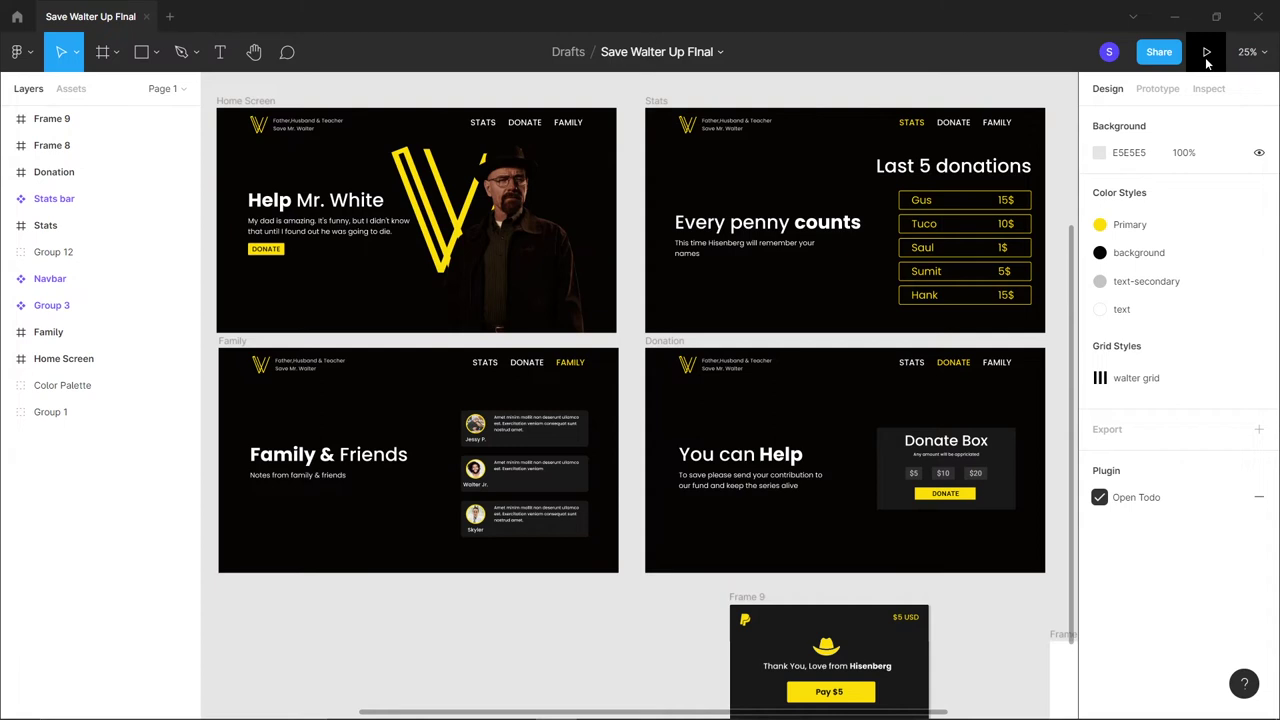
Present the Save Walter Up FInal prototype and scale it so the whole frame fits the screen
left_click(1207, 52)
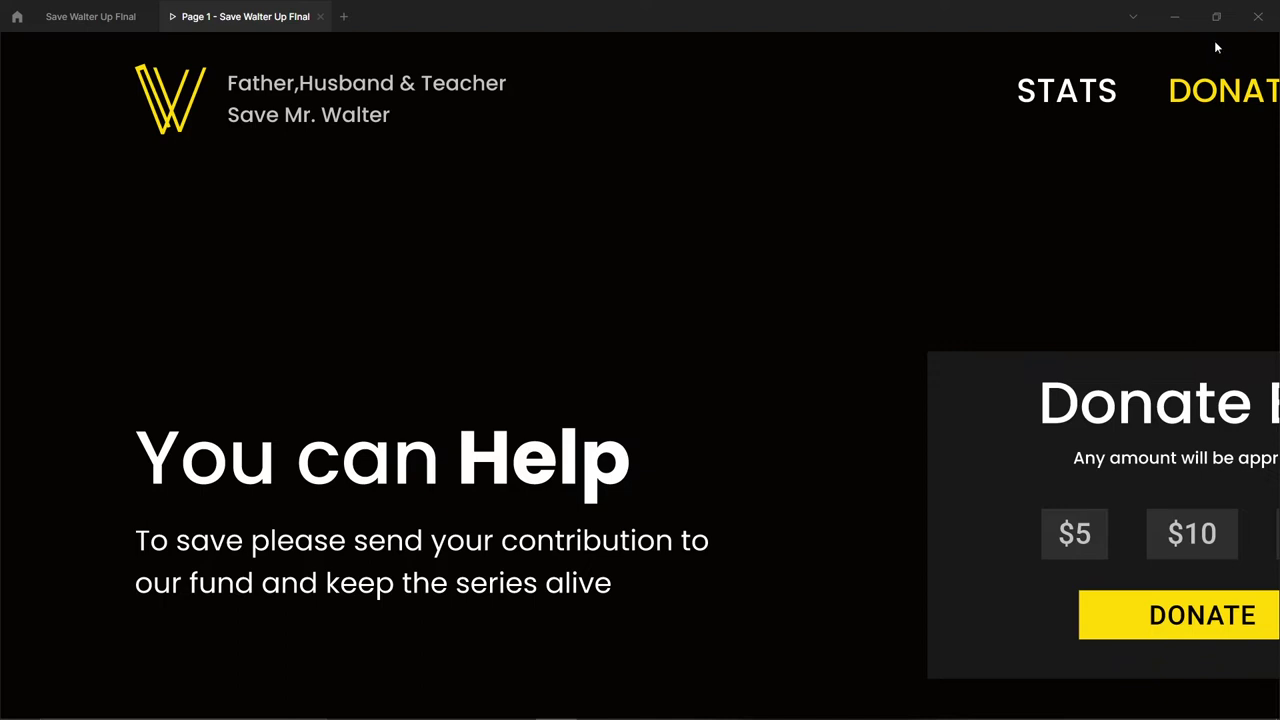
mouse_move(1204, 166)
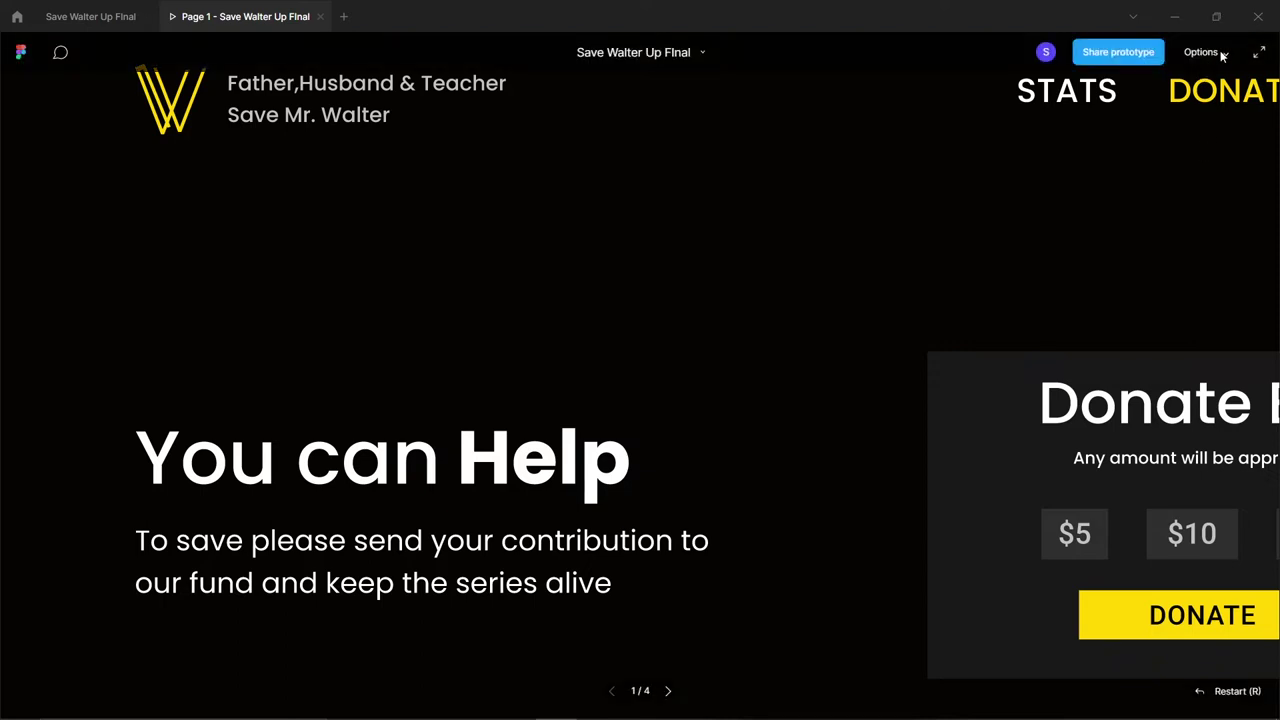
left_click(1205, 52)
left_click(1220, 117)
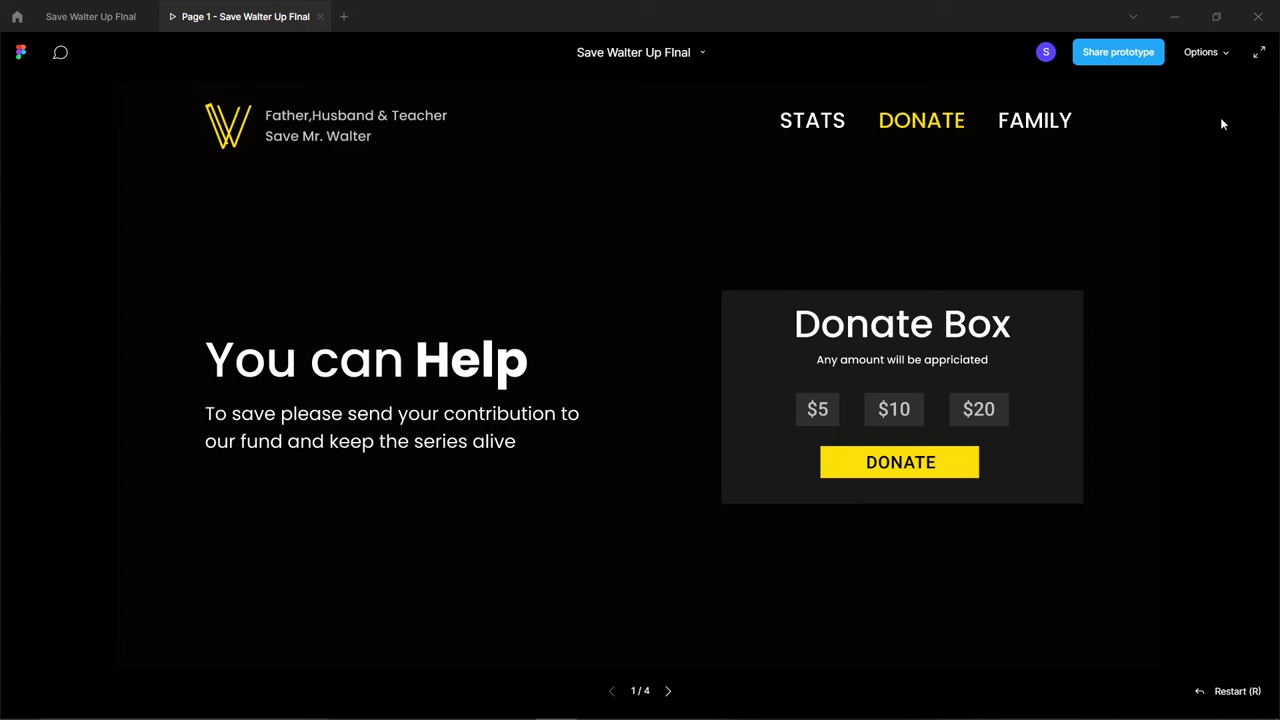
Preview the prototype's home, stats and donate screens, and try the $5 payment overlay from the Donate Box
left_click(222, 138)
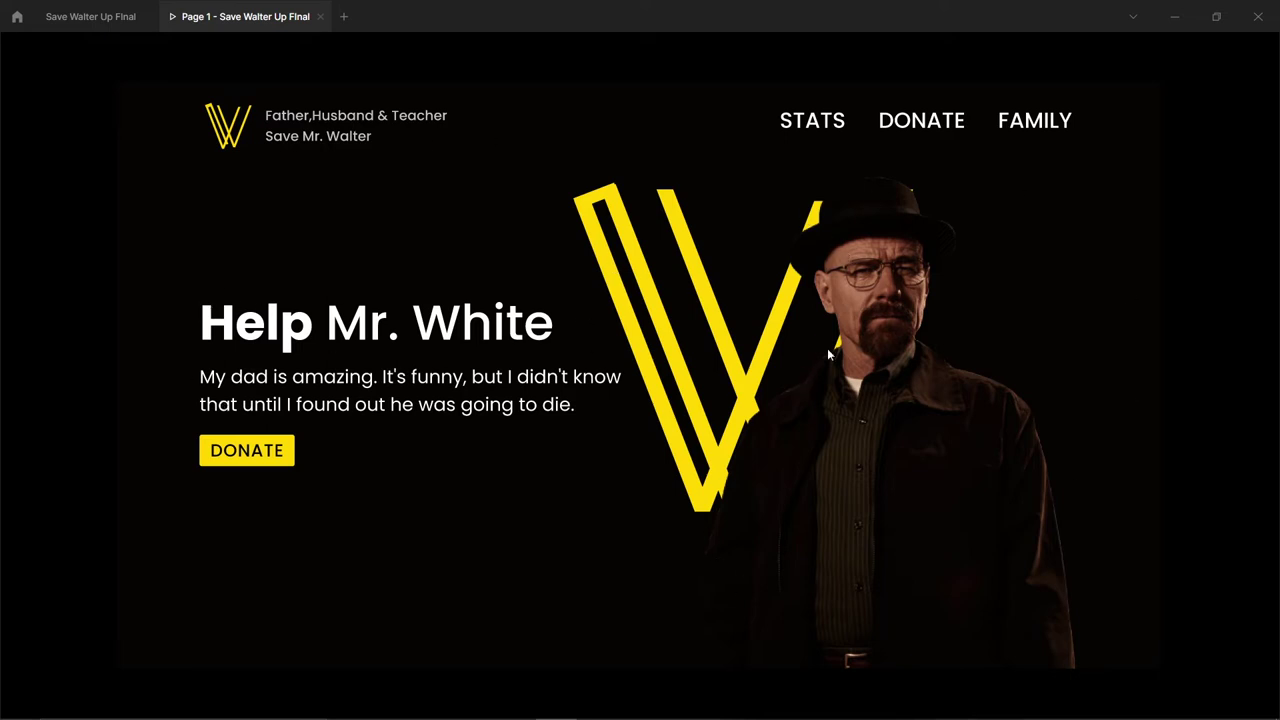
left_click(810, 126)
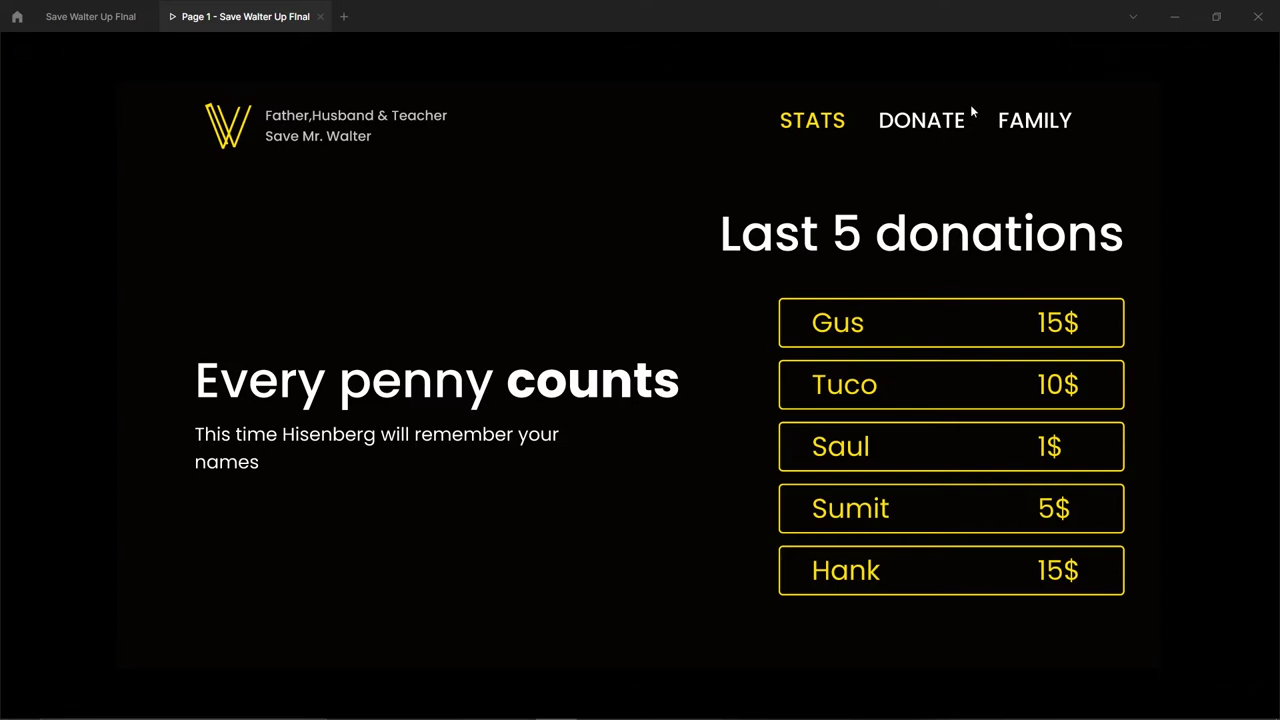
left_click(928, 121)
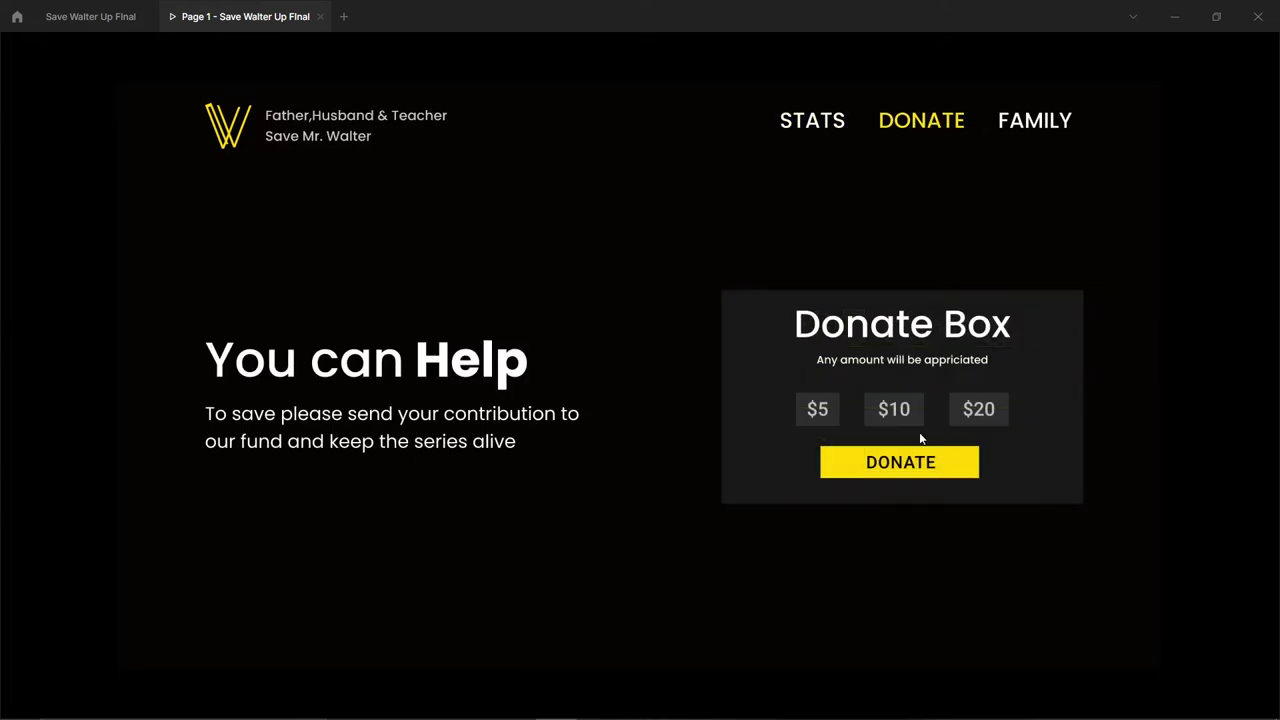
left_click(931, 470)
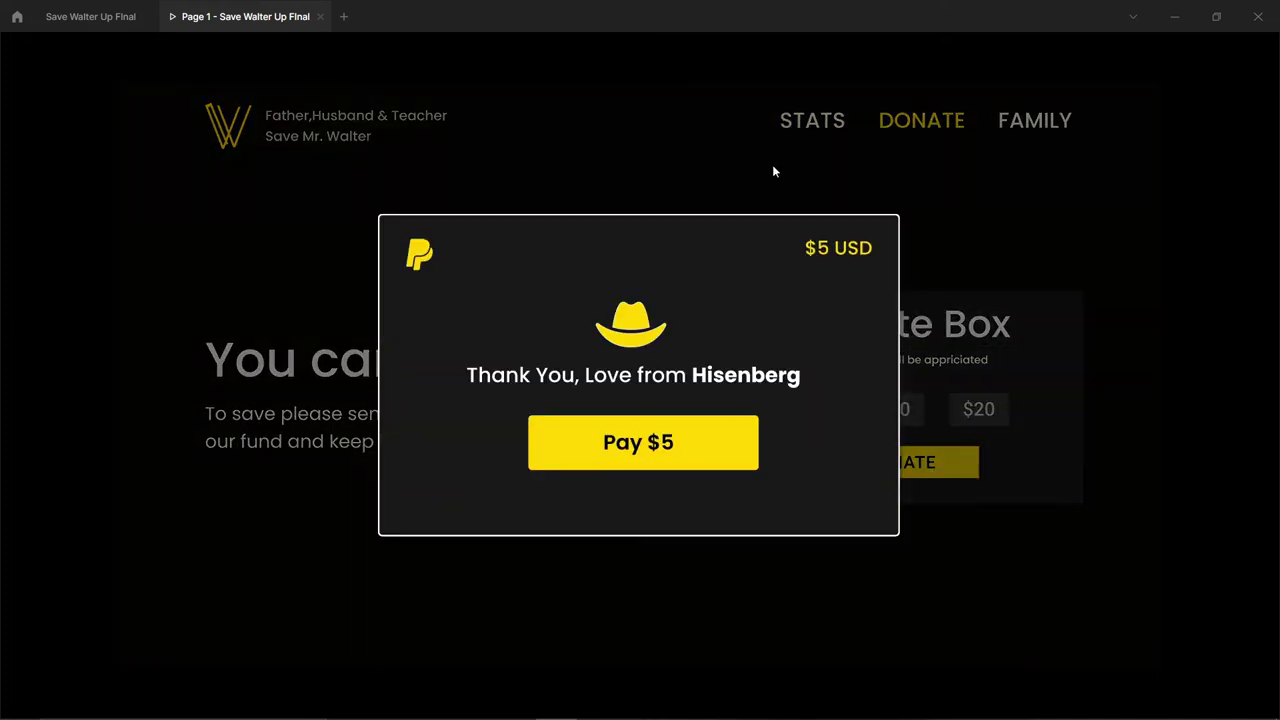
left_click(668, 446)
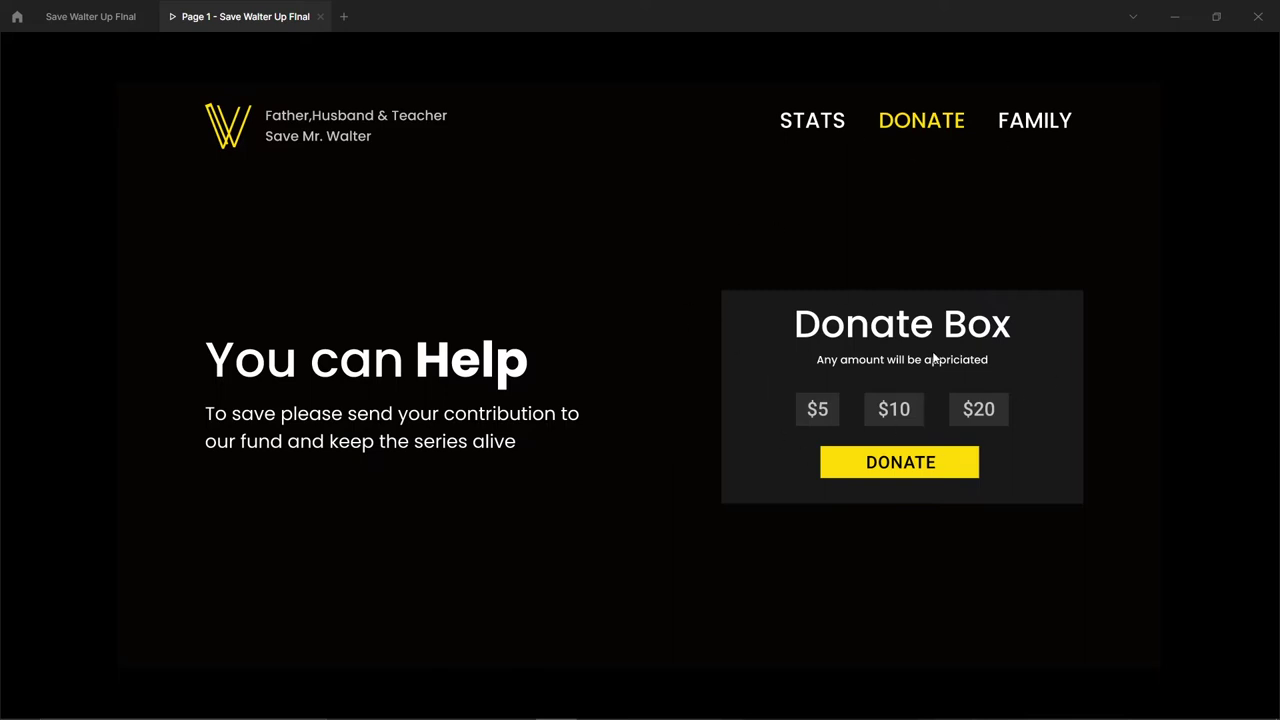
Preview the prototype's family screen, and open and close the photo overlay on the first note card
left_click(1034, 128)
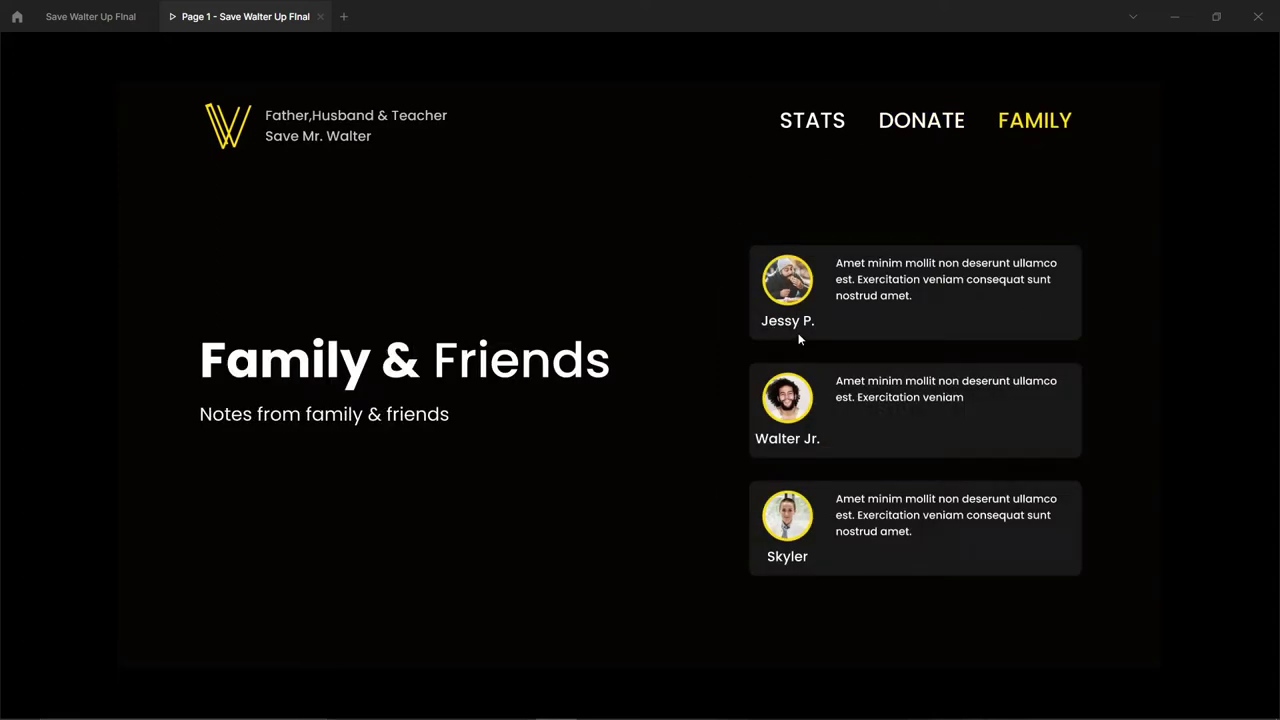
left_click(824, 342)
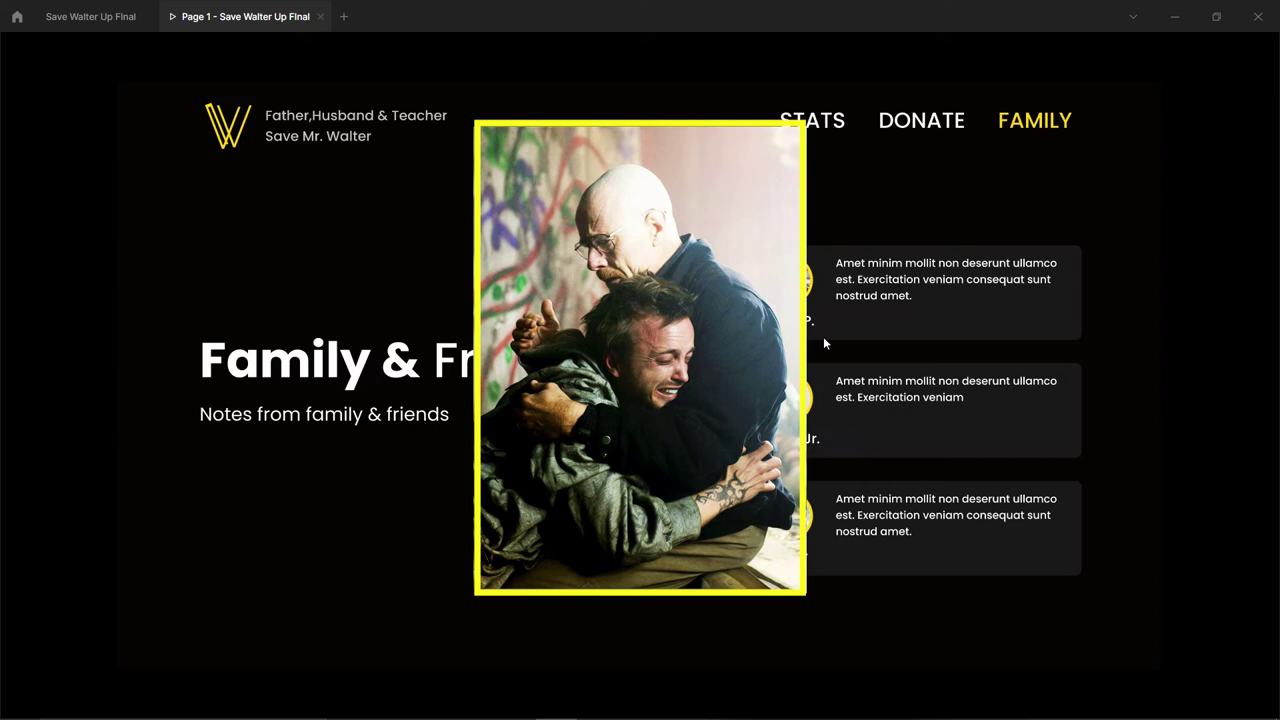
left_click(823, 338)
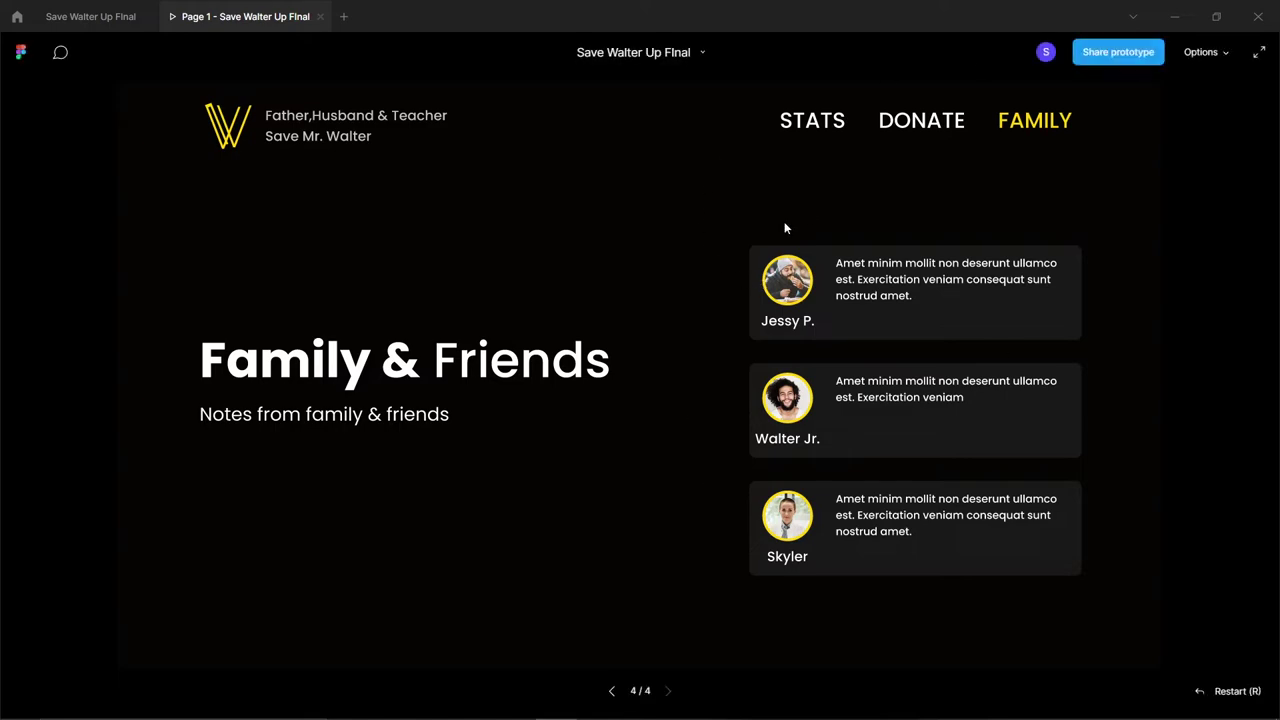
Test the prototype's navigation links, home DONATE button and logo link back to home, and close the preview
left_click(925, 121)
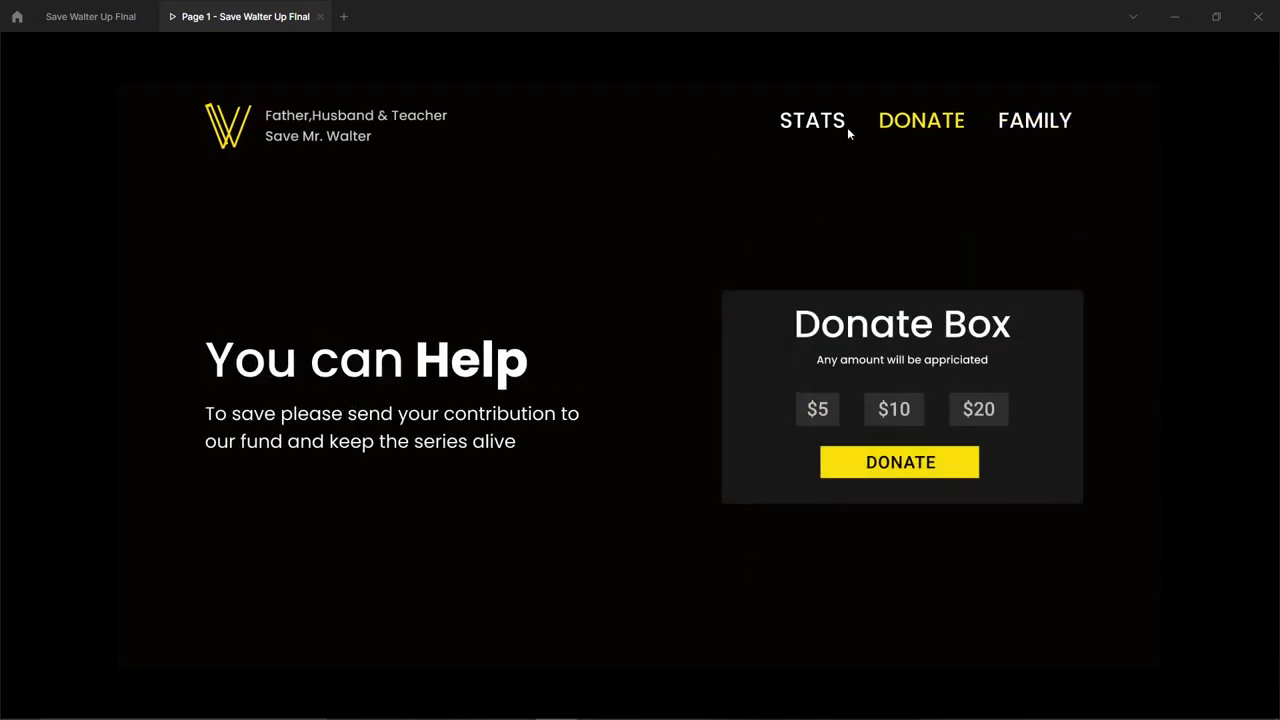
left_click(810, 122)
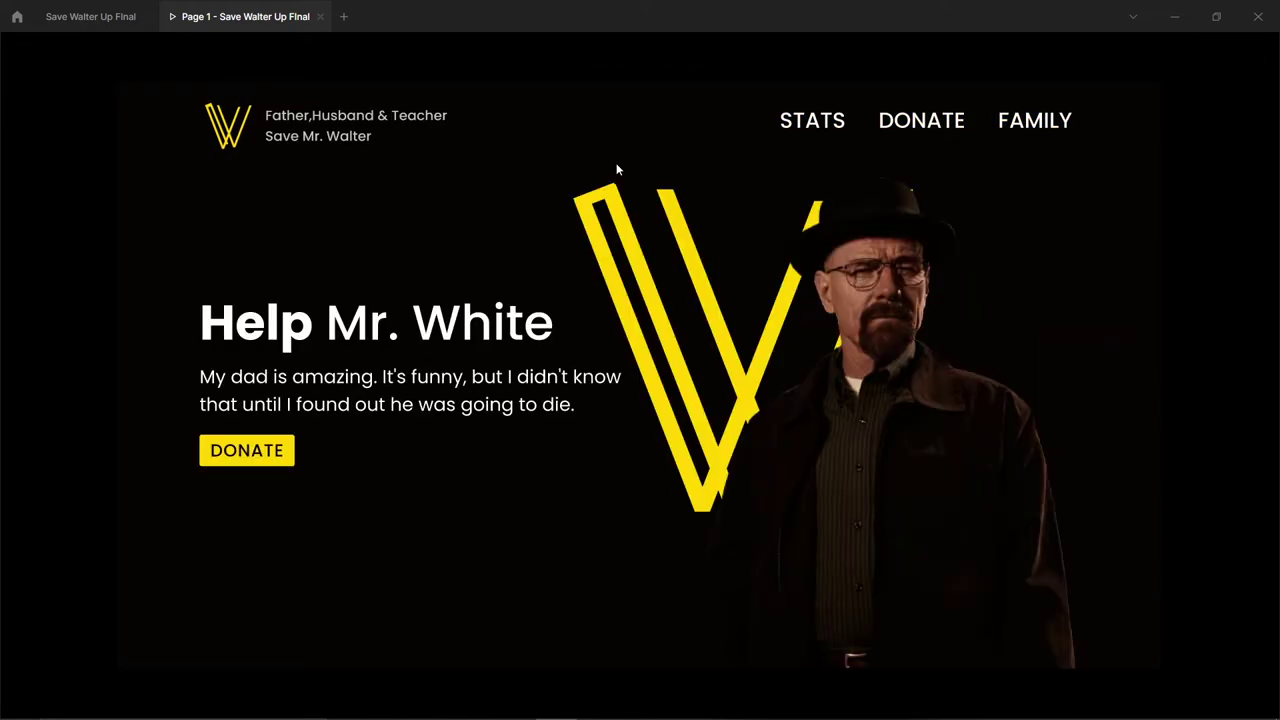
left_click(279, 453)
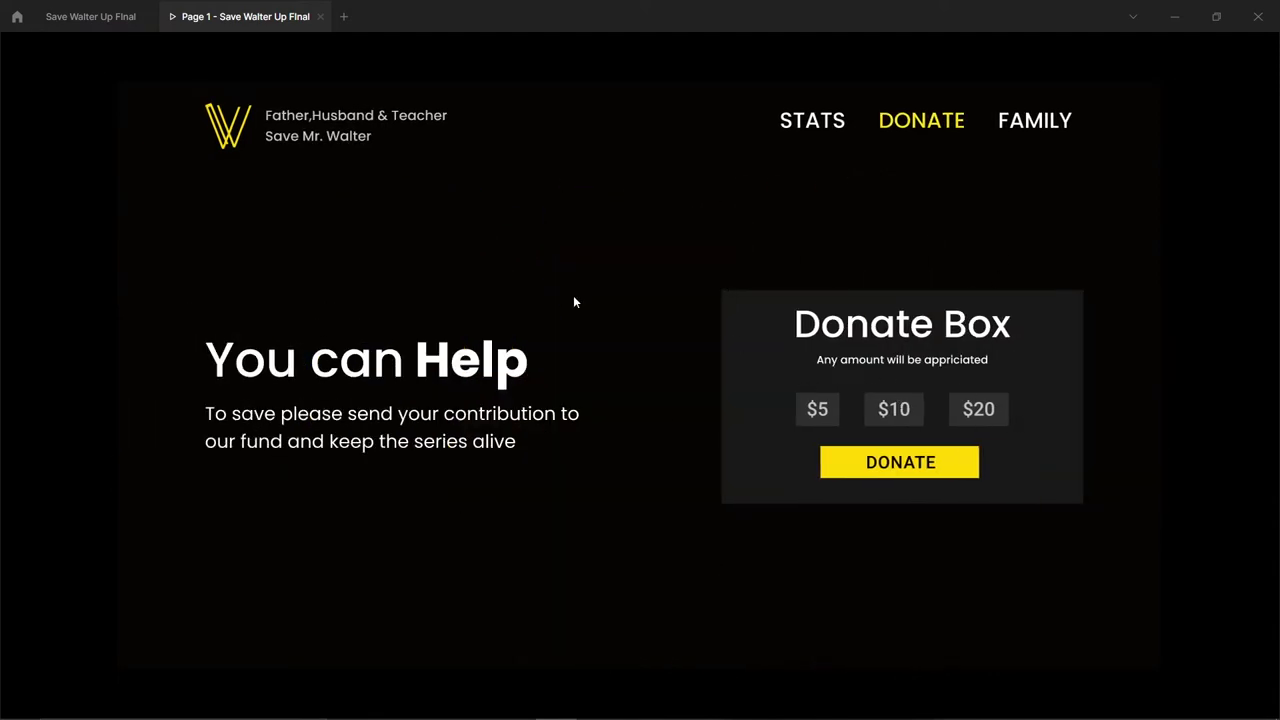
left_click(230, 133)
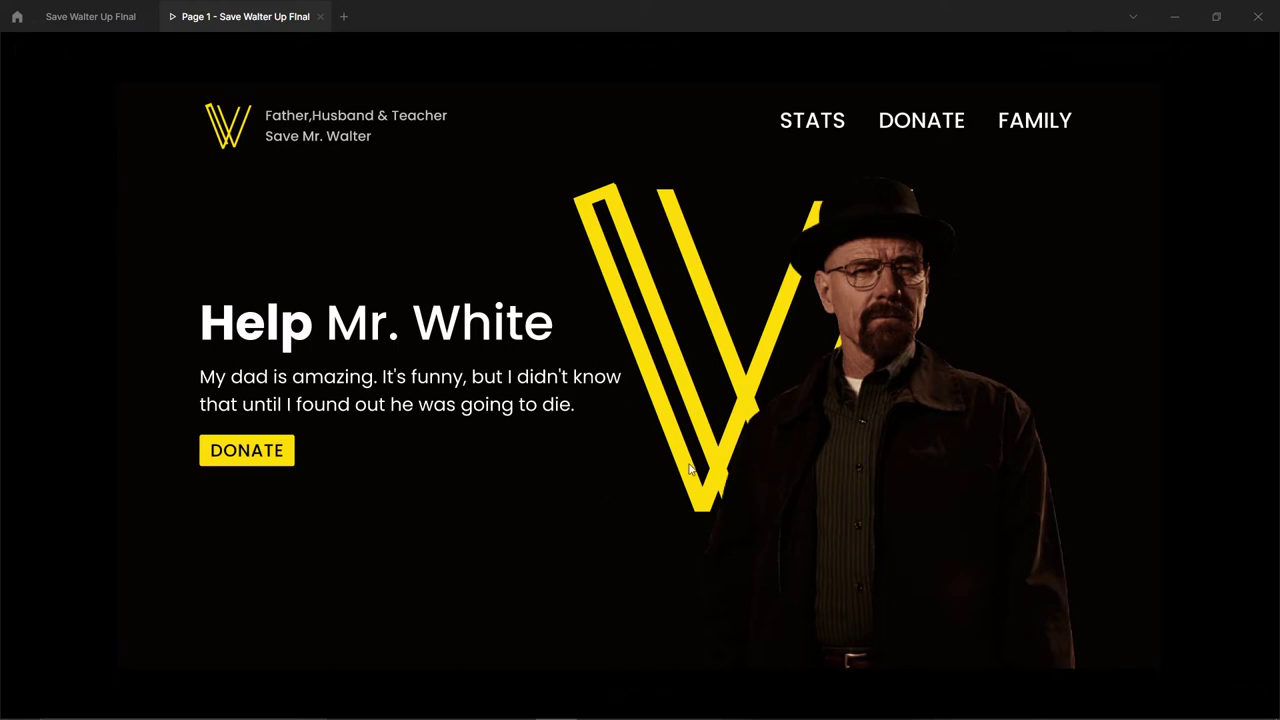
key("ctrl+w")
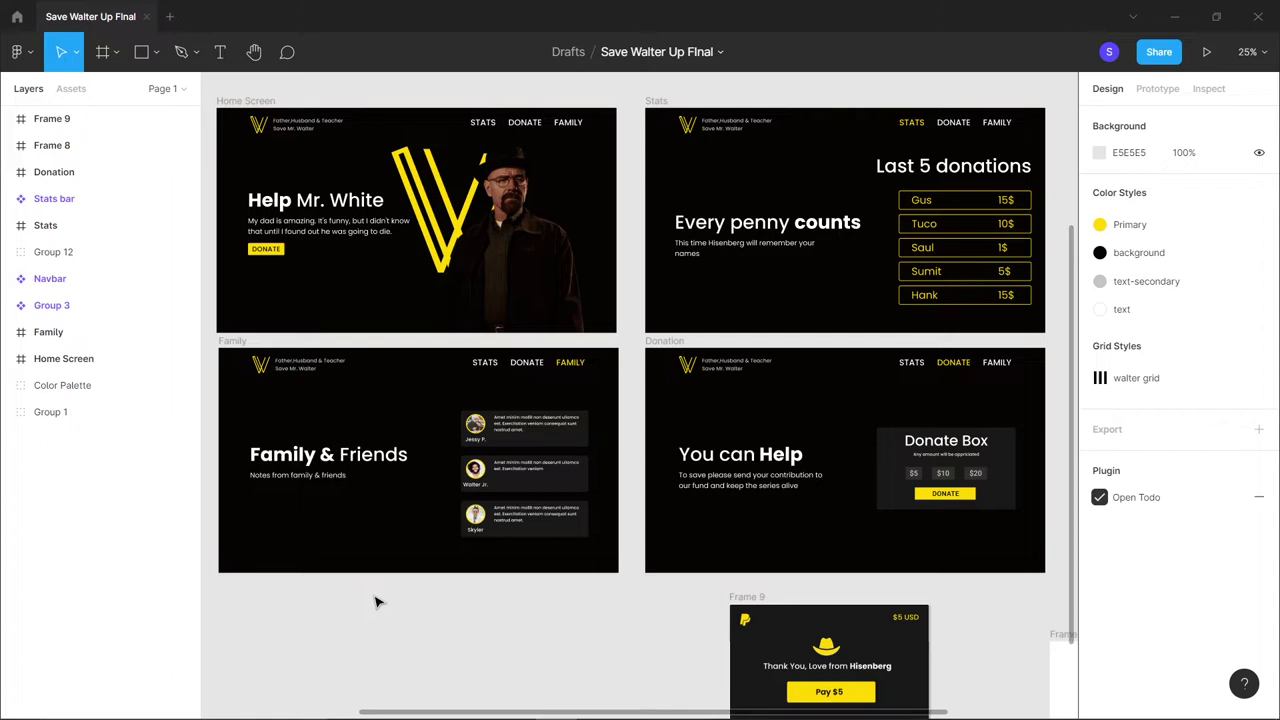
Open figma.com in the Chrome browser, and return to the Figma desktop app
mouse_move(560, 715)
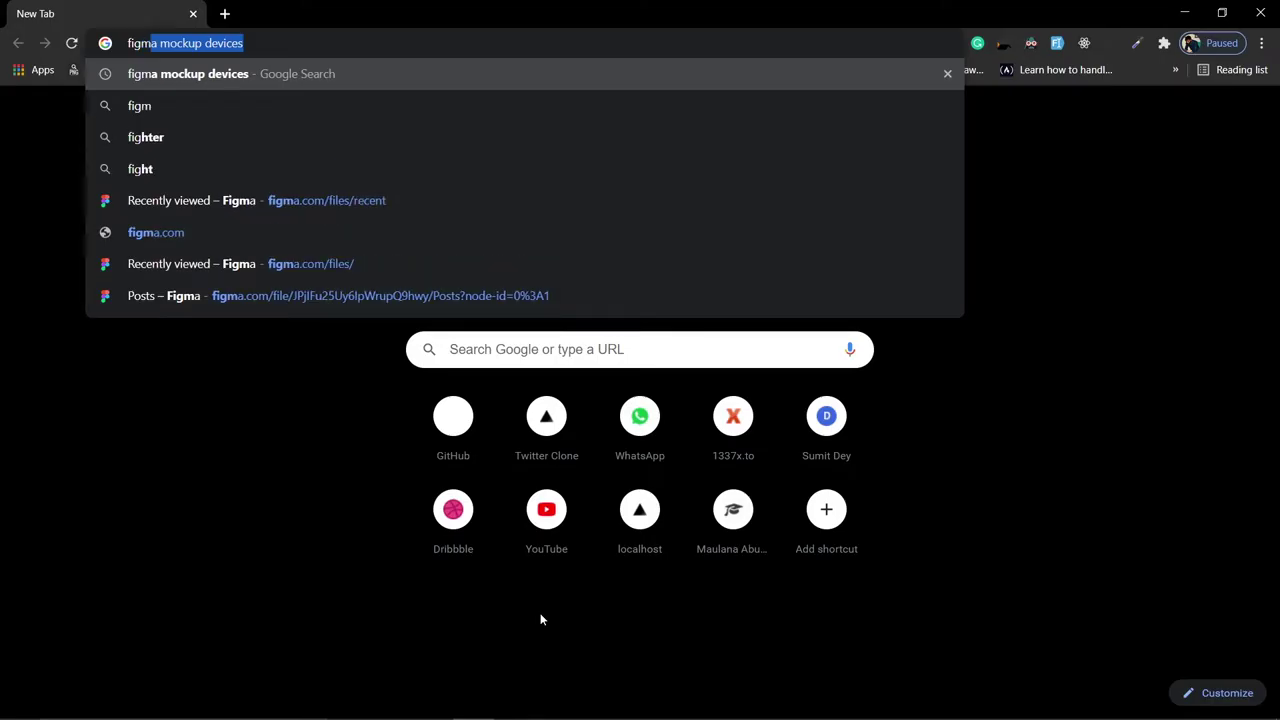
type("a.com")
key("Return")
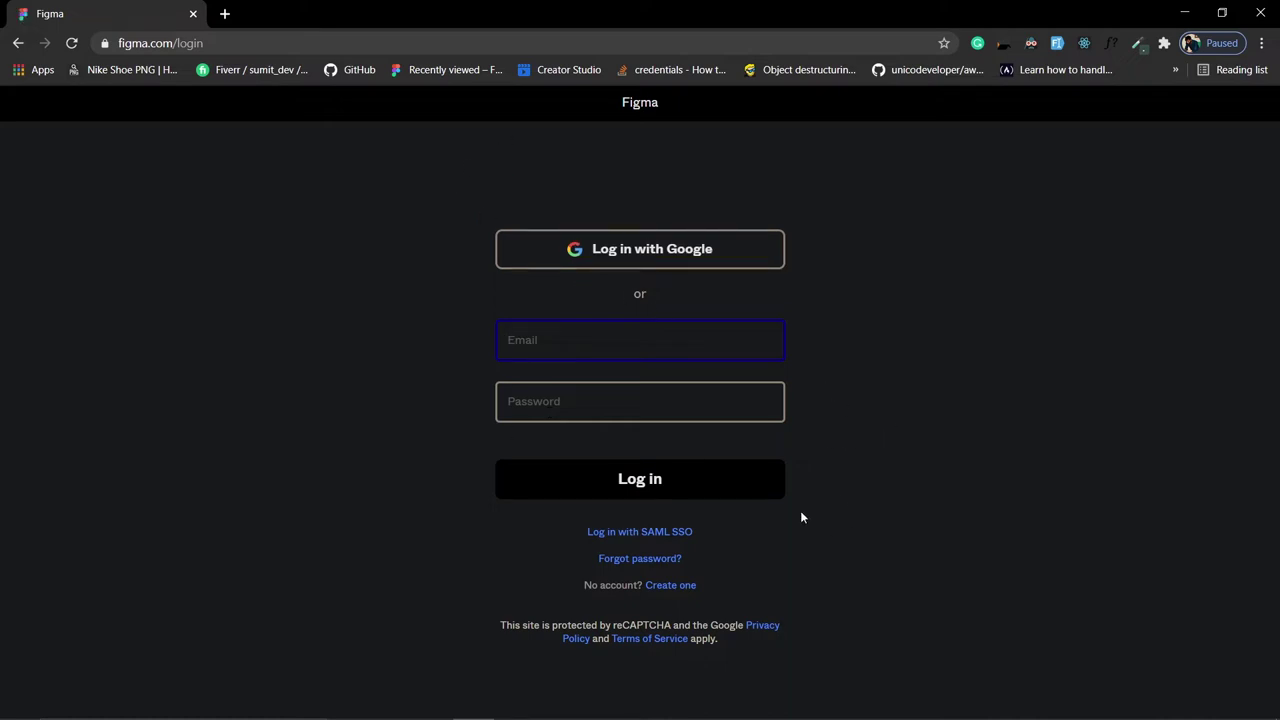
left_click(555, 703)
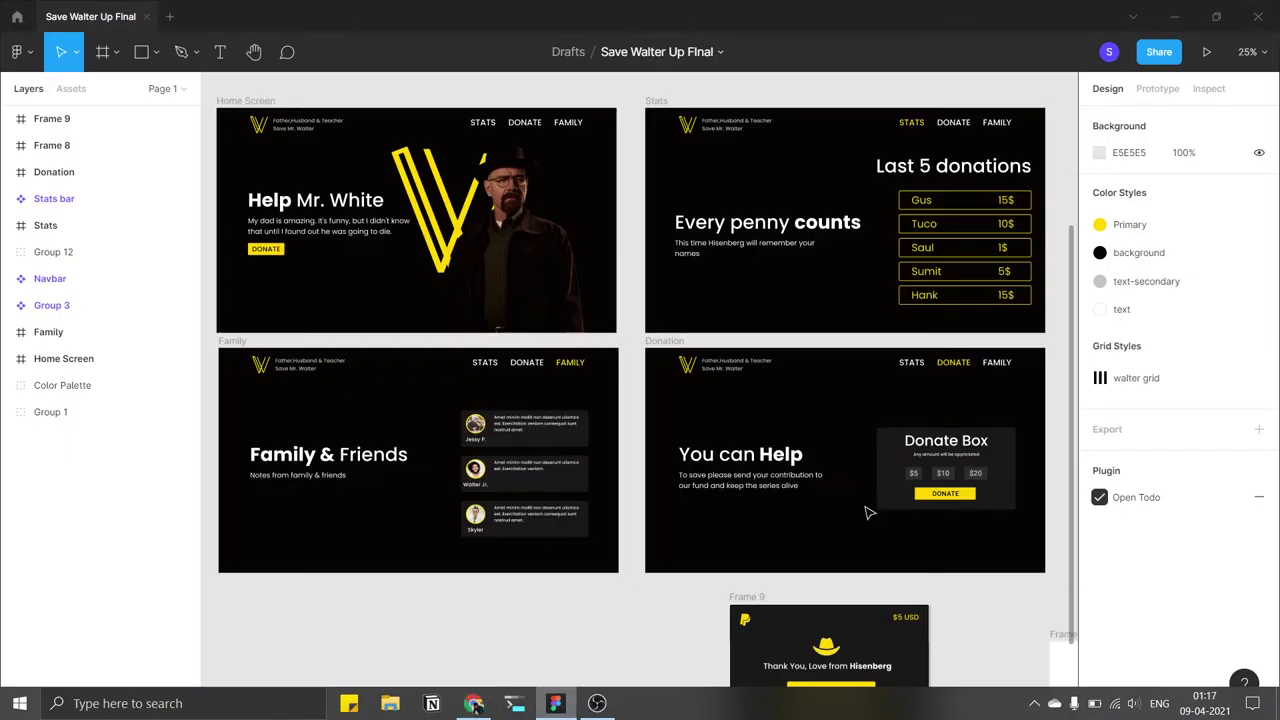
Create a new design file and rename it "Save Walter Please"
left_click(170, 18)
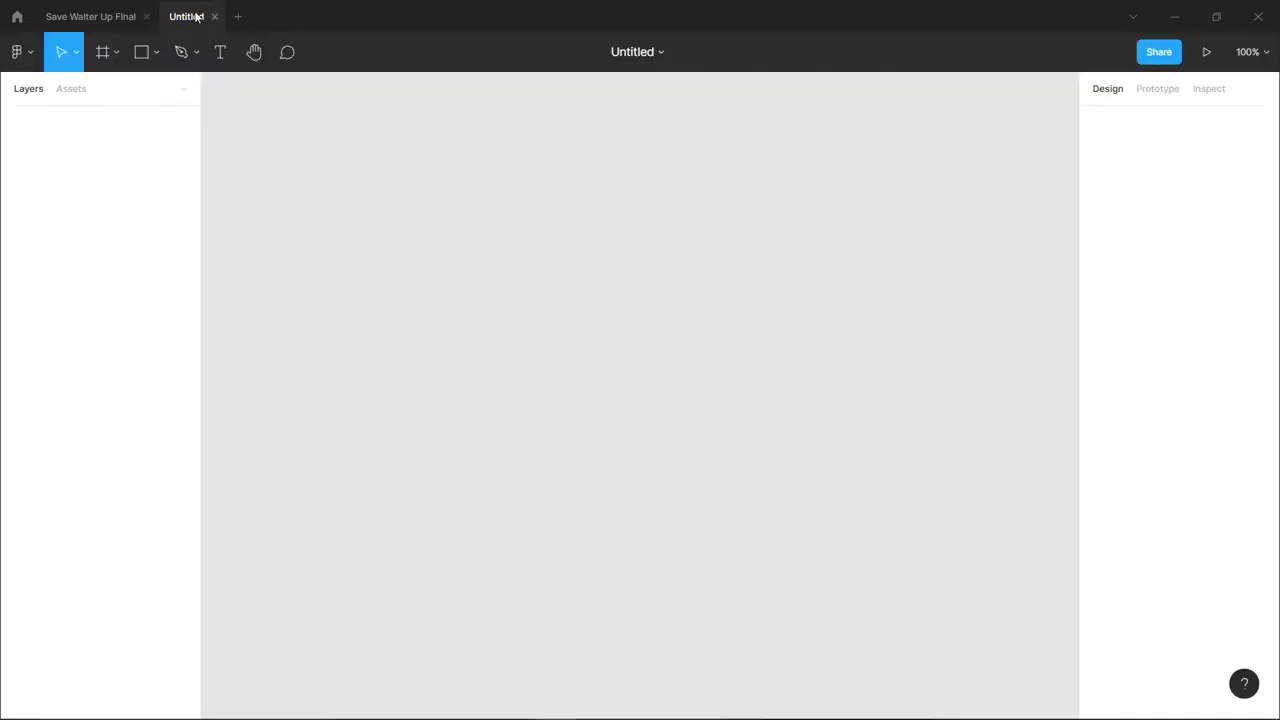
left_click(652, 51)
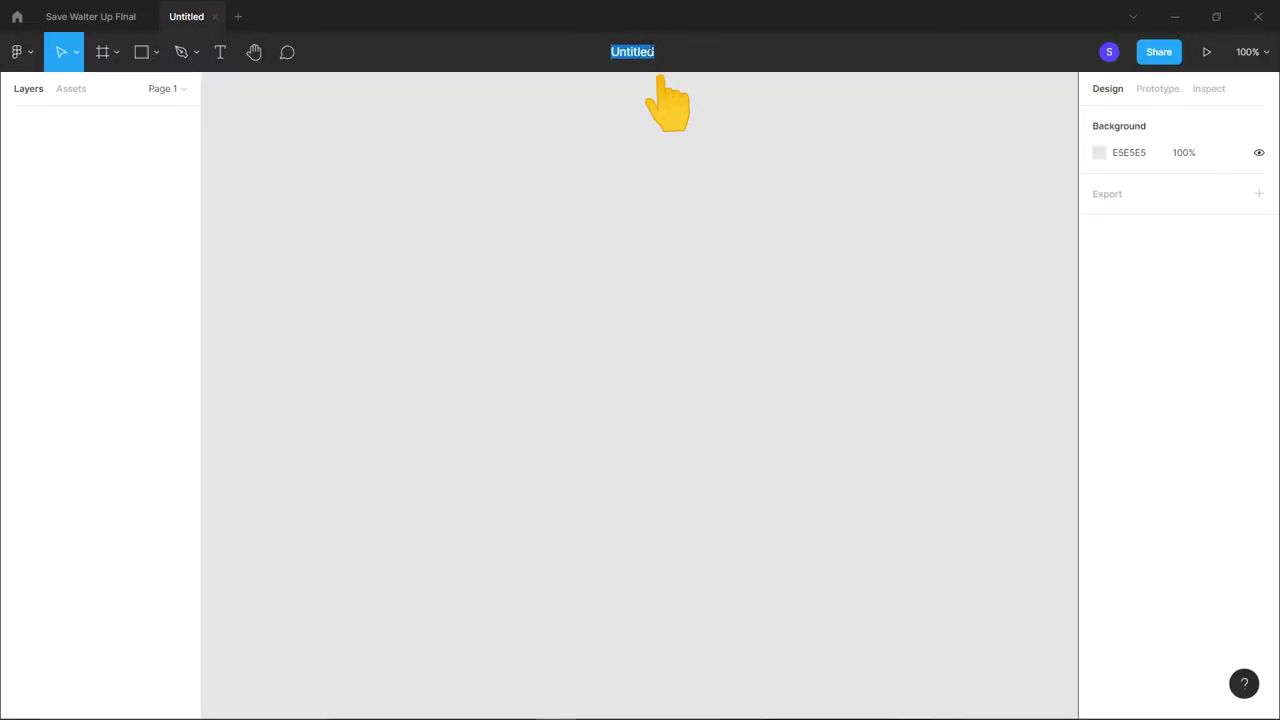
key("BackSpace")
type("Save Walter Please")
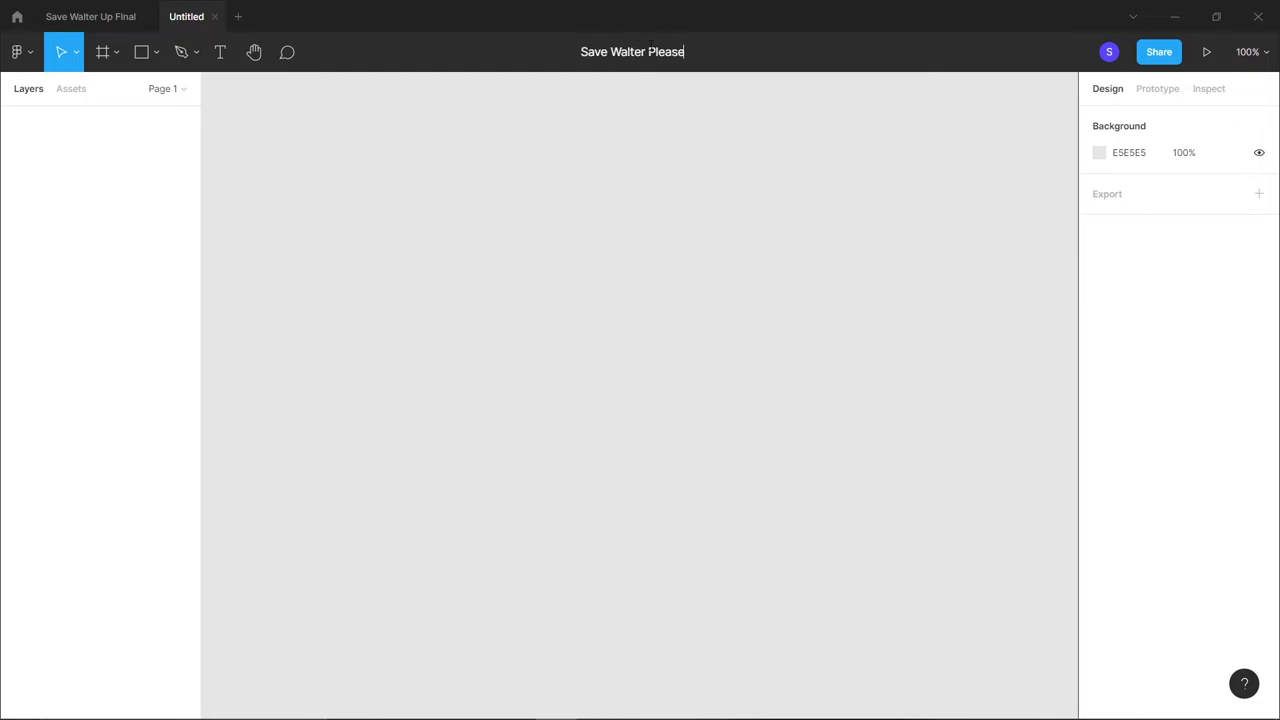
key("Return")
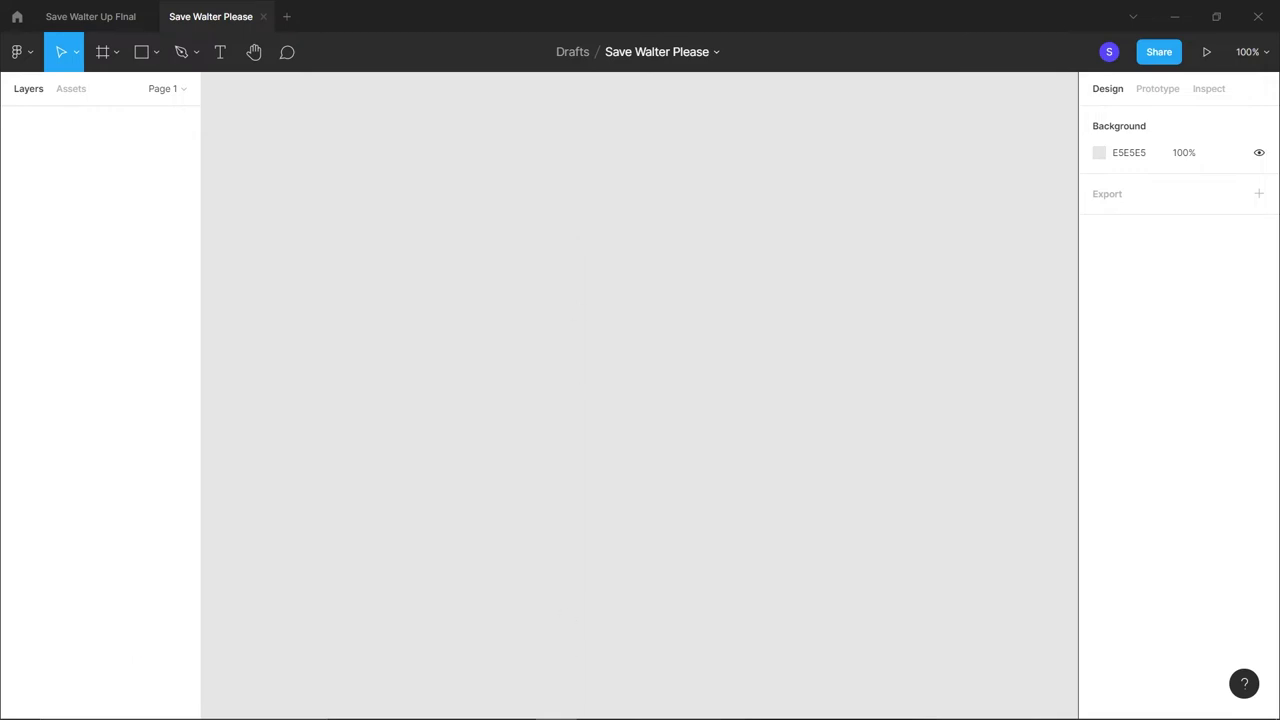
Import the Logo and walter white files onto the canvas from the Save Walter folder inside the desktop's Assets folder, using File Explorer
mouse_move(489, 686)
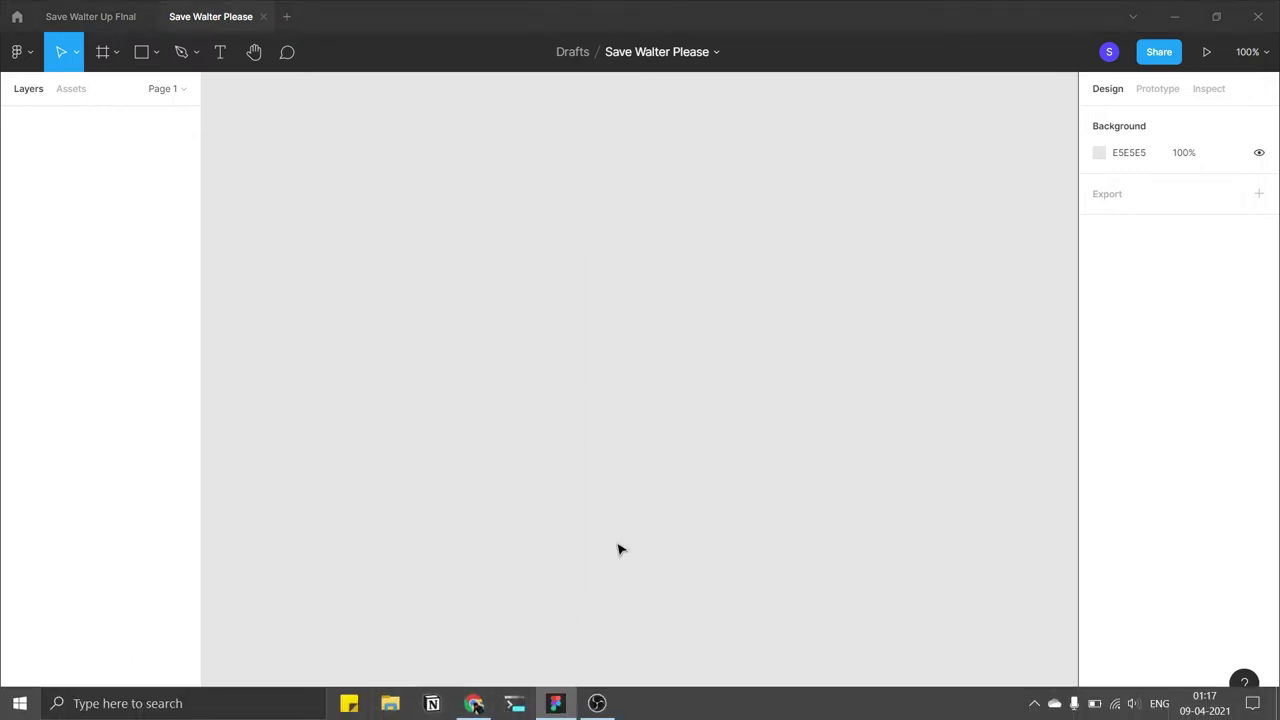
key("super+e")
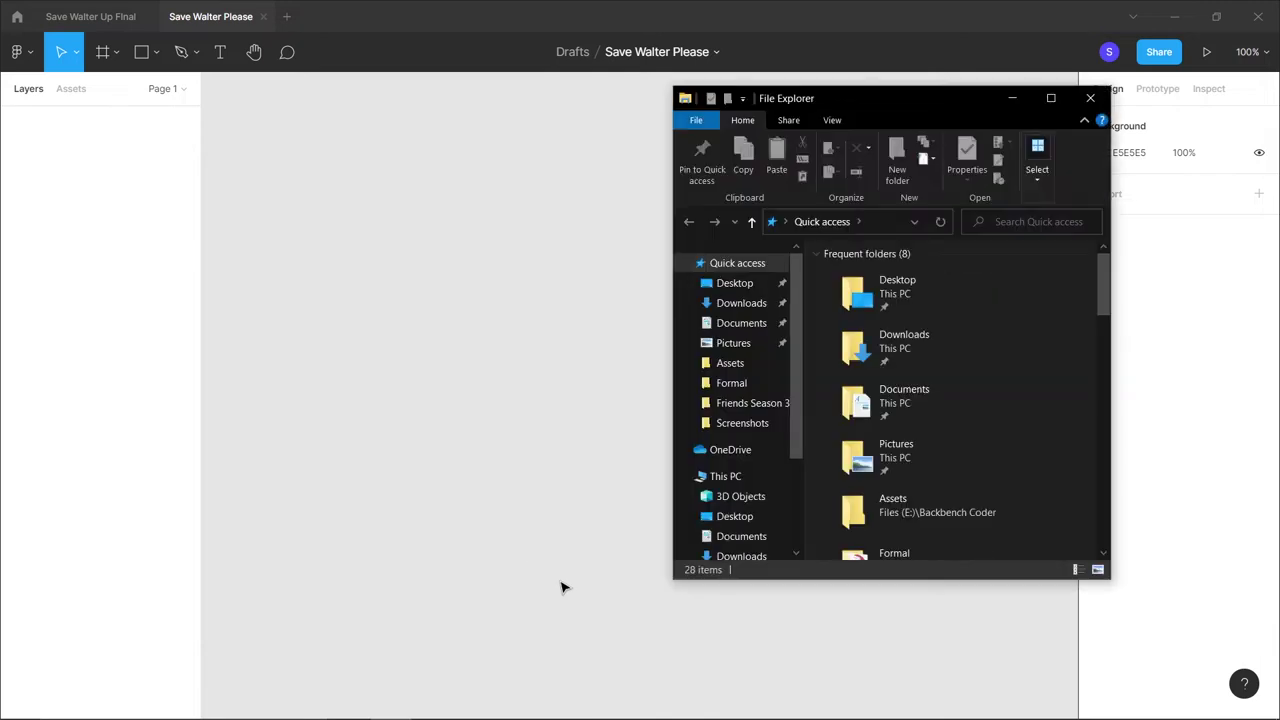
left_click(768, 515)
double_click(930, 330)
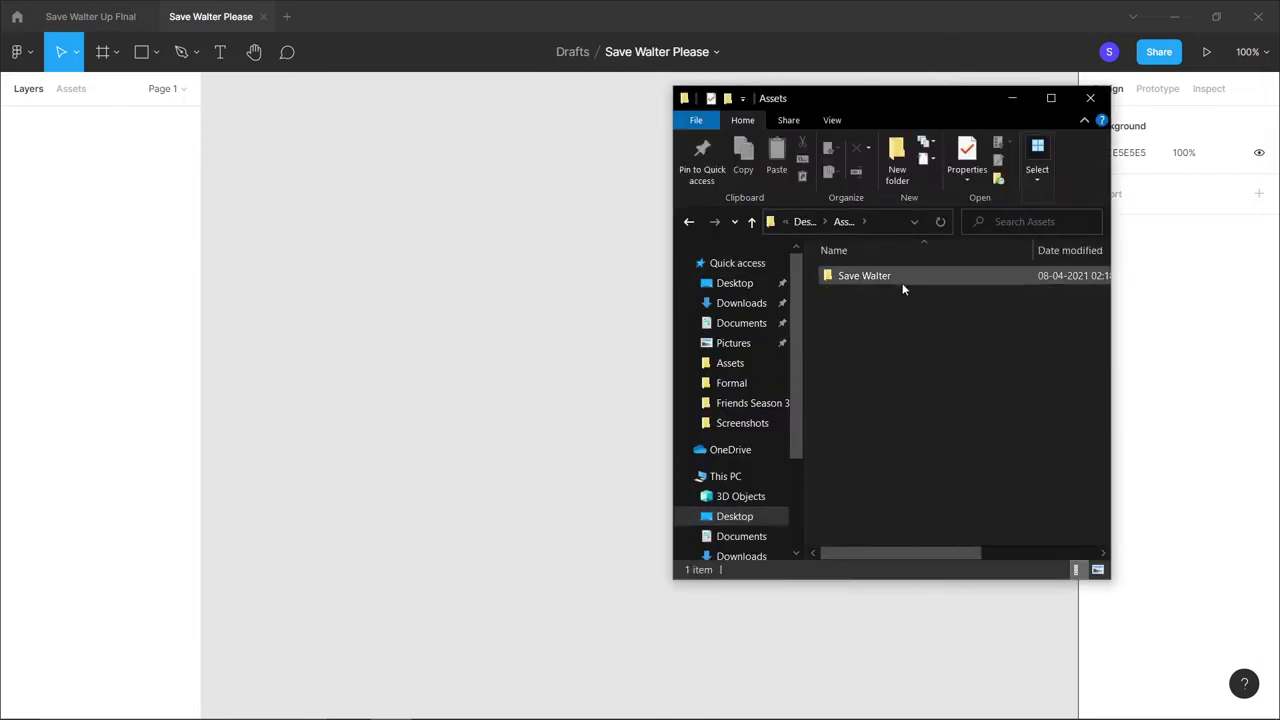
double_click(905, 277)
key("ctrl+a")
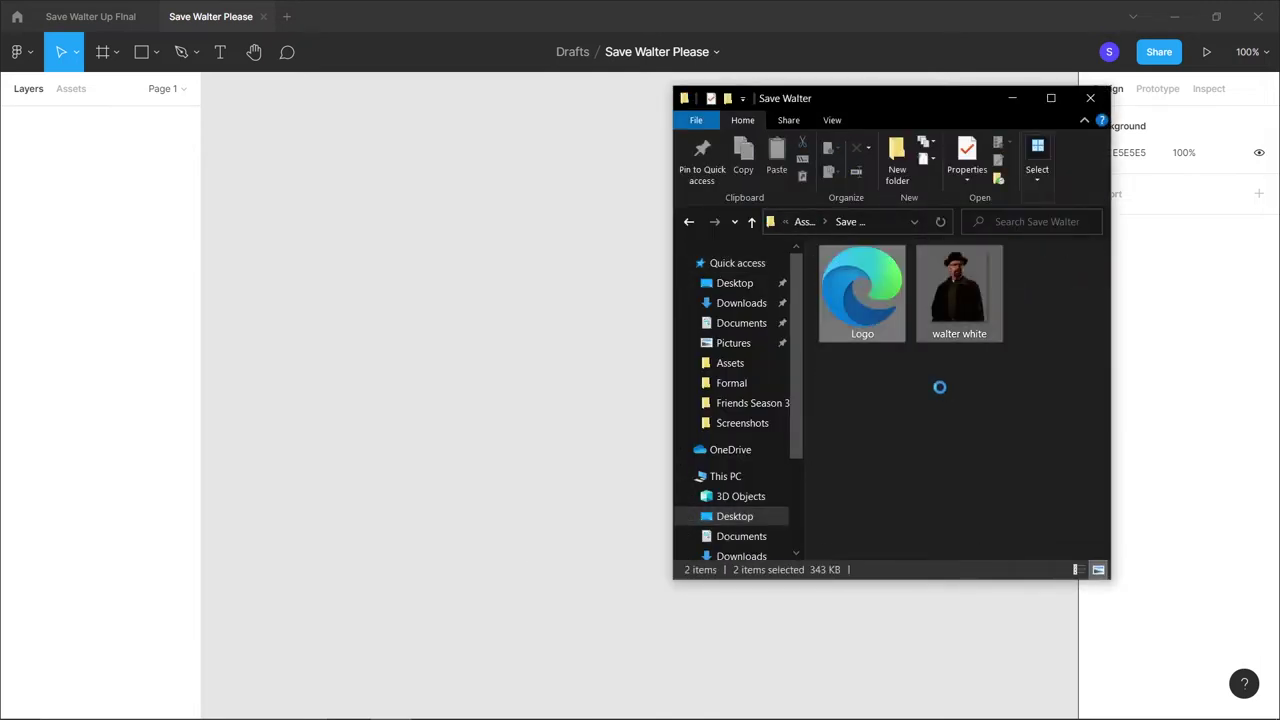
left_click_drag(370, 356, 432, 350)
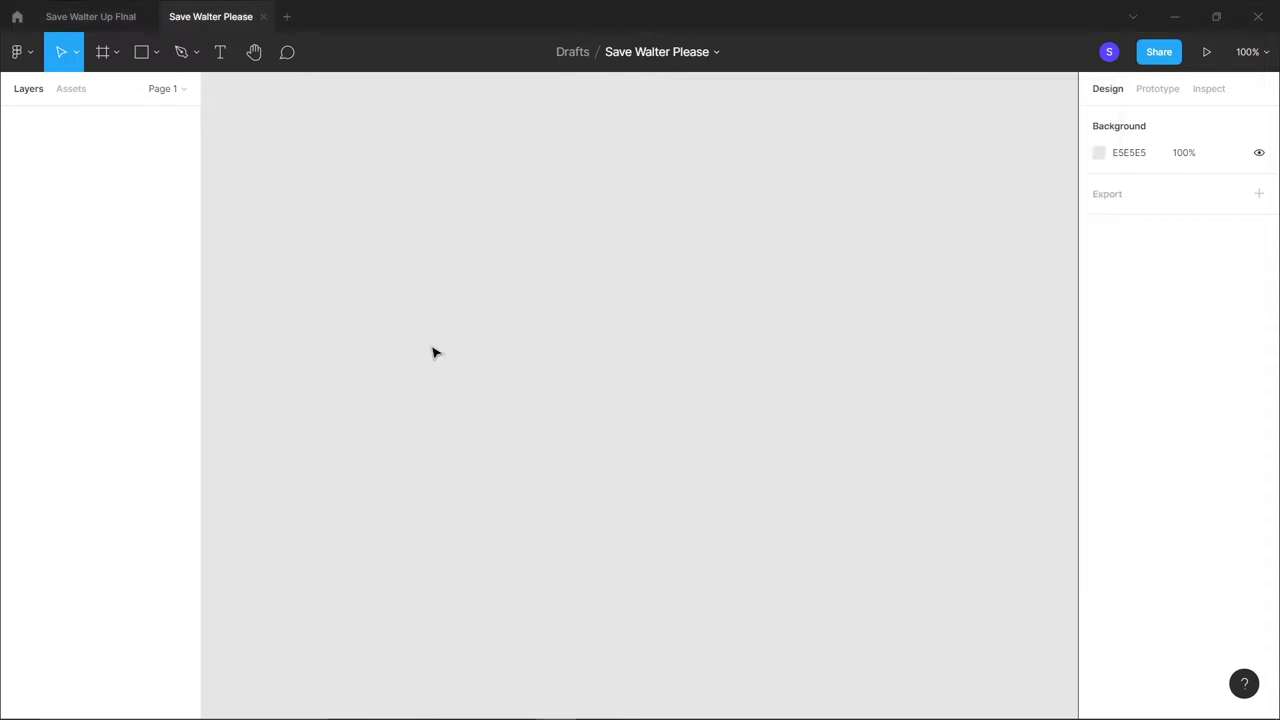
scroll(783, 471, "down", 3)
left_click_drag(783, 471, 565, 416)
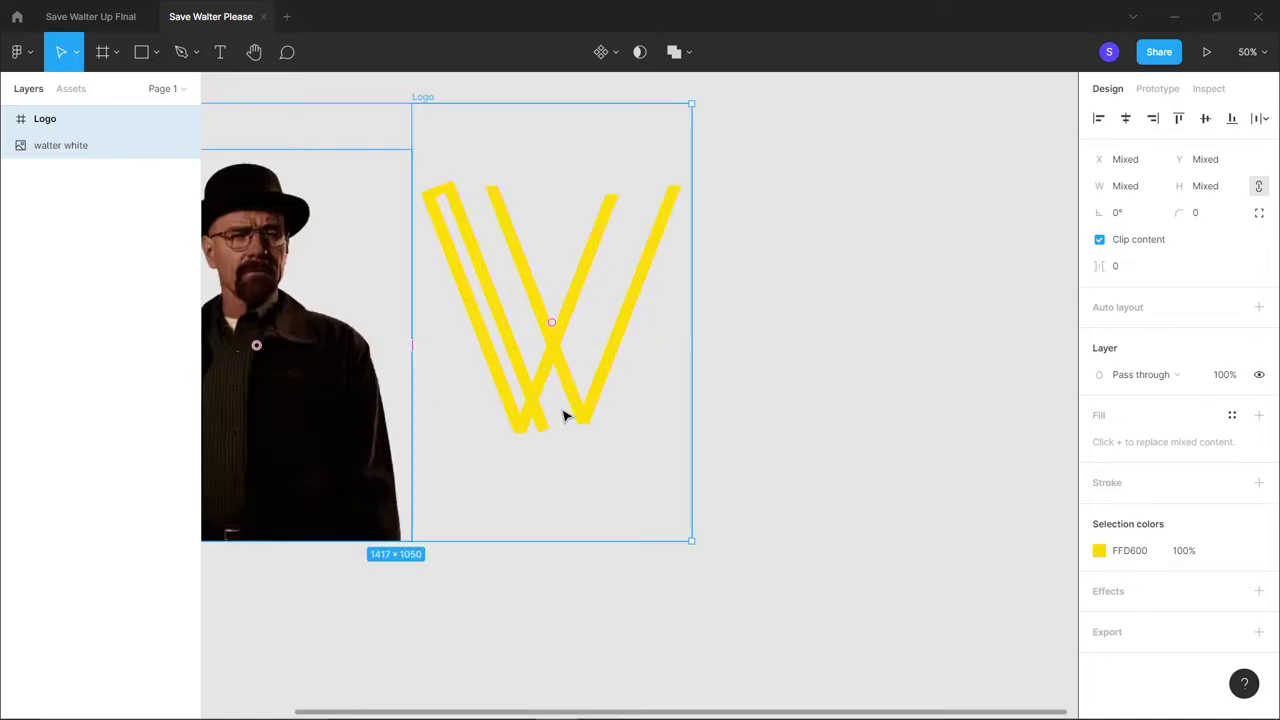
left_click(749, 474)
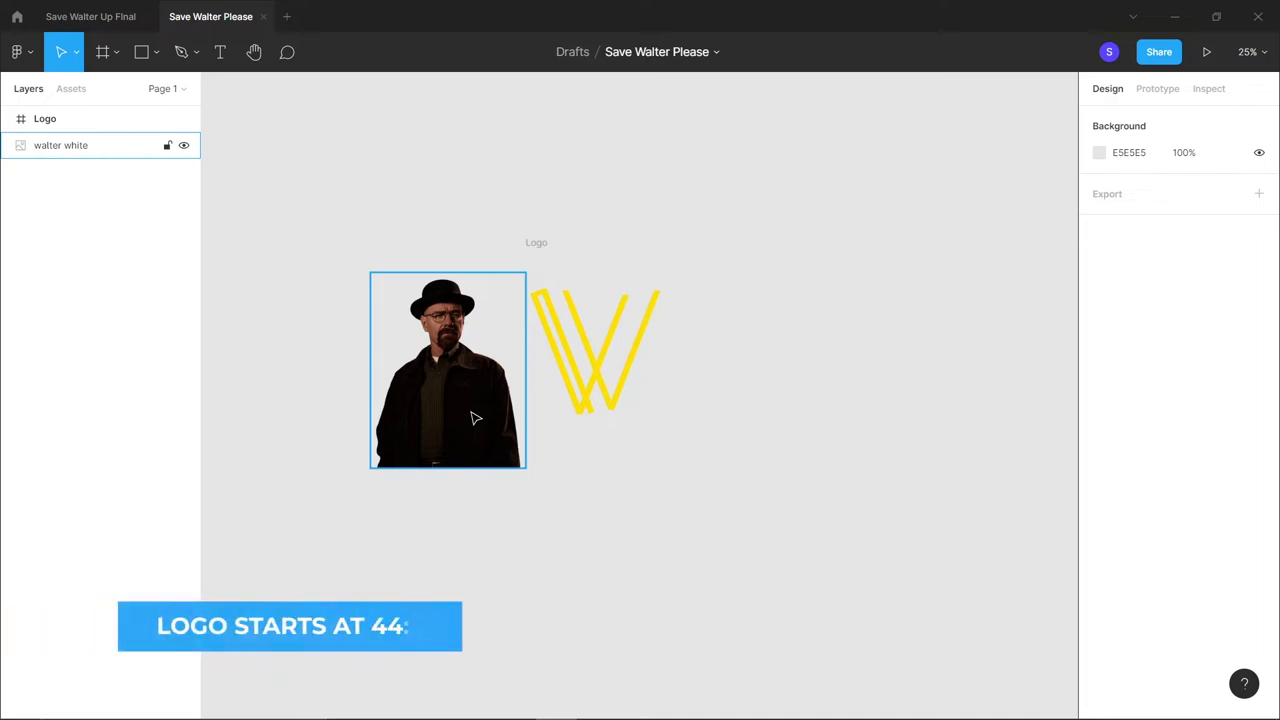
Move the walter white image and the yellow W vector toward the canvas's upper left, and delete the emptied Logo frame
left_click_drag(476, 418, 350, 366)
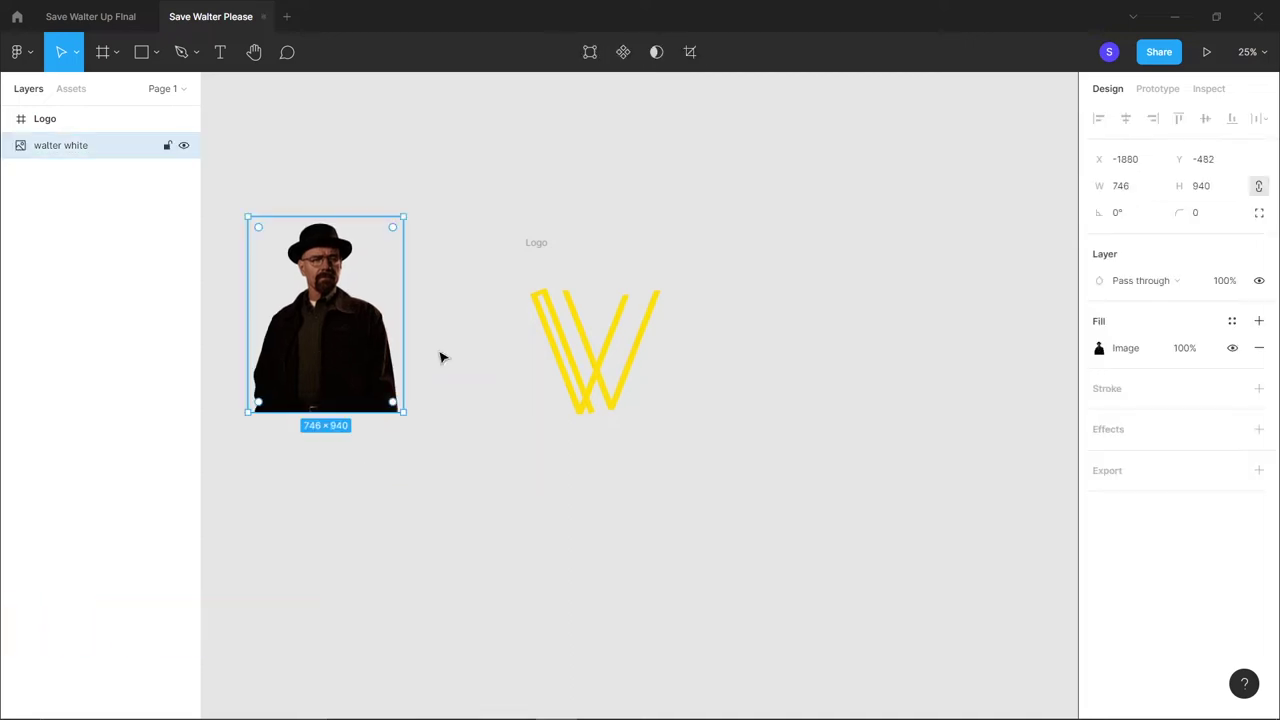
left_click_drag(600, 363, 437, 179)
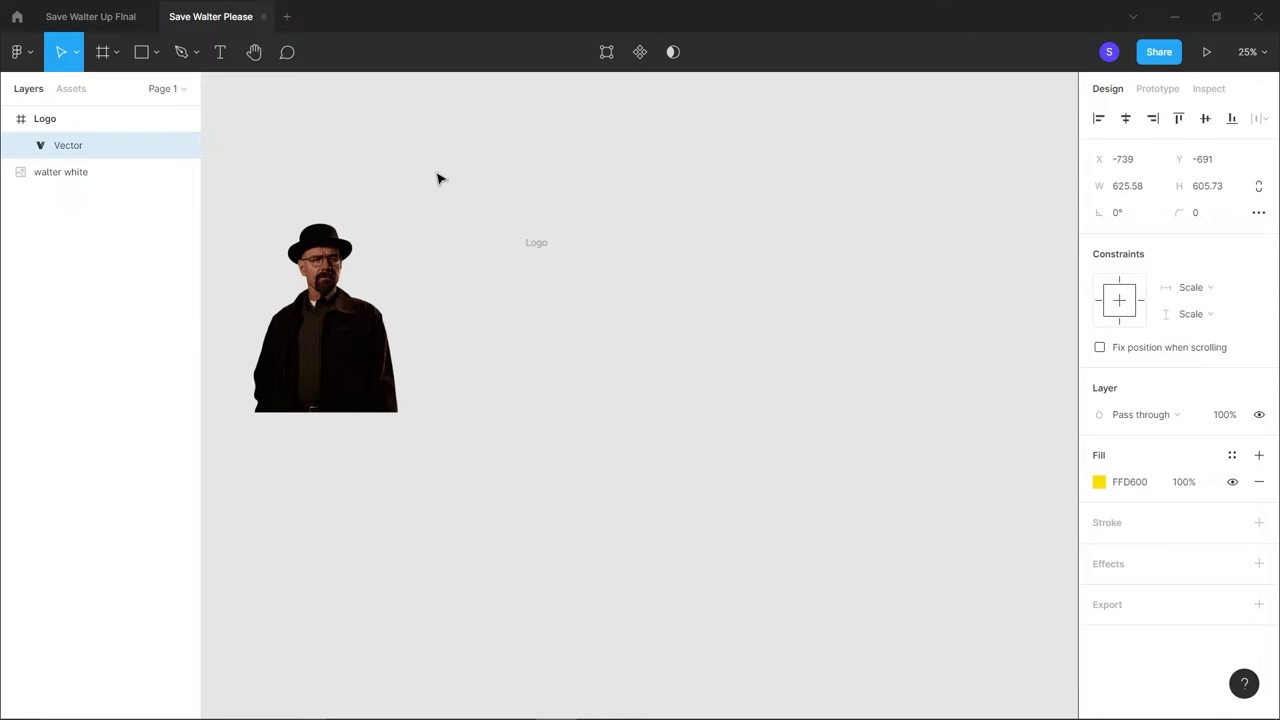
left_click(538, 249)
key("Delete")
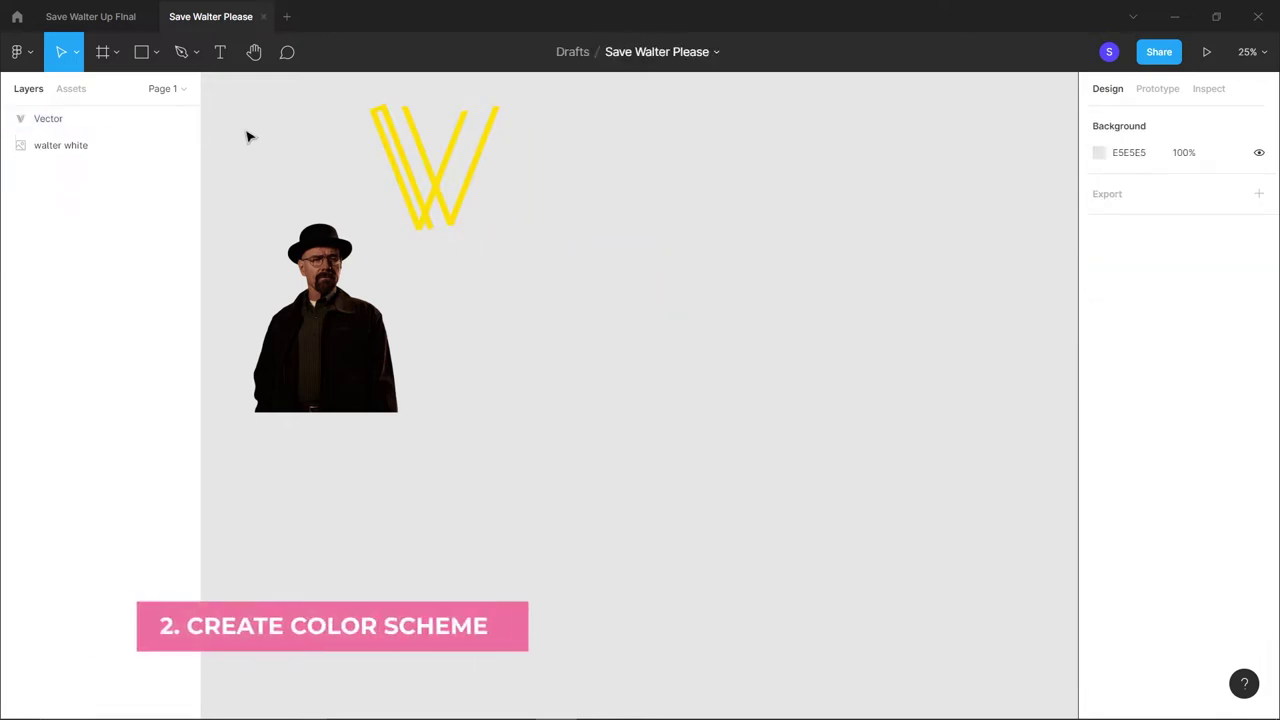
Switch to the Save Walter Up FInal file and view the colour palette circles above the Navbar component
left_click(98, 16)
scroll(480, 294, "up", 10)
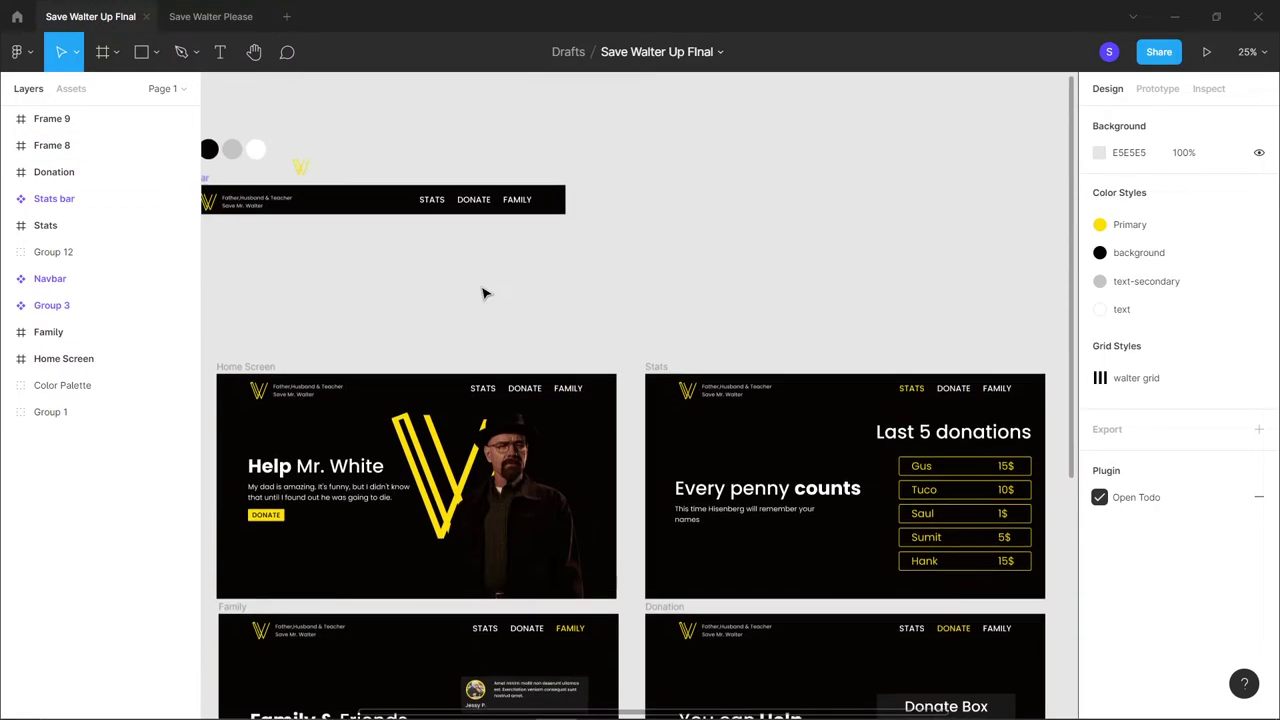
scroll(483, 293, "left", 2)
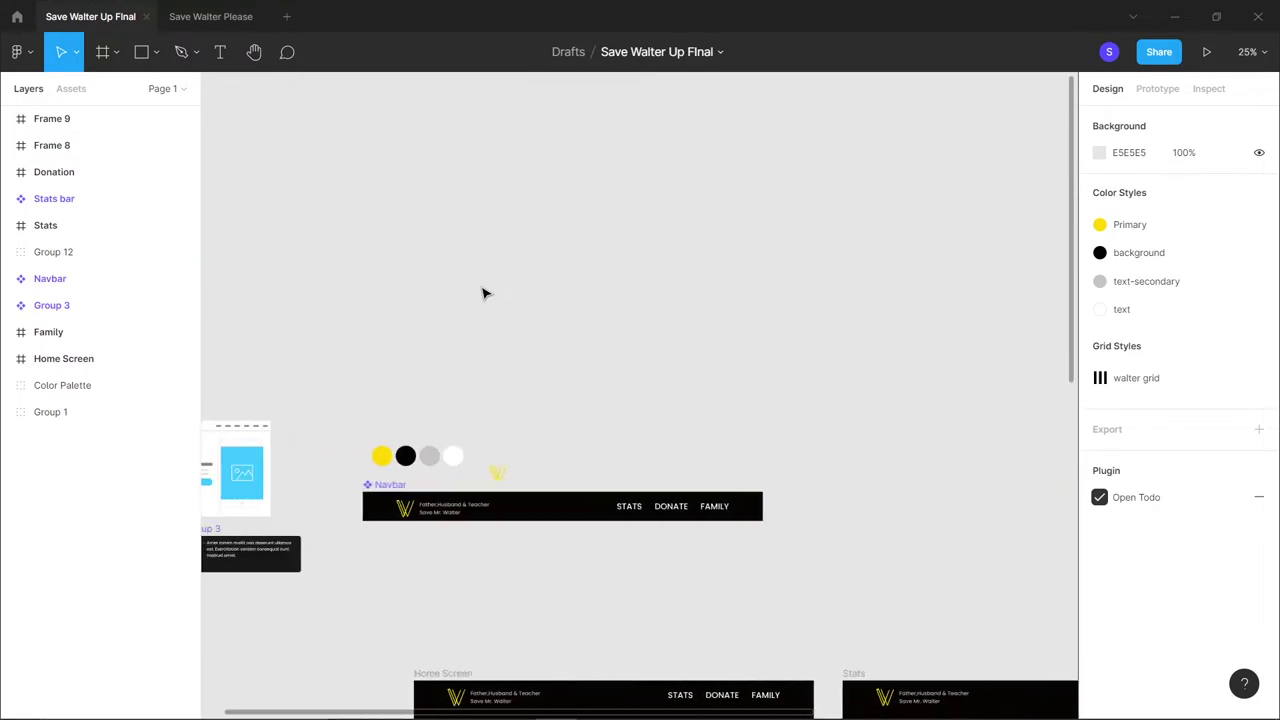
Copy the Color Palette group from Save Walter Up FInal into the Save Walter Please file, placing it beside the W vector
left_click_drag(336, 410, 460, 455)
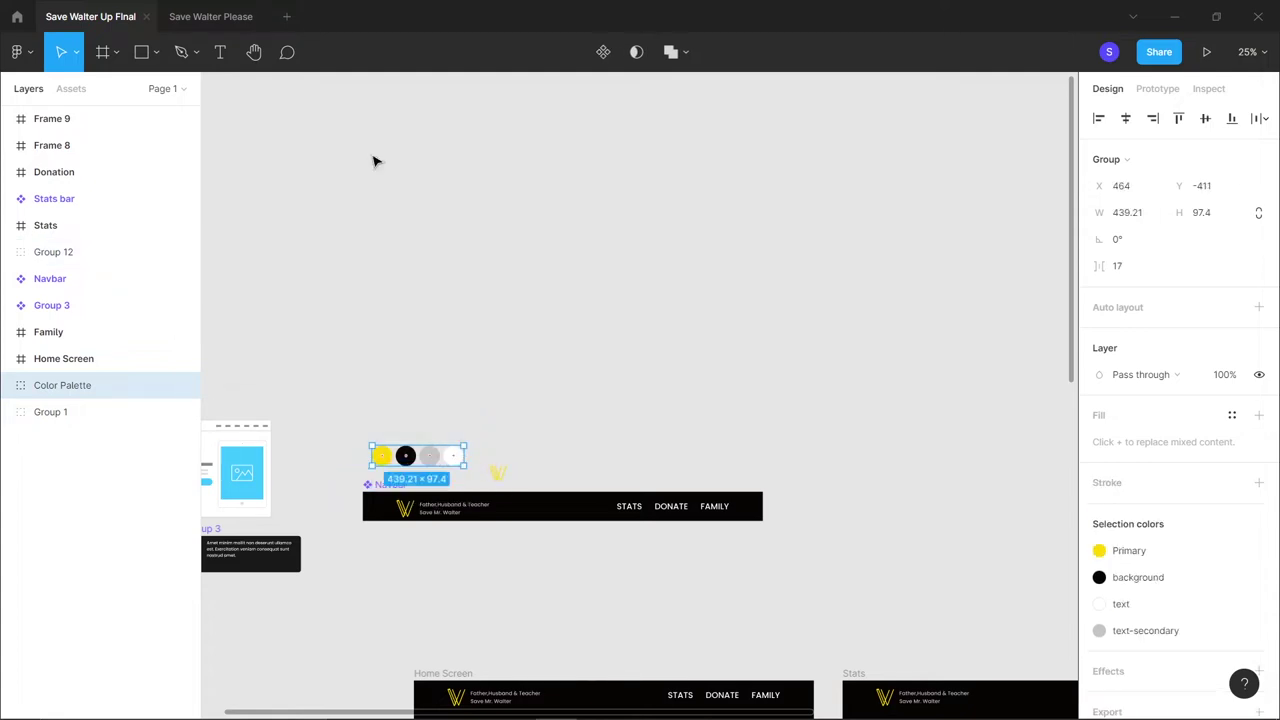
left_click(222, 16)
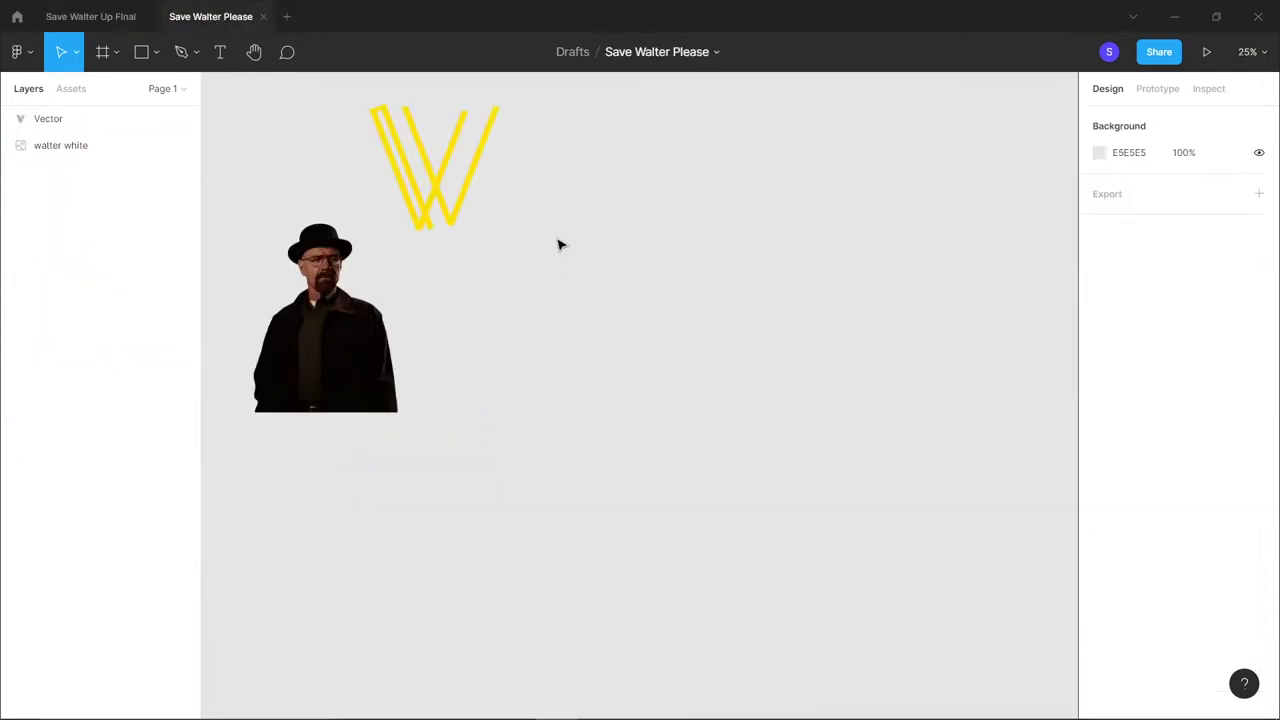
key("ctrl+v")
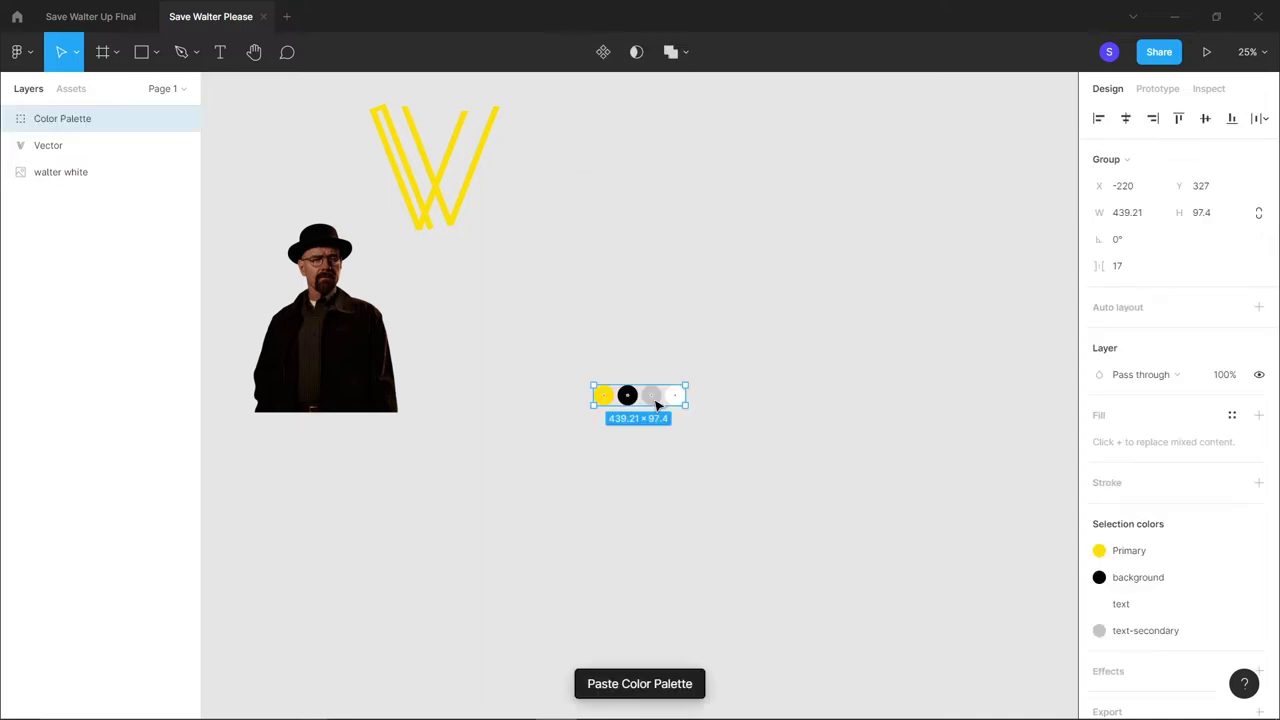
left_click_drag(657, 400, 657, 271)
left_click(757, 315)
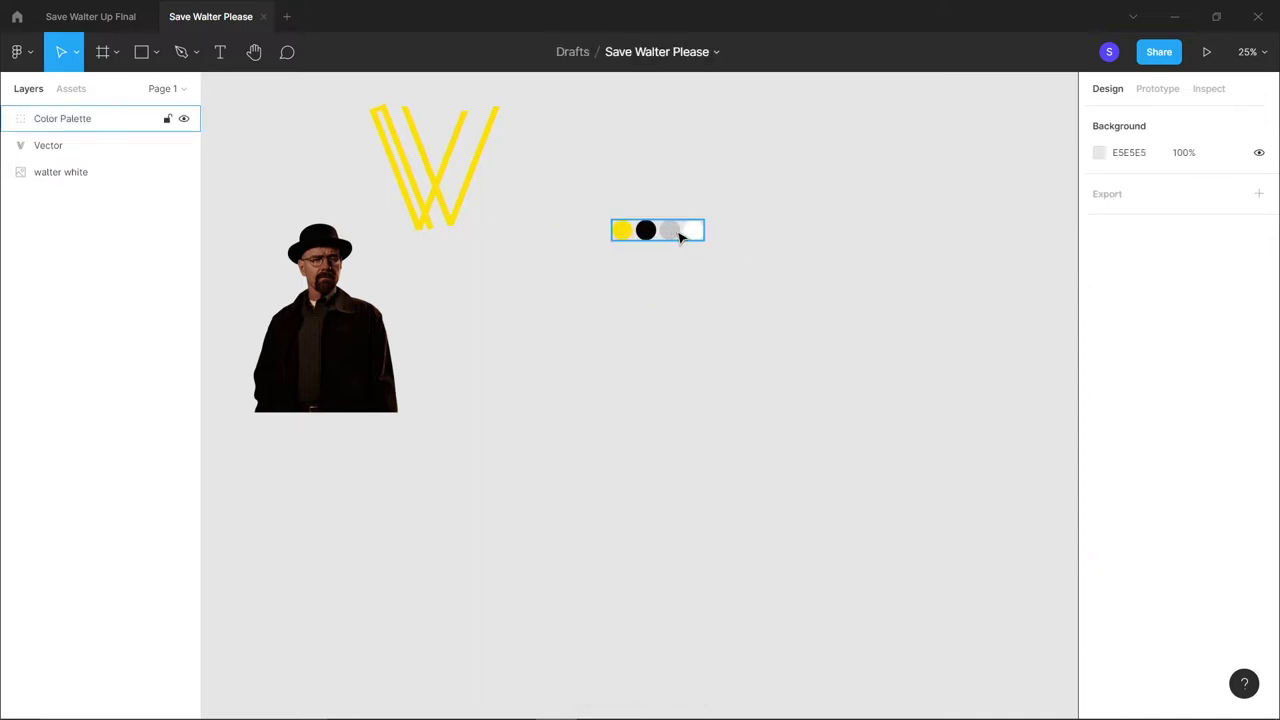
Move the yellow circle of the Color Palette group up and slightly left, out of the row of circles
scroll(680, 237, "up", 2)
left_click(610, 372)
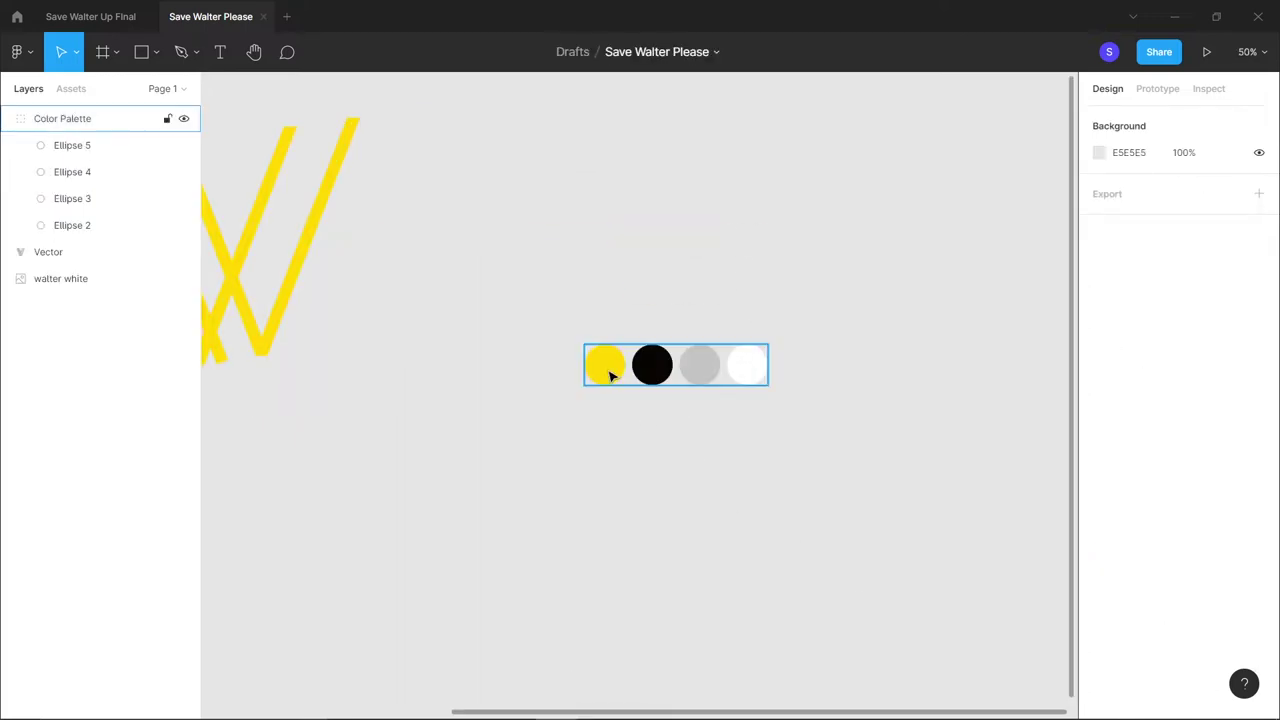
left_click(610, 374)
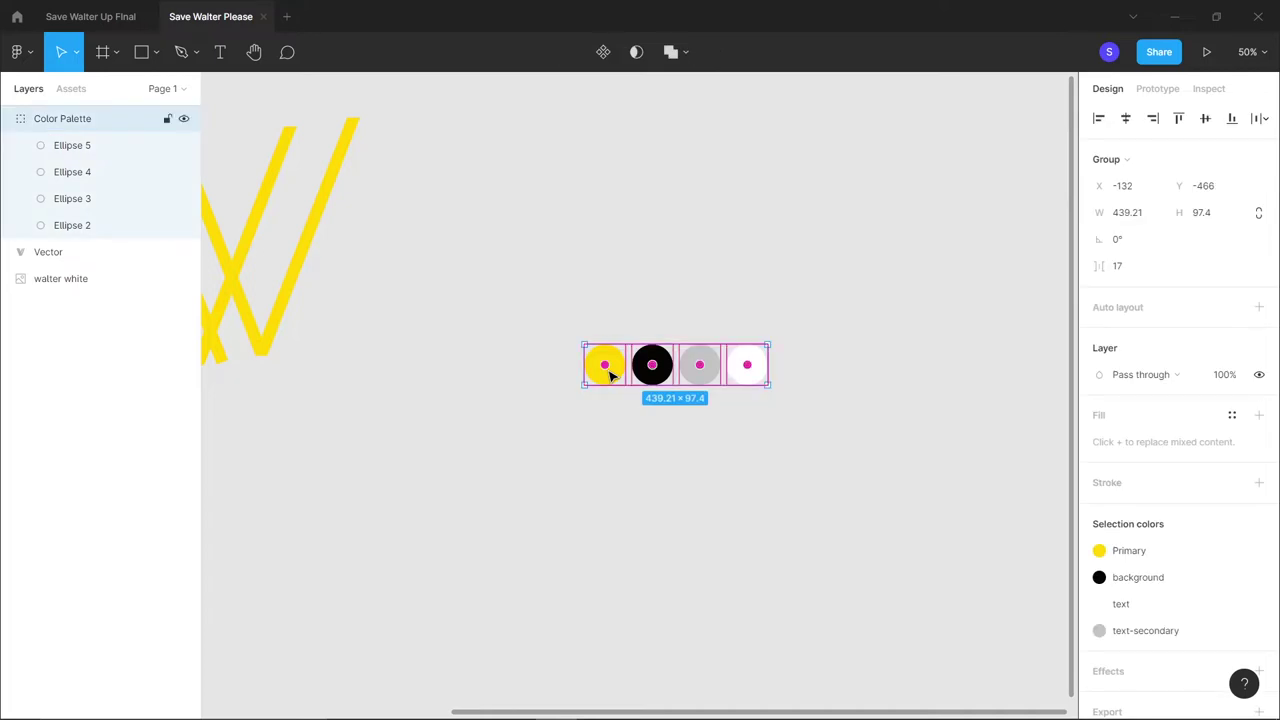
left_click_drag(610, 374, 589, 252)
key("Escape")
left_click(609, 374)
left_click(611, 378)
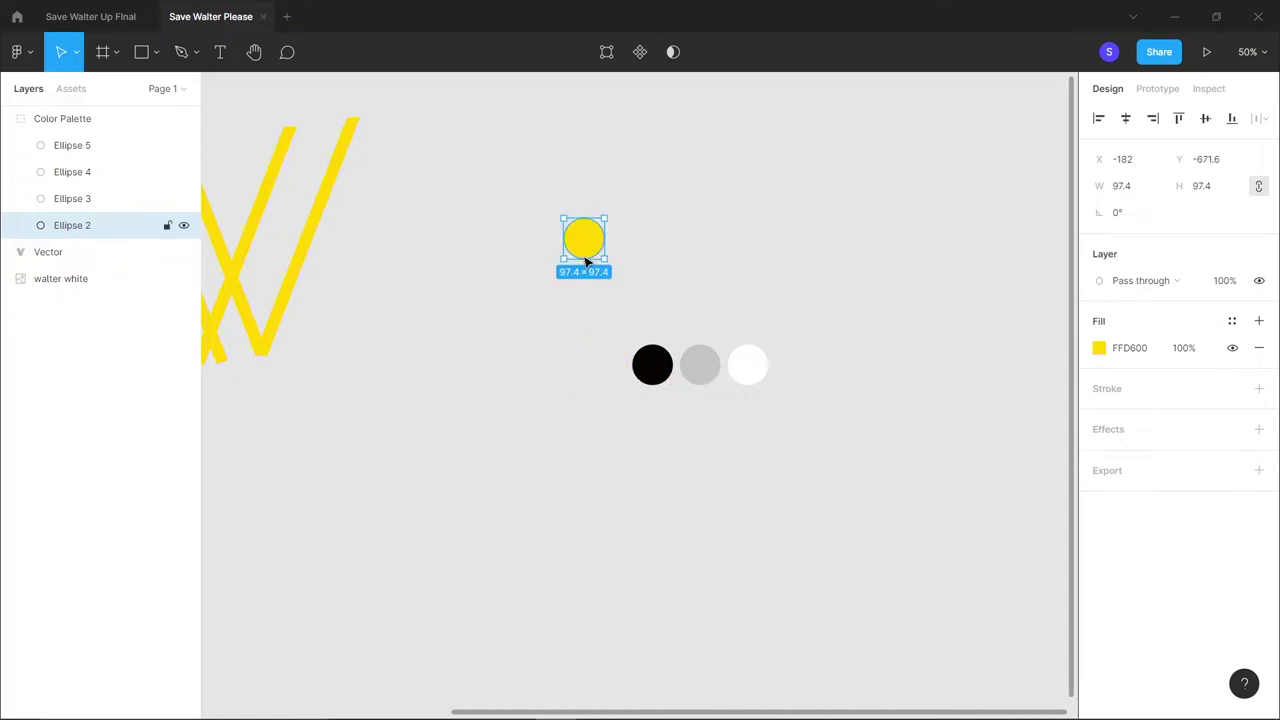
Create a colour style named "Highlight" from the yellow circle's fill
left_click(1230, 322)
left_click(1252, 350)
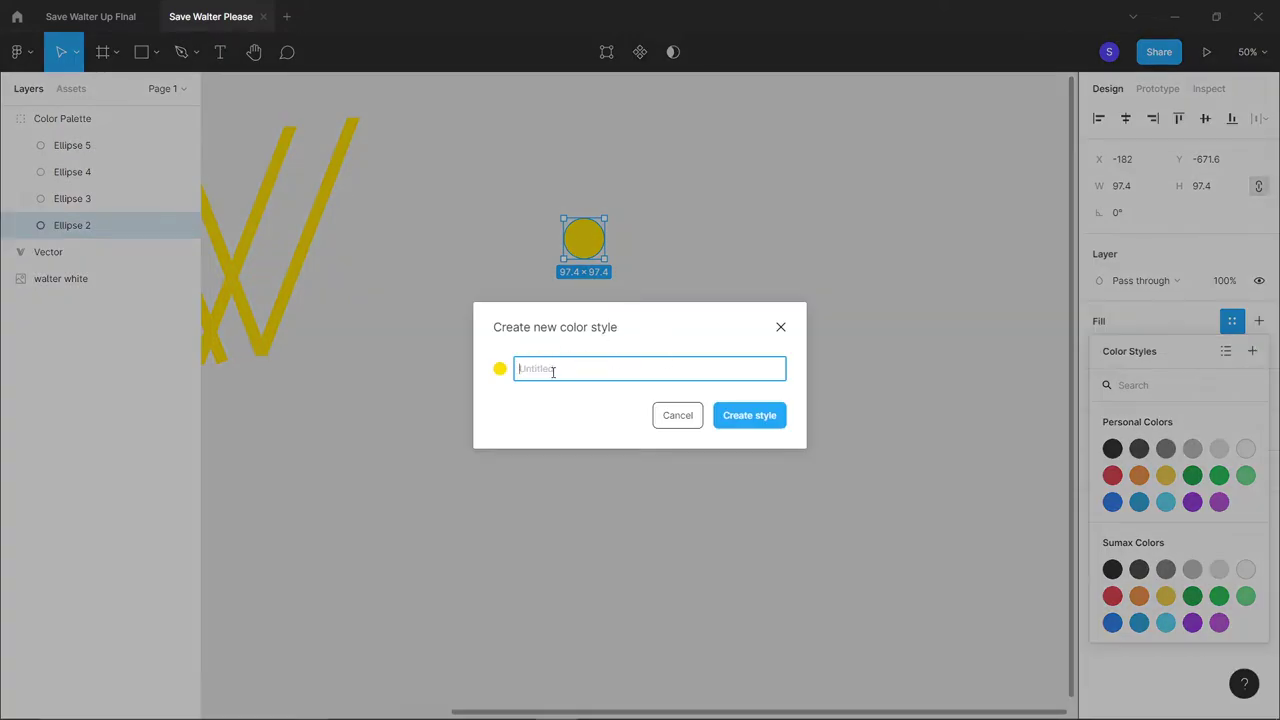
type("Highlight")
left_click(745, 412)
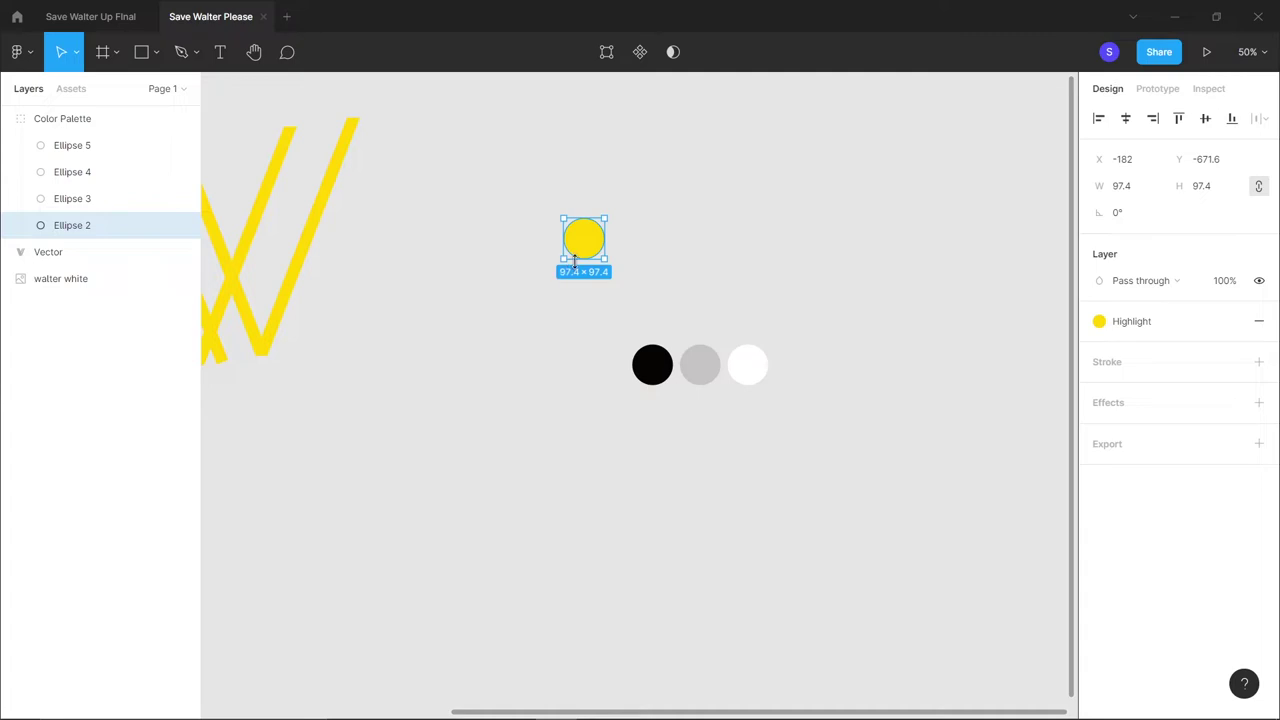
left_click(684, 258)
Draw a rectangle about 454 × 320 up and to the right of the palette circles and fill it with the Highlight style
key("r")
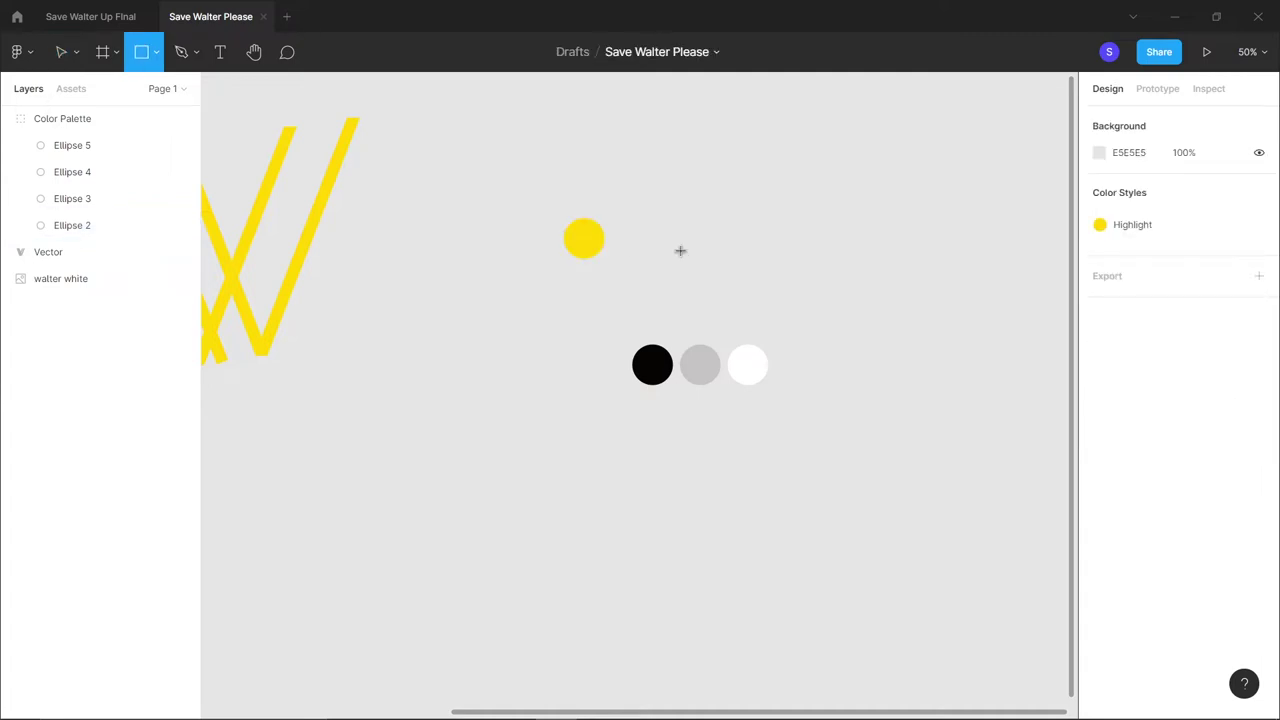
mouse_move(710, 132)
left_mouse_down()
mouse_move(740, 286)
mouse_move(900, 266)
left_mouse_up()
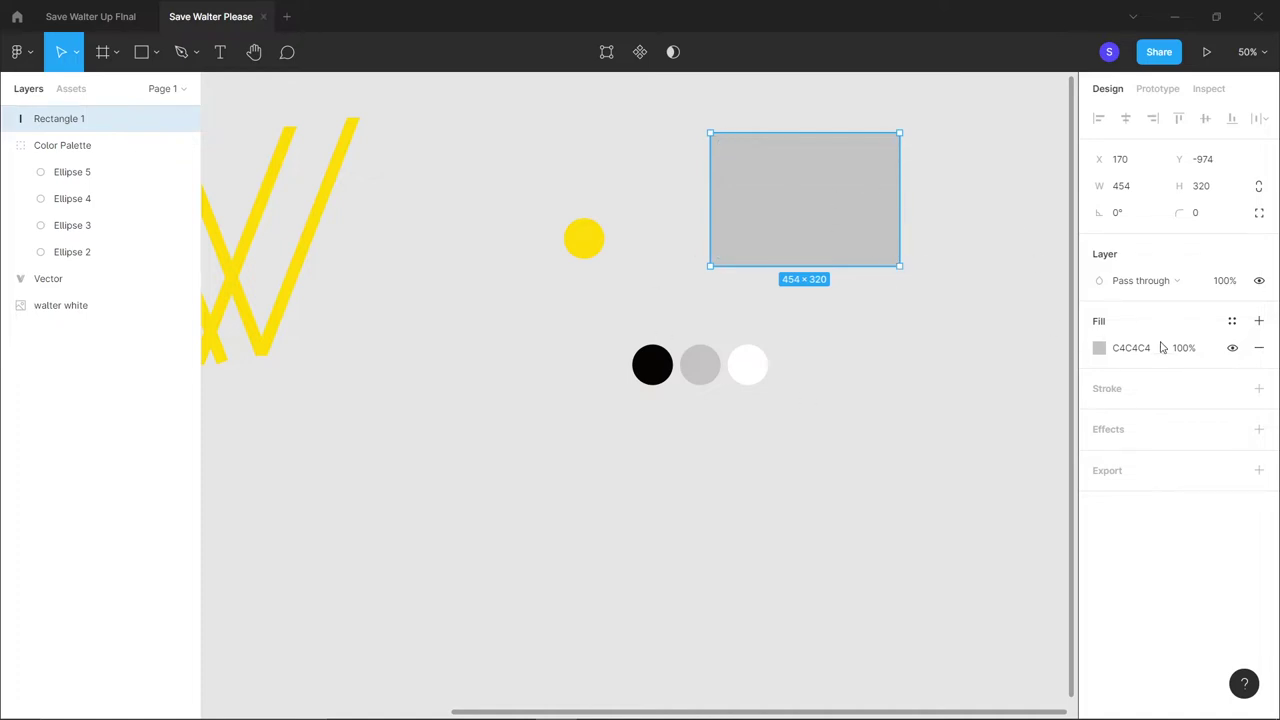
left_click(1233, 322)
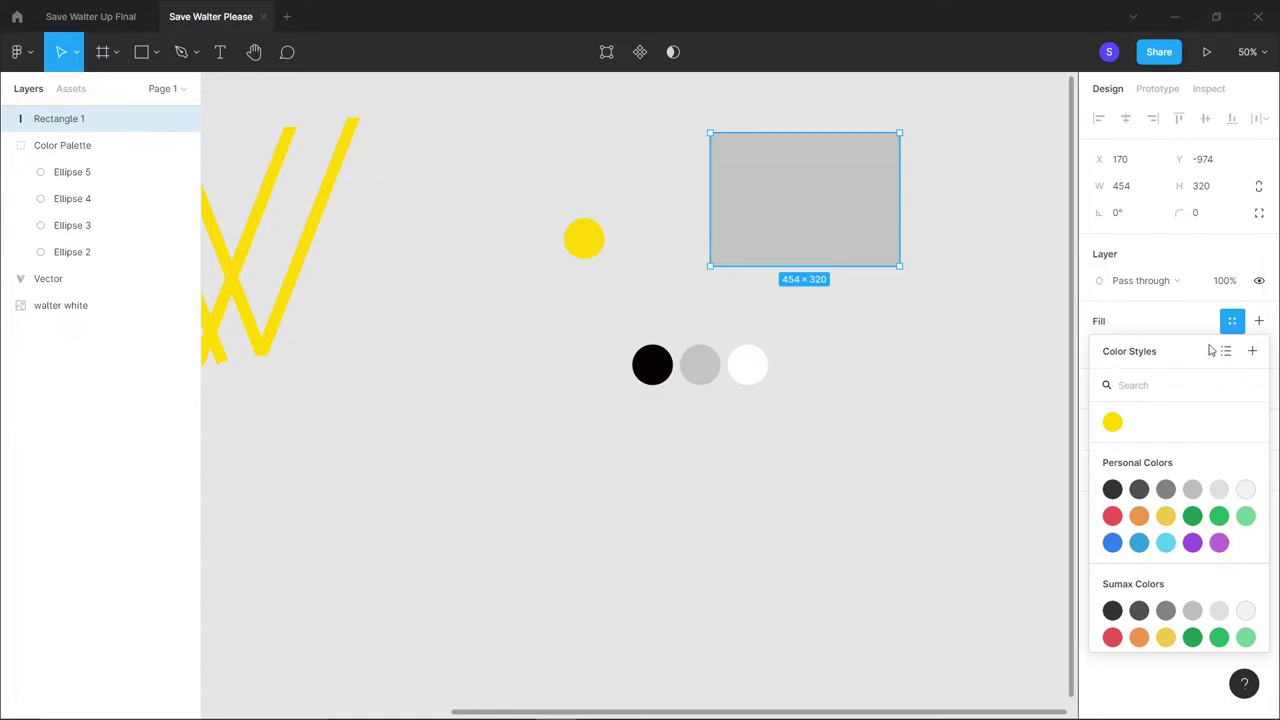
left_click(1113, 423)
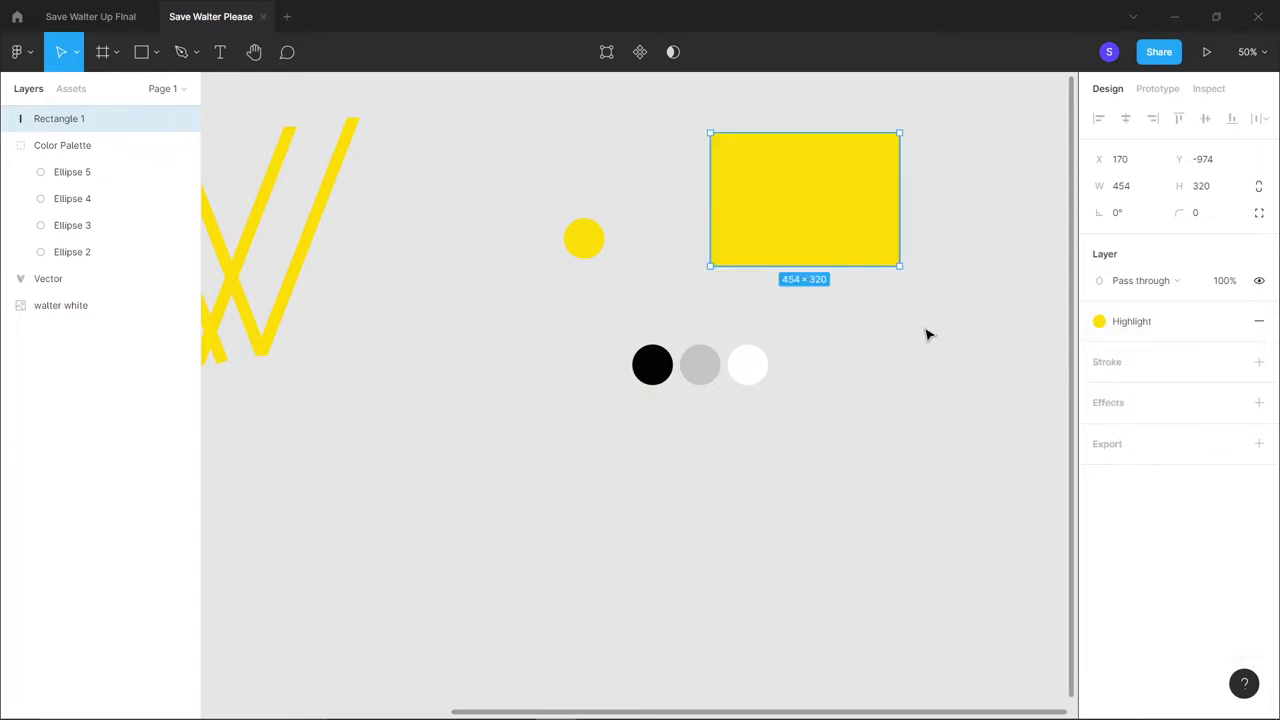
left_click(996, 432)
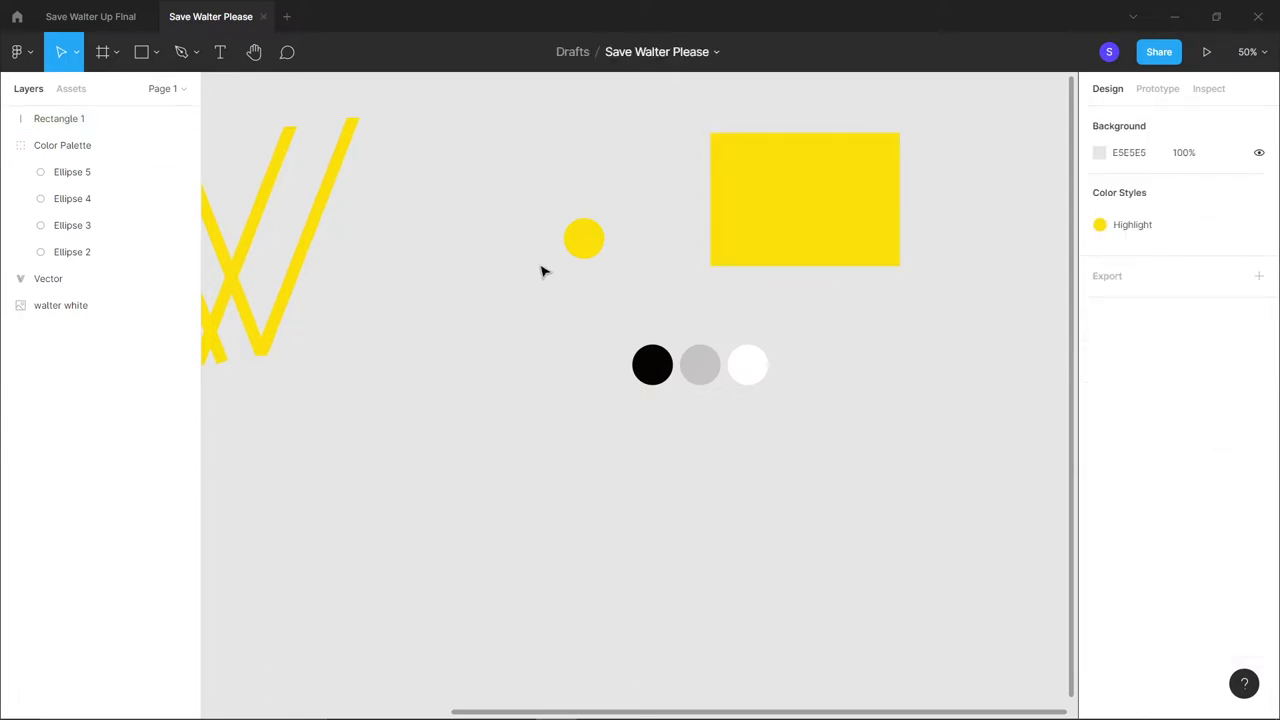
left_click(601, 237)
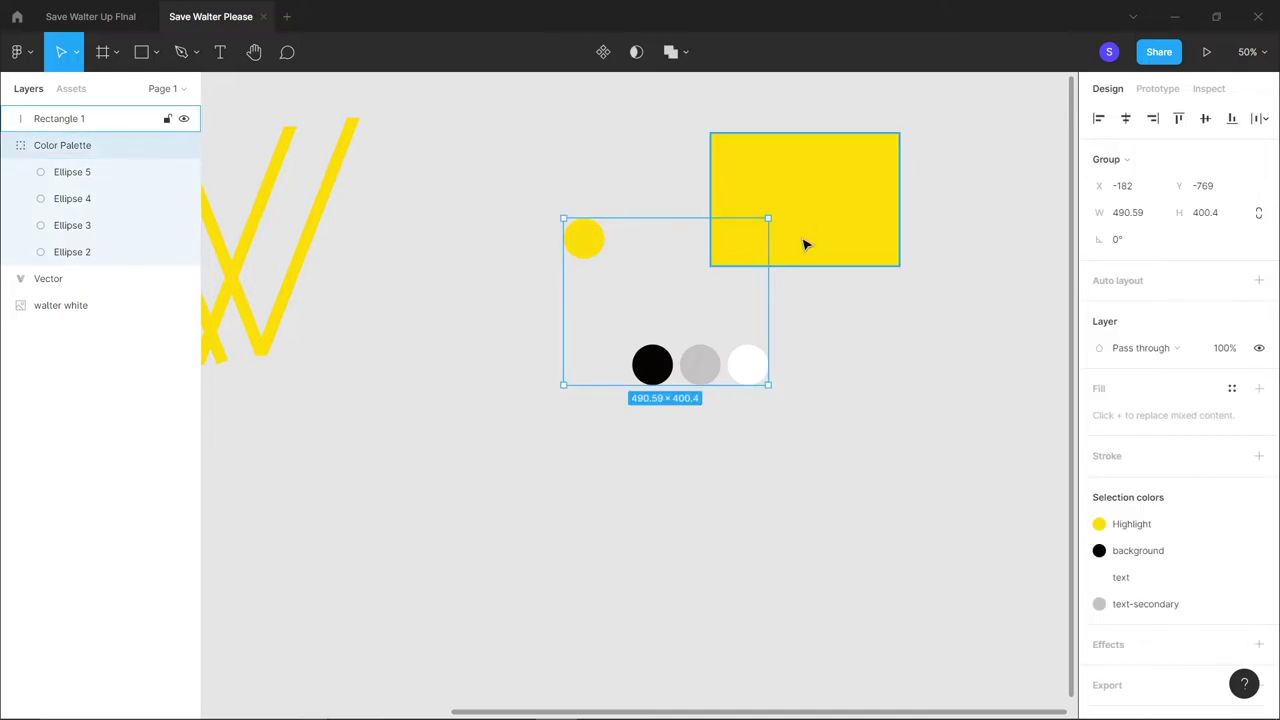
left_click(866, 361)
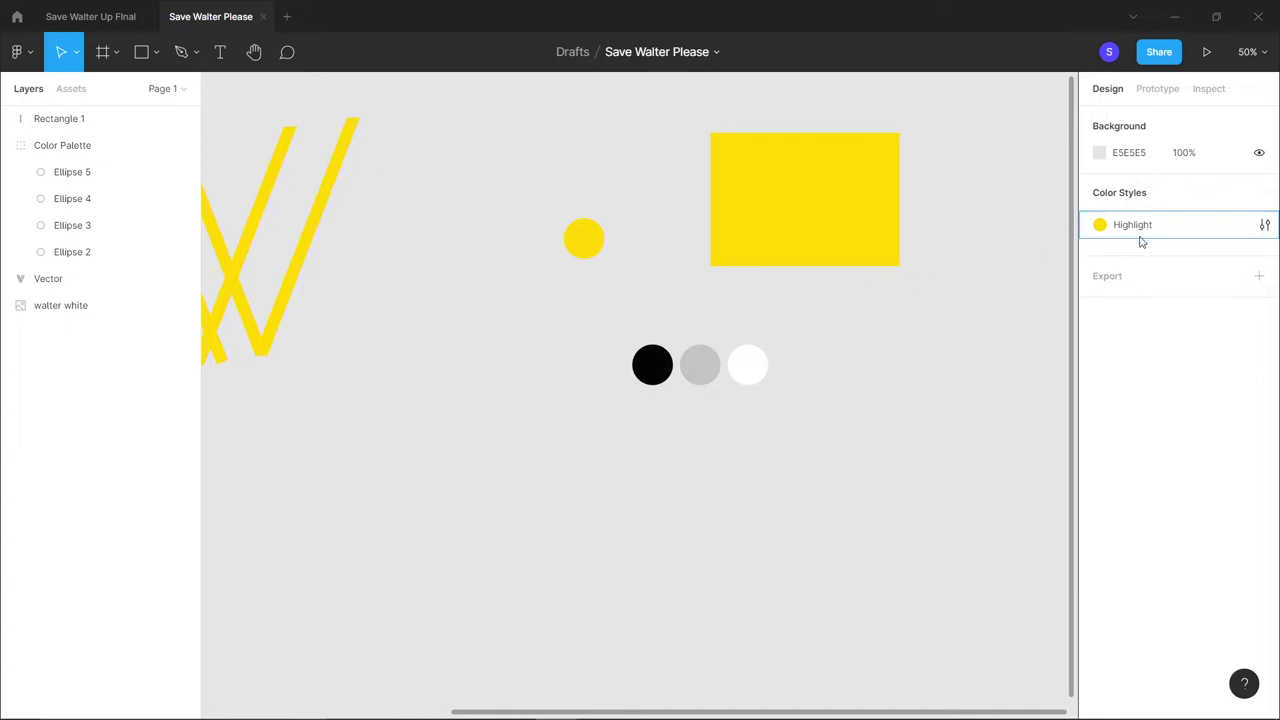
Try recolouring the Highlight style to turquoise 00FFE0 and return it to yellow FFD600
left_click(1264, 225)
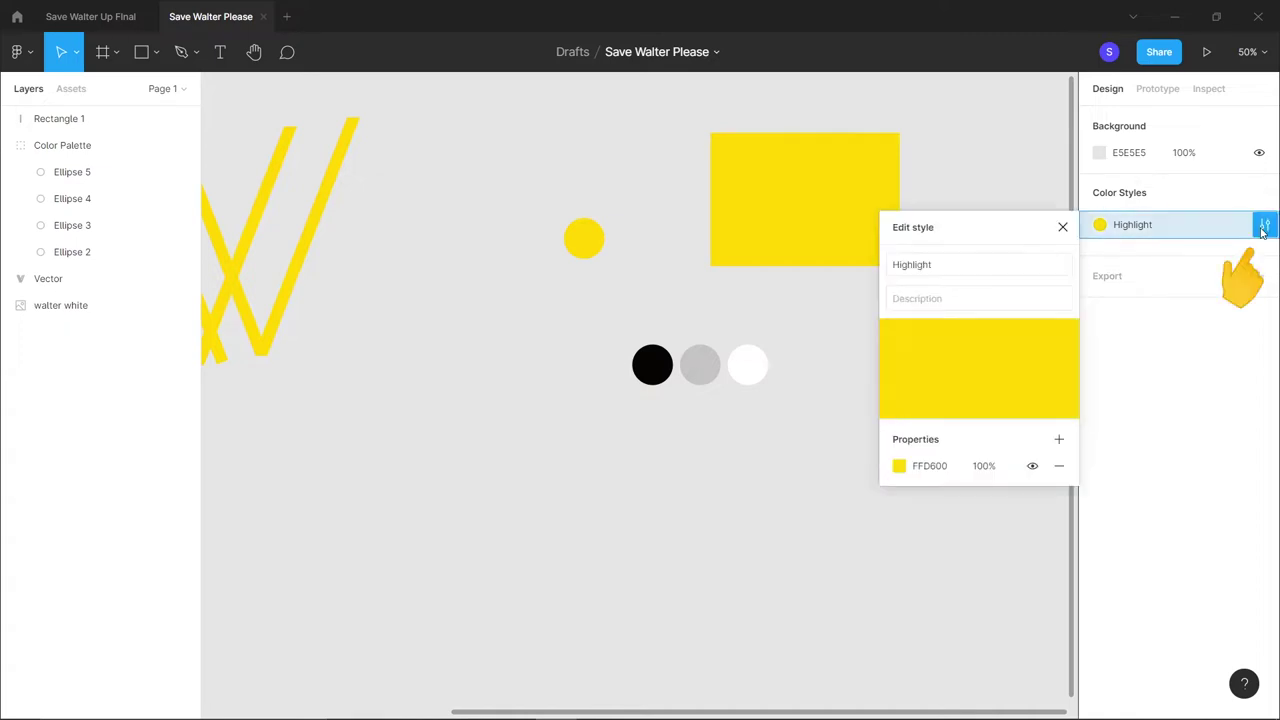
left_click(899, 467)
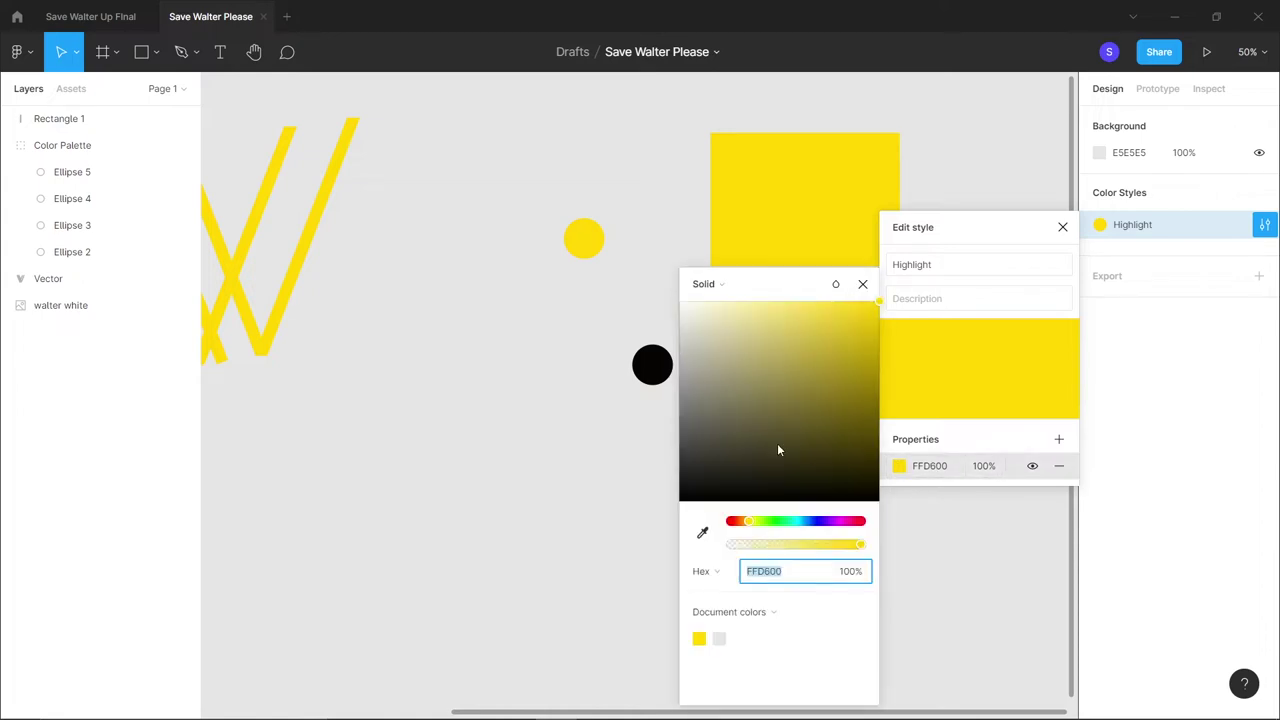
left_click_drag(749, 524, 797, 530)
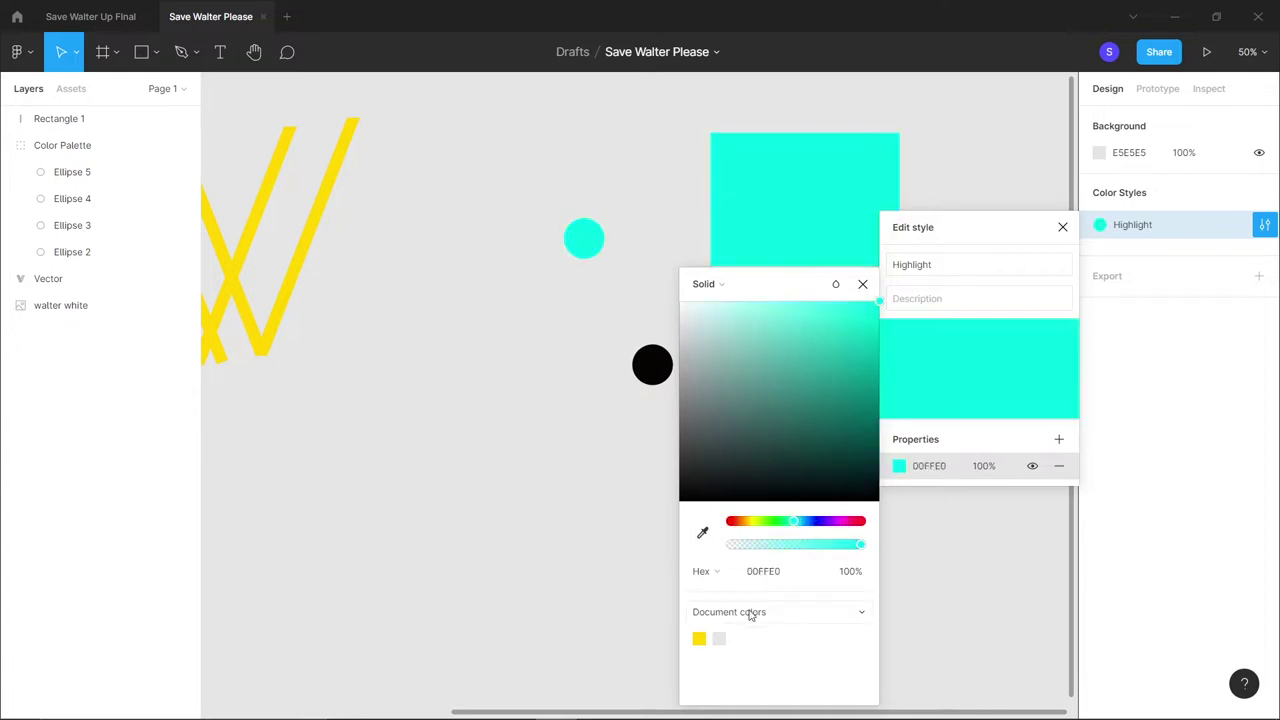
left_click(700, 637)
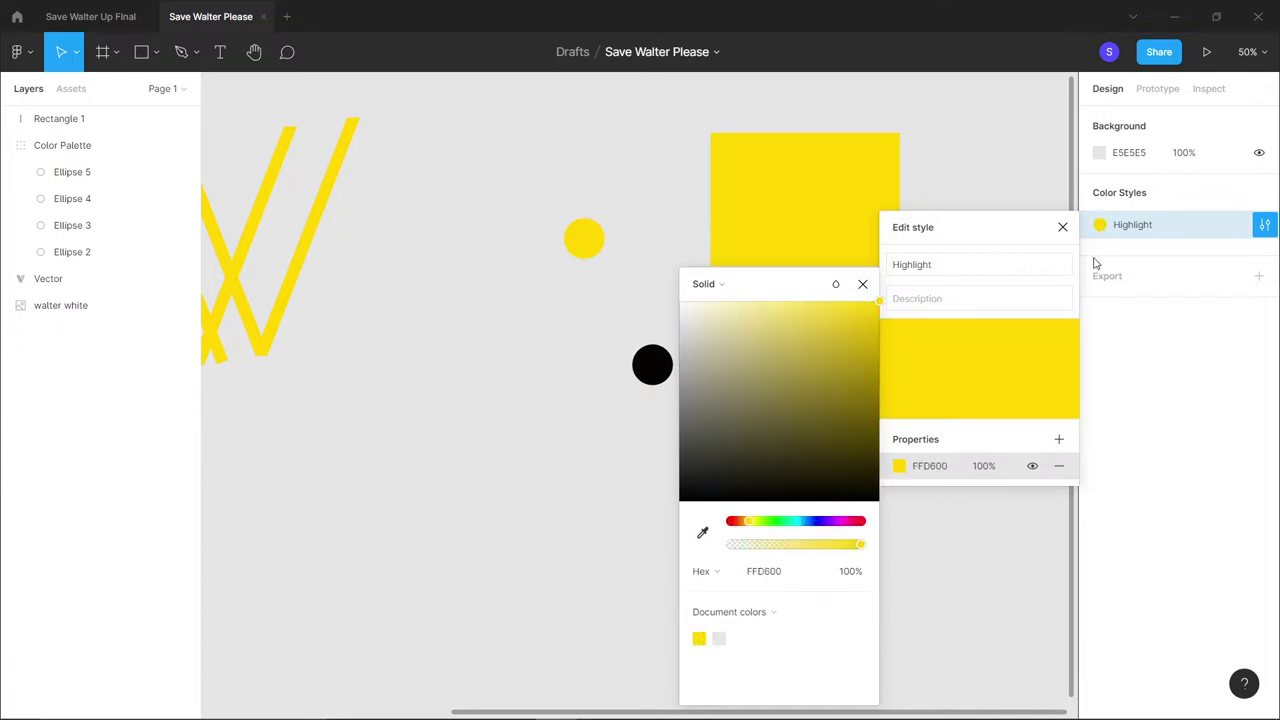
left_click(1063, 228)
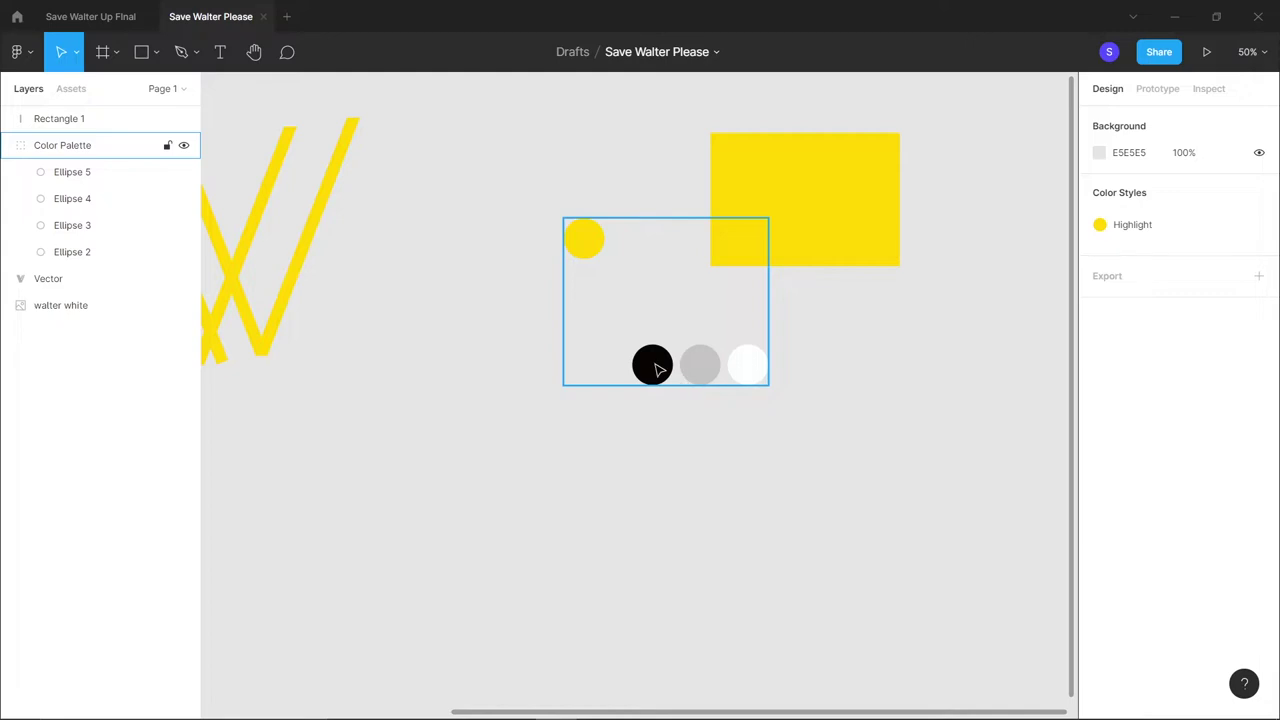
Create a colour style named "background" from the black circle's fill
double_click(653, 366)
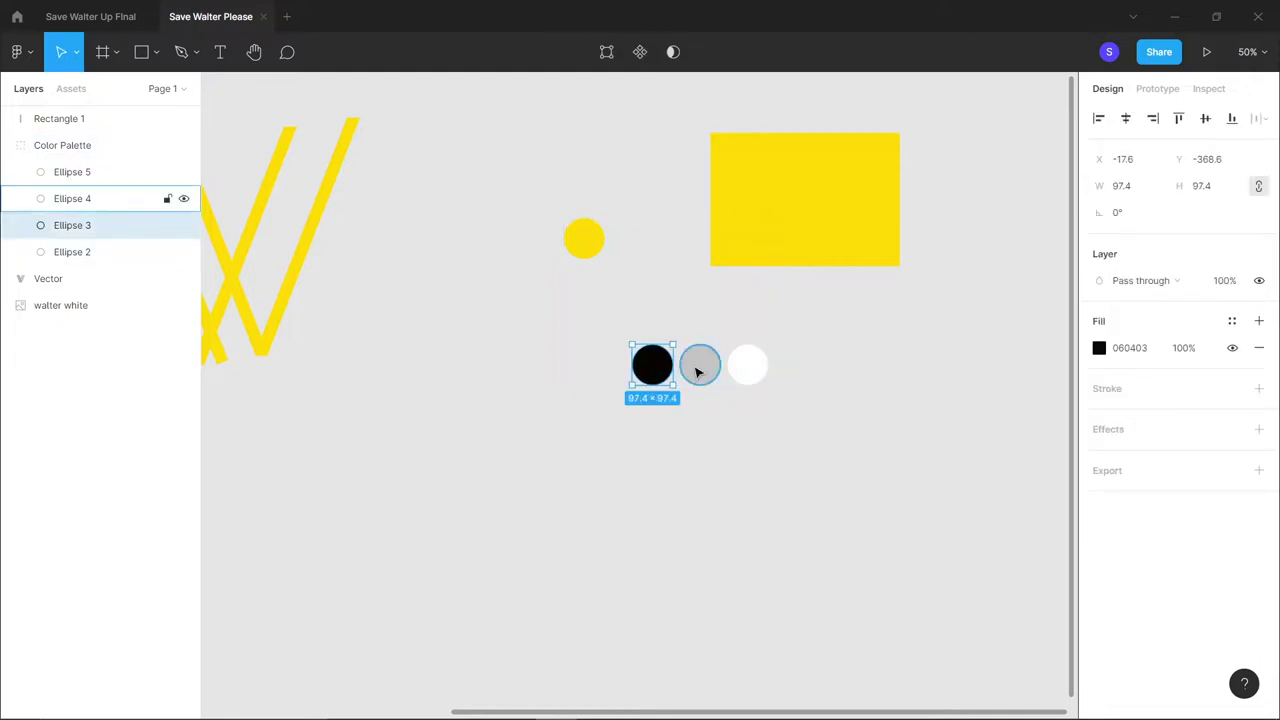
left_click(1232, 321)
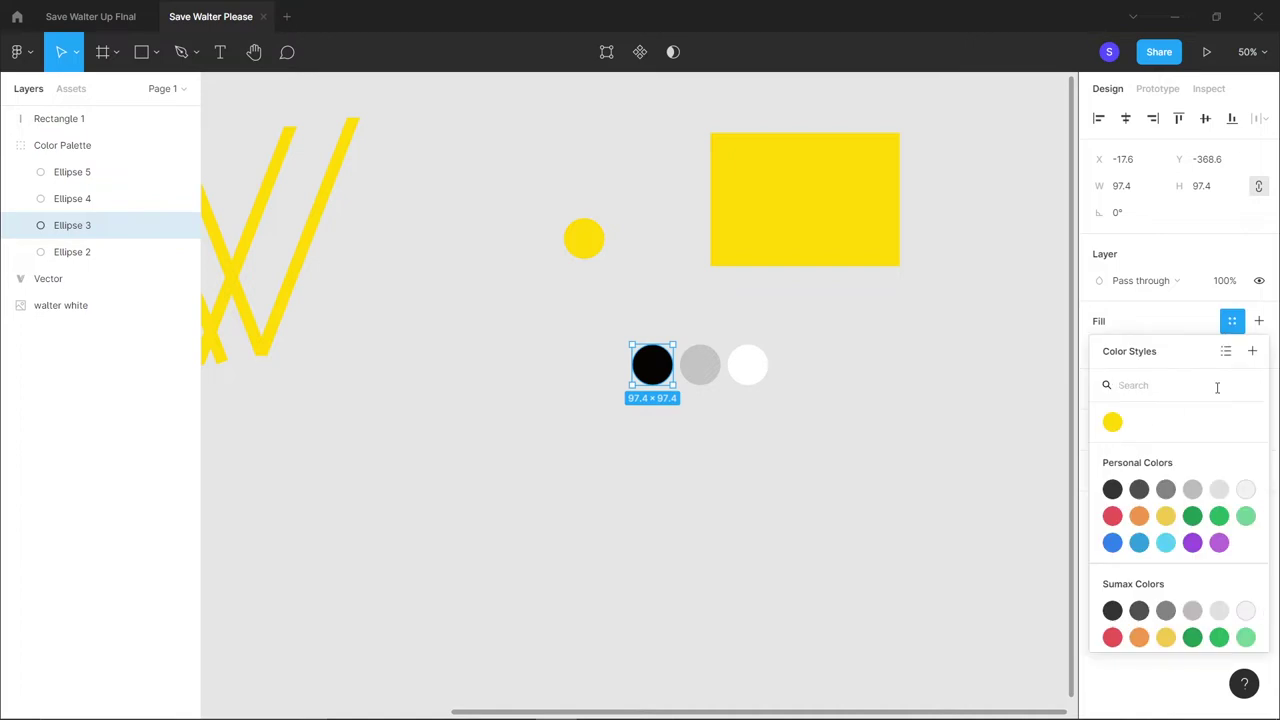
left_click(1250, 351)
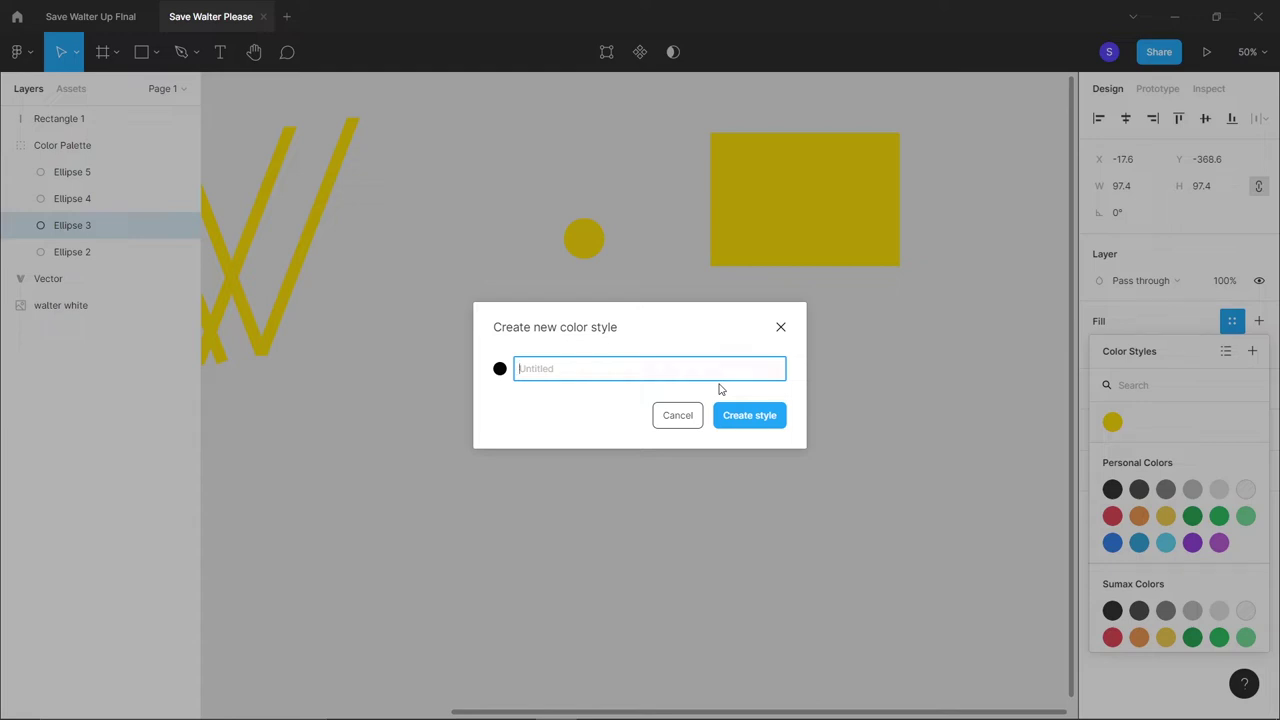
type("background")
key("Return")
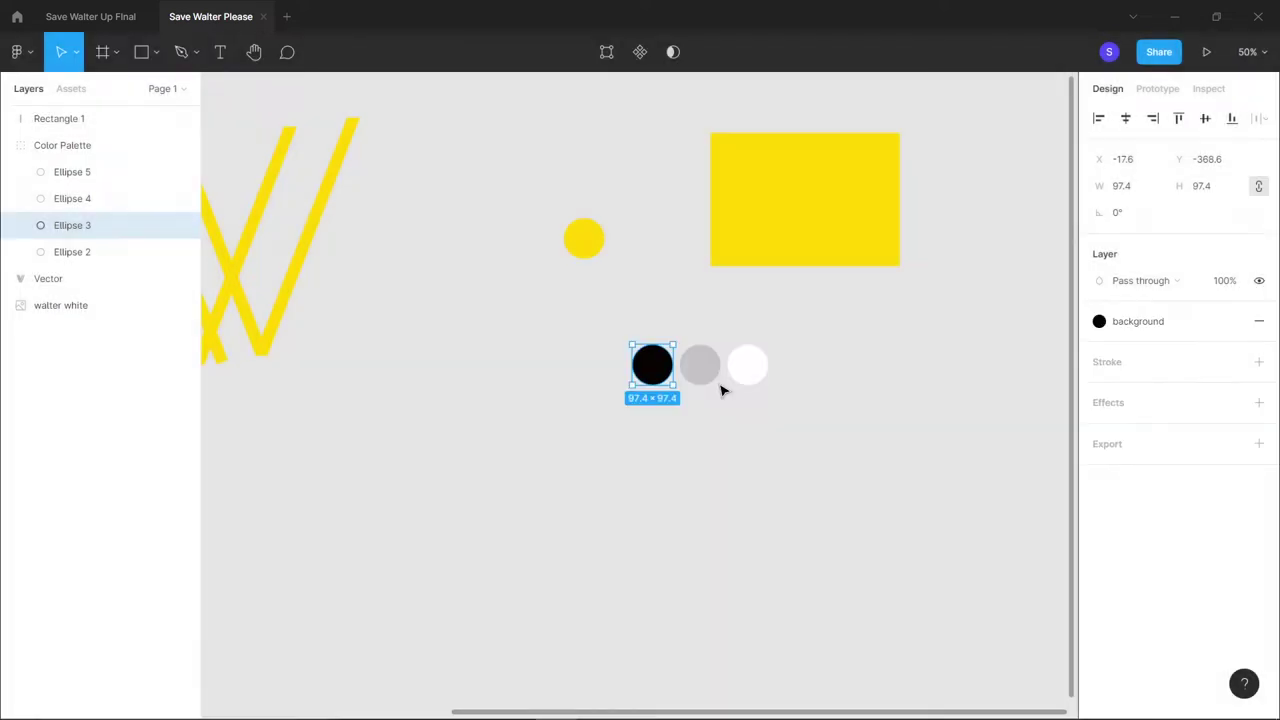
Create a colour style named "secondary" from the grey circle's fill
left_click(706, 376)
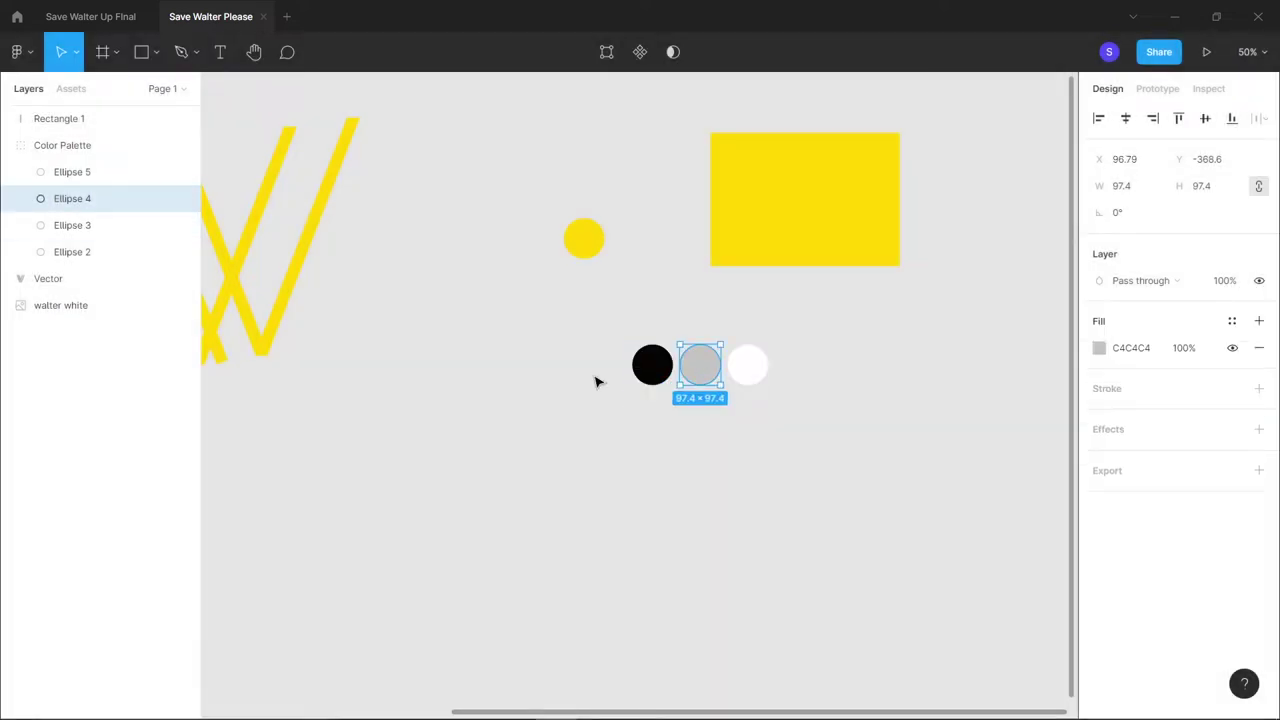
left_click(1232, 321)
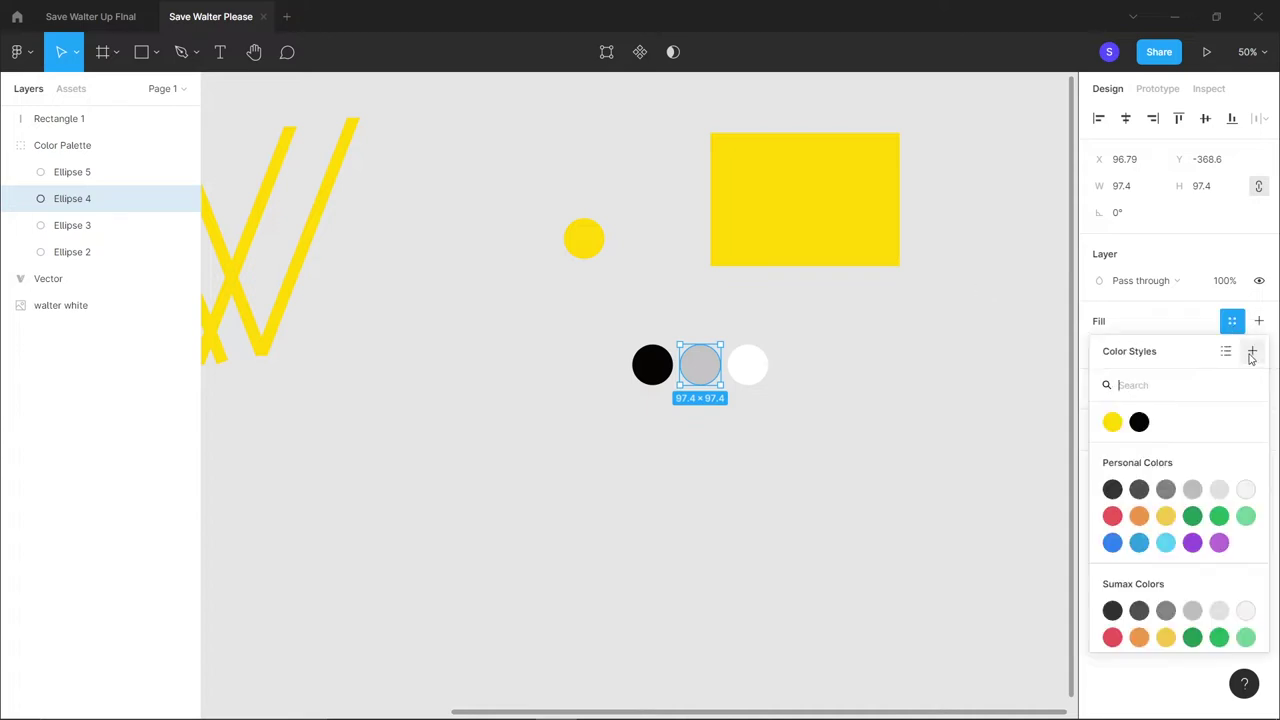
left_click(1251, 352)
type("s")
key("BackSpace")
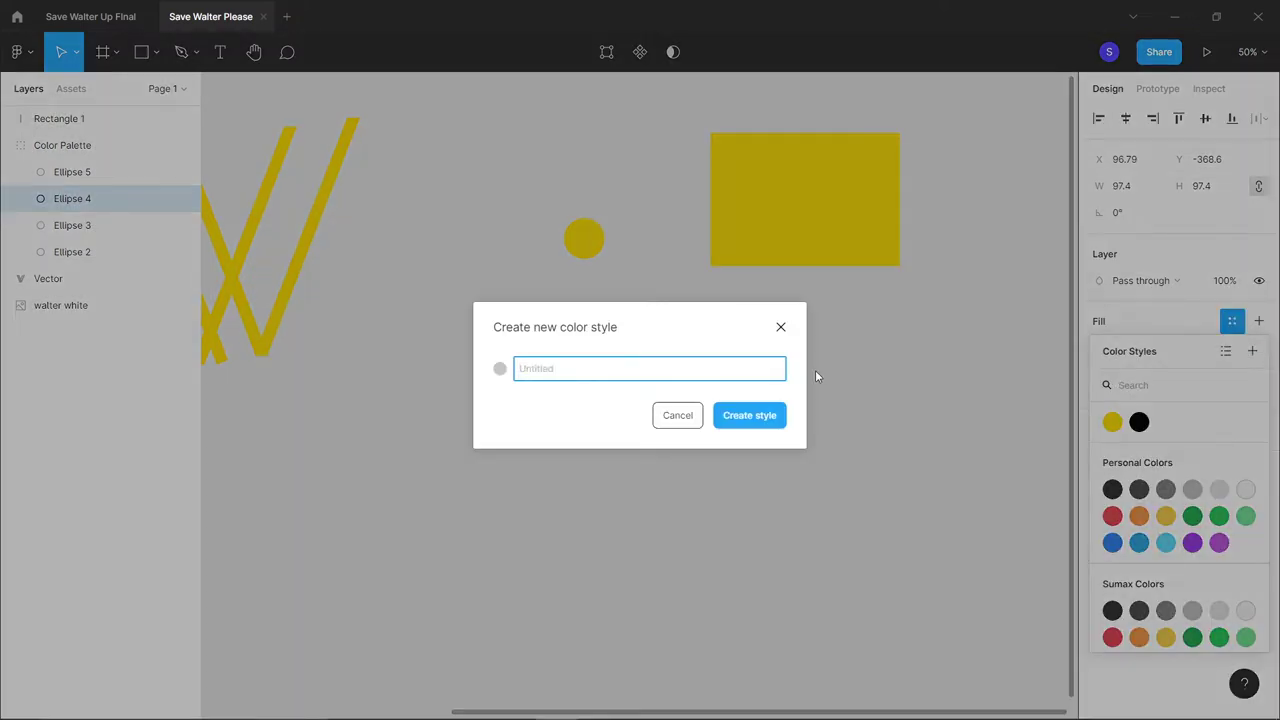
type("secondary")
key("Return")
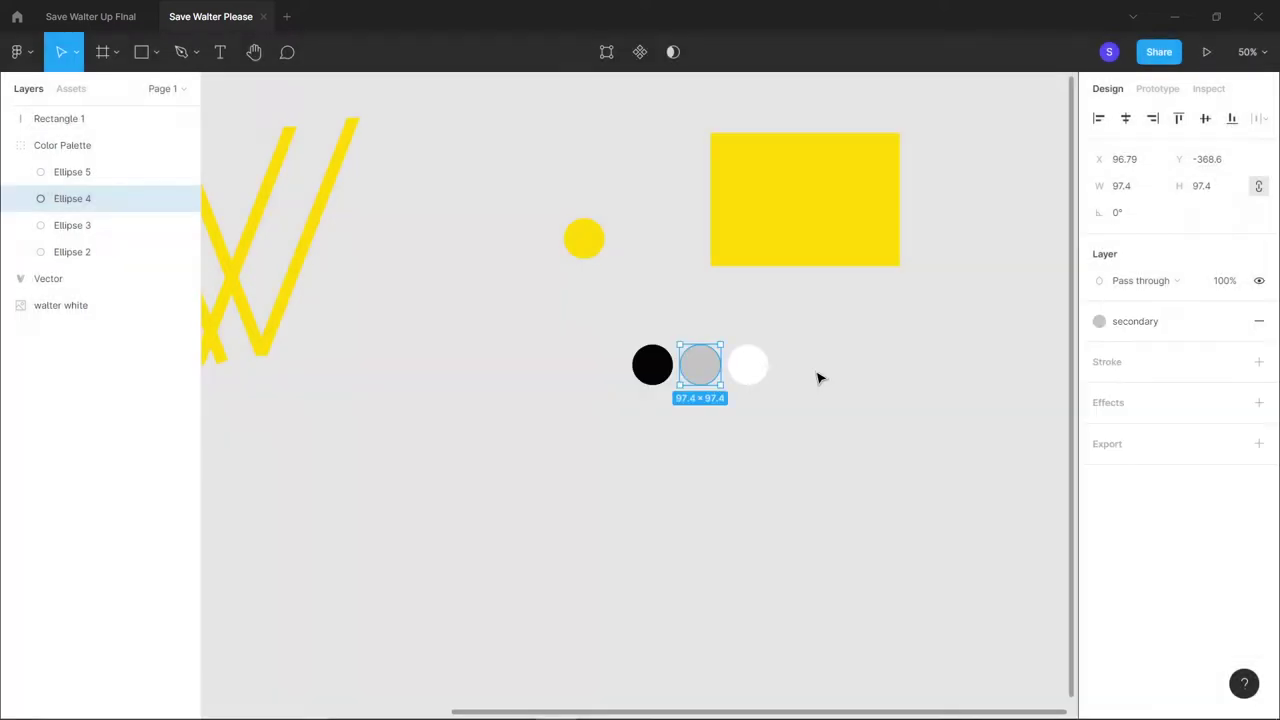
Create a colour style named "primary" from the white circle's fill
left_click(758, 374)
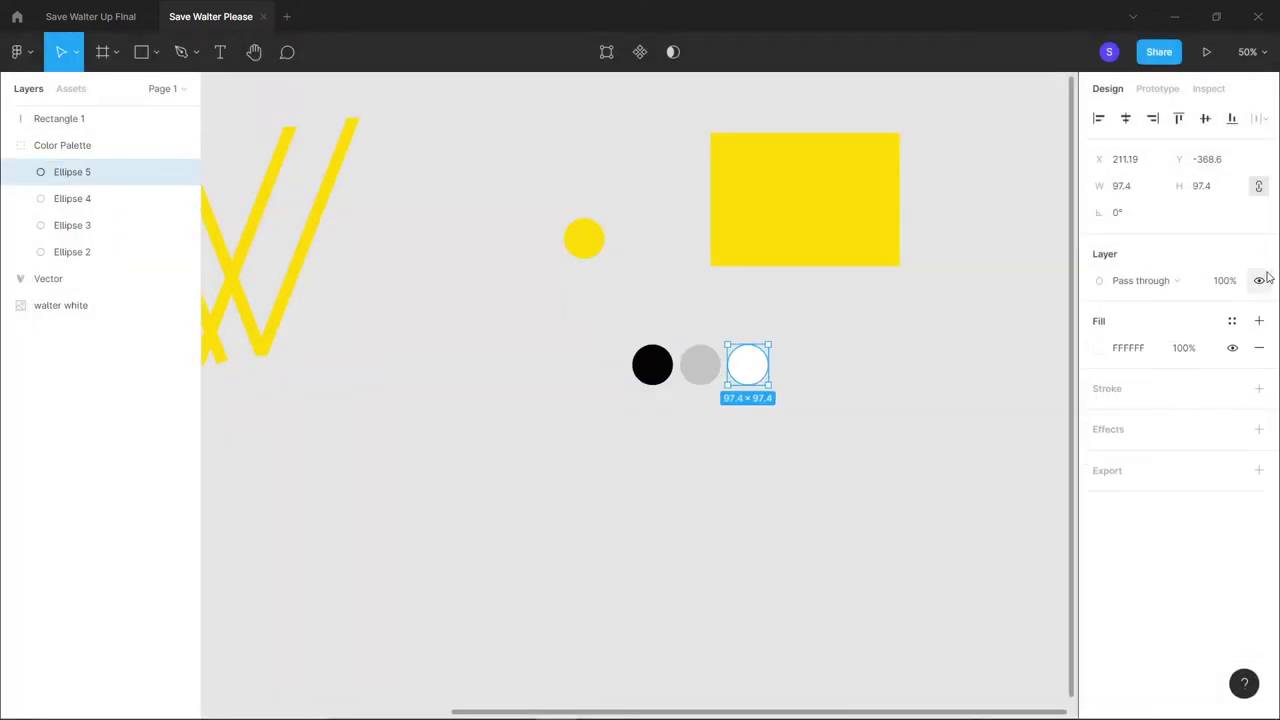
left_click(1232, 321)
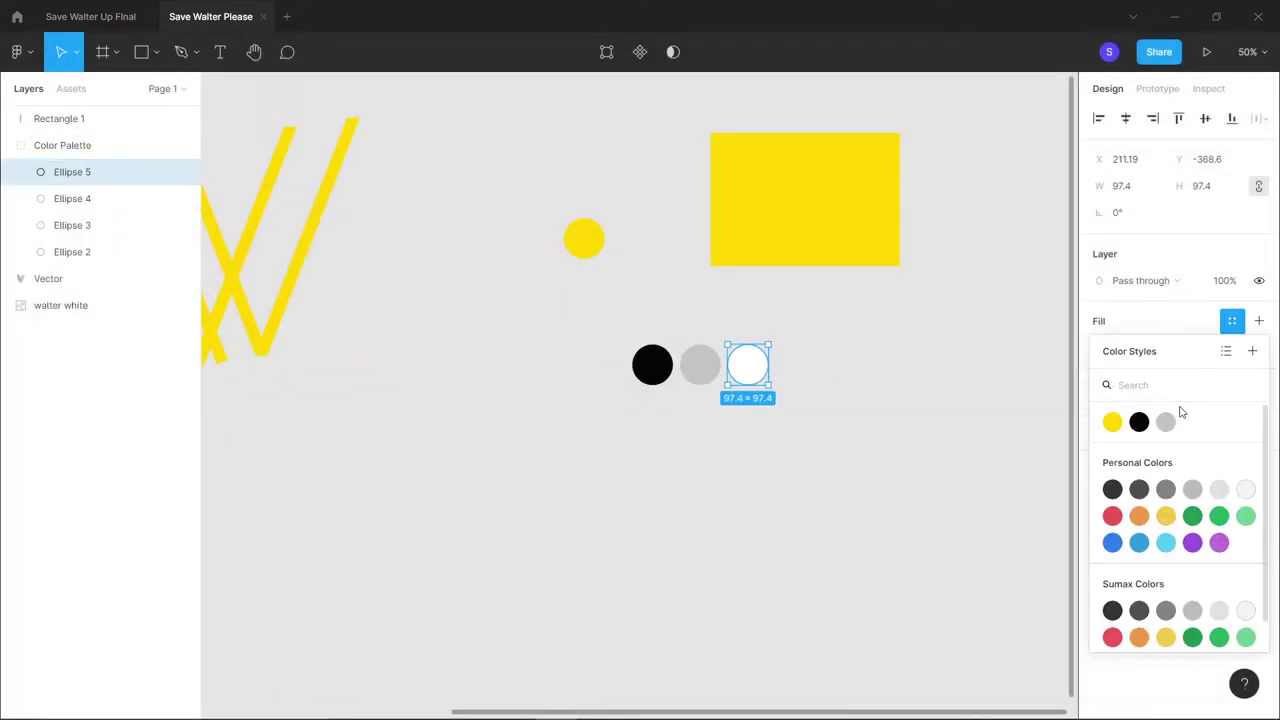
left_click(1252, 351)
type("prima")
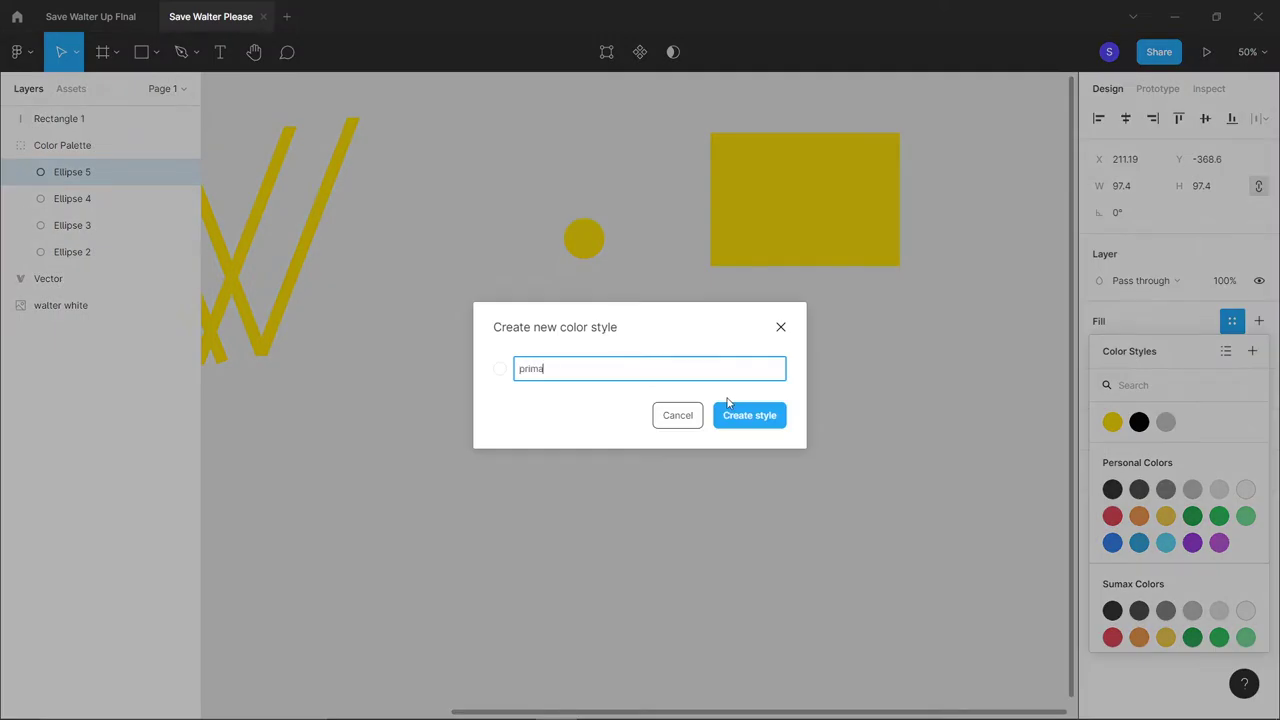
type("ry")
left_click(749, 415)
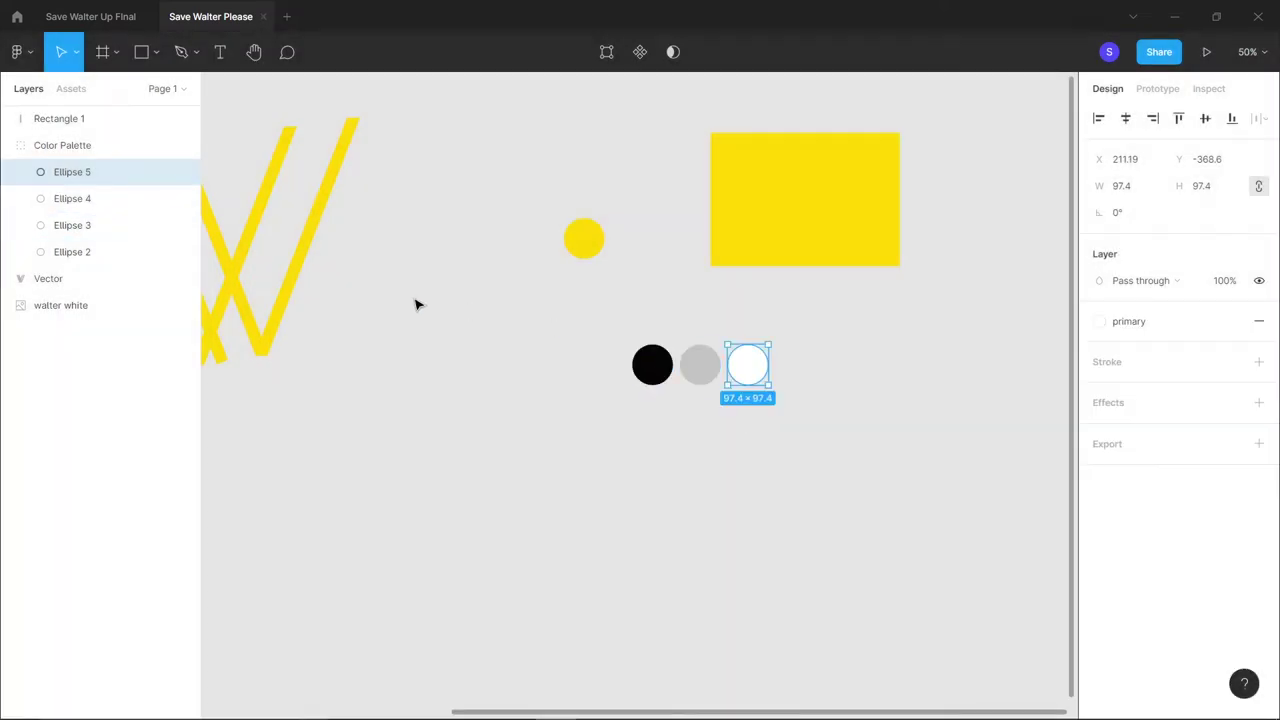
left_click(958, 360)
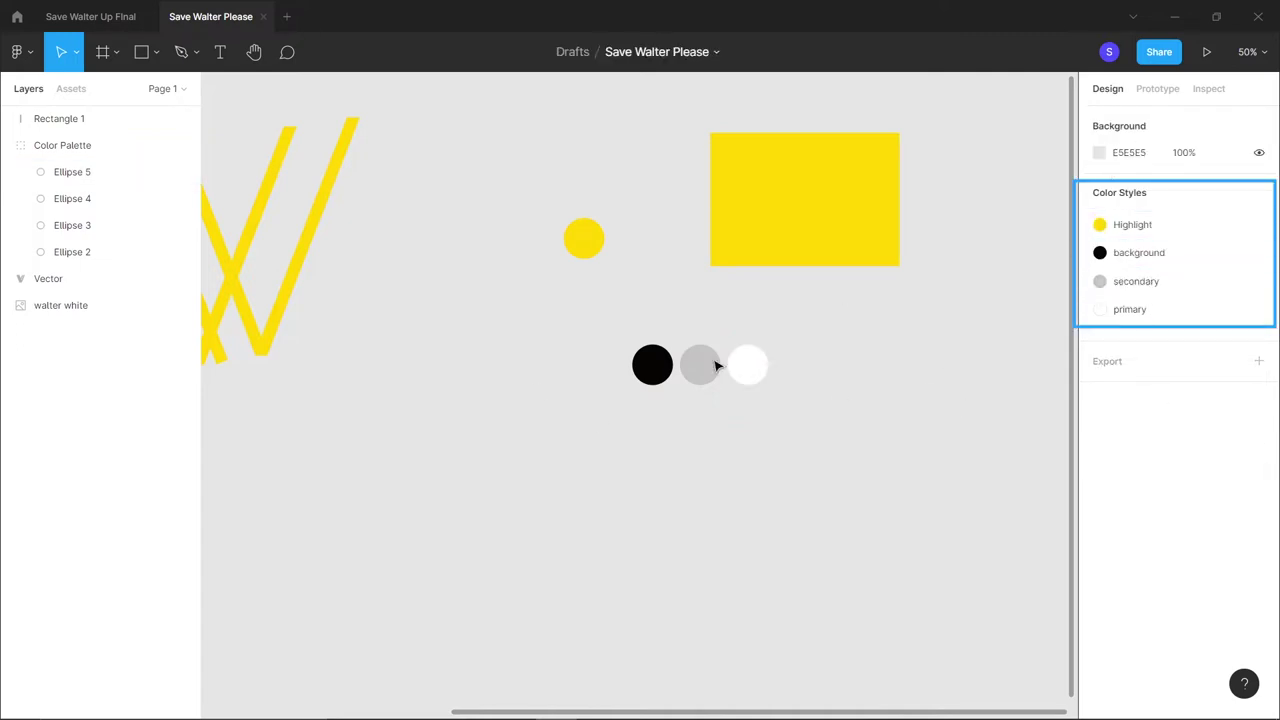
Move the yellow circle into line beside the black, grey and white palette circles
left_click(591, 251)
double_click(591, 251)
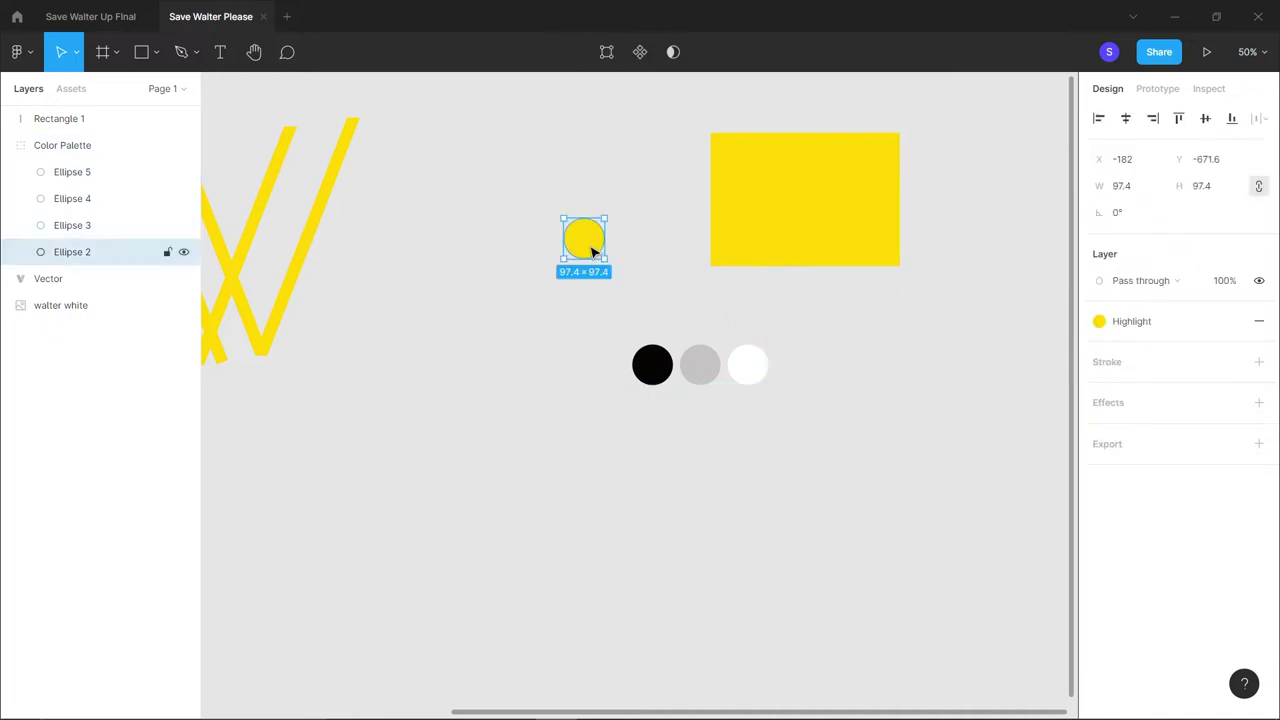
left_click_drag(591, 251, 603, 378)
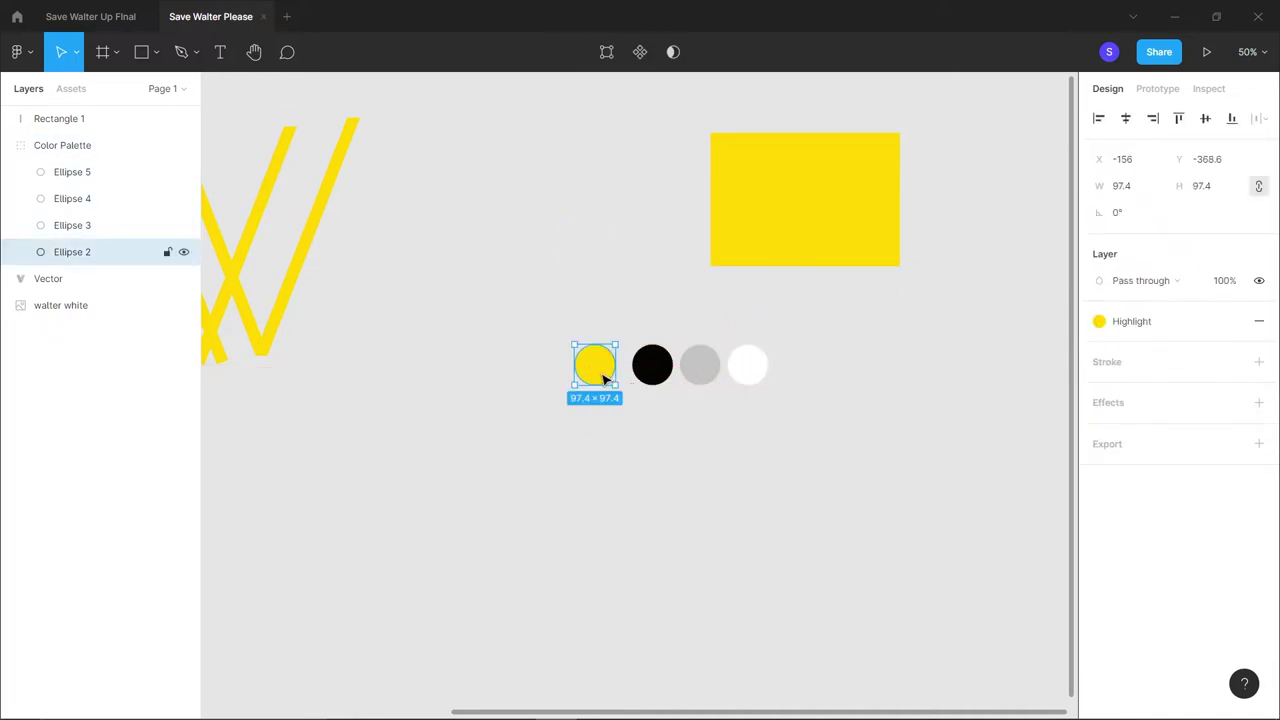
key("Escape")
Move the colour palette group up beside the W logo and delete the large yellow rectangle
left_click_drag(709, 369, 534, 177)
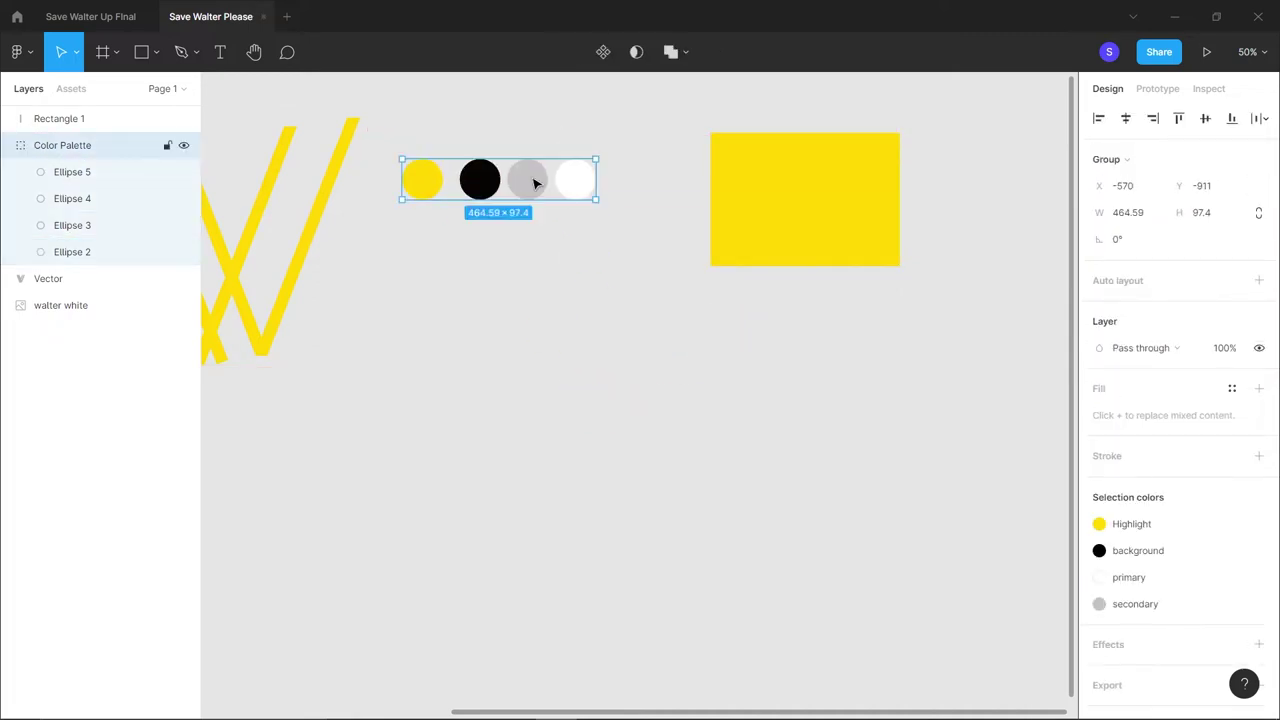
left_click(883, 248)
key("Delete")
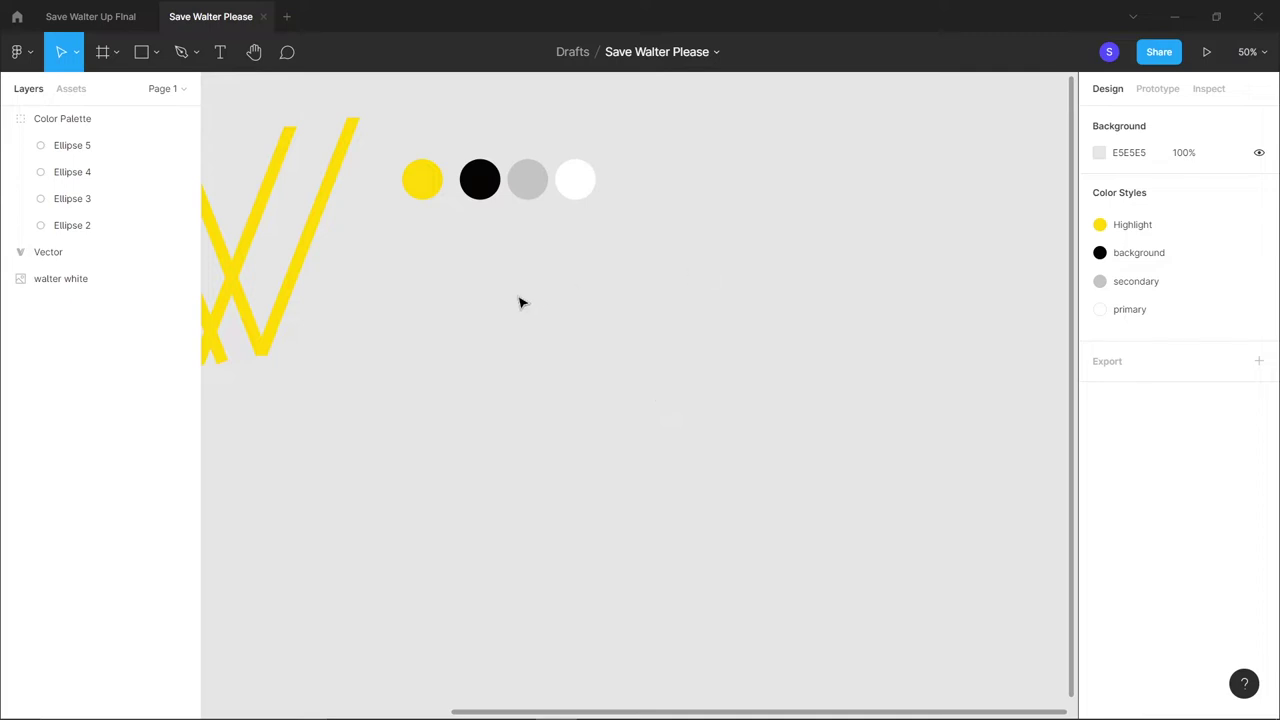
Add a text layer reading "POppins" on the empty canvas below the palette
key("t")
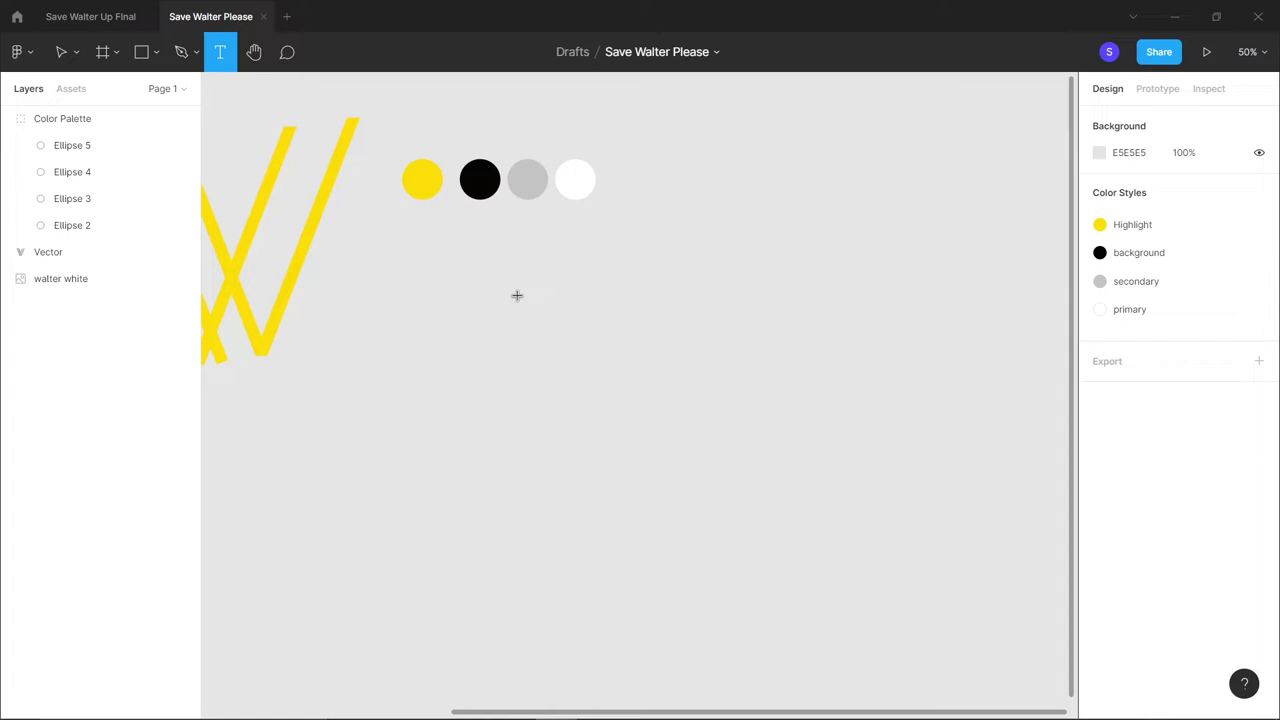
left_click(563, 387)
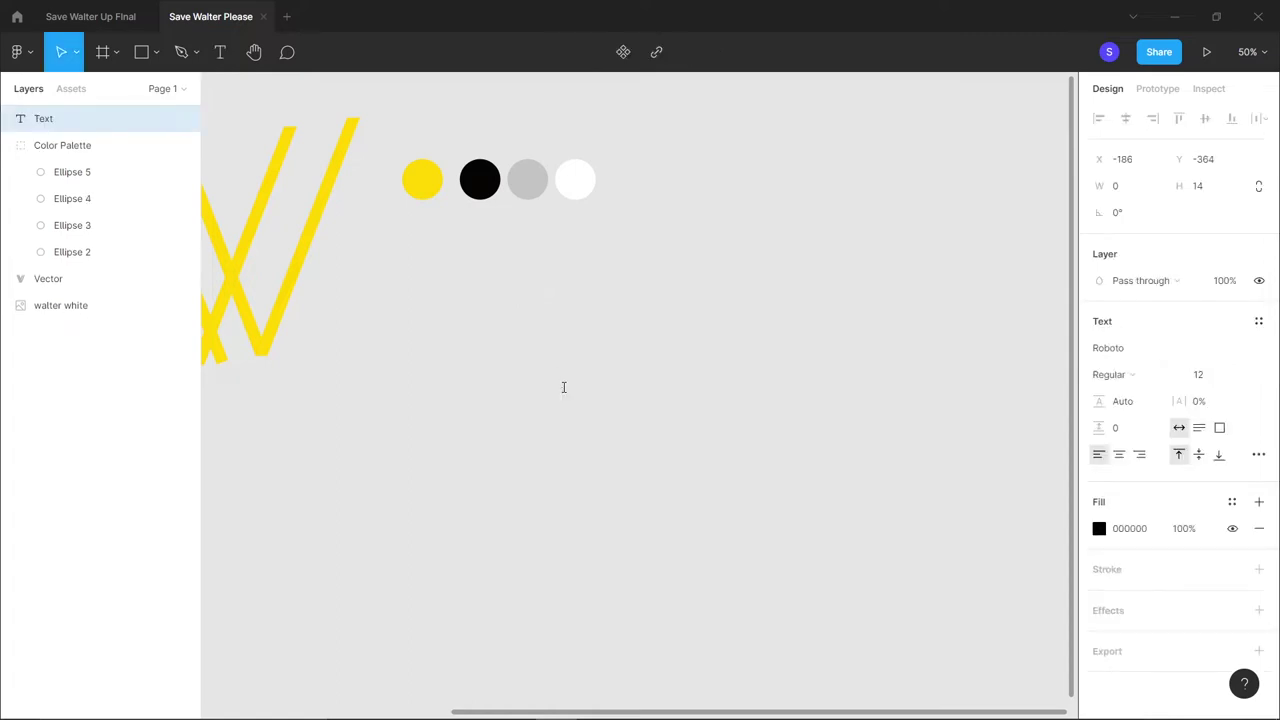
type("POppunns")
key("Escape")
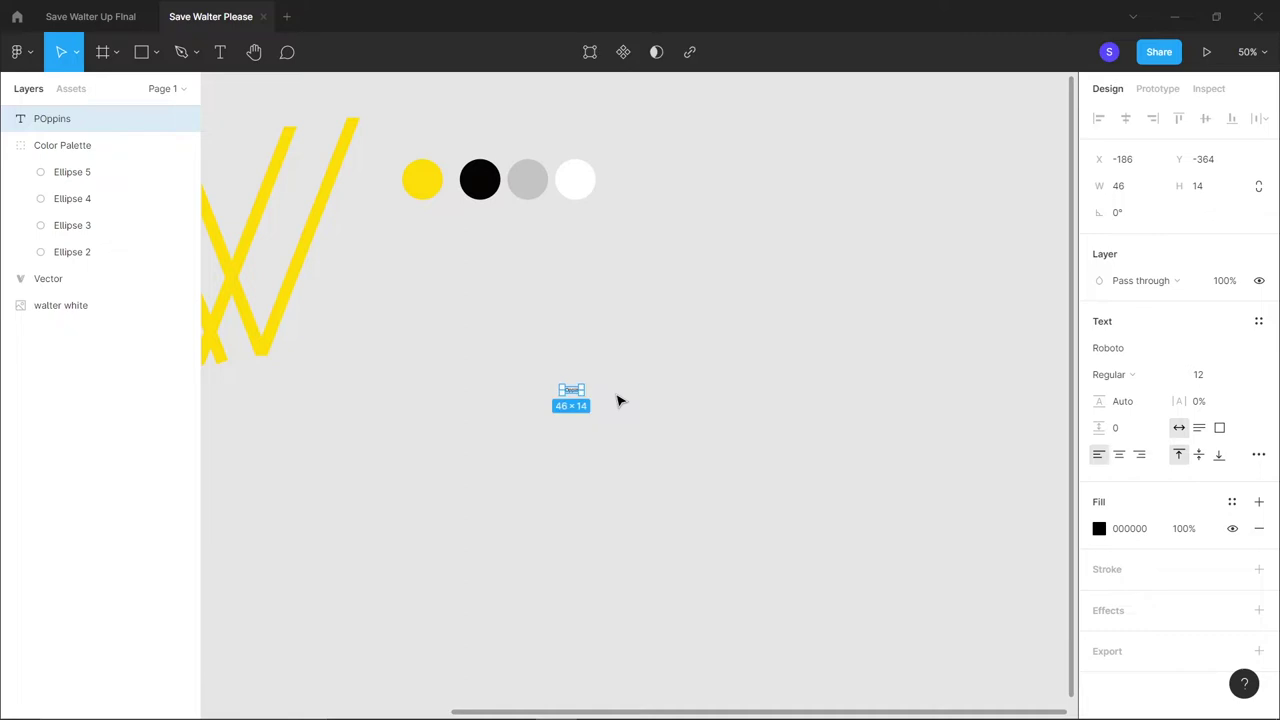
Set the new text's font to Poppins and its size to 100
left_click(1141, 347)
key("BackSpace")
type("p")
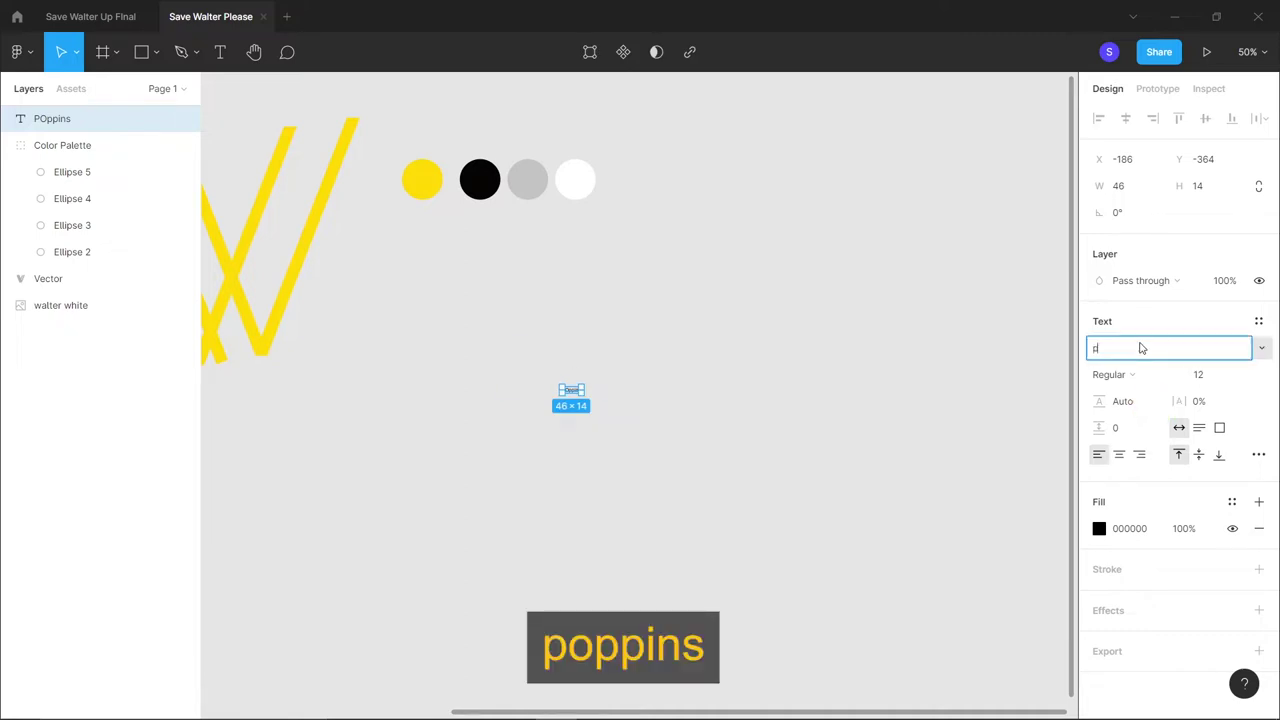
type("oppins")
key("Return")
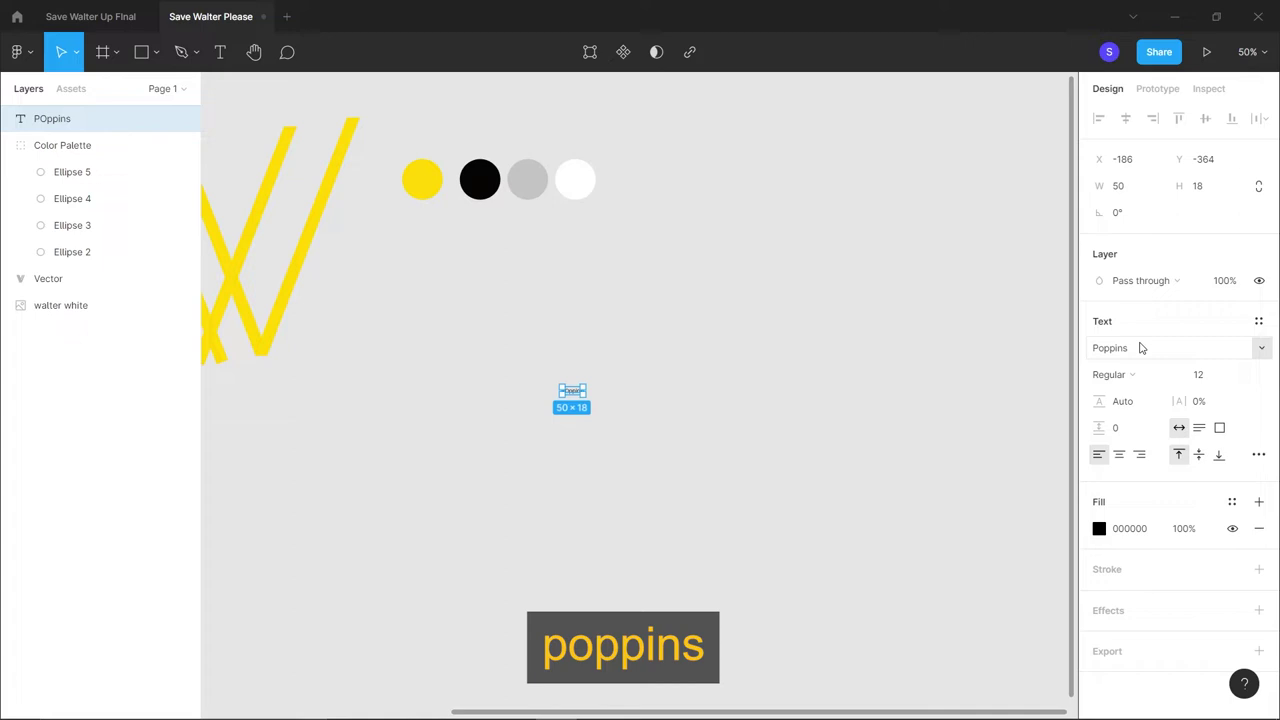
left_click(1205, 376)
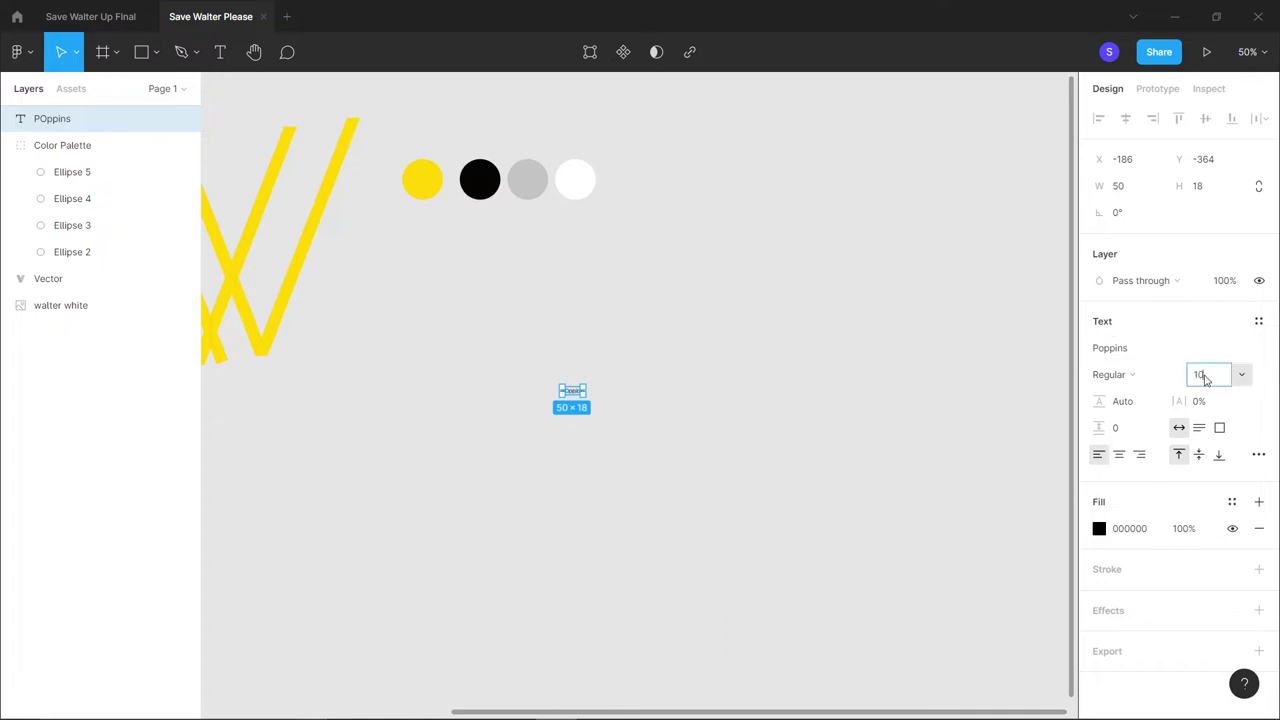
type("100")
key("Return")
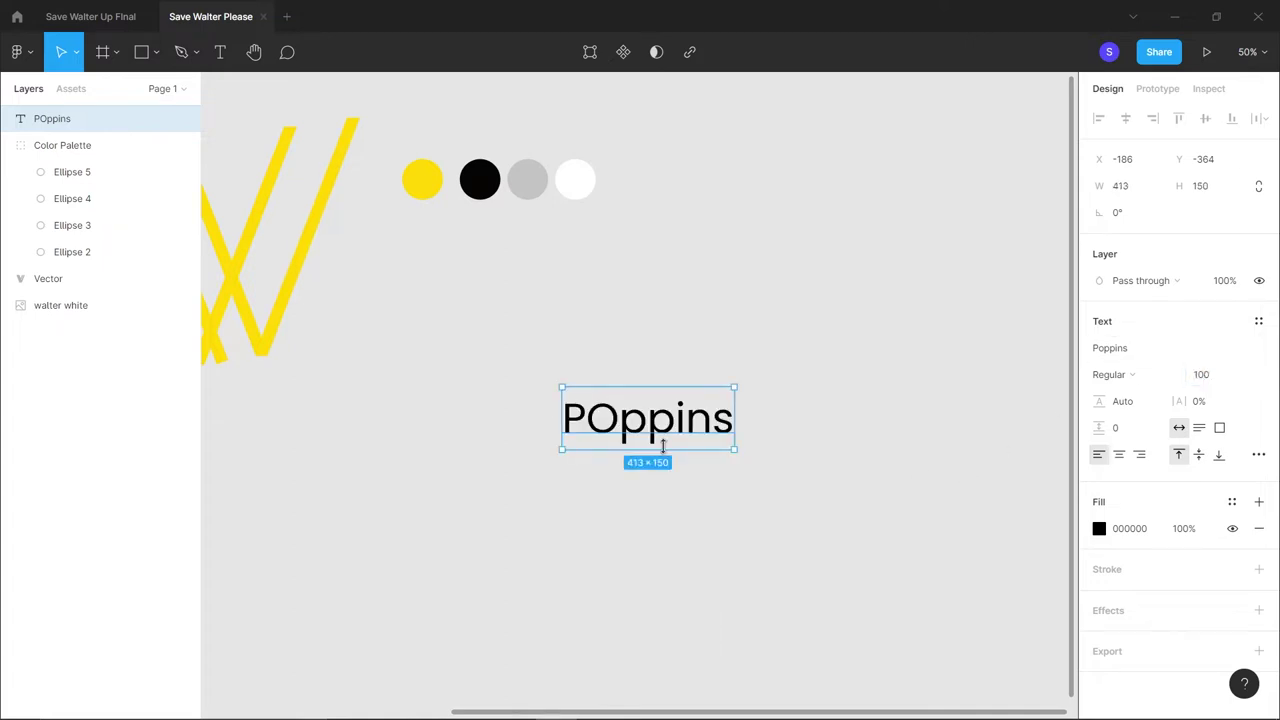
Correct the text to read "Poppins" and move it onto the same level as the colour palette
double_click(624, 424)
left_click(620, 420)
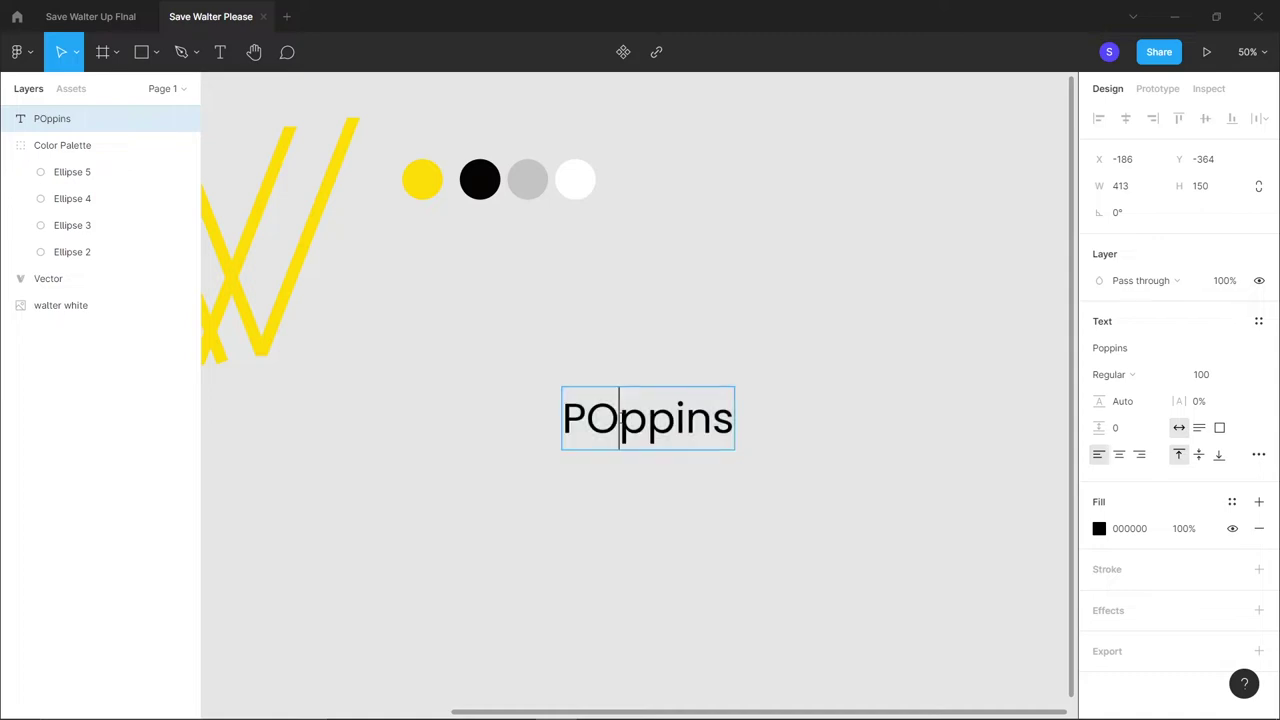
key("BackSpace")
type("o")
left_click_drag(796, 476, 532, 385)
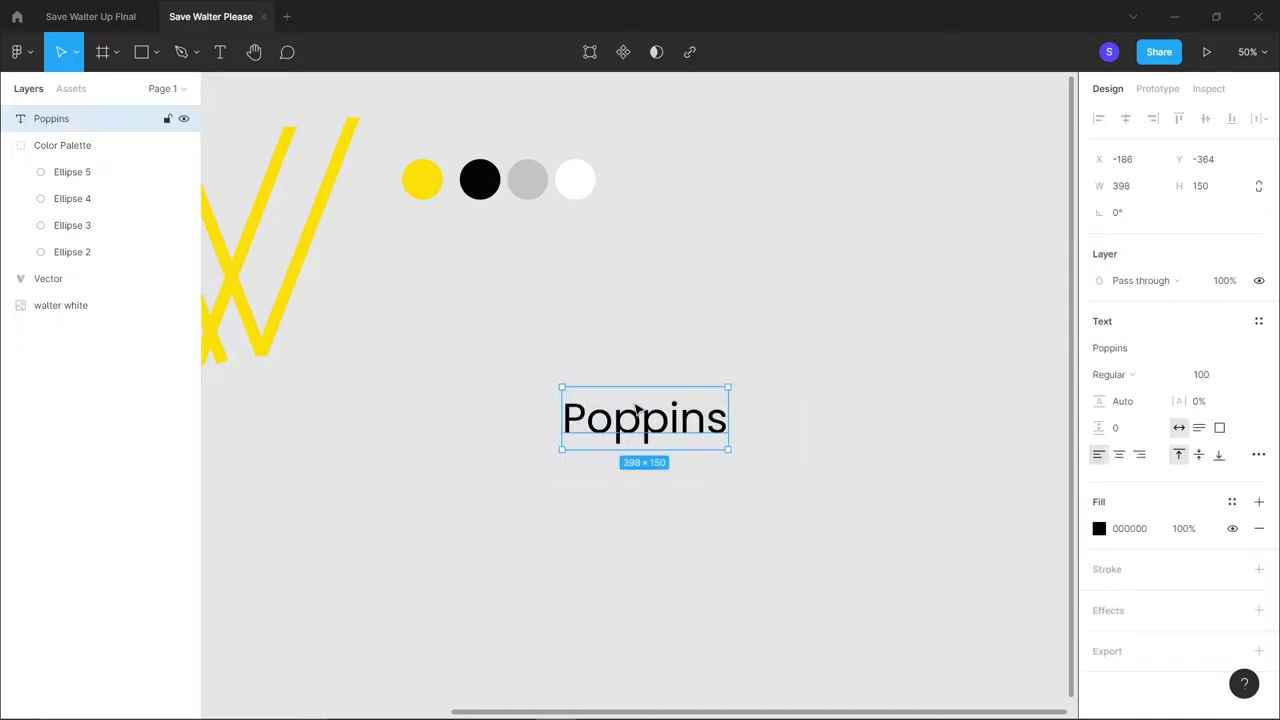
left_click_drag(666, 420, 844, 170)
left_click(760, 326)
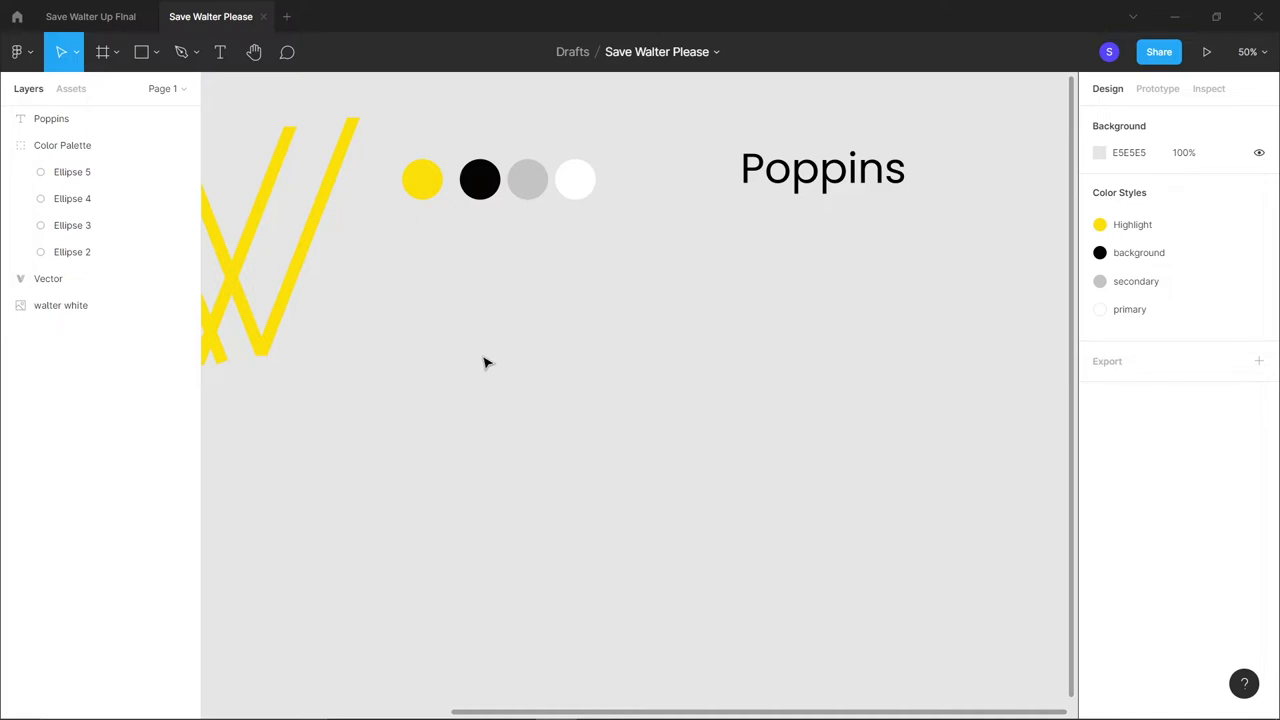
Draw a frame about 911 × 676 on the empty canvas below the palette
left_click(102, 56)
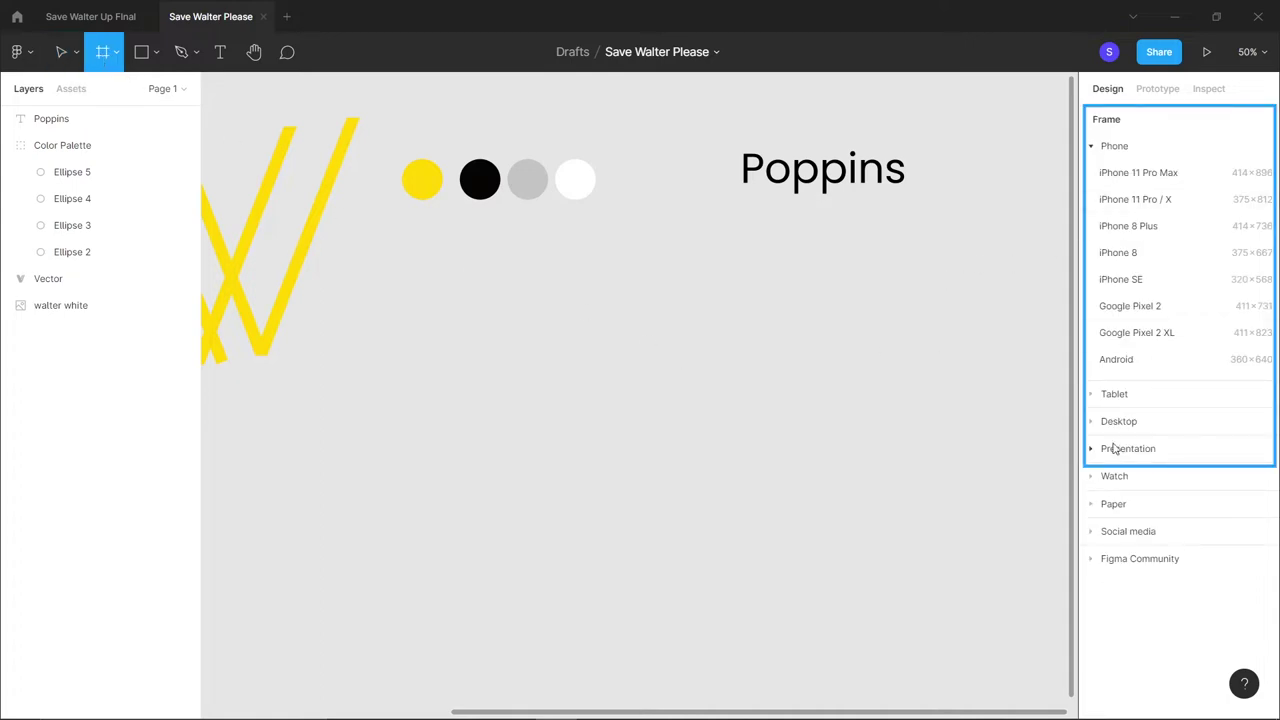
left_click(1090, 421)
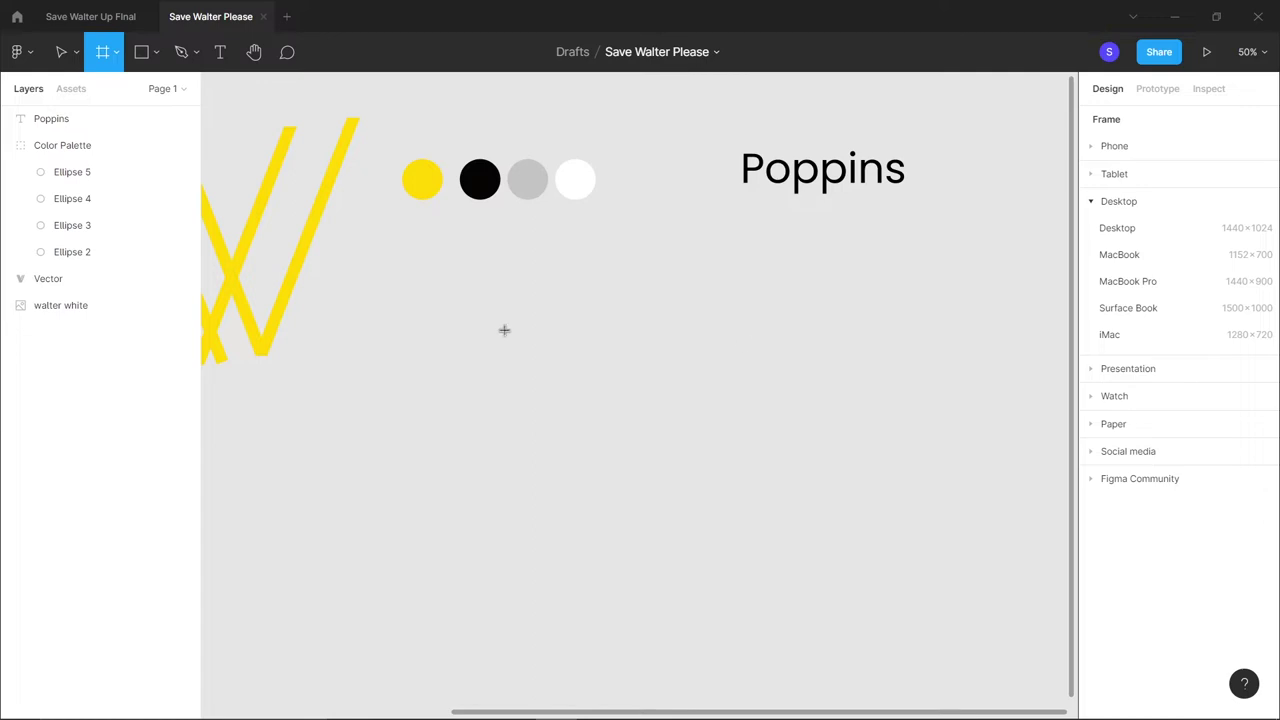
left_click_drag(423, 259, 802, 541)
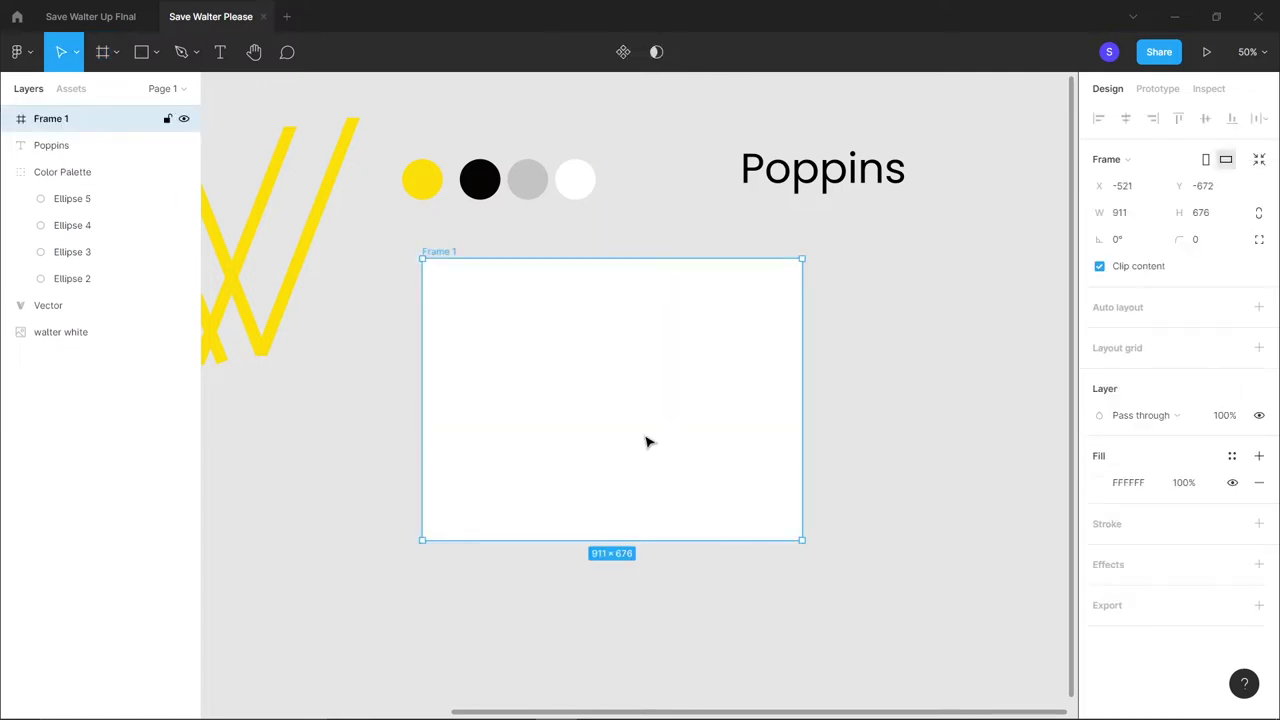
Resize the frame to a width of 1920 and a height of 1080
left_click(1133, 212)
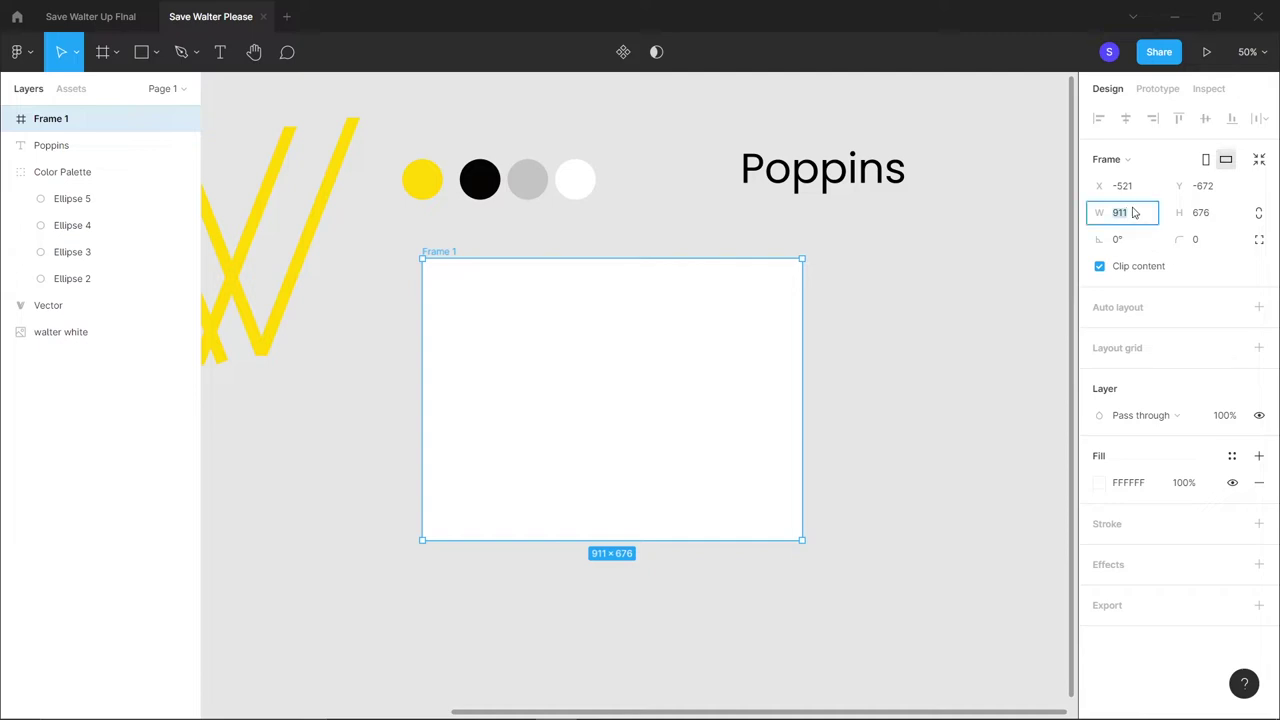
key("BackSpace")
type("1920")
key("Escape")
left_click(1133, 212)
type("1920")
key("Return")
left_click(1220, 218)
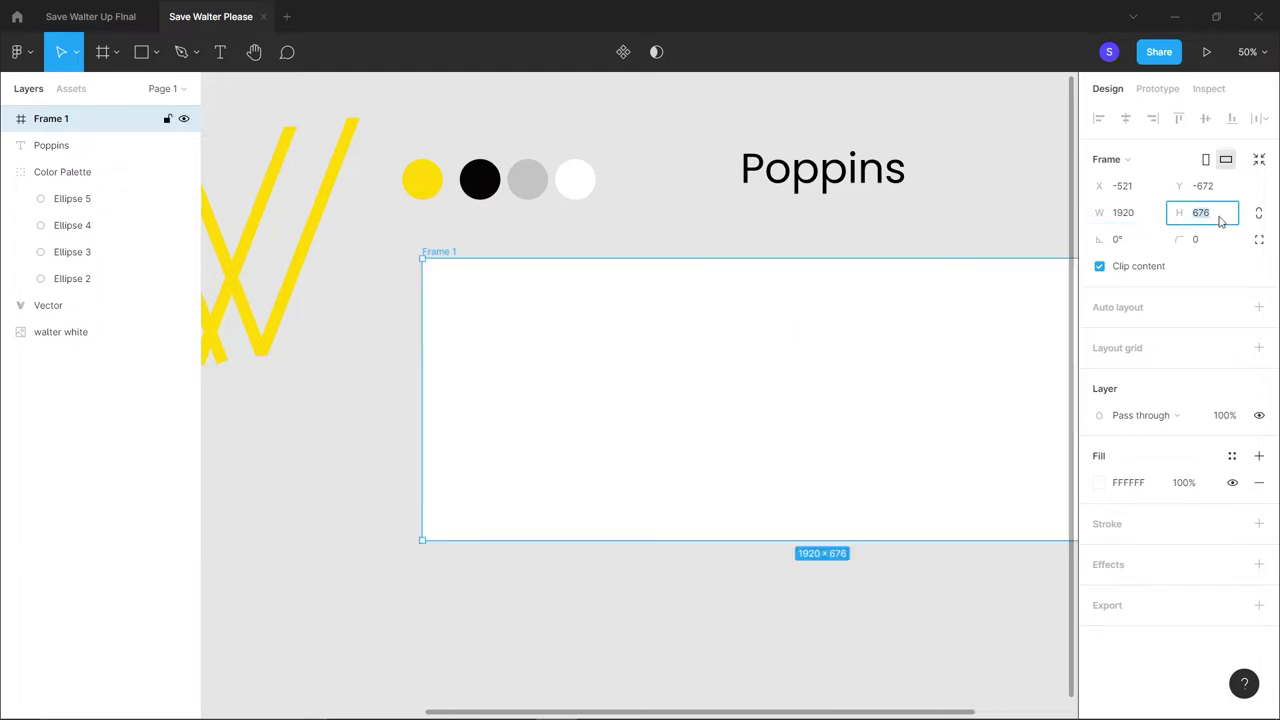
key("BackSpace")
key("Return")
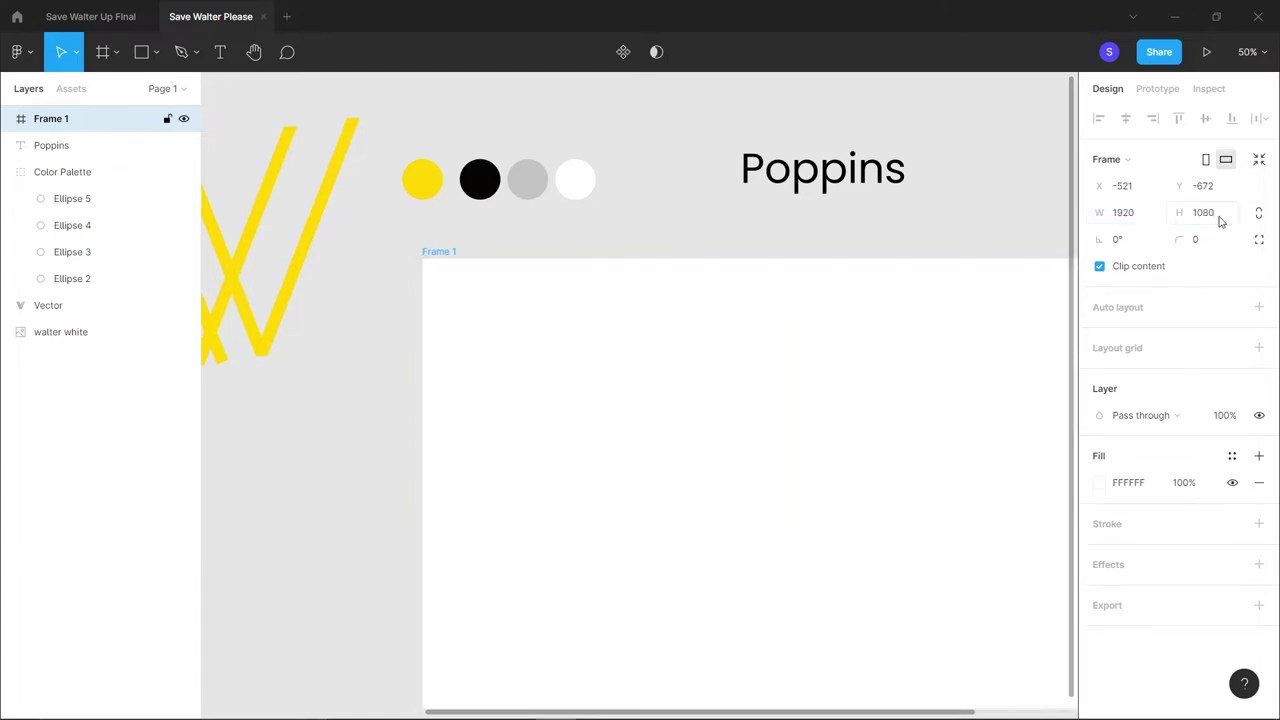
Reposition the frame below the logo, palette and font sample, and move the Walter image up beside the logo
left_click_drag(818, 445, 736, 418)
key("minus")
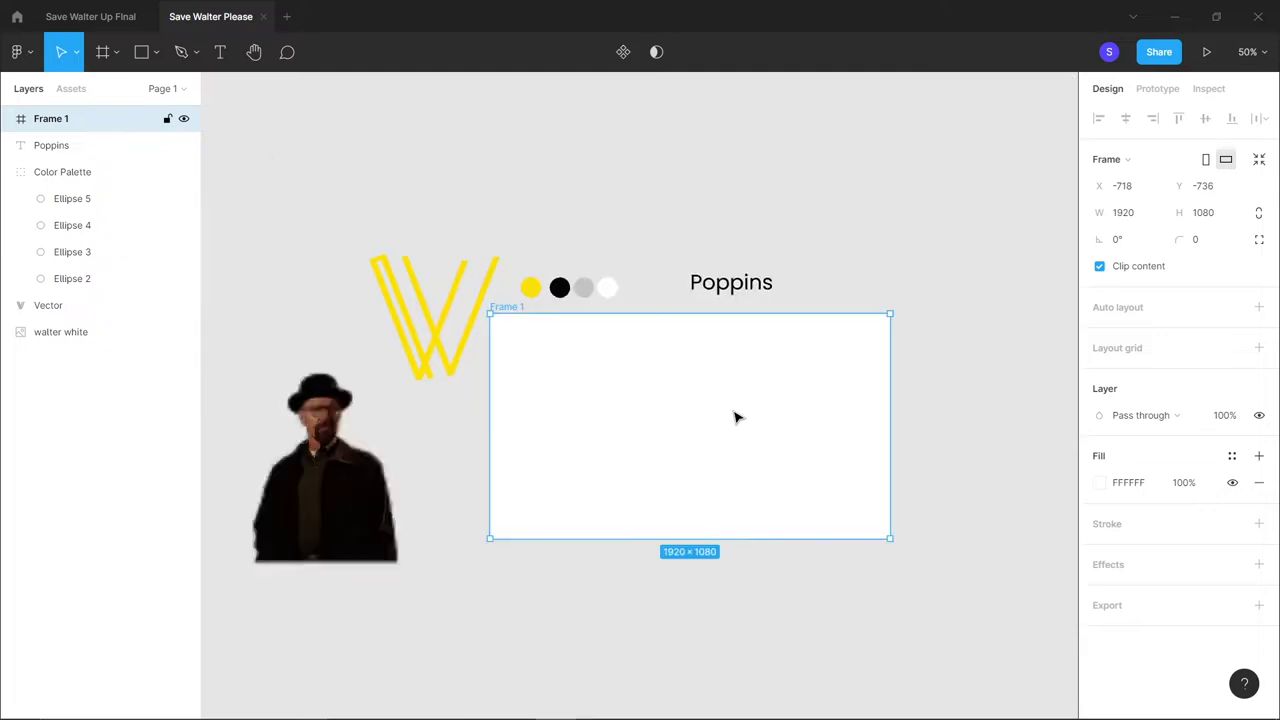
left_click_drag(352, 507, 324, 224)
left_click(631, 460)
Add a layout grid to the frame, using columns with a count of 12
scroll(637, 560, "up", 3, "ctrl")
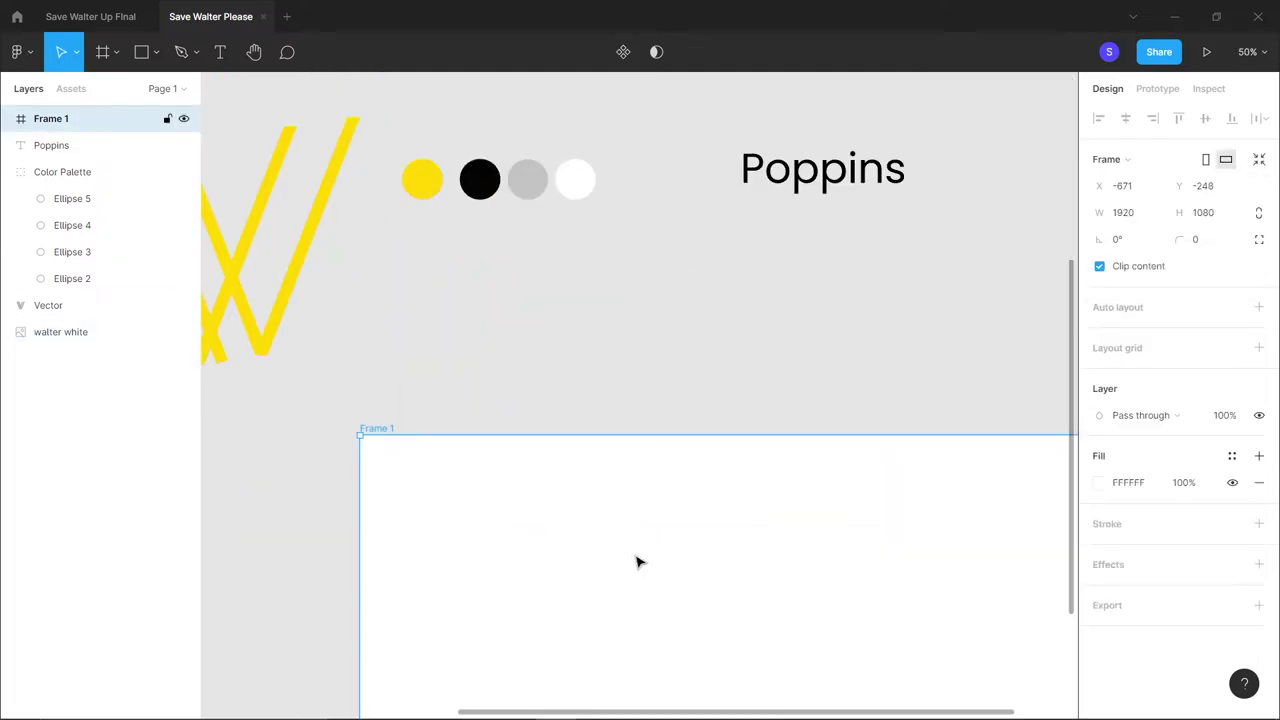
scroll(638, 560, "down", 2)
scroll(638, 562, "right", 2)
scroll(638, 562, "down", 5)
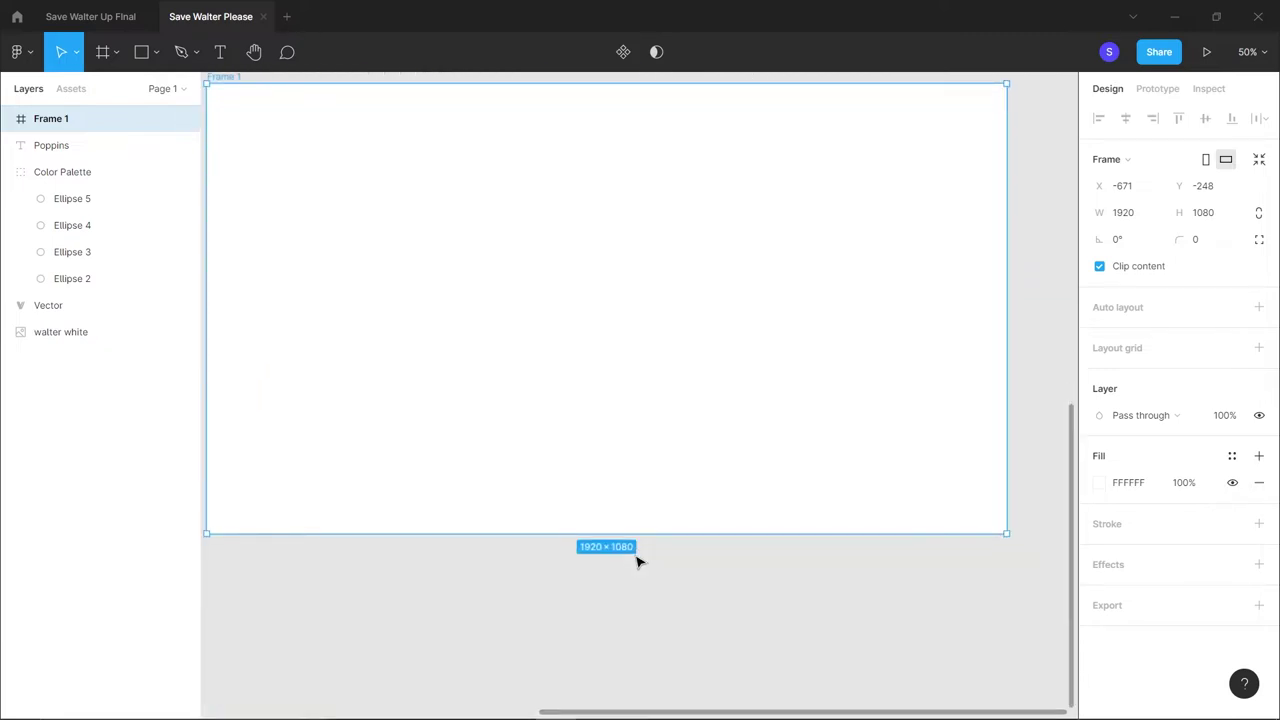
left_click(1172, 354)
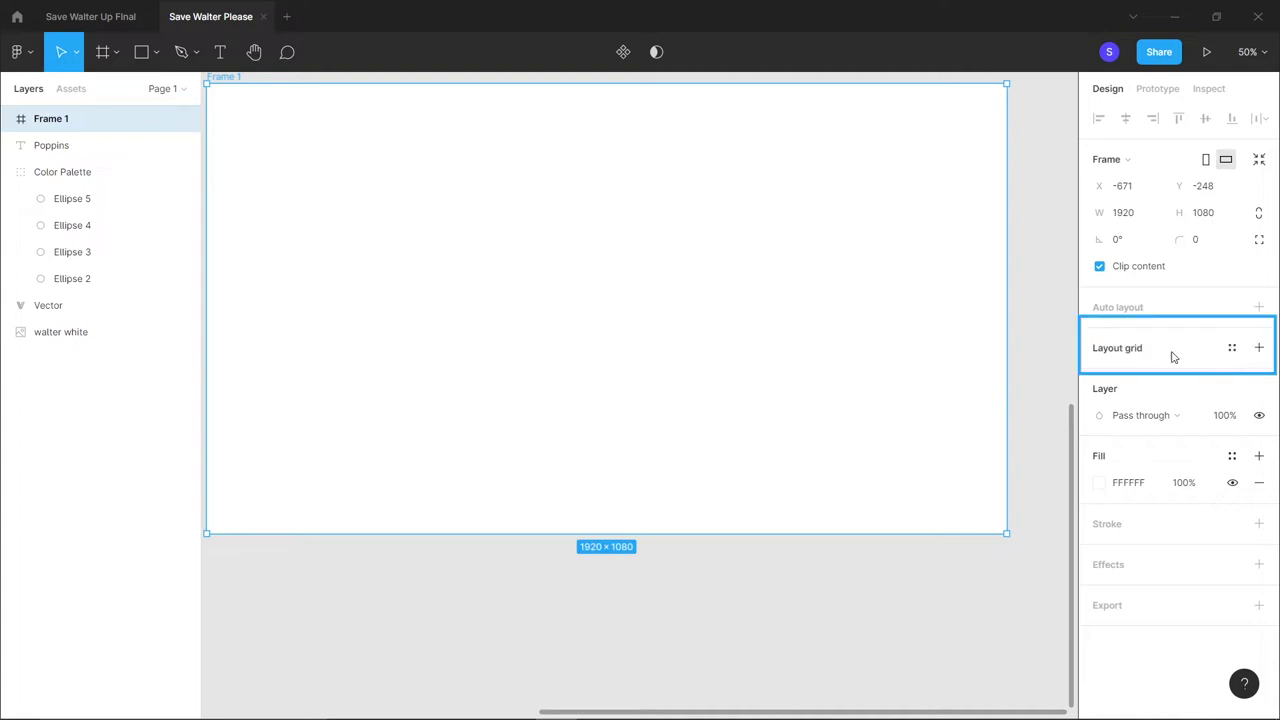
left_click(1257, 349)
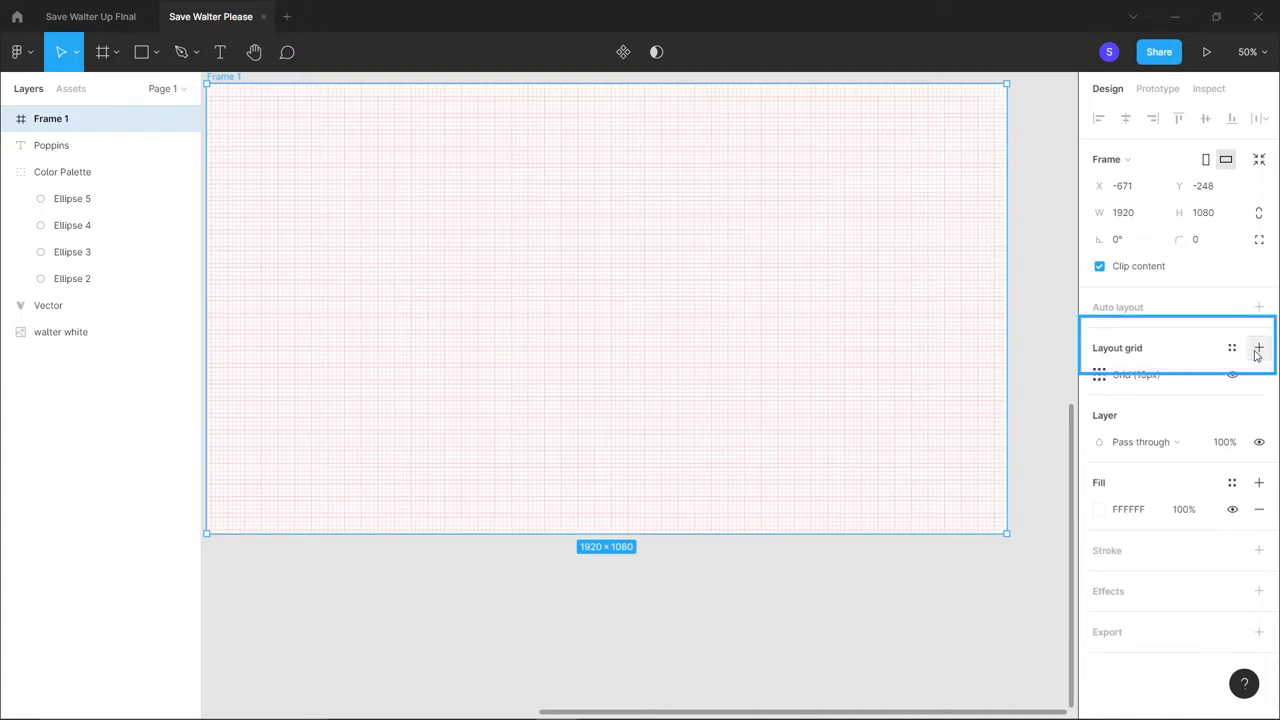
left_click(1099, 376)
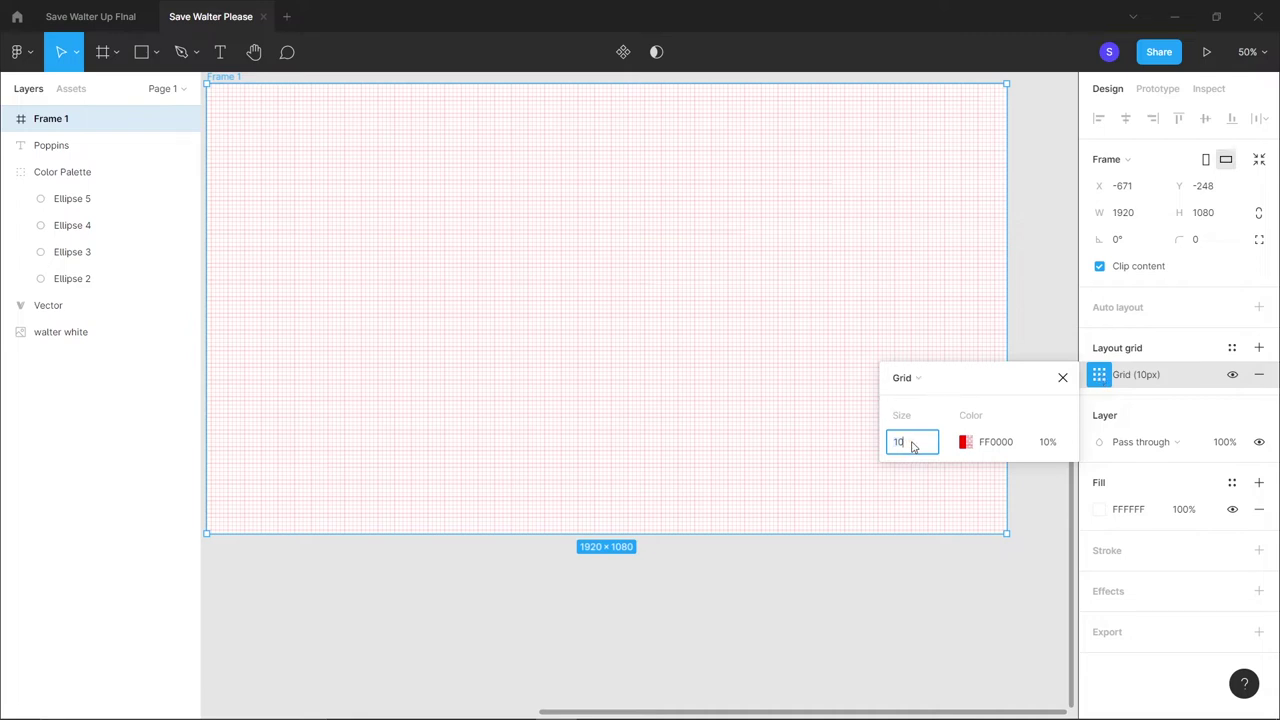
left_click(922, 378)
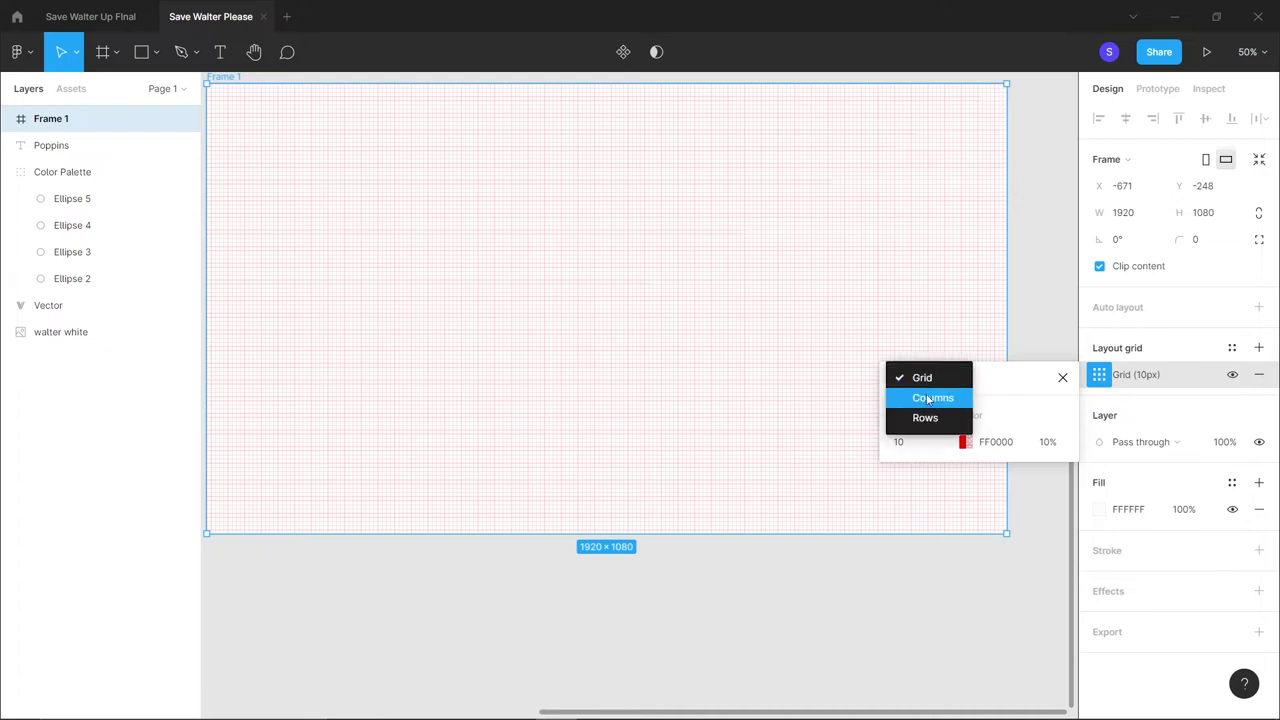
left_click(931, 399)
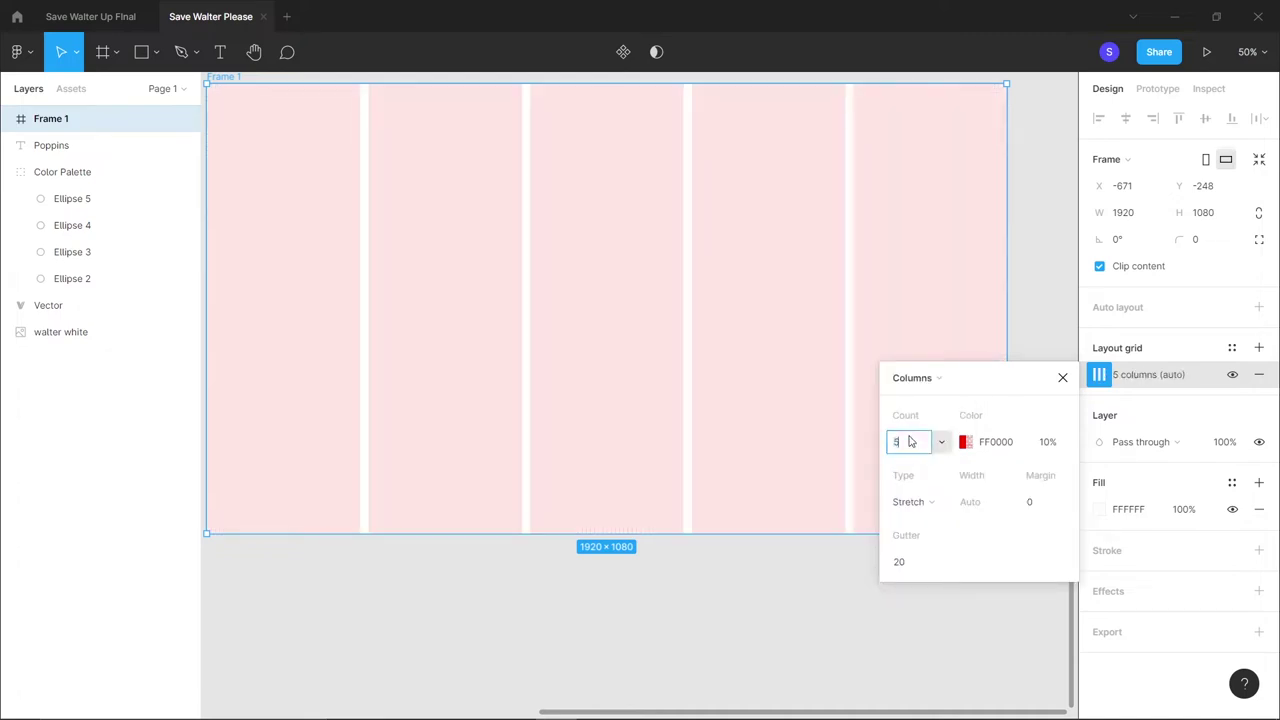
type("12")
key("Return")
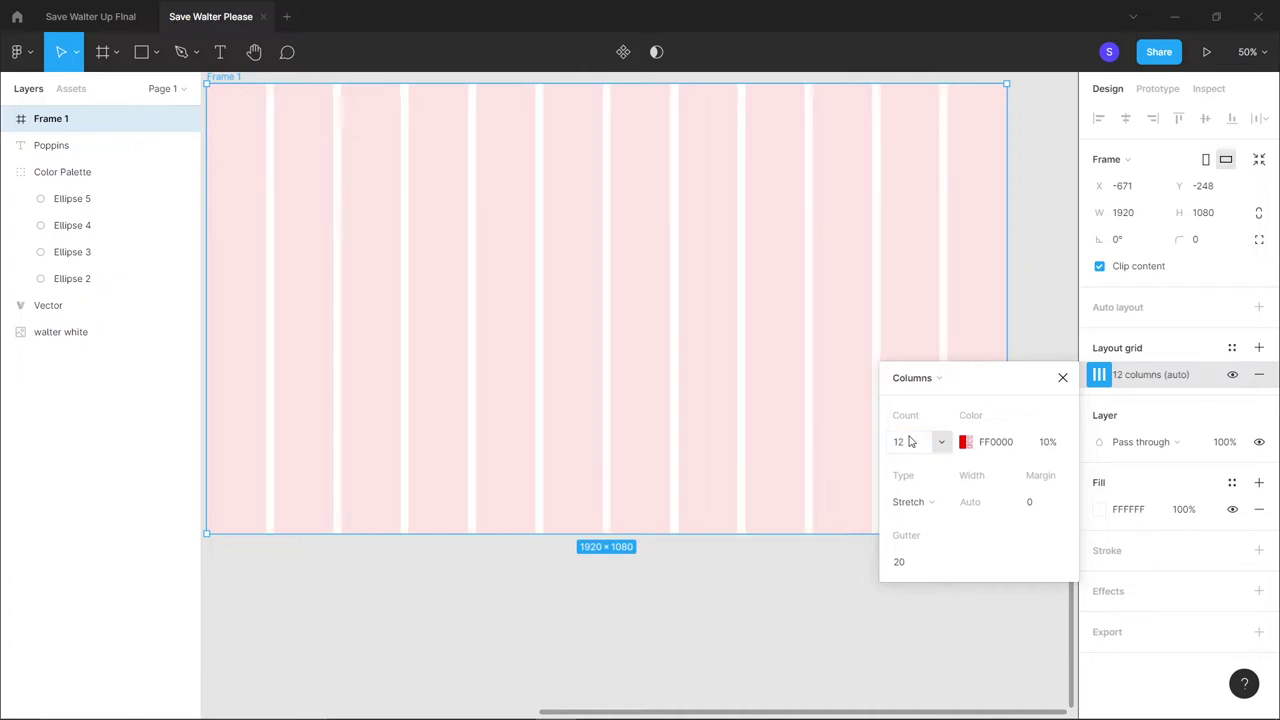
Change the column grid's colour to the greyish tone 7A5C5C and close the grid settings
left_click(964, 444)
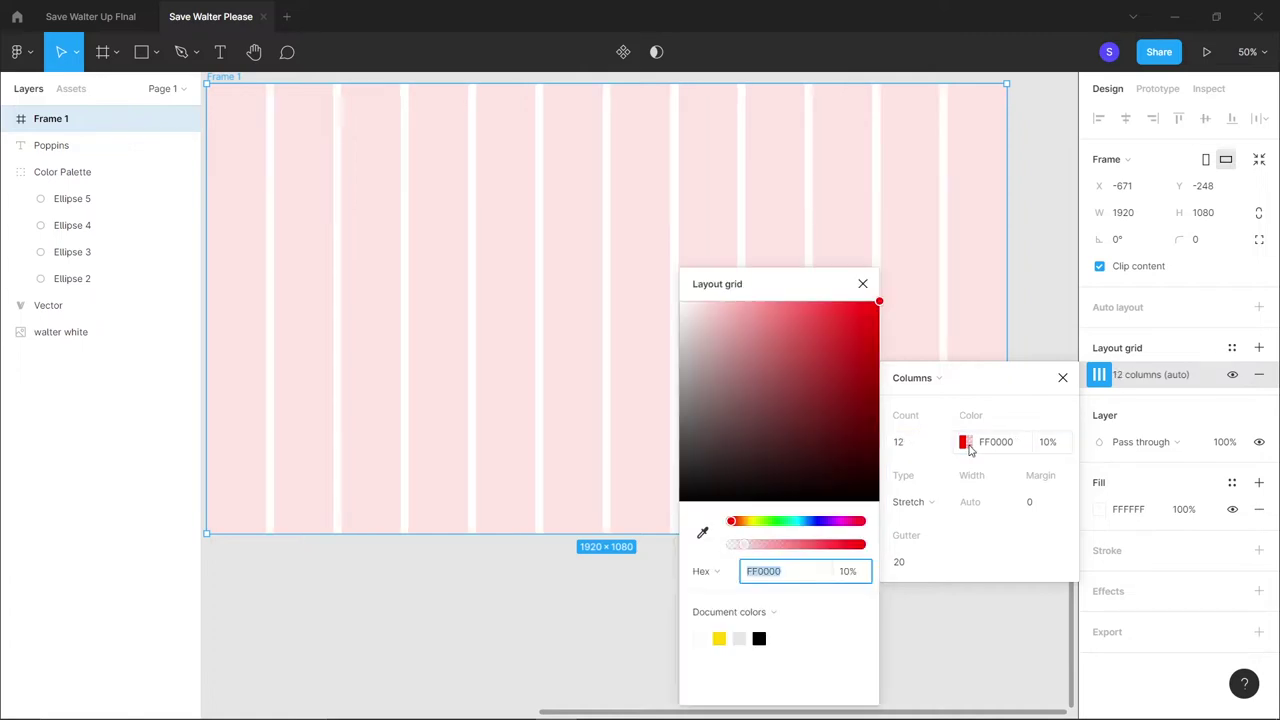
left_click_drag(697, 313, 728, 409)
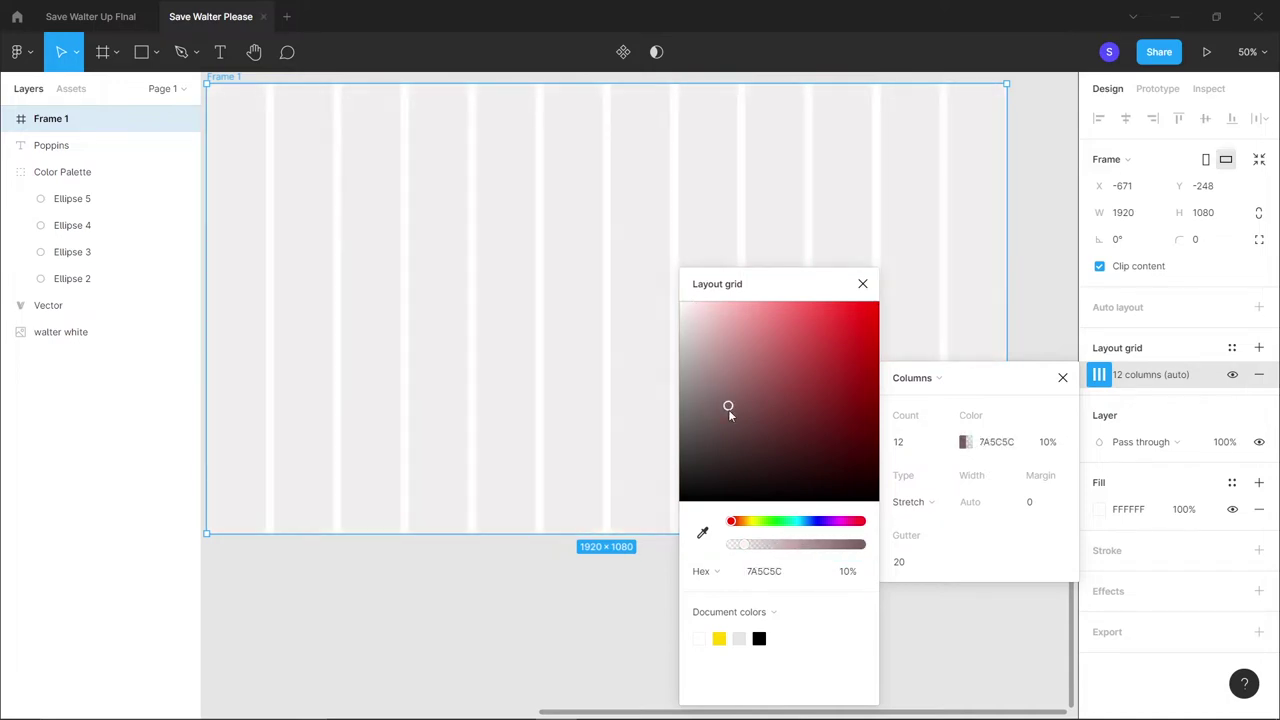
left_click(863, 284)
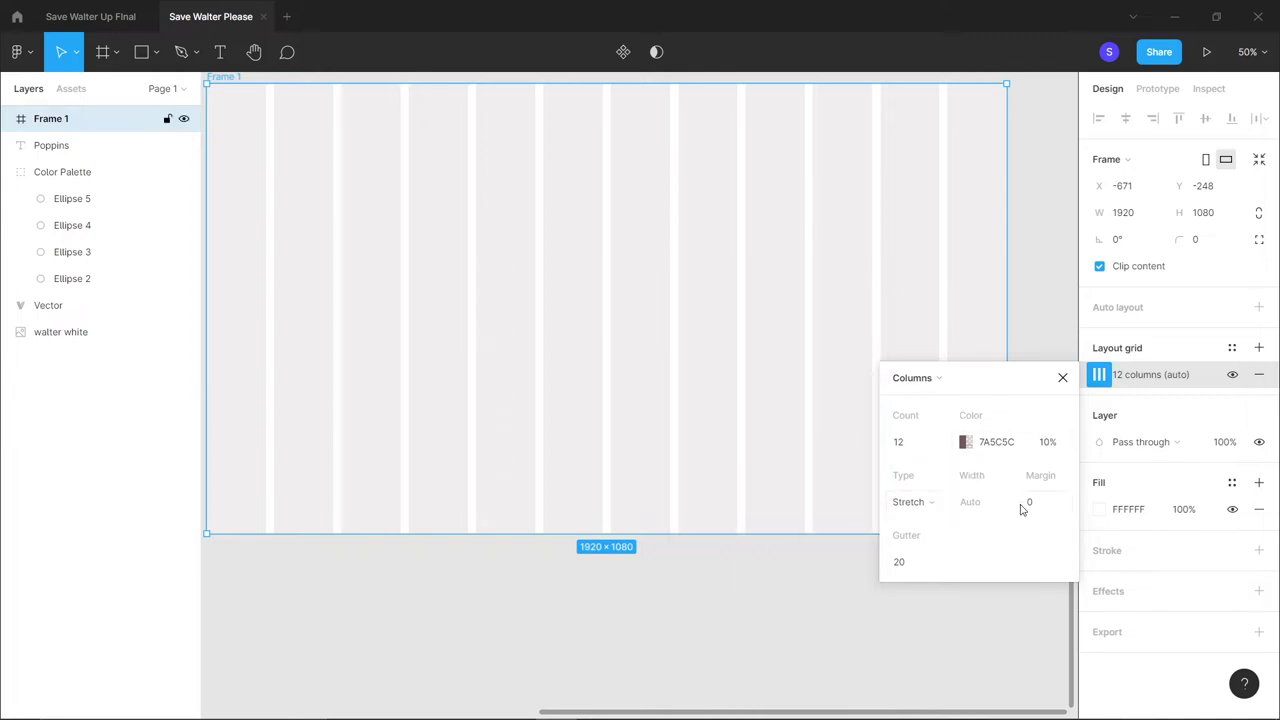
left_click(923, 570)
left_click(1061, 386)
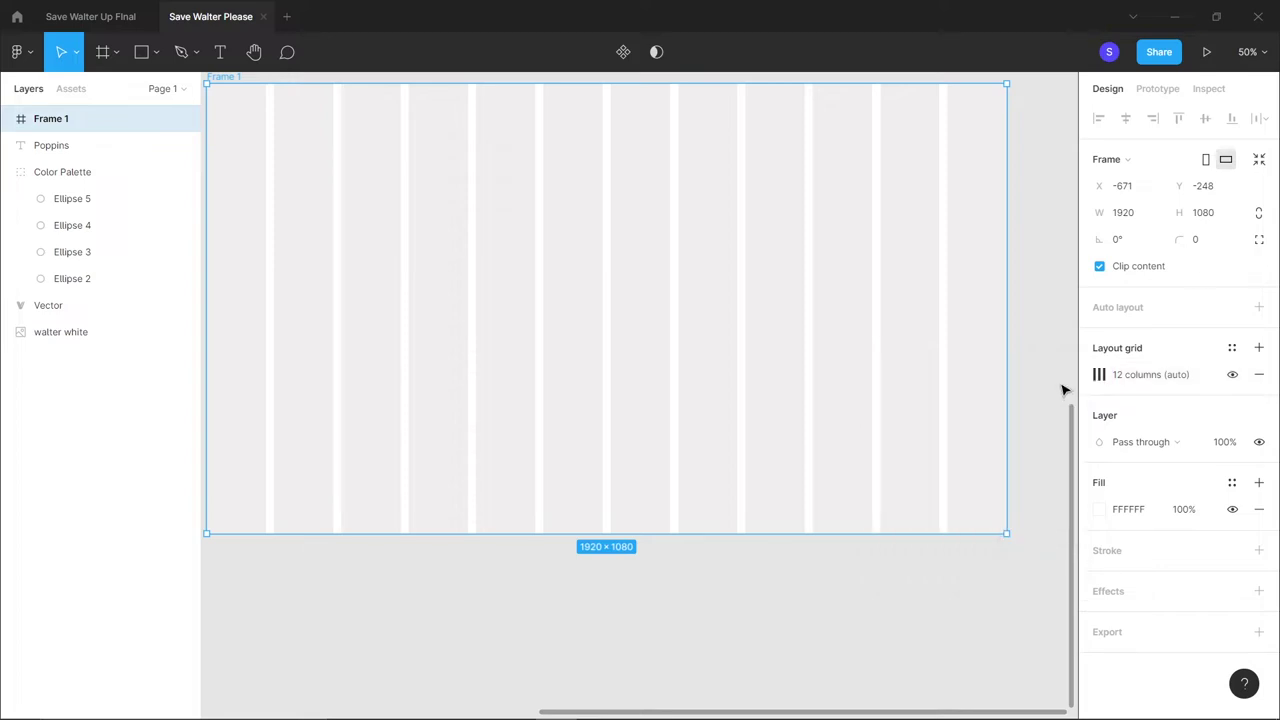
Save the frame's column grid as a grid style named "base grid"
left_click(1230, 358)
left_click(1253, 379)
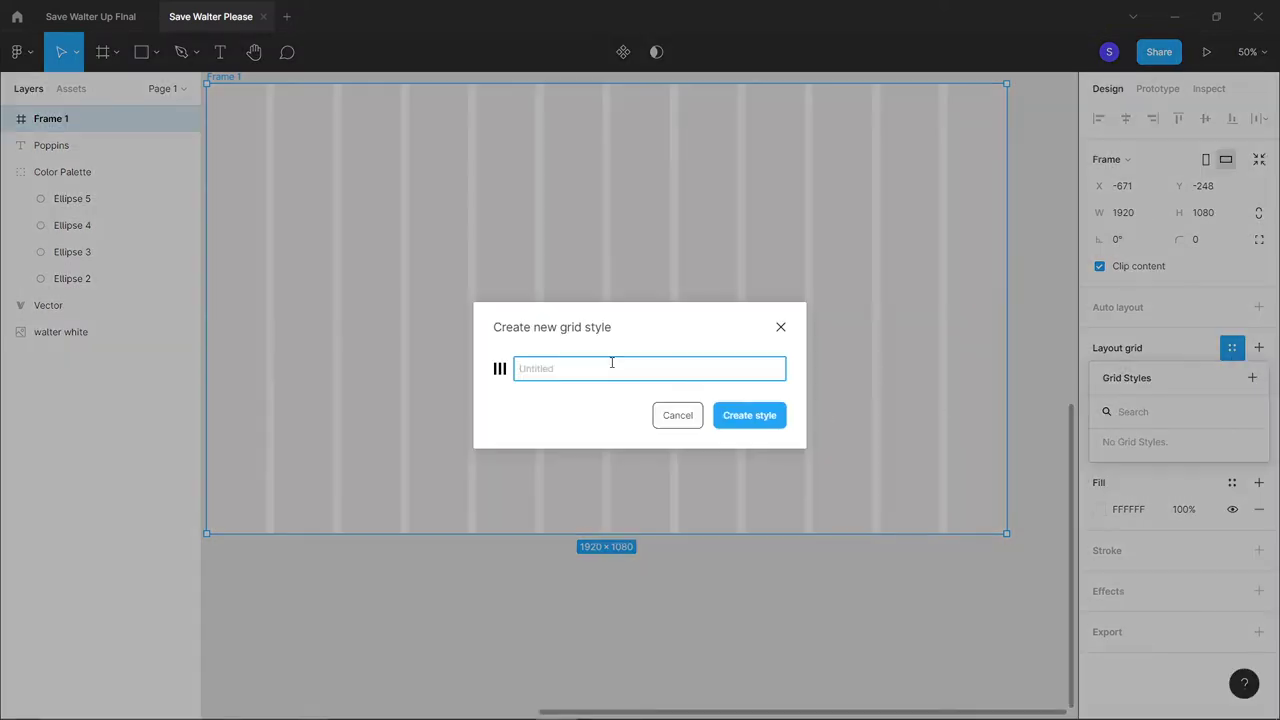
type("base grid")
left_click(750, 416)
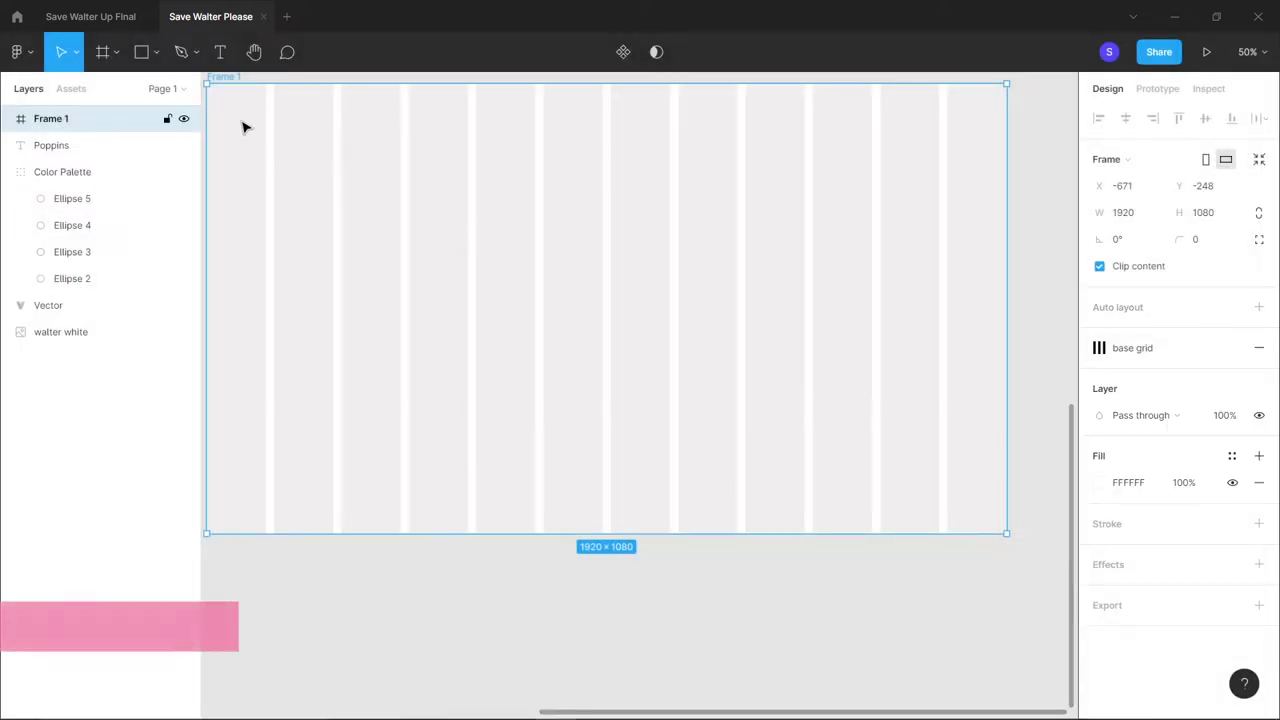
Check the navbar in the Save Walter Up Final file, and draw a 1920 × 176 rectangle across the top of Frame 1 in Save Walter Please
left_click(112, 18)
scroll(577, 370, "down", 2)
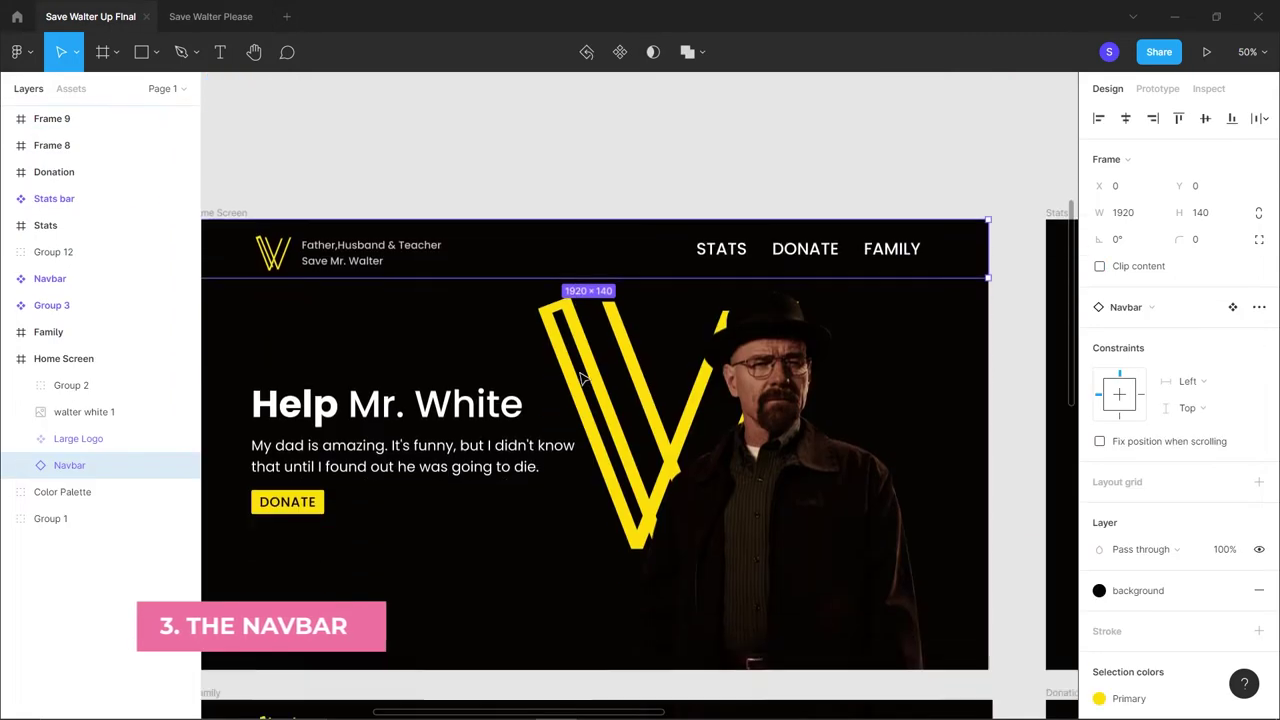
scroll(577, 370, "right", 3)
scroll(577, 370, "left", 5)
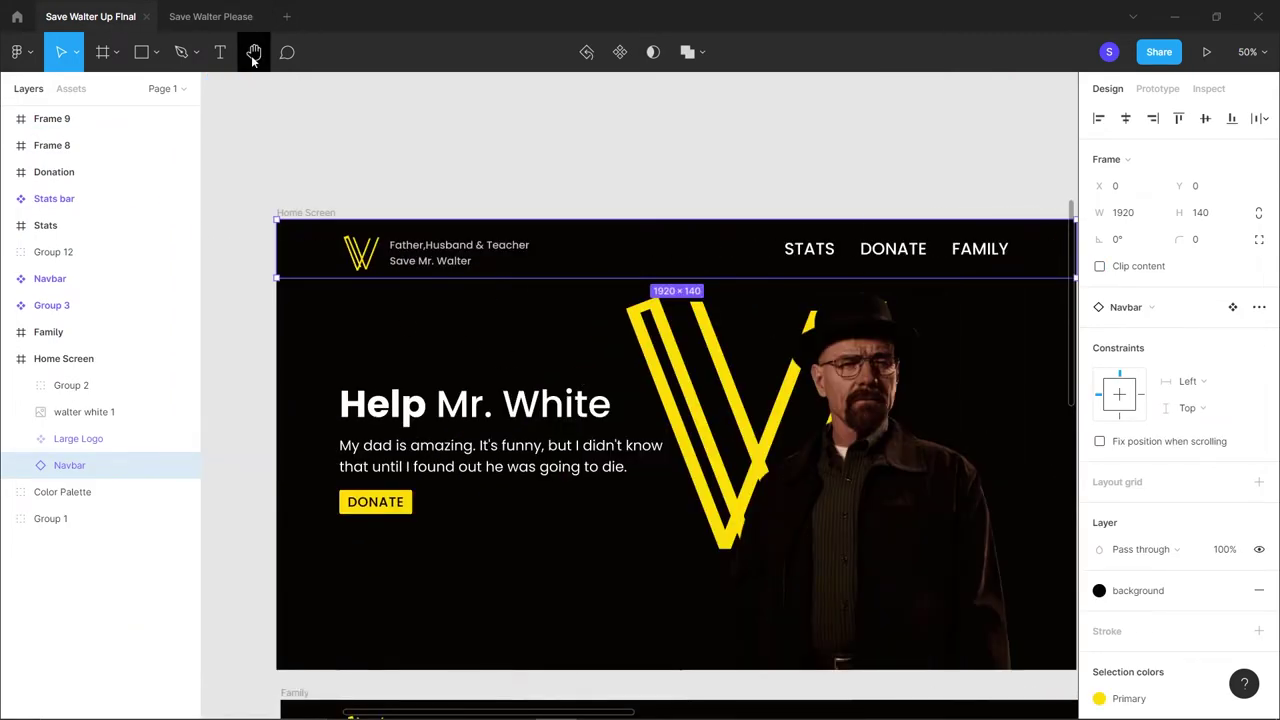
left_click(195, 17)
scroll(566, 220, "up", 3)
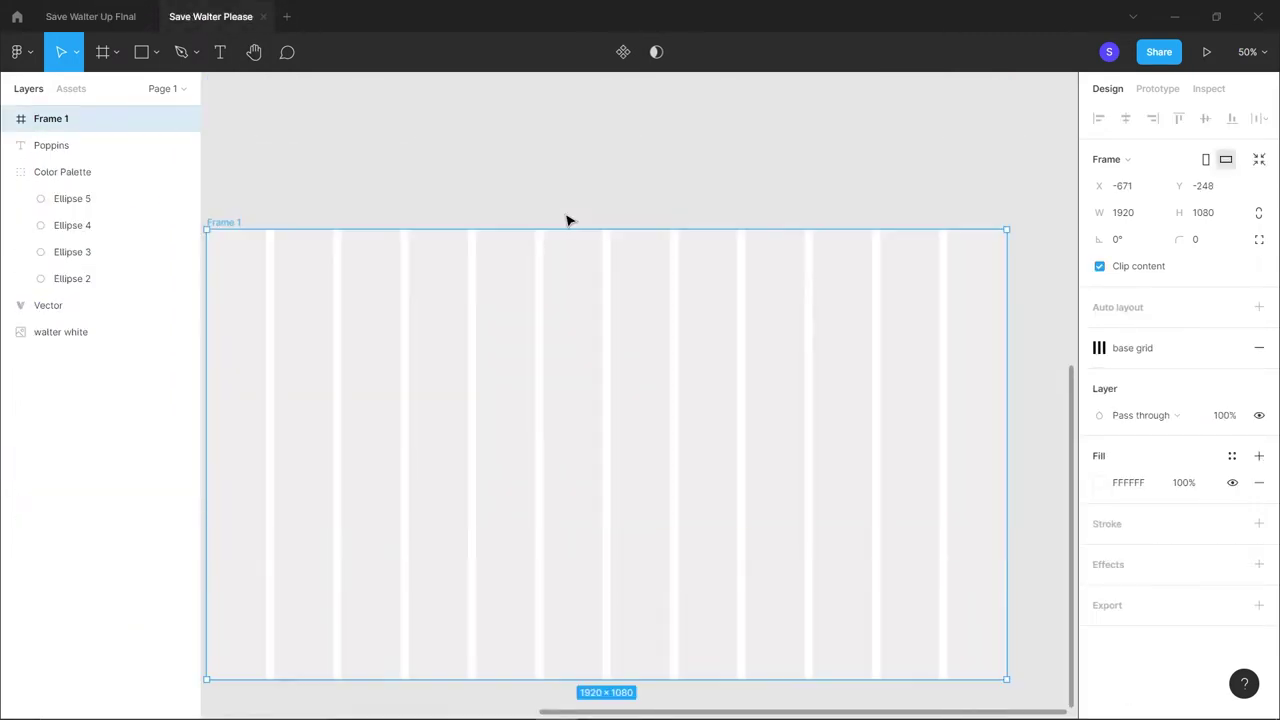
left_click(137, 58)
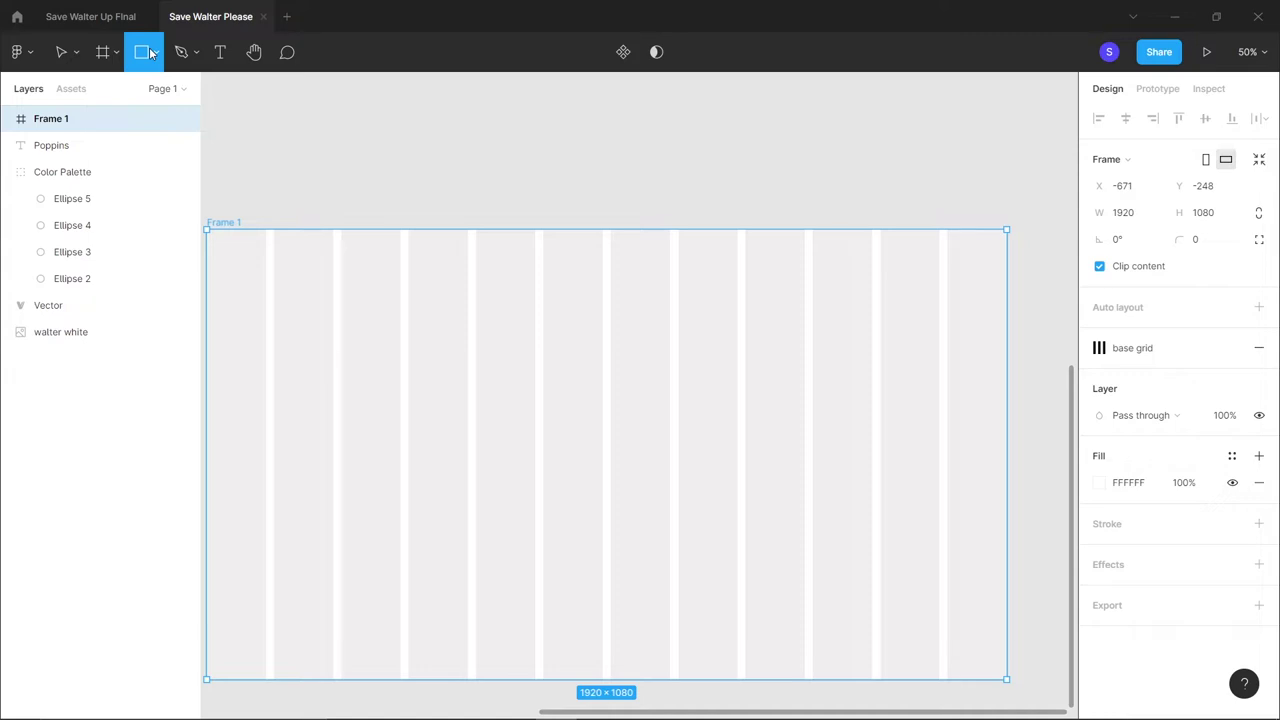
mouse_move(206, 229)
left_mouse_down()
mouse_move(517, 309)
mouse_move(1006, 302)
left_mouse_up()
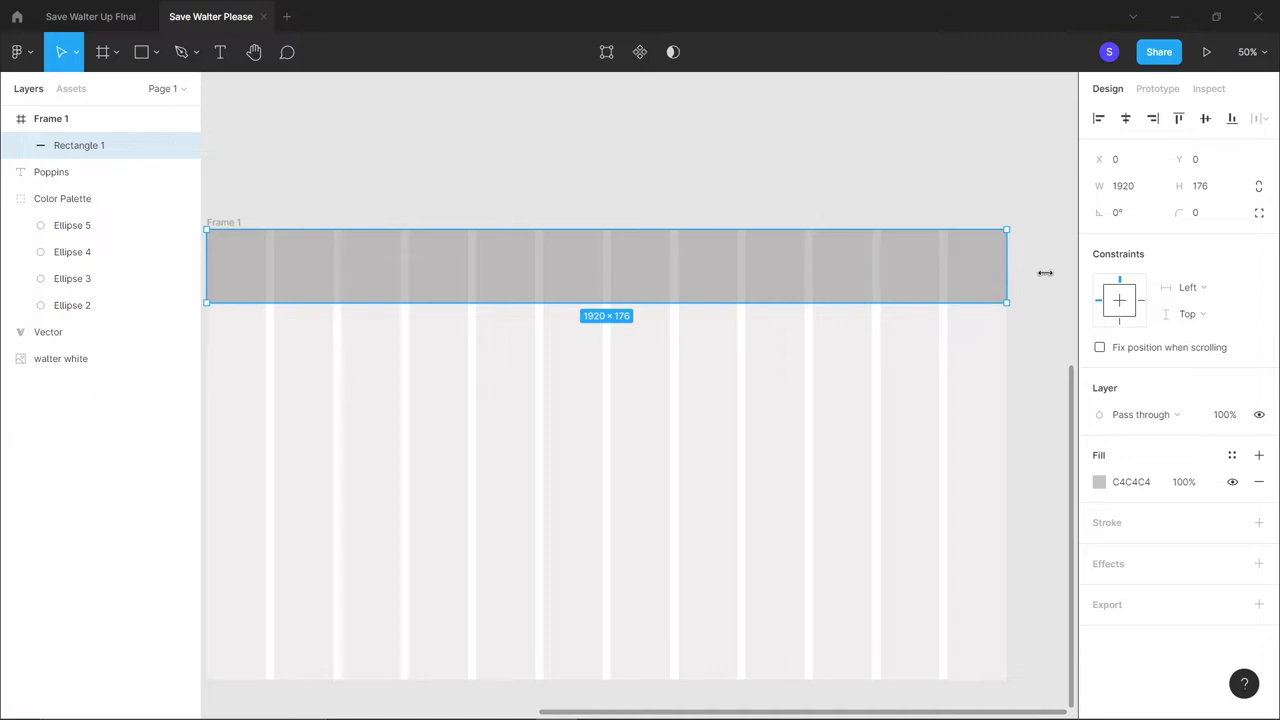
left_click_drag(1007, 269, 1079, 290)
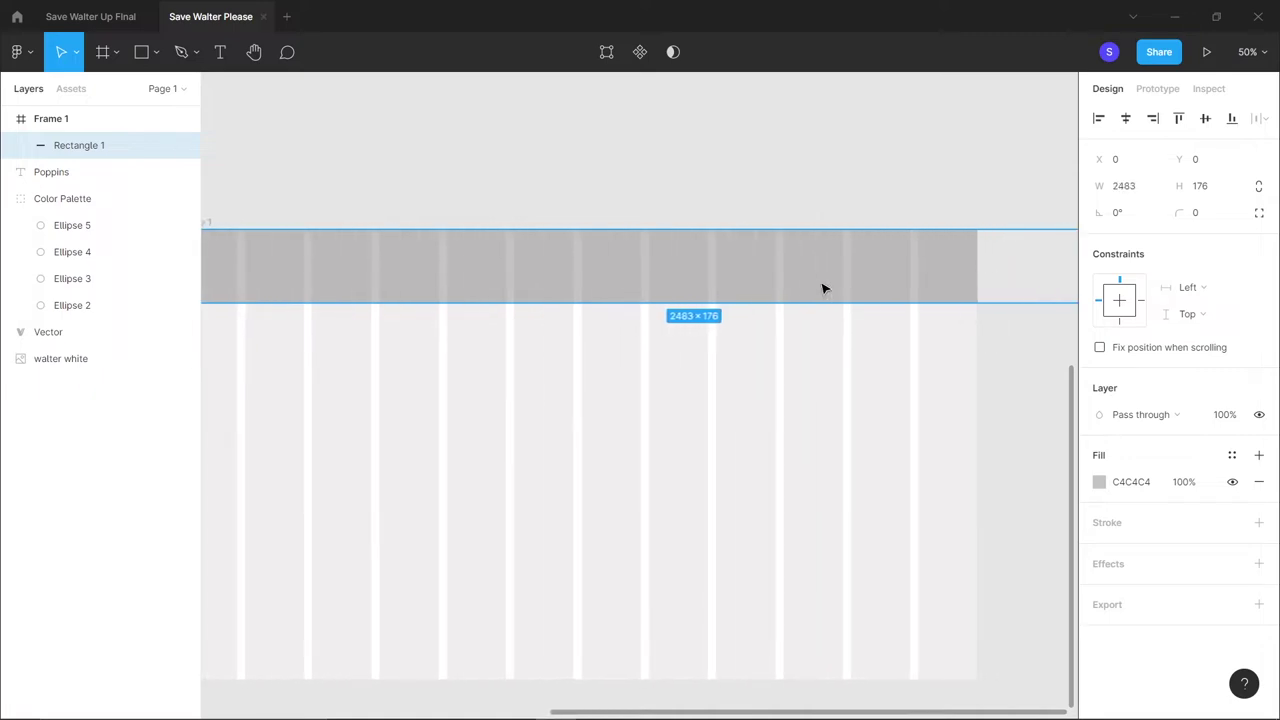
left_click_drag(1020, 257, 786, 251)
scroll(823, 371, "right", 3)
scroll(823, 371, "left", 6)
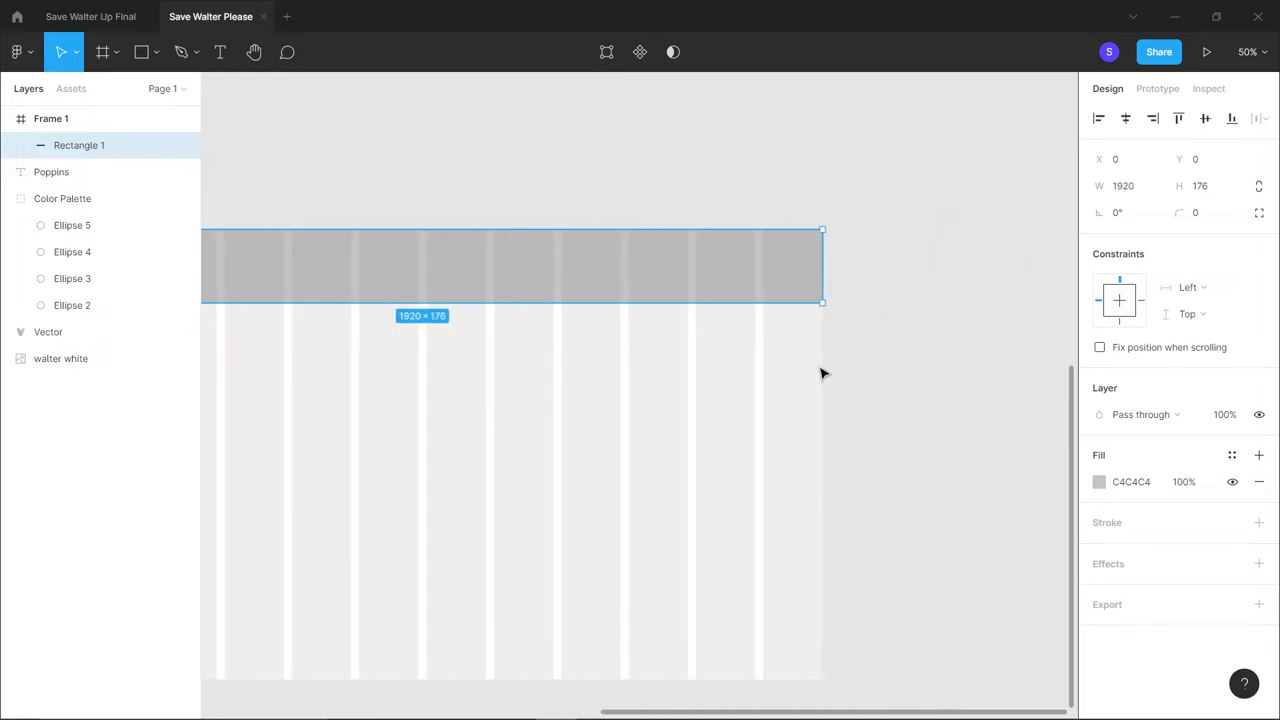
Apply the black "background" colour style to the header rectangle's fill
scroll(757, 357, "left", 3)
scroll(757, 357, "right", 3)
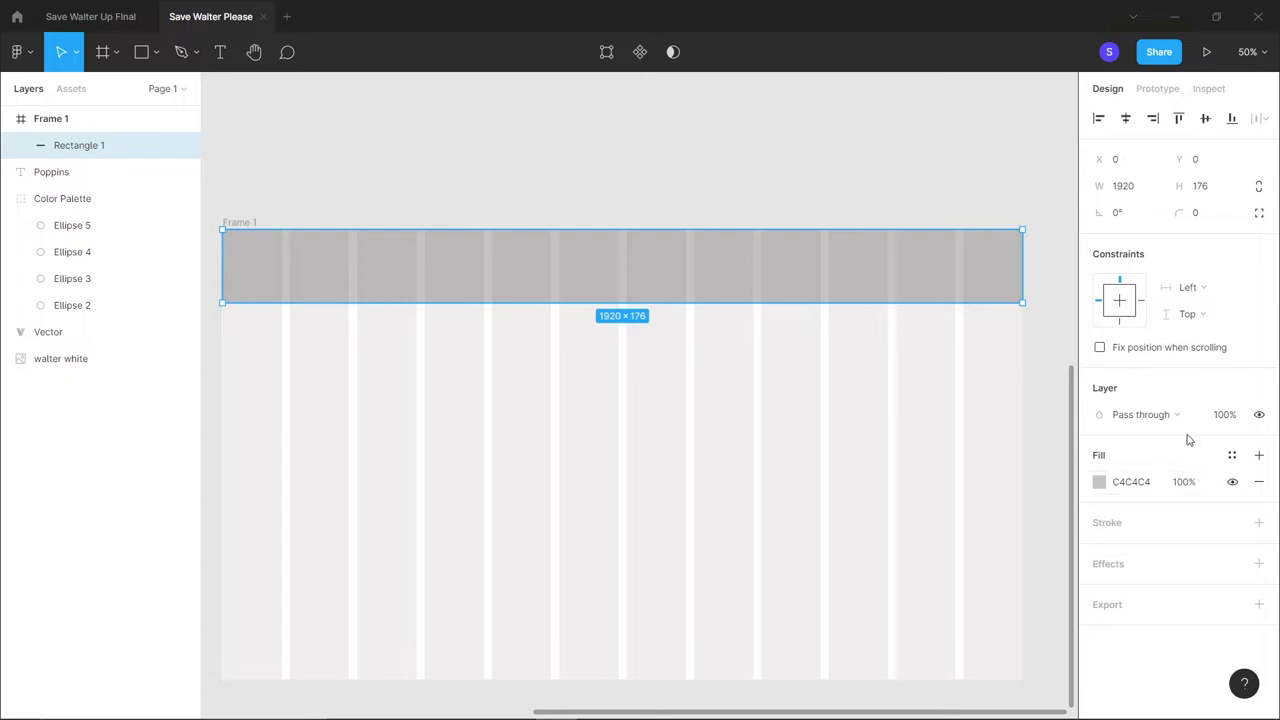
left_click(1232, 455)
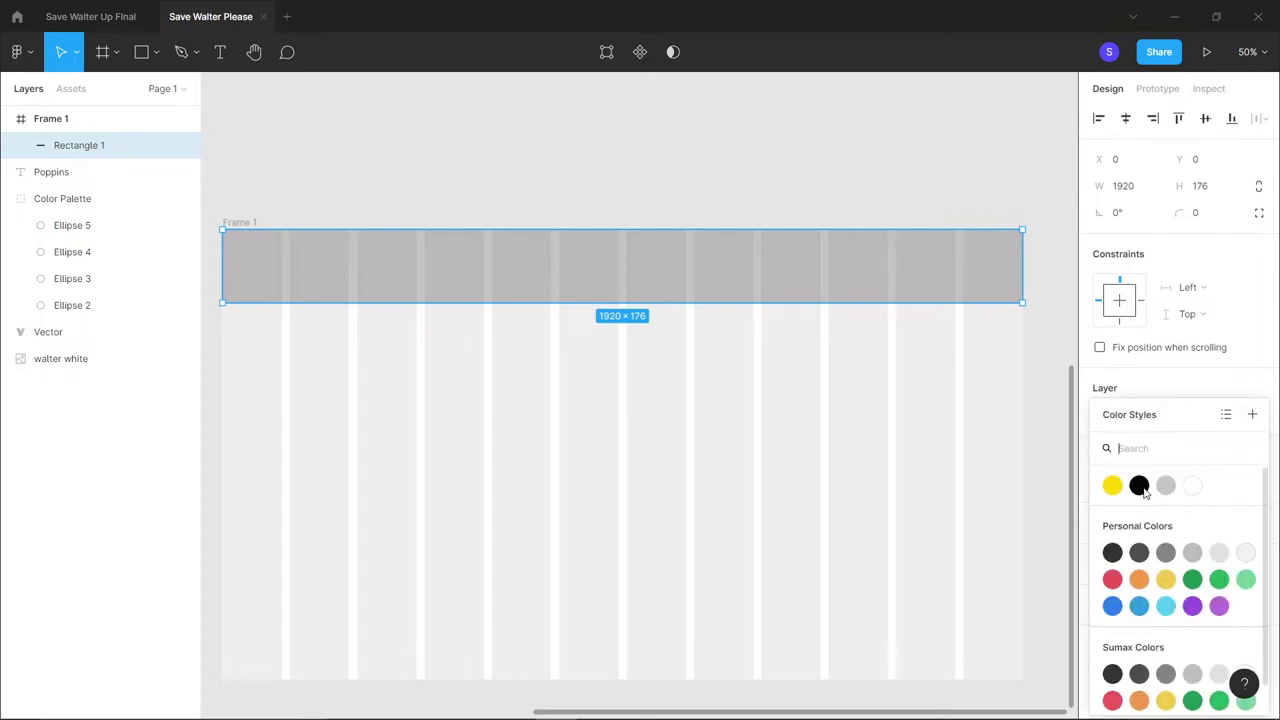
left_click(1141, 487)
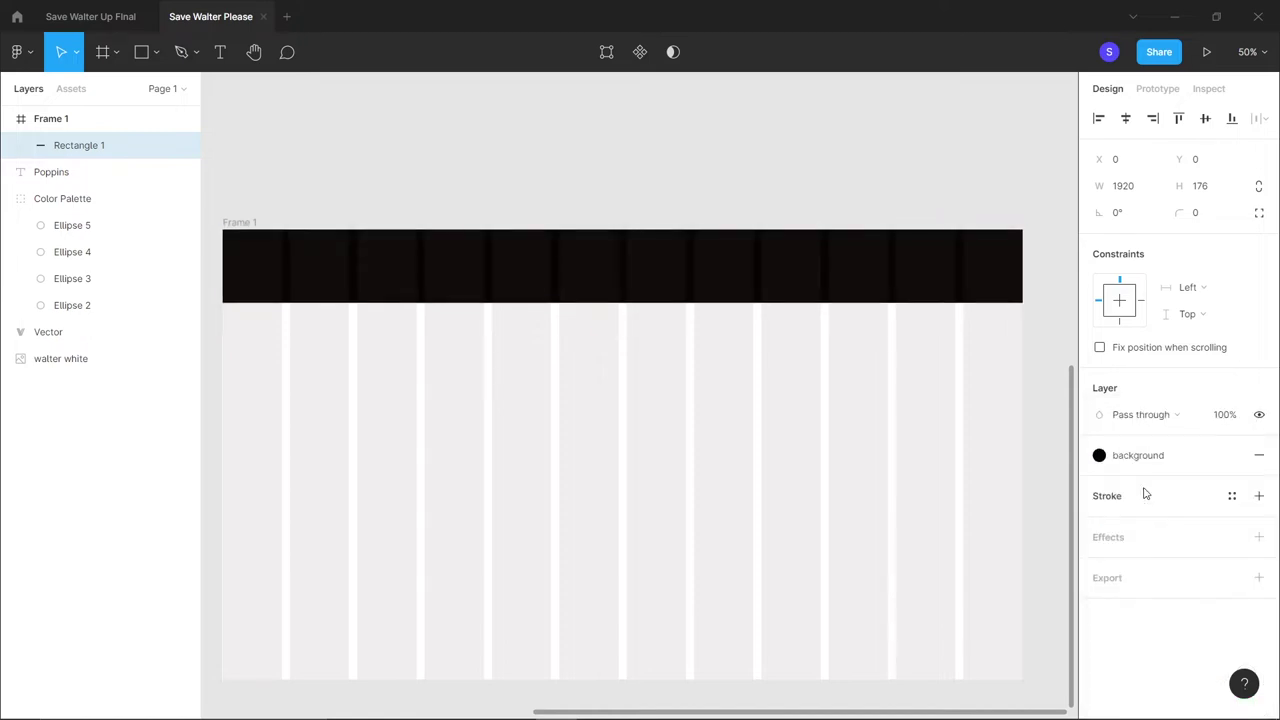
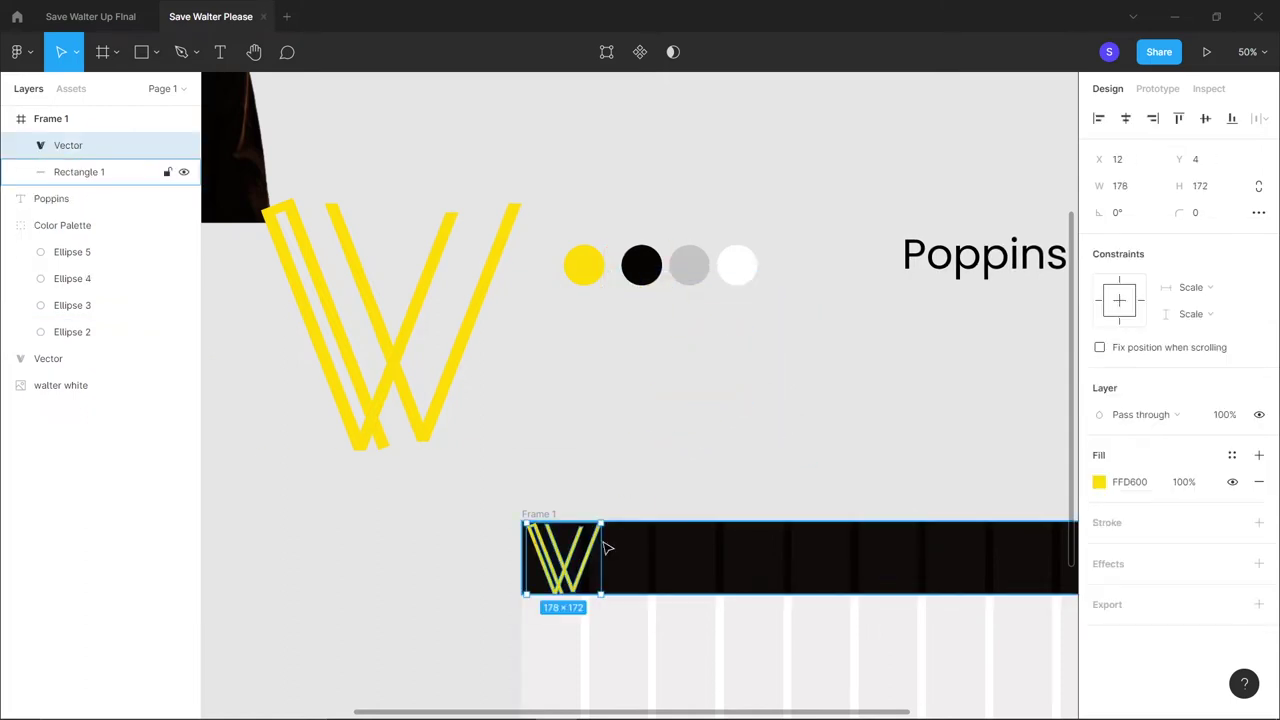
Scale the logo copy inside the header bar down to about 82 × 80
scroll(714, 560, "down", 3)
key("shift+0")
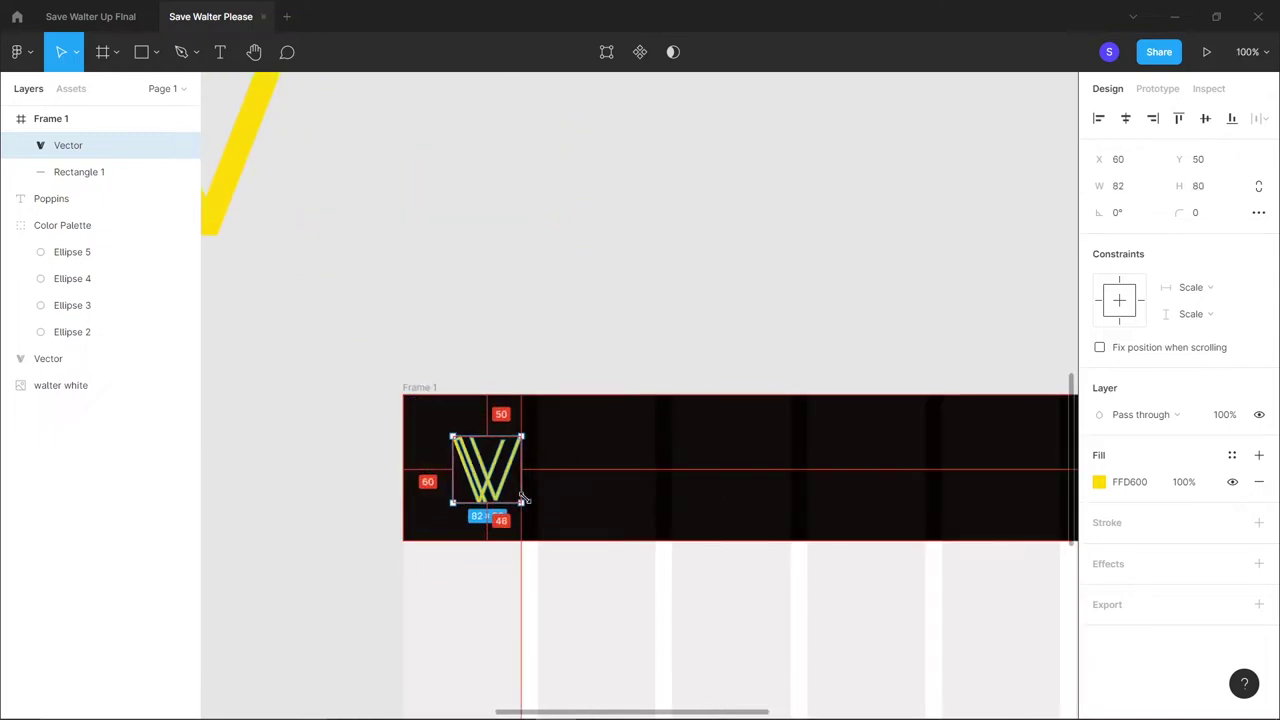
left_click(600, 300)
Move the small header logo to the start of the second grid column, at about X 162, Y 53
scroll(608, 354, "down", 4)
scroll(608, 354, "left", 1)
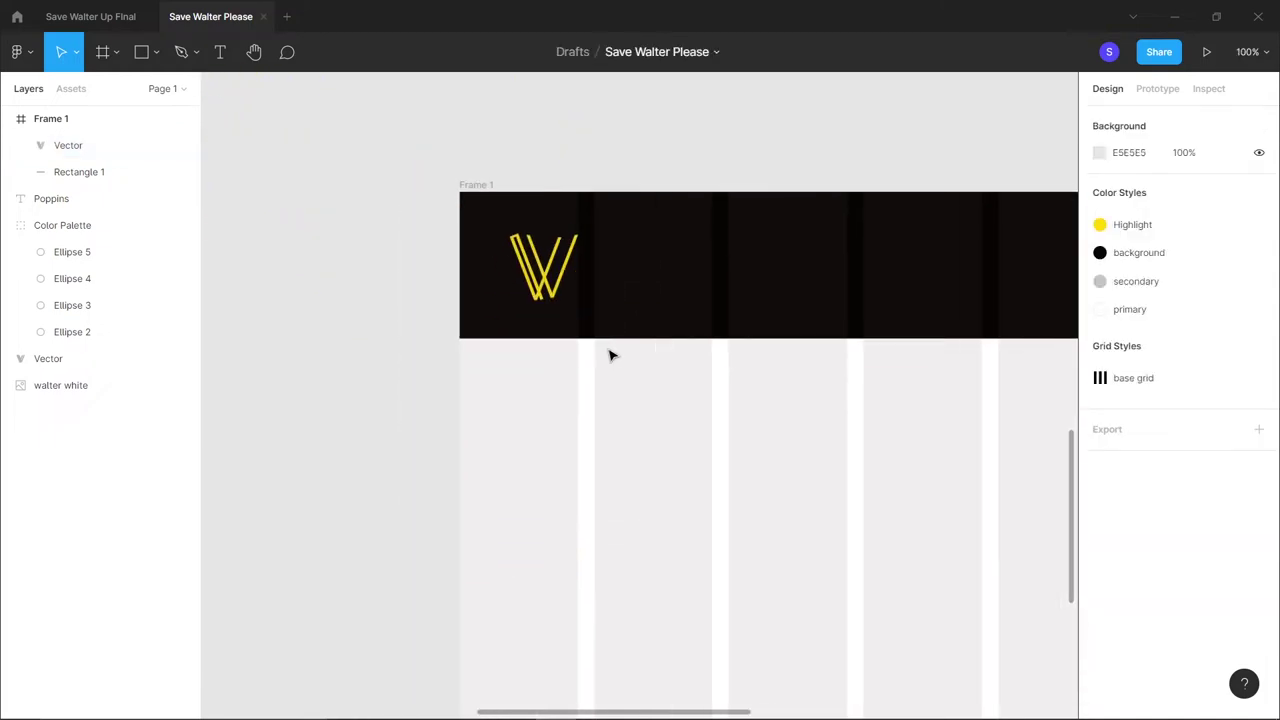
scroll(610, 355, "right", 2)
scroll(609, 354, "right", 2)
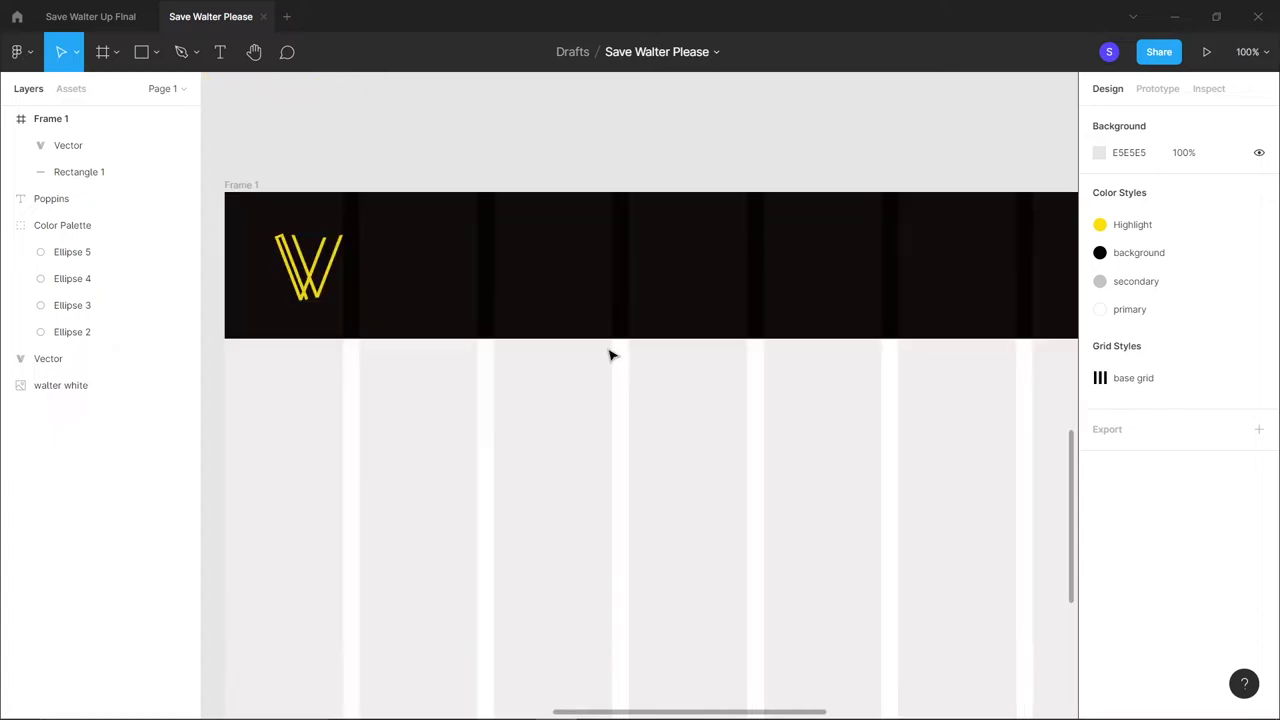
left_click(310, 268)
left_click_drag(307, 262, 393, 273)
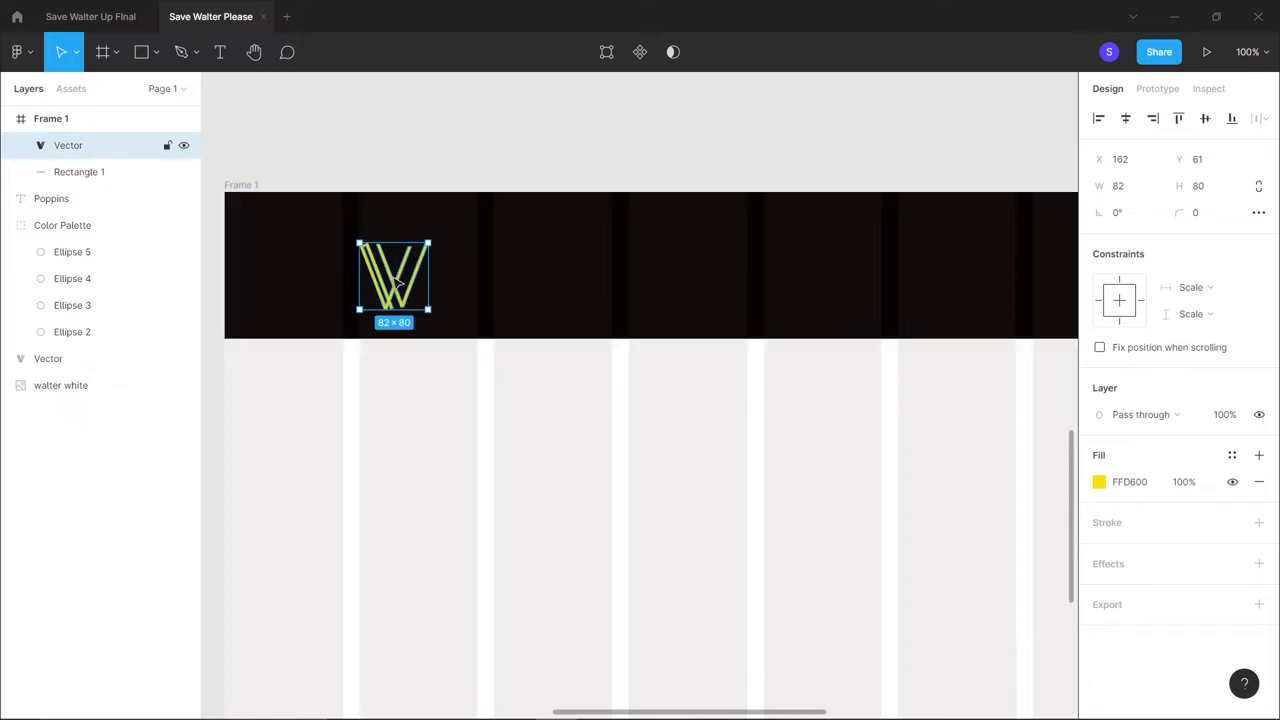
left_click_drag(397, 287, 397, 279)
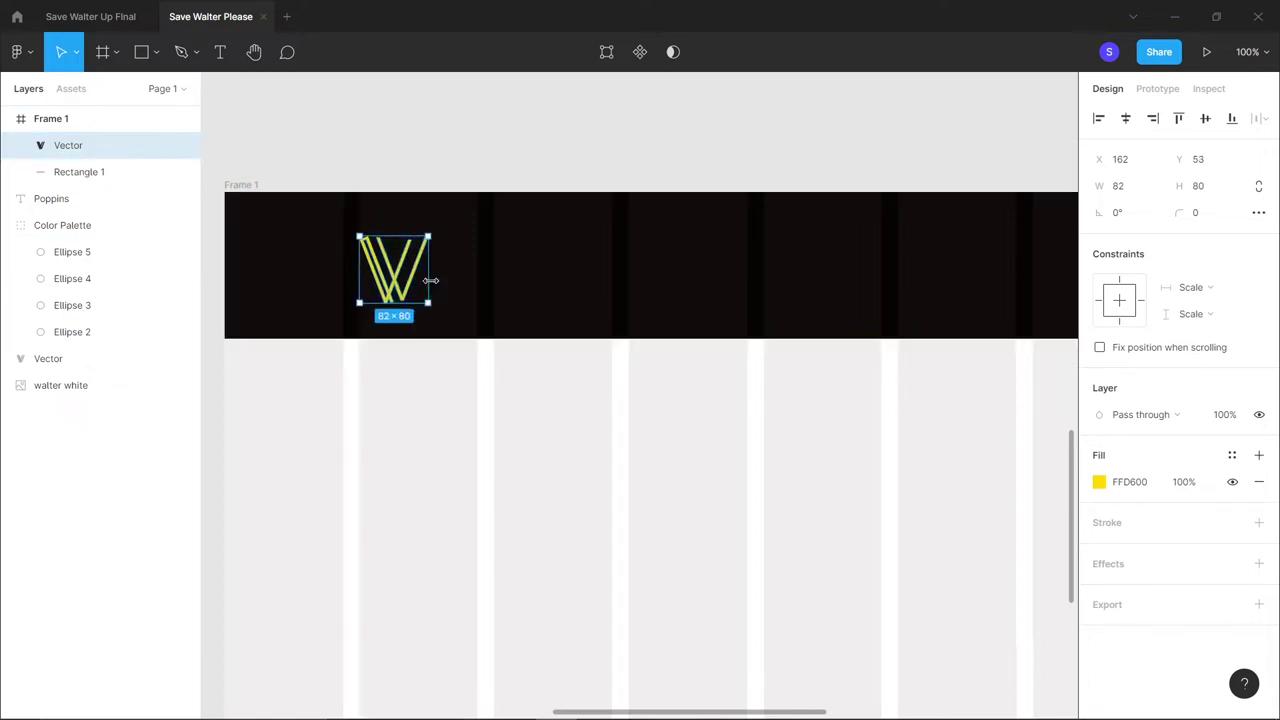
Add the text "Father Husband, Teacher" beside the header logo, consulting the reference design for the wording
key("t")
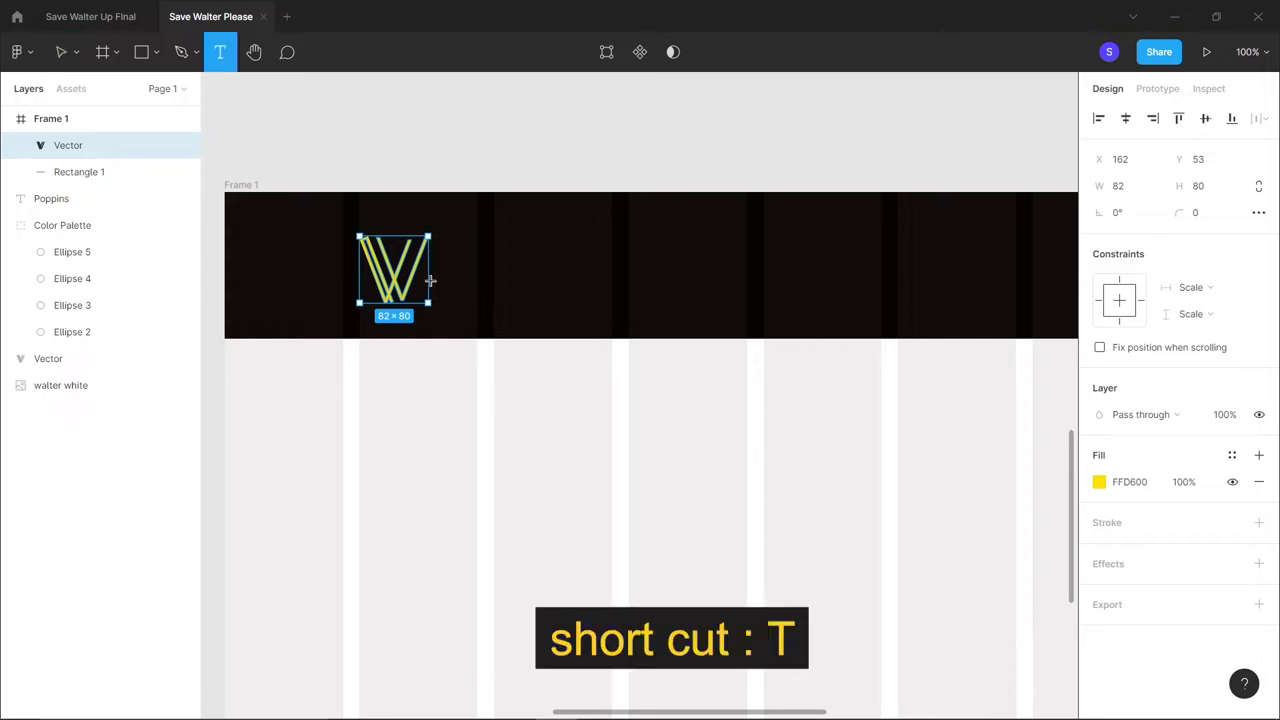
left_click(465, 245)
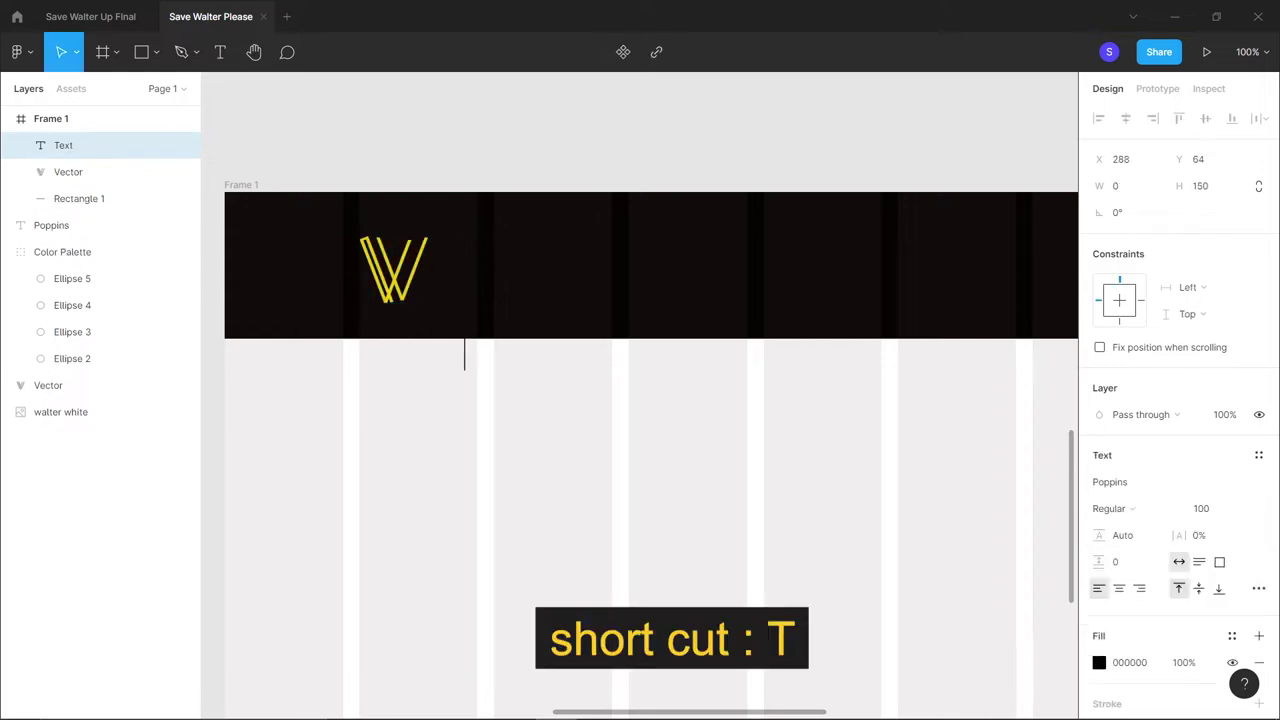
left_click(210, 17)
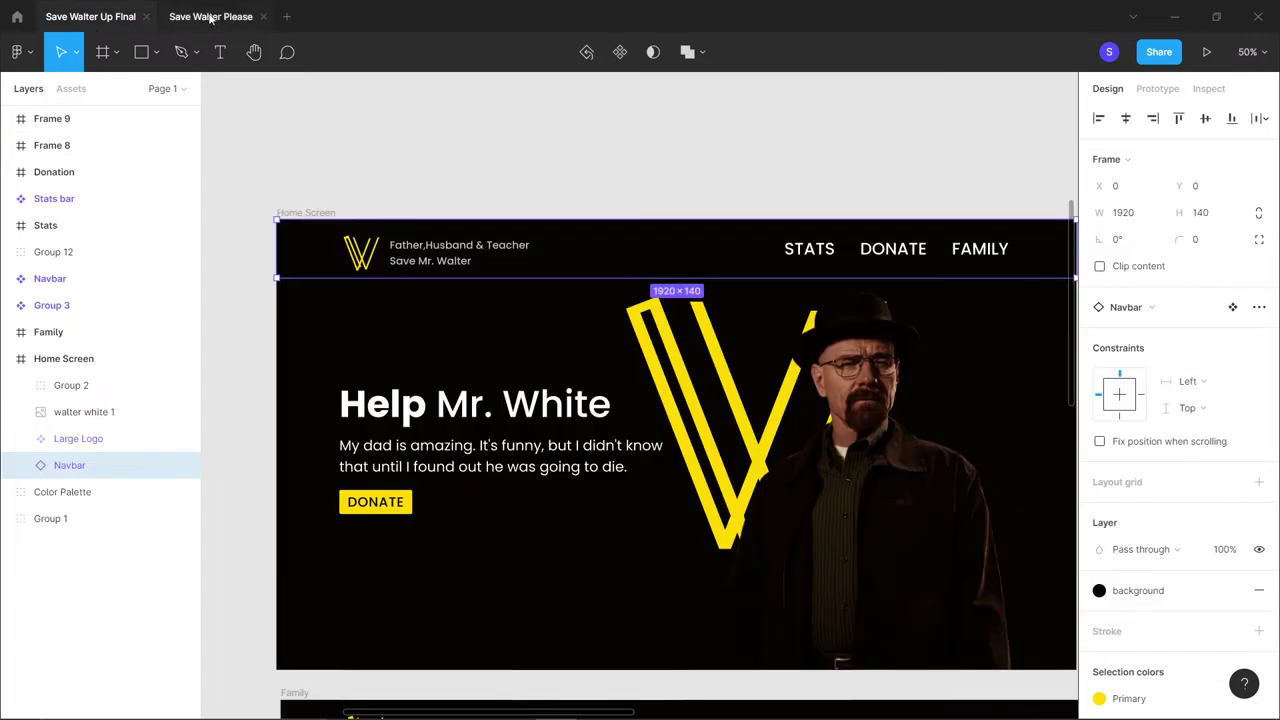
left_click(208, 17)
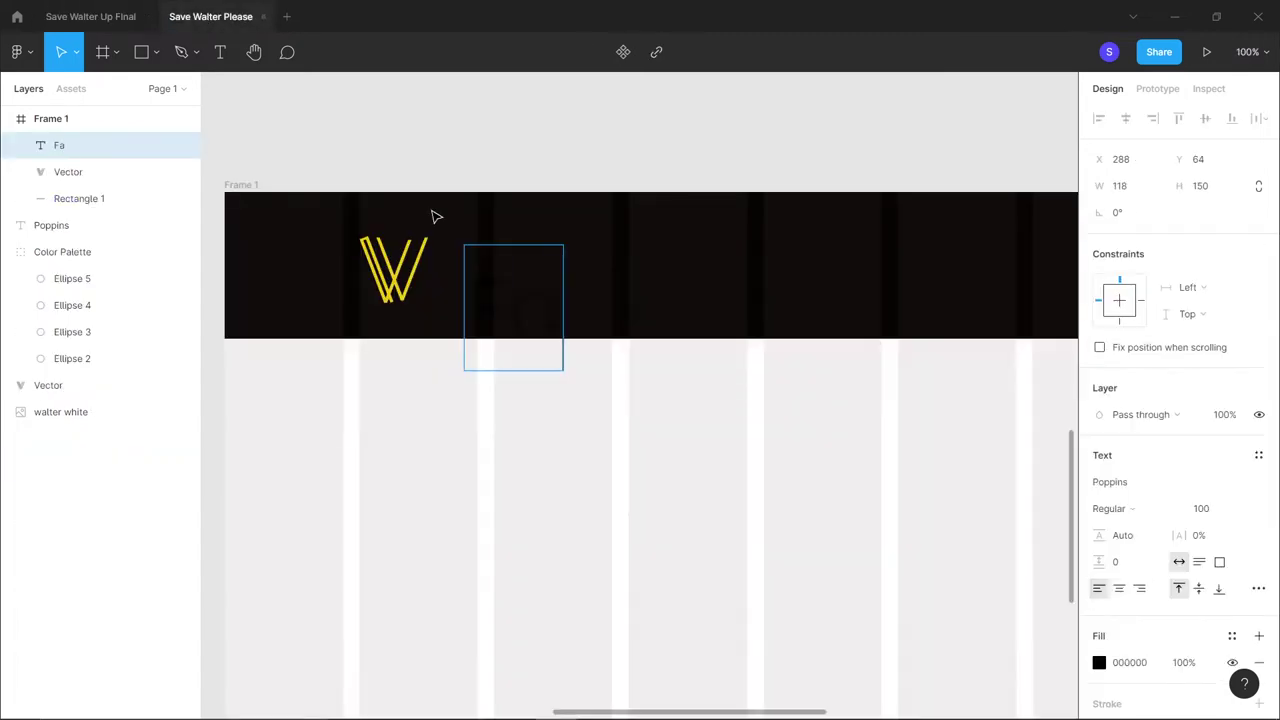
type("Father Husband")
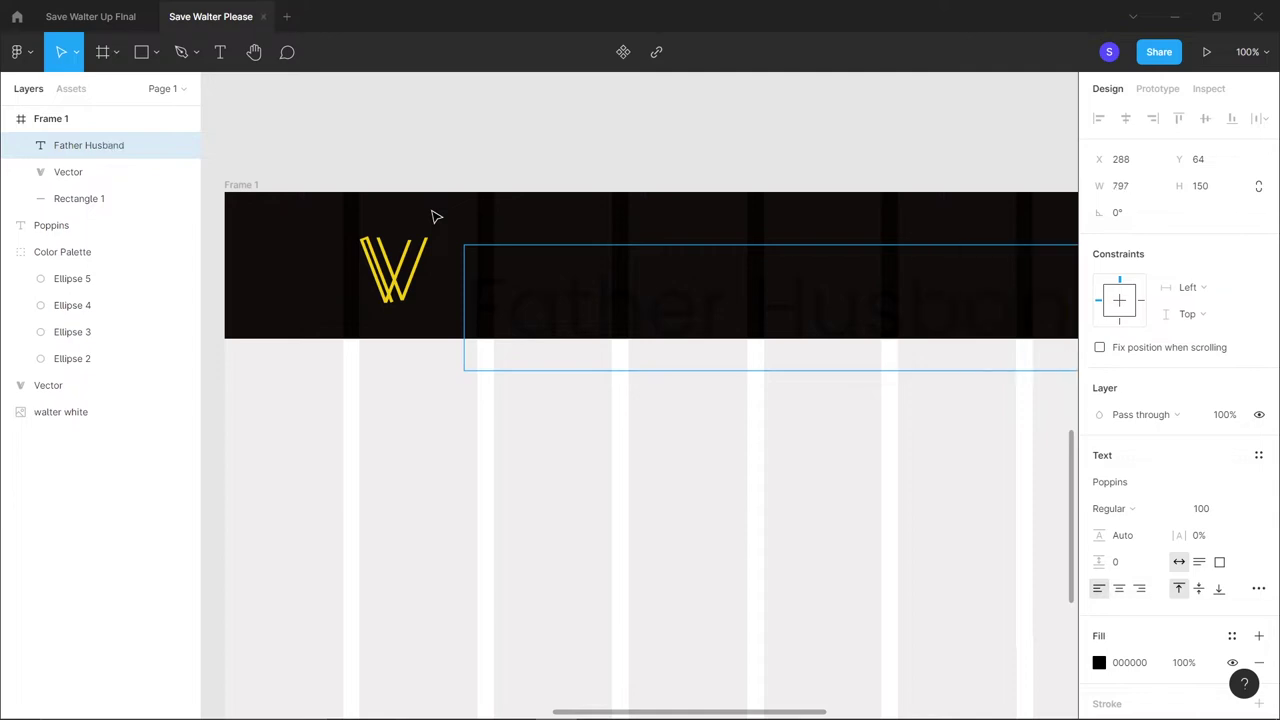
type(", Teach")
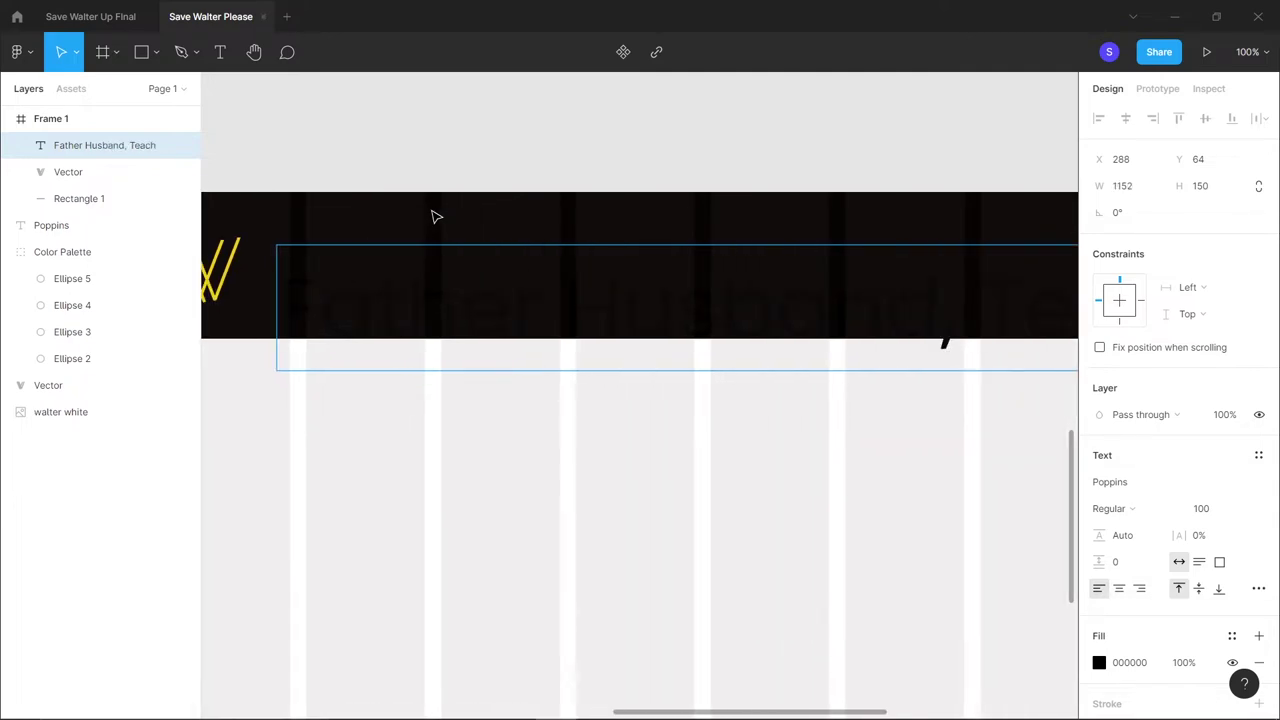
type("er")
Set the whole tagline text to size 40 and apply the white "primary" colour style
key("ctrl+a")
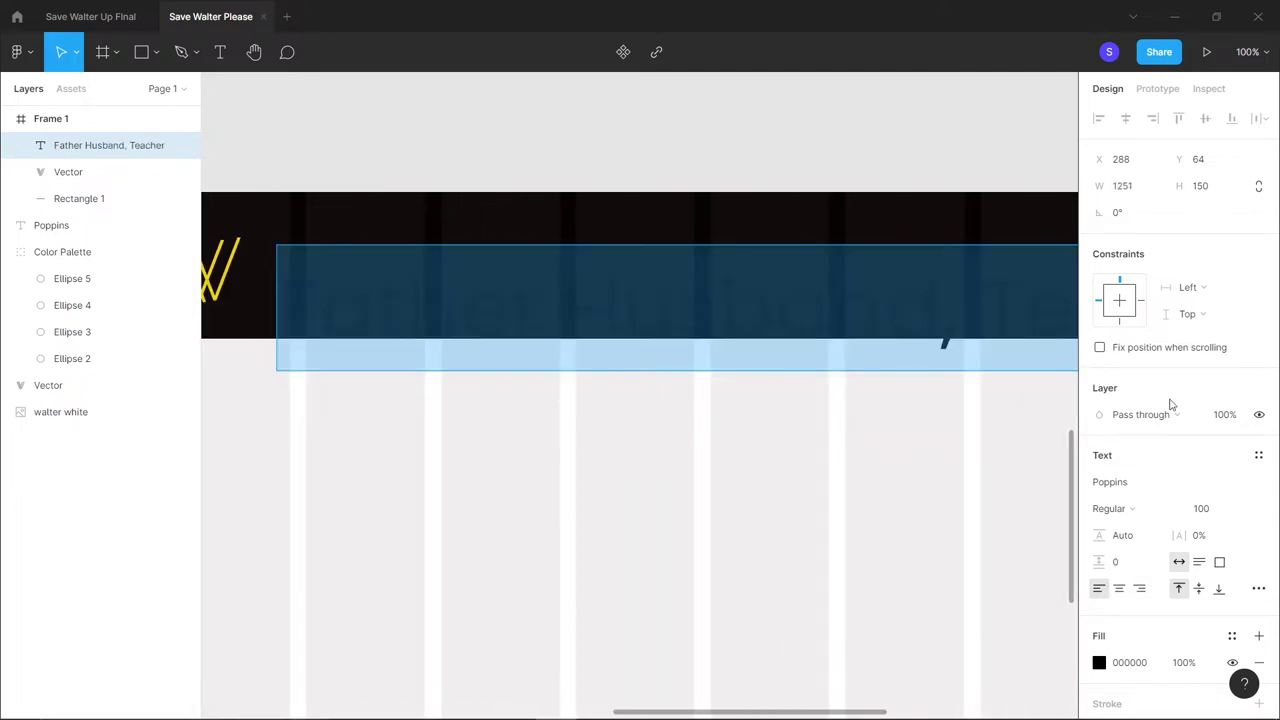
left_click(1205, 509)
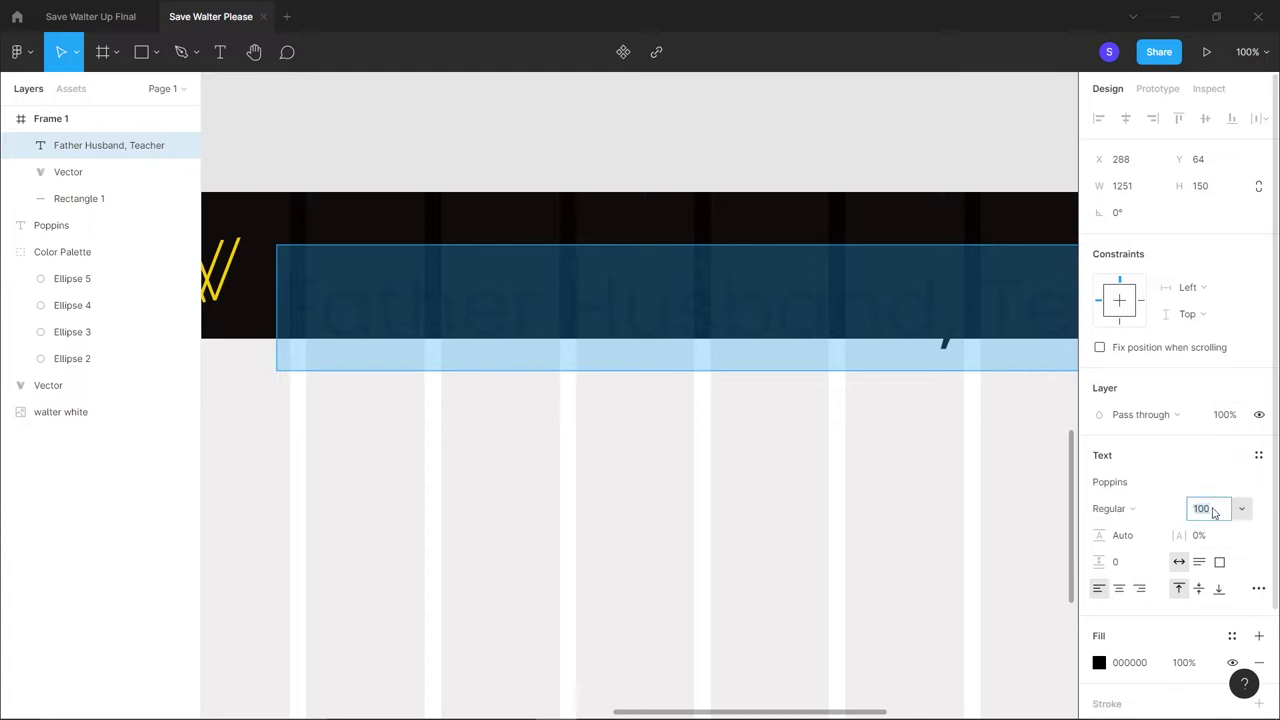
key("Return")
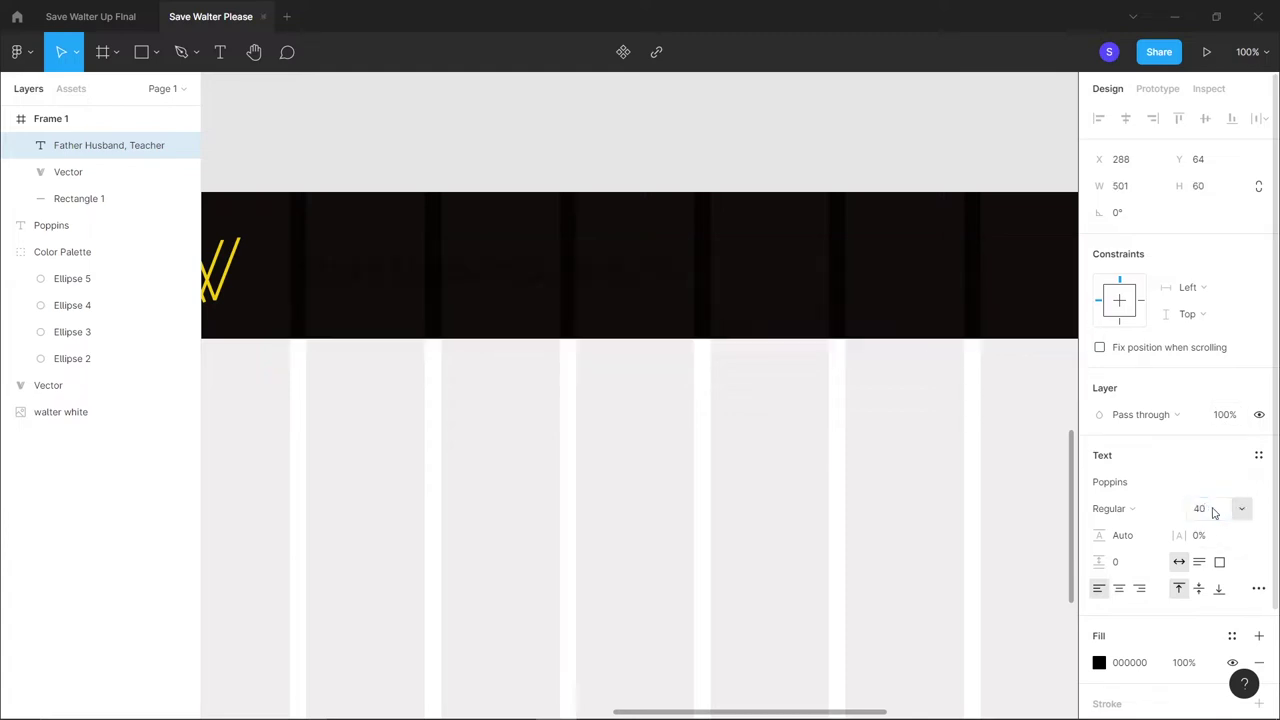
left_click(1233, 638)
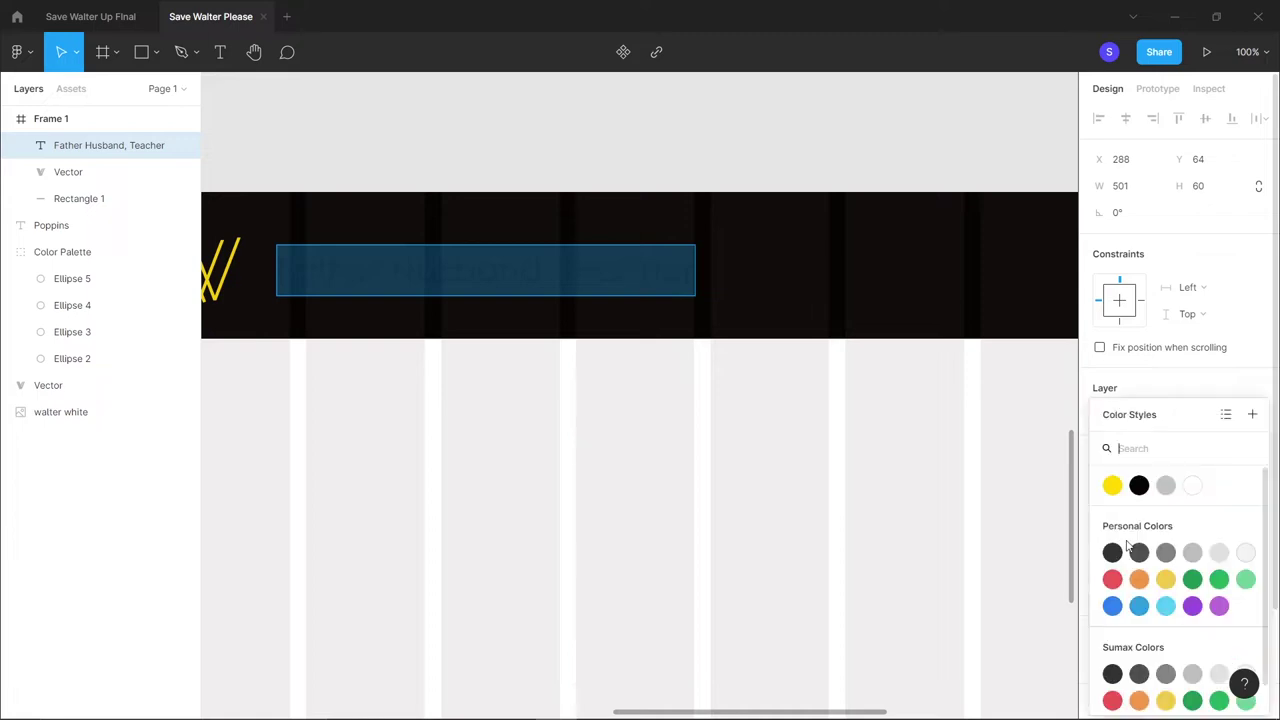
left_click(1192, 486)
scroll(686, 406, "left", 2)
Correct the tagline's punctuation so it reads "Father, Husband & Teacher"
left_click(464, 270)
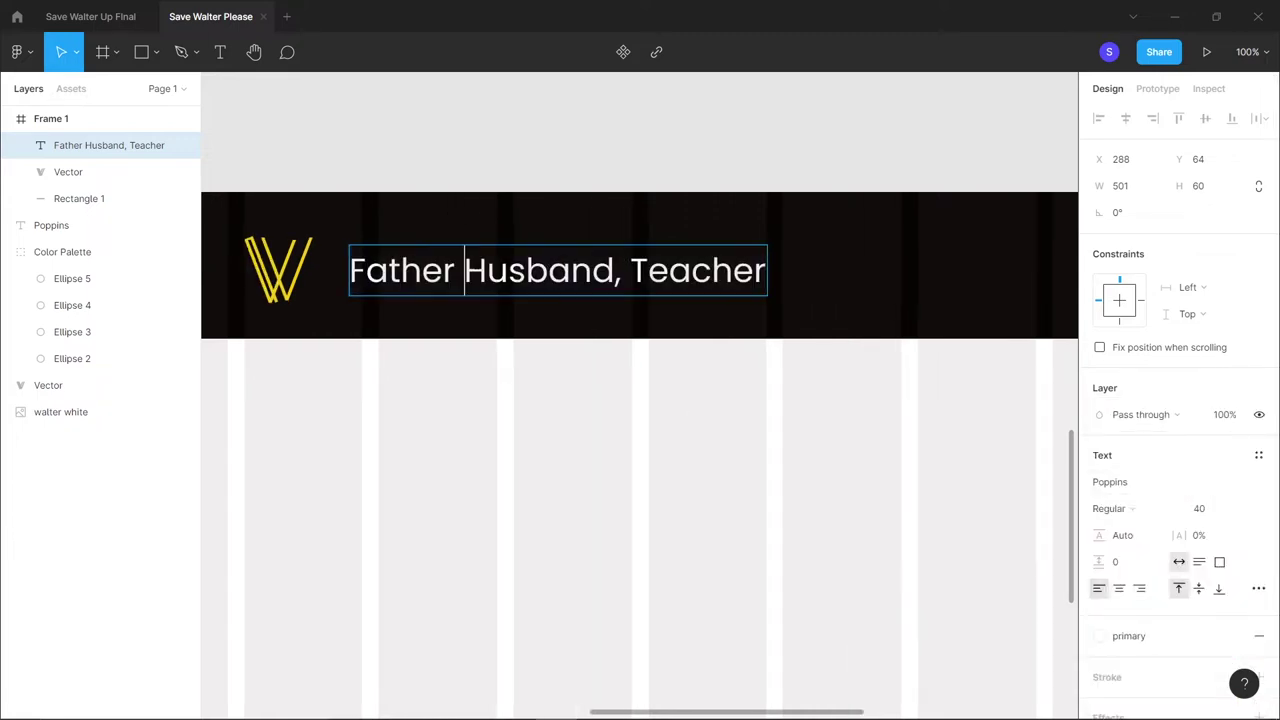
type(",")
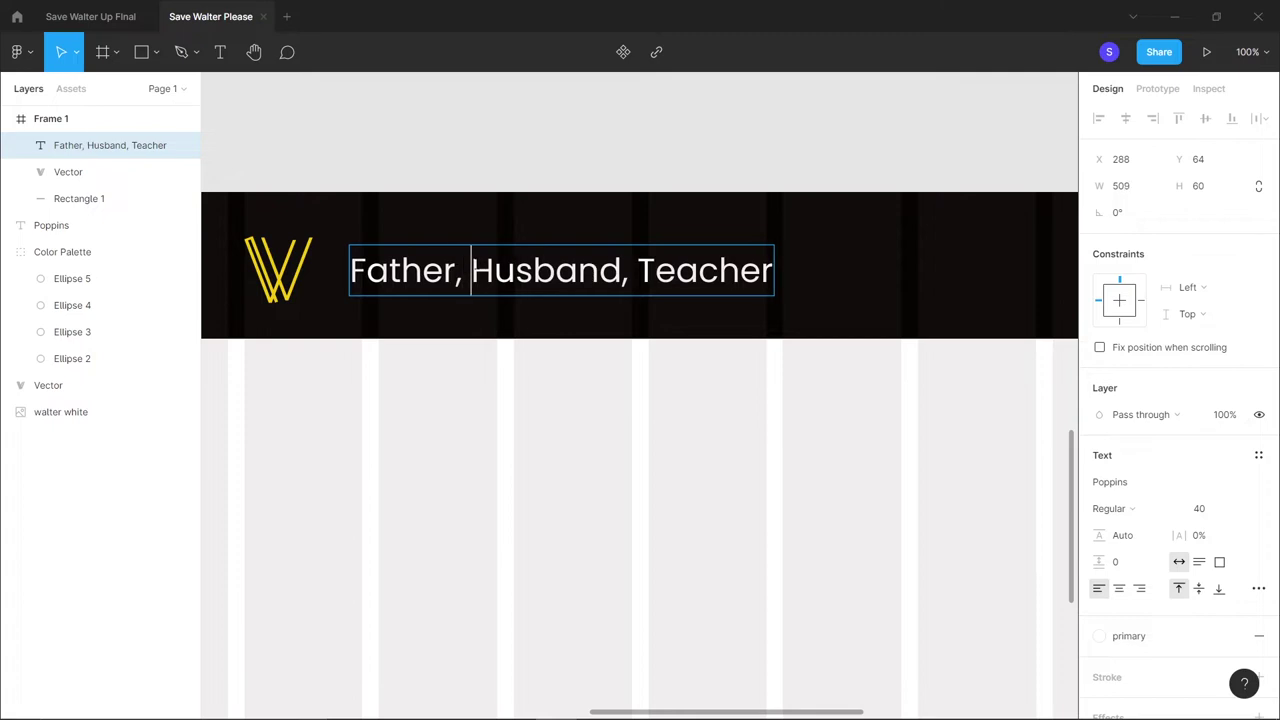
left_click(628, 270)
key("BackSpace")
type("&")
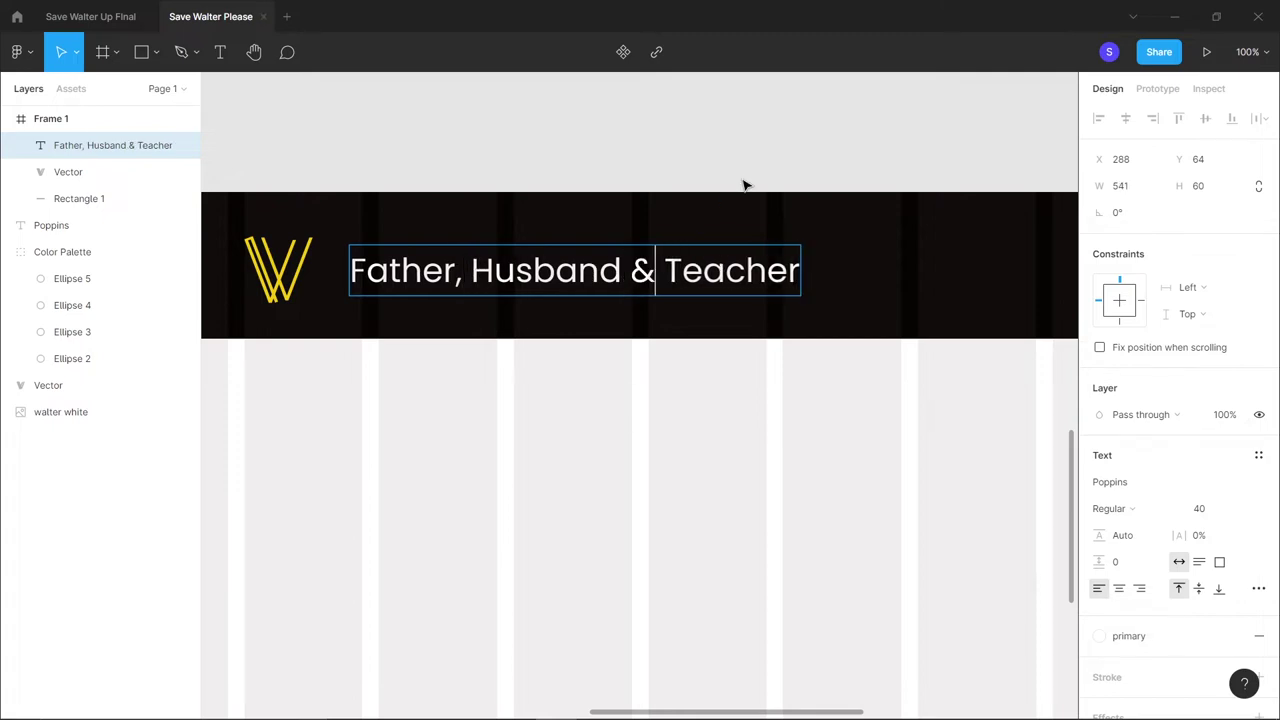
key("Escape")
Nudge the tagline closer to the logo and higher in the header, to X 267, Y 44
key("minus")
scroll(817, 331, "down", 2)
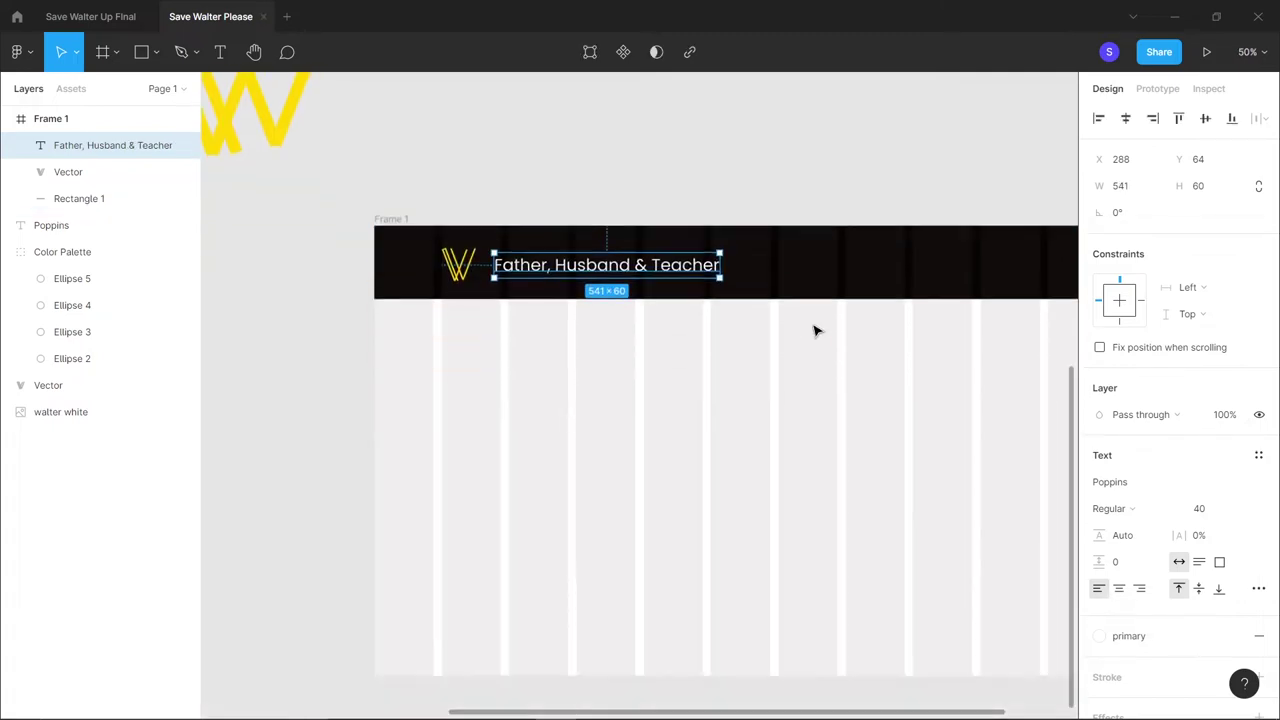
key("shift+Left")
key("shift+Left")
key("shift+Up")
key("shift+Up")
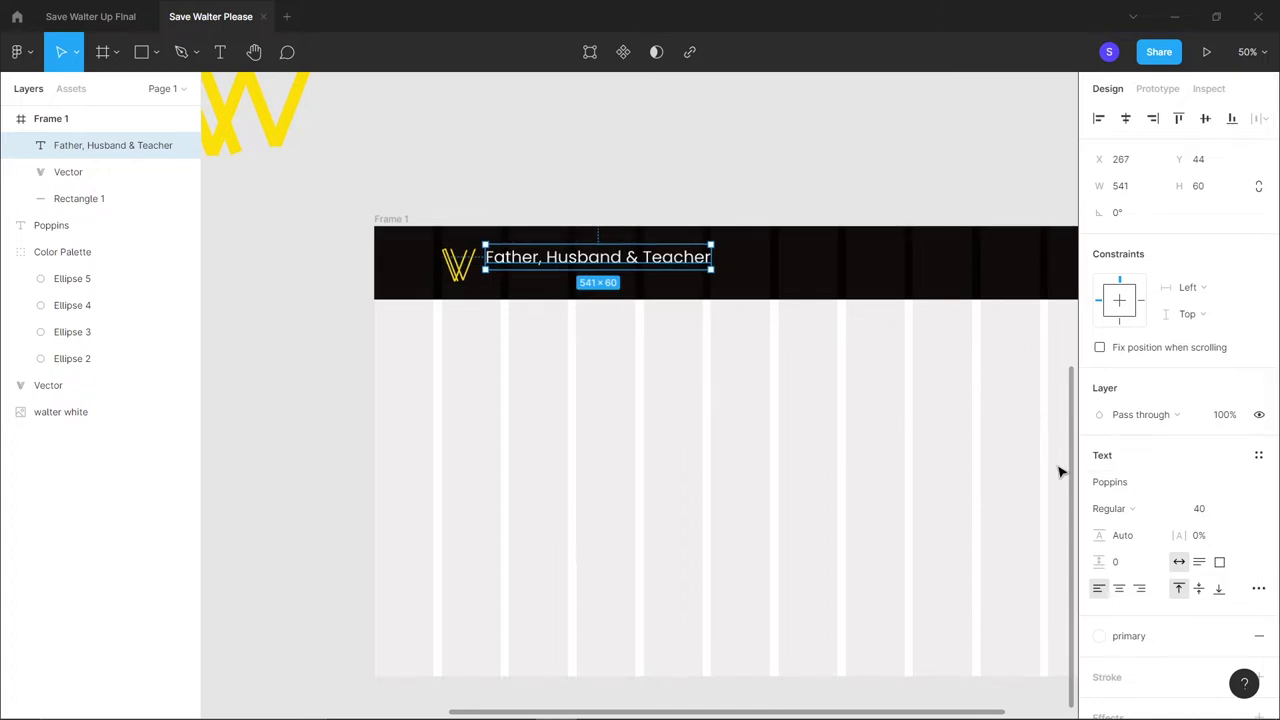
Set the tagline's font weight to Medium and shift the text slightly up and toward the logo
left_click(1155, 512)
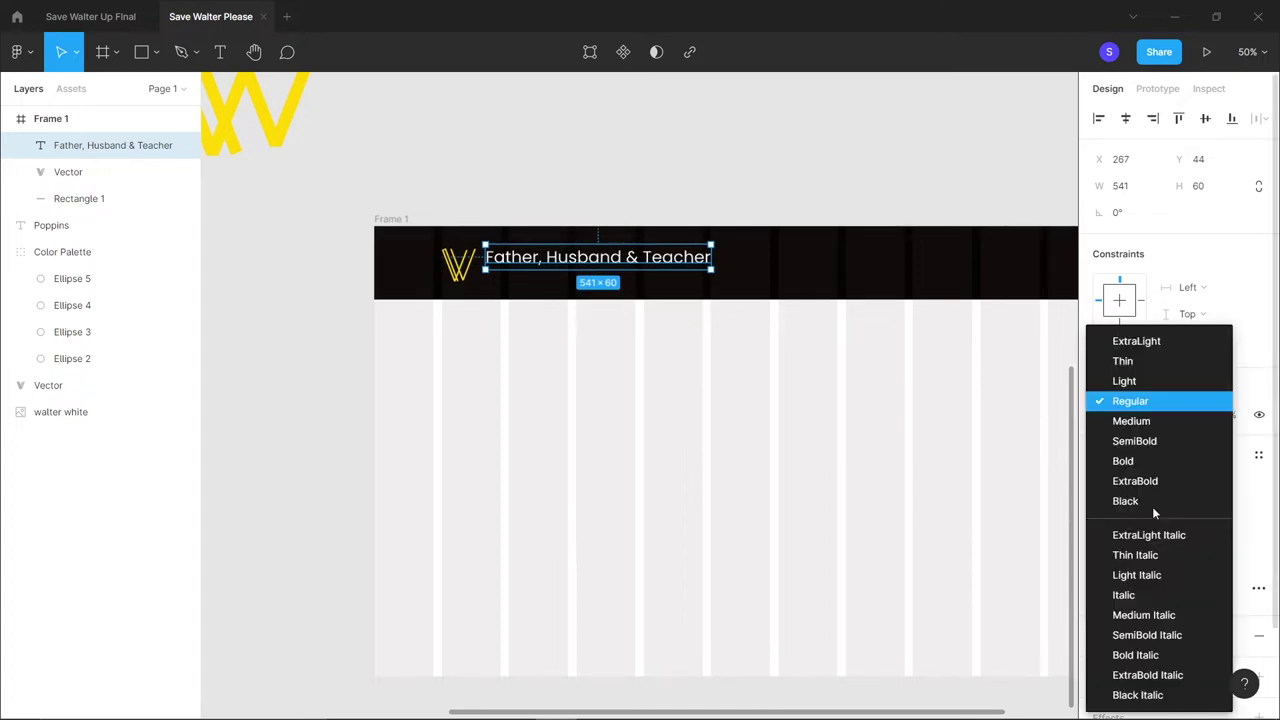
left_click(1173, 432)
left_click_drag(658, 265, 655, 260)
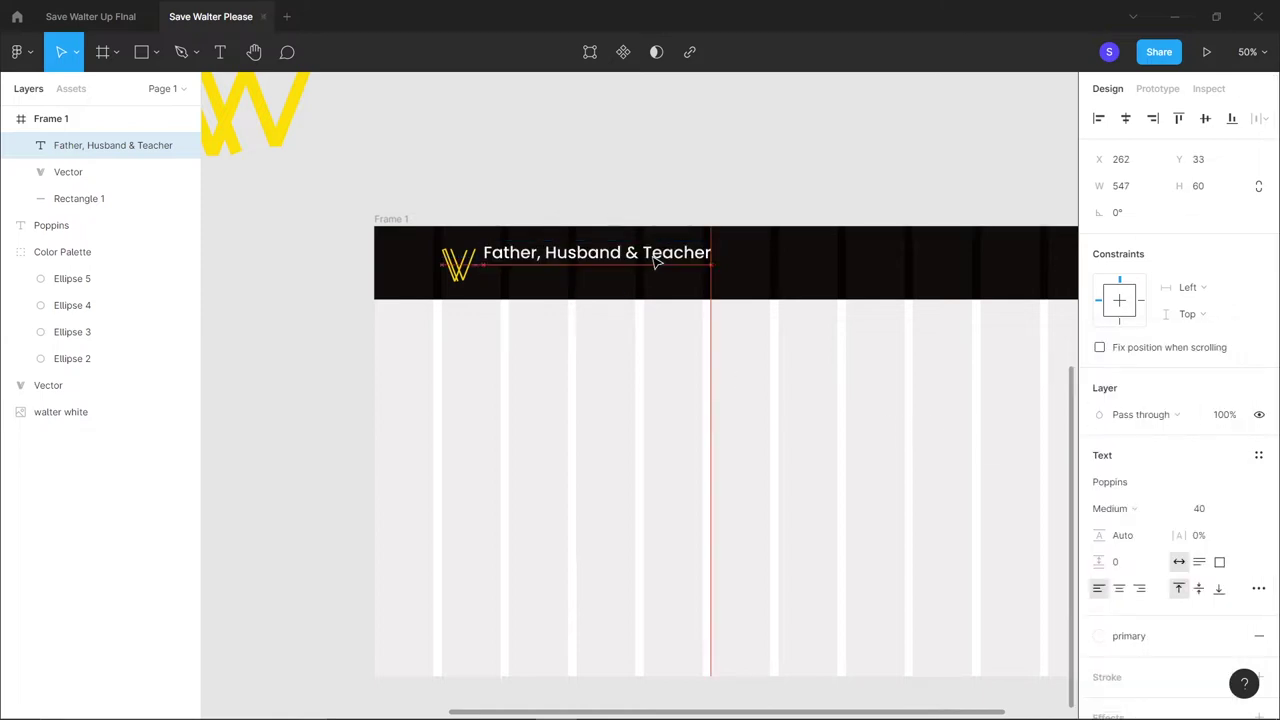
Duplicate the tagline directly below the original as a second line, at X 261, Y 93
left_click_drag(571, 258, 570, 280)
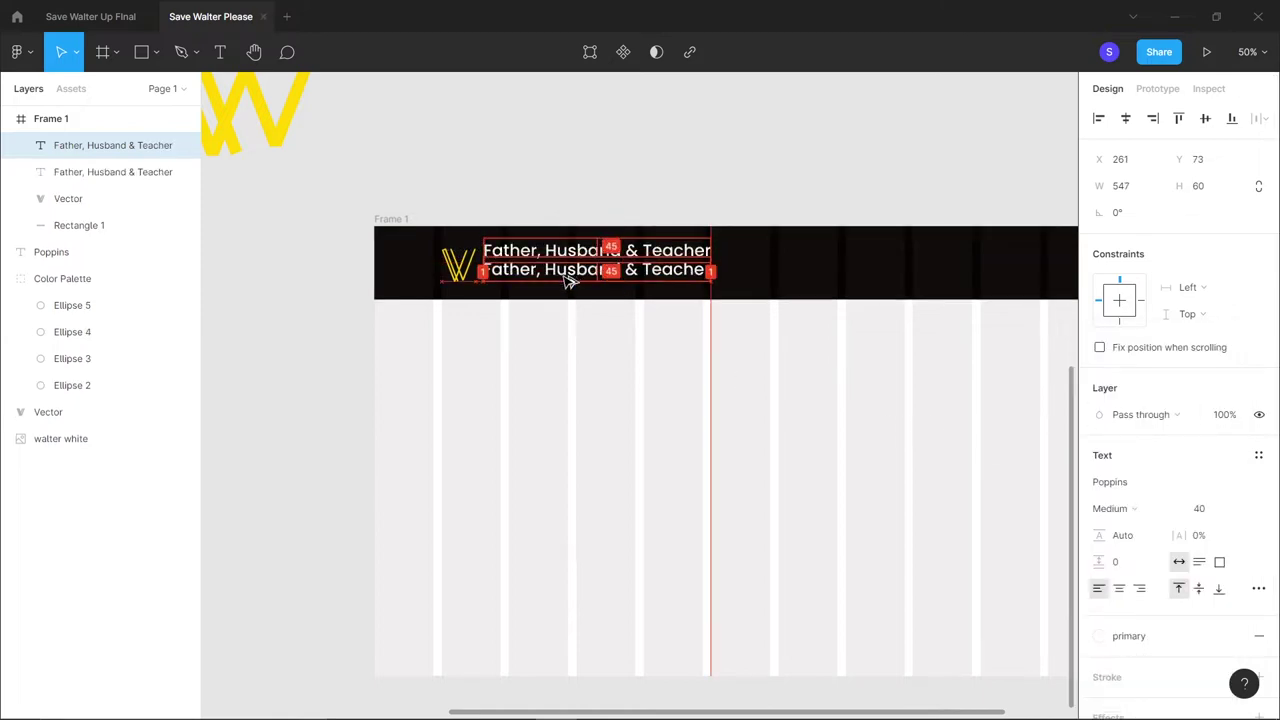
key("shift+Down")
key("shift+Down")
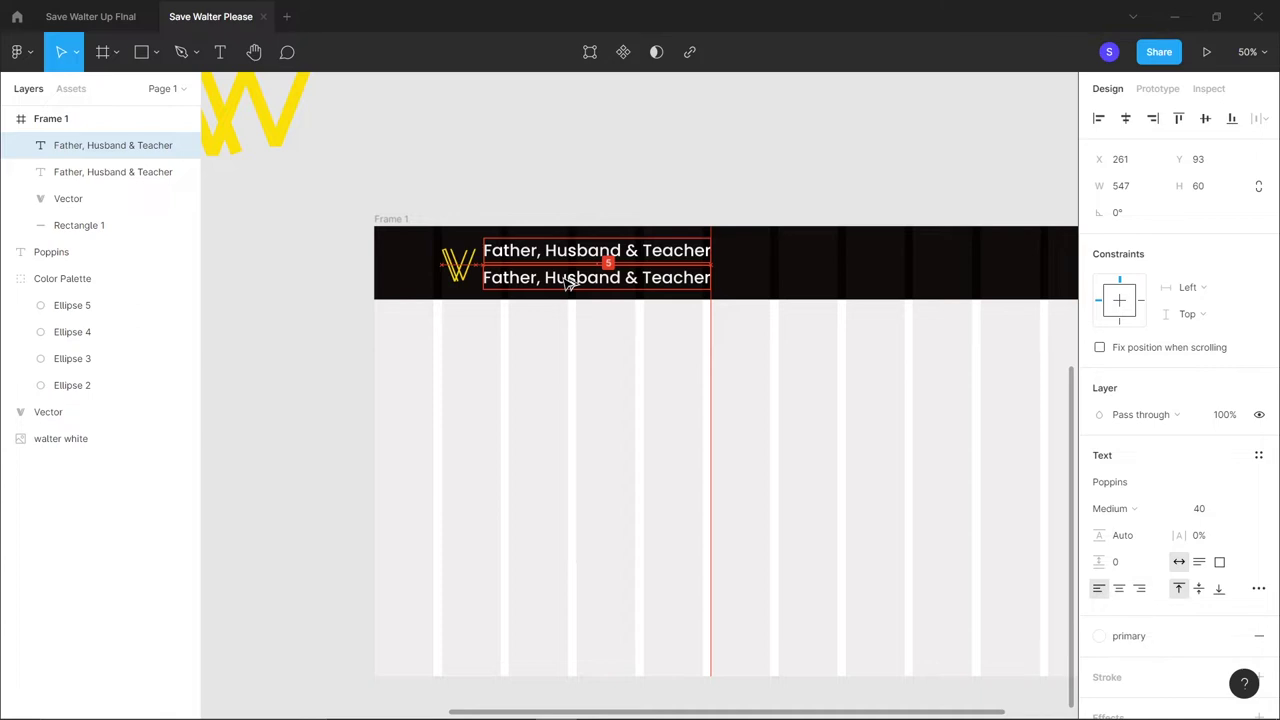
Replace the duplicated second tagline line with the text "save Mr. Walter"
left_click(637, 191)
key("shift+0")
scroll(640, 192, "up", 1)
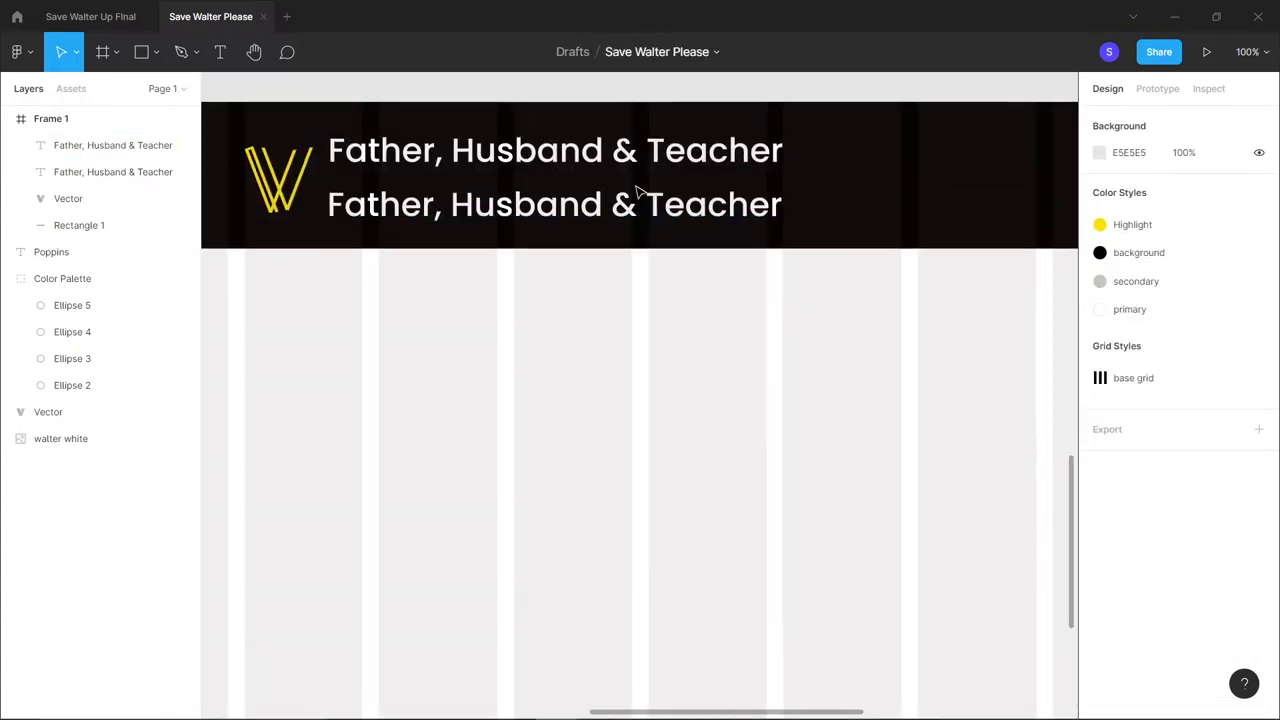
double_click(548, 201)
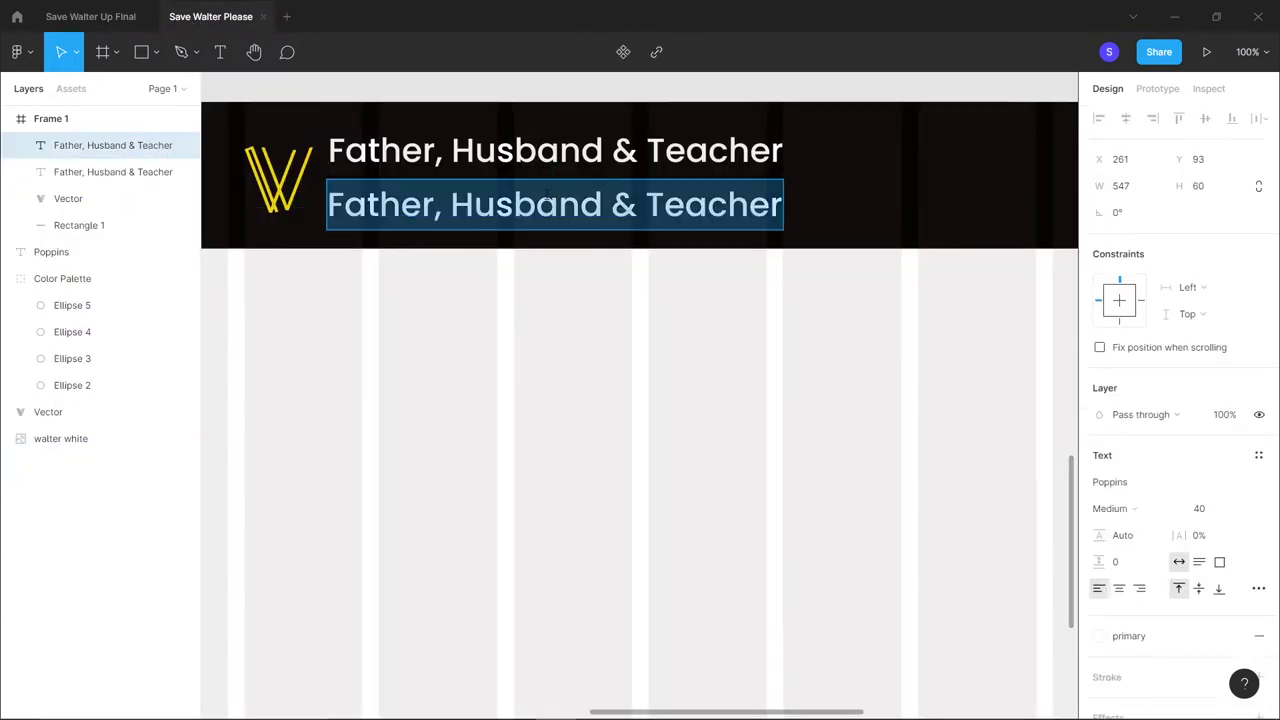
type("save M")
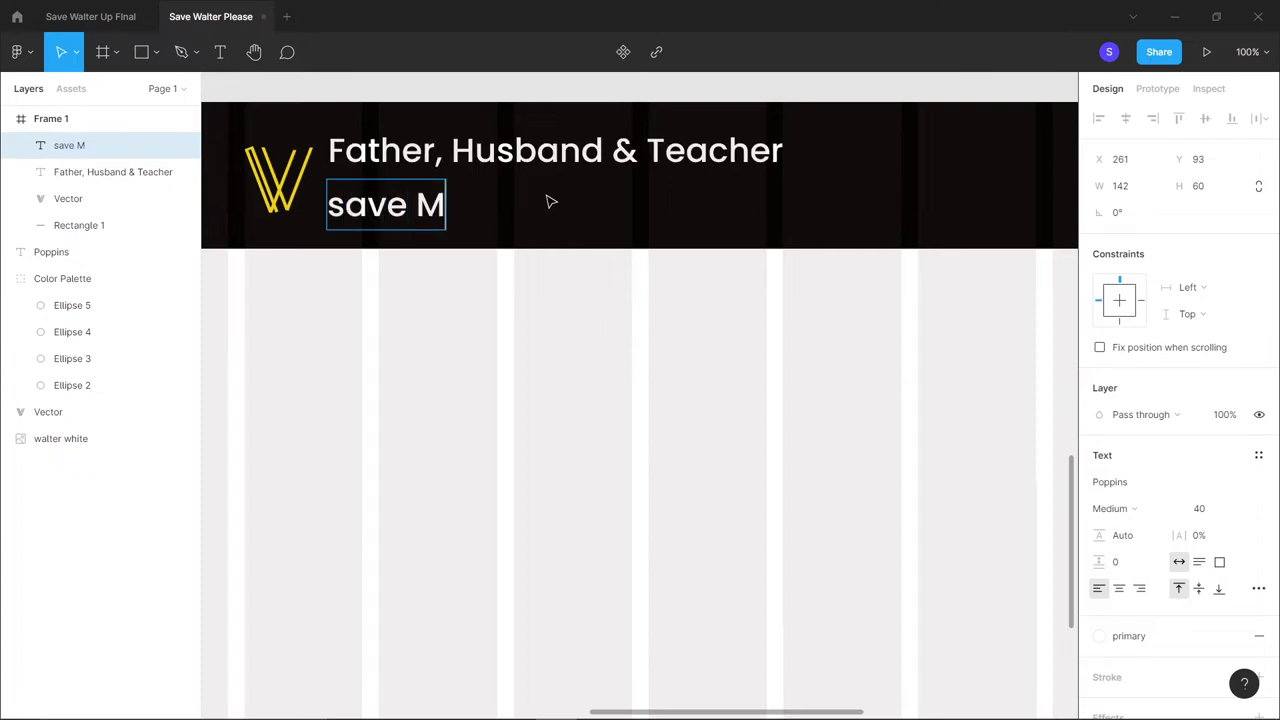
type("r. Walte")
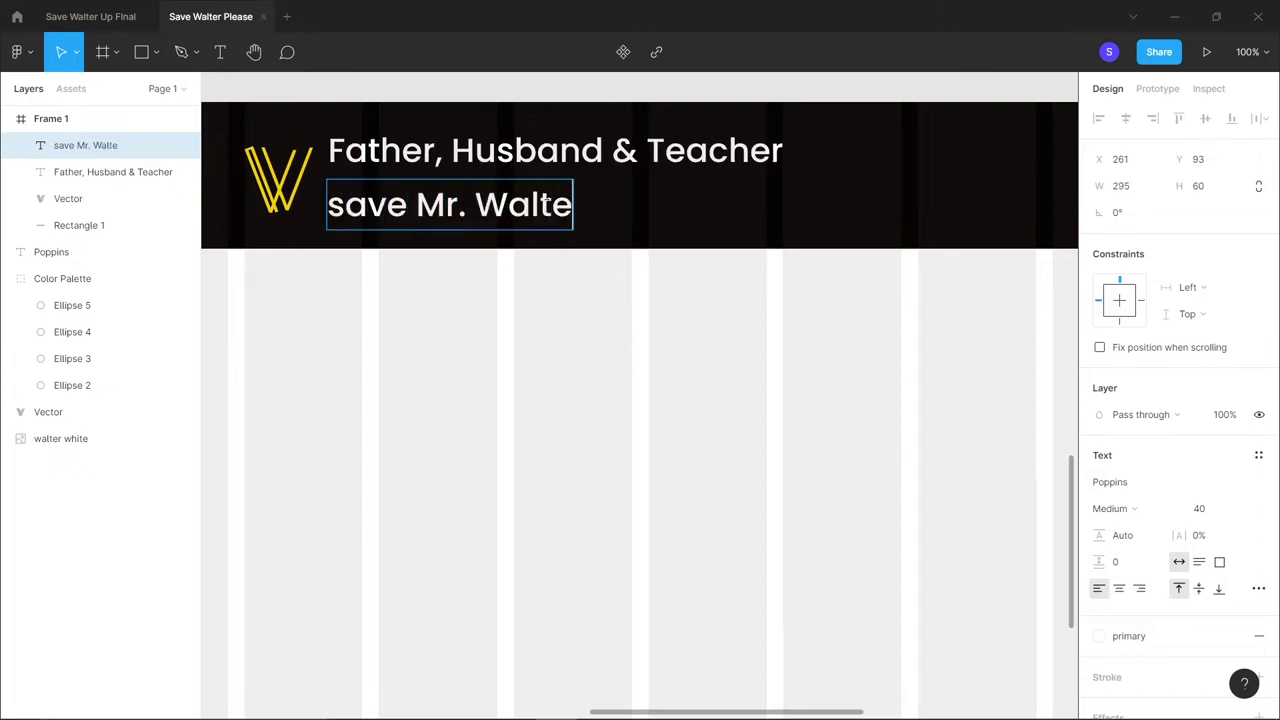
type("r")
key("Escape")
Enlarge the navbar's W logo around its center to 100 × 98
scroll(537, 257, "right", 1)
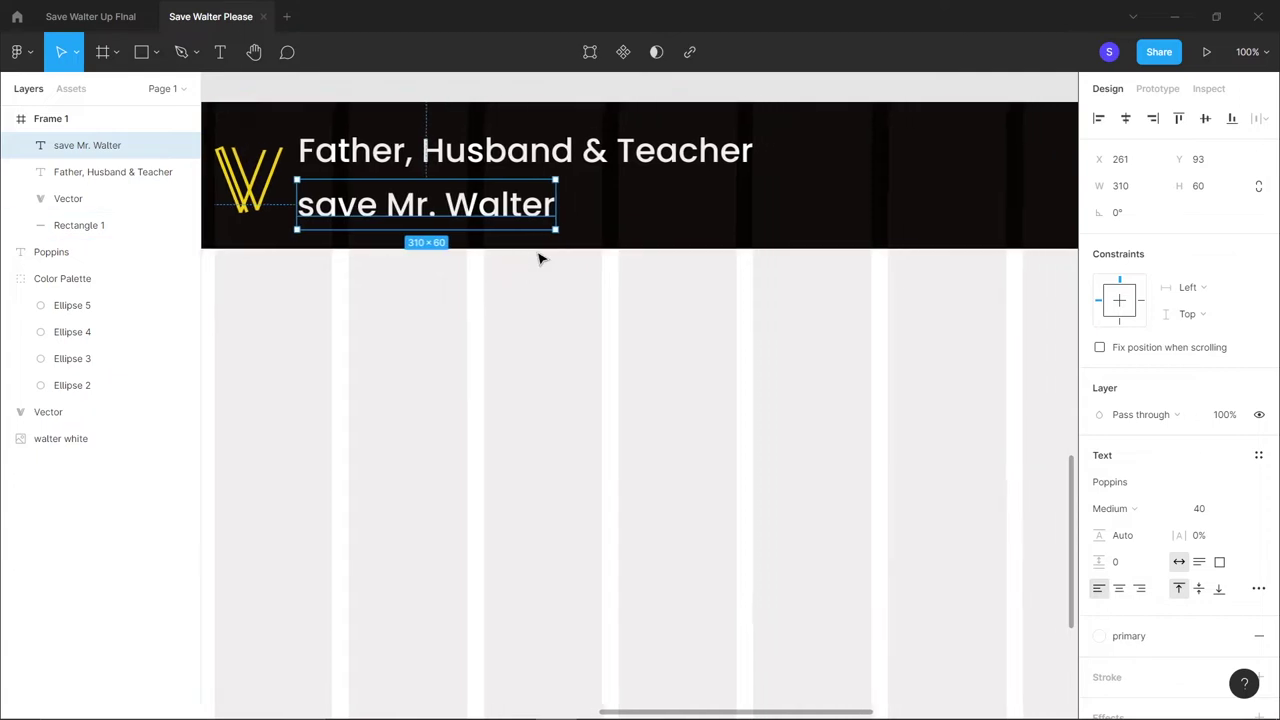
scroll(537, 257, "left", 3)
left_click(418, 193)
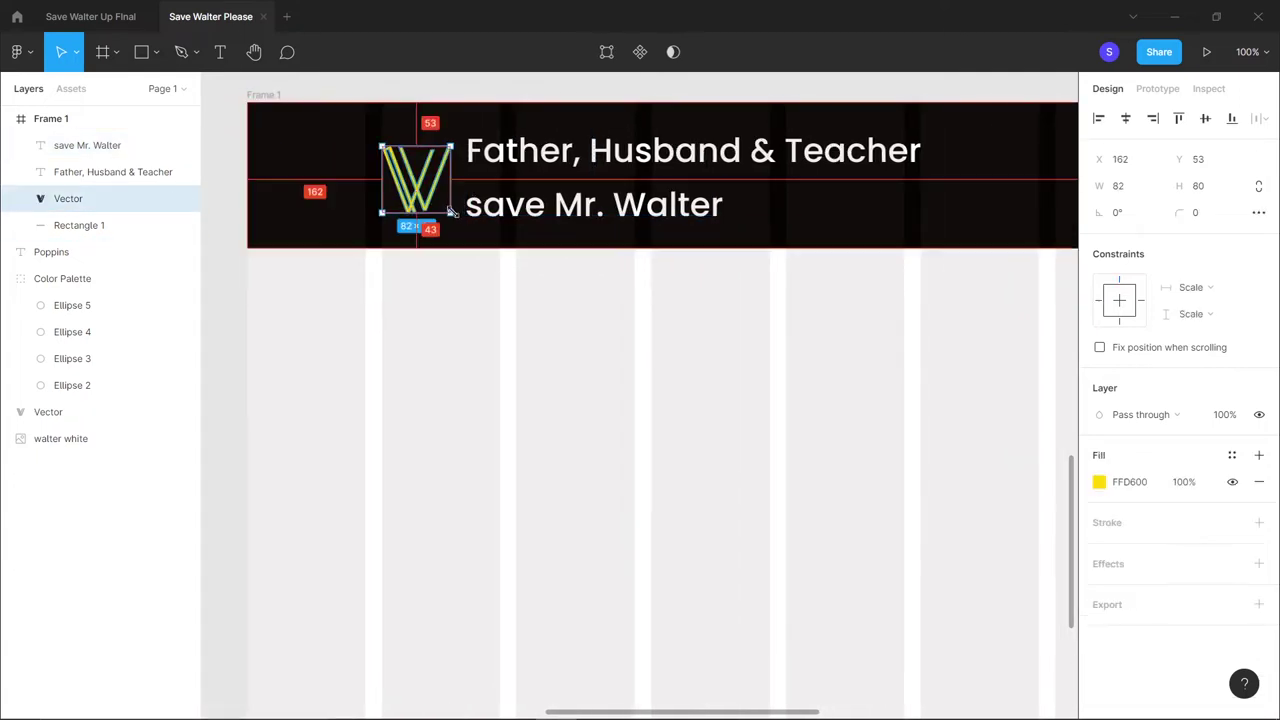
left_click_drag(451, 213, 456, 216)
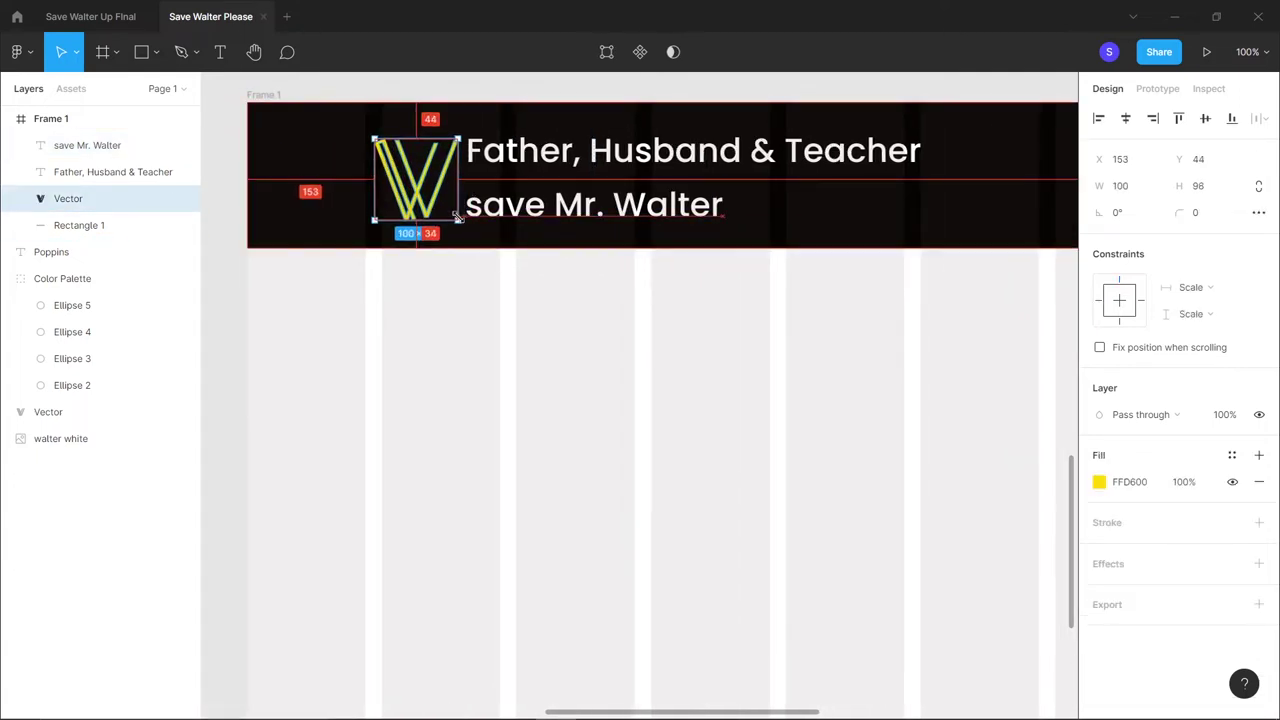
Shift both tagline lines farther from the logo and move the logo to X 169, Y 47
left_click(560, 160)
left_click(575, 218, "shift")
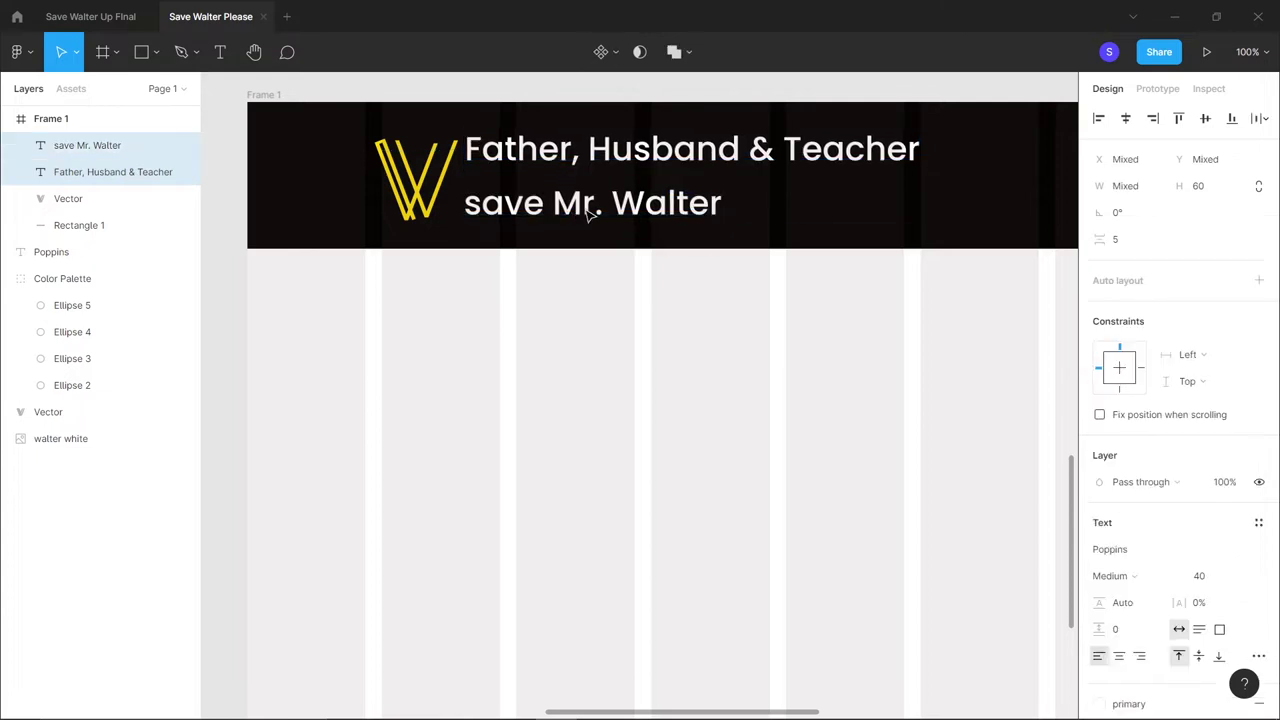
mouse_move(590, 215)
left_mouse_down()
mouse_move(635, 218)
mouse_move(613, 219)
left_mouse_up()
left_click(407, 175)
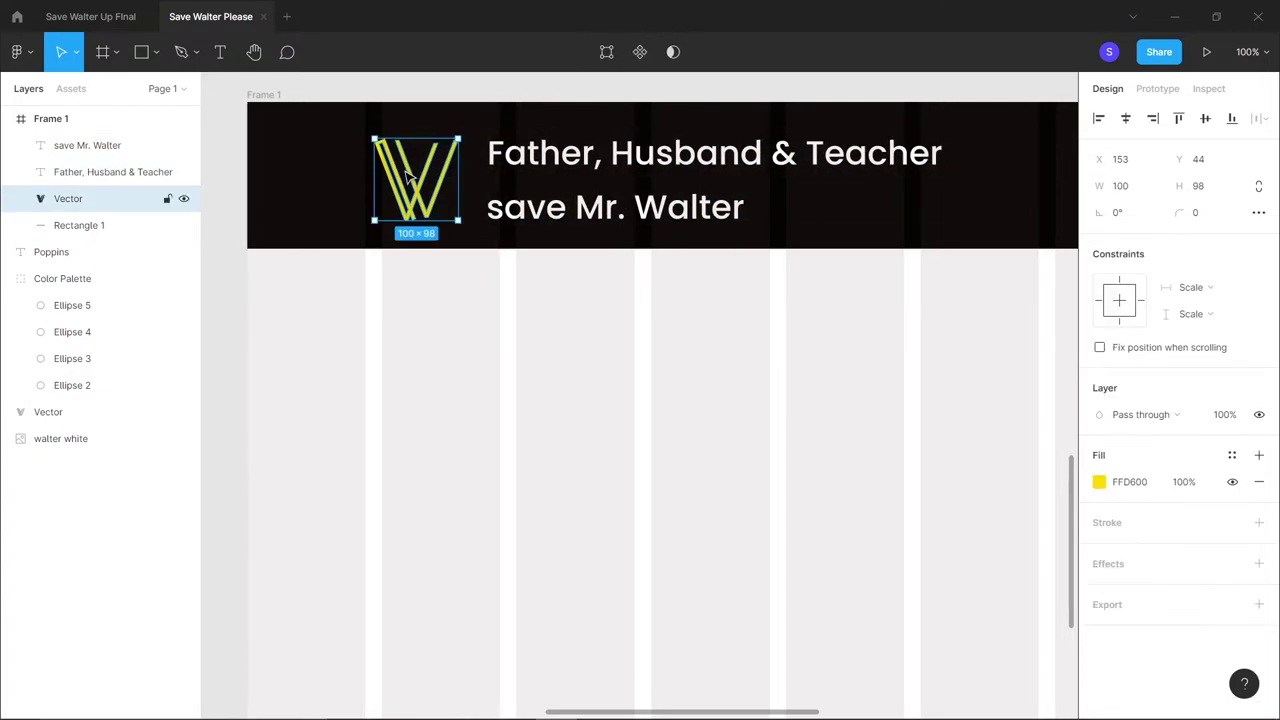
left_click_drag(407, 175, 420, 176)
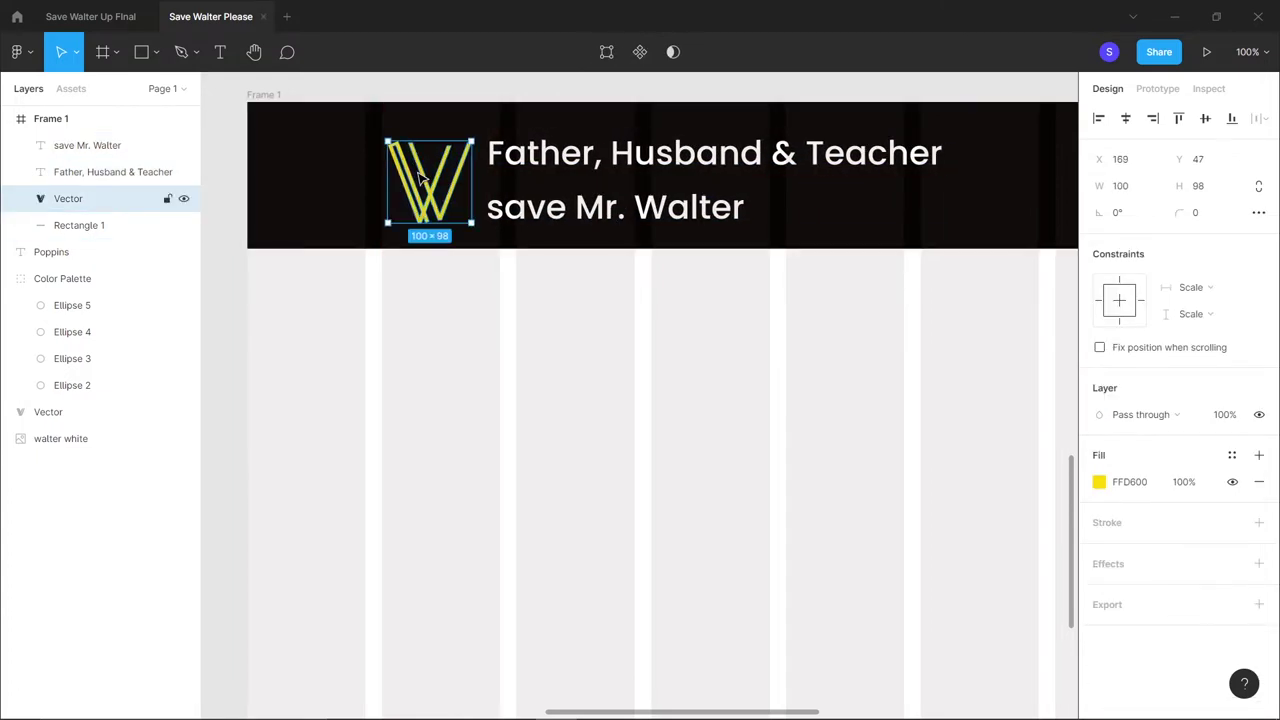
left_click(546, 331)
scroll(649, 337, "up", 1)
left_click(649, 337)
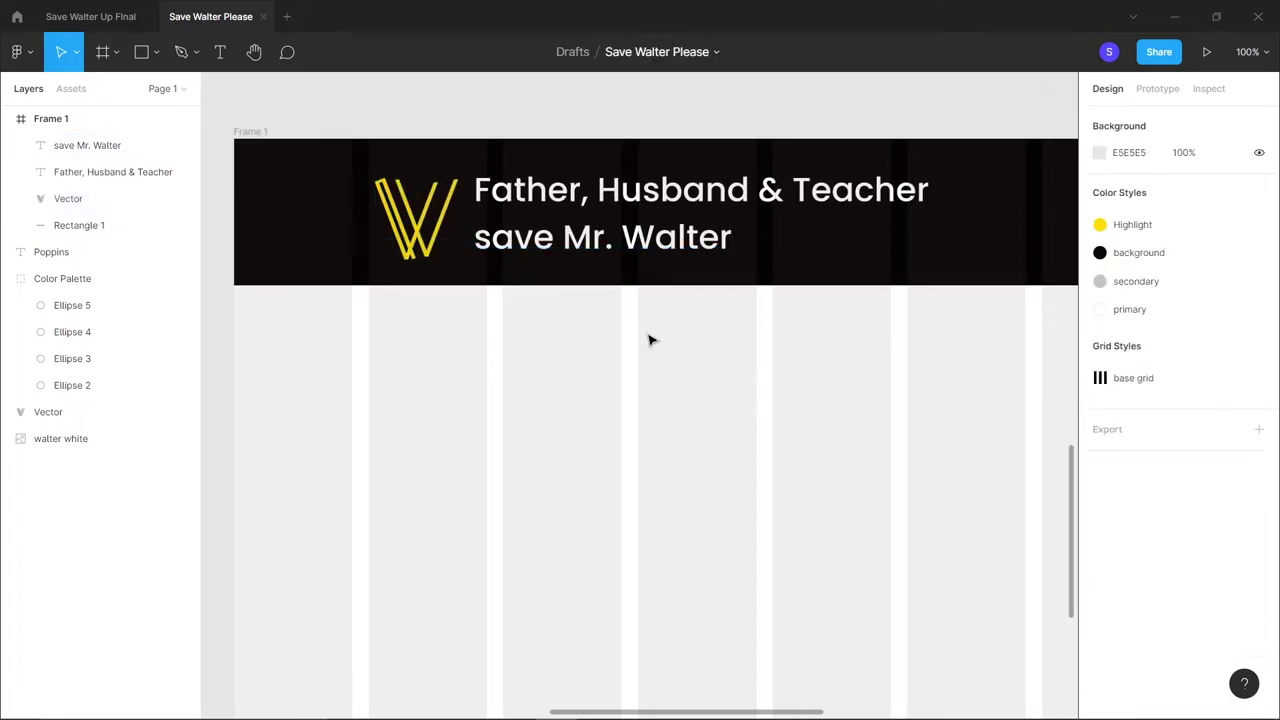
Add a text layer reading "Stats" on the empty canvas above the frame
scroll(649, 340, "left", 2)
scroll(649, 340, "right", 4)
scroll(649, 340, "down", 3)
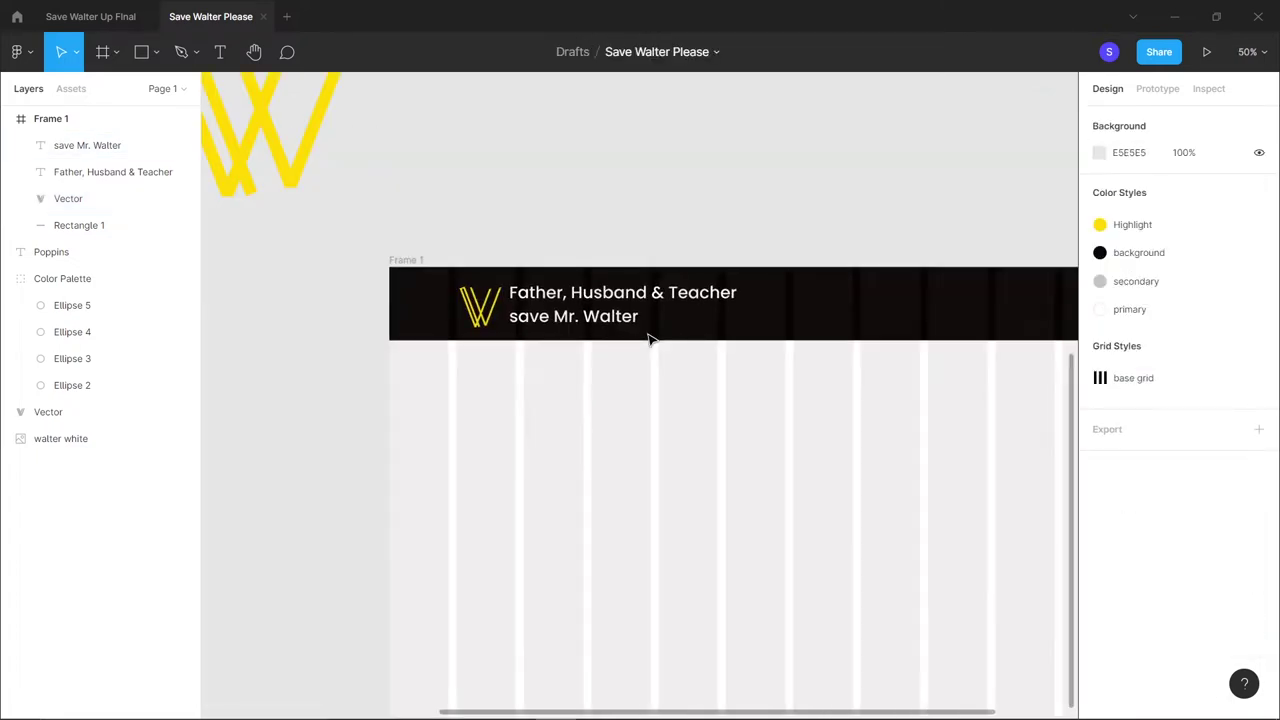
scroll(649, 337, "left", 2)
scroll(649, 340, "right", 4)
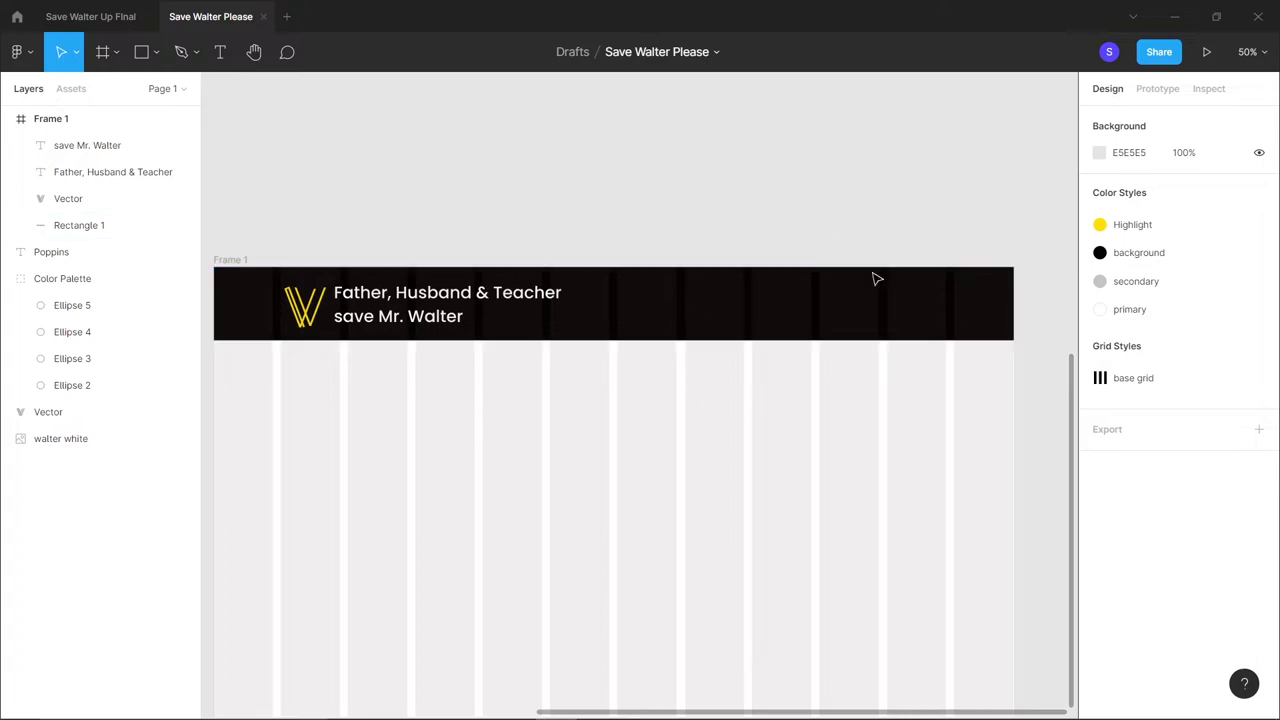
key("t")
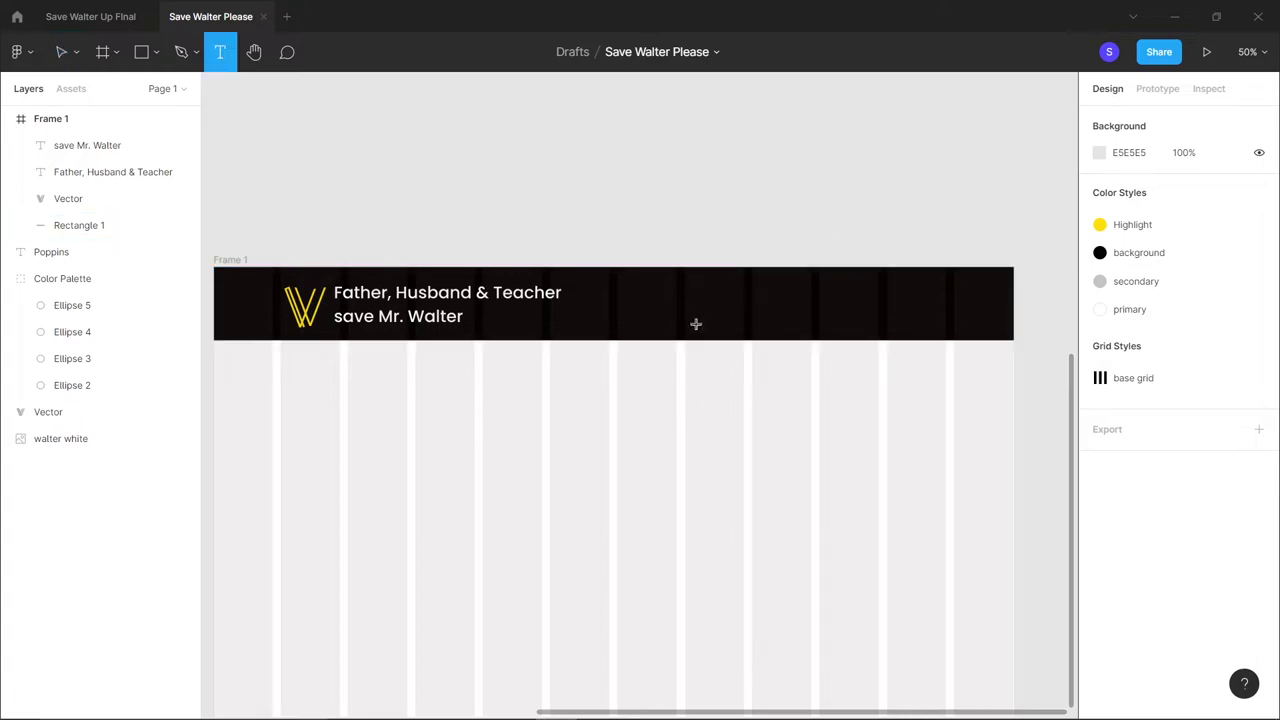
left_click(740, 165)
type("S")
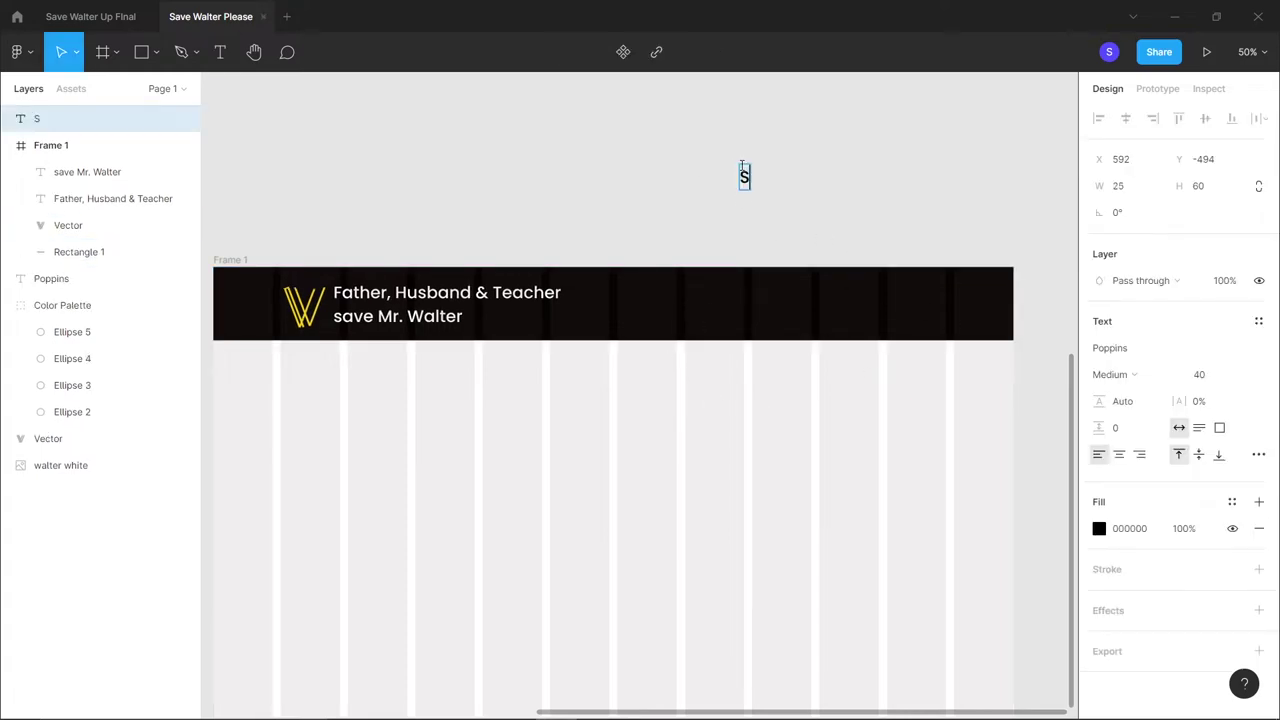
type("tats")
key("Escape")
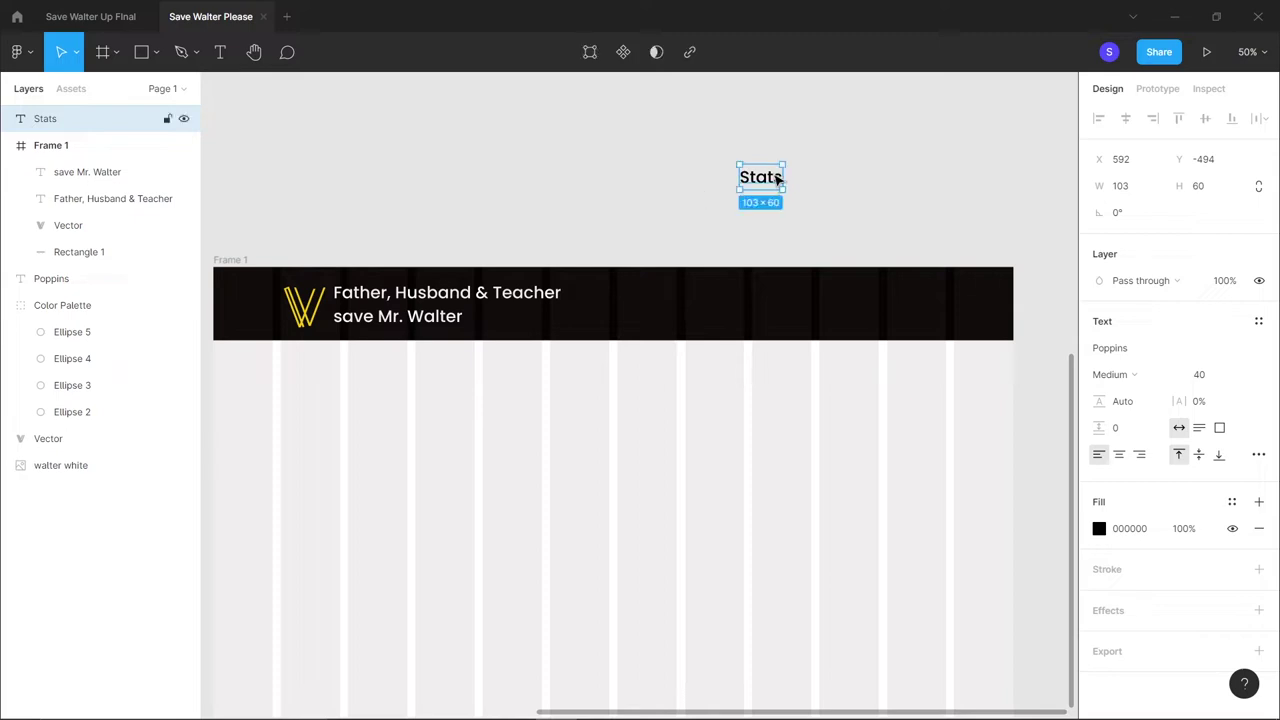
Move the Stats text into the navbar at X 1273, Y 52 and apply the primary color style to it
left_click_drag(773, 192, 780, 309)
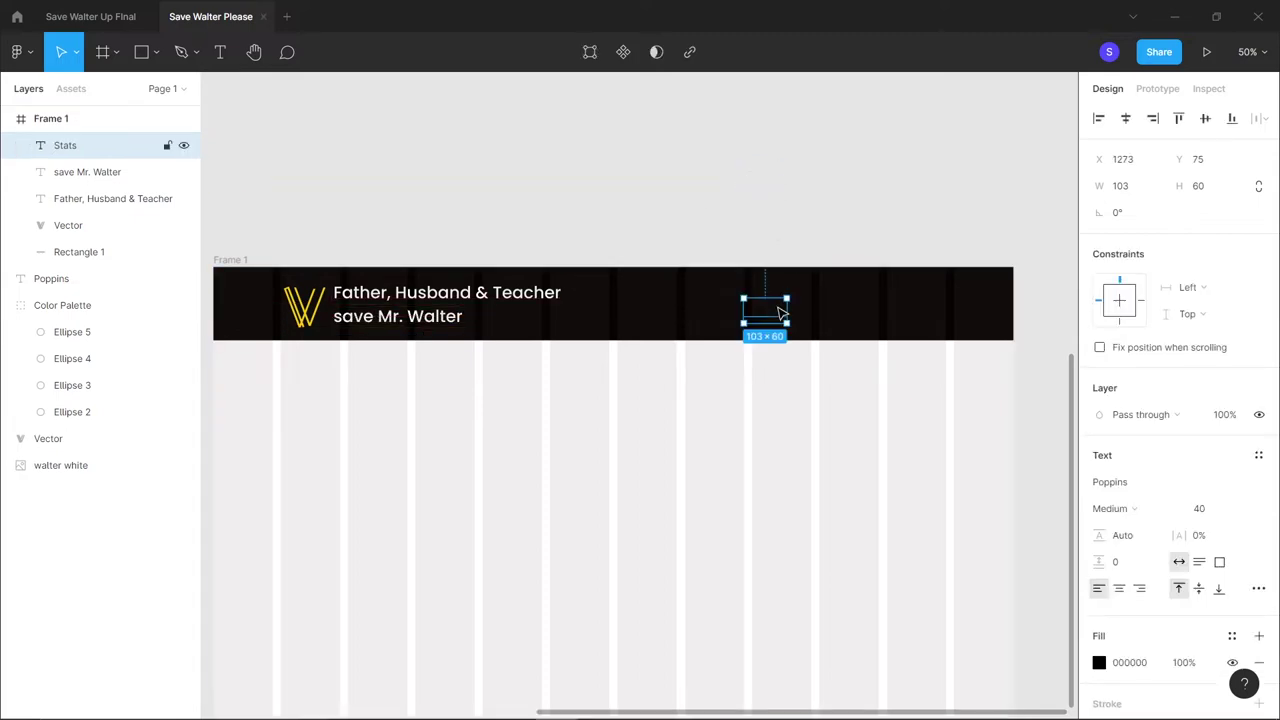
left_click(1232, 636)
left_click(1192, 485)
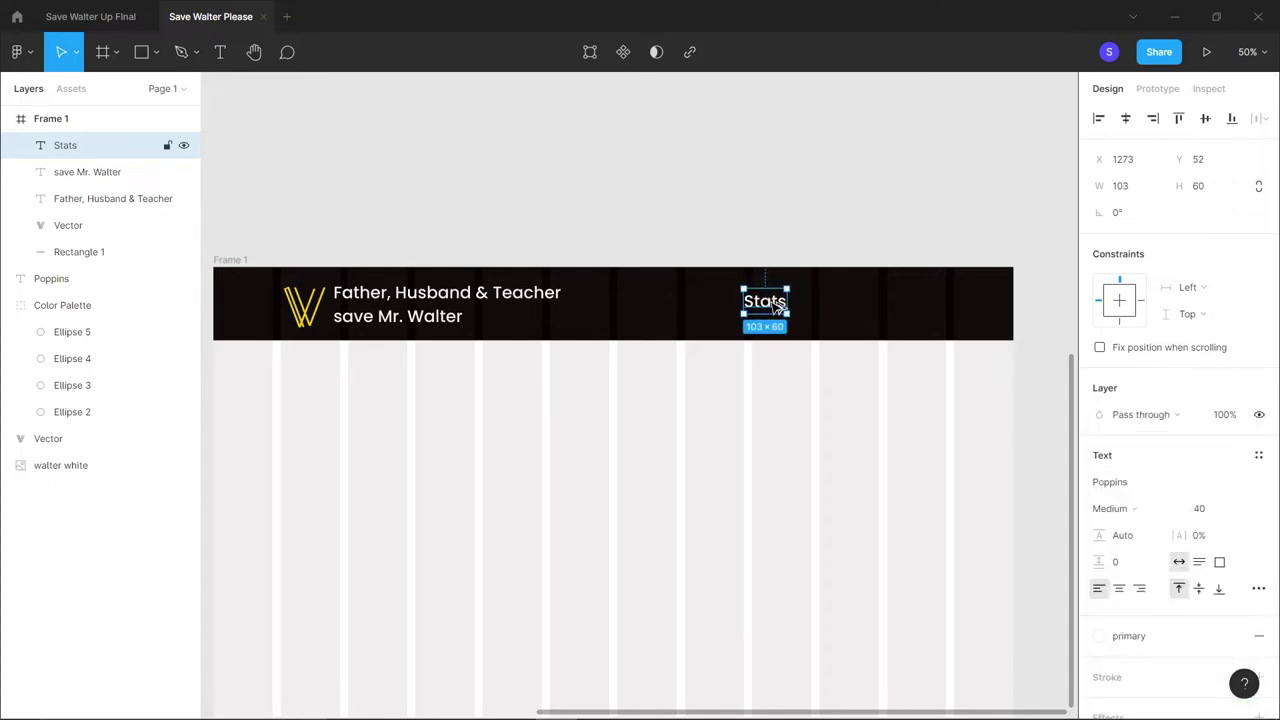
Duplicate the Stats link twice along the navbar to form an evenly spaced row of three
left_click_drag(766, 306, 905, 316)
key("Escape")
left_click(902, 313)
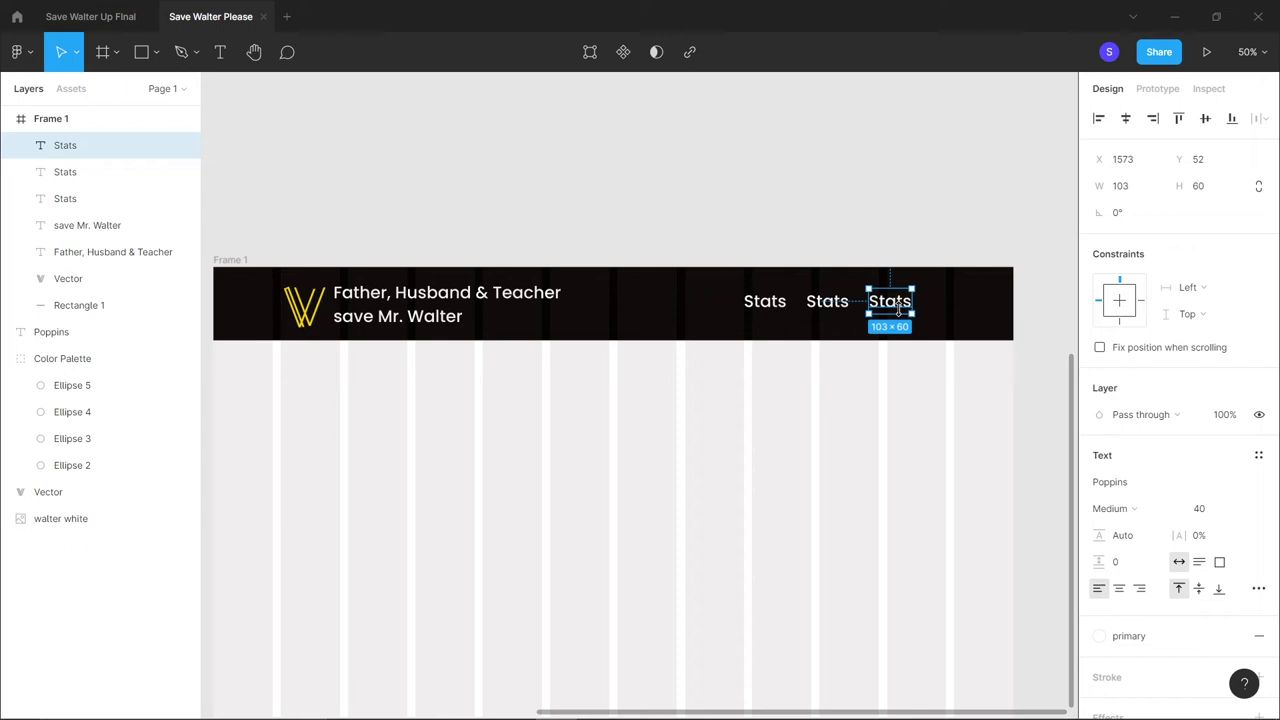
Group the three Stats links and move the group to X 1355, Y 47, dismissing the battery notice
left_click(835, 310, "shift")
left_click(768, 311, "shift")
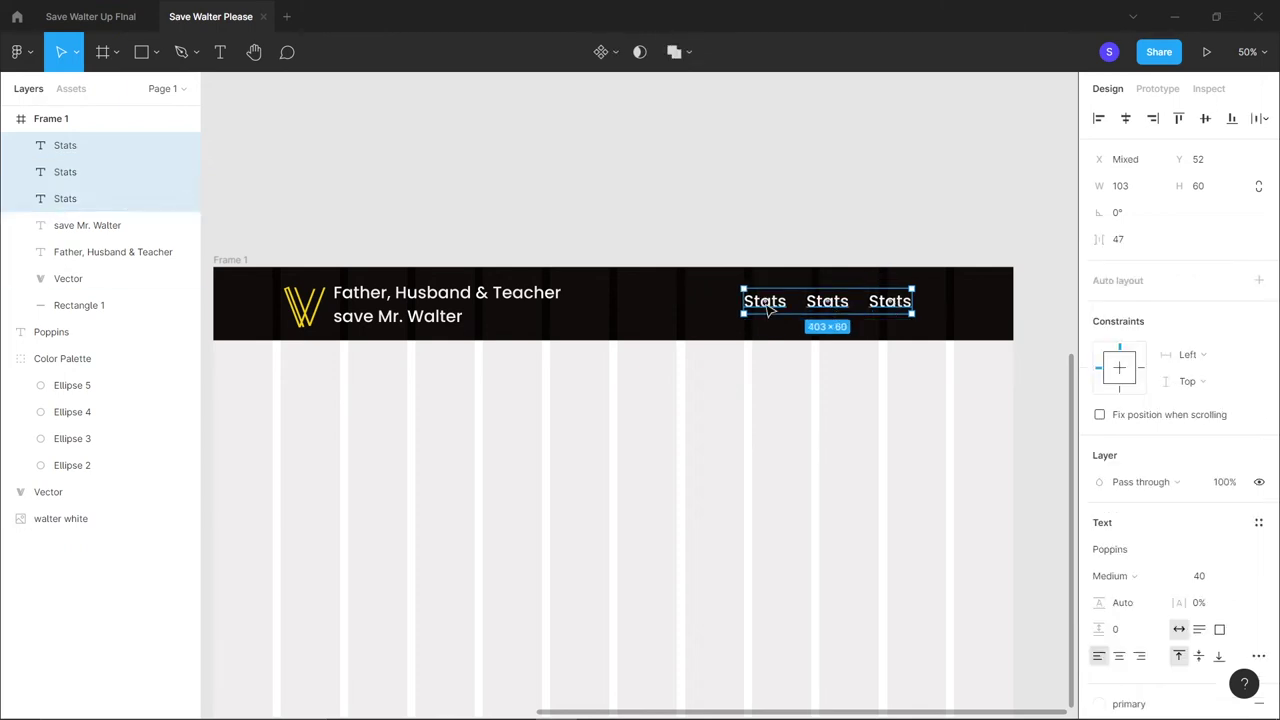
key("ctrl+g")
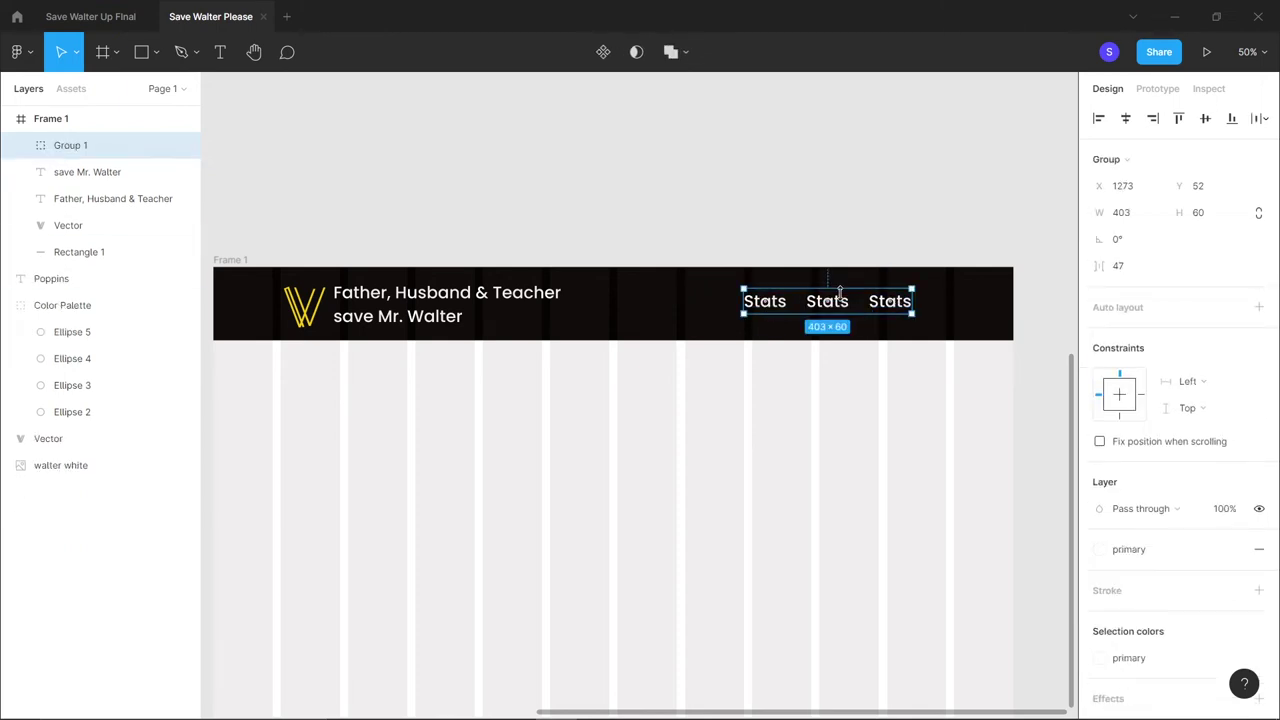
left_click_drag(836, 305, 867, 301)
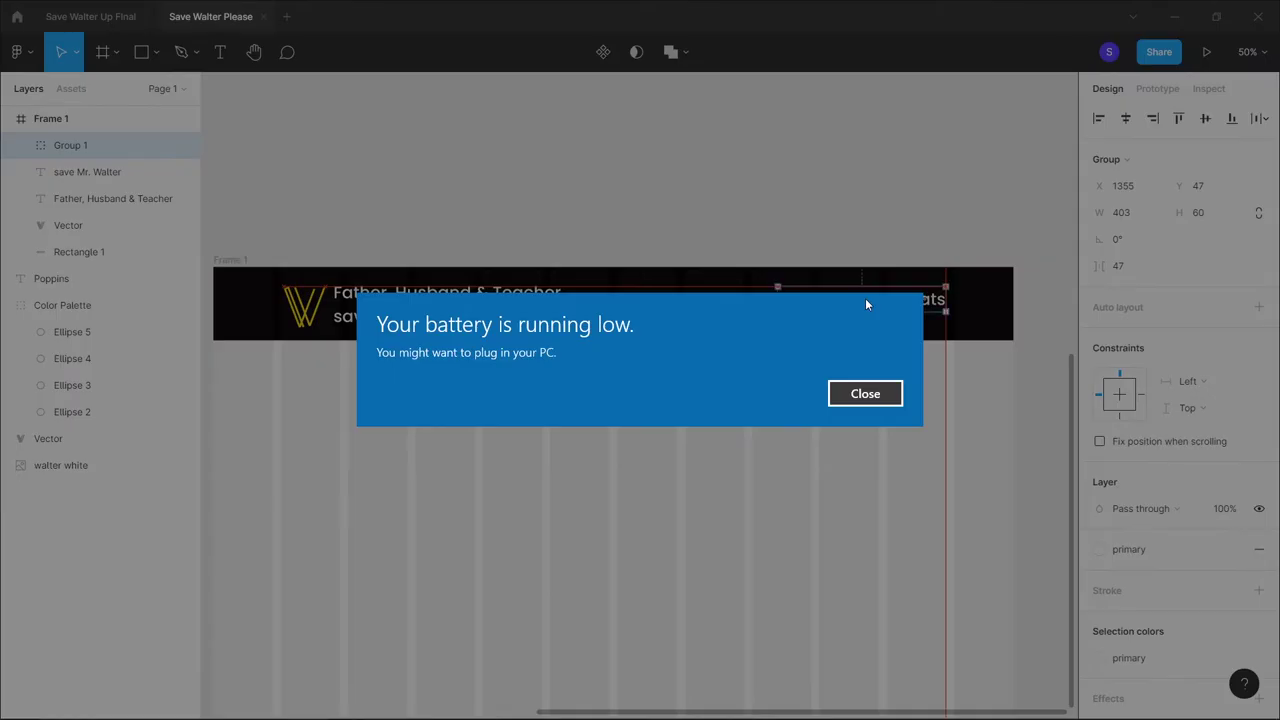
left_click(882, 393)
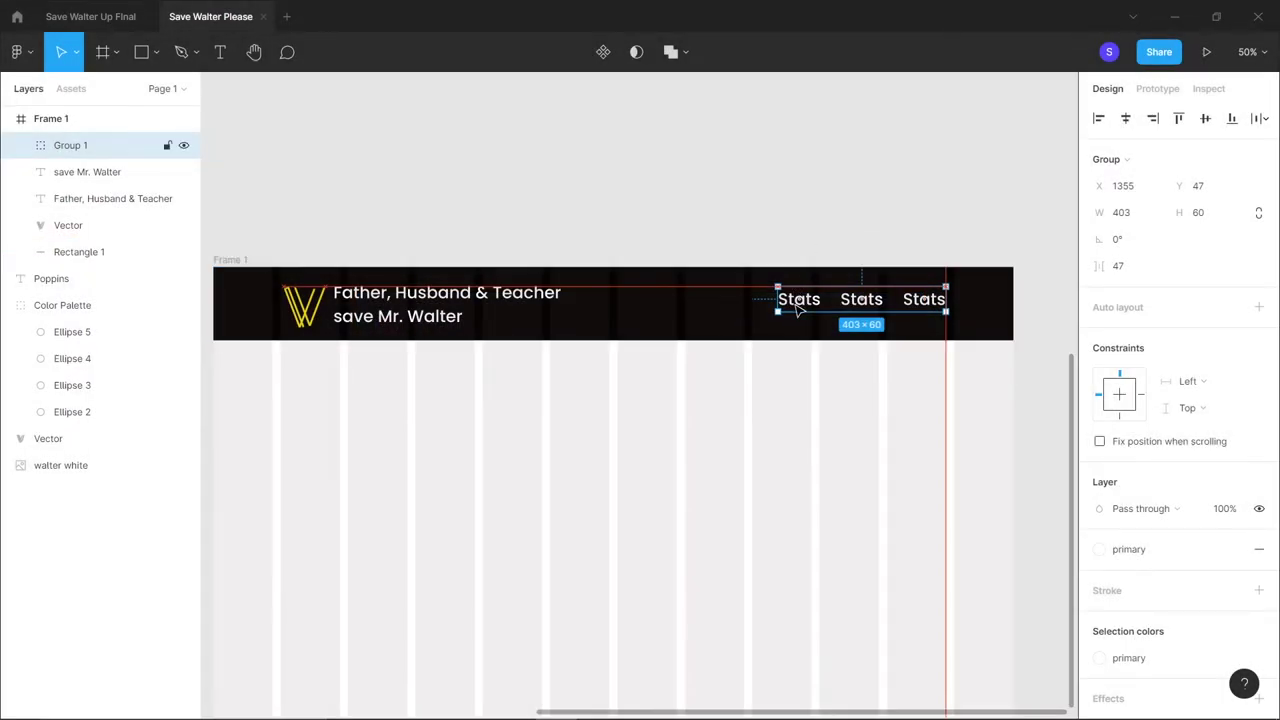
Change the first navigation link's text to "Donate" and move it away from the second link
double_click(798, 300)
key("BackSpace")
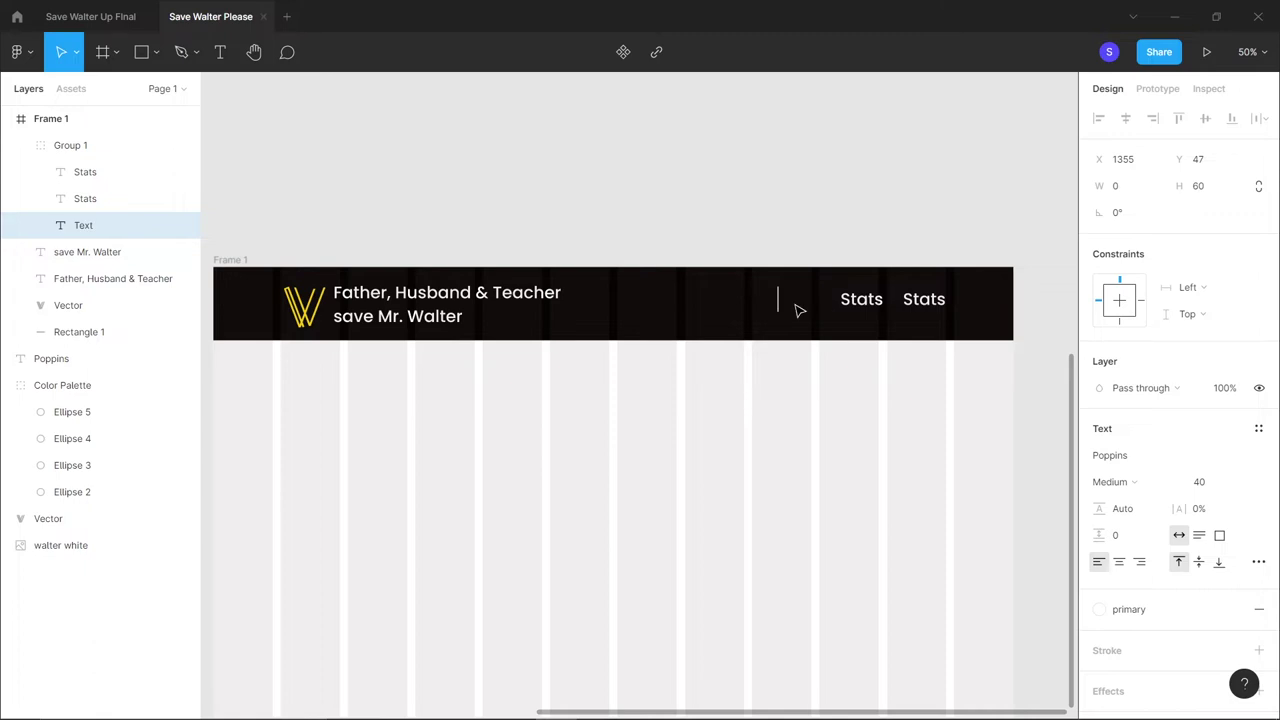
type("Donate")
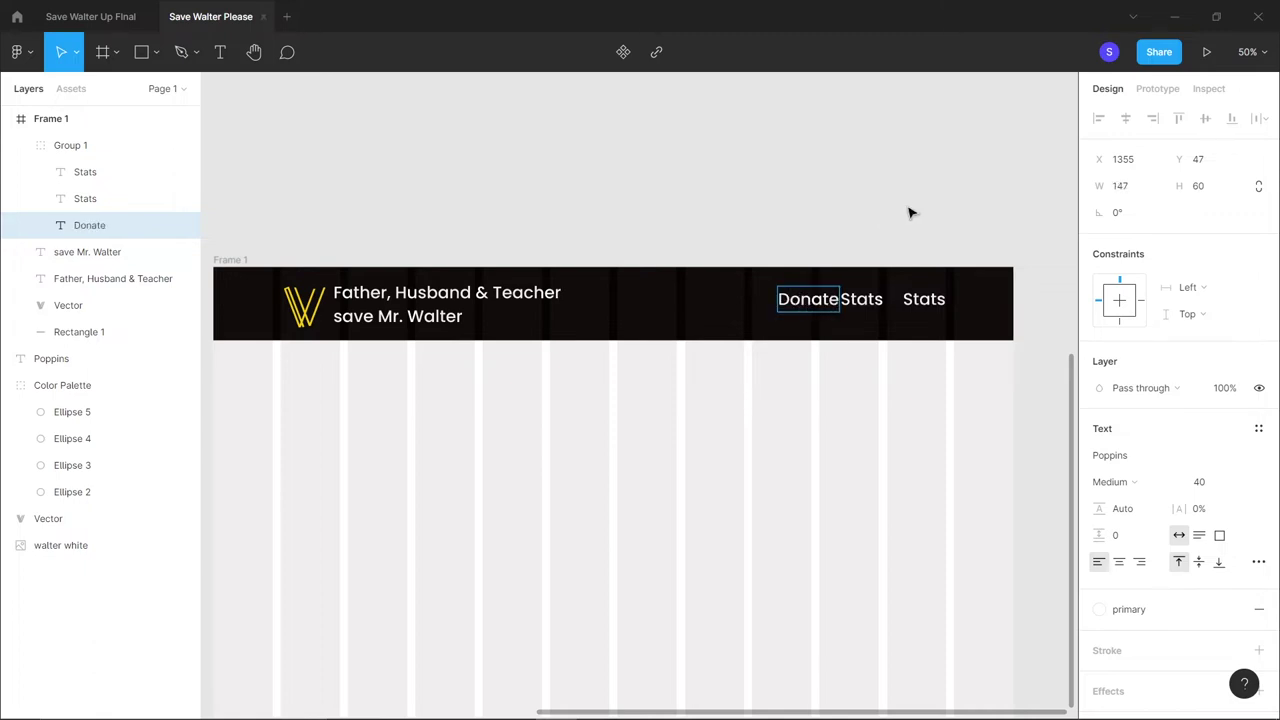
key("Escape")
left_click_drag(834, 309, 808, 310)
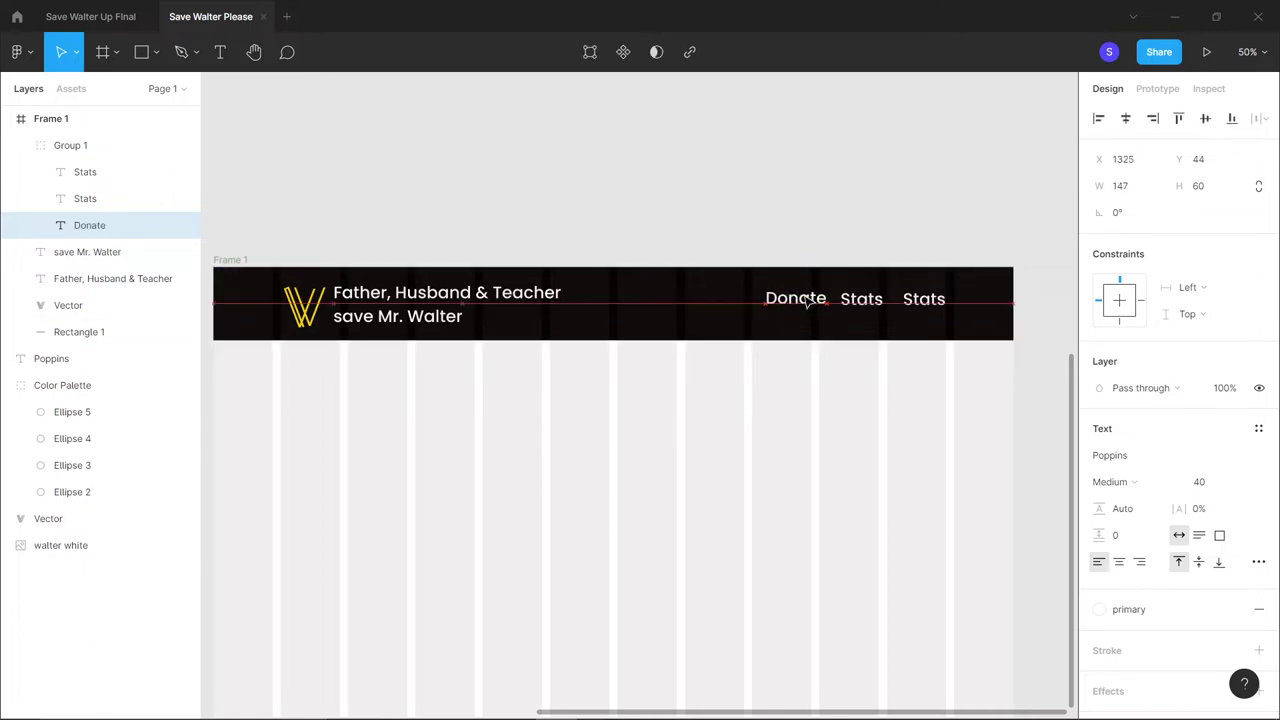
Change the middle navigation link's text to "Family" and place it midway between Donate and Stats at X 1481
double_click(860, 303)
key("BackSpace")
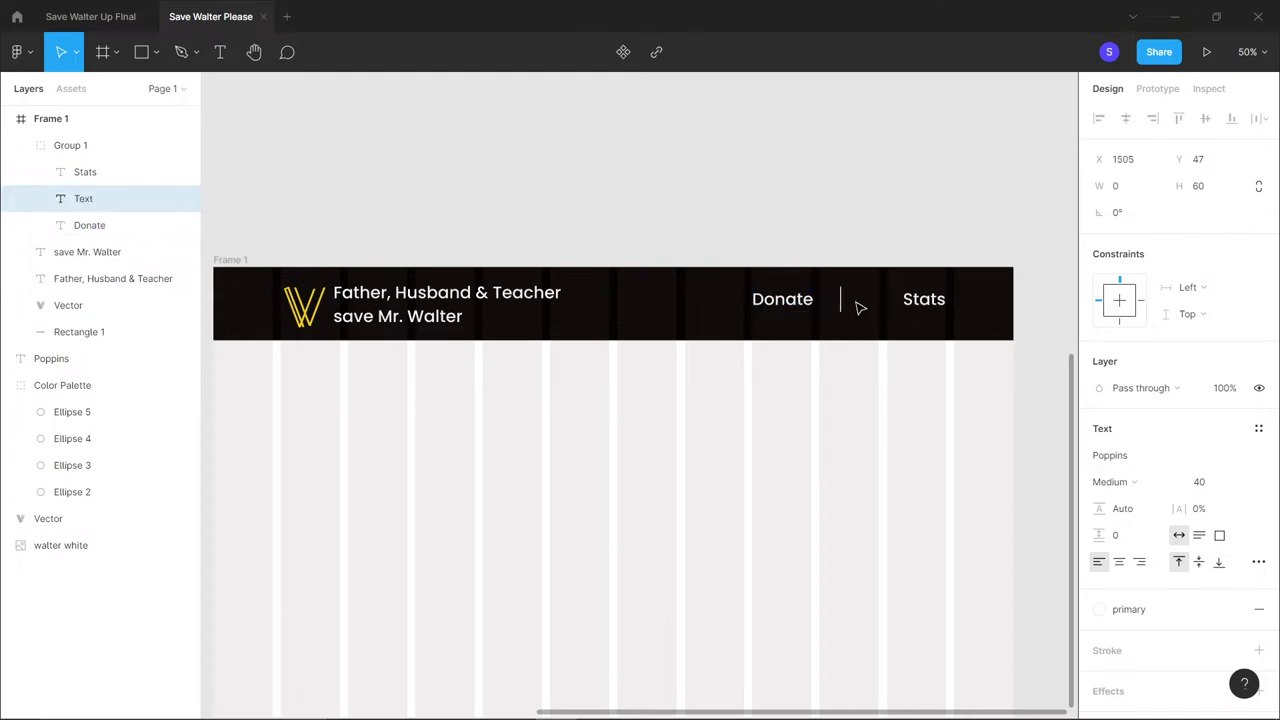
type("Family")
key("Escape")
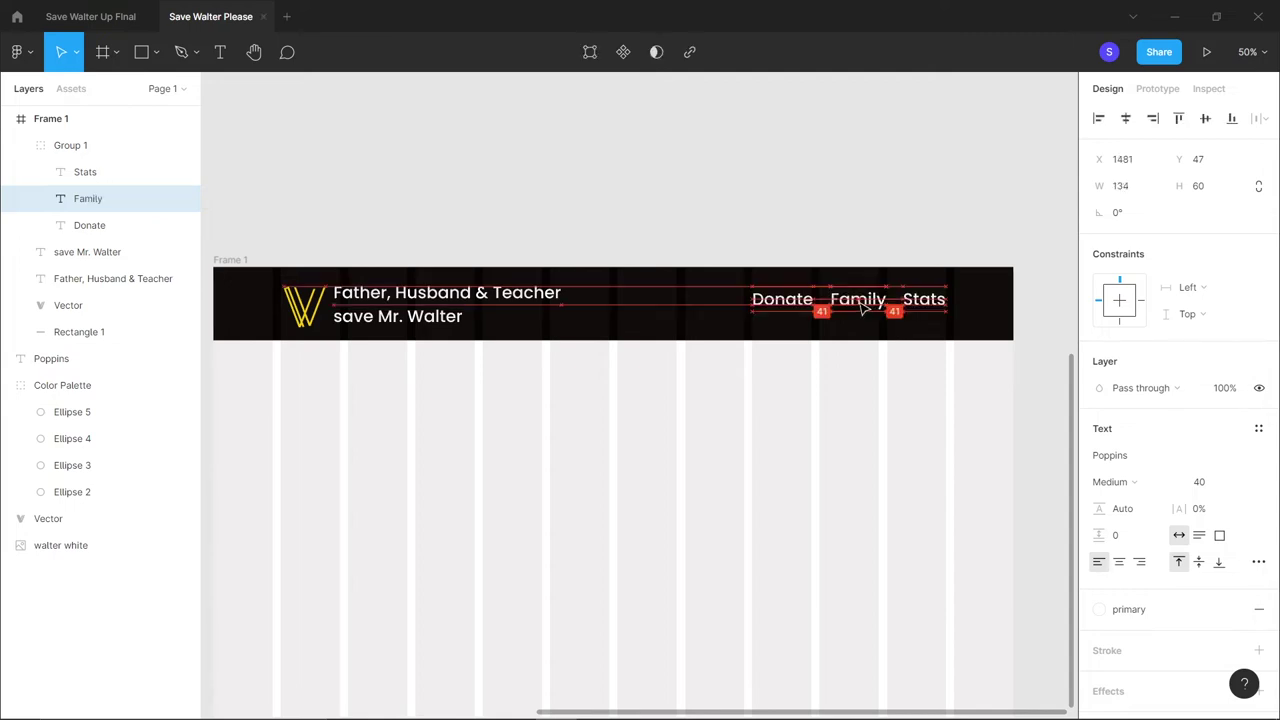
key("Escape")
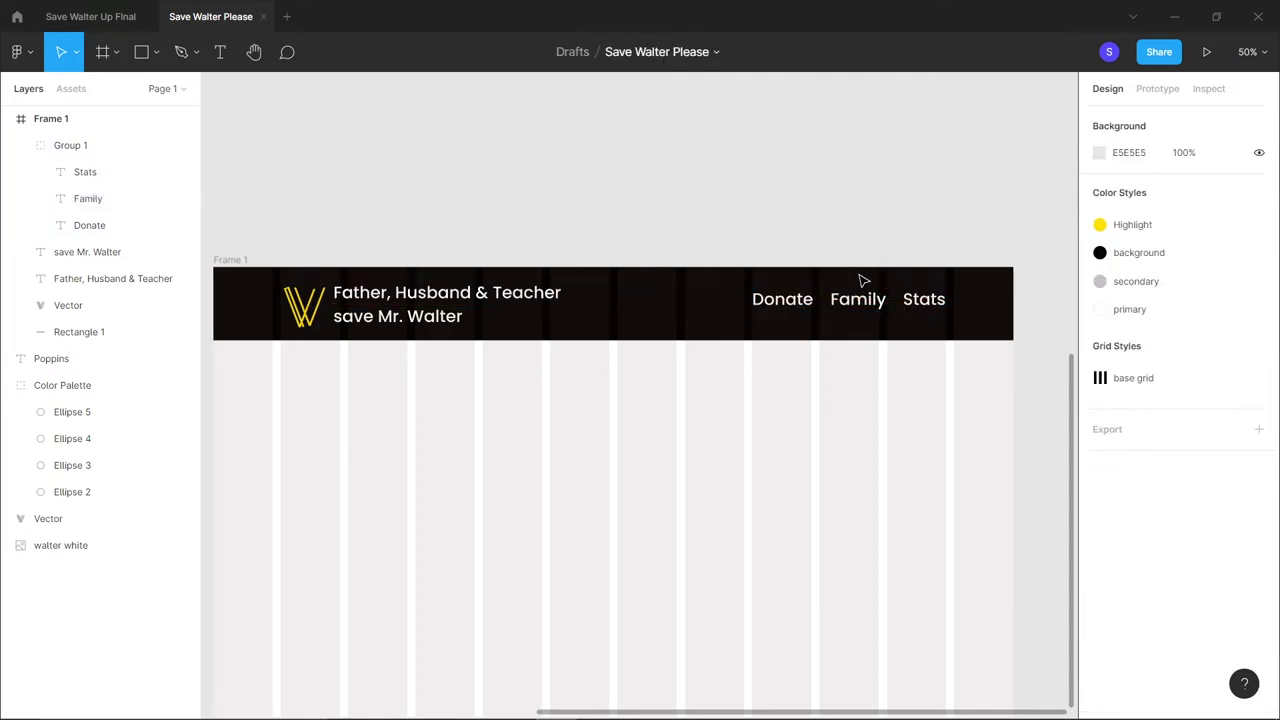
Move the Donate link closer to Family, to X 1319, Y 47
left_click(800, 302)
left_click(806, 308)
left_click_drag(806, 308, 817, 311)
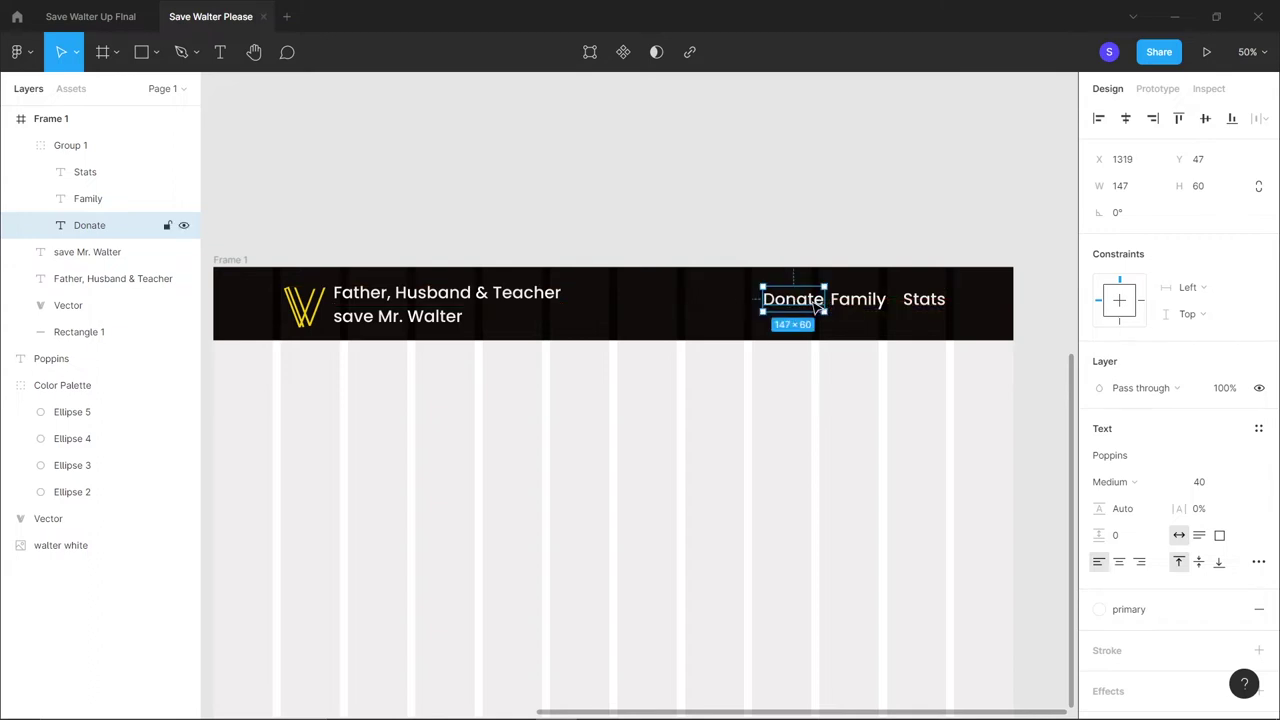
Distribute the horizontal spacing evenly between the Donate, Family and Stats links in their group
left_click(866, 304, "shift")
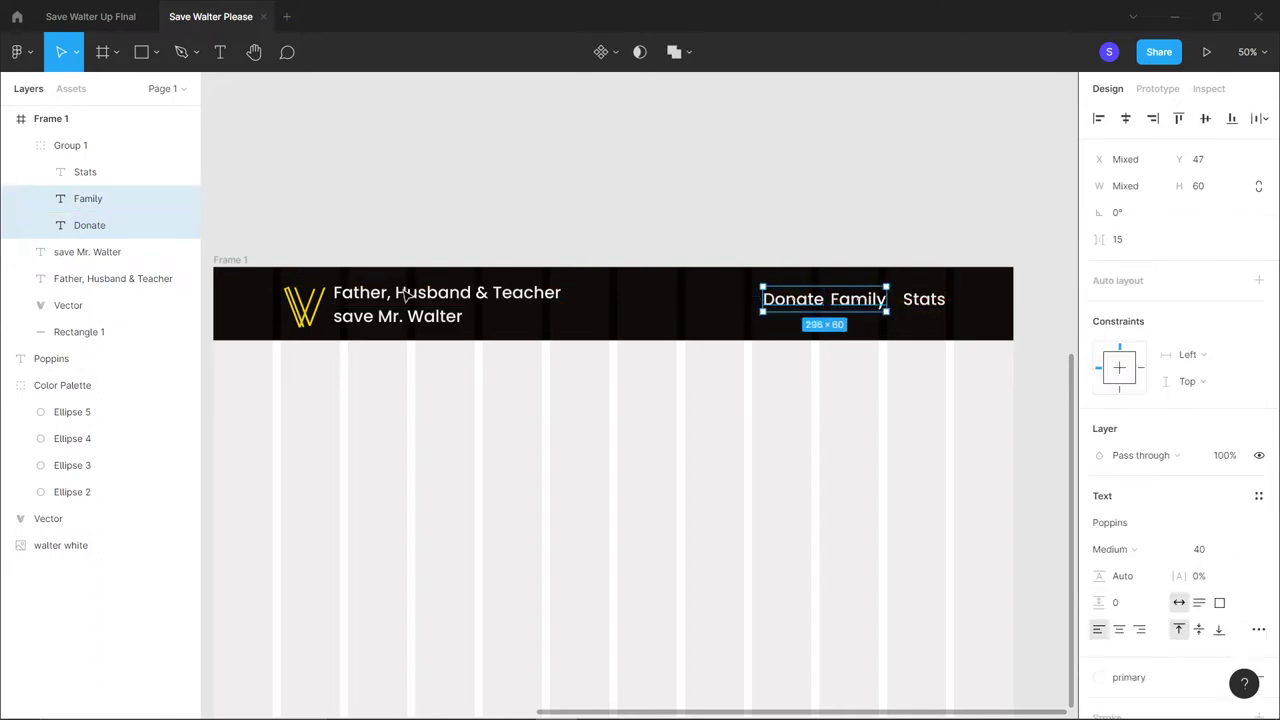
left_click(153, 146)
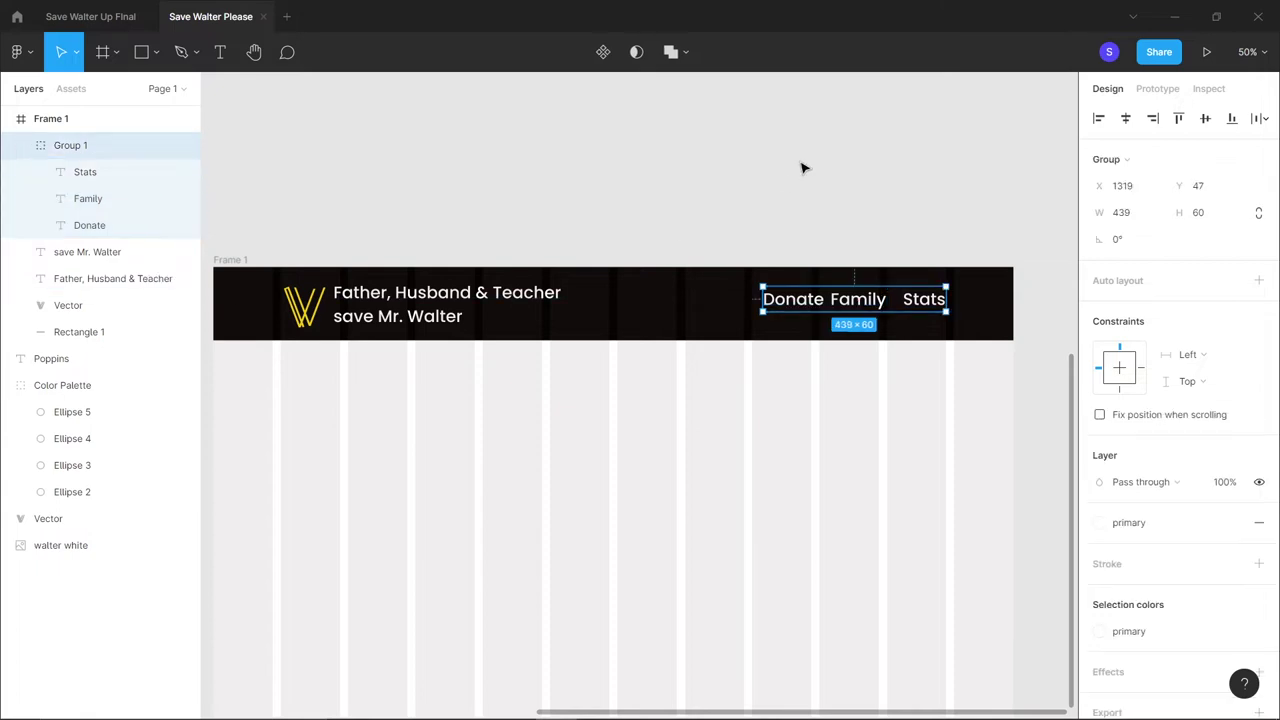
left_click(1265, 122)
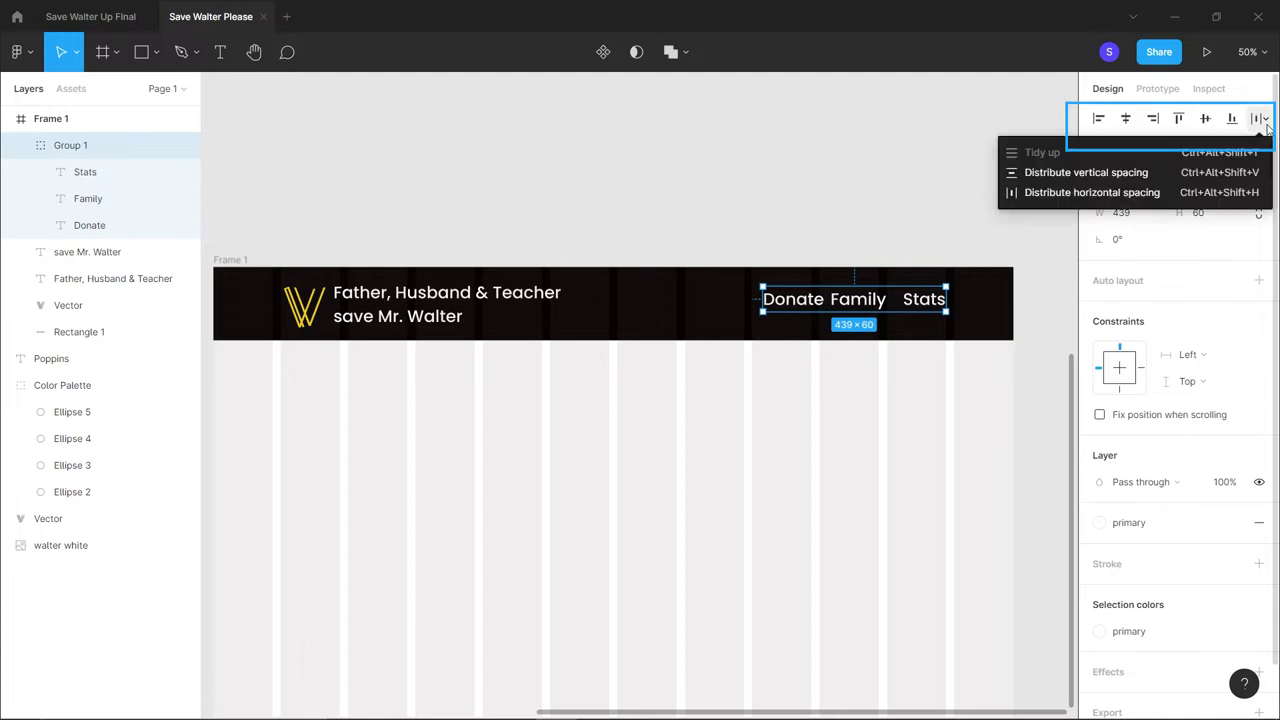
left_click(1157, 194)
left_click_drag(897, 311, 896, 309)
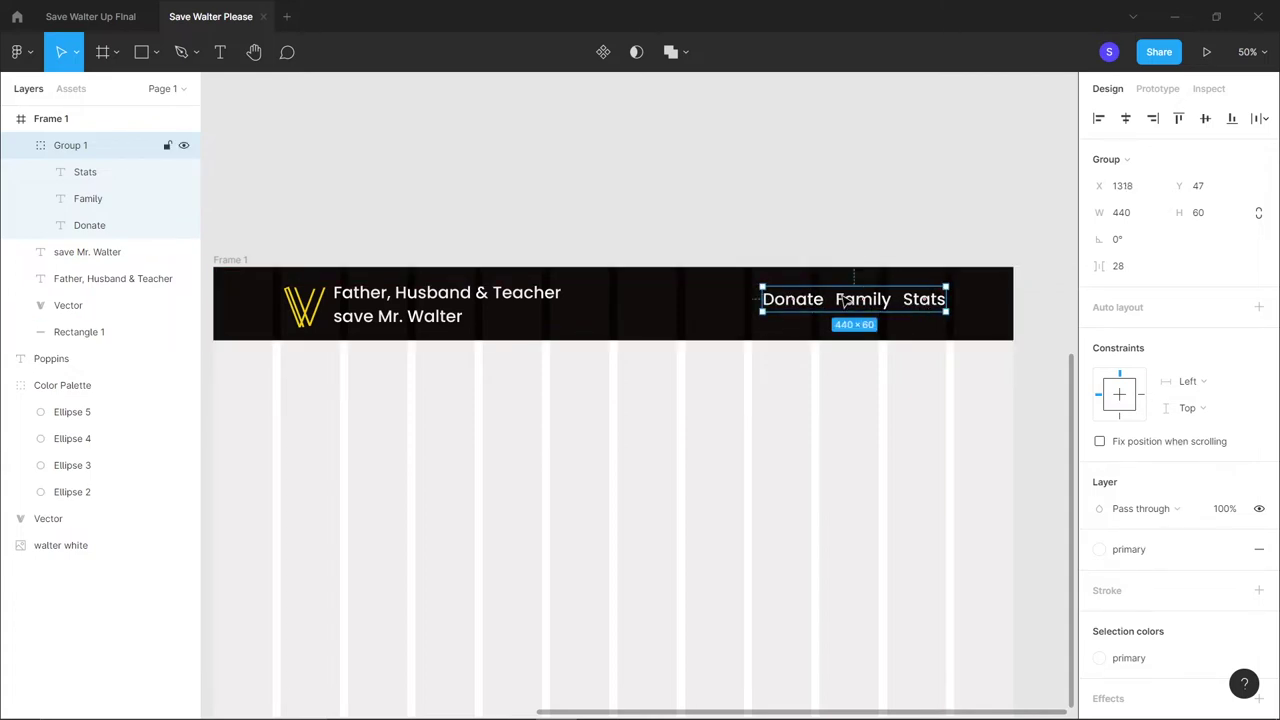
Align the Donate, Family and Stats link group with the vertical center of the navbar's background rectangle
left_click(691, 317, "shift")
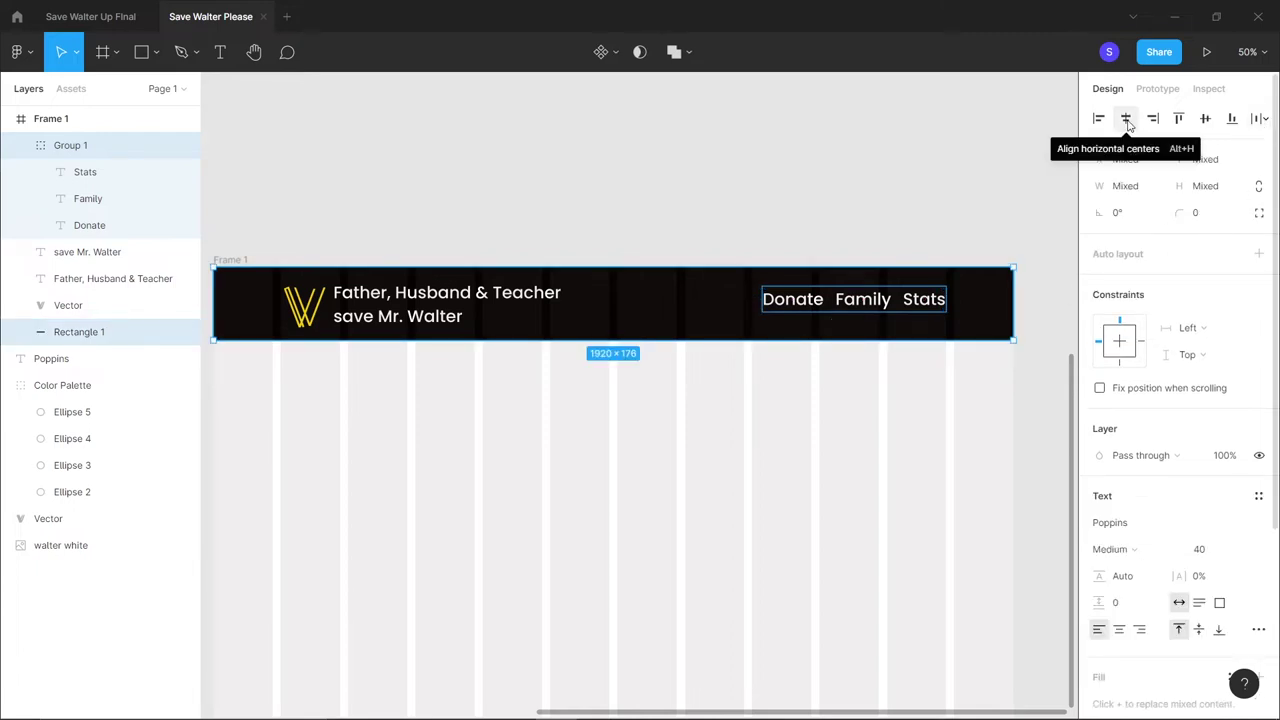
left_click(1205, 120)
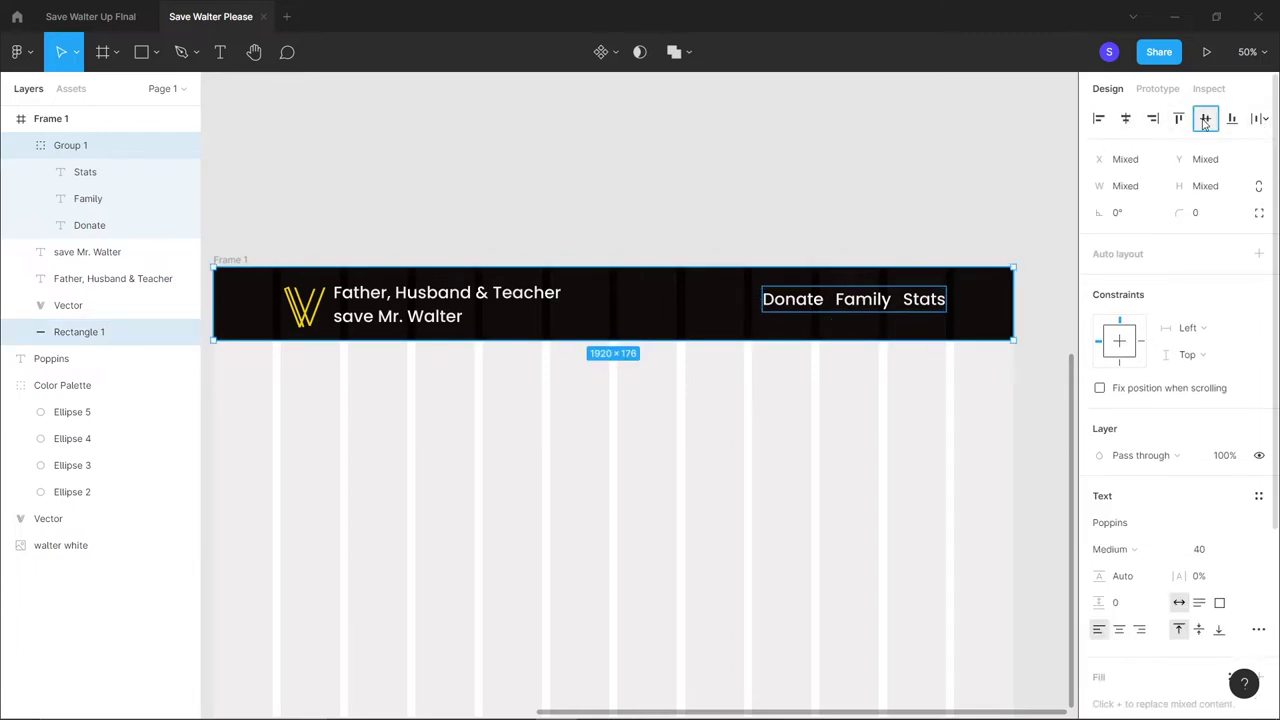
left_click(876, 312)
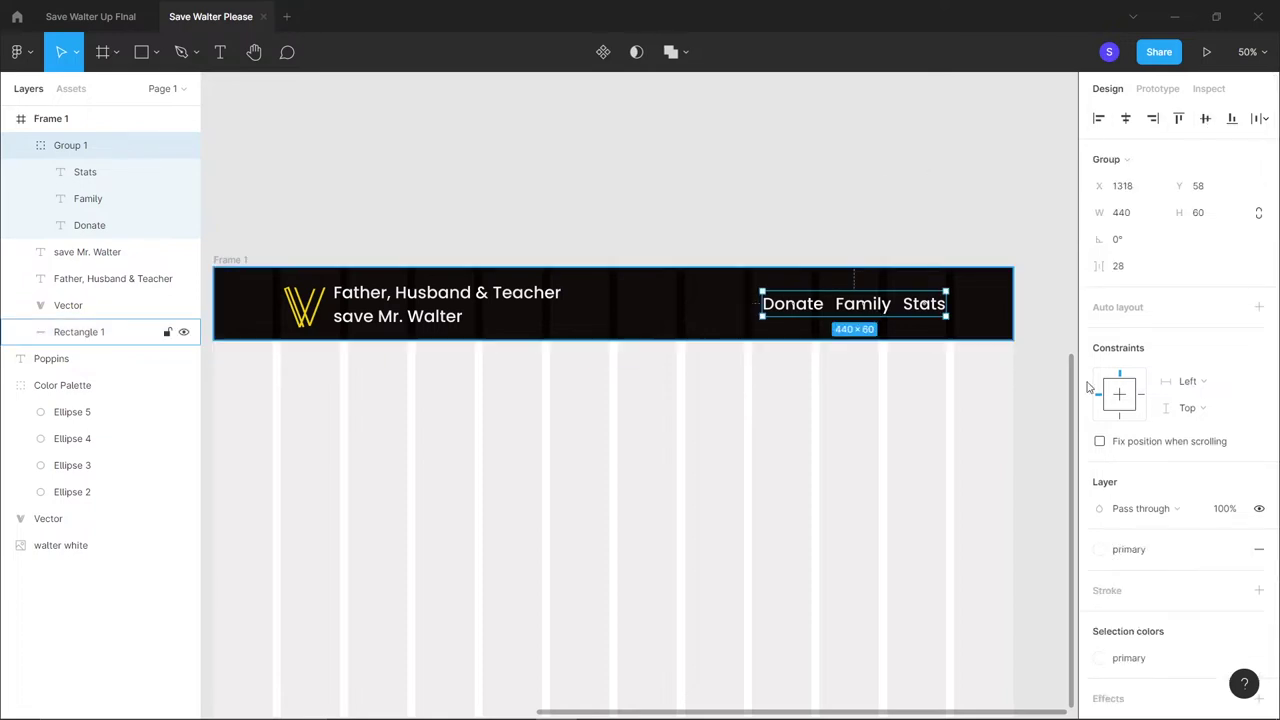
scroll(1143, 557, "down", 2)
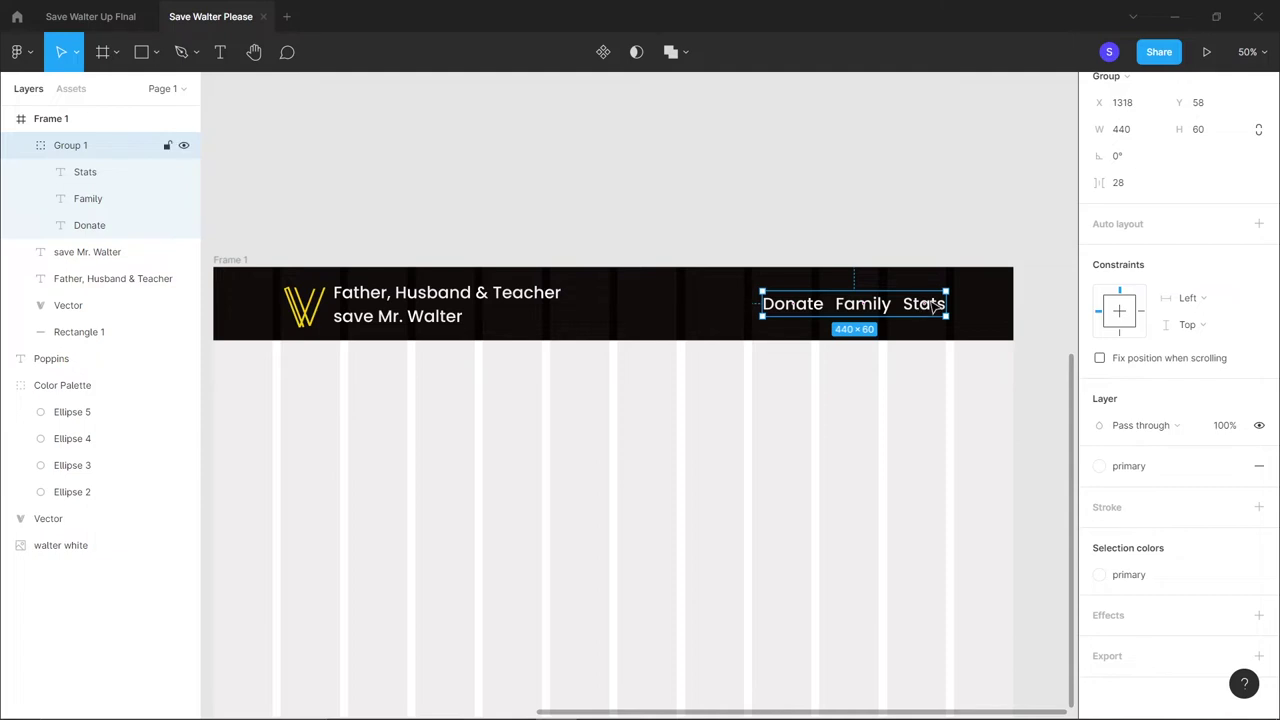
left_click(933, 307)
left_click(882, 246)
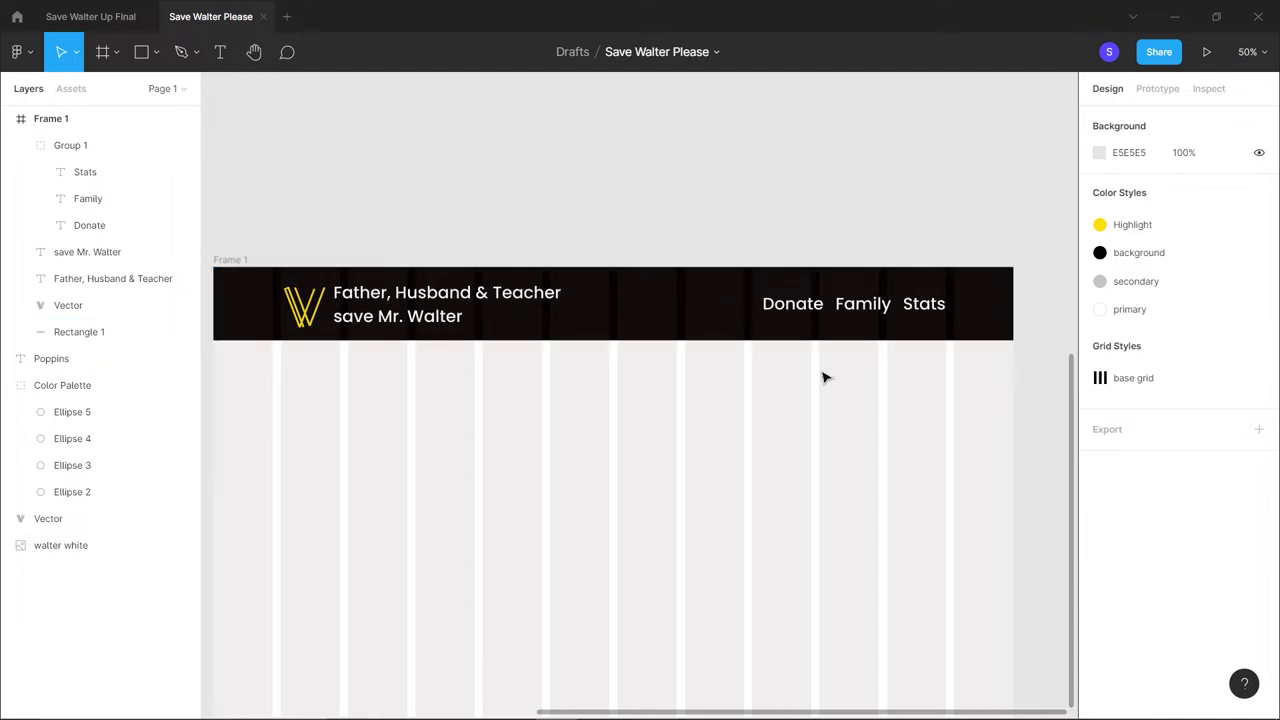
Group the link group, both tagline texts, the logo and the background rectangle, and name the group "Navbar"
left_click(45, 145)
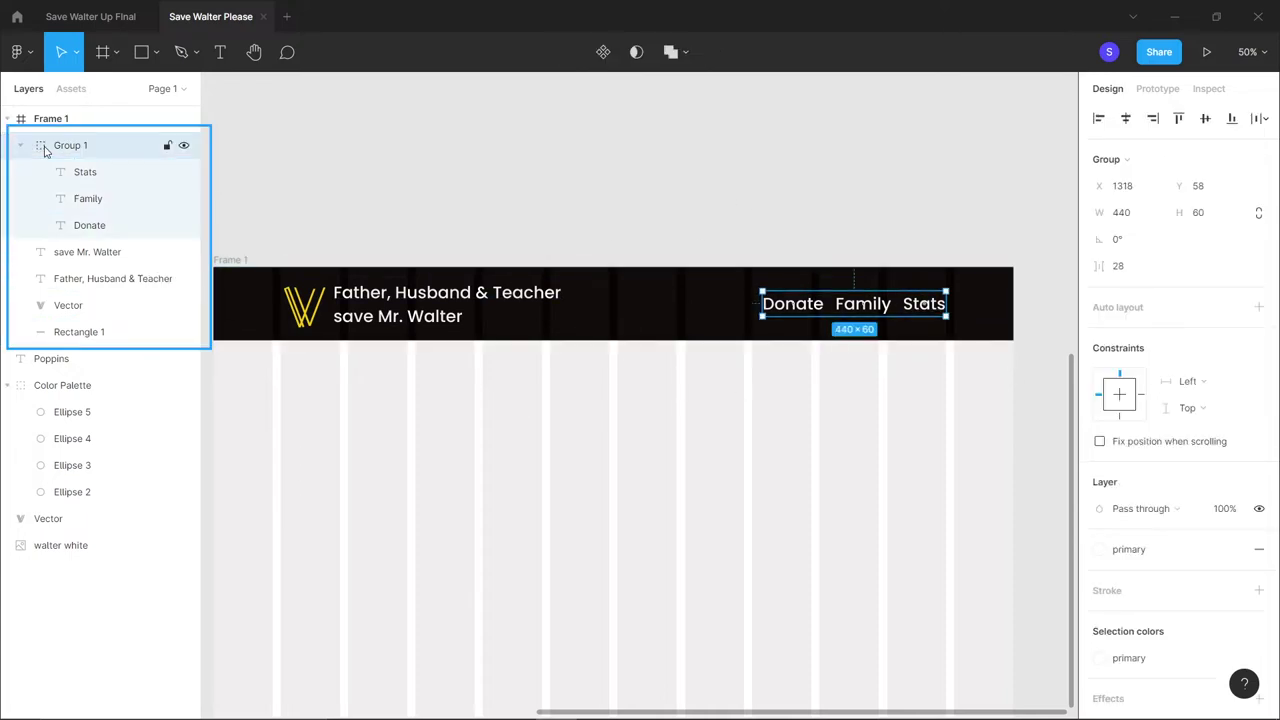
left_click(119, 285, "shift")
left_click(113, 310, "shift")
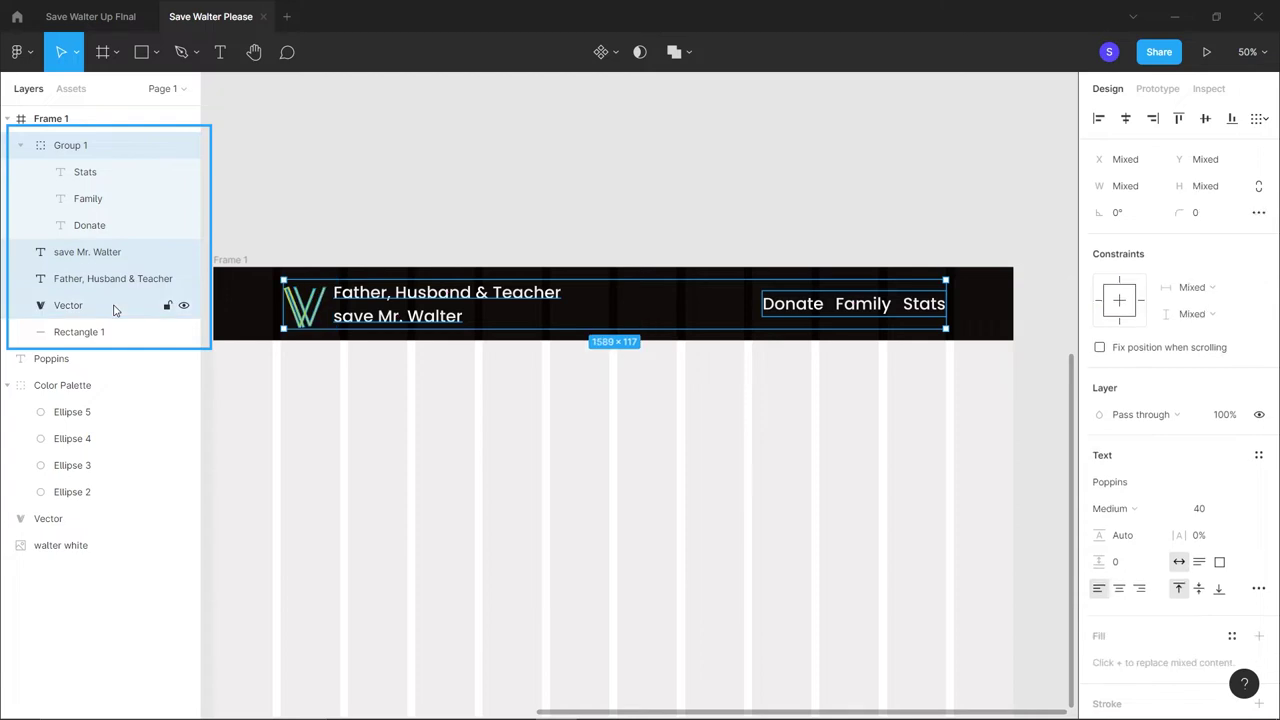
left_click(117, 331, "shift")
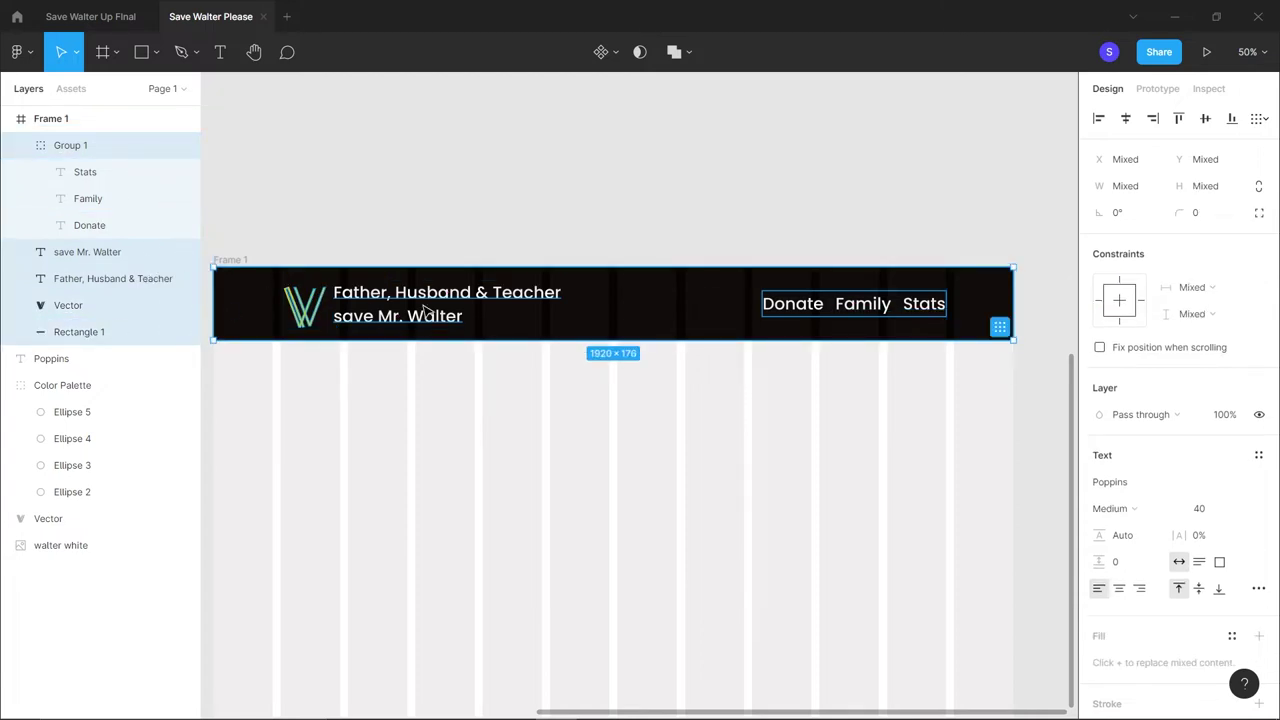
key("ctrl+g")
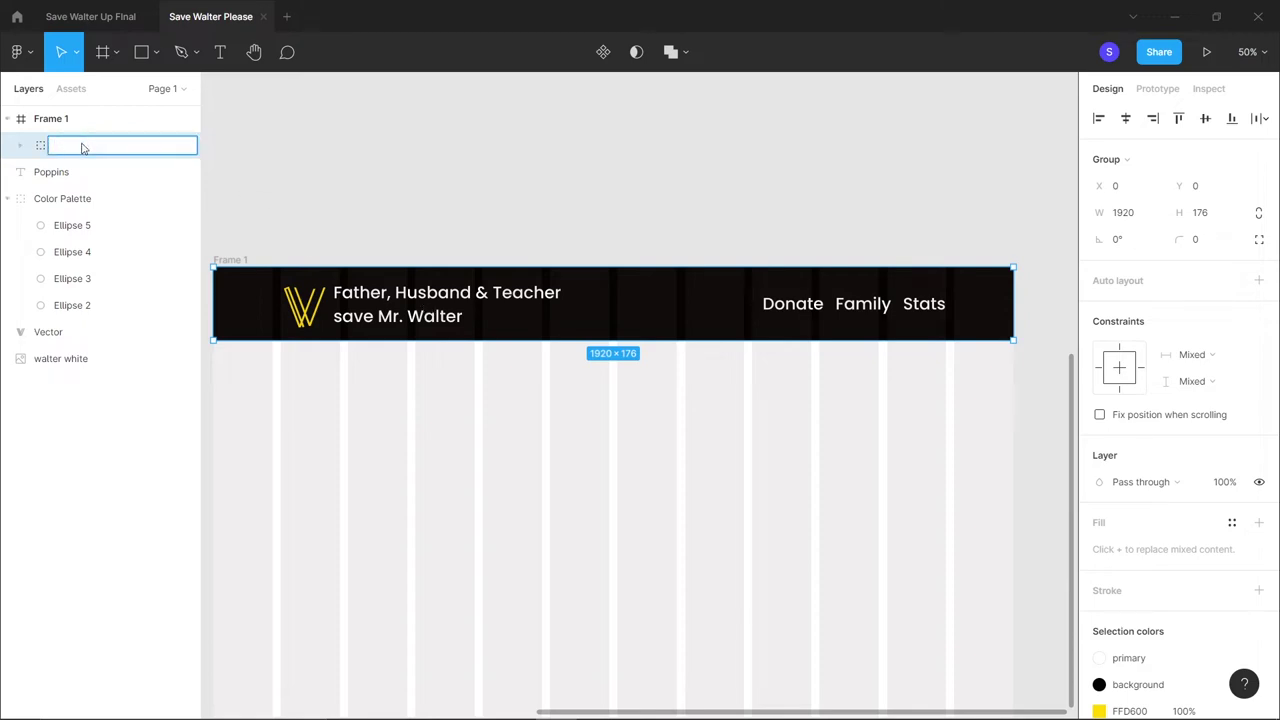
key("Return")
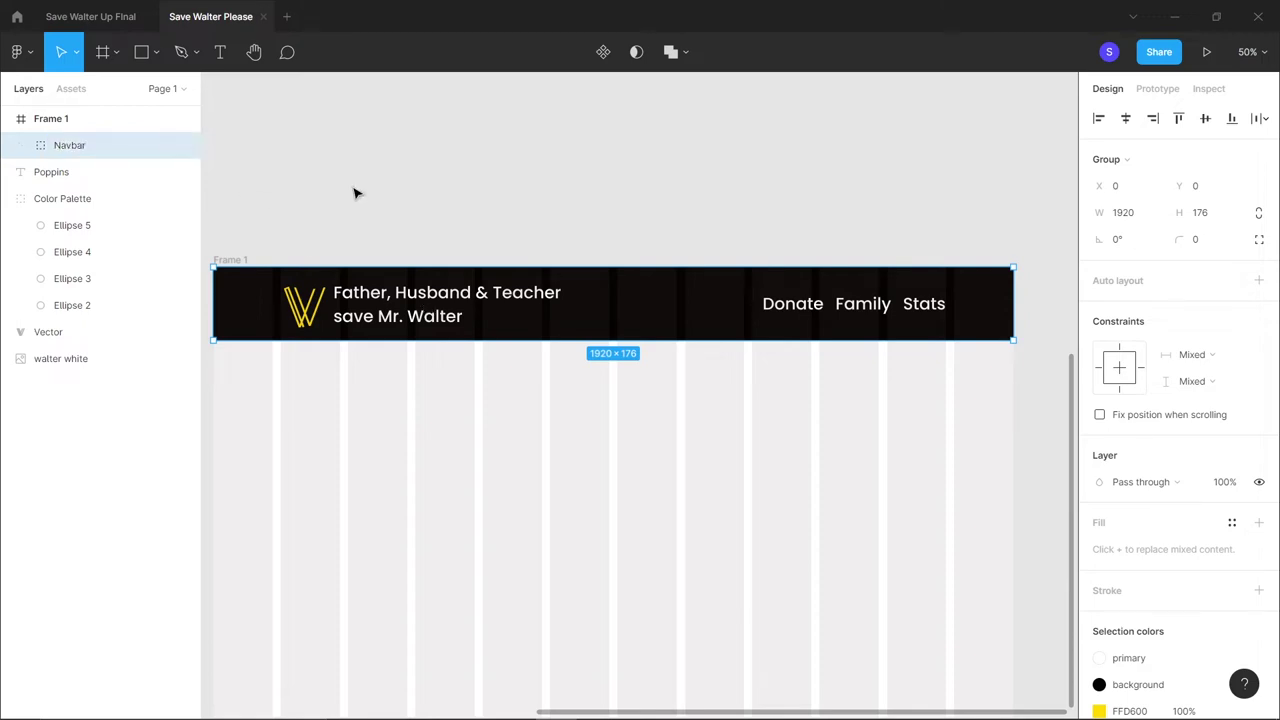
Convert the Navbar group into a component placed above Frame 1, with an instance of it at X 0, Y 0 inside the frame
right_click(530, 308)
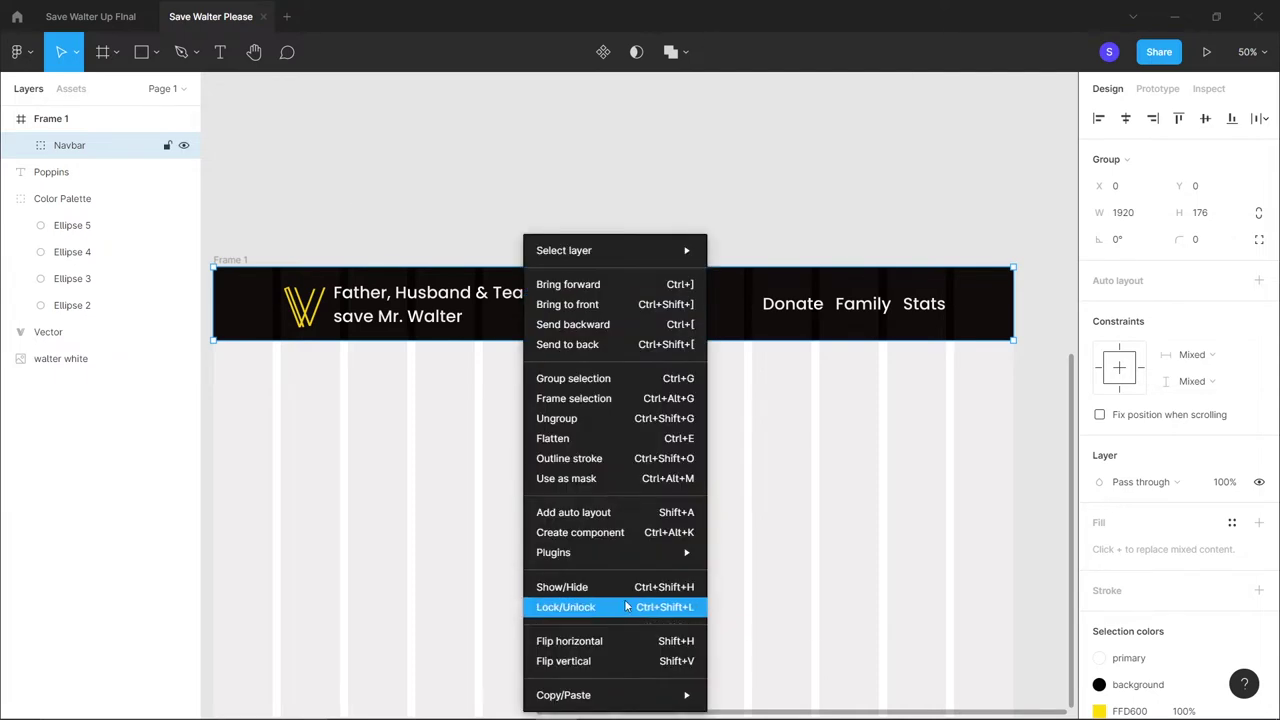
left_click(674, 541)
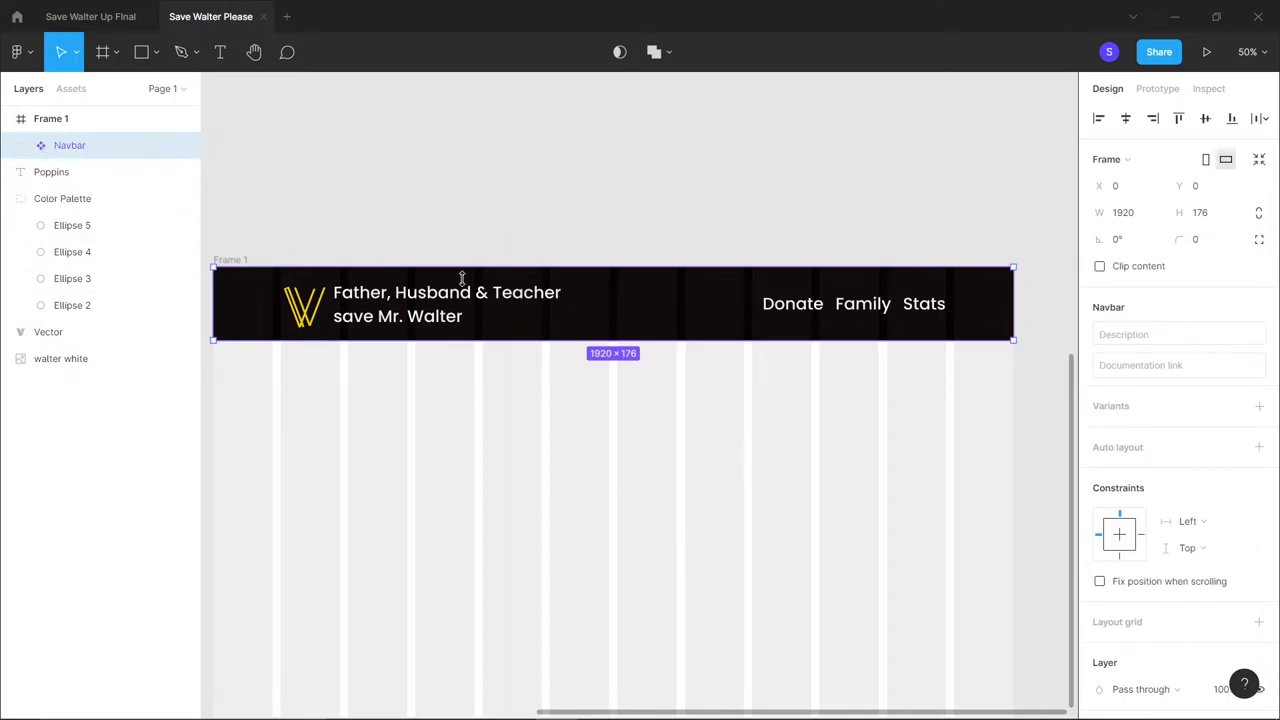
left_click_drag(604, 326, 610, 192)
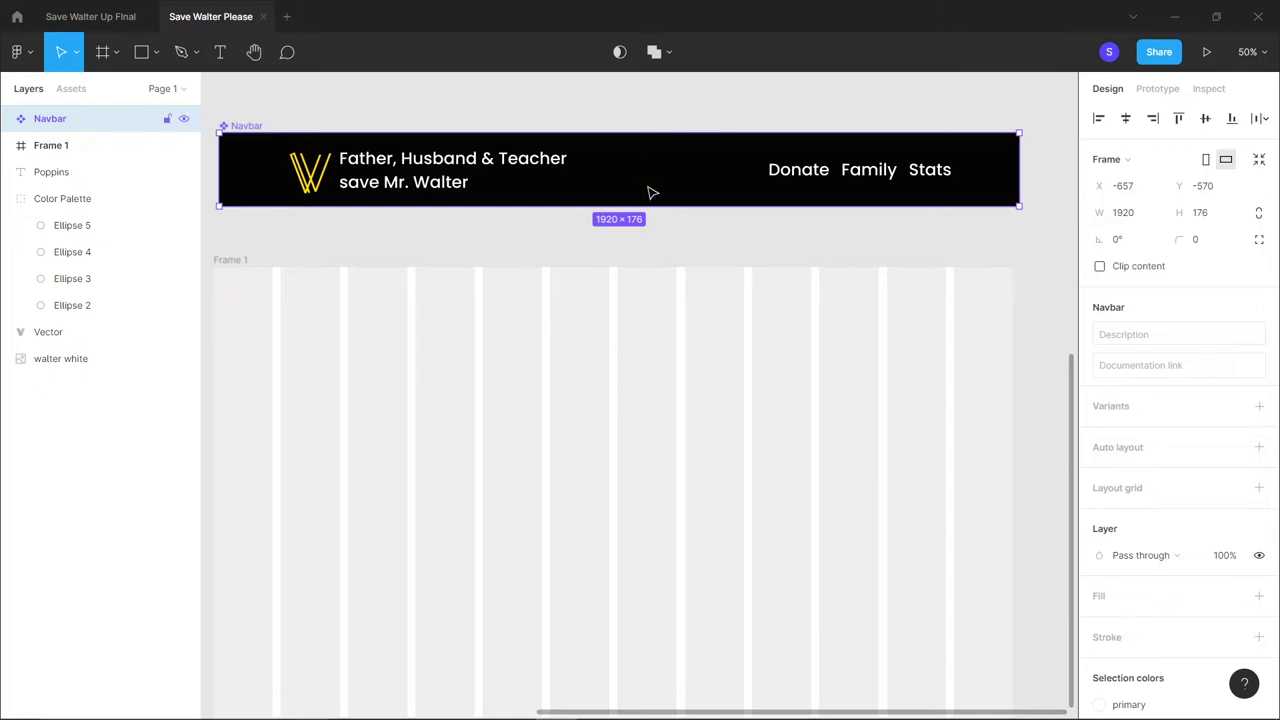
left_click_drag(645, 192, 650, 318)
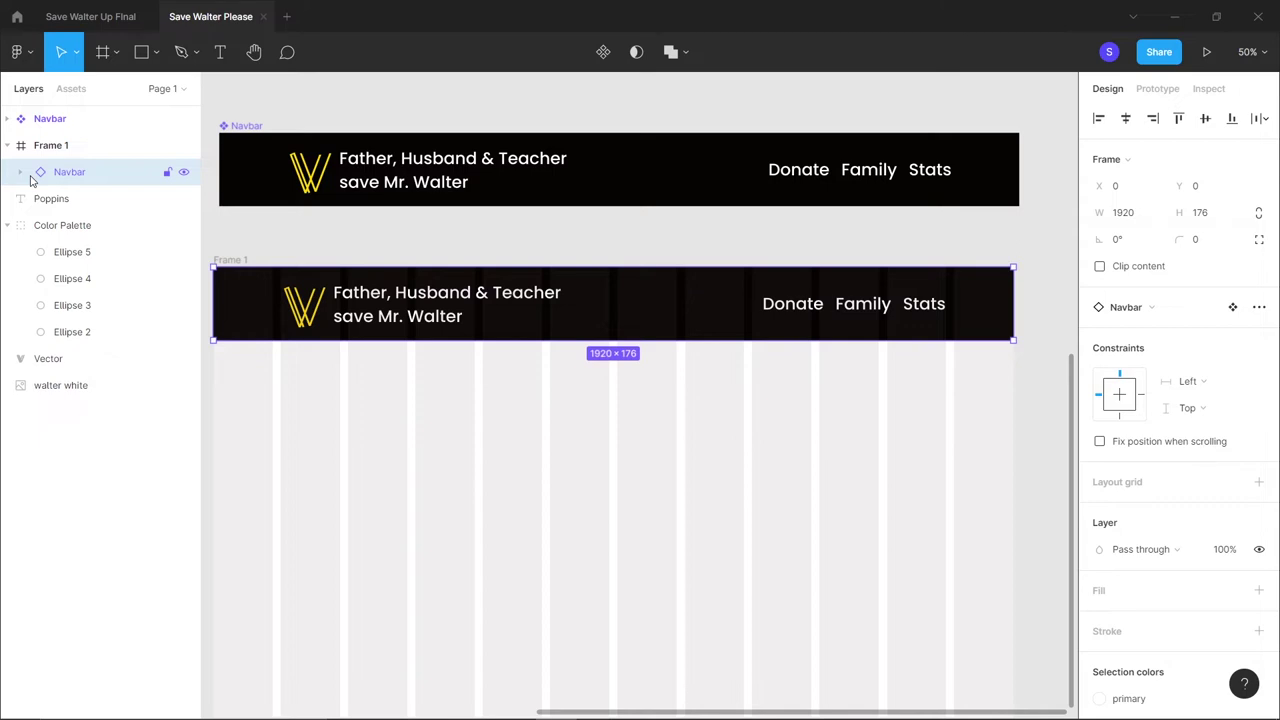
Change the tagline's second line in the main Navbar component to "Save Mr. Walter White"
double_click(816, 181)
double_click(816, 181)
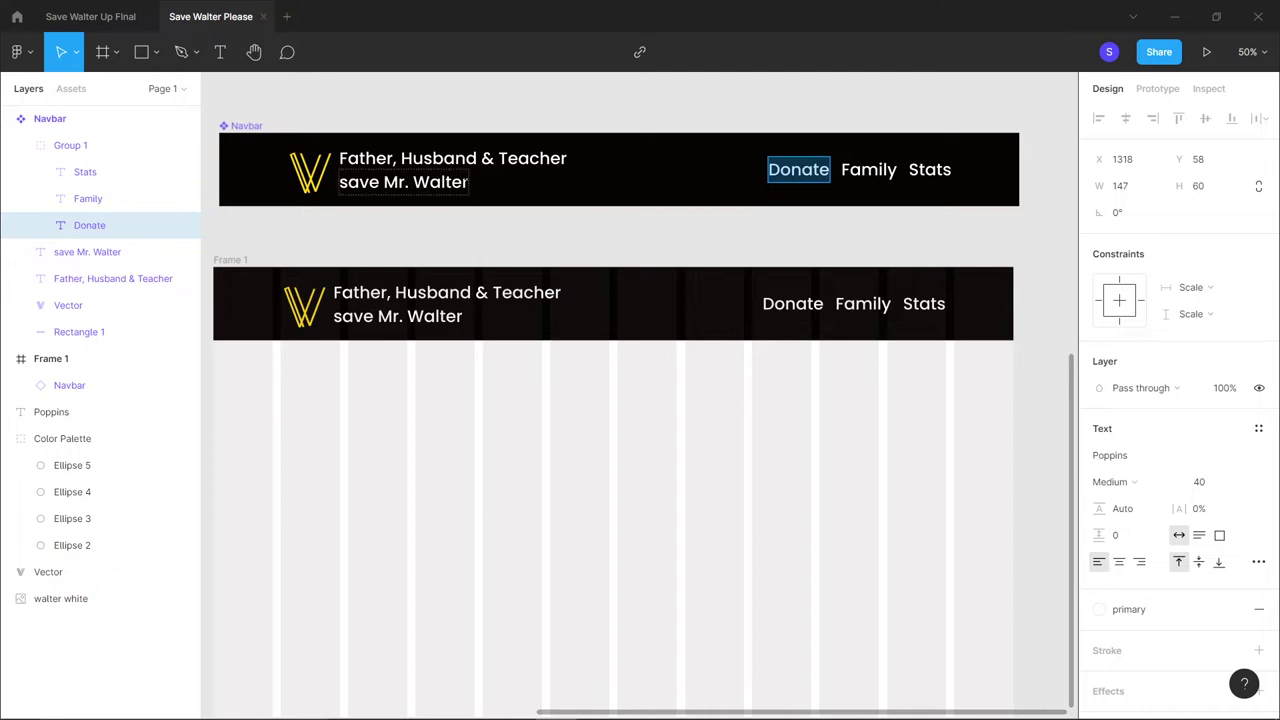
left_click(463, 182)
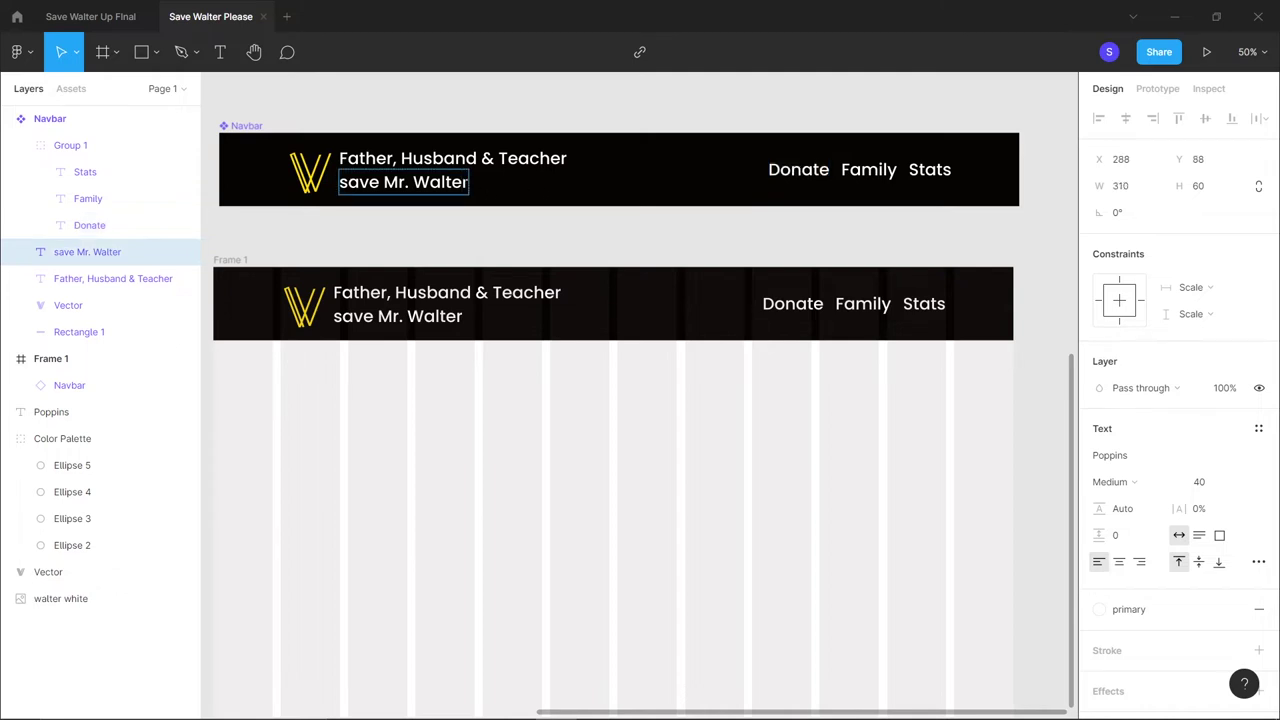
type("White")
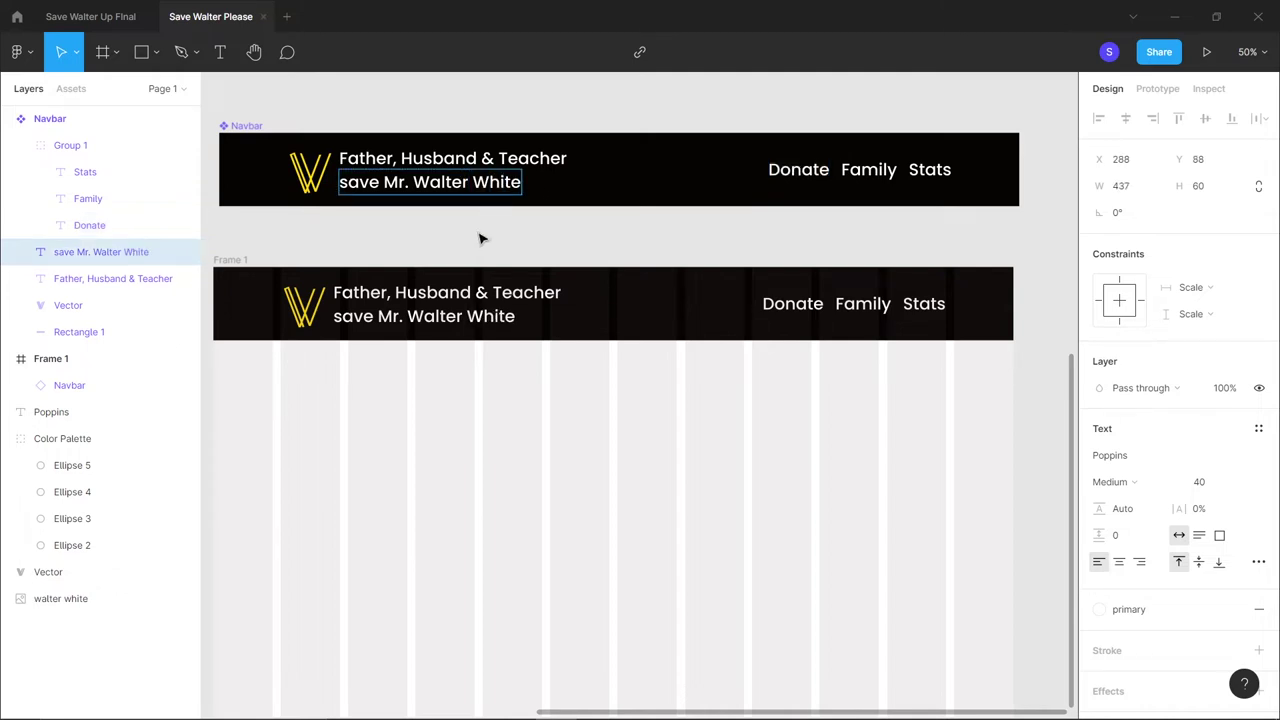
key("Home")
key("Delete")
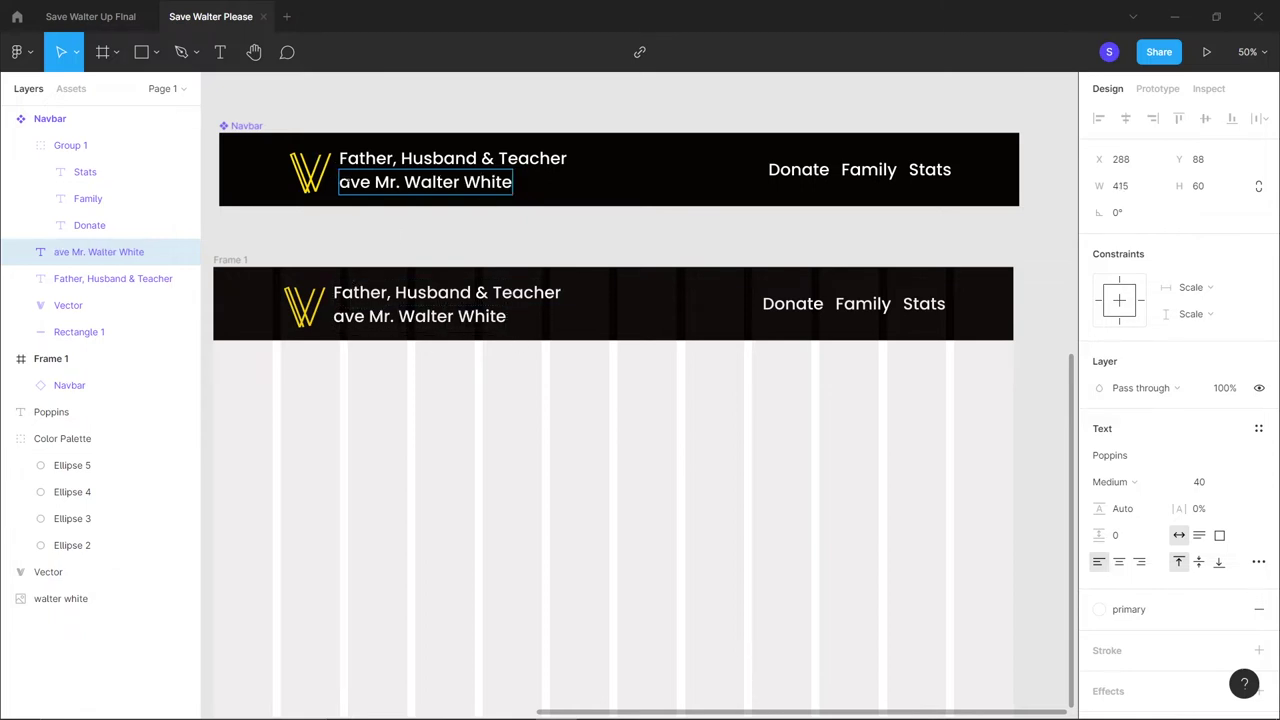
type("S")
key("Escape")
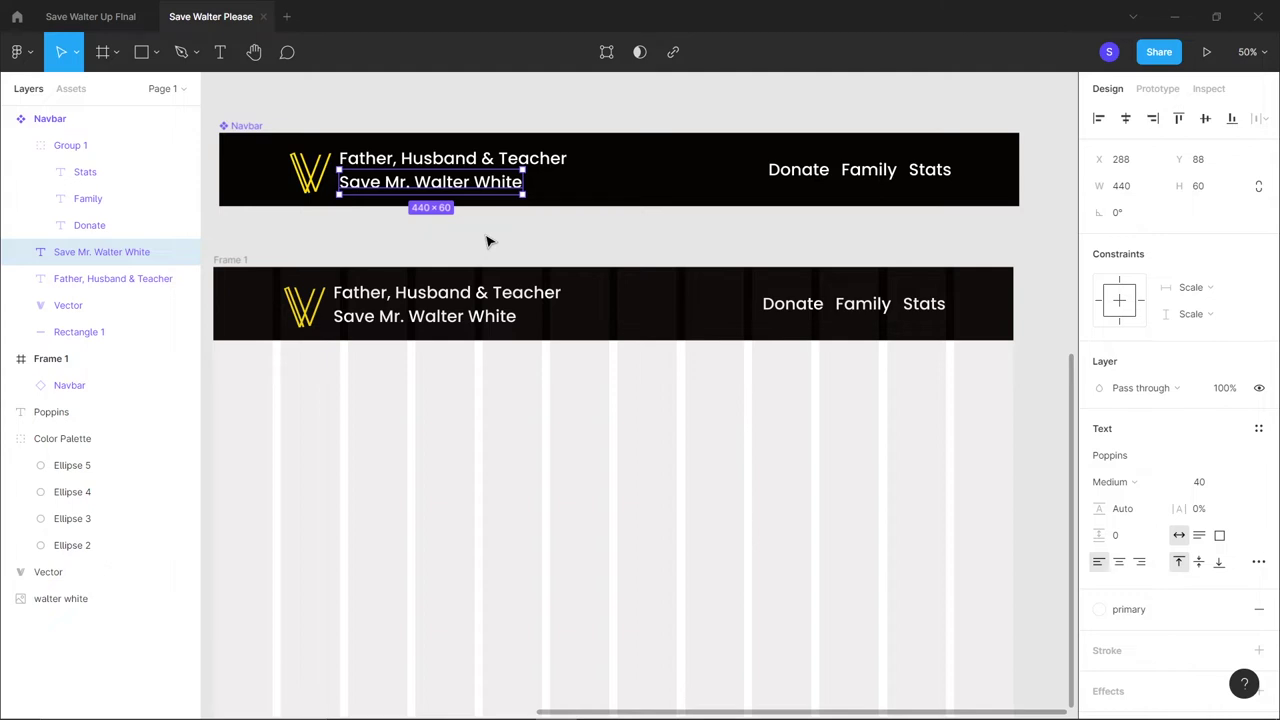
Apply the Highlight color style to the Donate link in Frame 1's Navbar instance
double_click(812, 313)
double_click(812, 313)
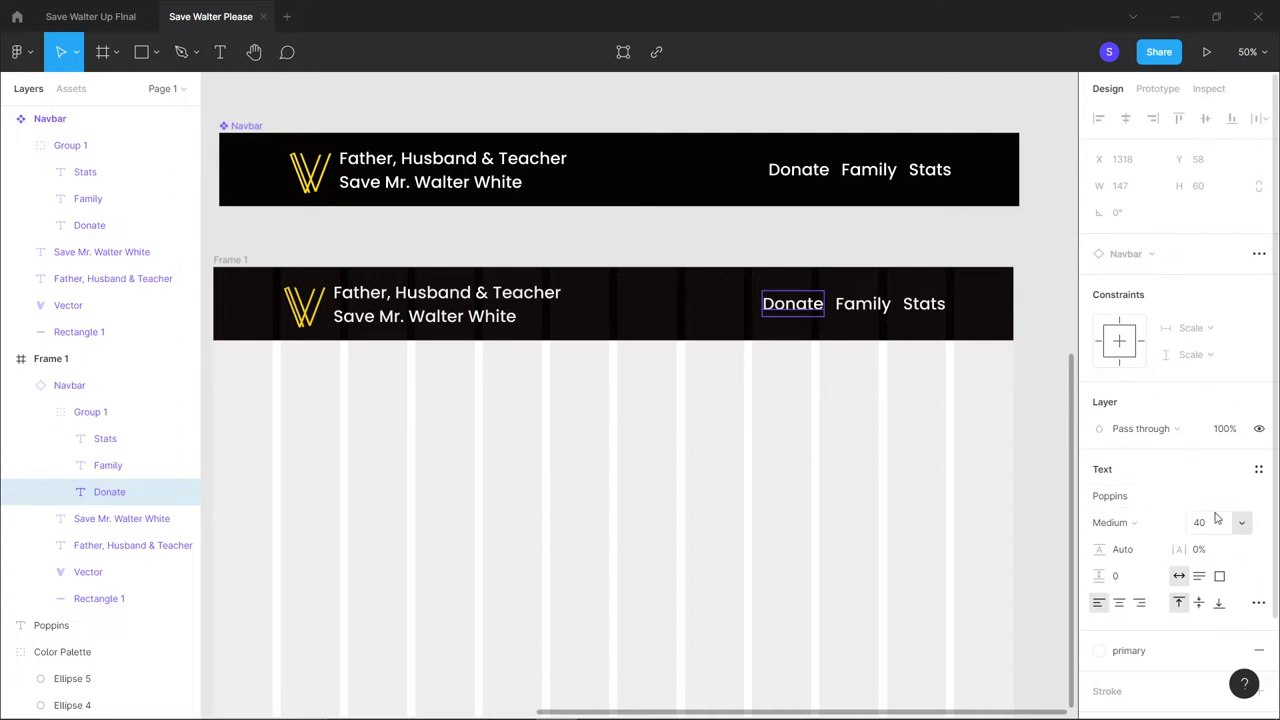
scroll(1214, 516, "down", 2)
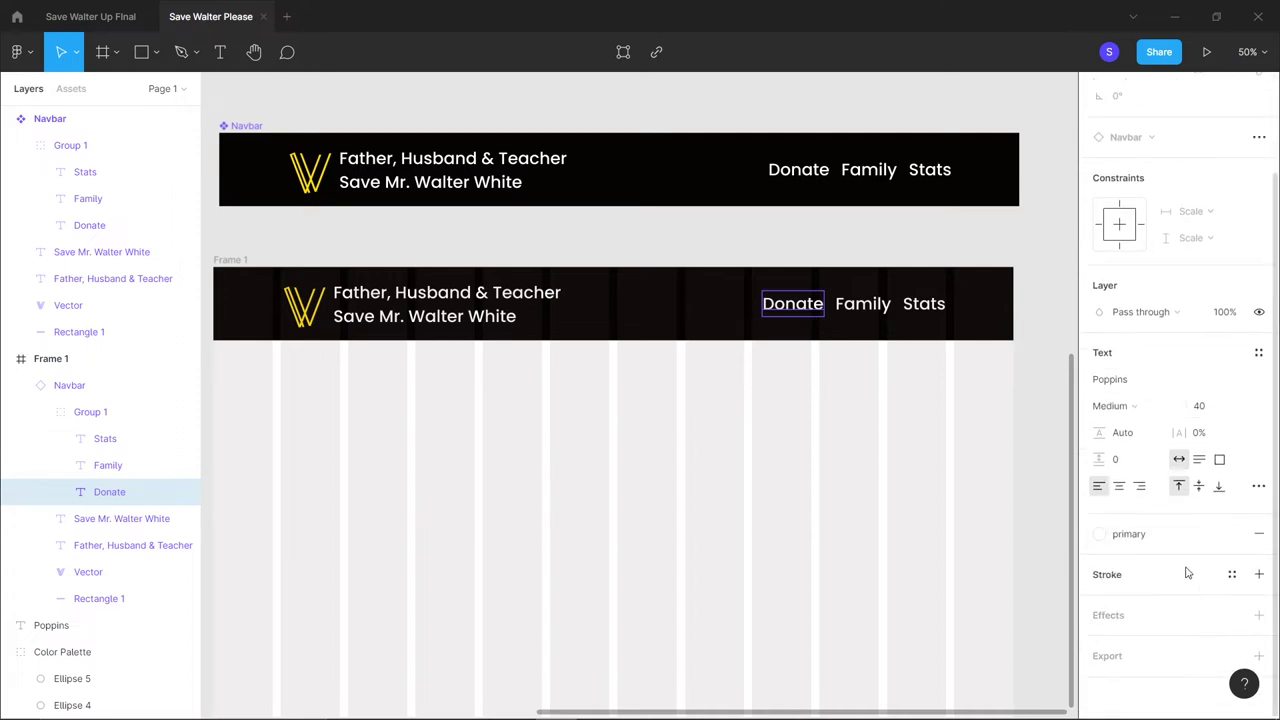
left_click(1100, 535)
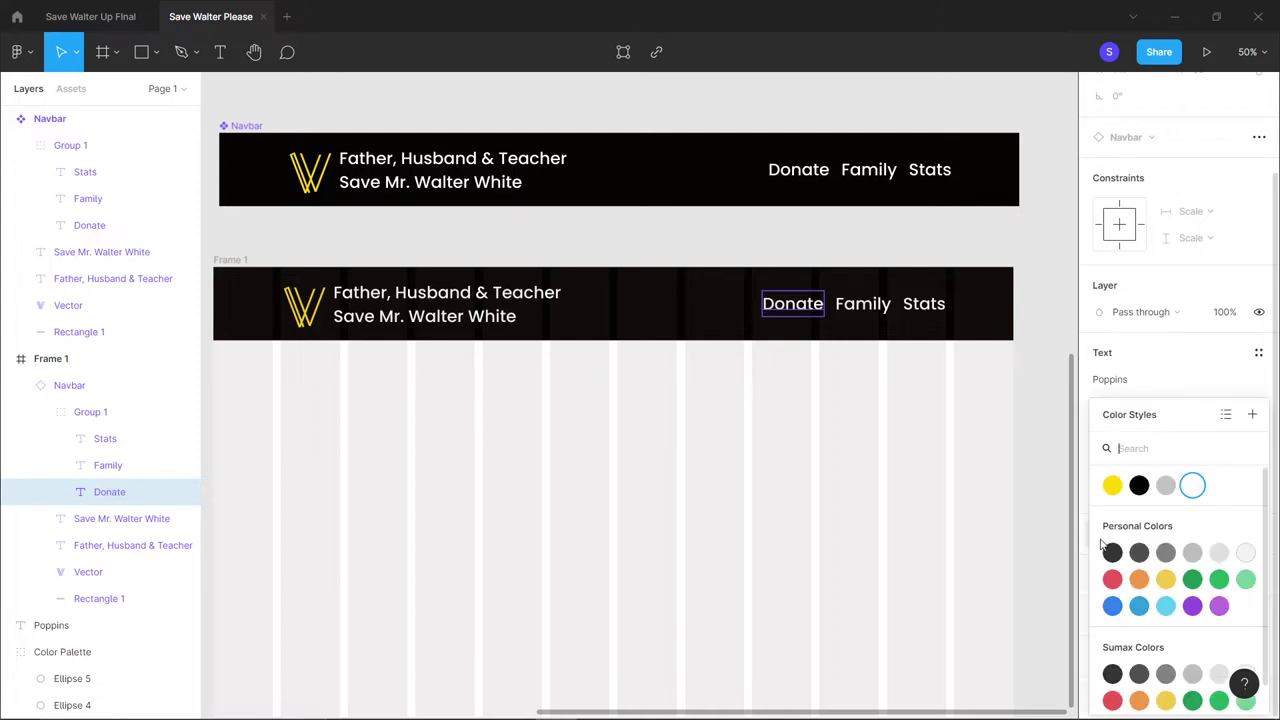
left_click(1115, 489)
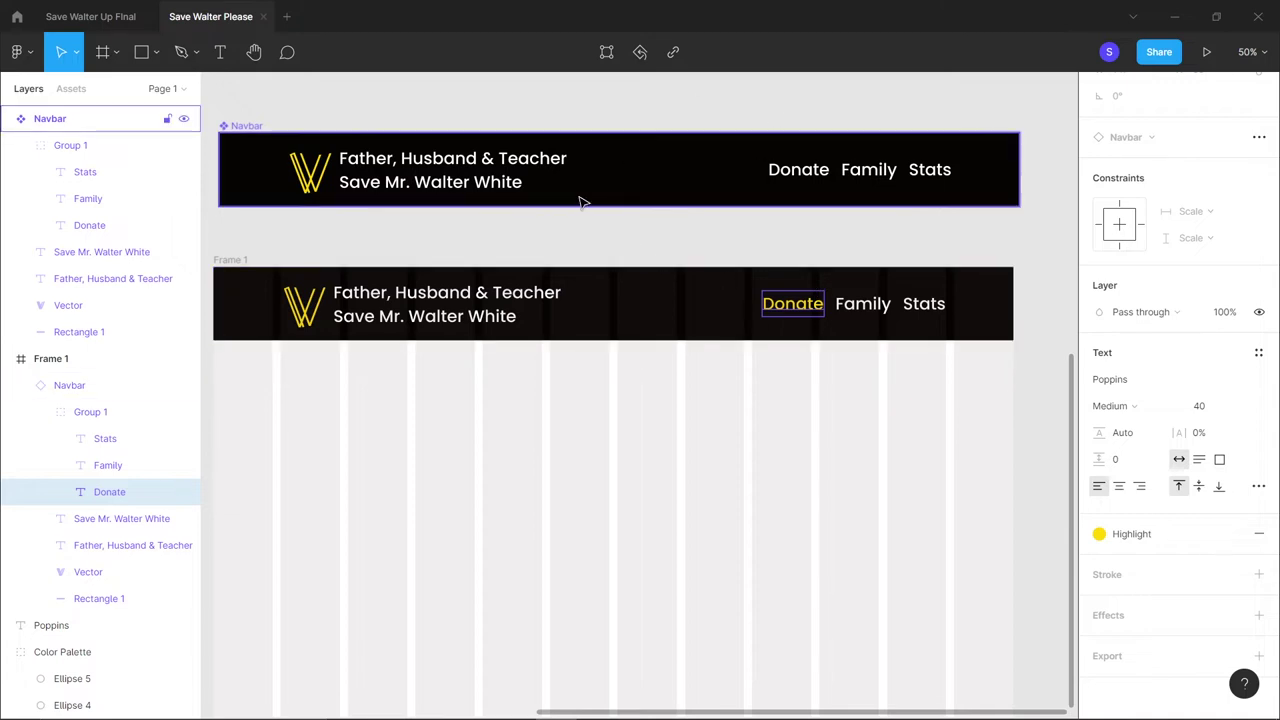
left_click(936, 424)
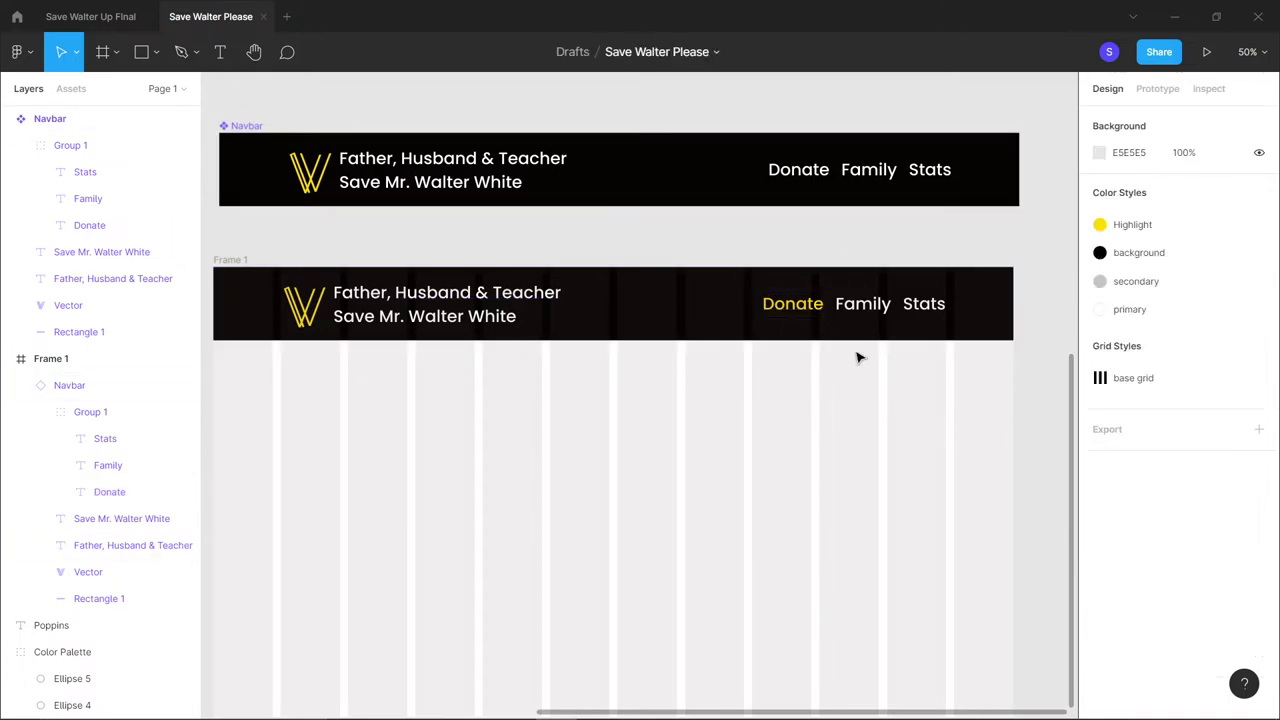
Undo the Highlight color change on the Donate link of the Navbar instance and clear the selection
key("ctrl+z")
key("ctrl+z")
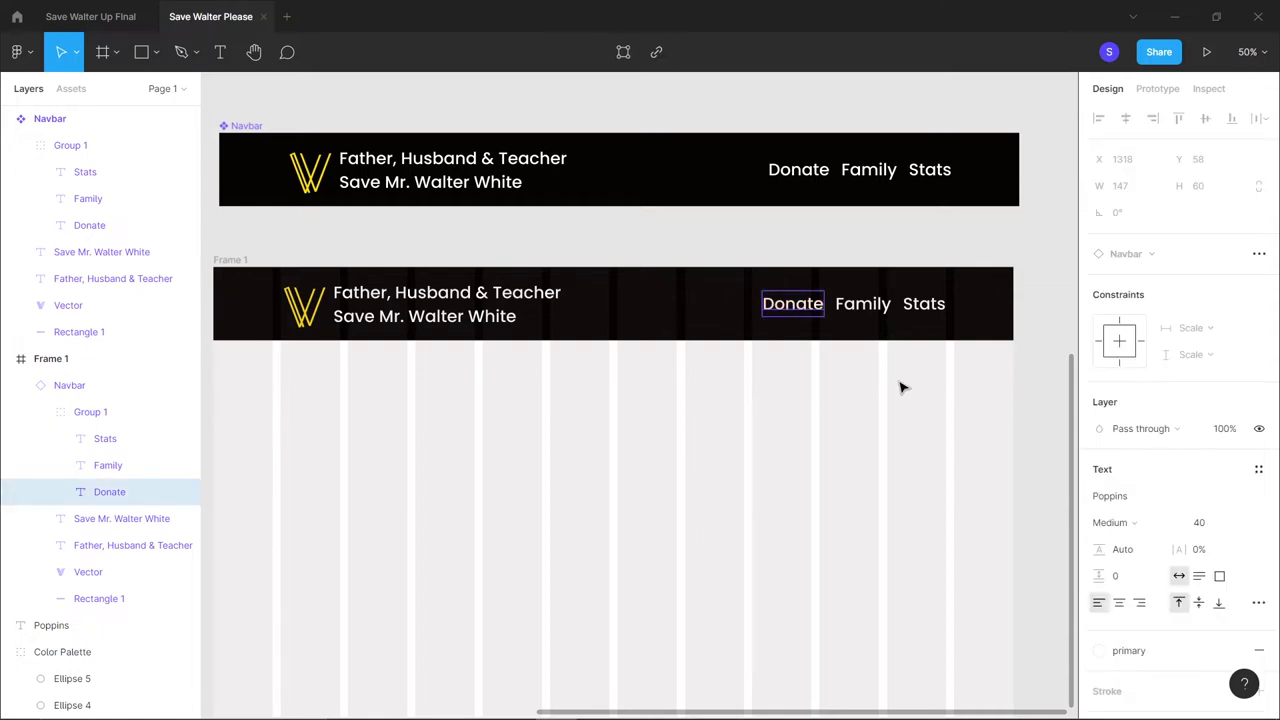
left_click(1040, 396)
Look up the Navbar component among the file's local components and locate its main component on the canvas
scroll(1040, 398, "down", 2)
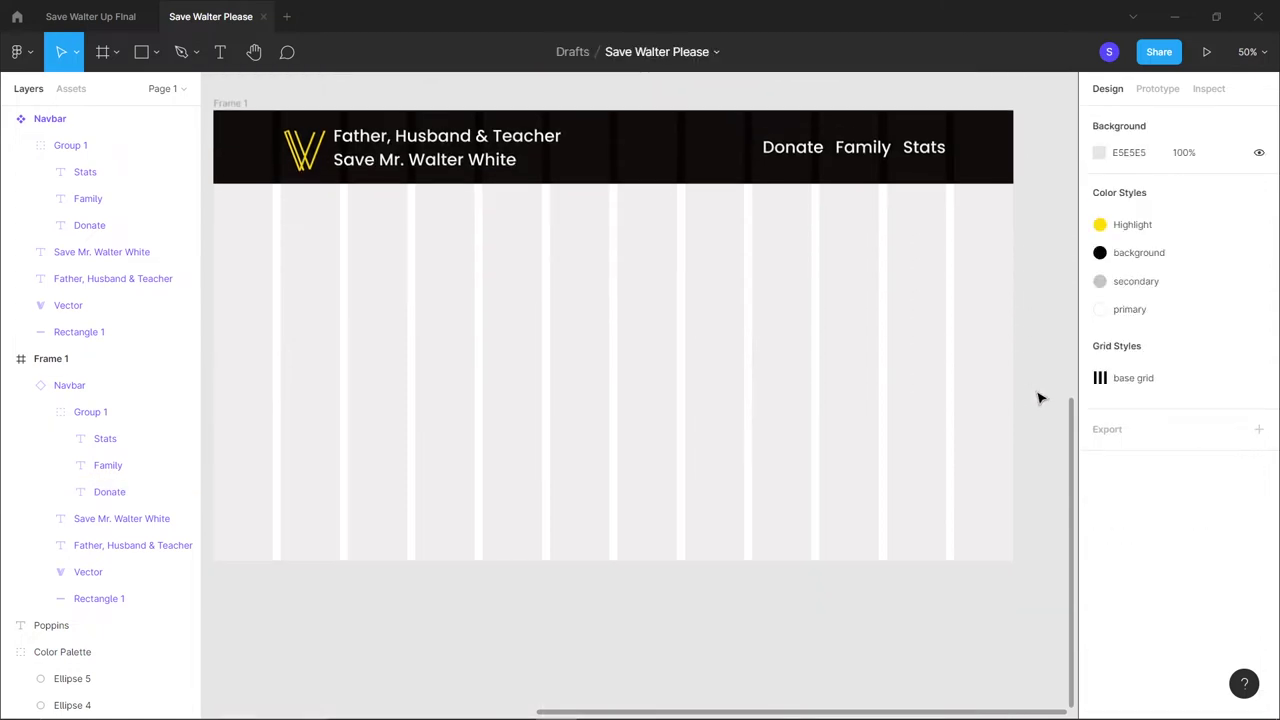
key("minus")
scroll(1040, 398, "up", 1)
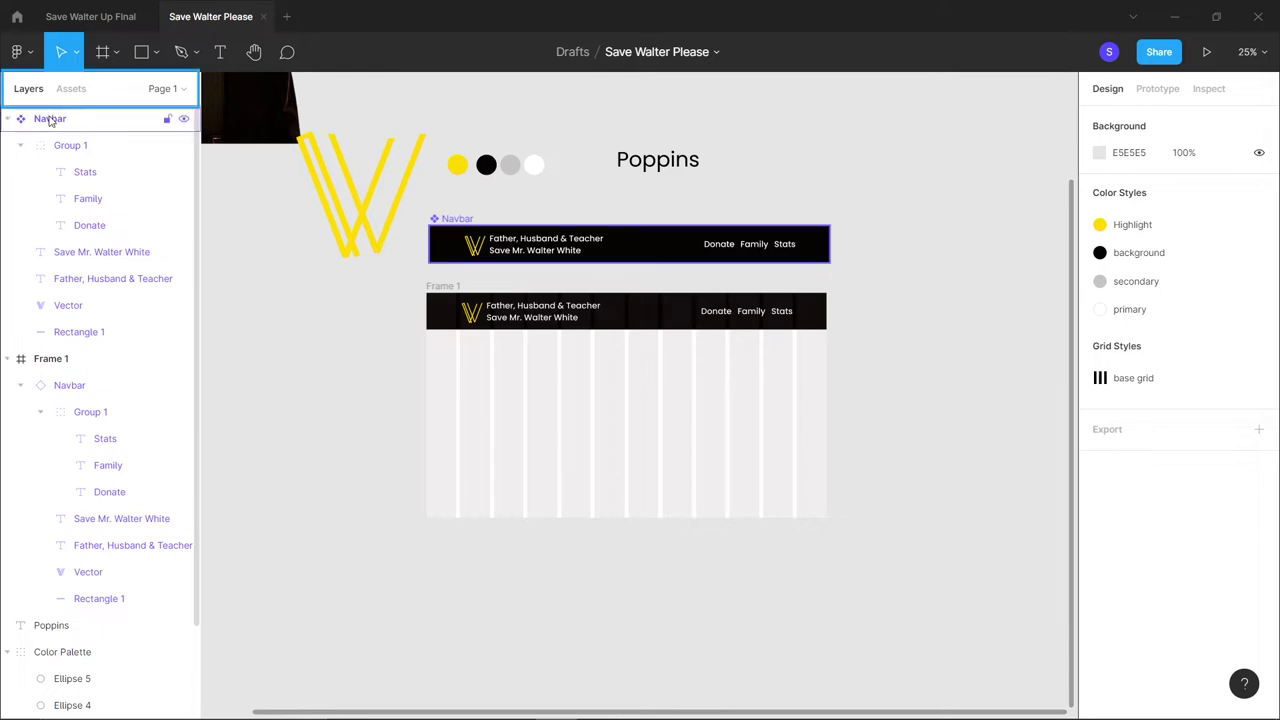
left_click(71, 90)
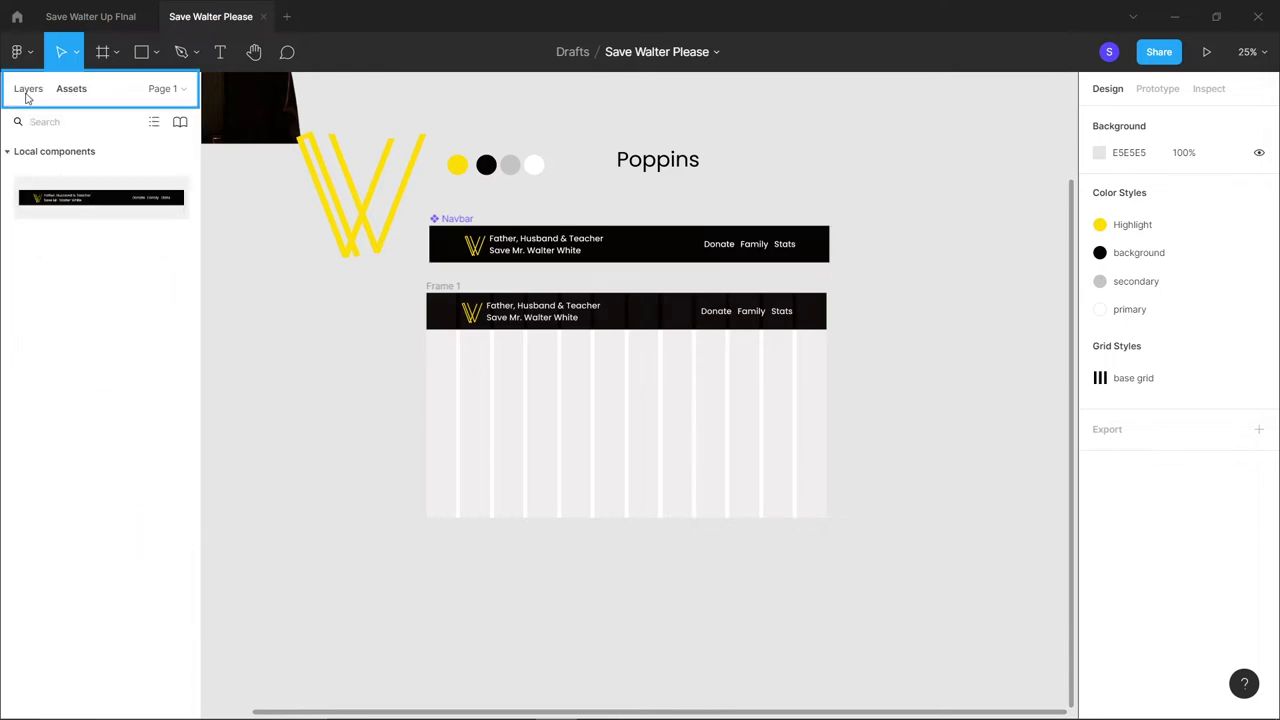
left_click(28, 95)
left_click(71, 90)
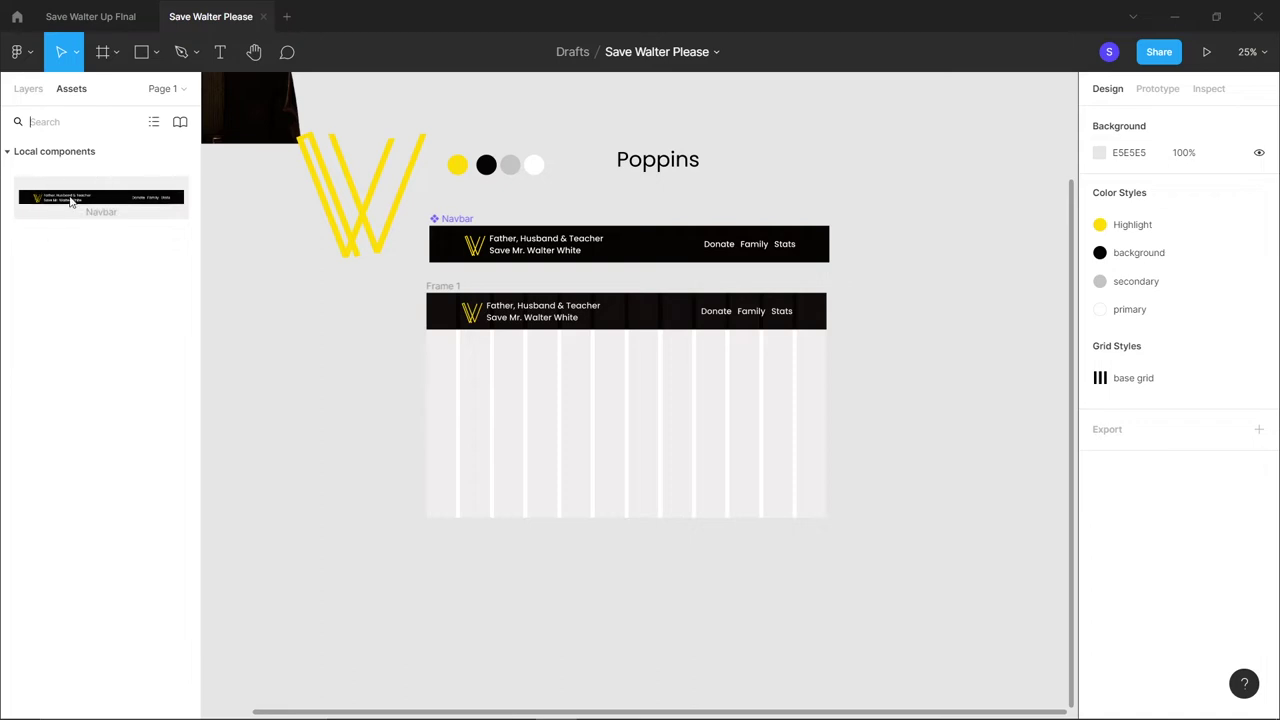
left_click(105, 200)
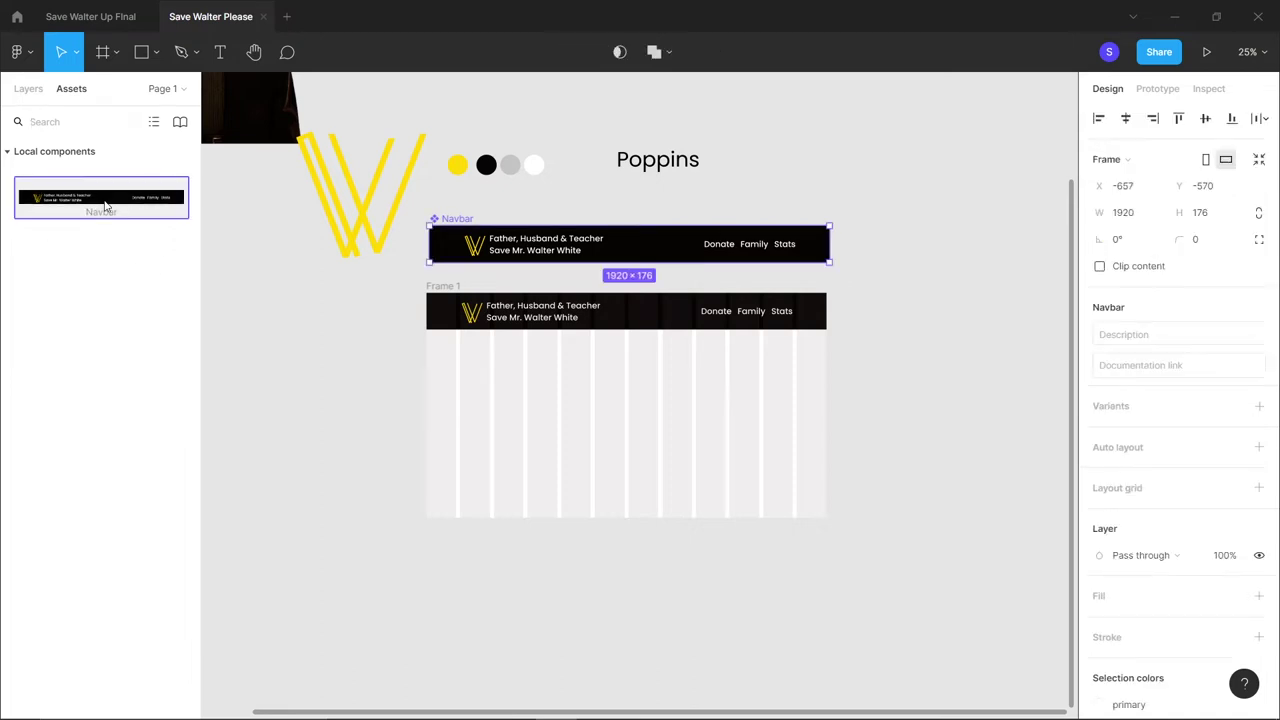
left_click(278, 251)
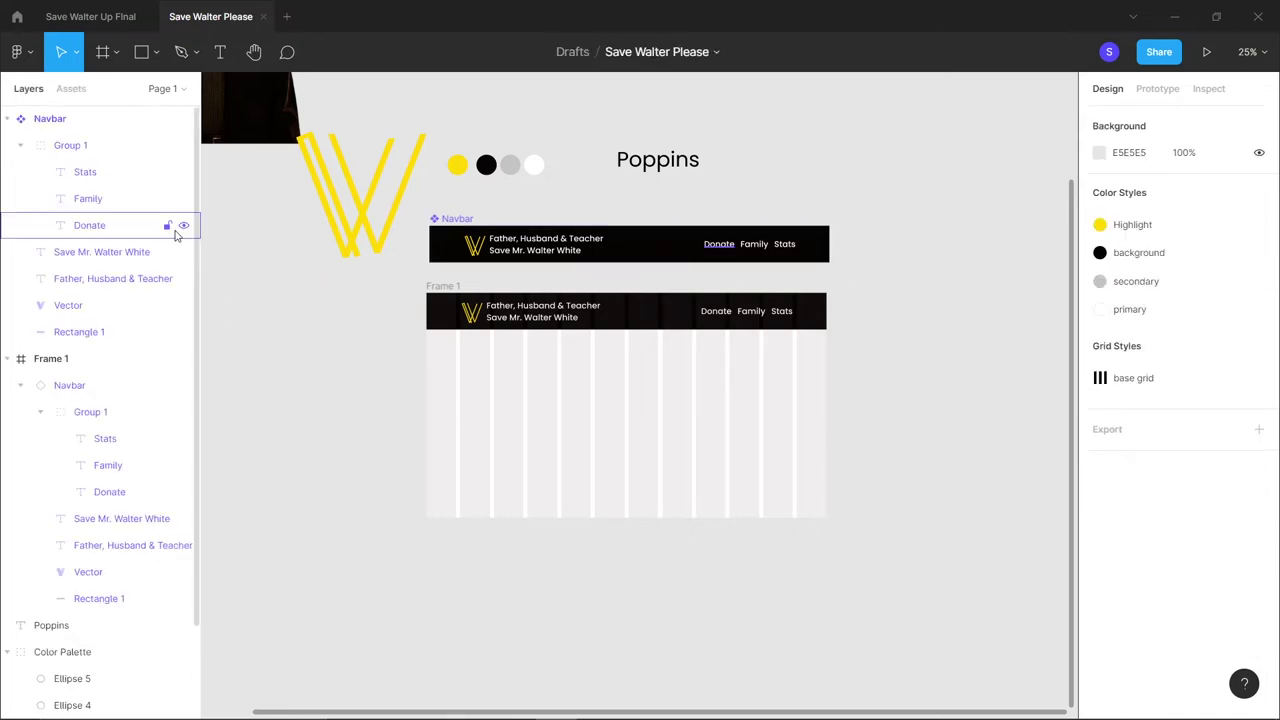
key("ctrl+plus")
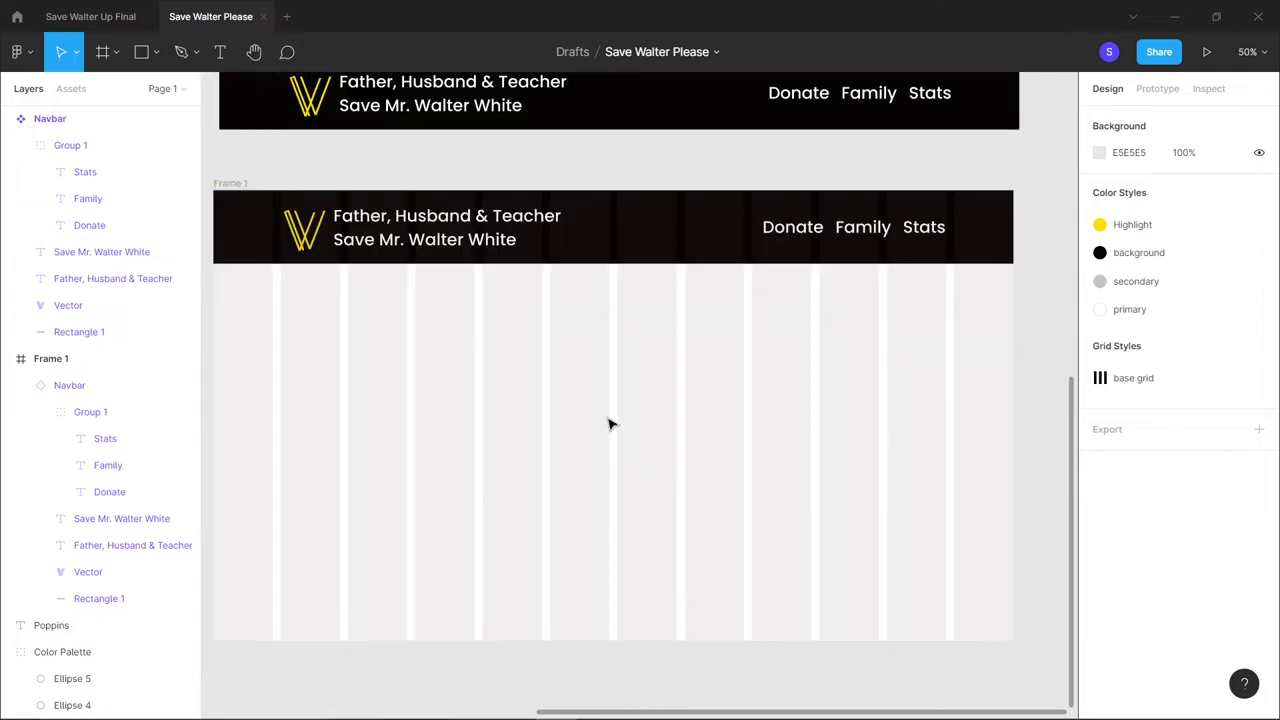
scroll(600, 420, "up", 3)
scroll(591, 451, "down", 4)
scroll(590, 453, "right", 1)
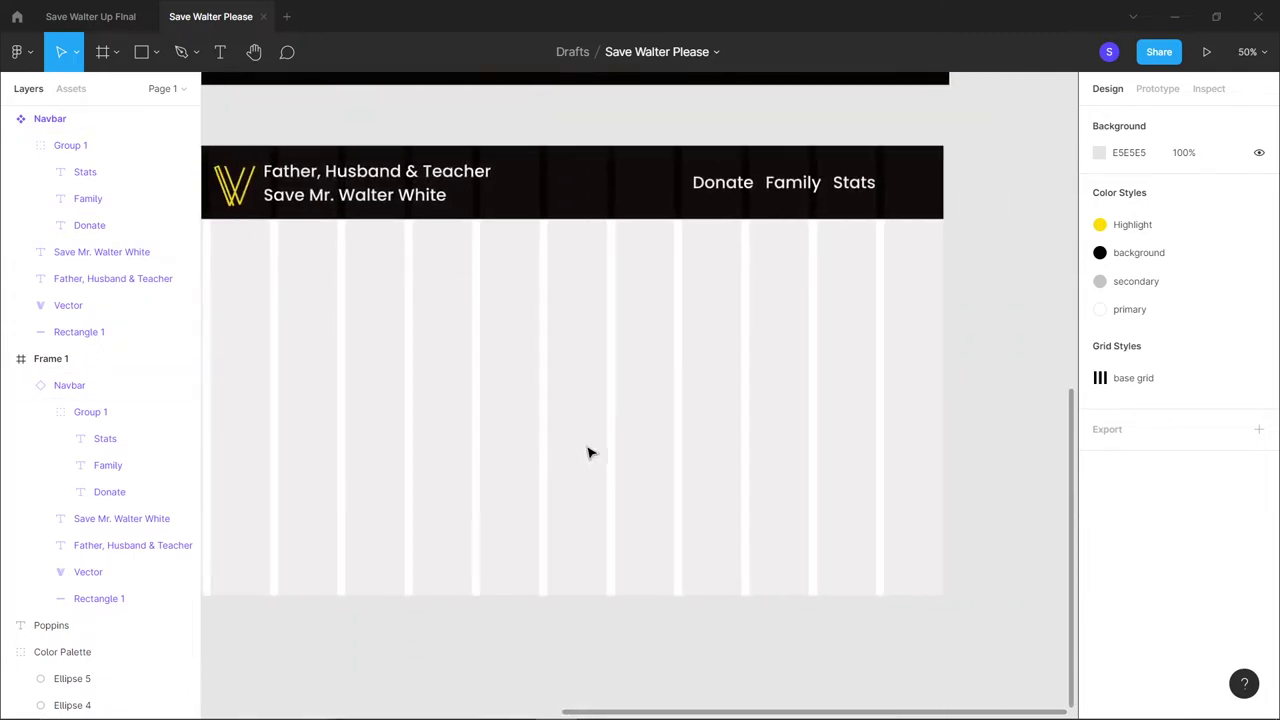
scroll(590, 453, "left", 3)
scroll(590, 453, "right", 2)
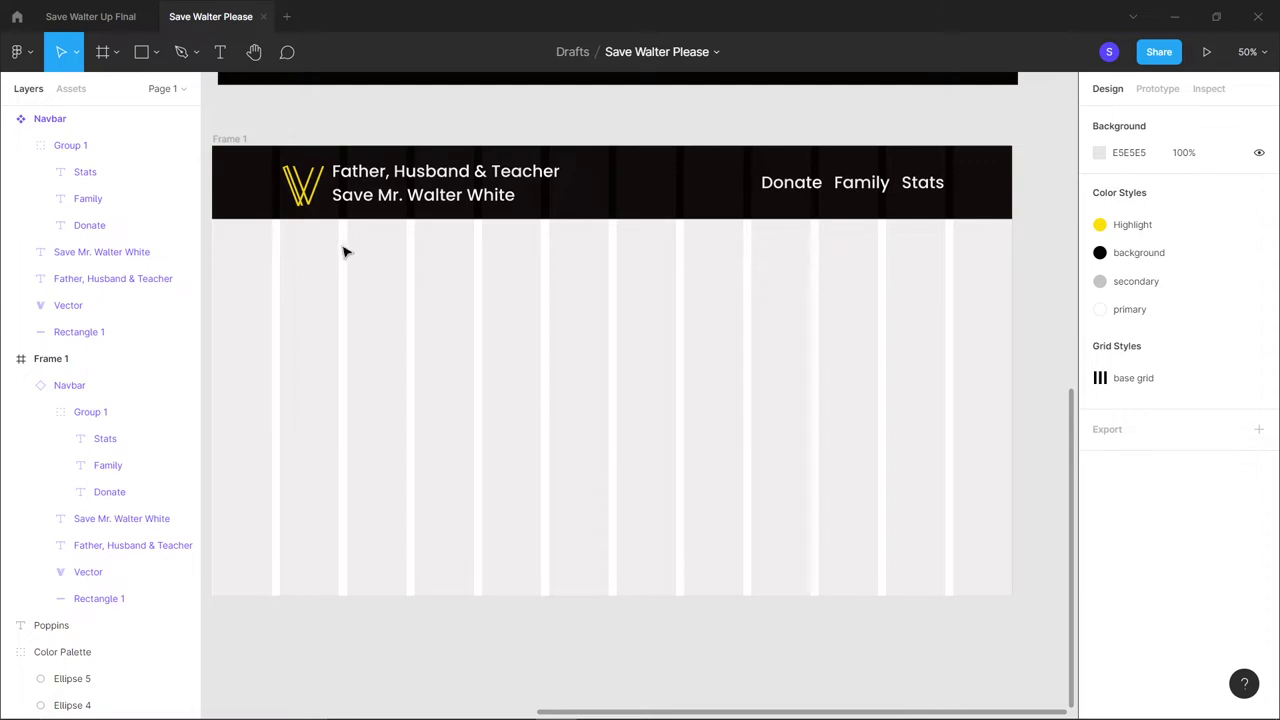
Switch to the Save Walter Up FInal file to view the finished Home Screen design
left_click(96, 18)
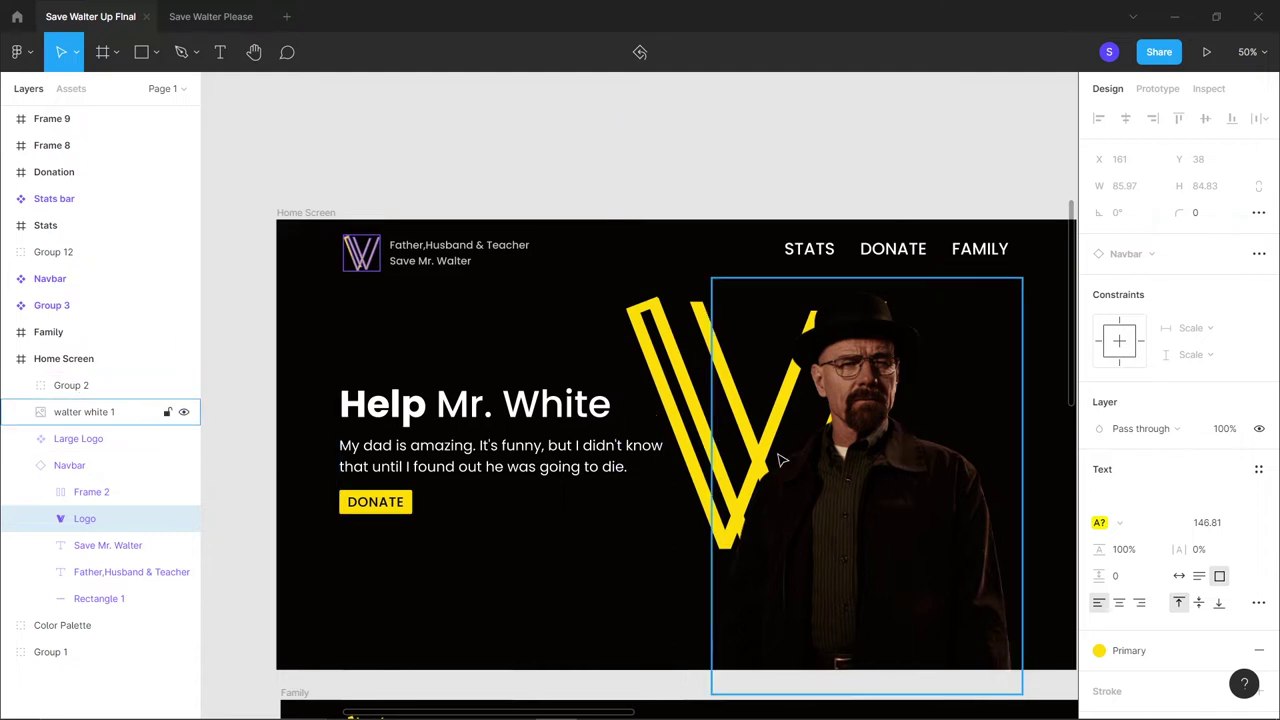
In the Save Walter Please file, place a duplicate of the large yellow W logo below the original
left_click(185, 9)
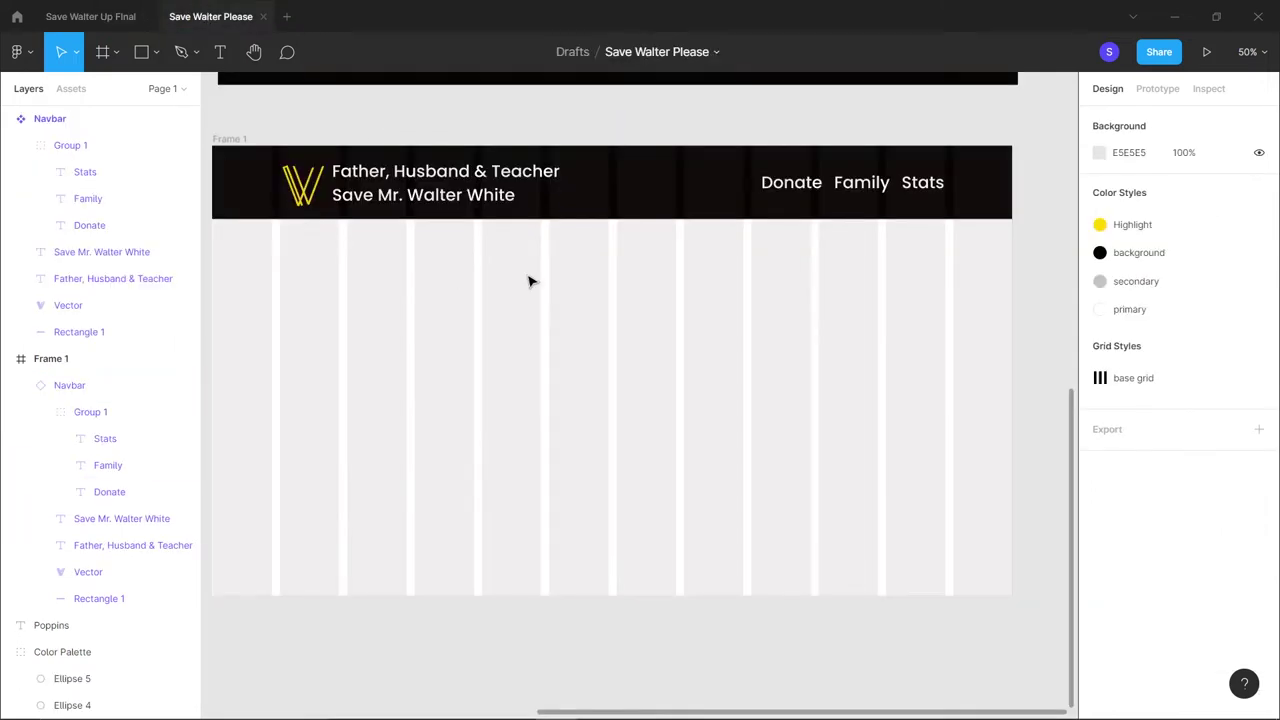
scroll(529, 280, "up", 3)
scroll(529, 280, "left", 5)
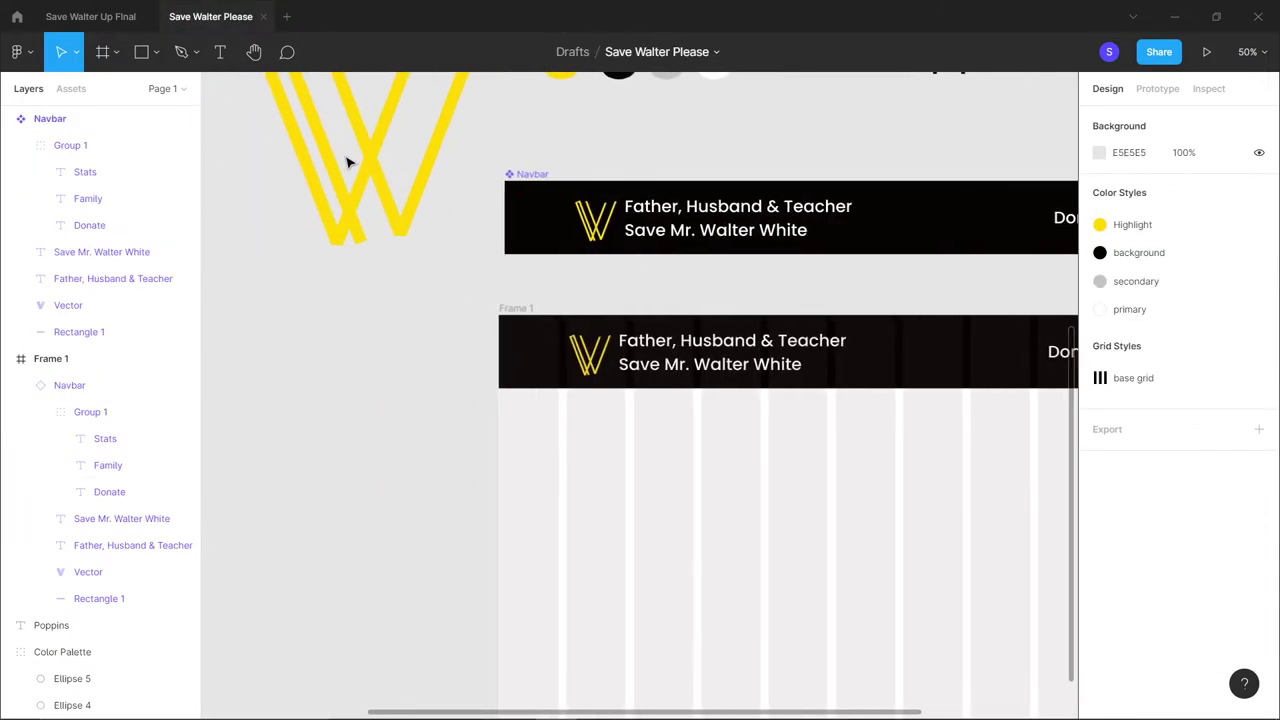
left_click(368, 170)
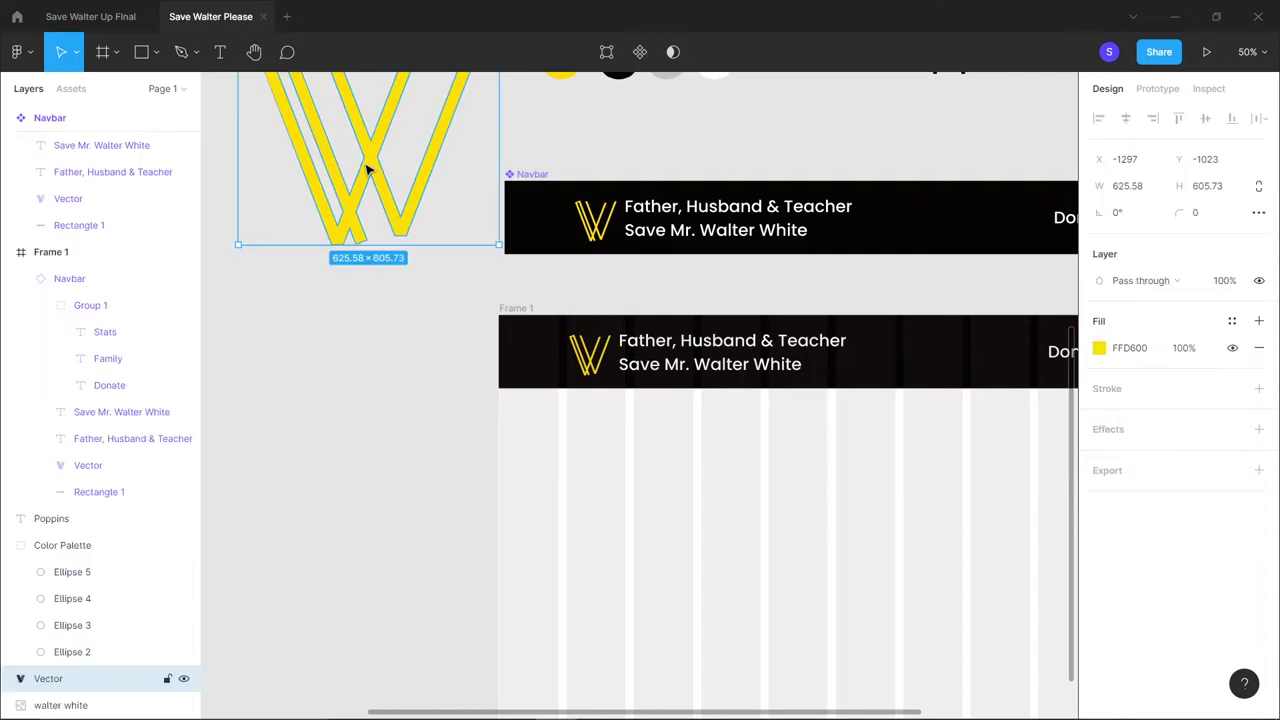
left_click_drag(370, 170, 377, 500)
Move the duplicated W logo into Frame 1 beneath the navbar, at about X 880, Y 263
scroll(655, 588, "down", 1)
scroll(655, 588, "down", 1)
scroll(655, 588, "down", 3)
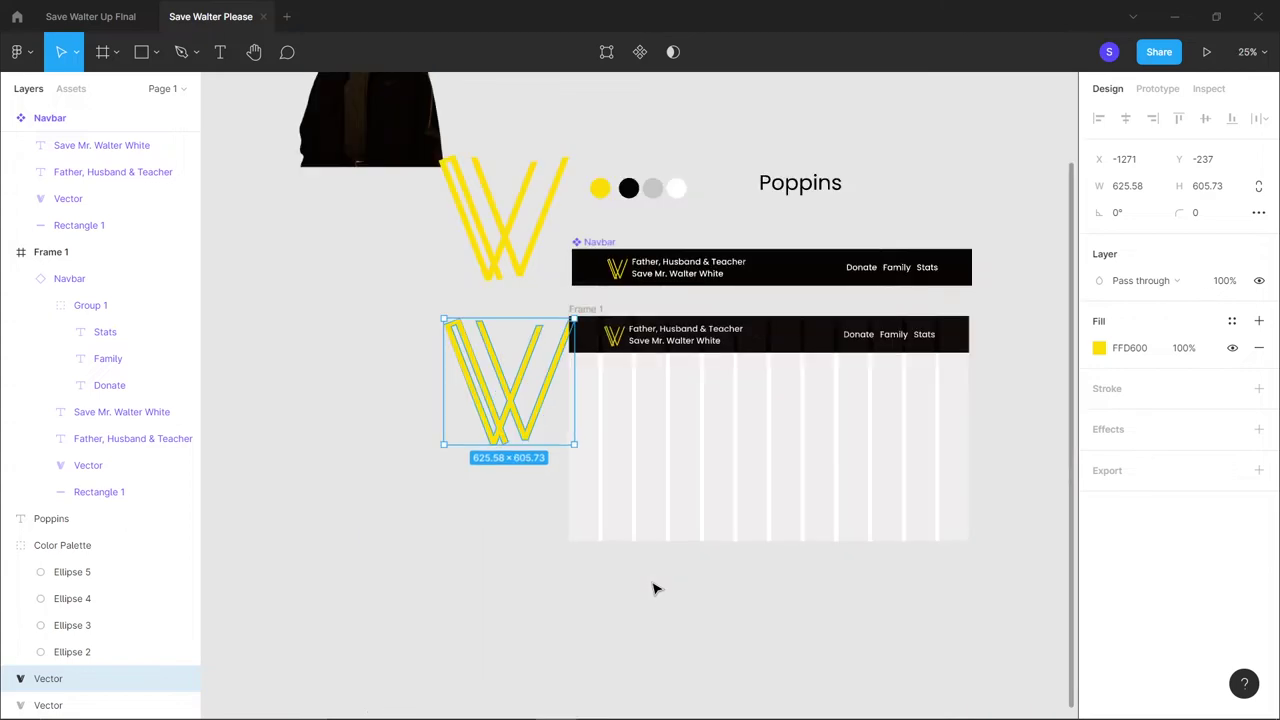
scroll(655, 588, "up", 3)
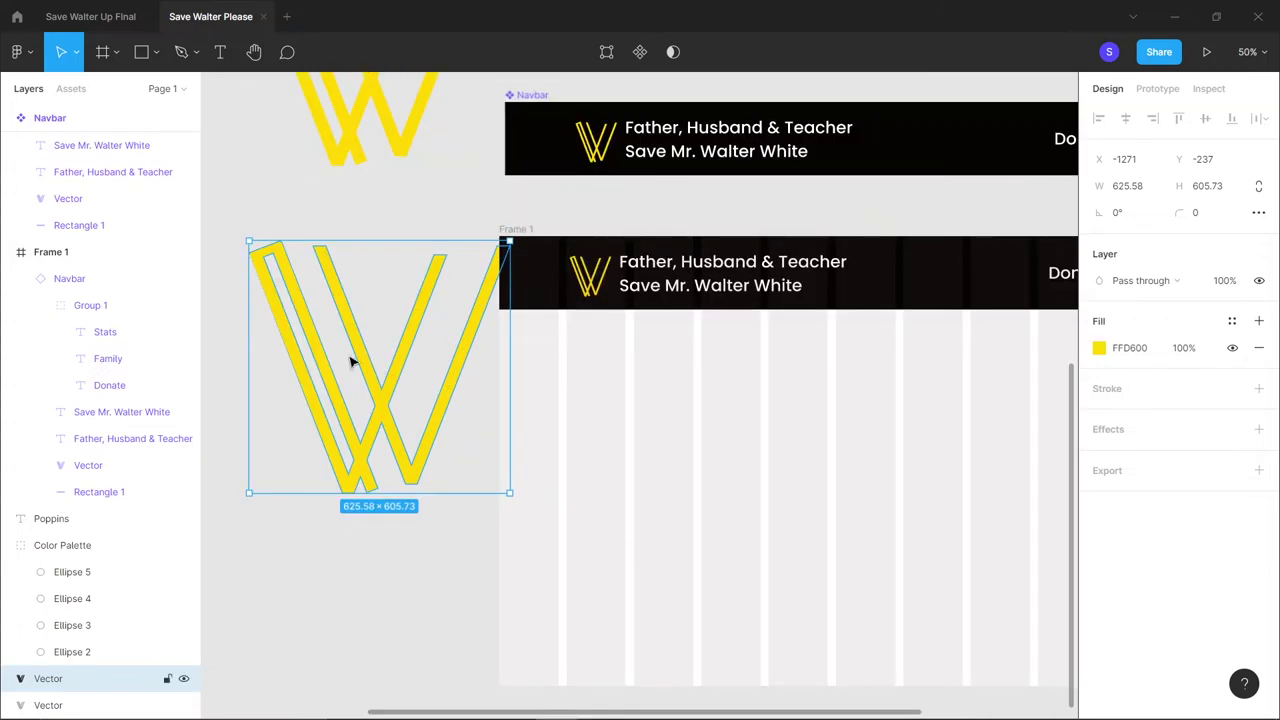
left_click_drag(351, 360, 963, 467)
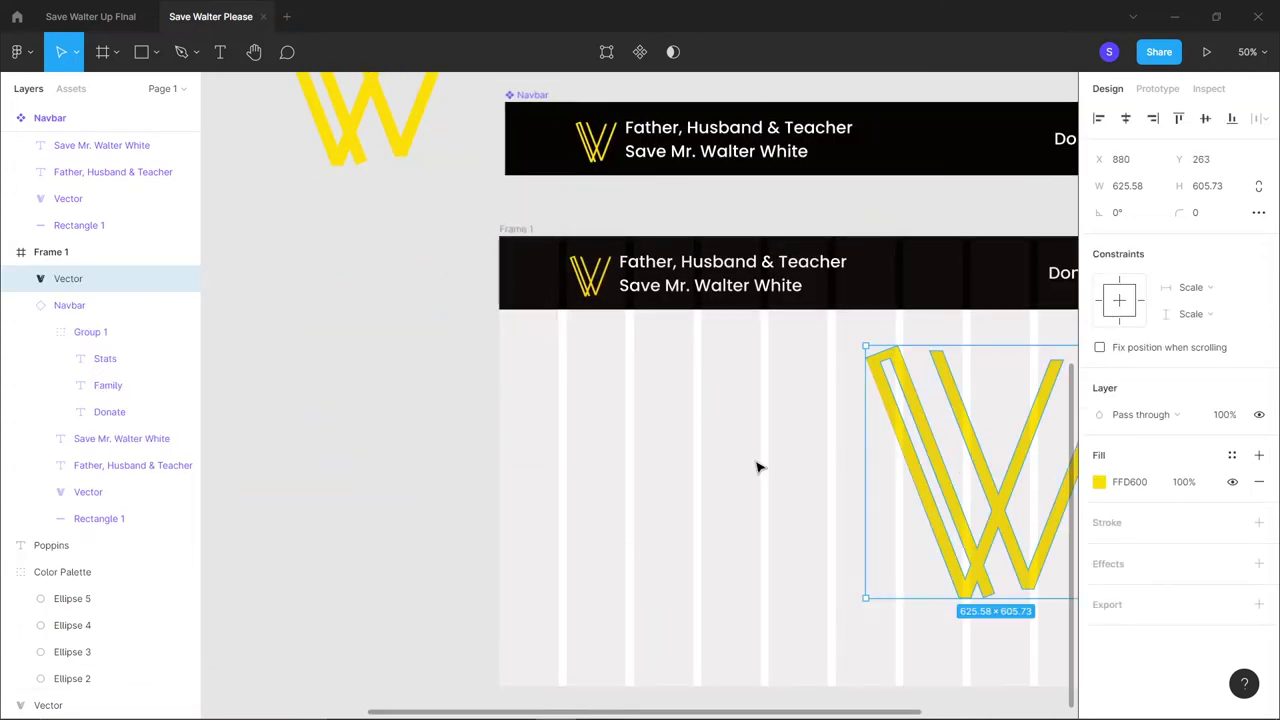
scroll(757, 466, "left", 3)
scroll(757, 466, "right", 3)
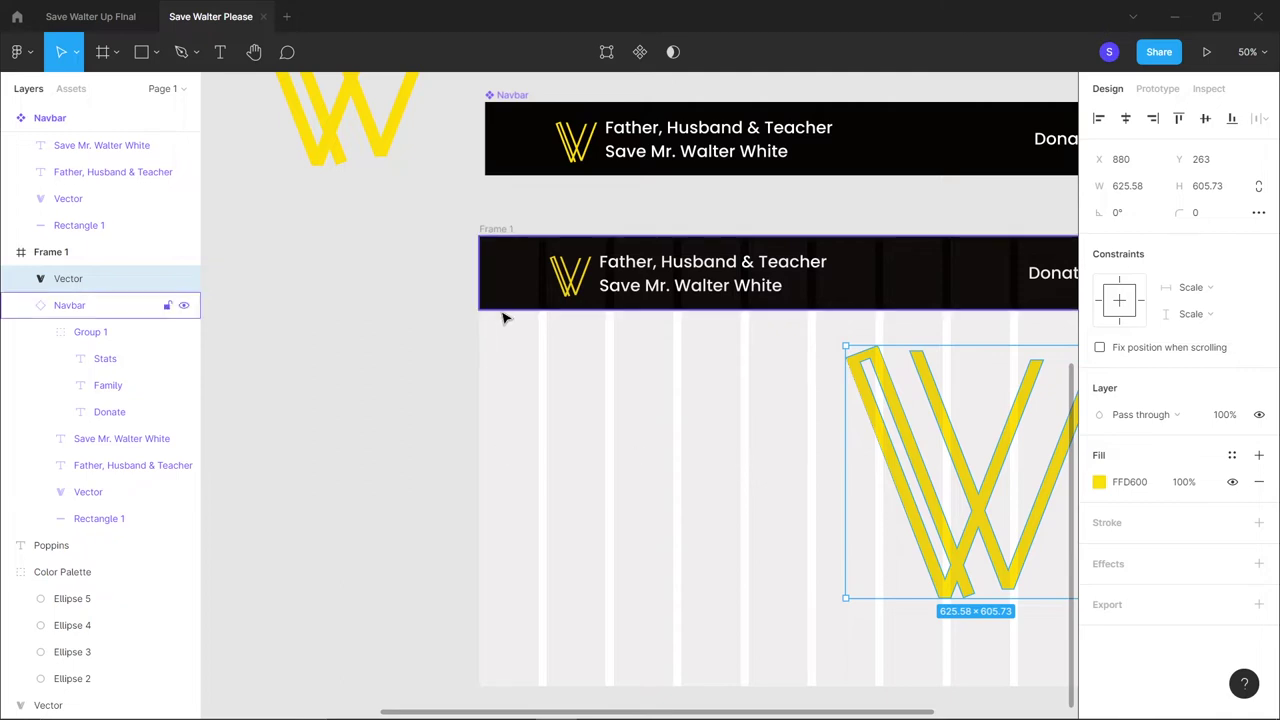
scroll(491, 449, "down", 5)
scroll(489, 494, "left", 3)
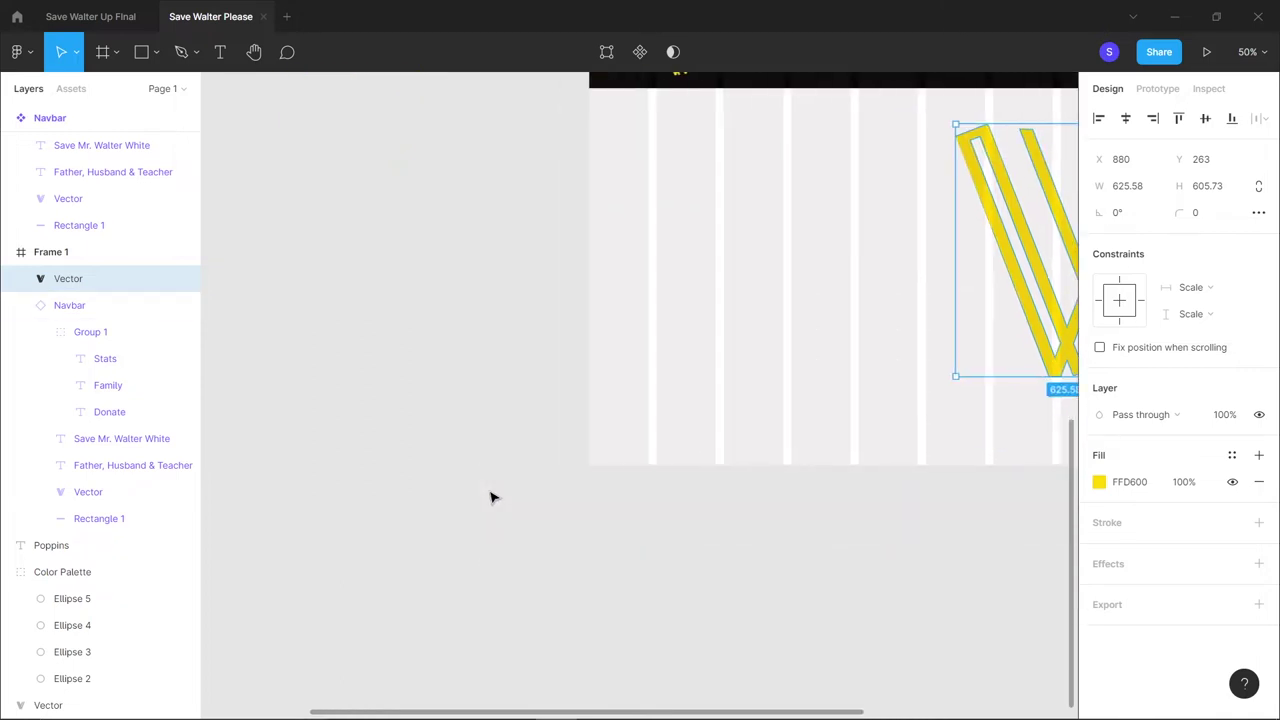
scroll(500, 446, "up", 4)
scroll(500, 446, "right", 3)
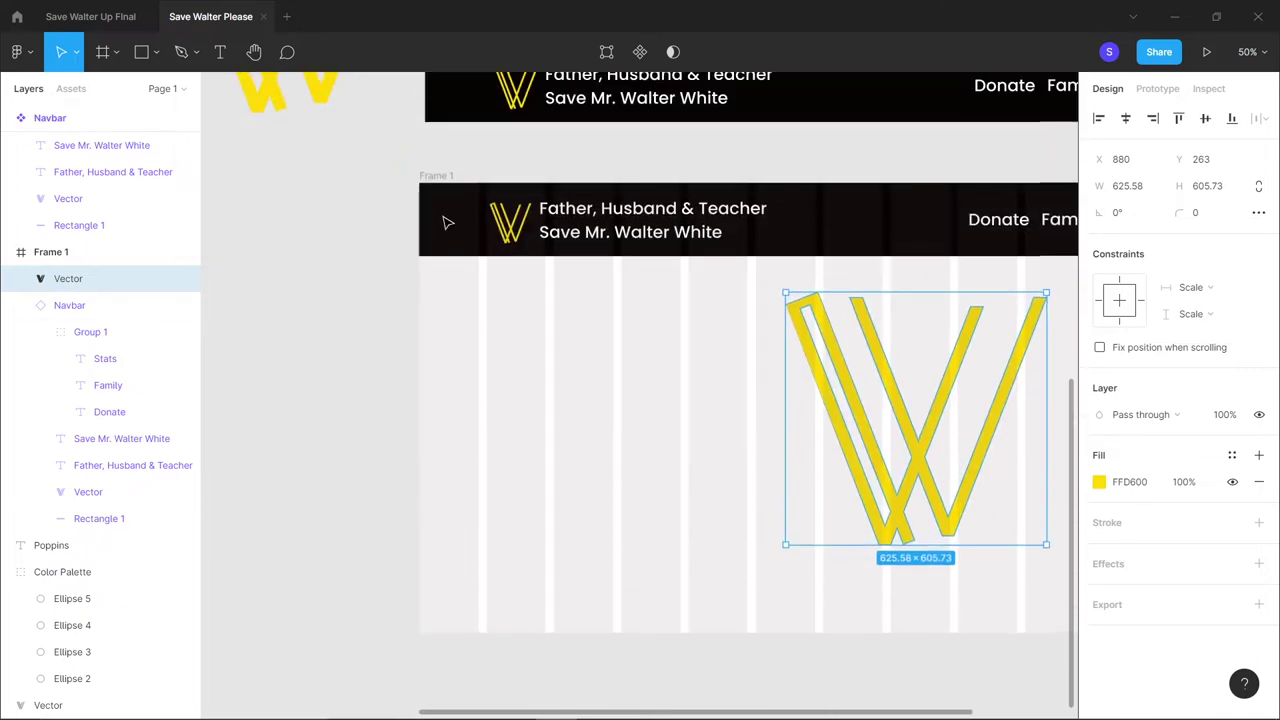
left_click(438, 178)
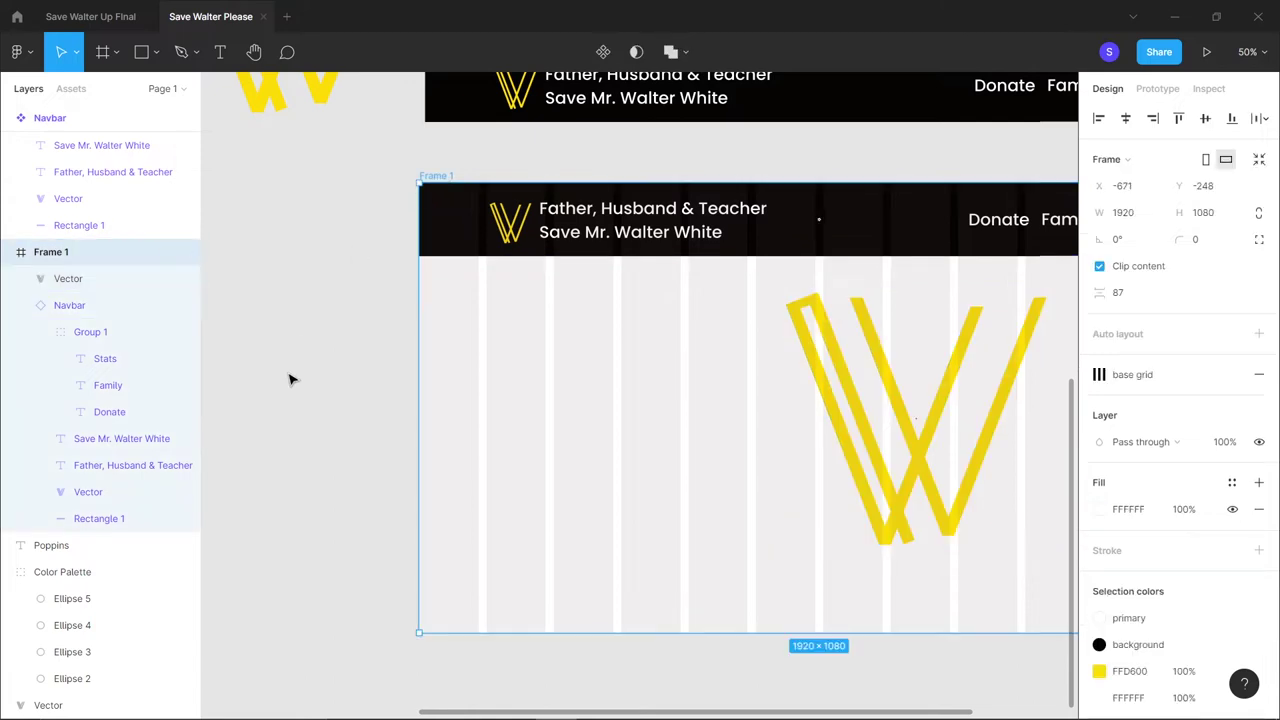
scroll(391, 334, "left", 2)
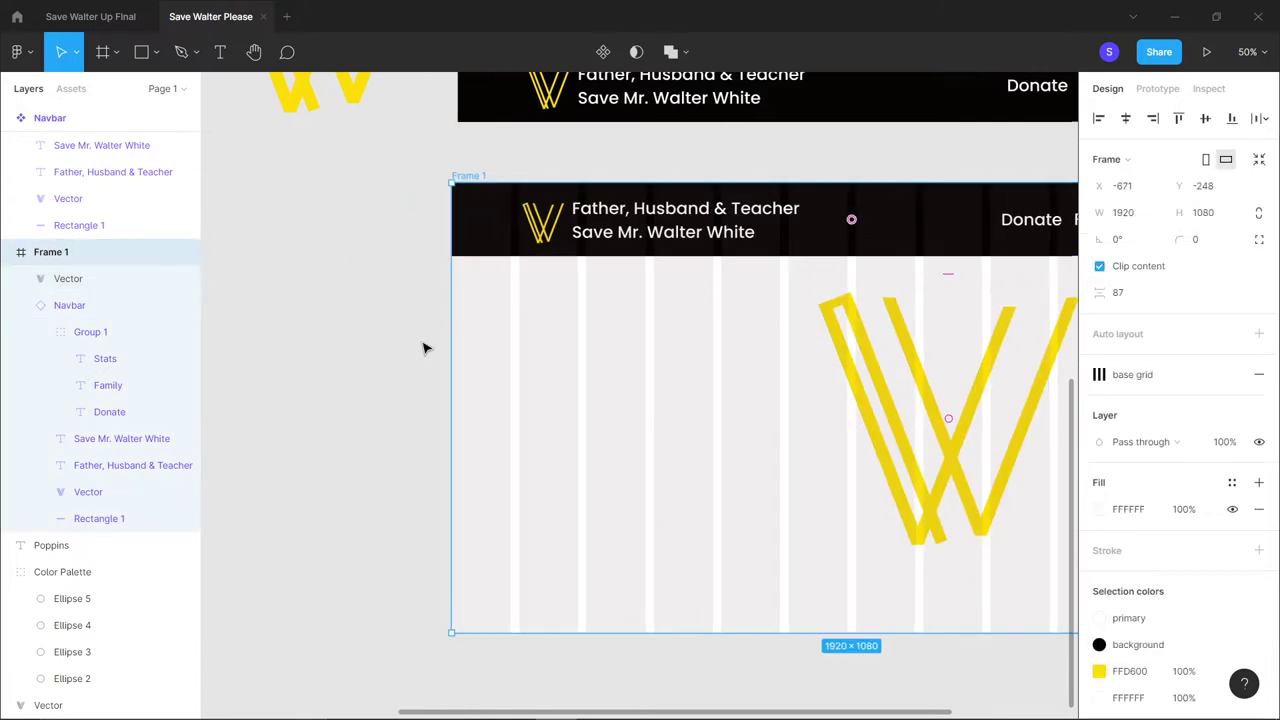
left_click(382, 300)
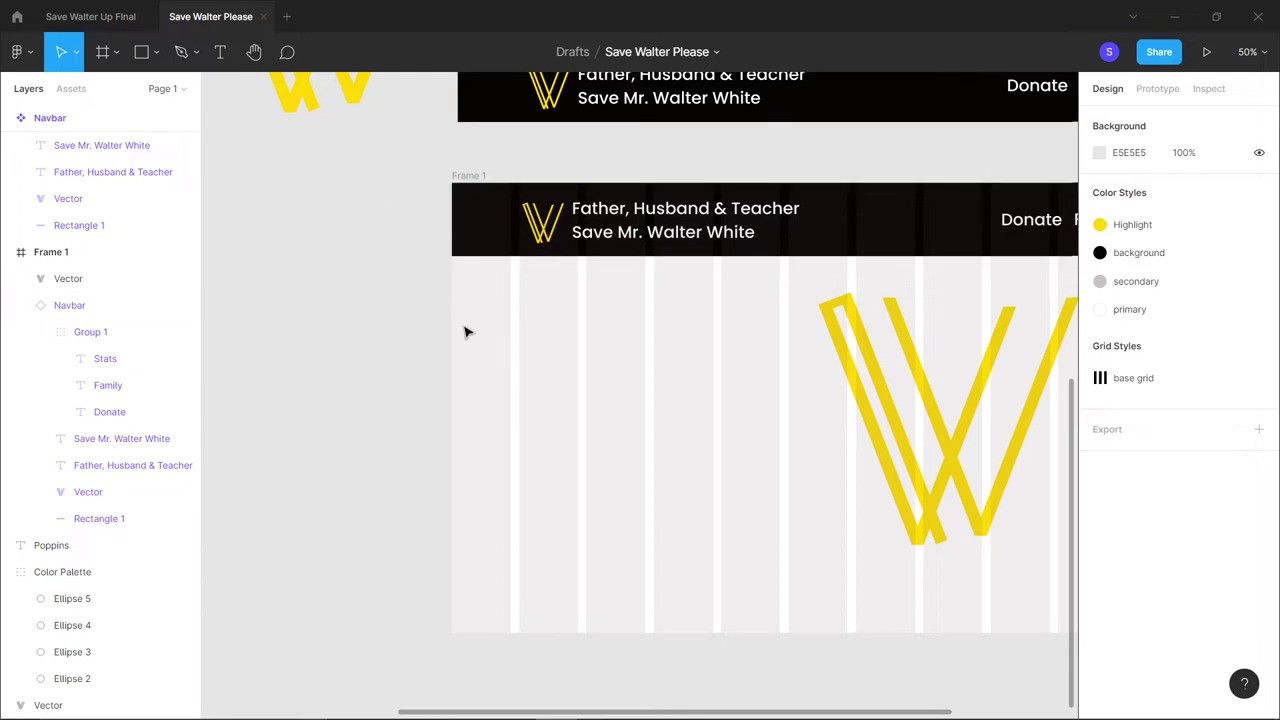
Rename Frame 1 to HomeScreen
left_click(63, 257)
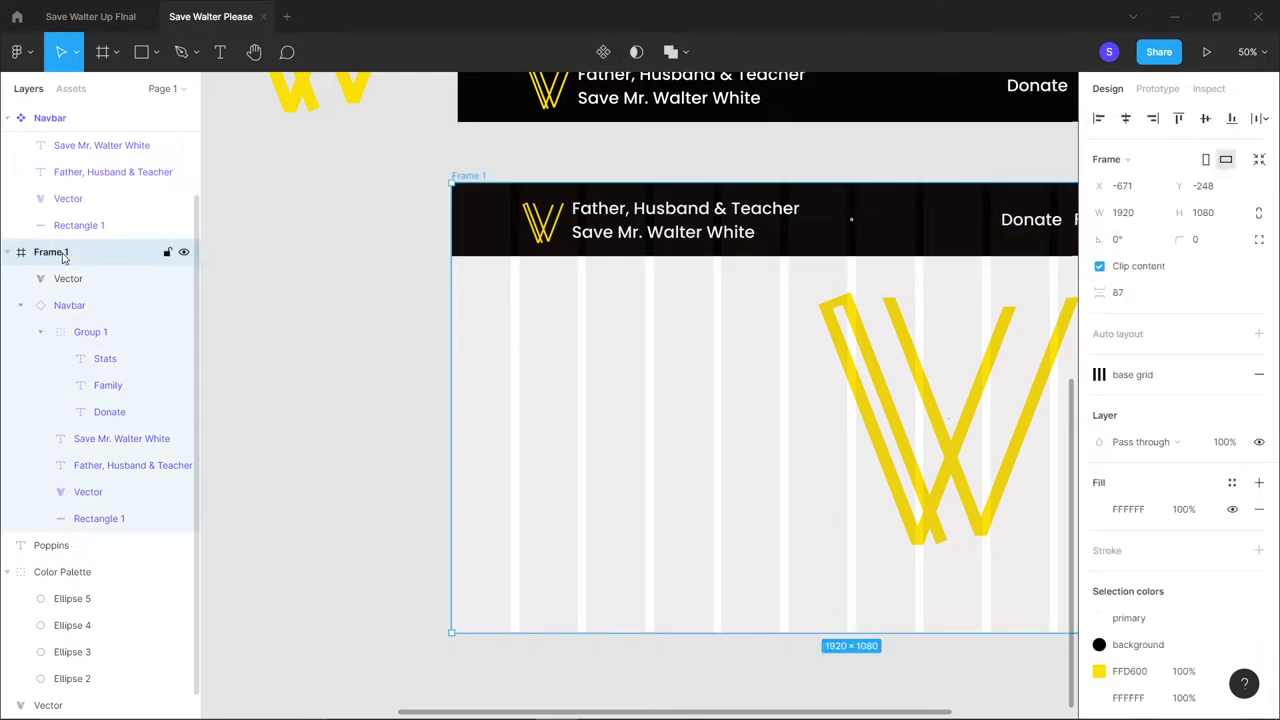
scroll(469, 297, "left", 2)
scroll(470, 298, "right", 3)
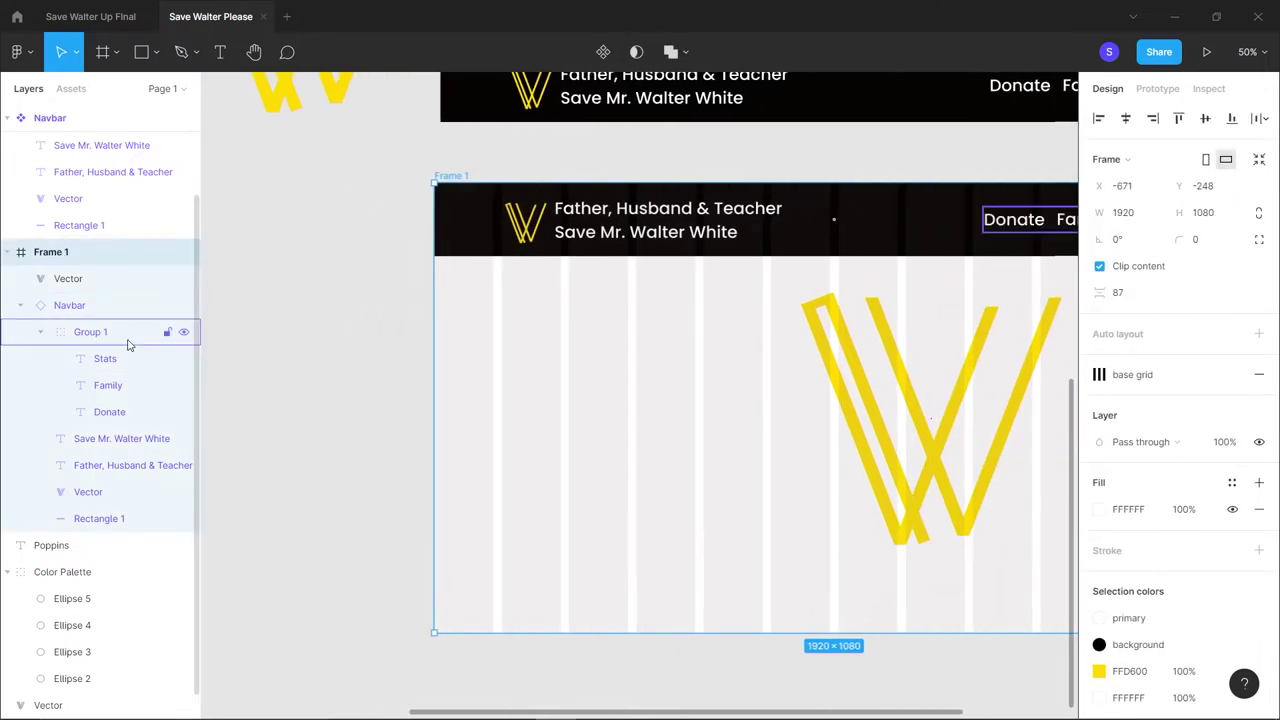
double_click(50, 252)
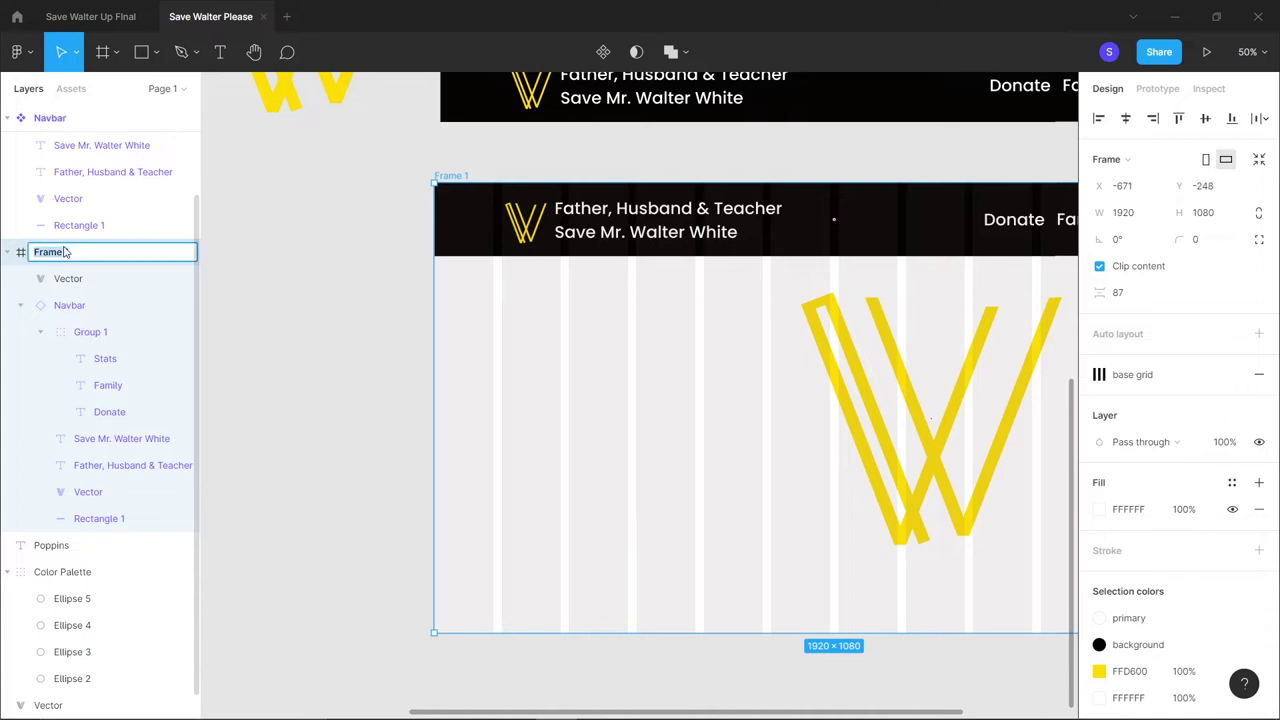
key("BackSpace")
key("Return")
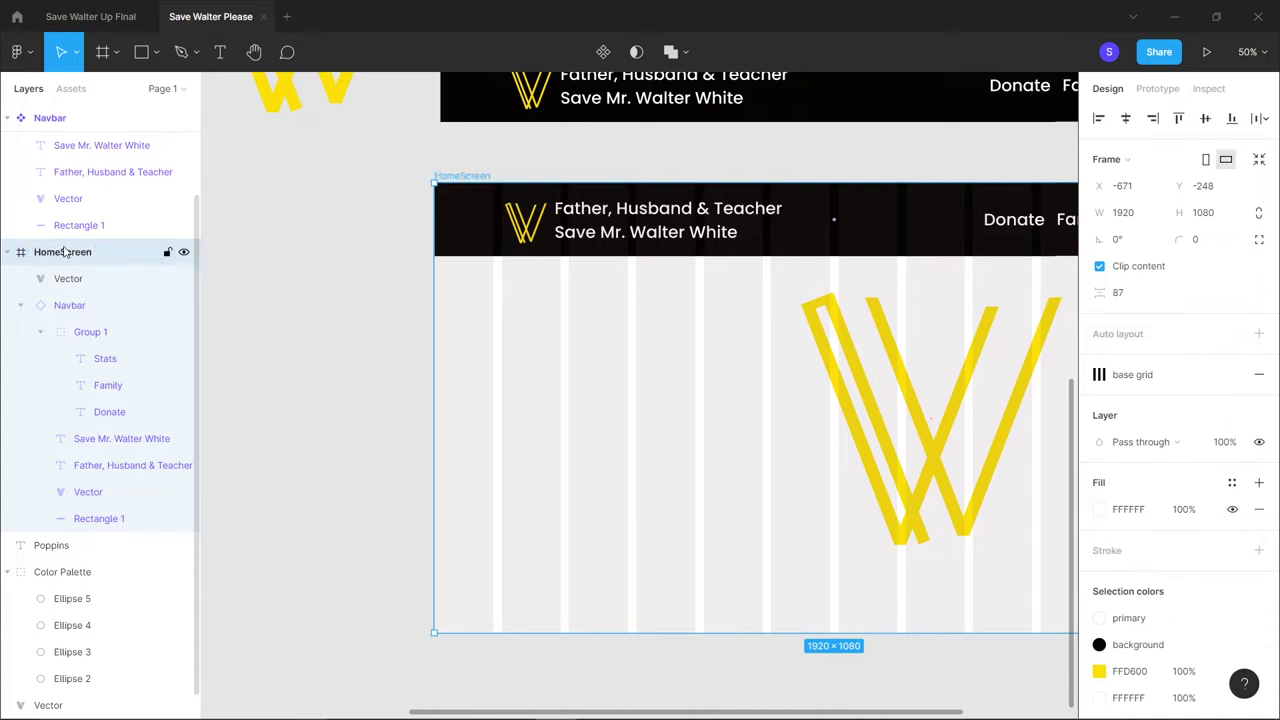
Apply the background color style to the HomeScreen frame's fill and shift its large W logo to about X 971, Y 287
scroll(286, 305, "left", 1)
scroll(600, 290, "right", 3)
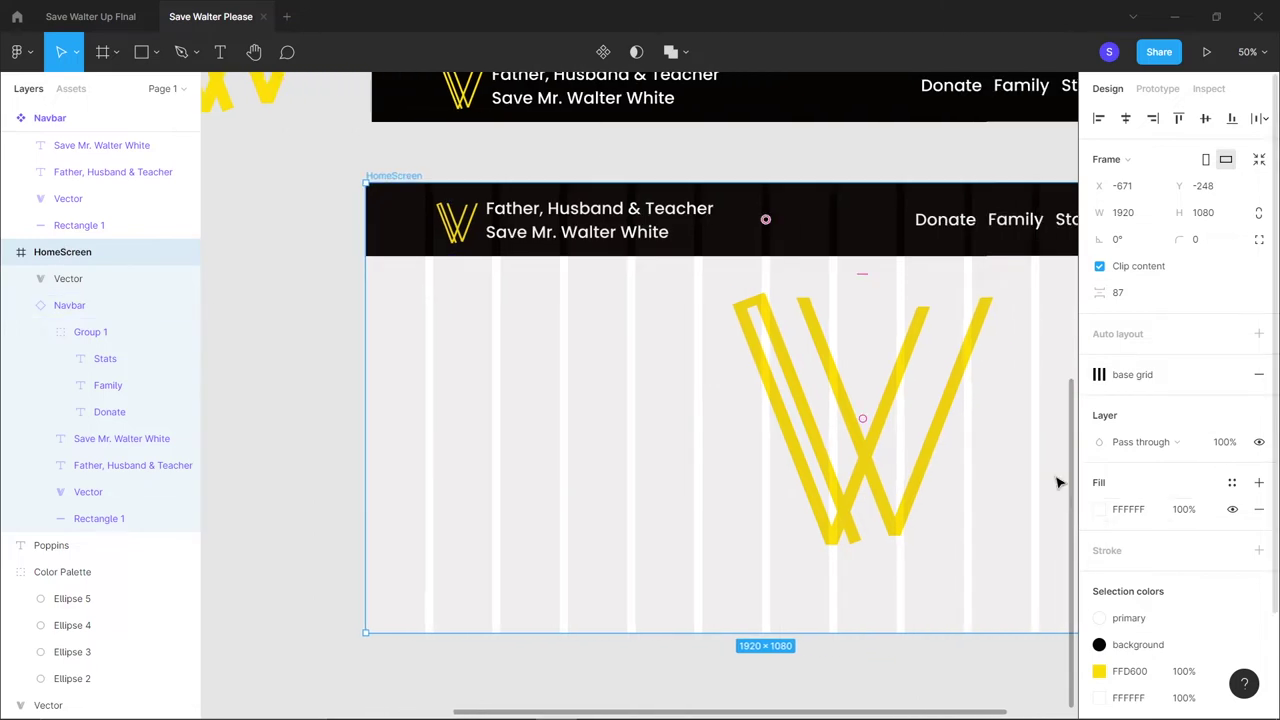
left_click(1232, 482)
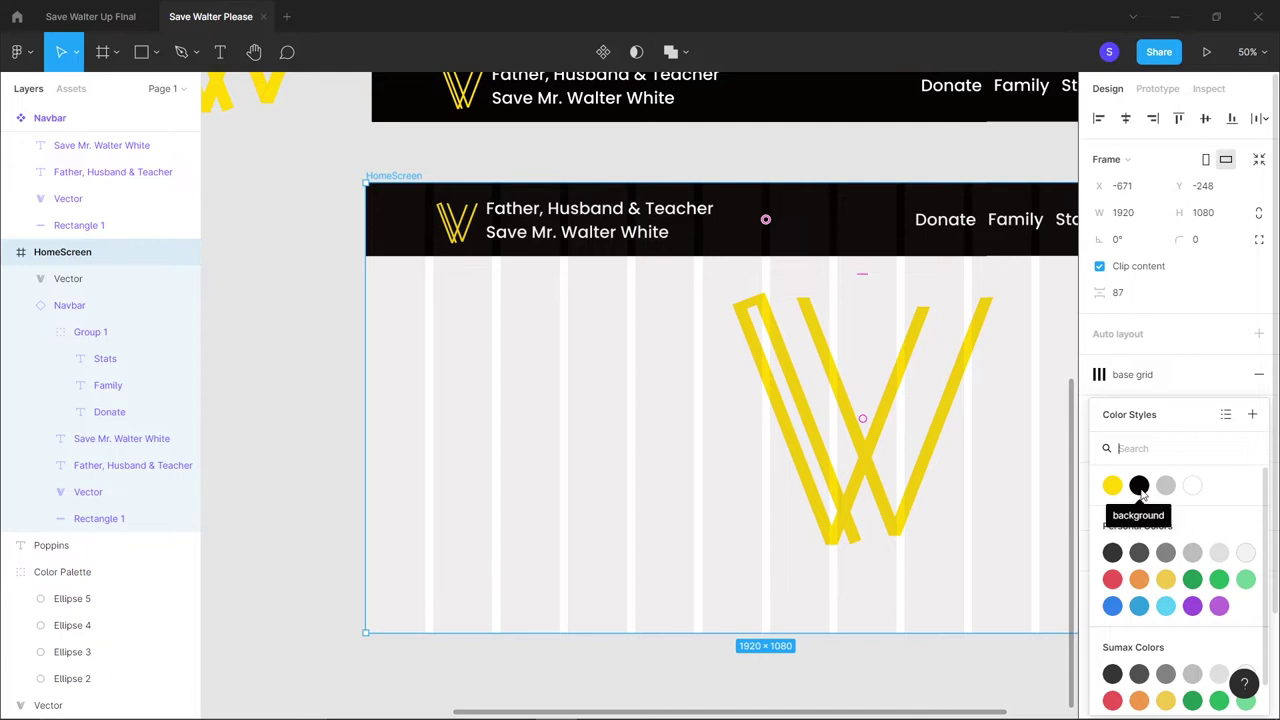
left_click(1140, 485)
scroll(780, 451, "right", 5)
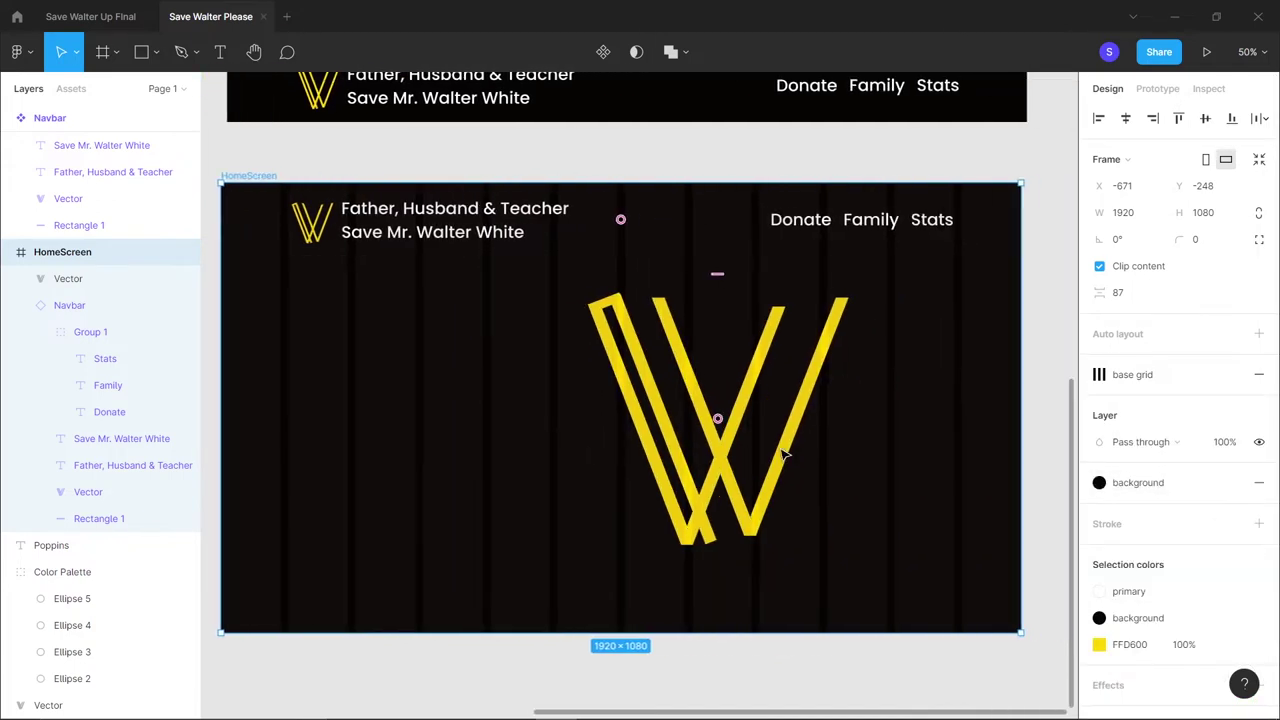
mouse_move(718, 440)
left_mouse_down()
mouse_move(673, 444)
mouse_move(706, 434)
mouse_move(709, 454)
left_mouse_up()
left_click(675, 447)
Bring the walter white image from the upper part of the canvas down into the HomeScreen frame
scroll(516, 334, "up", 5)
scroll(516, 334, "left", 6)
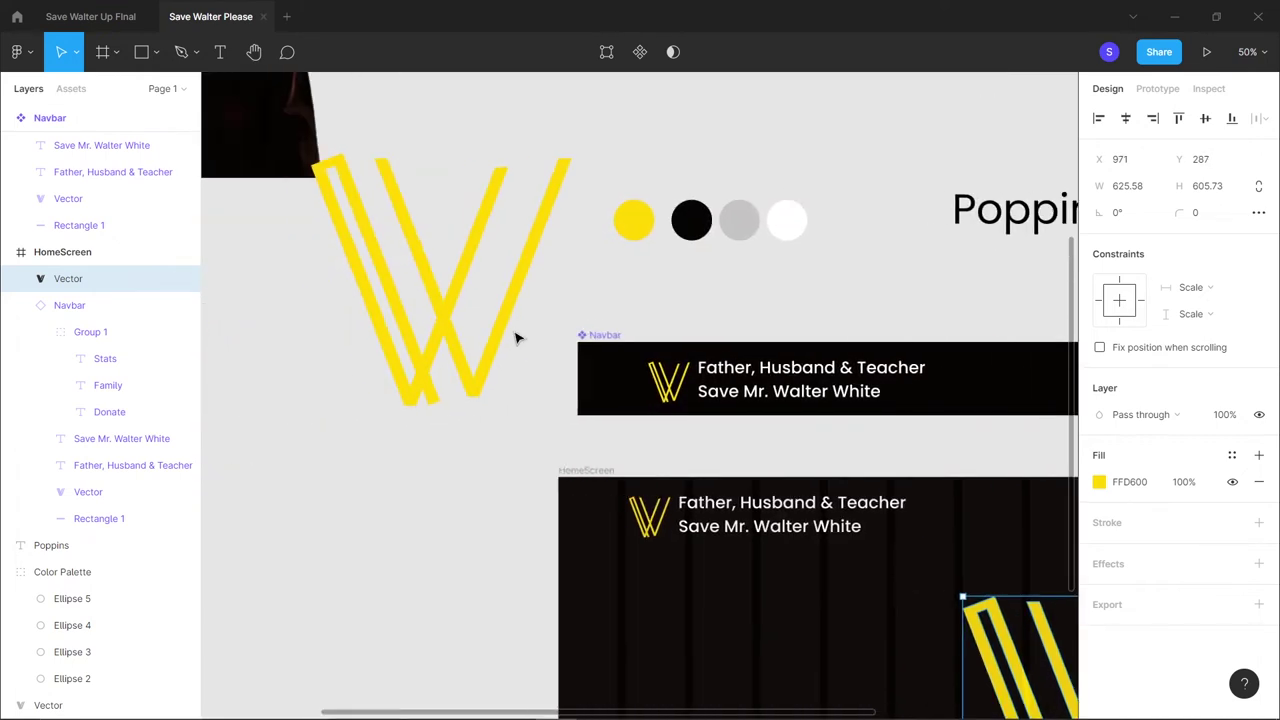
scroll(357, 270, "up", 5)
double_click(266, 286)
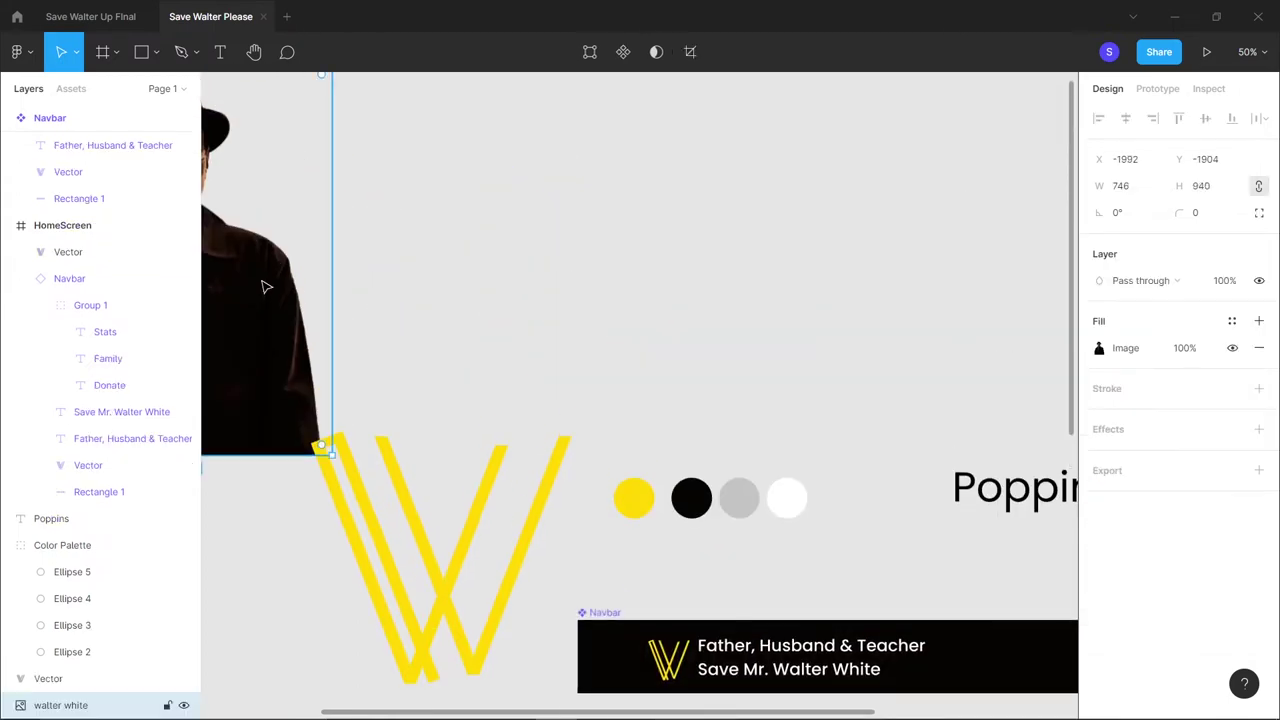
key("Escape")
left_click_drag(271, 340, 709, 546)
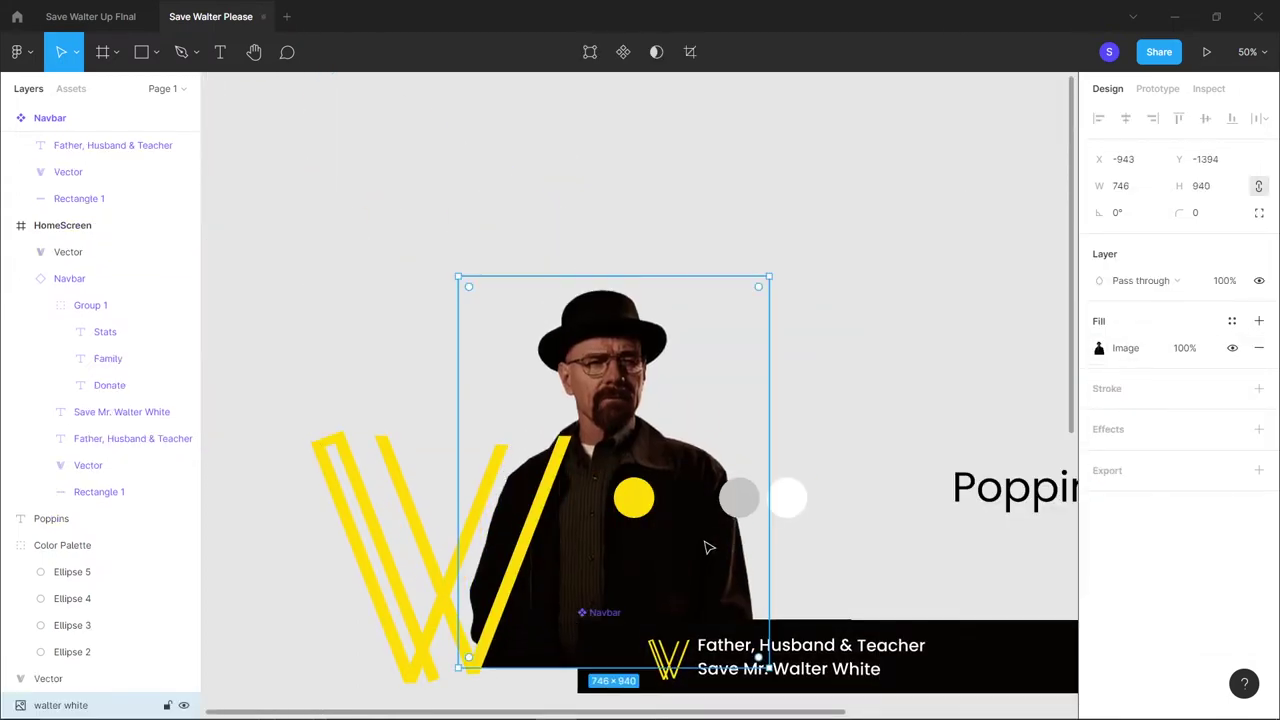
scroll(705, 546, "down", 5)
scroll(705, 546, "down", 2)
left_click_drag(672, 245, 669, 580)
scroll(500, 520, "down", 5)
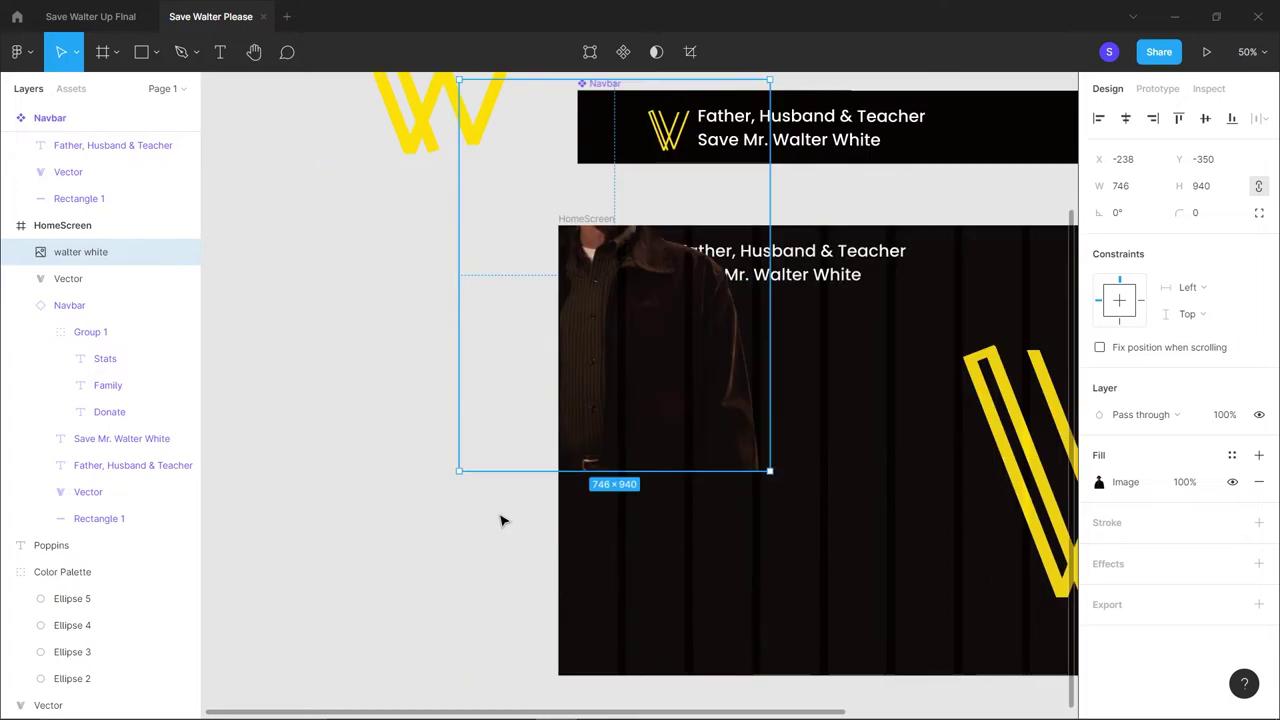
Arrange HomeScreen with the walter white image at about X 1112, Y 132 and the large W logo at about X 829, Y 203
scroll(503, 520, "right", 4)
left_click_drag(446, 343, 940, 480)
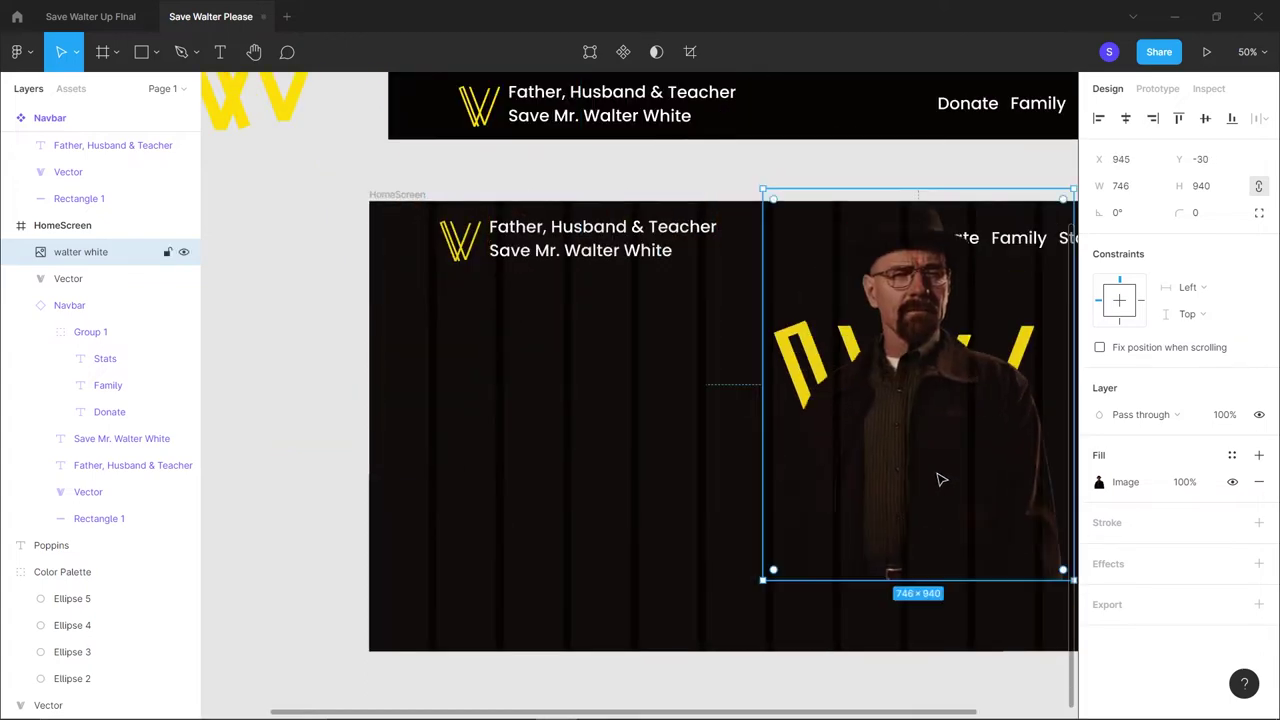
scroll(703, 455, "right", 5)
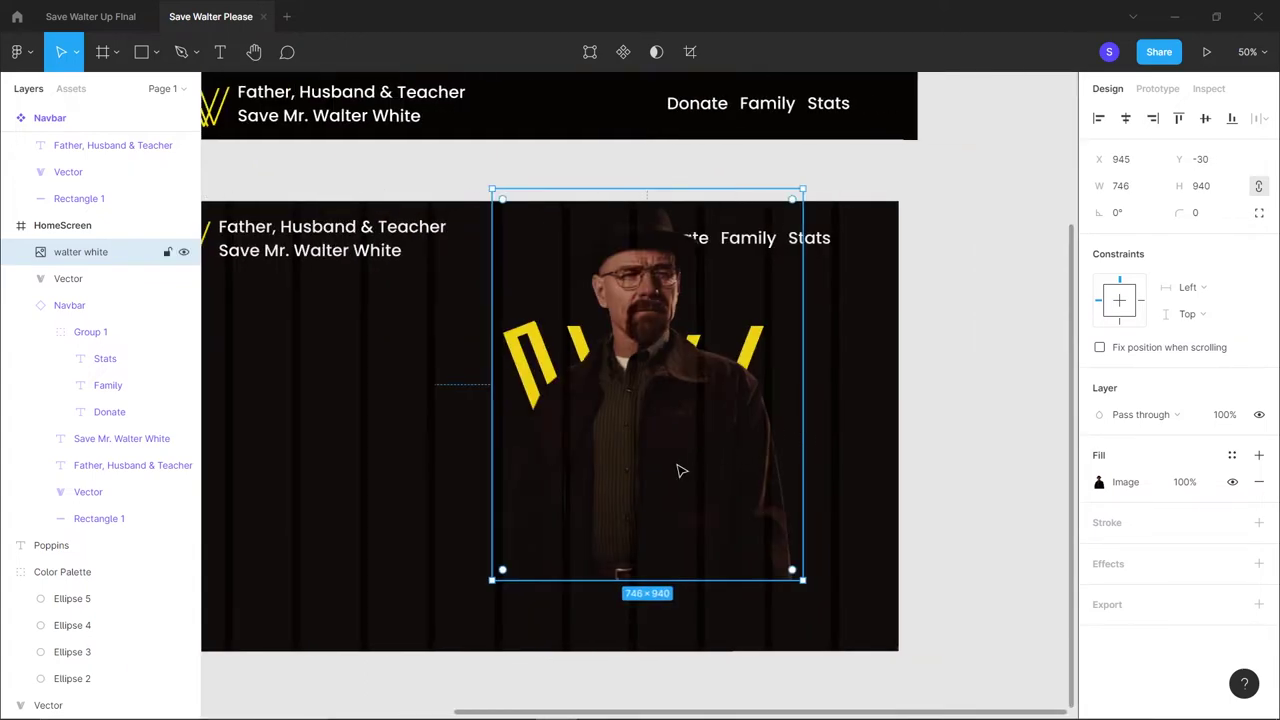
left_click_drag(680, 470, 766, 506)
left_click_drag(565, 448, 505, 418)
left_click_drag(737, 477, 717, 494)
scroll(980, 270, "left", 2)
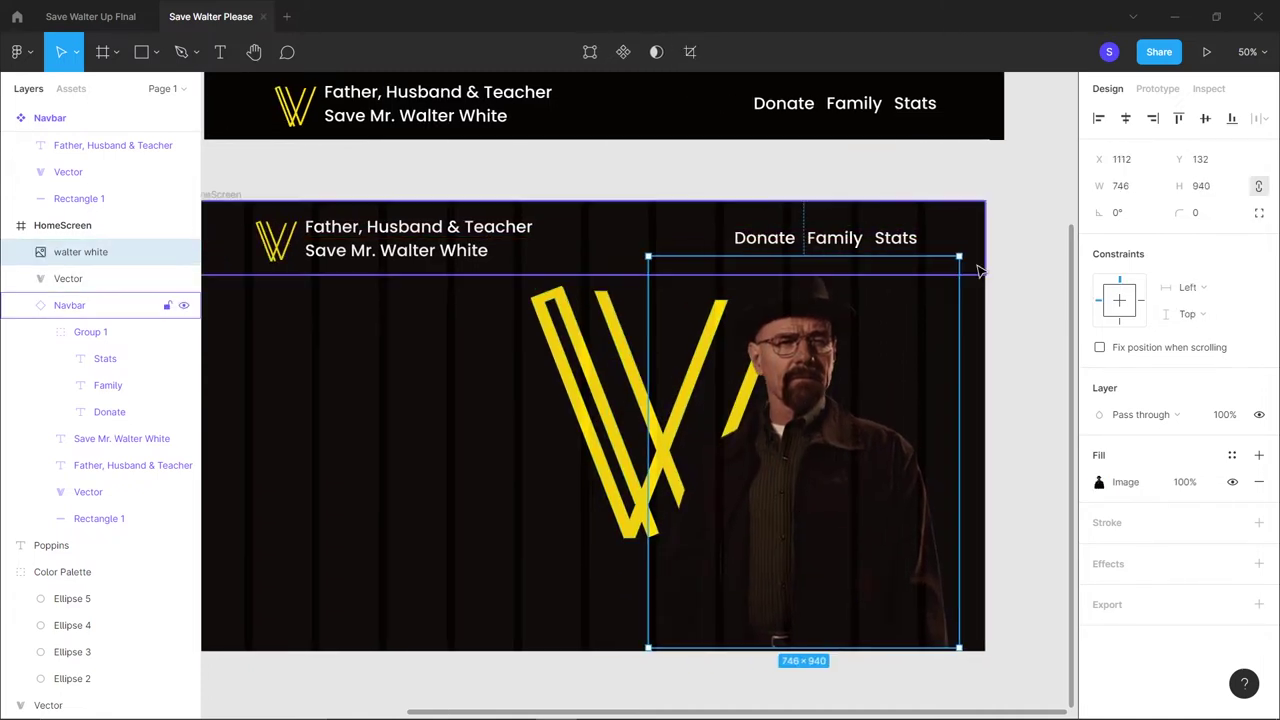
Scale the walter white image down proportionally around its center to about 590 × 744 with the Scale tool
key("k")
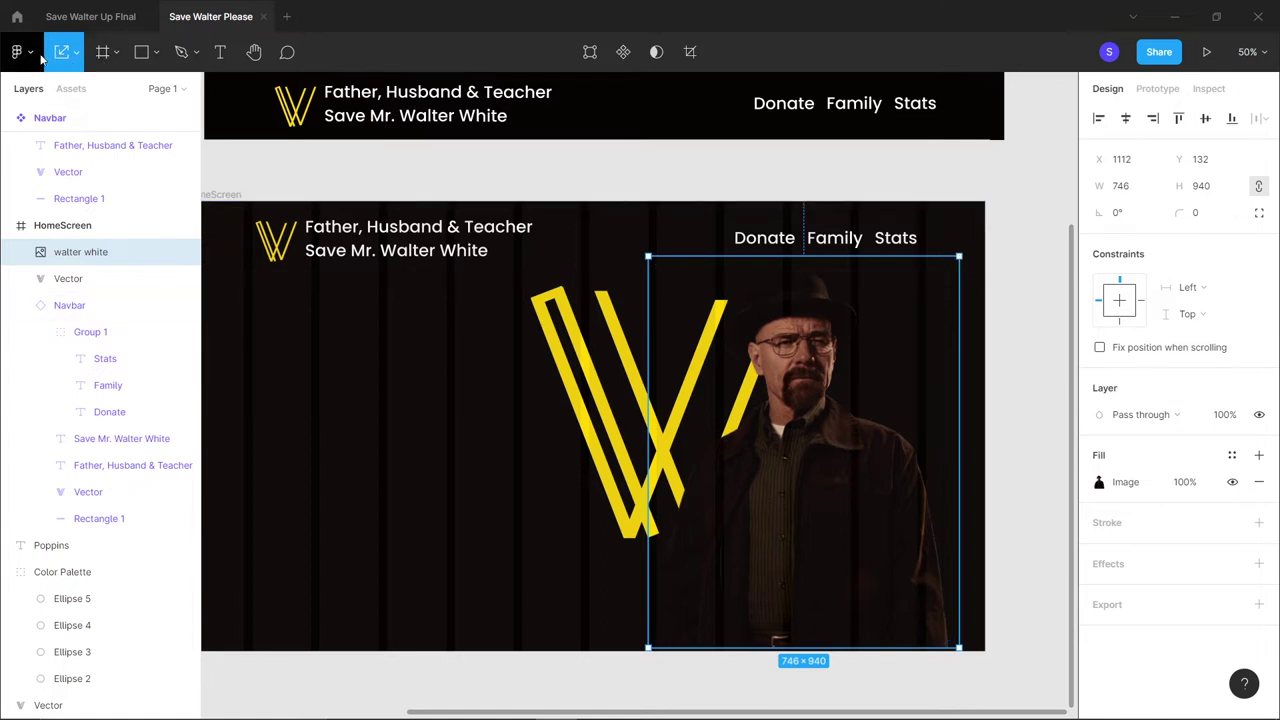
left_click(77, 54)
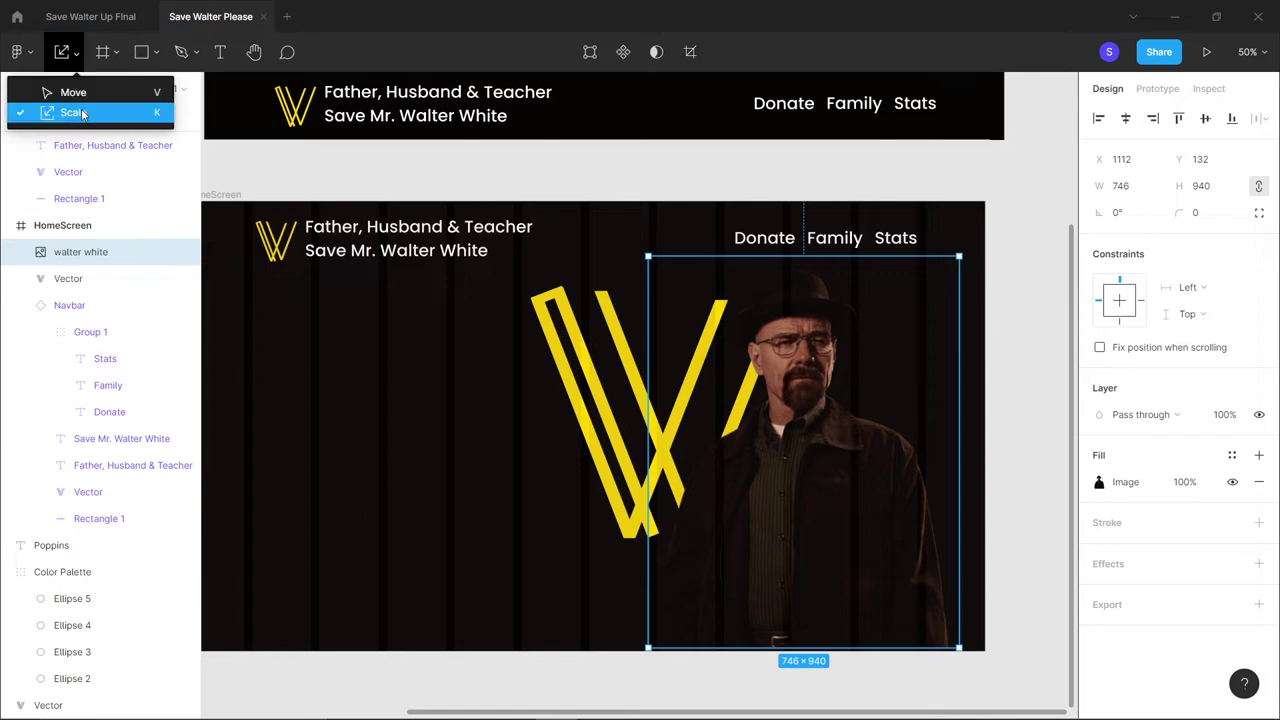
left_click(72, 91)
key("k")
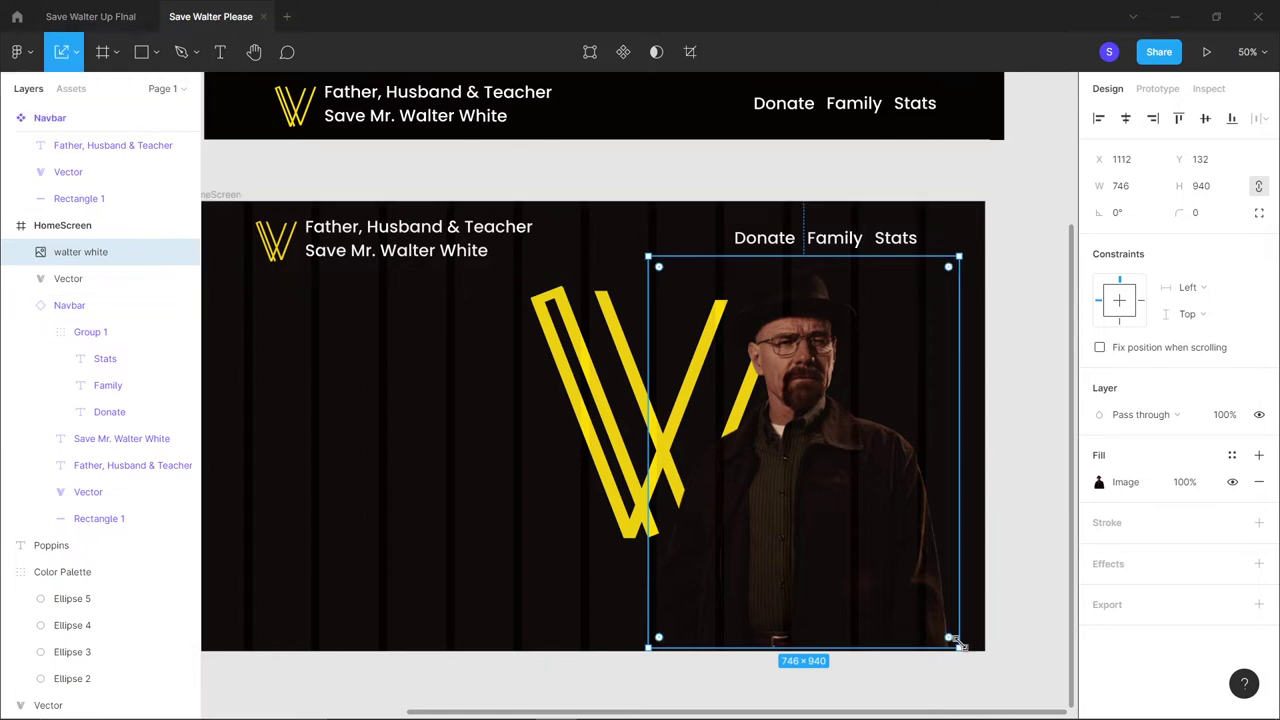
left_click_drag(957, 645, 915, 607)
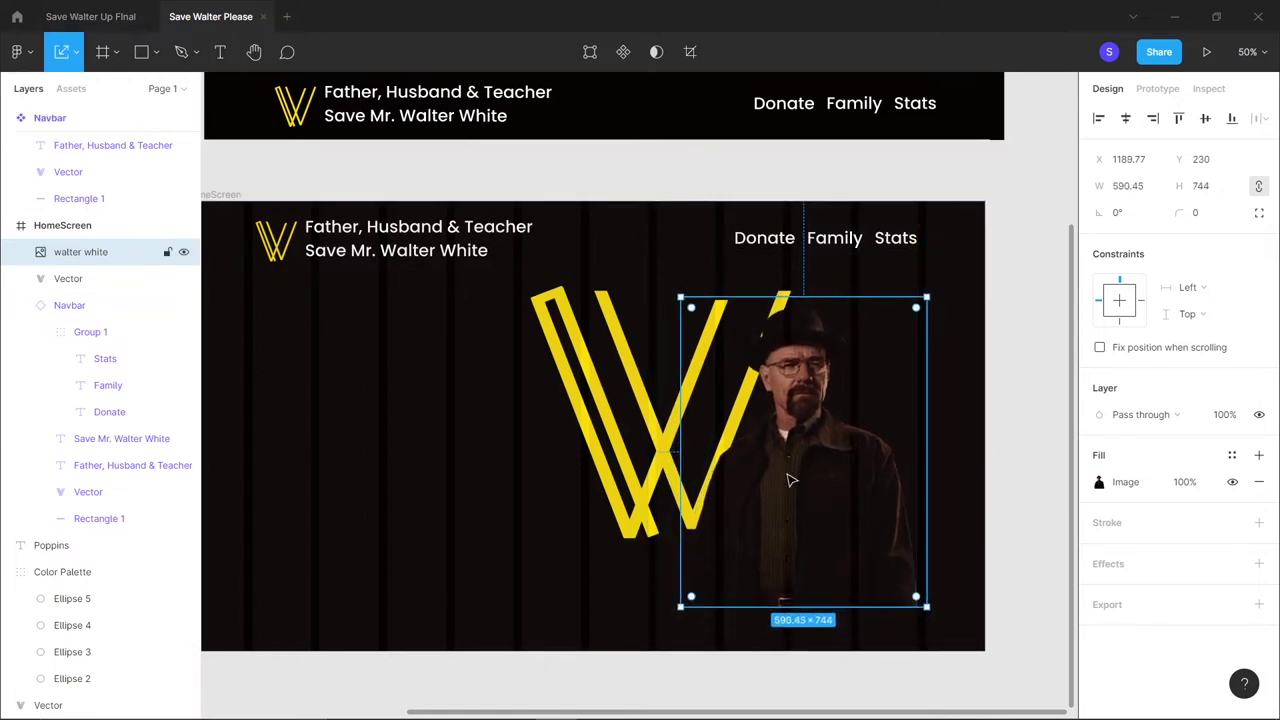
Shift the large W logo slightly left and down, and scale the walter white image up to about 694 × 874
left_click(597, 397)
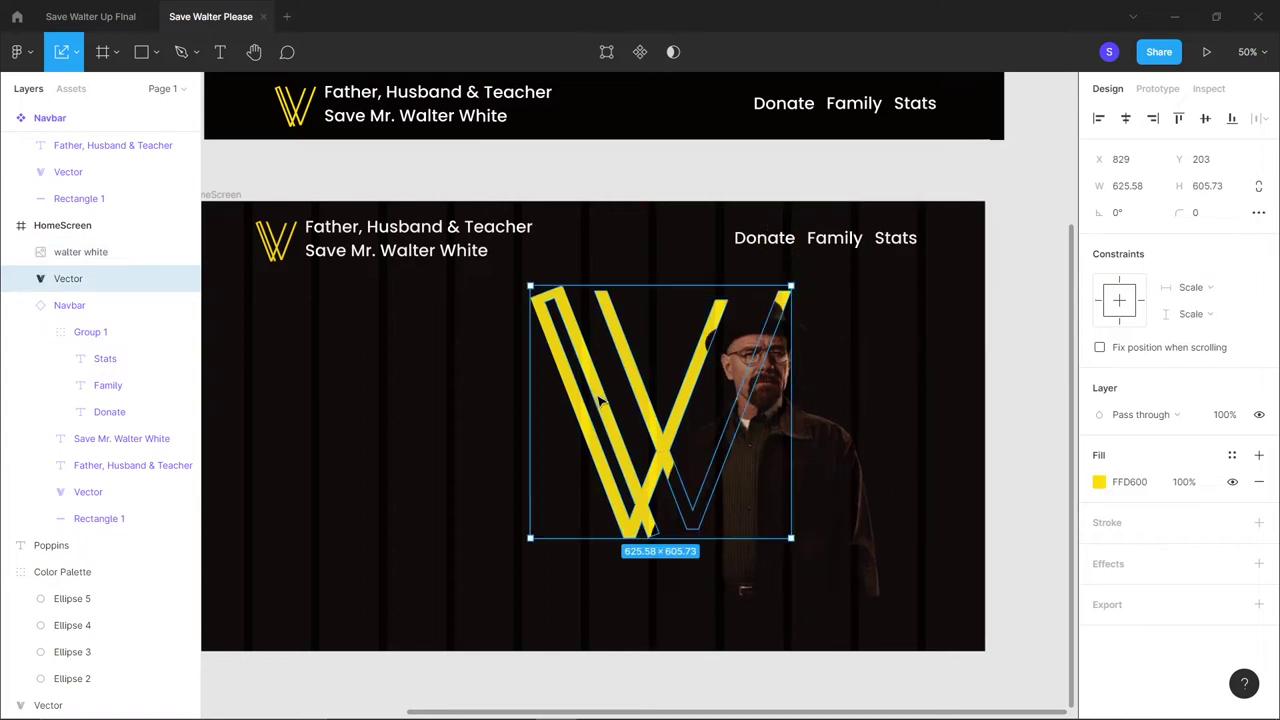
left_click_drag(597, 398, 587, 425)
left_click(870, 570)
left_click_drag(890, 596, 905, 625)
left_click(475, 370)
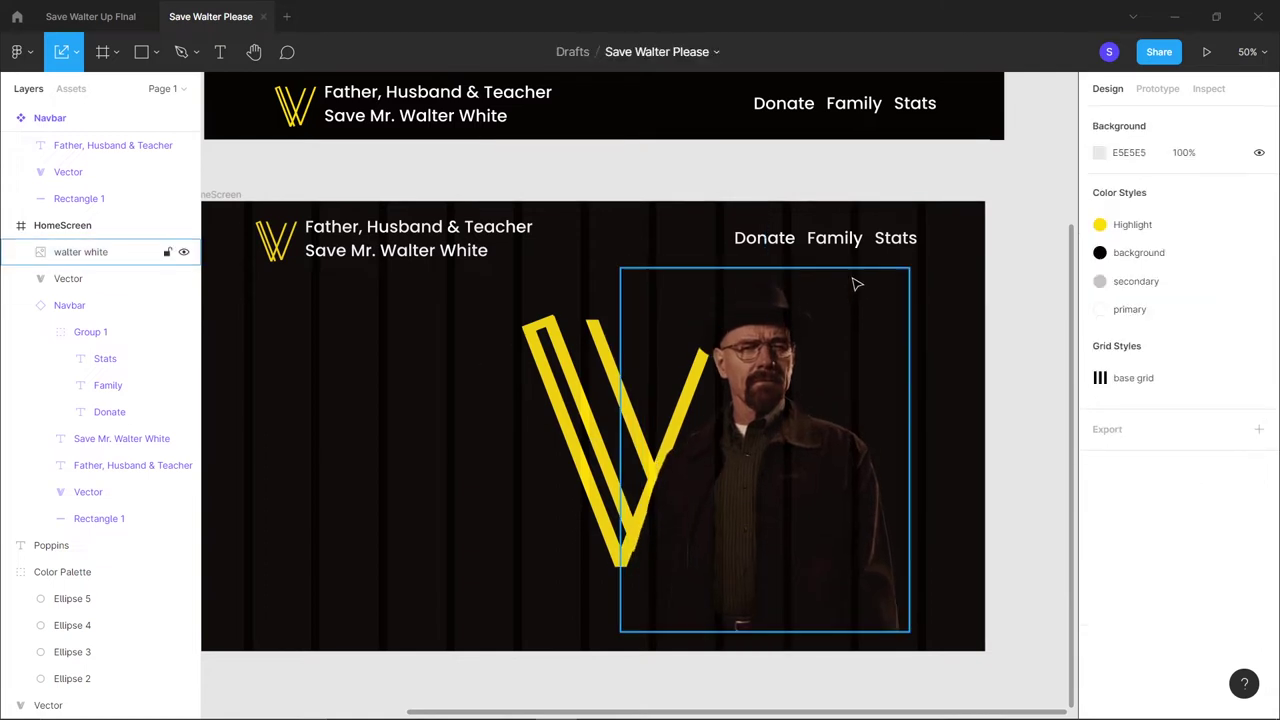
Preview the HomeScreen frame with its base grid hidden, and show the layout grids again
left_click(233, 191)
left_click(1207, 348)
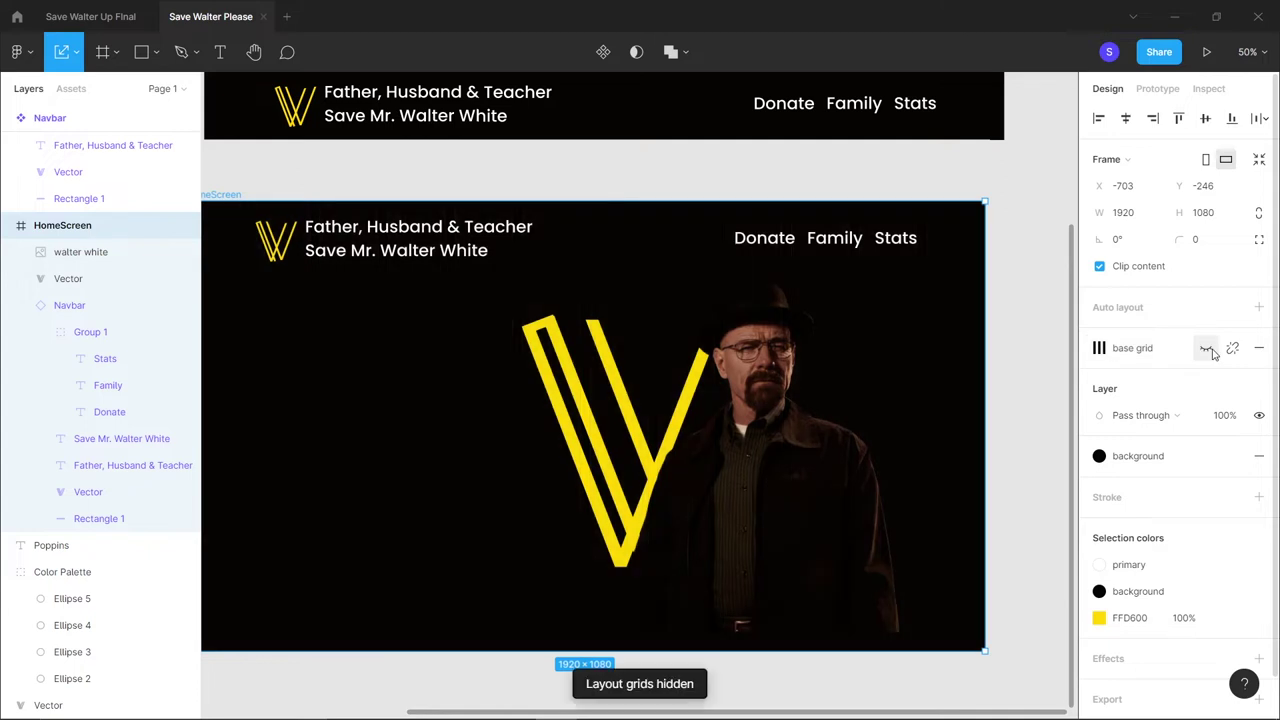
key("ctrl+shift+4")
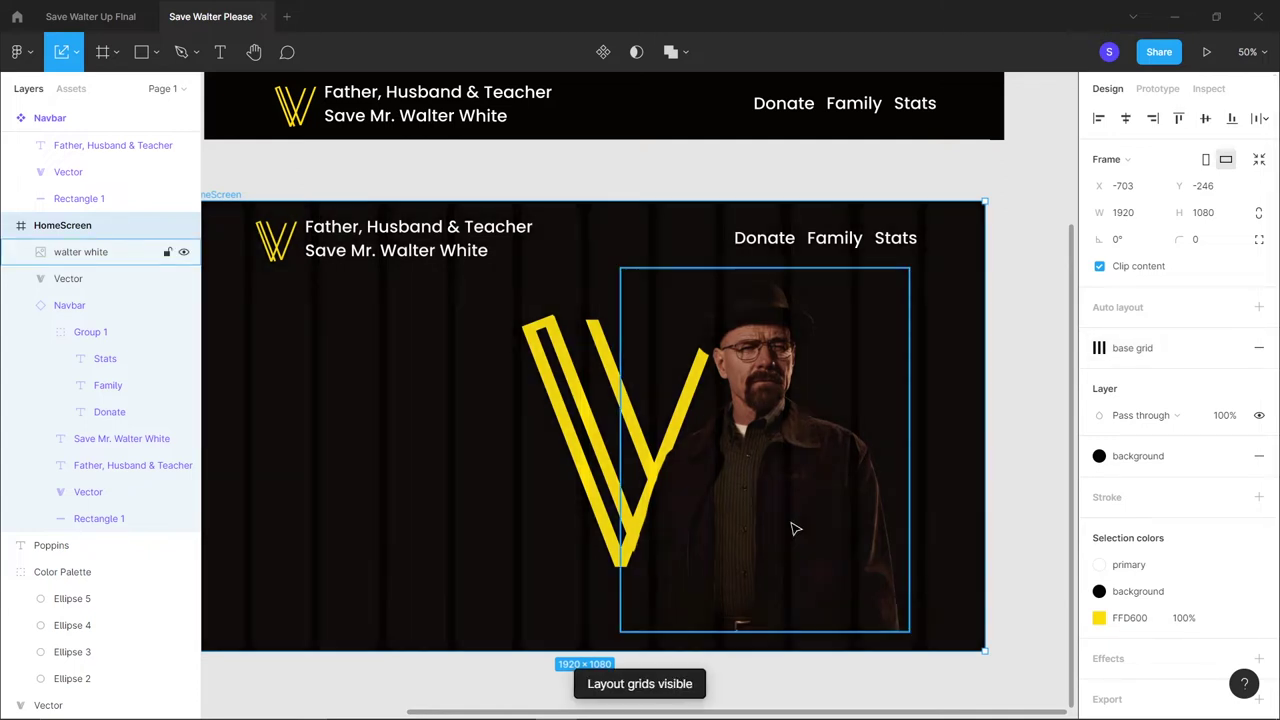
Move the walter white image to about X 1064, Y 148 on HomeScreen
left_click_drag(803, 523, 831, 491)
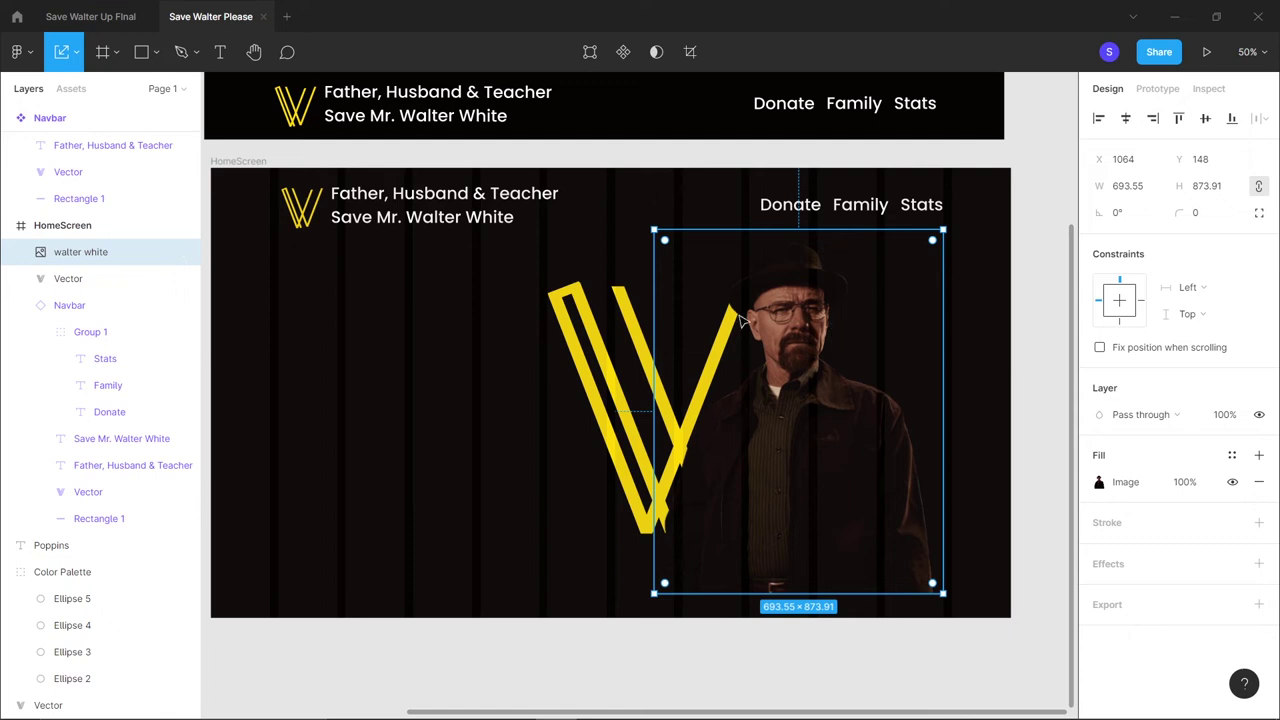
Group the large W logo with the walter white image and name the group Hero
left_click(604, 375, "shift")
key("ctrl+g")
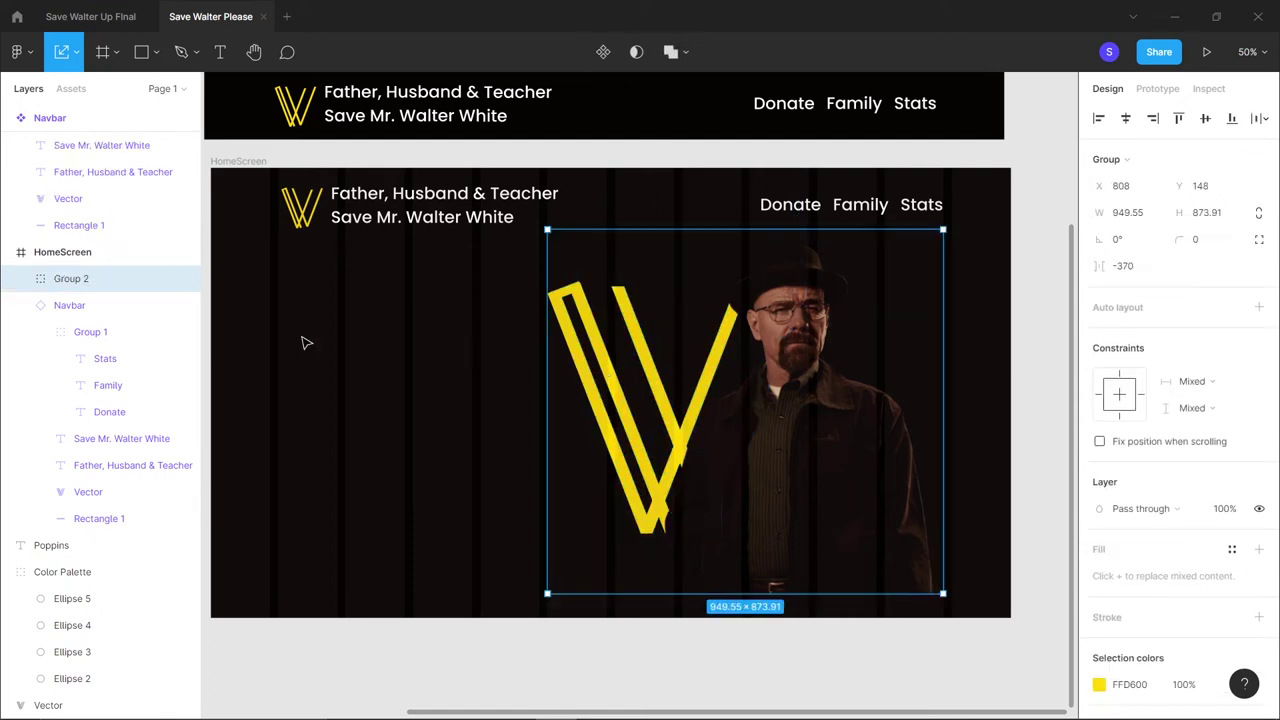
double_click(70, 278)
key("BackSpace")
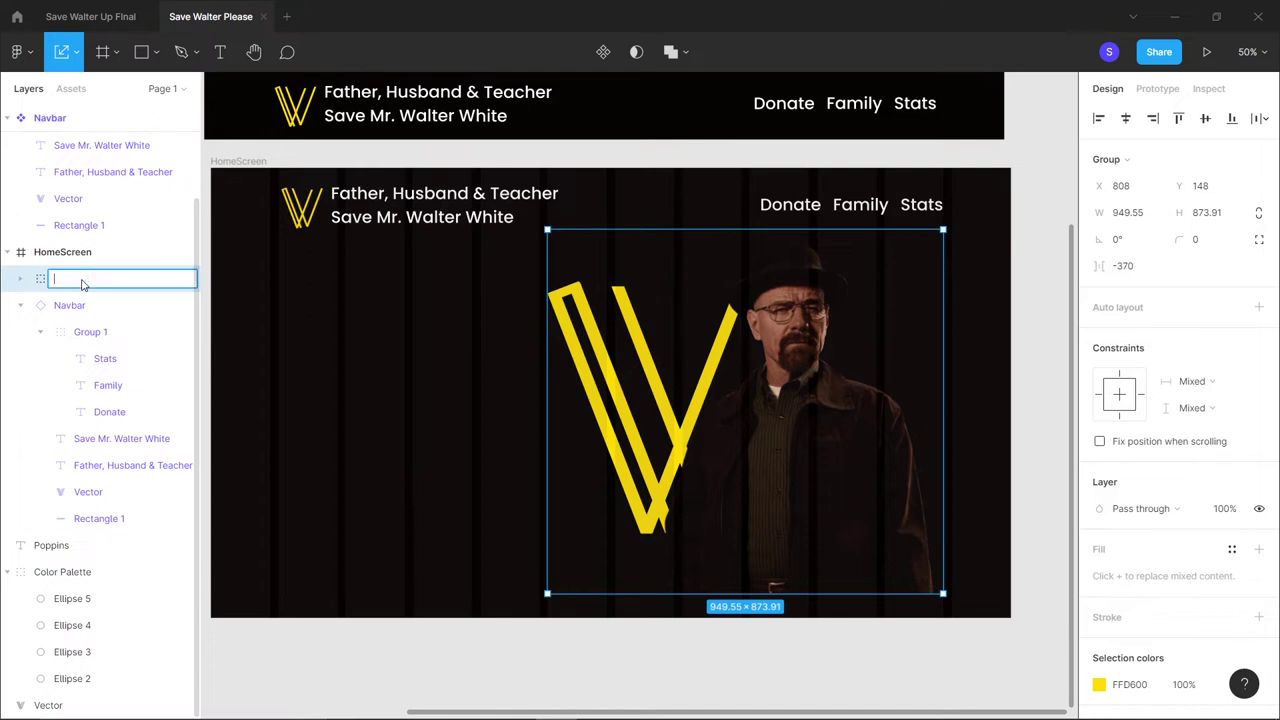
type("Hero")
key("Return")
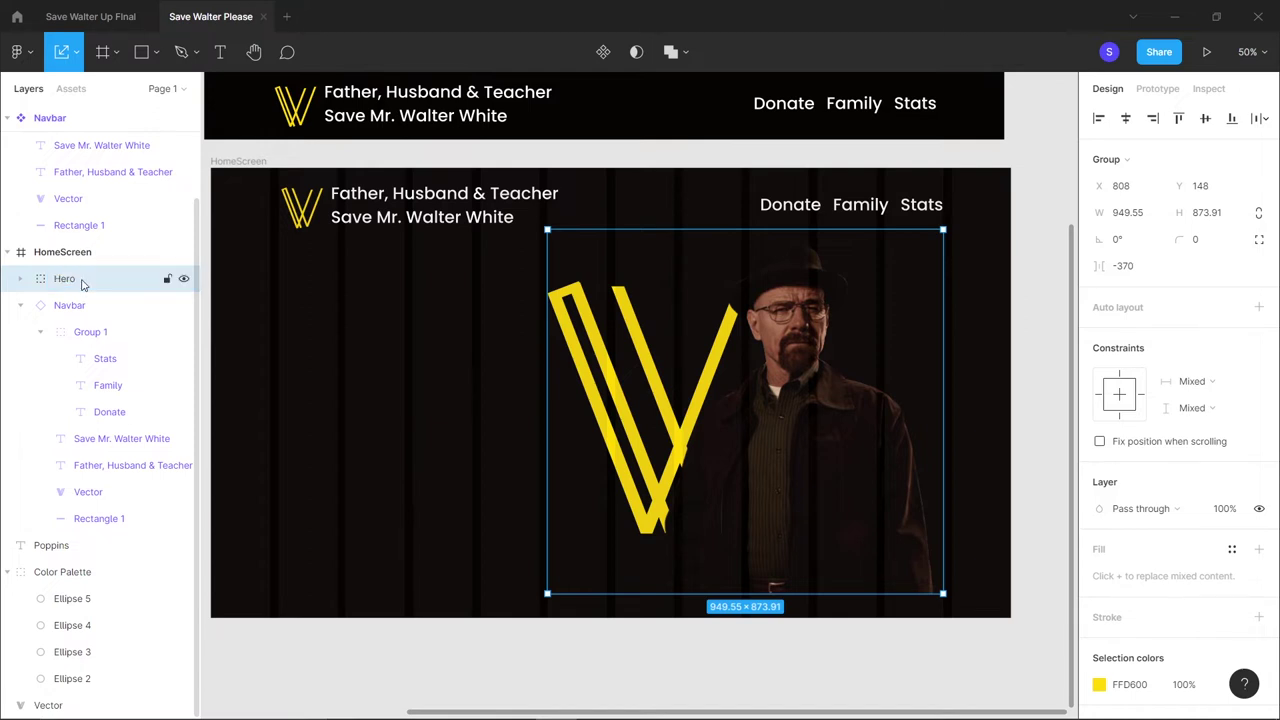
Scale the Hero group down proportionally to about 872 × 802 and place it at about X 906, Y 176 on HomeScreen
left_click(20, 305)
scroll(714, 417, "right", 3)
scroll(714, 417, "left", 3)
left_click_drag(716, 420, 738, 401)
left_click_drag(585, 222, 614, 253)
left_click_drag(772, 418, 766, 406)
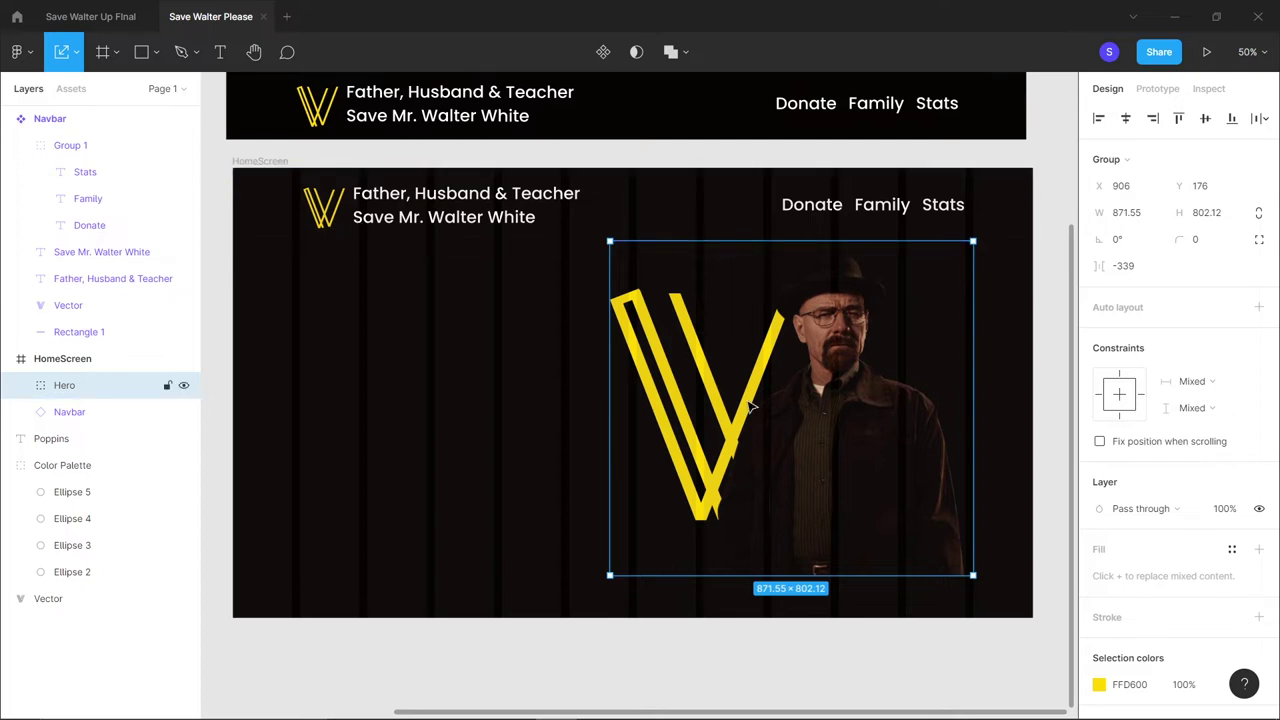
scroll(752, 407, "left", 3)
Add the heading "Help Mr. White" in the primary color style at about X 162, Y 450 on HomeScreen
left_click(510, 387)
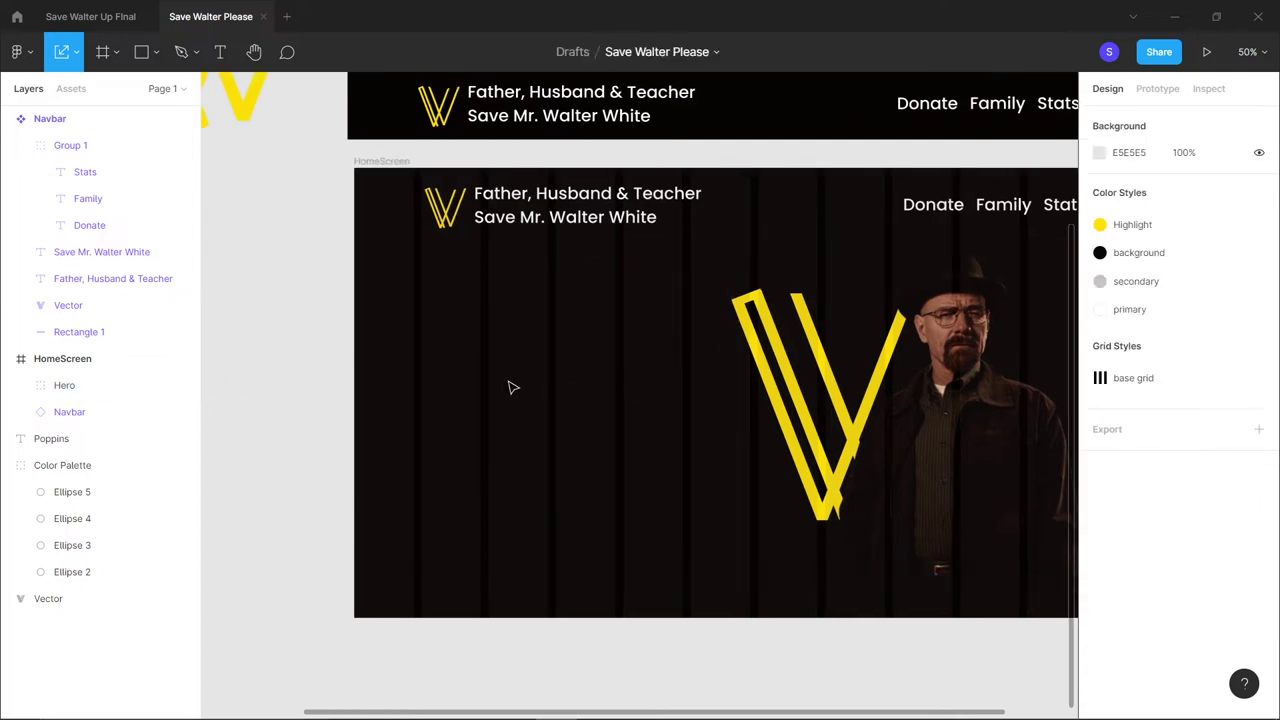
key("t")
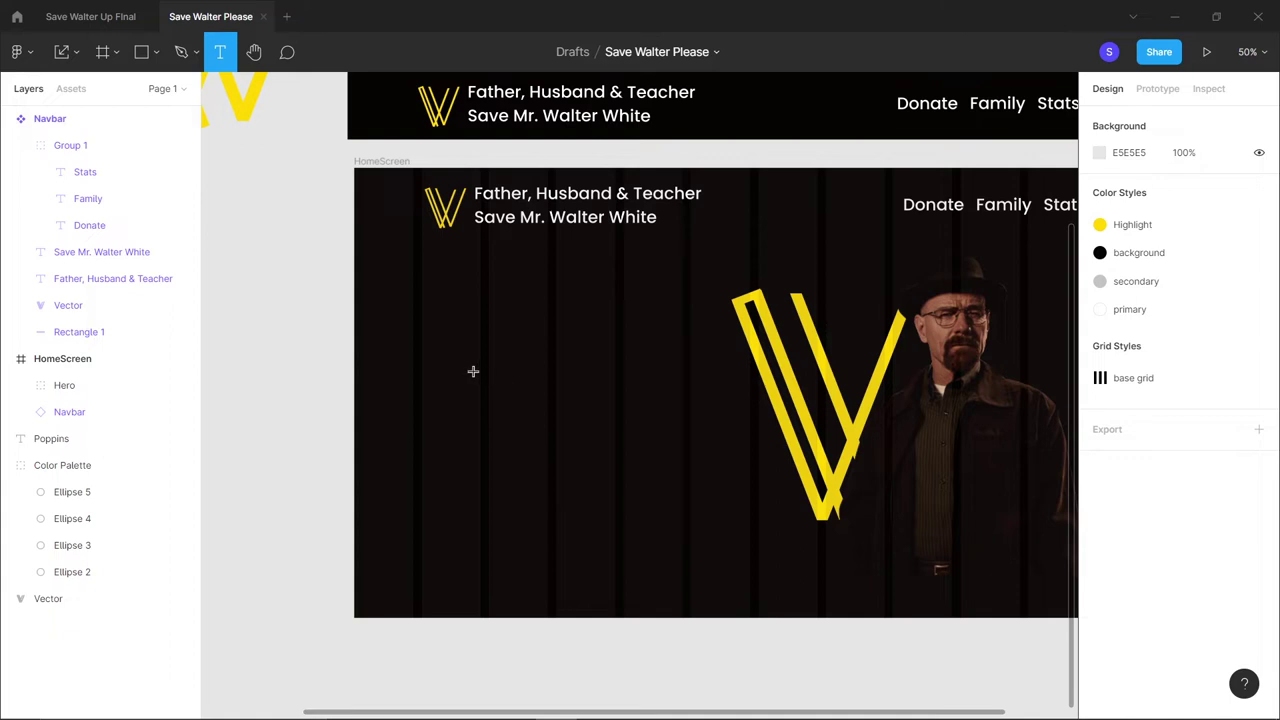
left_click(421, 364)
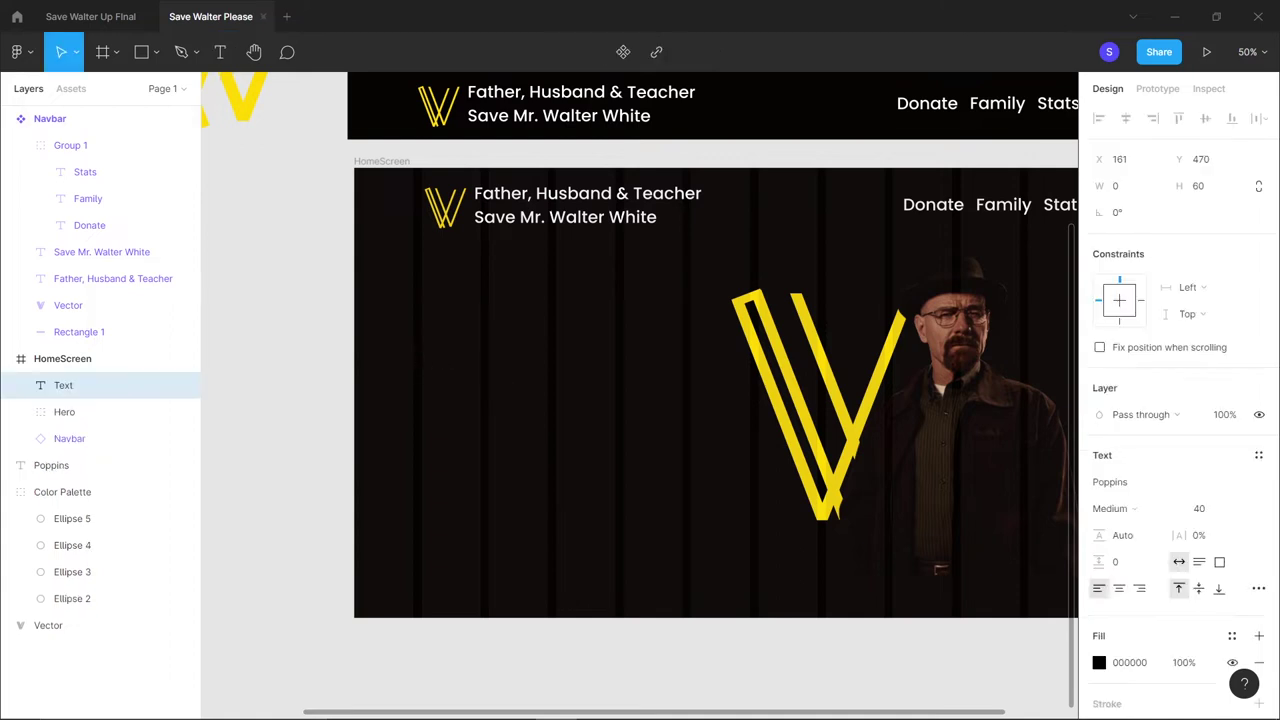
type("Help M")
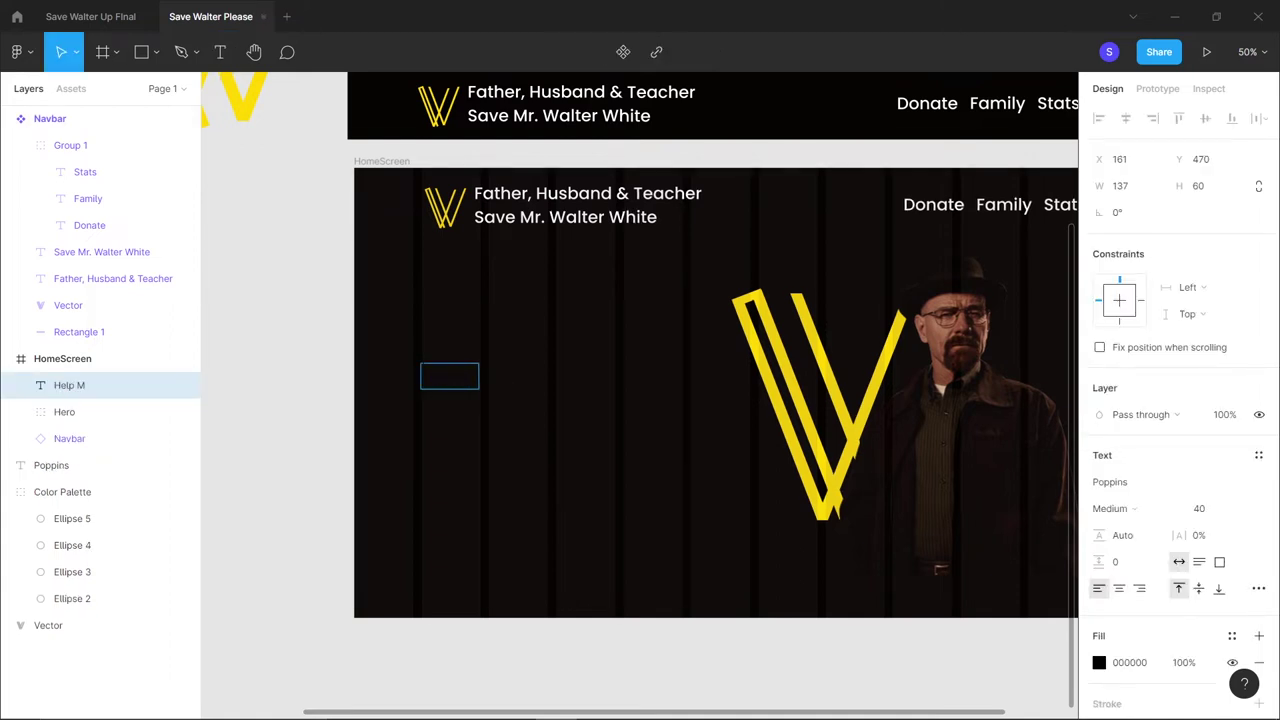
type("r. White")
key("ctrl+a")
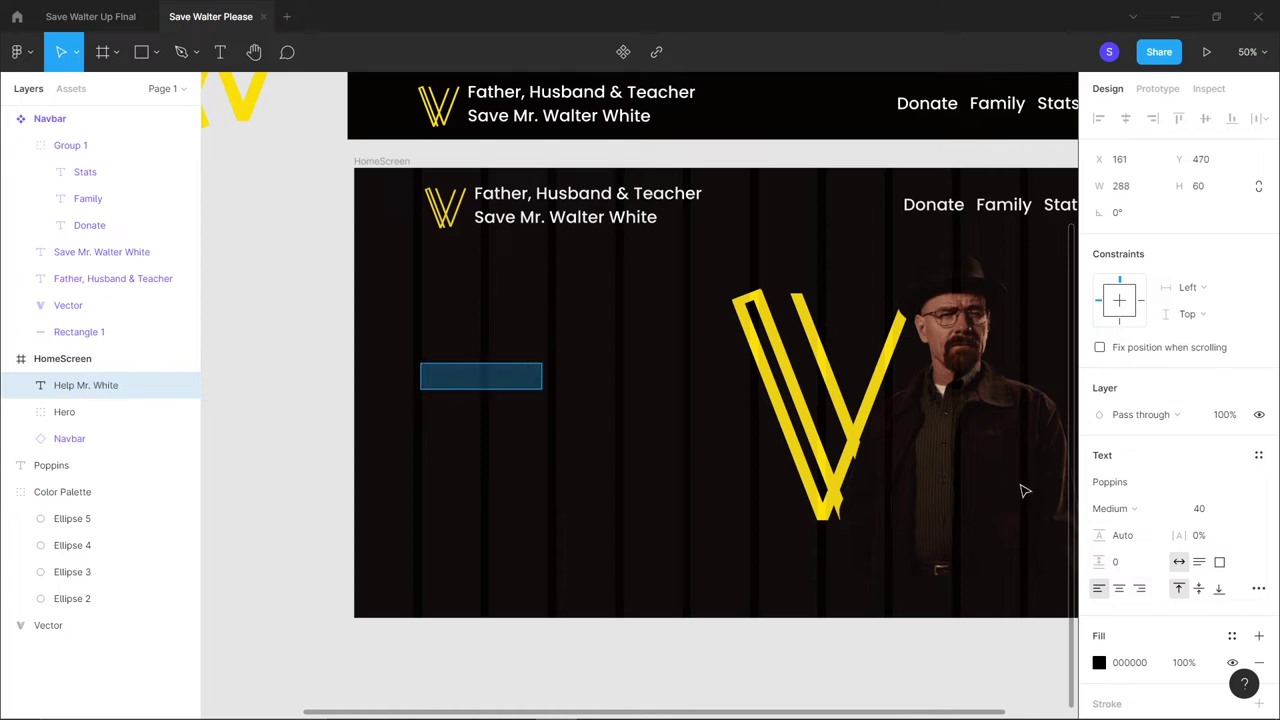
left_click(1232, 636)
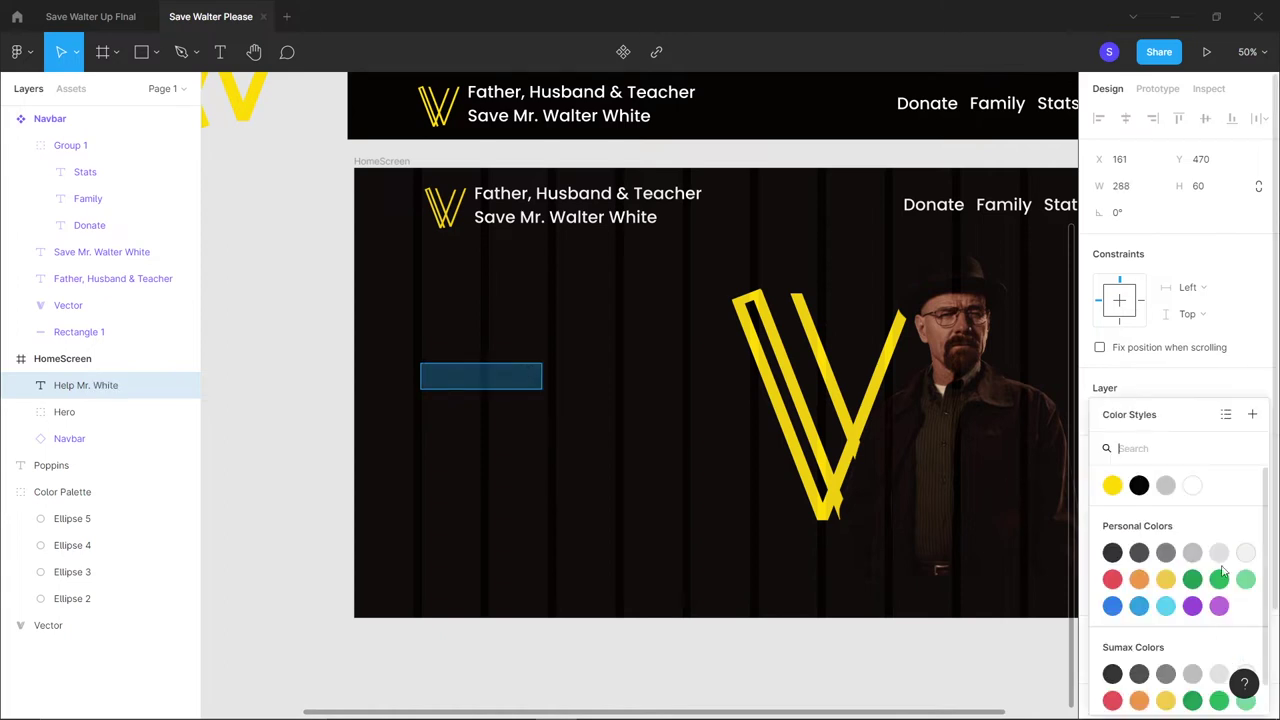
left_click(1200, 488)
left_click_drag(495, 377, 497, 369)
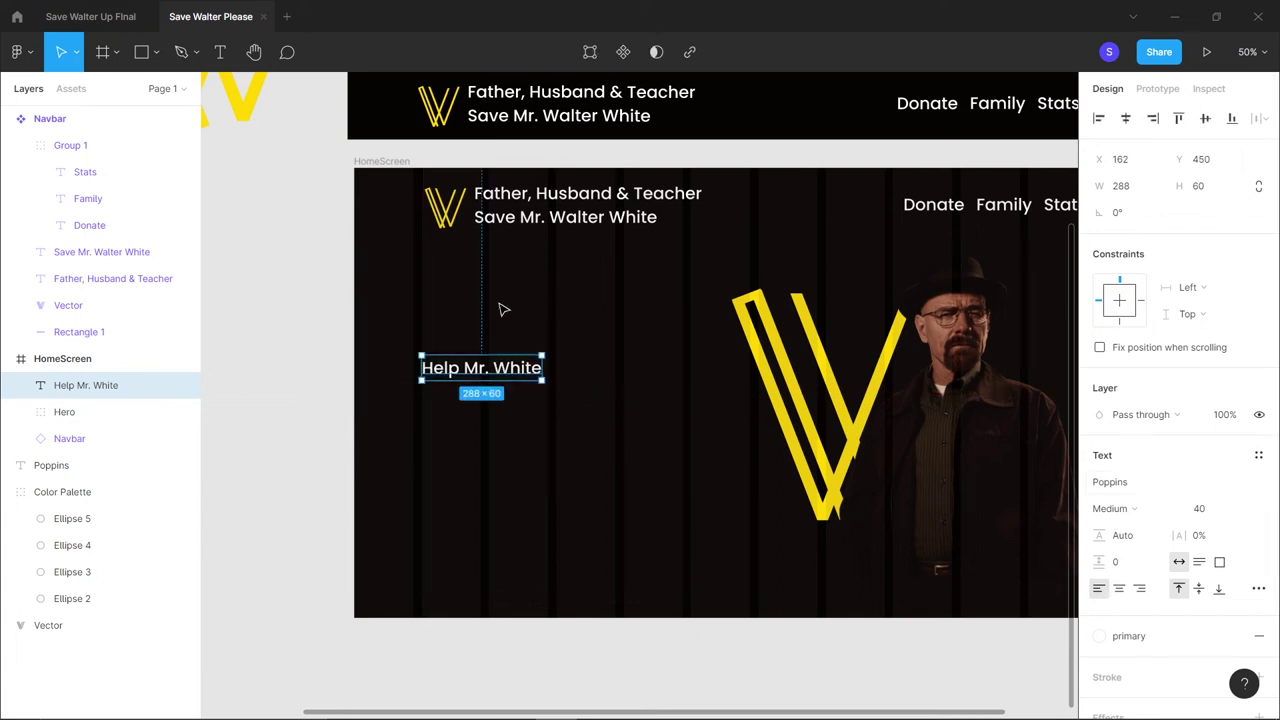
Set the Help Mr. White heading's font size to 90 and make the word "Help" Bold
key("Return")
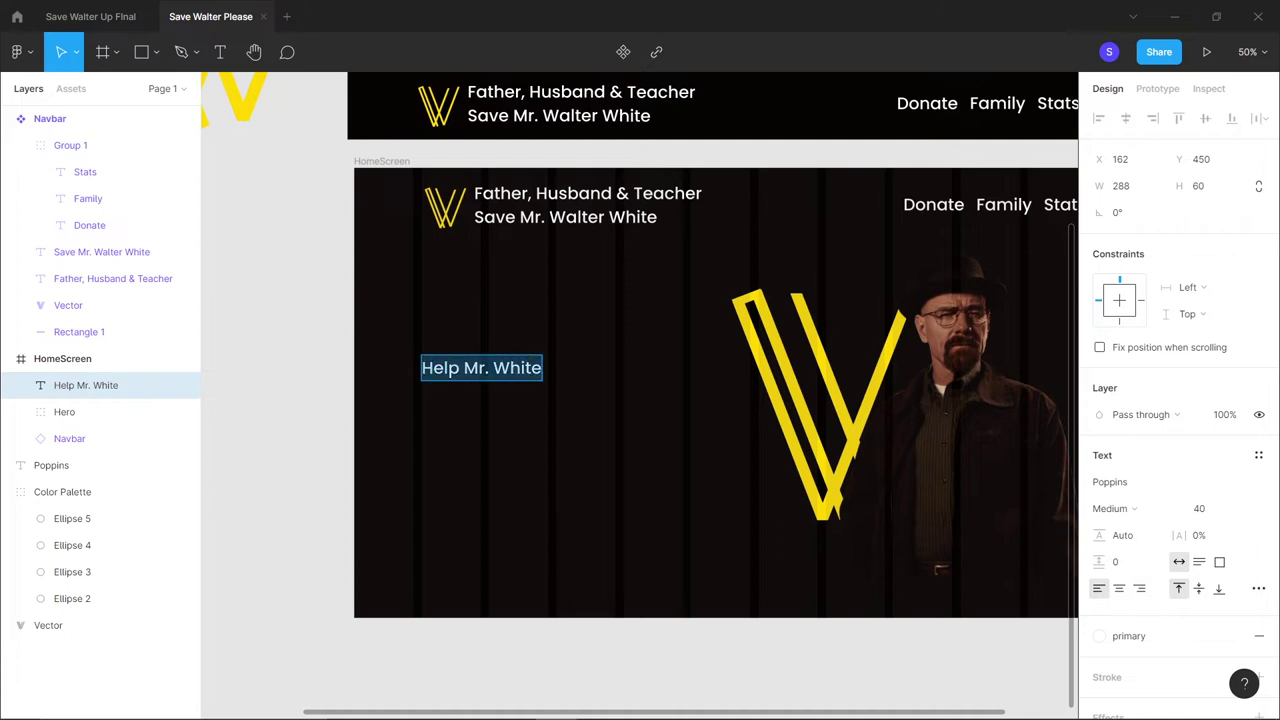
left_click(1209, 510)
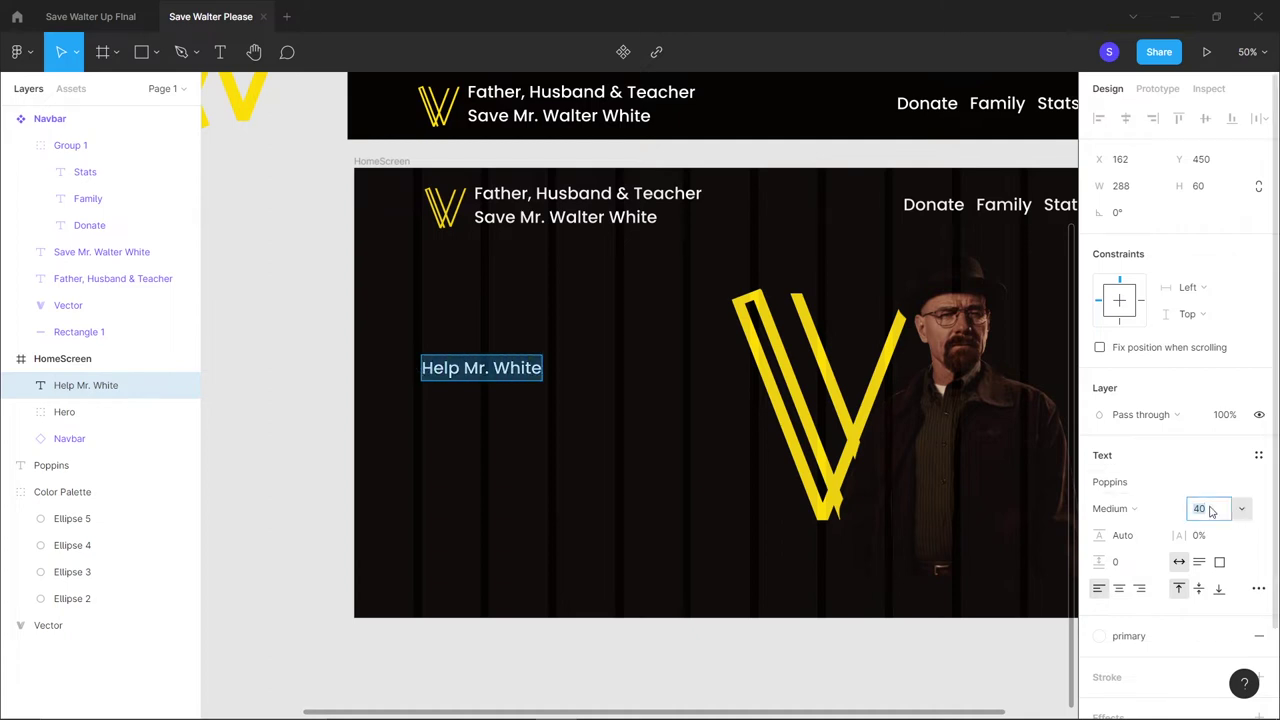
key("Return")
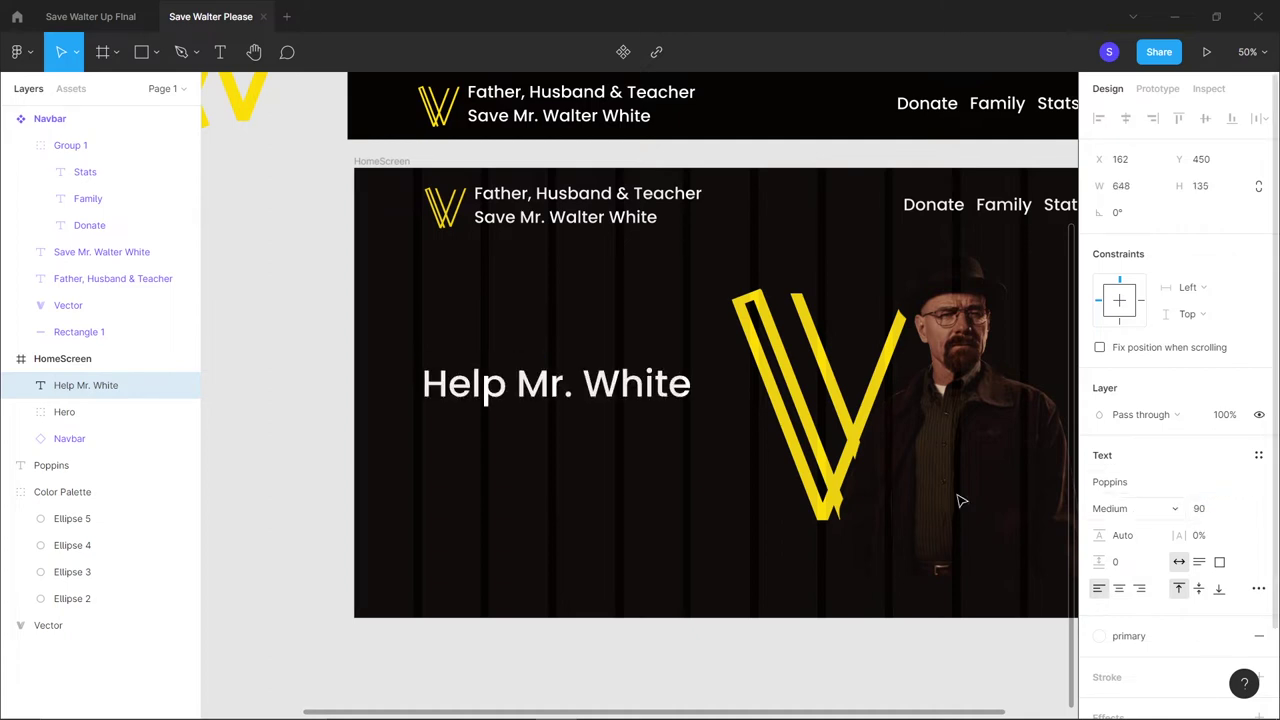
left_click_drag(508, 390, 426, 386)
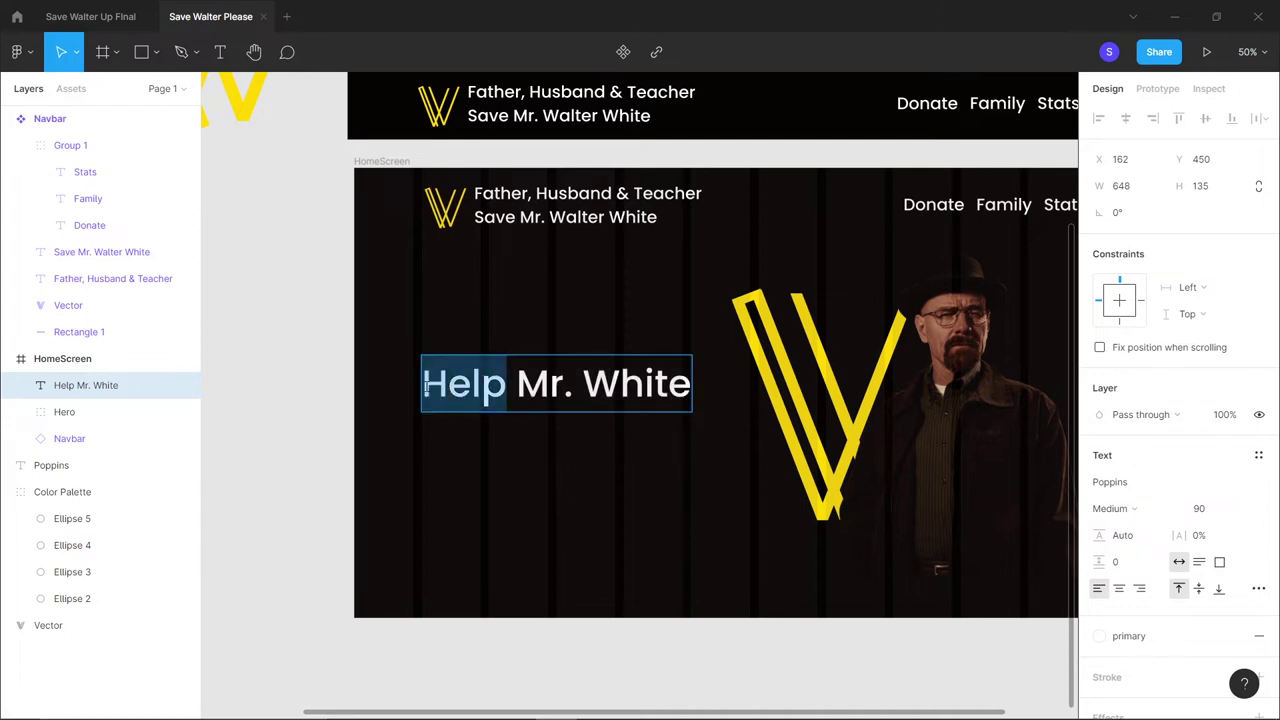
left_click(1143, 510)
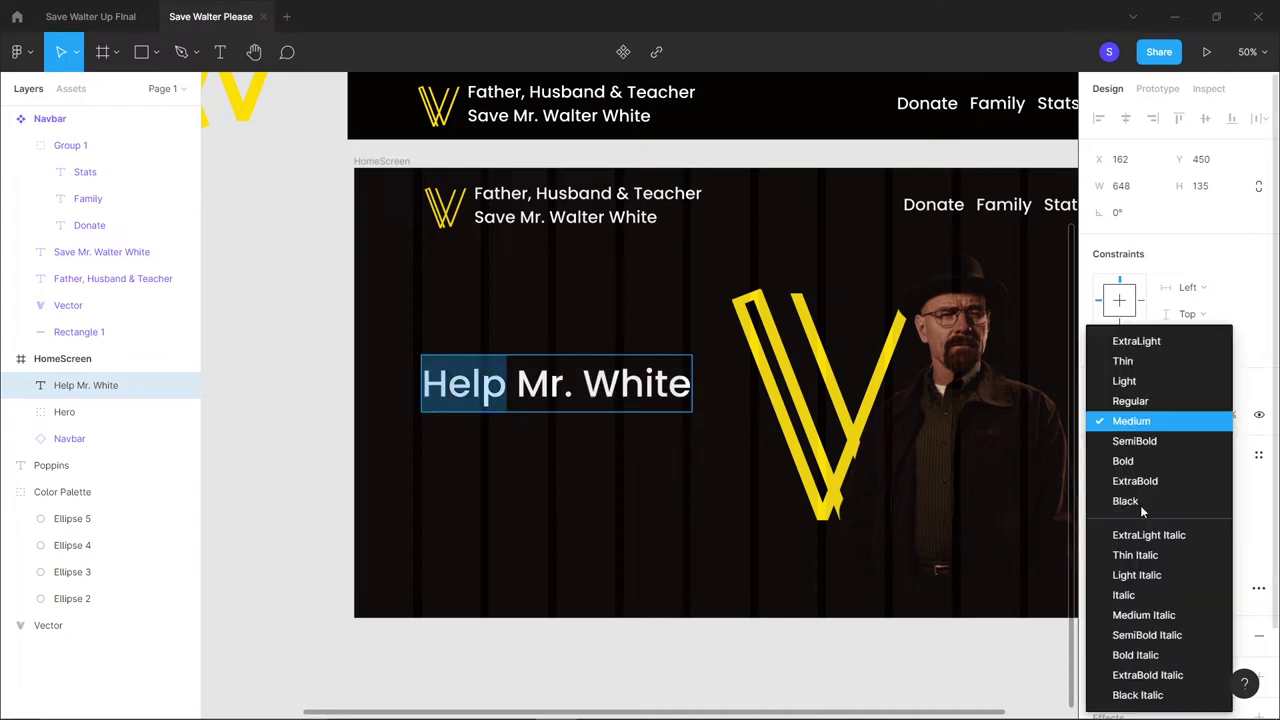
left_click(1187, 462)
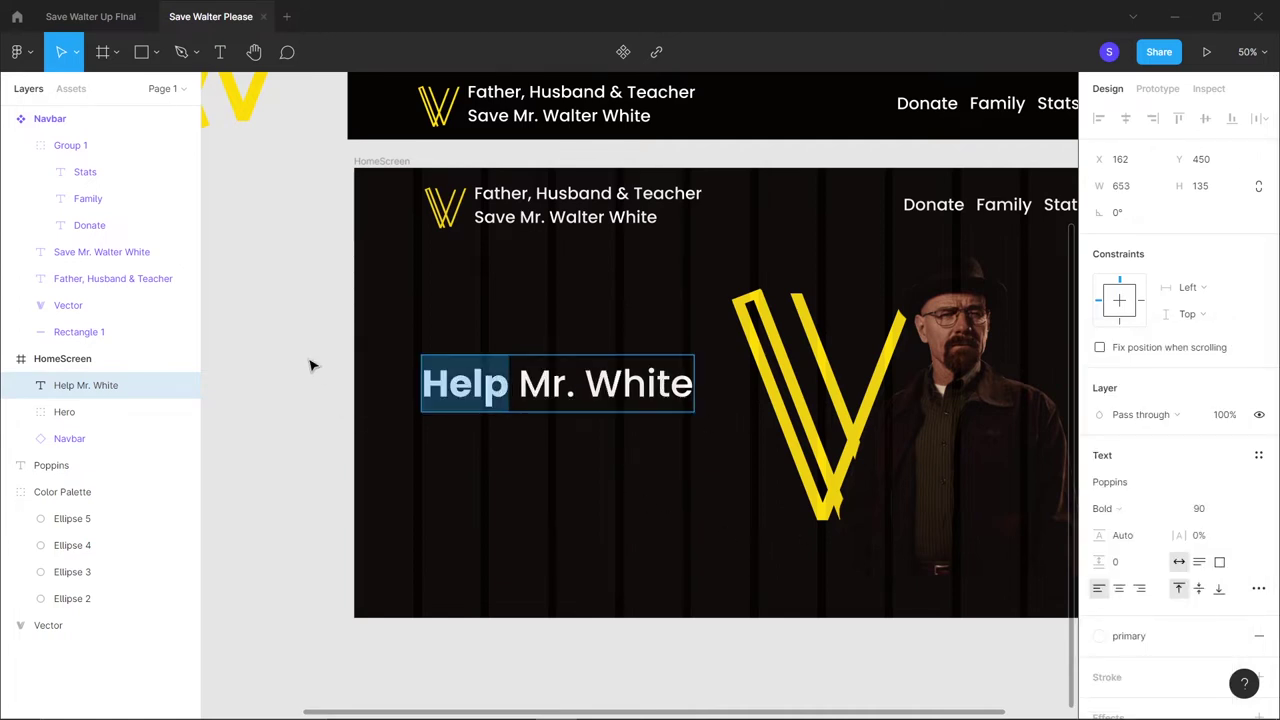
key("Escape")
Copy the "My dad is amazing..." paragraph from the Save Walter Up Final file into HomeScreen of Save Walter Please, below the heading
left_click(90, 16)
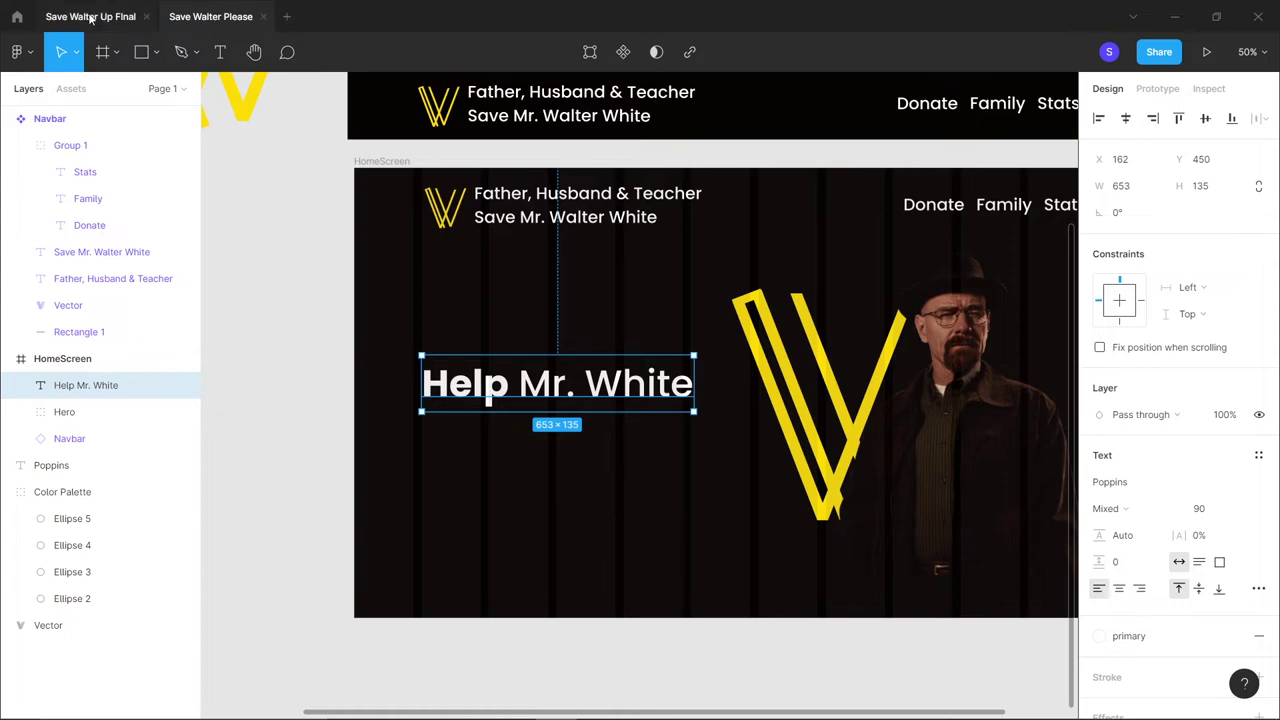
double_click(585, 467)
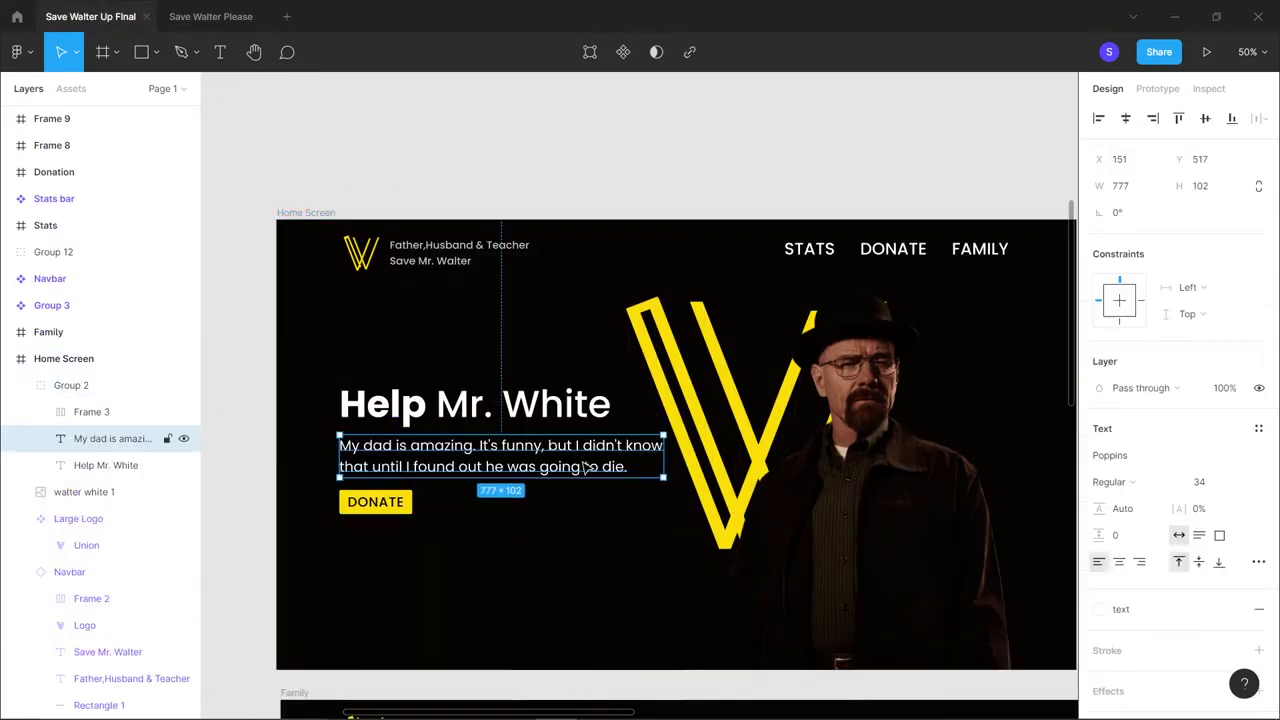
key("Return")
left_click(205, 17)
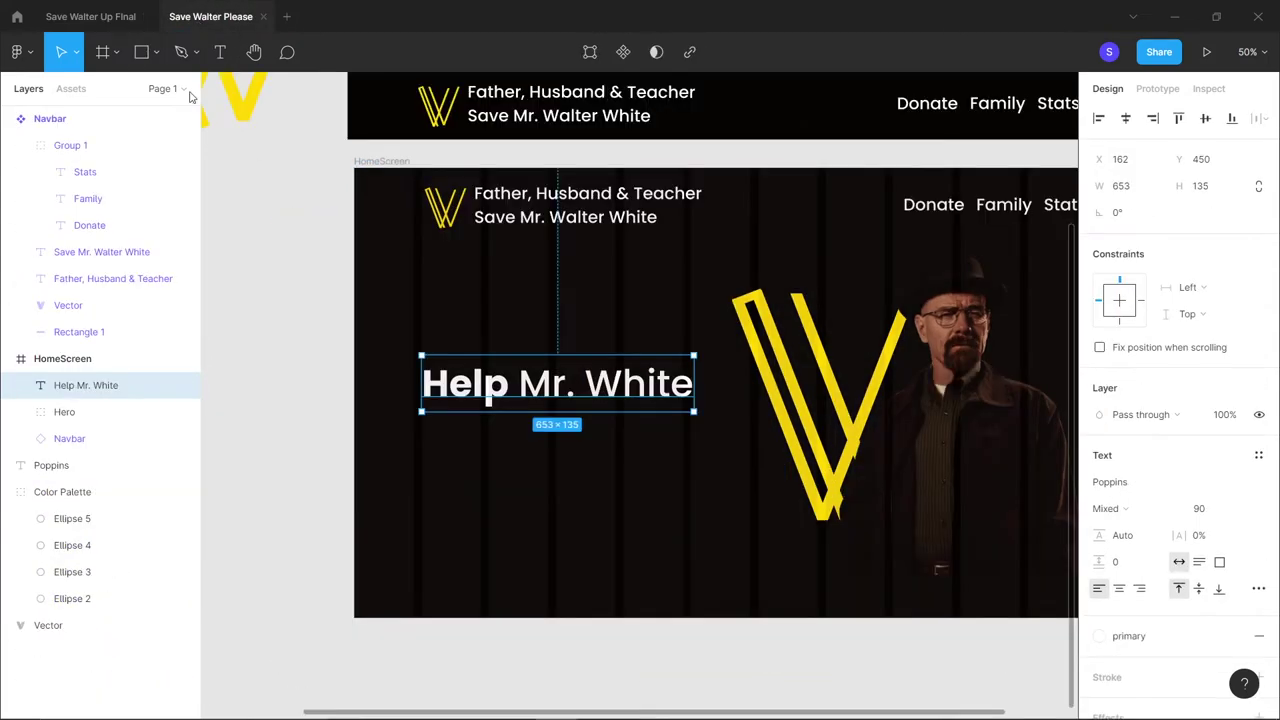
key("Escape")
key("t")
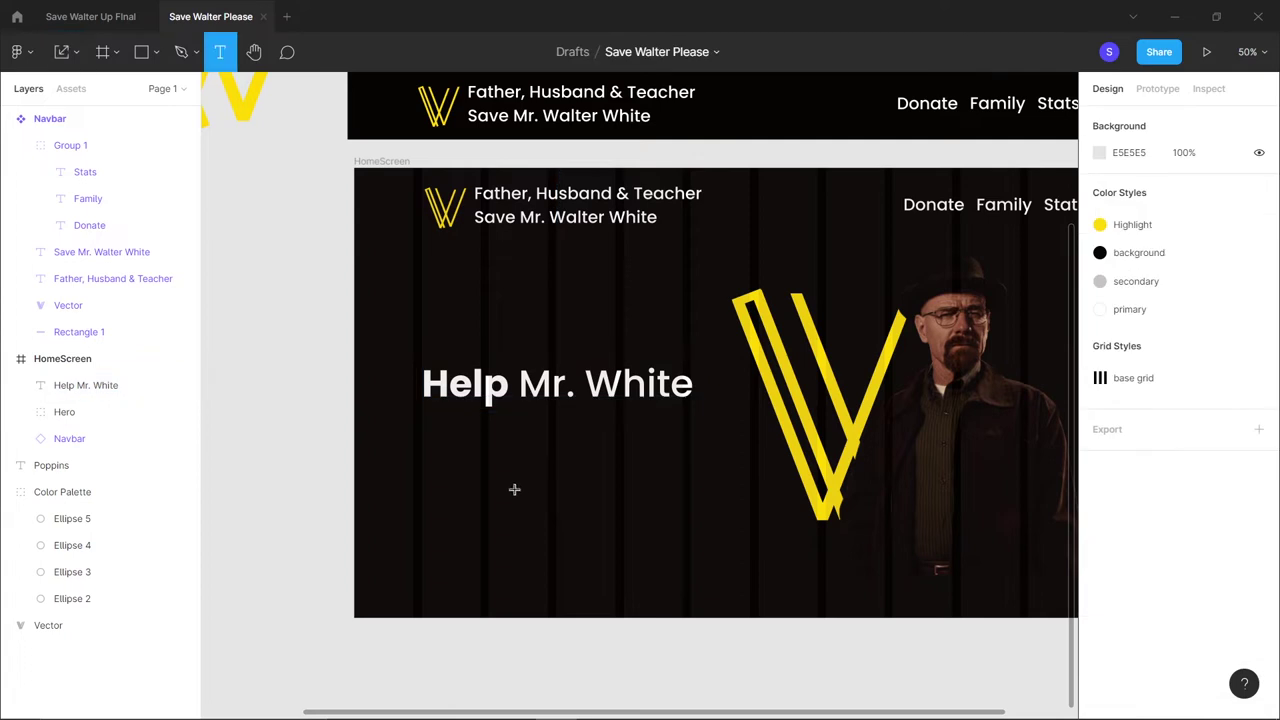
left_click(421, 442)
type("My dad is amazing. It's funny, but I didn't know that until I found out he was going to die.")
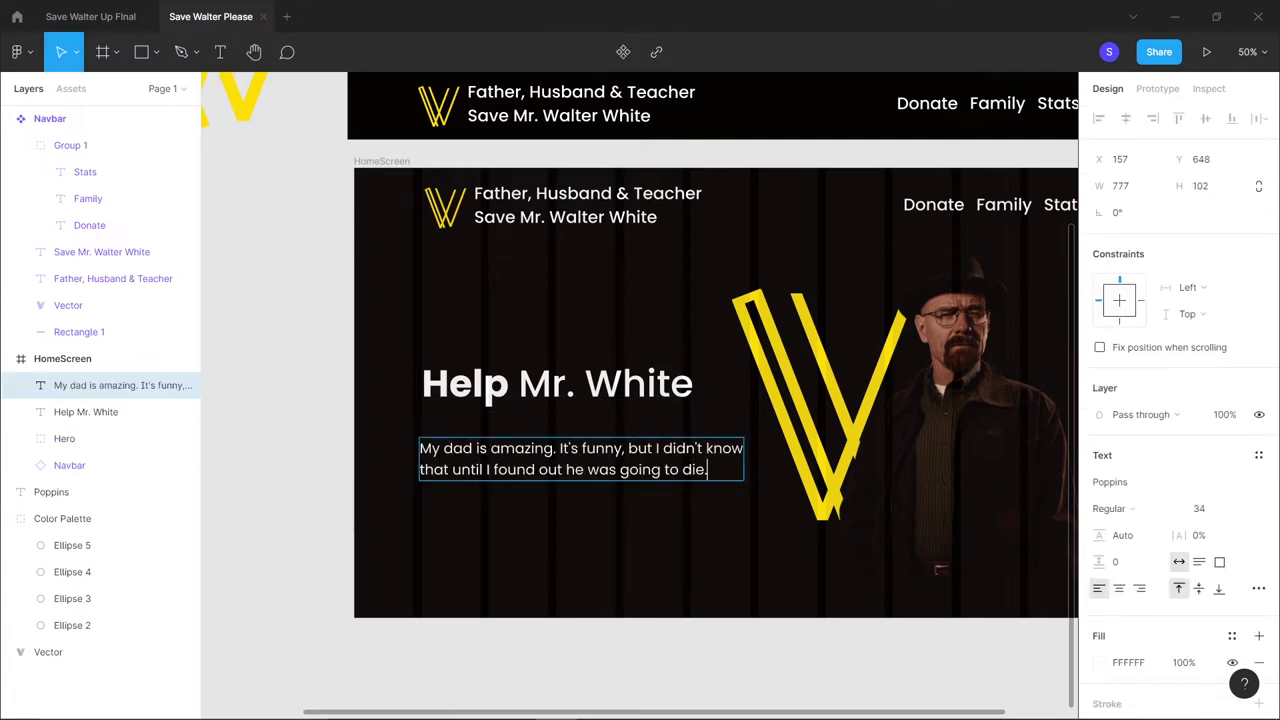
Move the paragraph up directly beneath the Help Mr. White heading, roughly in line with its left edge
left_click(590, 470)
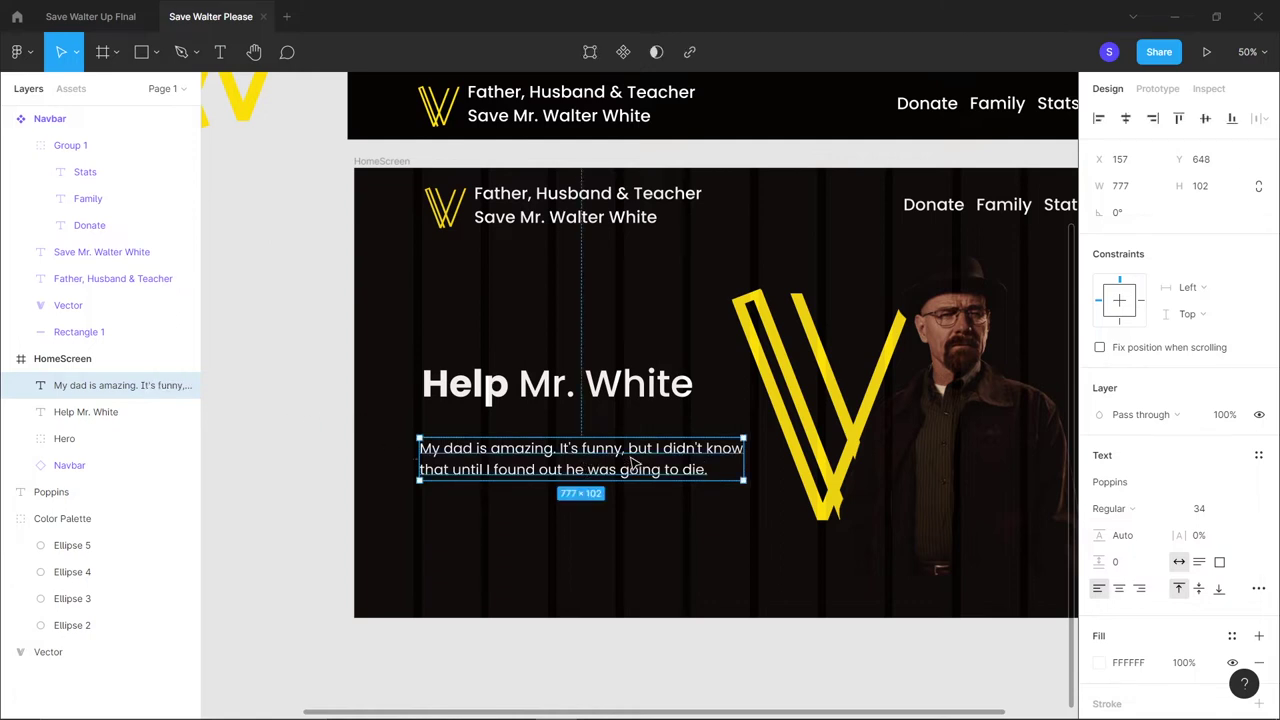
left_click_drag(630, 466, 638, 443)
left_click(590, 584)
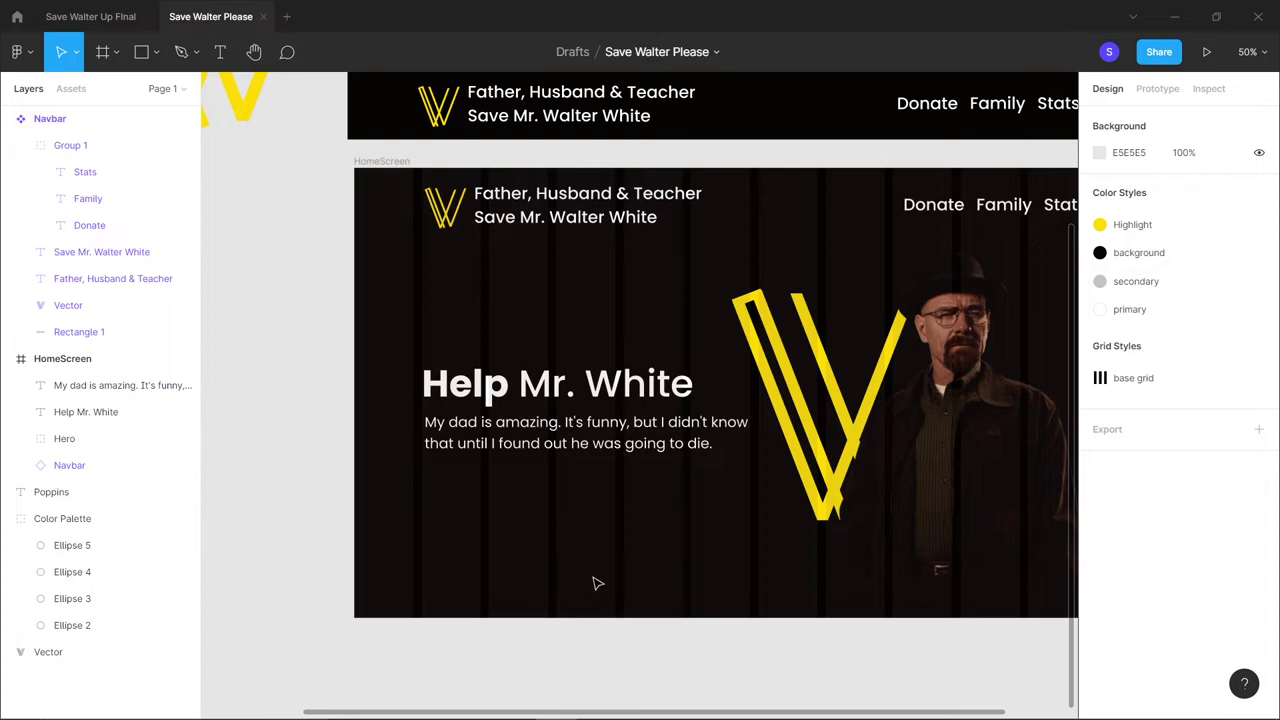
Shift the Hero group right to X 926, Y 176, clear of the paragraph text
scroll(596, 583, "right", 5)
left_click(842, 488)
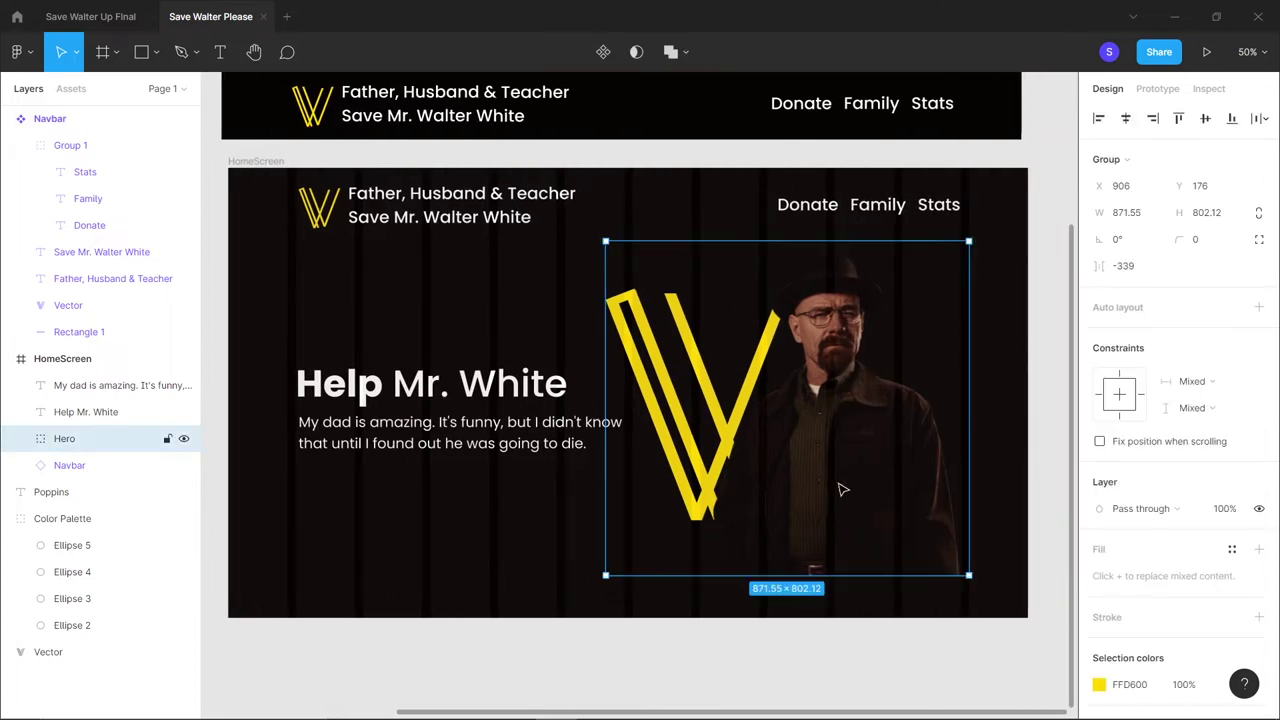
double_click(842, 488)
key("Escape")
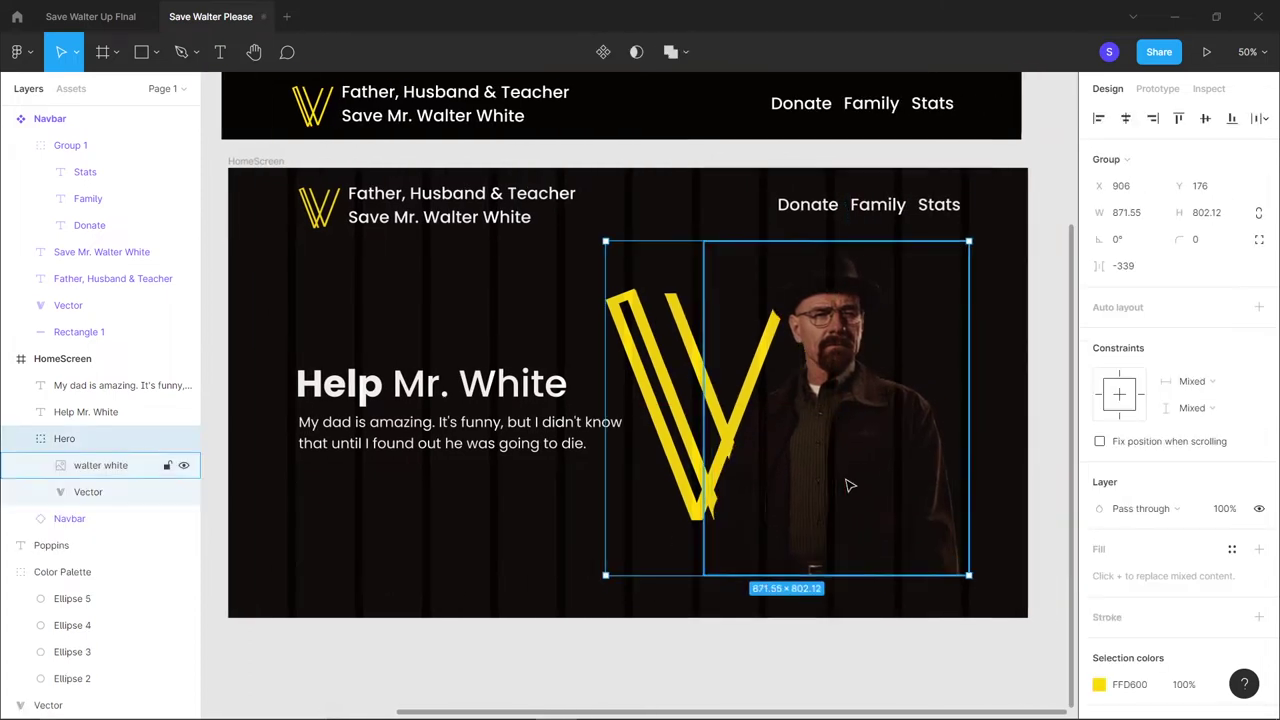
left_click_drag(670, 436, 678, 432)
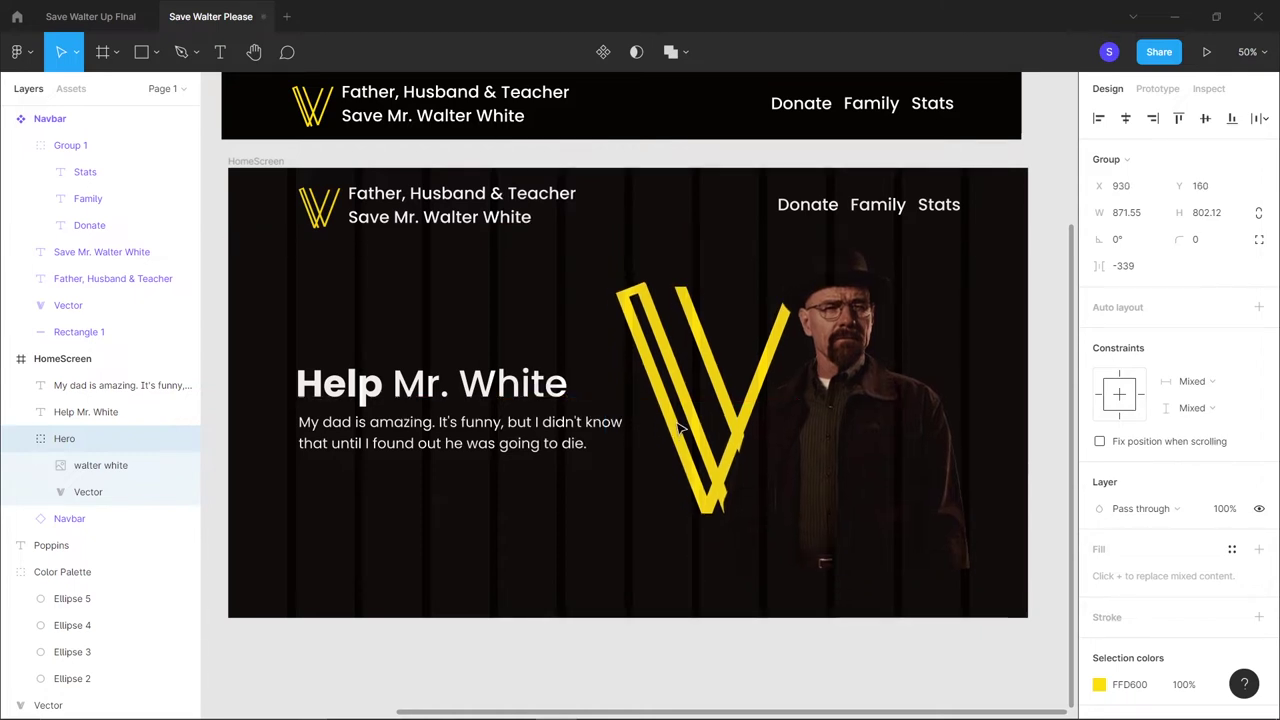
Hide the layout grids to view the HomeScreen frame without its base grid
left_click(1008, 202)
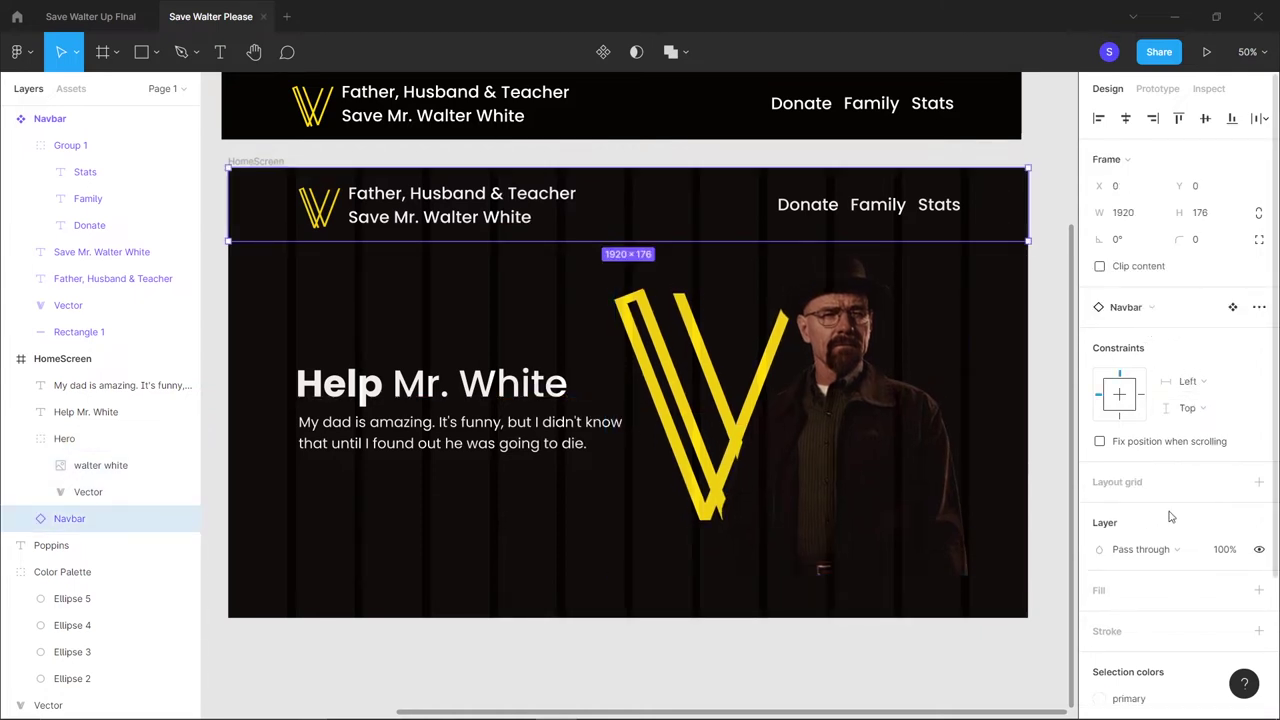
left_click(270, 167)
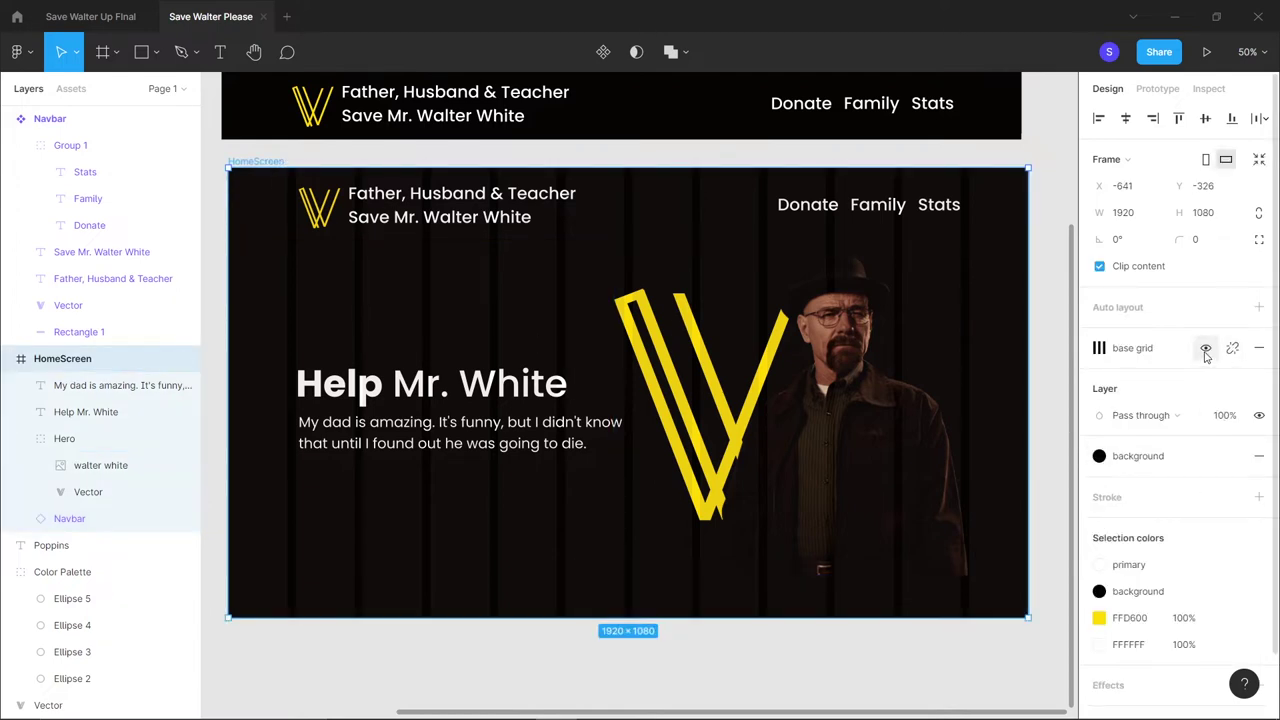
left_click(1205, 348)
left_click(940, 660)
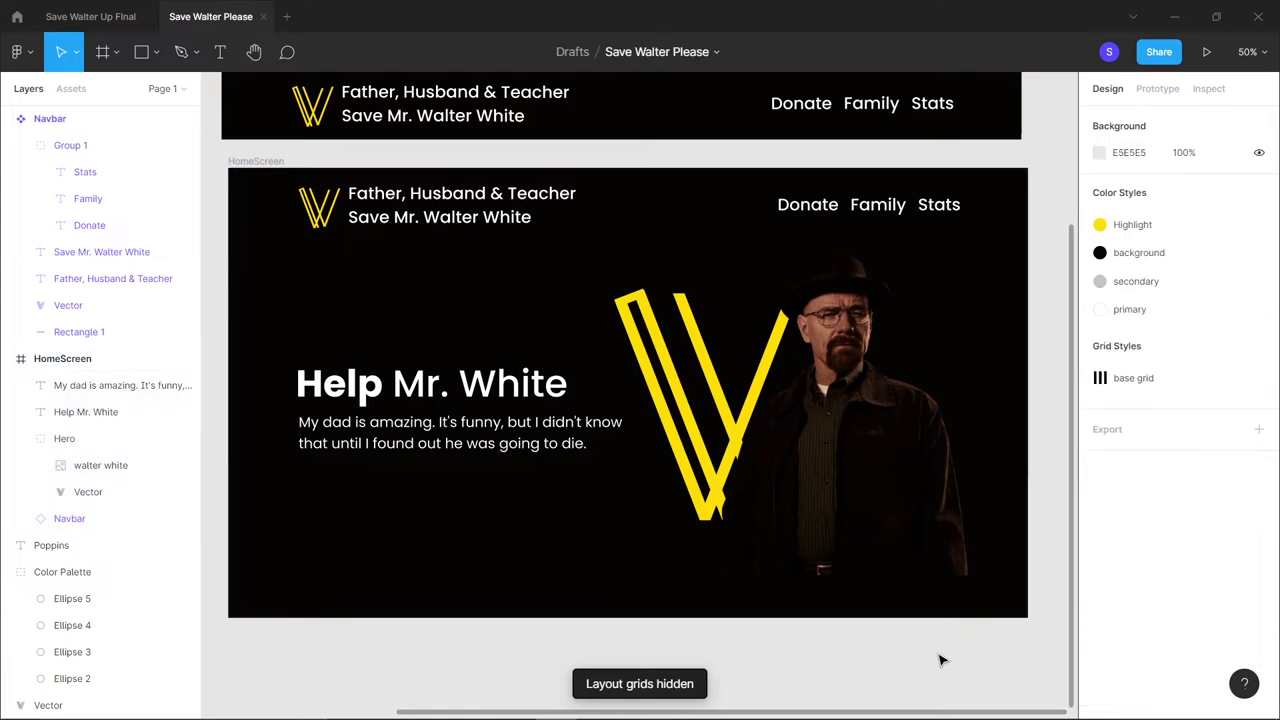
Scale the Hero group up around its center to about 932 × 858 and shift it slightly right and down
left_click(763, 467)
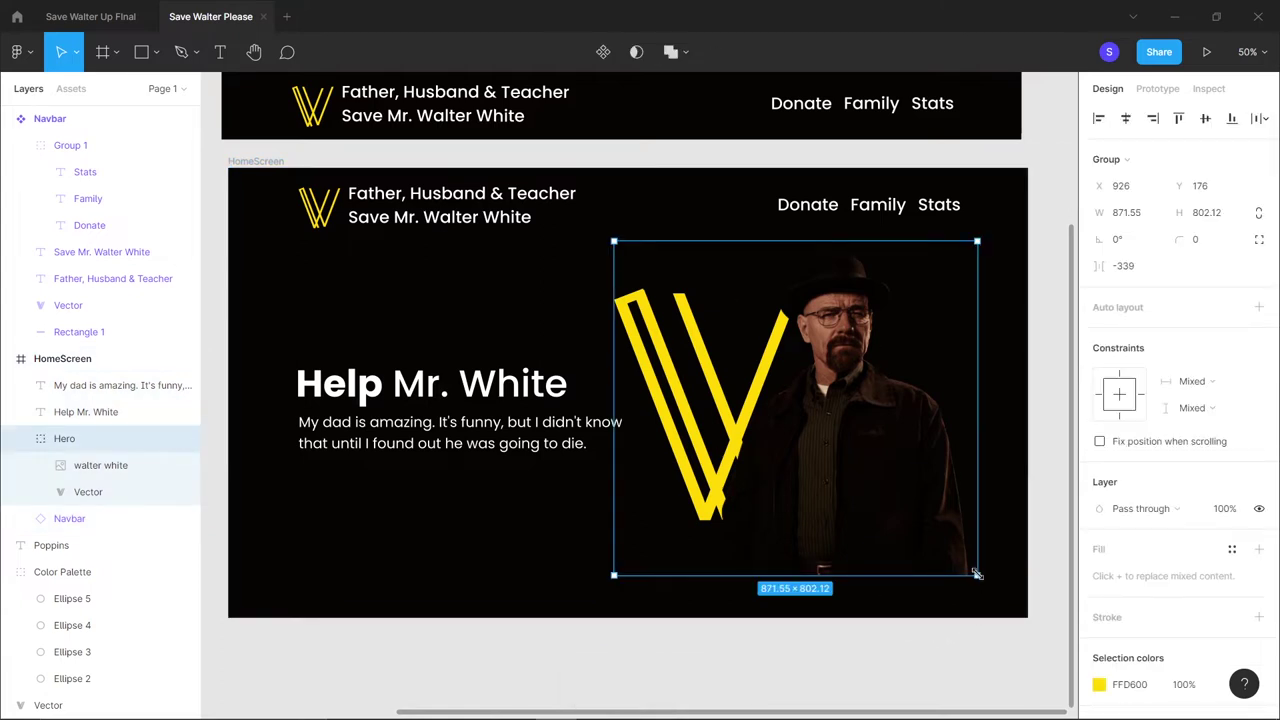
key("k")
left_click_drag(976, 572, 989, 589)
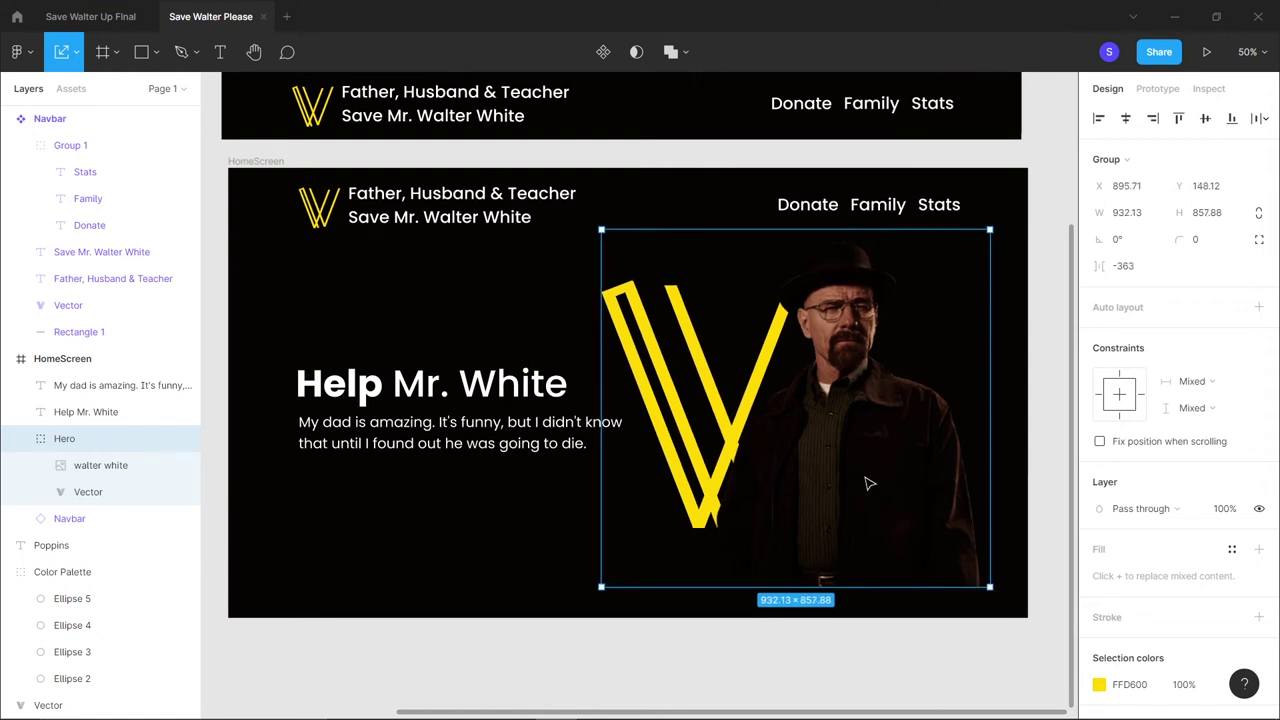
left_click_drag(866, 482, 871, 485)
left_click(969, 666)
Group the Help Mr. White heading with the paragraph beneath it in the HomeScreen frame
scroll(969, 666, "down", 3)
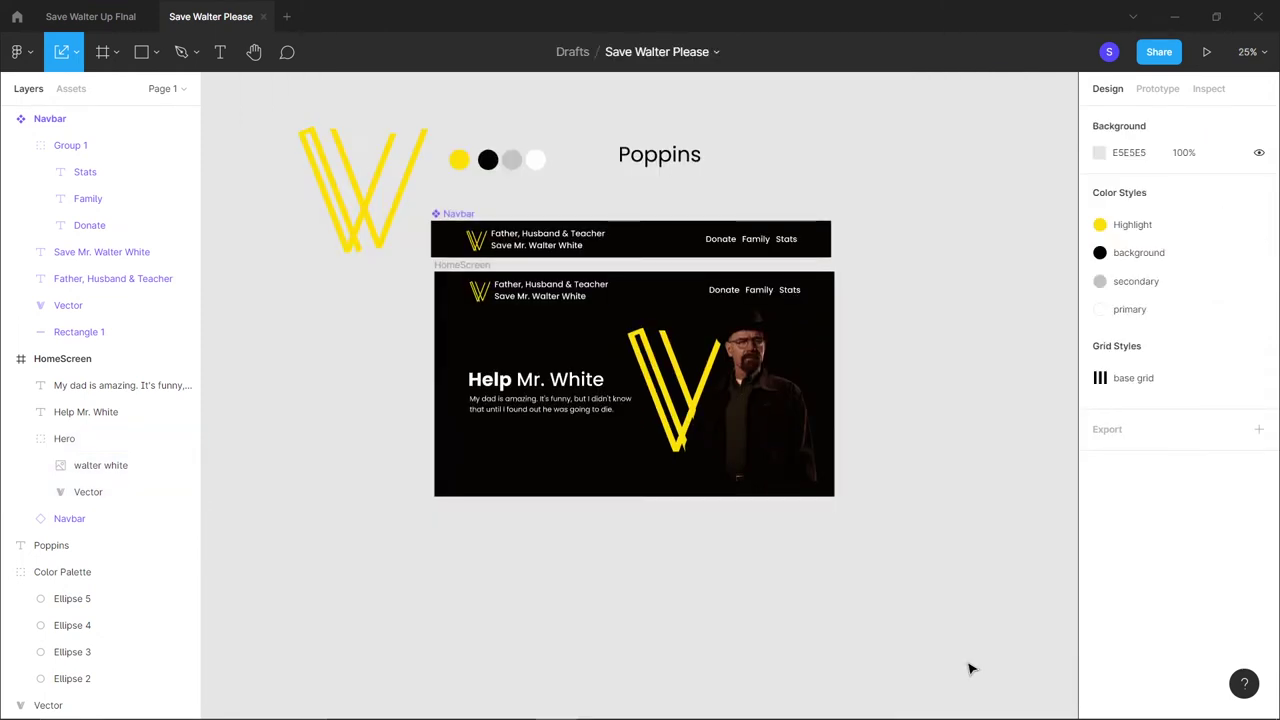
scroll(969, 666, "up", 3)
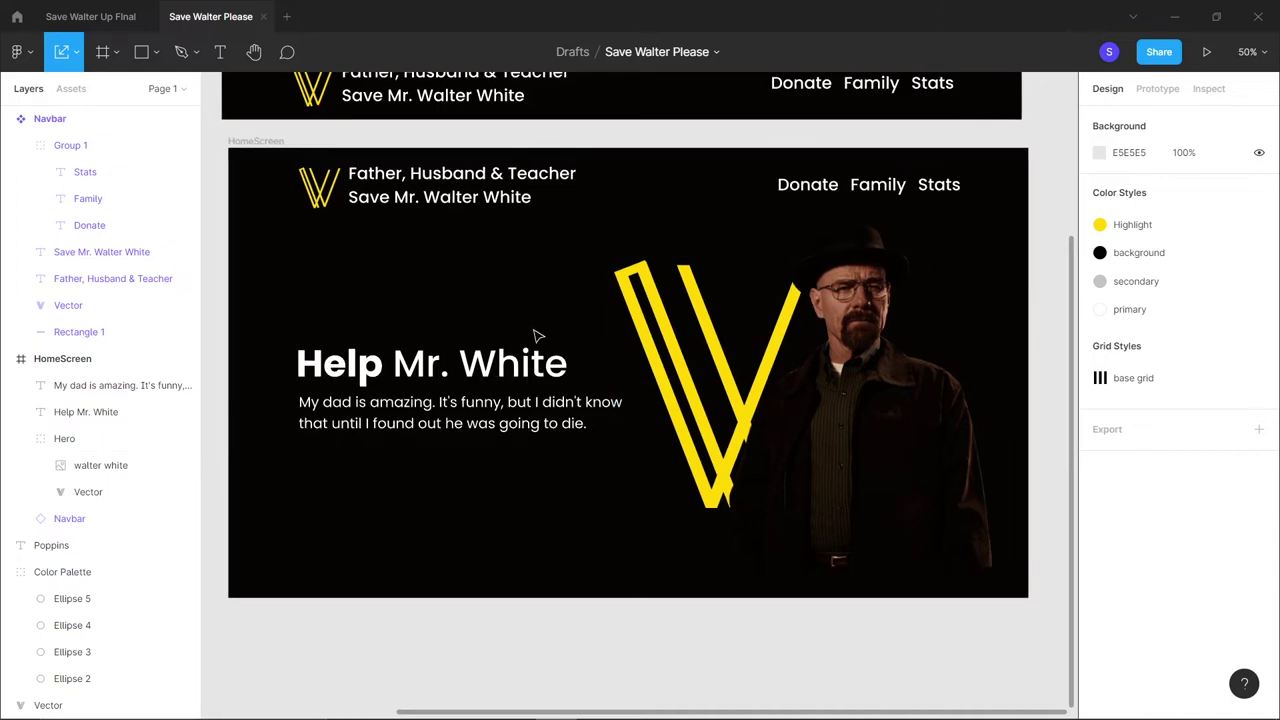
left_click(497, 355)
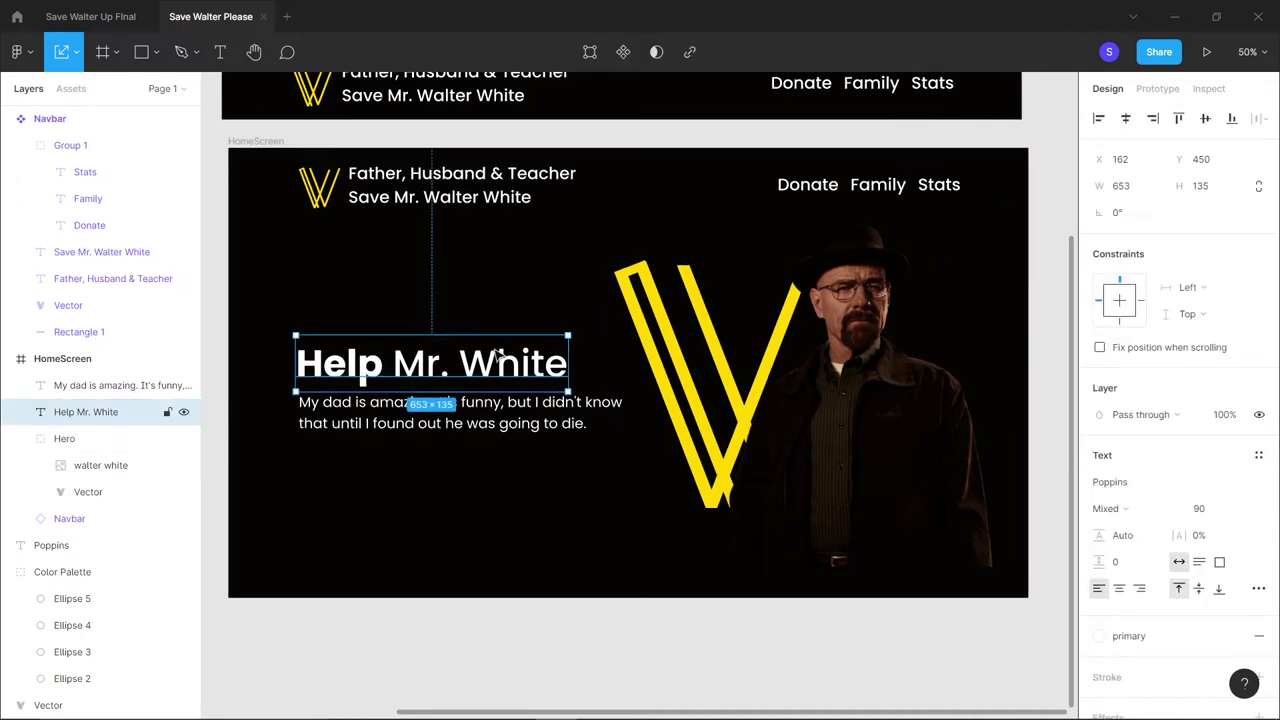
left_click(111, 389, "shift")
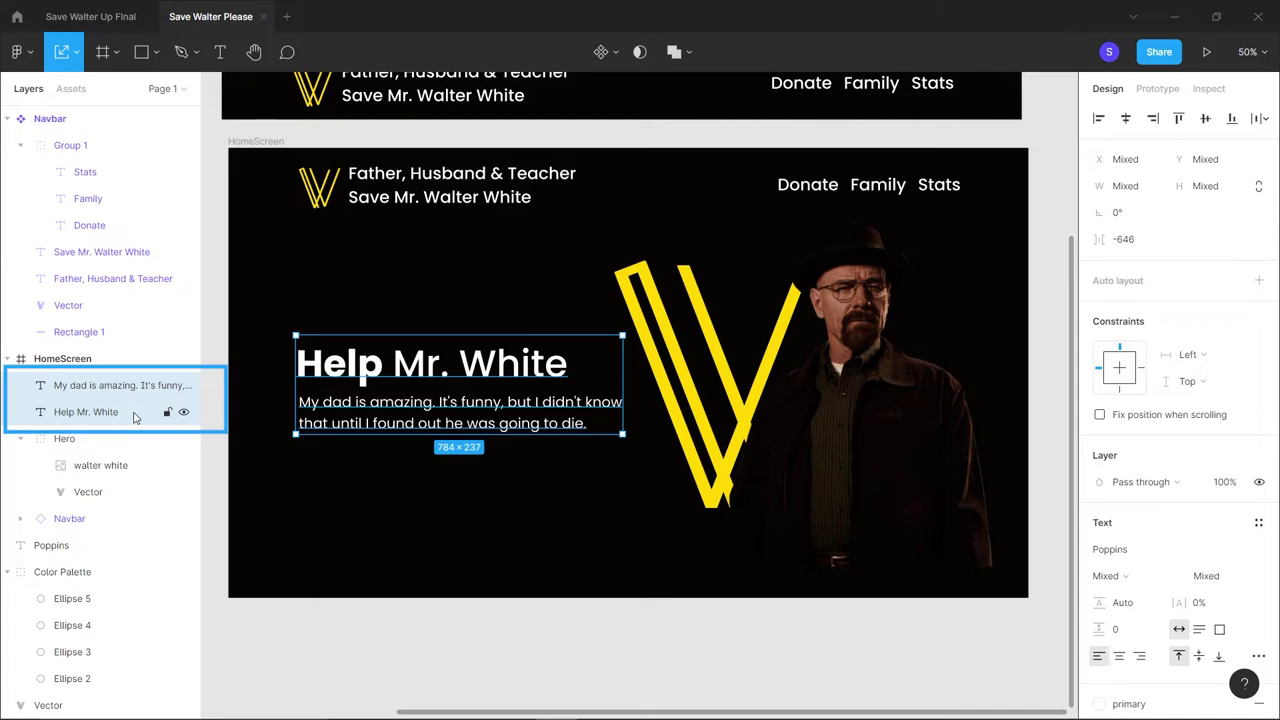
key("ctrl+g")
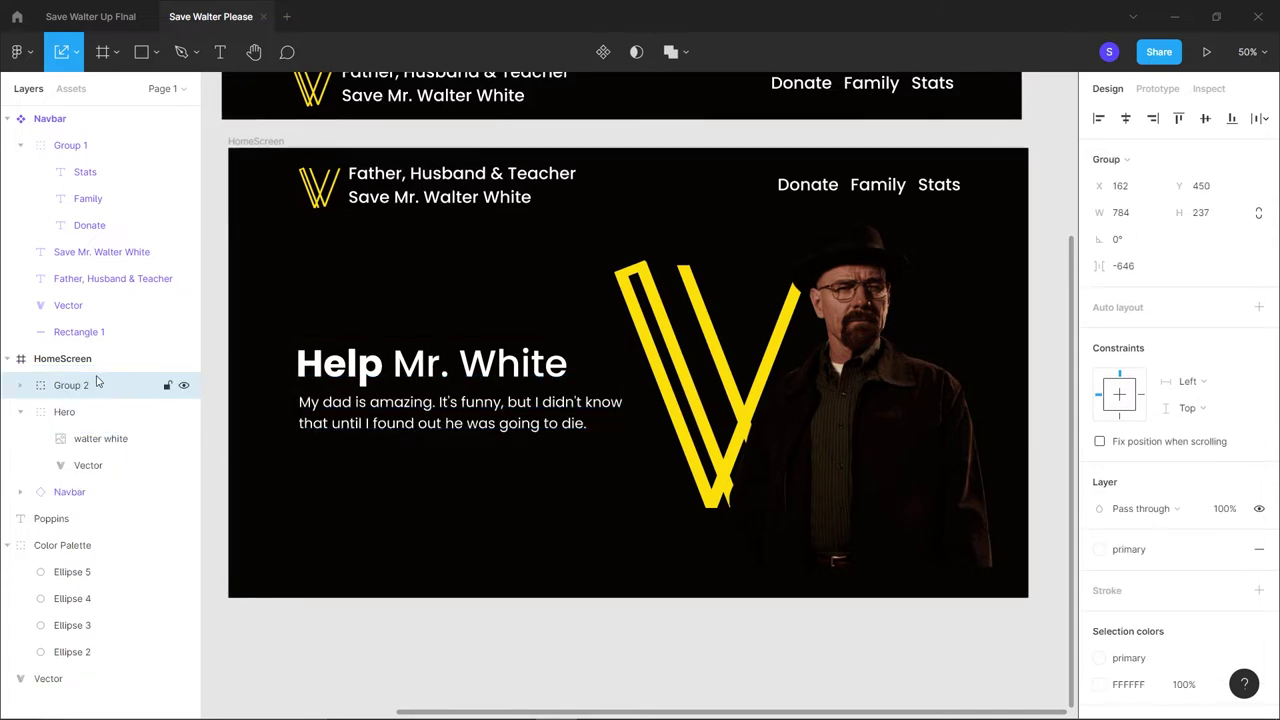
Rename the heading and paragraph group as Main Text and clear the selection
double_click(97, 382)
key("BackSpace")
type("Main Tex")
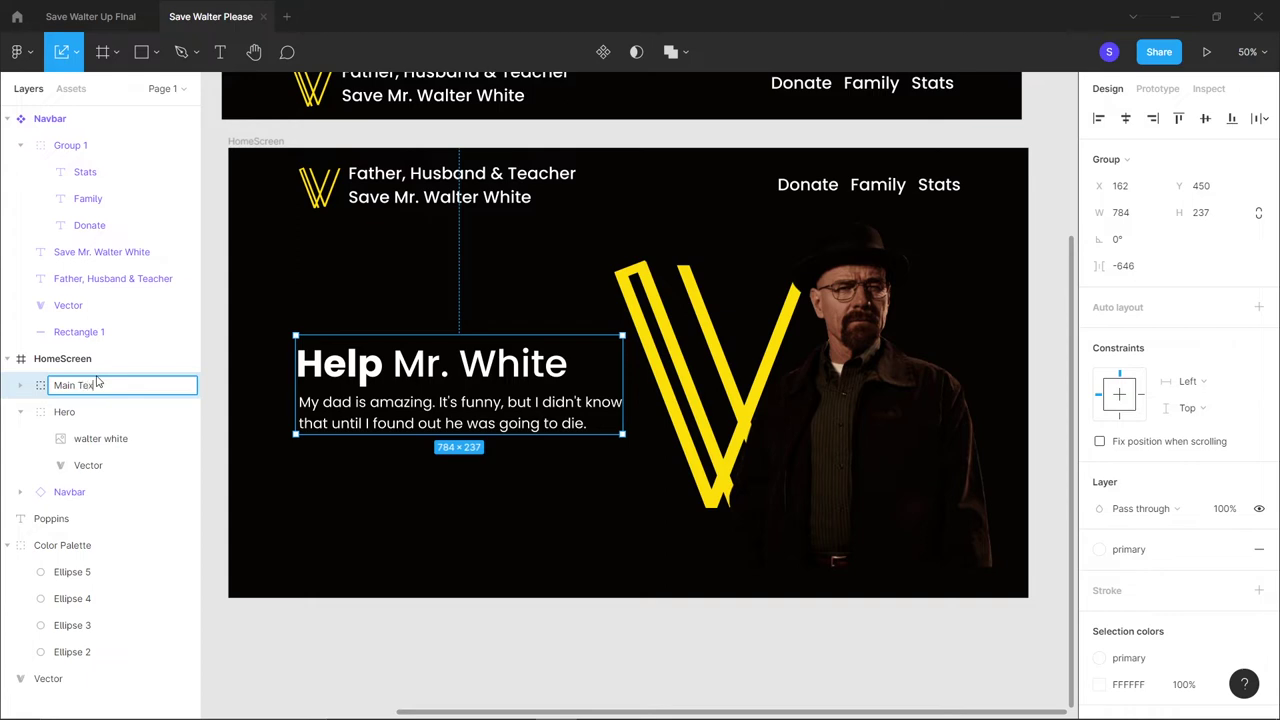
type("t")
key("Return")
left_click(549, 248)
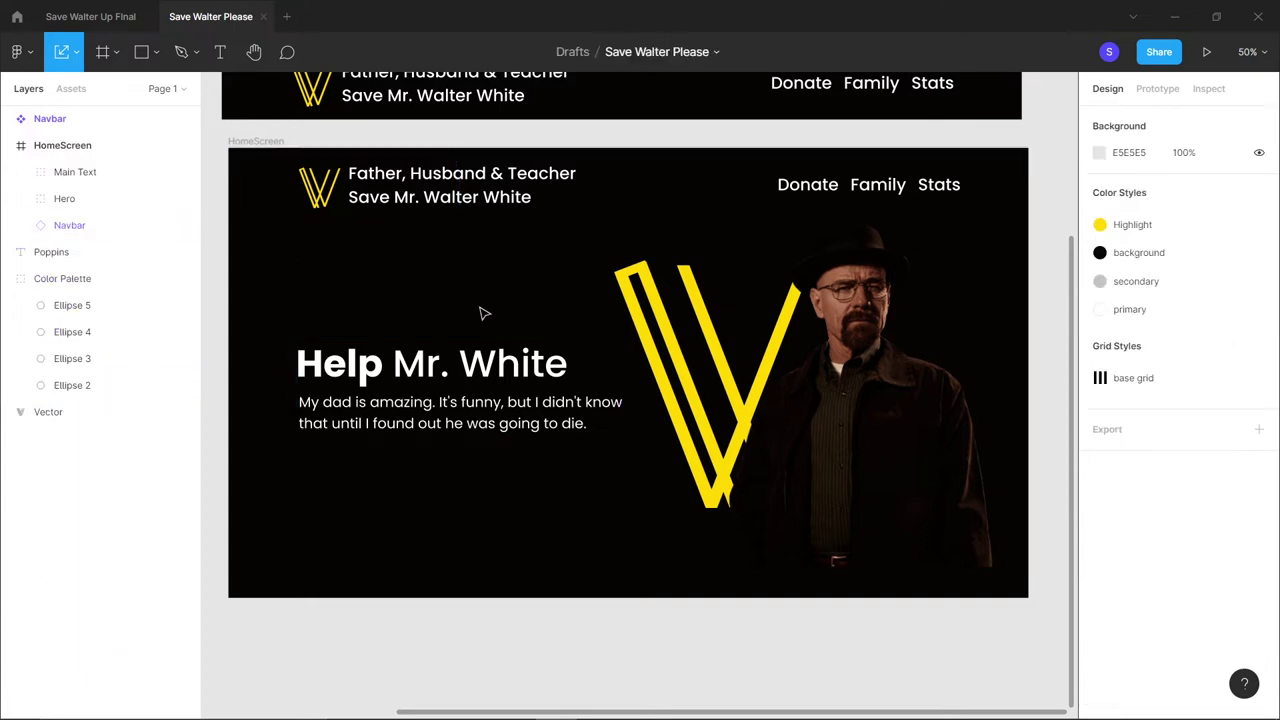
Switch to the Save Walter Up Final file and examine the Family screen's layout and its testimonial cards as reference
left_click(90, 16)
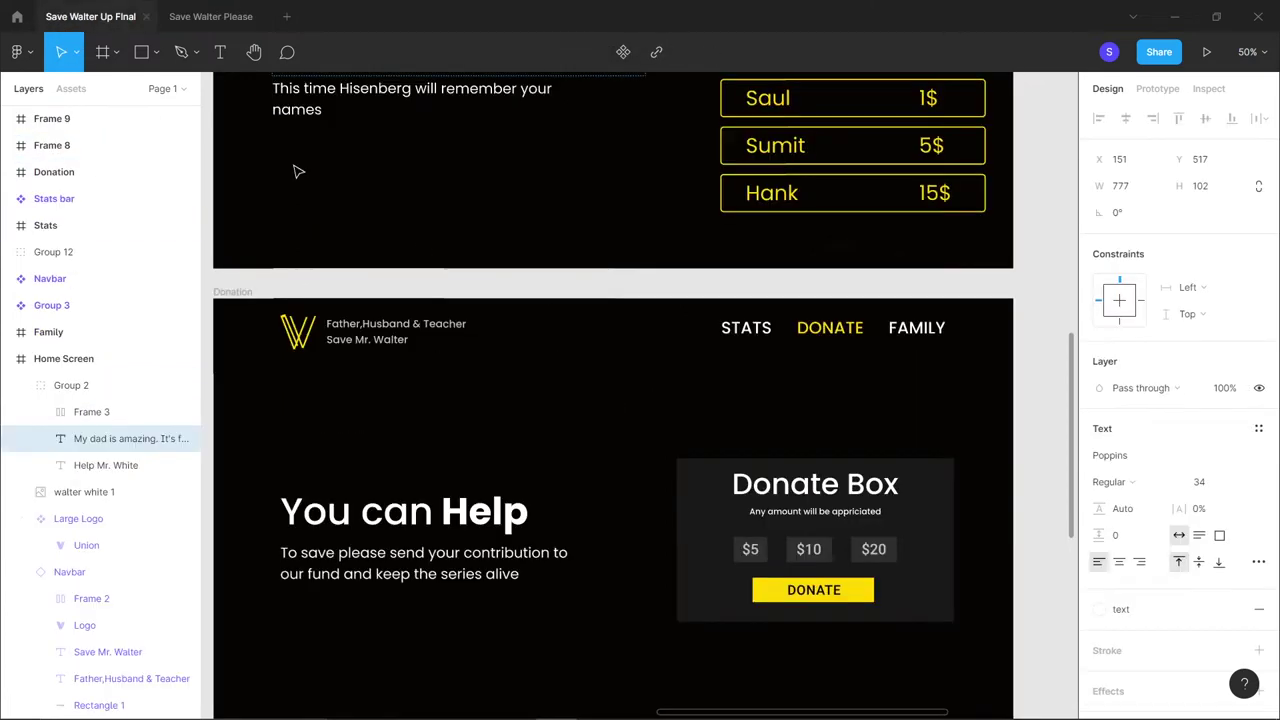
scroll(580, 200, "up", 5)
scroll(577, 200, "down", 5)
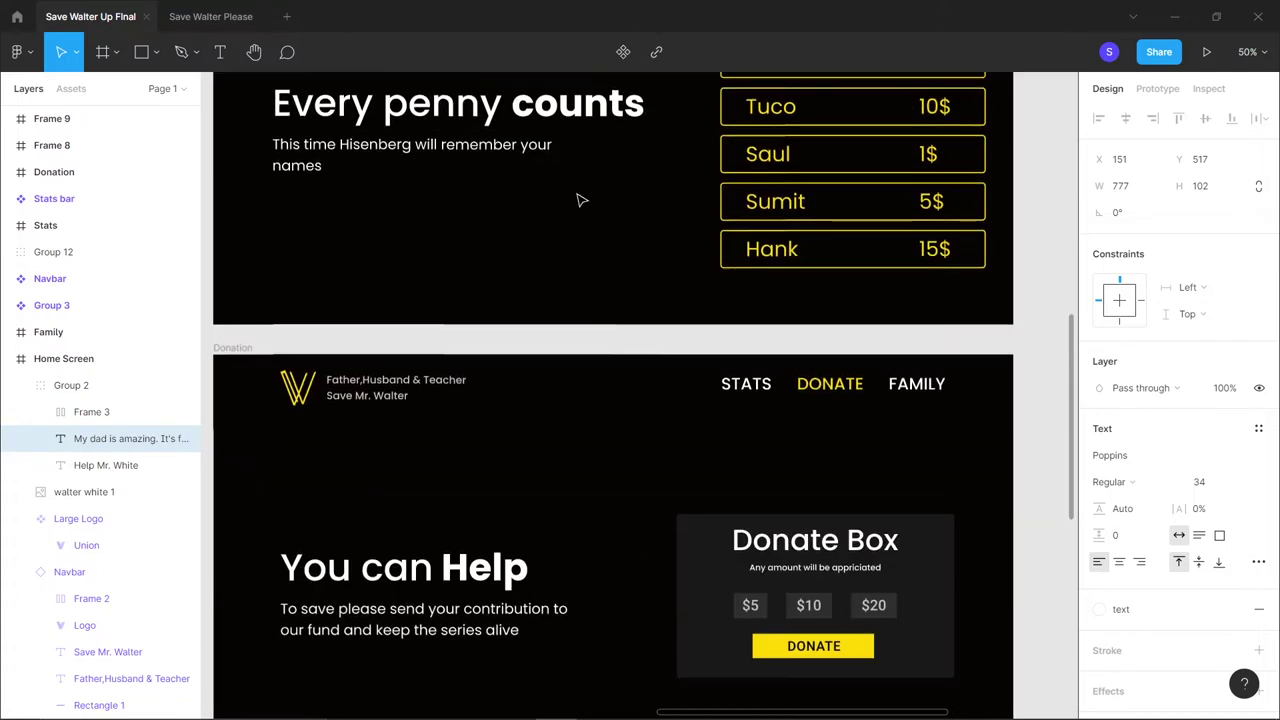
scroll(577, 199, "up", 3)
scroll(577, 199, "left", 6)
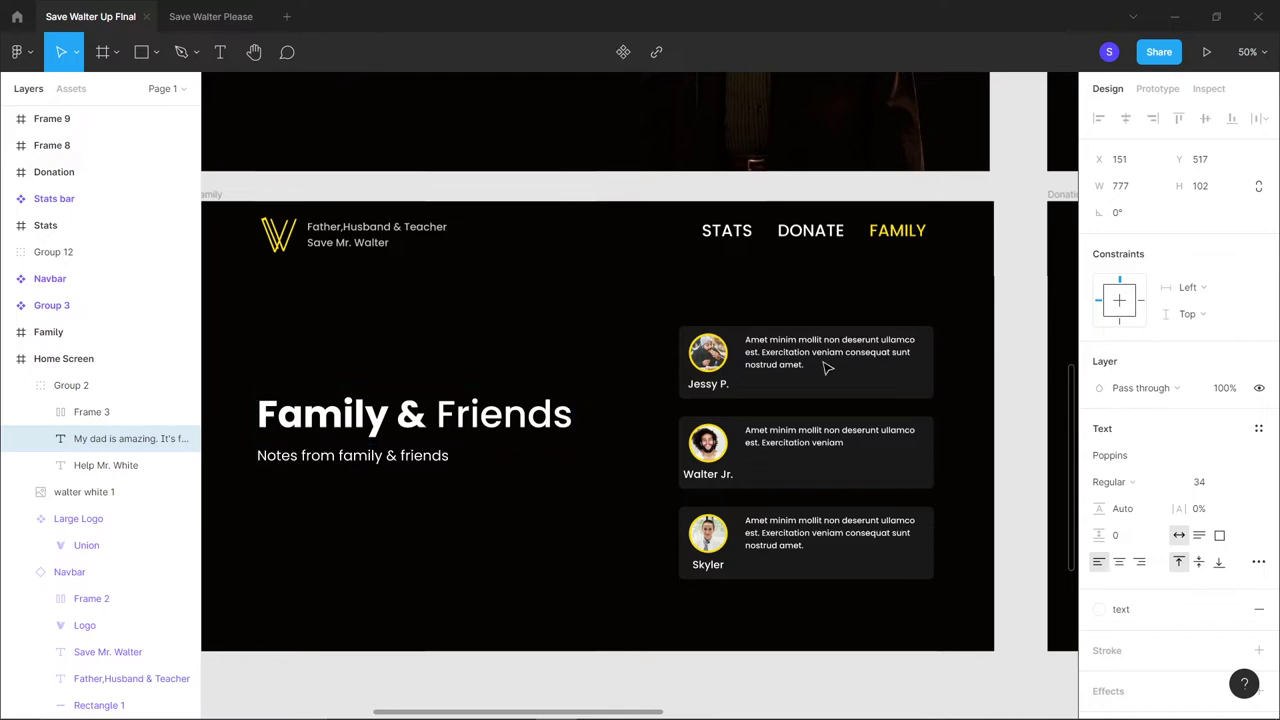
key("shift+0")
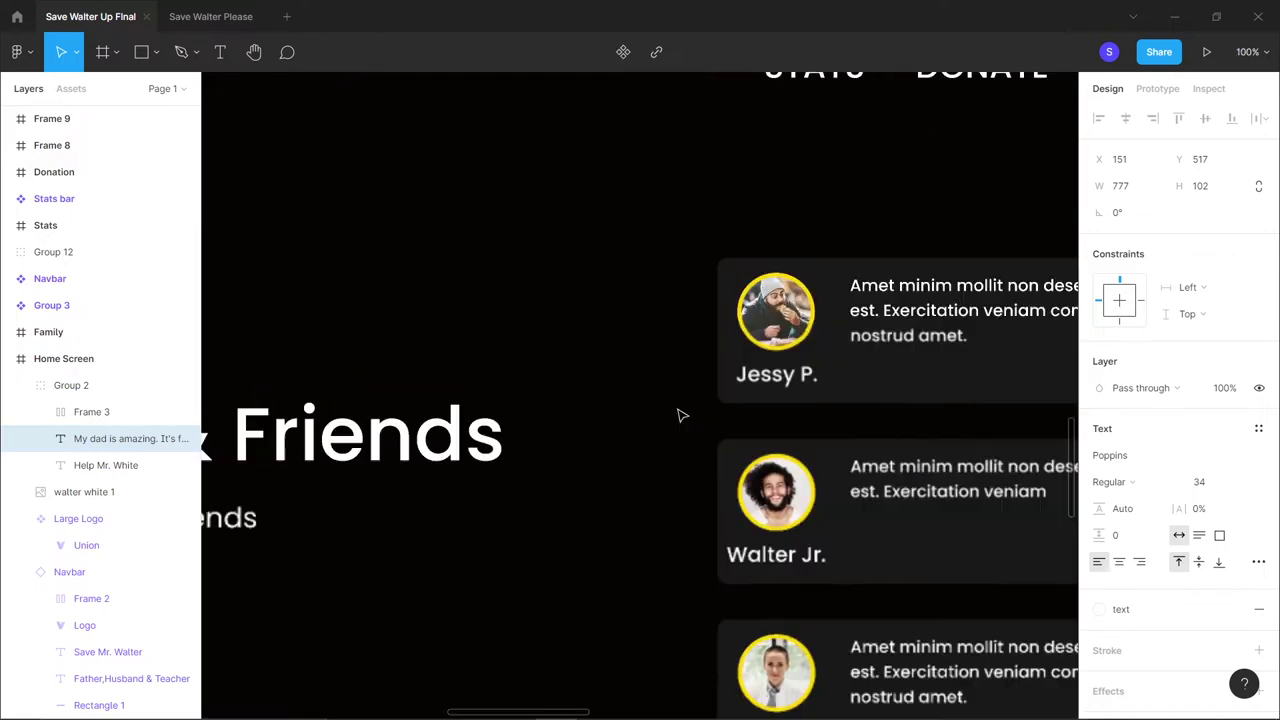
scroll(689, 414, "left", 1)
scroll(689, 414, "right", 4)
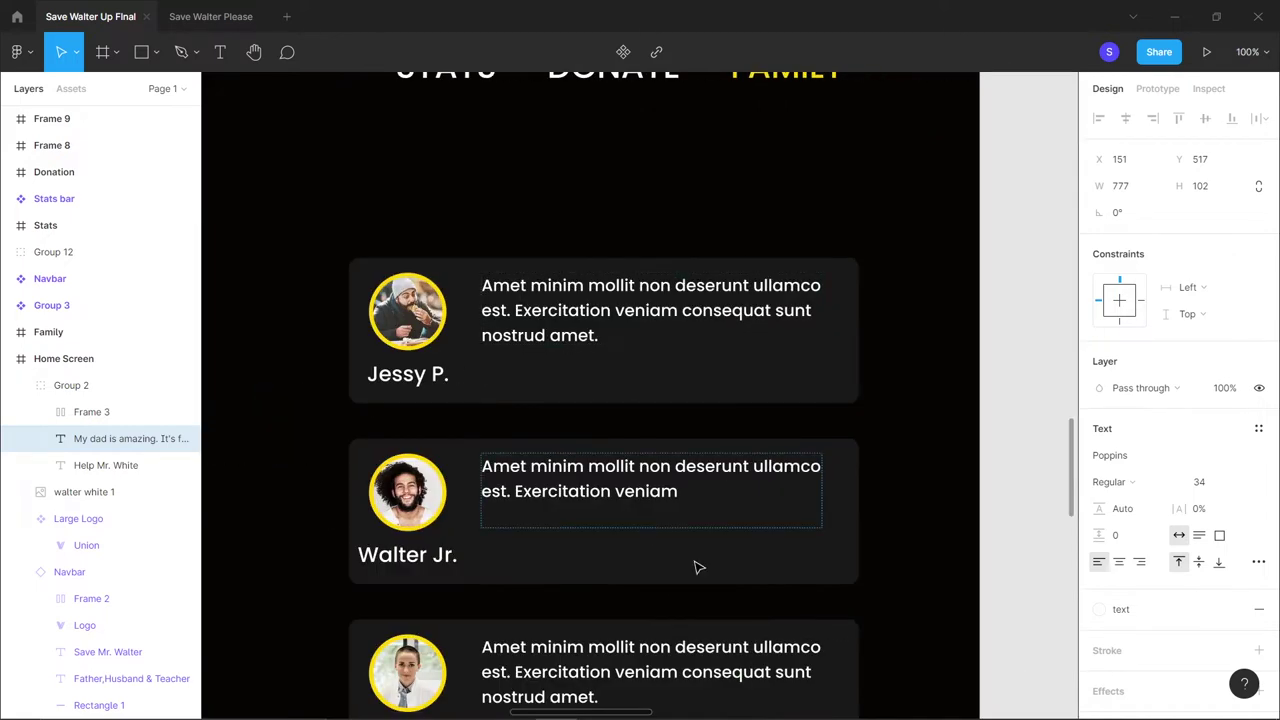
scroll(697, 566, "down", 3)
scroll(694, 563, "up", 3)
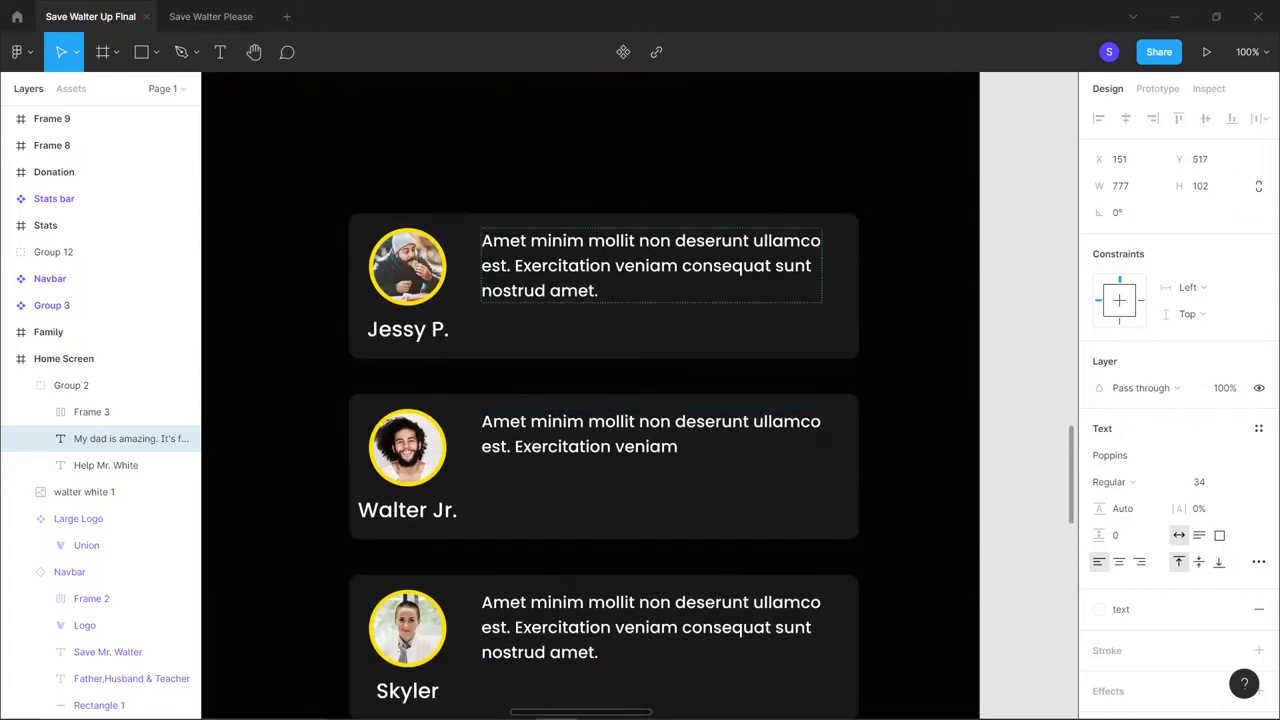
Return to the Save Walter Please file and draw a frame about 1162 × 350 below the HomeScreen frame
left_click(210, 16)
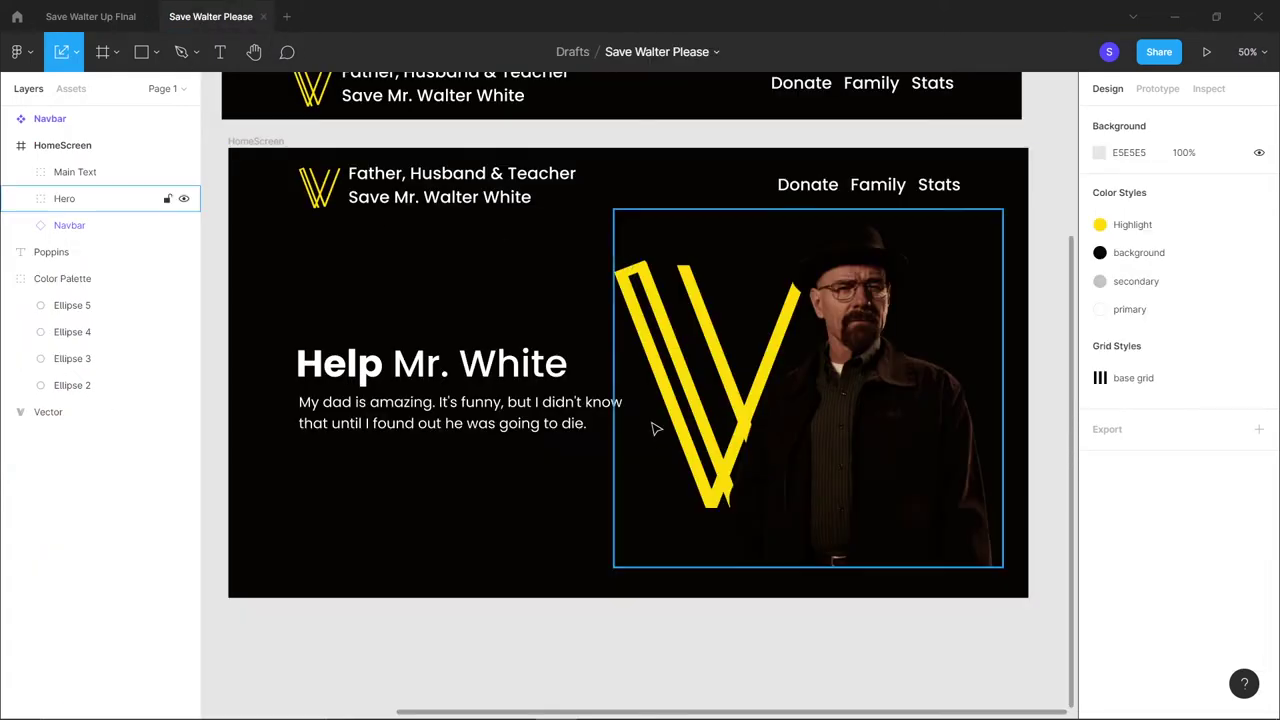
scroll(462, 500, "down", 3)
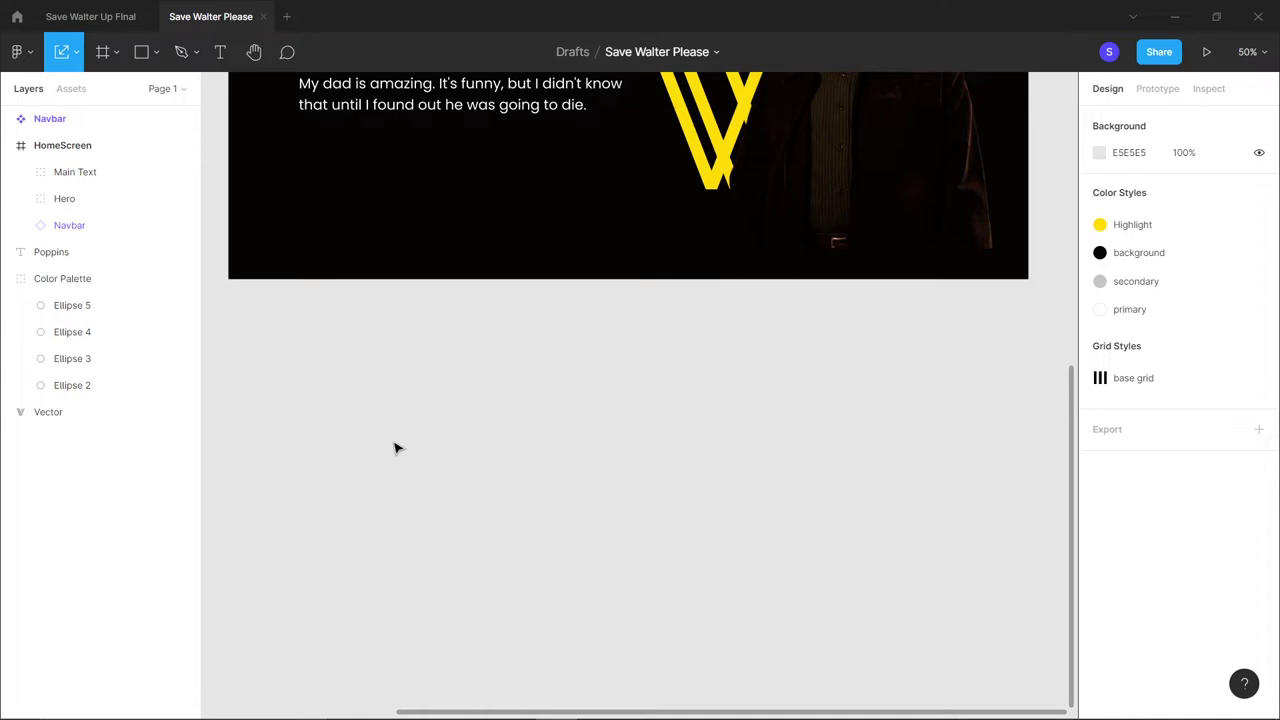
key("v")
key("f")
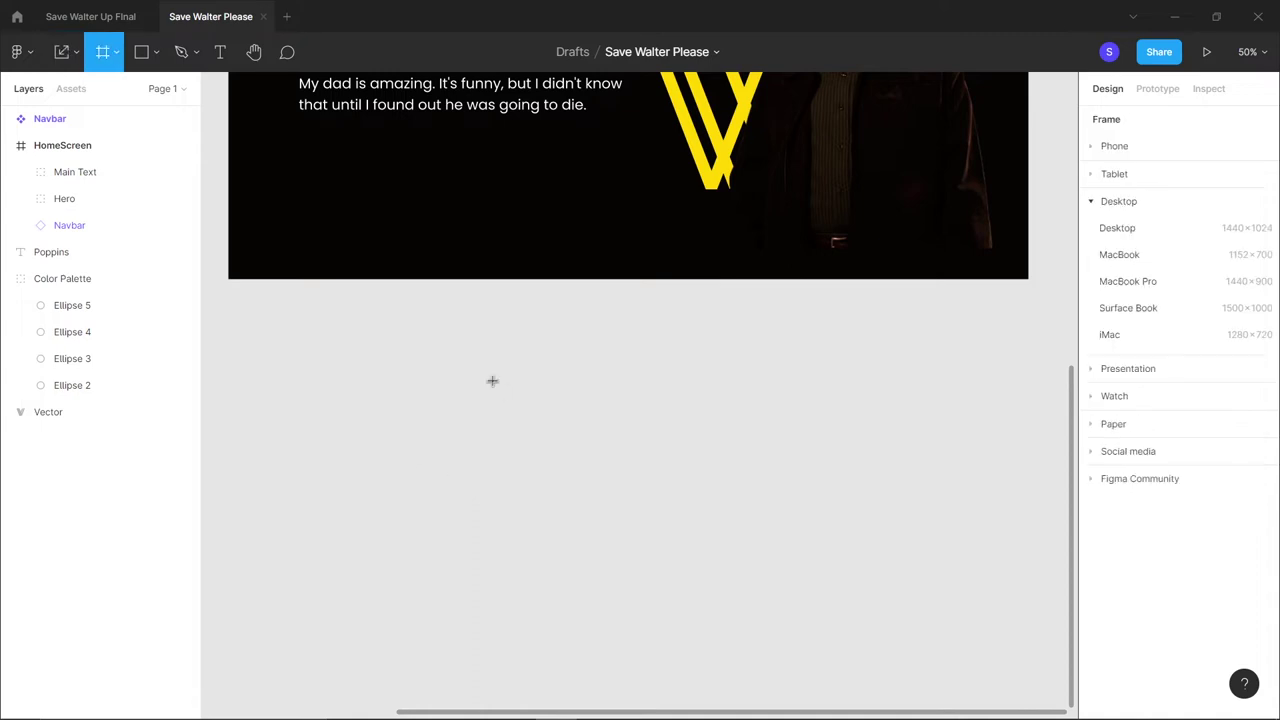
left_click_drag(257, 391, 741, 537)
Resize the frame below HomeScreen to 1920 wide and 1080 high
left_click(1124, 214)
type("1")
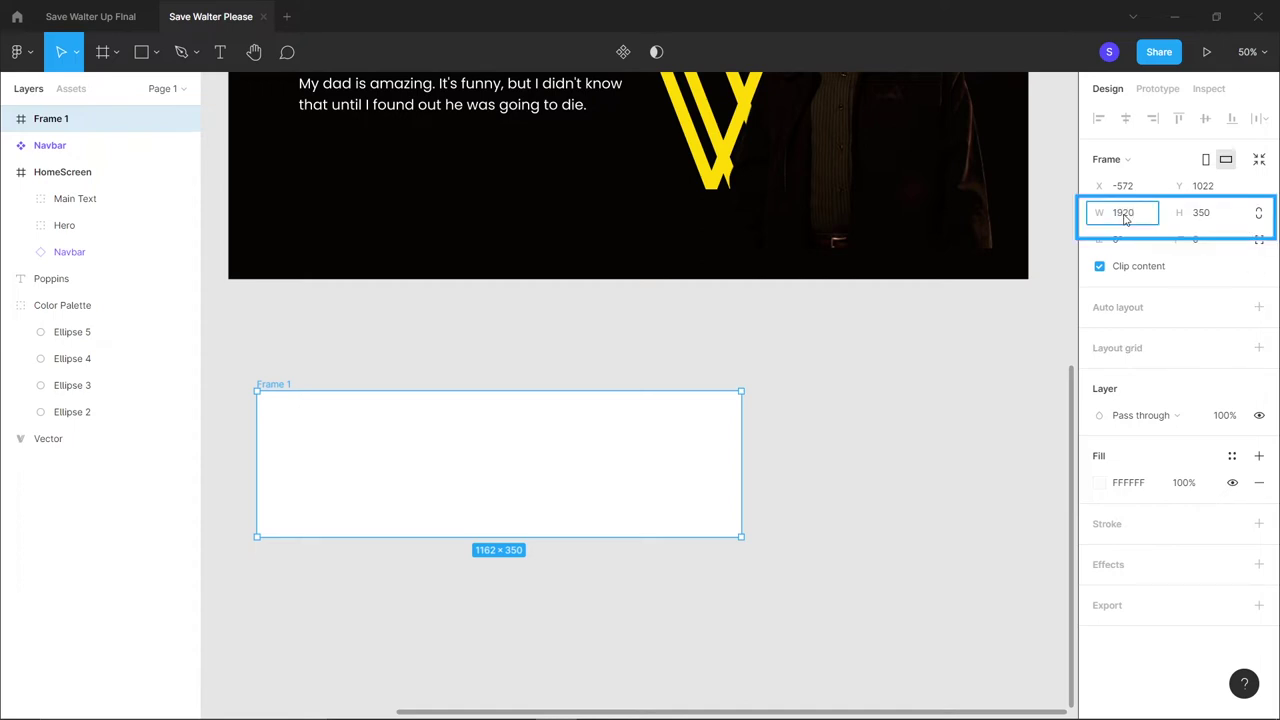
type("920")
key("Return")
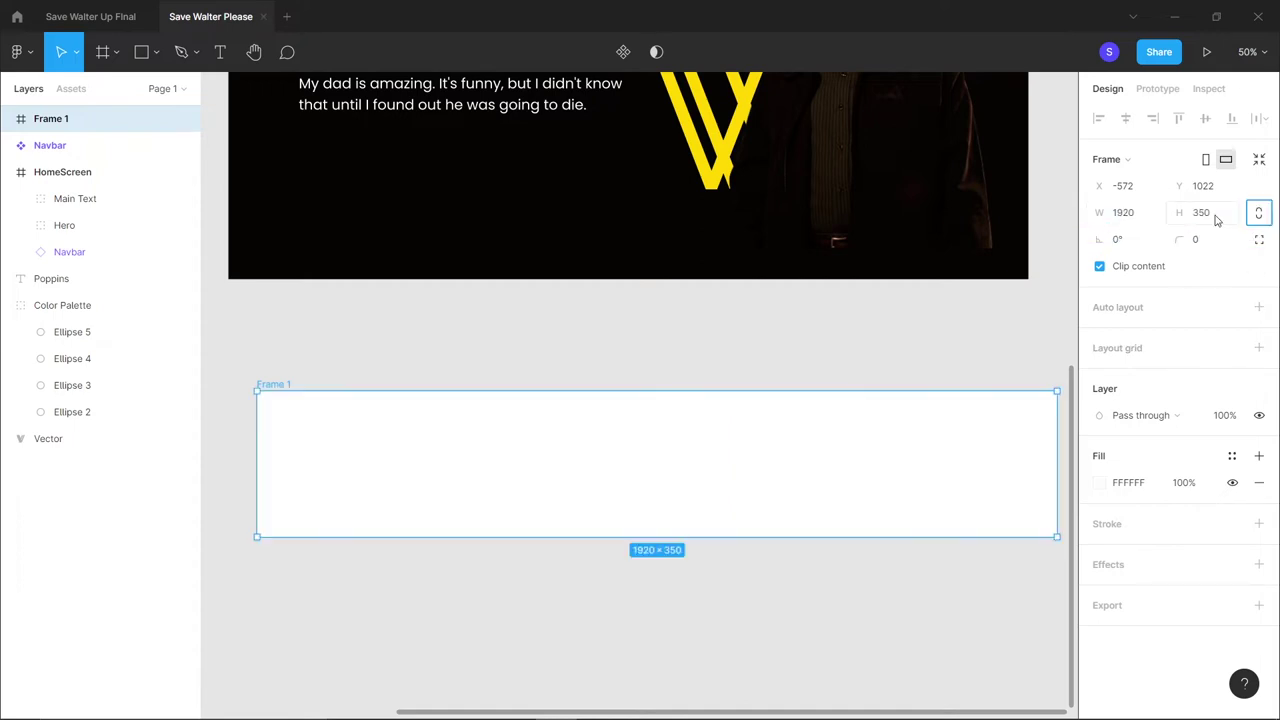
left_click(1217, 220)
type("100")
key("Return")
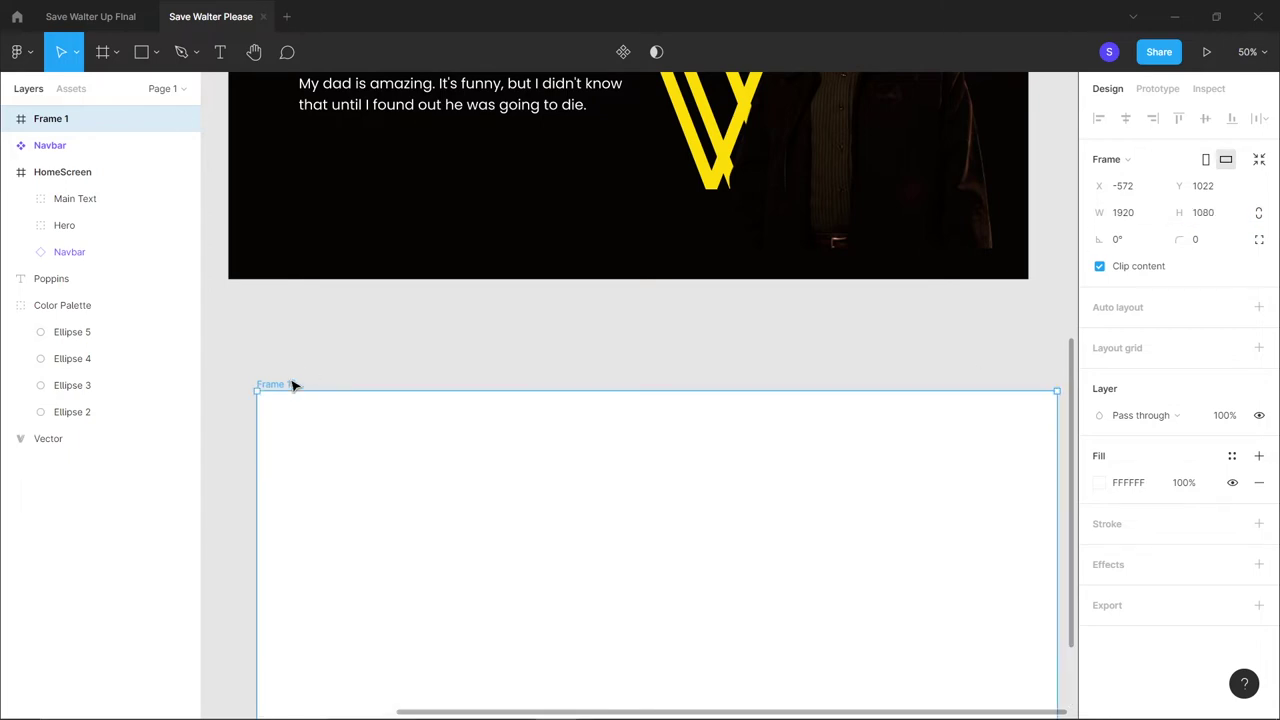
Rename the 1920 × 1080 frame as Family
double_click(77, 119)
type("Frame Famil")
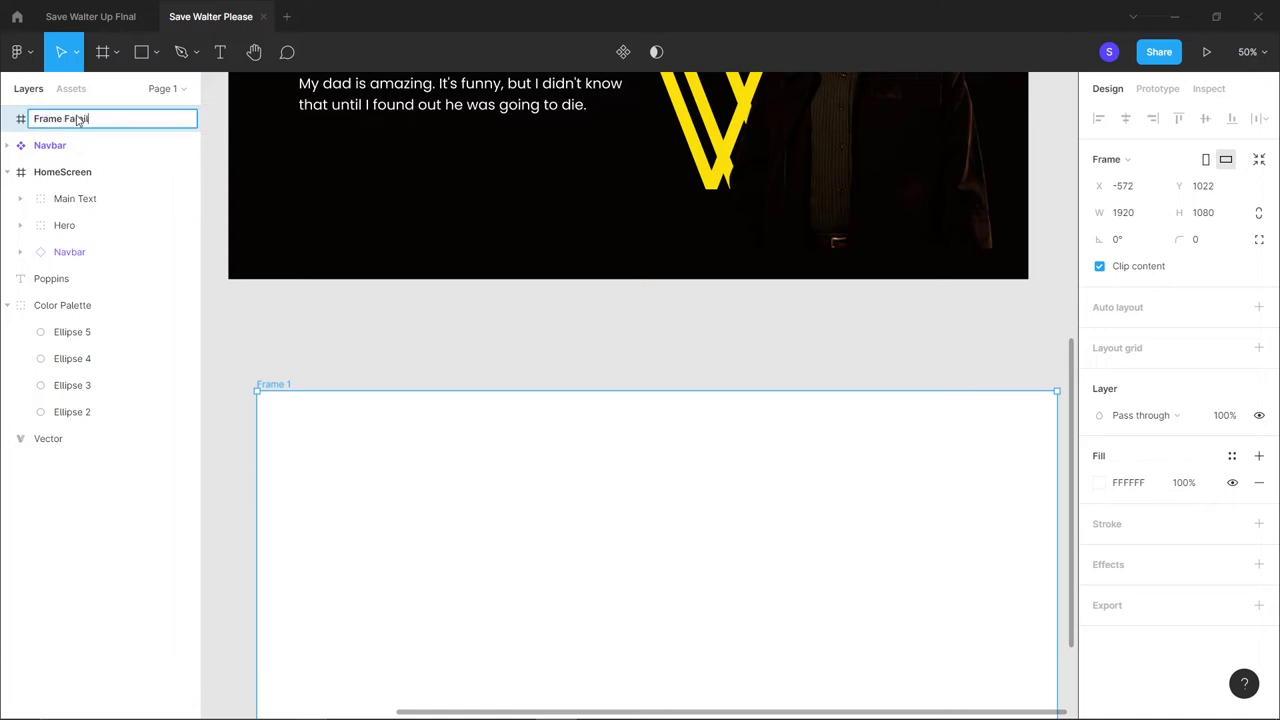
type("y")
double_click(63, 120)
type("\\")
key("Return")
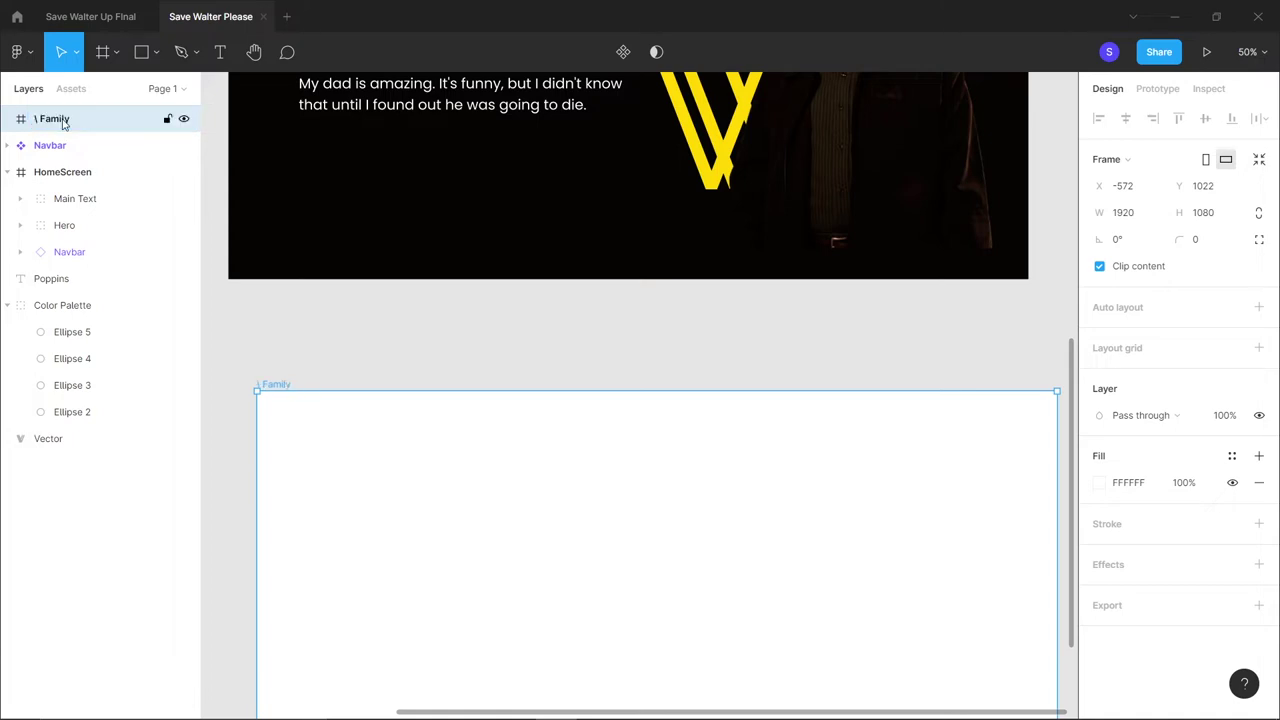
double_click(63, 121)
key("Home")
key("Delete")
key("Delete")
key("Return")
Fill the Family frame with the black background color style
scroll(383, 397, "down", 1)
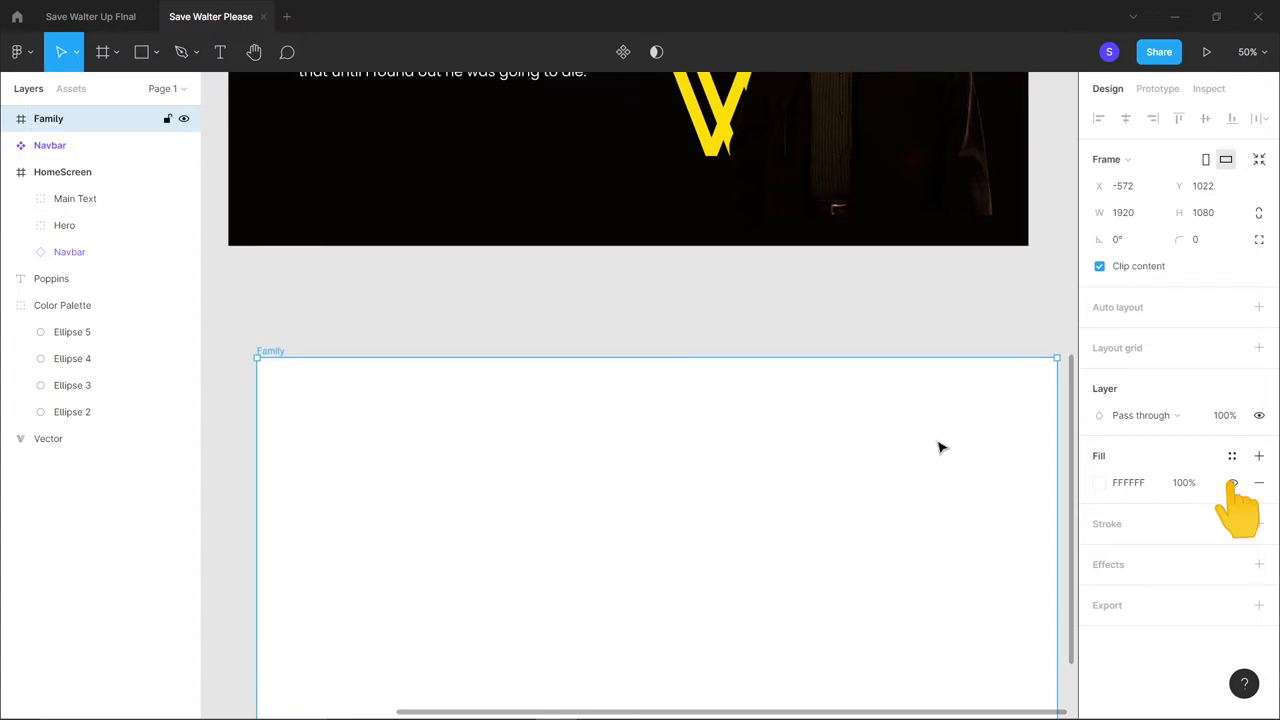
left_click(1232, 456)
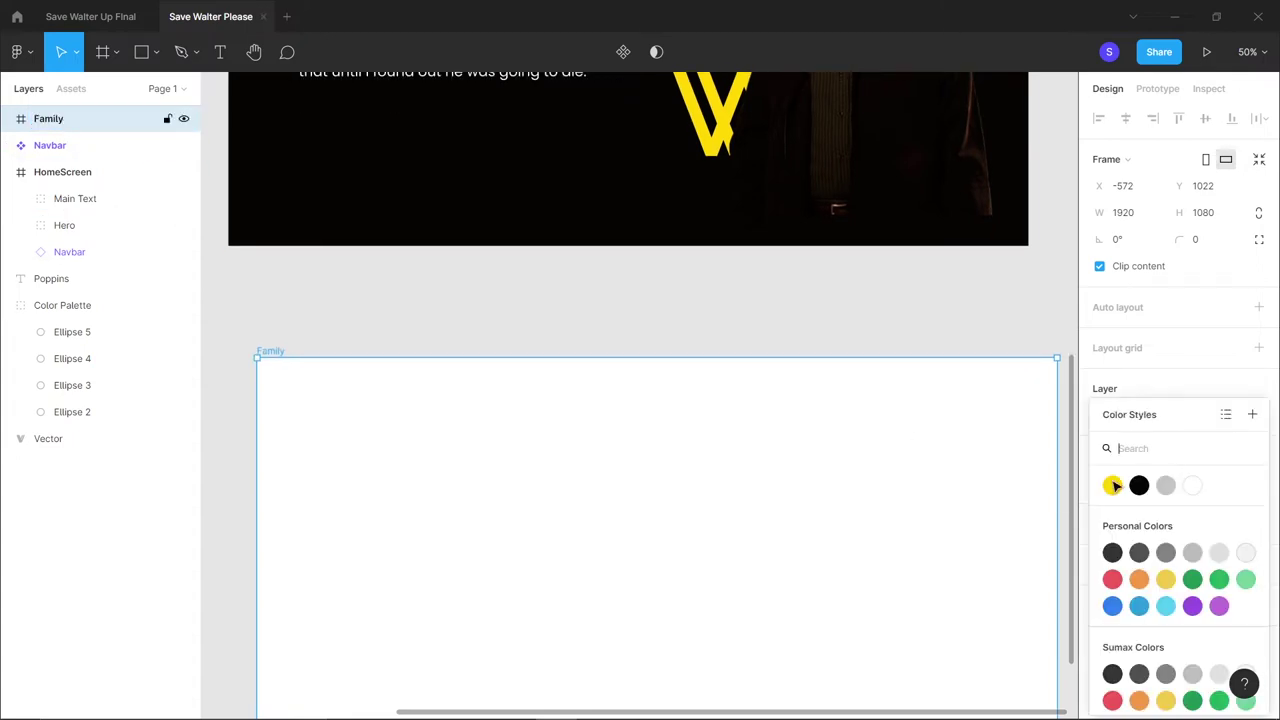
left_click(1139, 486)
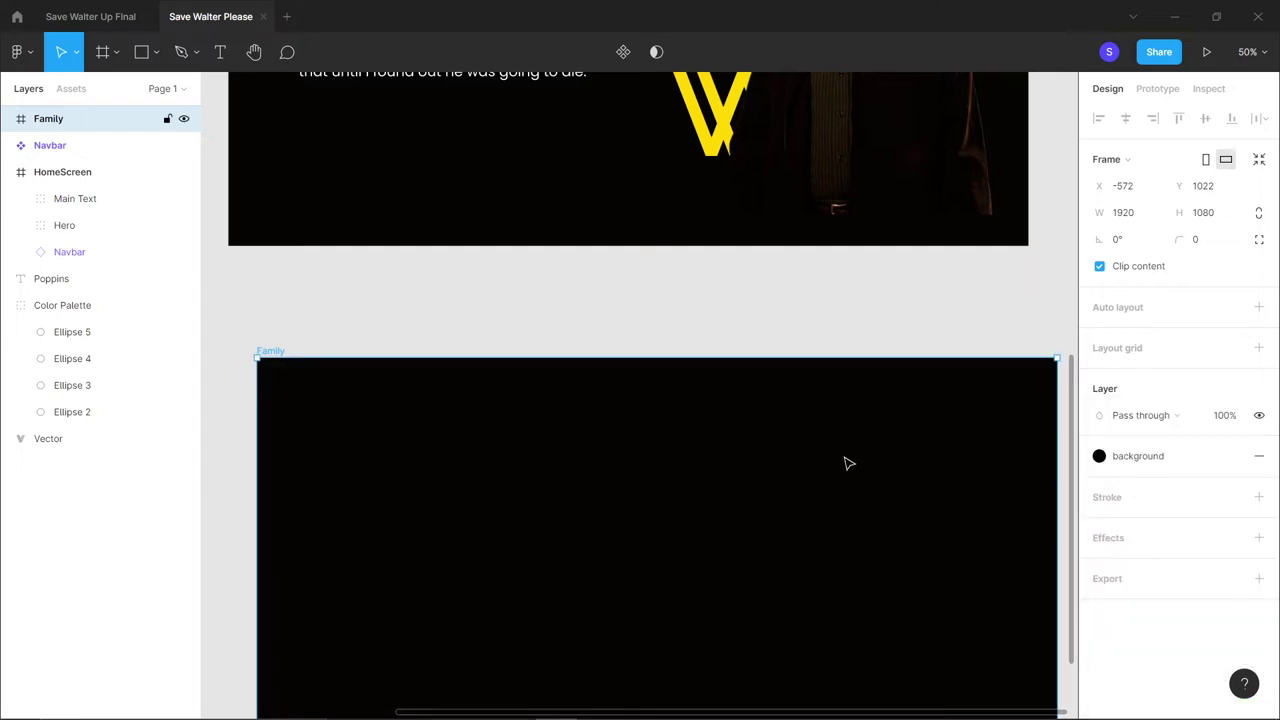
Place an instance of the Navbar component near the top of the Family frame and align it to the frame's left edge
scroll(520, 463, "up", 4)
scroll(623, 623, "down", 5)
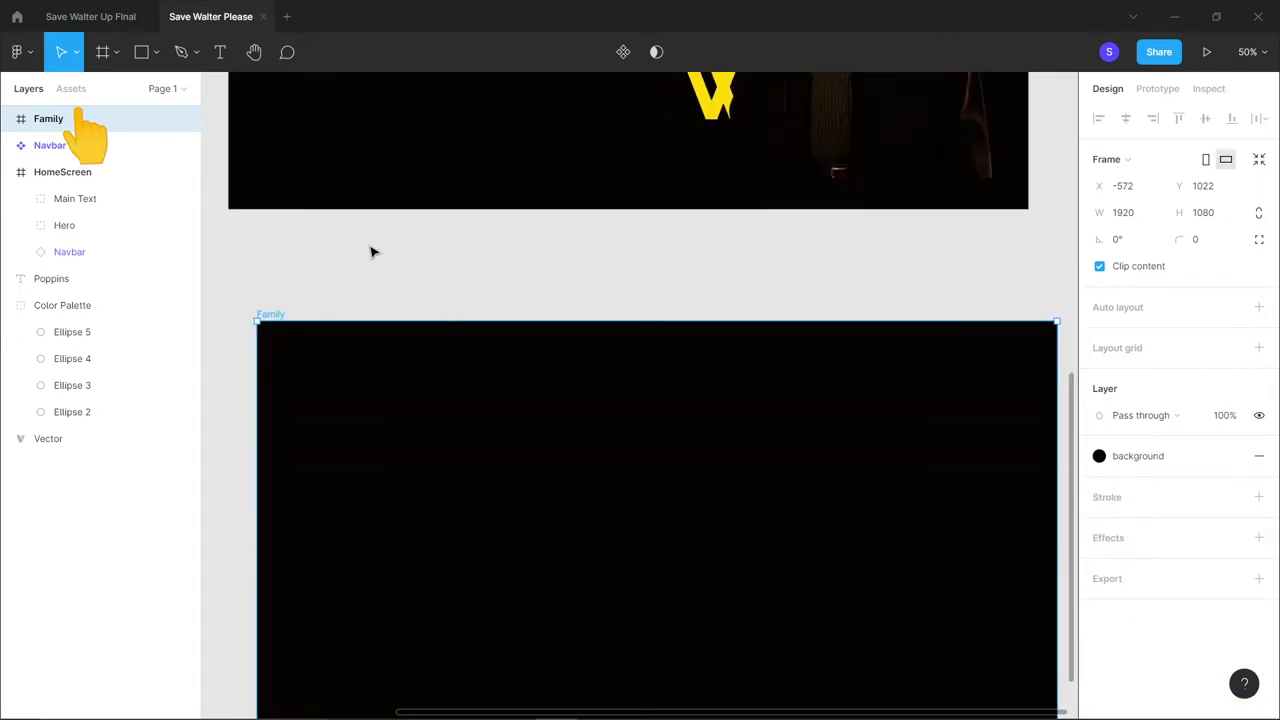
left_click(71, 90)
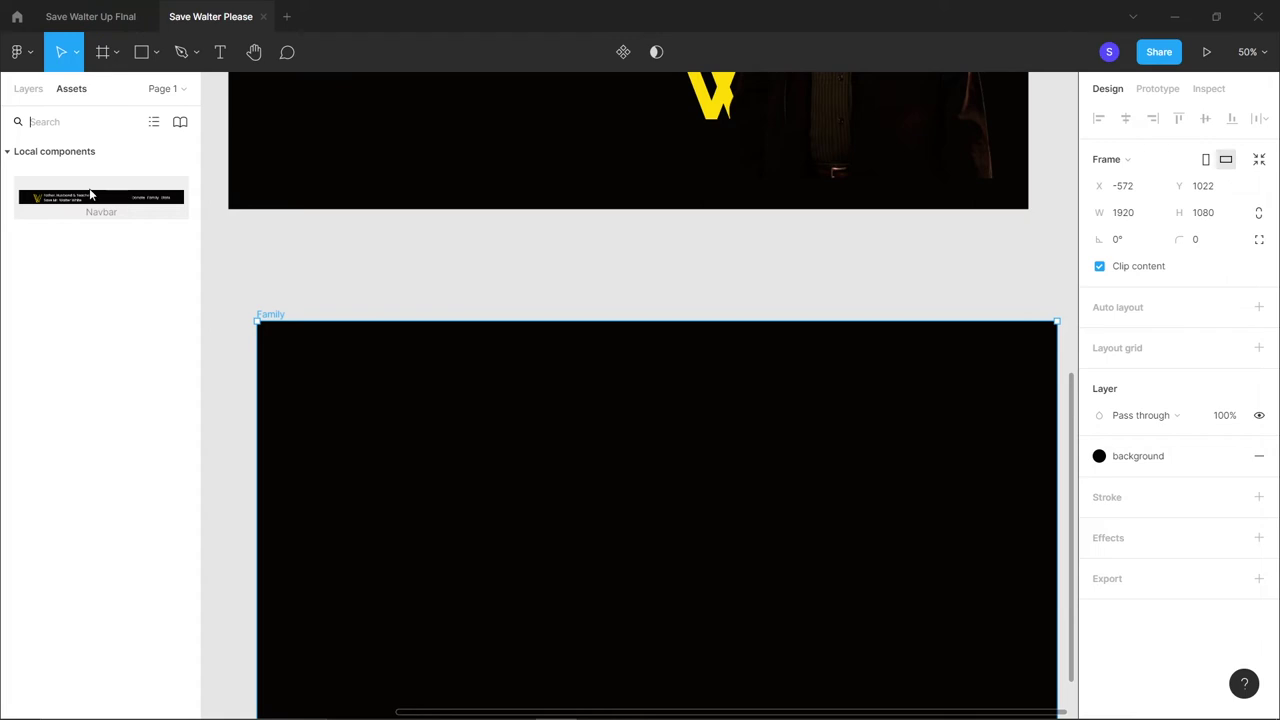
left_click_drag(468, 451, 528, 367)
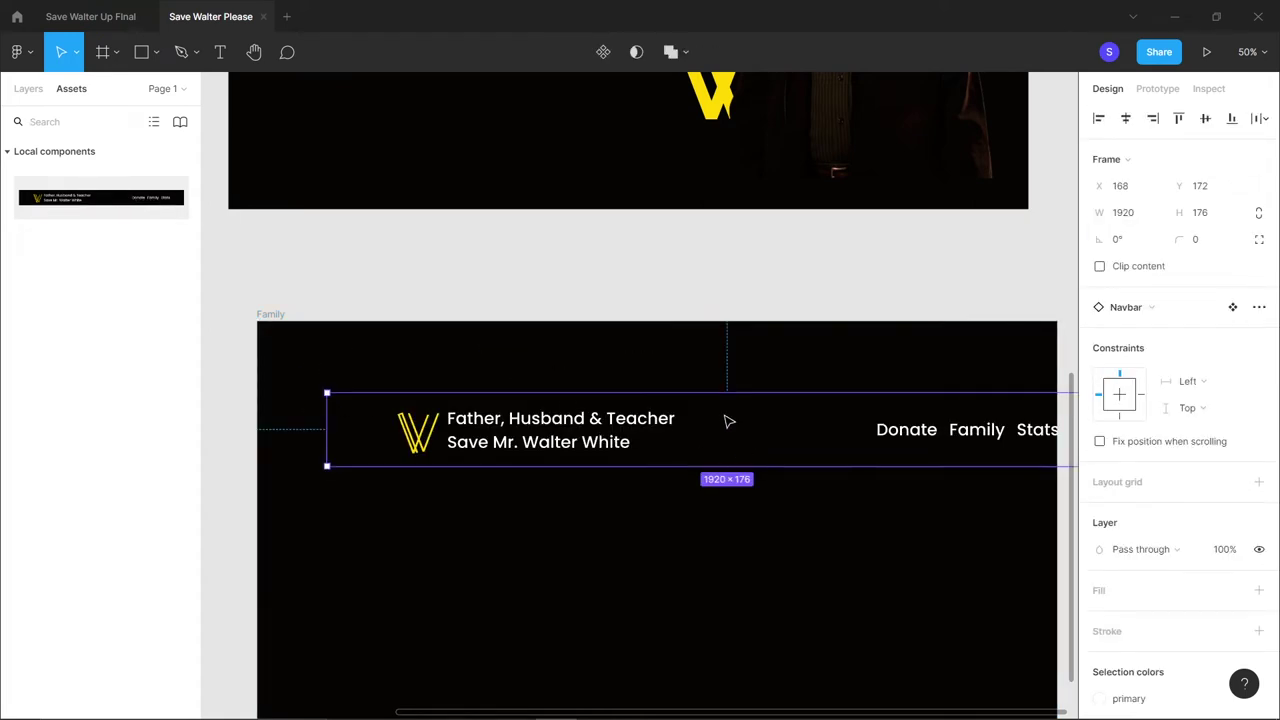
left_click_drag(728, 421, 700, 400)
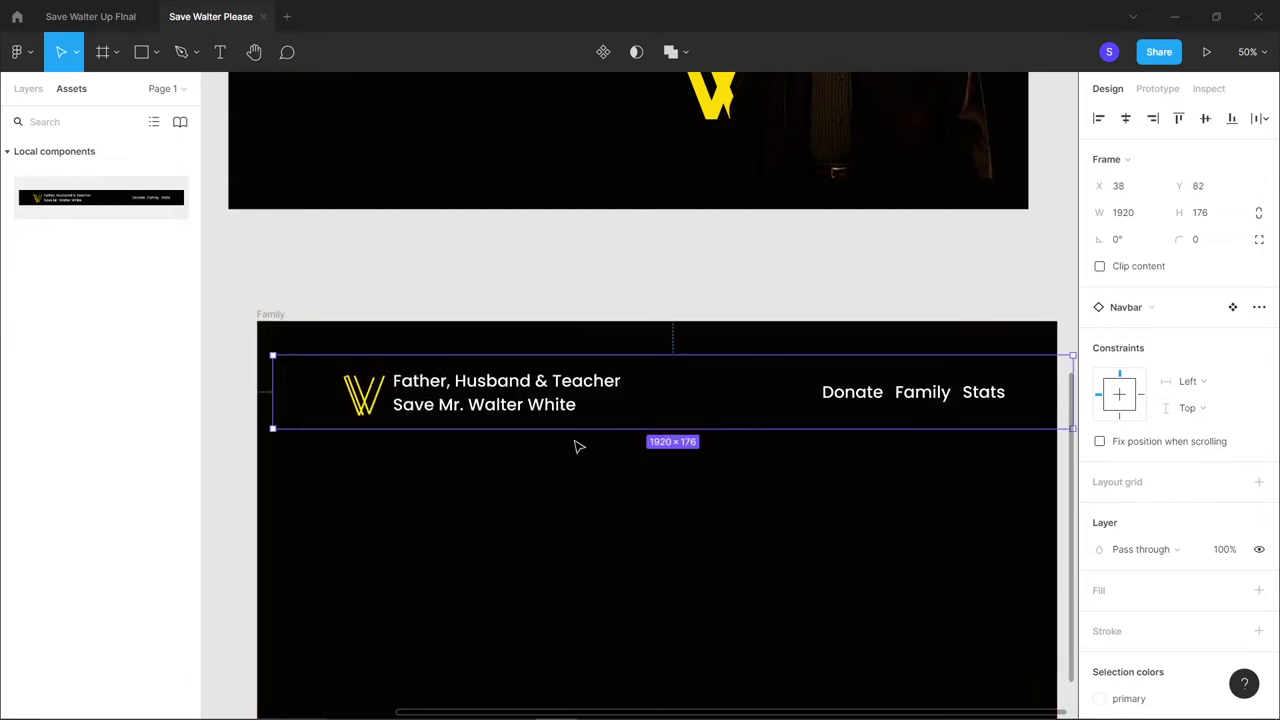
left_click(1104, 121)
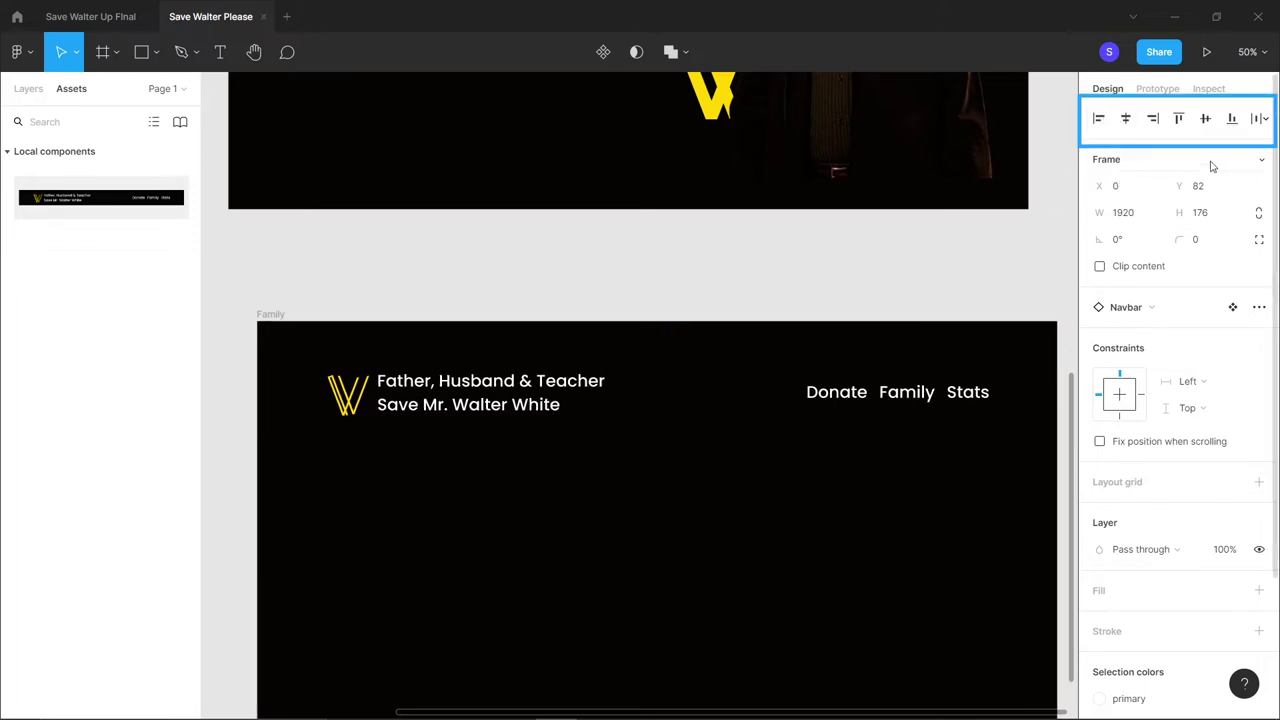
Align the navbar instance to the top edge of the Family frame
left_click(1178, 120)
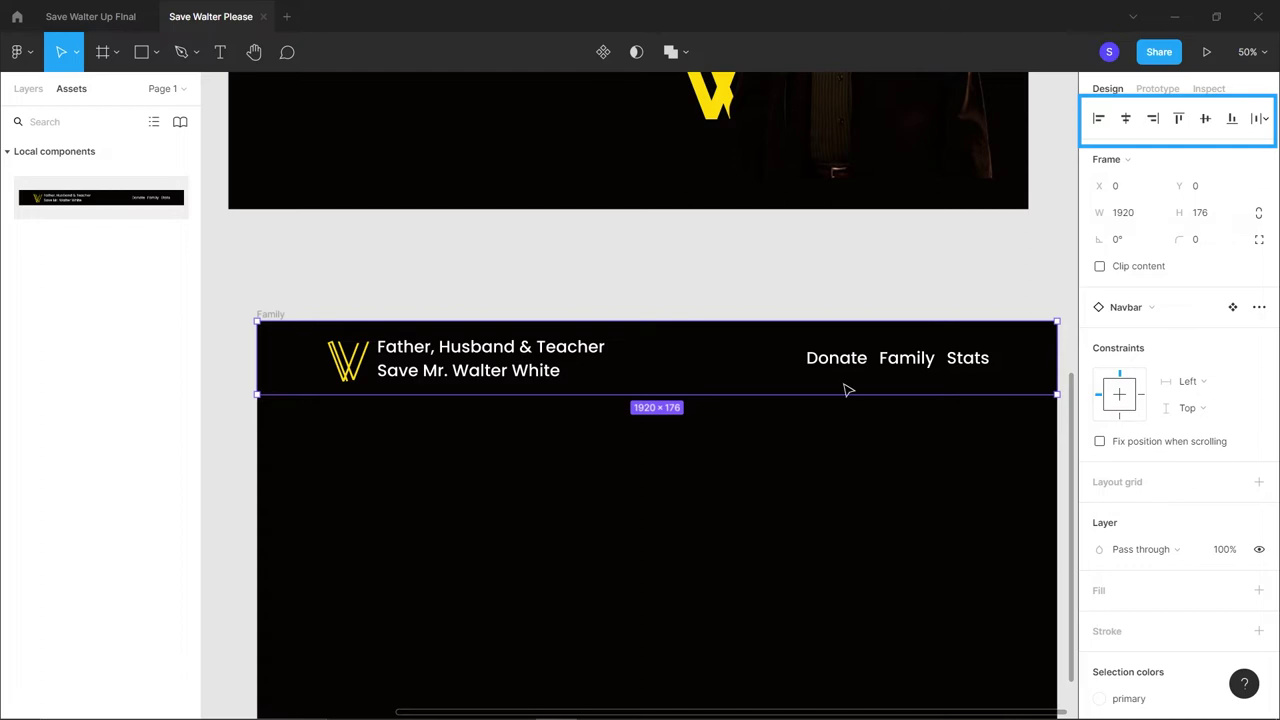
scroll(829, 440, "right", 3)
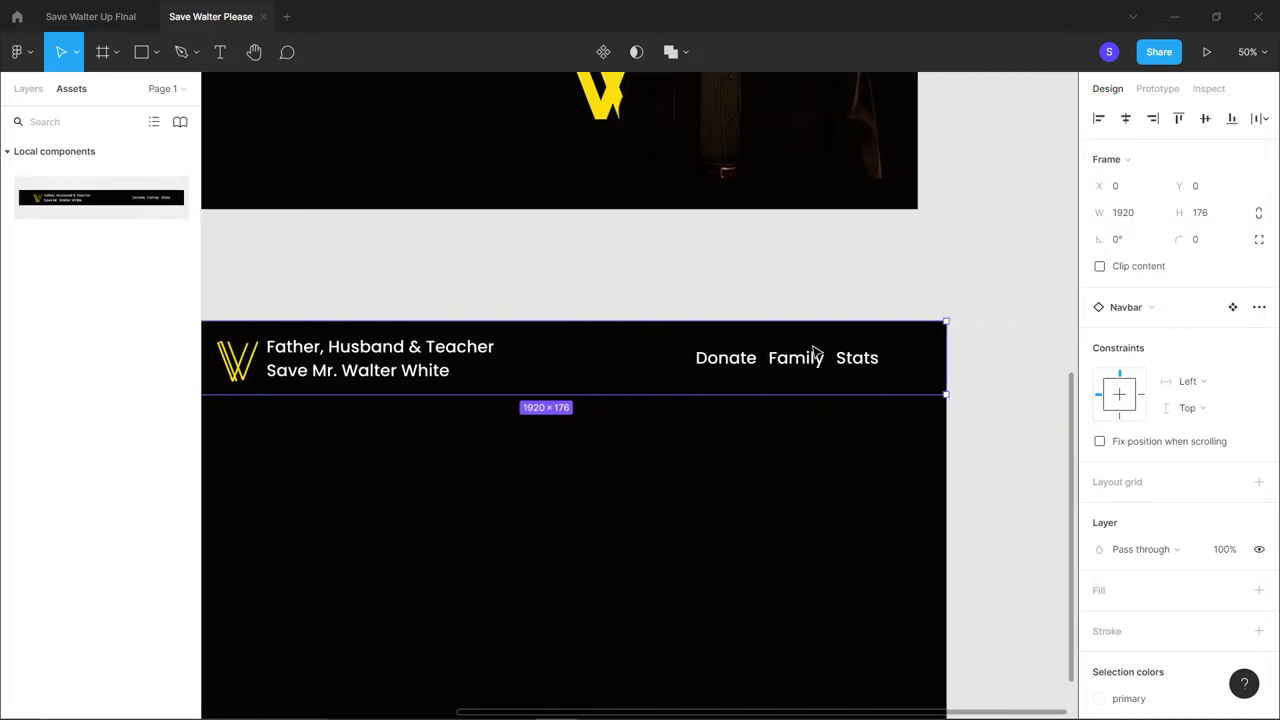
scroll(924, 352, "up", 3)
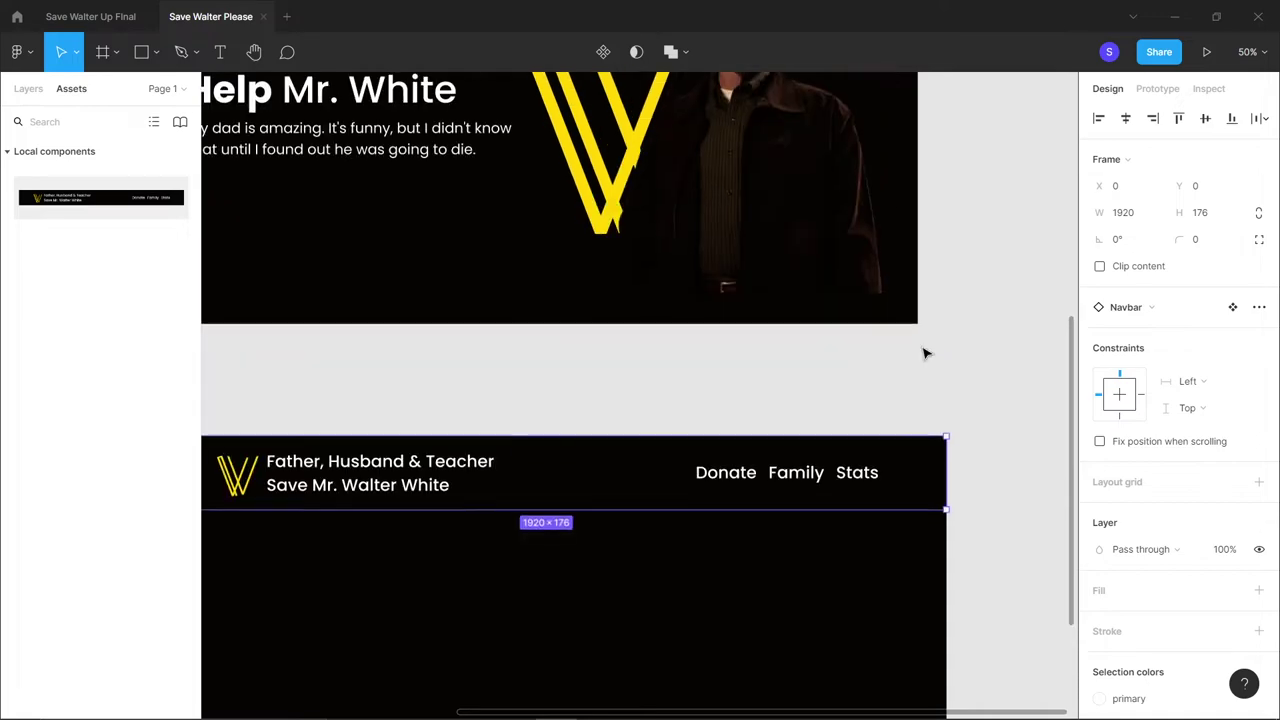
Widen the Donate, Family and Stats link group in the main Navbar component toward the logo, to about 535 px
left_click(71, 207)
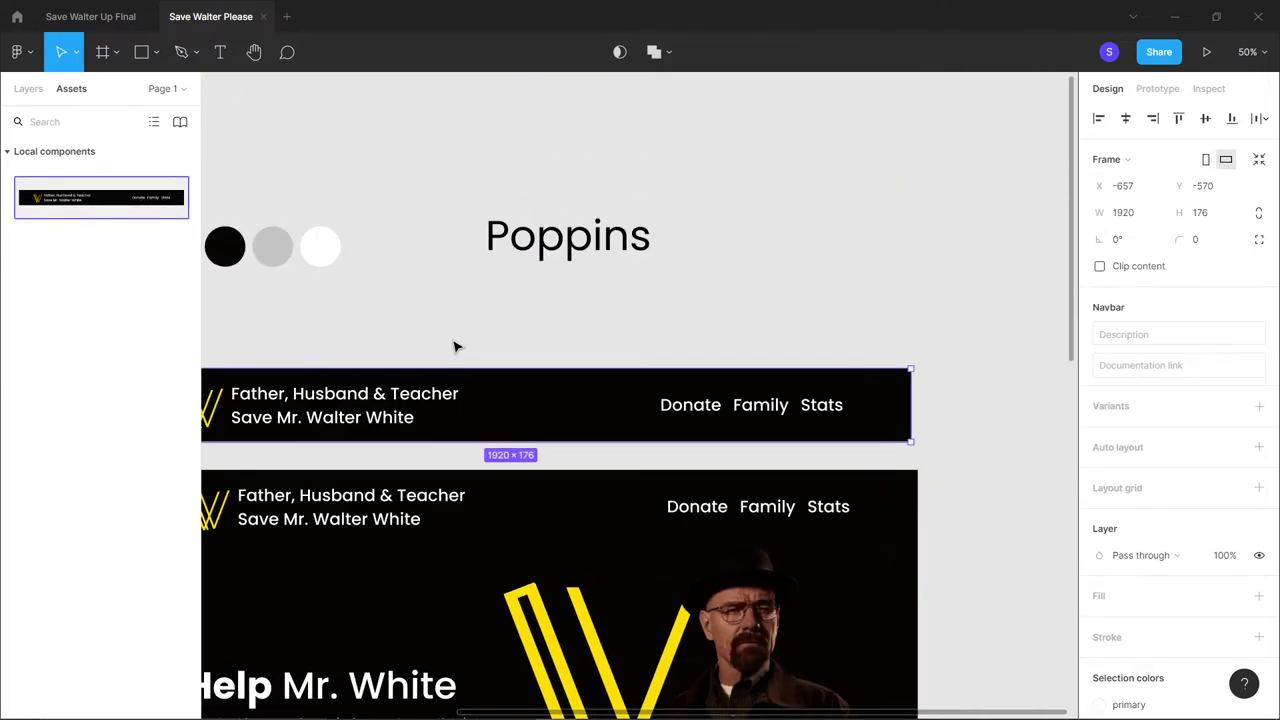
double_click(731, 409)
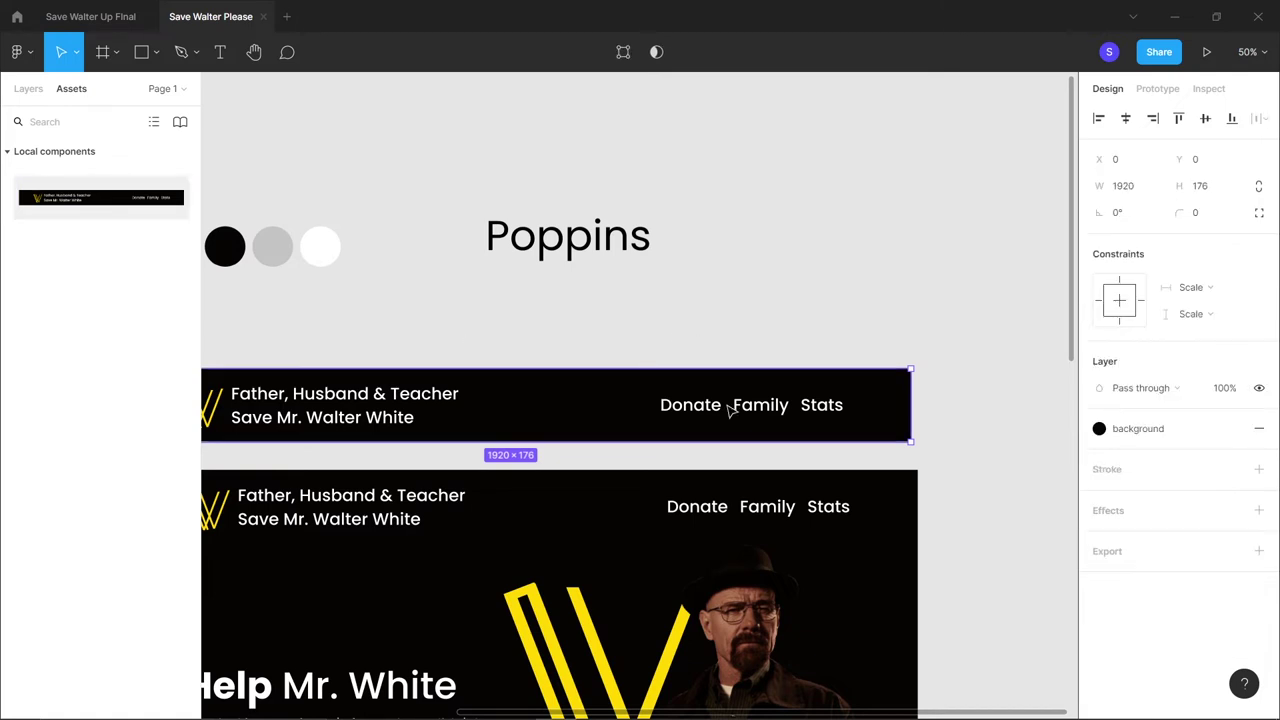
double_click(731, 409)
left_click(820, 412)
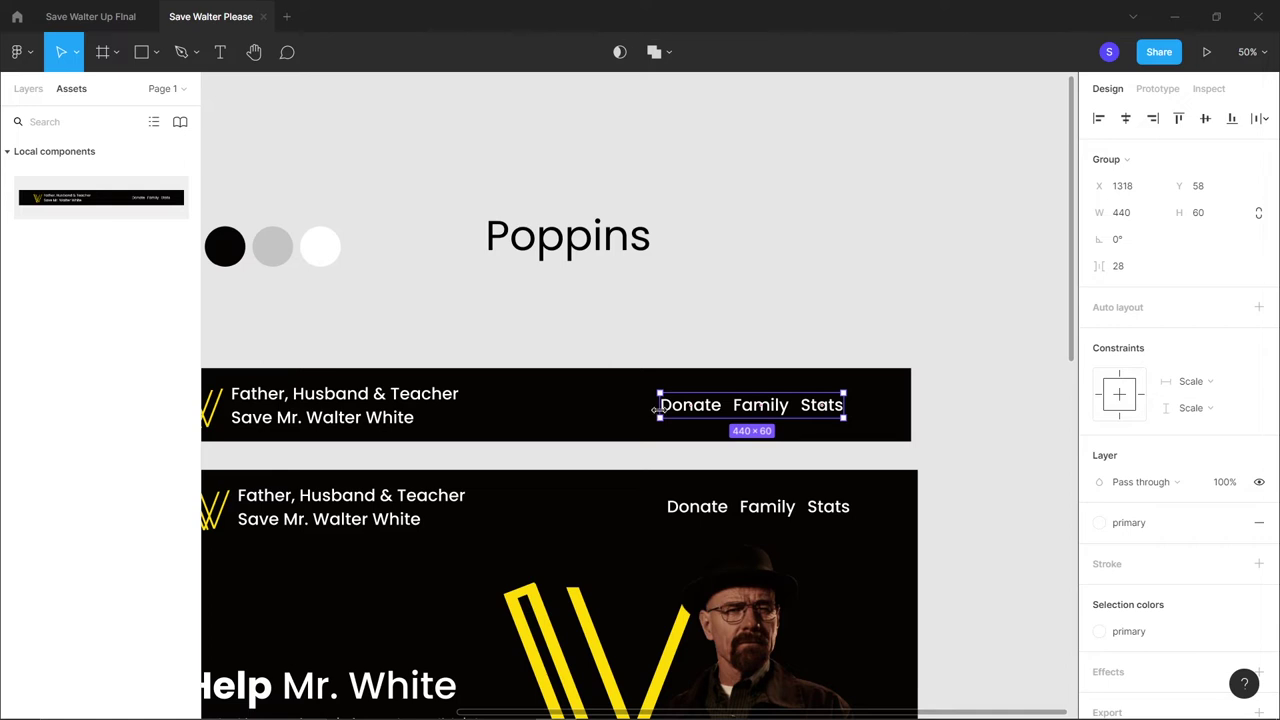
left_click_drag(657, 409, 617, 407)
left_click(792, 287)
Apply the Highlight color style to the Family link in the Family frame's navbar
scroll(795, 284, "down", 8)
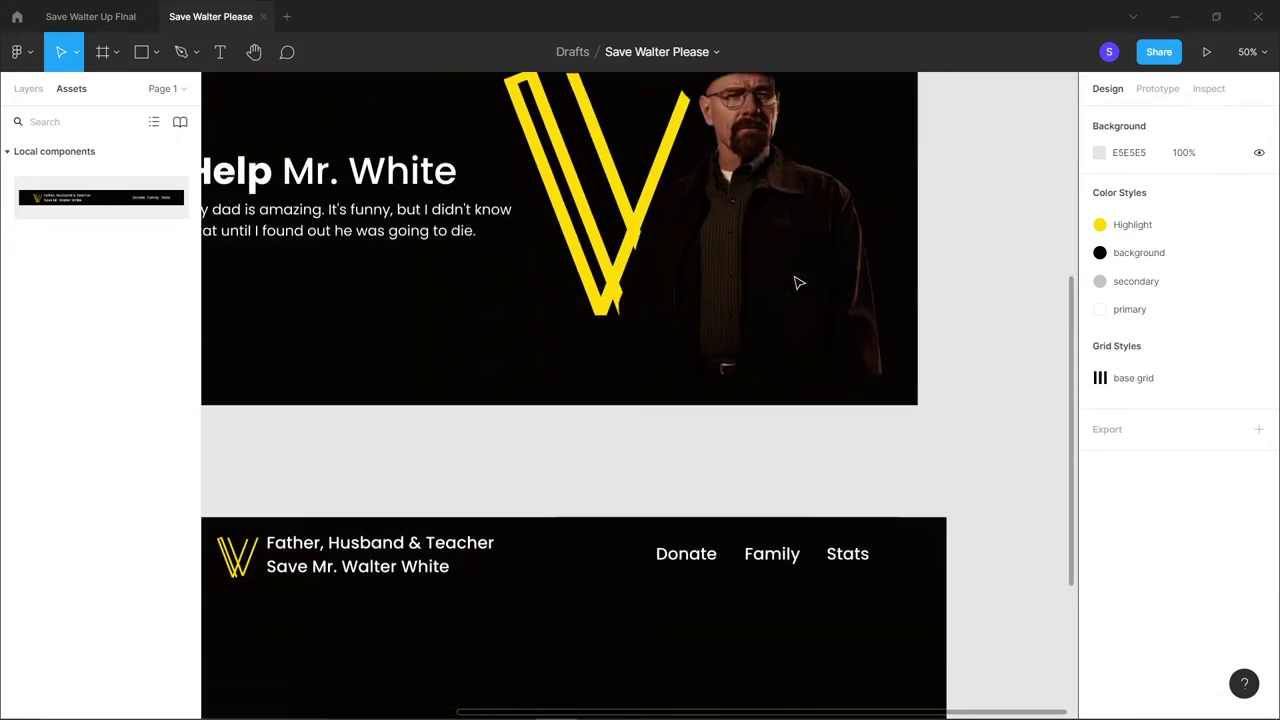
double_click(786, 316)
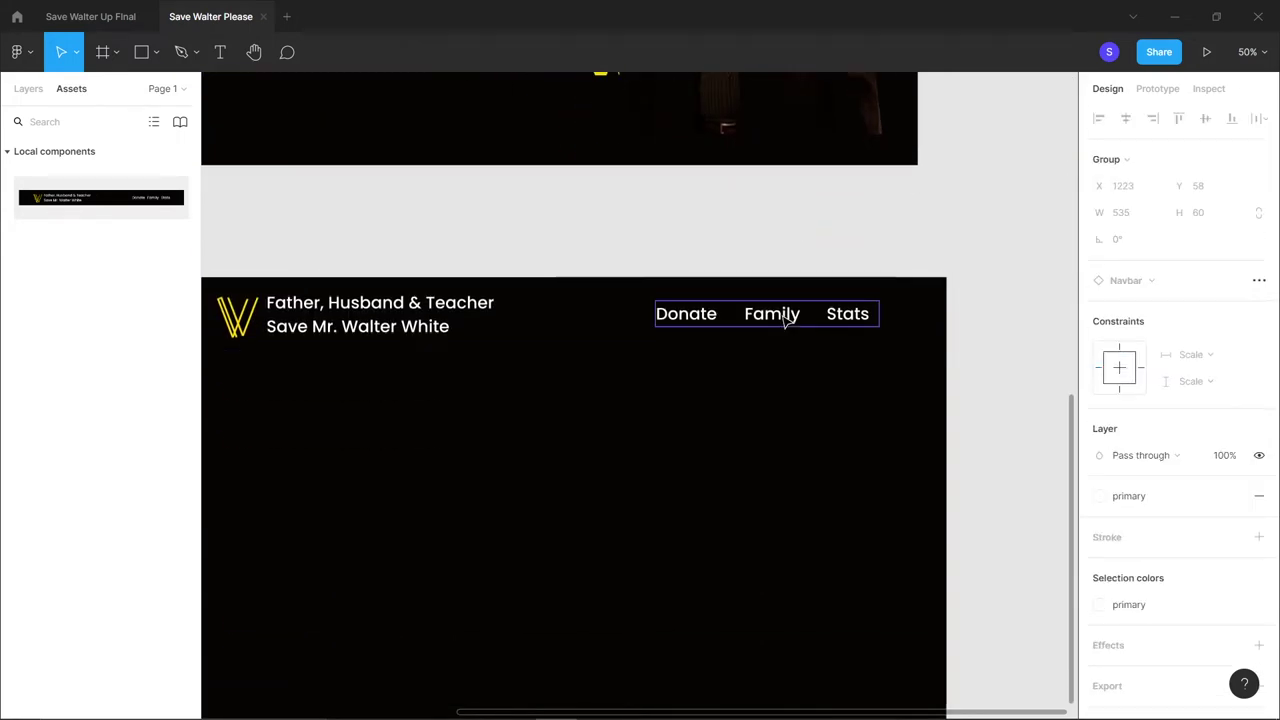
double_click(786, 318)
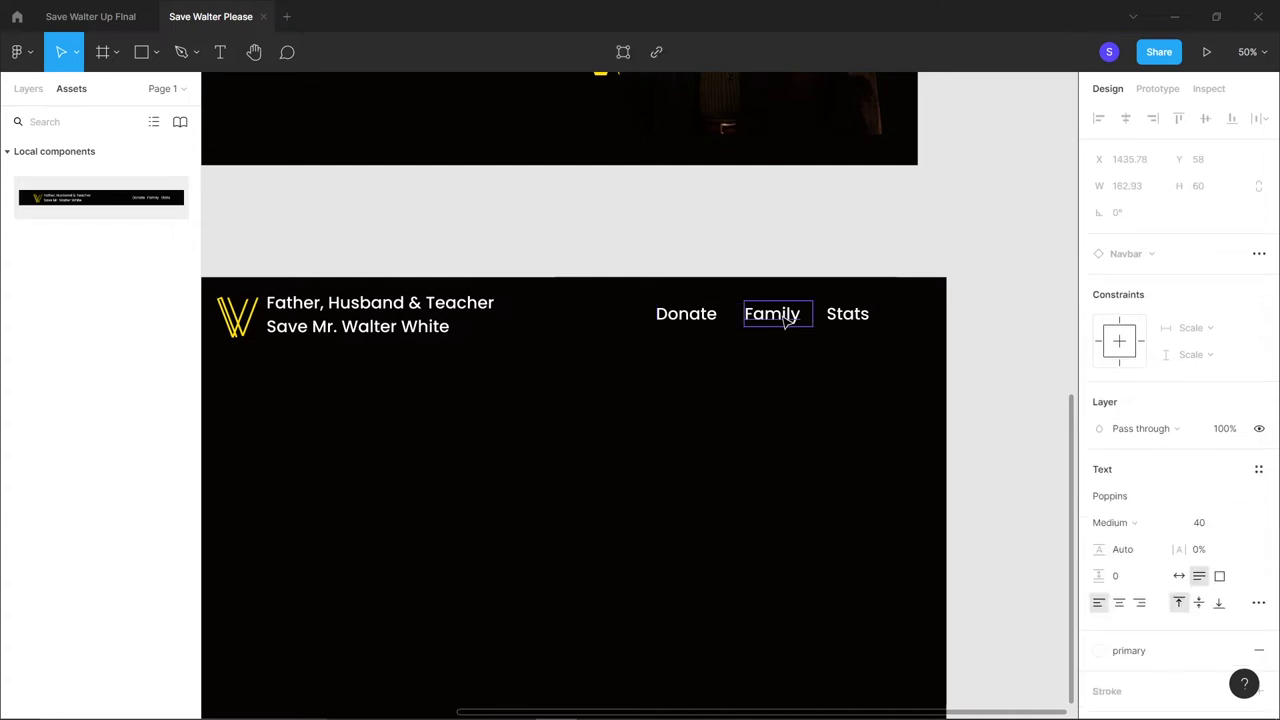
scroll(1171, 571, "down", 2)
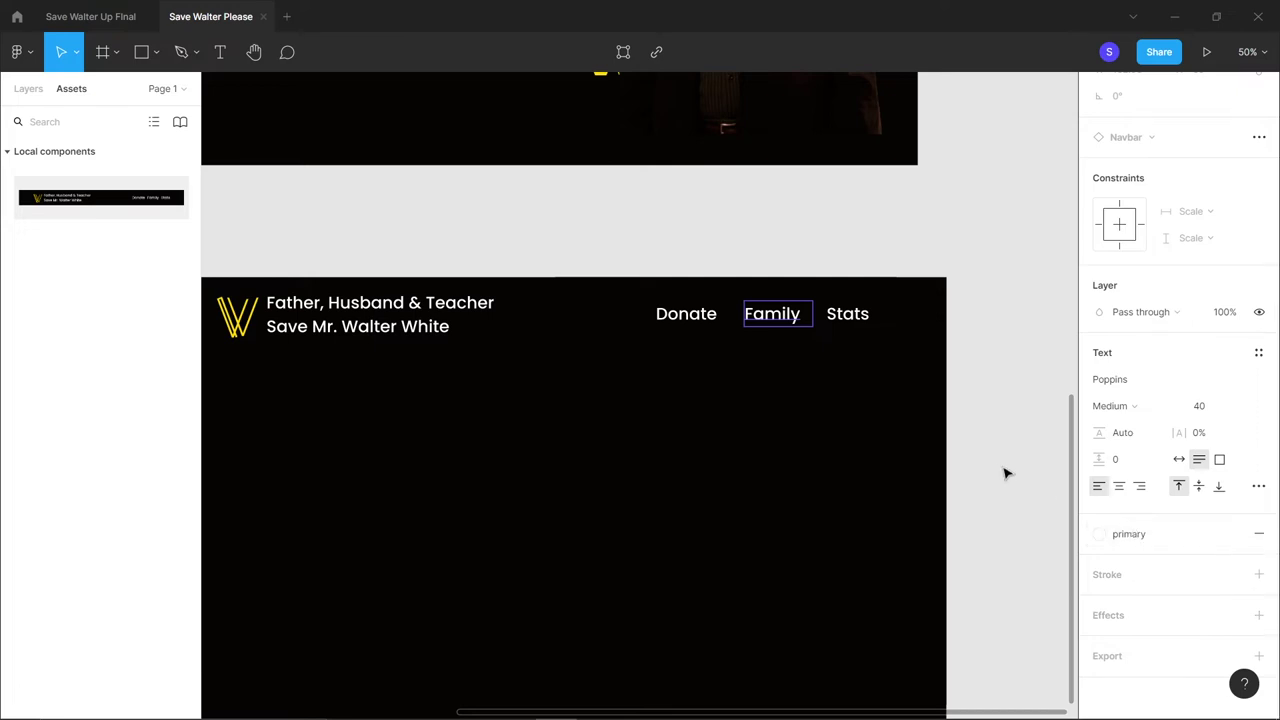
left_click(1101, 536)
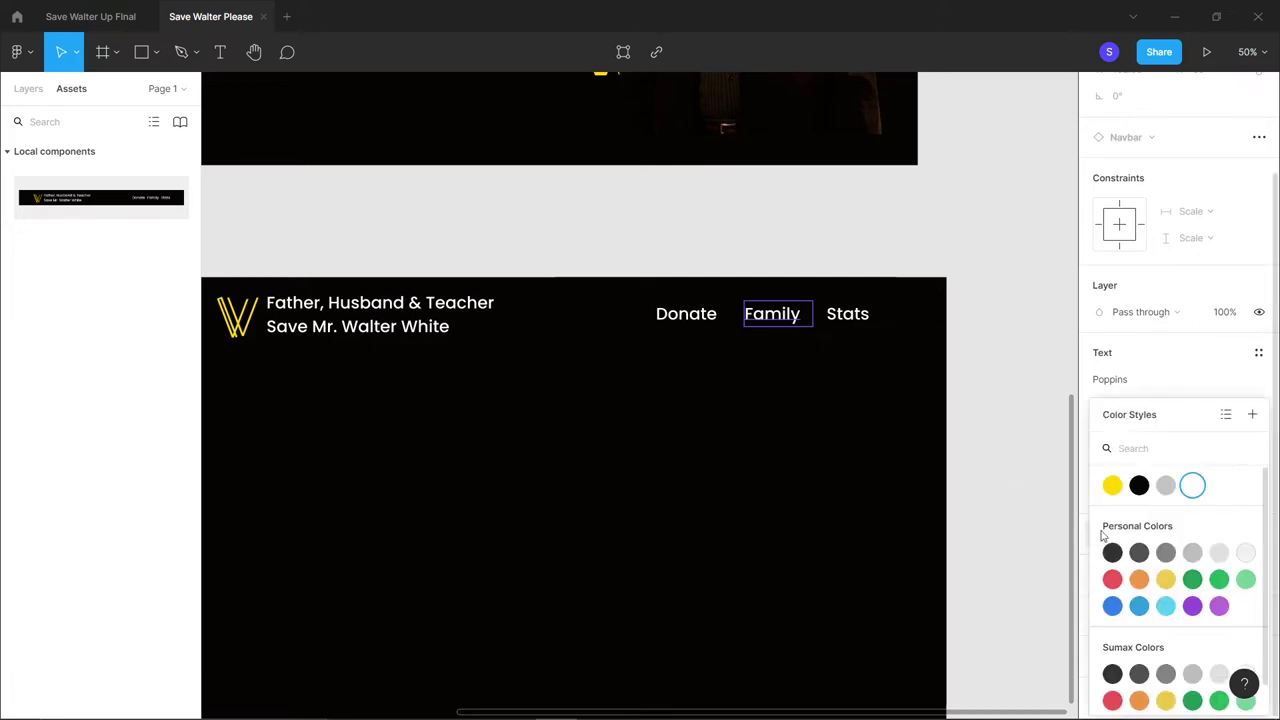
left_click(1115, 486)
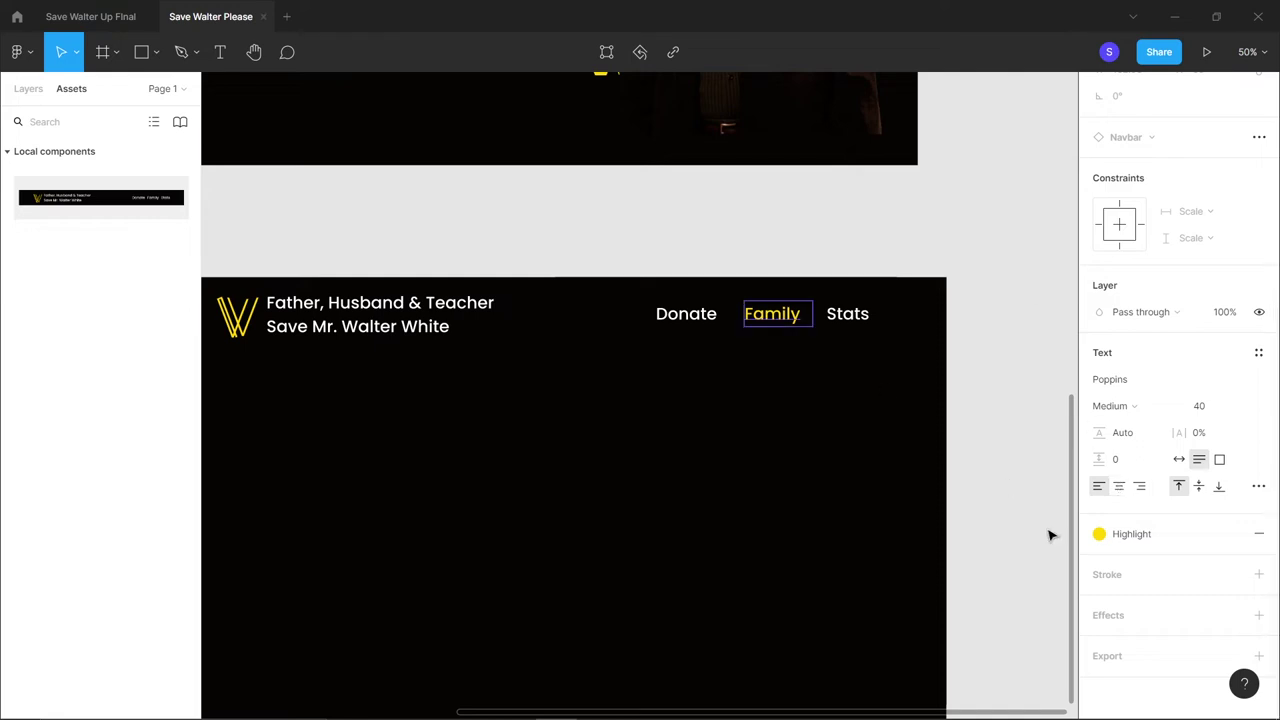
left_click(960, 582)
Copy the home screen's heading and paragraph group into the Family frame, placing it below the navbar at about X 169, Y 440
scroll(957, 551, "down", 3)
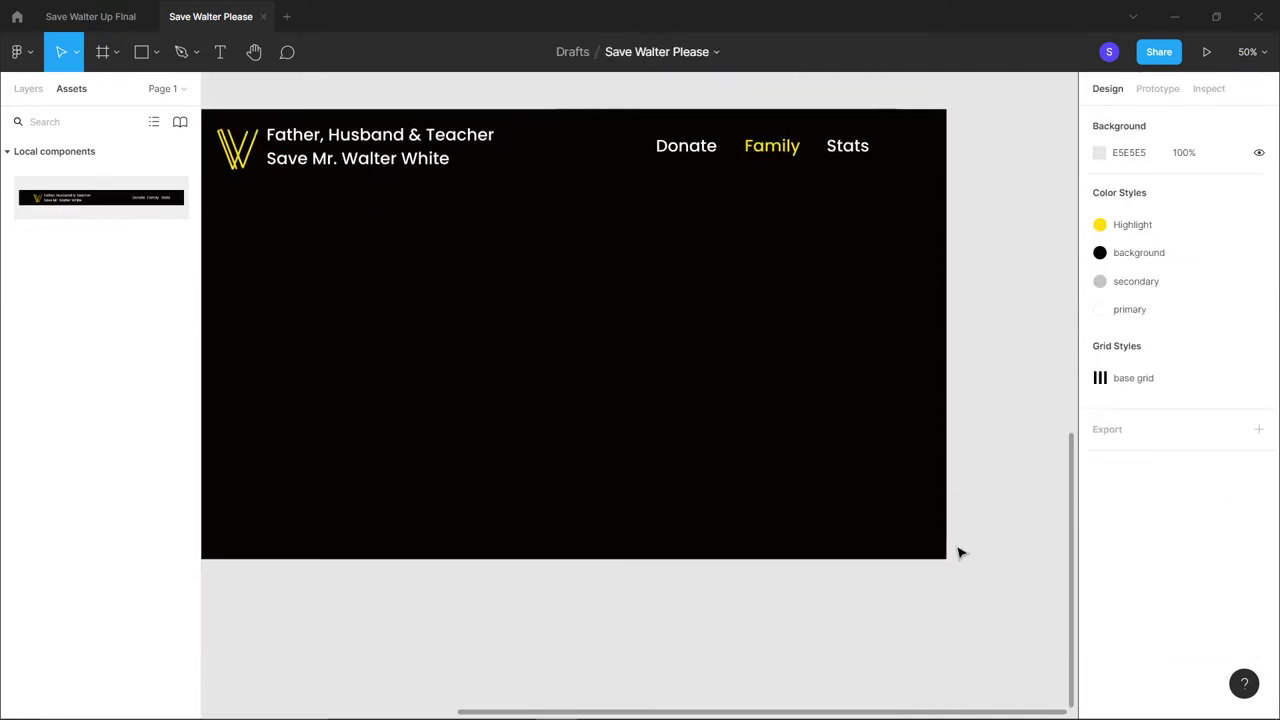
scroll(957, 551, "right", 2)
scroll(958, 552, "left", 4)
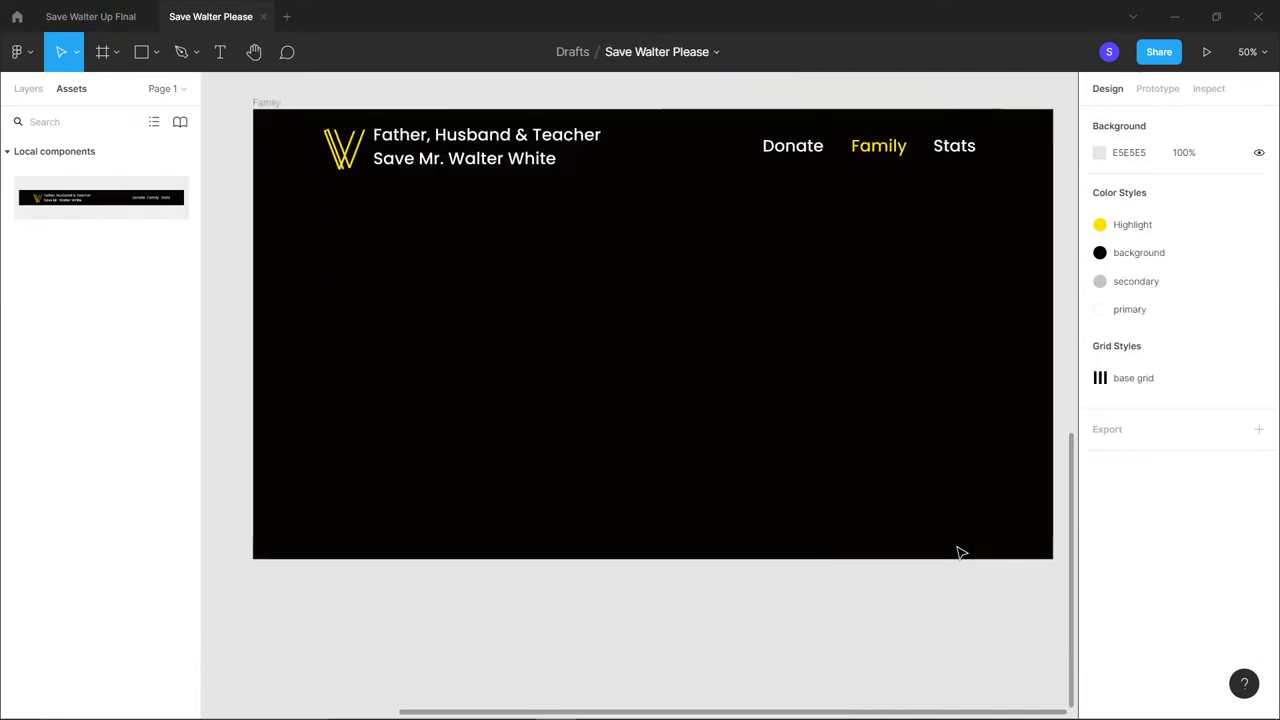
scroll(957, 551, "up", 4)
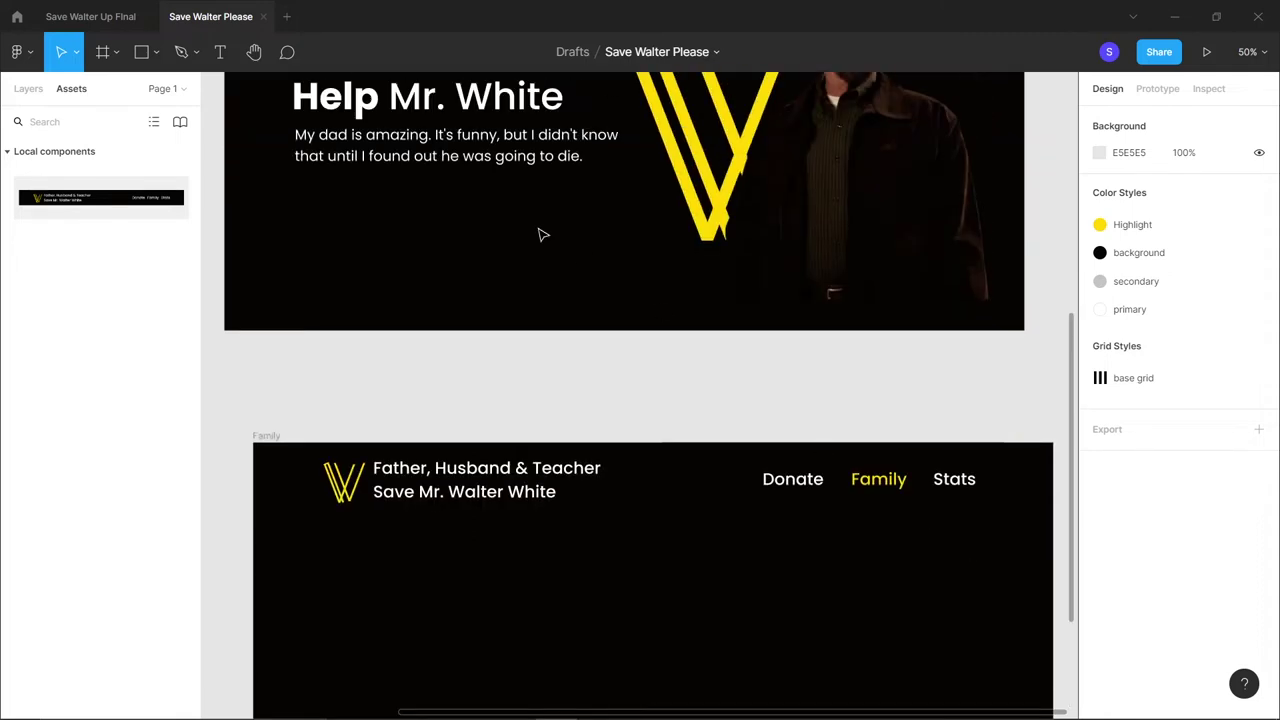
left_click(494, 146)
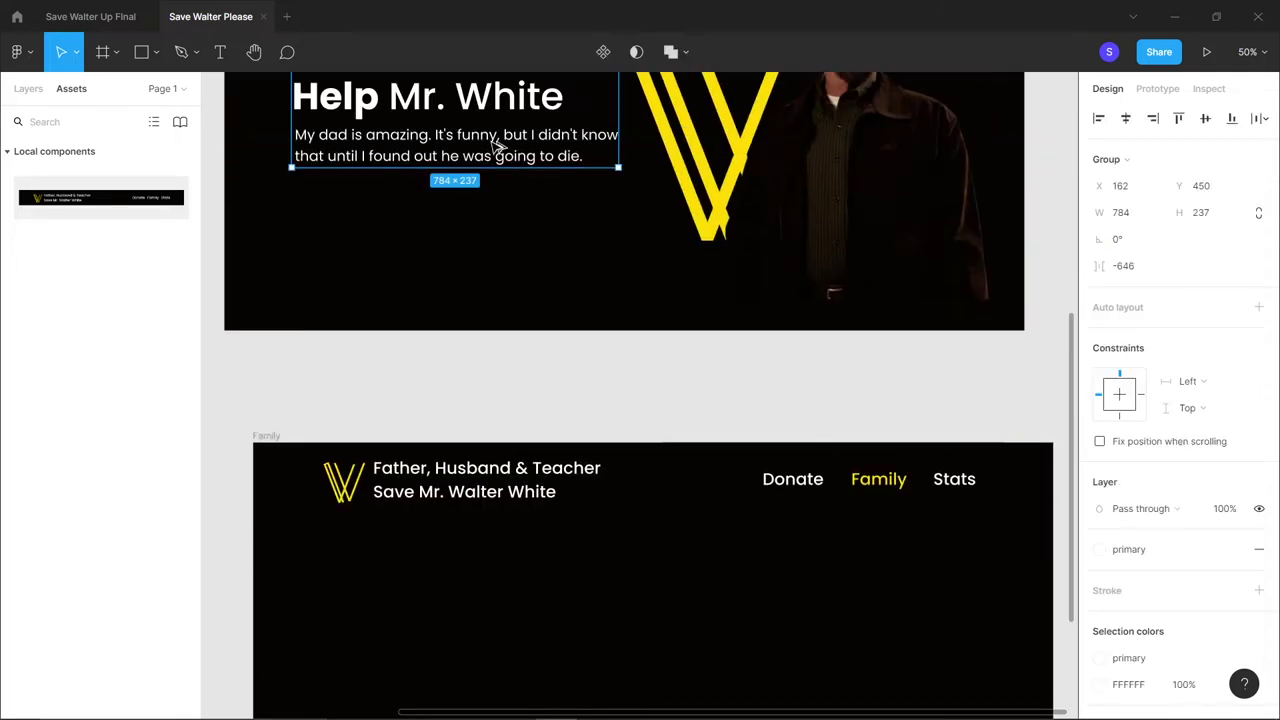
left_click_drag(497, 147, 522, 605)
scroll(520, 606, "down", 3)
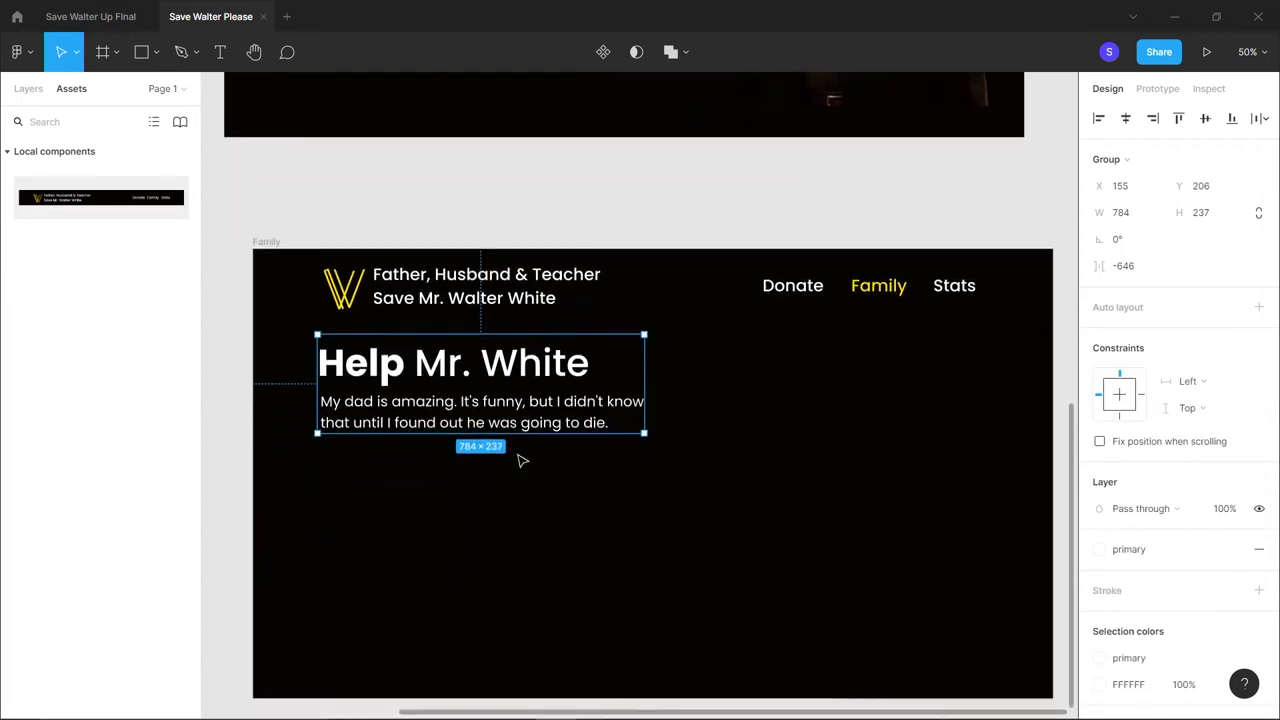
left_click_drag(499, 383, 505, 480)
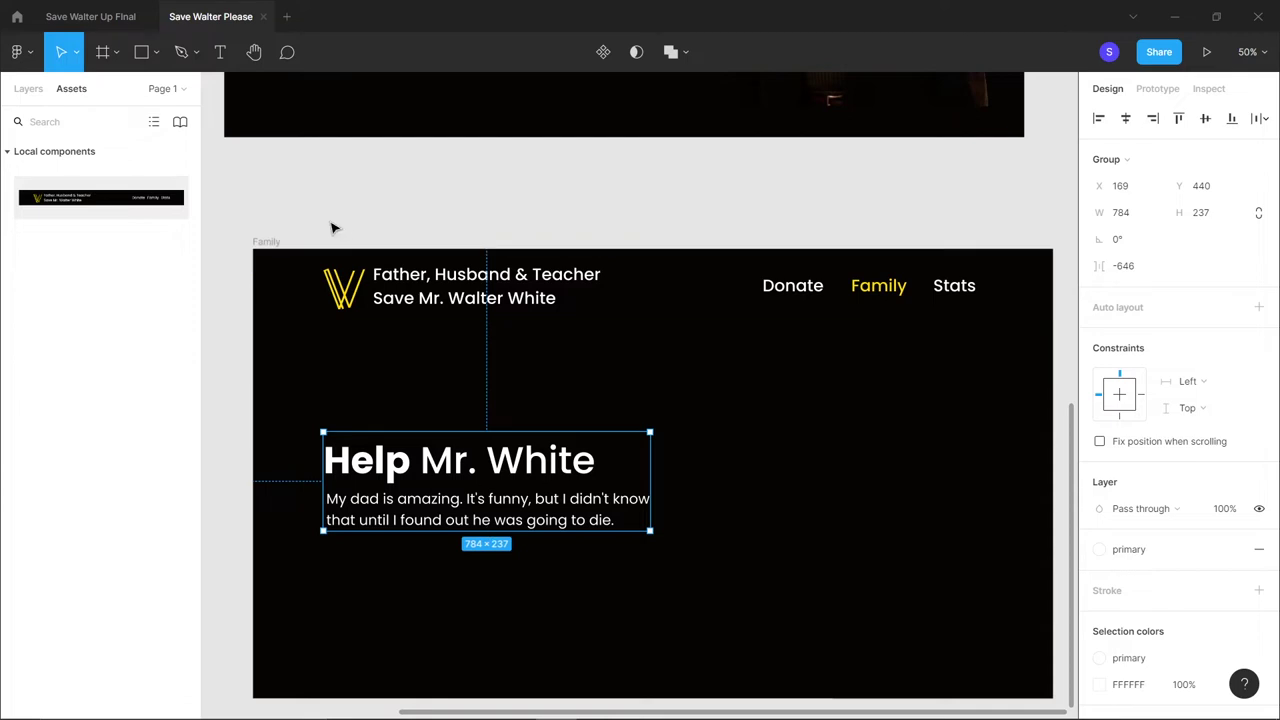
Apply the base grid style to the Family frame and move the heading group onto its columns at X 162, Y 421
left_click(275, 241)
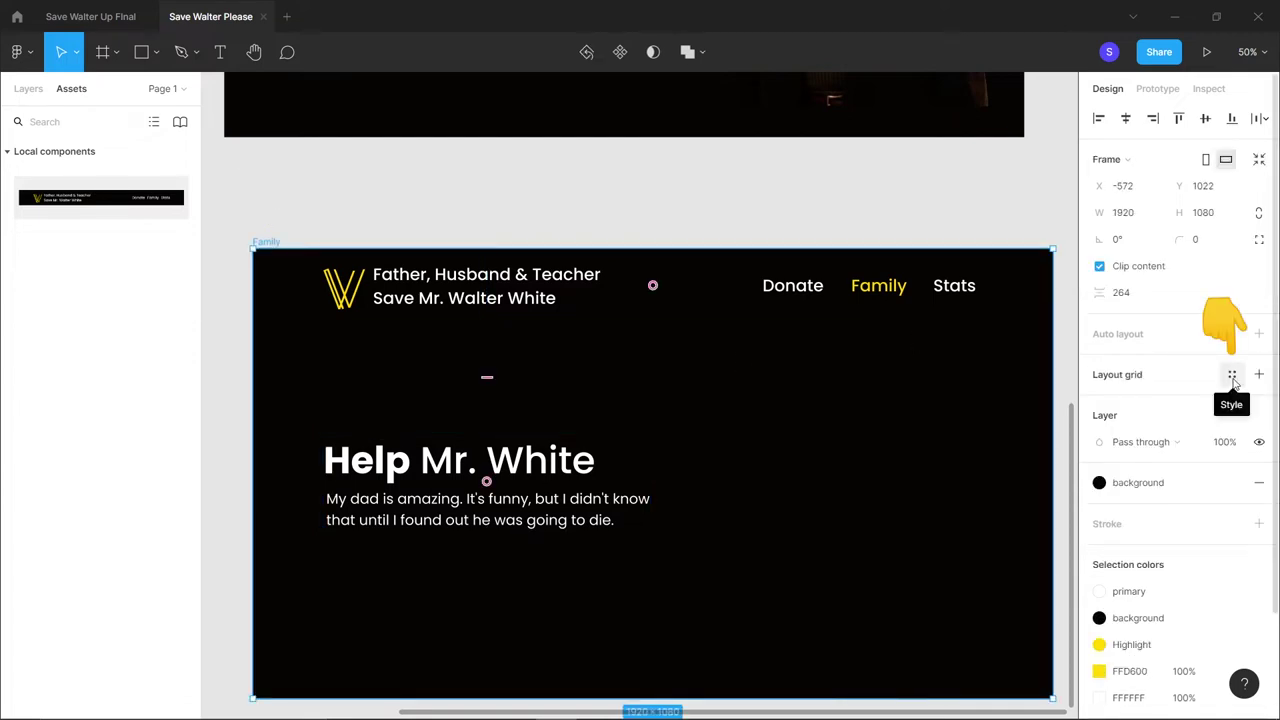
left_click(1233, 380)
left_click(1147, 476)
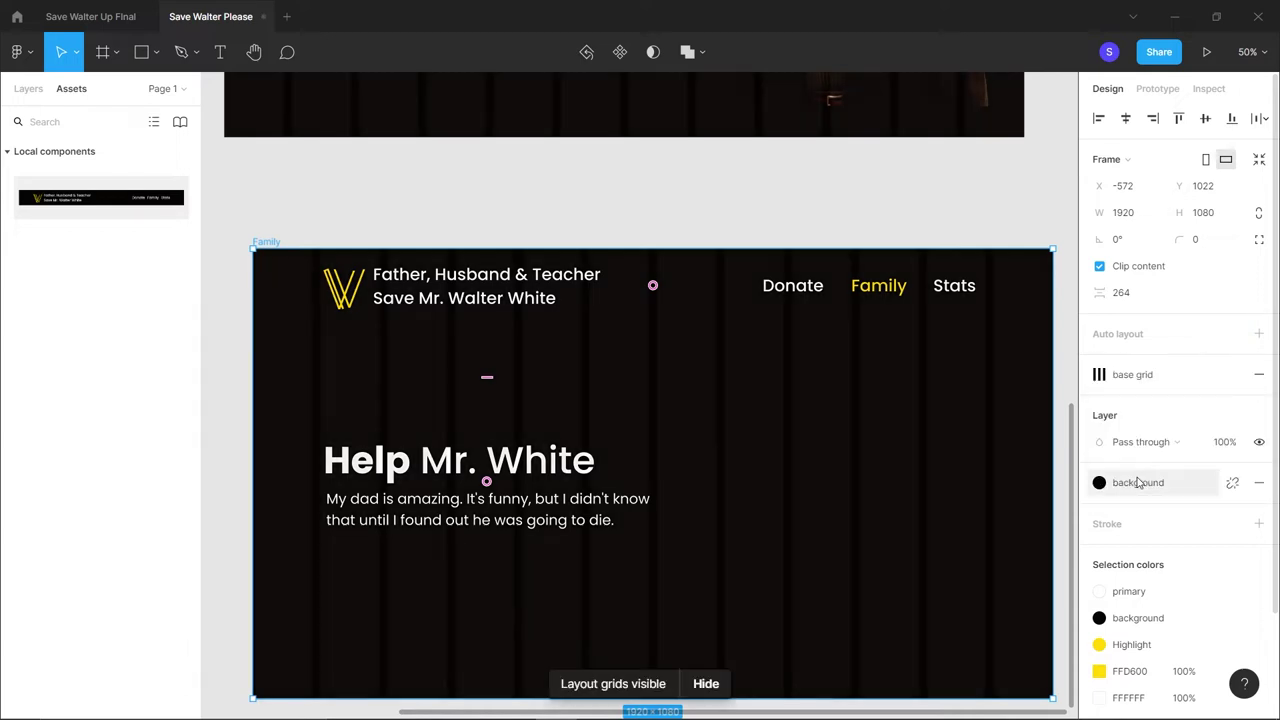
left_click_drag(551, 520, 487, 455)
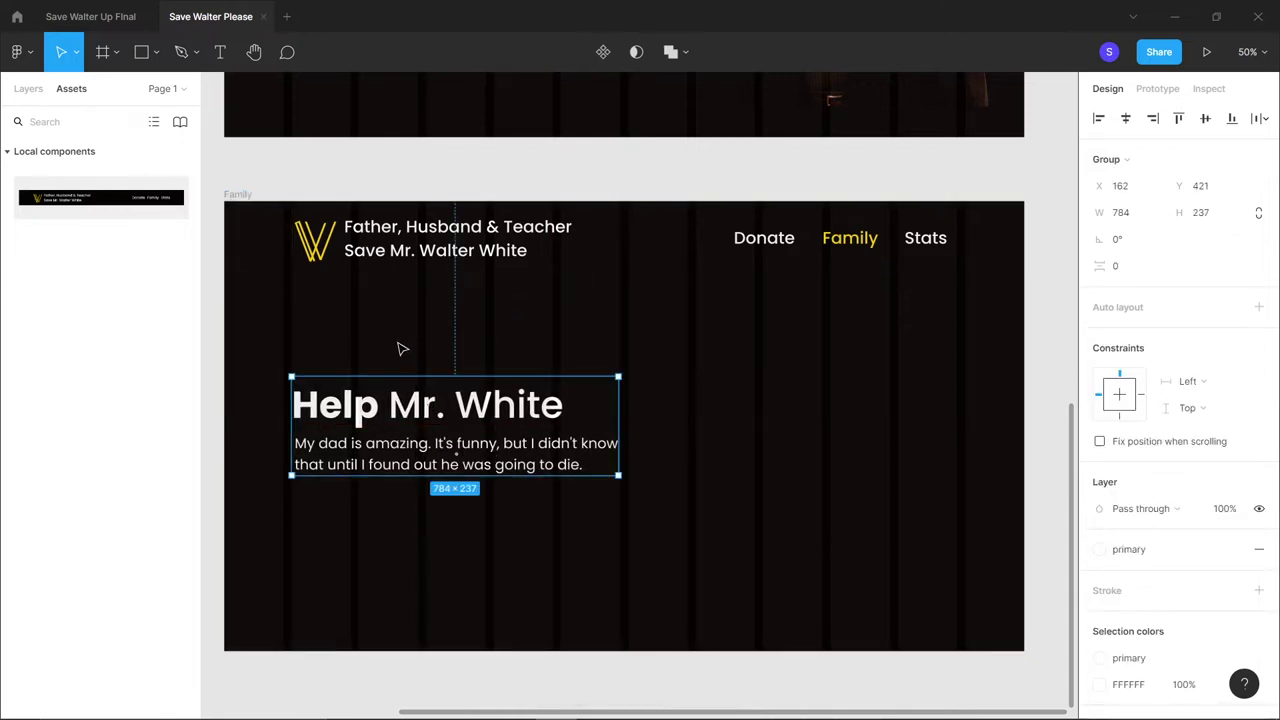
Change the Family frame's heading text to "Family & Friends"
double_click(380, 413)
double_click(380, 413)
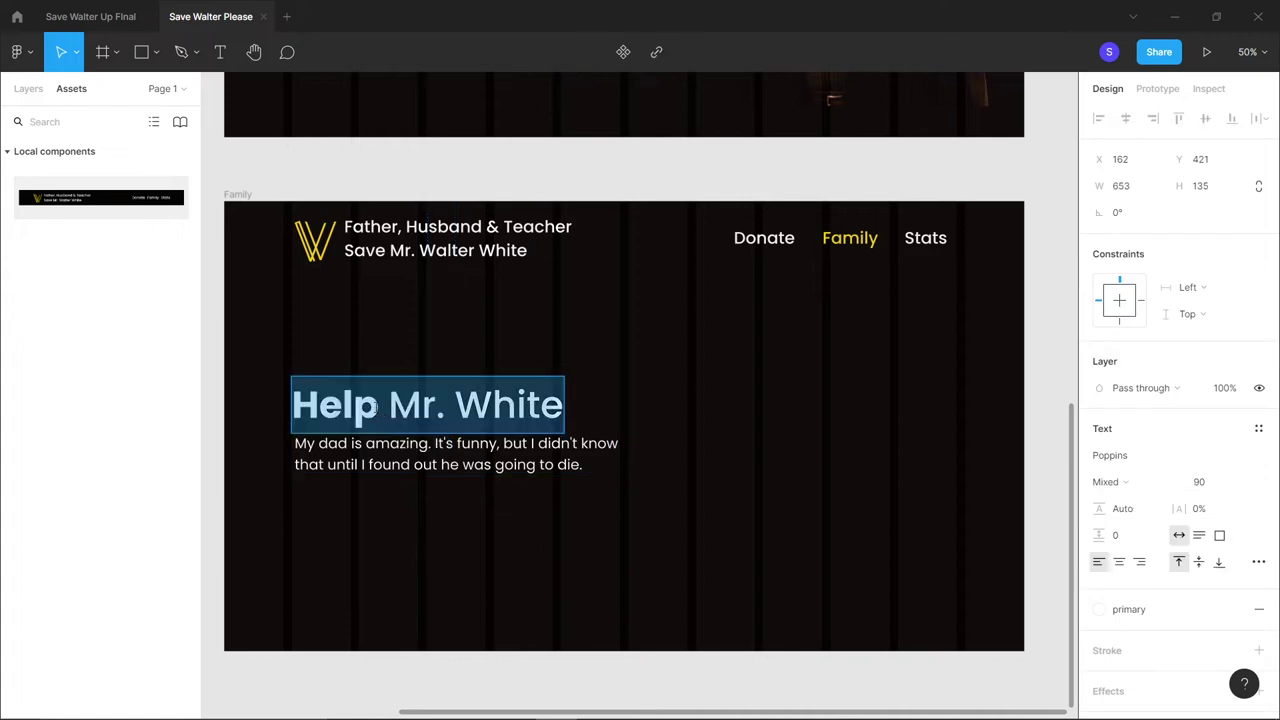
left_click(378, 407)
key("BackSpace")
key("BackSpace")
key("BackSpace")
key("BackSpace")
type("Family")
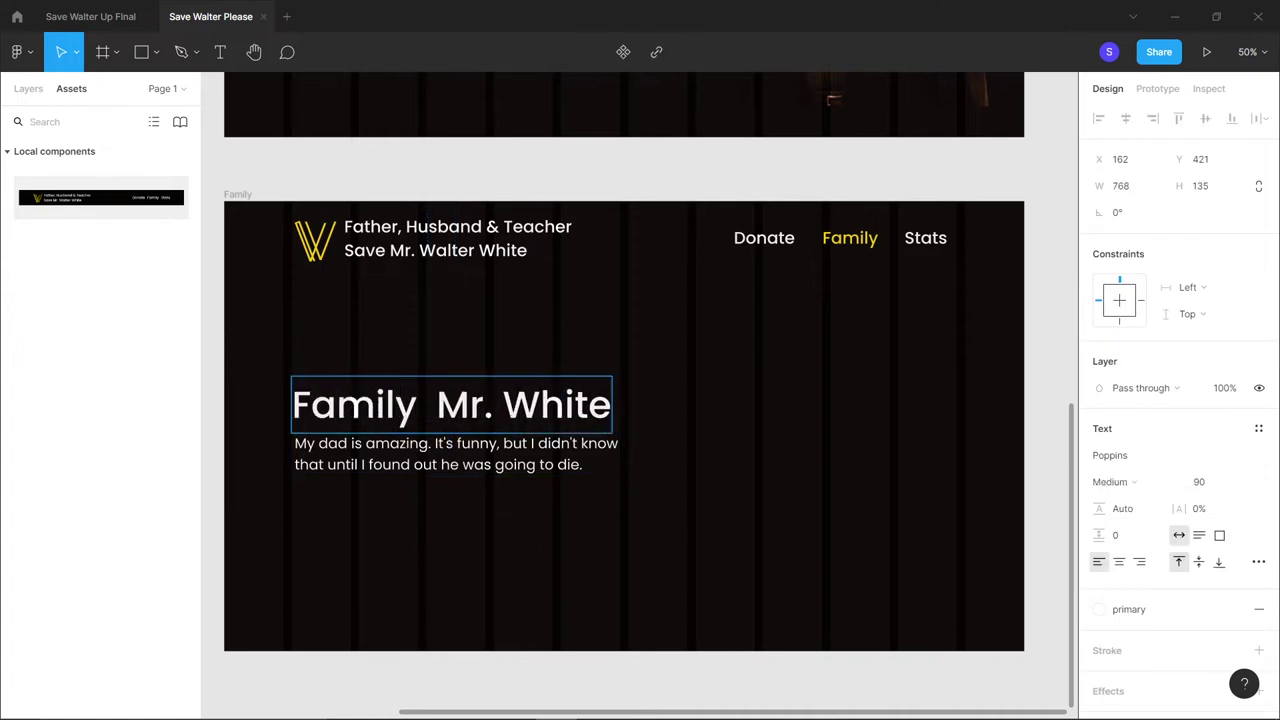
type(" &")
key("End")
key("BackSpace")
key("BackSpace")
key("BackSpace")
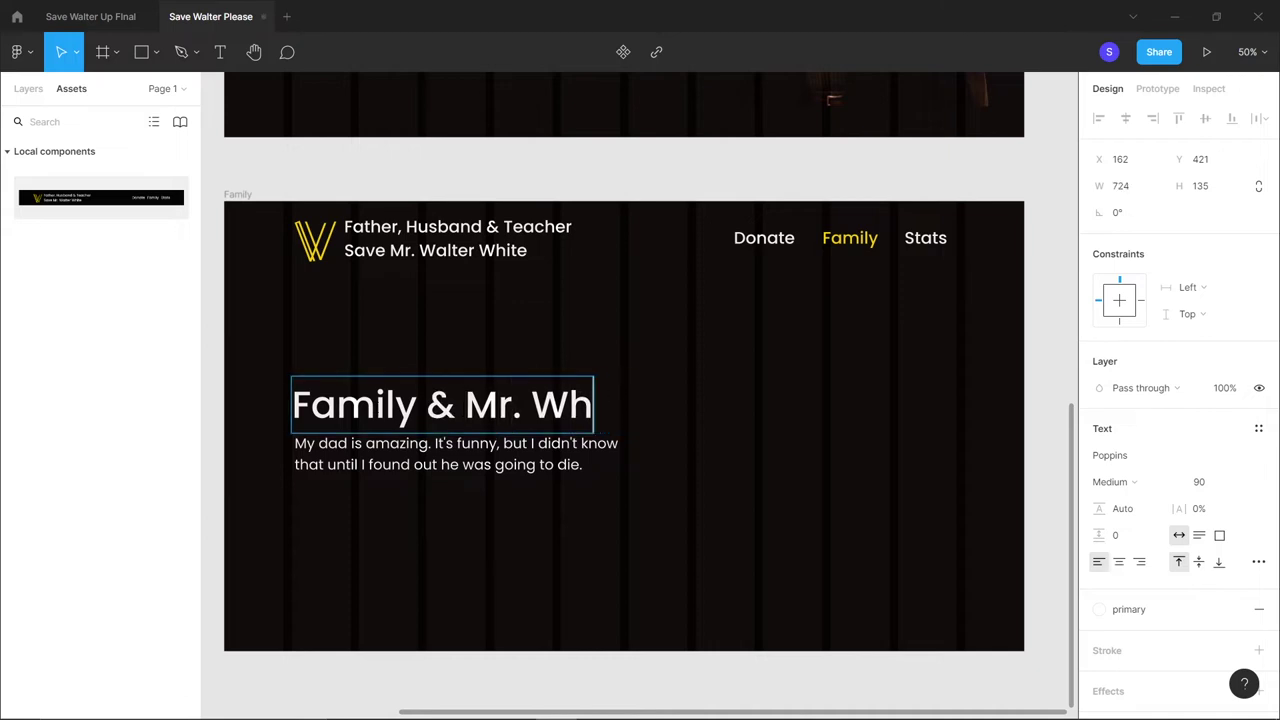
key("BackSpace")
key("BackSpace")
key("BackSpace")
key("BackSpace")
key("BackSpace")
key("BackSpace")
type("Friend")
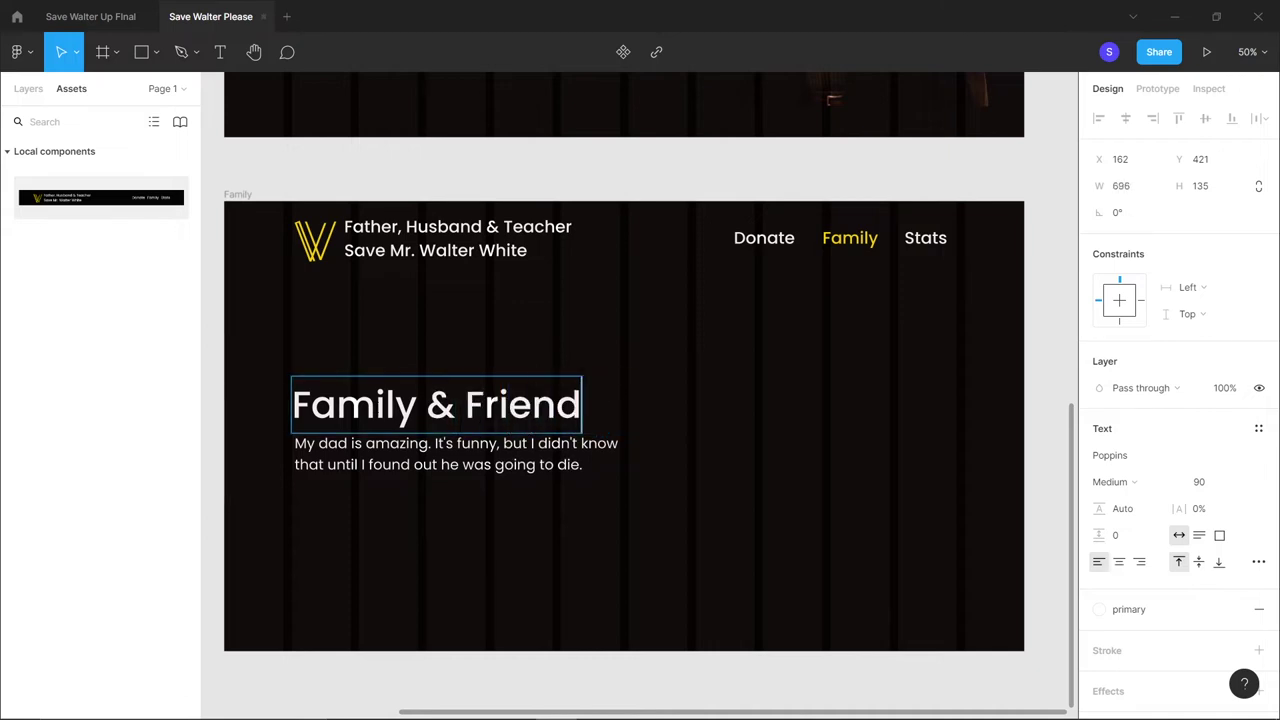
type("s")
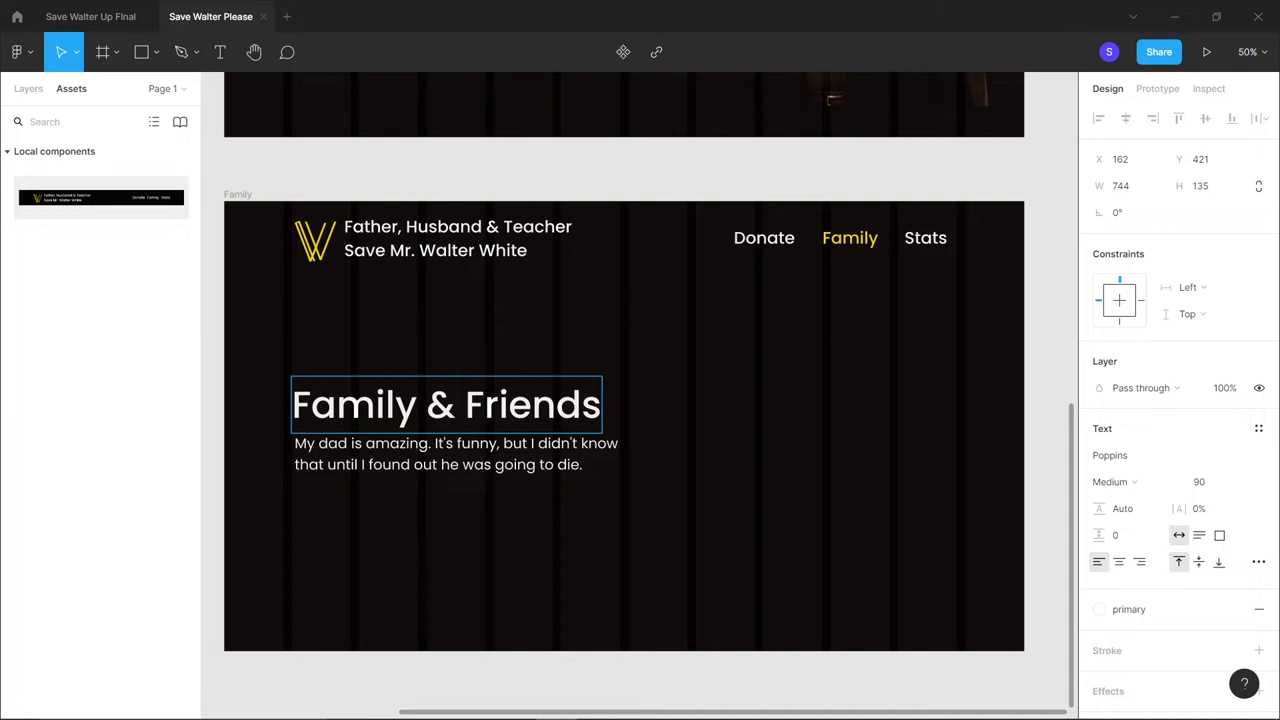
Set the "Family &" part of the heading to the Bold weight
key("ctrl+Left")
key("shift+Left")
key("shift+Left")
key("shift+Left")
key("shift+Left")
key("shift+Left")
key("shift+Left")
key("shift+Left")
key("shift+Left")
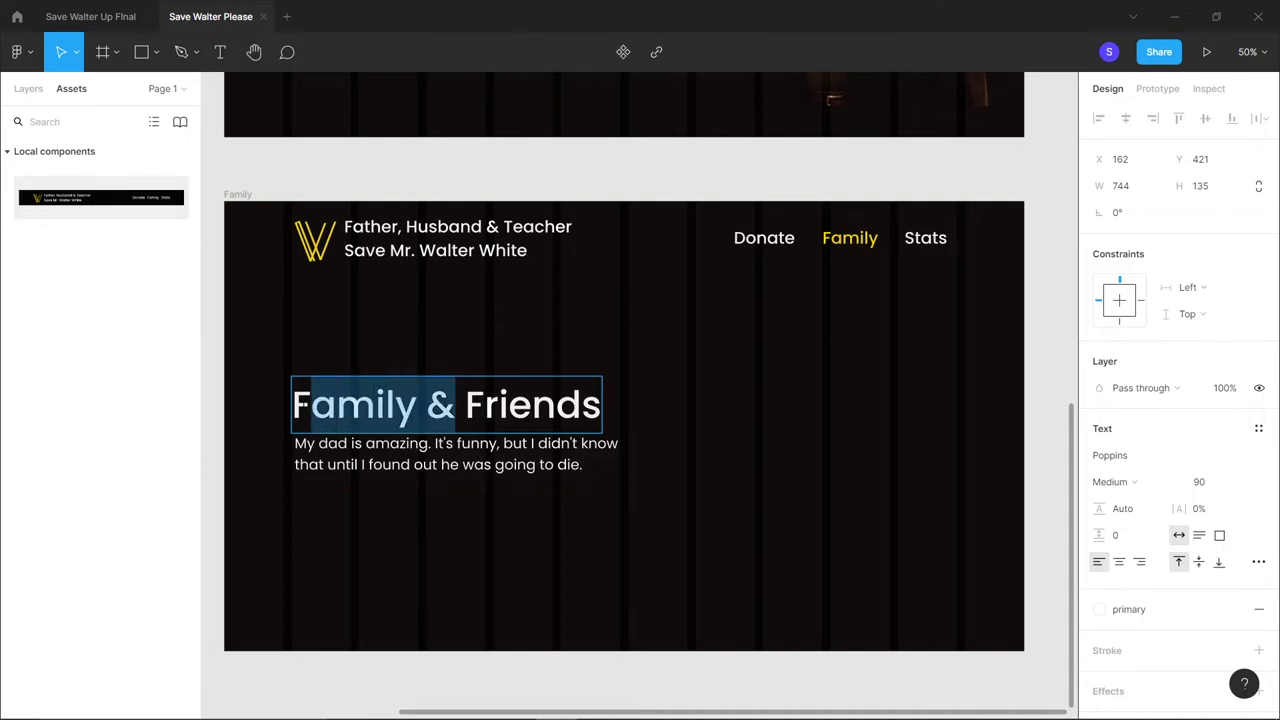
key("shift+Left")
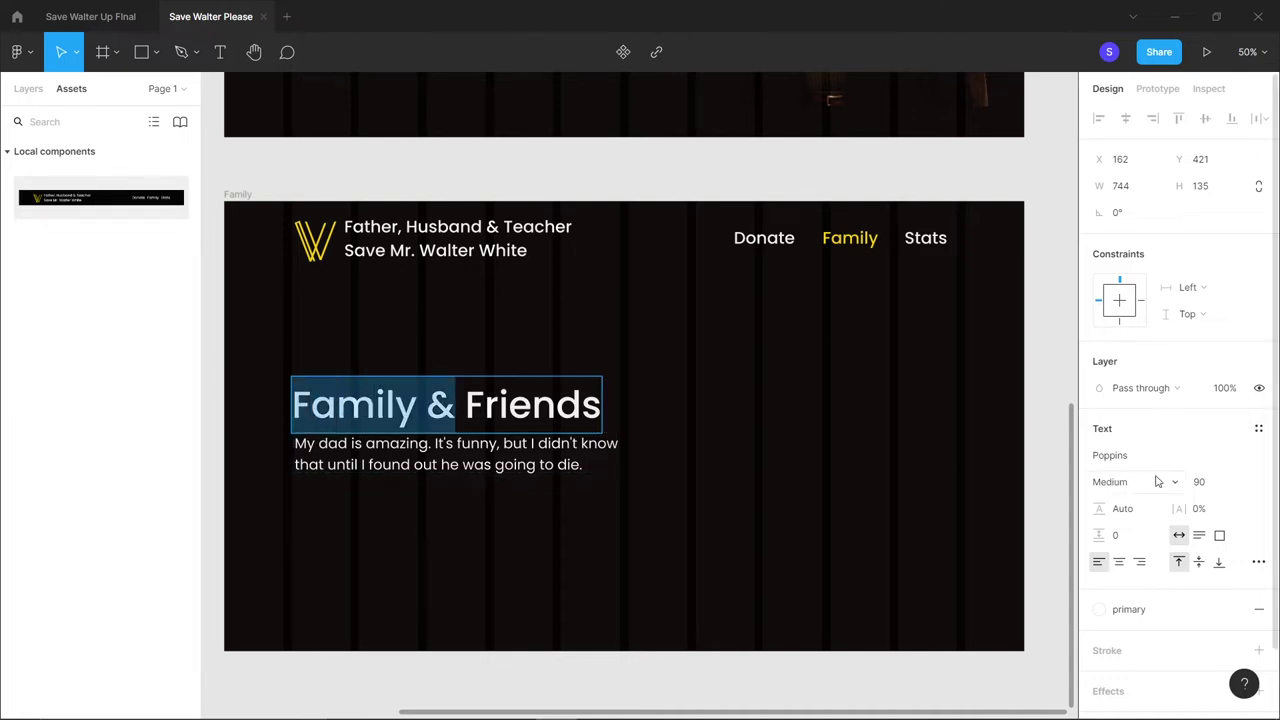
left_click(1157, 481)
left_click(1152, 462)
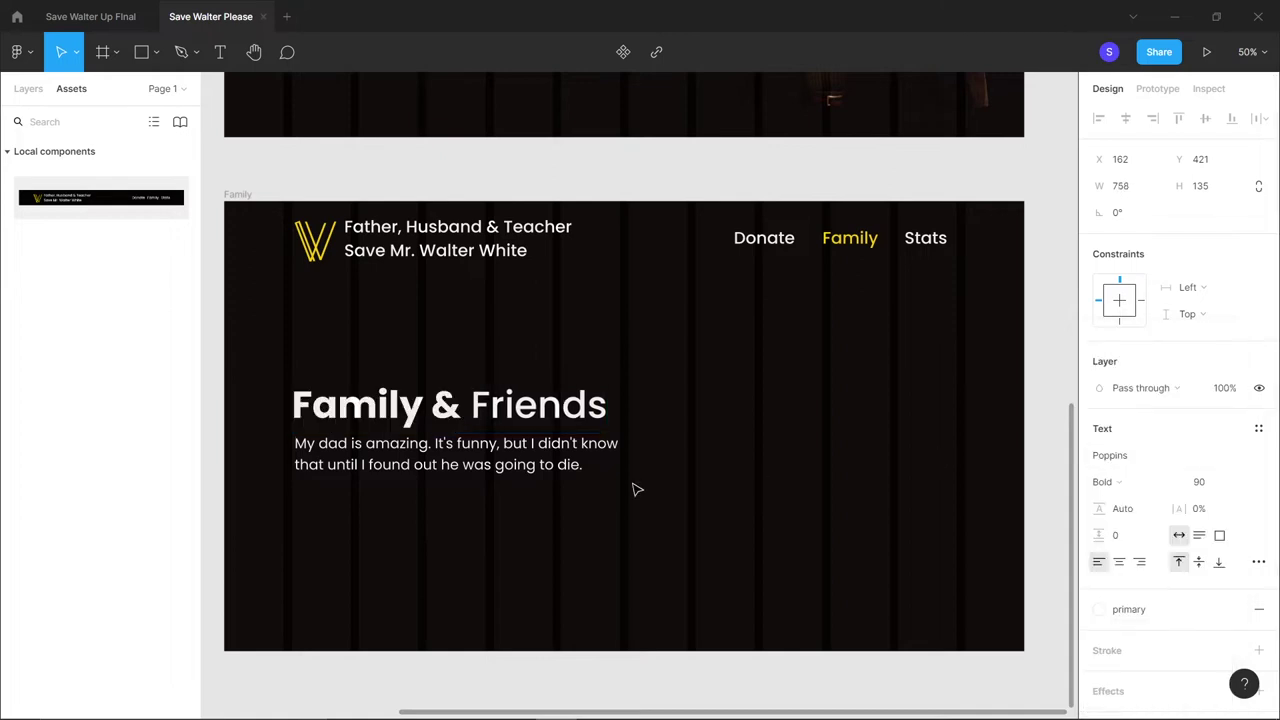
Replace the paragraph under the heading with "Notes from Family & Friends"
double_click(568, 464)
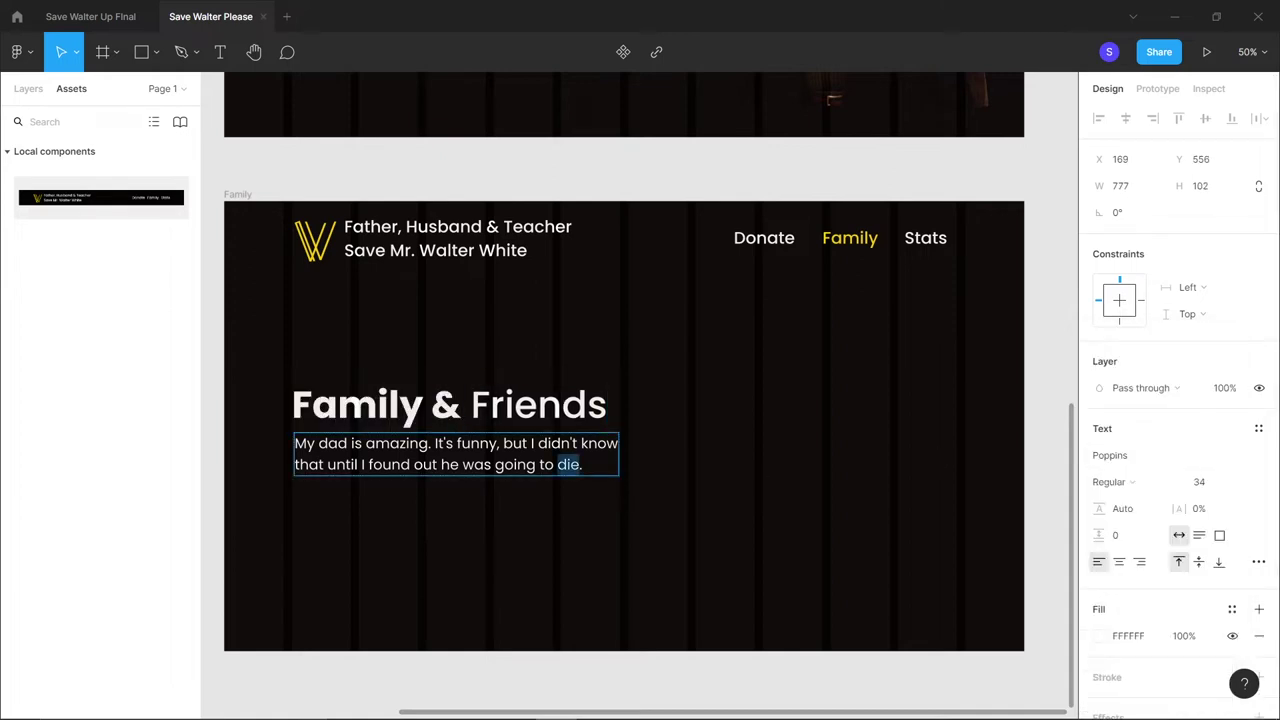
triple_click(294, 452)
key("BackSpace")
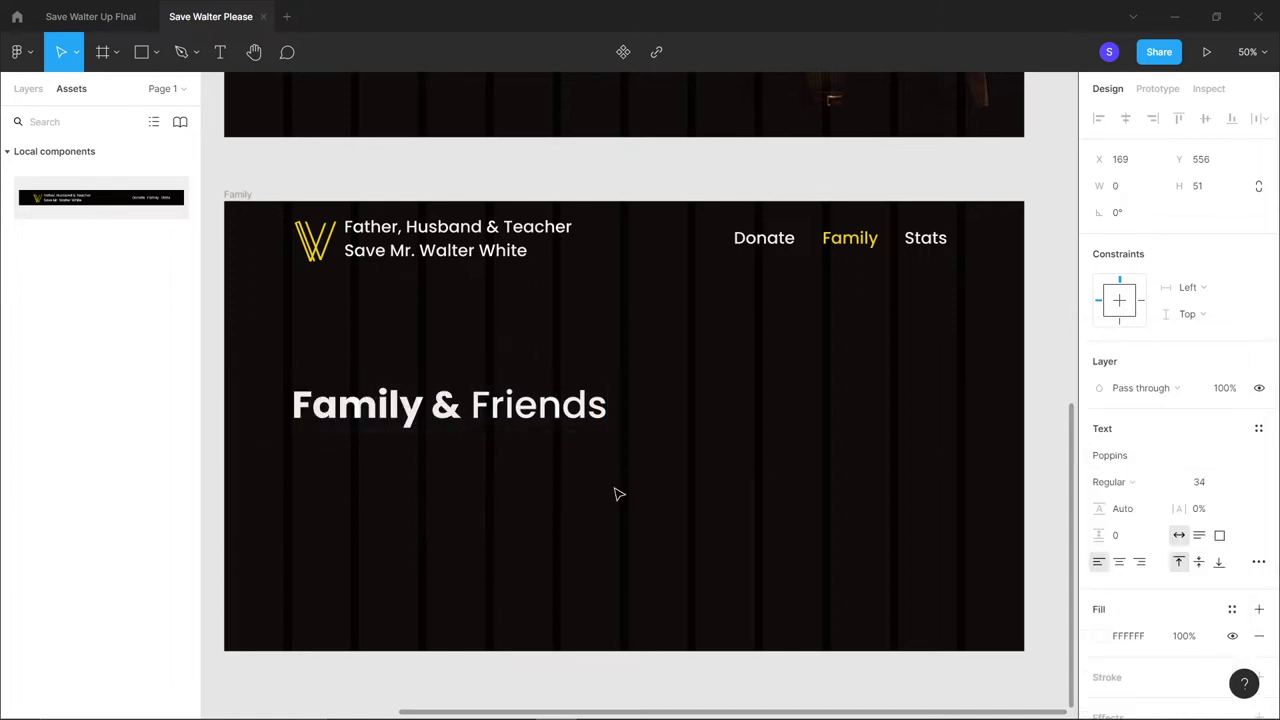
type("k")
key("BackSpace")
type("Notes from Family")
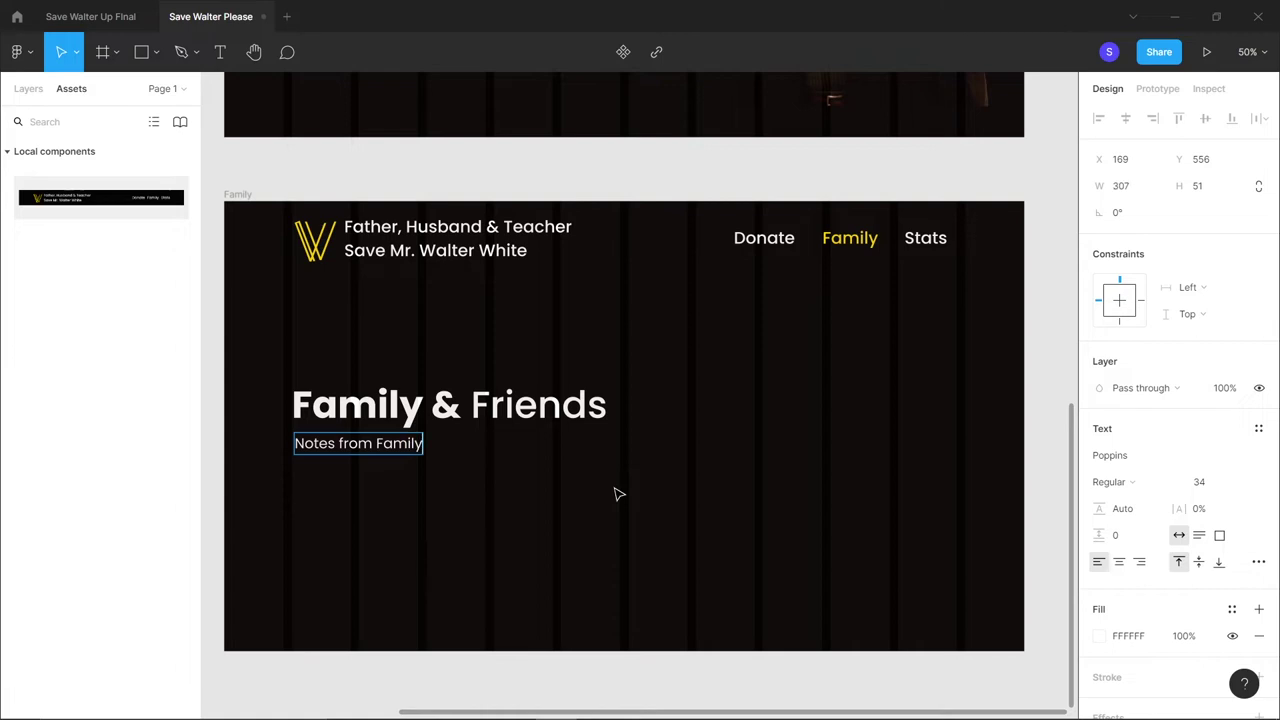
type(" & Fri")
key("BackSpace")
key("BackSpace")
type("riends")
key("Escape")
key("Escape")
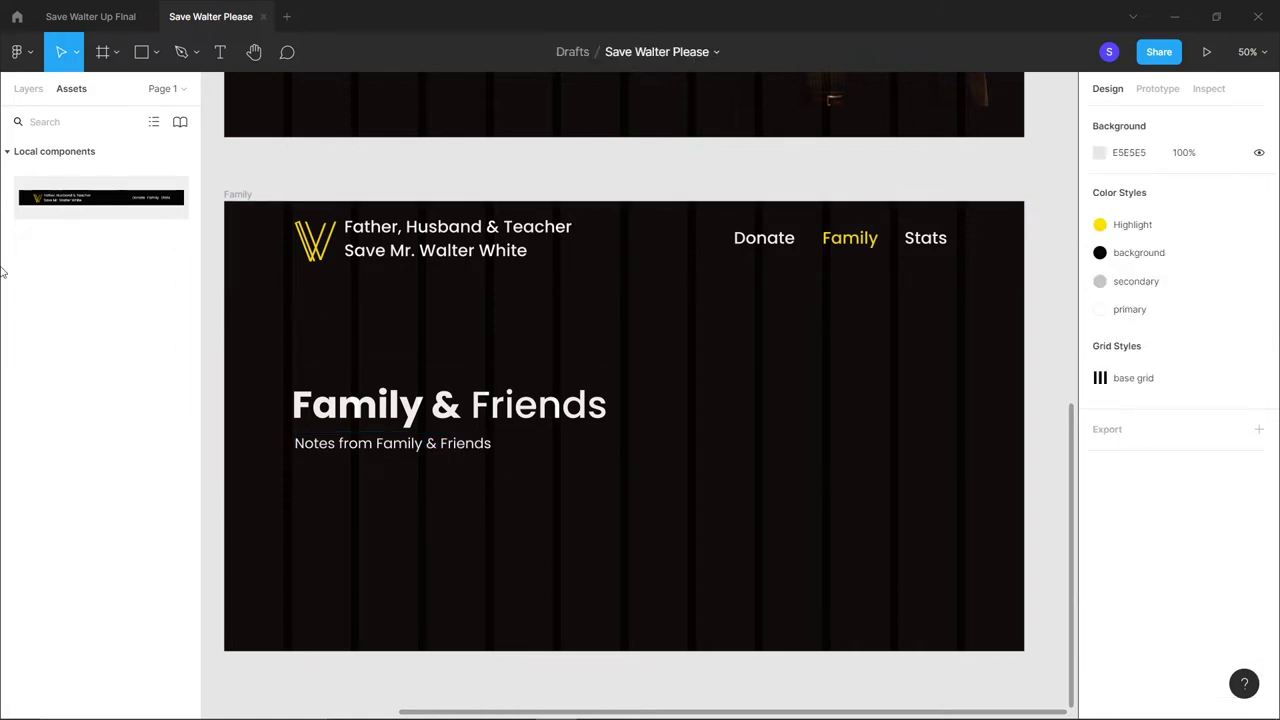
Switch to the Save Walter Up FInal file and examine the testimonial cards beside its Family & Friends heading
left_click(80, 17)
scroll(687, 281, "left", 2)
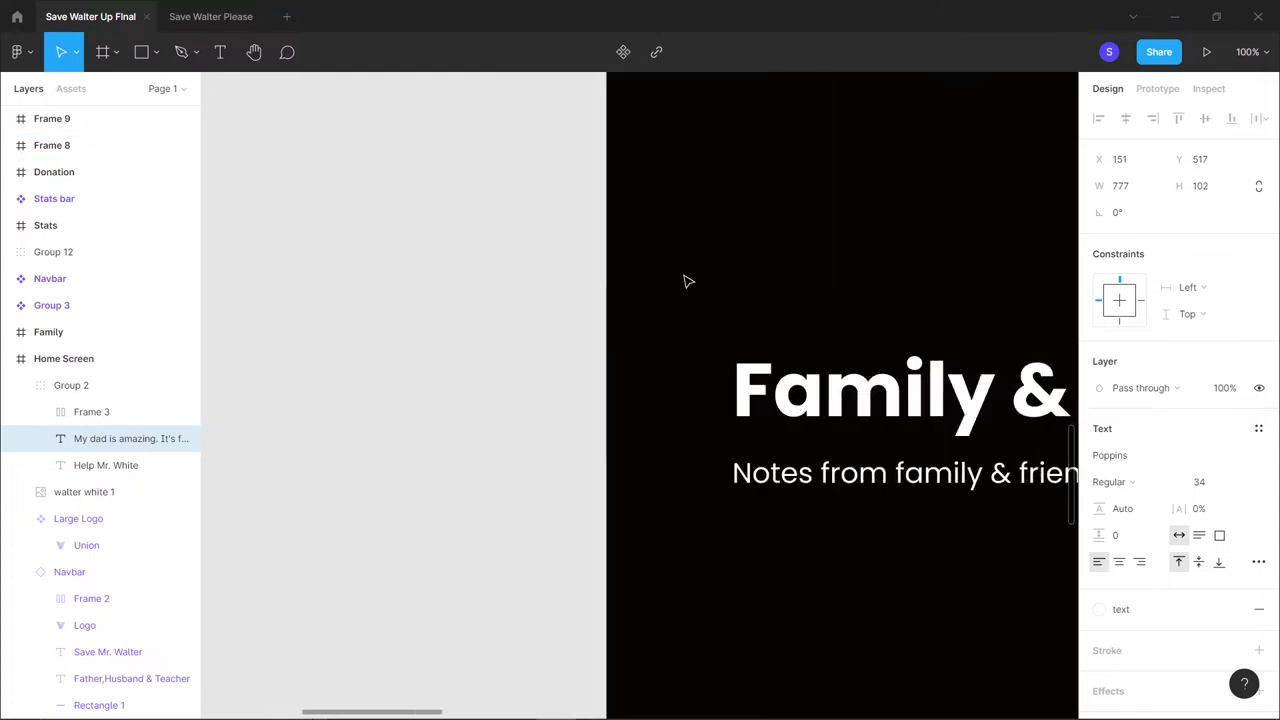
scroll(687, 281, "right", 10)
scroll(590, 286, "left", 1)
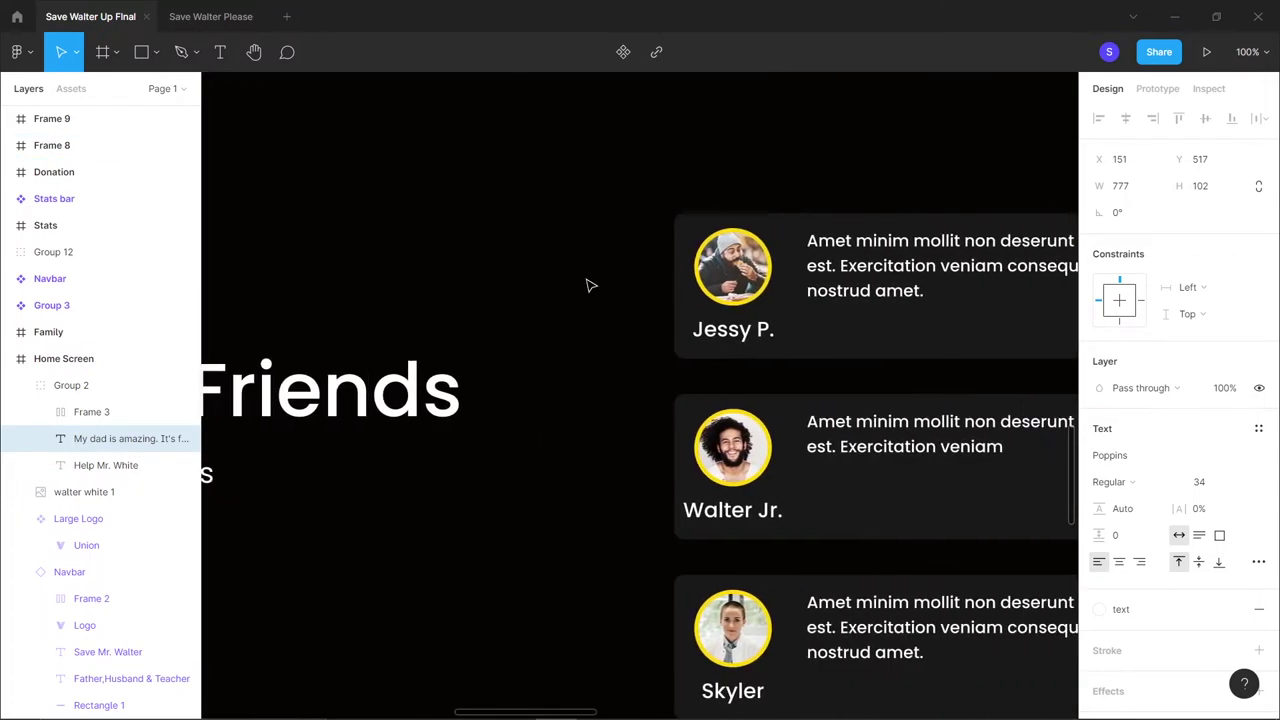
Switch to the Save Walter Please file and draw a card rectangle about 710 × 179 beside the Family & Friends heading
scroll(589, 283, "right", 4)
left_click(222, 25)
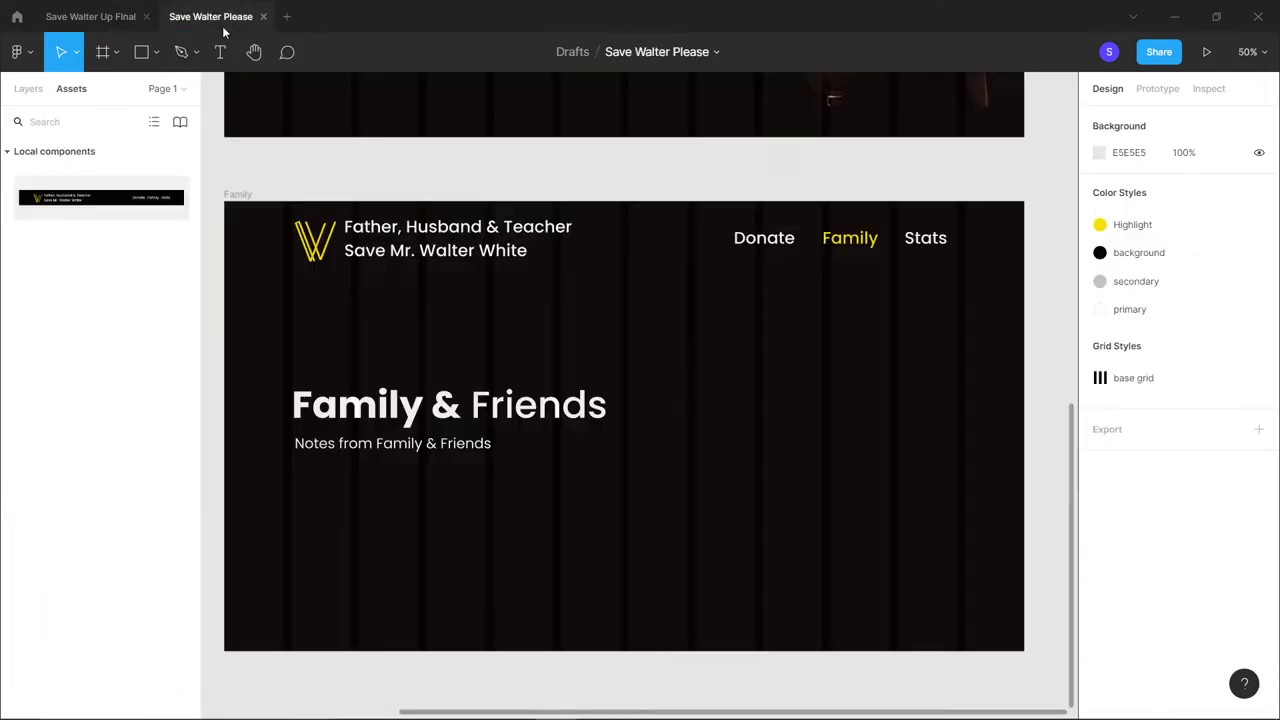
left_click(140, 52)
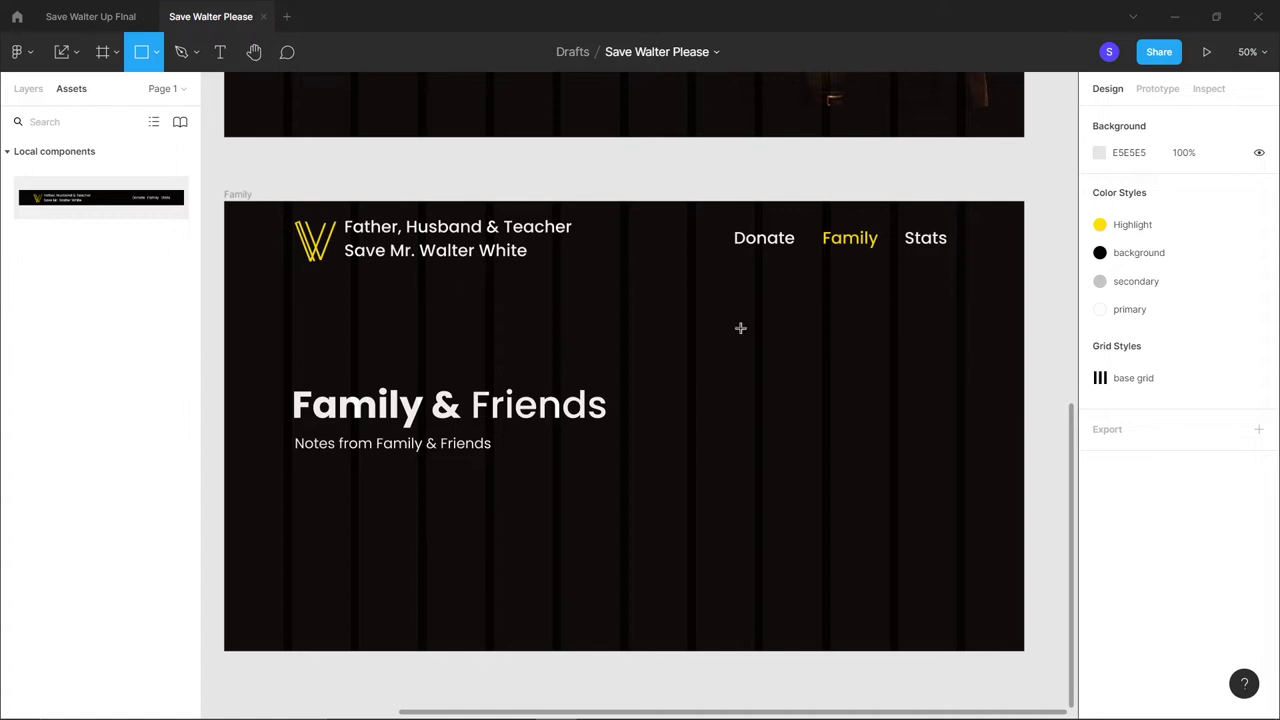
mouse_move(704, 373)
left_mouse_down()
mouse_move(797, 466)
mouse_move(1026, 440)
mouse_move(991, 443)
mouse_move(1003, 453)
left_mouse_up()
mouse_move(943, 409)
left_mouse_down()
mouse_move(914, 409)
mouse_move(907, 394)
left_mouse_up()
Set the card rectangle's width to 610 and reduce its height to about 155
left_click(1133, 195)
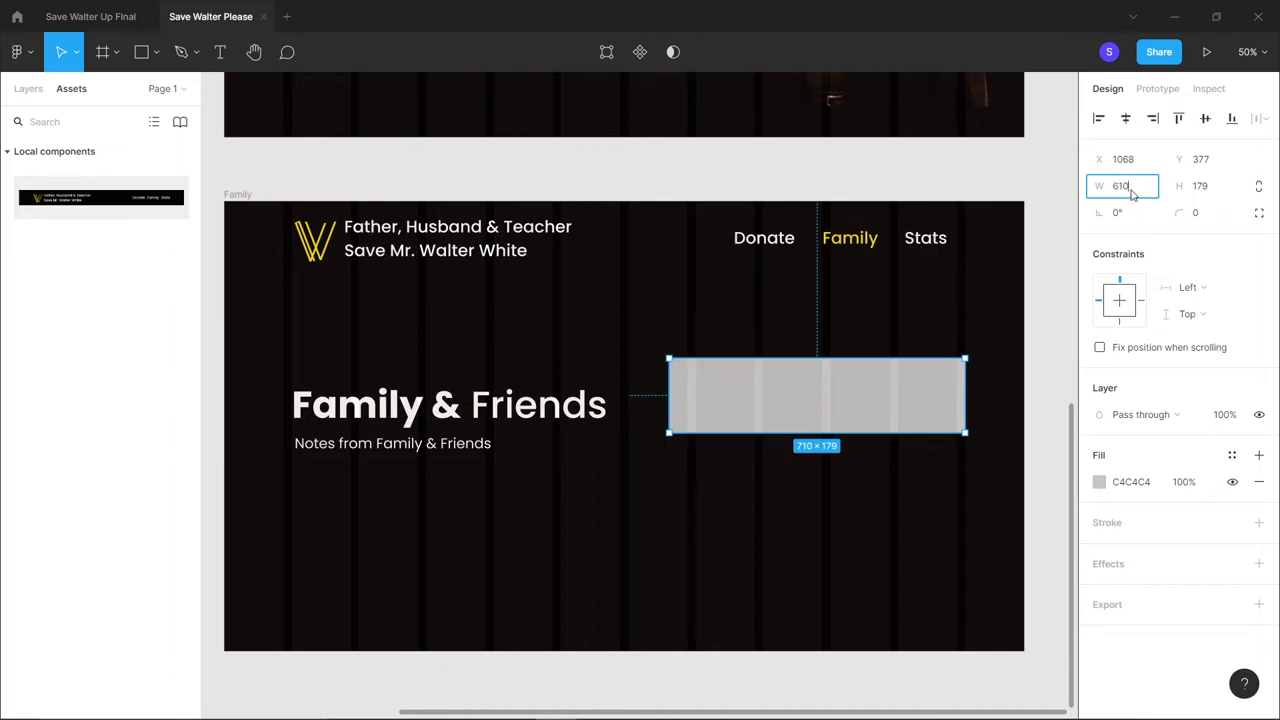
key("Return")
left_click_drag(787, 428, 787, 419)
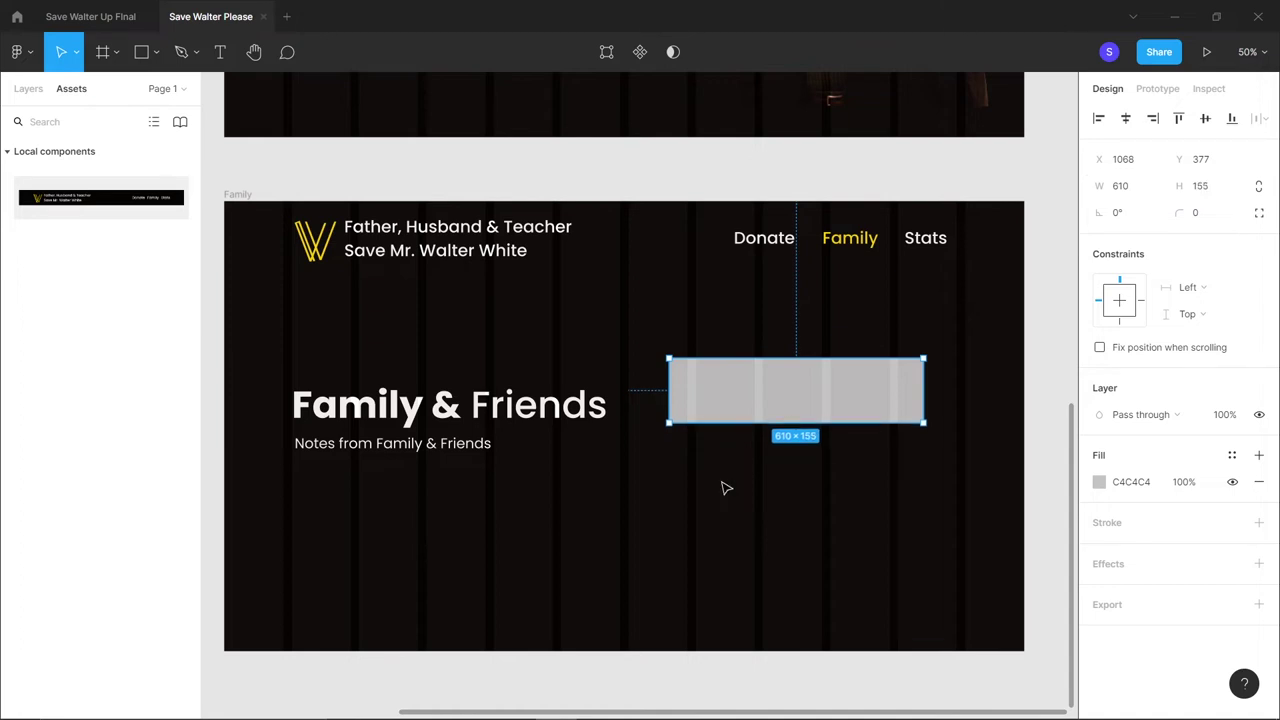
Apply the secondary color style to the card rectangle's fill
key("shift+0")
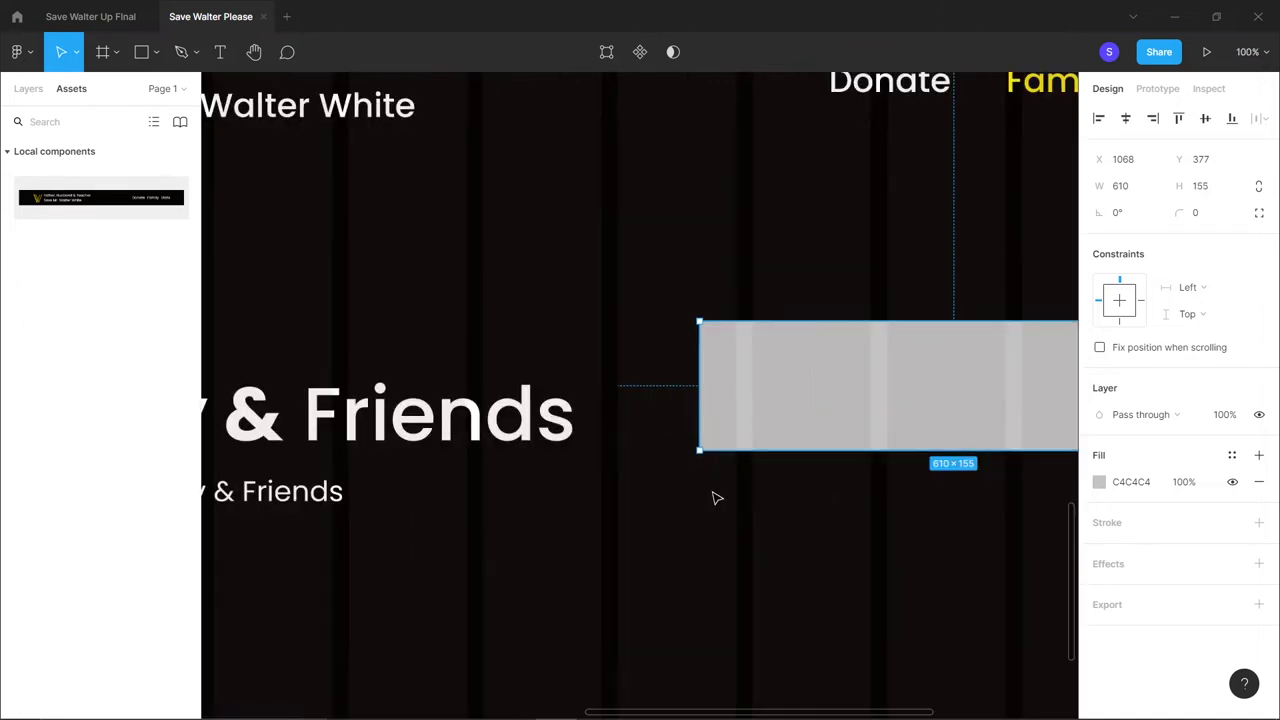
scroll(716, 498, "right", 5)
scroll(716, 498, "left", 3)
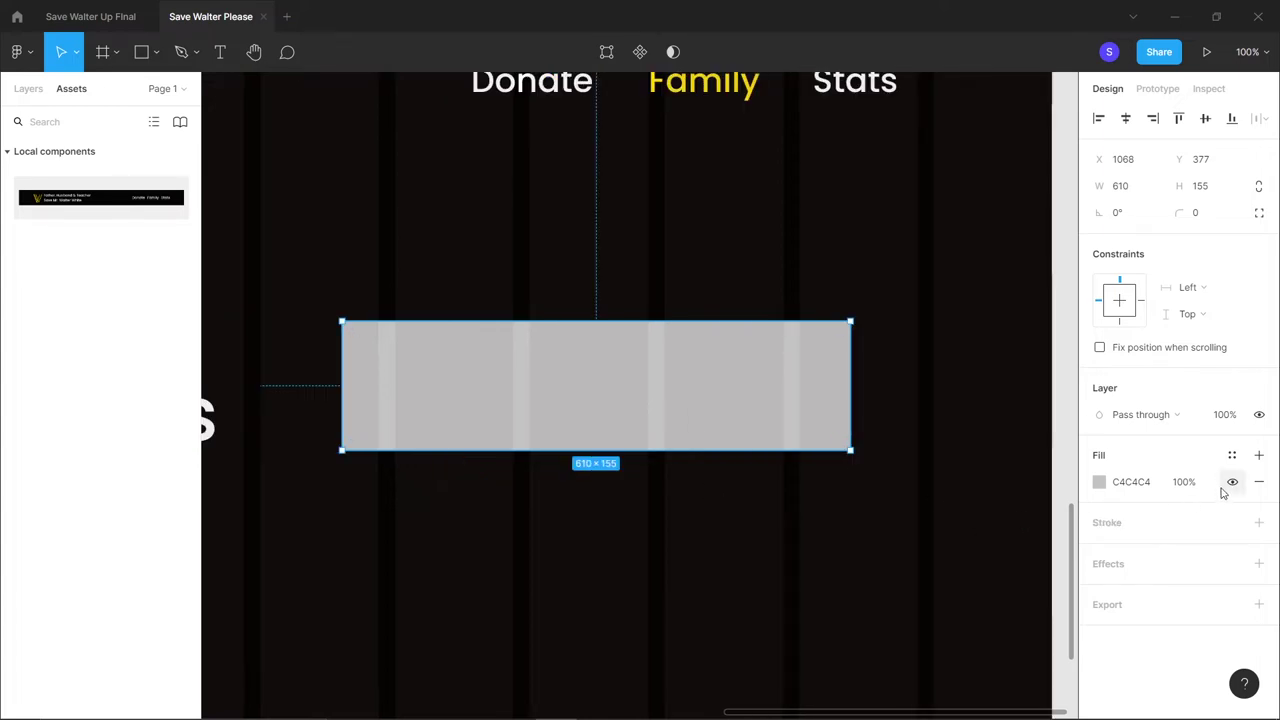
left_click(1232, 455)
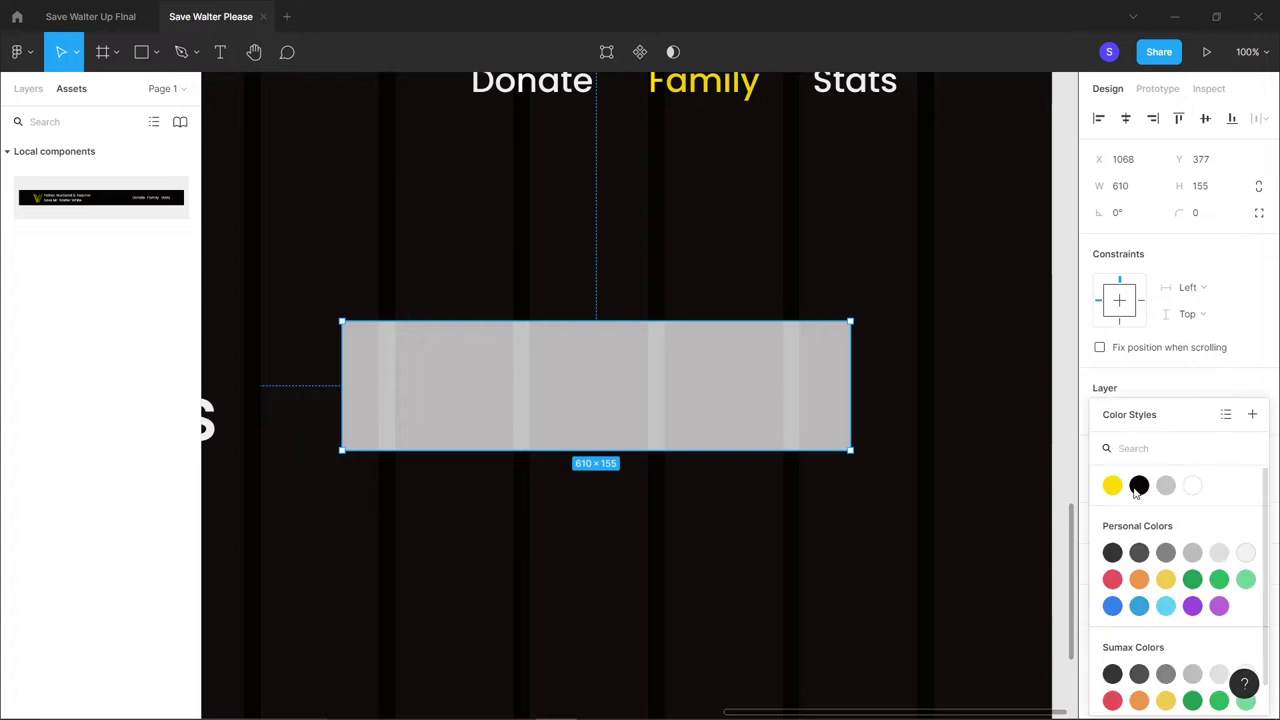
left_click(1165, 485)
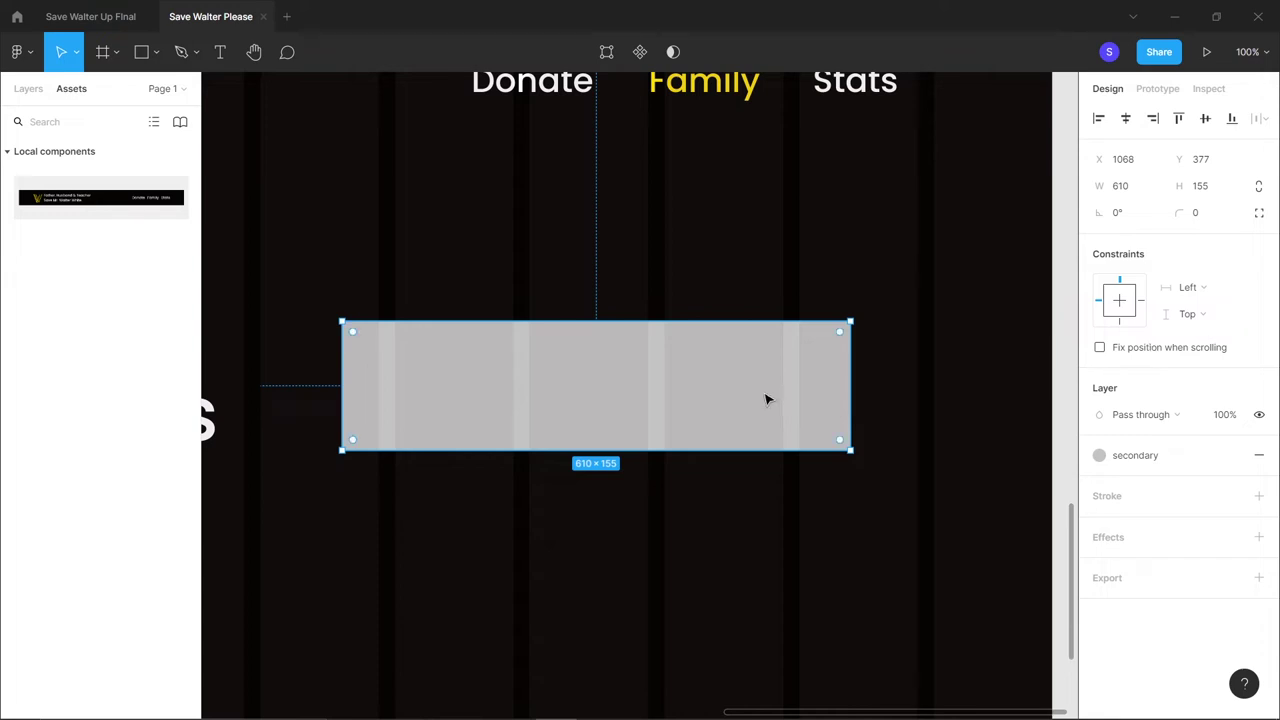
Draw a circle about 80 × 80 as a new swatch beside the white circle in the color palette
scroll(819, 411, "down", 10)
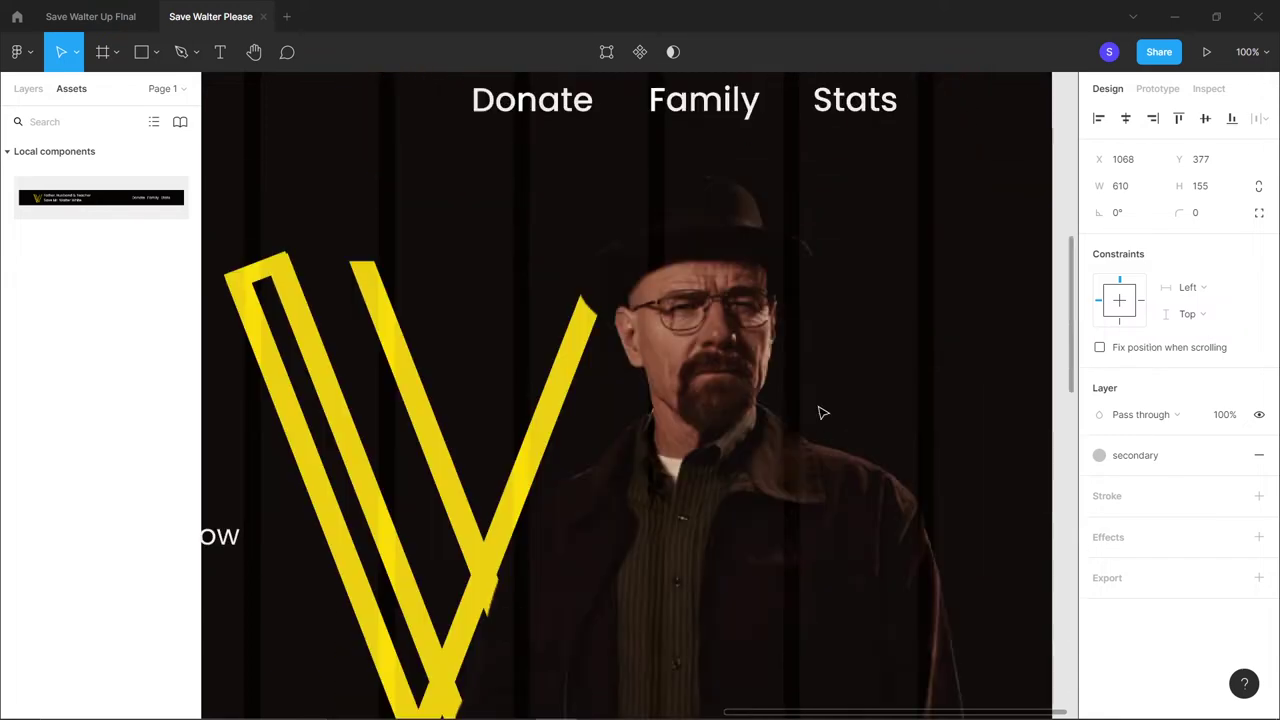
scroll(819, 411, "up", 10)
scroll(819, 411, "left", 5)
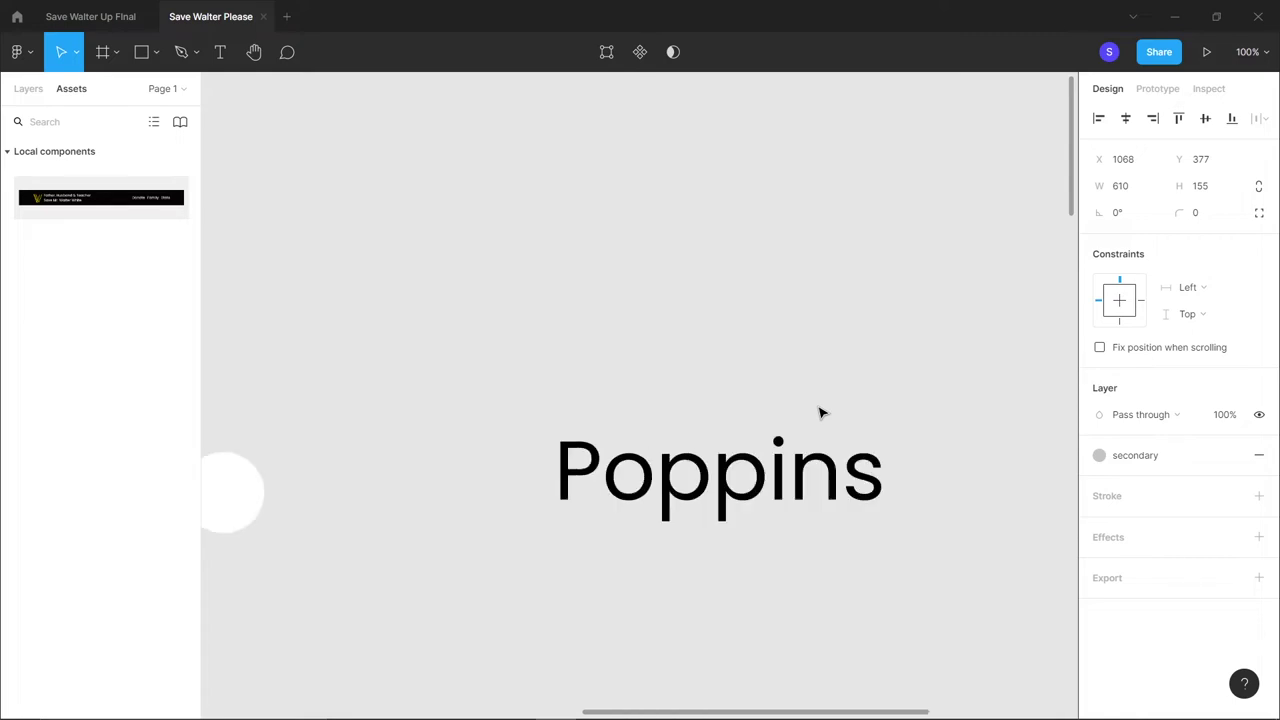
scroll(819, 411, "left", 6)
left_click(748, 460)
key("o")
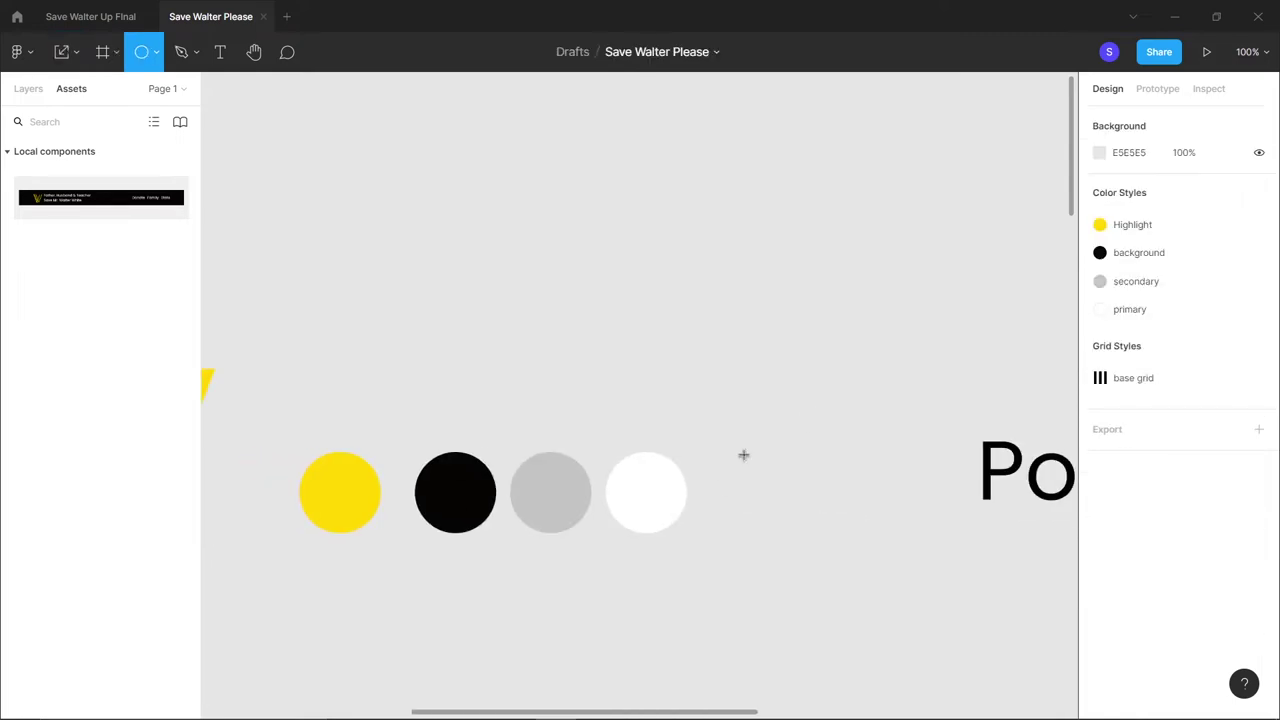
left_click_drag(726, 446, 761, 500)
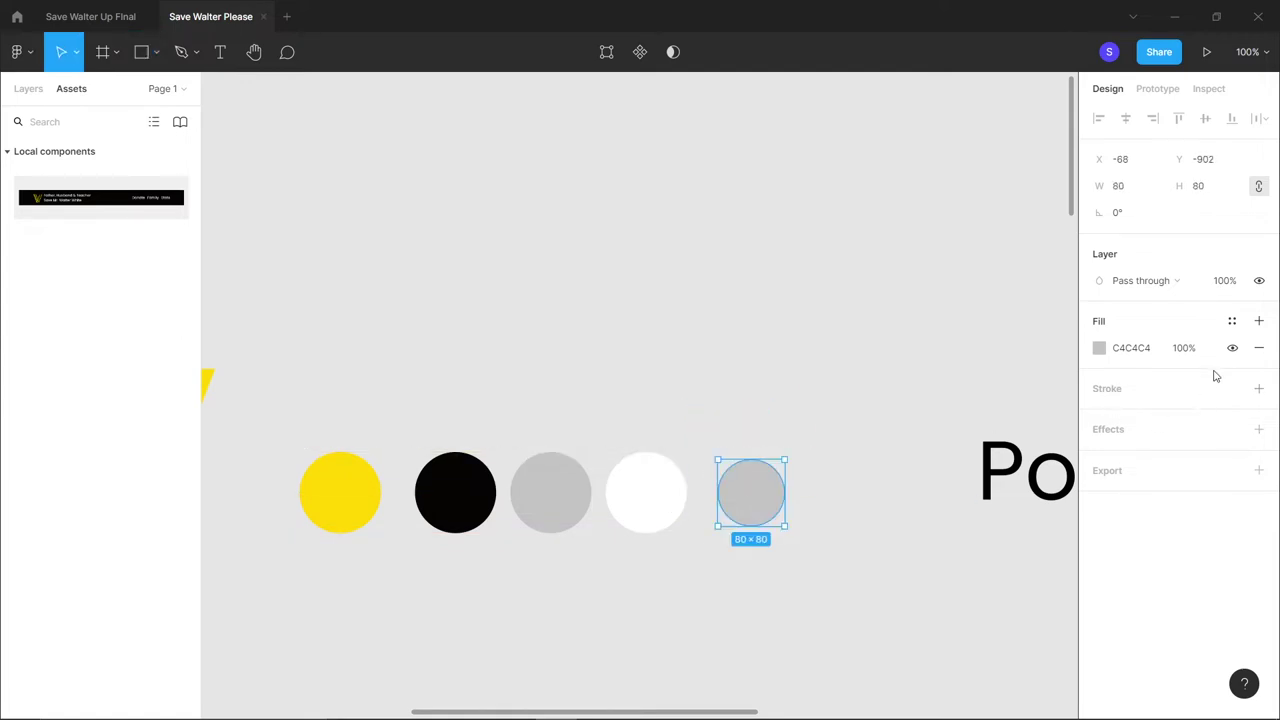
Fill the new swatch with 181818 and save that fill as a color style named "card bg"
left_click(1147, 357)
key("BackSpace")
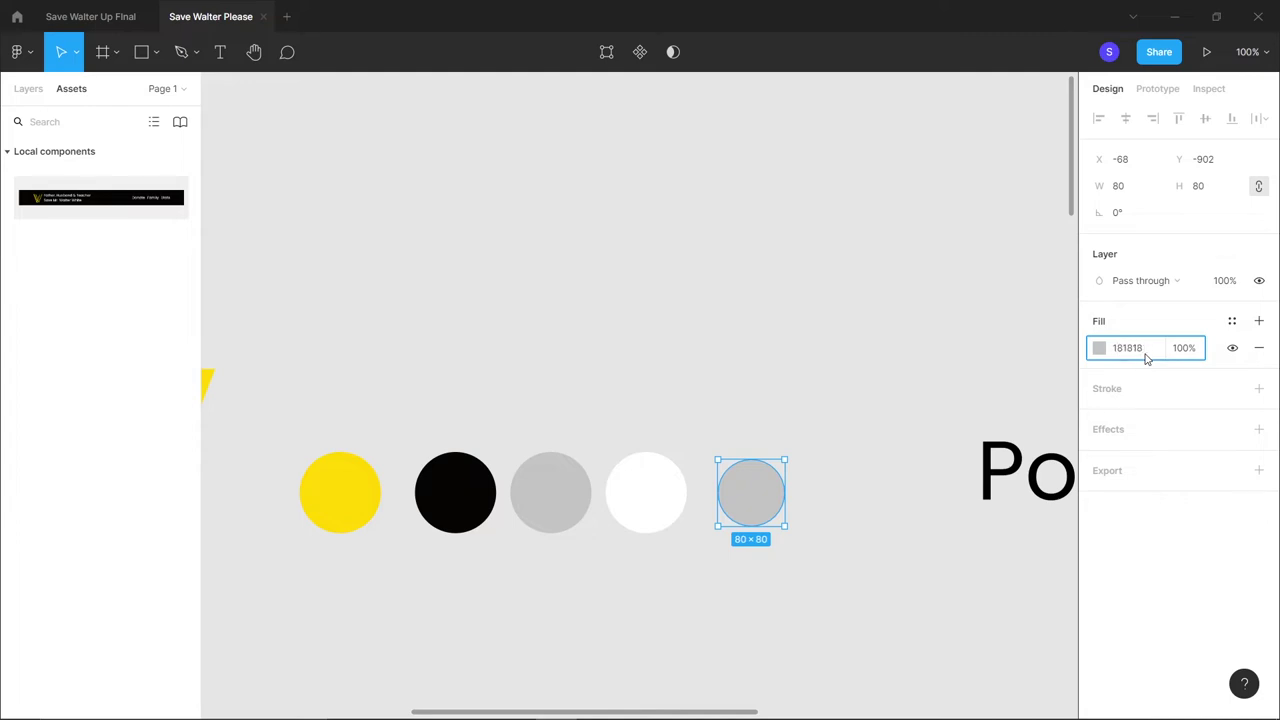
key("Return")
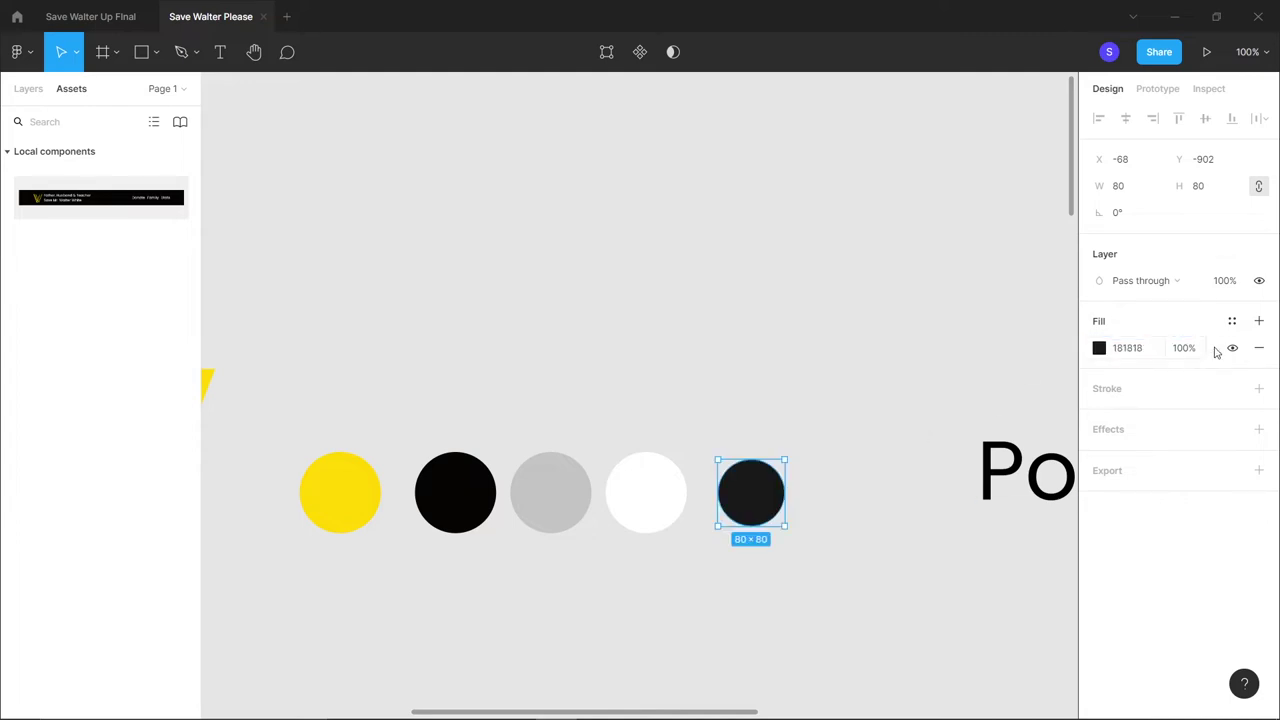
left_click(1232, 321)
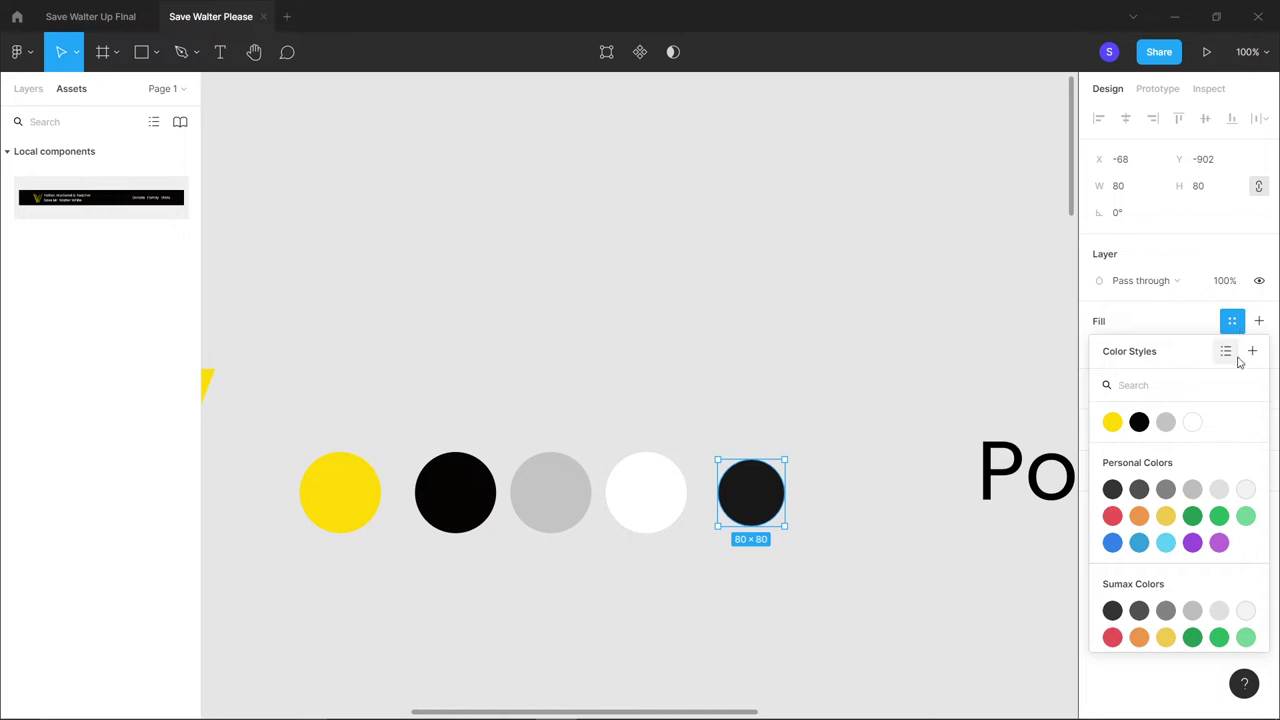
left_click(1251, 352)
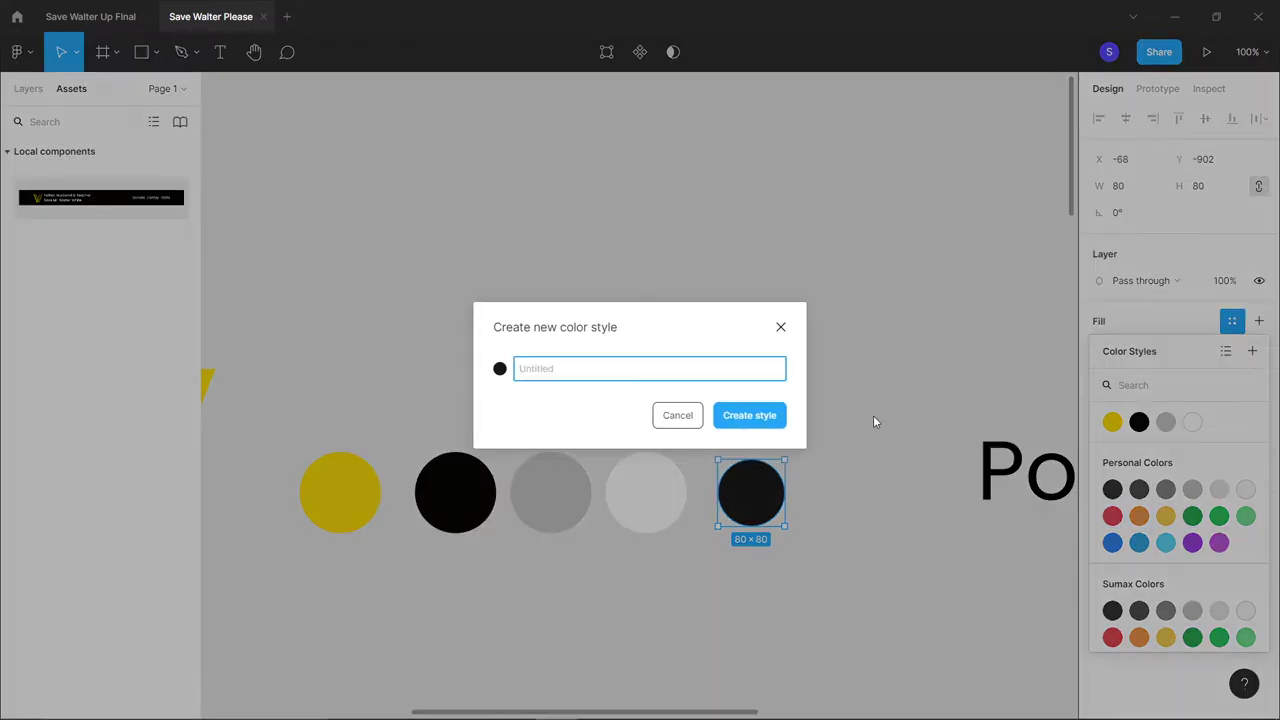
type("card bg")
key("Return")
Replace the card rectangle's fill on the Family frame with the card bg color style
scroll(974, 531, "down", 15)
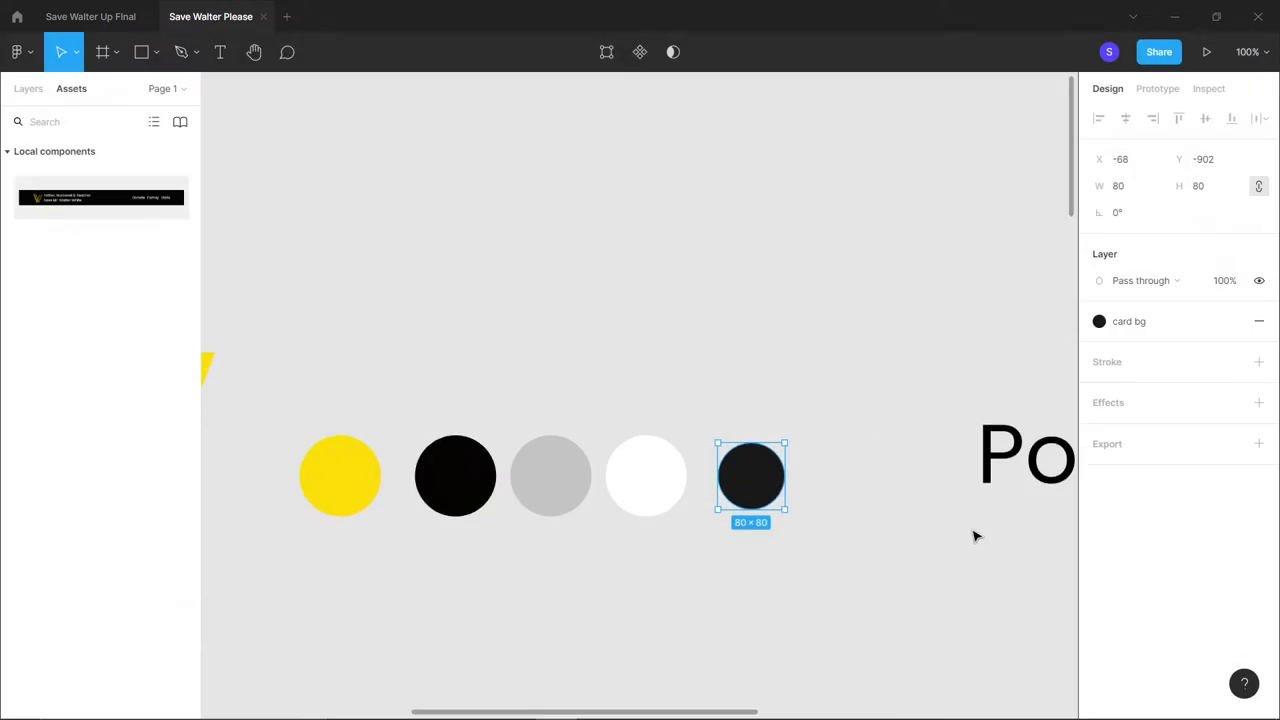
scroll(990, 445, "down", 6)
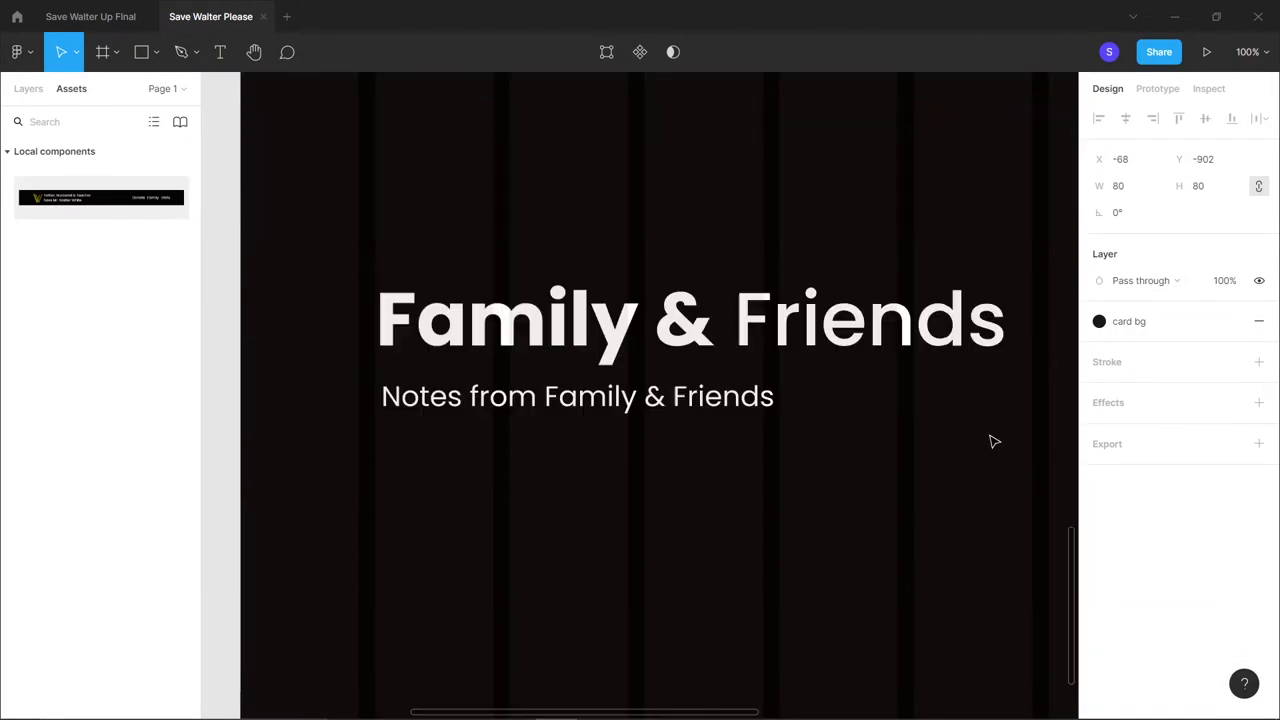
scroll(991, 440, "left", 3)
scroll(991, 440, "right", 3)
scroll(991, 440, "right", 5)
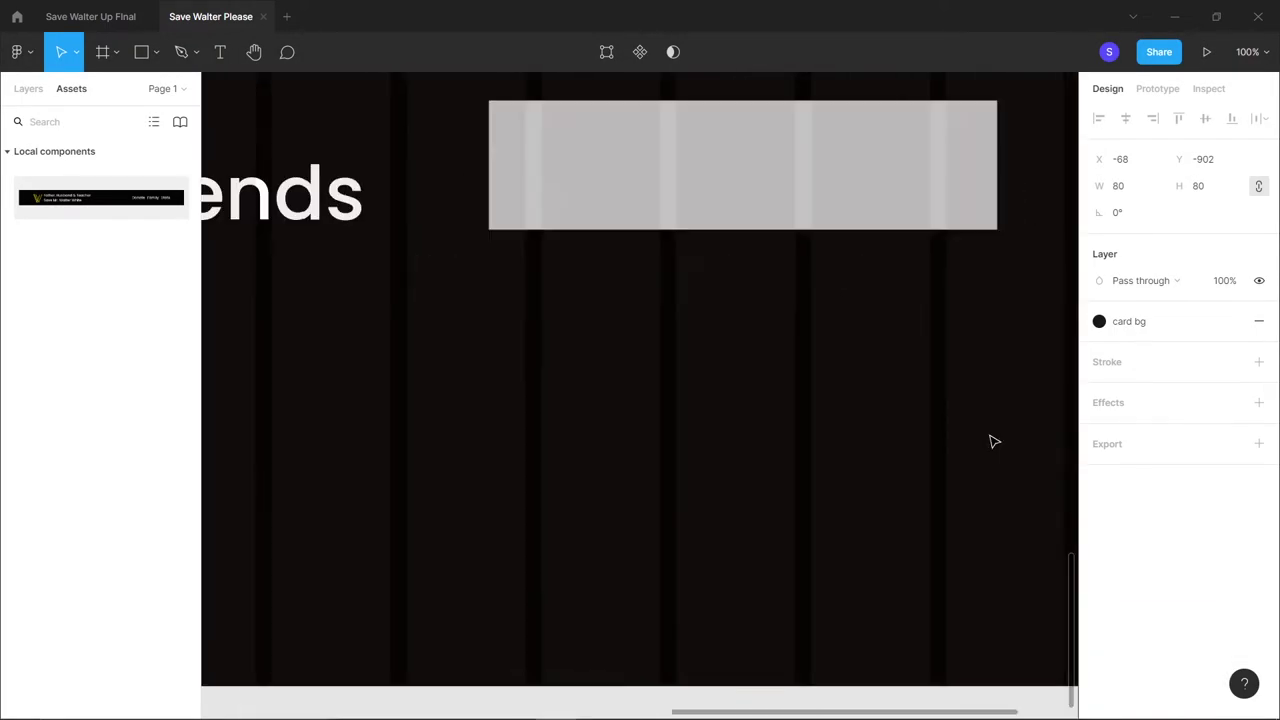
scroll(849, 234, "left", 1)
left_click(845, 228)
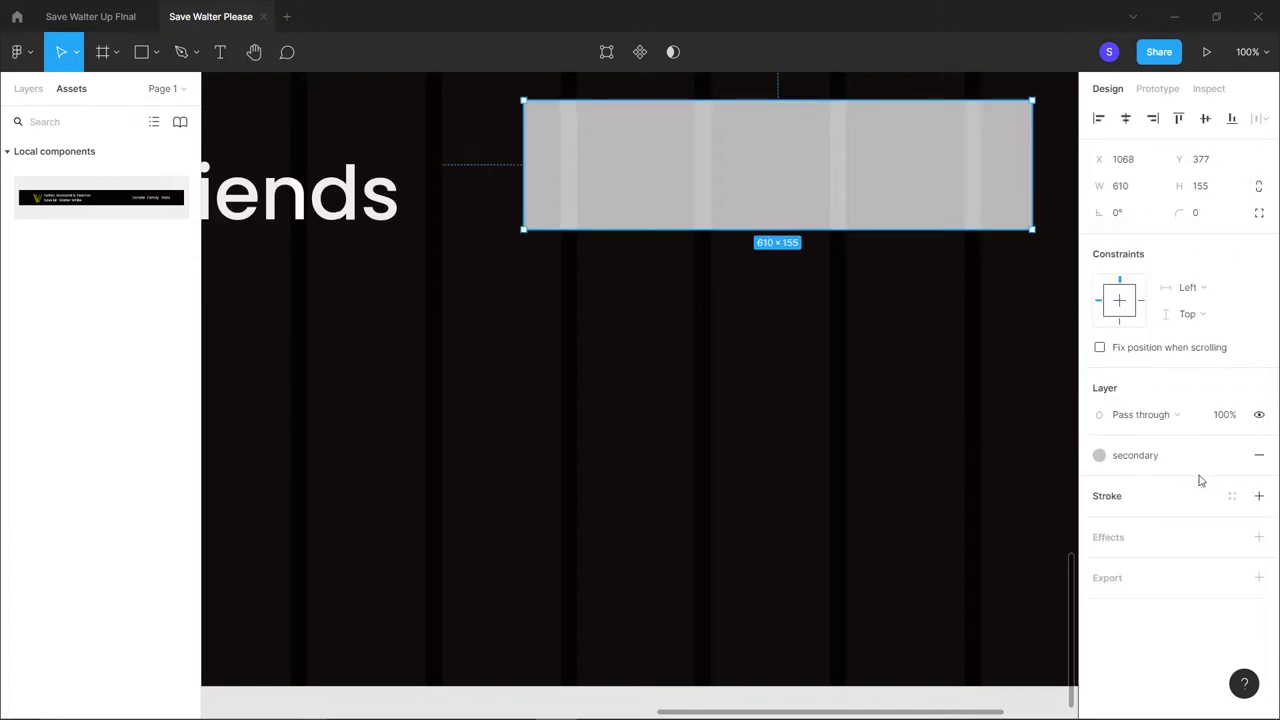
left_click(1259, 455)
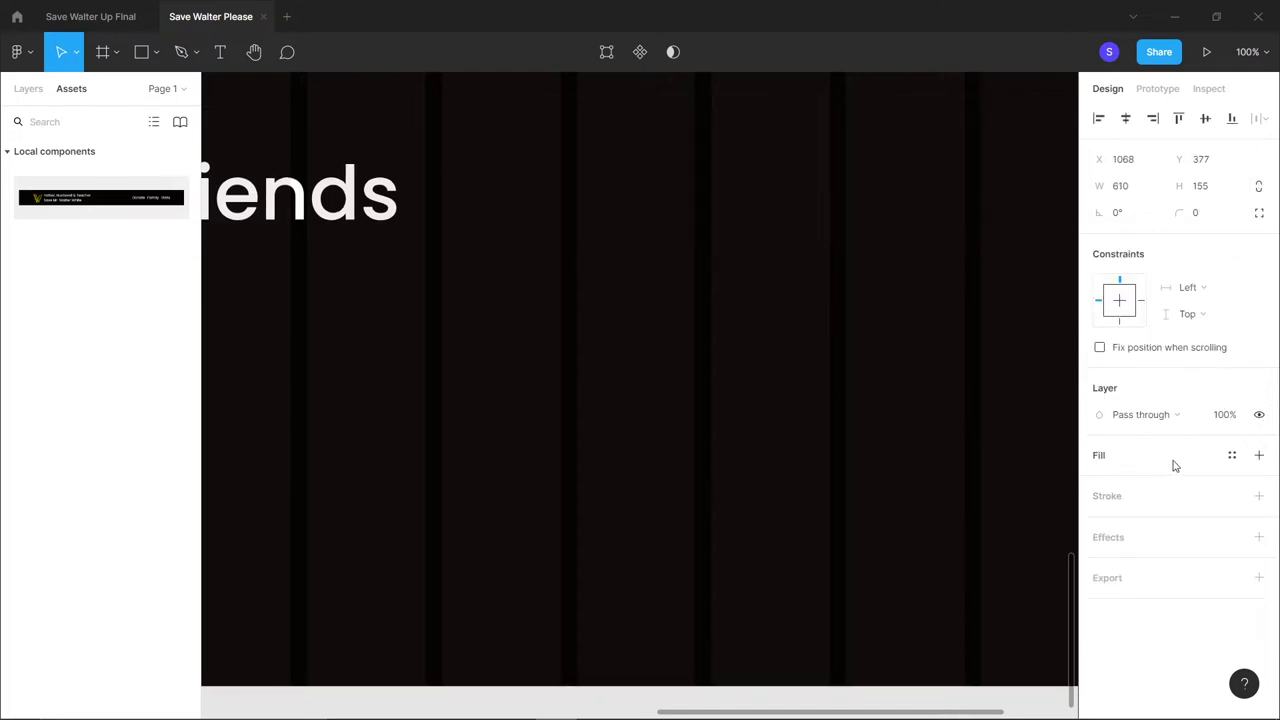
left_click(1232, 457)
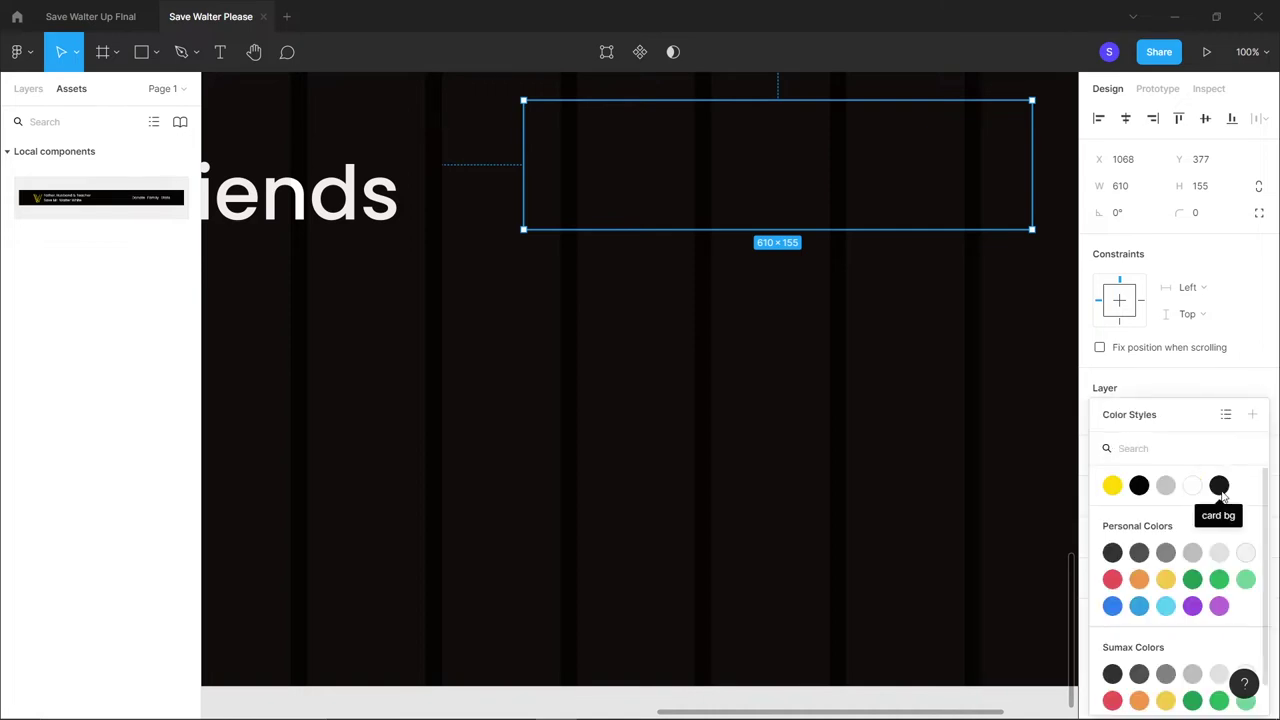
left_click(1219, 485)
Round the card rectangle's corners to a radius of about 18
scroll(957, 378, "up", 3)
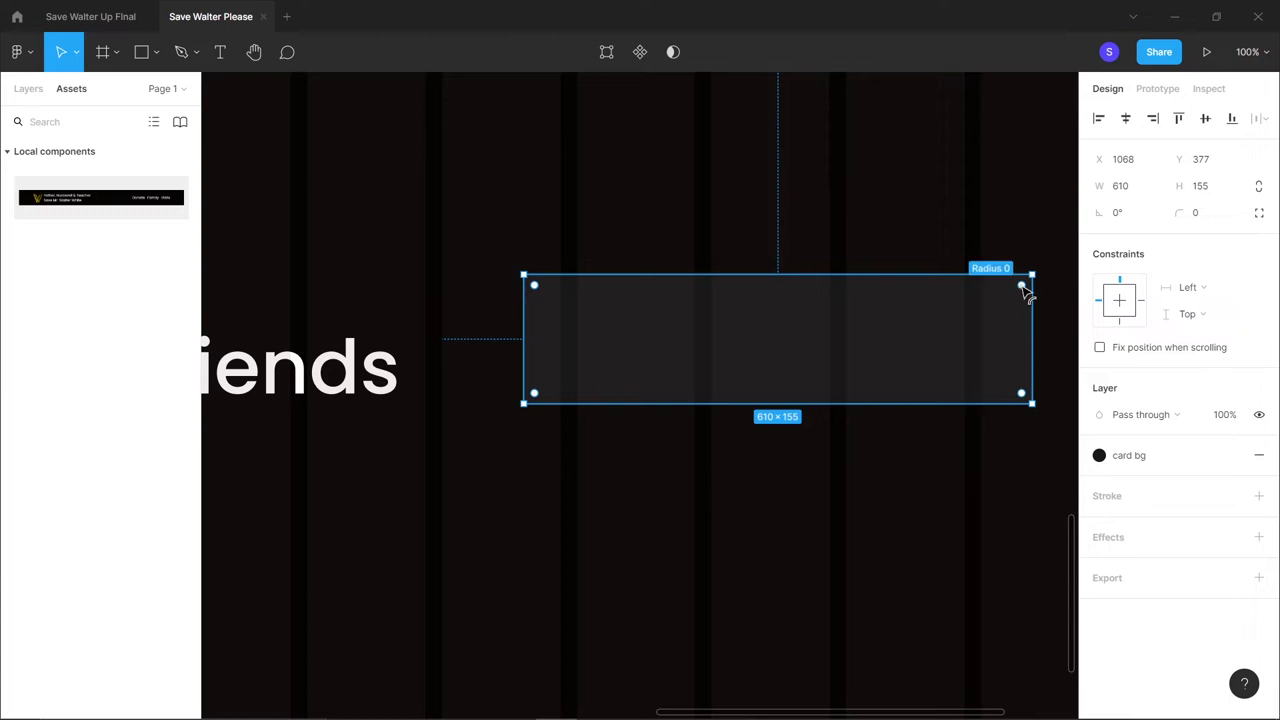
left_click_drag(1022, 287, 1014, 297)
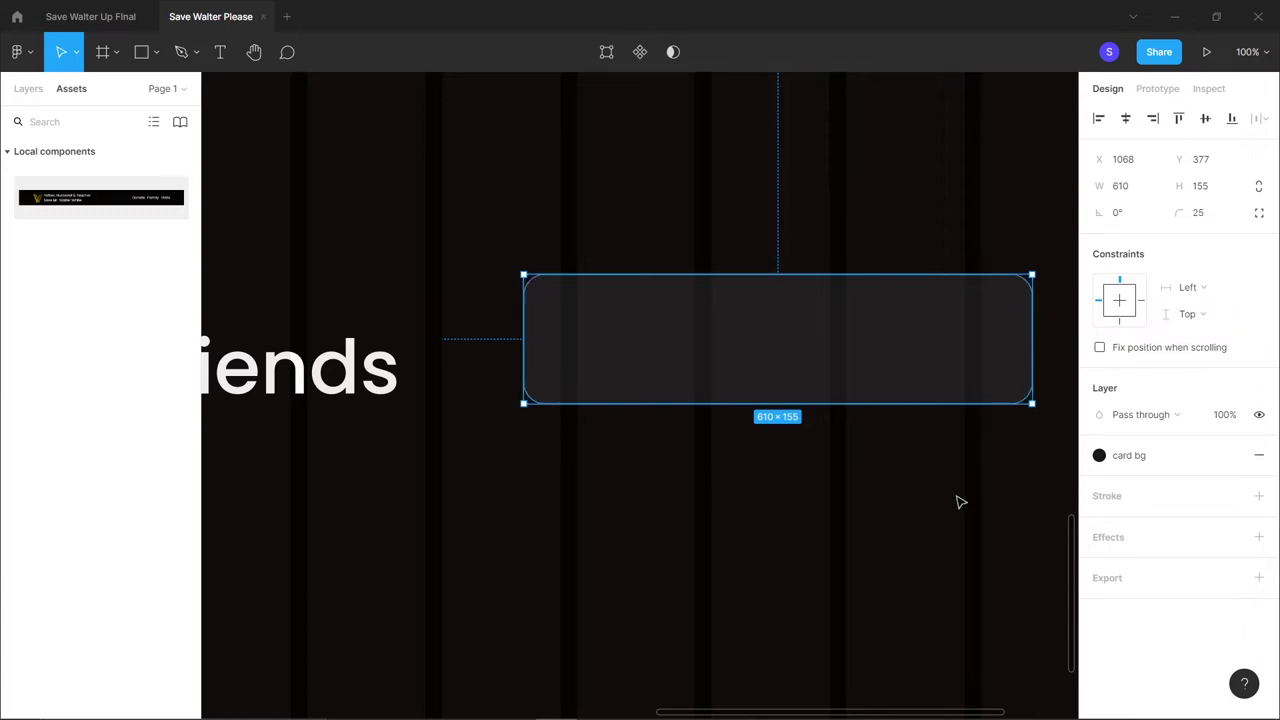
left_click(960, 502)
left_click(951, 351)
left_click_drag(1014, 300, 1020, 293)
left_click(971, 457)
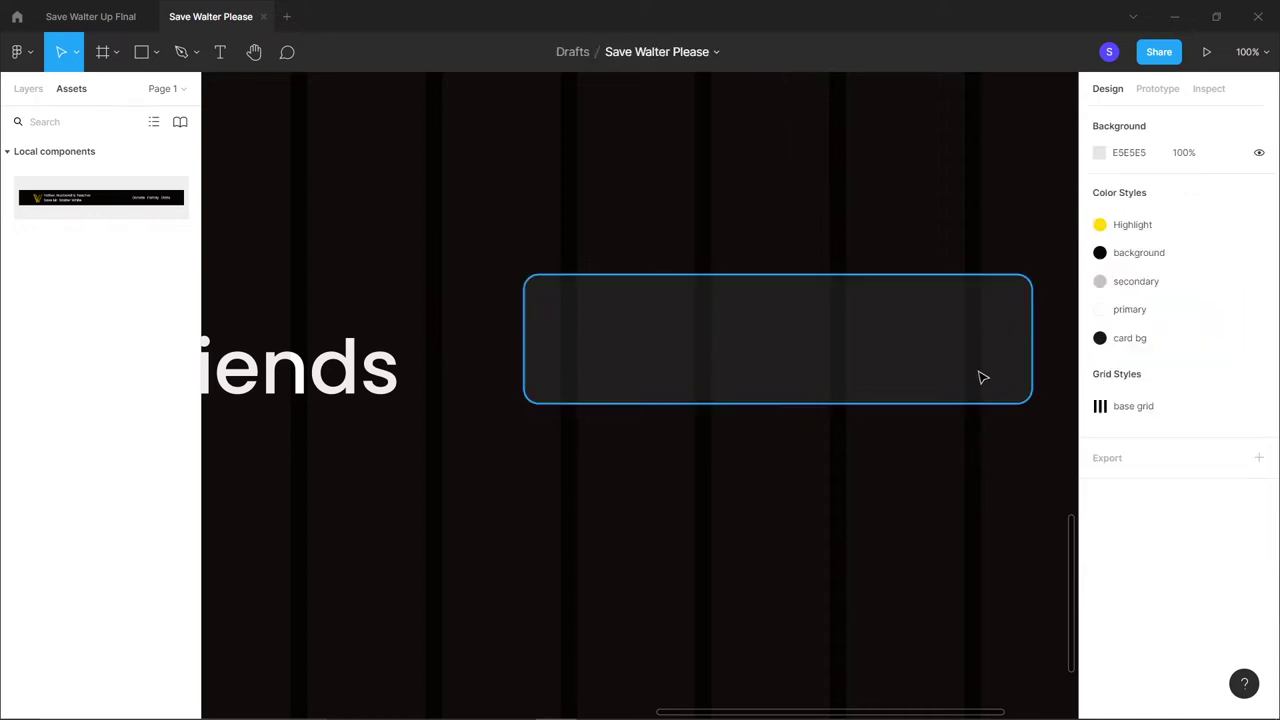
Draw an avatar circle about 96 × 96 and place it vertically centered near the card's left edge
left_click(980, 374)
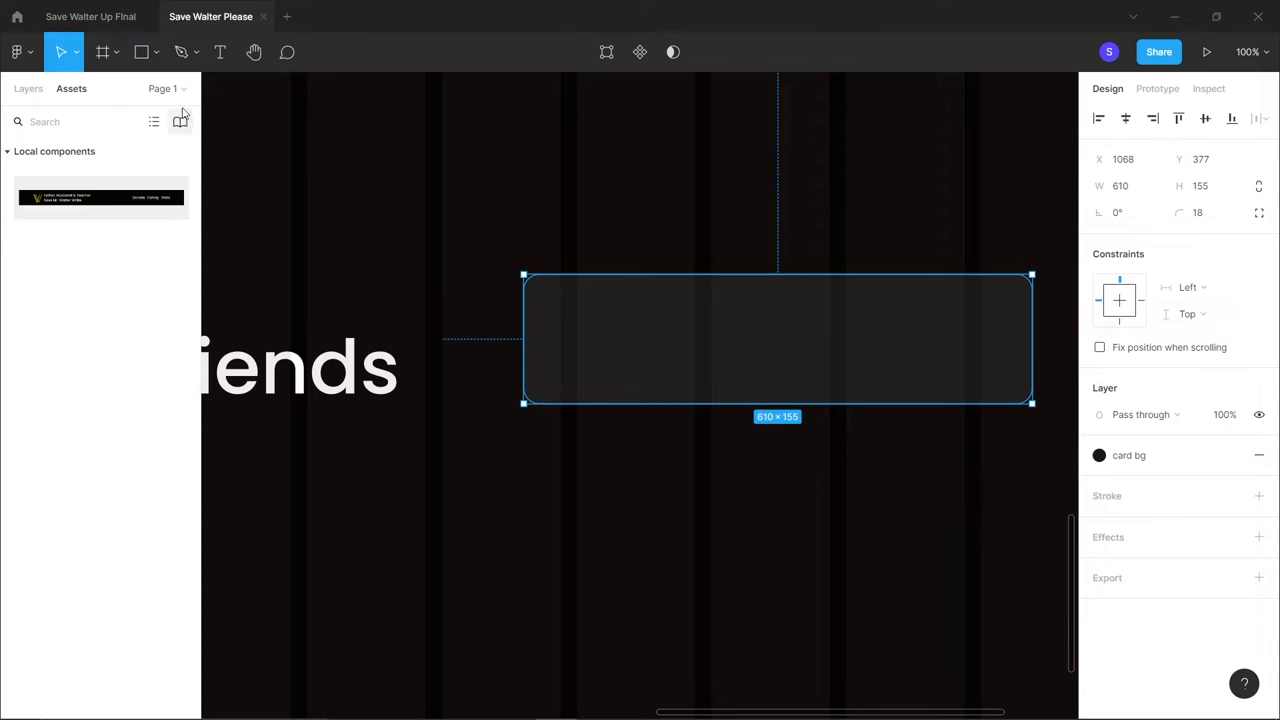
left_click(158, 60)
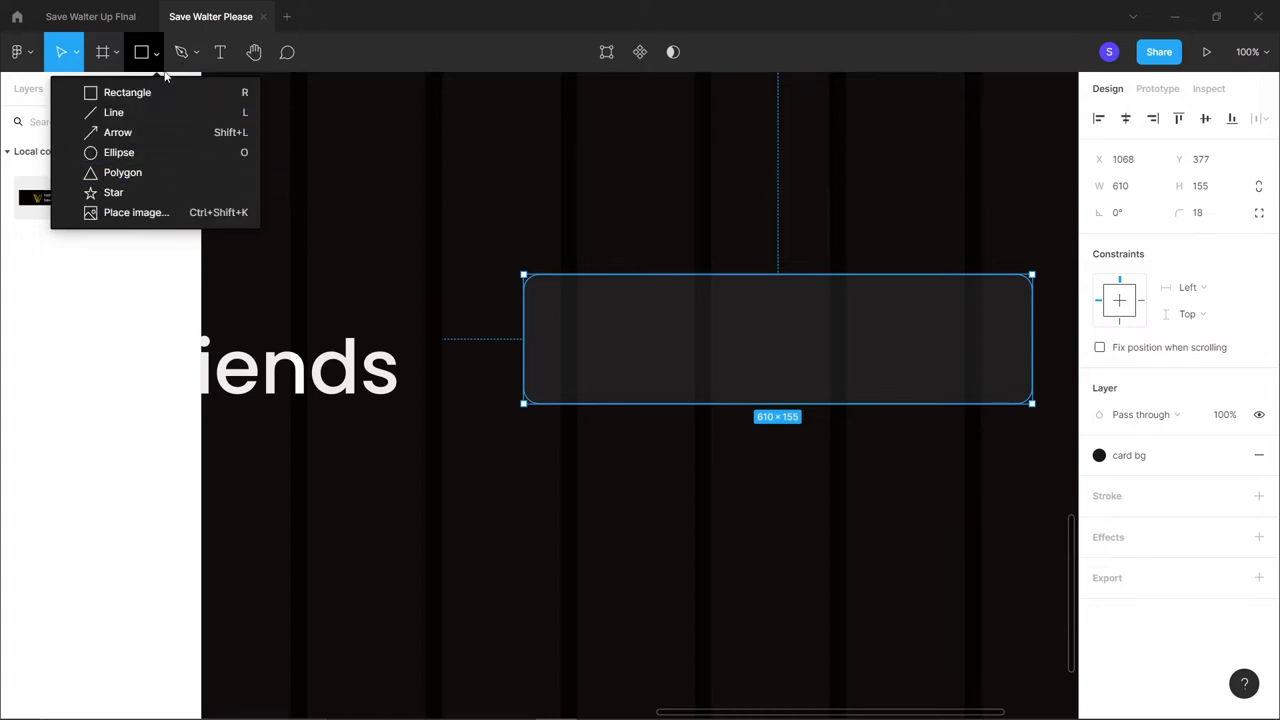
key("o")
left_click_drag(621, 362, 533, 280)
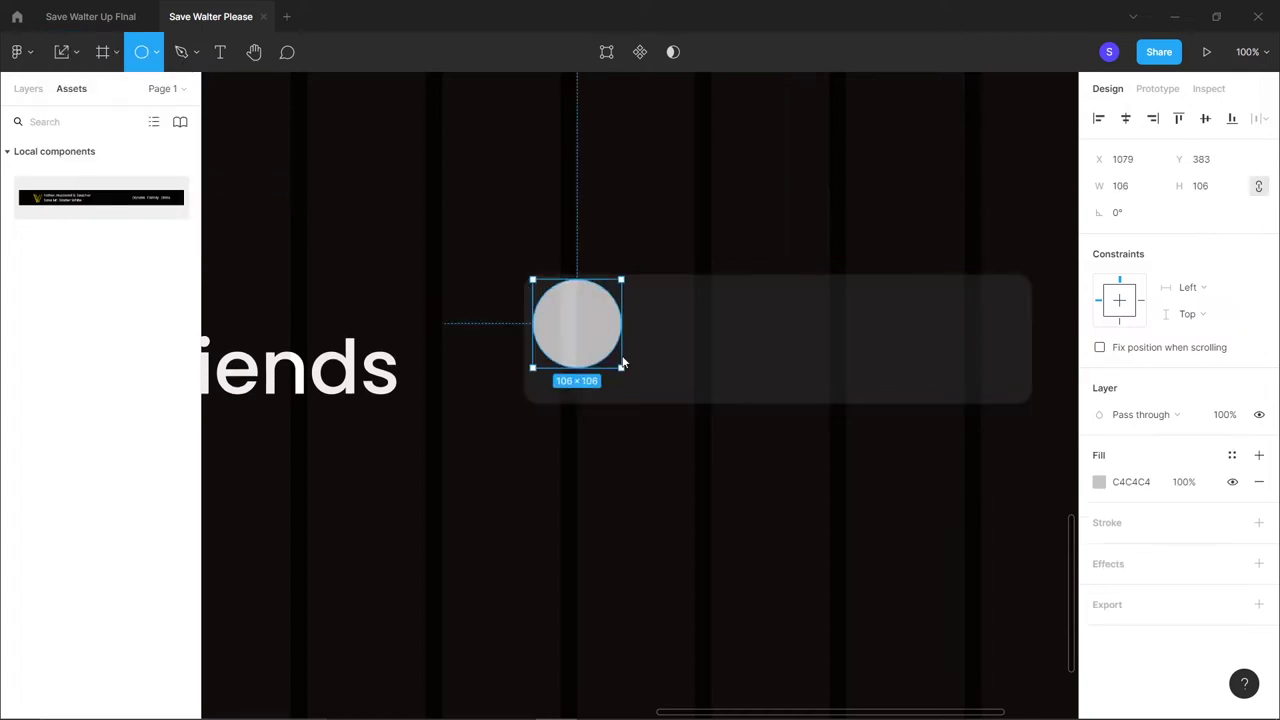
mouse_move(621, 362)
left_mouse_down()
mouse_move(604, 347)
mouse_move(618, 362)
left_mouse_up()
left_click_drag(590, 335, 609, 354)
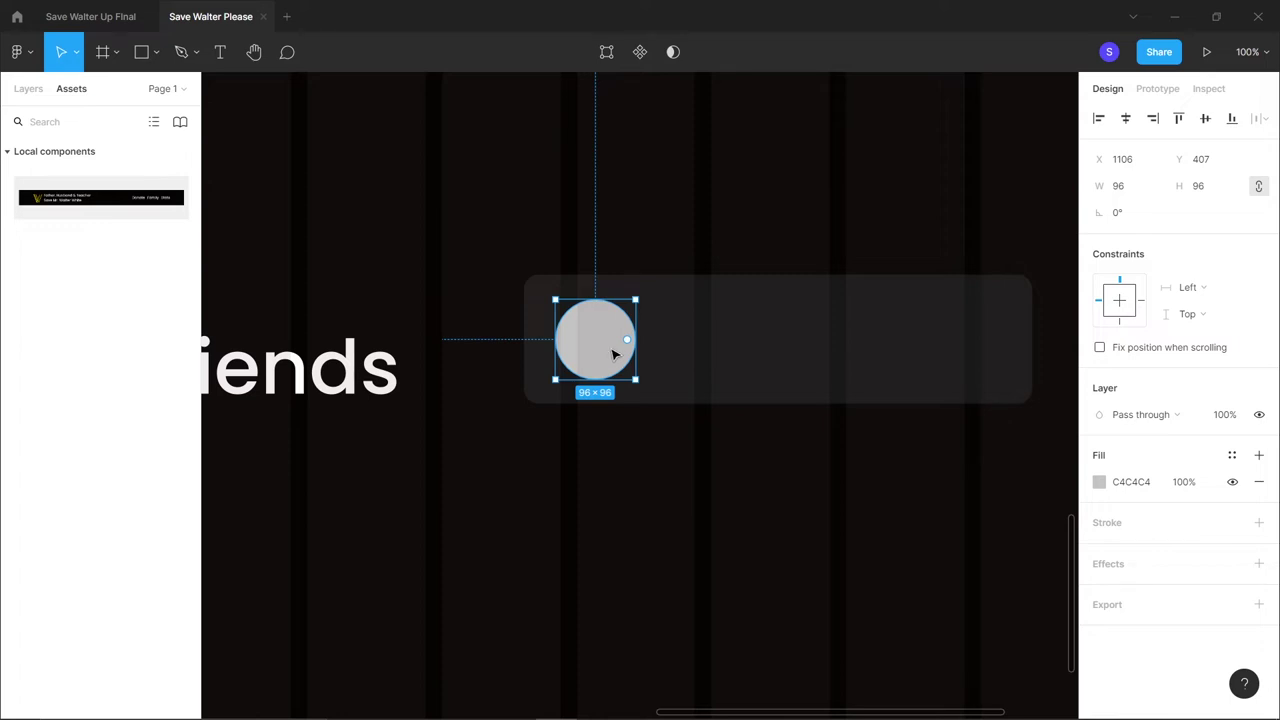
Open the Figma Community and search it for "reel"
left_click(16, 19)
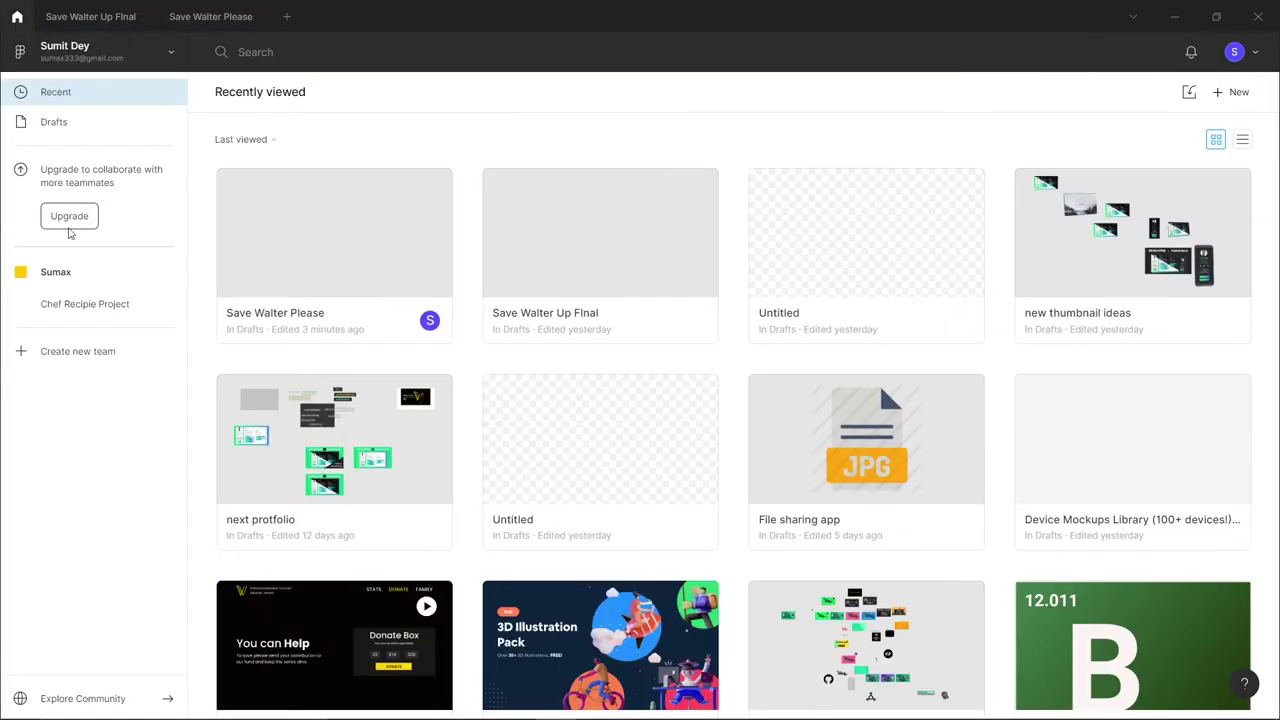
left_click(168, 62)
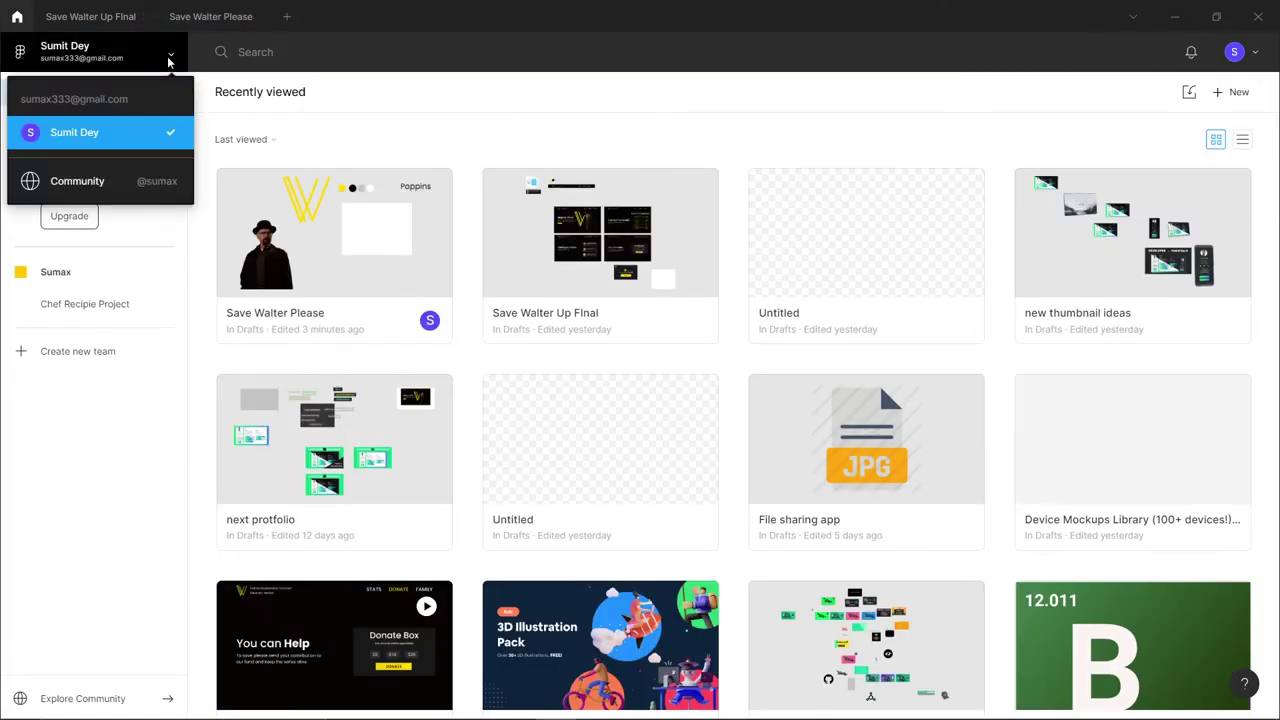
left_click(118, 185)
left_click(118, 187)
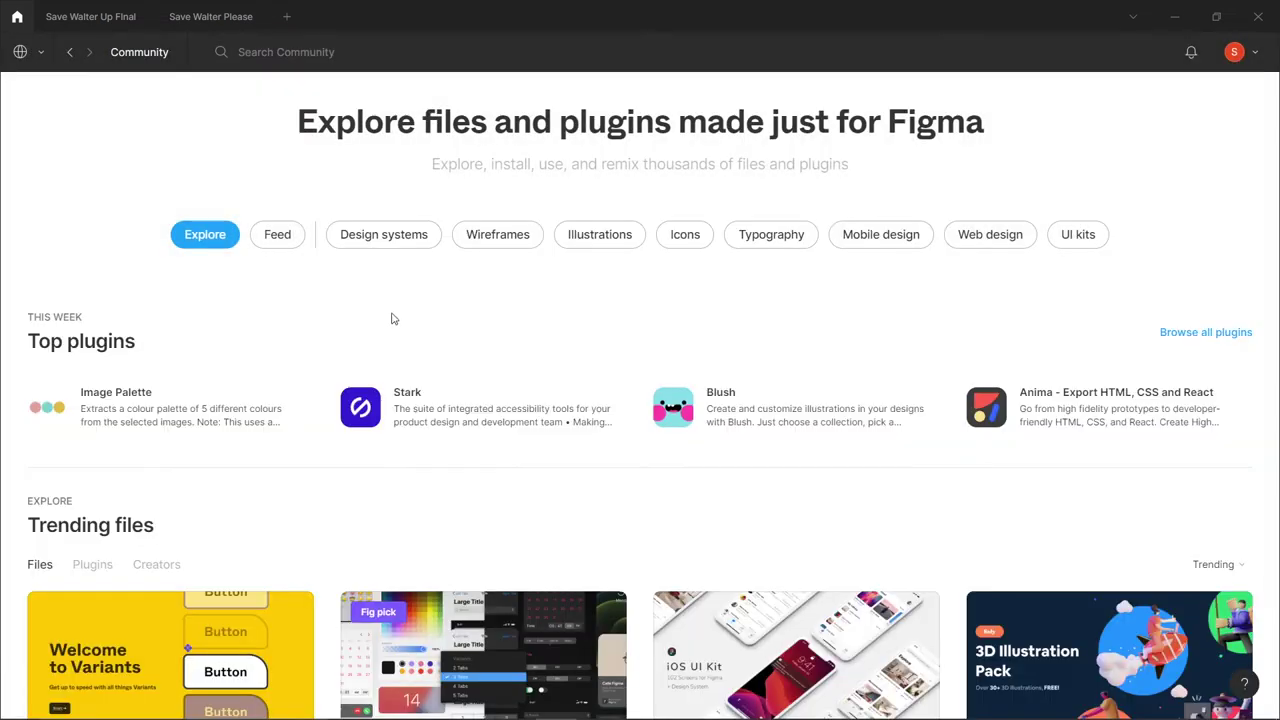
scroll(537, 503, "down", 6)
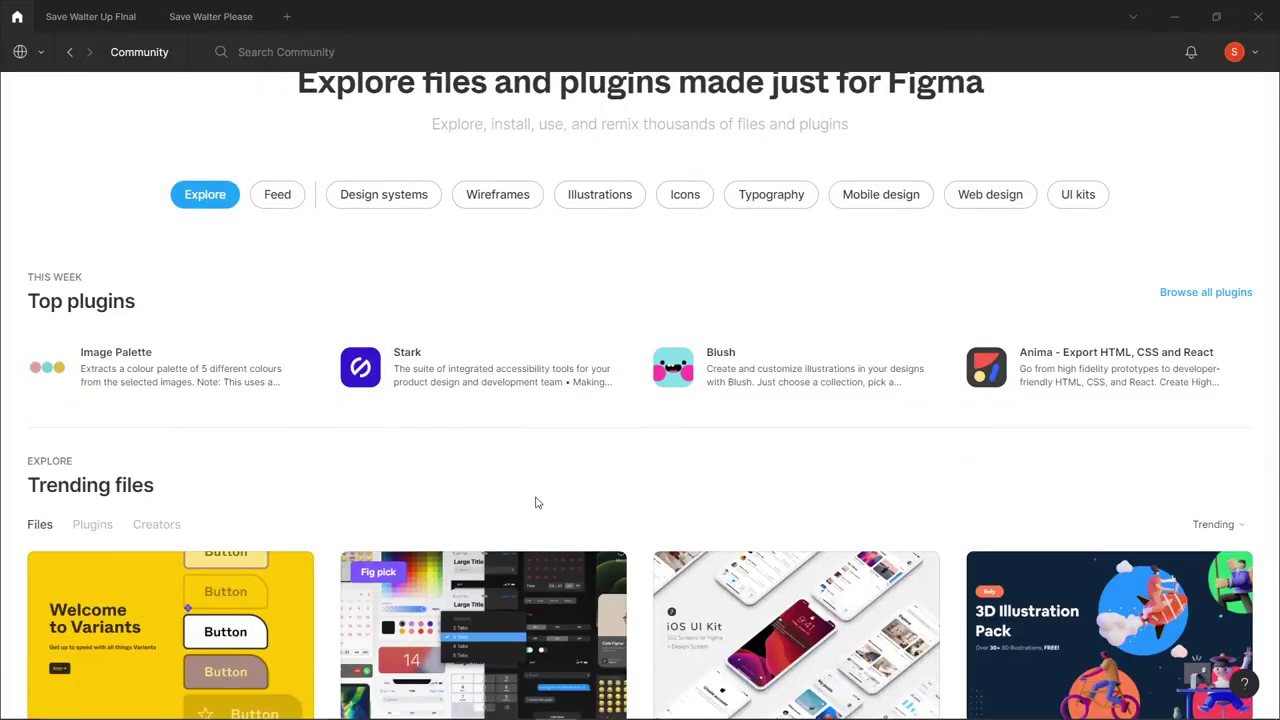
scroll(535, 503, "up", 6)
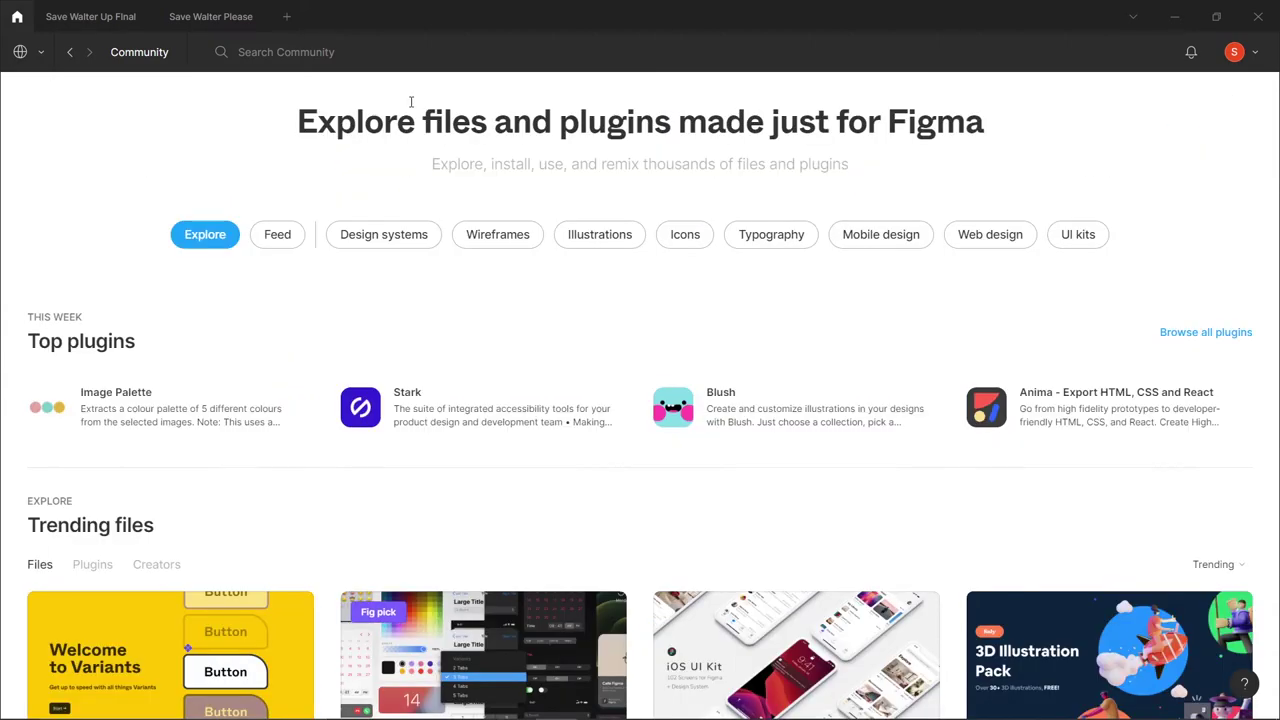
left_click(345, 54)
type("reel")
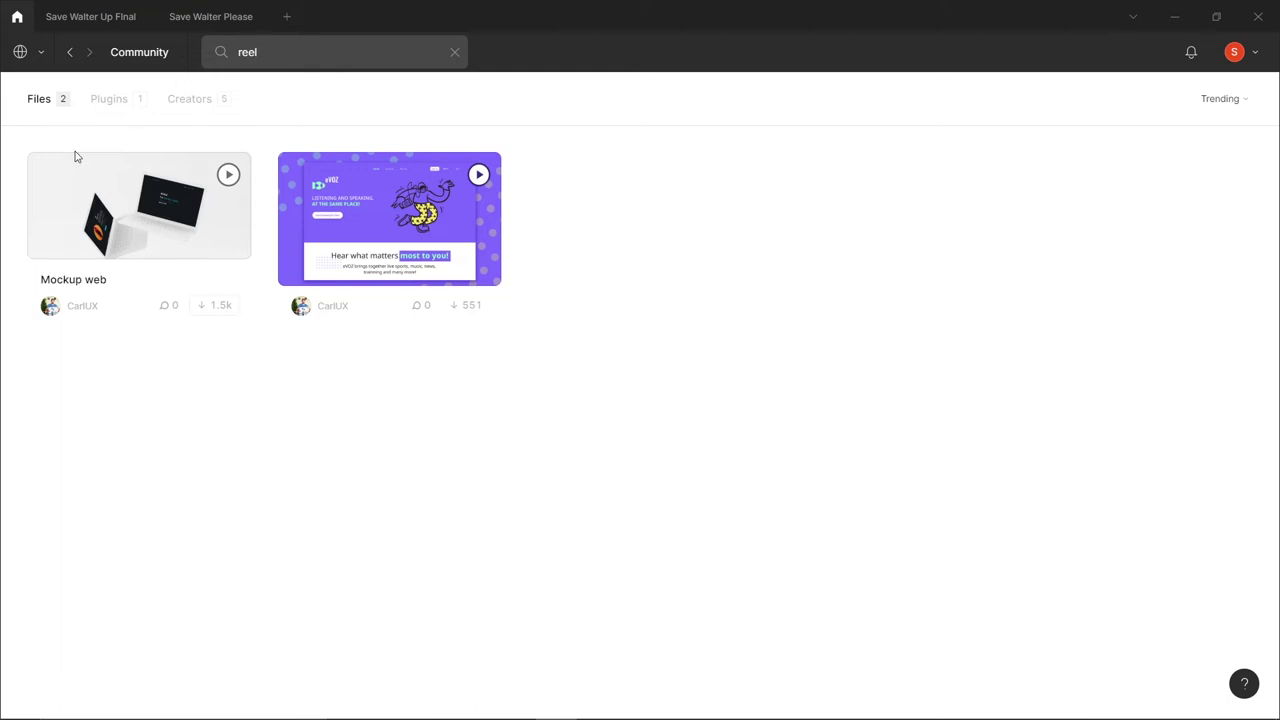
Look up the Content Reel plugin in the Community results, run it on the Save Walter Please avatar circle, and step through its introduction
left_click(113, 99)
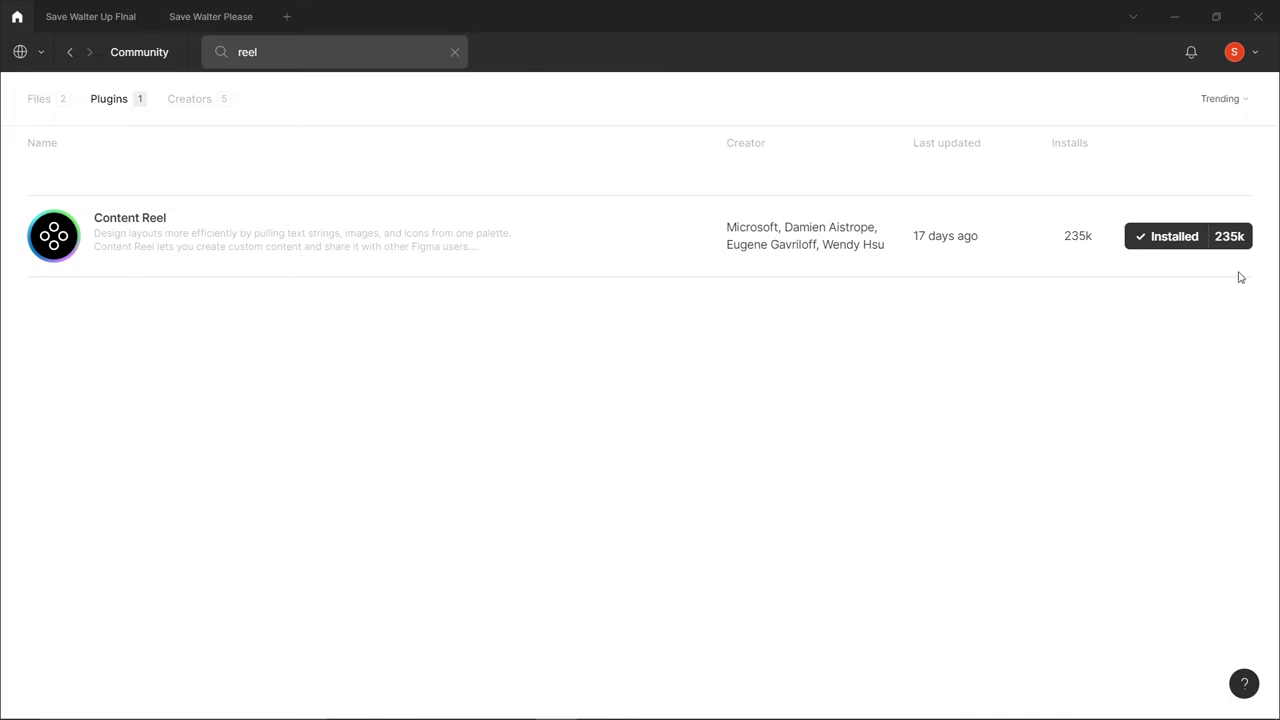
left_click(218, 16)
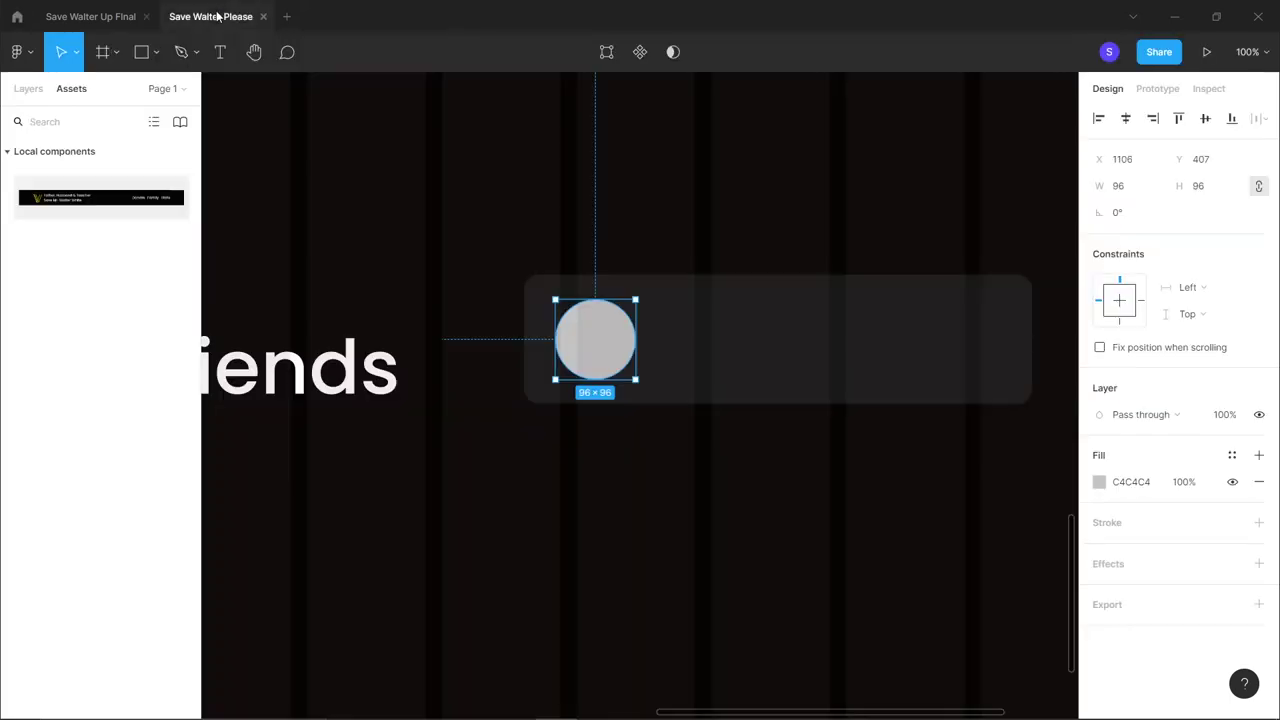
right_click(612, 345)
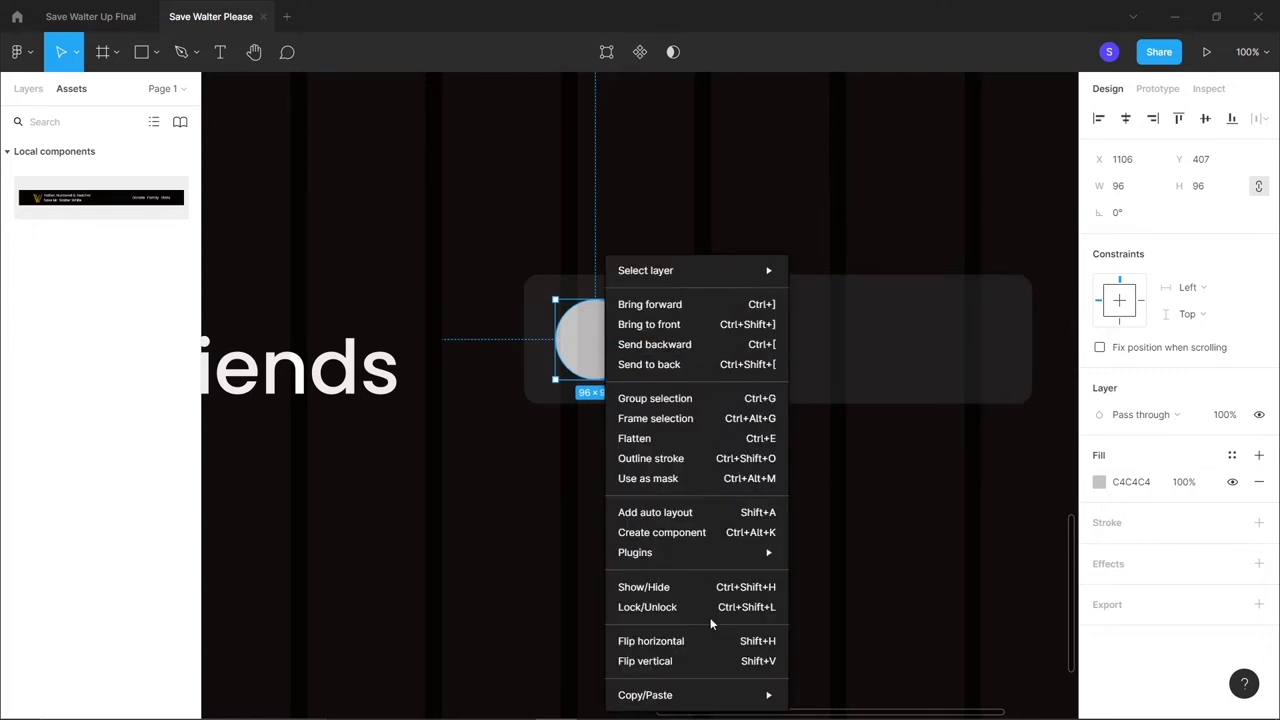
mouse_move(761, 557)
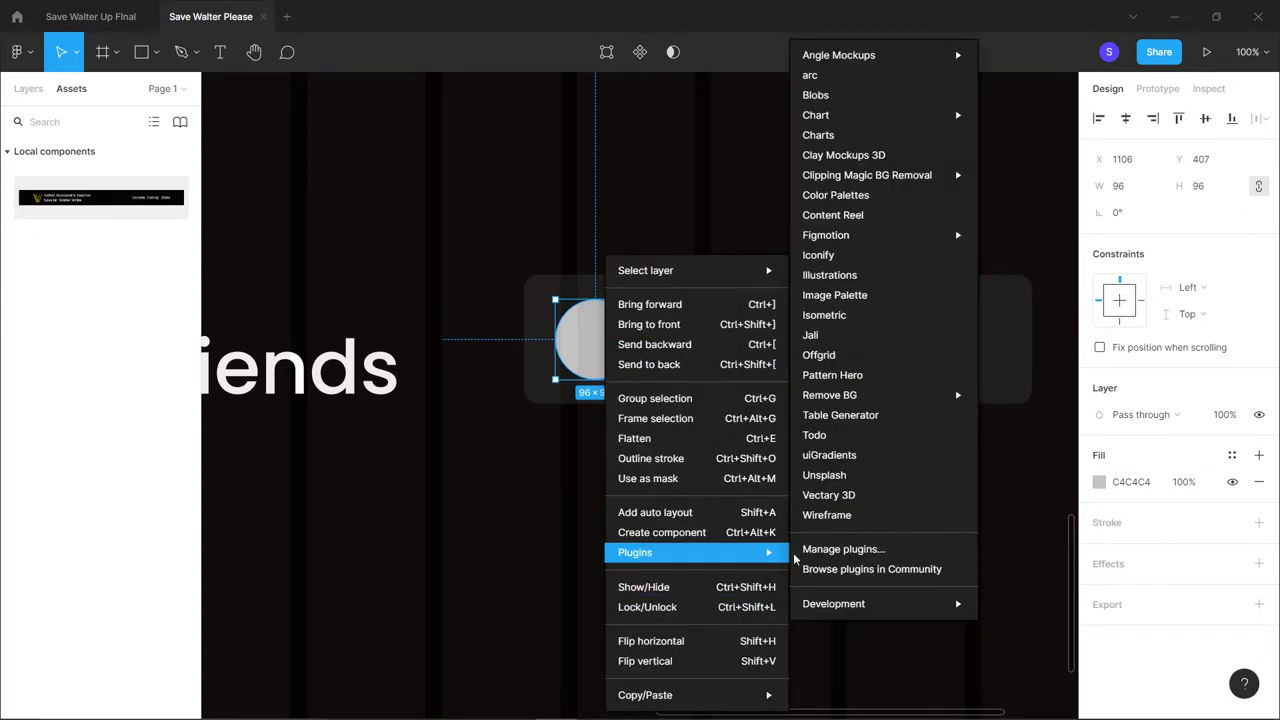
left_click(900, 224)
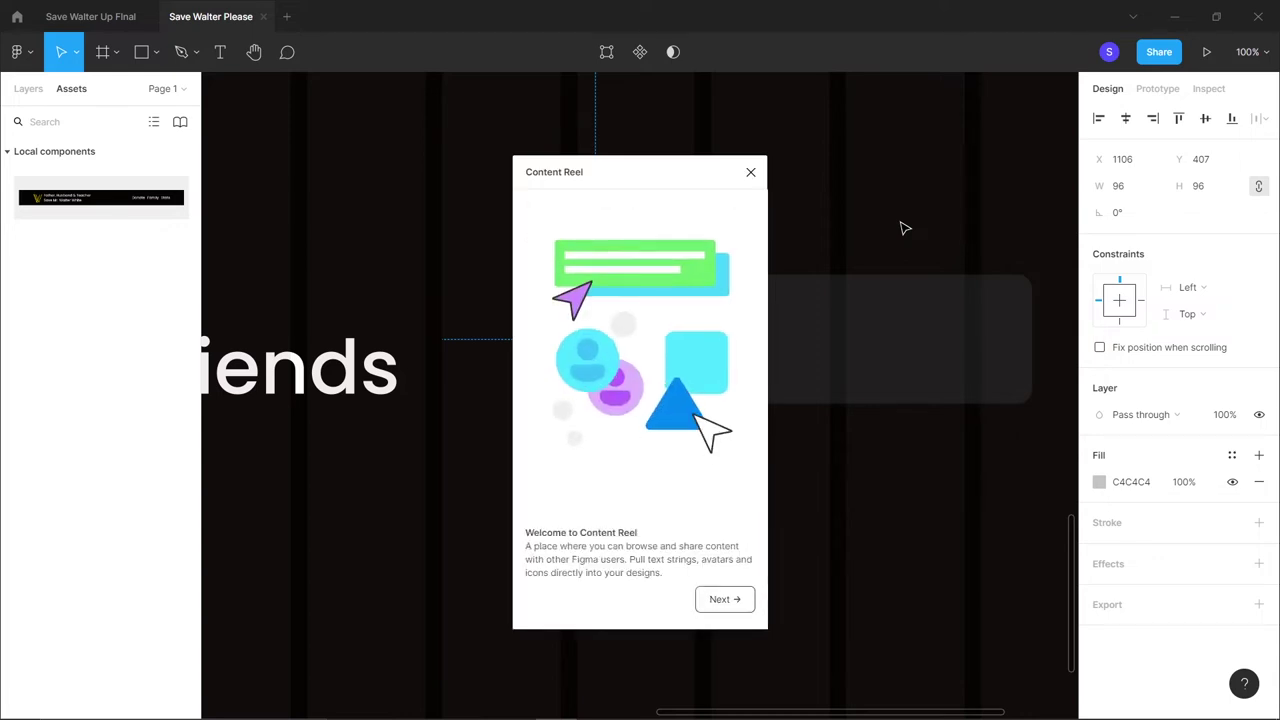
left_click(719, 604)
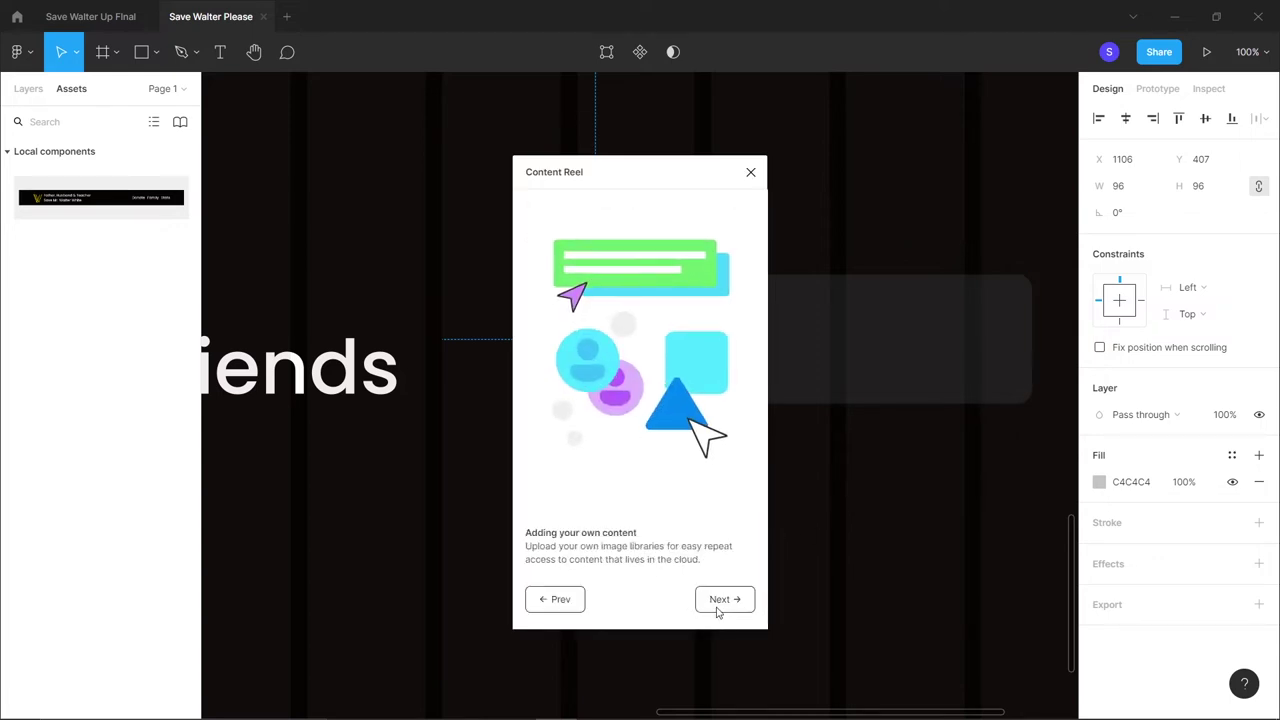
left_click(716, 606)
left_click(718, 607)
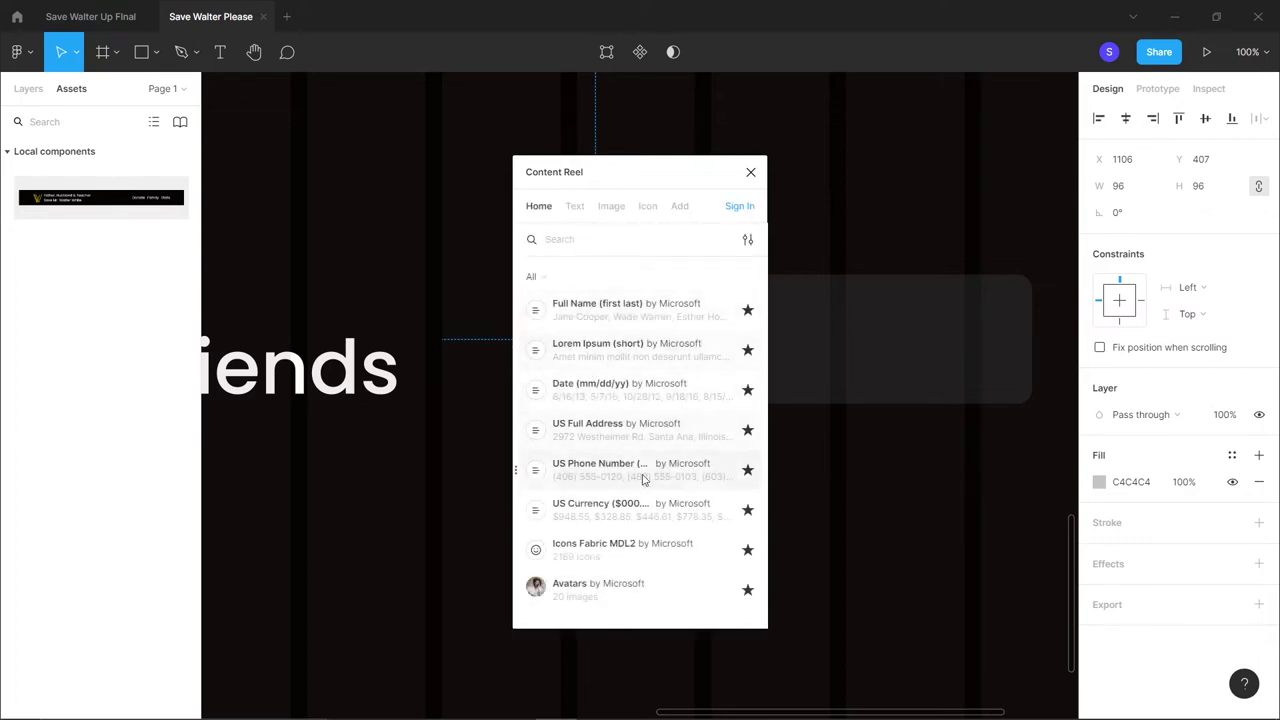
Fill the avatar circle with the curly-haired man's photo from the Microsoft Avatars collection and close the plugin
left_click(590, 598)
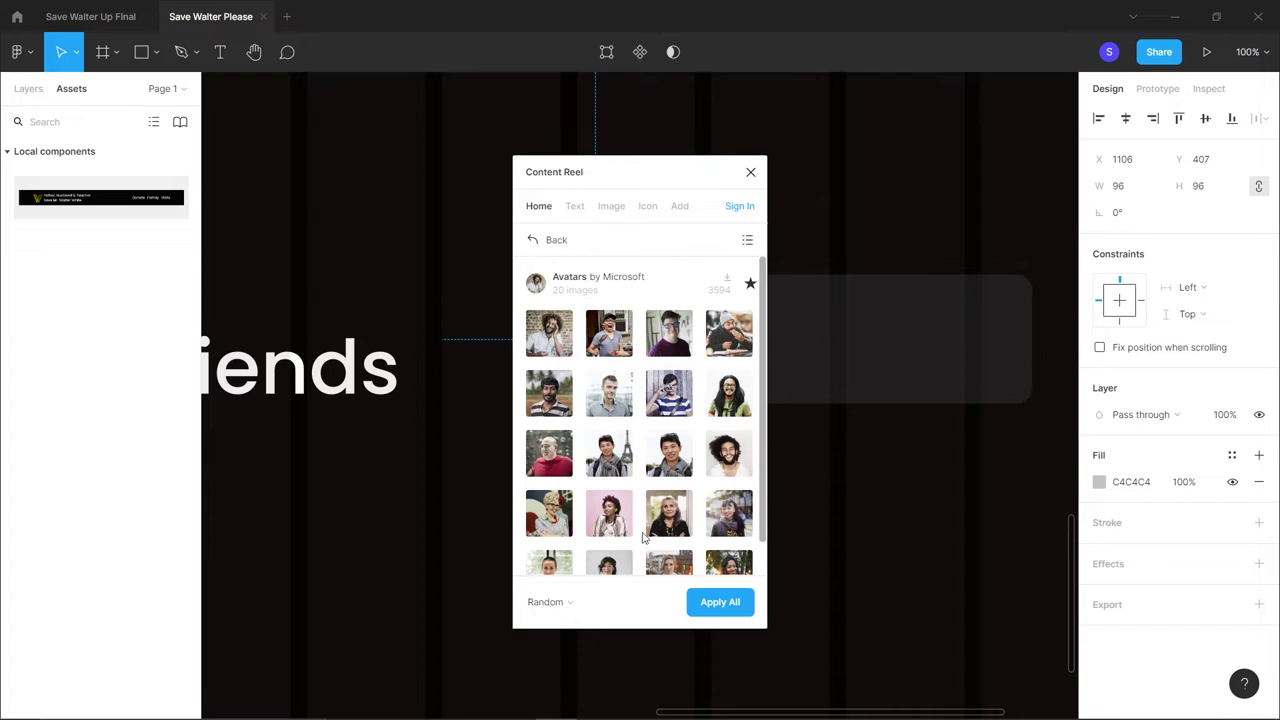
left_click(729, 457)
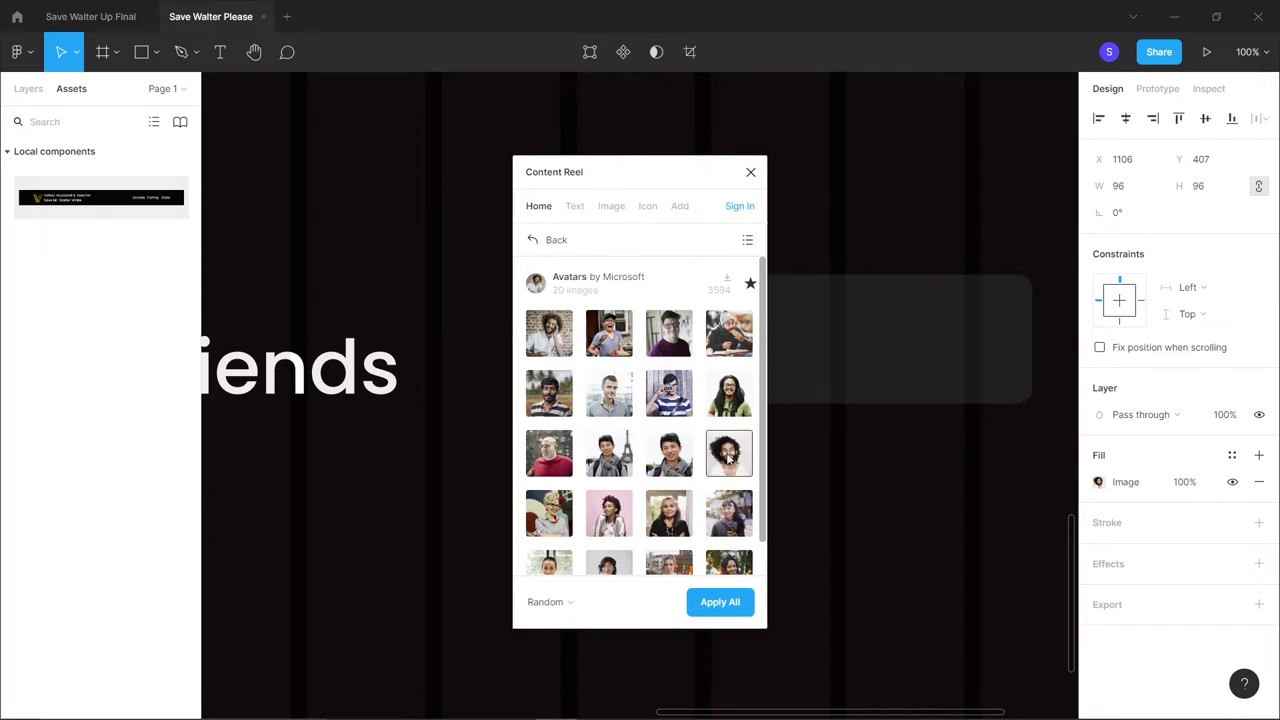
left_click(752, 174)
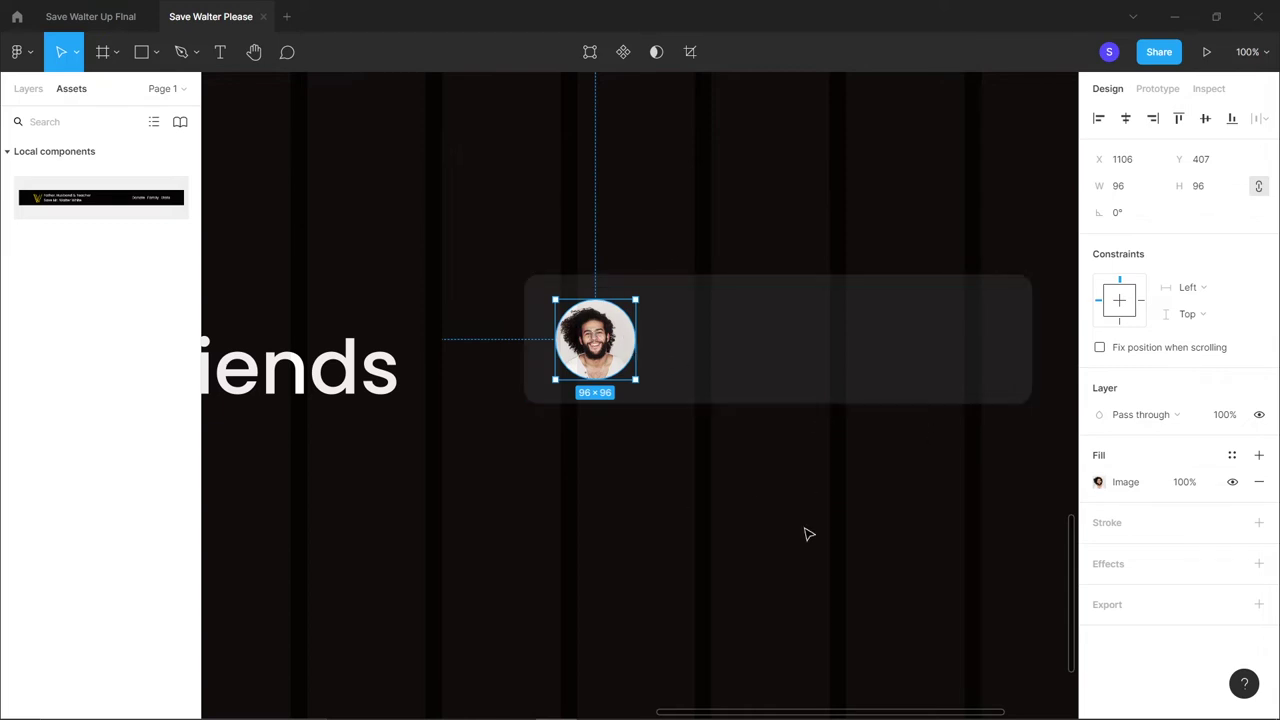
Add an inside stroke of 4 to the avatar circle using the yellow Highlight color style
left_click(1259, 523)
left_click(1126, 578)
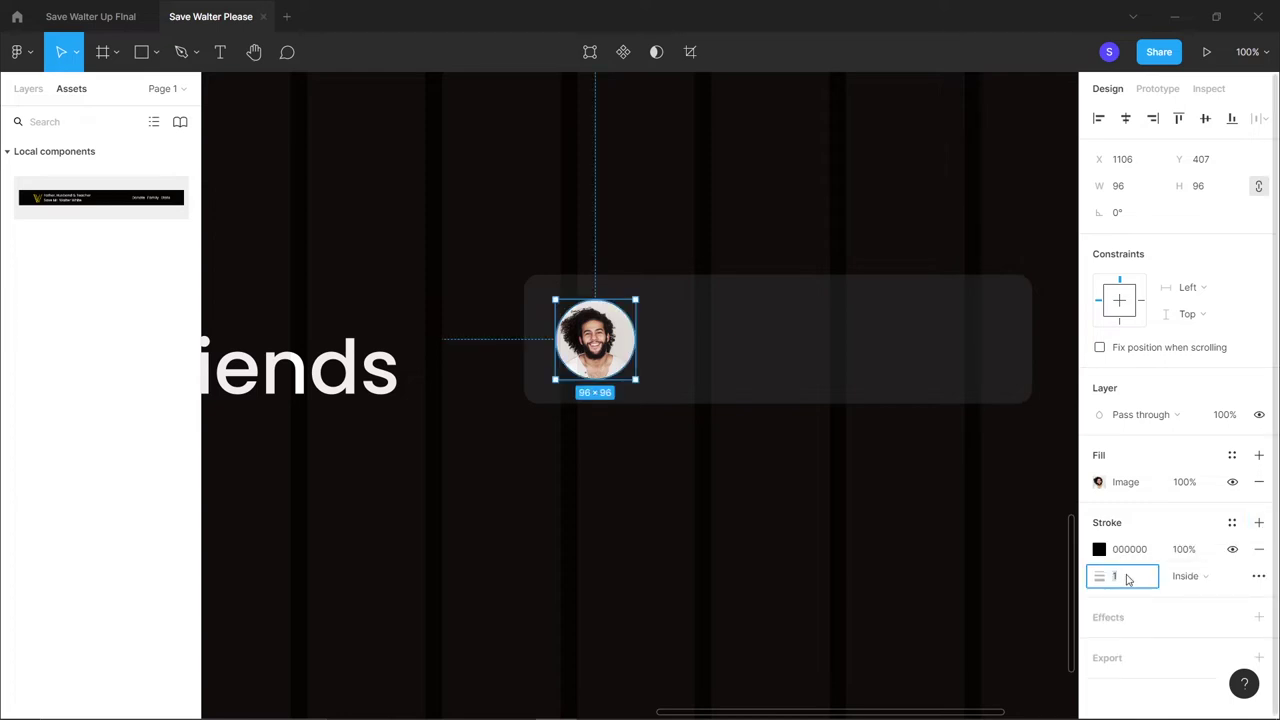
type("3")
key("Return")
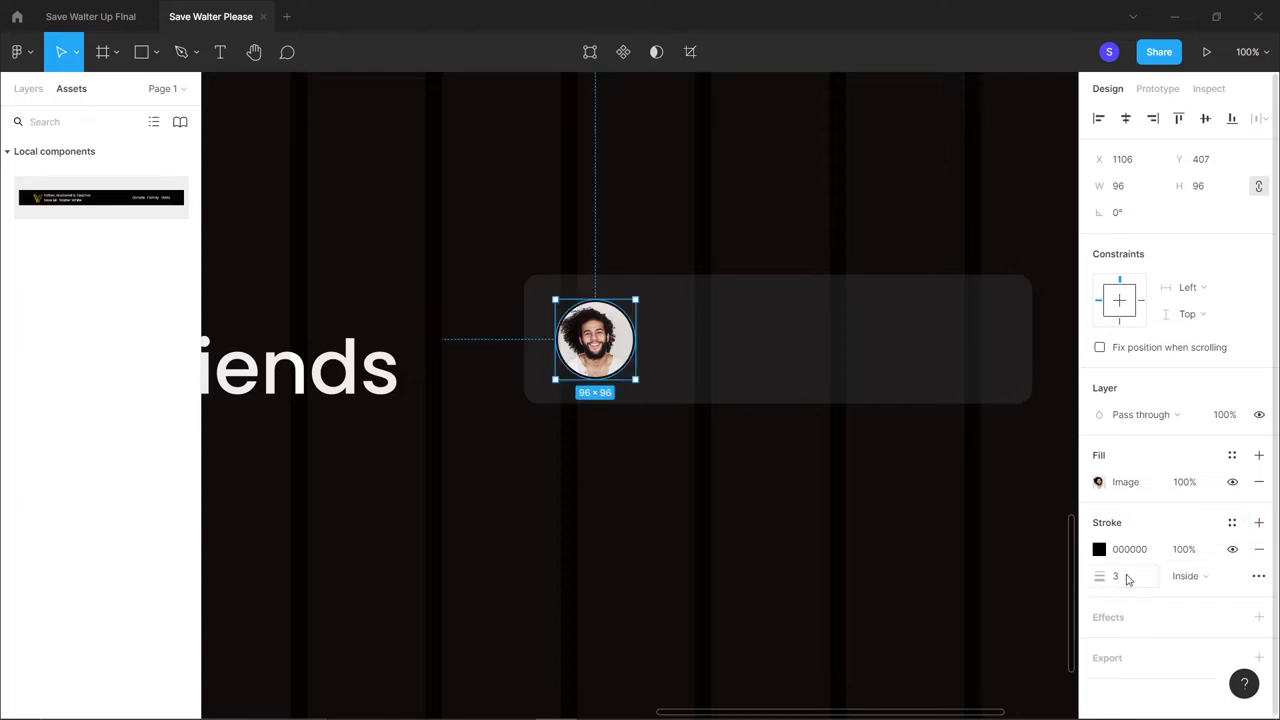
left_click(1234, 524)
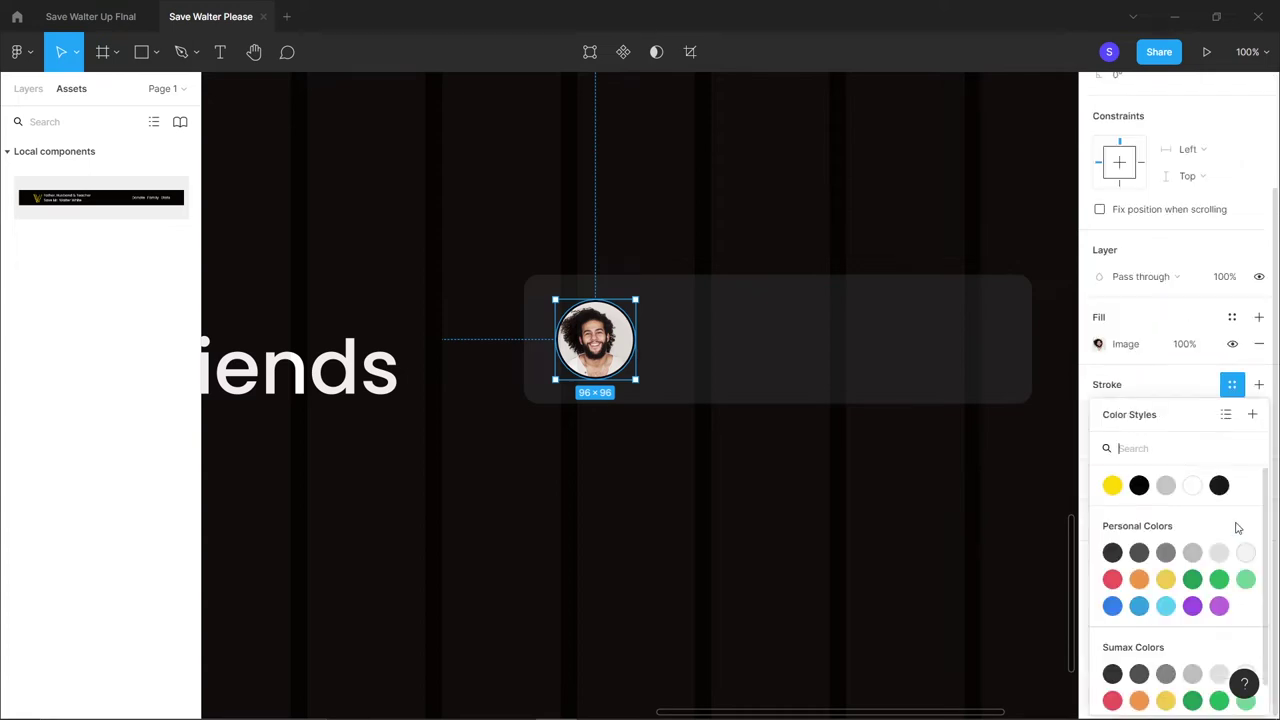
left_click(1112, 485)
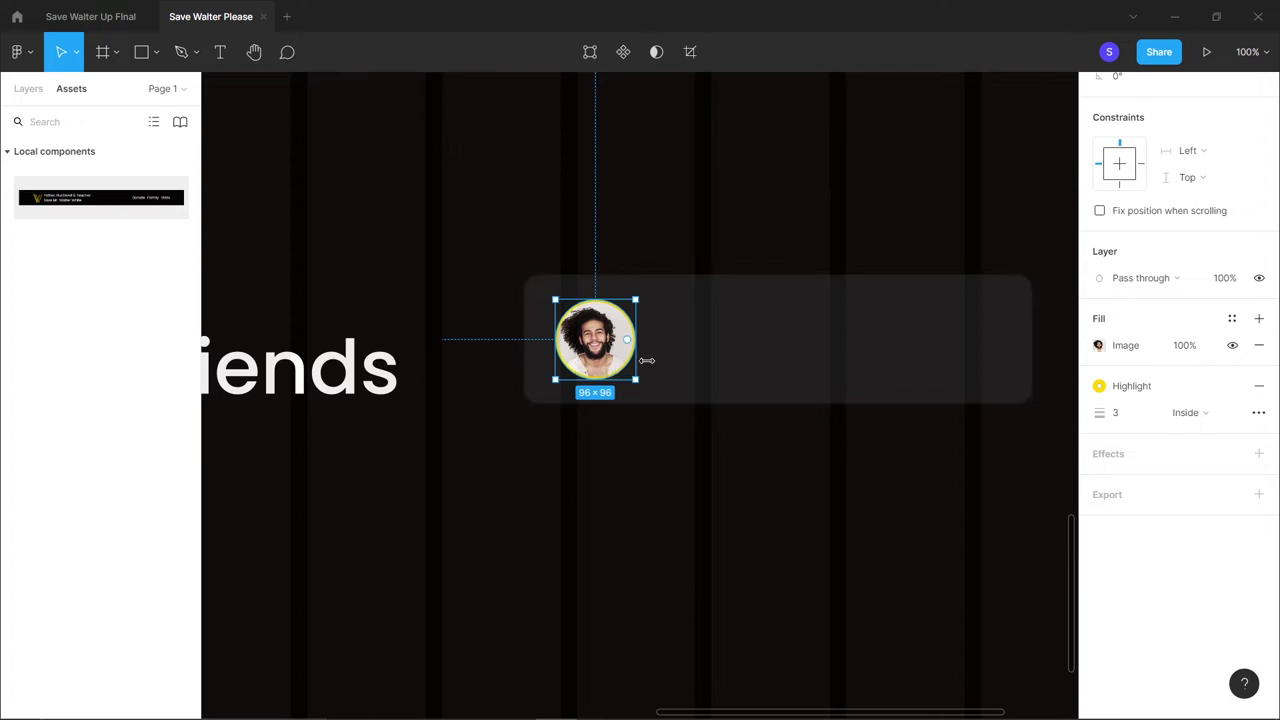
left_click(1140, 416)
type("5")
Scale the avatar circle and its stroke down proportionally to about three quarters of the size, toward the card's upper-left corner
left_click(637, 381)
key("k")
key("alt")
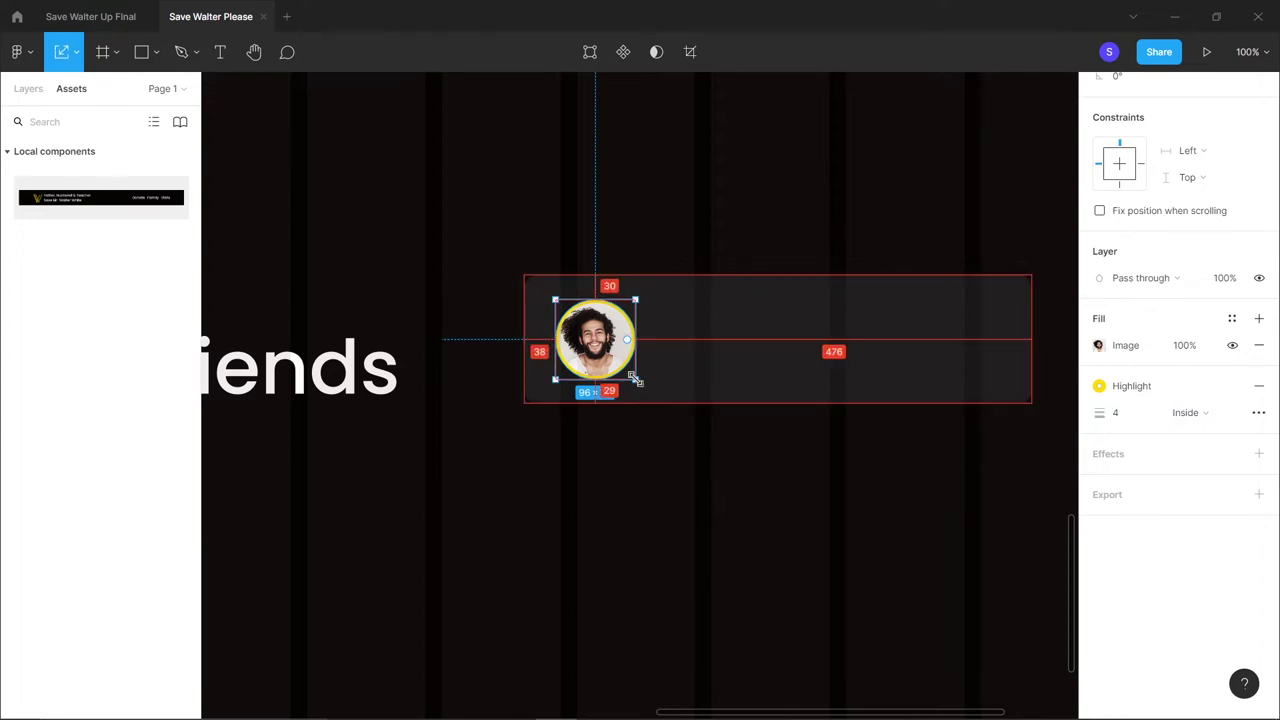
left_click_drag(637, 381, 590, 338)
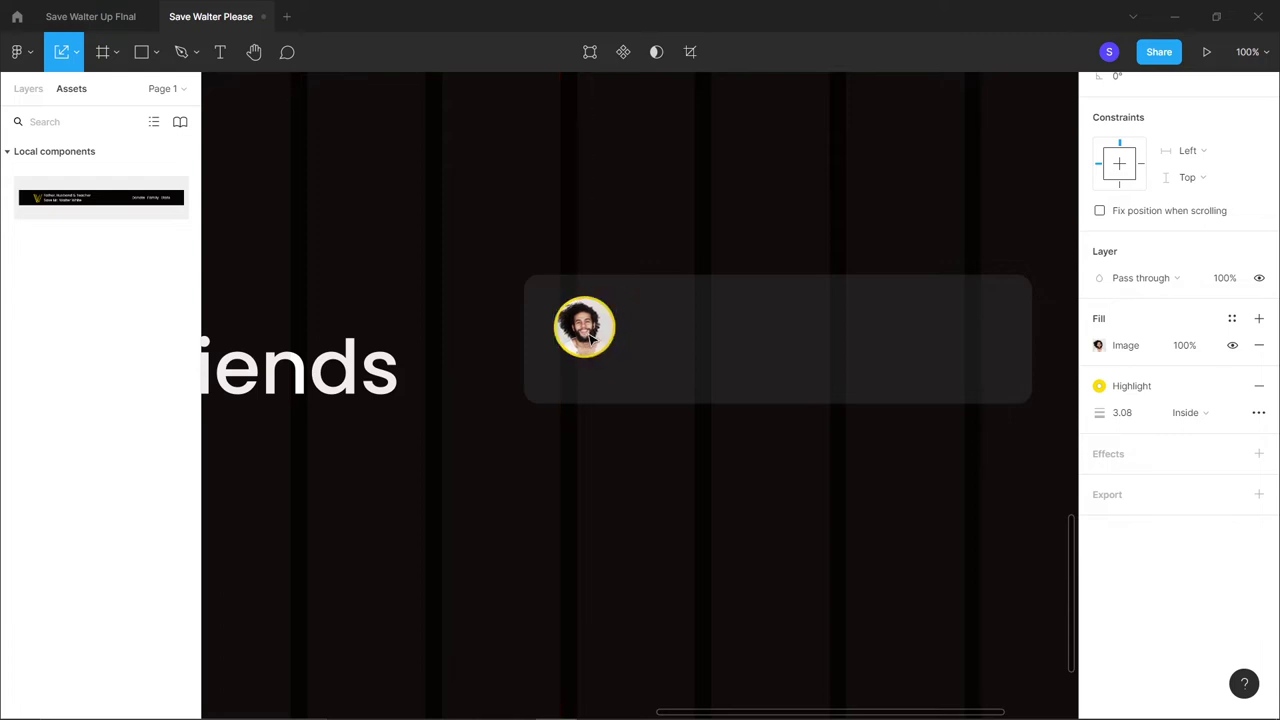
Add a text with the person's name below the avatar and color it with the Highlight style
left_click(601, 398)
scroll(603, 398, "up", 3)
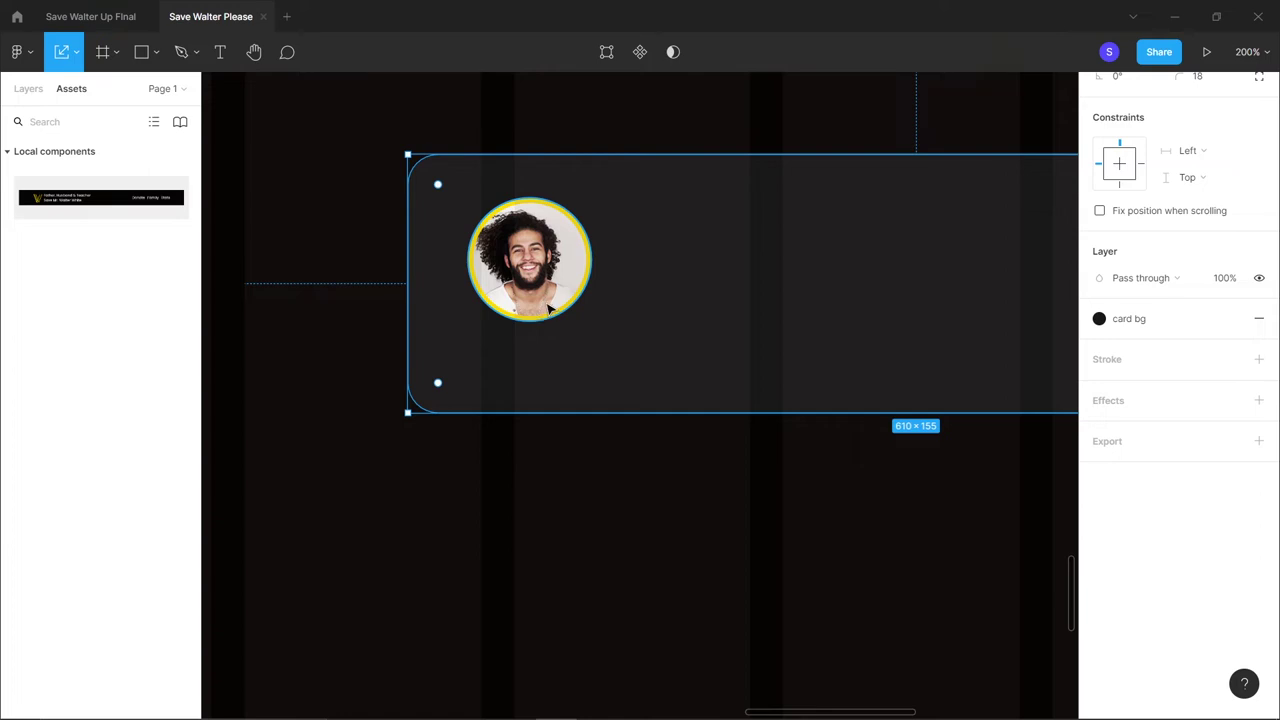
key("t")
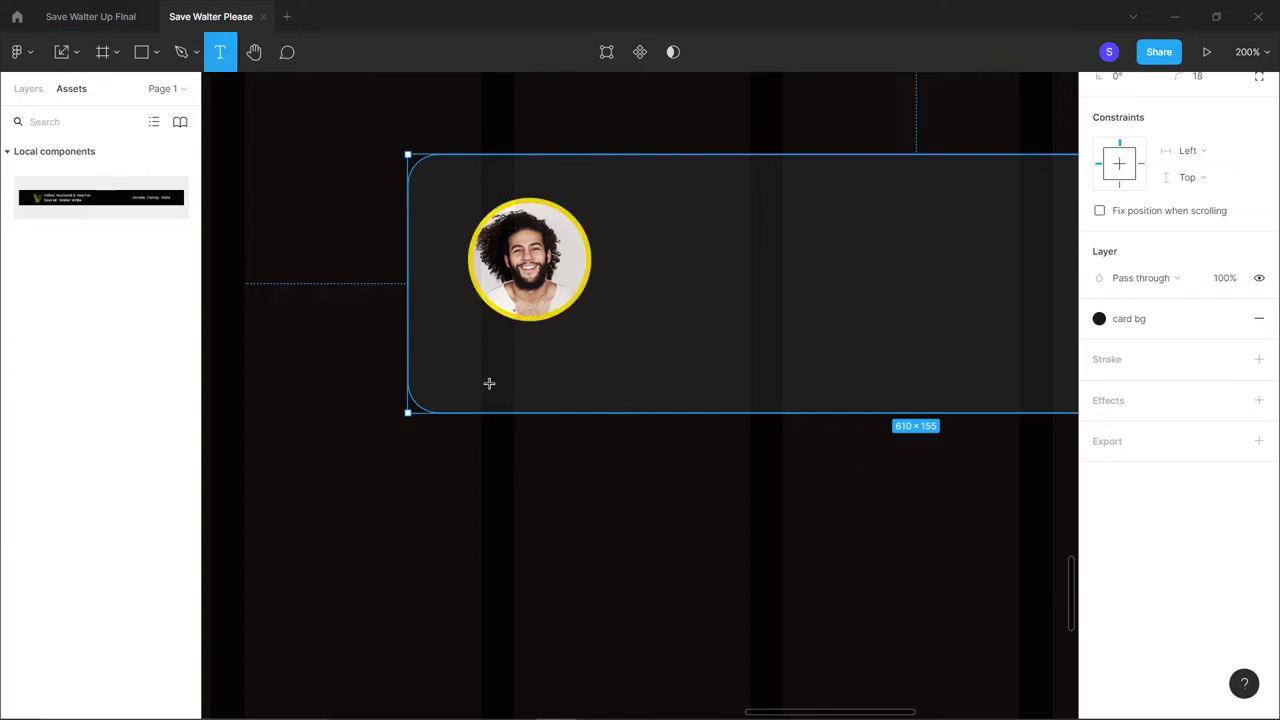
left_click(489, 383)
type("Jessy P")
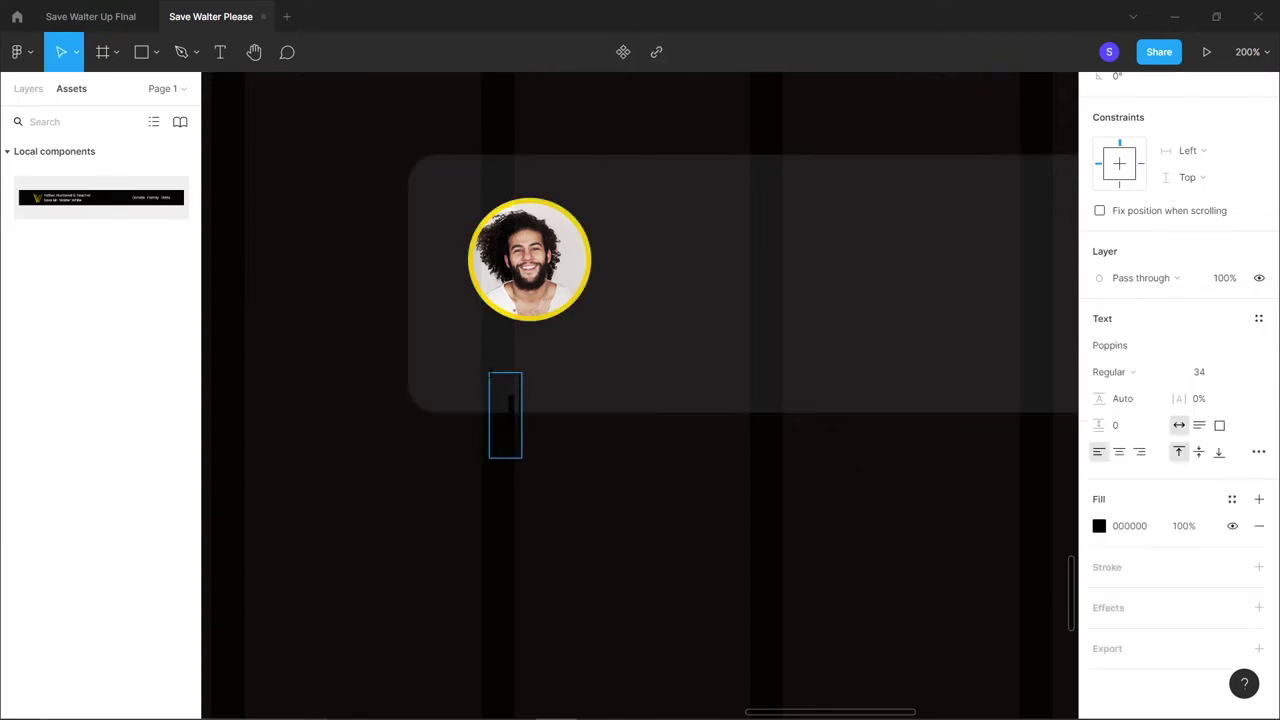
key("ctrl+a")
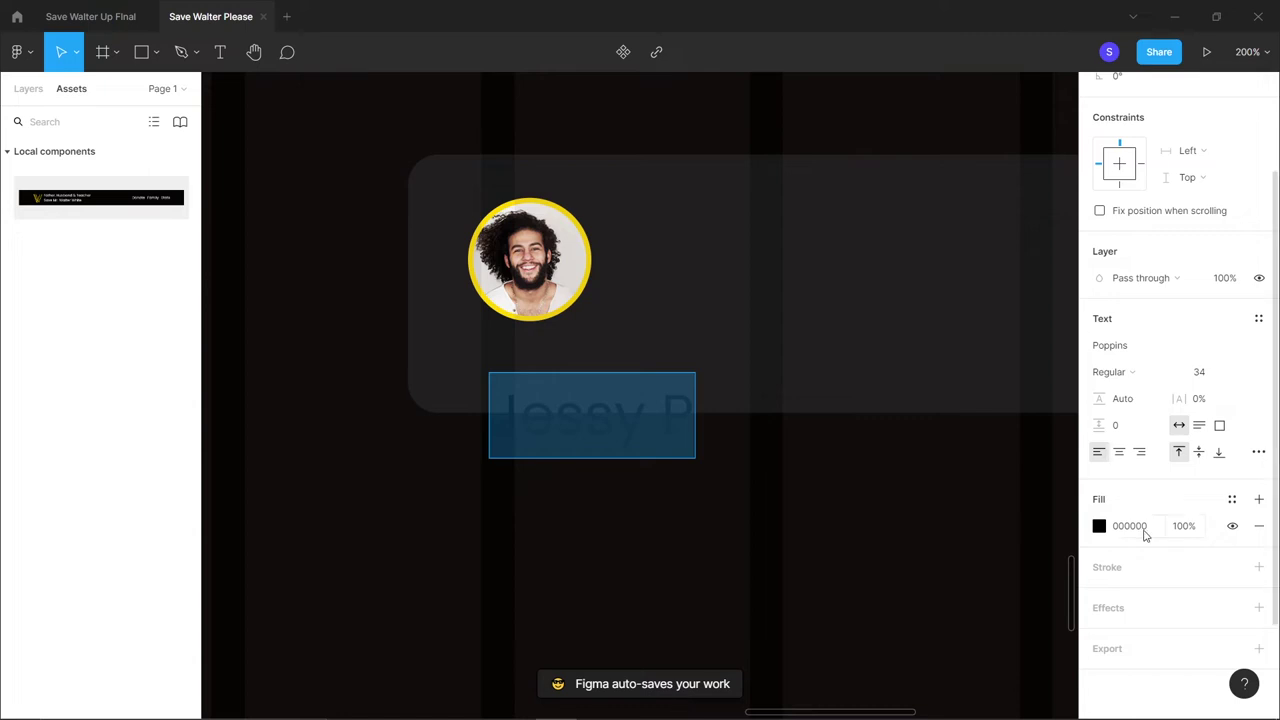
left_click(1232, 500)
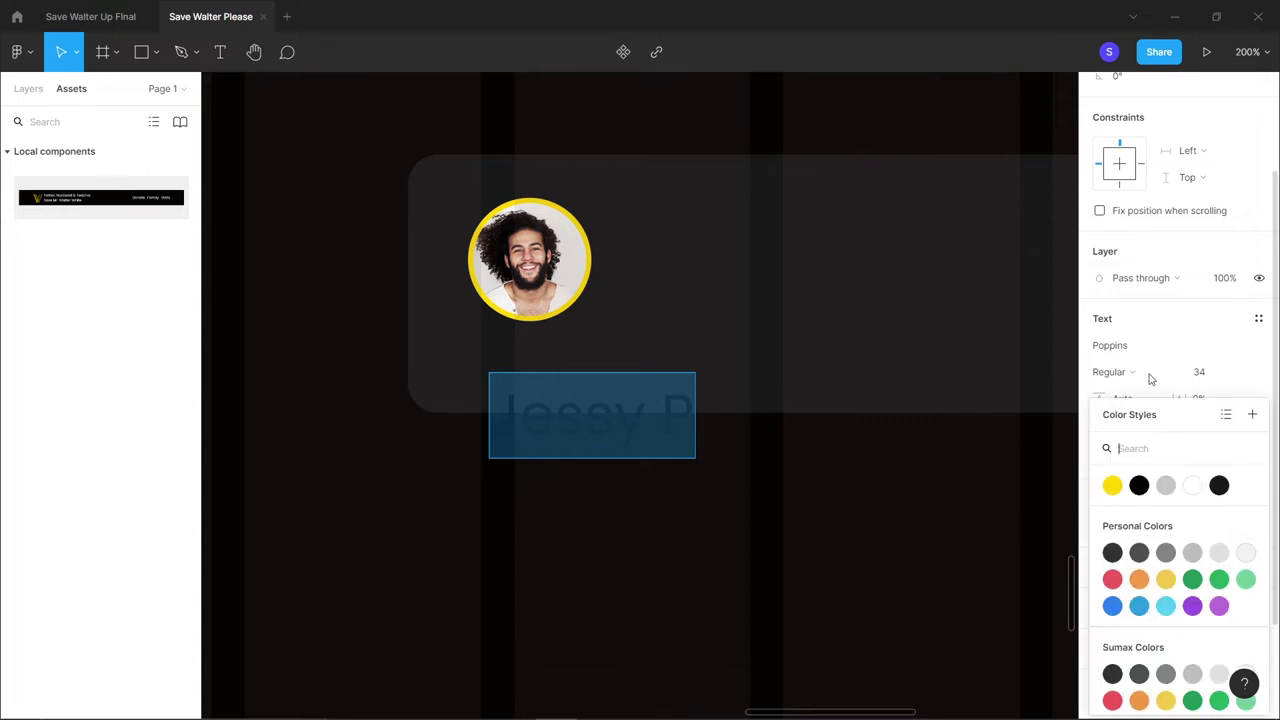
left_click(1113, 486)
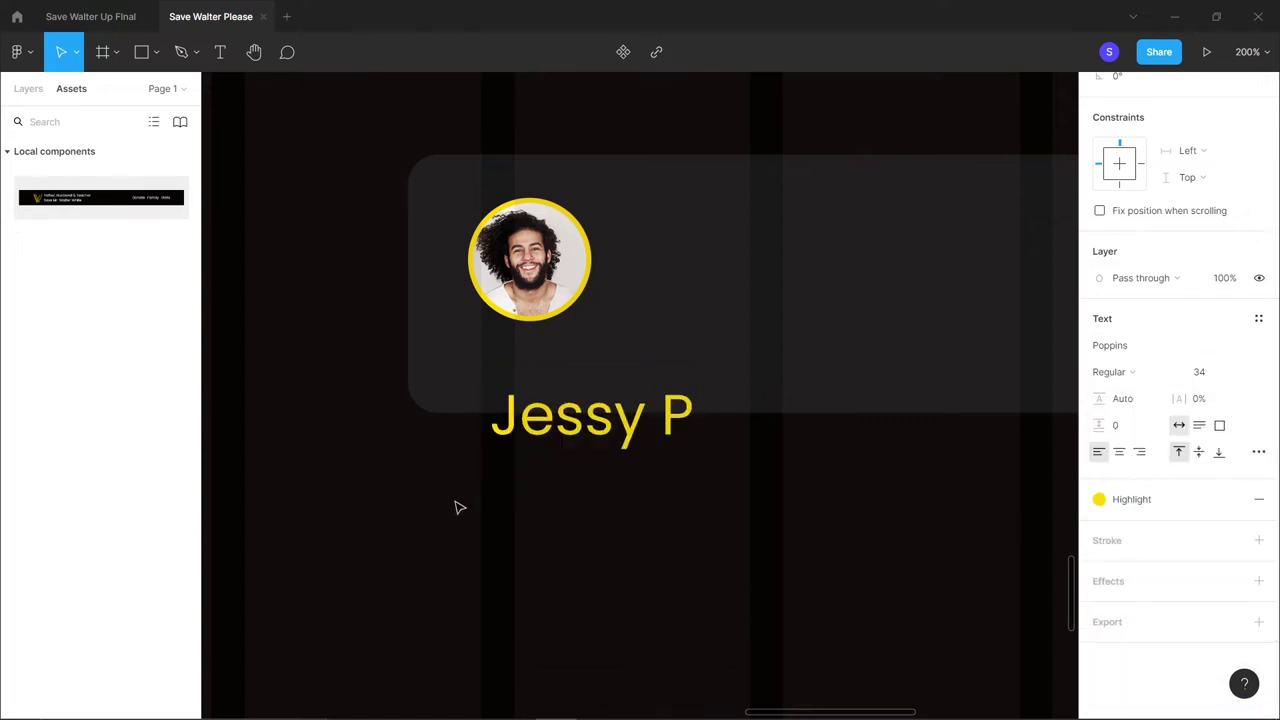
Scale the name text to a font size of about 23.5, place it beneath the avatar, and align their horizontal centers
key("Escape")
key("k")
left_click_drag(695, 457, 570, 373)
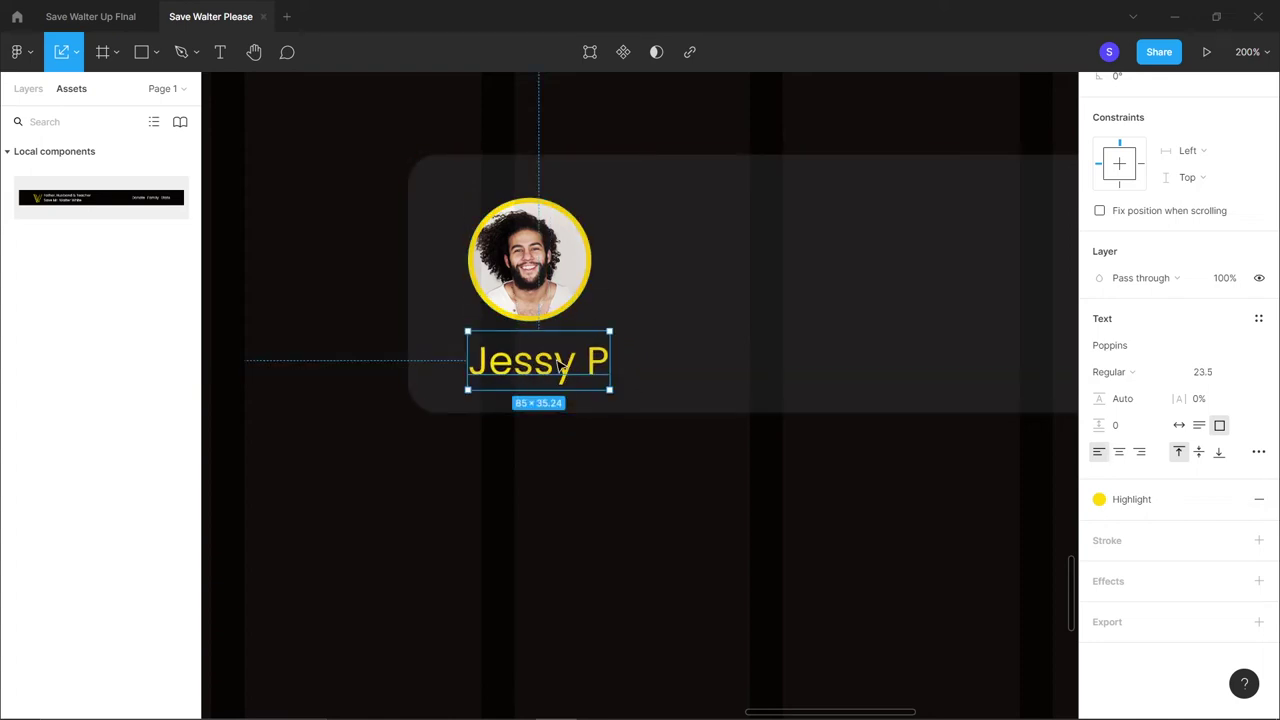
left_click(548, 285, "shift")
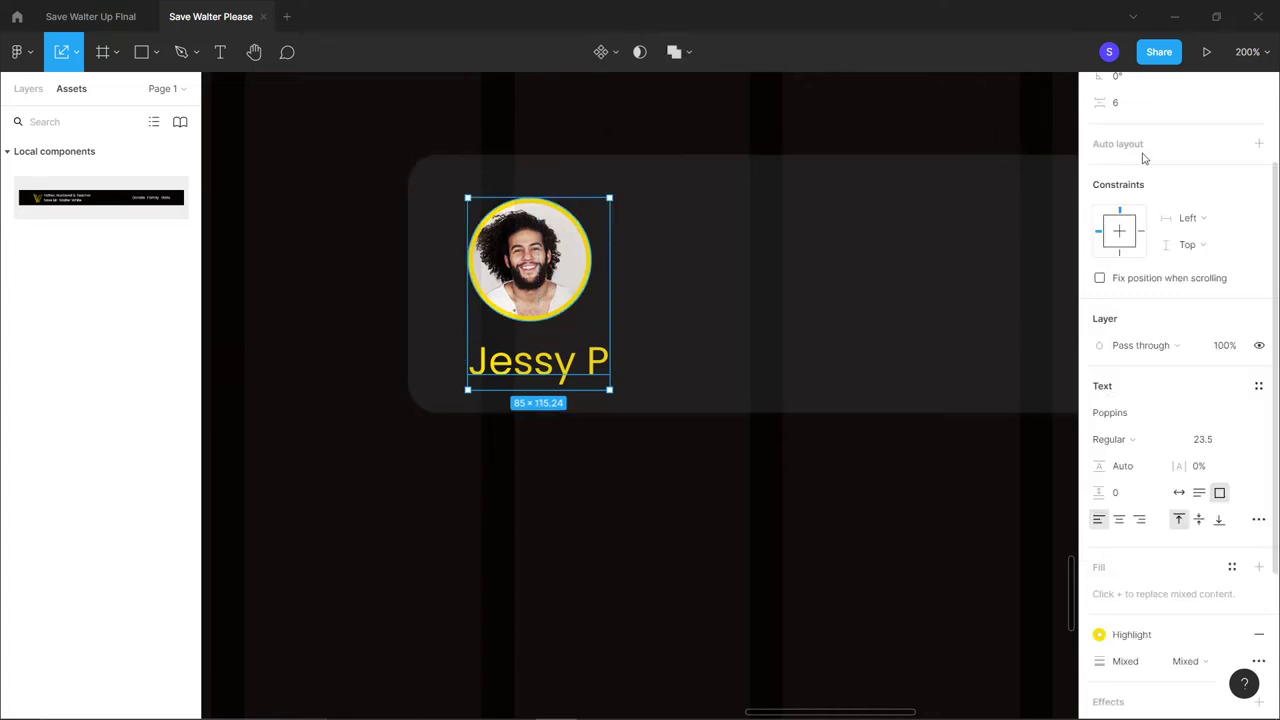
scroll(1200, 170, "up", 3)
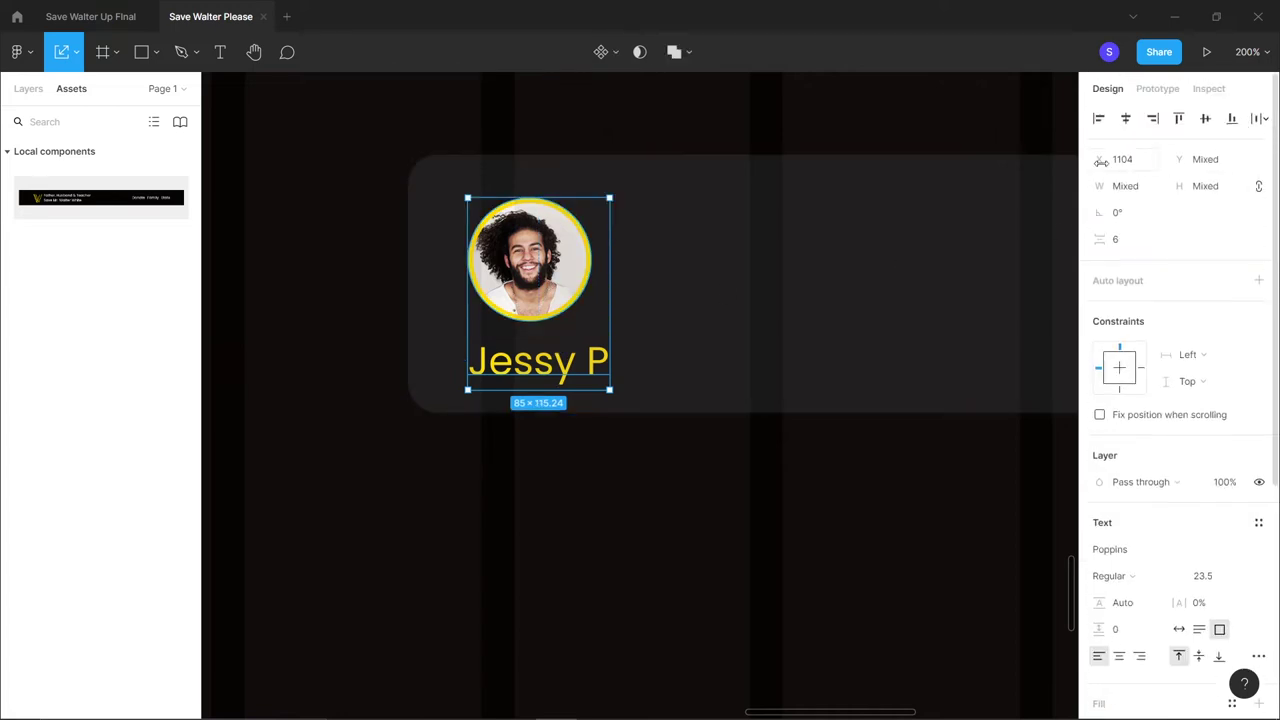
left_click(1125, 118)
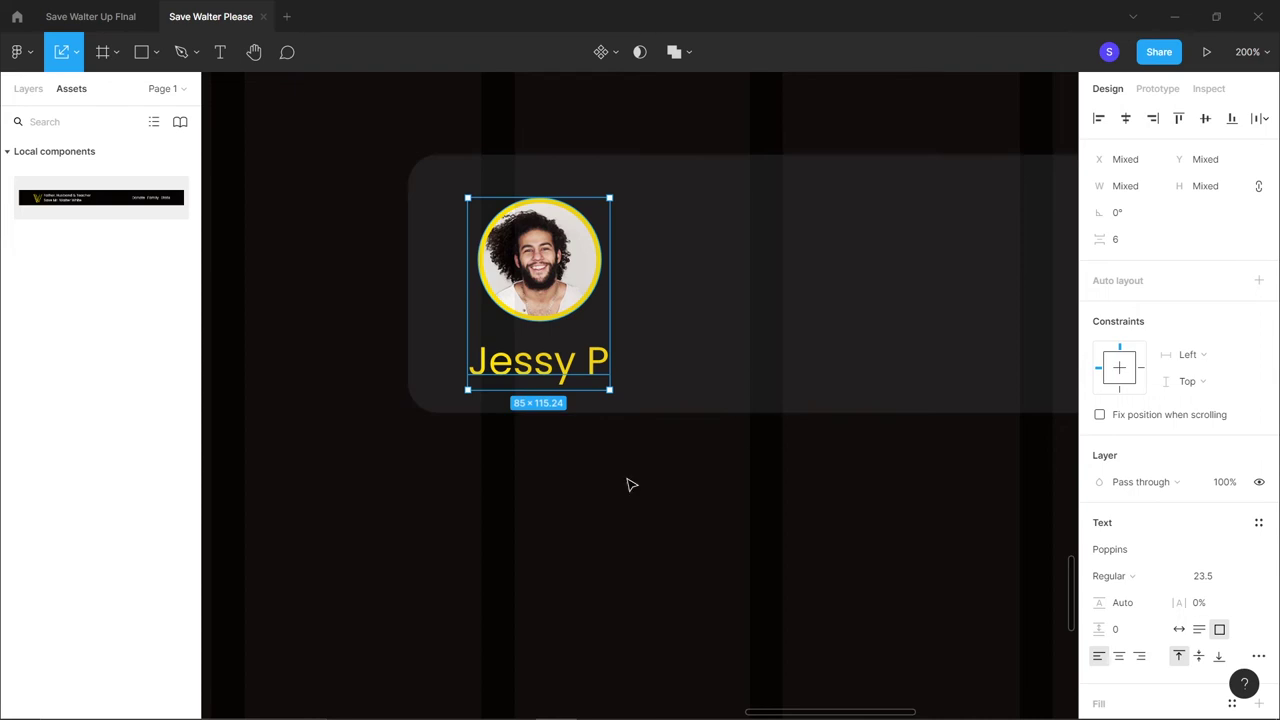
left_click(827, 497)
Copy the full "Amet minim mollit" testimonial text from the first Family card in the Save Walter Up FInal file
scroll(827, 497, "right", 3)
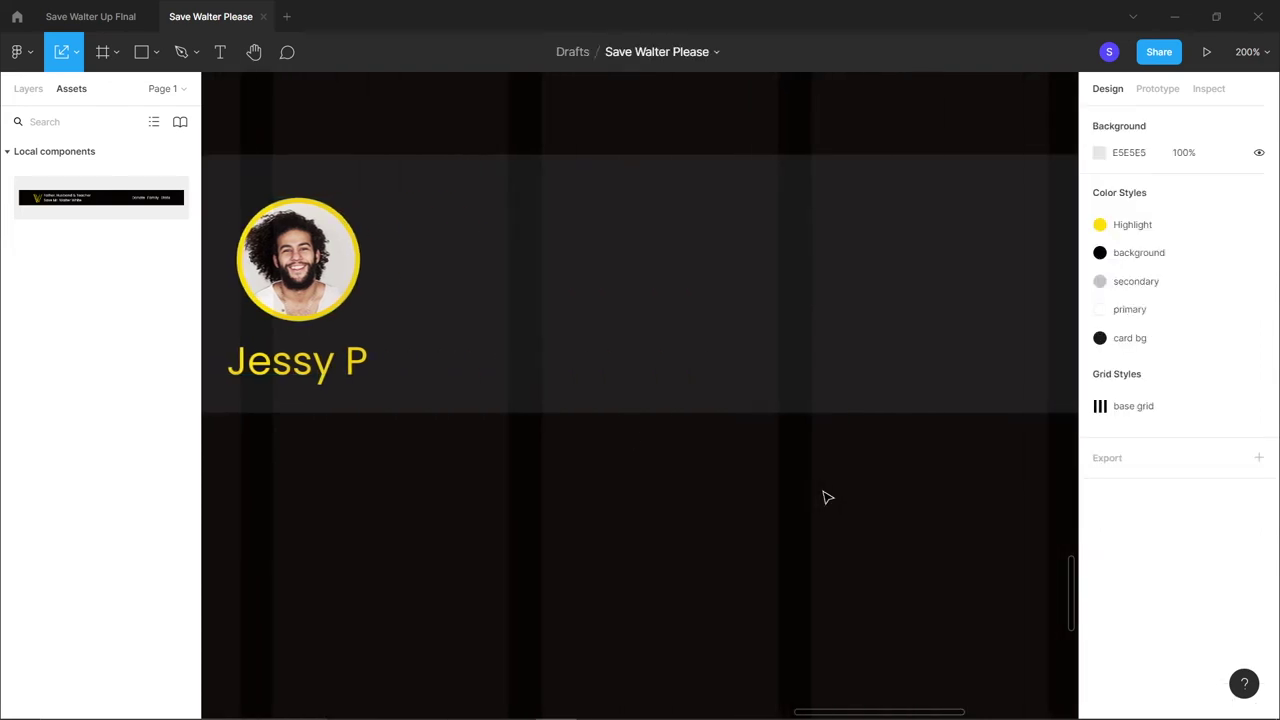
left_click(86, 18)
left_click_drag(653, 266, 983, 266)
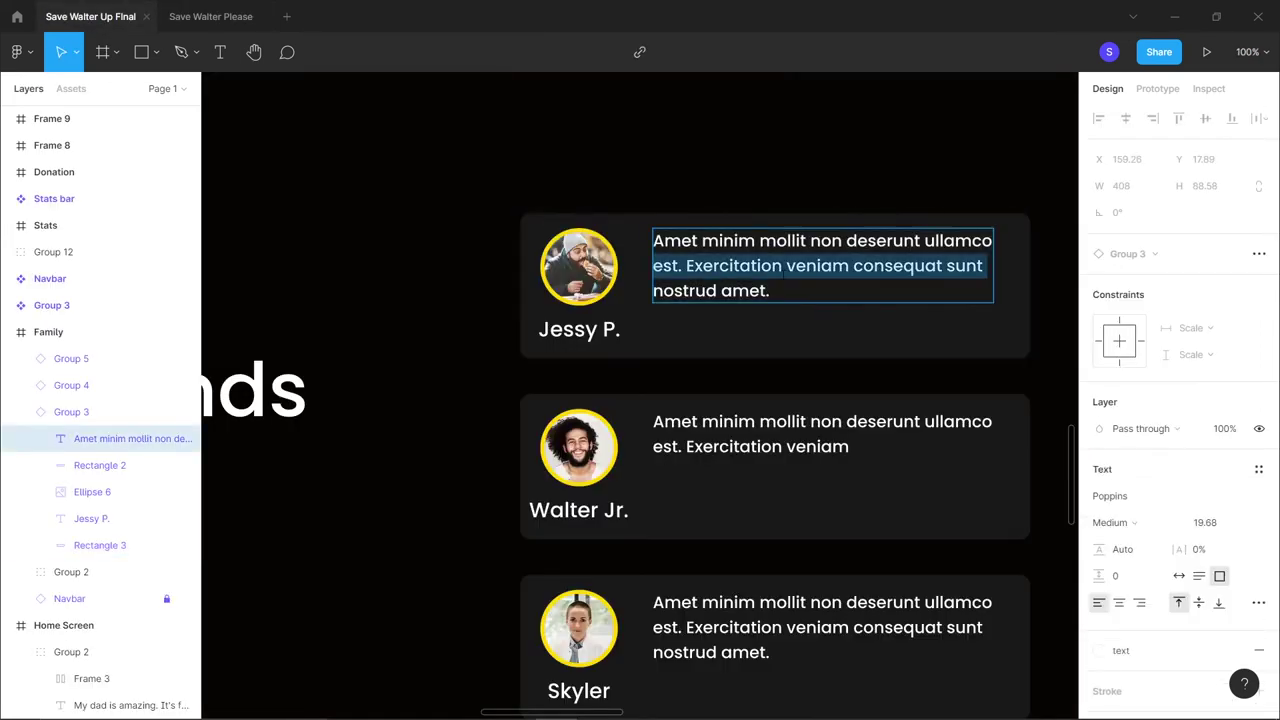
left_click_drag(789, 284, 770, 292)
key("ctrl+a")
key("ctrl+c")
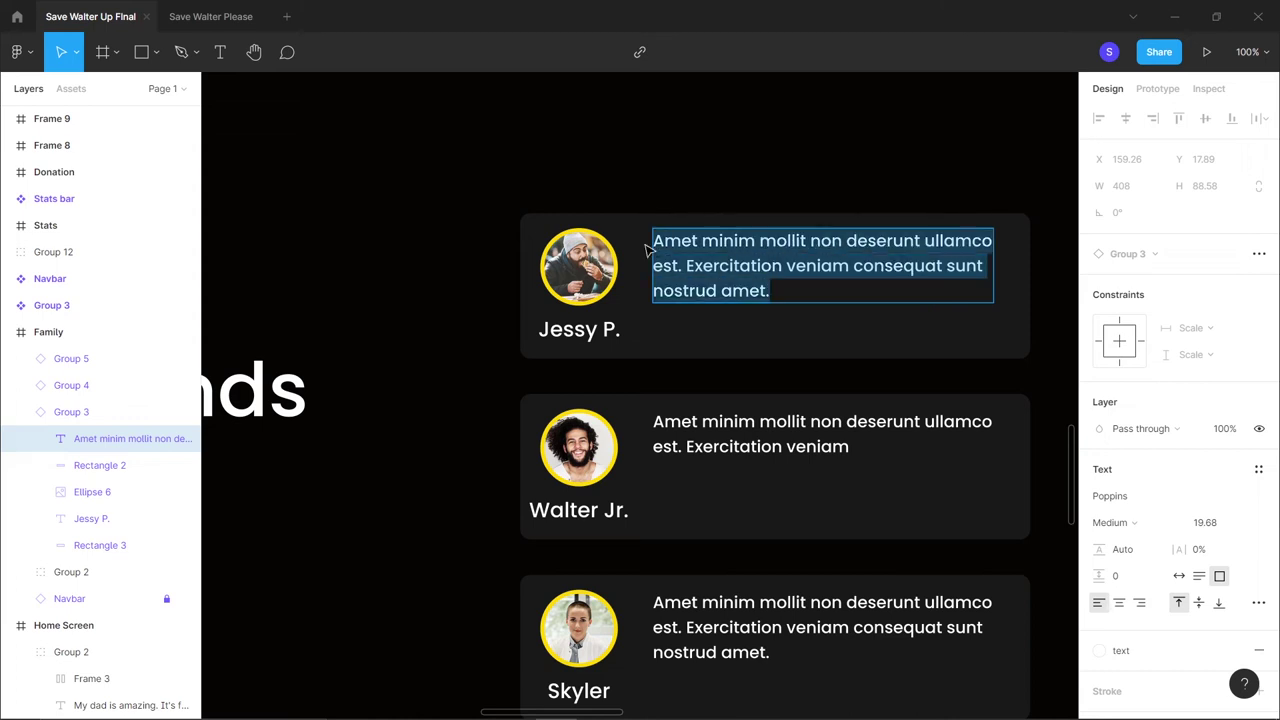
Draw a rectangle about 414 × 88 beside the avatar on the card in the Save Walter Please file
left_click(216, 28)
left_click(643, 251)
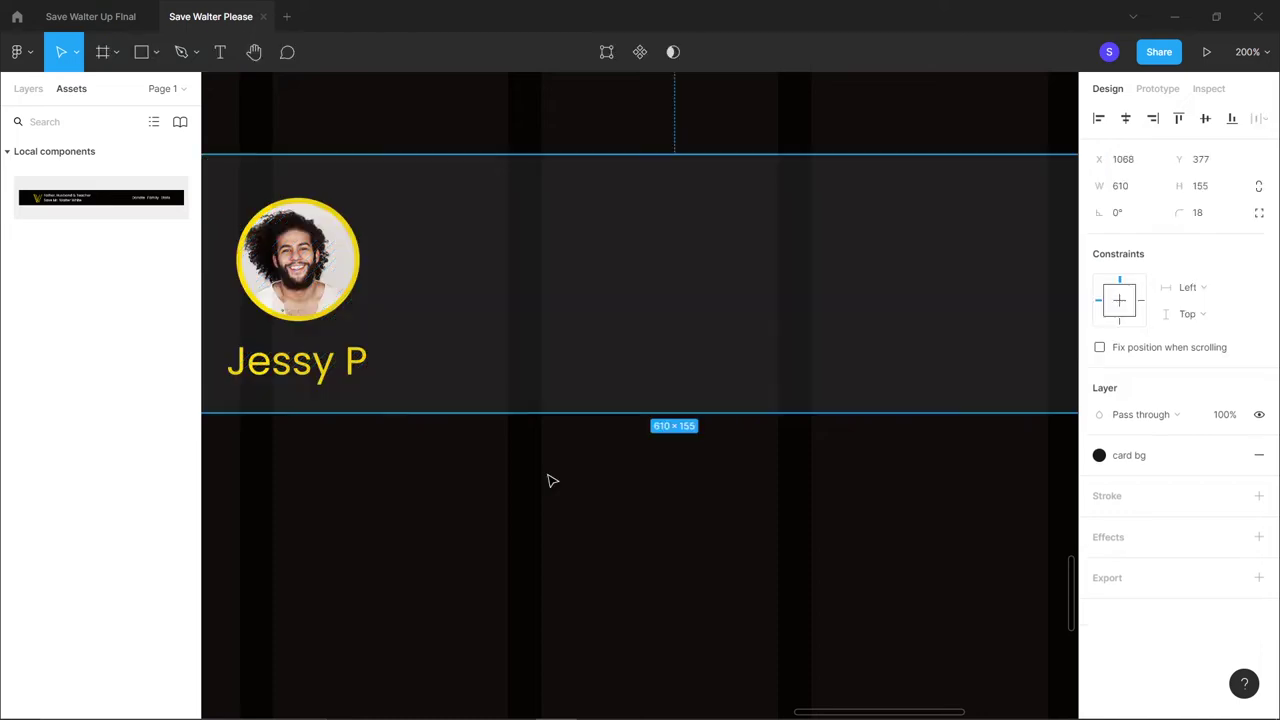
left_click(145, 67)
mouse_move(470, 198)
left_mouse_down()
mouse_move(920, 349)
mouse_move(1020, 351)
left_mouse_up()
key("shift+0")
left_click_drag(828, 337, 895, 344)
left_click_drag(555, 340, 547, 340)
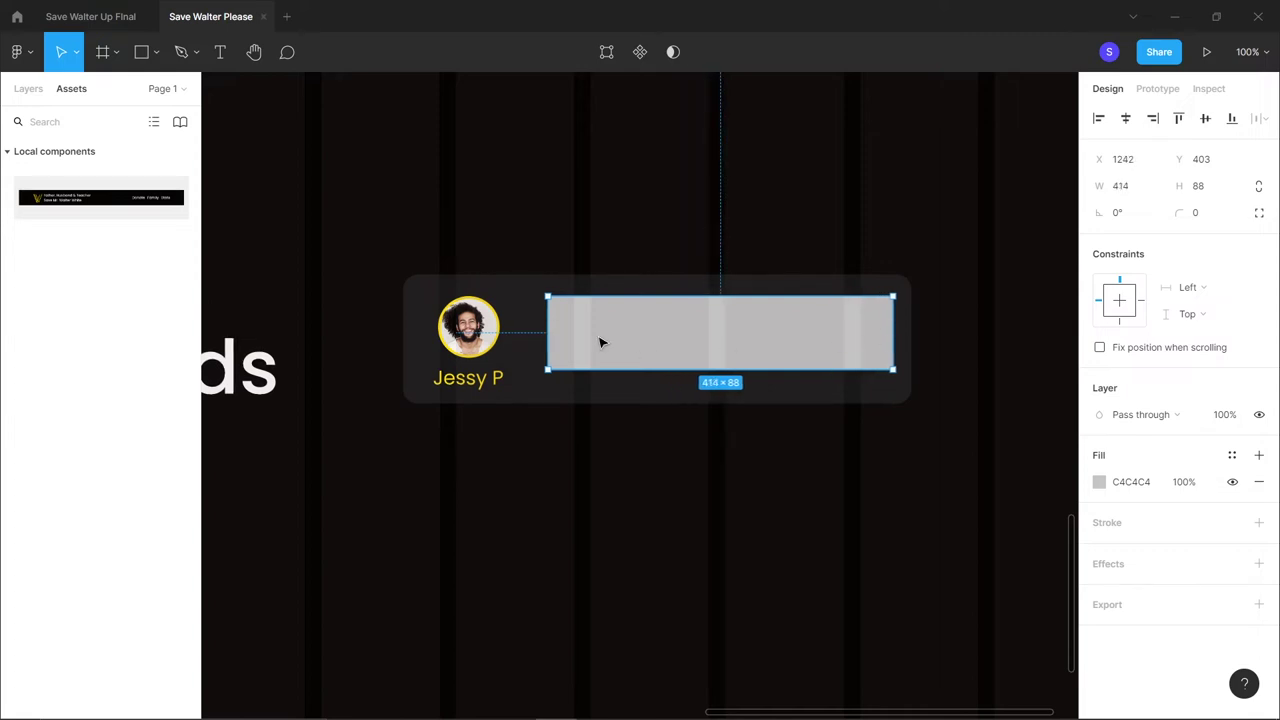
Paste the copied testimonial as a new text on the card and position it over the gray rectangle
key("t")
left_click(571, 308)
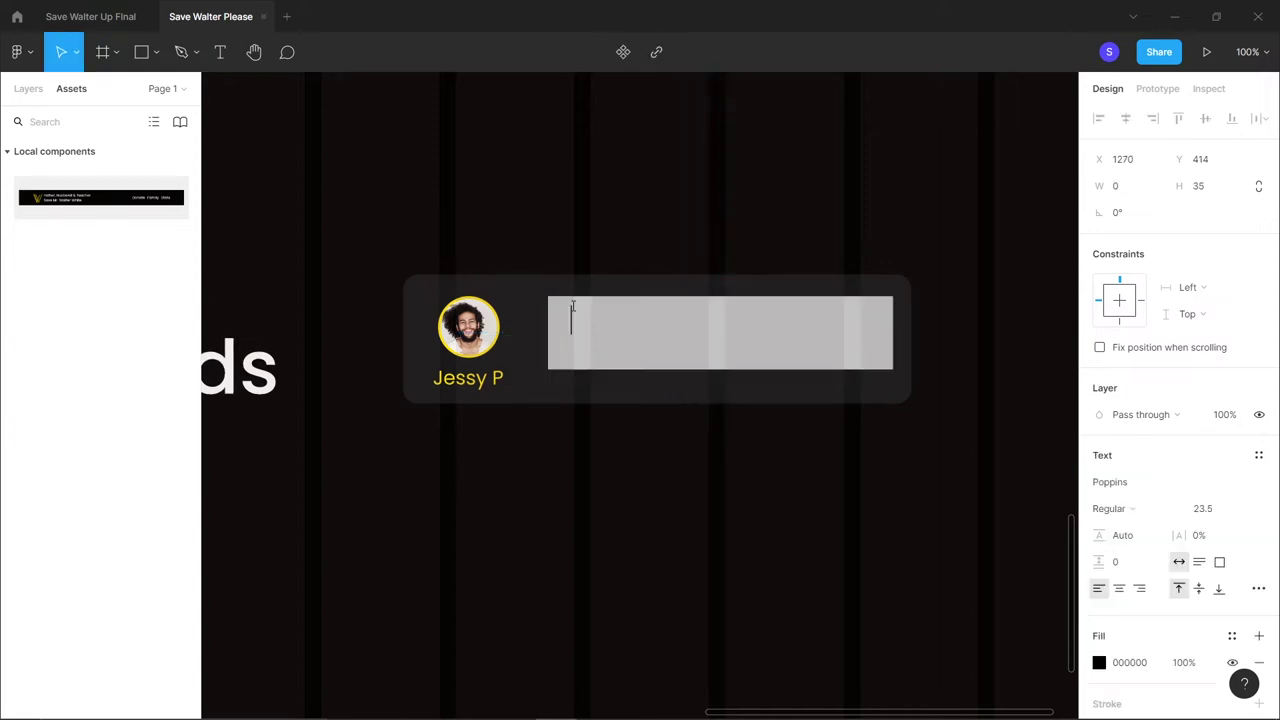
key("ctrl+v")
key("Escape")
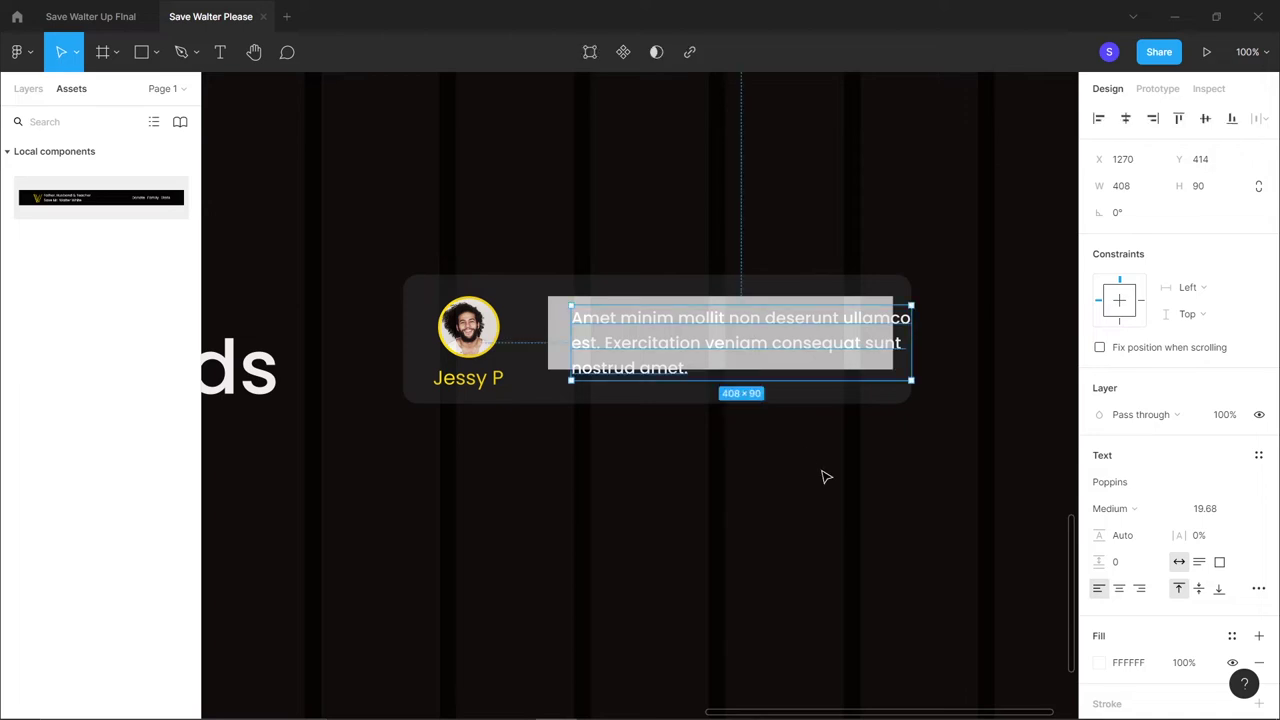
left_click_drag(671, 346, 613, 355)
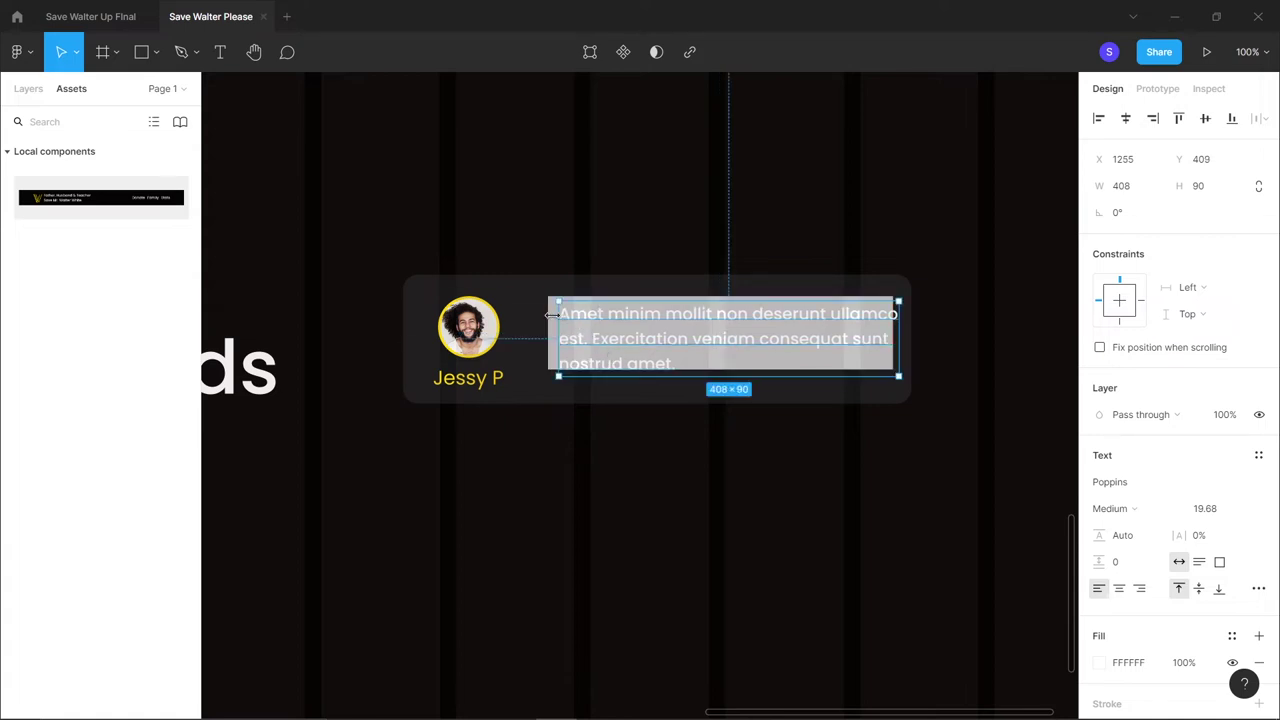
key("Escape")
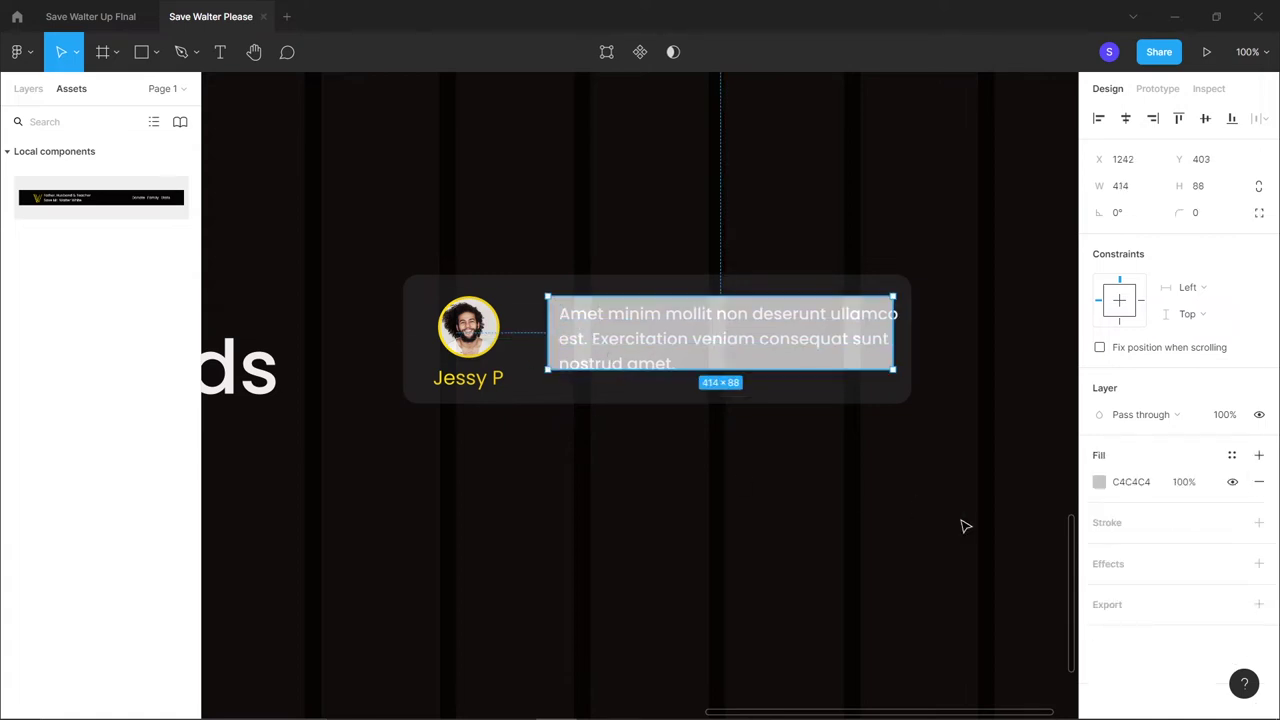
Remove the gray fill from the rectangle behind the testimonial and nudge the text slightly up and toward the avatar
key("Return")
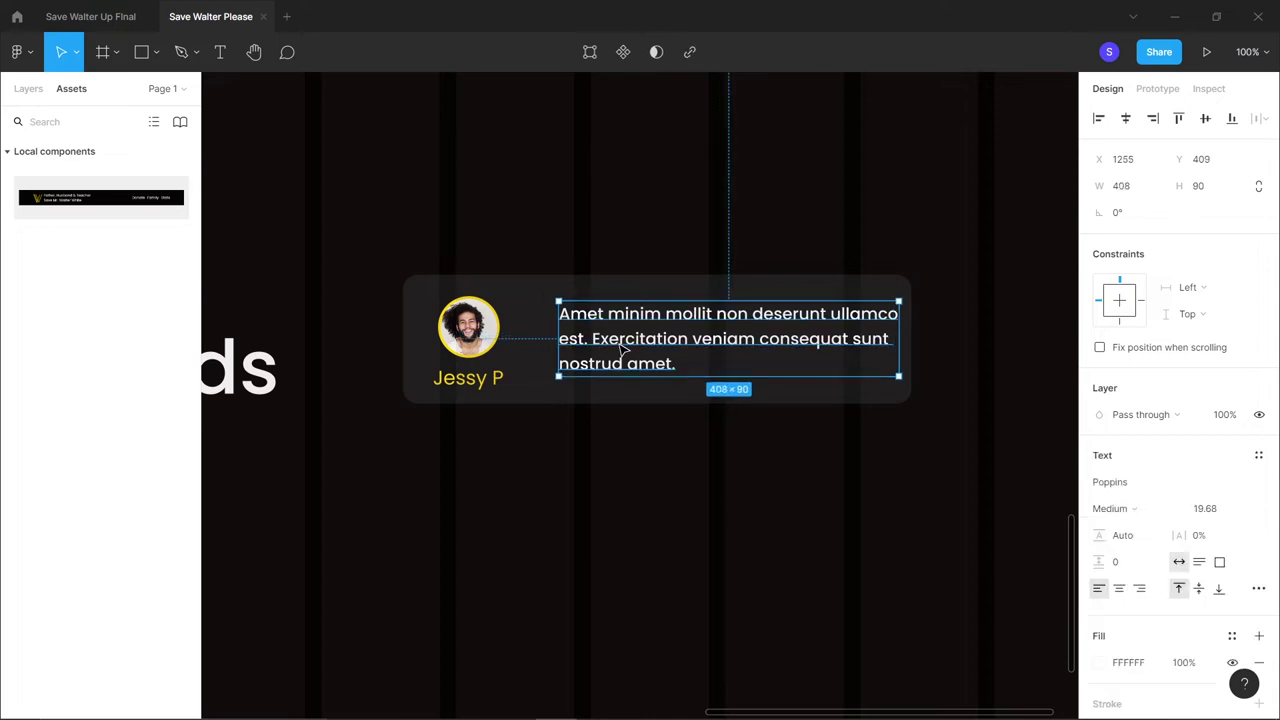
left_click_drag(620, 345, 614, 343)
Group the testimonial text together with its unfilled rectangle
left_click(28, 88)
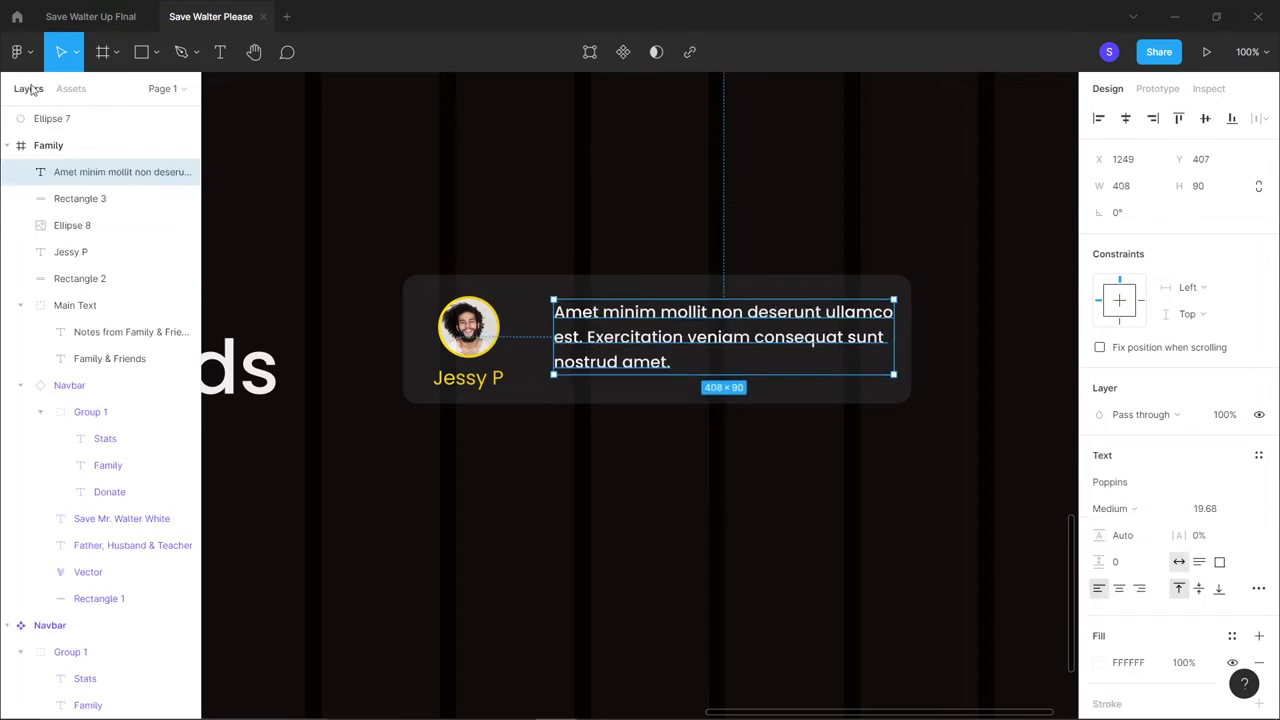
left_click(96, 206)
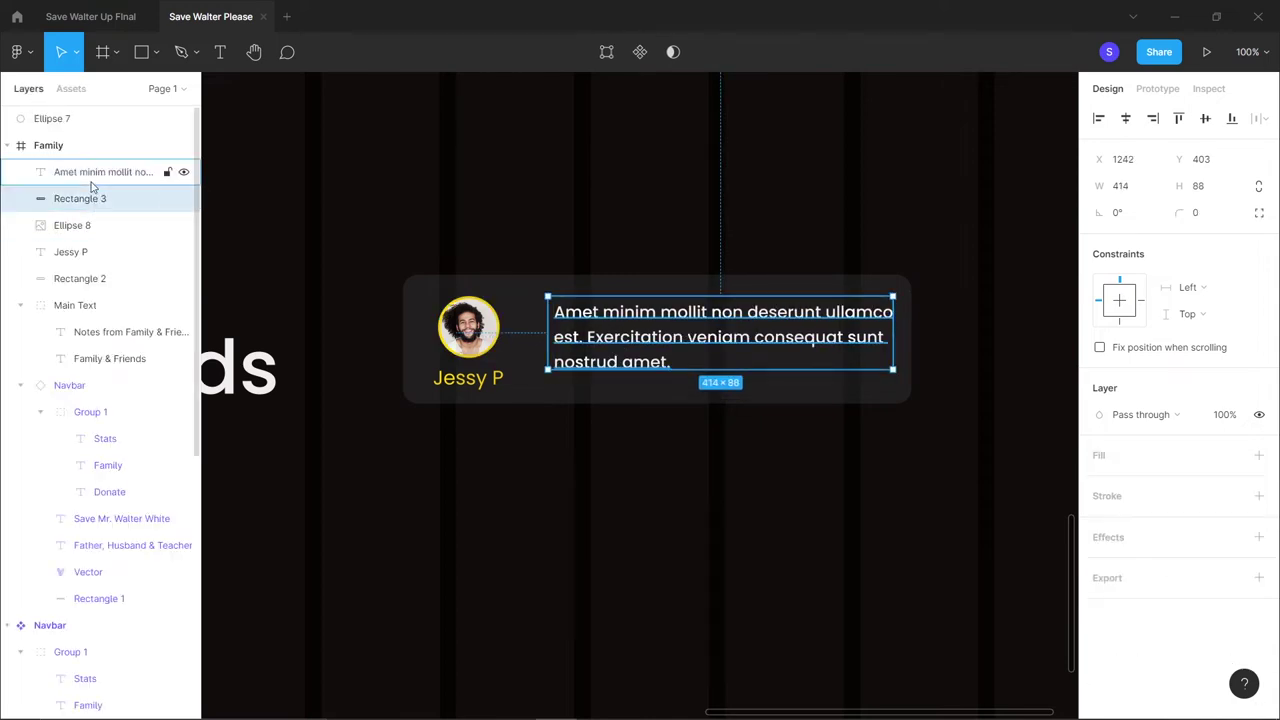
left_click(91, 184, "shift")
key("ctrl+g")
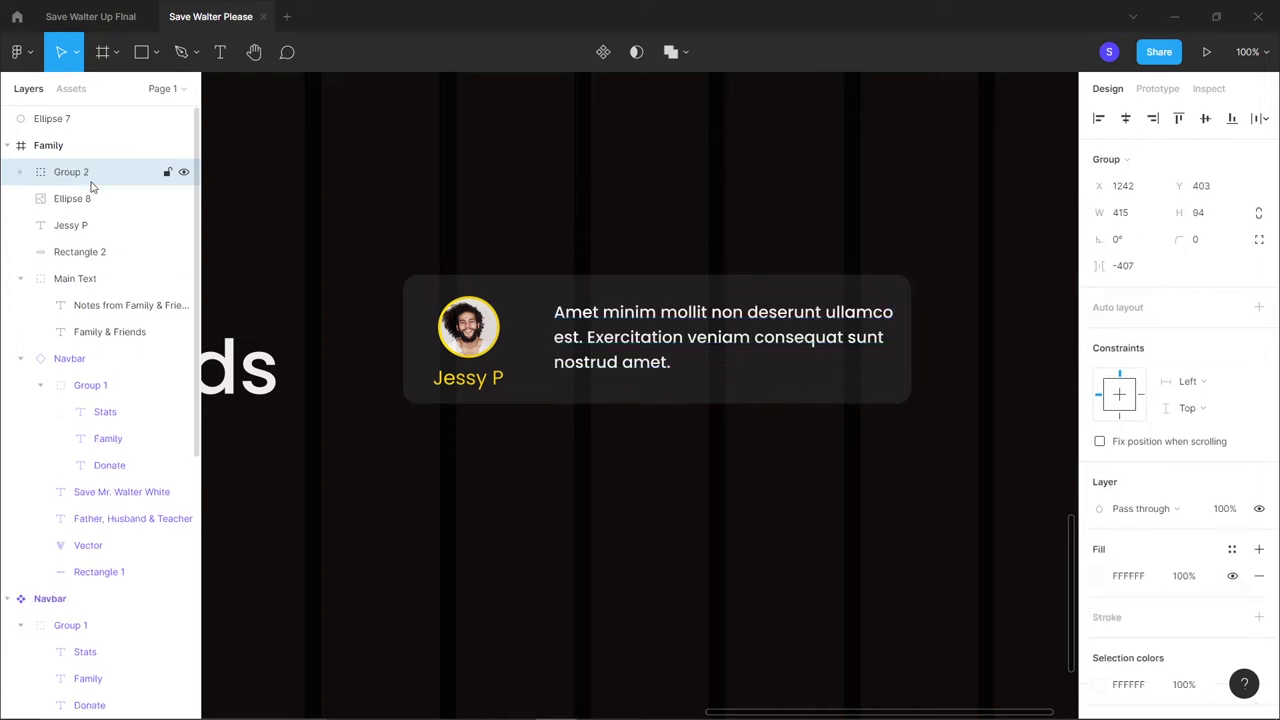
Group the avatar ellipse, the name text, the card background rectangle and the testimonial group into one group
left_click(95, 198)
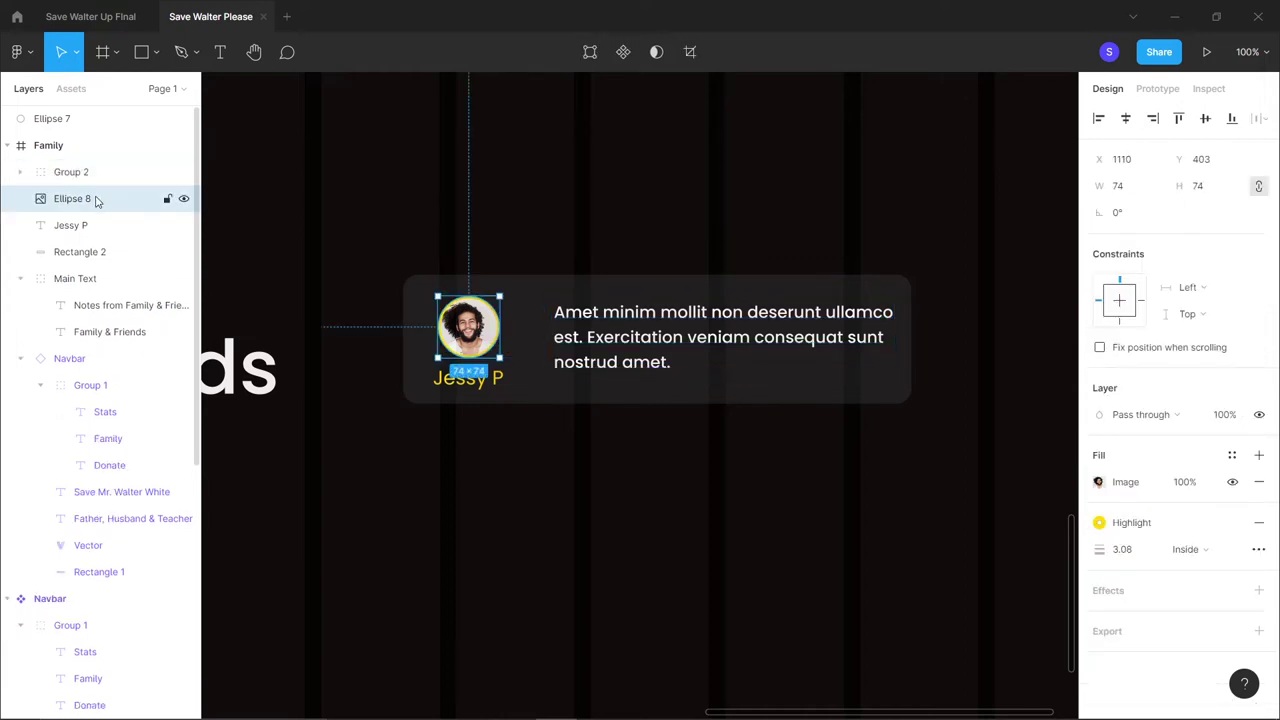
left_click(97, 229, "shift")
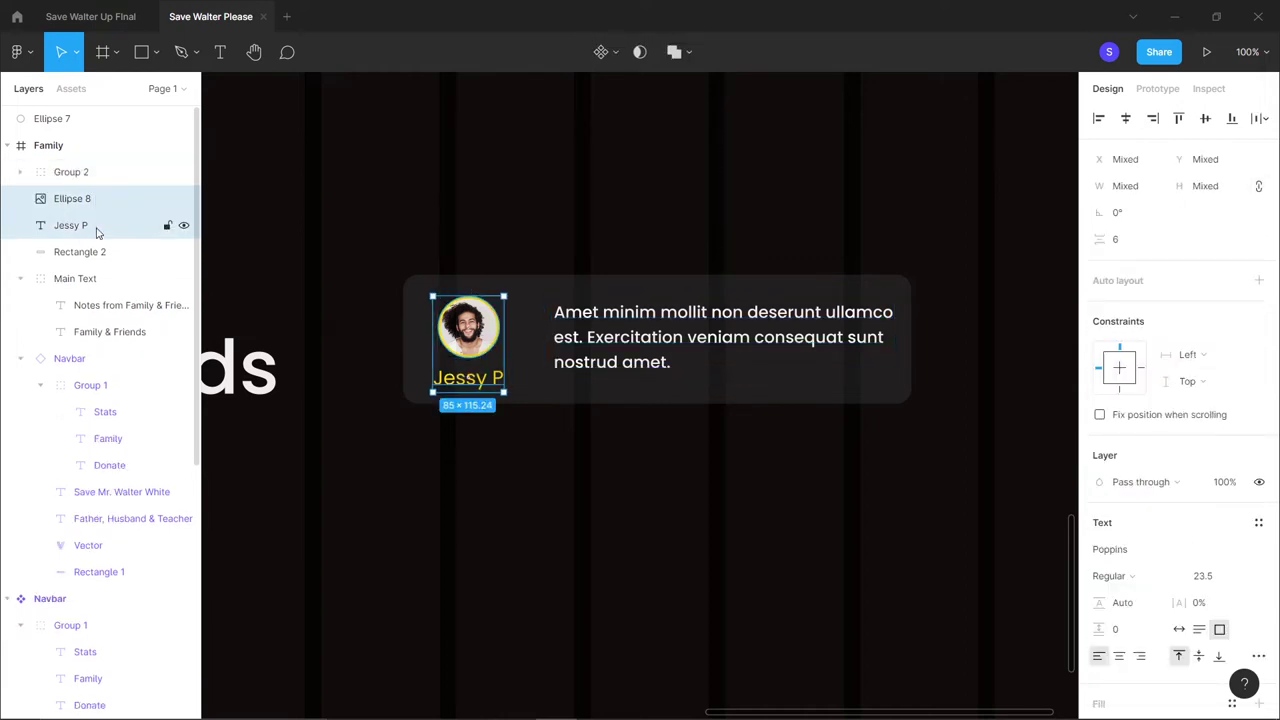
left_click(106, 252, "shift")
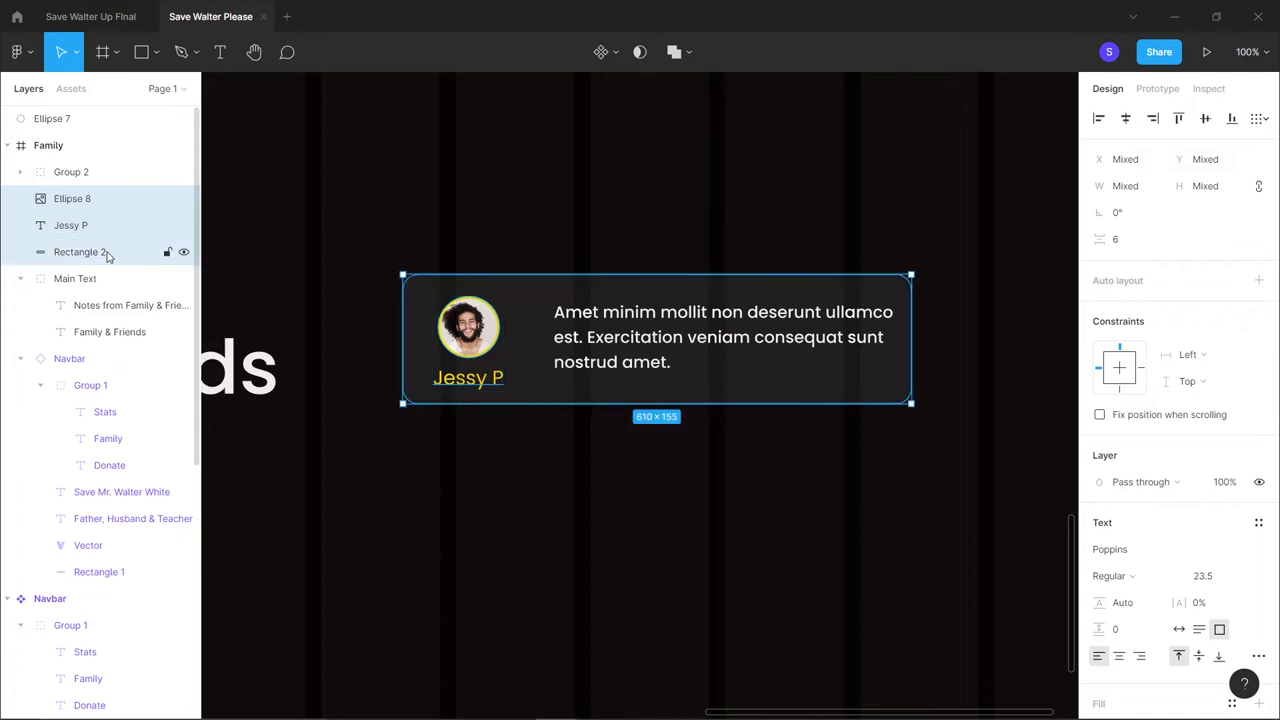
left_click(98, 184, "shift")
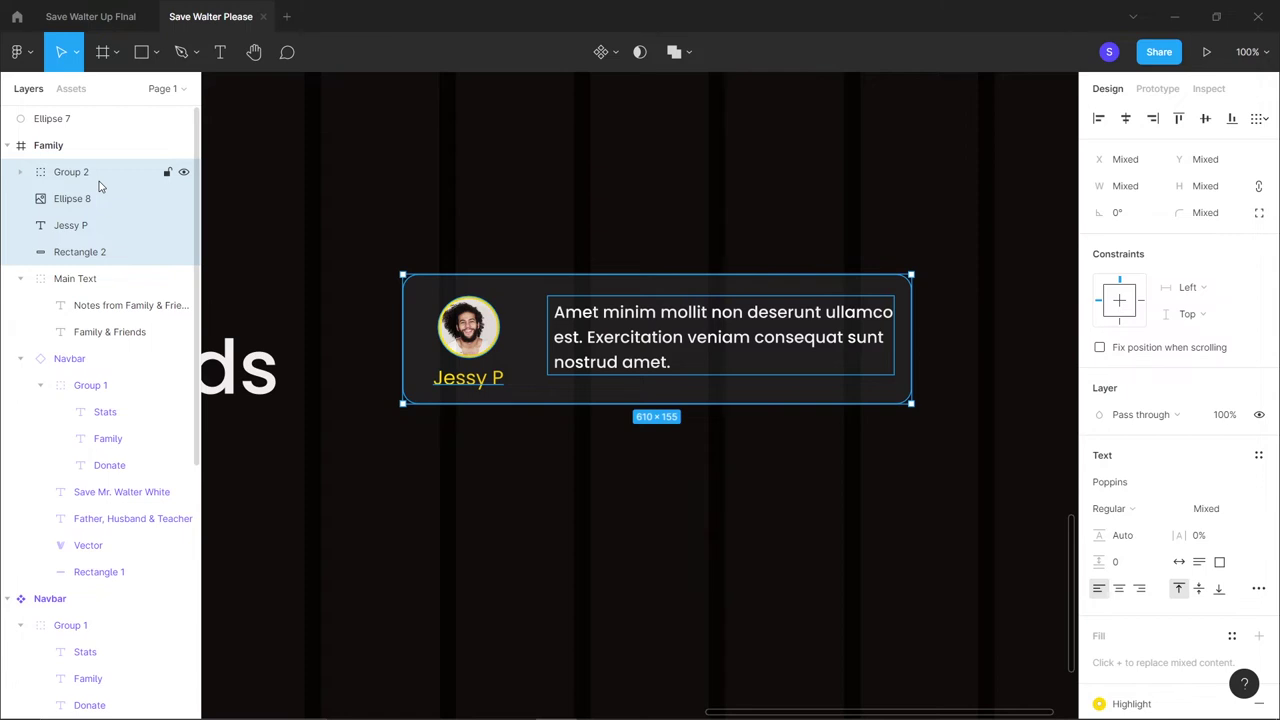
key("ctrl+g")
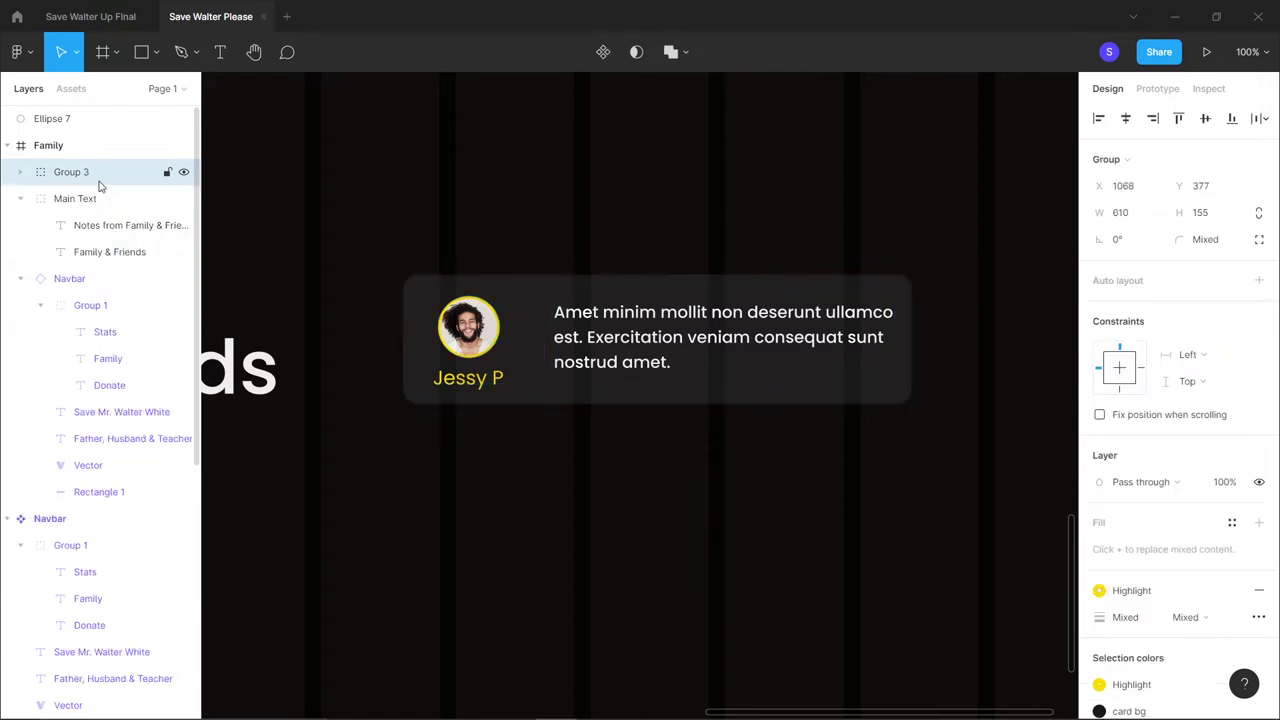
Rename the new testimonial group to Card and turn it into a component
left_click(95, 180)
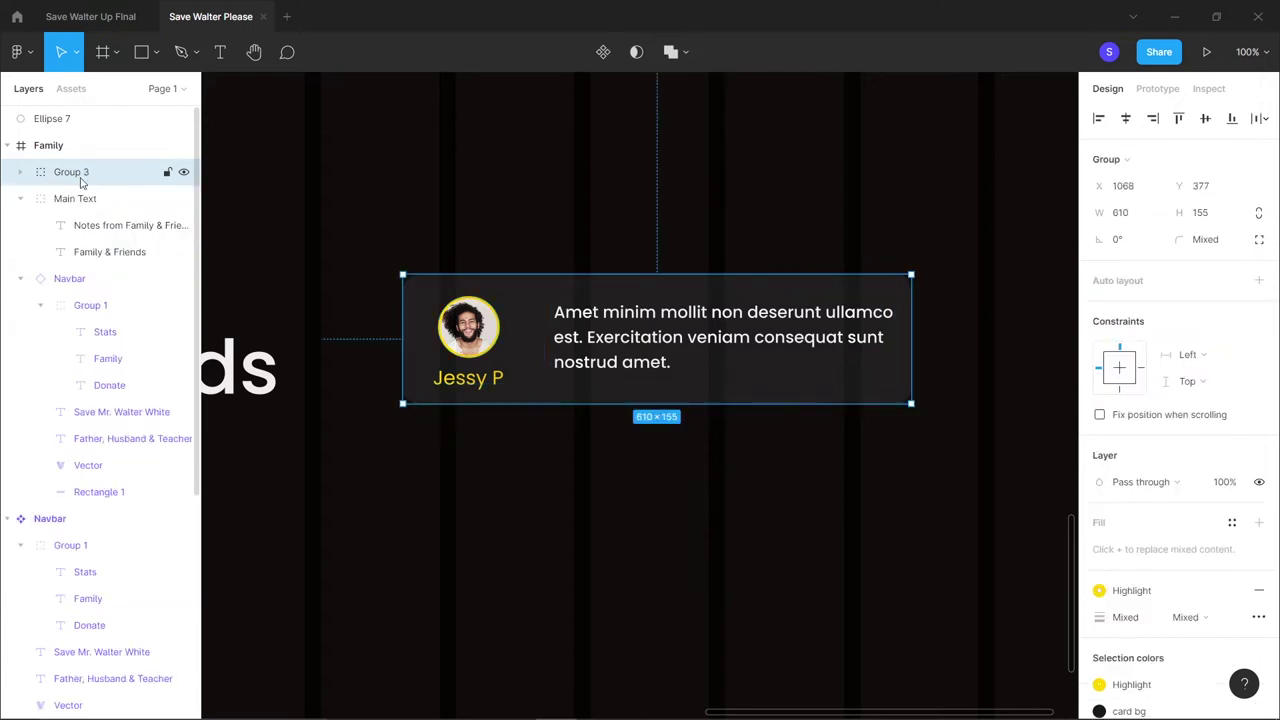
double_click(80, 175)
key("BackSpace")
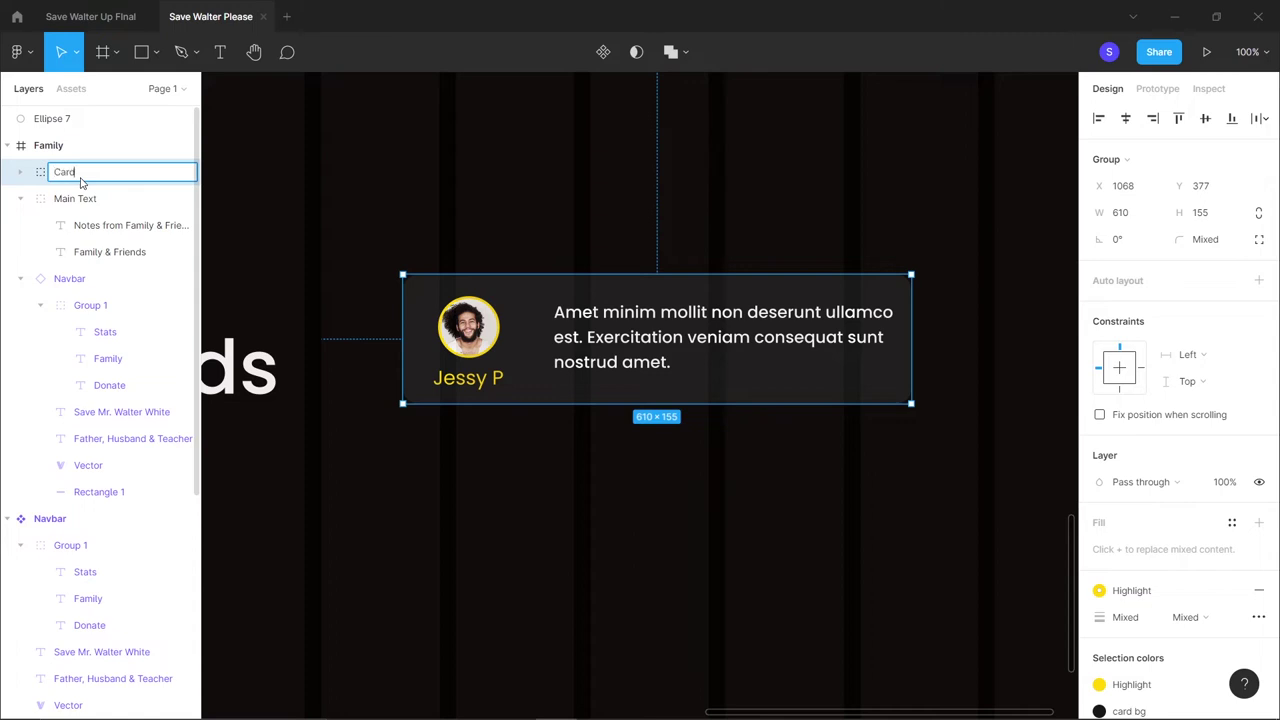
type("Card")
key("Return")
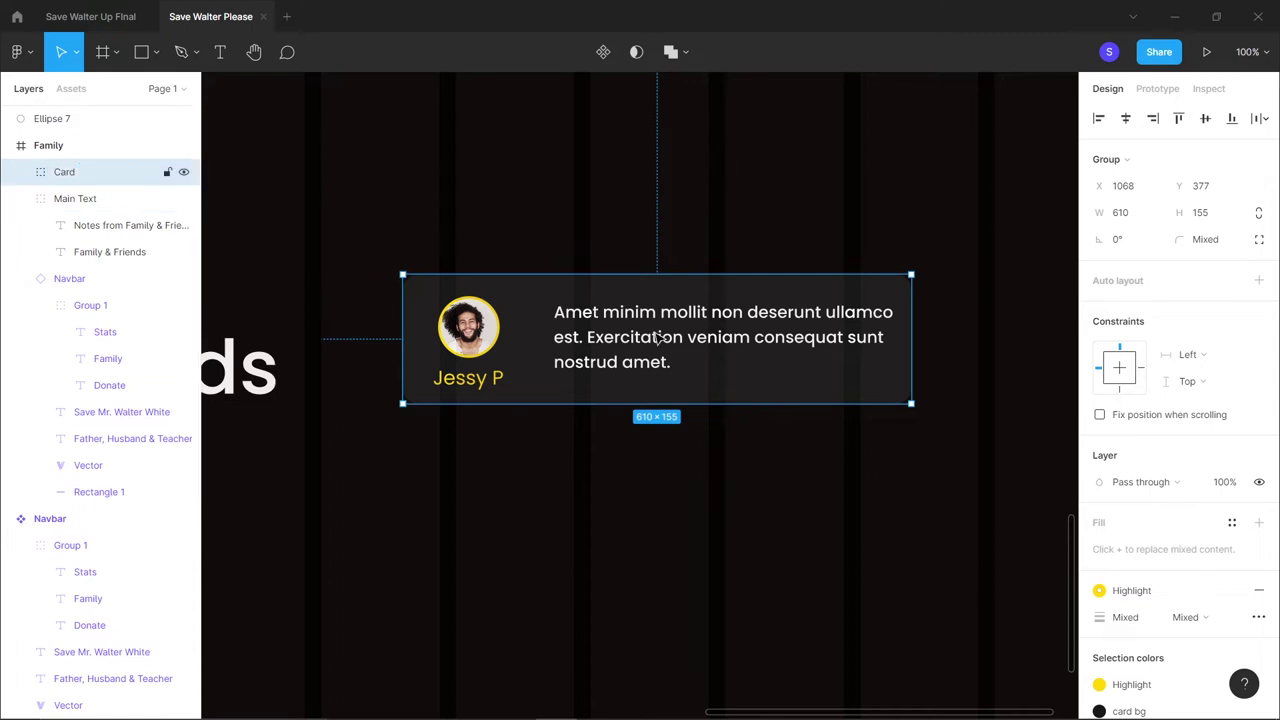
key("ctrl+alt+k")
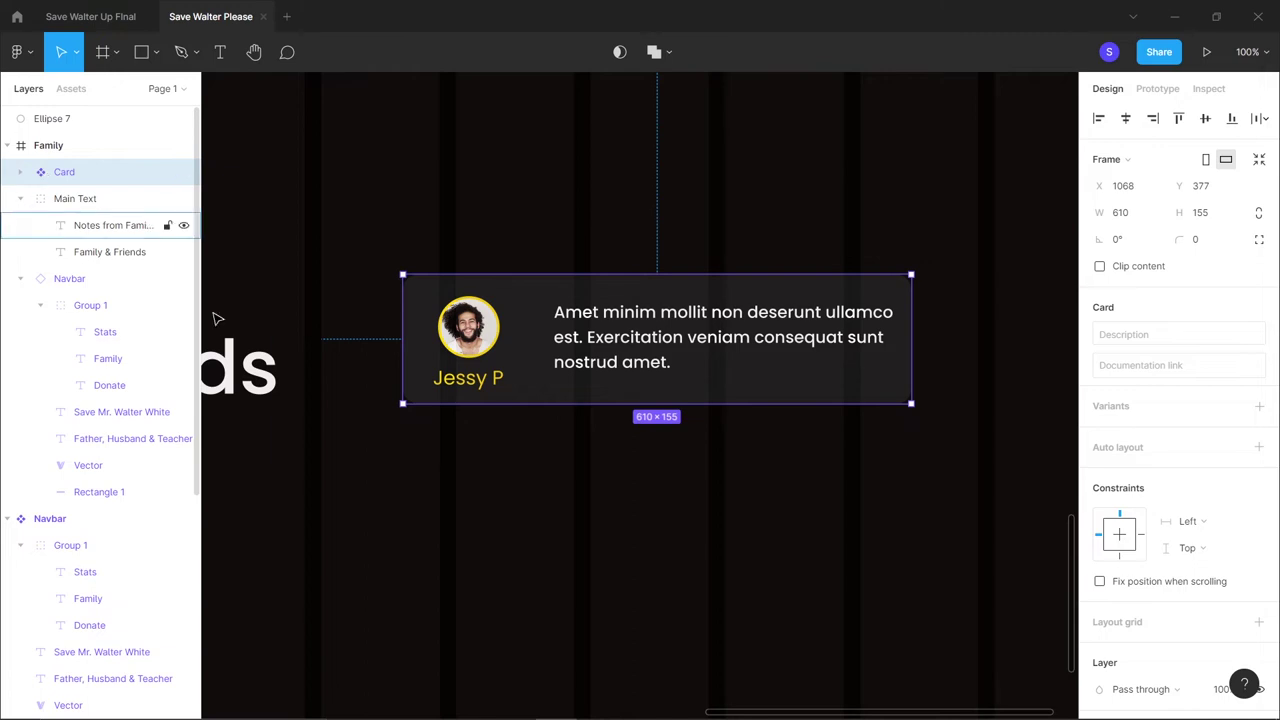
Place the main Card component outside the Family frame and stack three instances of it inside the frame, opposite the heading
key("ctrl+minus")
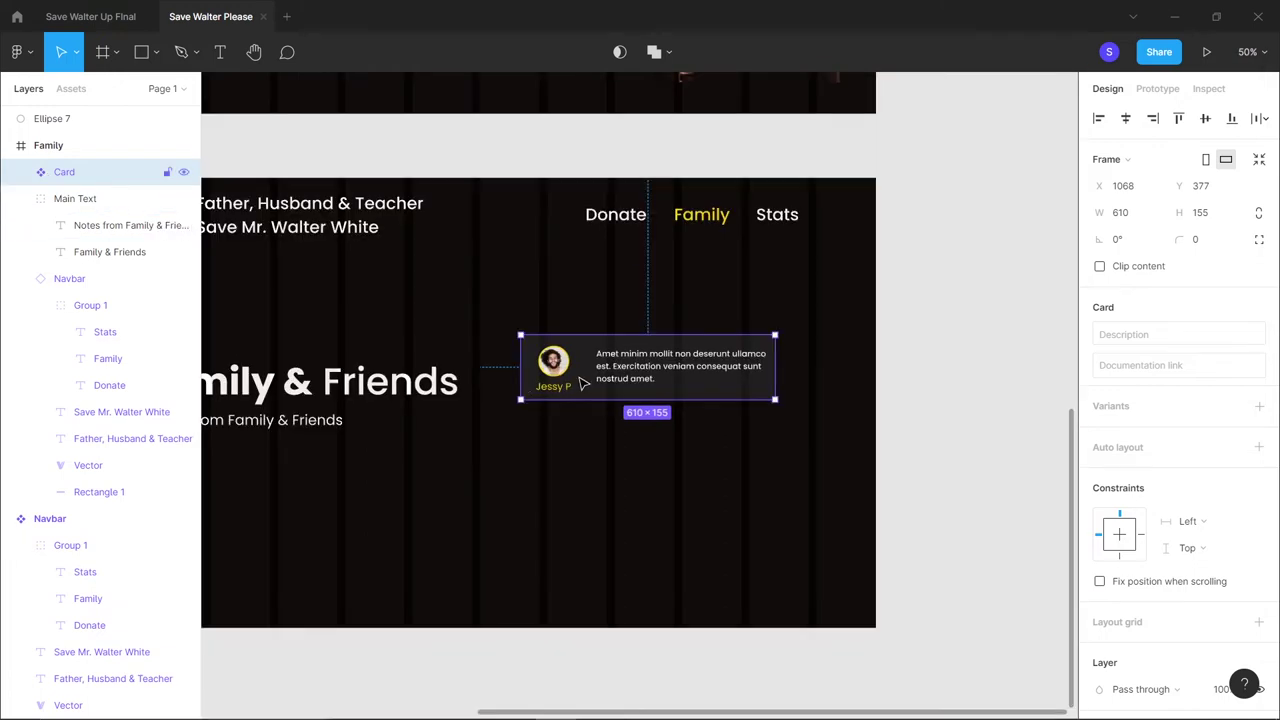
left_click_drag(585, 383, 627, 341)
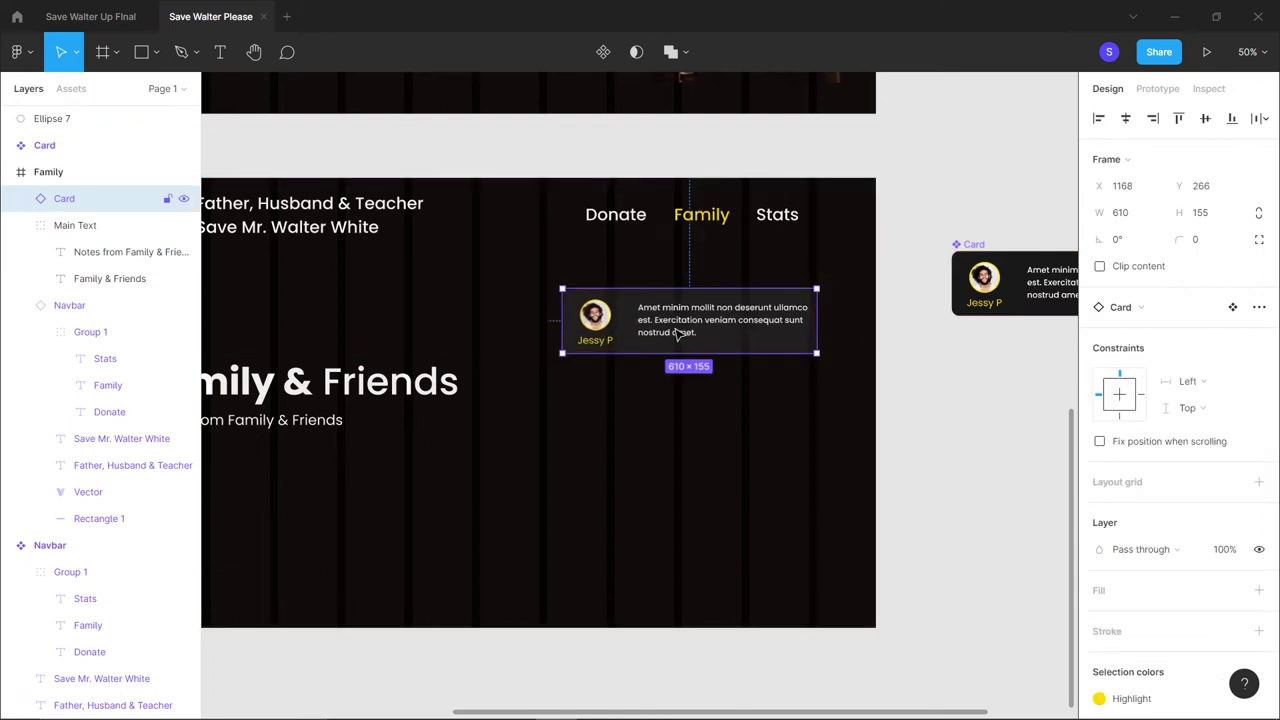
left_click_drag(678, 333, 663, 355)
left_click_drag(1006, 303, 661, 504)
scroll(943, 487, "right", 2)
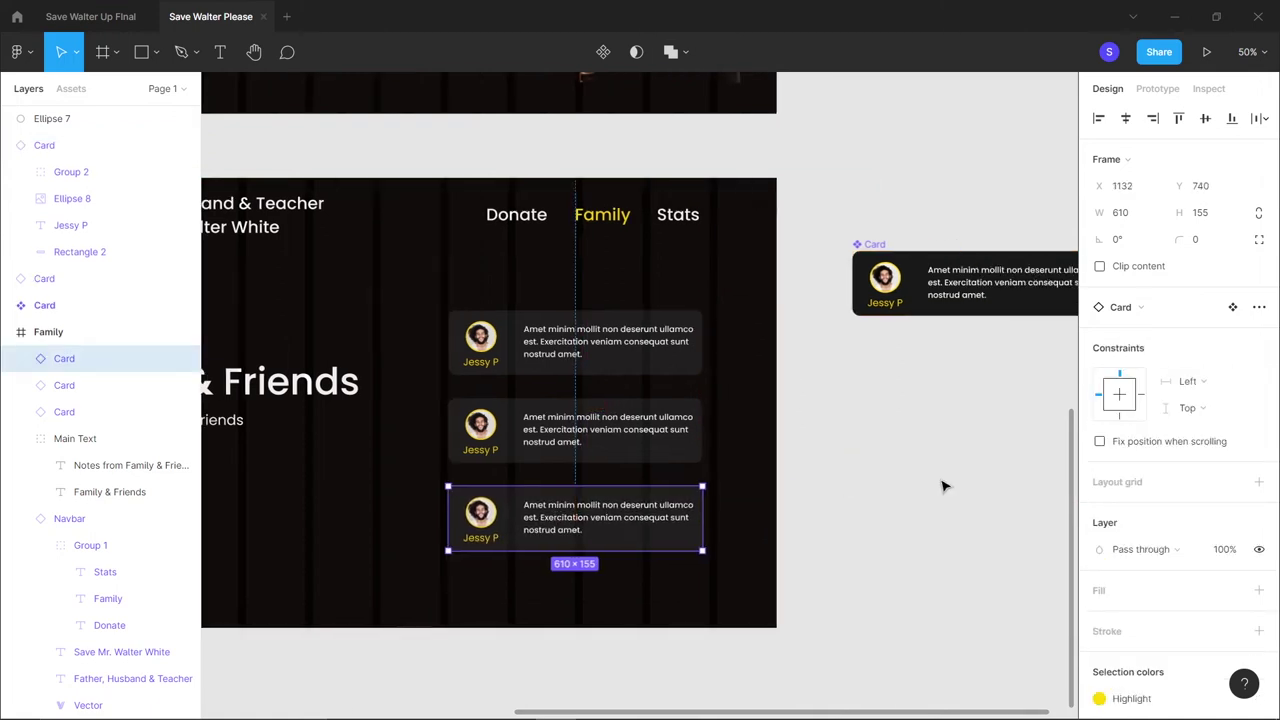
Align the left edges of the three Card instances and distribute their vertical spacing evenly
left_click(943, 487)
scroll(943, 487, "left", 4)
left_click(862, 366)
left_click(872, 437, "shift")
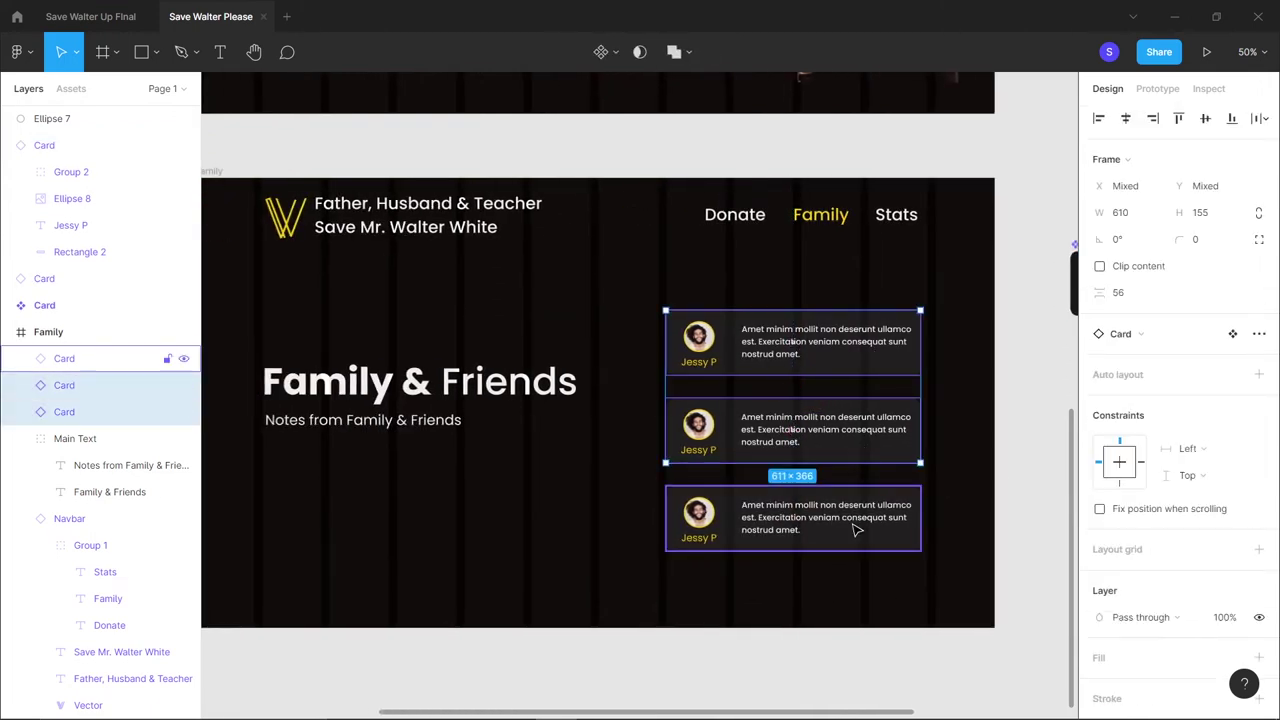
left_click(855, 530, "shift")
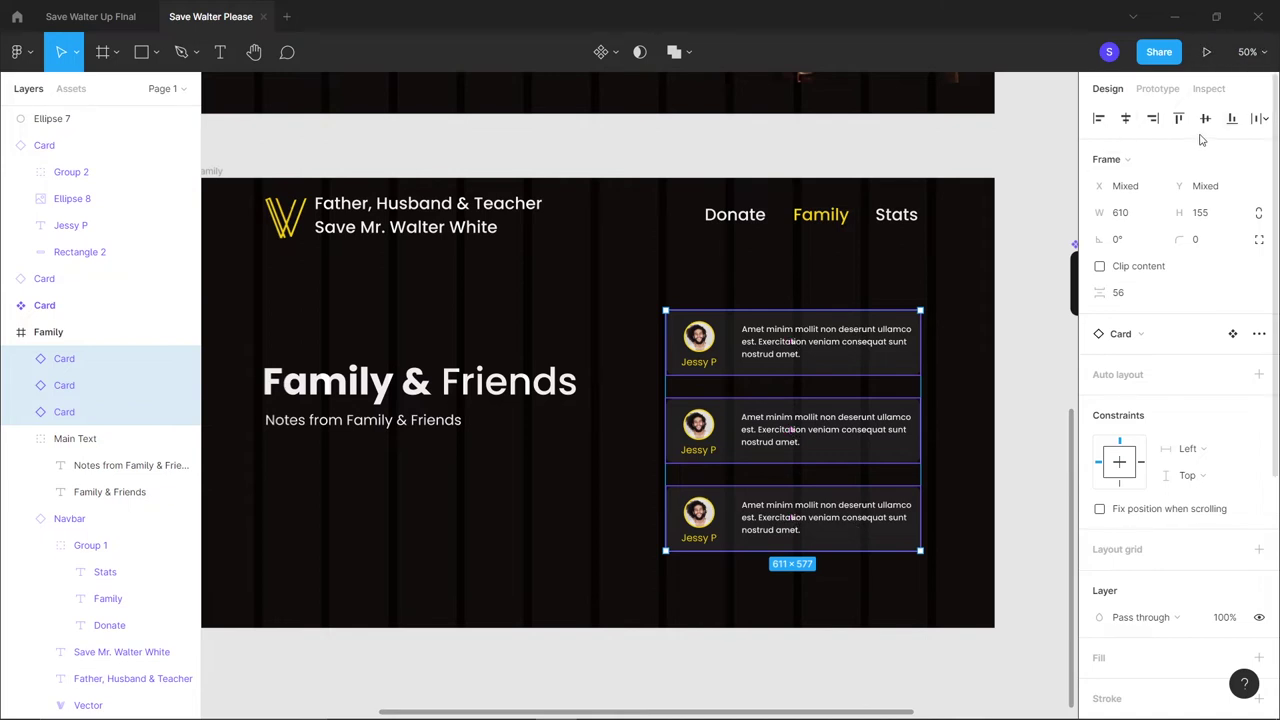
key("alt+a")
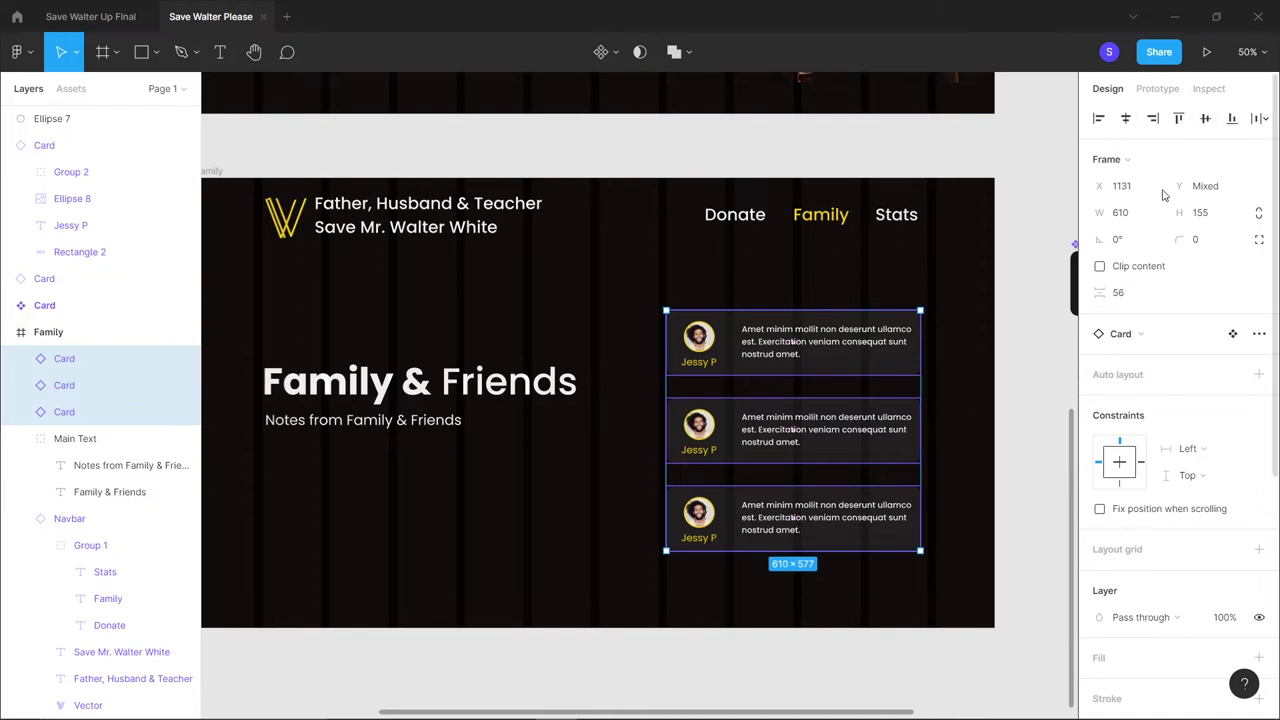
left_click(1265, 121)
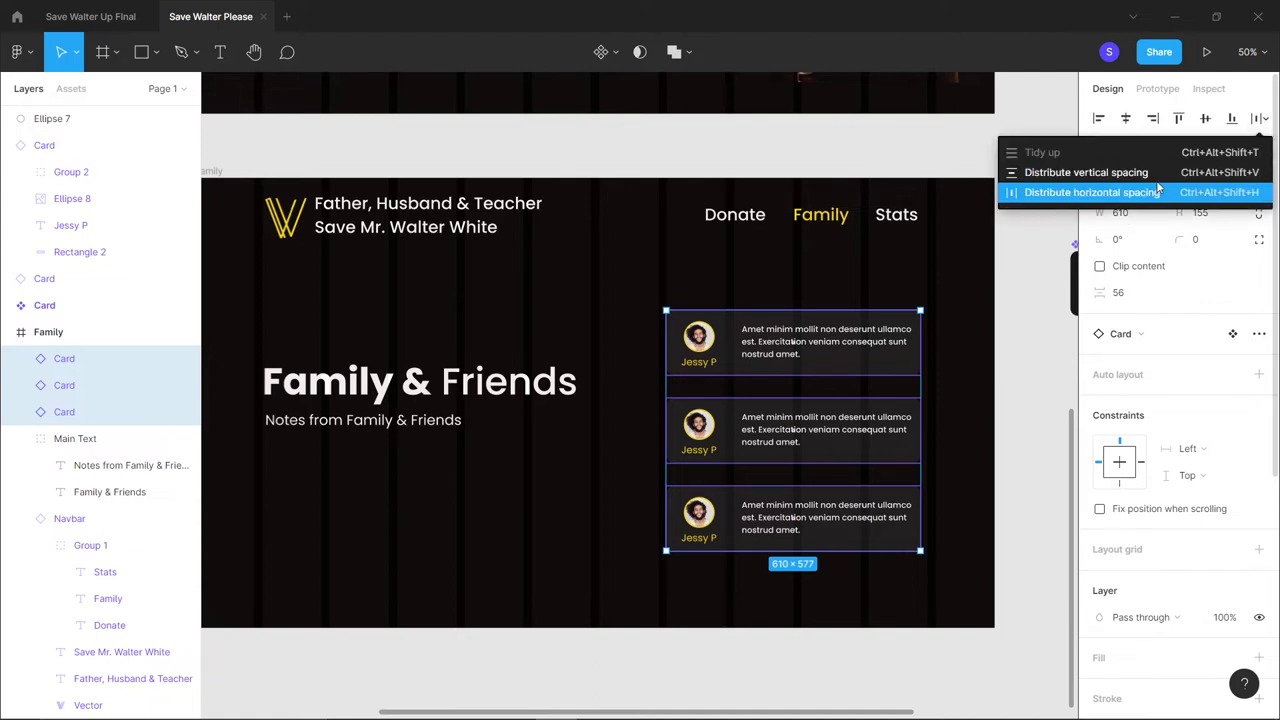
left_click(1158, 175)
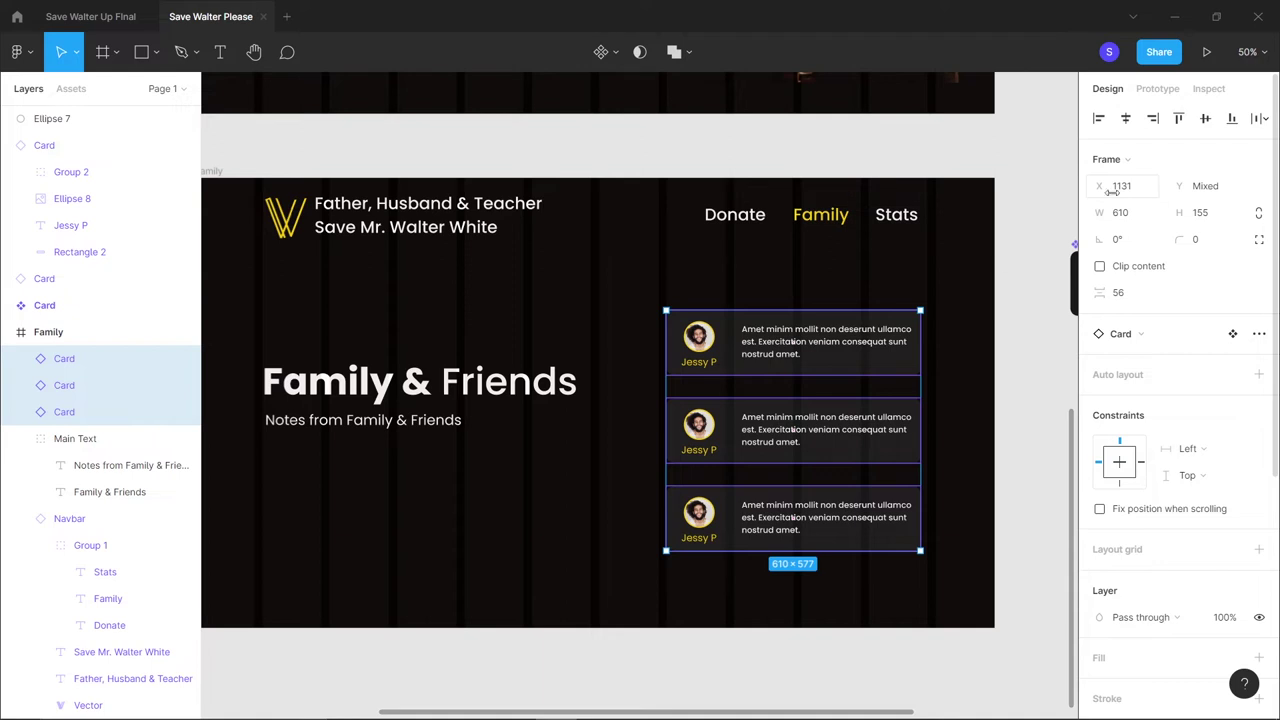
Move the three cards up slightly and center the Family & Friends heading group vertically in the Family frame
mouse_move(831, 432)
left_mouse_down()
mouse_move(836, 411)
mouse_move(837, 424)
left_mouse_up()
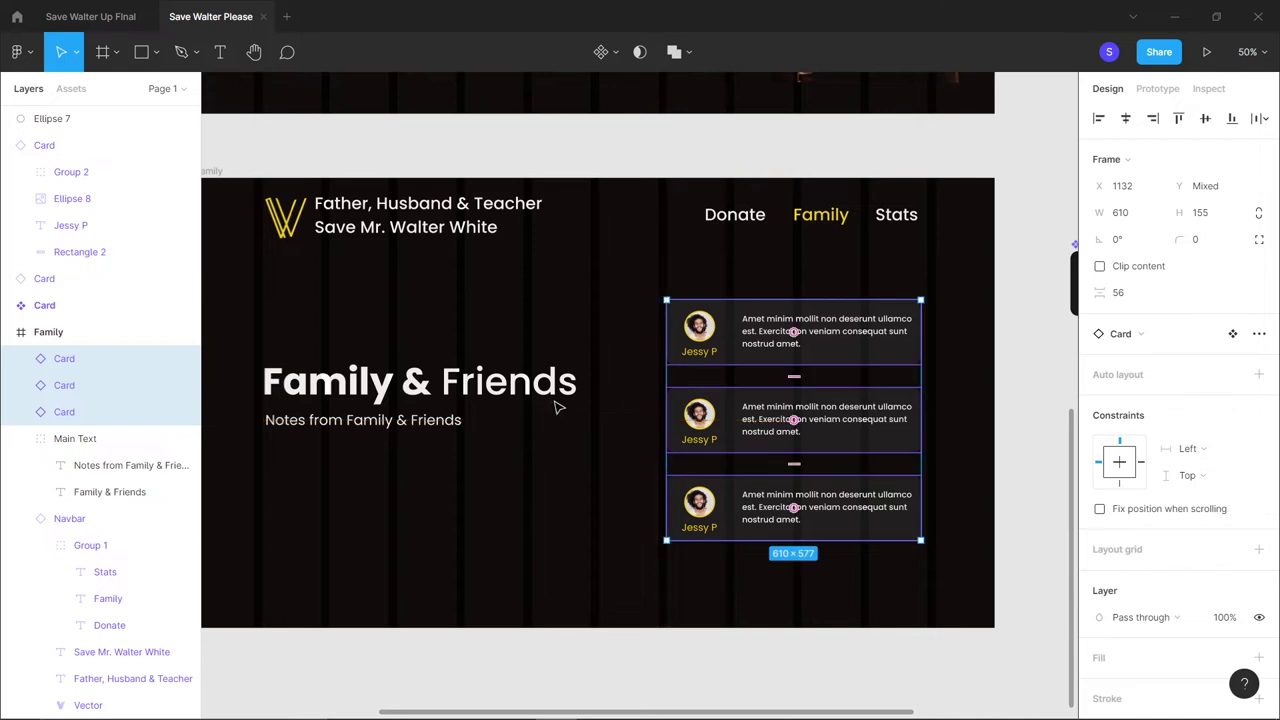
left_click(404, 404)
mouse_move(404, 405)
left_mouse_down()
mouse_move(404, 433)
mouse_move(392, 433)
mouse_move(400, 420)
left_mouse_up()
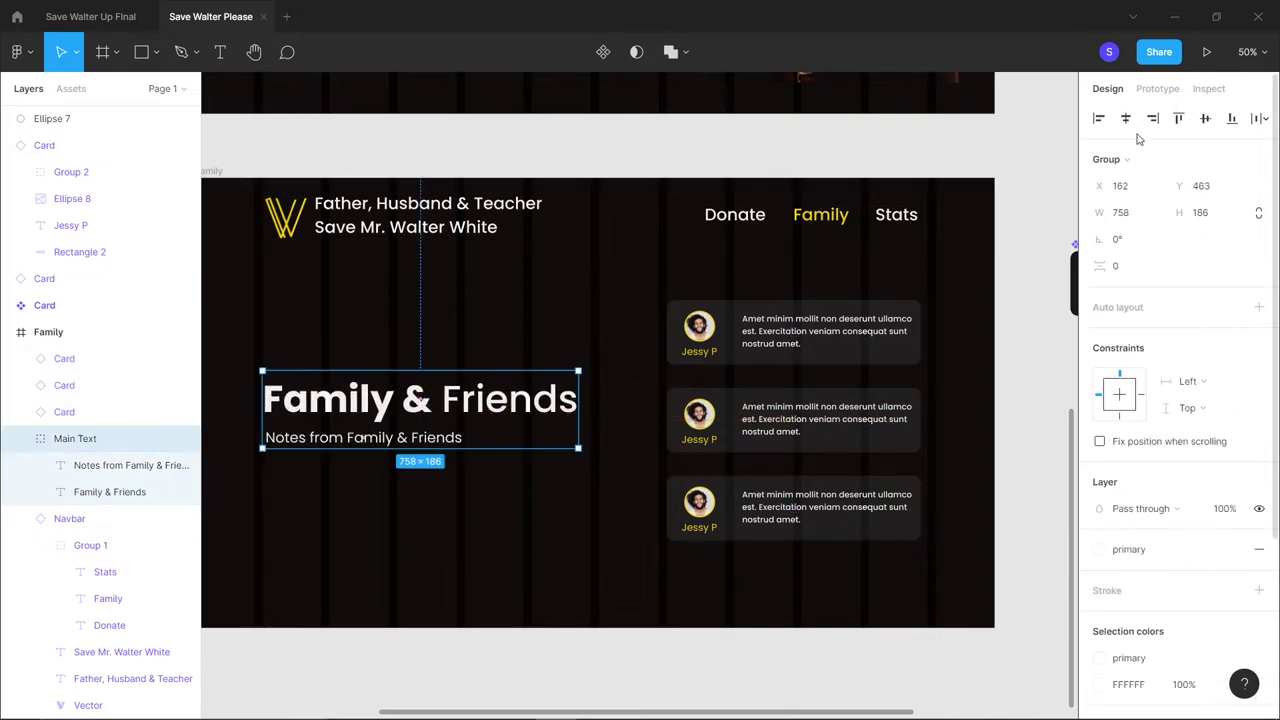
key("ctrl+z")
left_click(1006, 394)
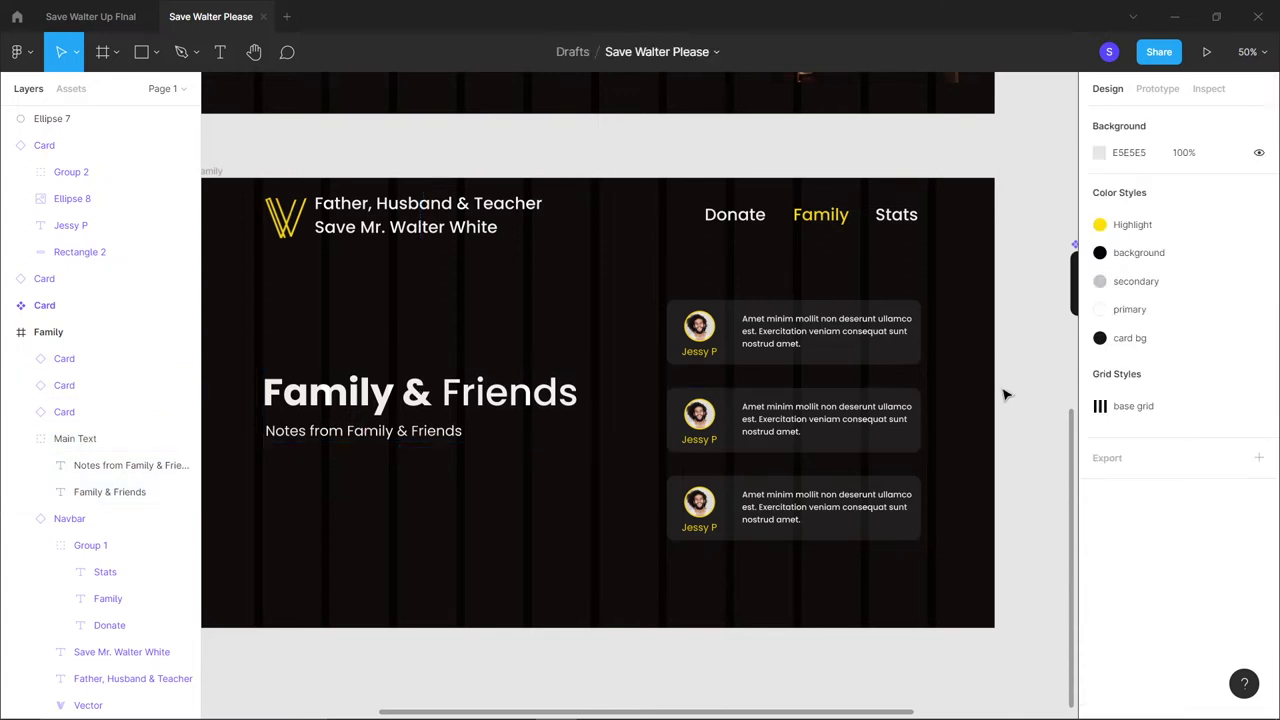
Fill the avatar ellipses of the second and third cards with random images from the Content Reel plugin's Avatars set
key("shift+0")
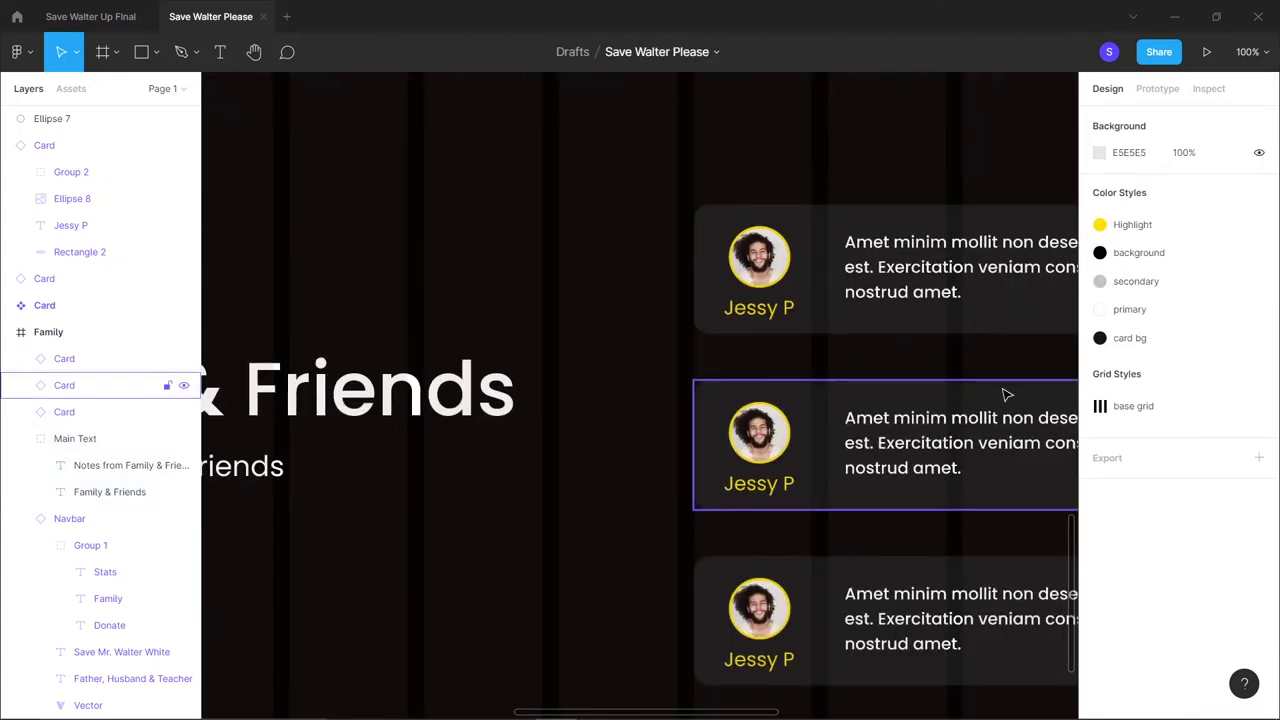
scroll(908, 432, "right", 5)
scroll(908, 432, "down", 3)
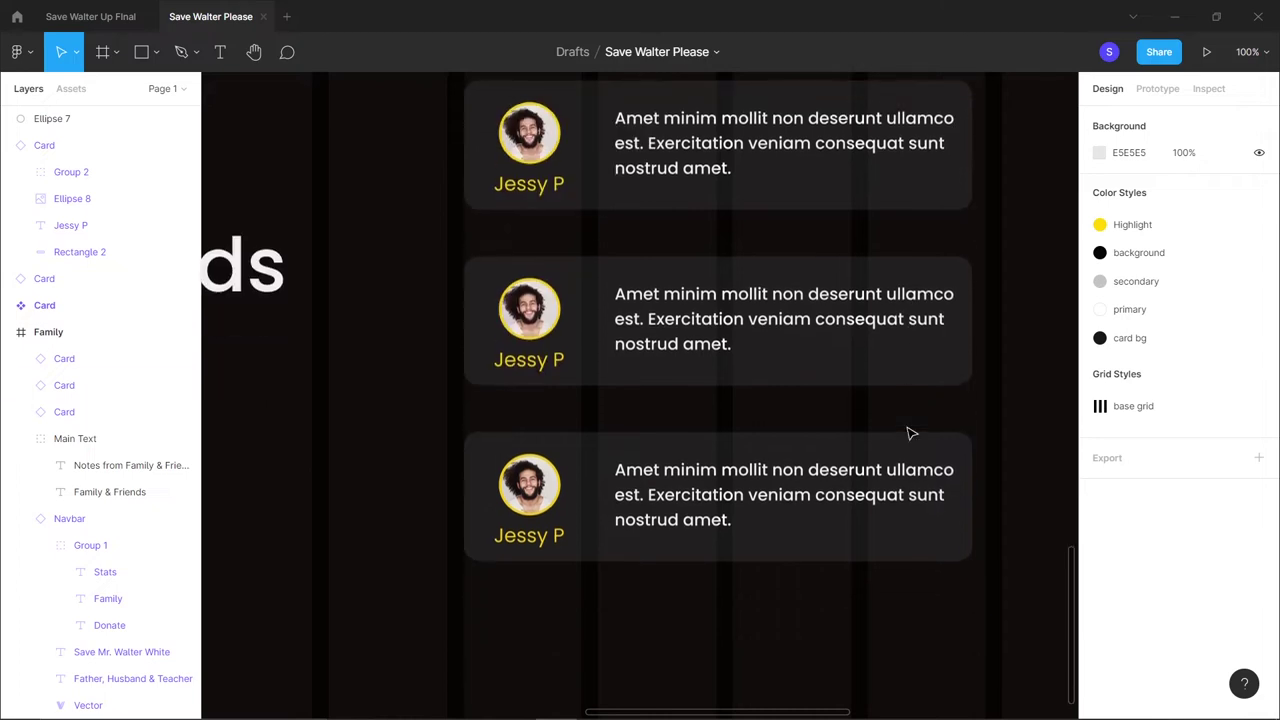
double_click(549, 333)
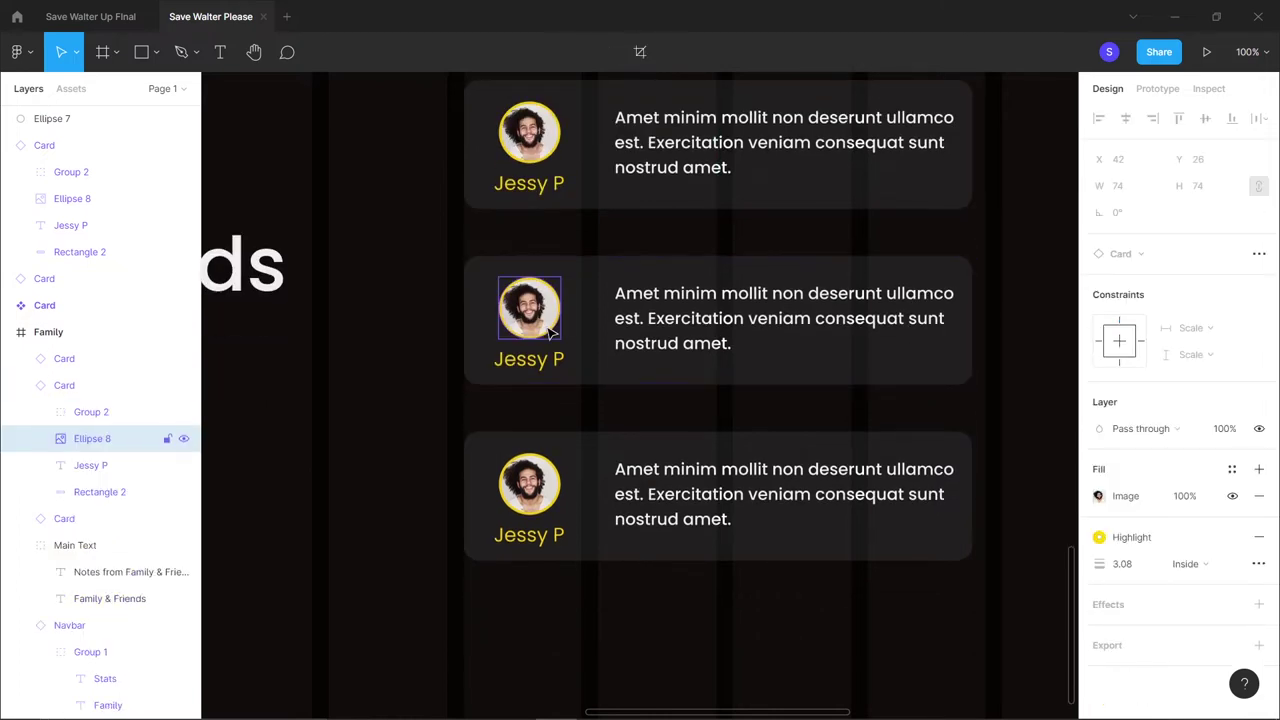
left_click(540, 484, "shift")
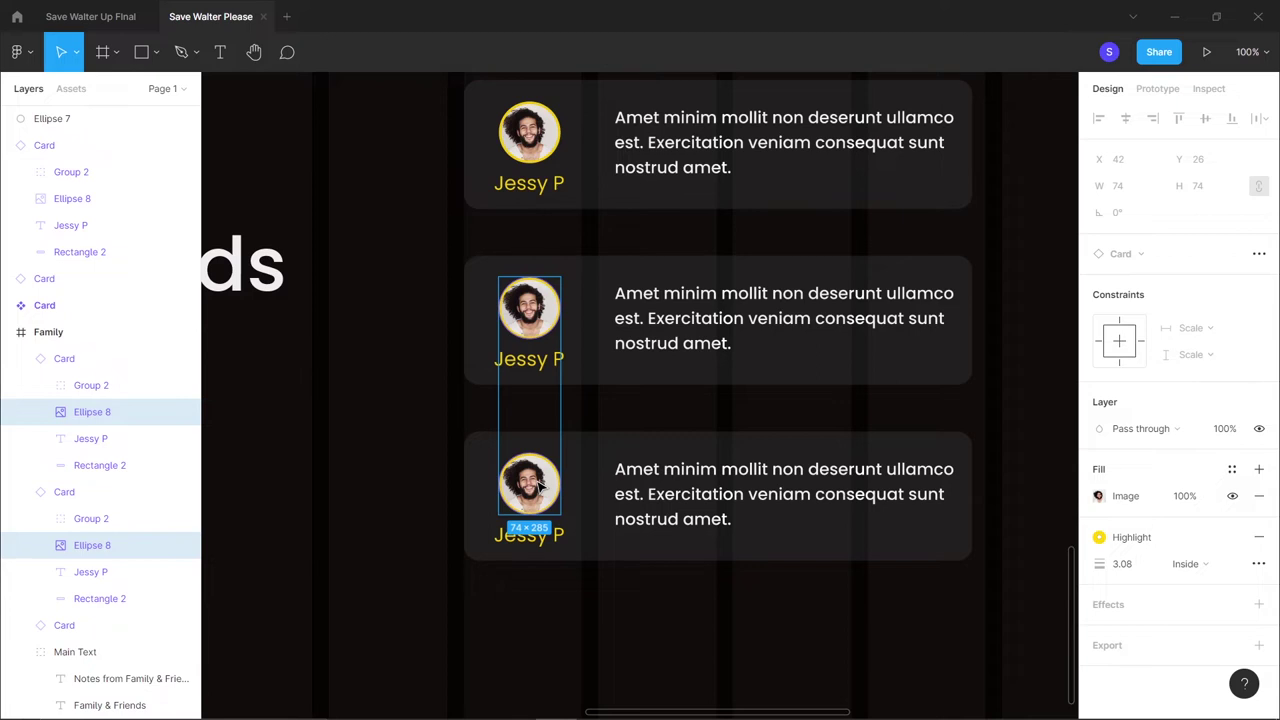
right_click(538, 484)
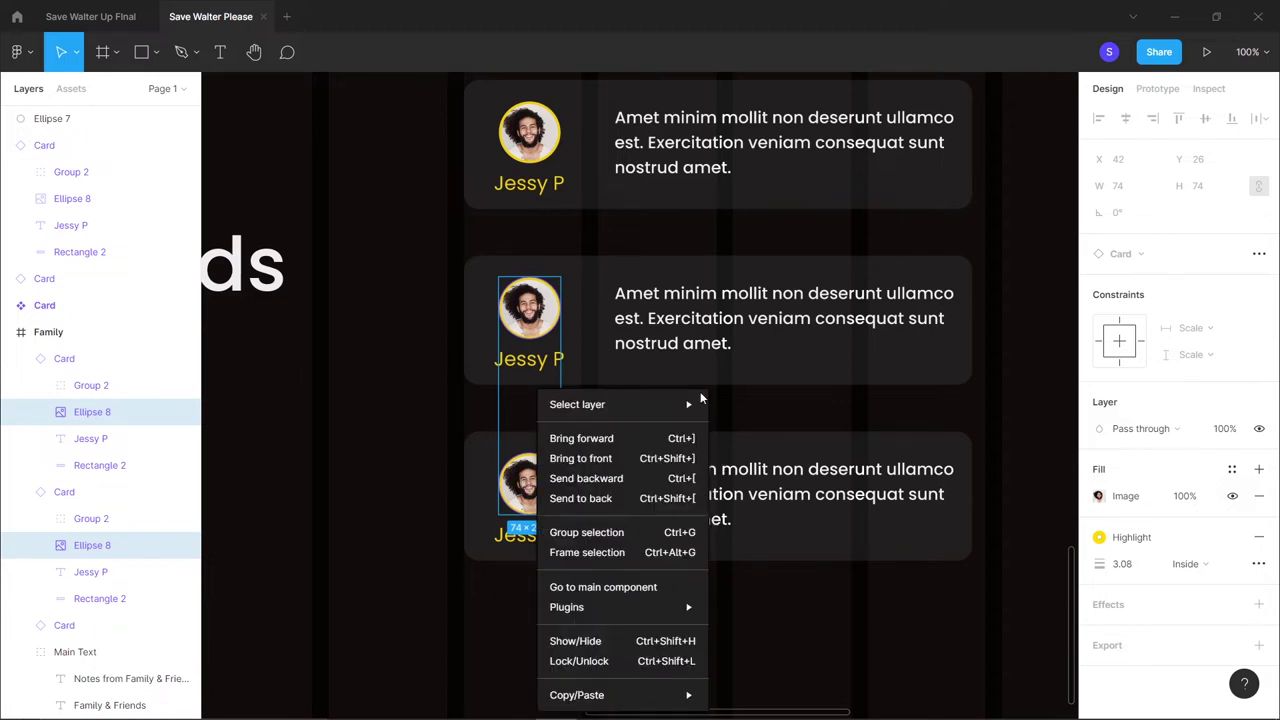
mouse_move(676, 614)
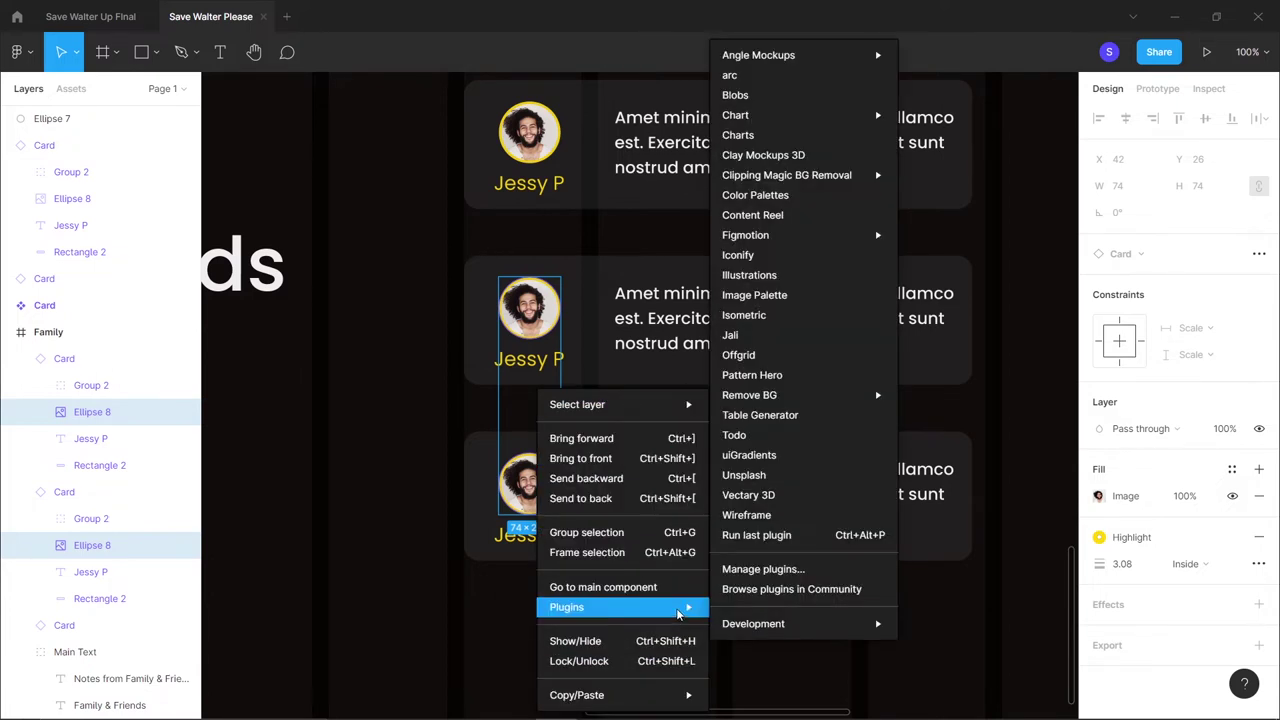
left_click(840, 216)
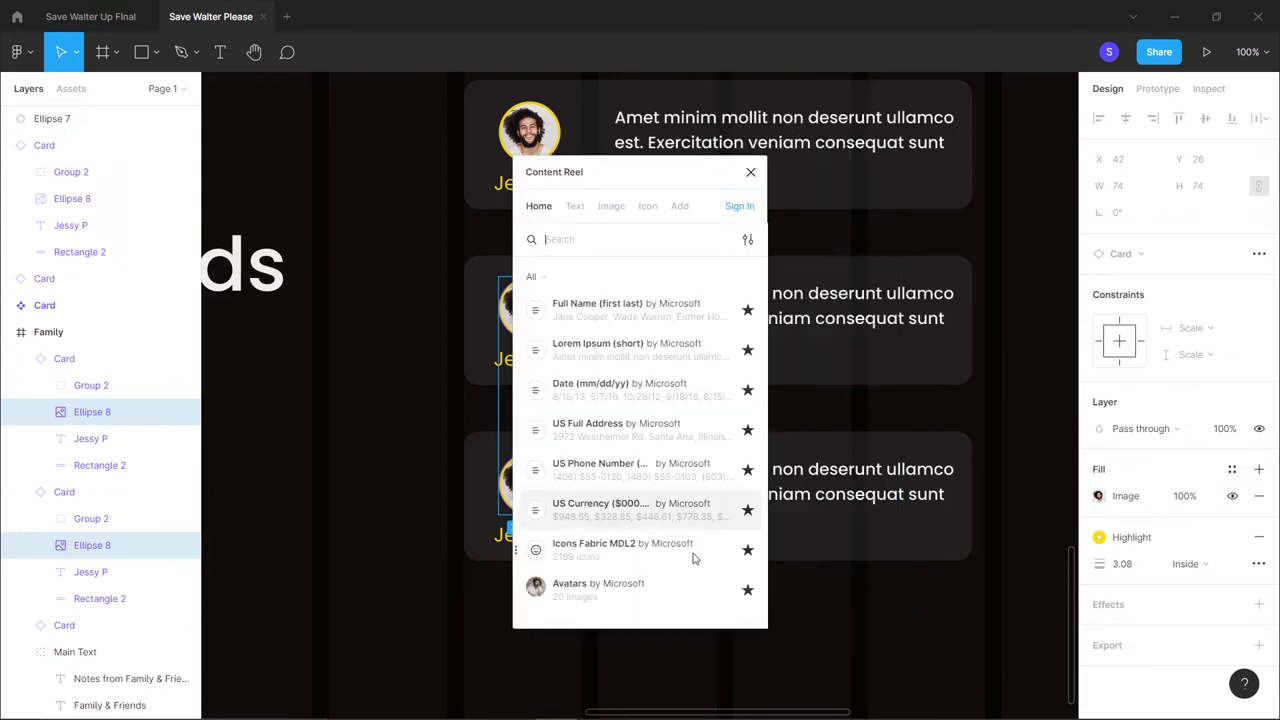
left_click(680, 598)
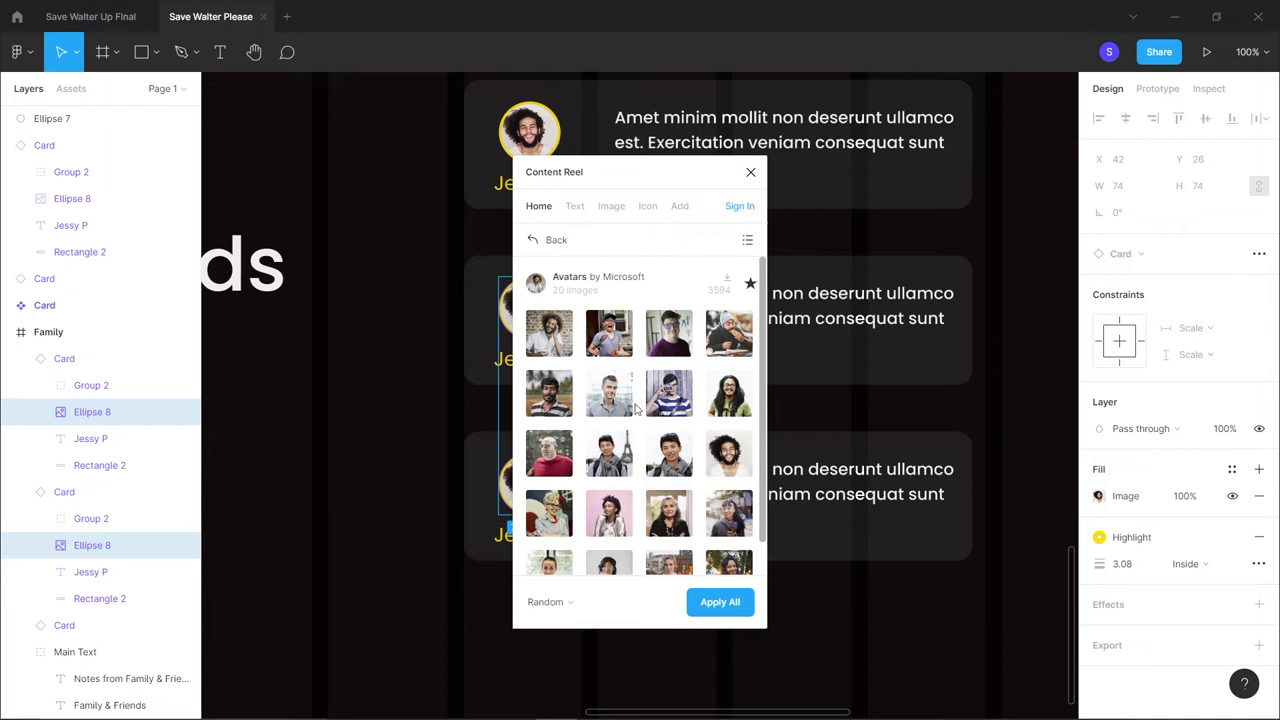
left_click(568, 609)
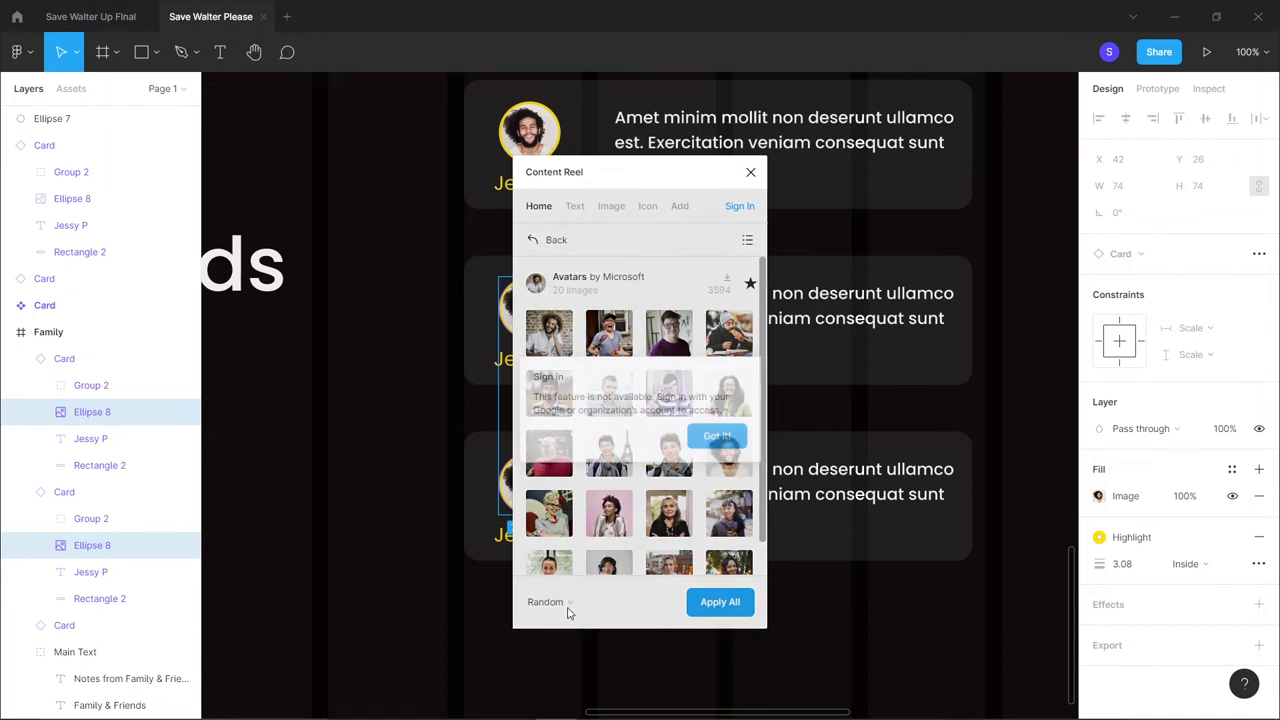
left_click(717, 437)
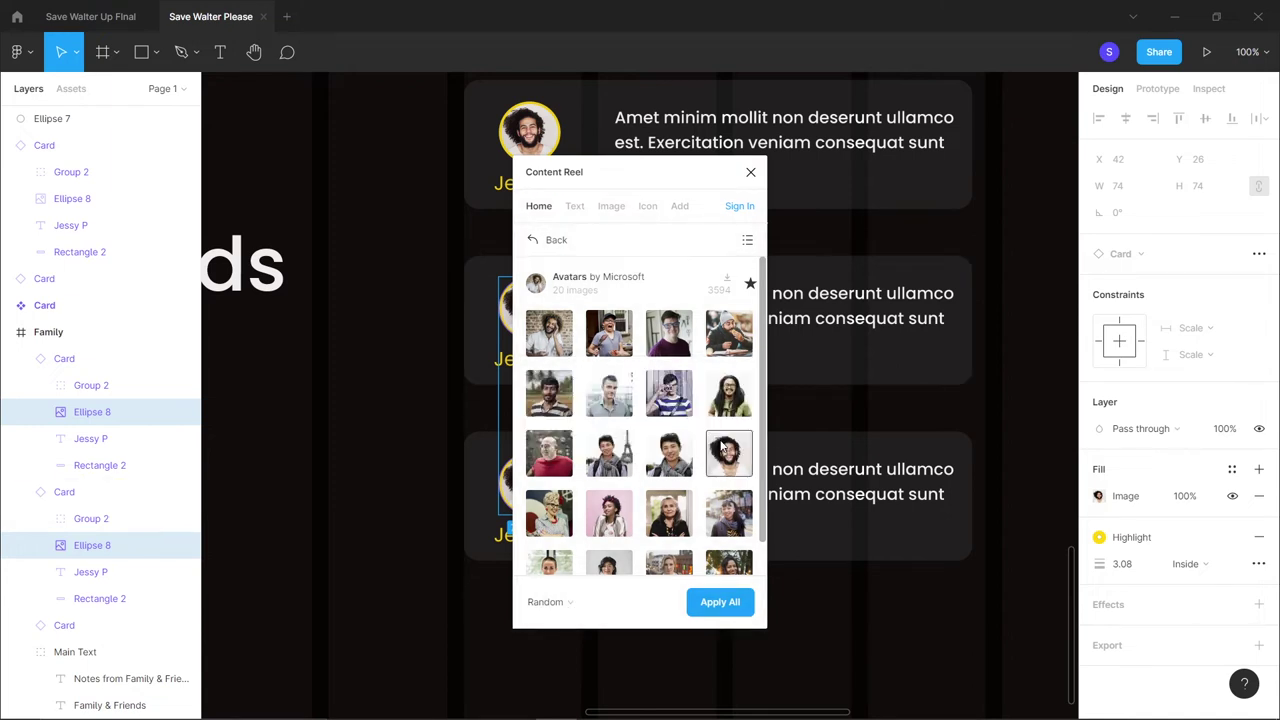
left_click(713, 606)
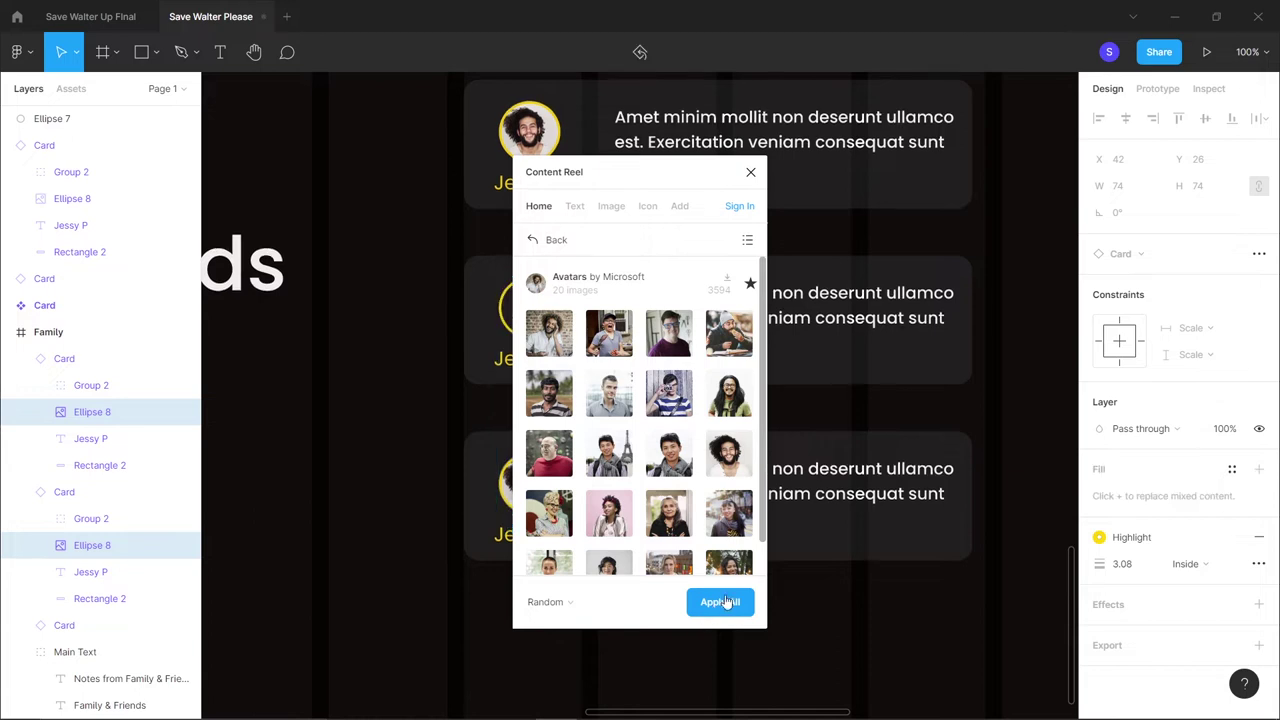
Close the Content Reel plugin and change the name on the second card to "Skyler"
left_click(751, 175)
left_click(723, 229)
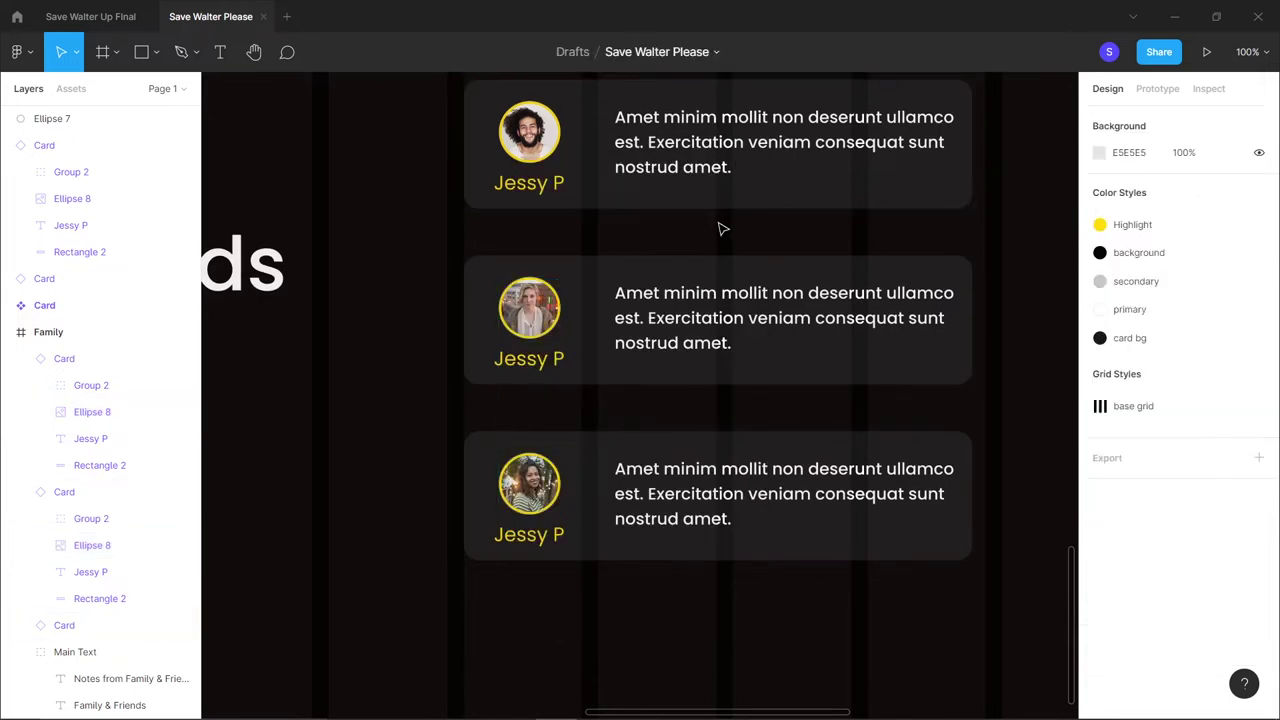
left_click(543, 371)
left_click(543, 370)
double_click(541, 367)
key("BackSpace")
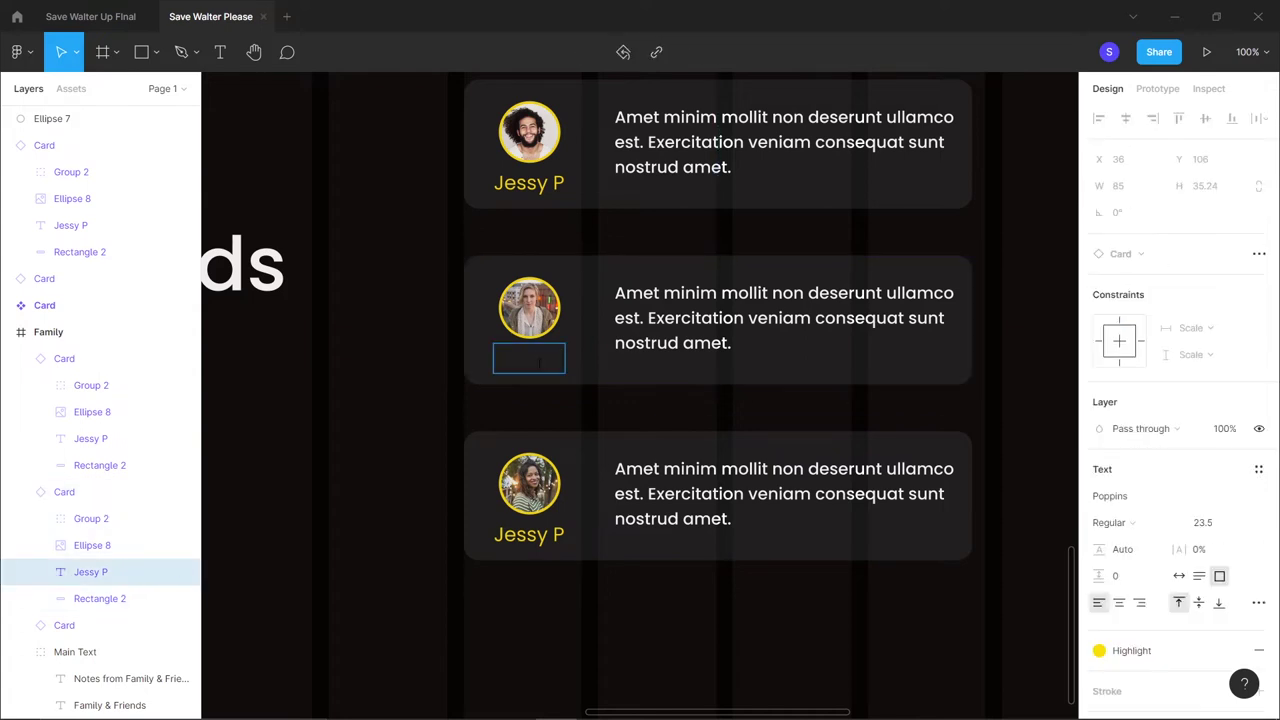
type("Skyler")
Change the name on the third card to "Walter Jr"
double_click(547, 534)
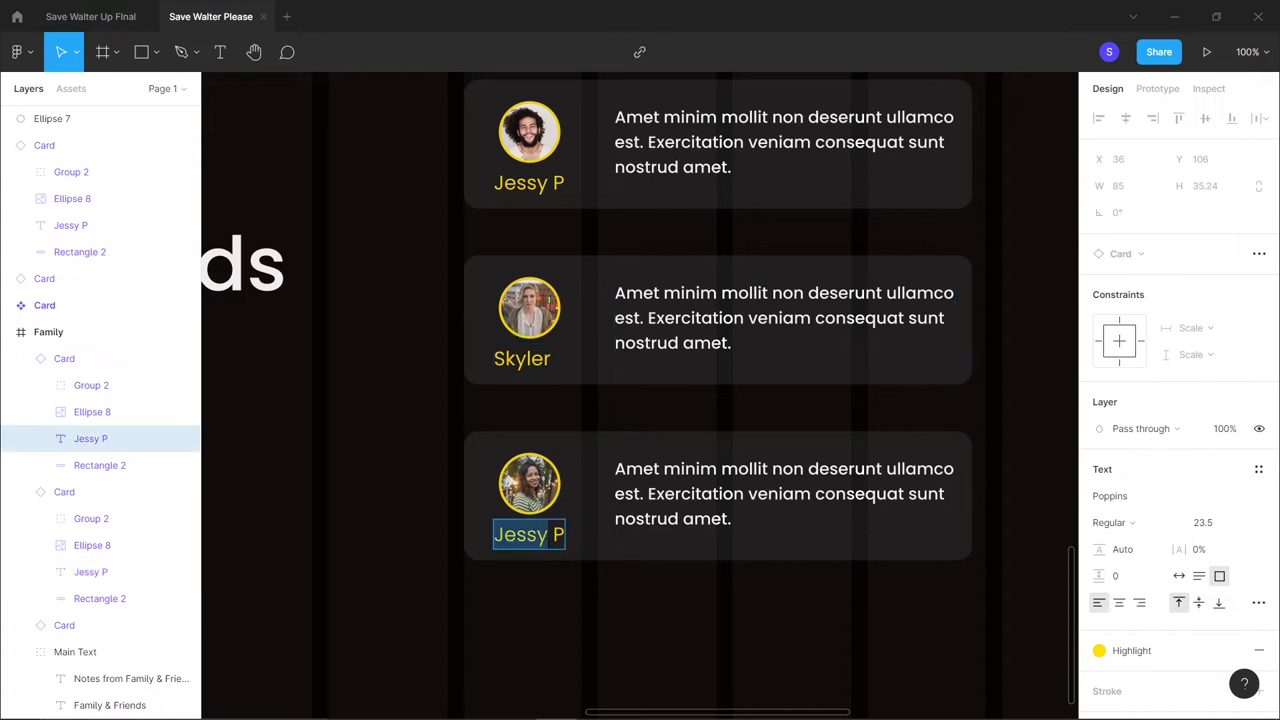
left_click(547, 534)
key("BackSpace")
key("BackSpace")
key("BackSpace")
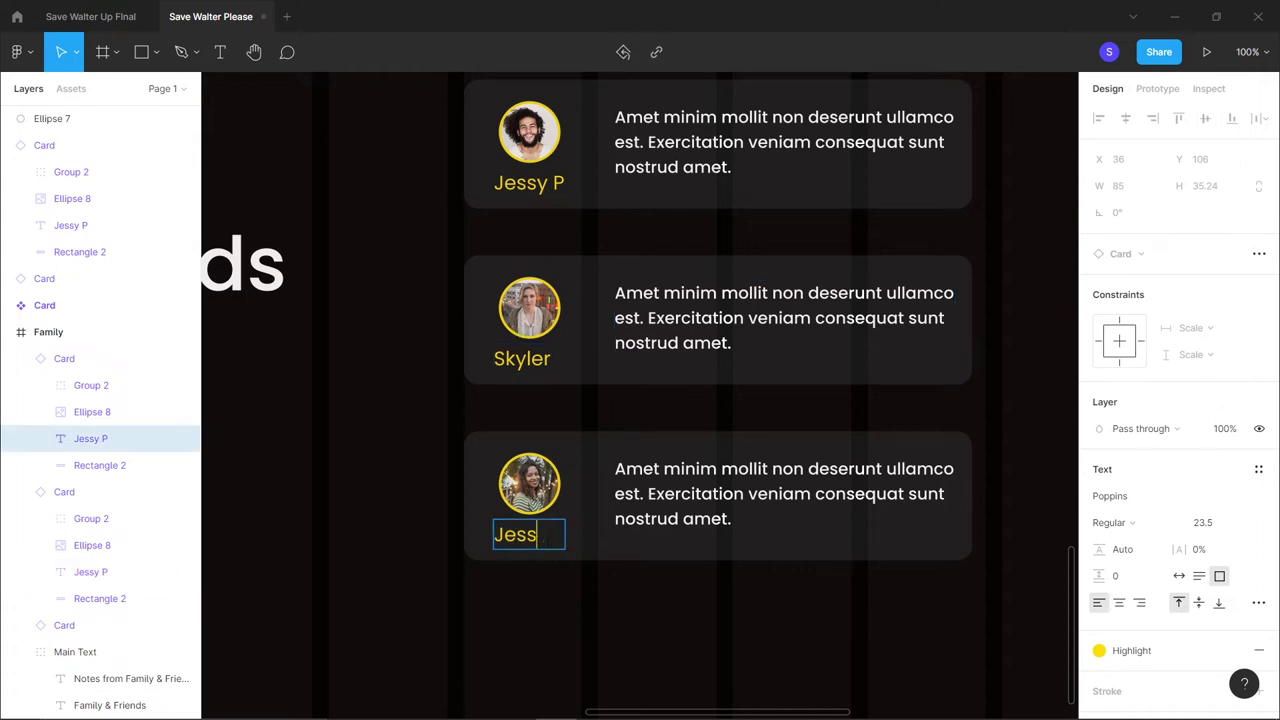
key("BackSpace")
key("BackSpace")
type("Wlater")
key("BackSpace")
key("BackSpace")
key("BackSpace")
key("BackSpace")
type("alter")
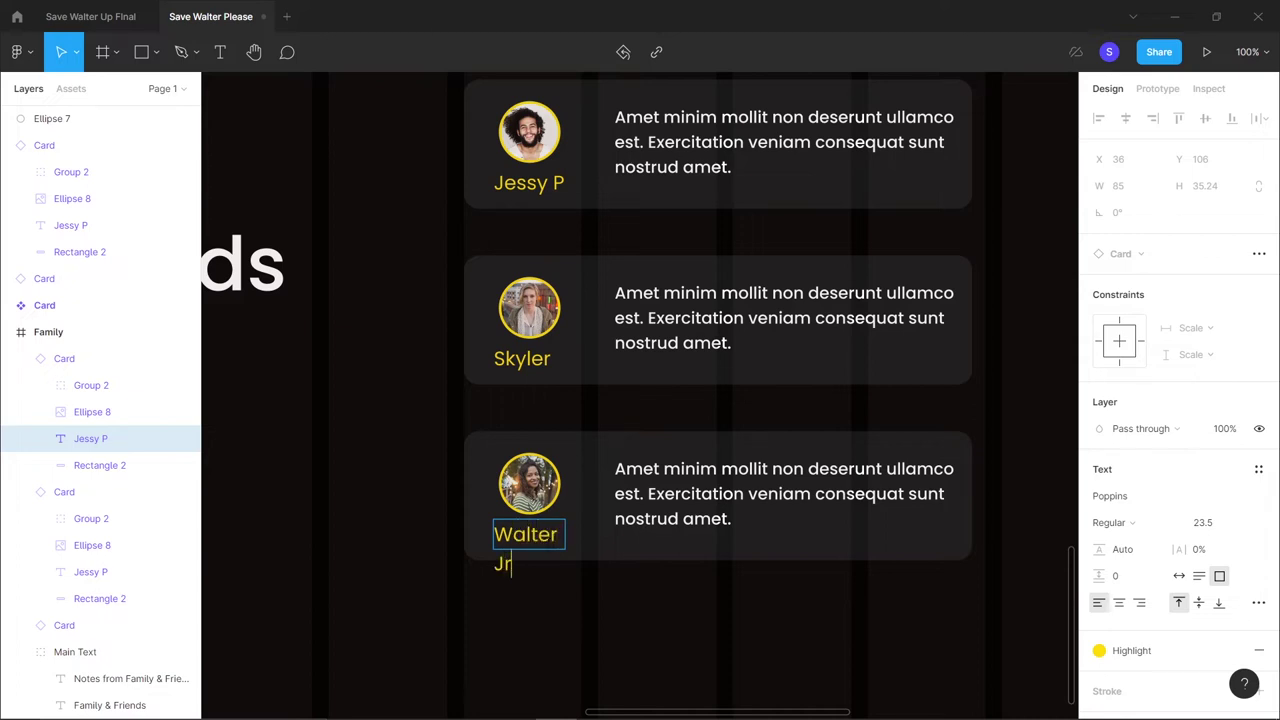
Set the third card's name text to auto width and center-align the names on the third and second cards
left_click(537, 536)
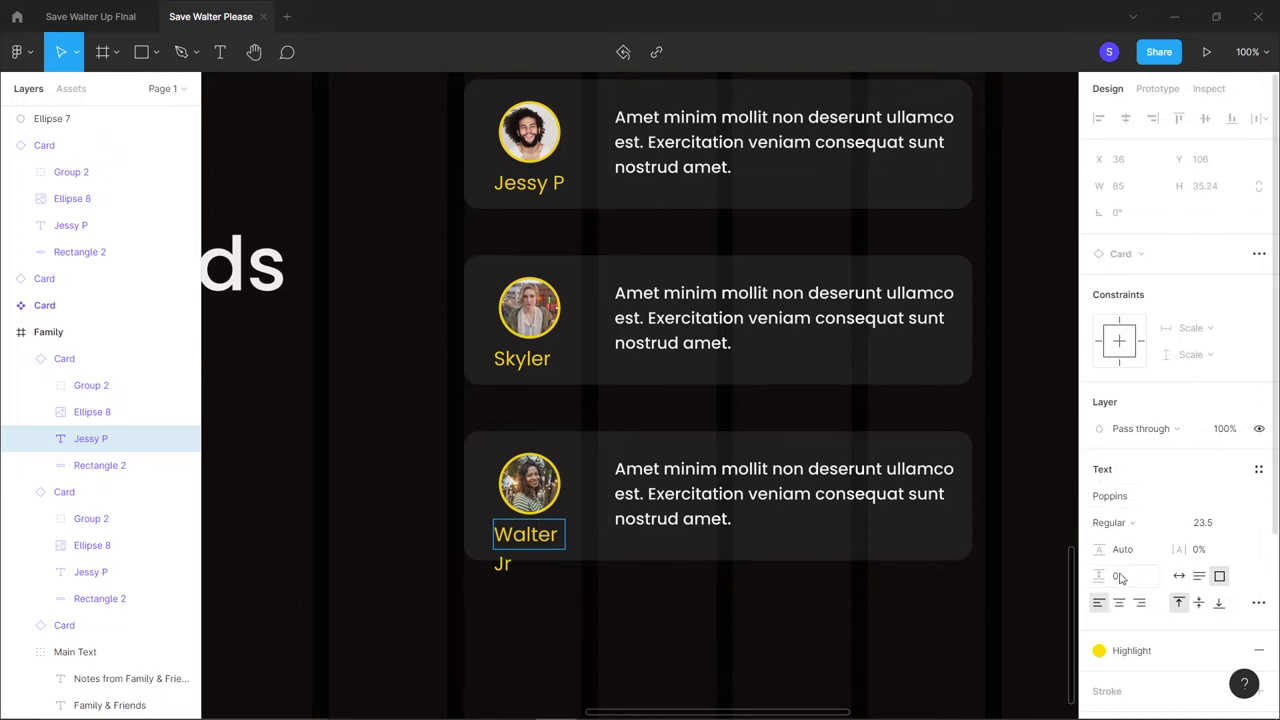
left_click(1179, 577)
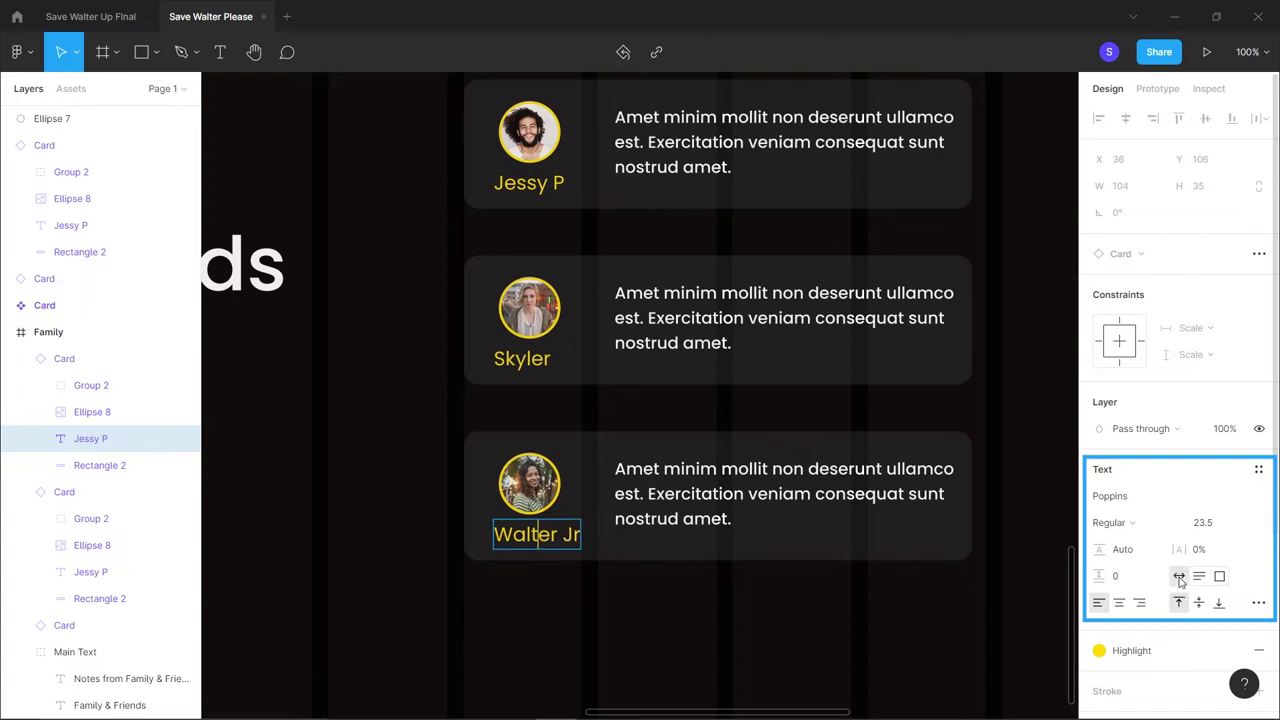
left_click(1122, 606)
key("Escape")
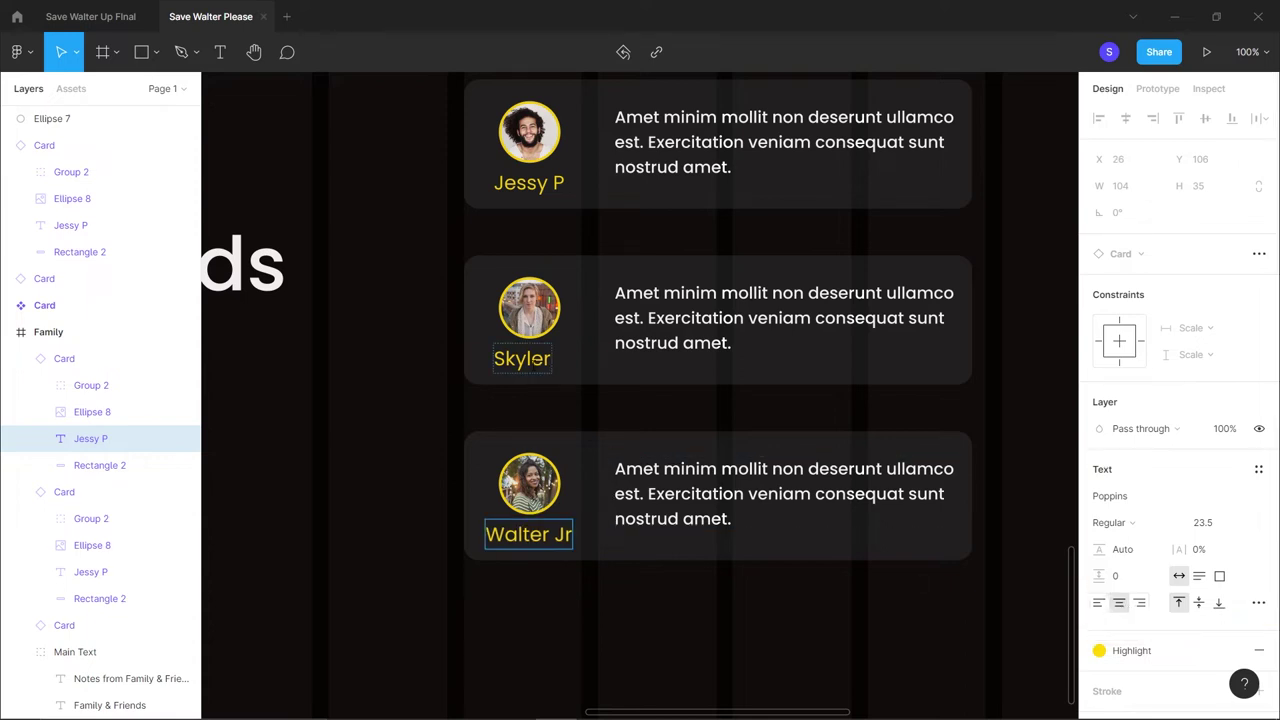
double_click(530, 358)
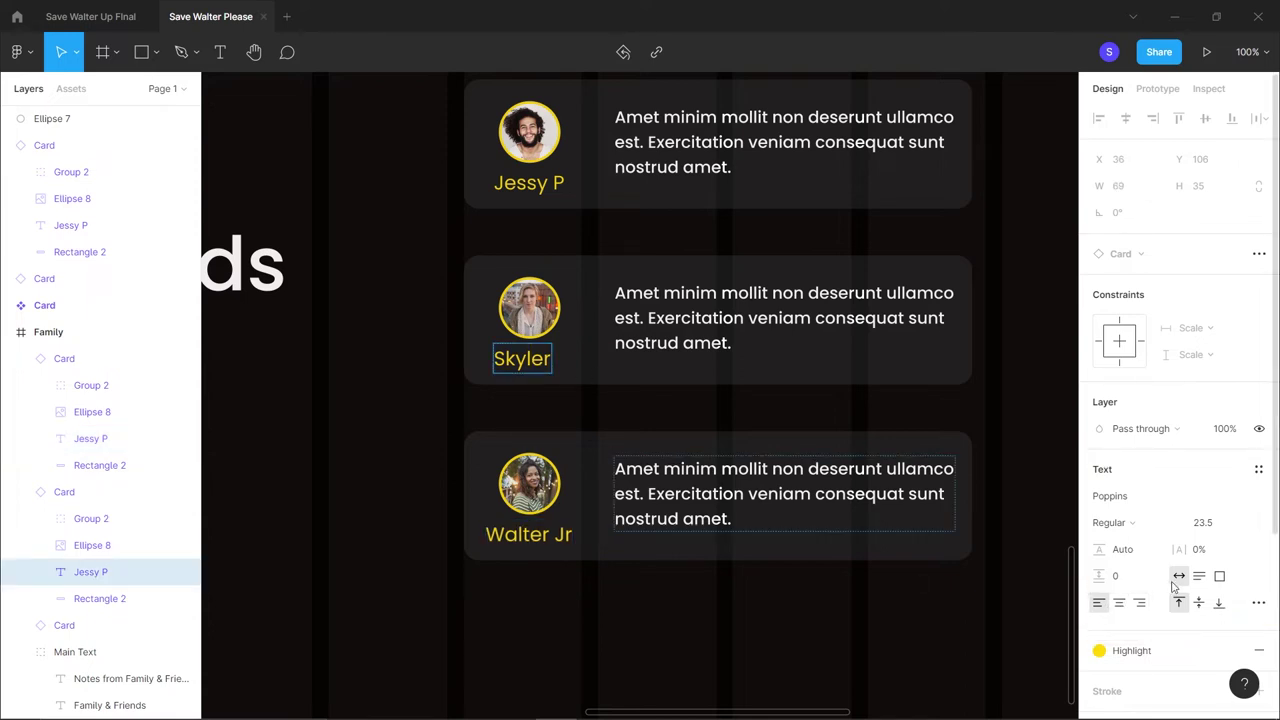
left_click(1119, 607)
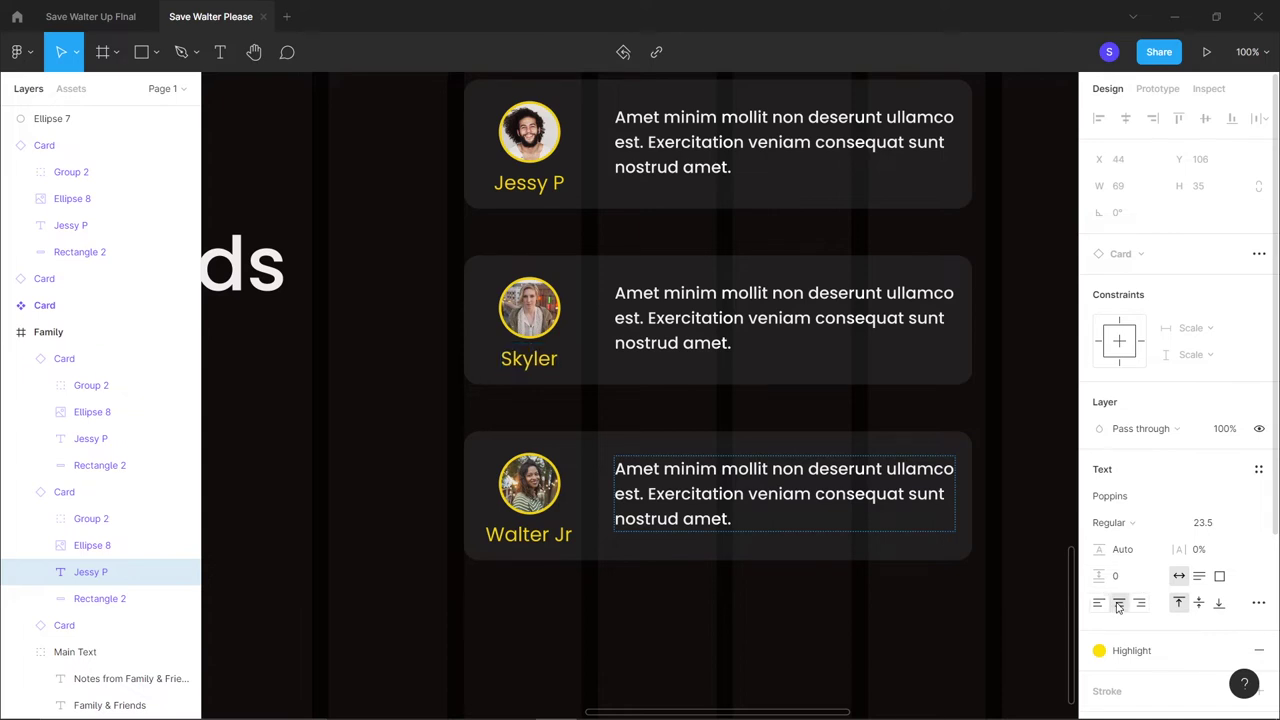
left_click(691, 603)
Select the Family frame and hide the layout grids
scroll(723, 423, "down", 5)
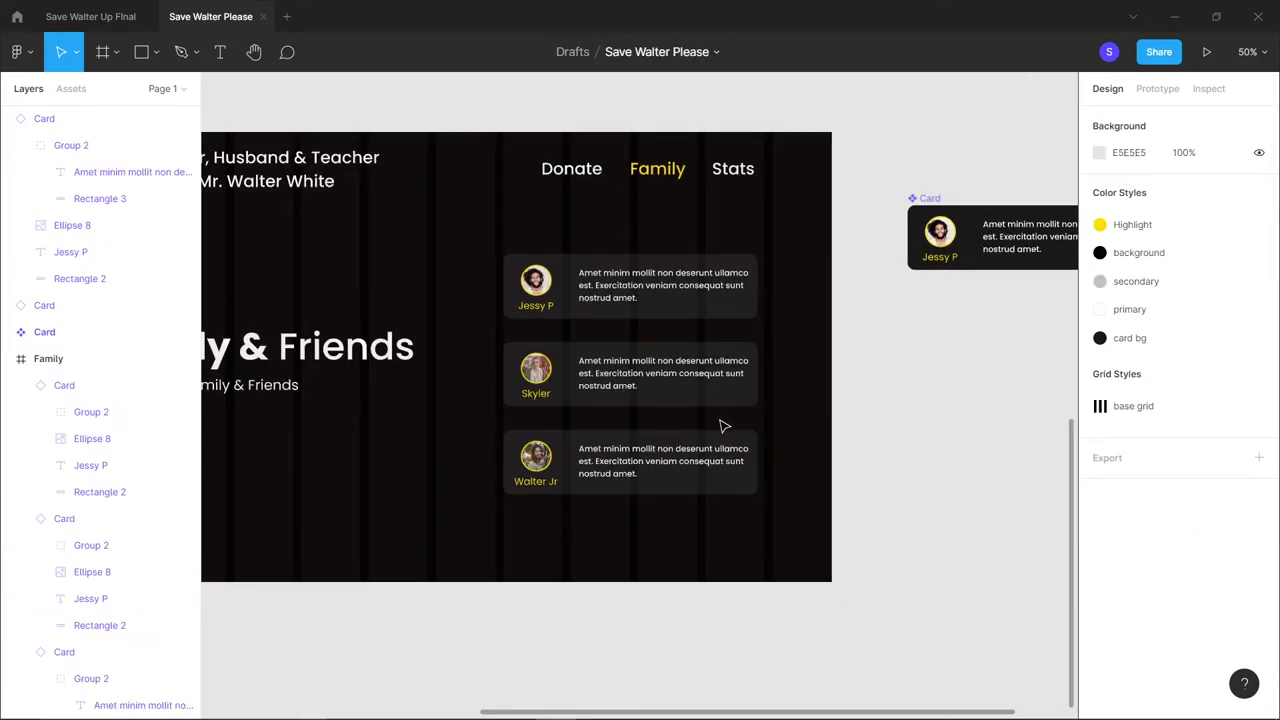
scroll(725, 425, "left", 4)
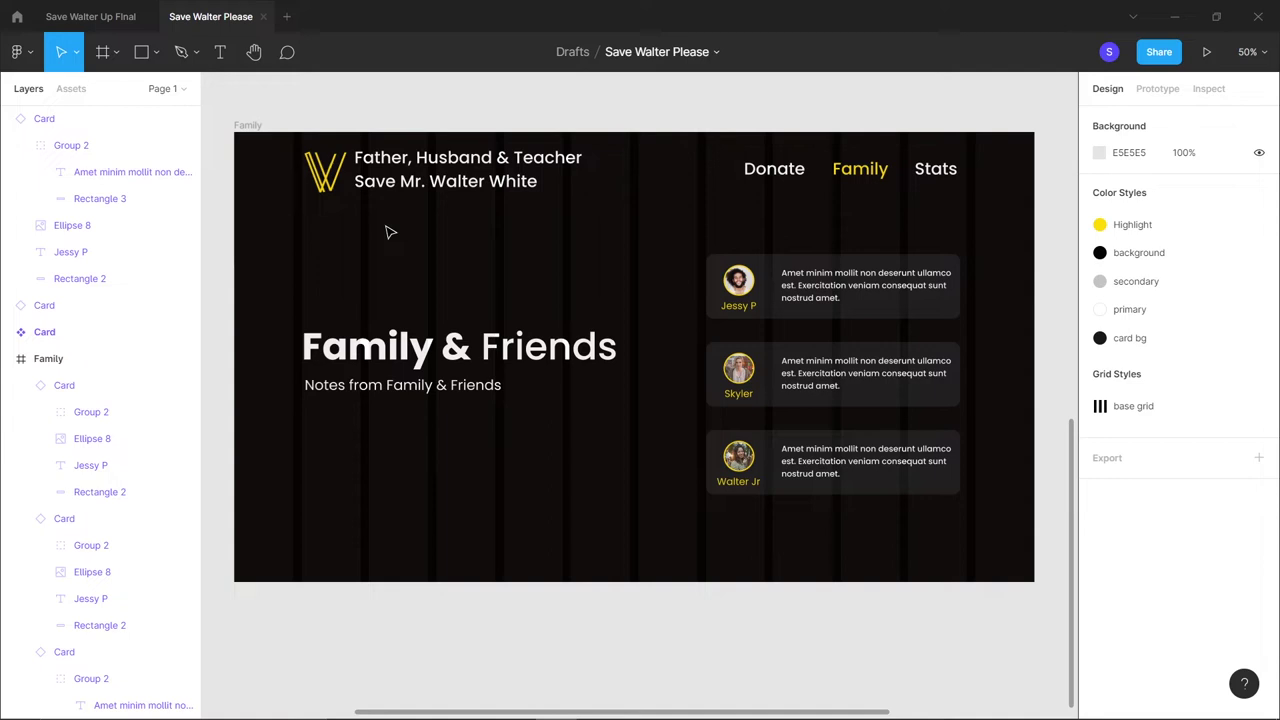
left_click(249, 126)
key("ctrl+shift+4")
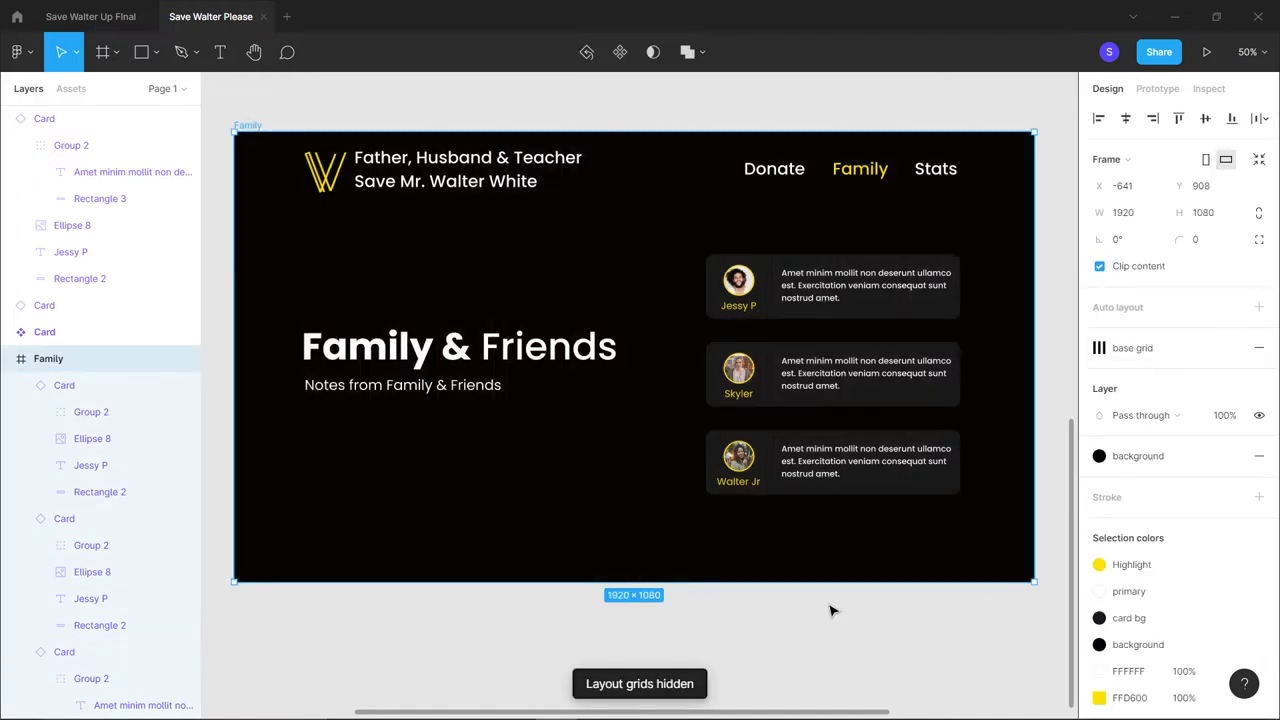
scroll(831, 609, "left", 1)
scroll(831, 609, "right", 2)
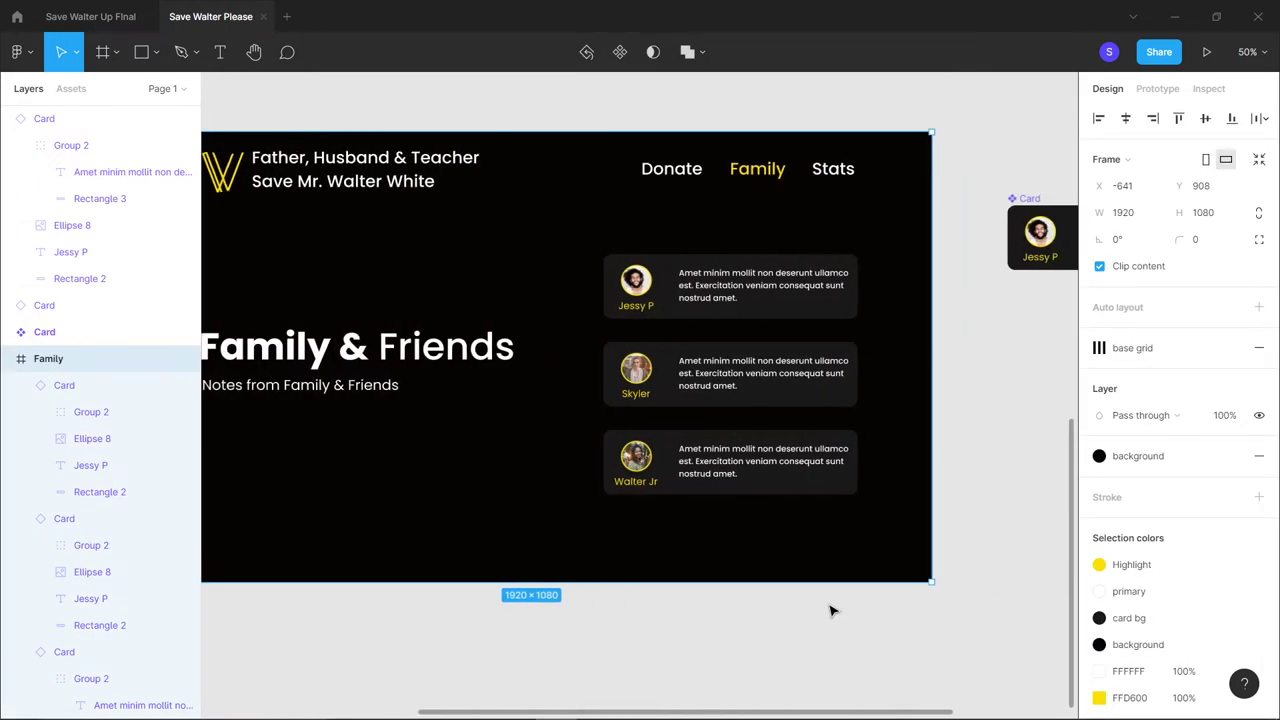
scroll(830, 610, "left", 4)
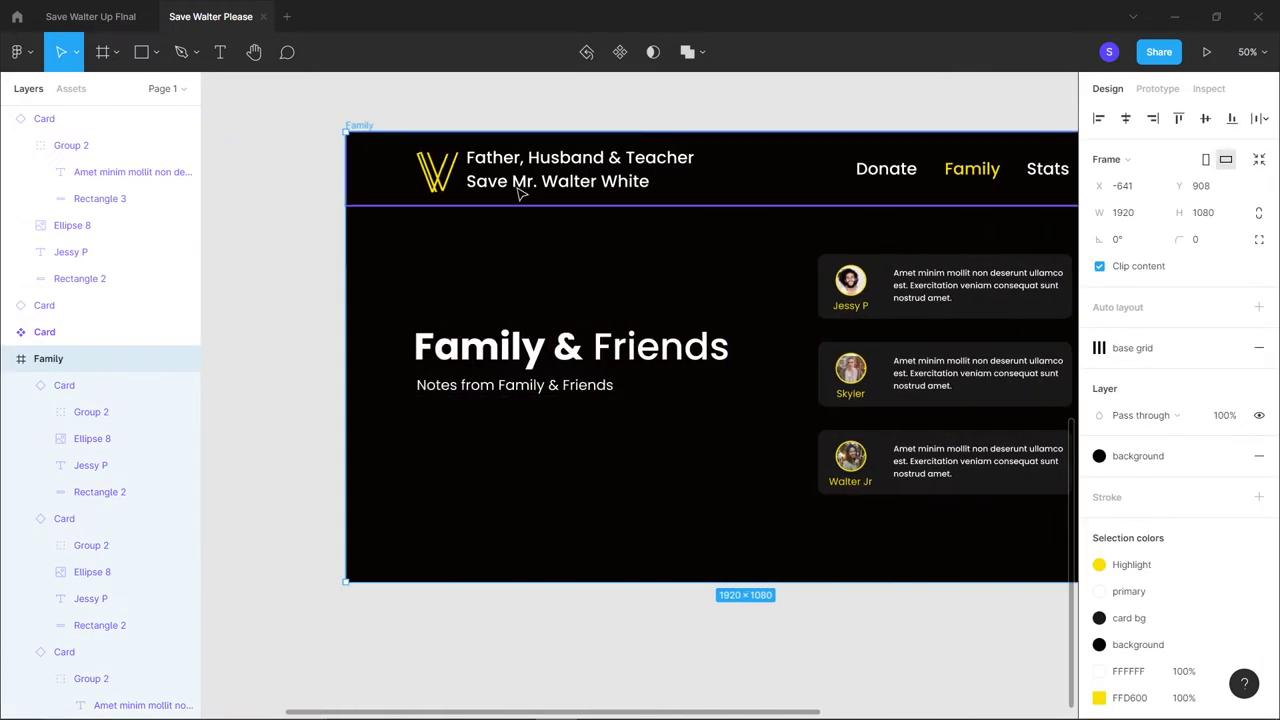
Switch to the Save Walter Up Final file and examine the layout of the Donation frame and its Donate Box
left_click(88, 22)
key("minus")
key("minus")
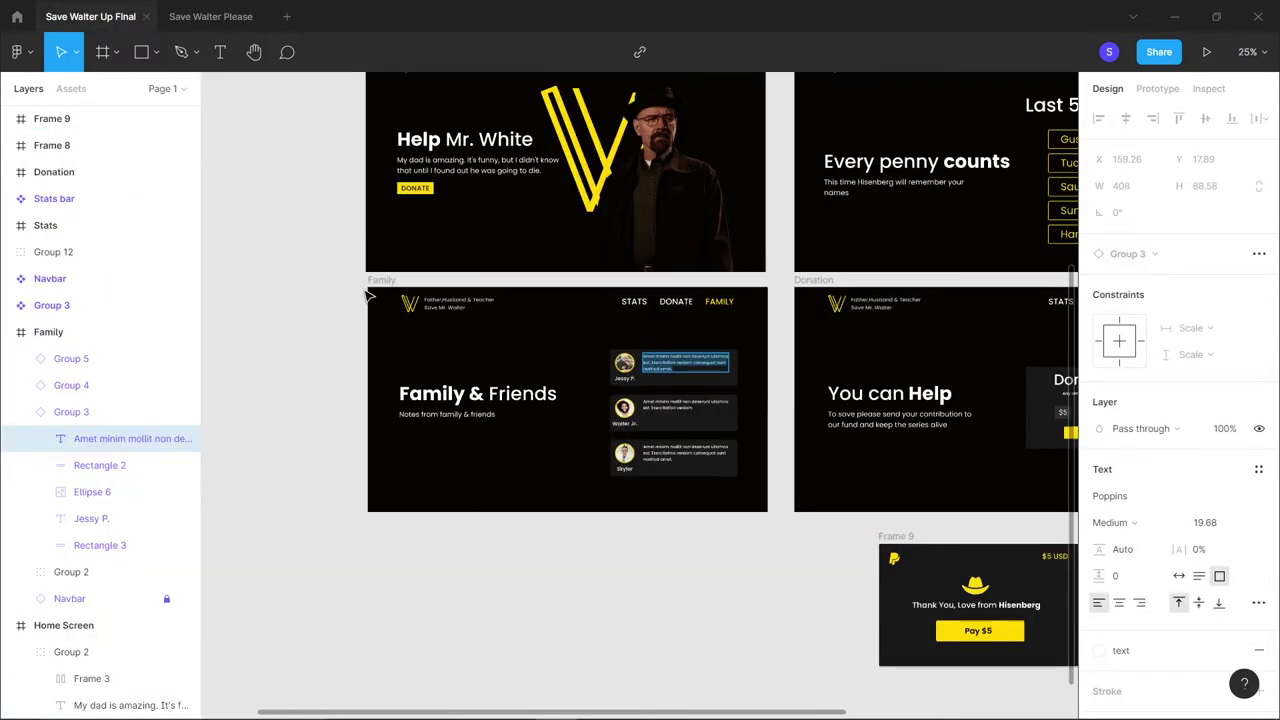
scroll(368, 295, "right", 6)
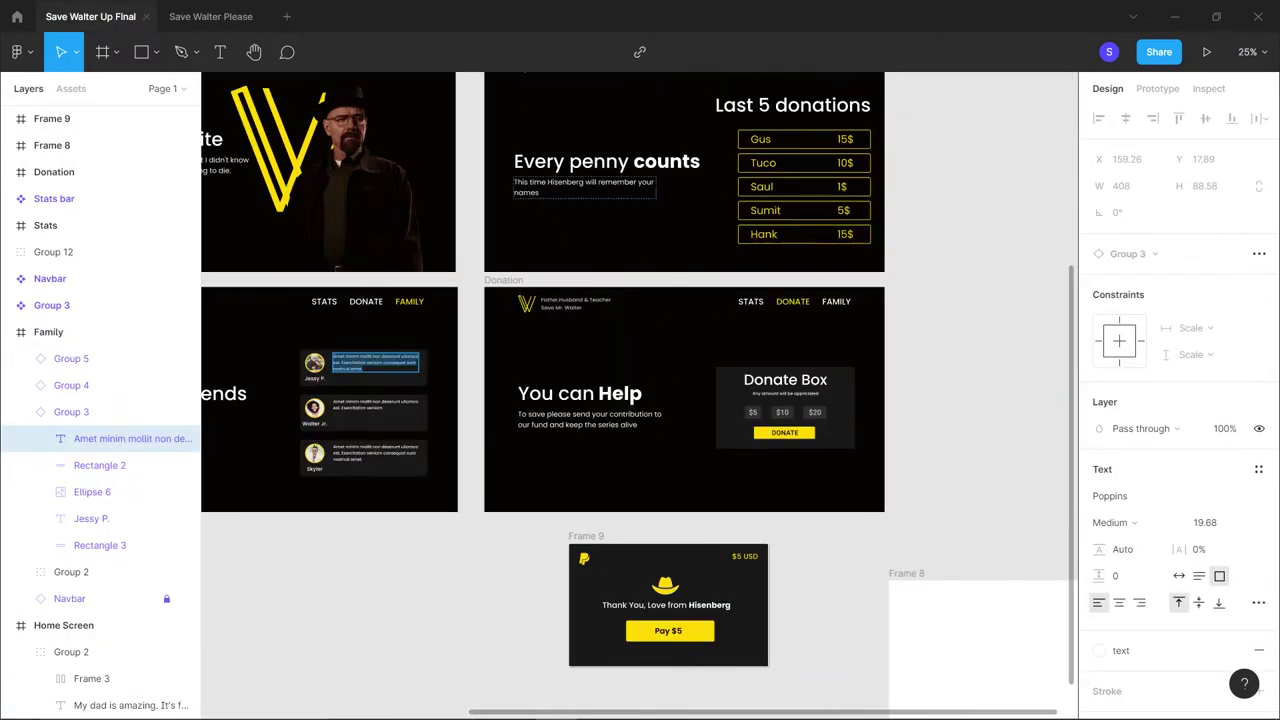
key("plus")
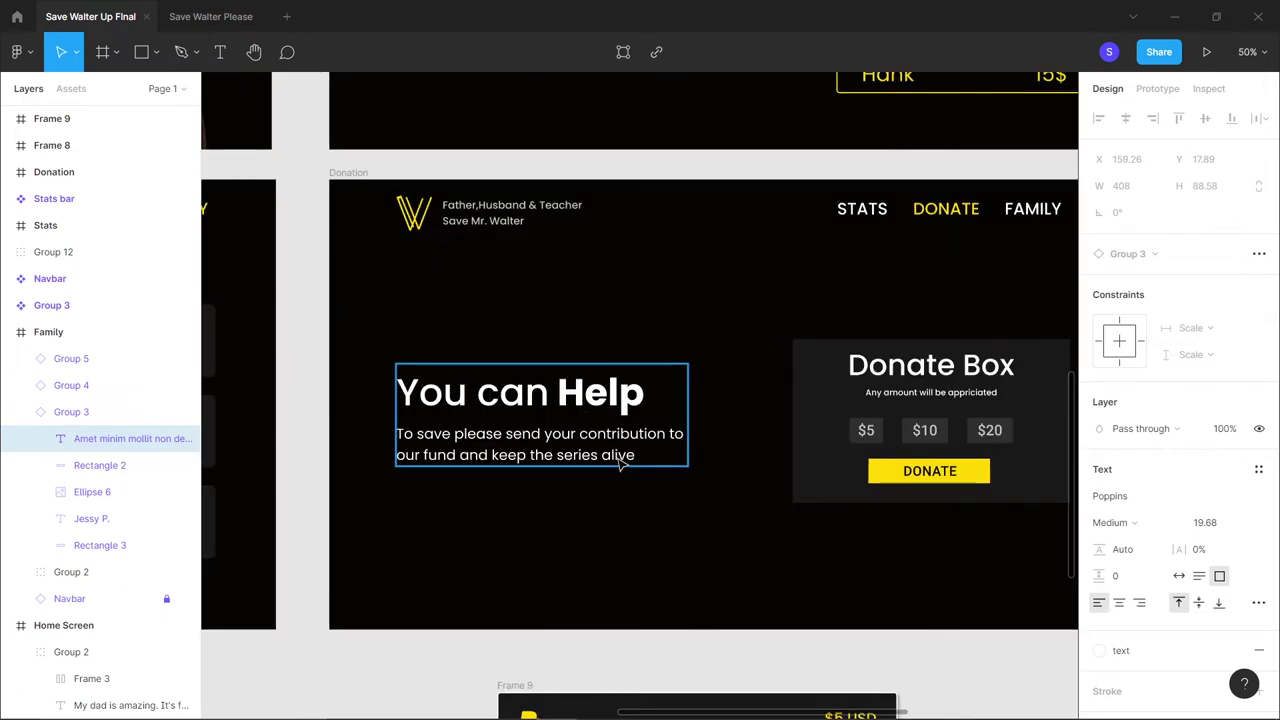
scroll(620, 460, "left", 2)
scroll(620, 460, "right", 4)
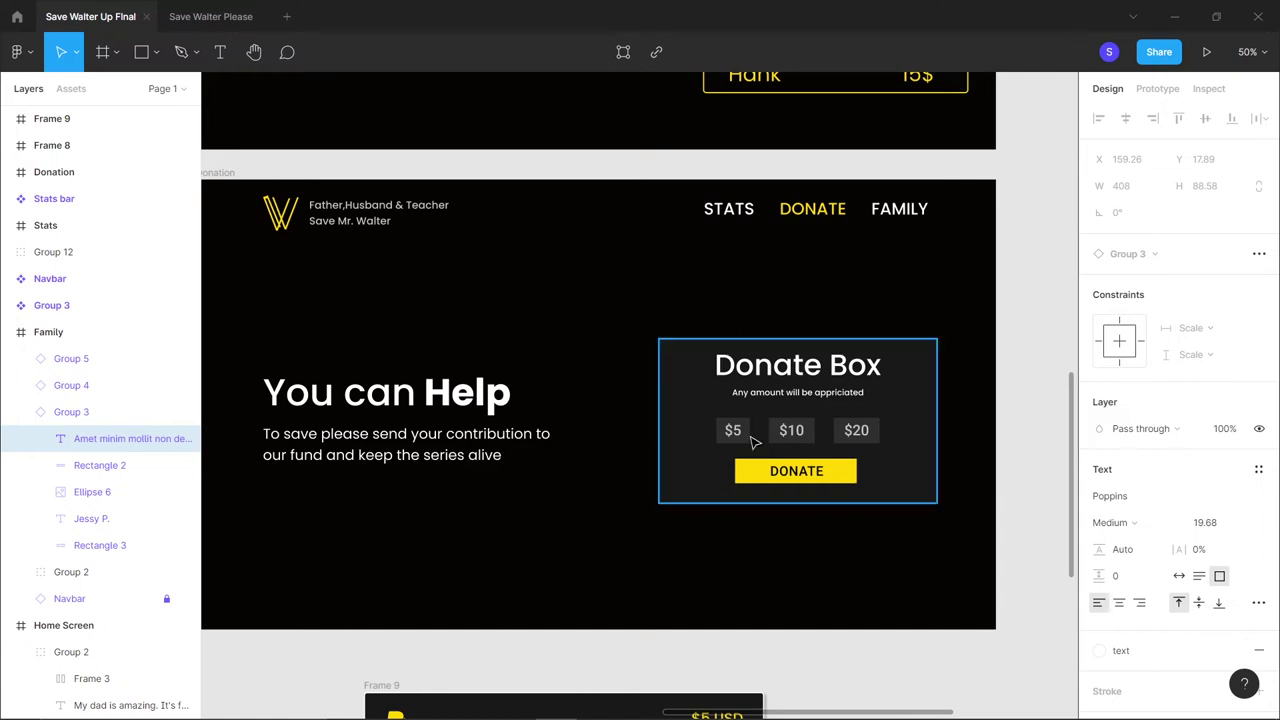
Return to the Save Walter Please file, duplicate the Family frame and place the copy below the original
left_click(184, 18)
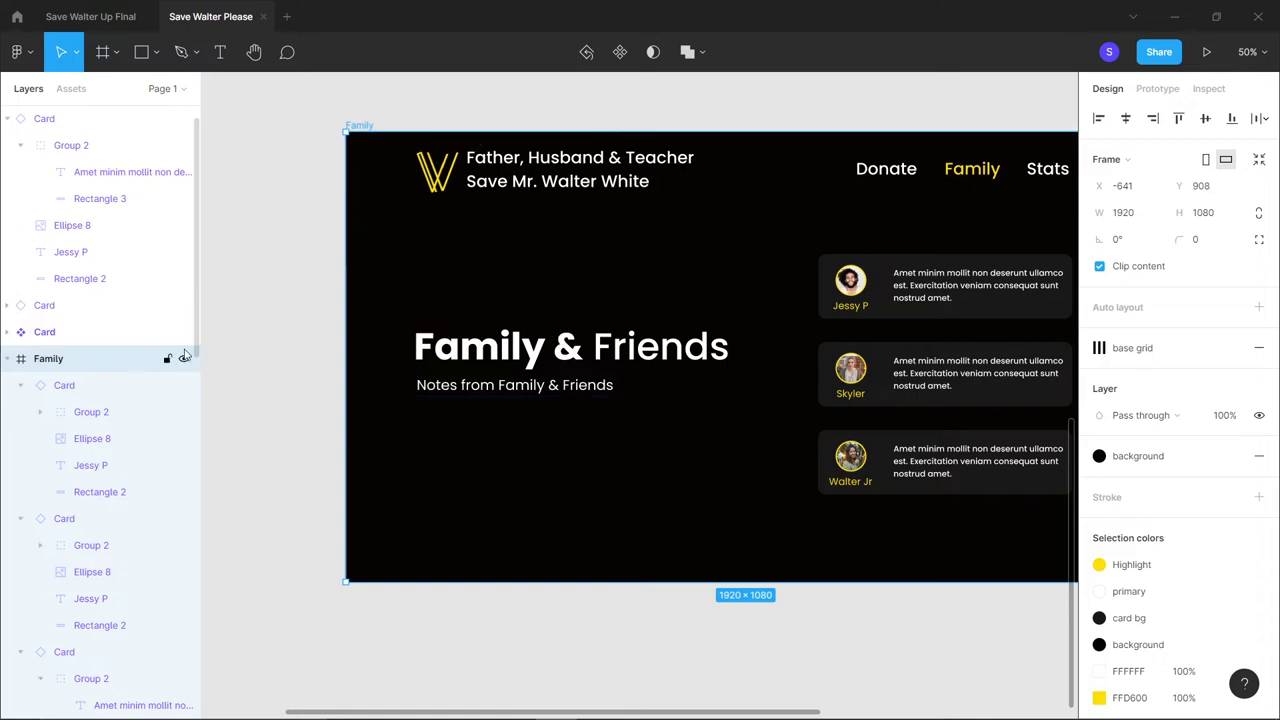
scroll(406, 289, "down", 3)
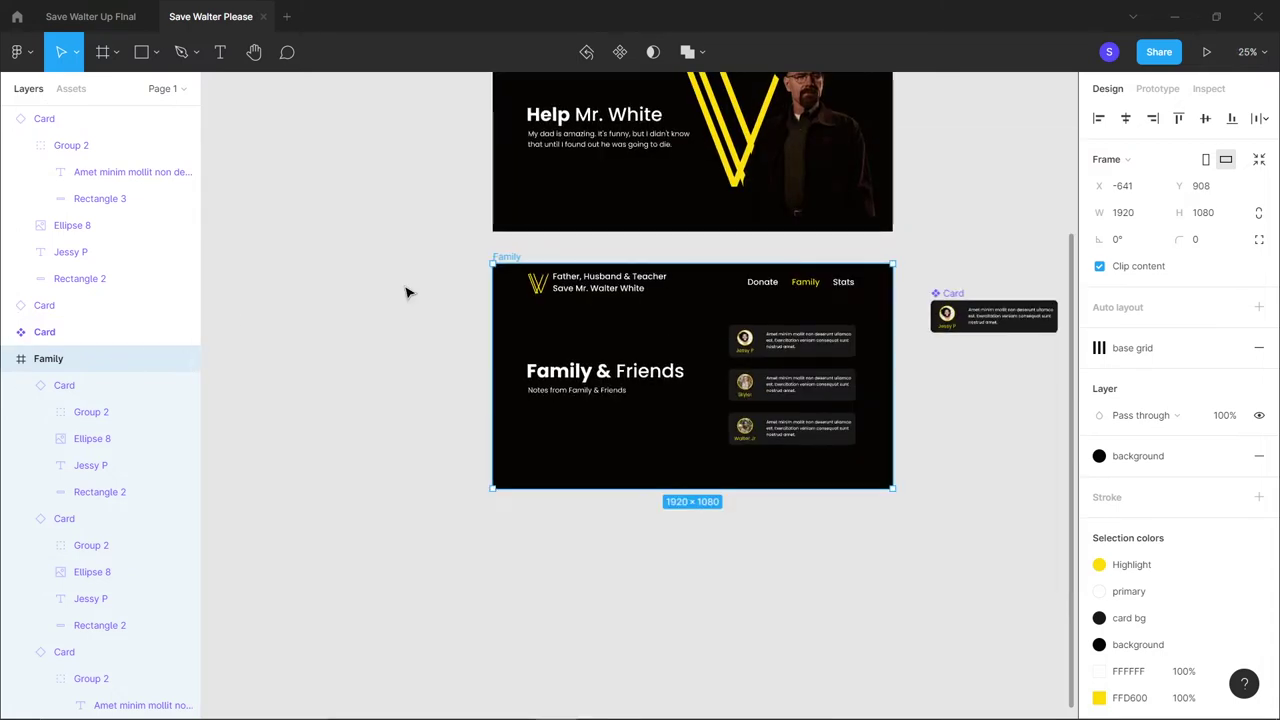
key("ctrl+d")
scroll(680, 384, "down", 3)
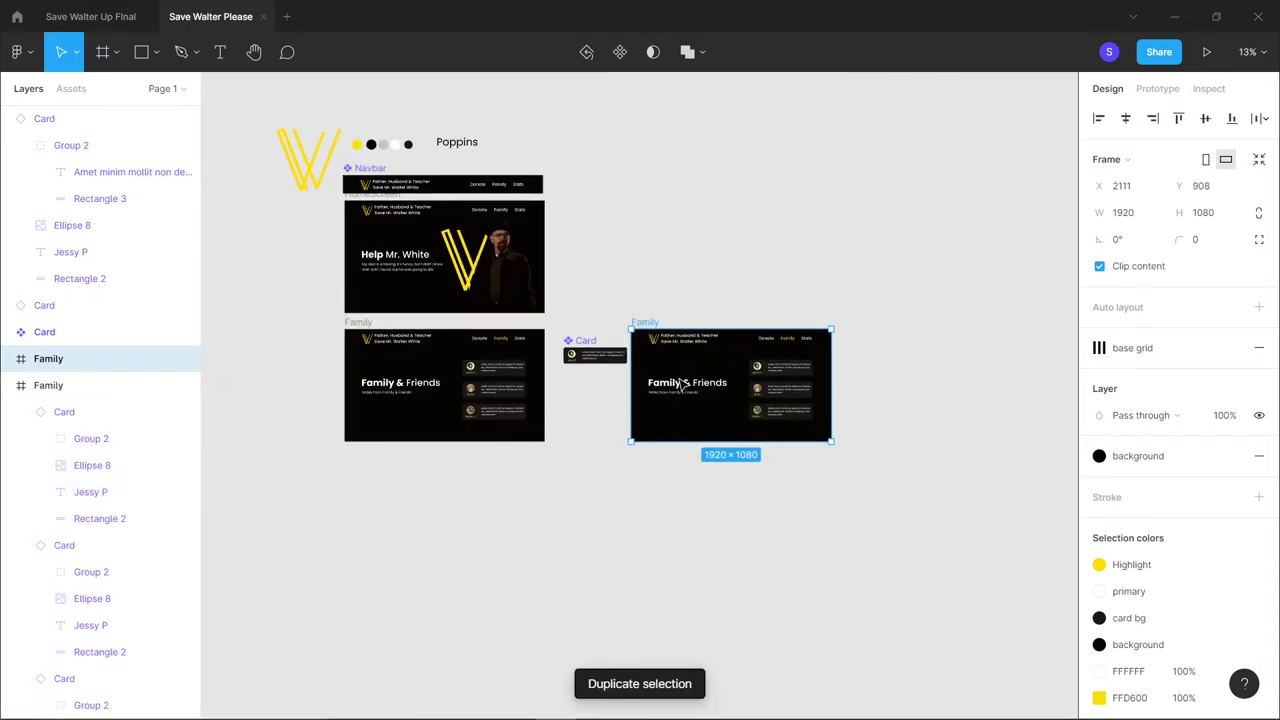
left_click_drag(735, 414, 447, 557)
Change the fill of the Family link in the duplicated frame's navbar to the primary color style
scroll(610, 590, "up", 5)
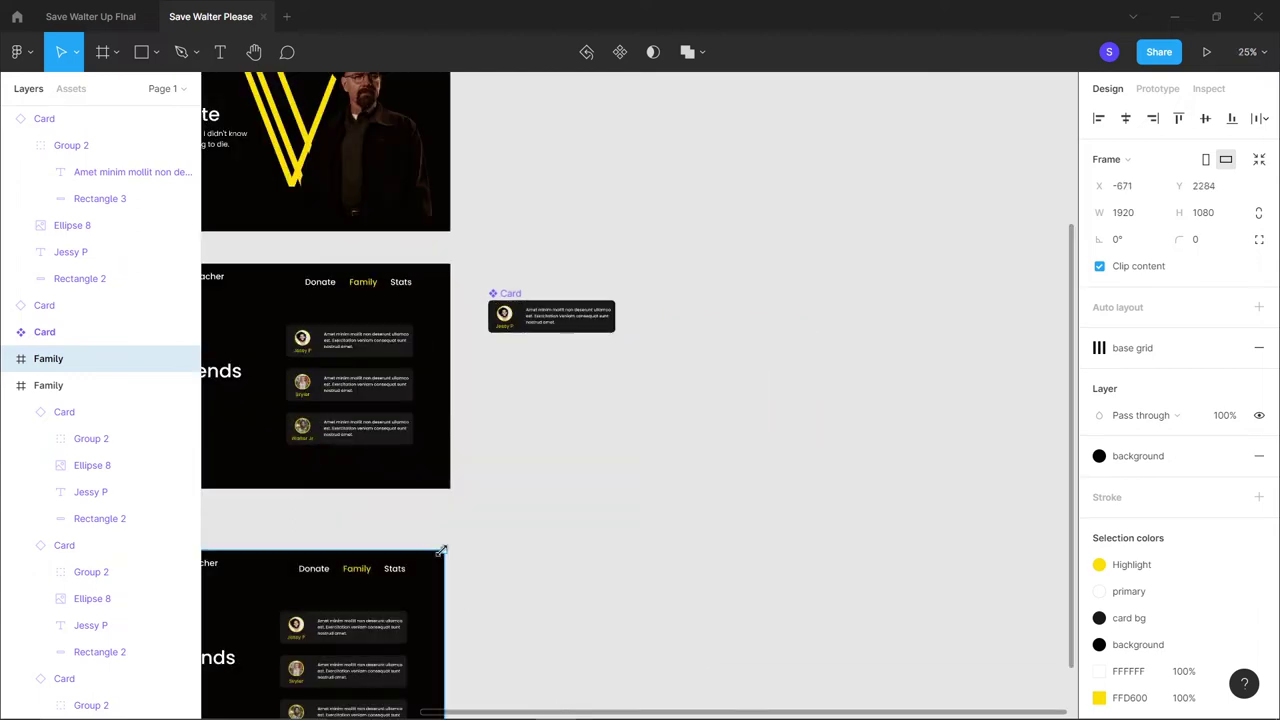
scroll(650, 445, "left", 5)
scroll(474, 246, "up", 3)
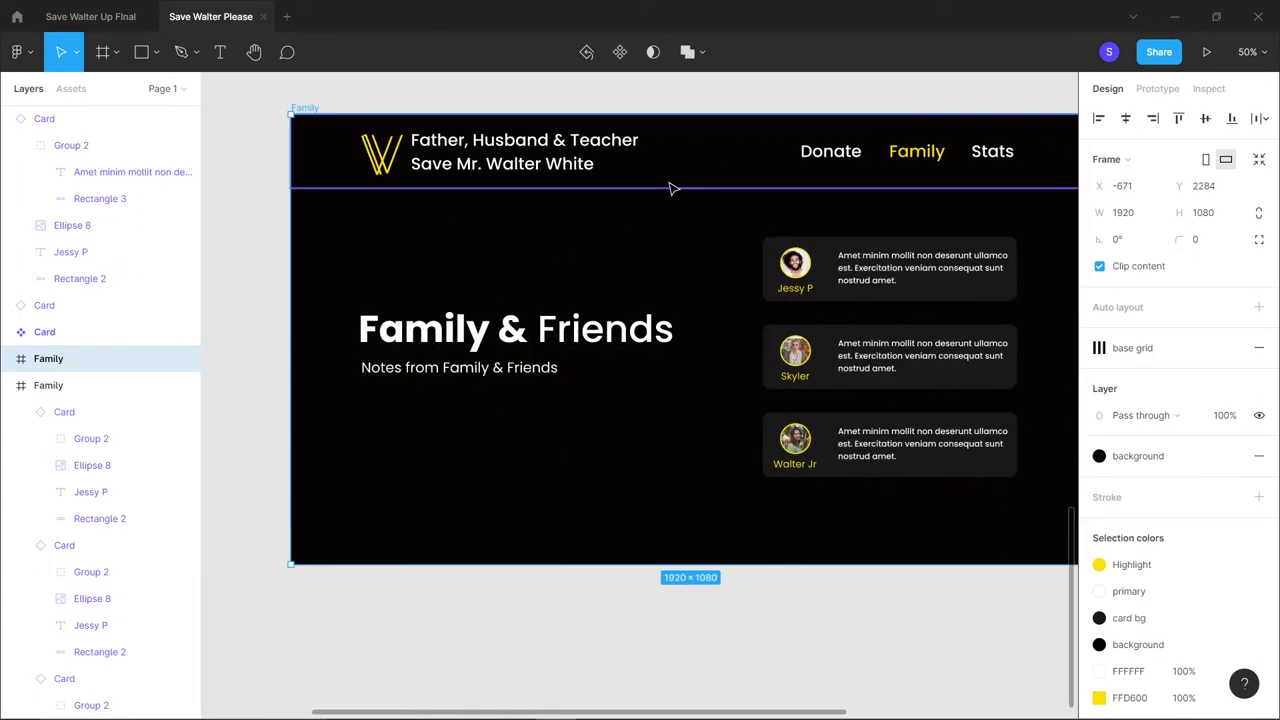
double_click(926, 160)
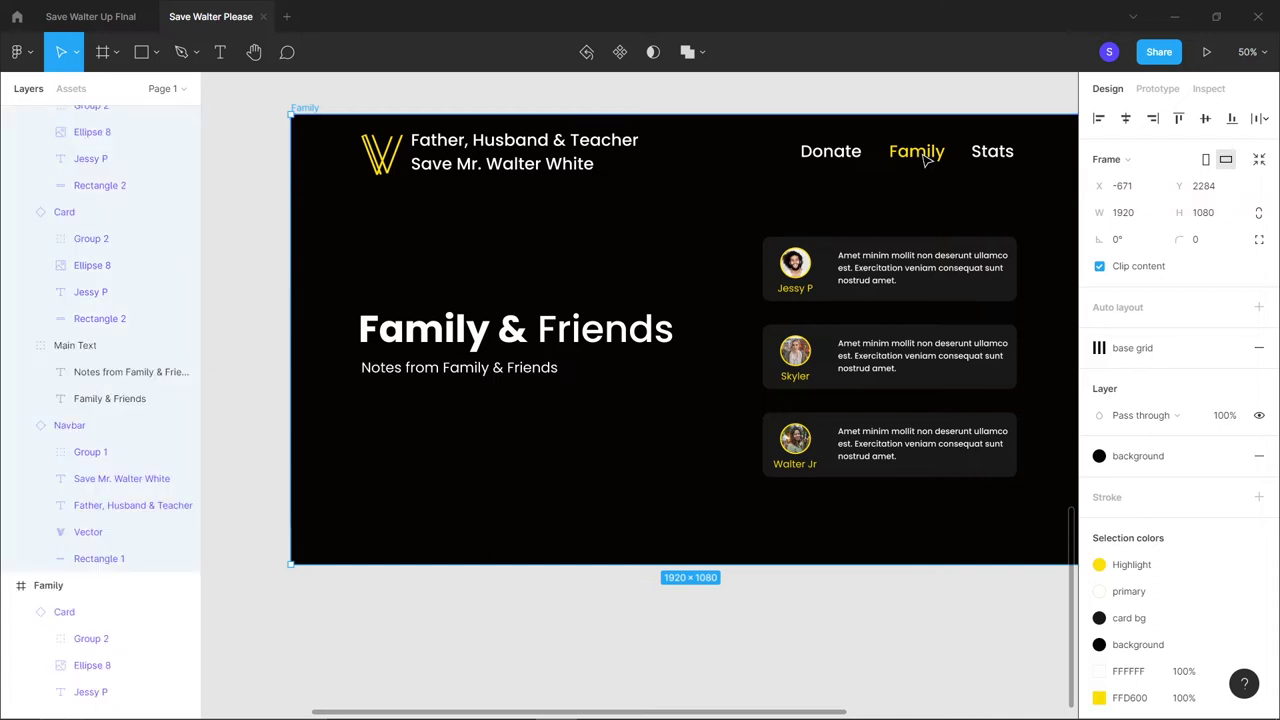
double_click(926, 160)
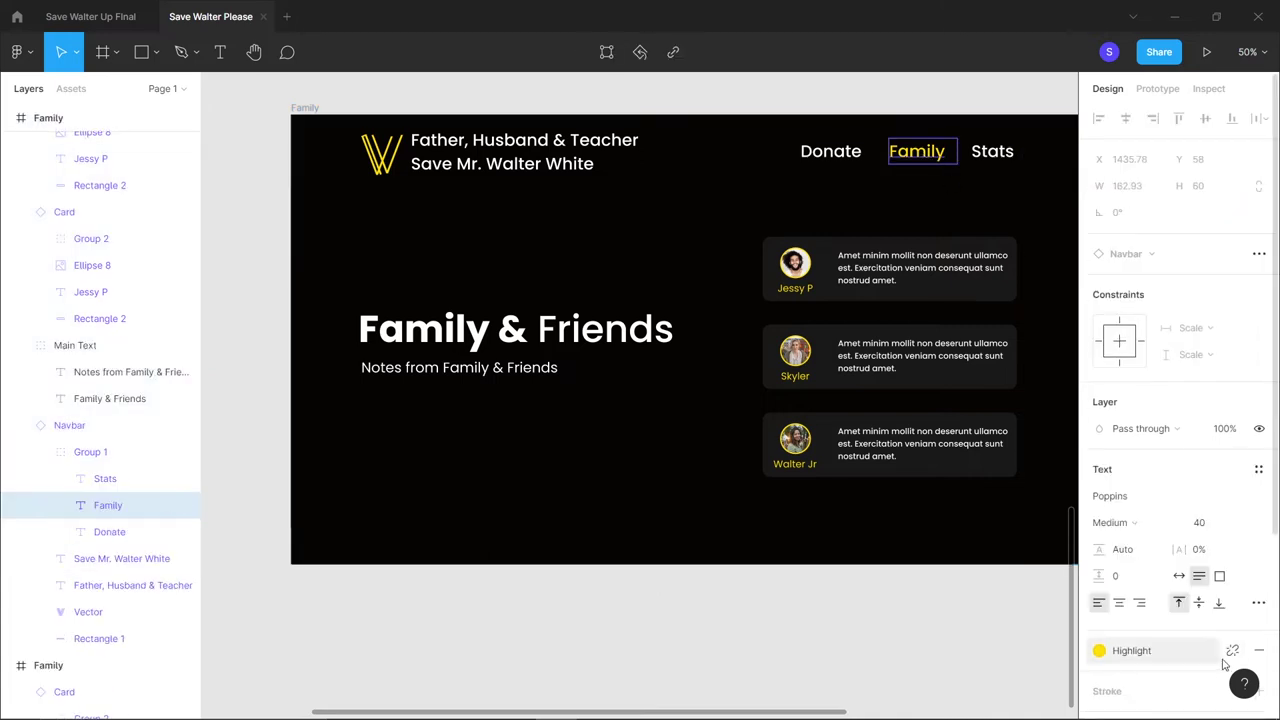
left_click(1259, 652)
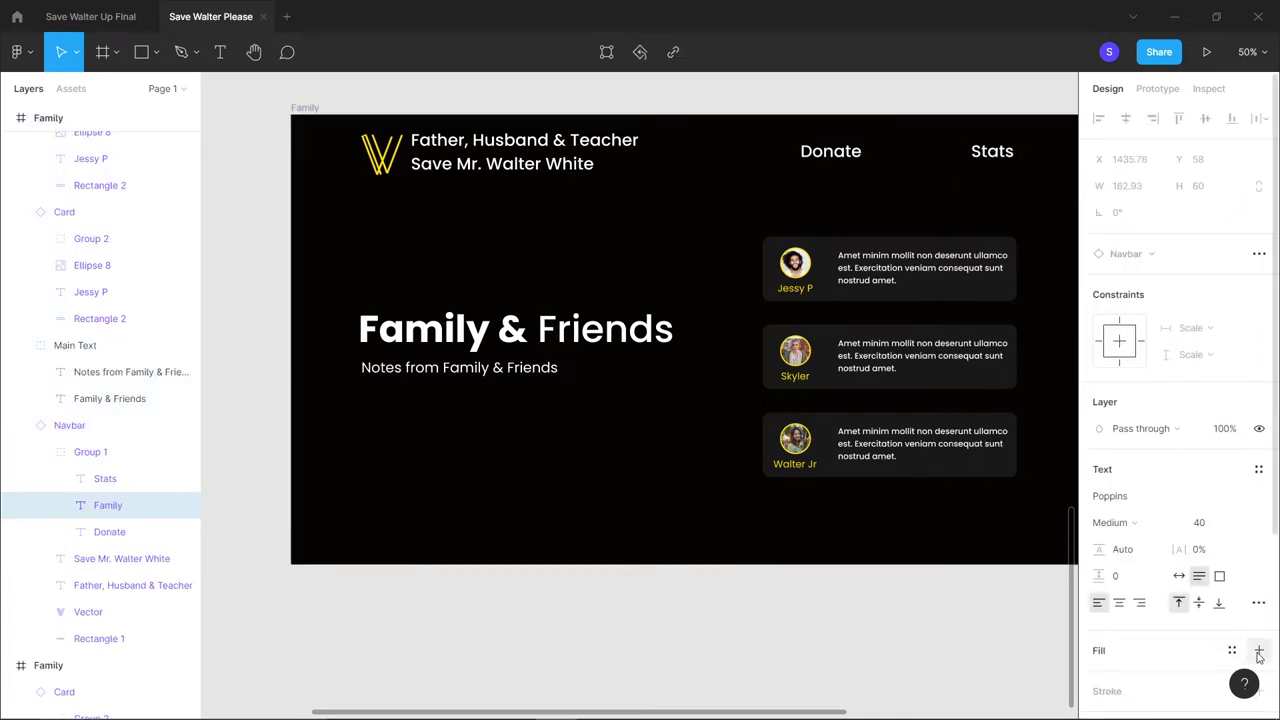
left_click(1259, 652)
scroll(1175, 580, "down", 3)
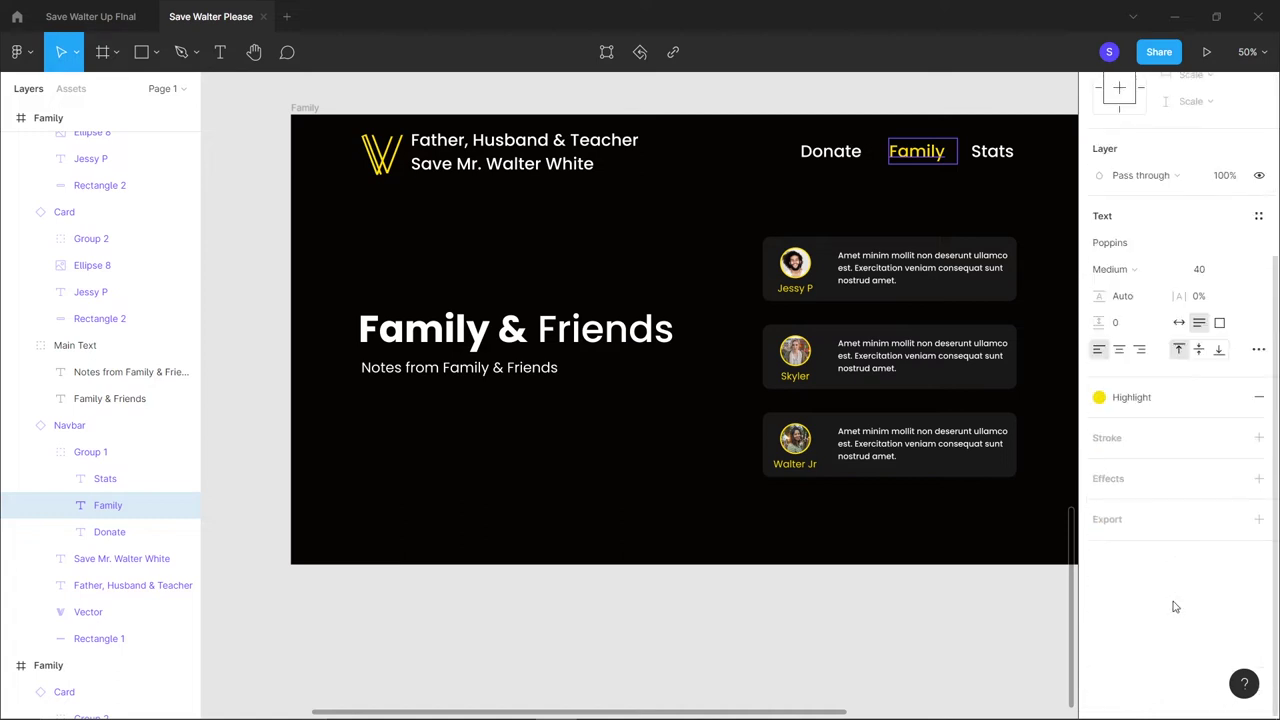
left_click(1120, 402)
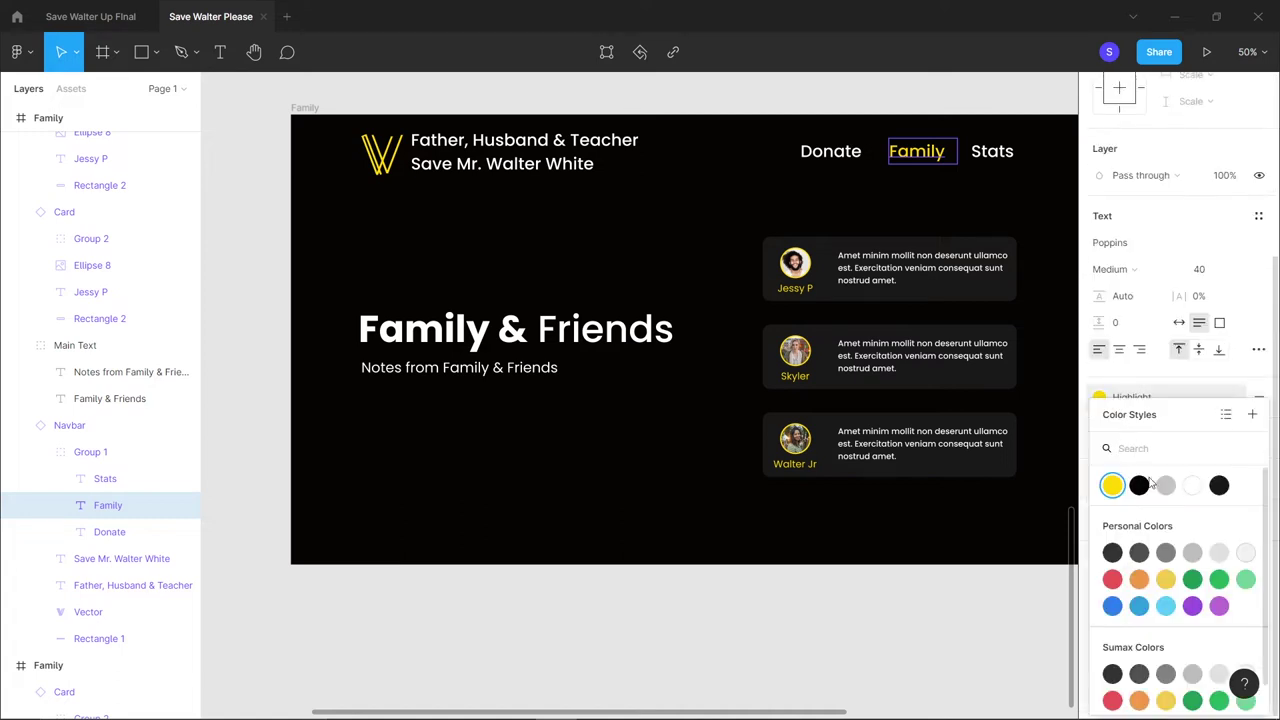
left_click(1191, 487)
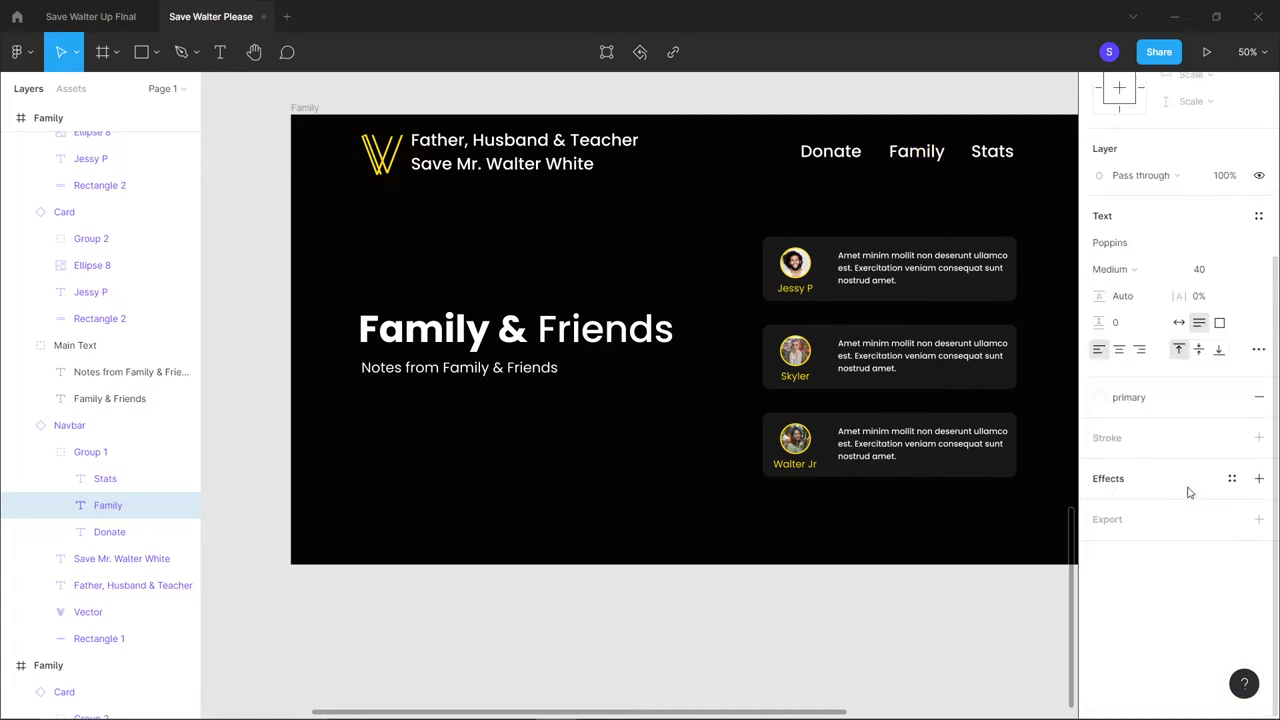
Apply the Highlight color style to the Donate link in the duplicated frame's navbar
left_click(843, 160)
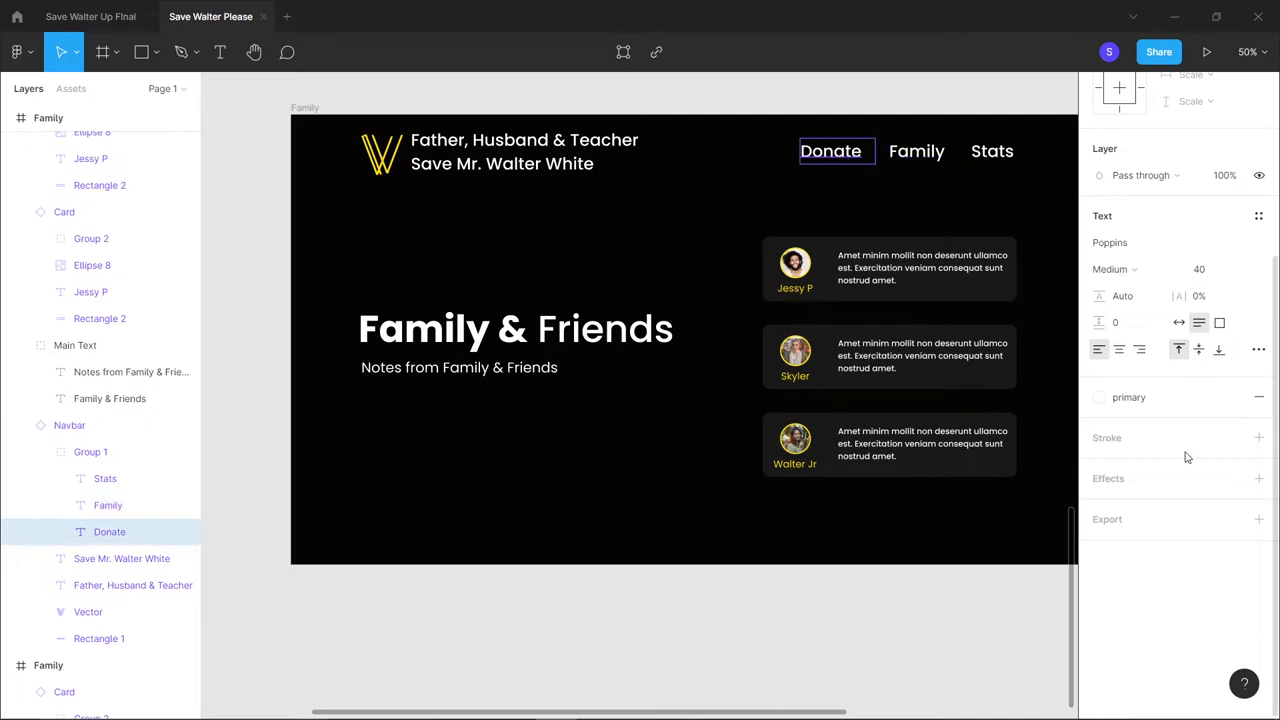
left_click(1143, 403)
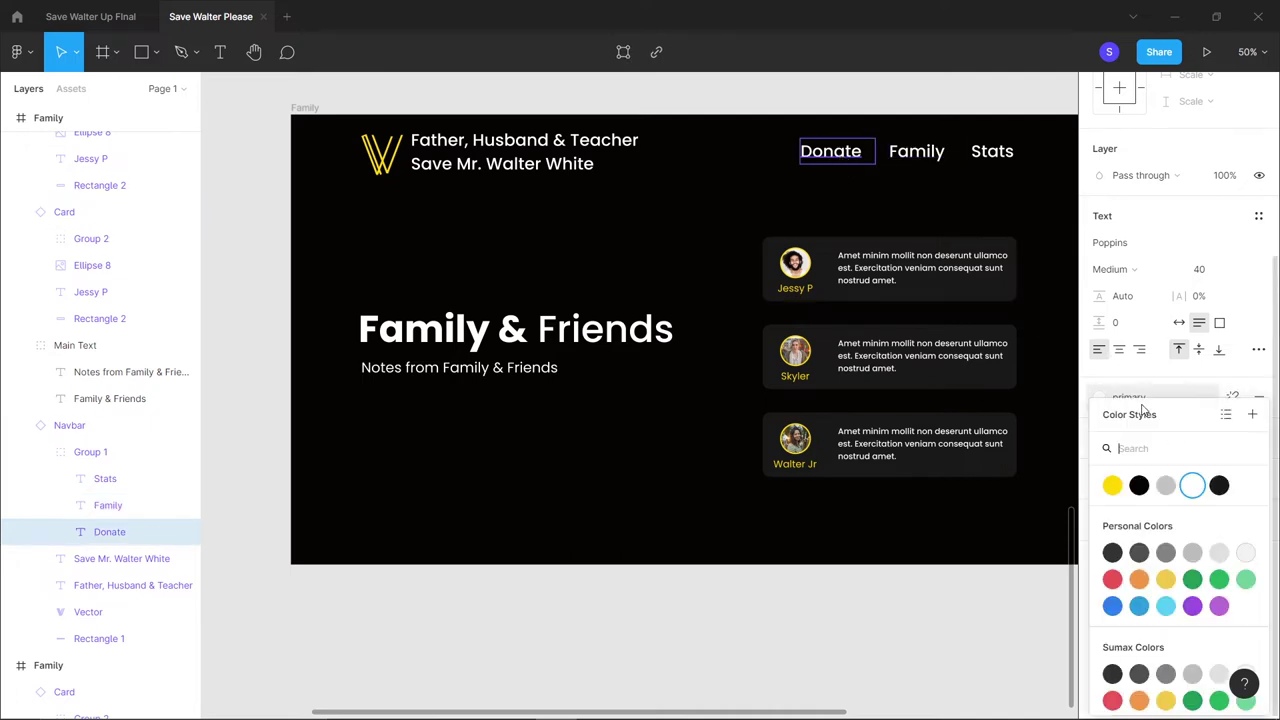
left_click(1113, 485)
left_click(834, 626)
Replace the Family & Friends heading in the duplicated frame with "You can Help", checking the wording in the Save Walter Up Final file
left_click(435, 338)
left_click(435, 338)
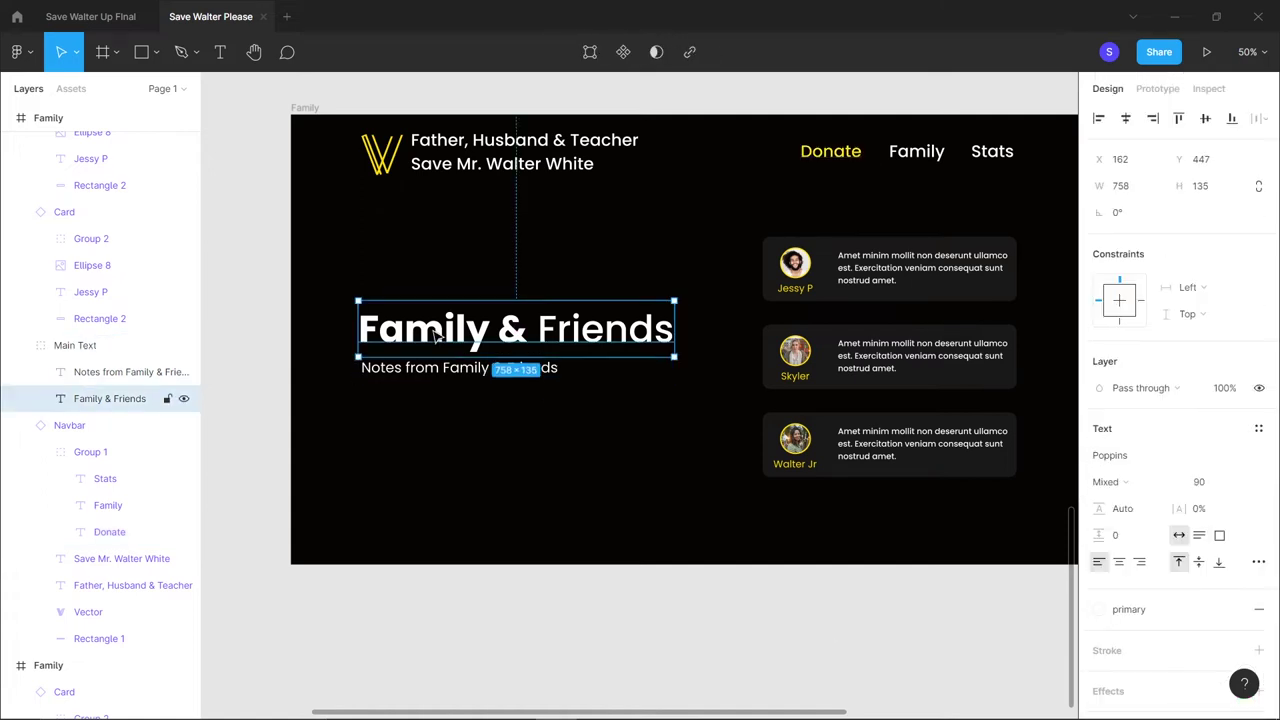
double_click(435, 338)
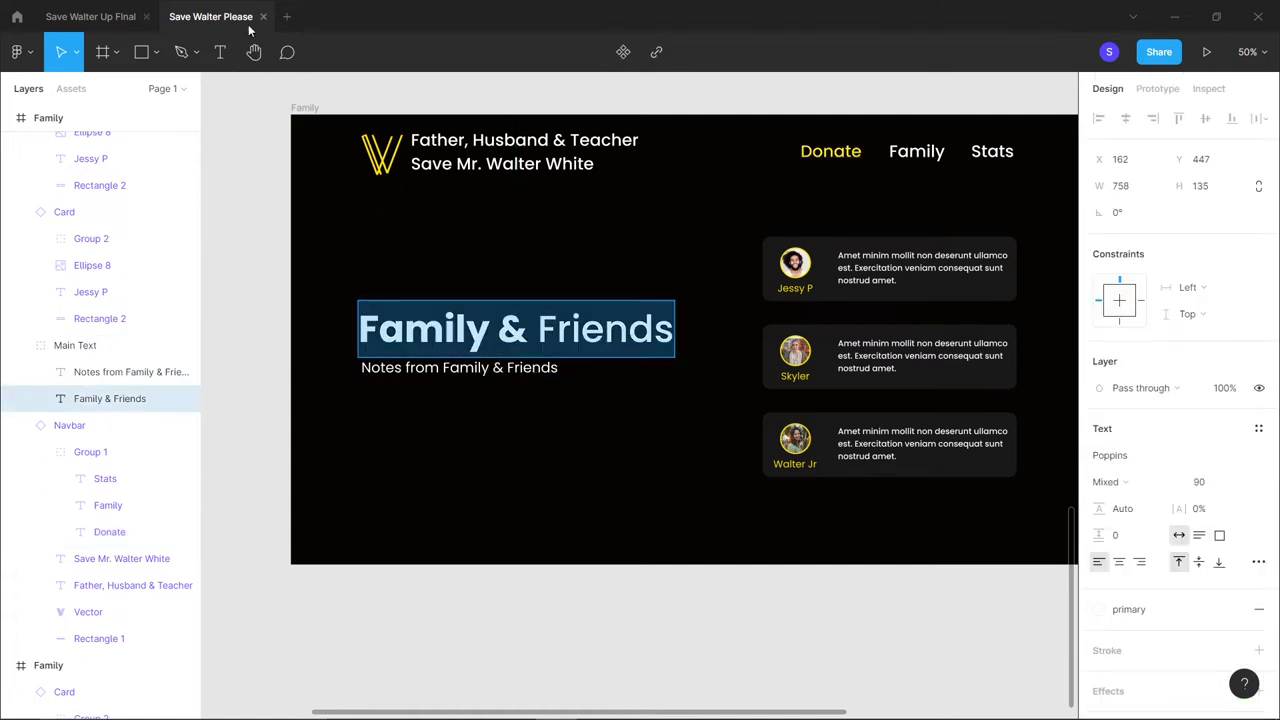
left_click(85, 18)
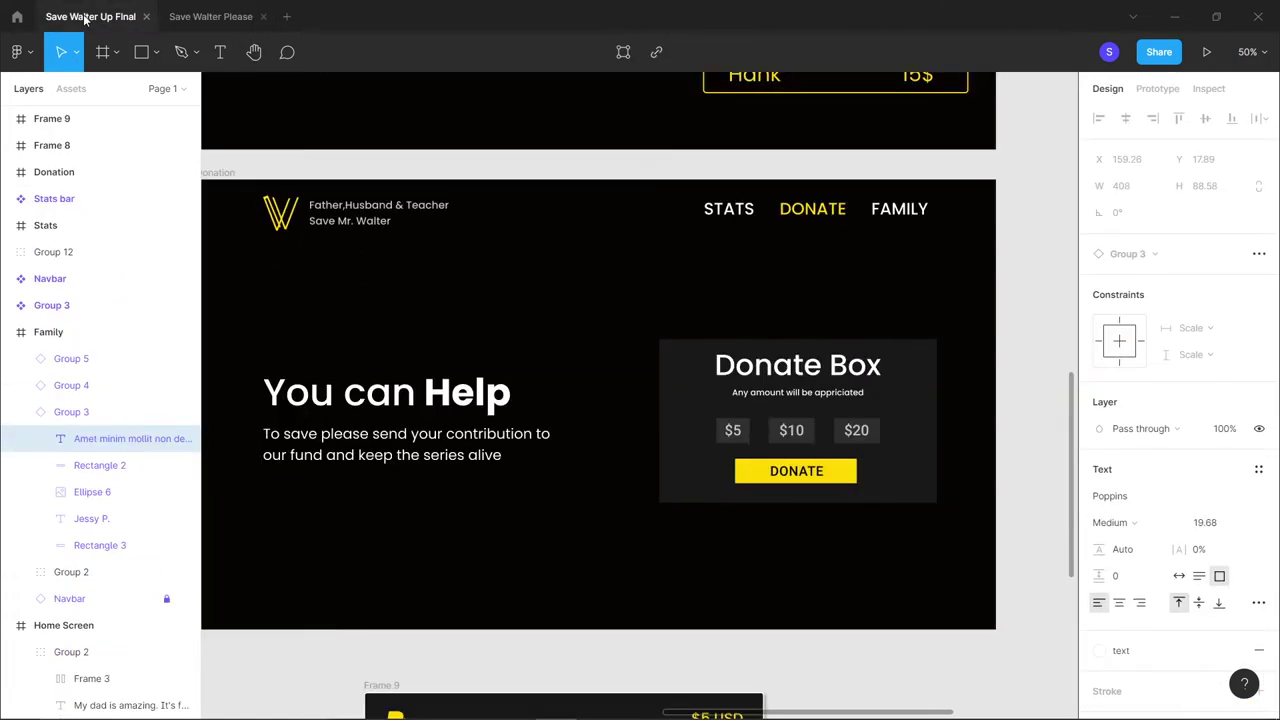
left_click(217, 18)
type("YOu")
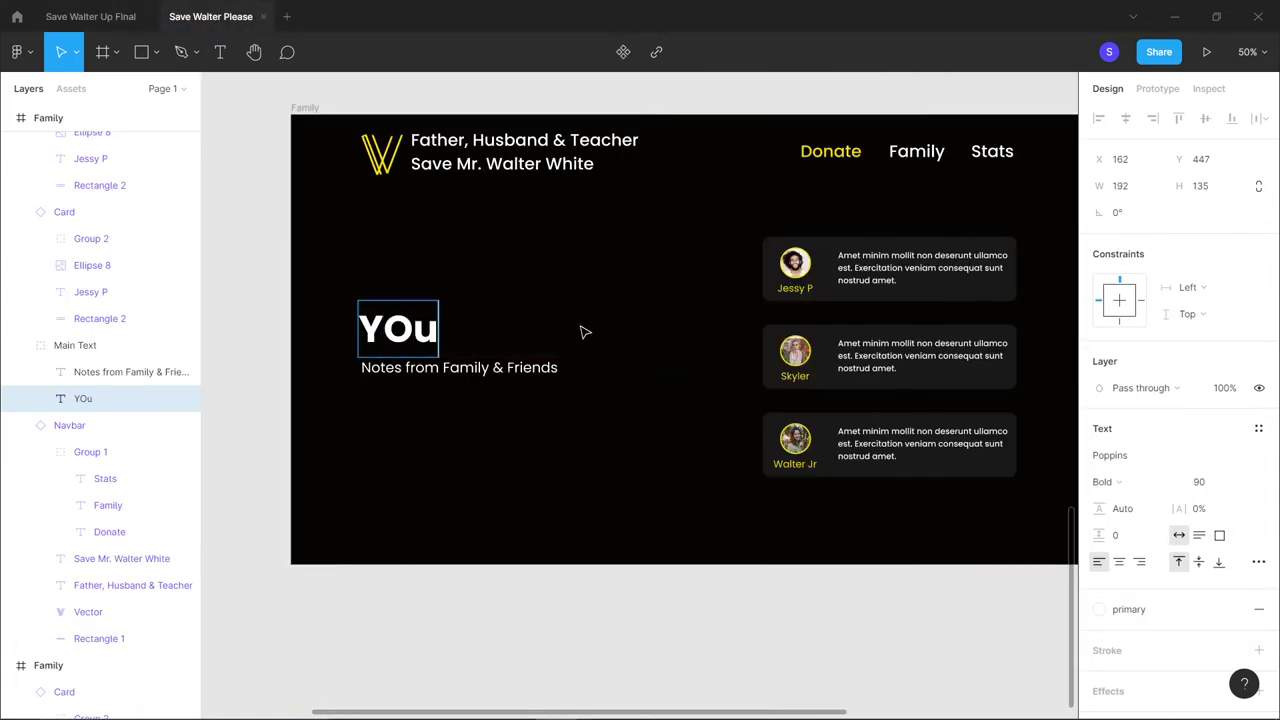
type(" can Help")
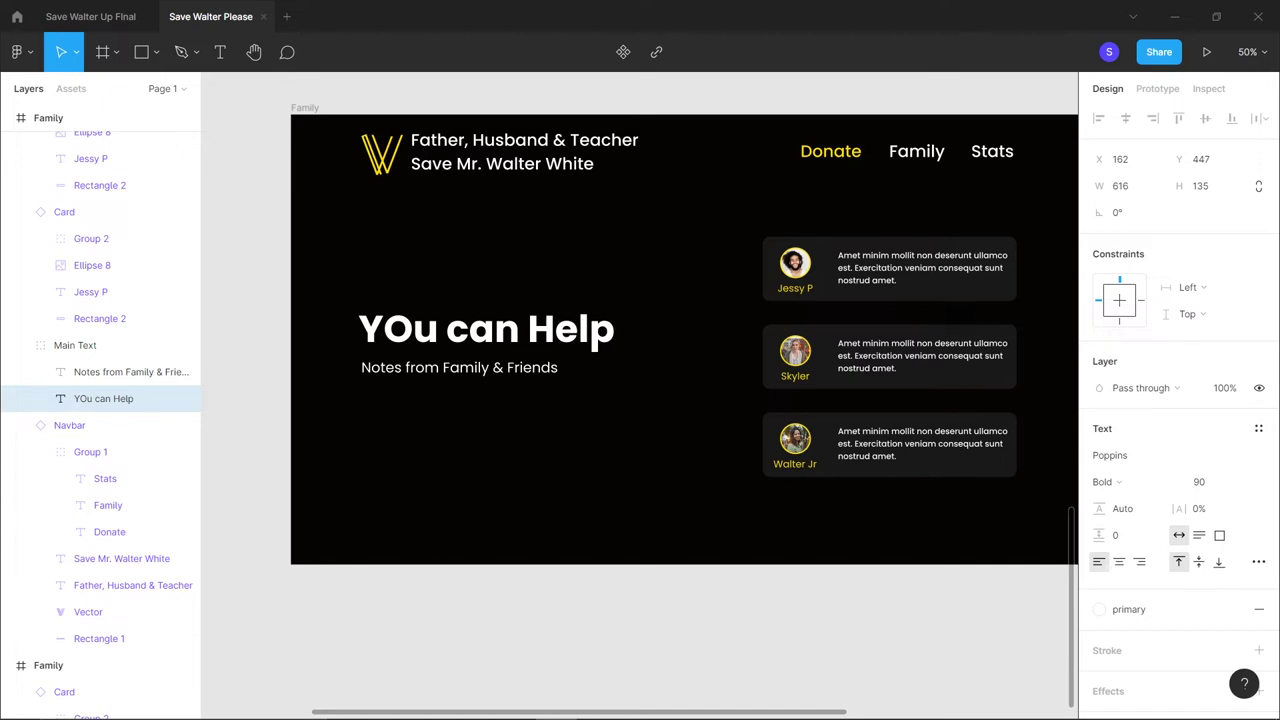
key("Escape")
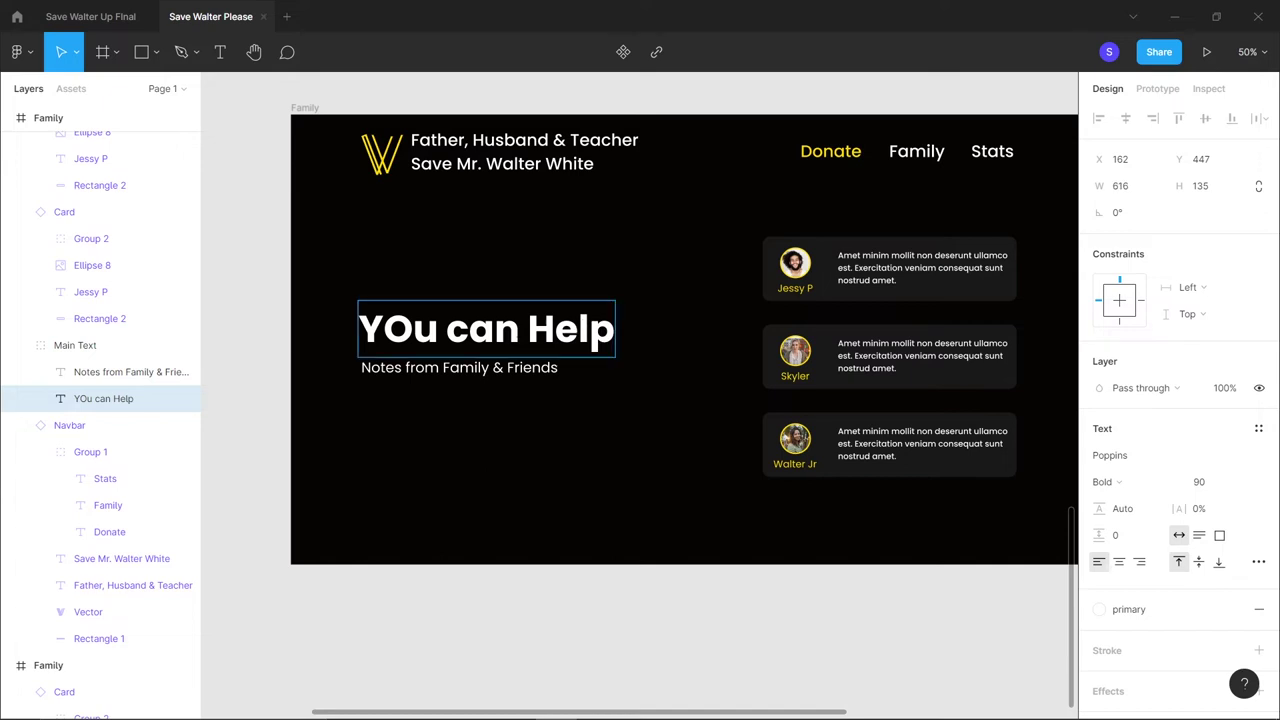
double_click(413, 328)
key("BackSpace")
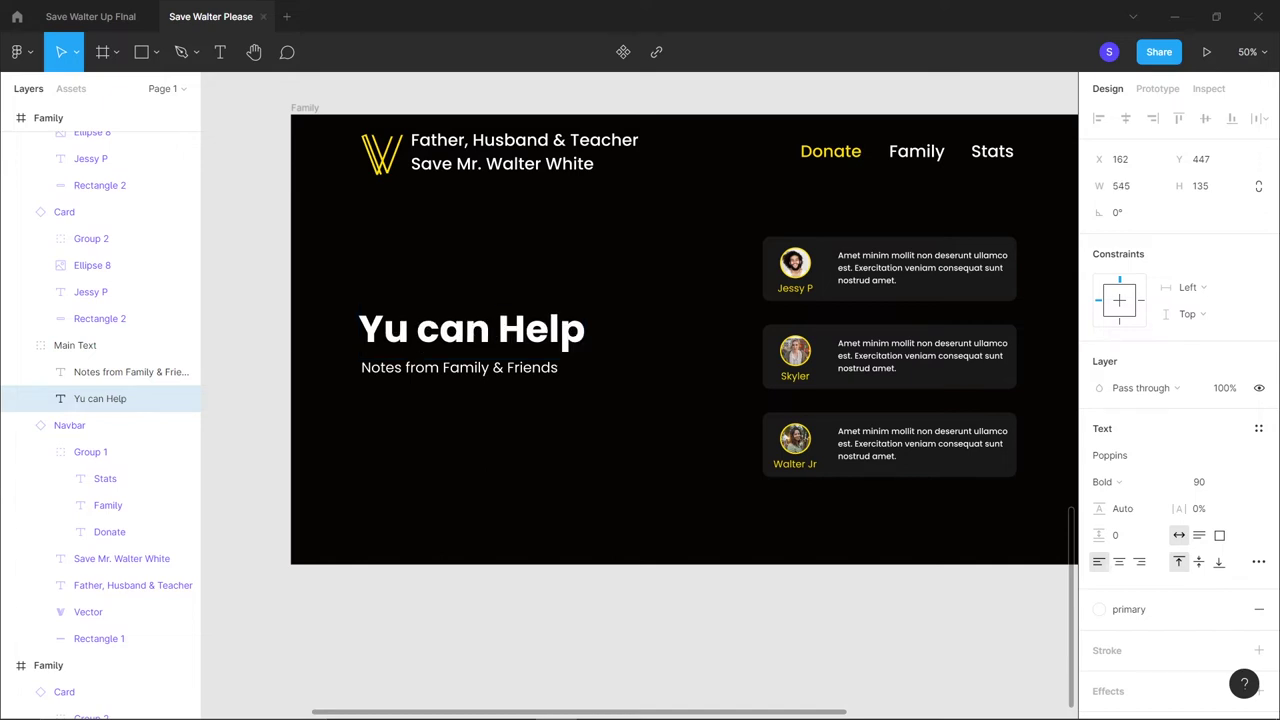
type("o")
Set the words "You can" in the heading to Regular weight
left_click_drag(514, 330, 356, 333)
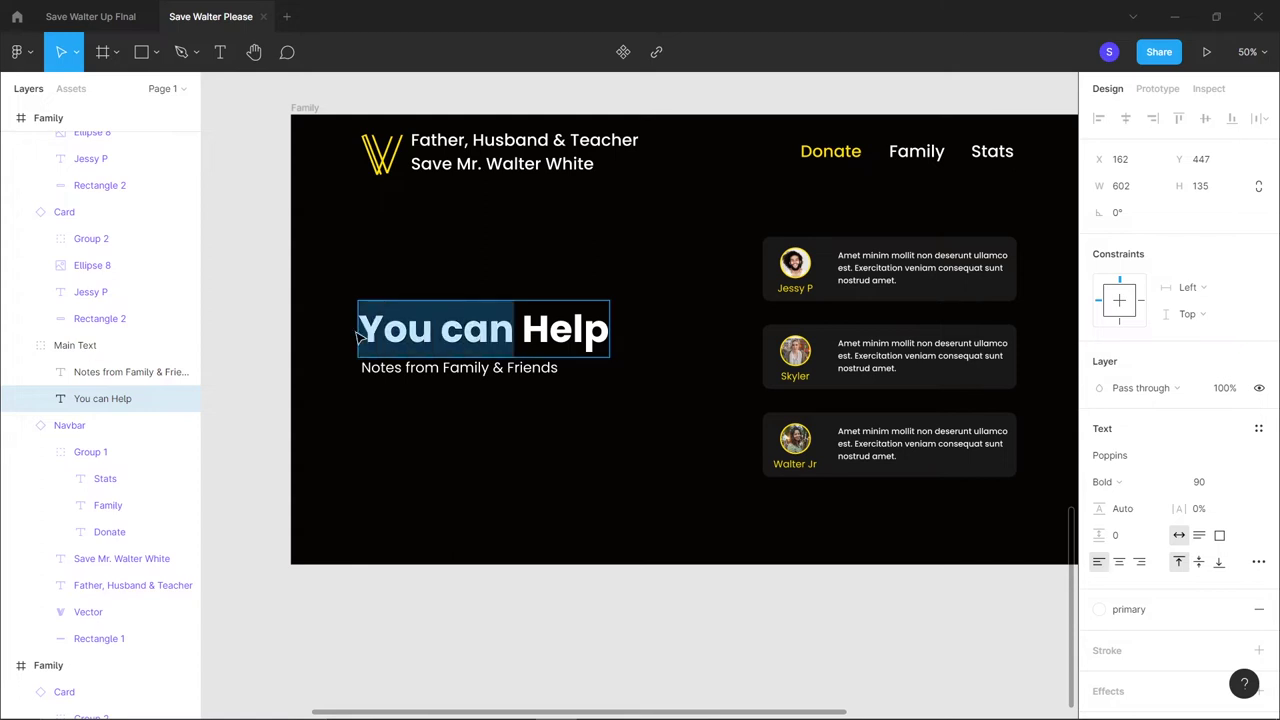
left_click(1135, 483)
left_click(1149, 408)
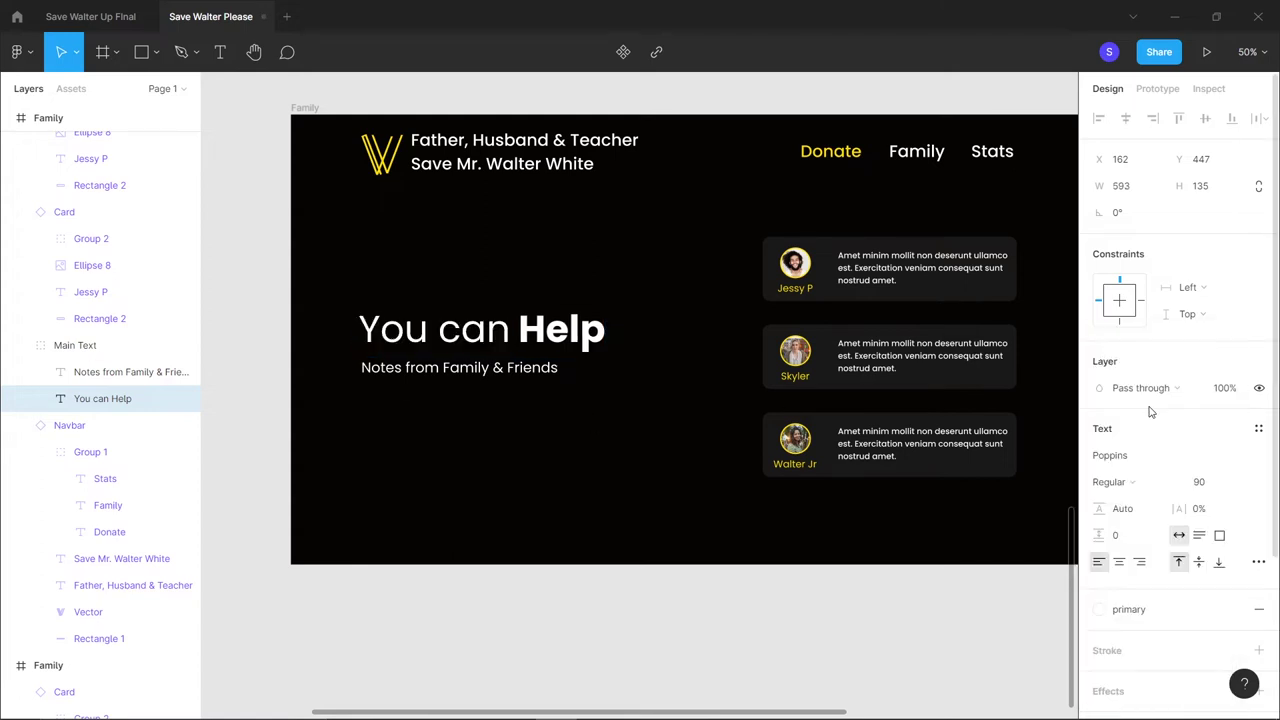
Replace the subtitle with the Save Walter Up Final file's text "To save please send your contribution to our fund and keep the series alive"
left_click(114, 14)
left_click(470, 450)
double_click(470, 450)
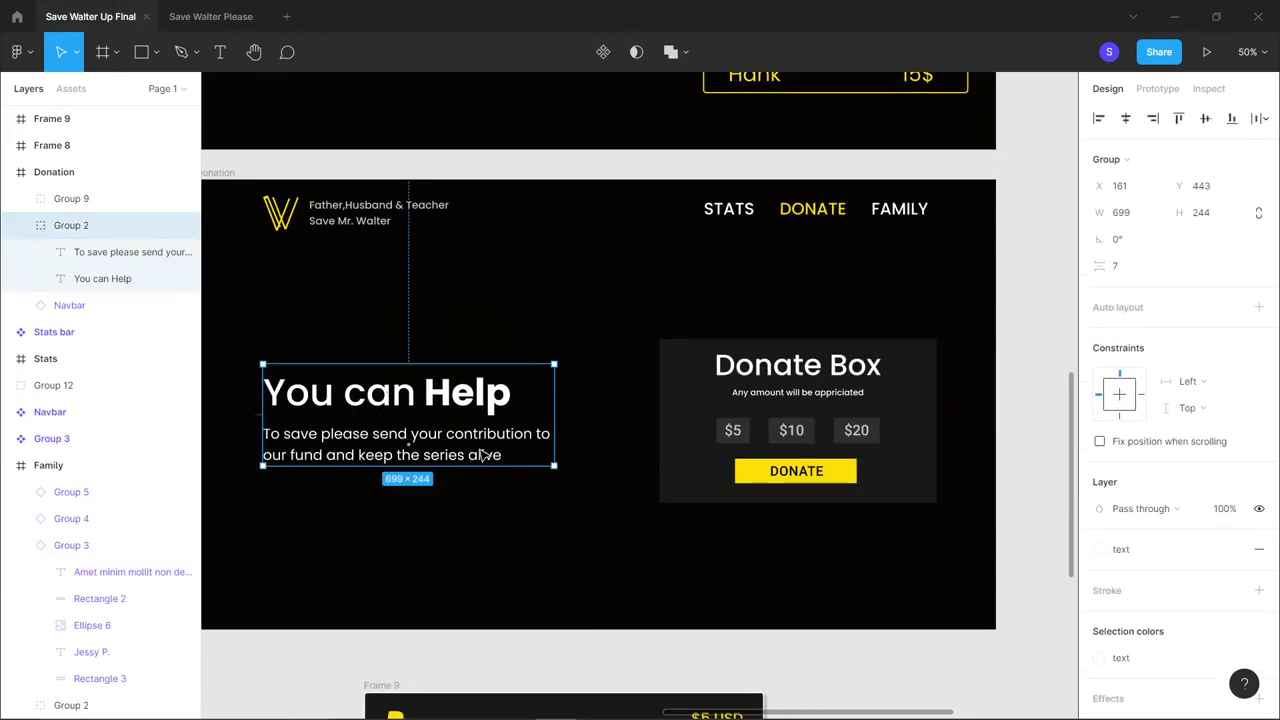
mouse_move(506, 466)
left_mouse_down()
mouse_move(243, 449)
mouse_move(491, 477)
left_mouse_up()
key("ctrl+Tab")
left_click(520, 367)
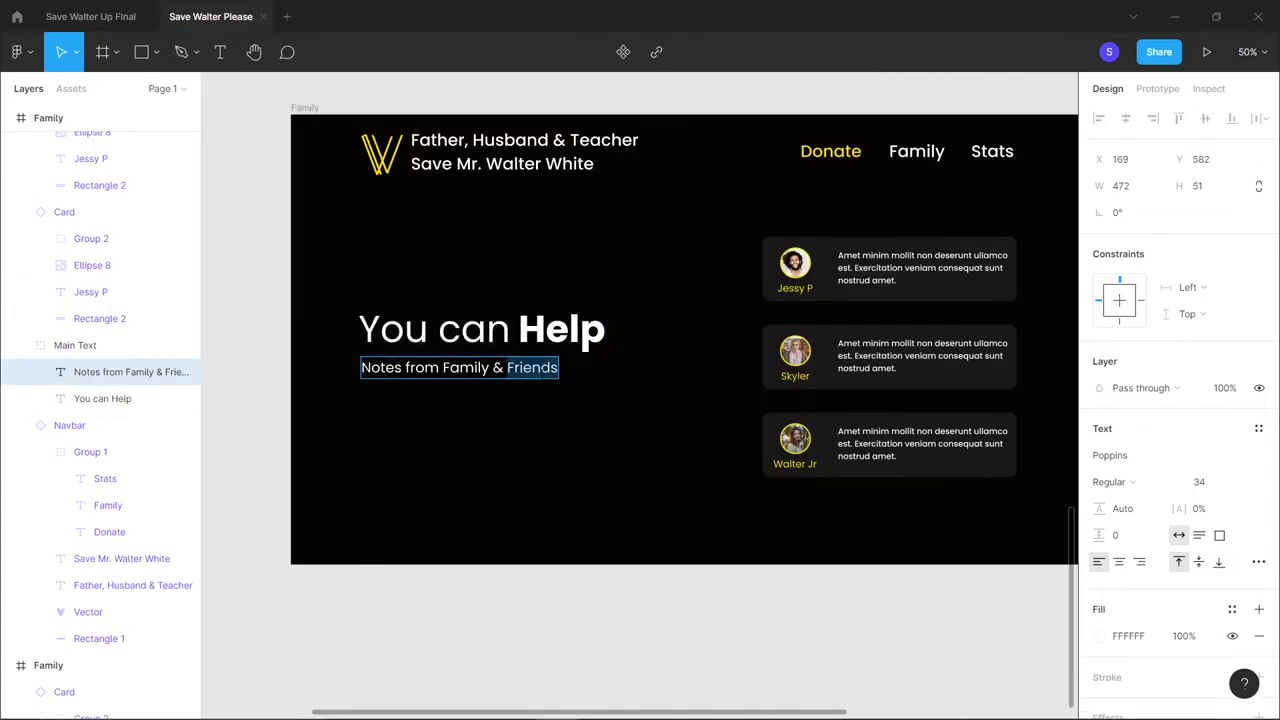
key("ctrl+a")
type("To save please send your contribution to our fund and keep the series alive")
Change the weight of the words "You can" in the heading to Medium
double_click(478, 330)
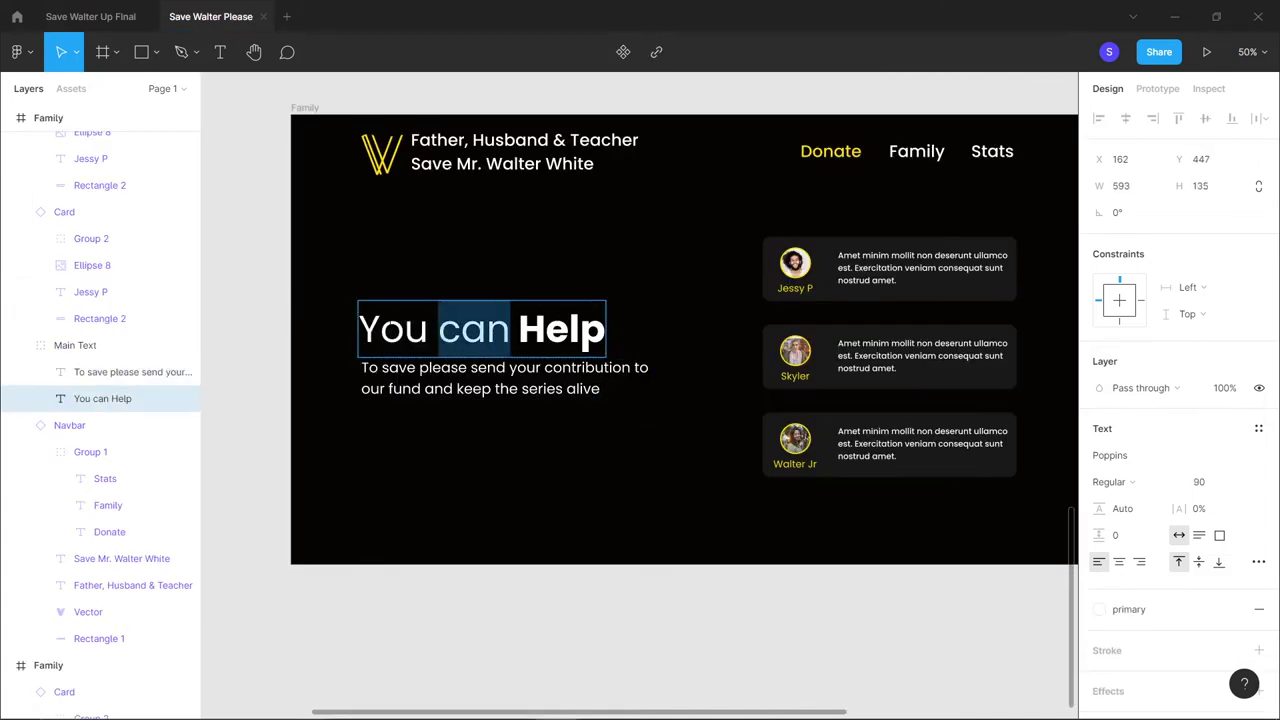
left_click_drag(478, 330, 362, 330)
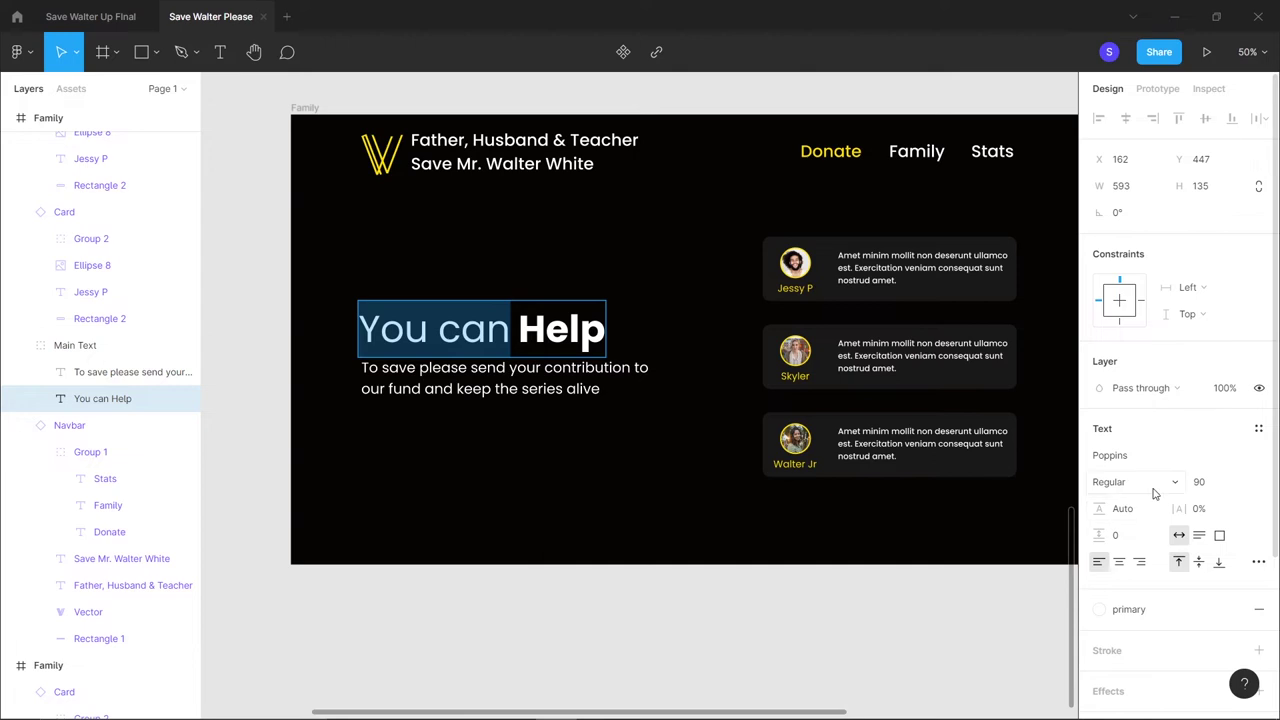
left_click(1155, 485)
left_click(1164, 421)
key("Escape")
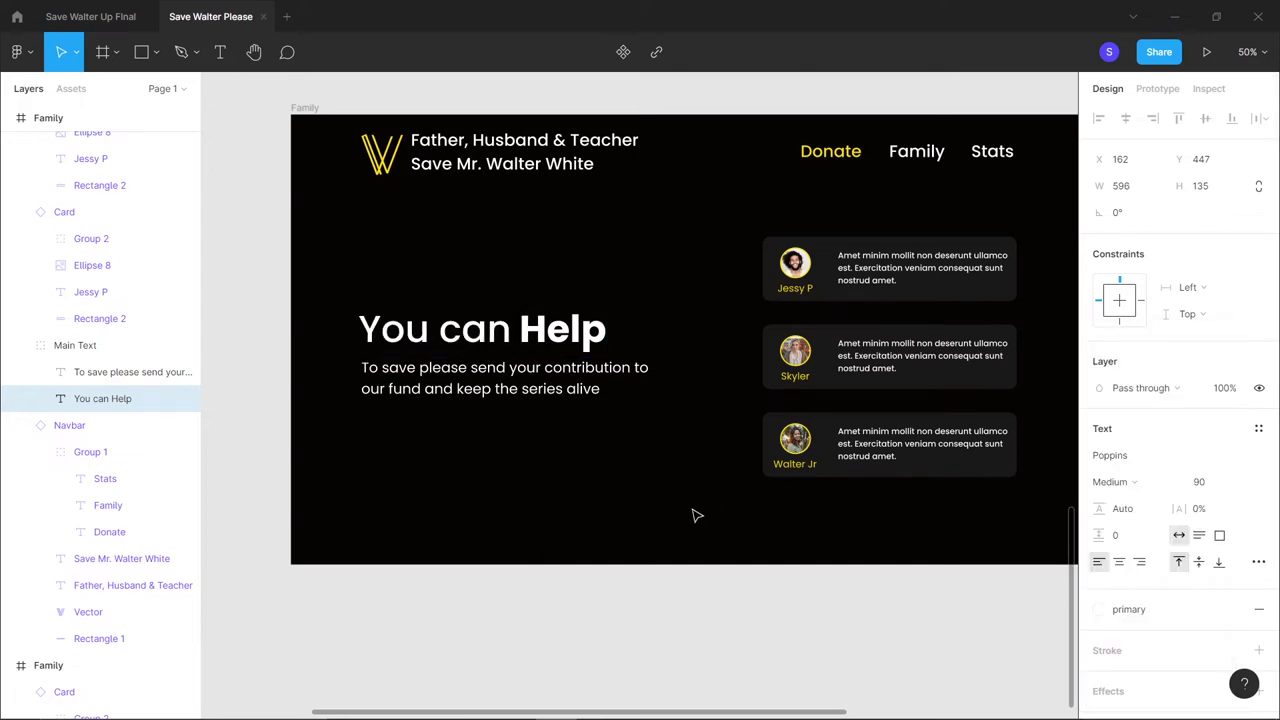
Move the subtitle to about X 156, Y 604 and nudge the "You can Help" heading slightly down toward it
left_click_drag(566, 379, 560, 388)
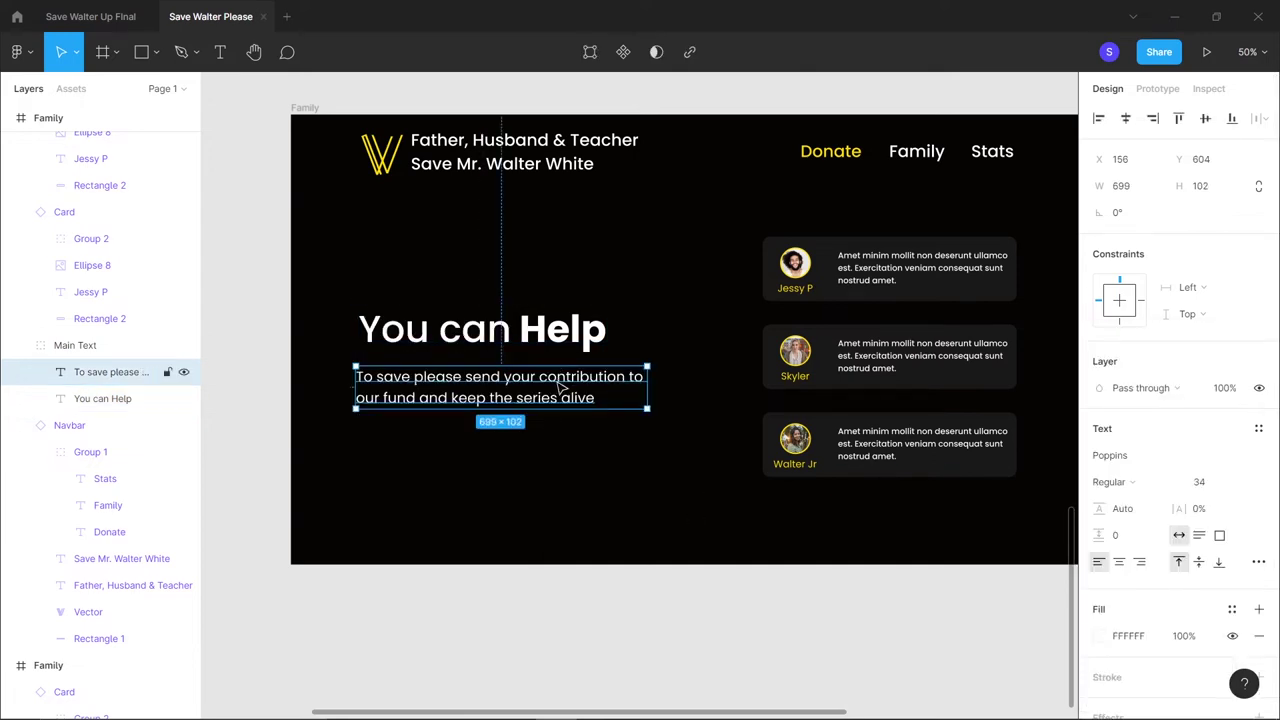
left_click(601, 450)
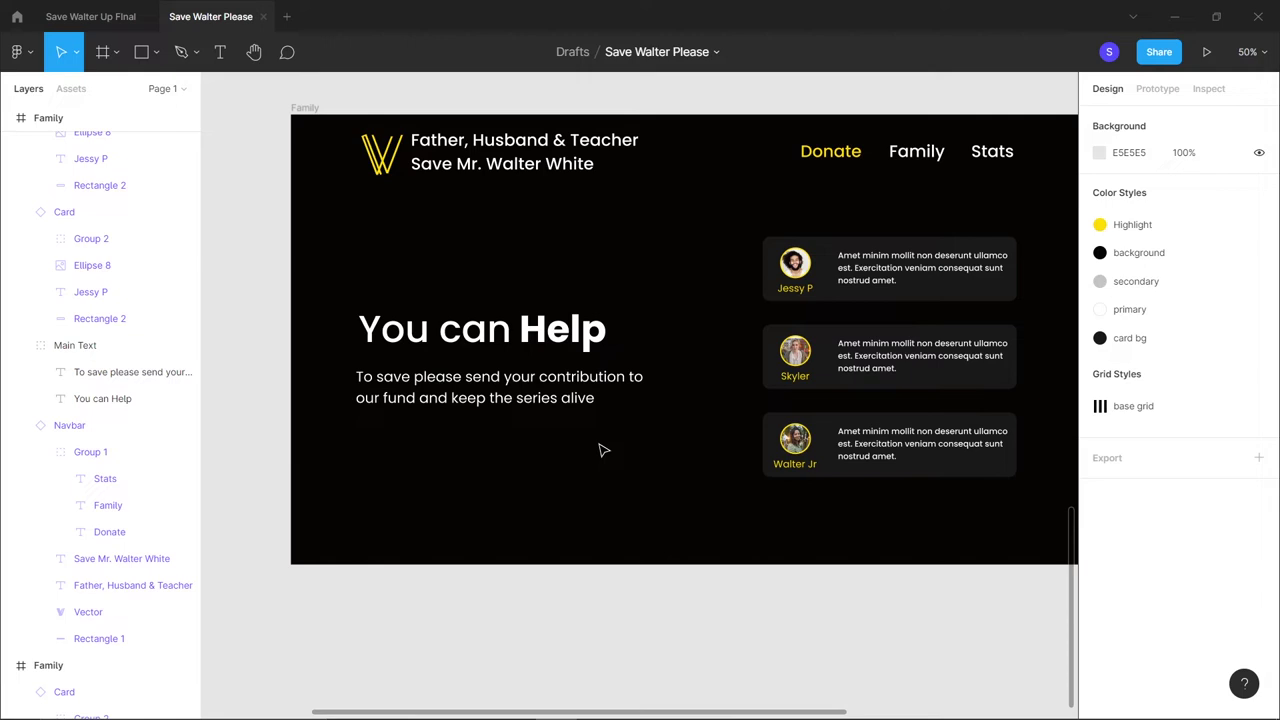
double_click(540, 342)
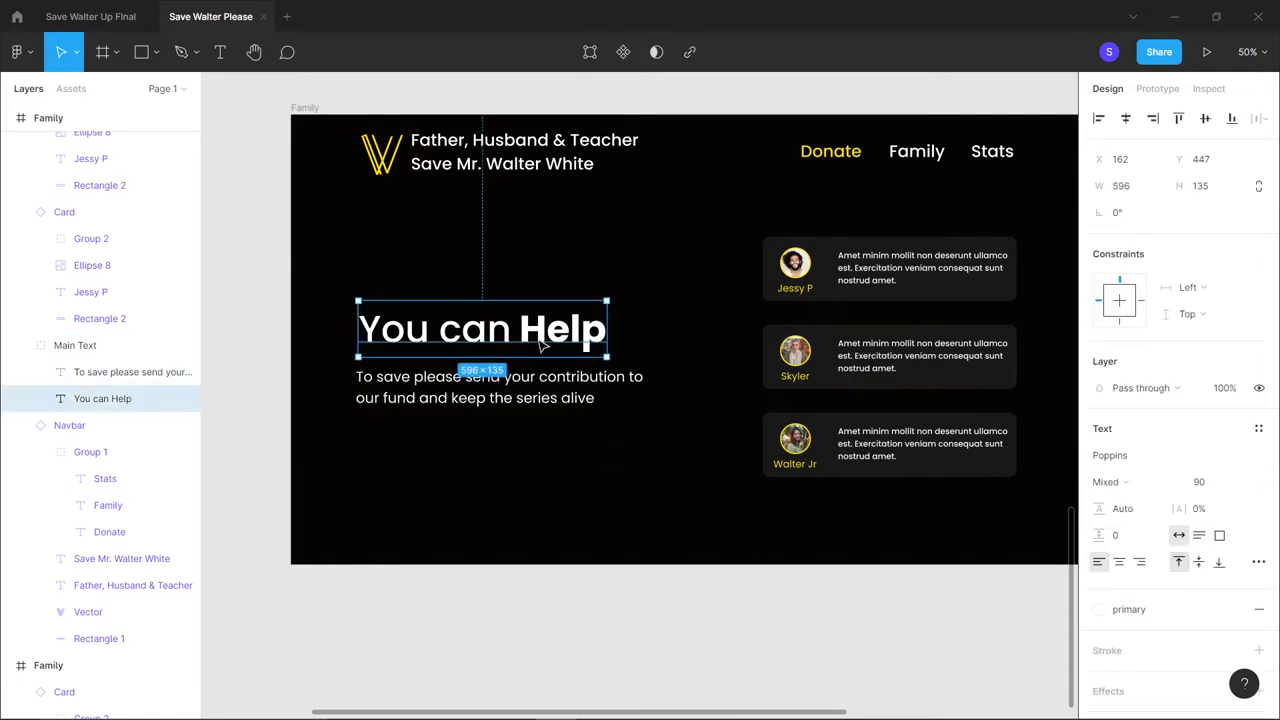
left_click_drag(540, 336, 540, 340)
left_click(574, 428)
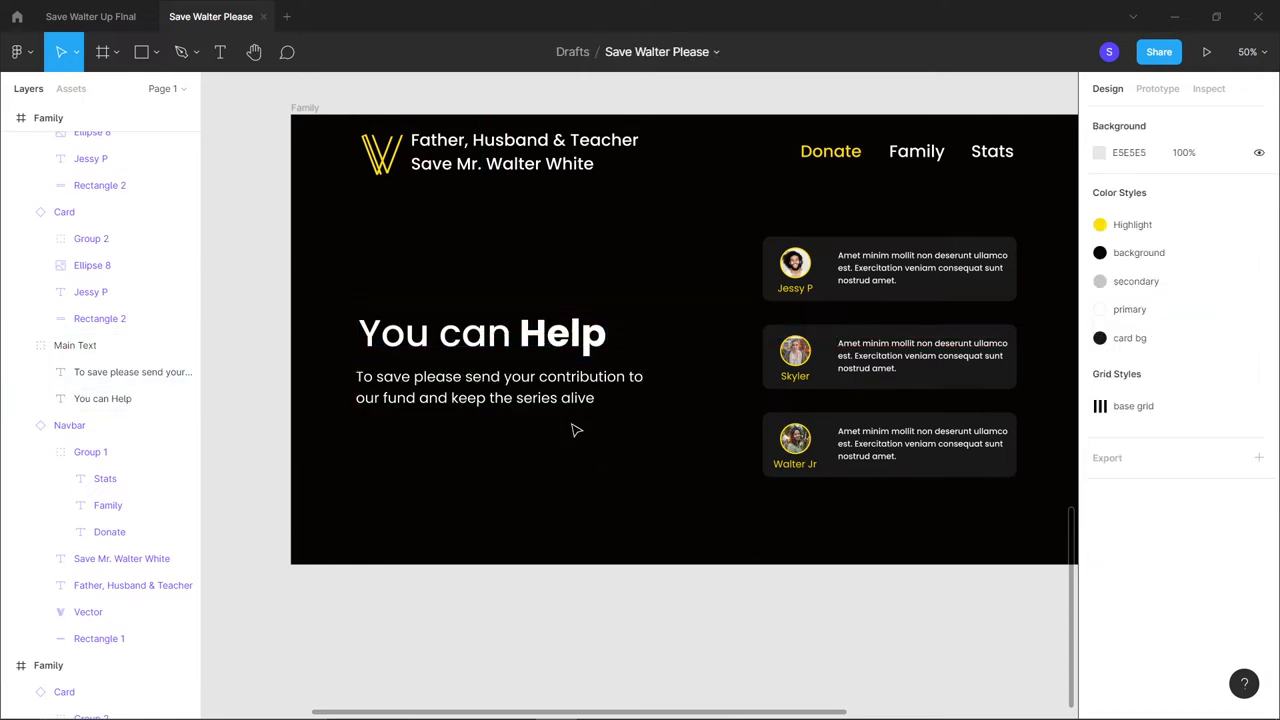
Delete the three testimonial cards from the duplicated frame
scroll(743, 487, "right", 3)
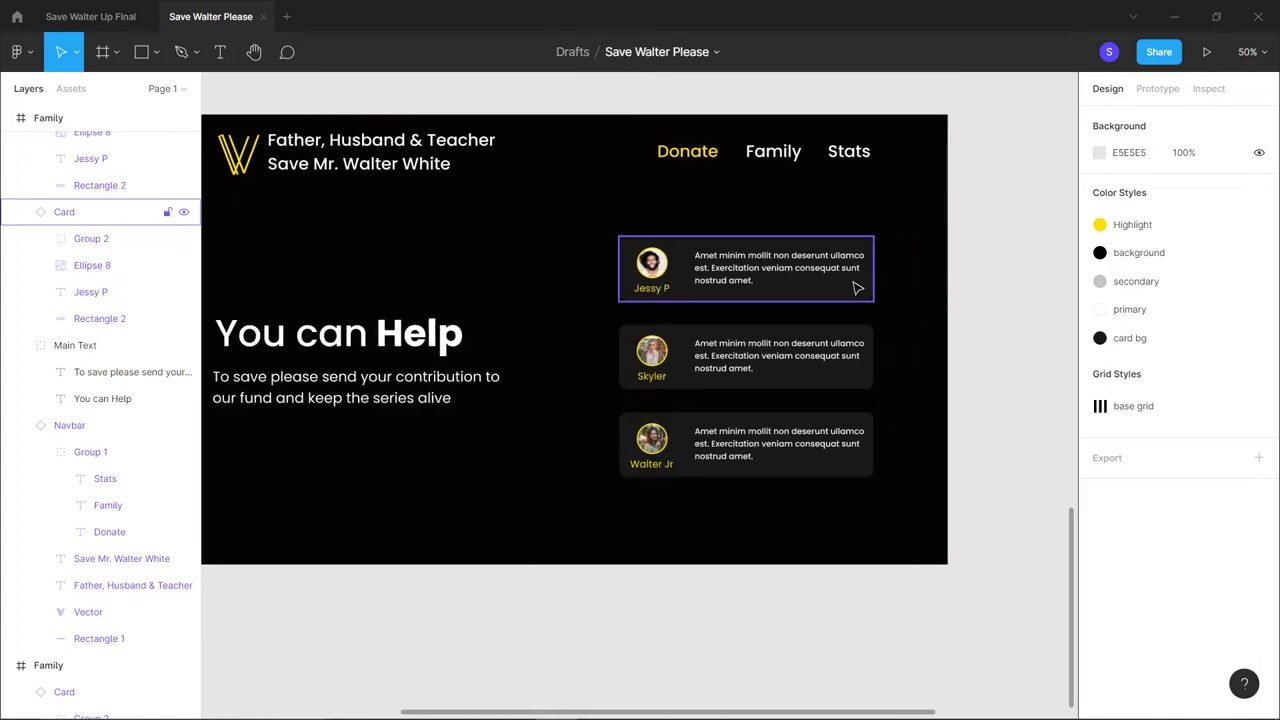
left_click(855, 288)
left_click(849, 357, "shift")
left_click(814, 455, "shift")
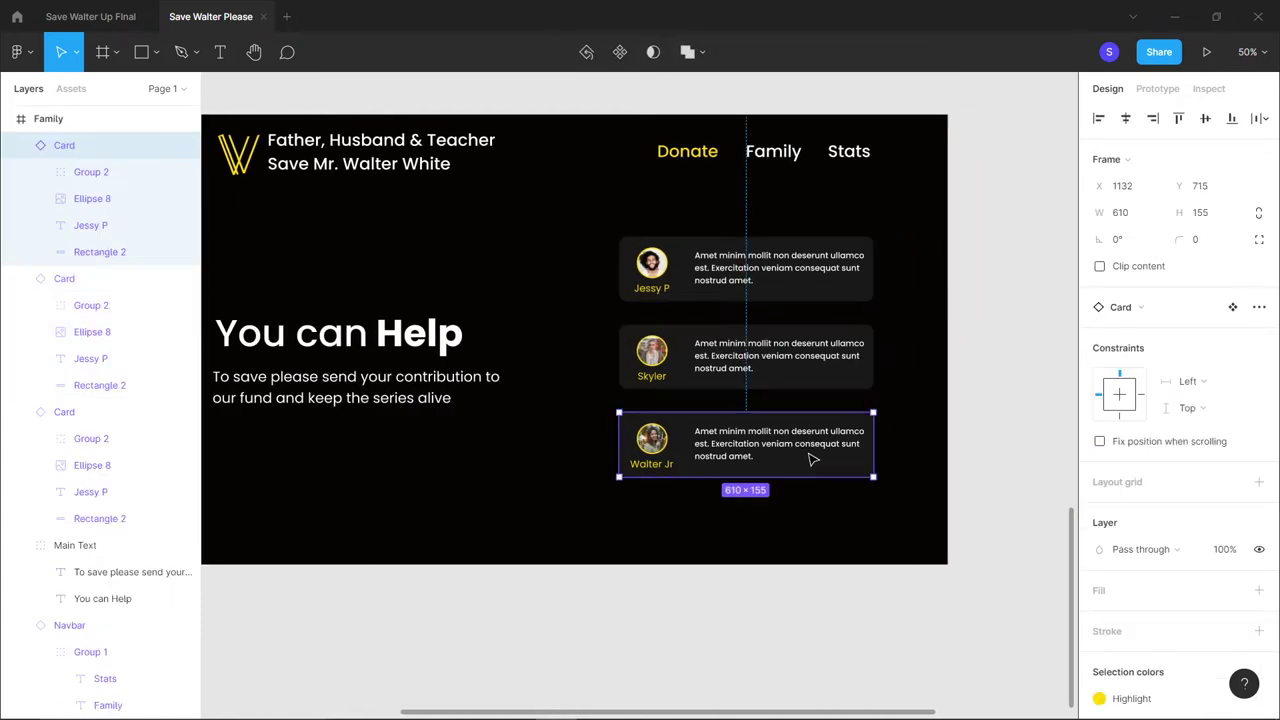
key("Delete")
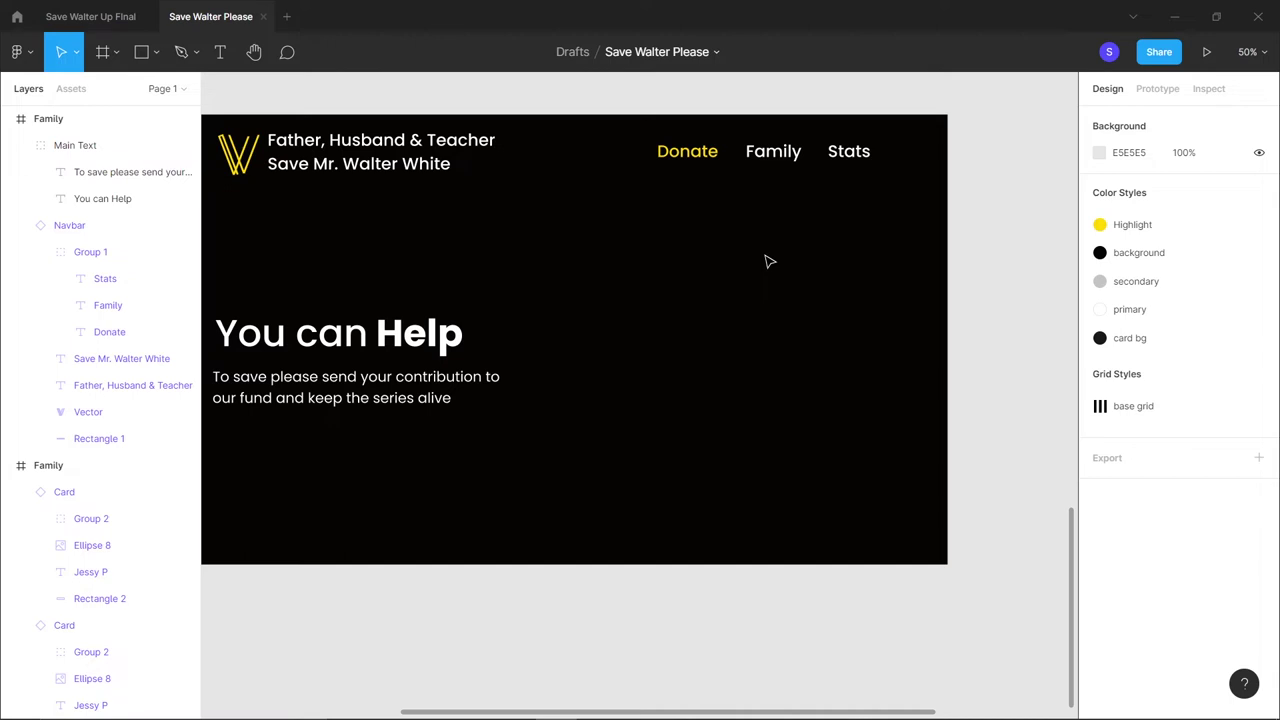
Draw a rectangle about 714 × 332 beside the "You can Help" text and fill it with the card bg color style
key("r")
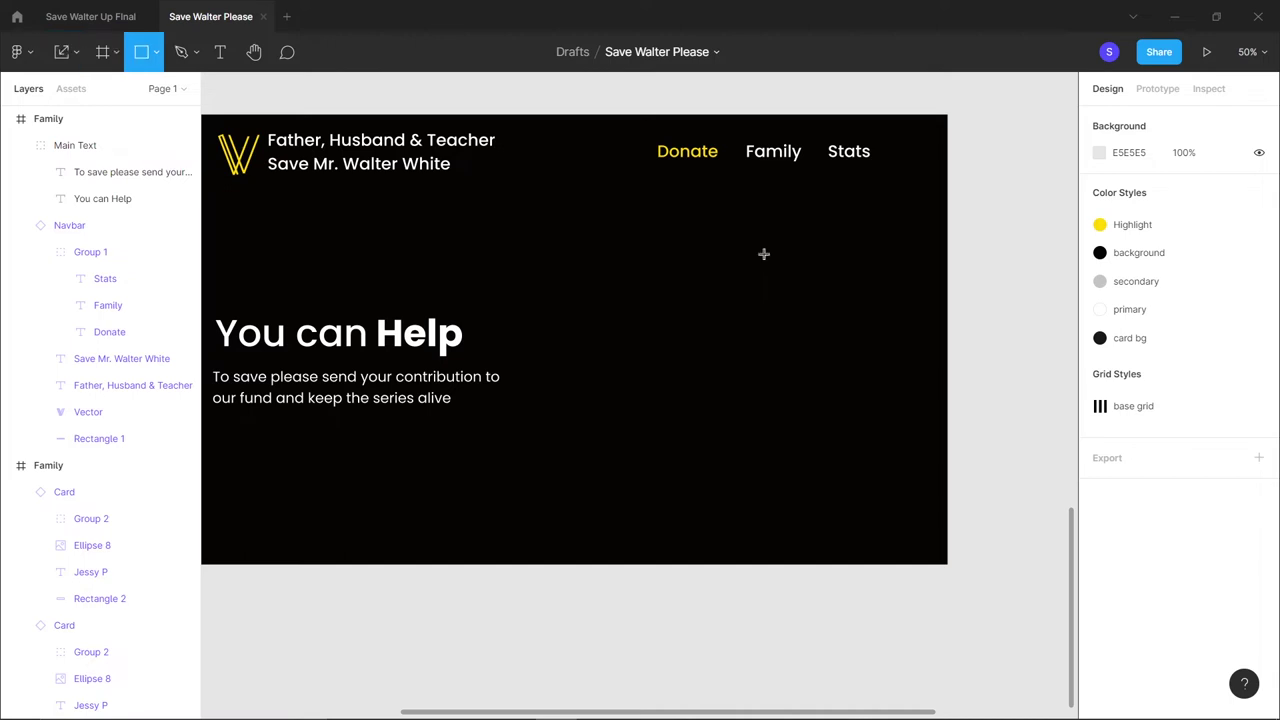
mouse_move(627, 291)
left_mouse_down()
mouse_move(672, 410)
mouse_move(908, 440)
mouse_move(926, 429)
left_mouse_up()
left_click_drag(807, 357, 789, 344)
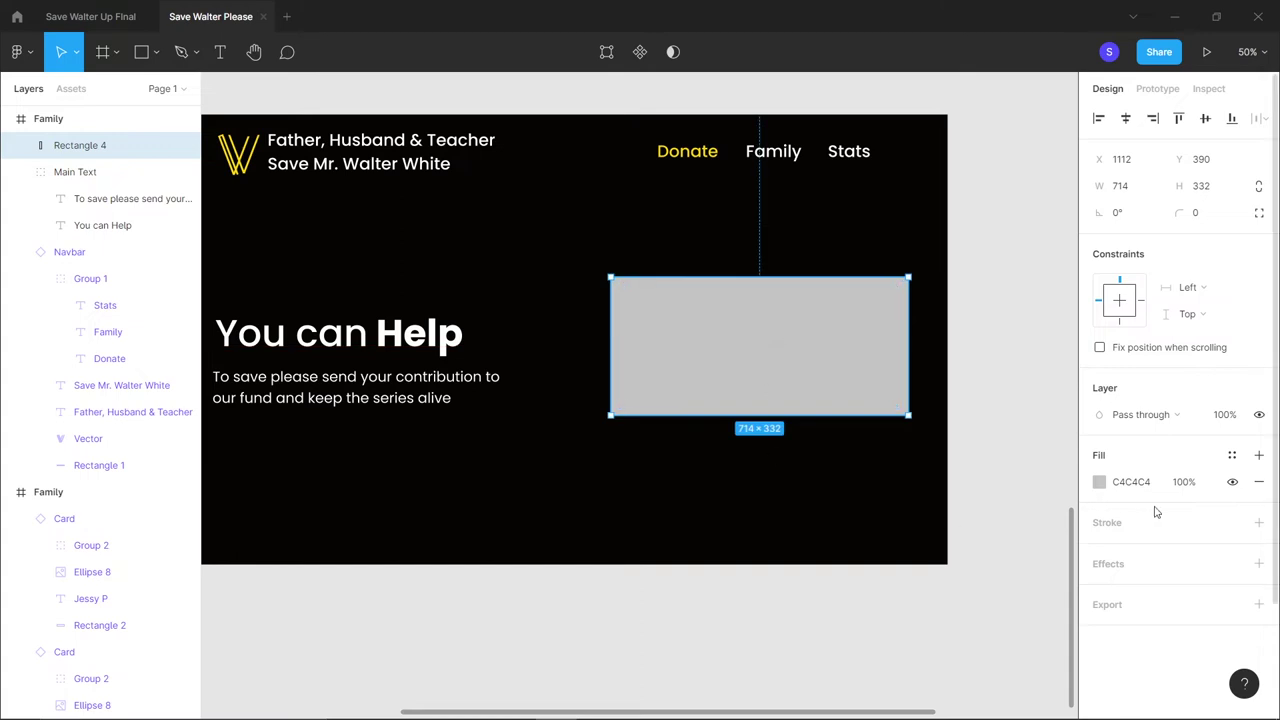
left_click(1133, 482)
left_click(1232, 455)
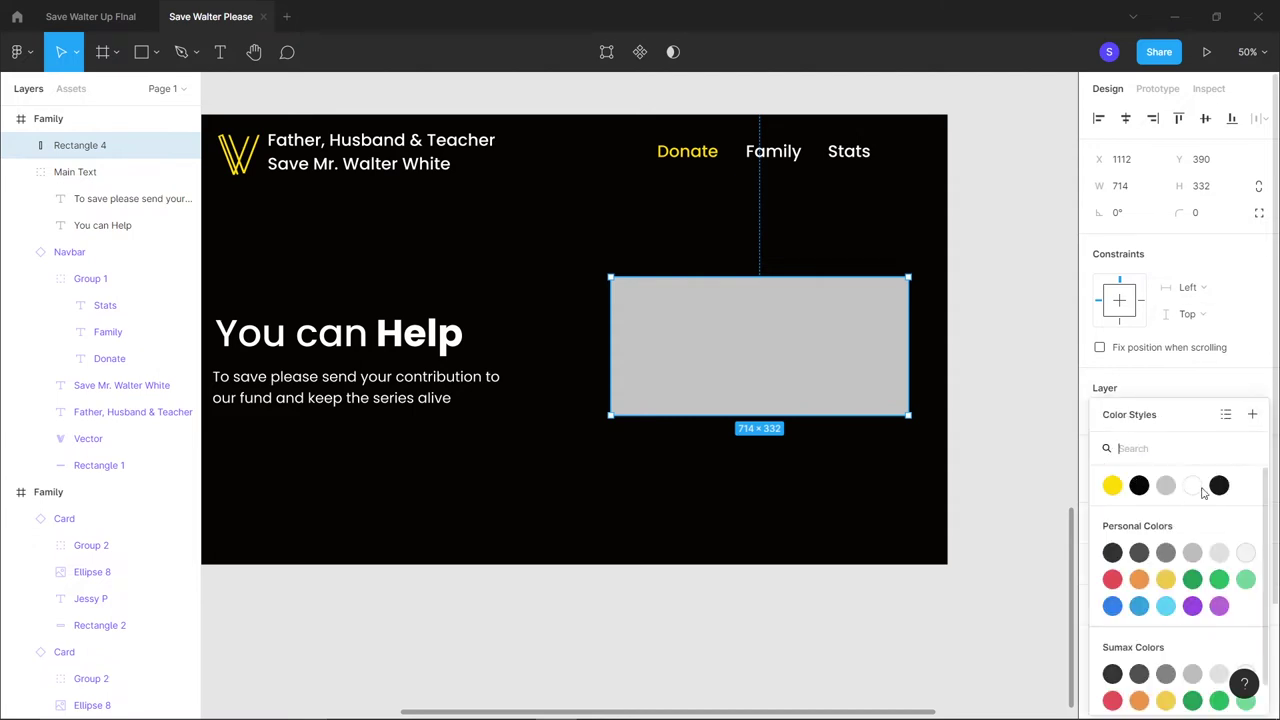
left_click(1218, 485)
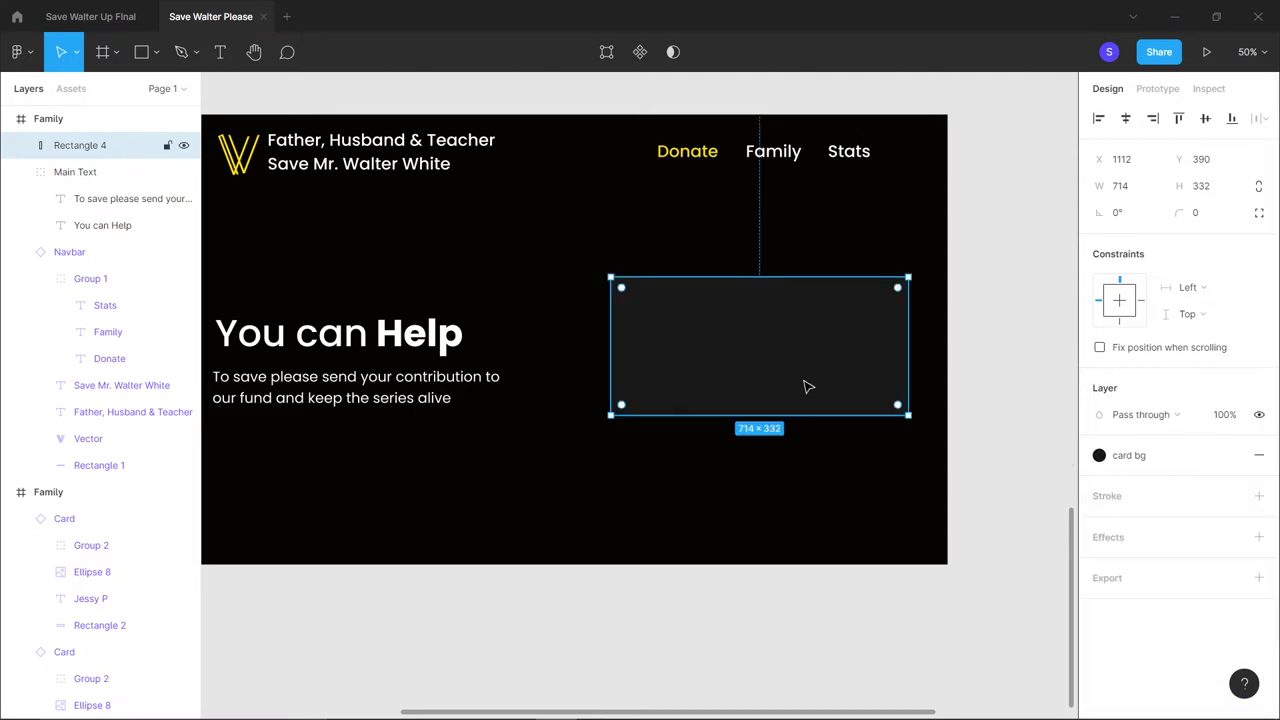
Move the card rectangle to about X 1100, Y 404 and round its corners to a radius of 18
left_click_drag(768, 363, 762, 369)
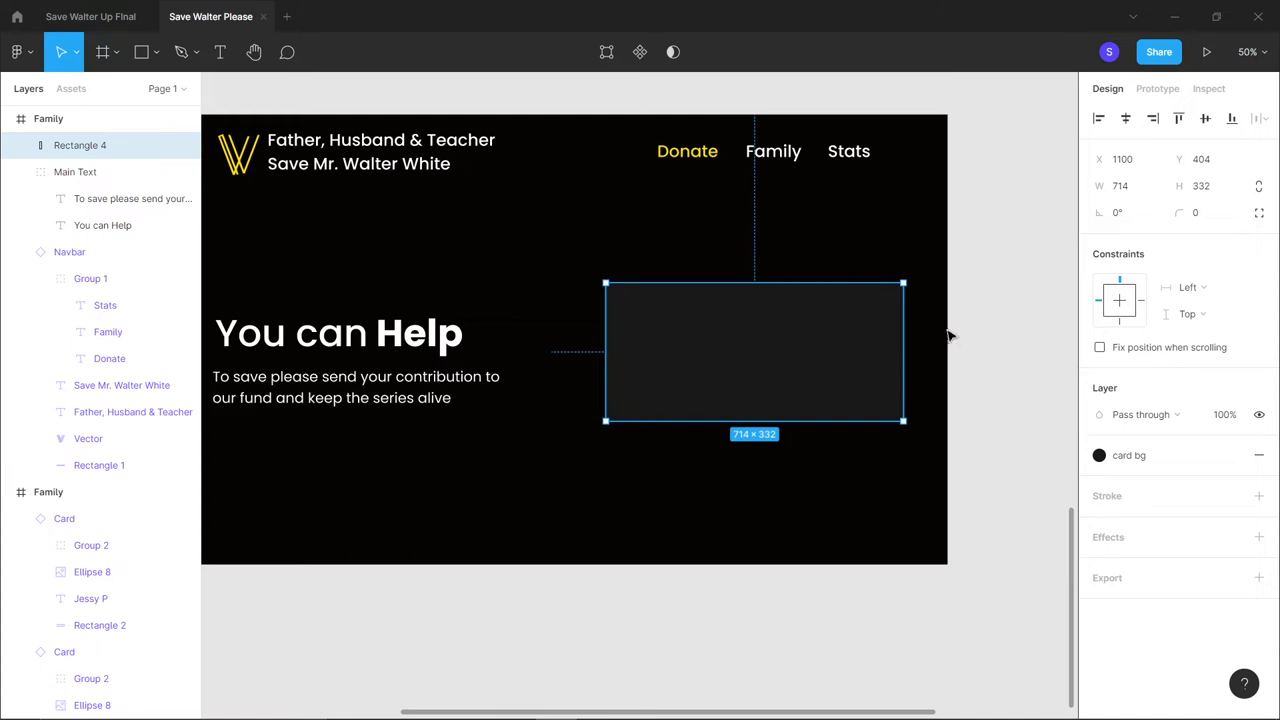
left_click_drag(894, 295, 889, 302)
left_click(1020, 352)
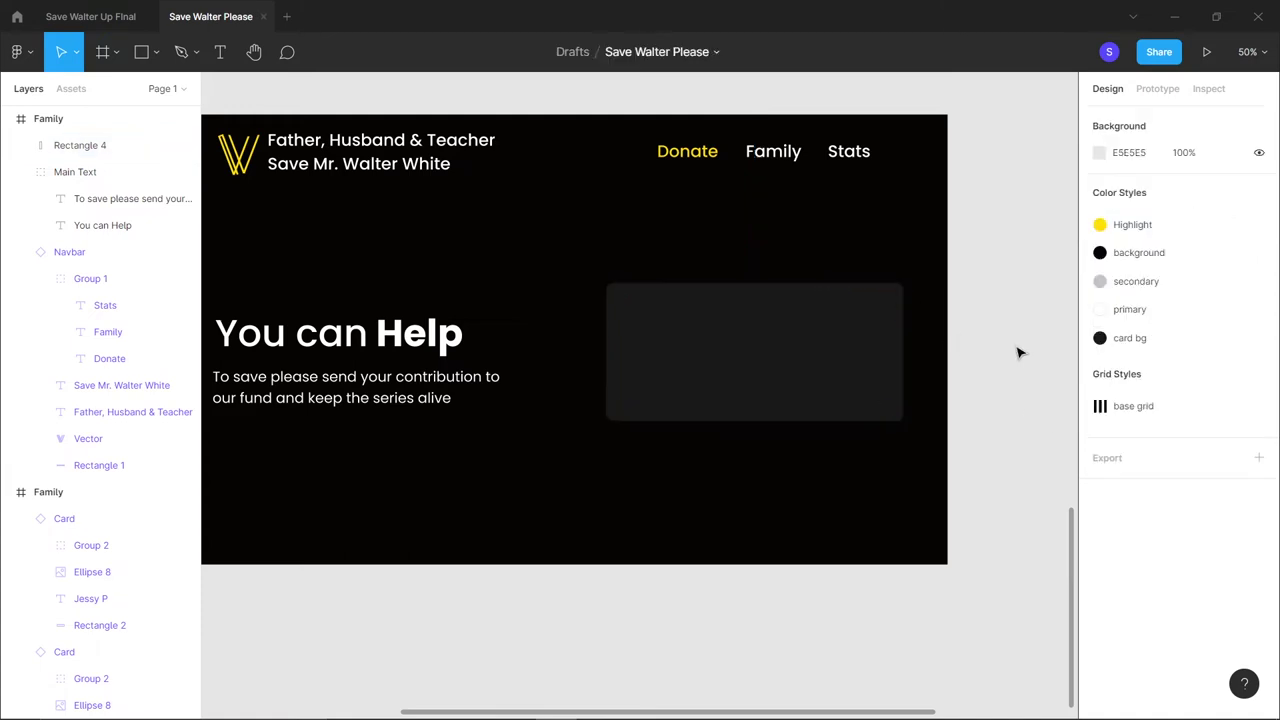
Add a "Donate Box" text near the upper edge of the card rectangle, checking the Save Walter Up Final file for reference
key("shift+0")
scroll(1020, 352, "right", 3)
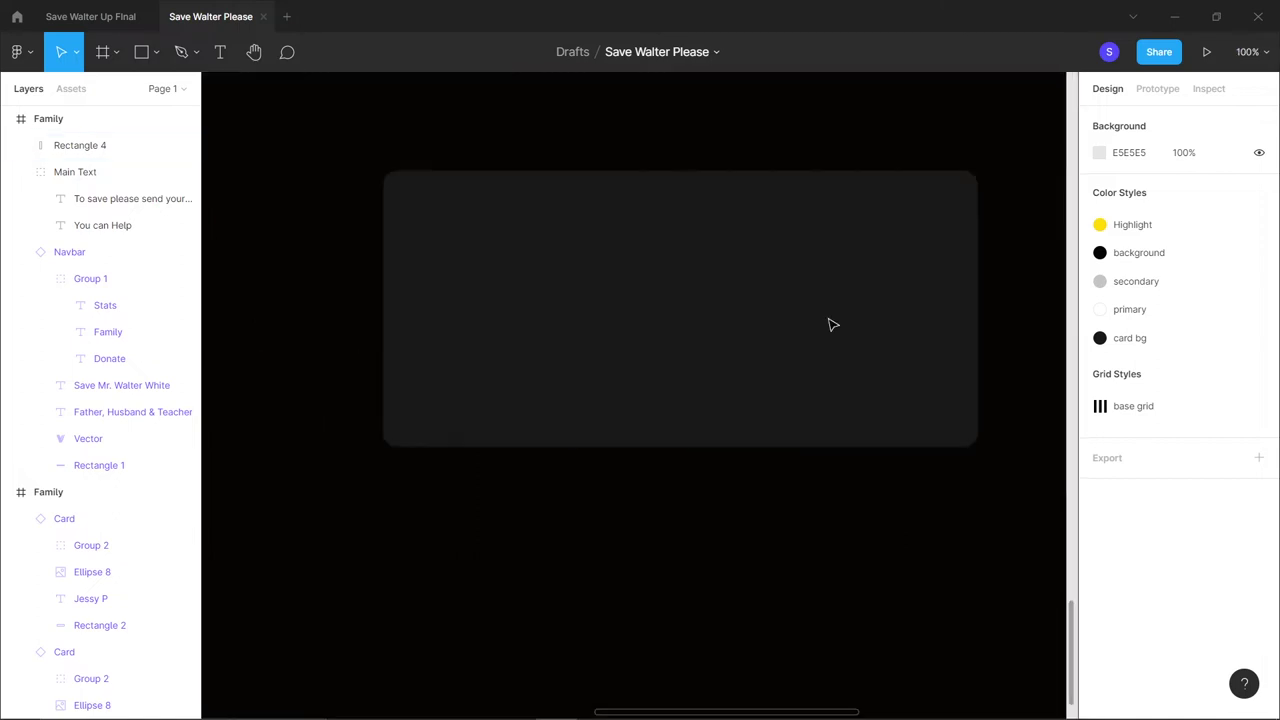
scroll(831, 323, "up", 1)
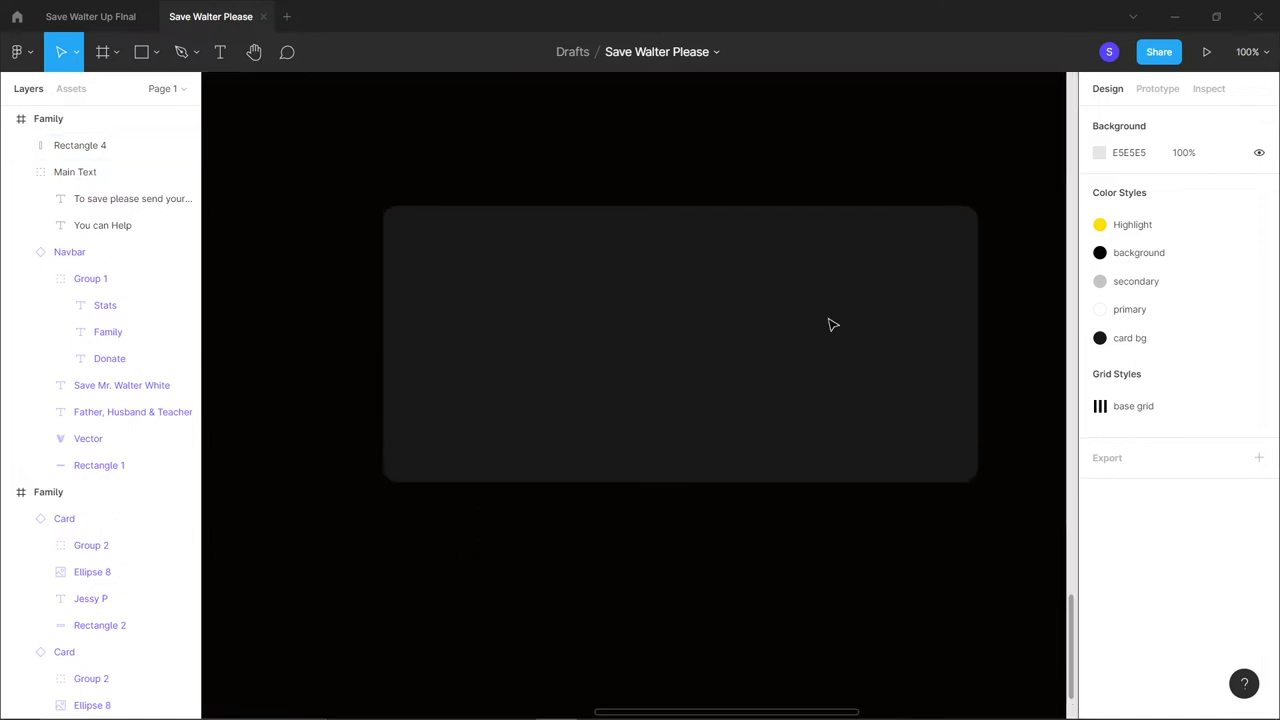
left_click(88, 17)
key("ctrl+Tab")
key("t")
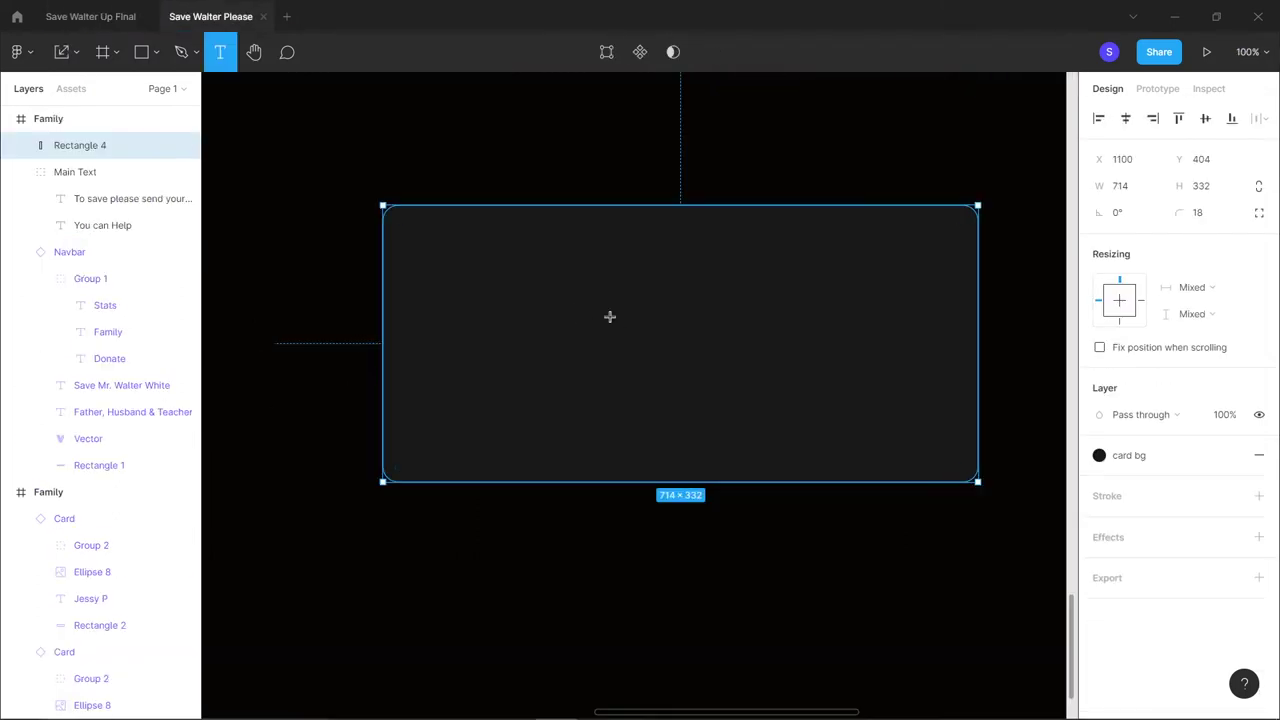
left_click(528, 236)
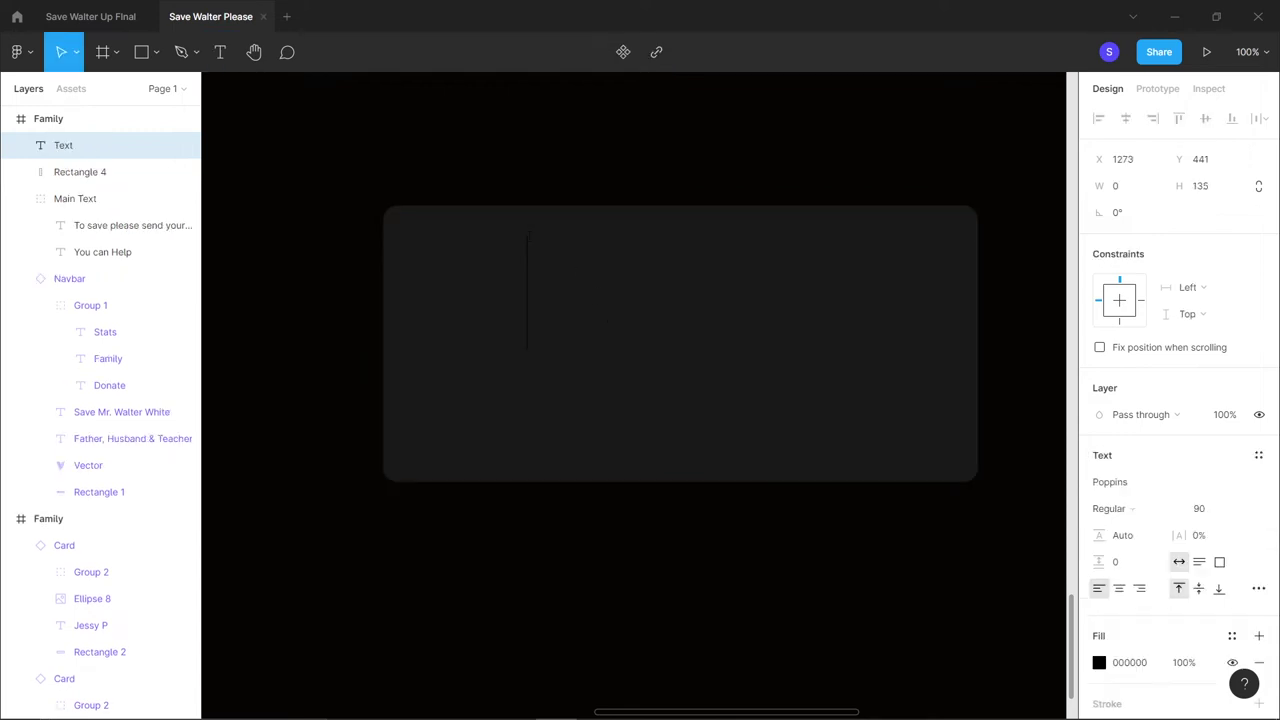
type("Donate")
key("Escape")
type("Bpx")
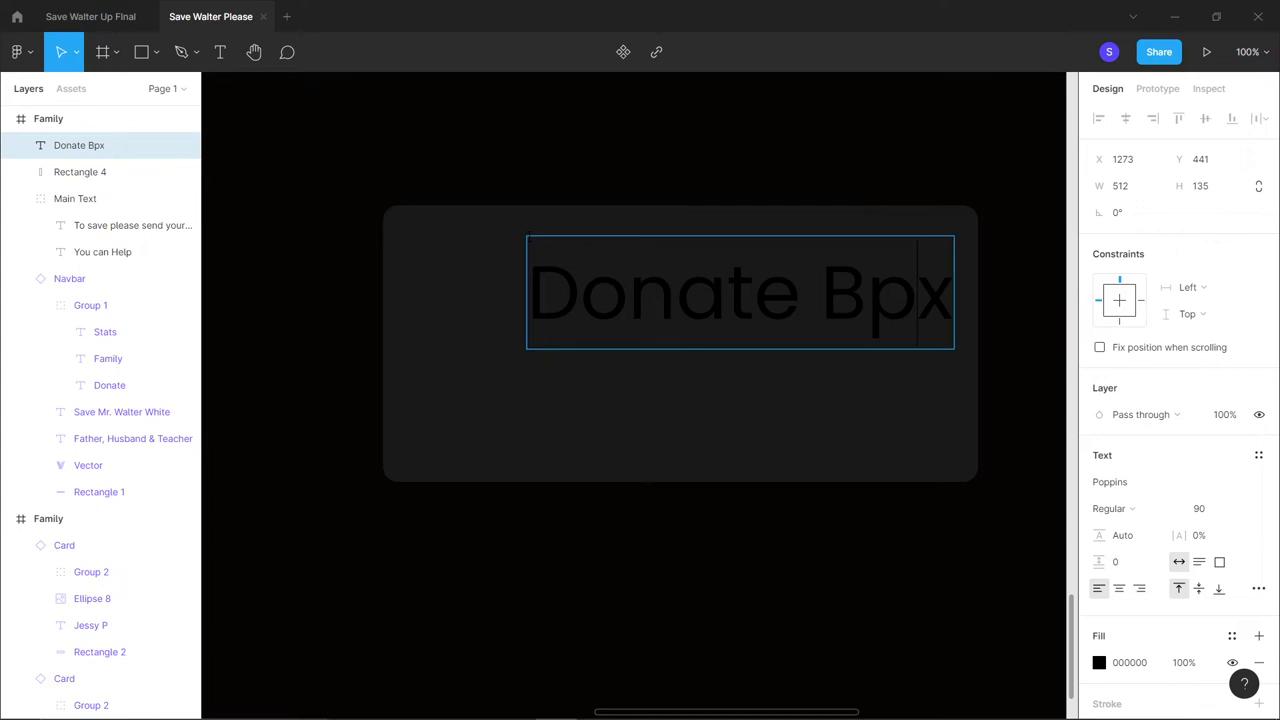
key("BackSpace")
key("BackSpace")
type("ox")
Apply the white primary color style to the whole "Donate Box" text
key("ctrl+a")
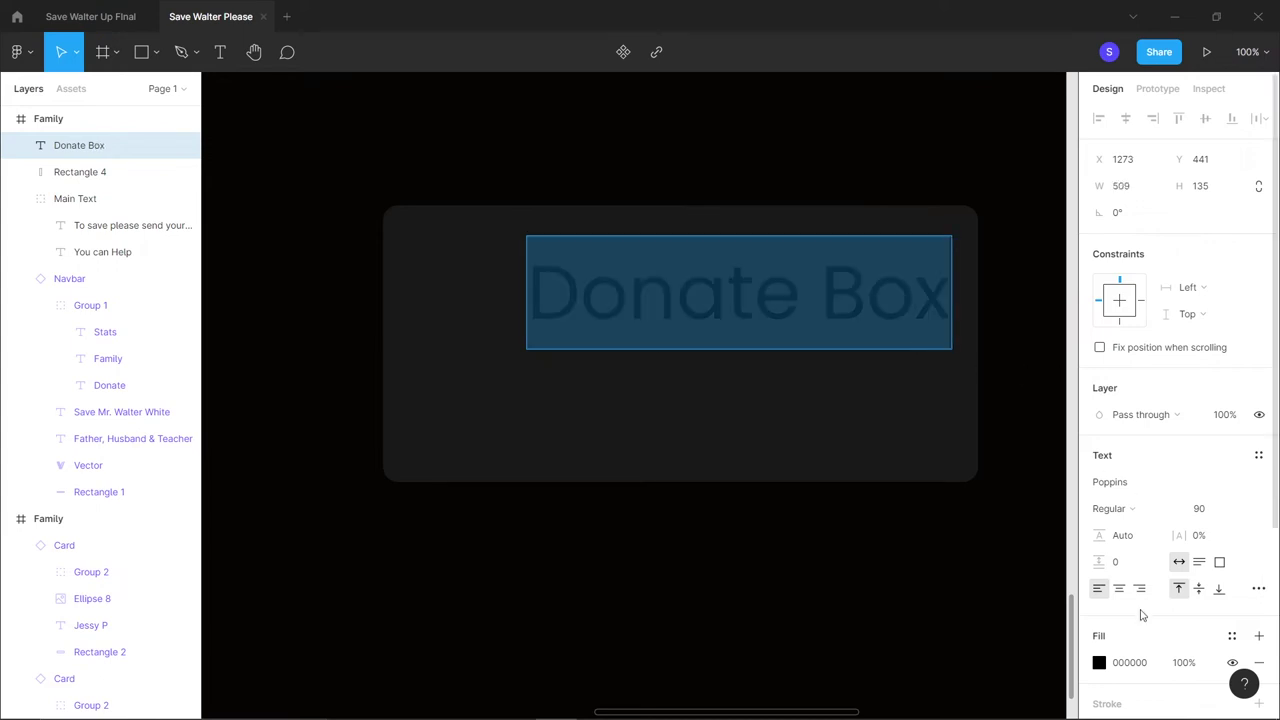
left_click(1099, 663)
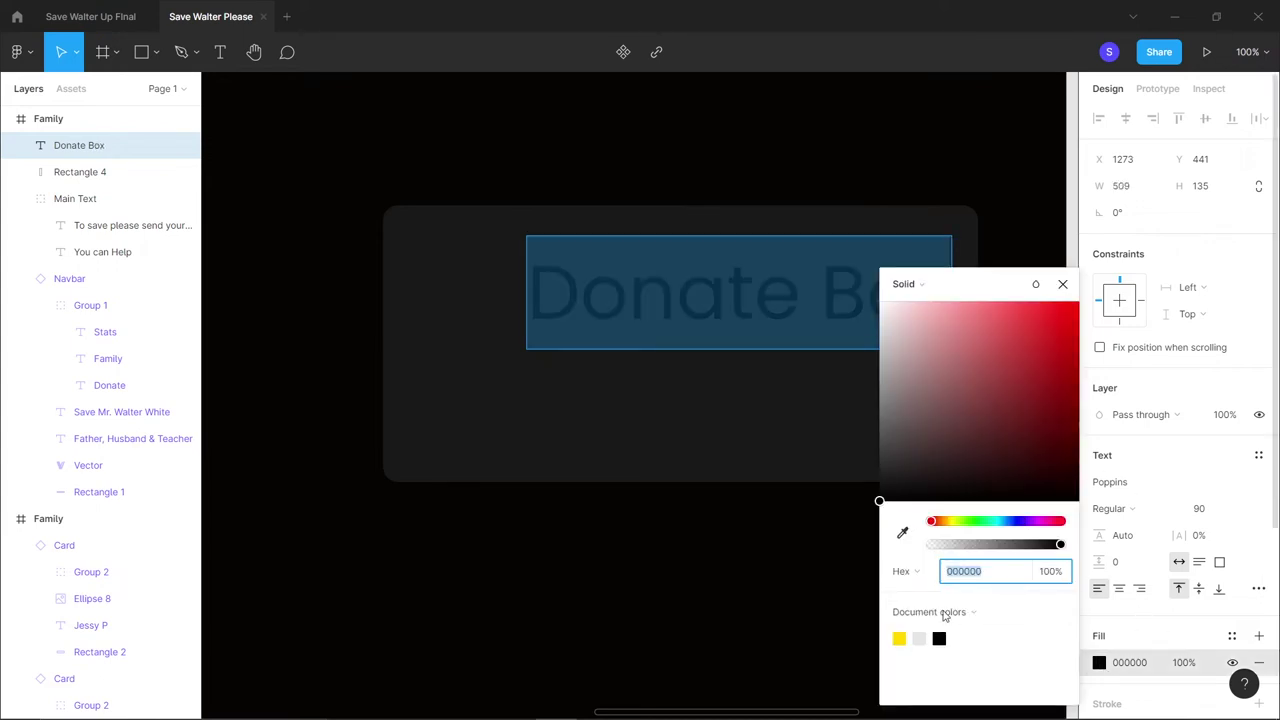
left_click(1063, 286)
left_click(1232, 636)
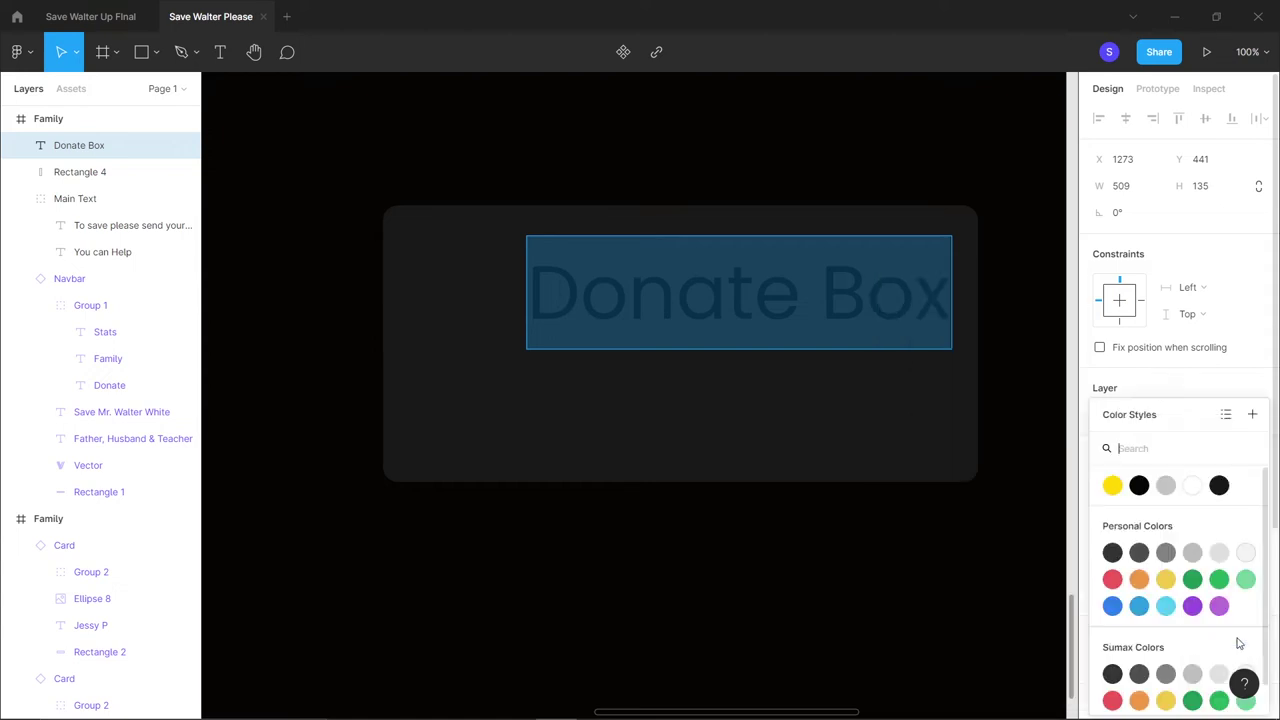
left_click(1191, 486)
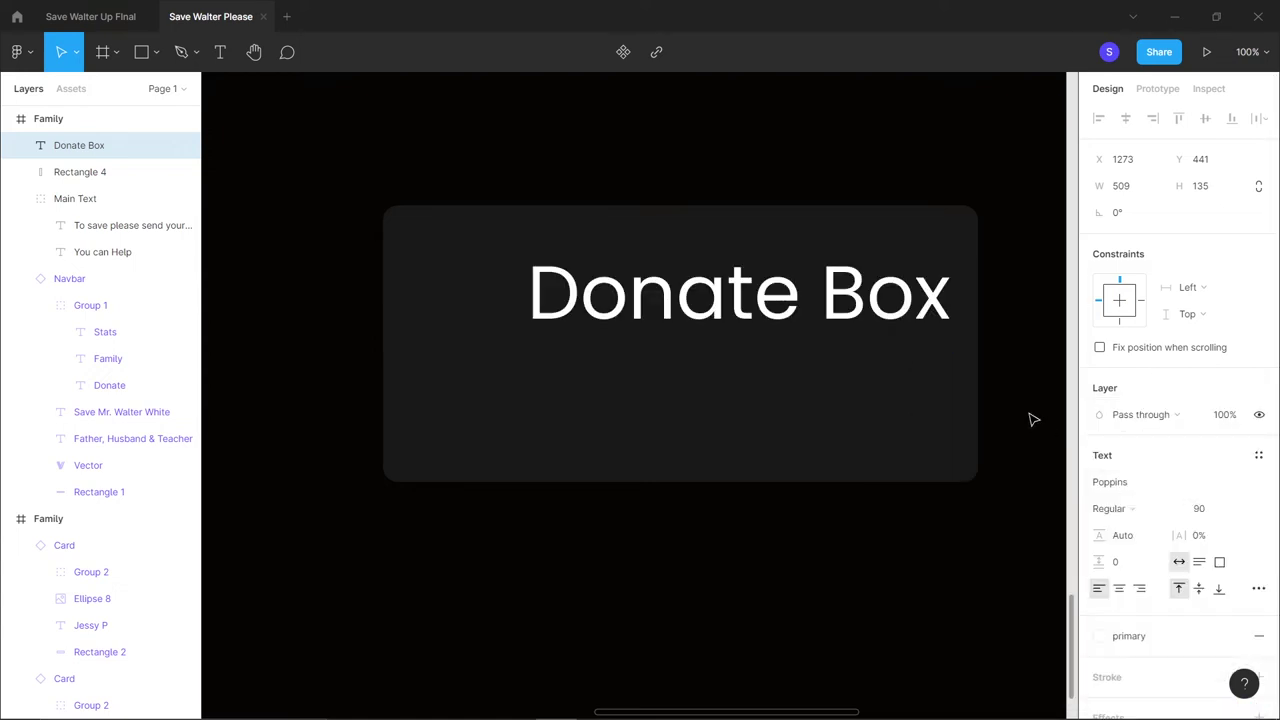
key("Escape")
Set the "Donate Box" text's font size to 60 and position it near the upper edge of the card
left_click_drag(874, 303, 815, 271)
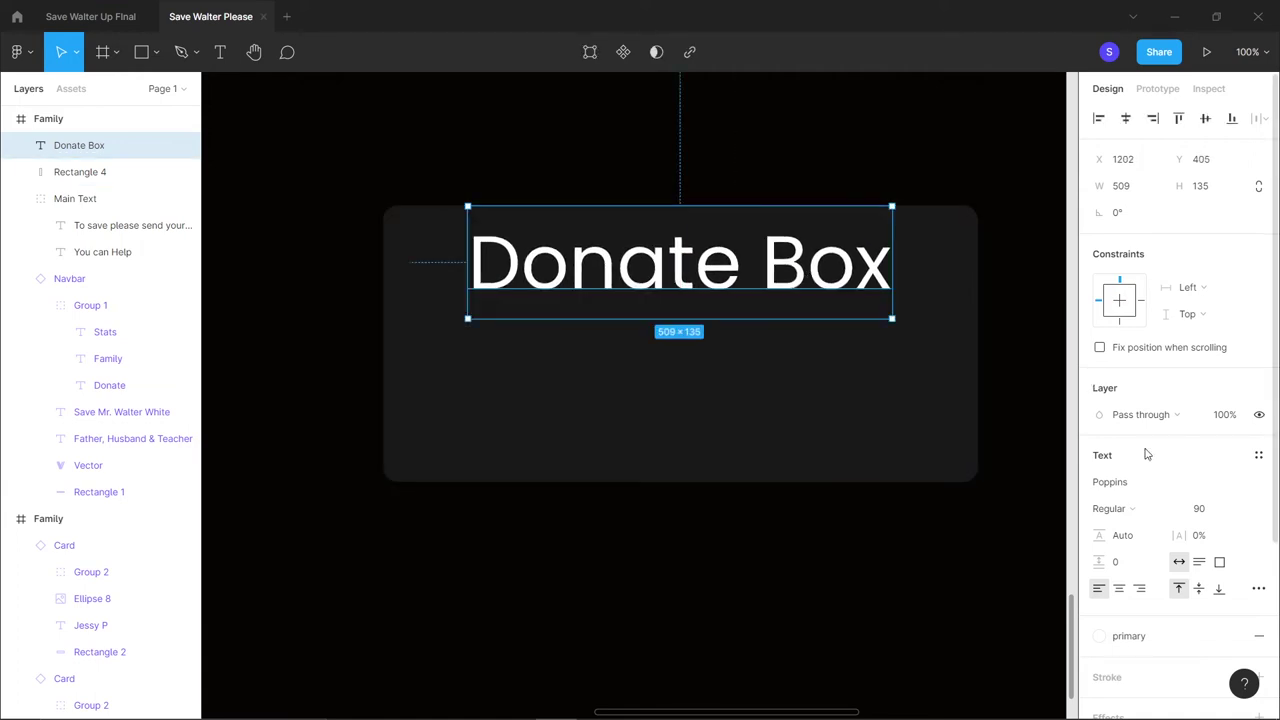
left_click(1213, 518)
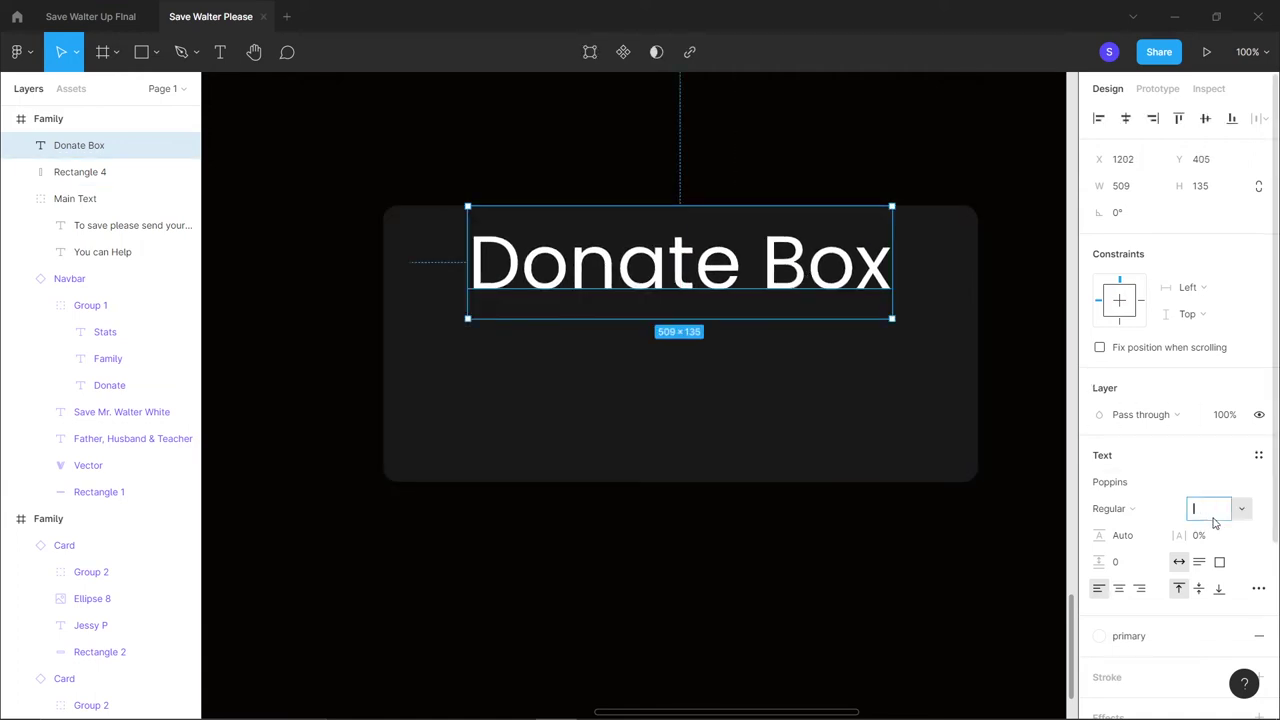
type("60")
key("Return")
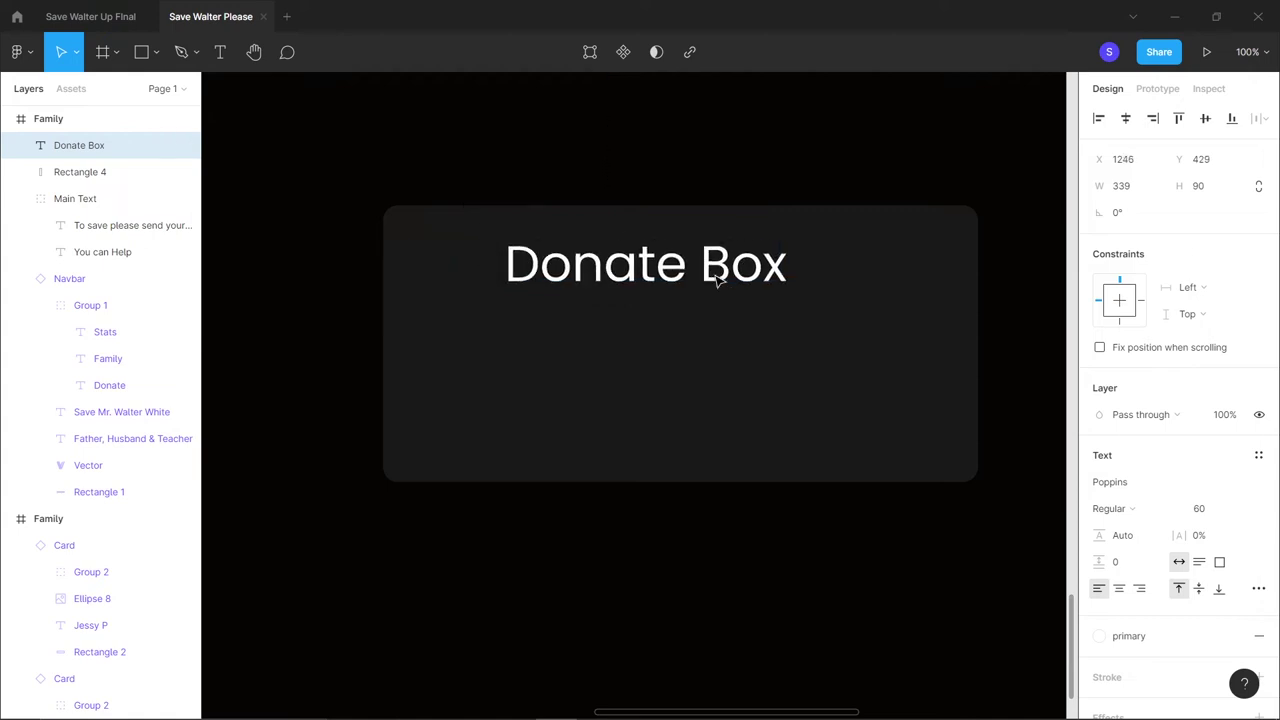
left_click_drag(718, 276, 720, 266)
Reduce the card rectangle's corner radius to 0 and center the "Donate Box" text on it at about X 1287, Y 422
left_click(966, 228)
left_click_drag(964, 223, 983, 206)
left_click(775, 278)
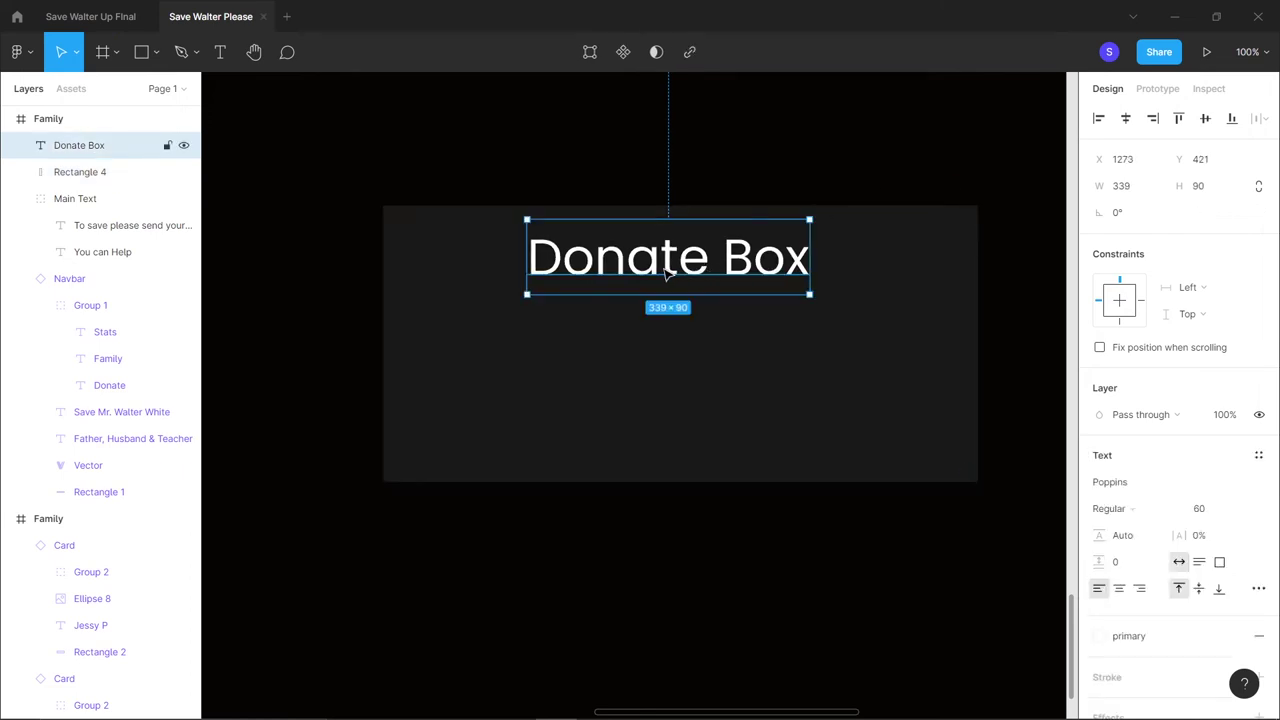
left_click_drag(667, 276, 680, 275)
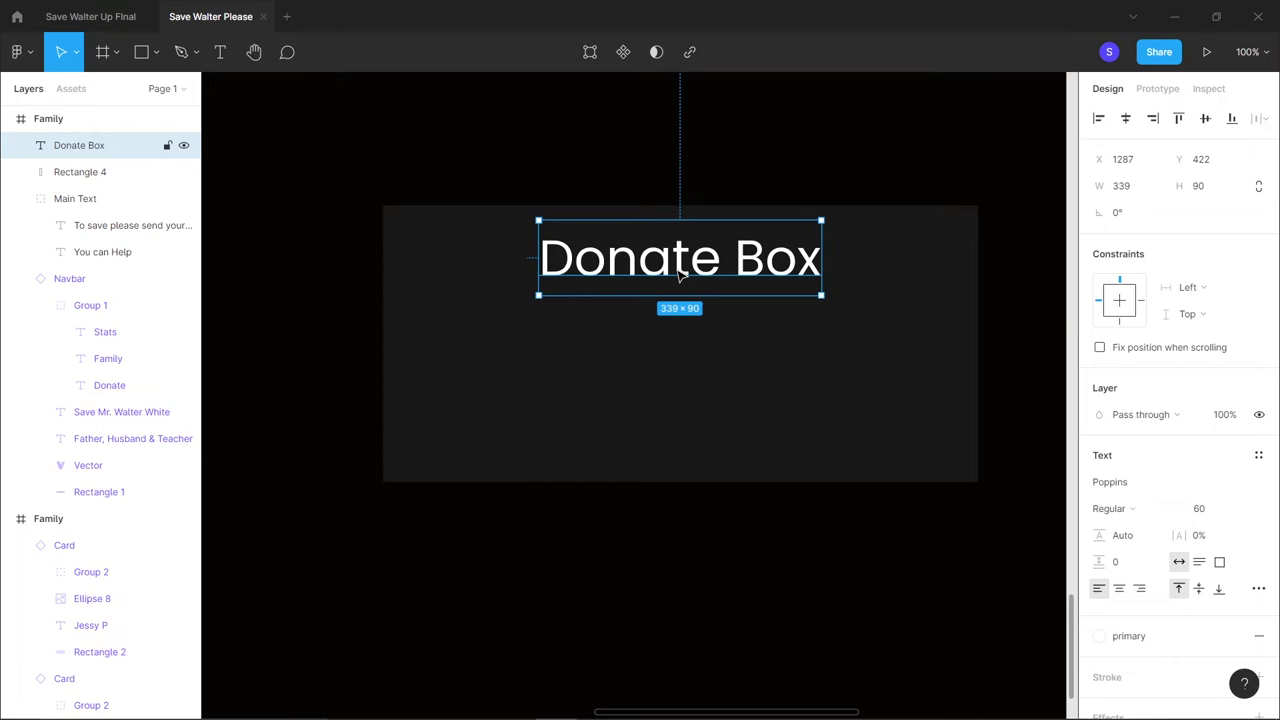
Copy the "Any amount will be appriciated" text from the Save Walter Up Final file and paste it under the "Donate Box" heading
left_click(105, 22)
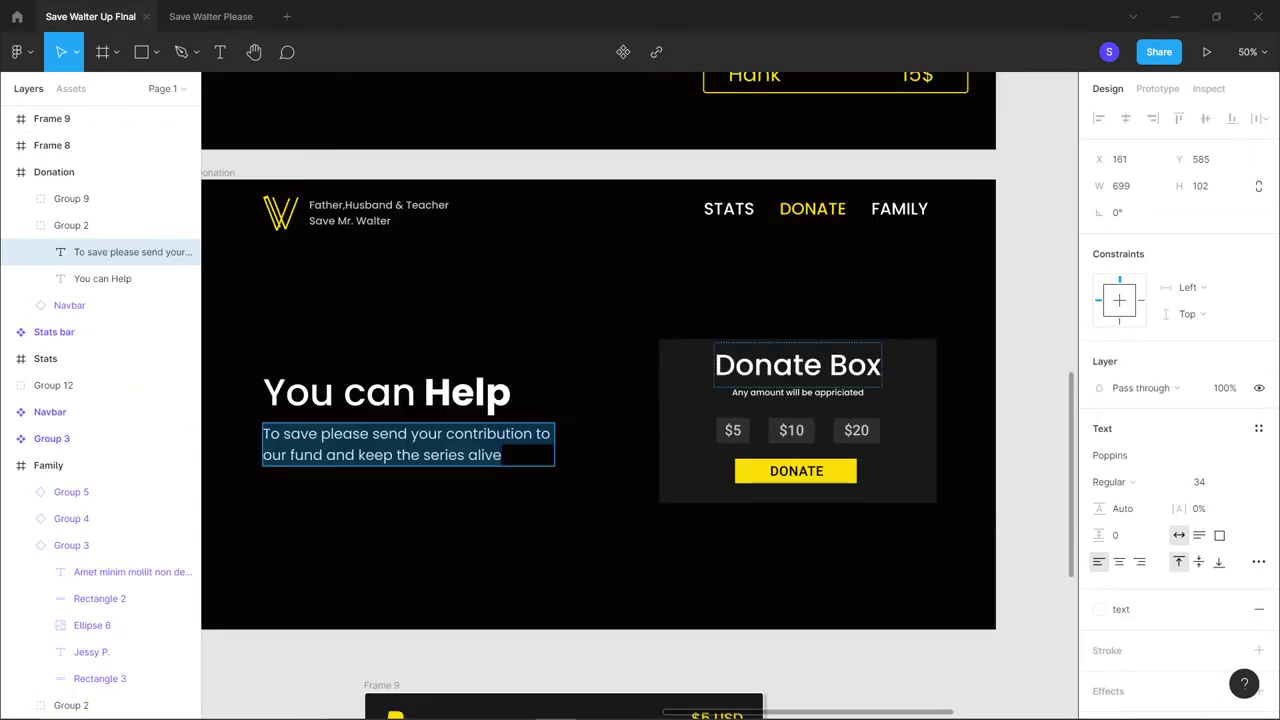
left_click(797, 392)
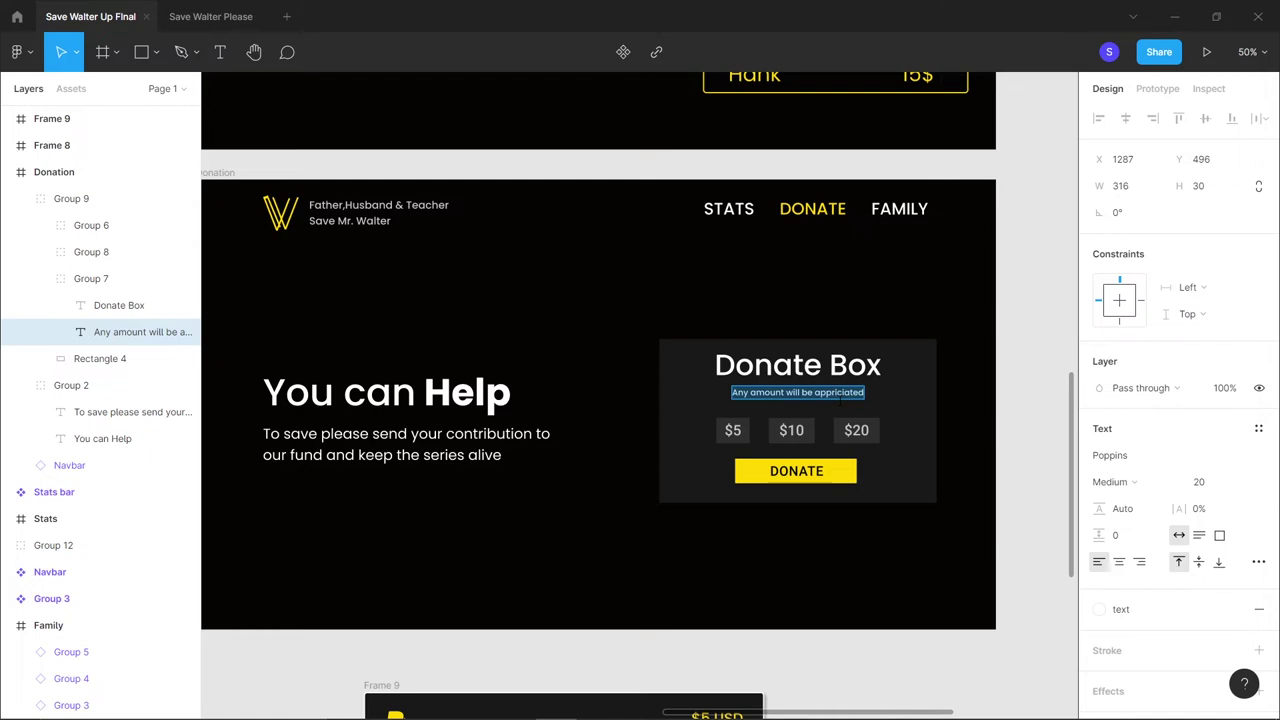
left_click(230, 22)
key("ctrl+v")
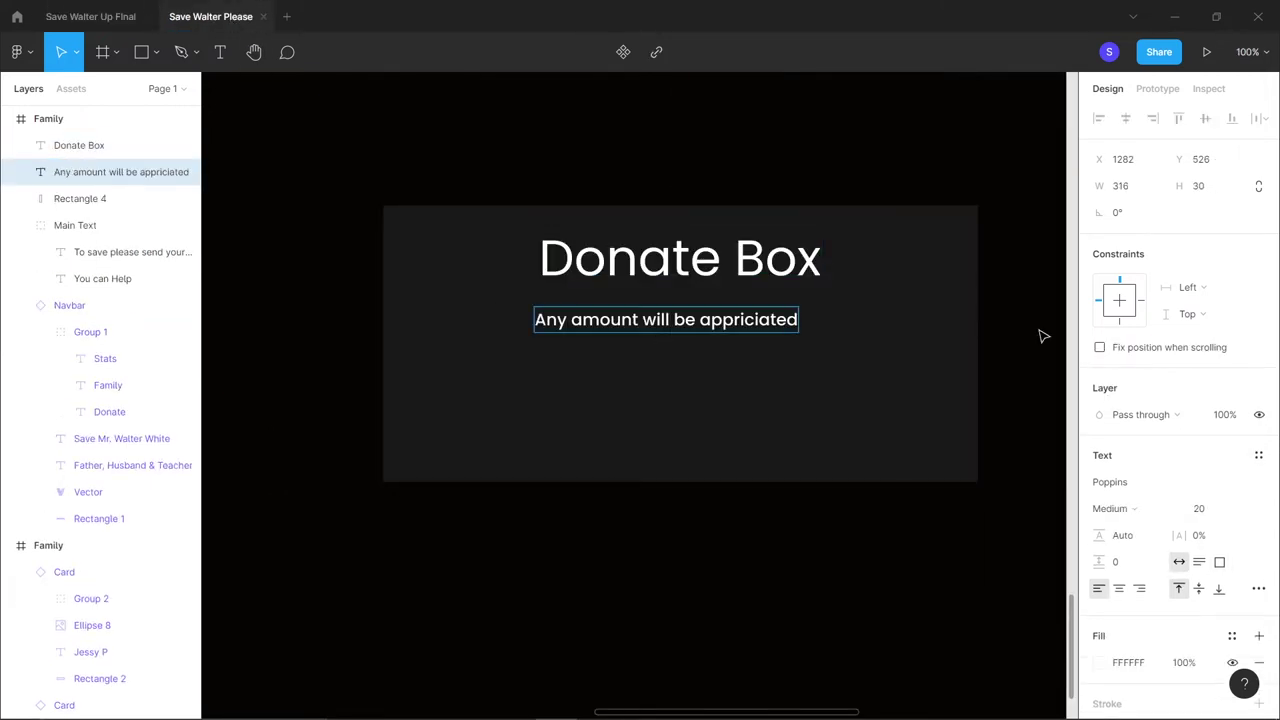
Set the "Donate Box" text's font size to 70 and shift the "Any amount will be appriciated" line down to about Y 518, centered on the card
left_click(718, 253)
key("Return")
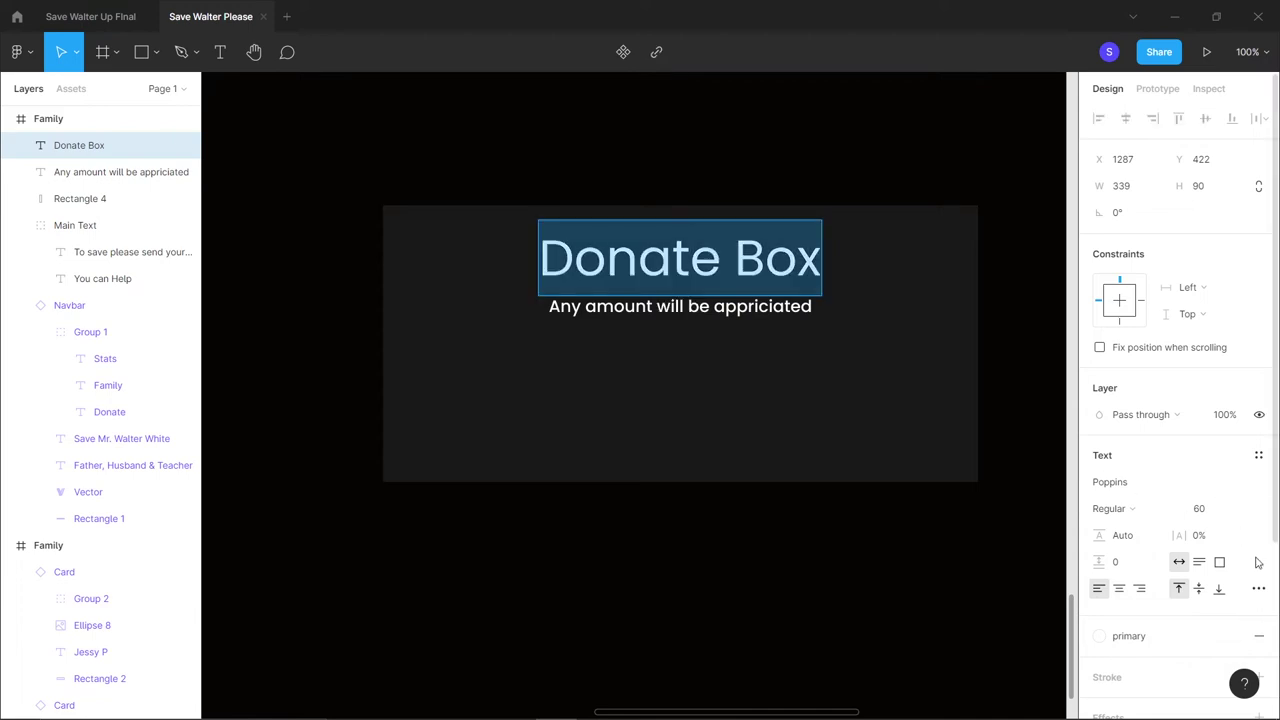
left_click(1205, 509)
type("7")
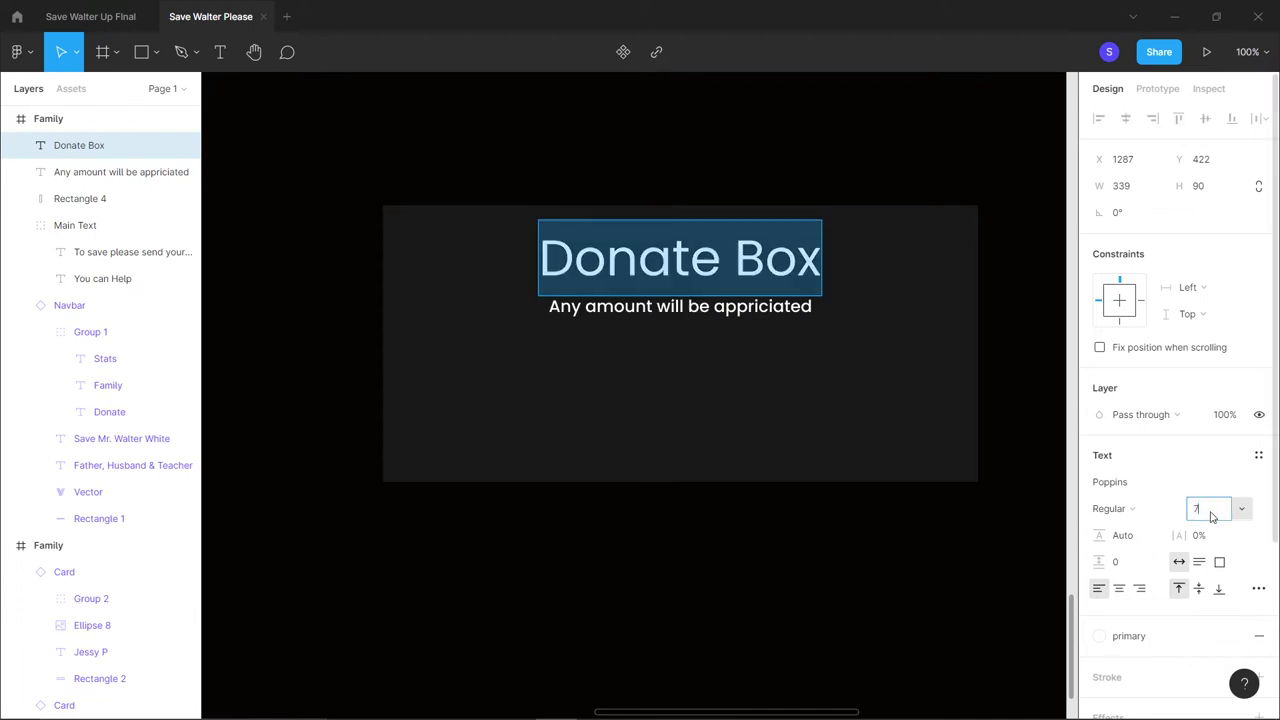
type("0")
key("Return")
key("Return")
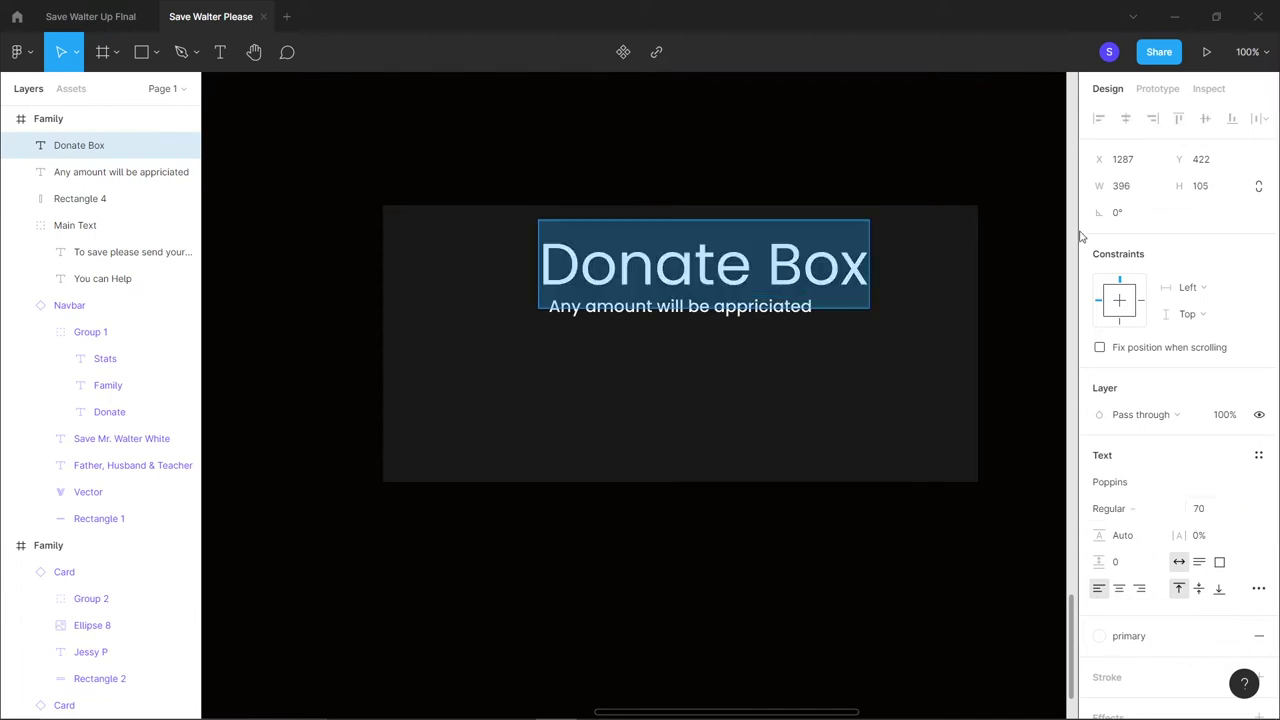
left_click(783, 313)
left_click_drag(783, 313, 785, 321)
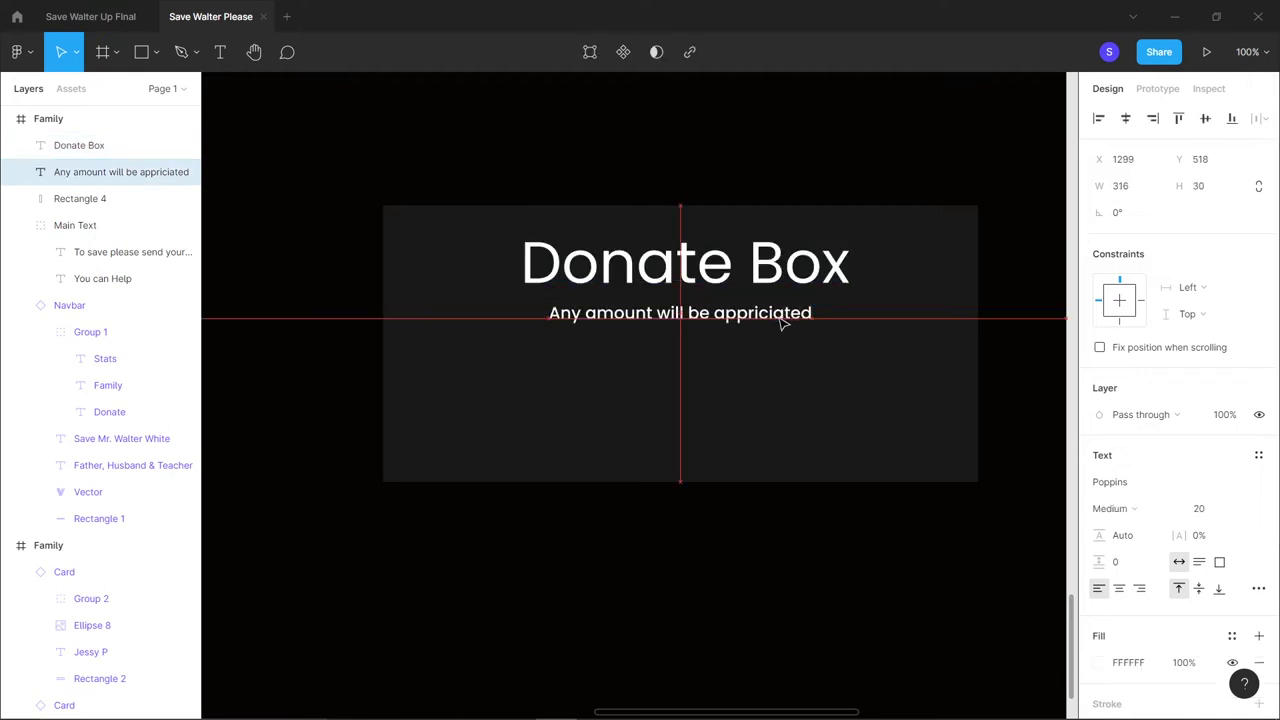
Draw a small rectangle about 70 × 54 in the lower part of the card, at about X 1195, Y 585
left_click(771, 406)
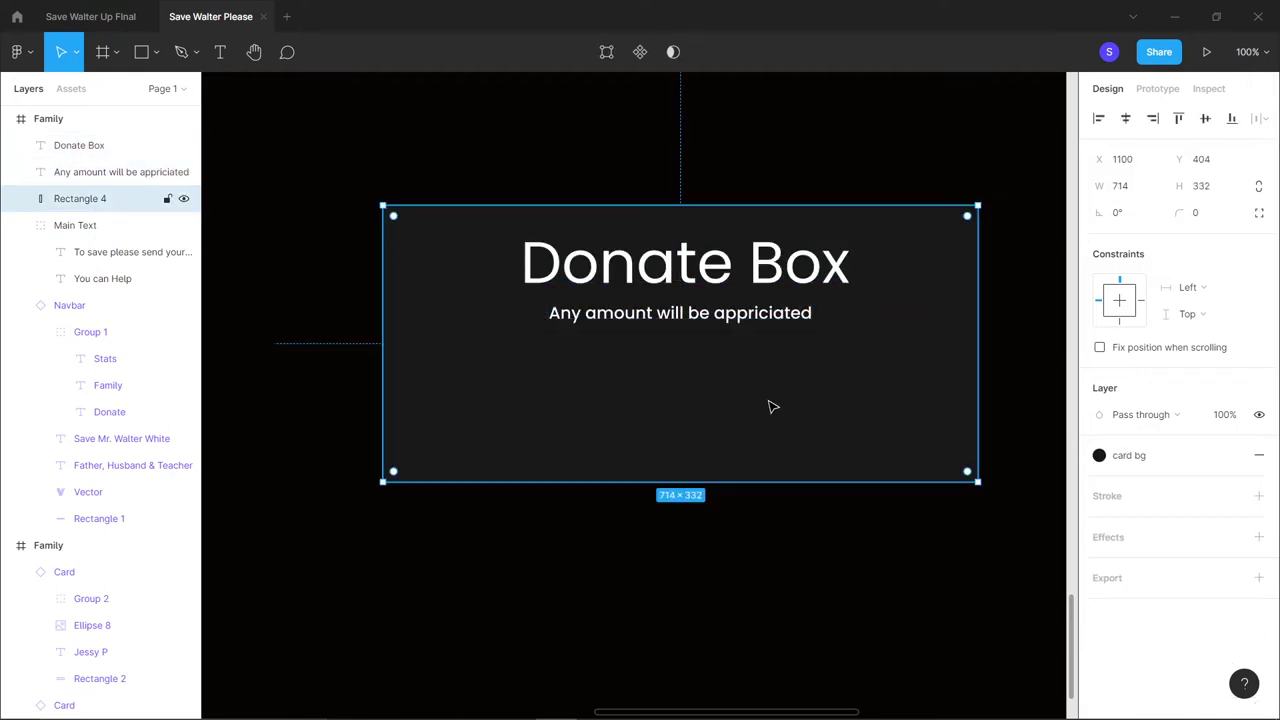
key("r")
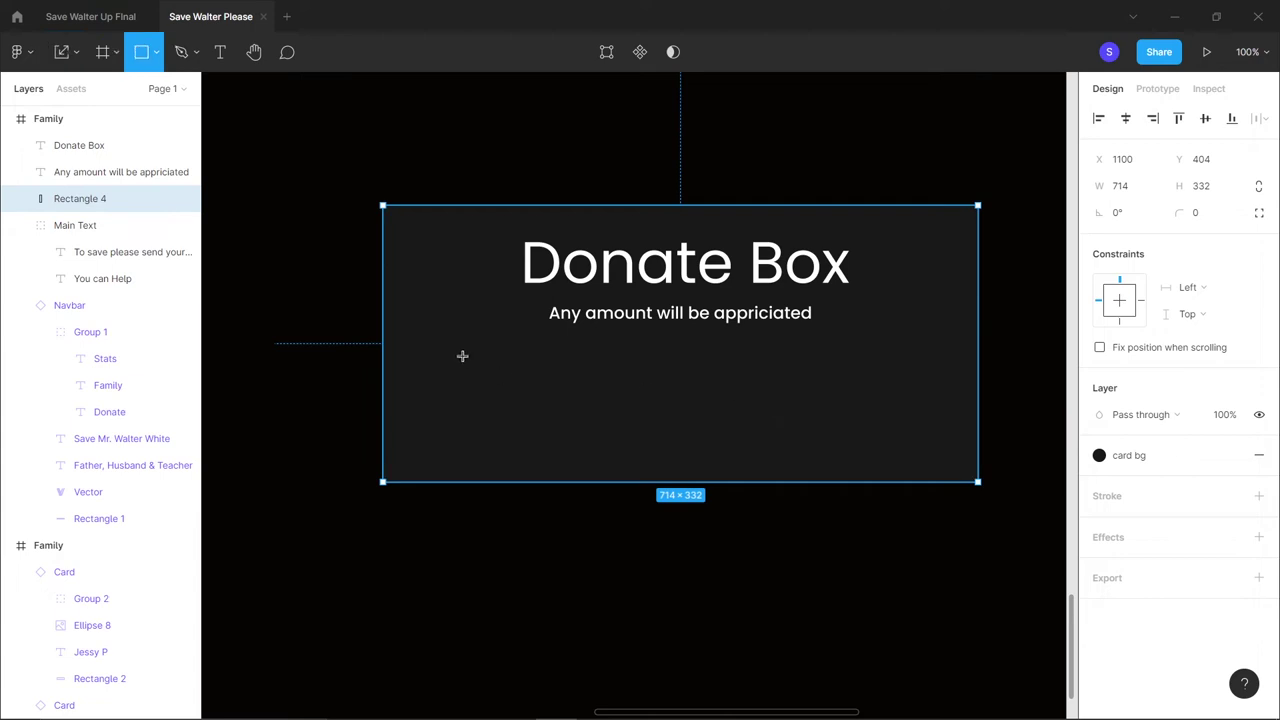
left_click_drag(462, 356, 522, 410)
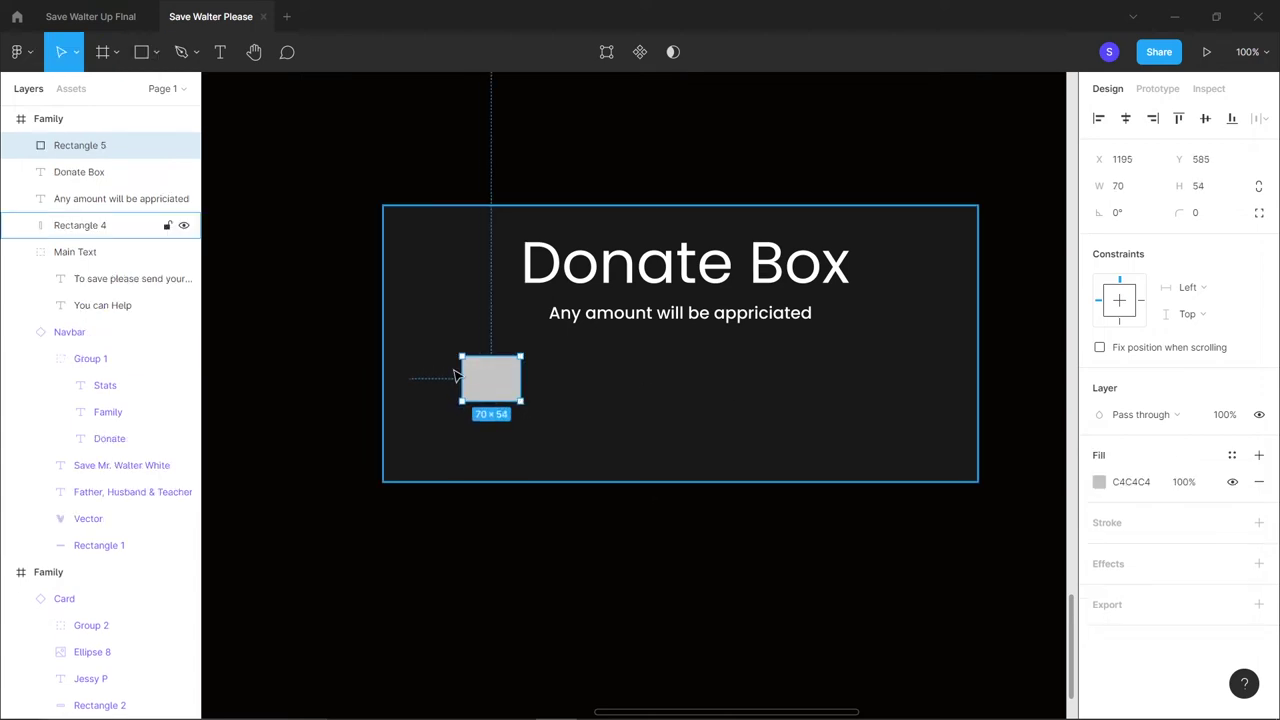
Add a "$5" text and center it on the small rectangle
key("ctrl+equal")
key("t")
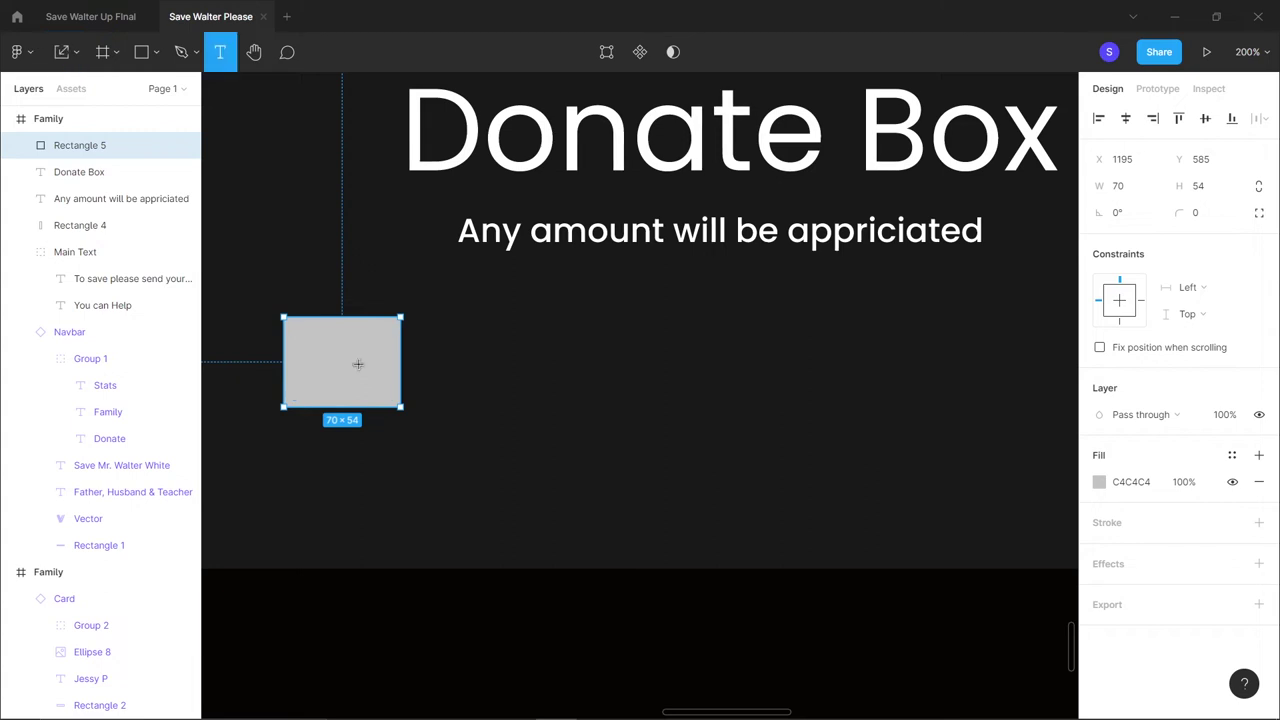
left_click(337, 357)
type("$5")
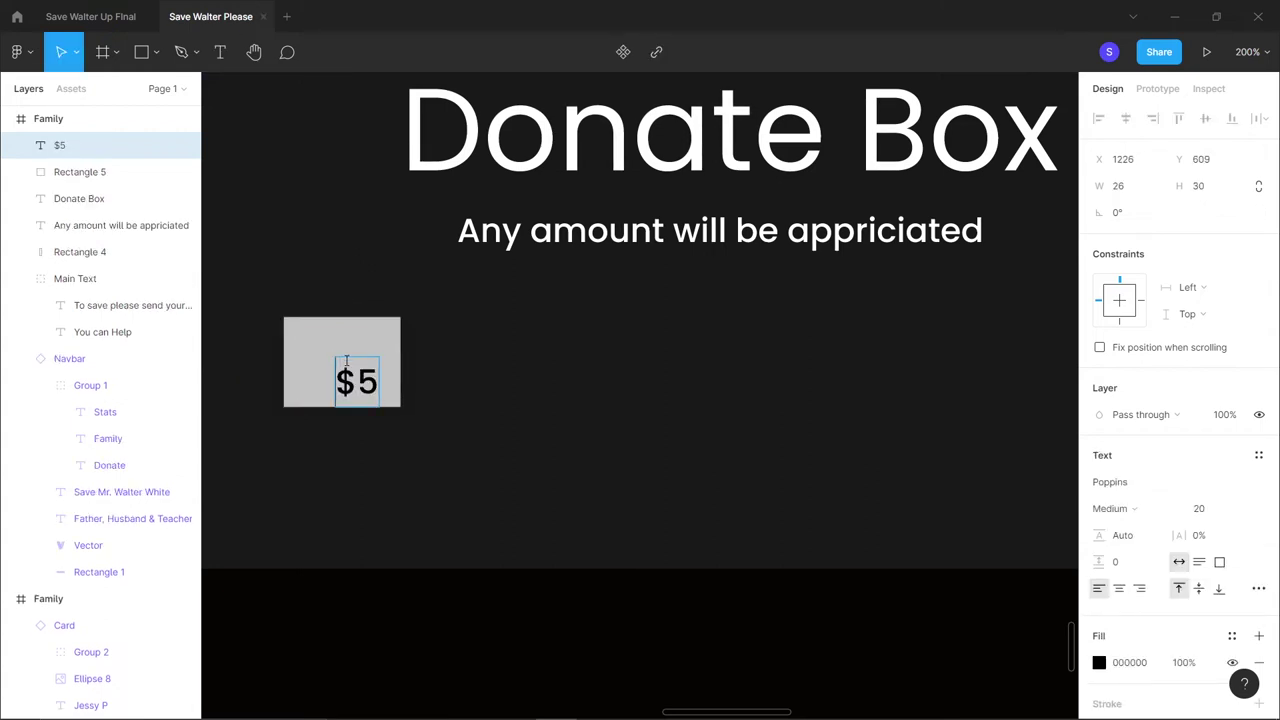
key("Escape")
left_click_drag(378, 397, 362, 375)
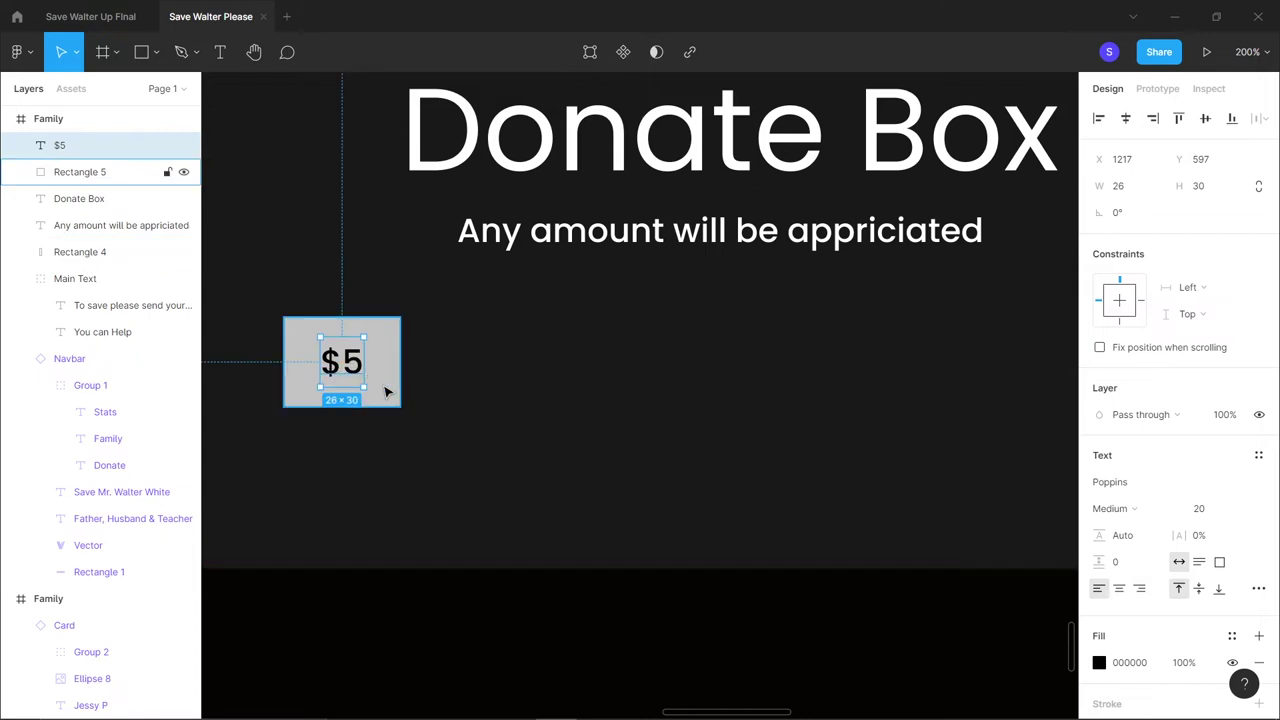
Scale the small rectangle behind the "$5" text to about 63 × 48.6 and set its fill to 2F2F2F
left_click(386, 391)
key("k")
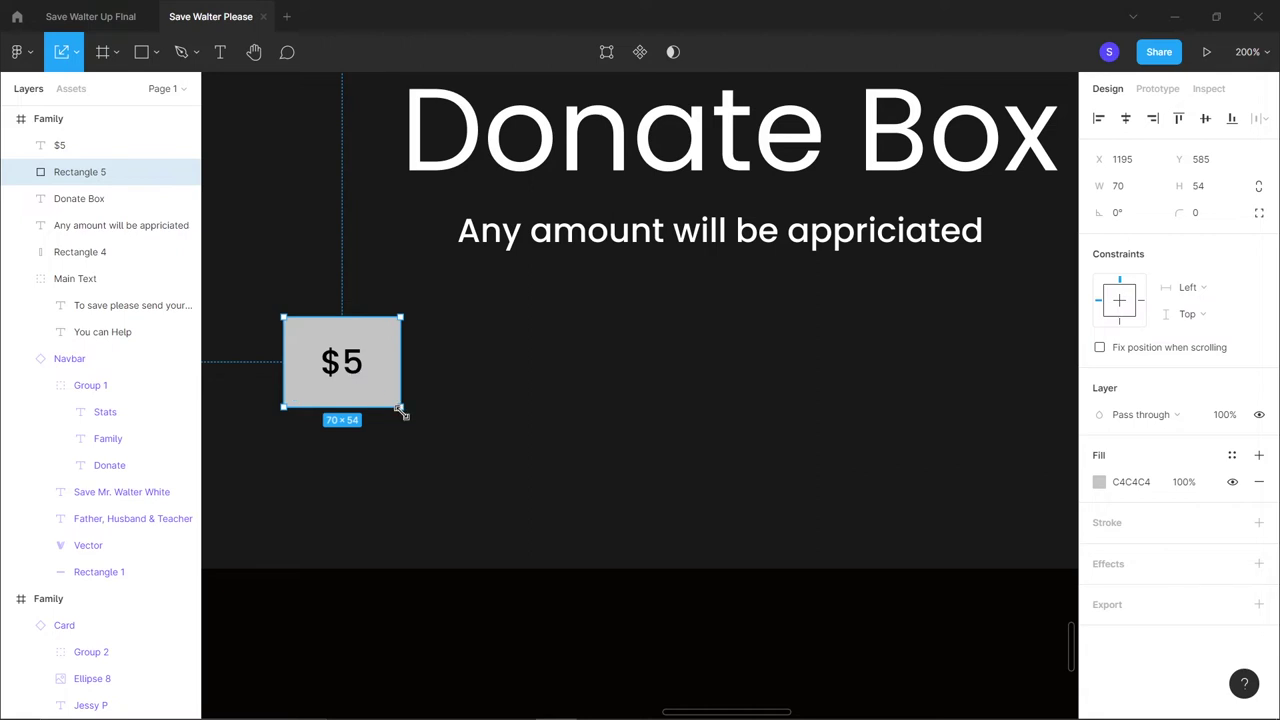
left_click_drag(401, 410, 390, 398)
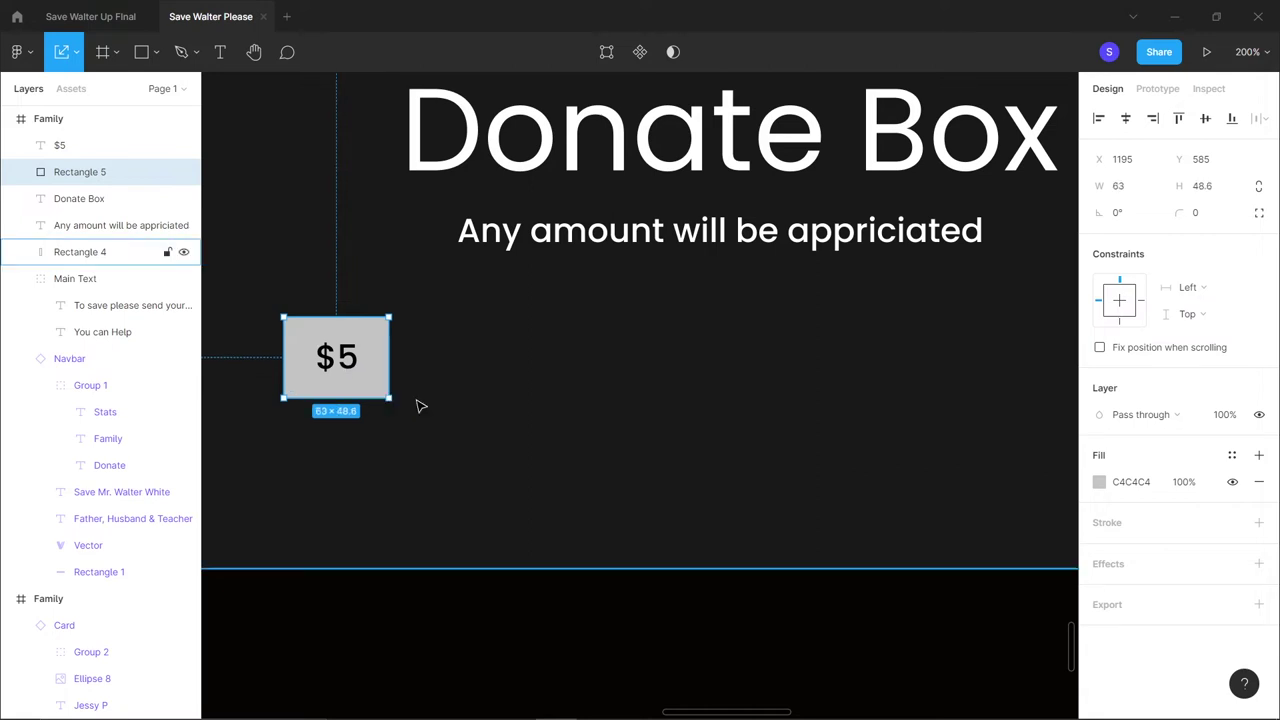
left_click(1150, 481)
key("BackSpace")
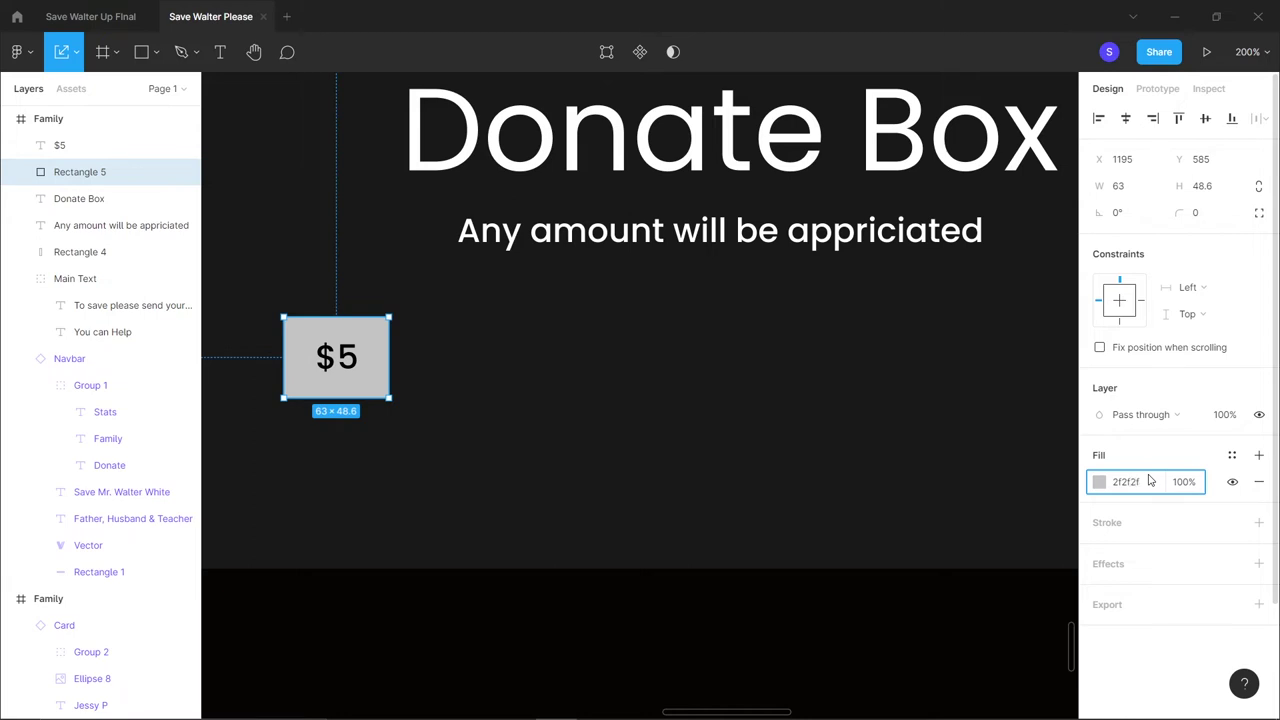
key("Return")
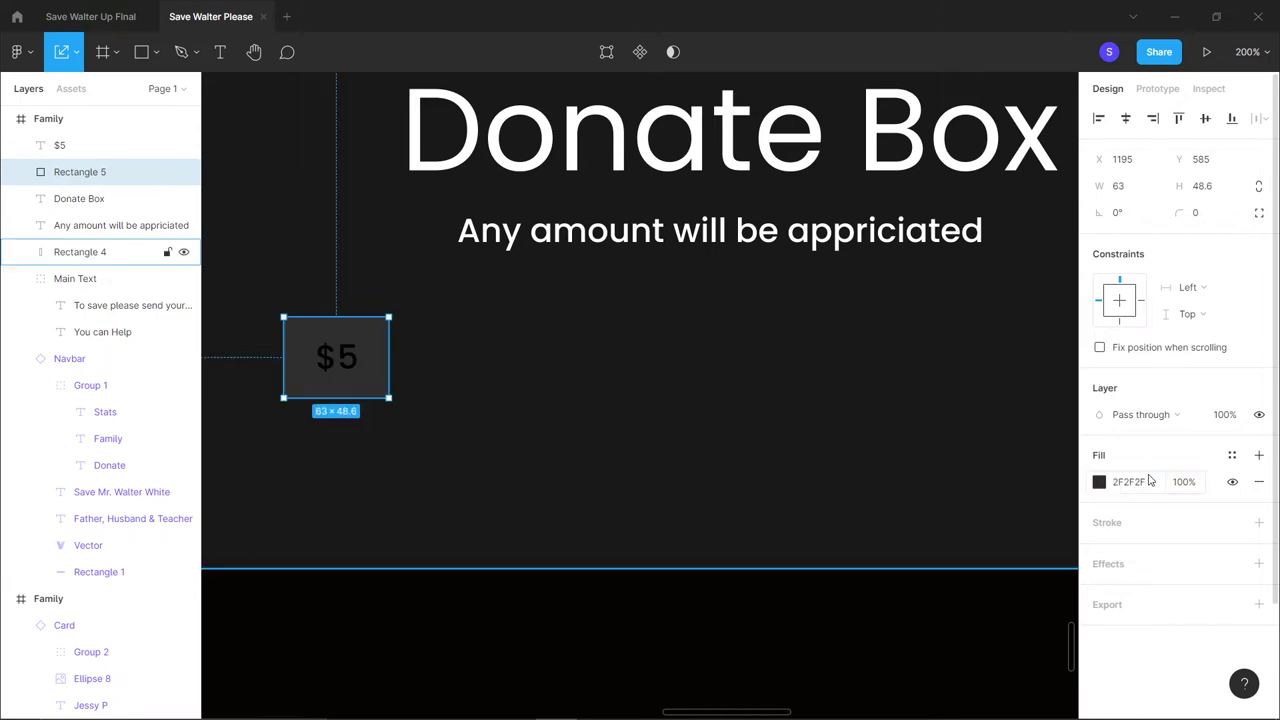
Apply the light gray secondary color style to the "$5" text
double_click(349, 369)
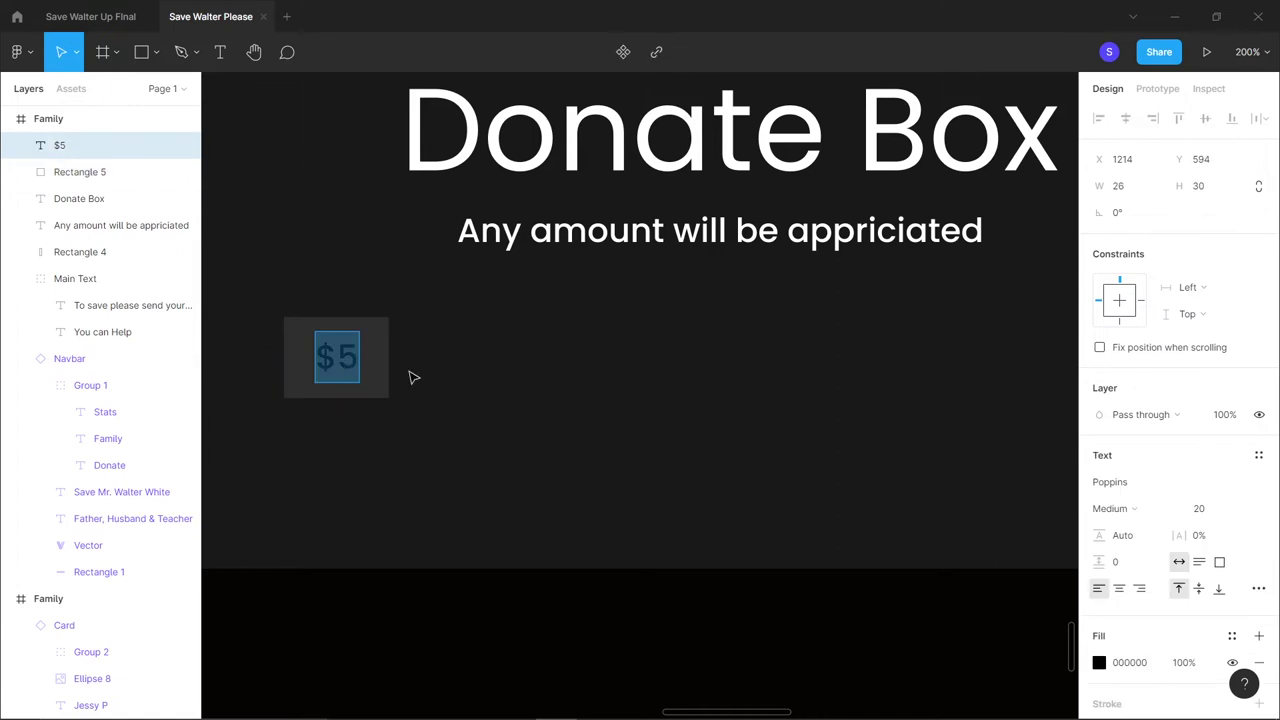
left_click(1099, 662)
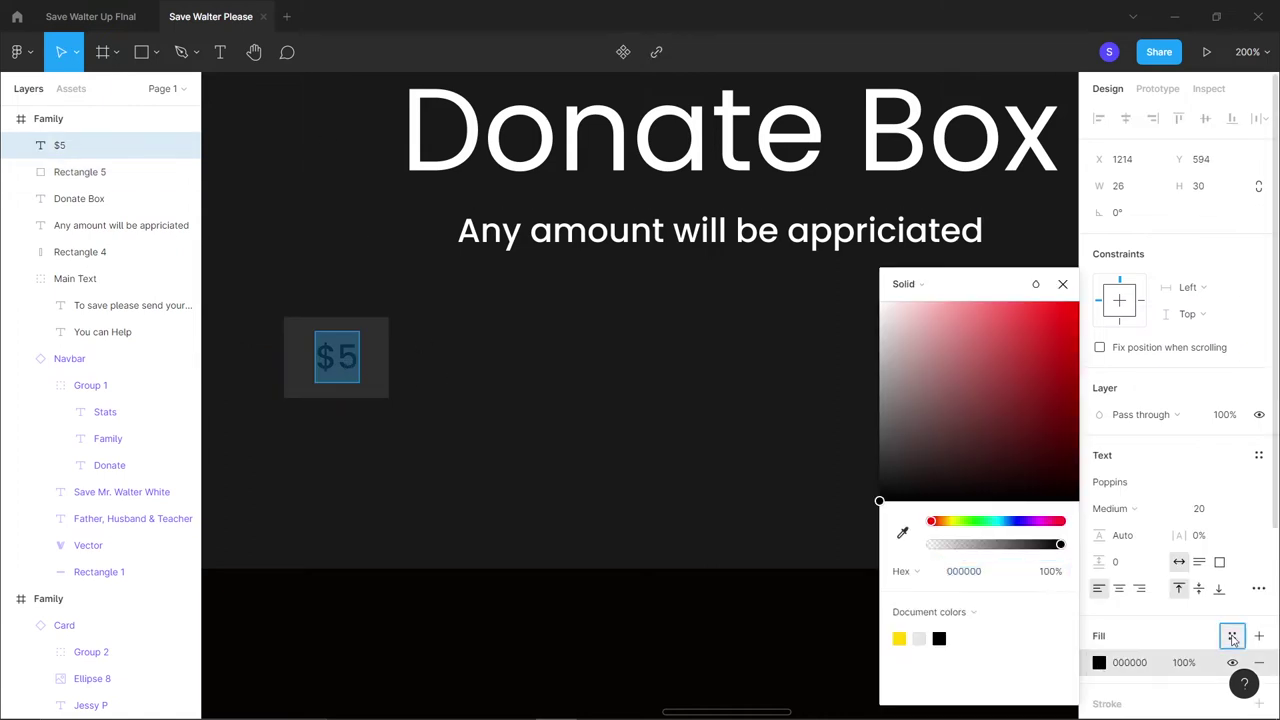
left_click(1233, 638)
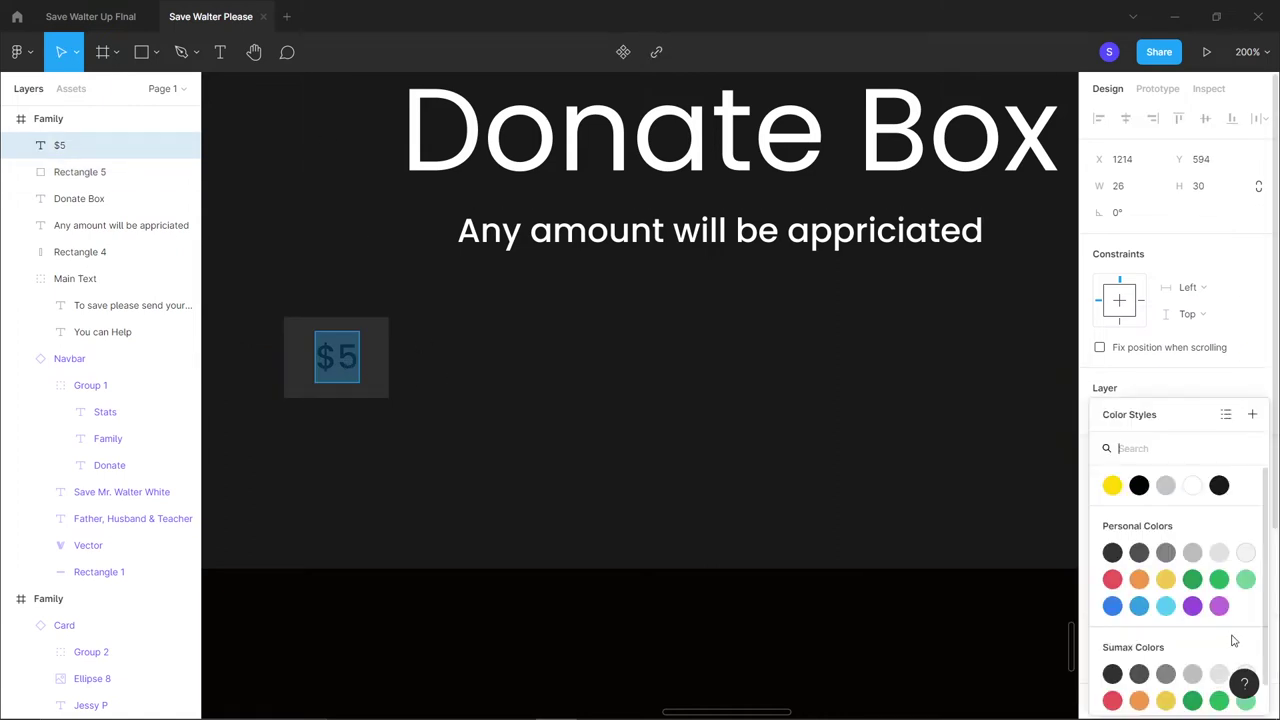
left_click(1166, 486)
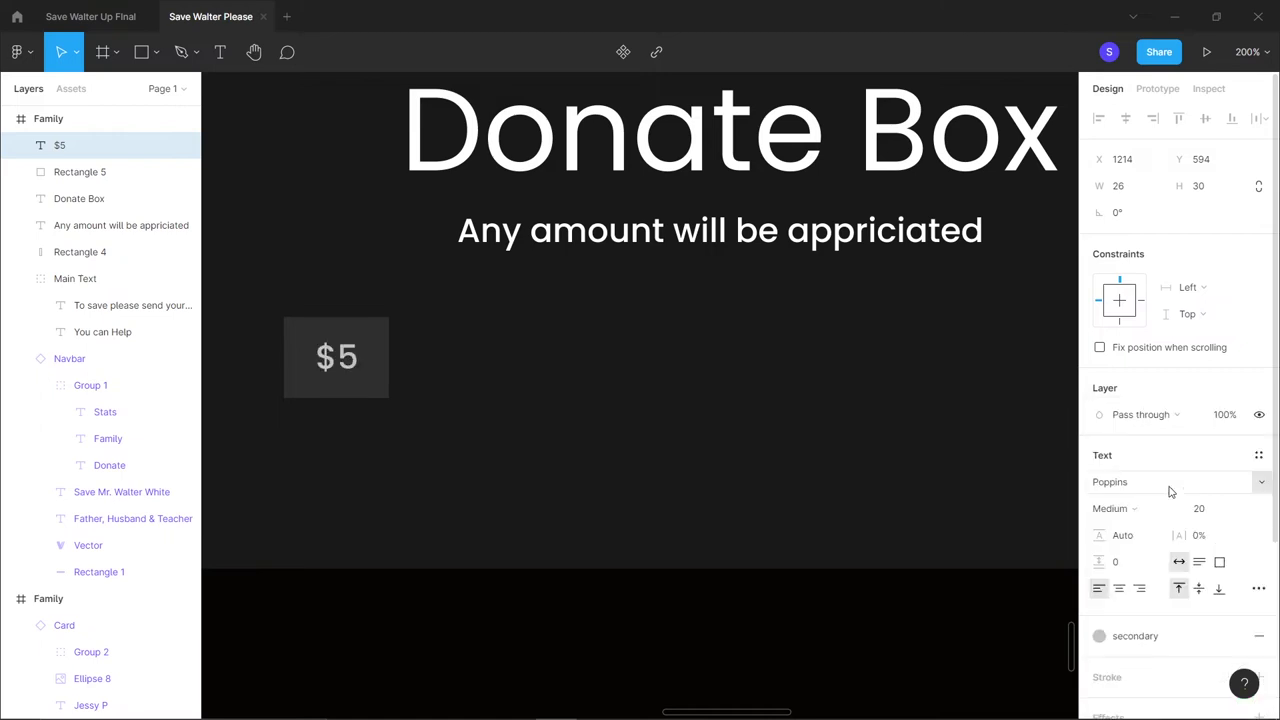
Scale the small rectangle behind the "$5" text down around its center to about 53 × 40.89
left_click(475, 390)
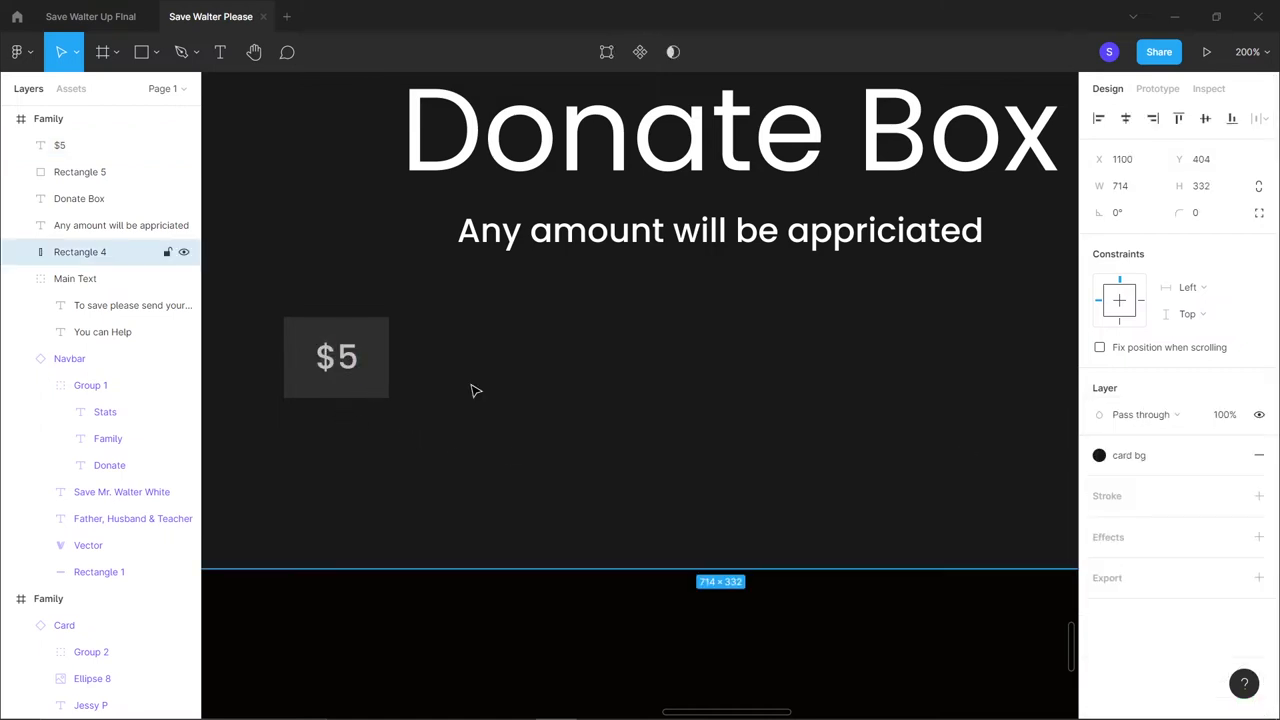
scroll(475, 390, "down", 3)
scroll(472, 386, "up", 3)
left_click(386, 393)
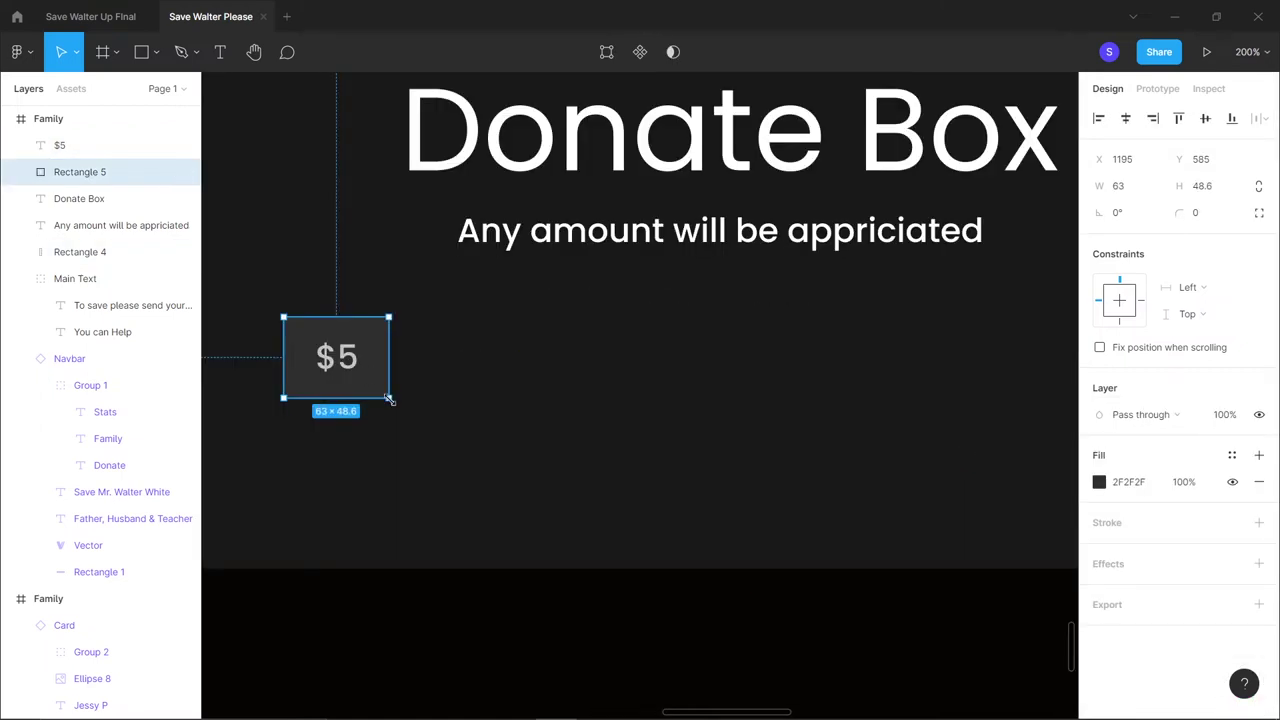
key("k")
left_click_drag(386, 397, 380, 392)
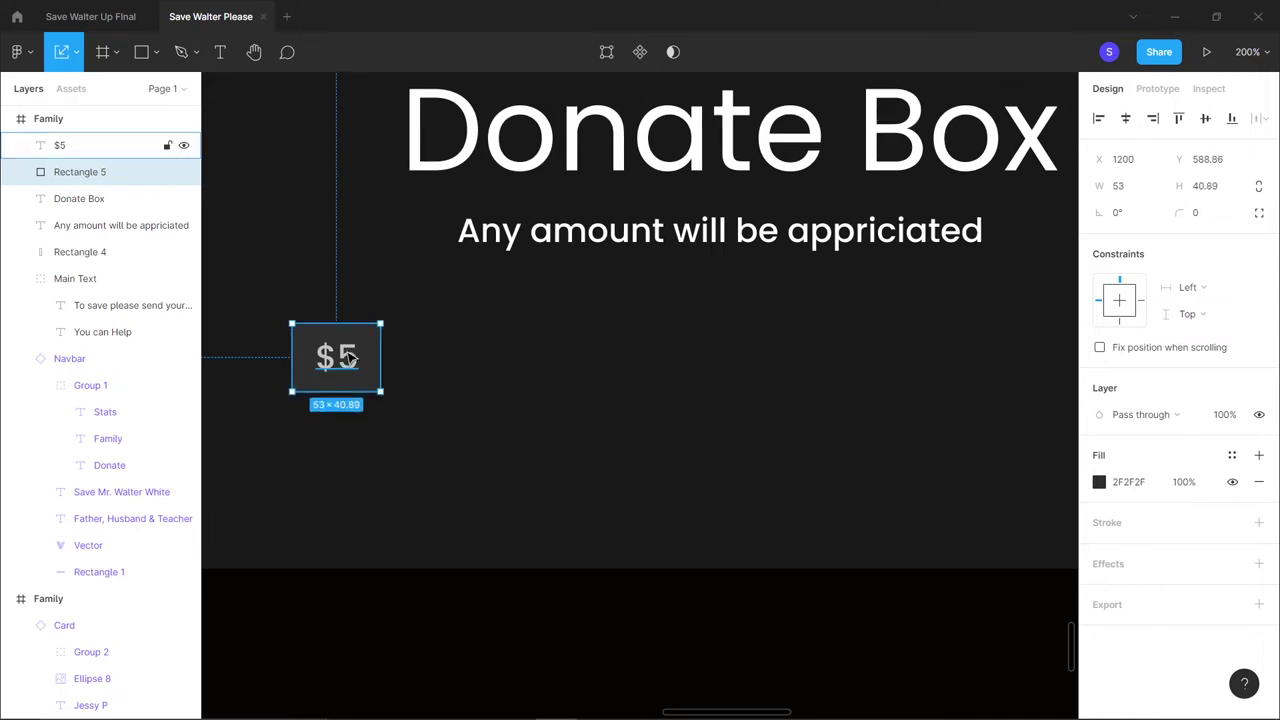
Group the "$5" text with its small background rectangle
left_click(348, 357)
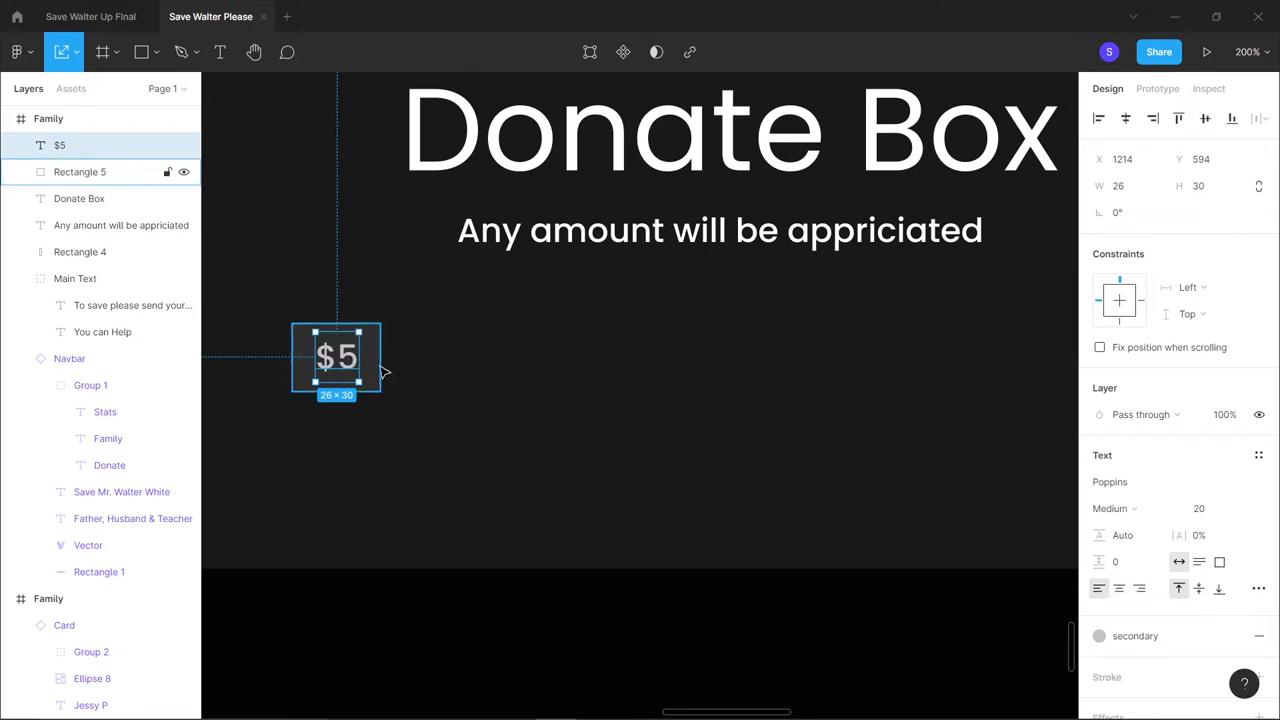
left_click(382, 370, "shift")
key("ctrl+g")
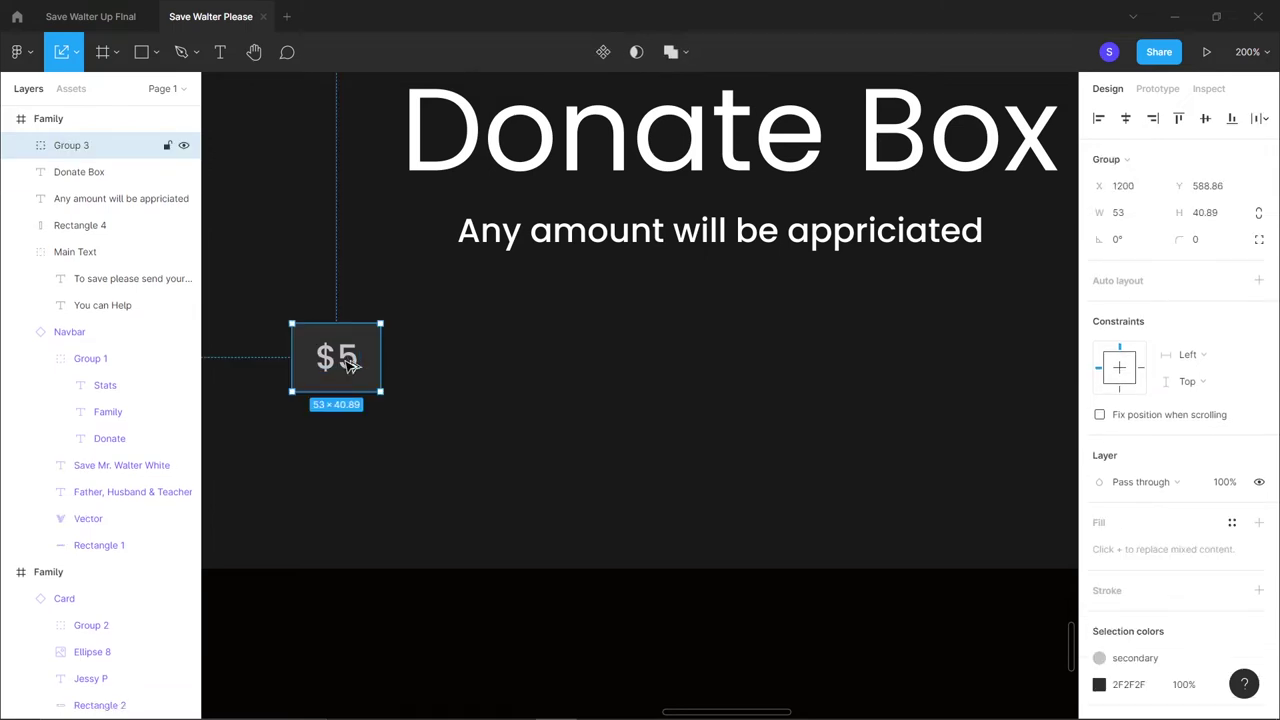
Duplicate the "$5" button group twice with 25 px gaps and move all three below the subtitle
left_click_drag(348, 365, 478, 368, "alt")
key("ctrl+d")
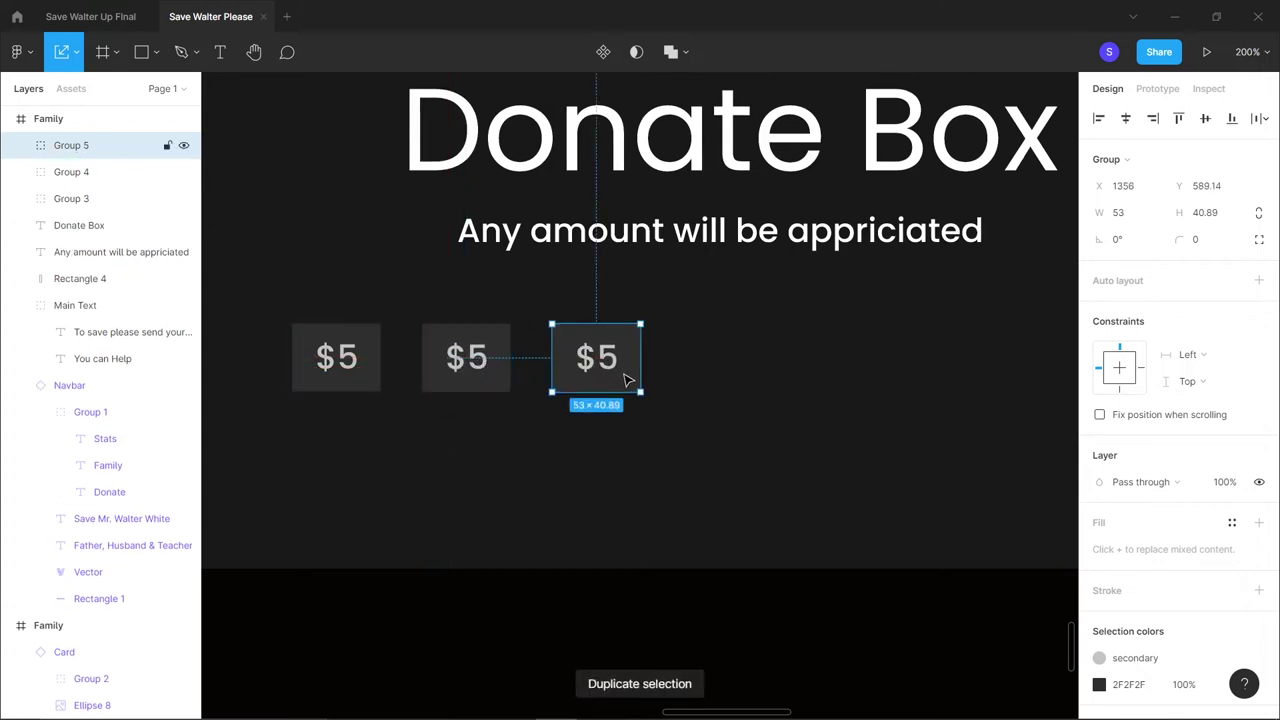
left_click(491, 363, "shift")
left_click(370, 388, "shift")
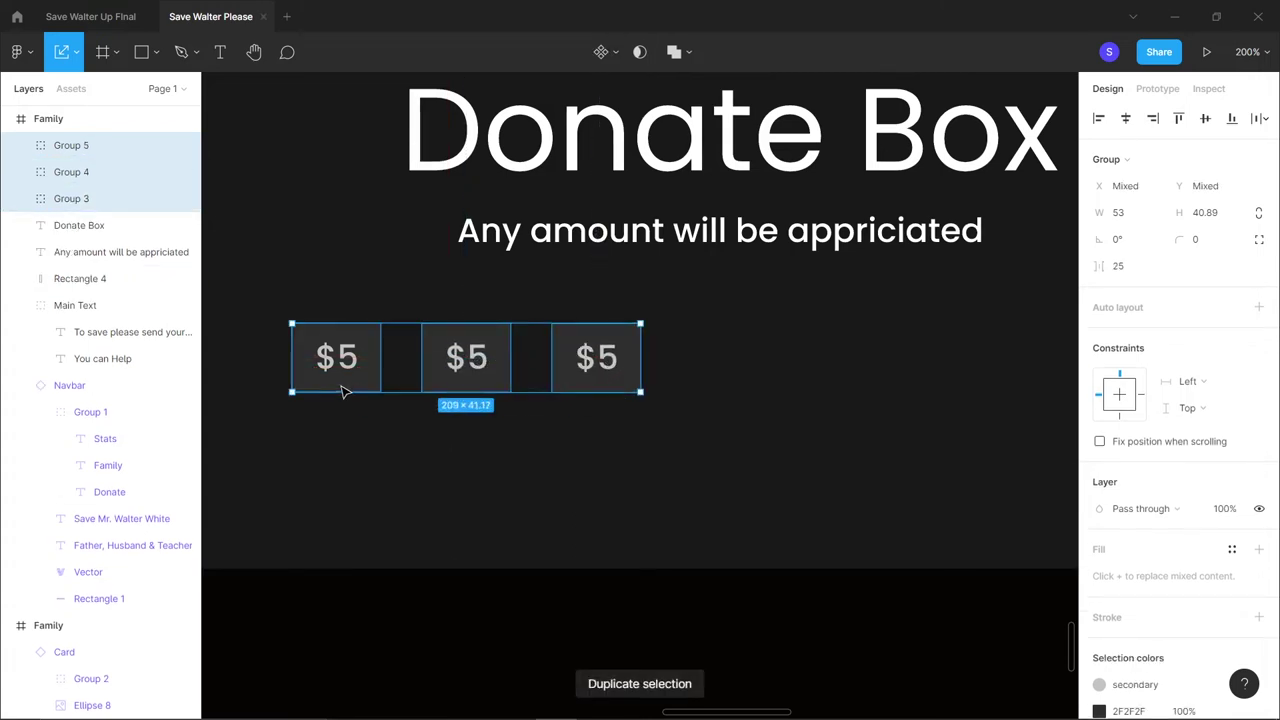
left_click_drag(503, 380, 697, 358)
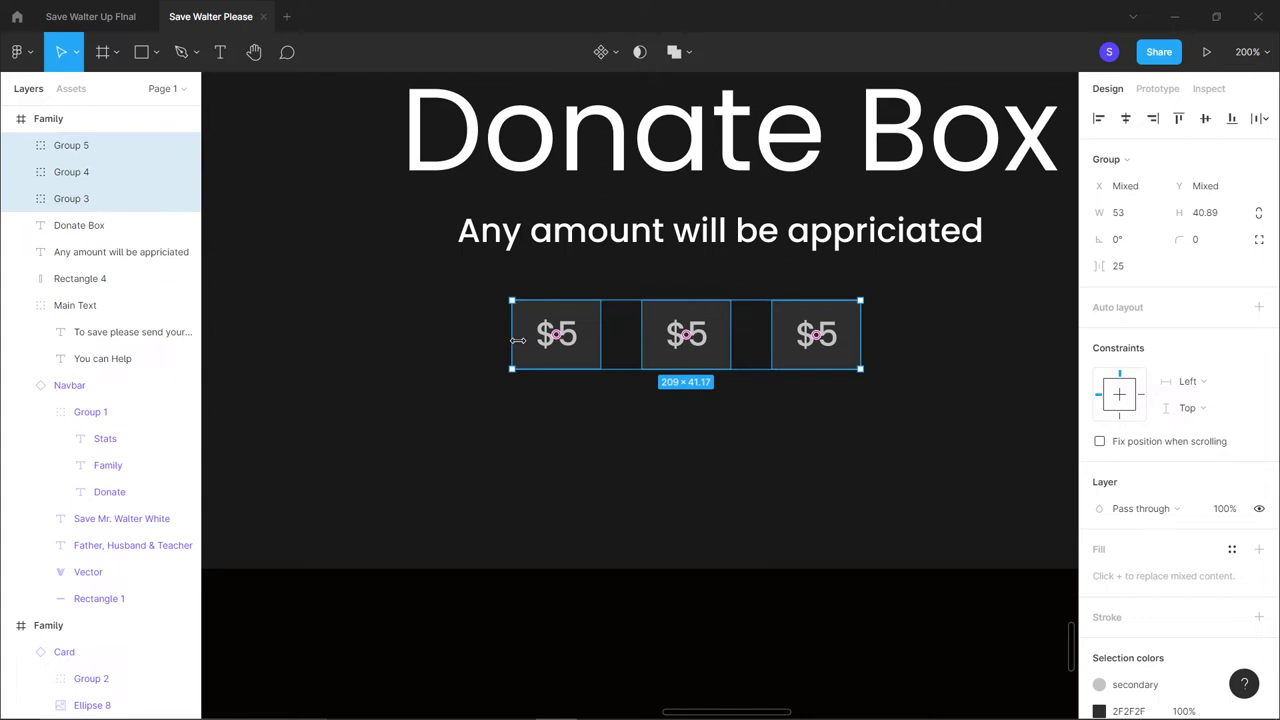
Widen the row of three "$5" buttons to about 255 px overall, each button about 64.67 px wide
left_click_drag(517, 340, 435, 336)
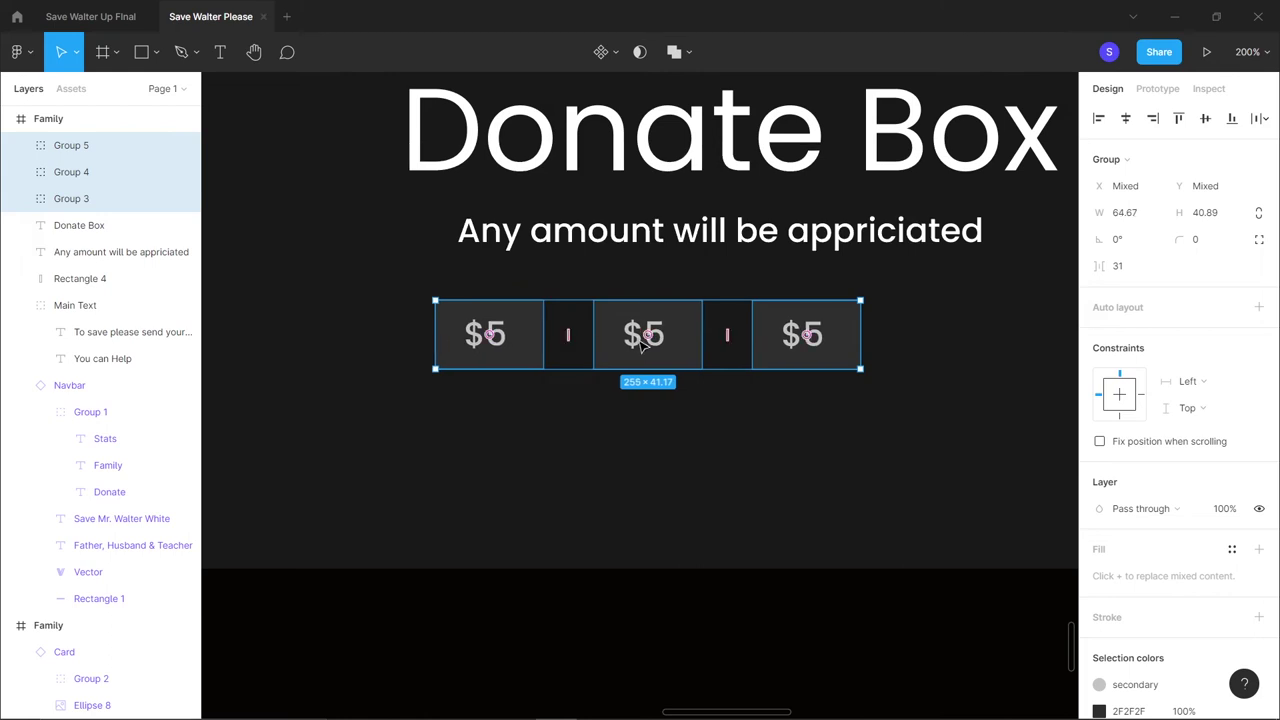
key("shift+0")
left_click(741, 508)
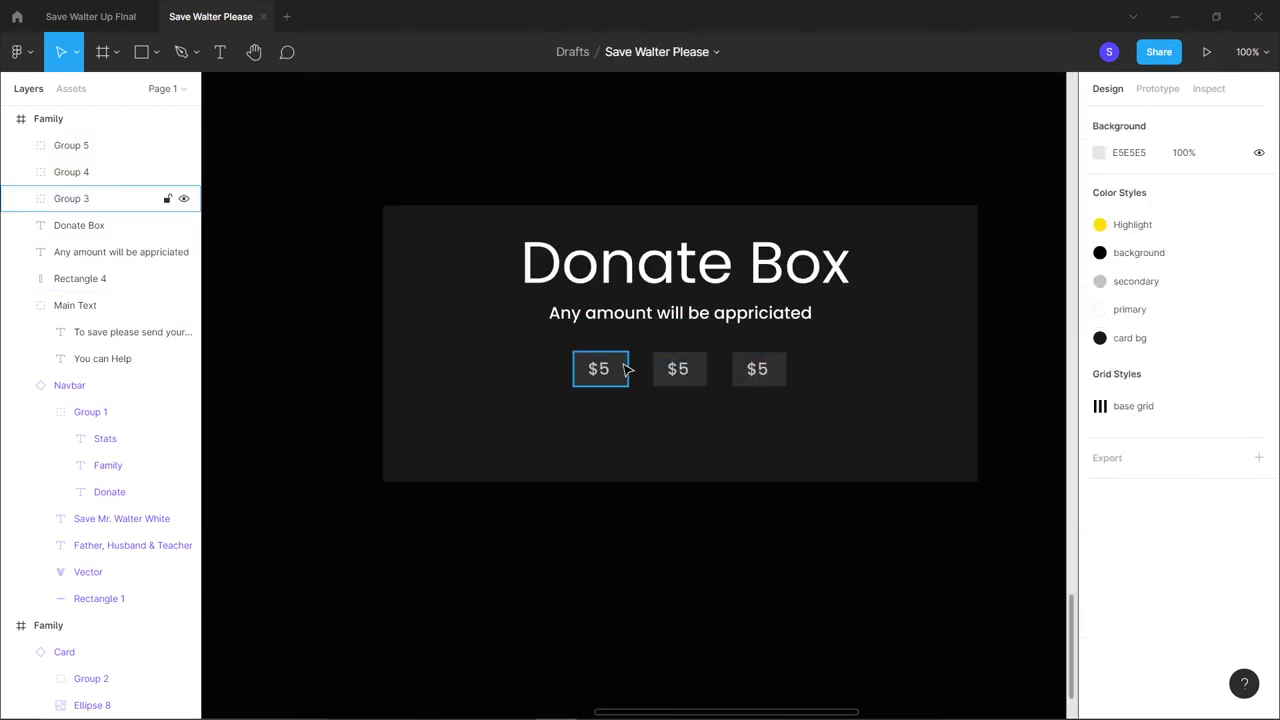
Draw a rectangle about 273 × 54 below the amount buttons and apply the Highlight color style to it
key("r")
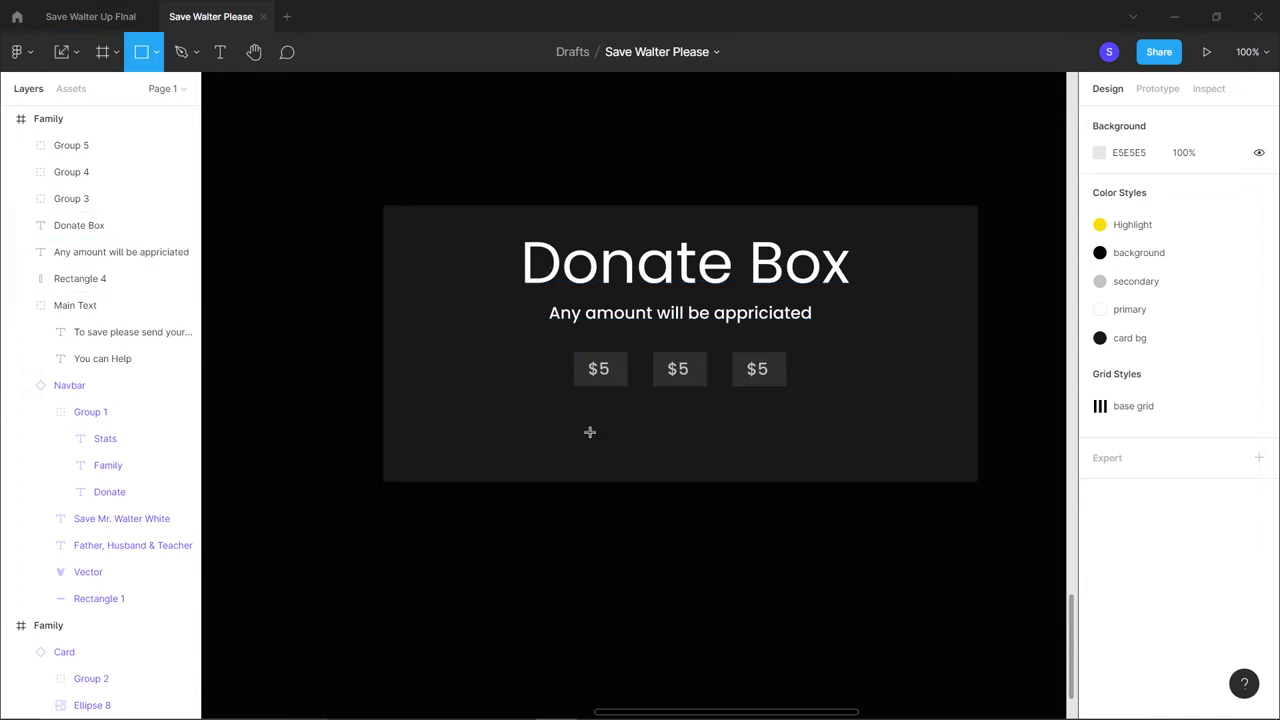
mouse_move(566, 420)
left_mouse_down()
mouse_move(757, 431)
mouse_move(800, 478)
mouse_move(792, 464)
left_mouse_up()
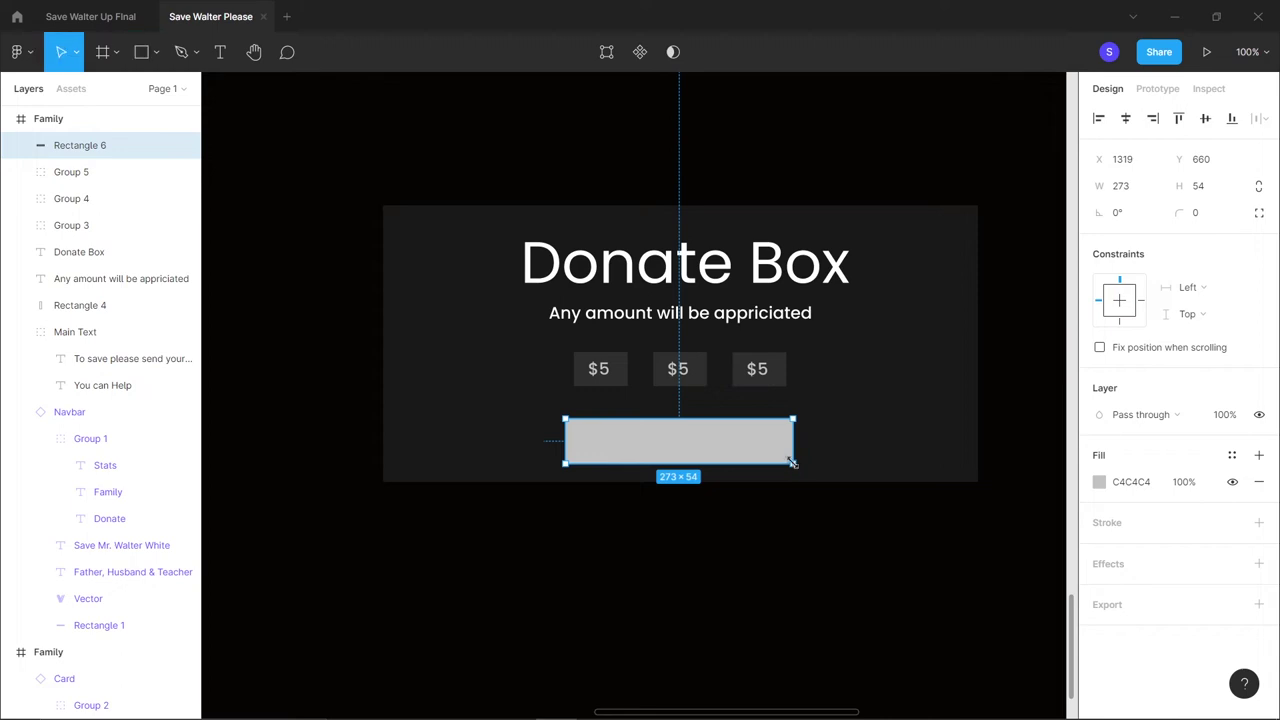
left_click(1232, 455)
left_click(1112, 485)
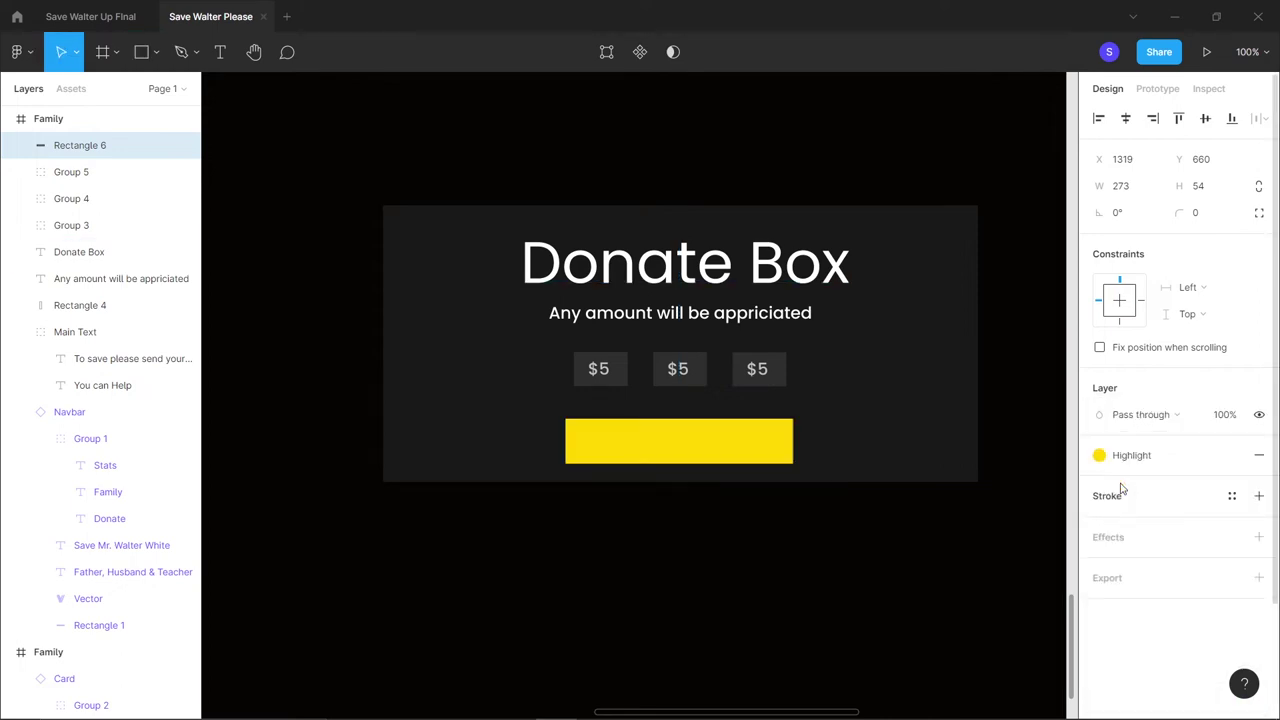
Add the text "DONATE" over the yellow rectangle
key("t")
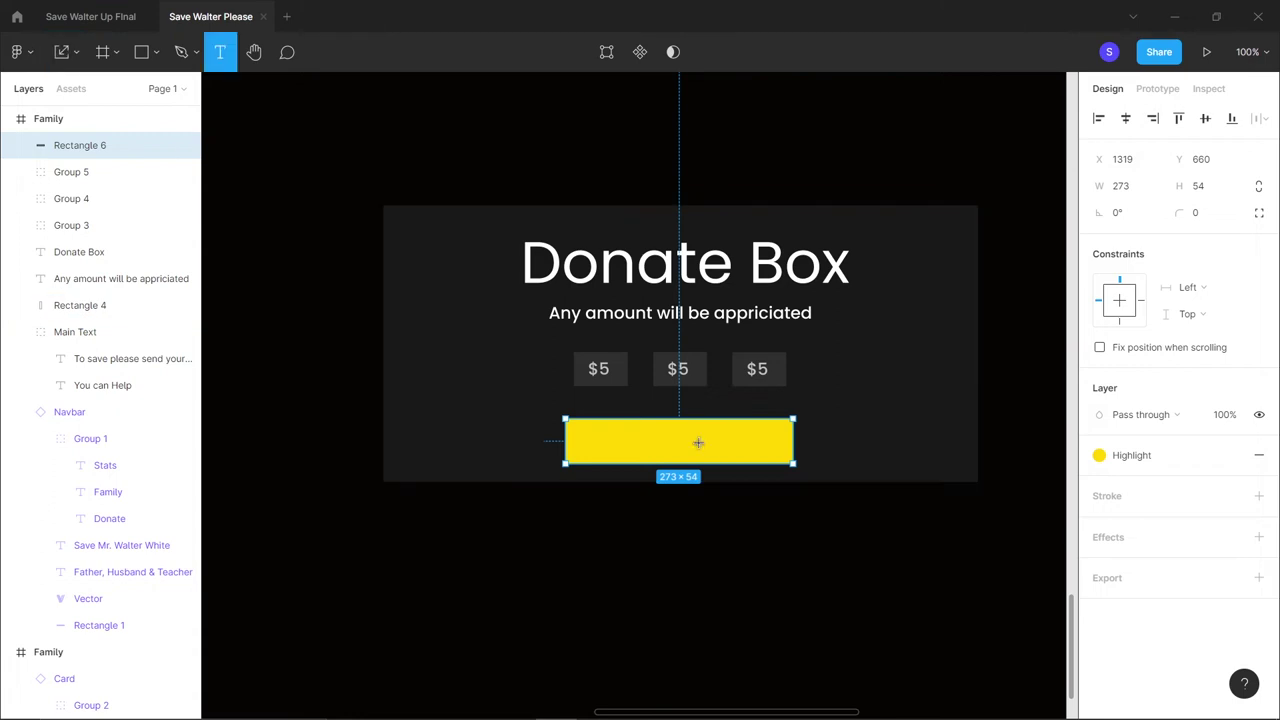
left_click(628, 438)
type("DONATE")
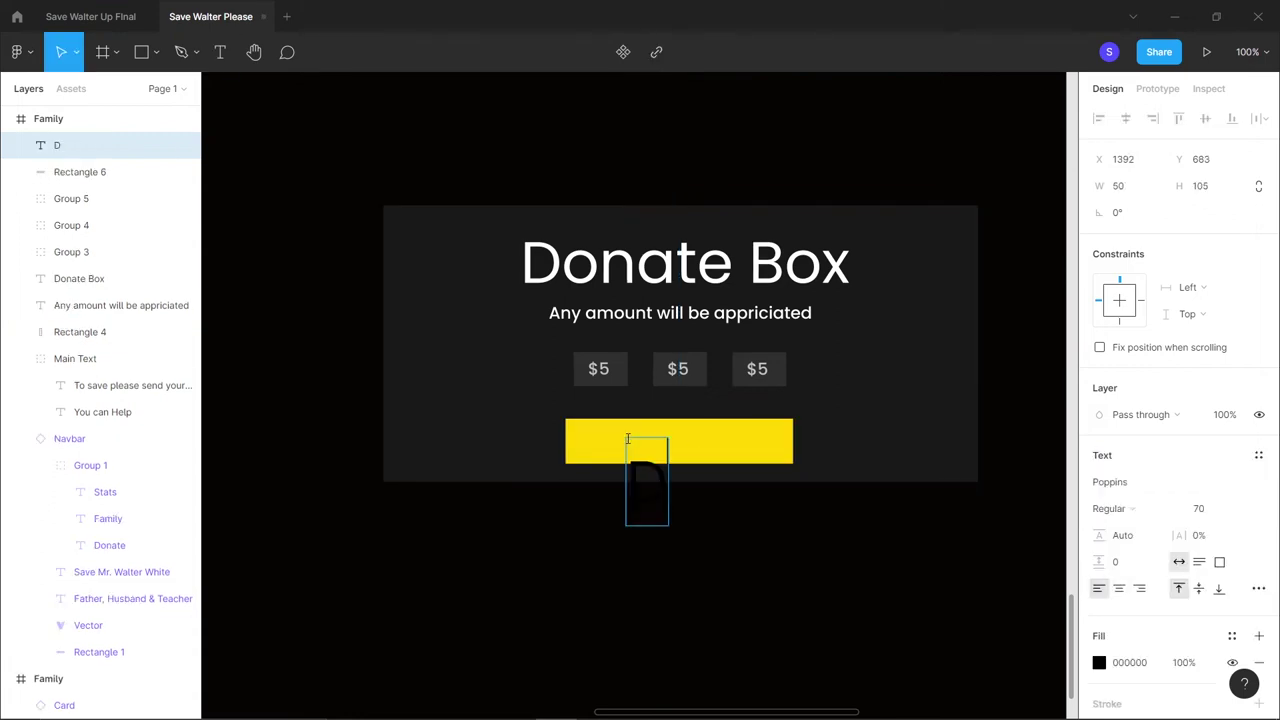
key("Escape")
Reduce the "DONATE" text's font size to 30 after trying 20
left_click(1201, 512)
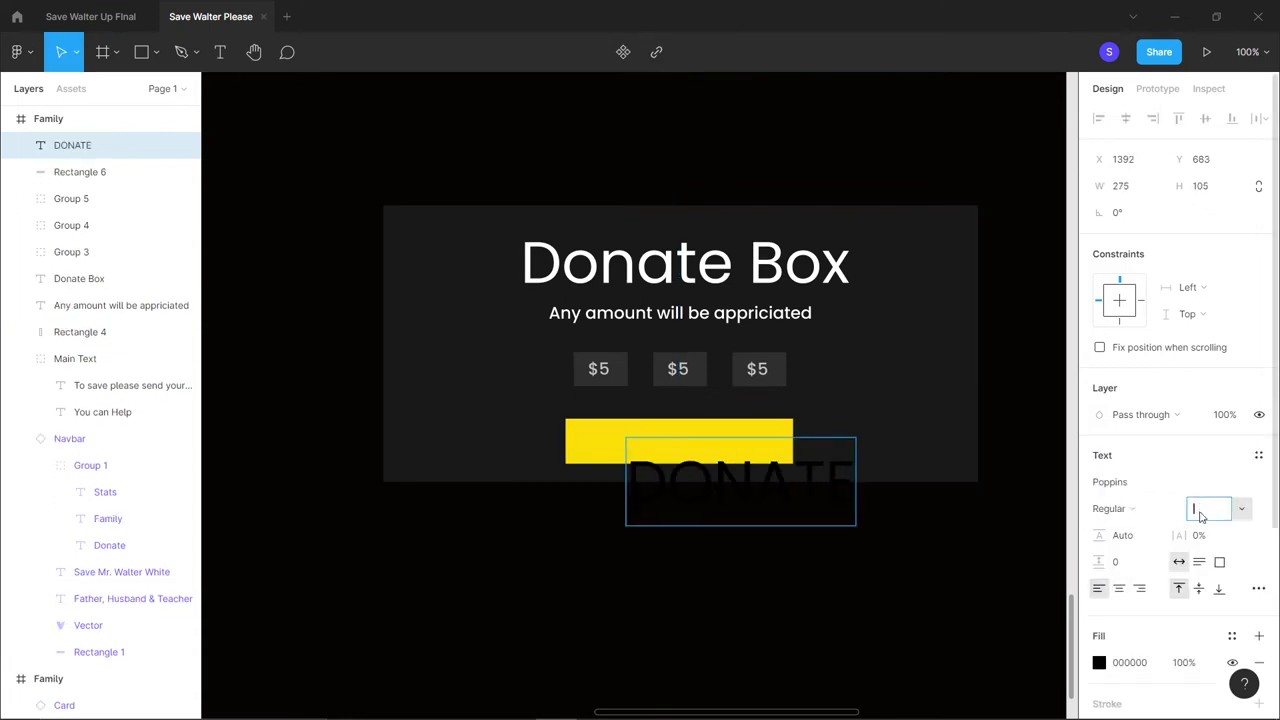
type("20")
key("Return")
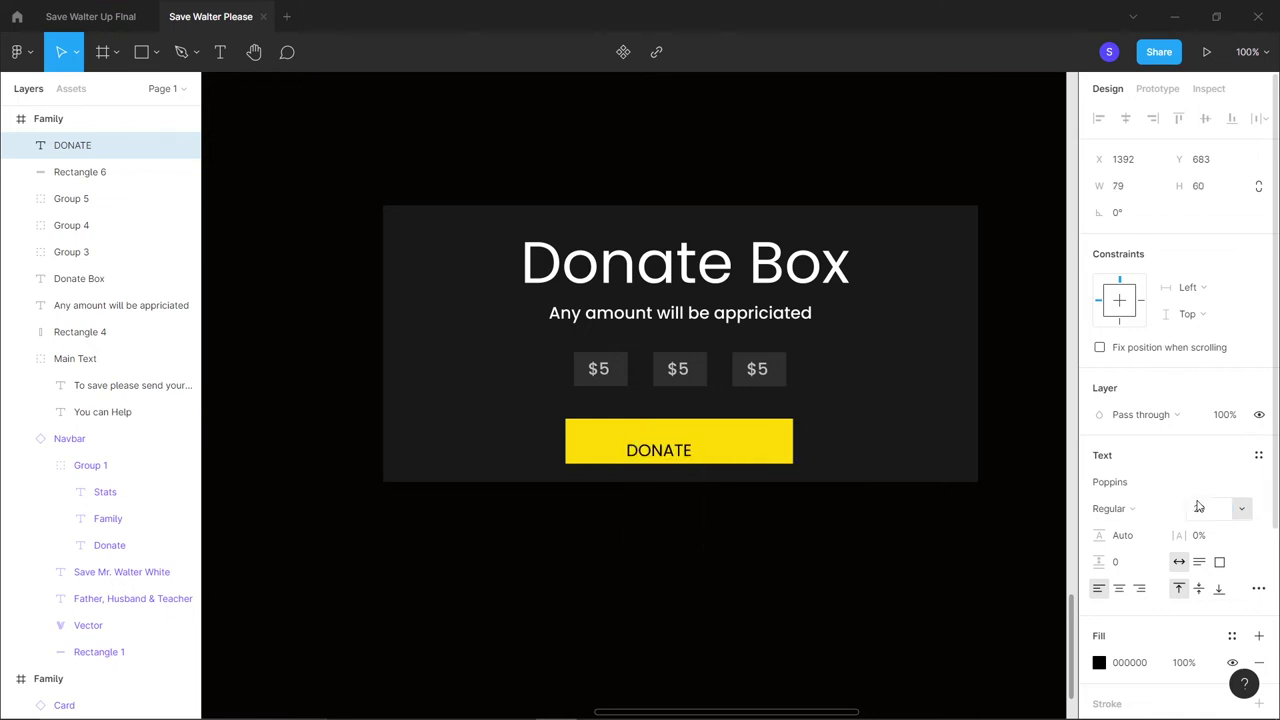
left_click(1199, 508)
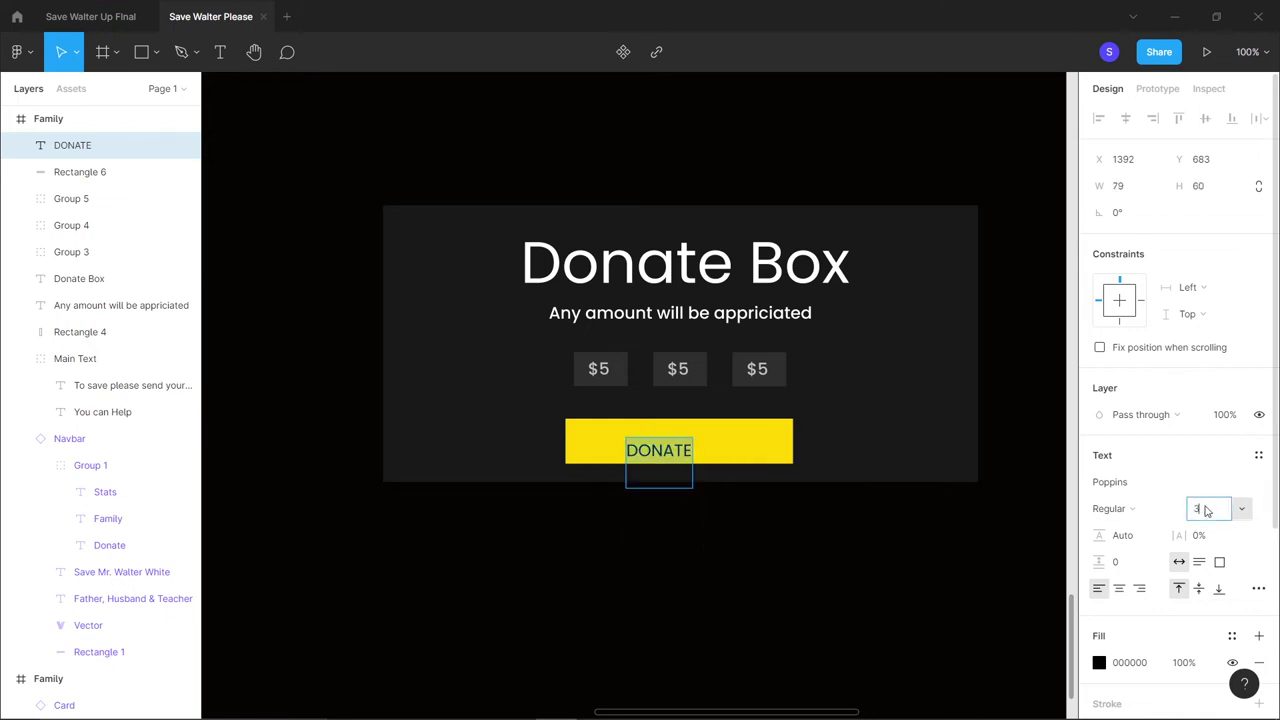
type("30")
key("Return")
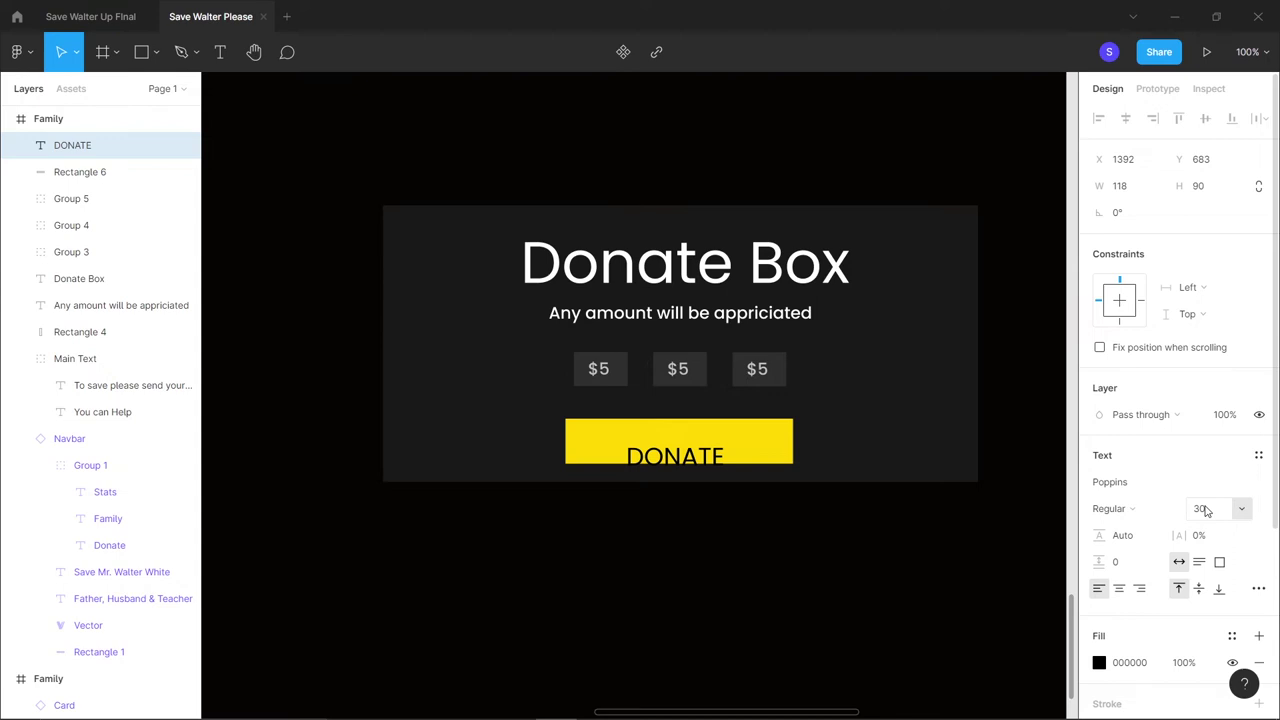
left_click(1215, 516)
key("Up")
key("Up")
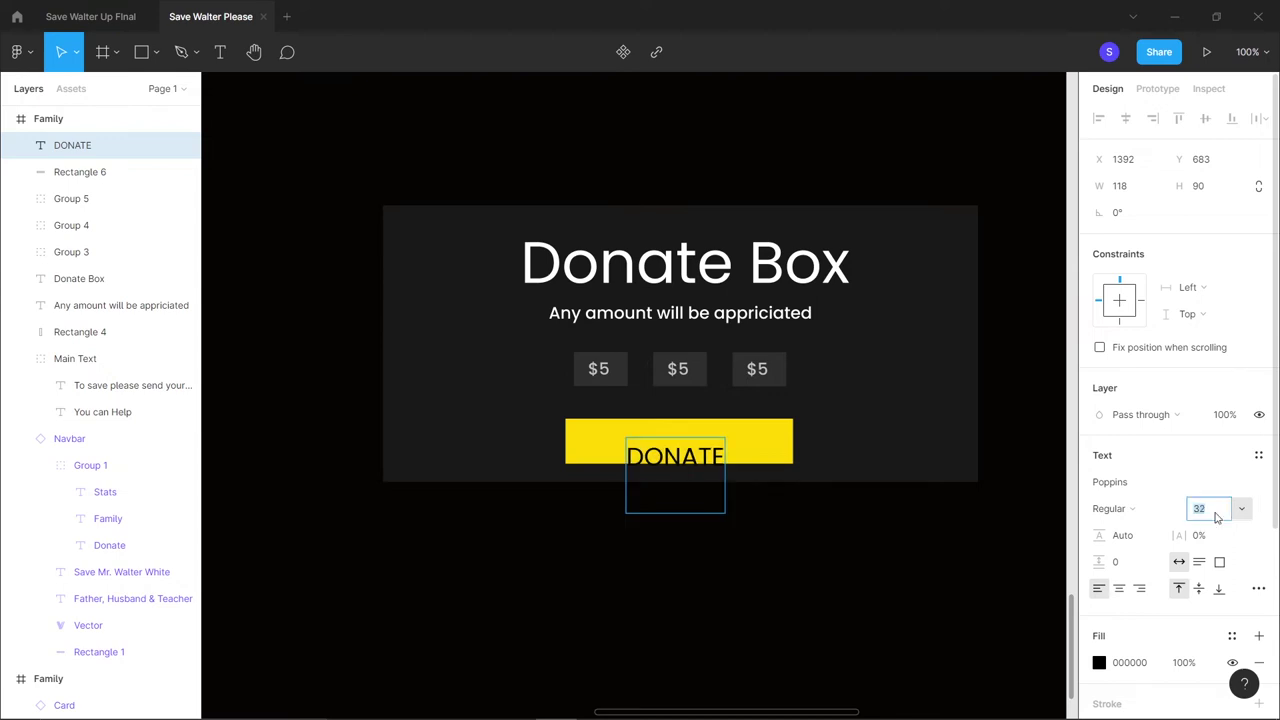
key("Escape")
Shrink the "DONATE" text box to about 118 × 39 inside the yellow rectangle
key("ctrl+plus")
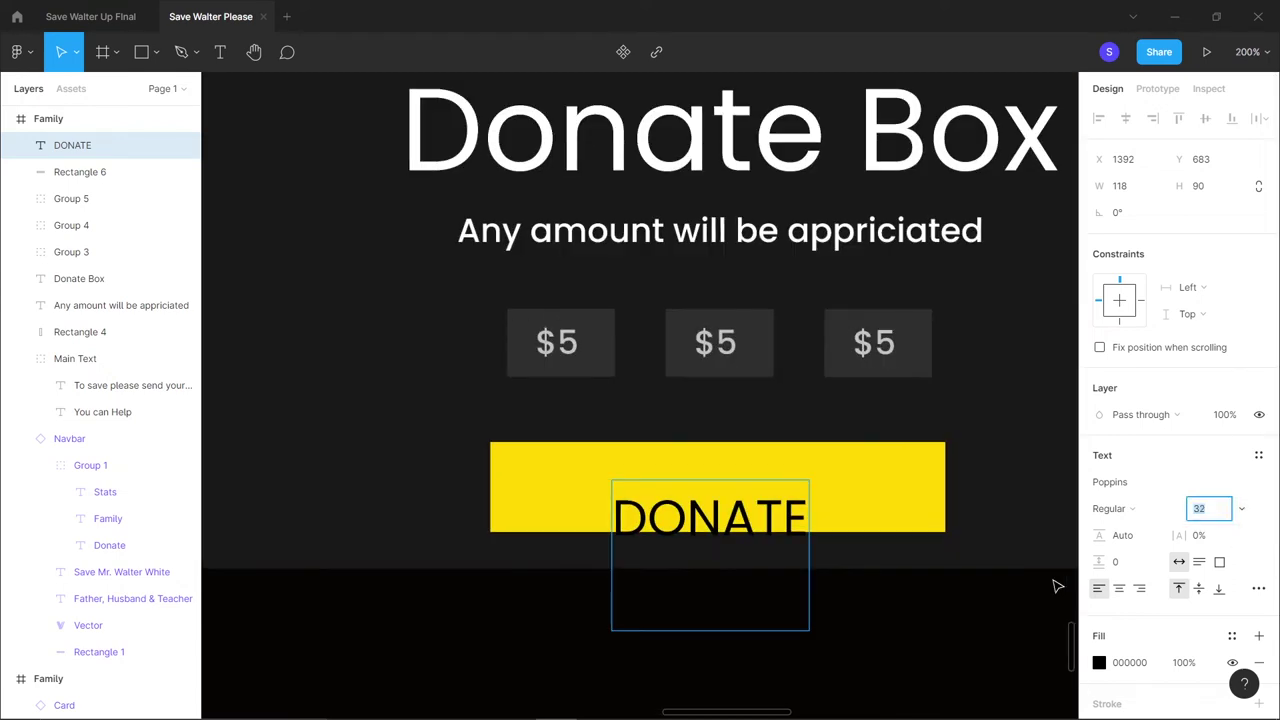
left_click_drag(733, 630, 735, 522)
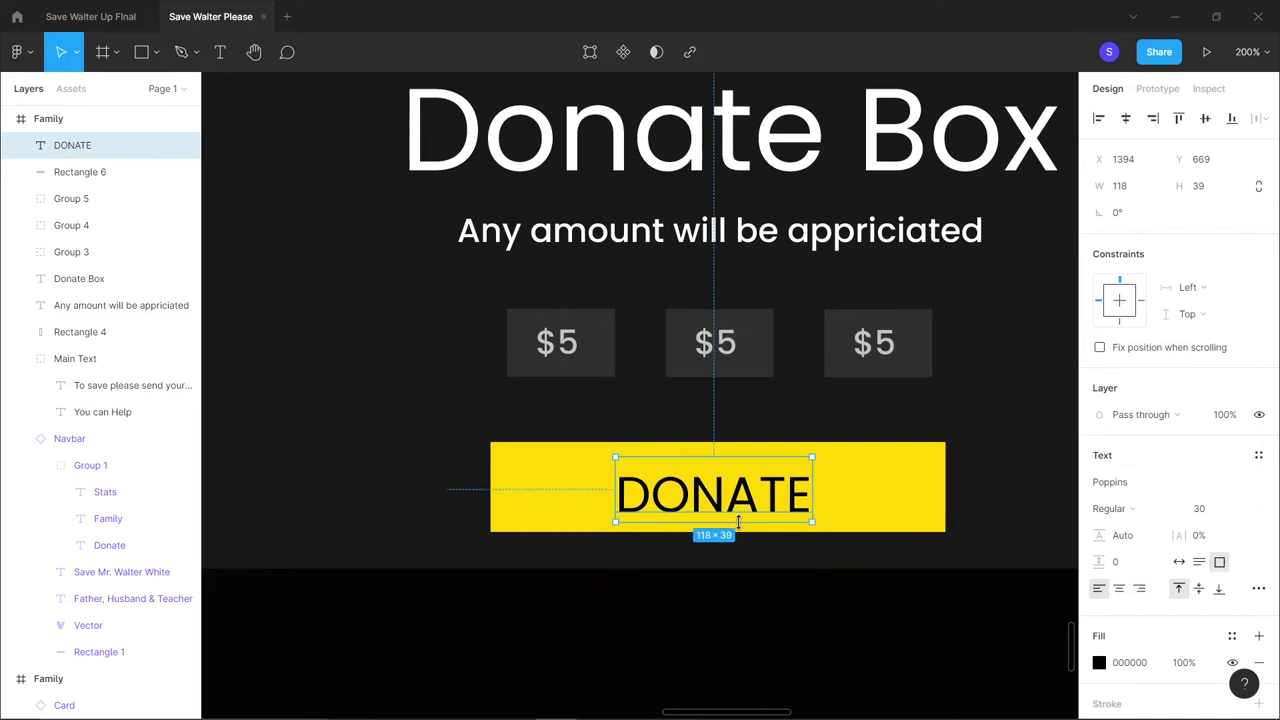
Set the "DONATE" text to Medium weight and its resizing mode to auto width
left_click(1138, 509)
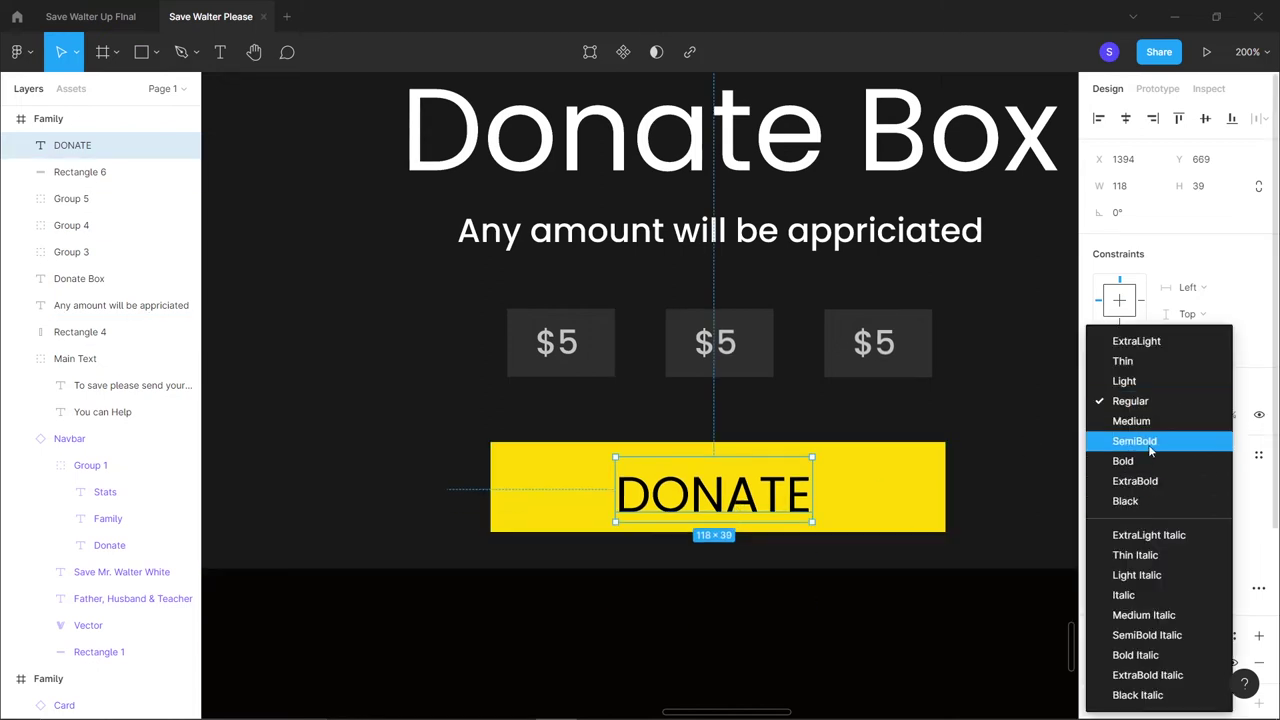
left_click(1140, 421)
double_click(679, 511)
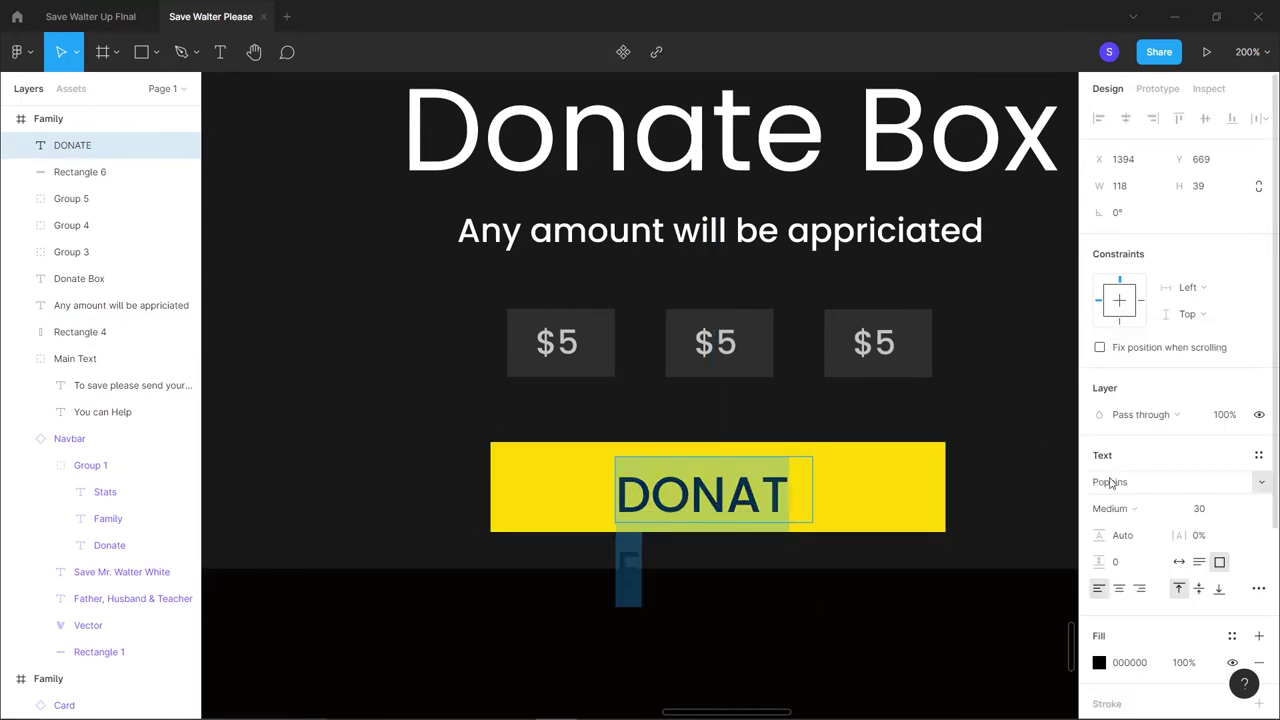
left_click(1178, 562)
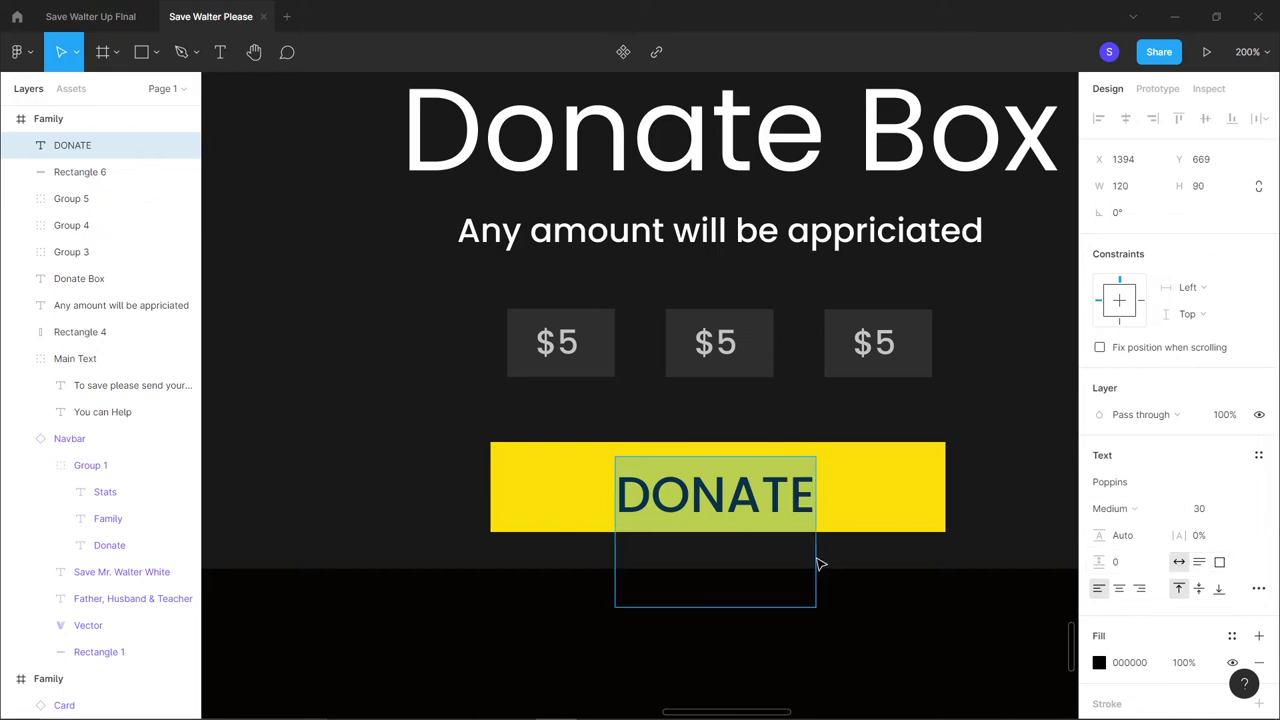
Center-align the "DONATE" text and position it in the middle of the yellow rectangle at about X 1397, Y 664
key("Escape")
left_click_drag(766, 500, 775, 495)
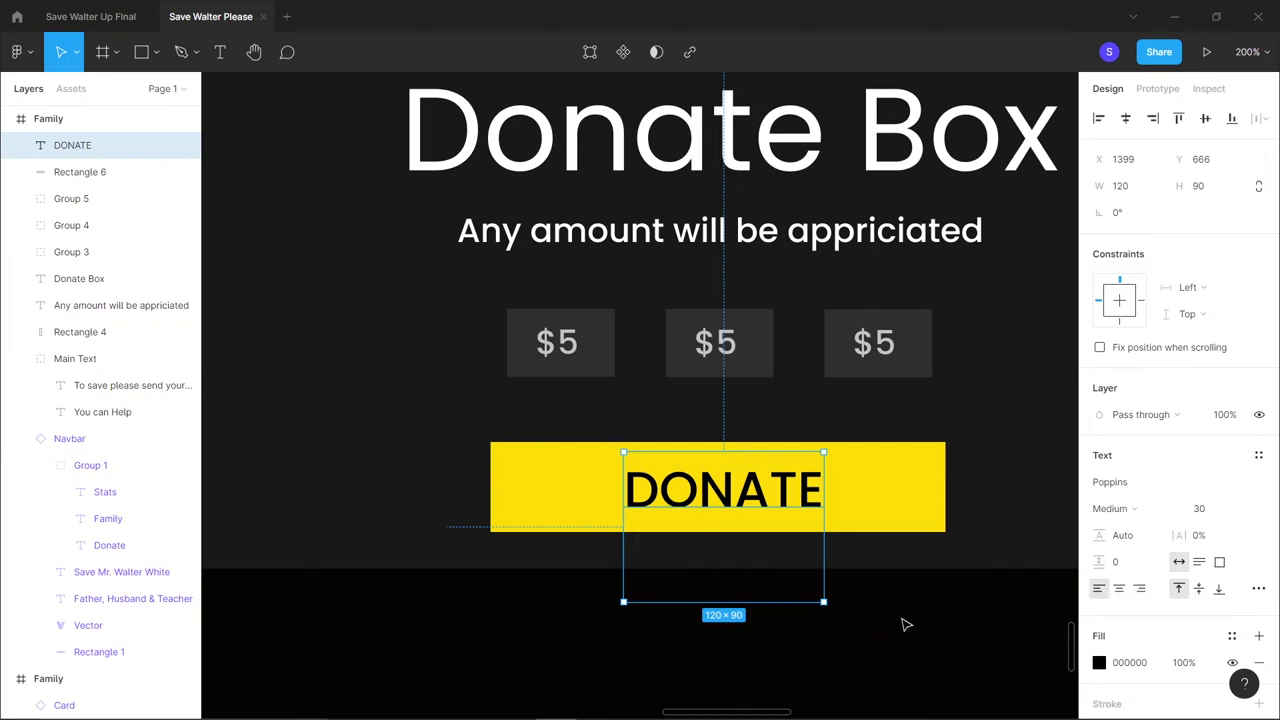
key("ctrl+alt+t")
left_click_drag(735, 503, 731, 498)
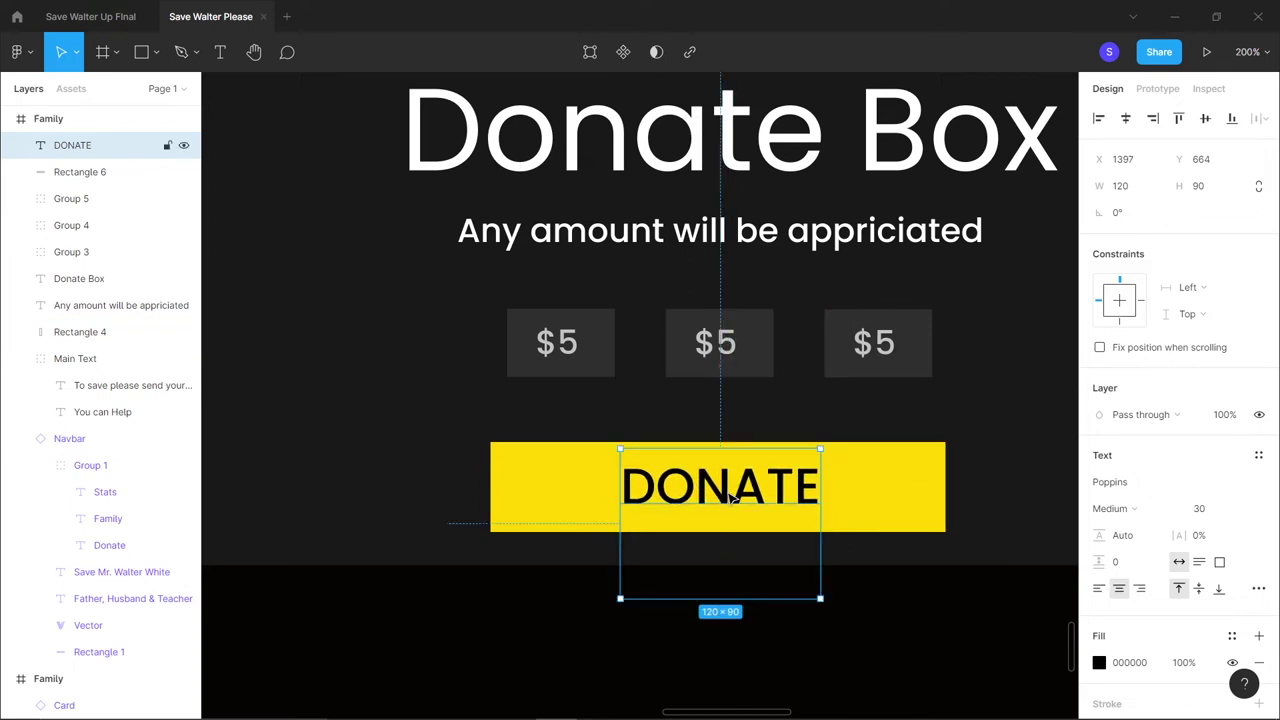
key("minus")
key("minus")
left_click(789, 594)
key("plus")
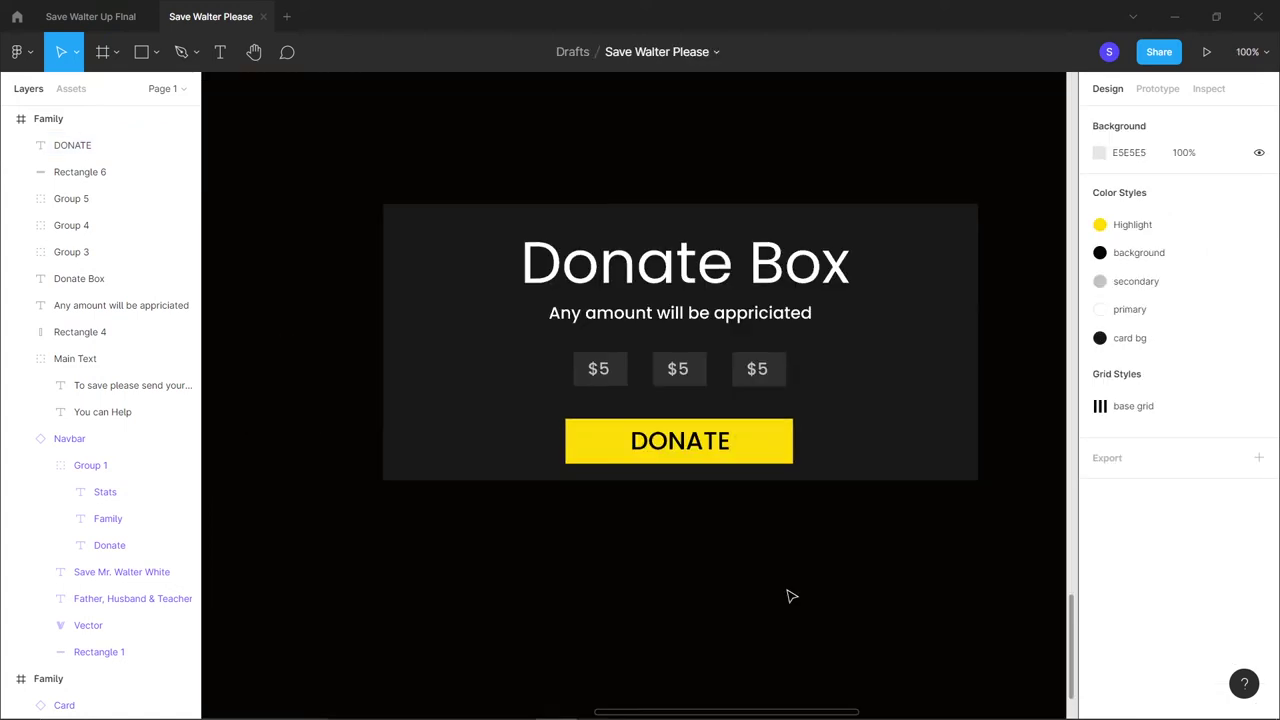
key("minus")
key("plus")
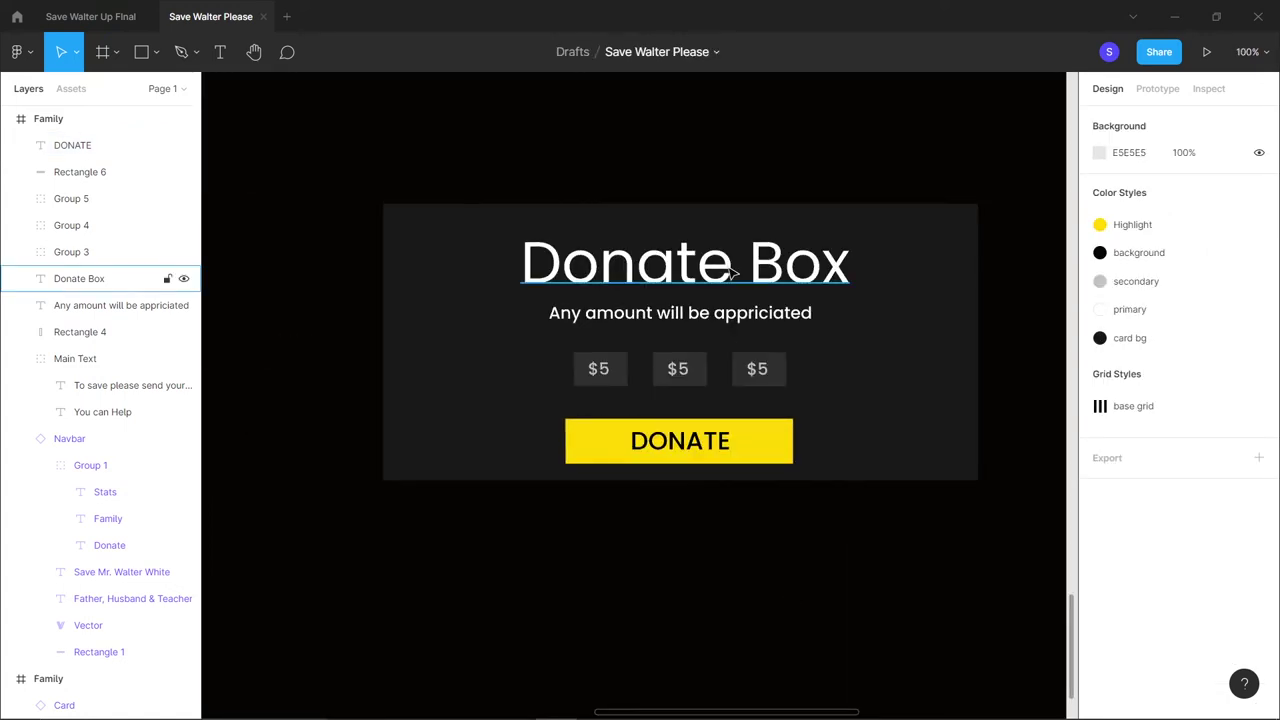
Set the "Donate Box" heading's font weight to Medium
left_click(718, 276)
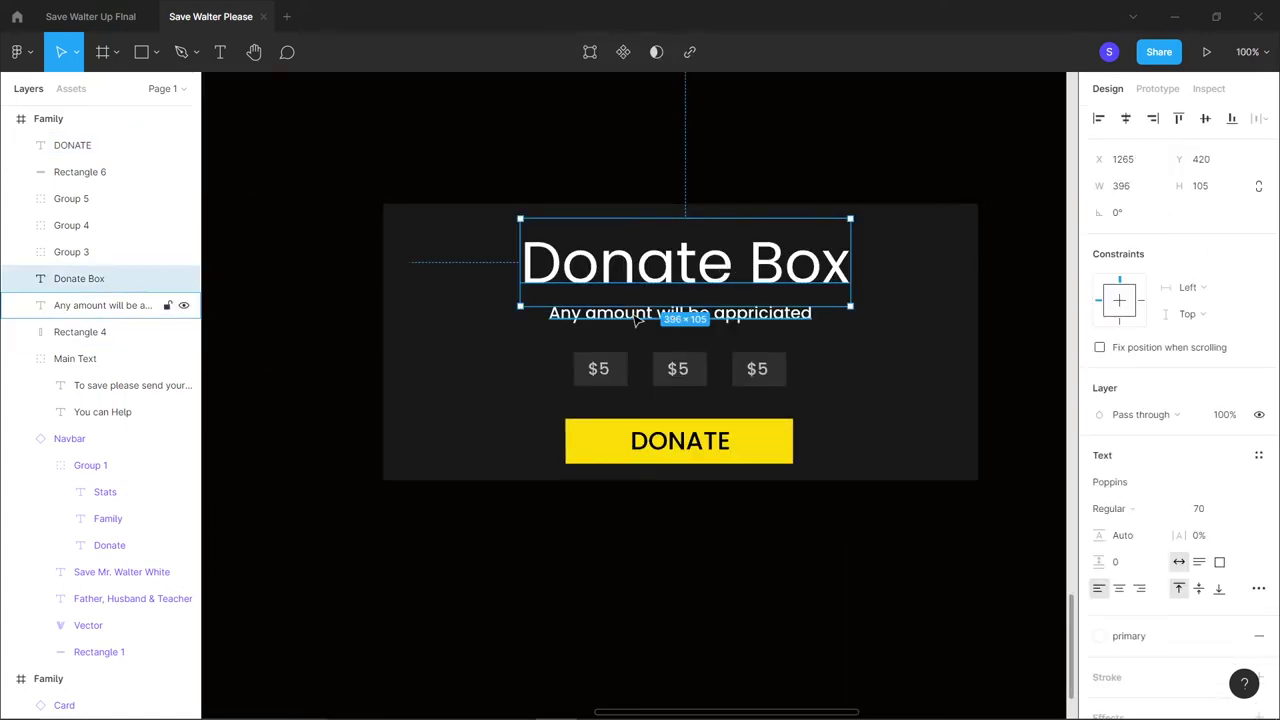
left_click(1110, 508)
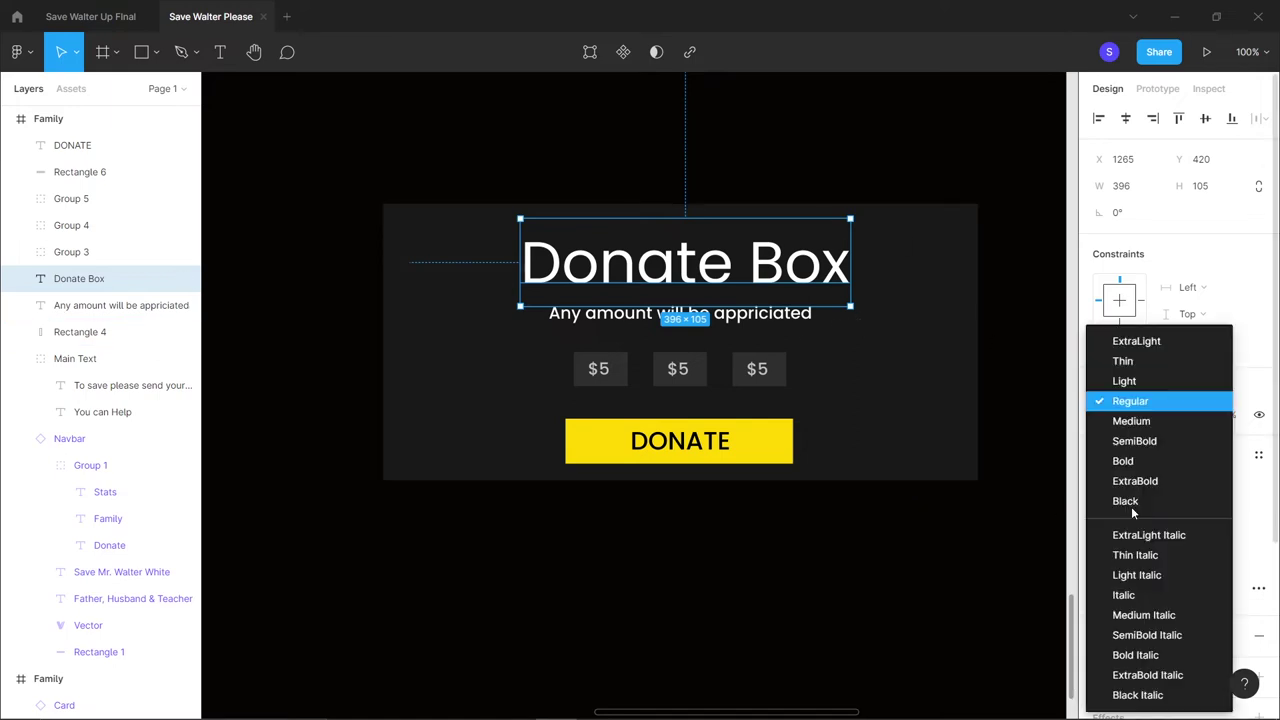
left_click(1148, 421)
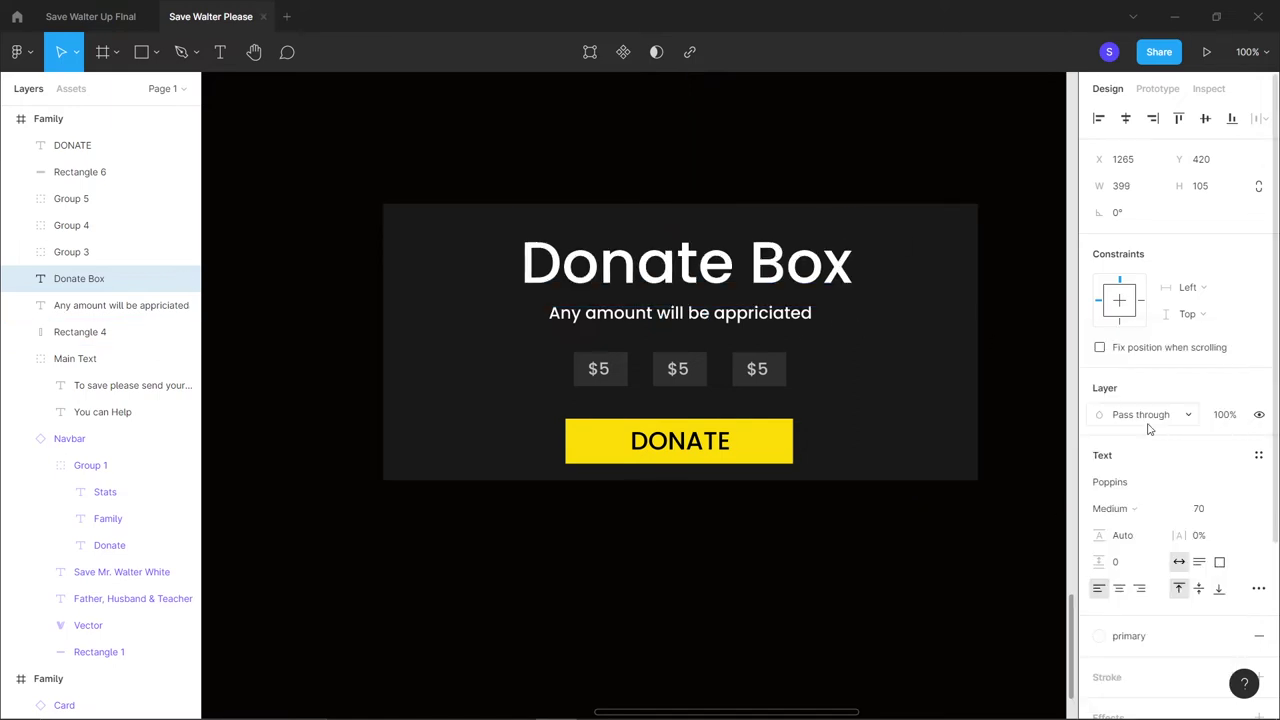
Nudge the "Donate Box" heading up within the card to Y 413
key("Down")
key("Down")
key("Down")
key("Down")
key("Down")
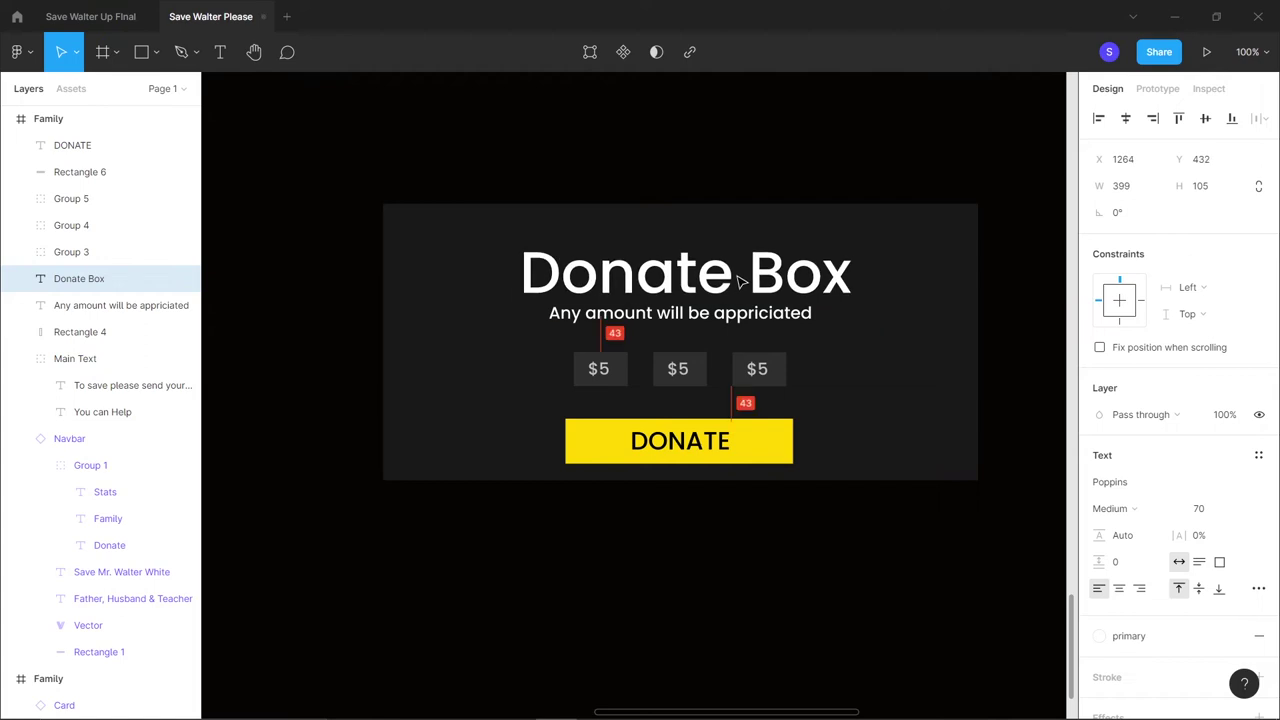
key("Up")
key("Up")
key("Up")
key("Up")
key("Up")
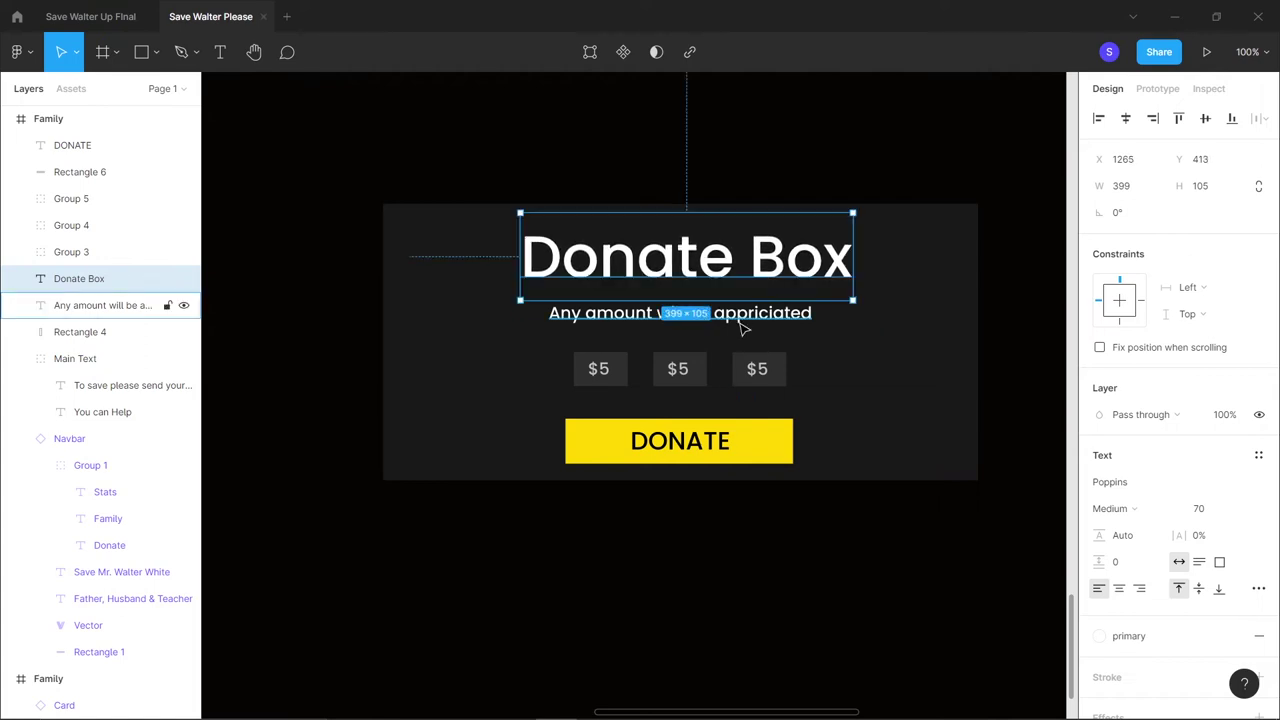
Move the "Any amount will be appriciated" subtitle up closer to the heading, to Y 510
left_click(745, 321)
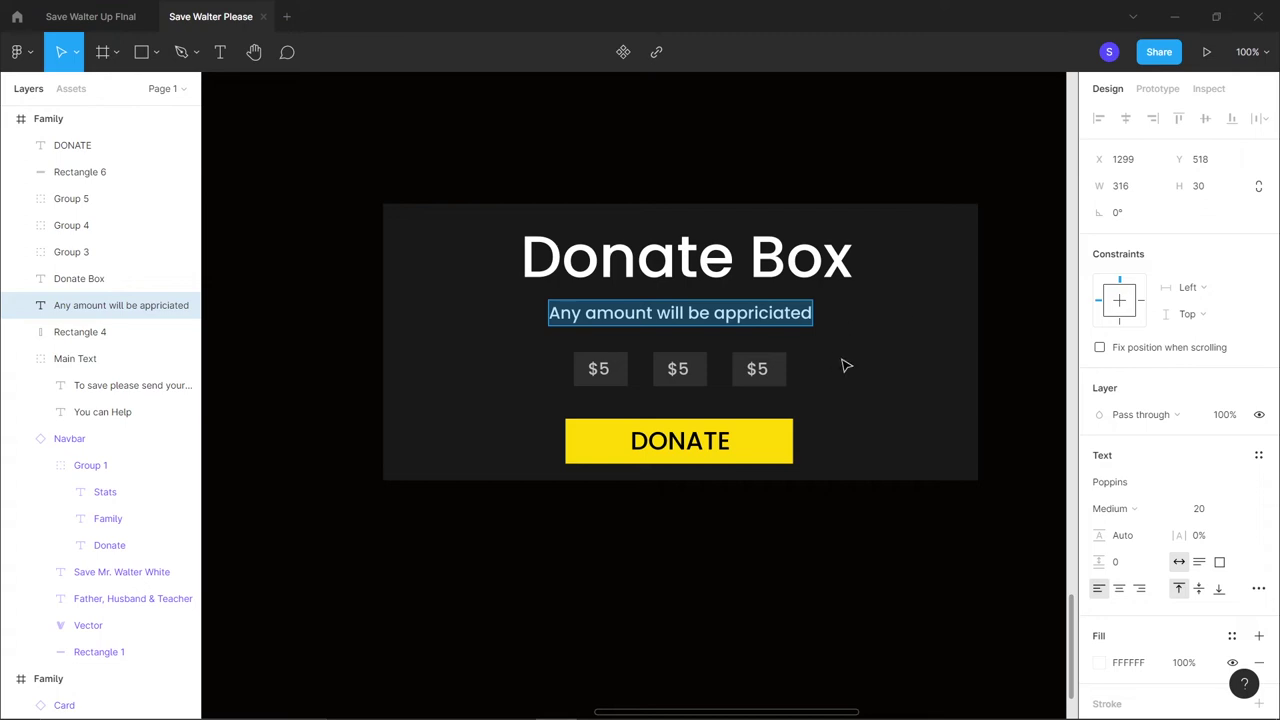
left_click(733, 322)
mouse_move(735, 321)
left_mouse_down()
mouse_move(737, 306)
mouse_move(735, 318)
left_mouse_up()
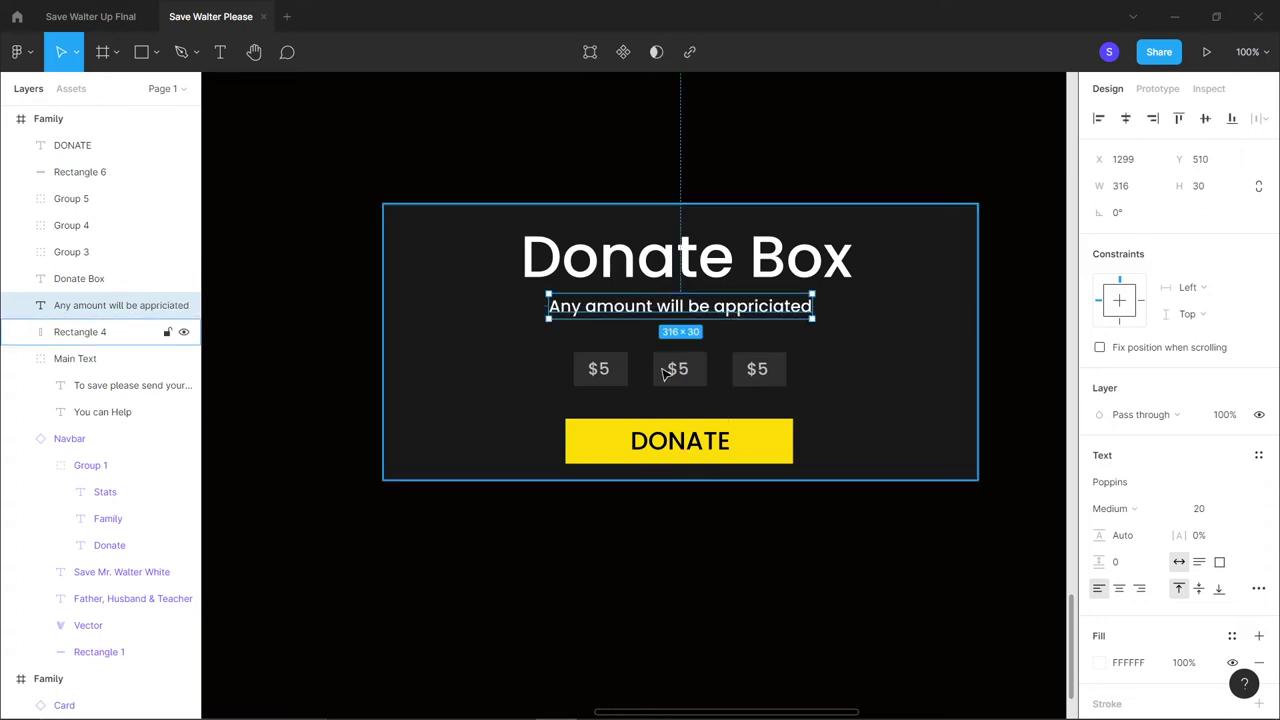
Change the middle amount button's text to "$10" and set its text box to auto width
left_click(607, 383)
left_click(562, 383)
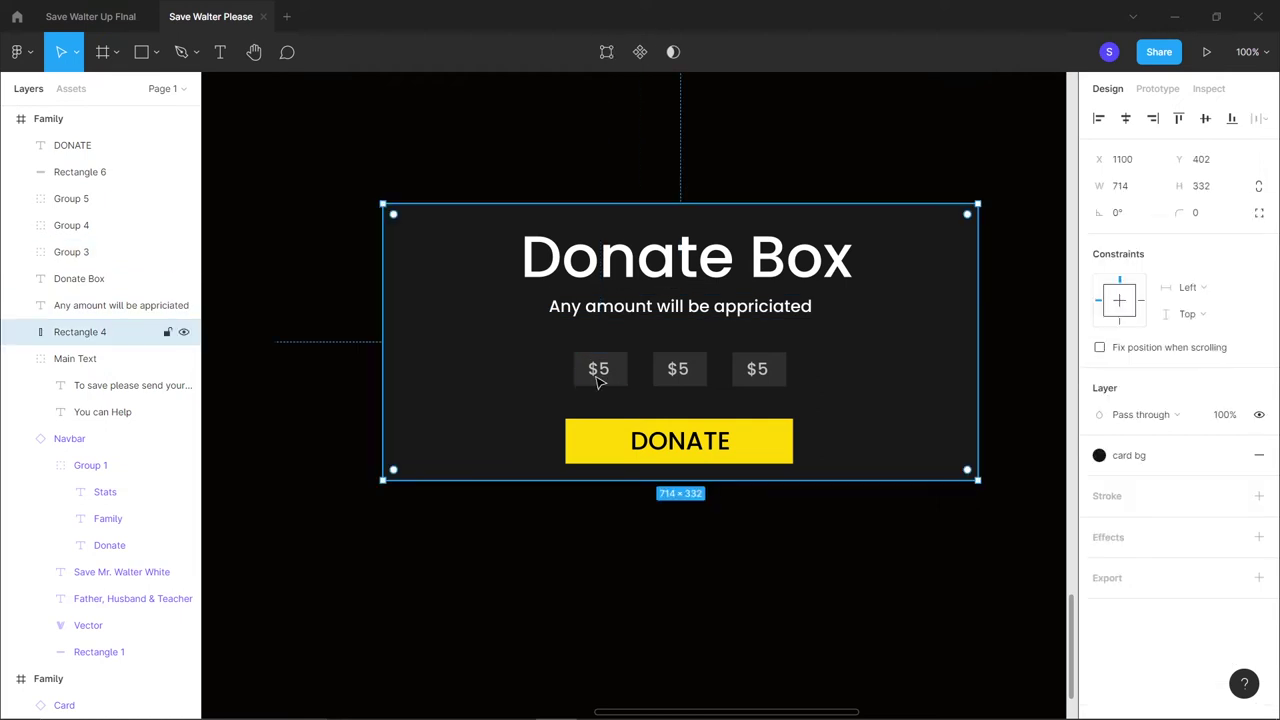
left_click(681, 374)
double_click(690, 369)
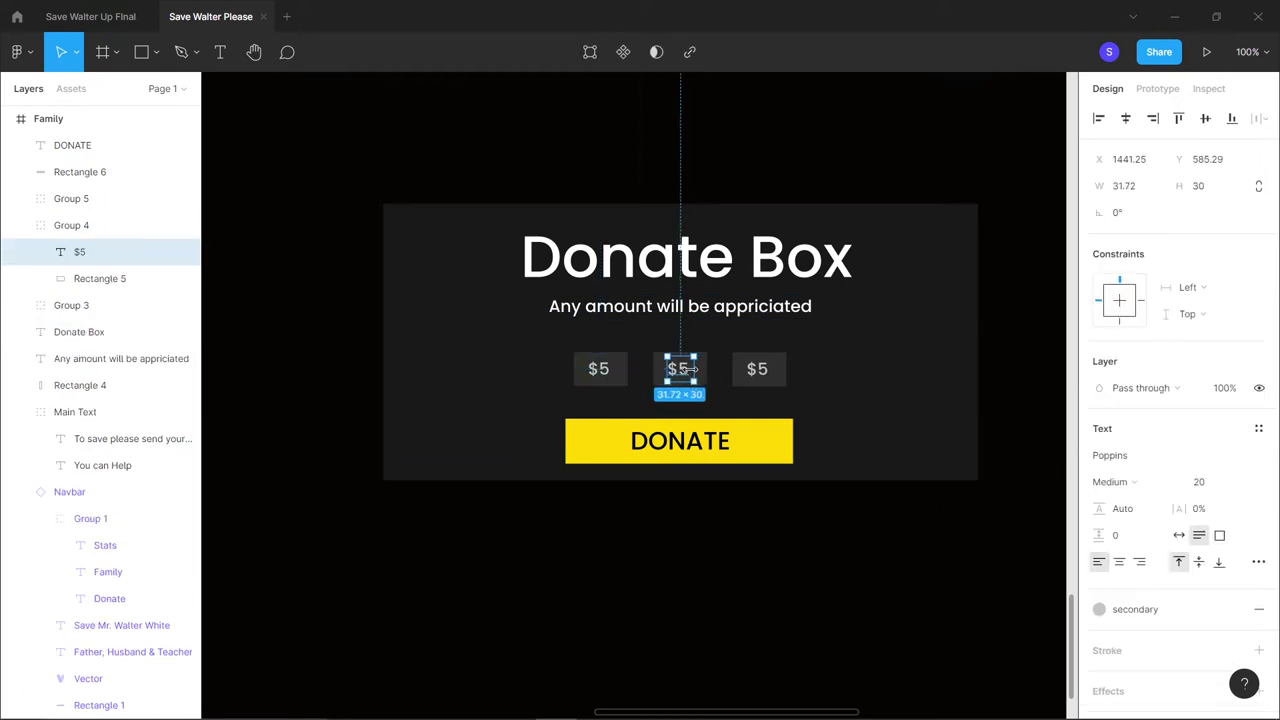
double_click(690, 369)
type("$10")
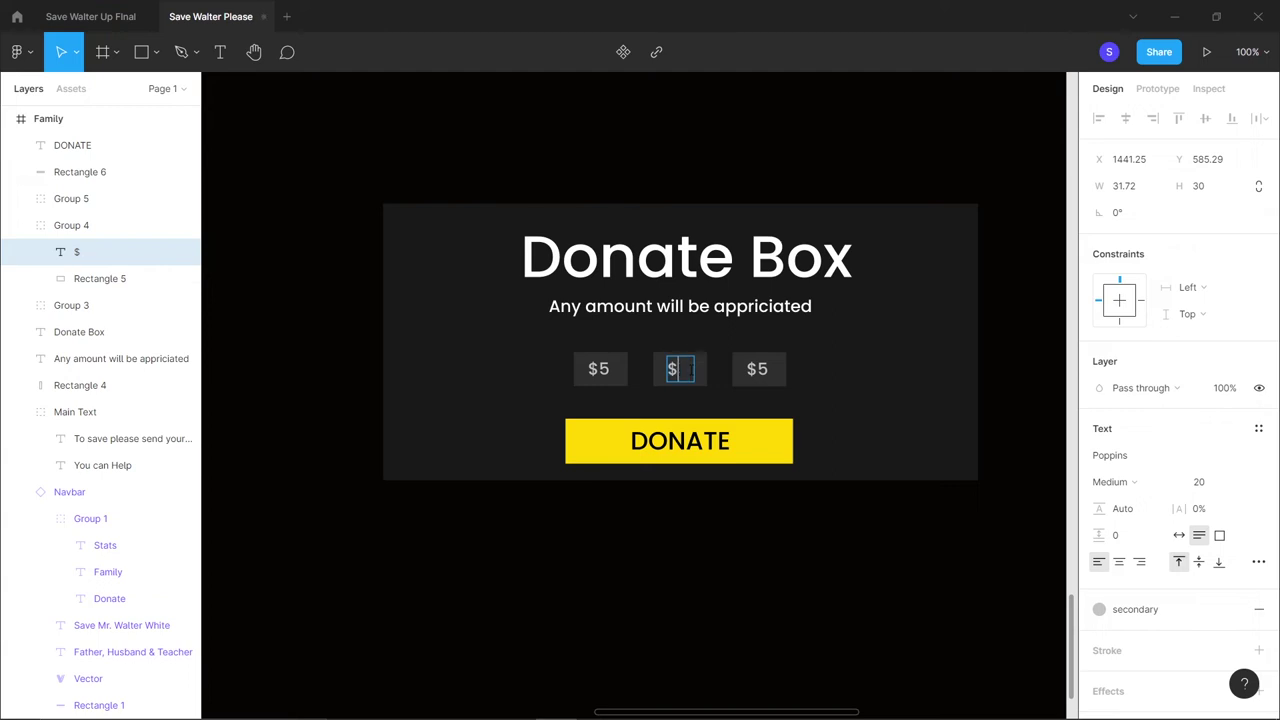
left_click(1179, 536)
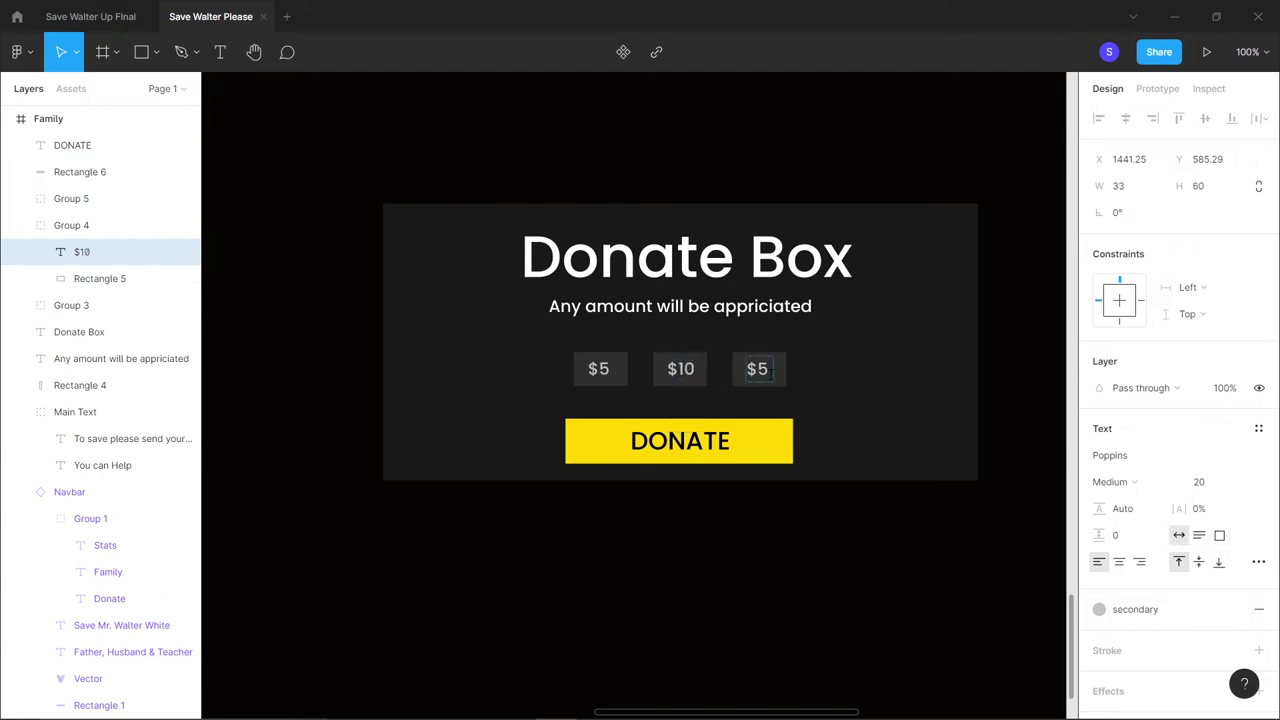
Change the third amount button's text to "$20" and set its text box to auto width
left_click(757, 369)
type("20")
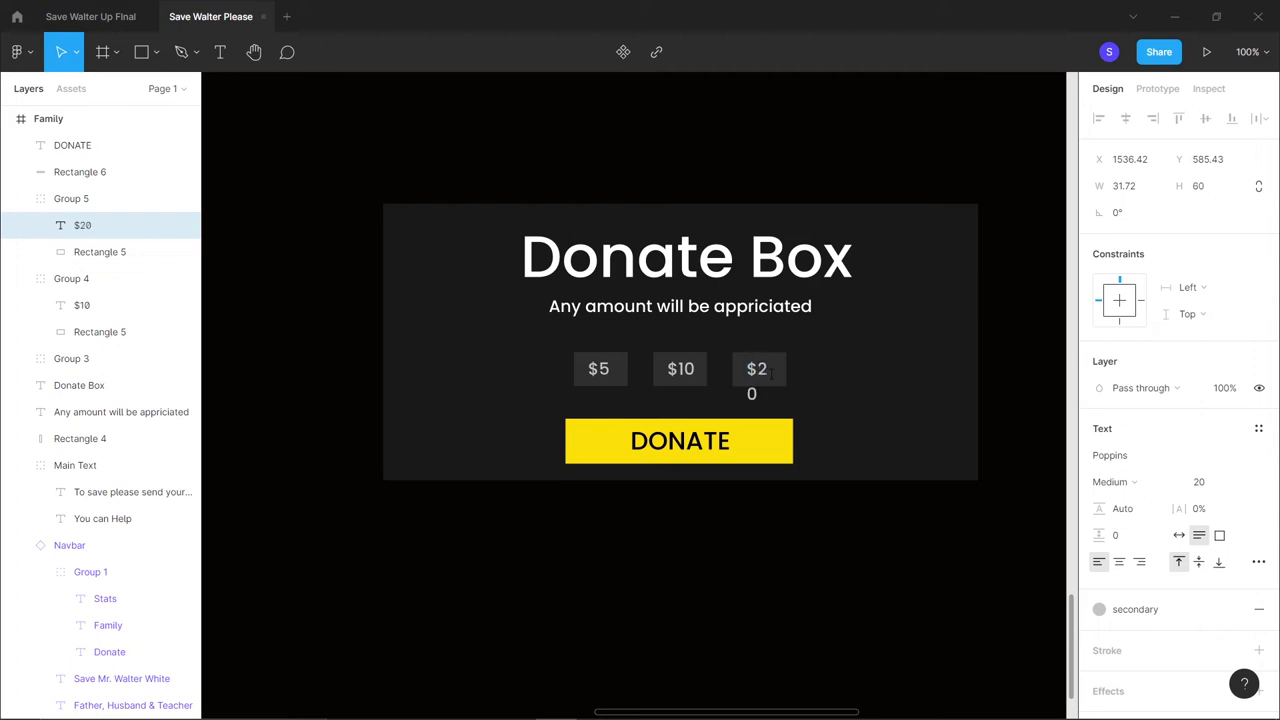
left_click(1180, 535)
key("Escape")
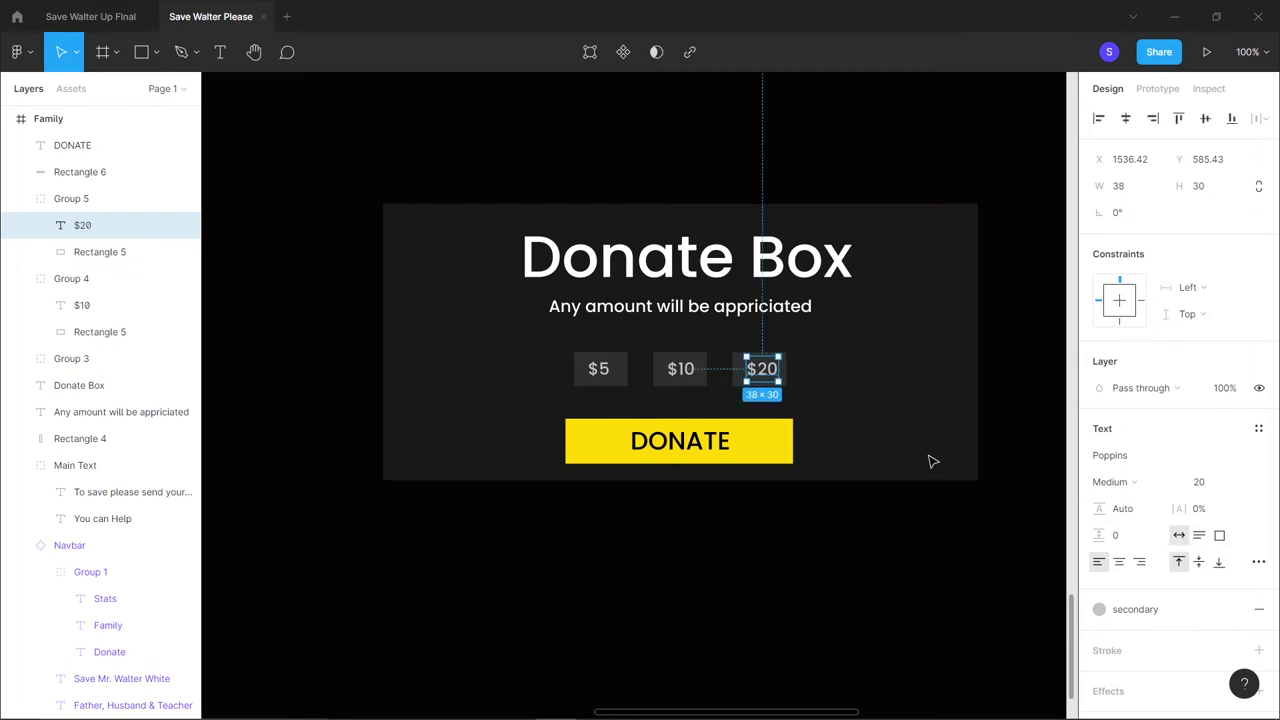
left_click(835, 456)
key("Escape")
Shift the yellow rectangle behind the "DONATE" text horizontally to X 1321
key("ctrl+plus")
left_click(800, 510)
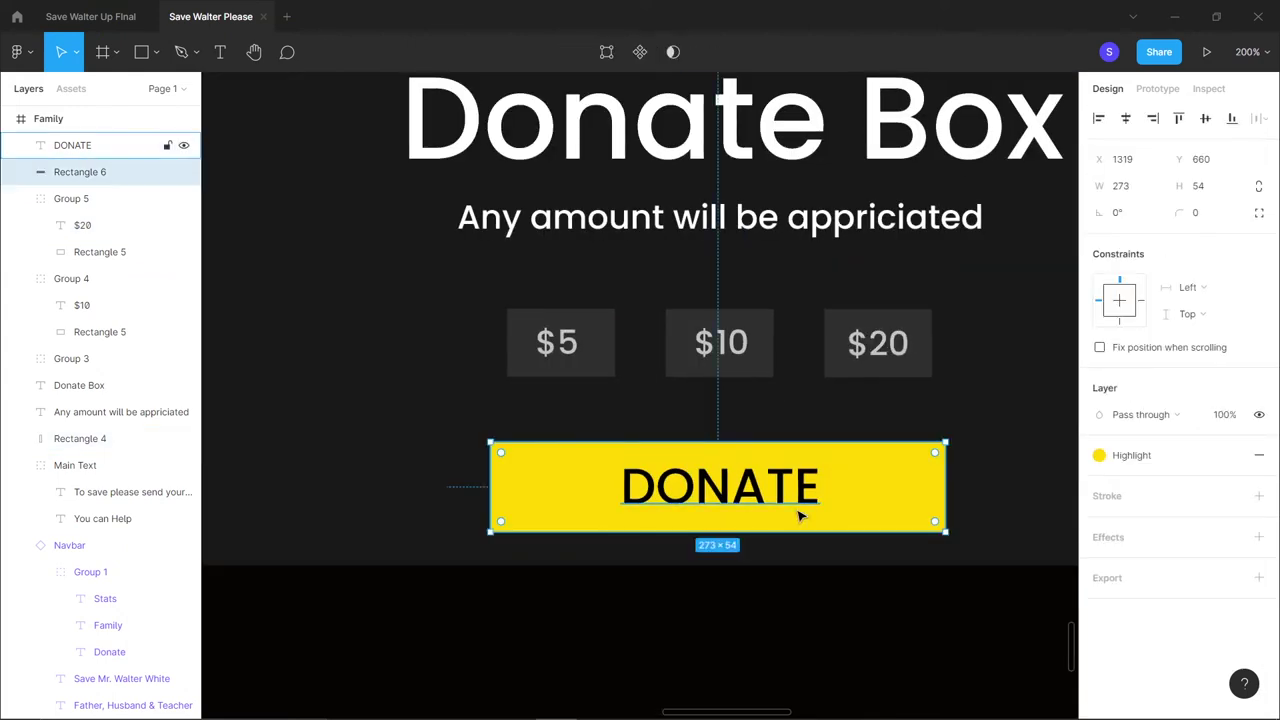
left_click_drag(800, 498, 800, 515)
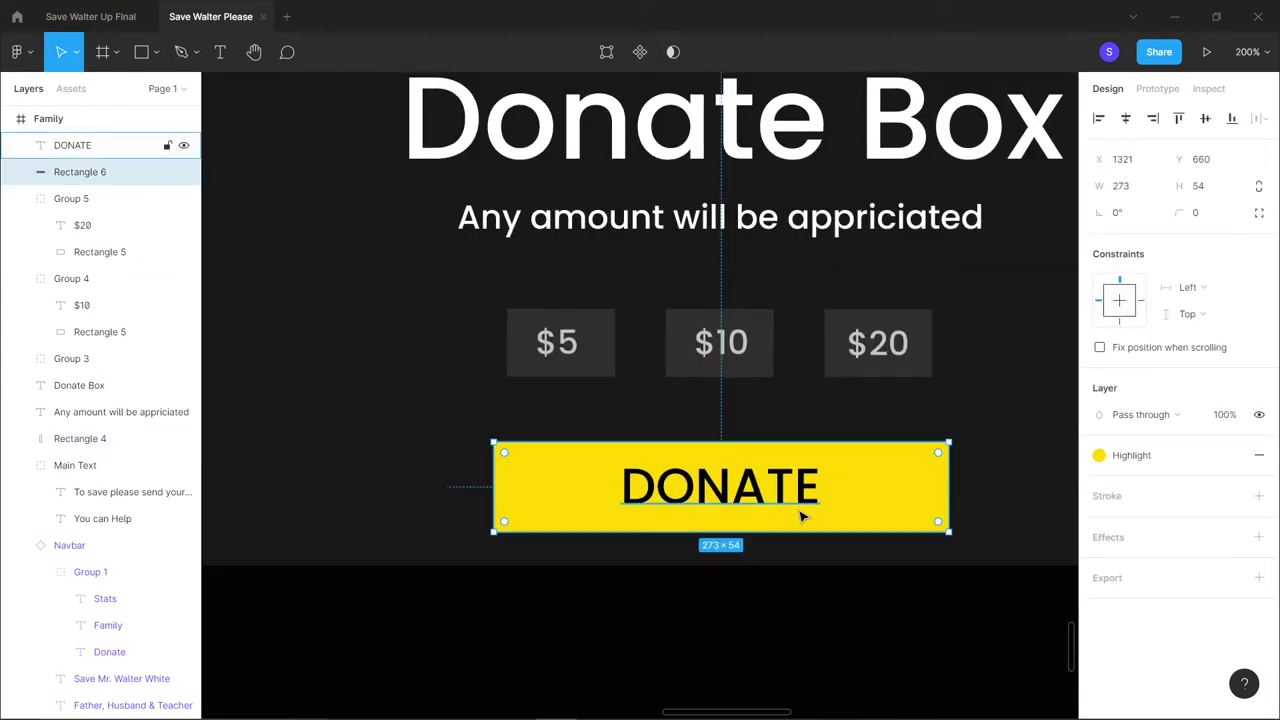
Group the "DONATE" text with its yellow rectangle and rename the group "Button"
left_click(770, 503, "shift")
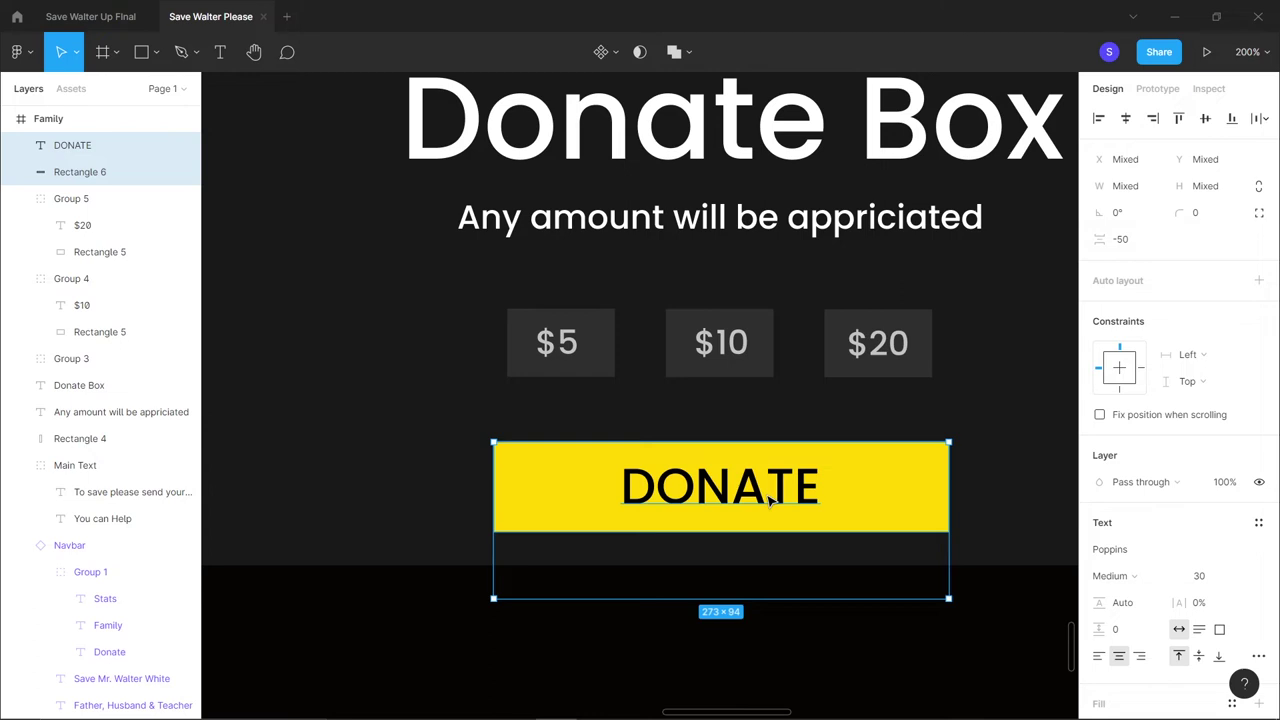
key("ctrl+g")
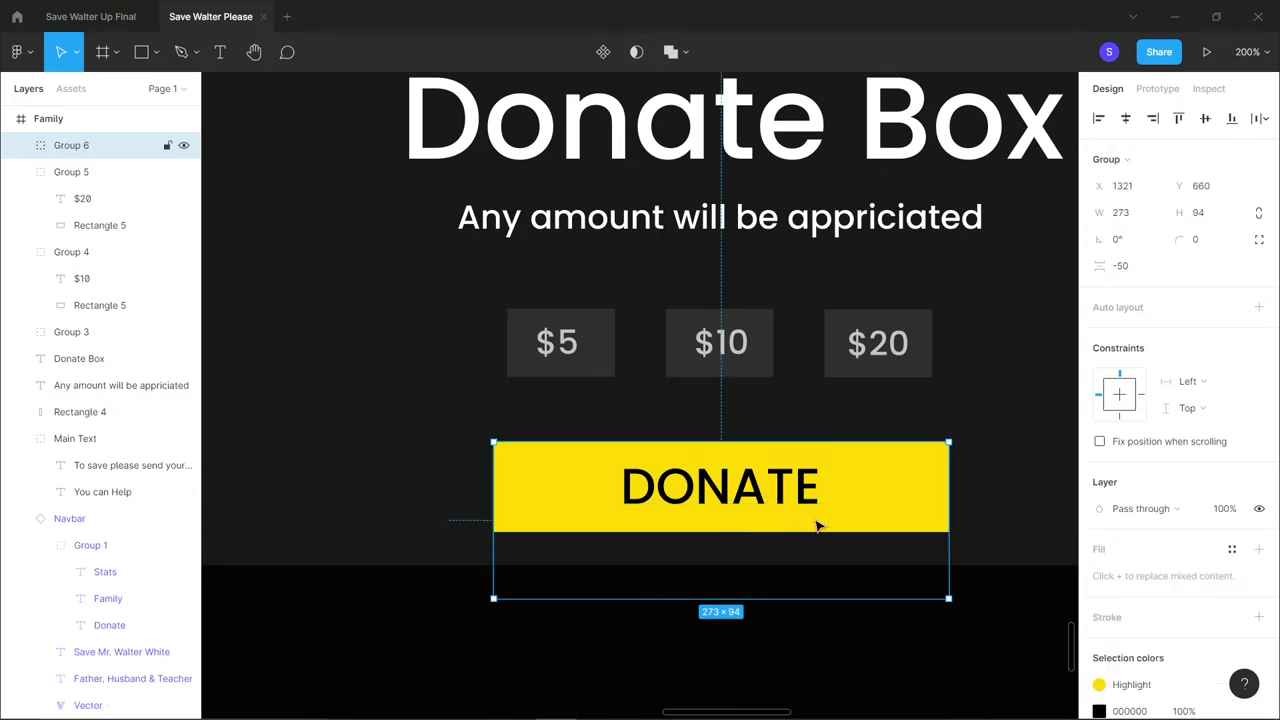
double_click(79, 148)
key("BackSpace")
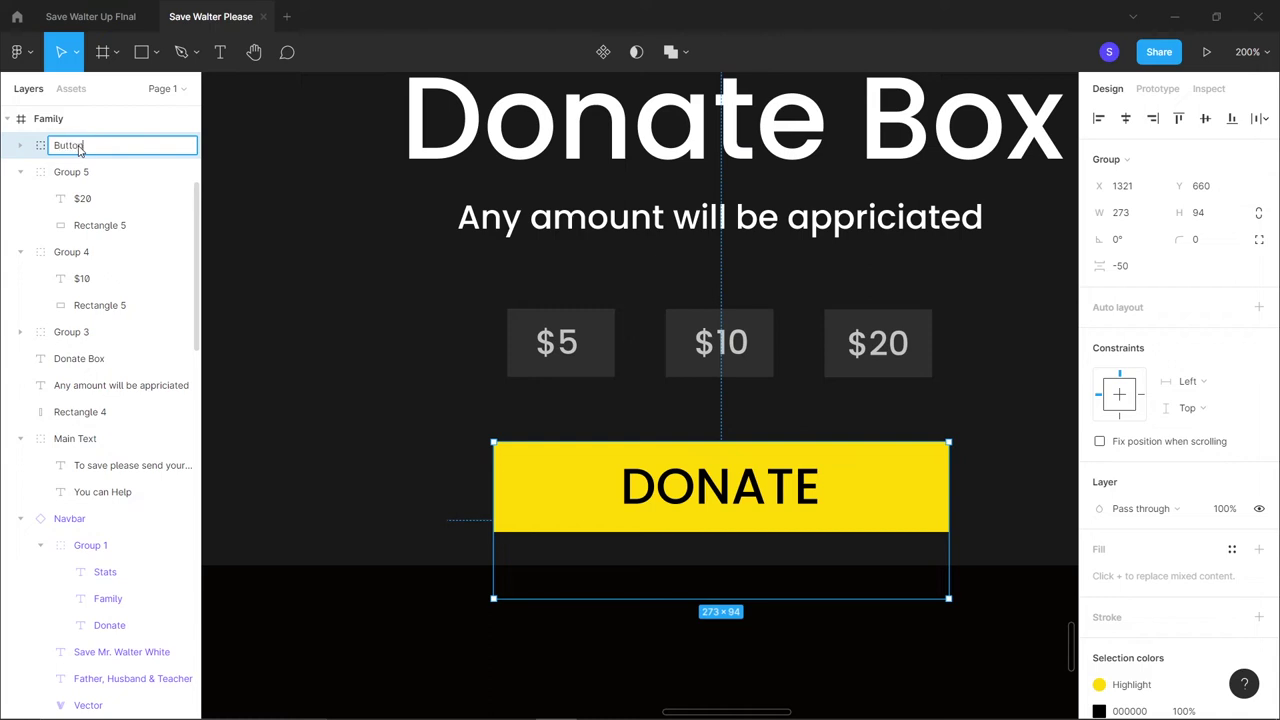
key("Return")
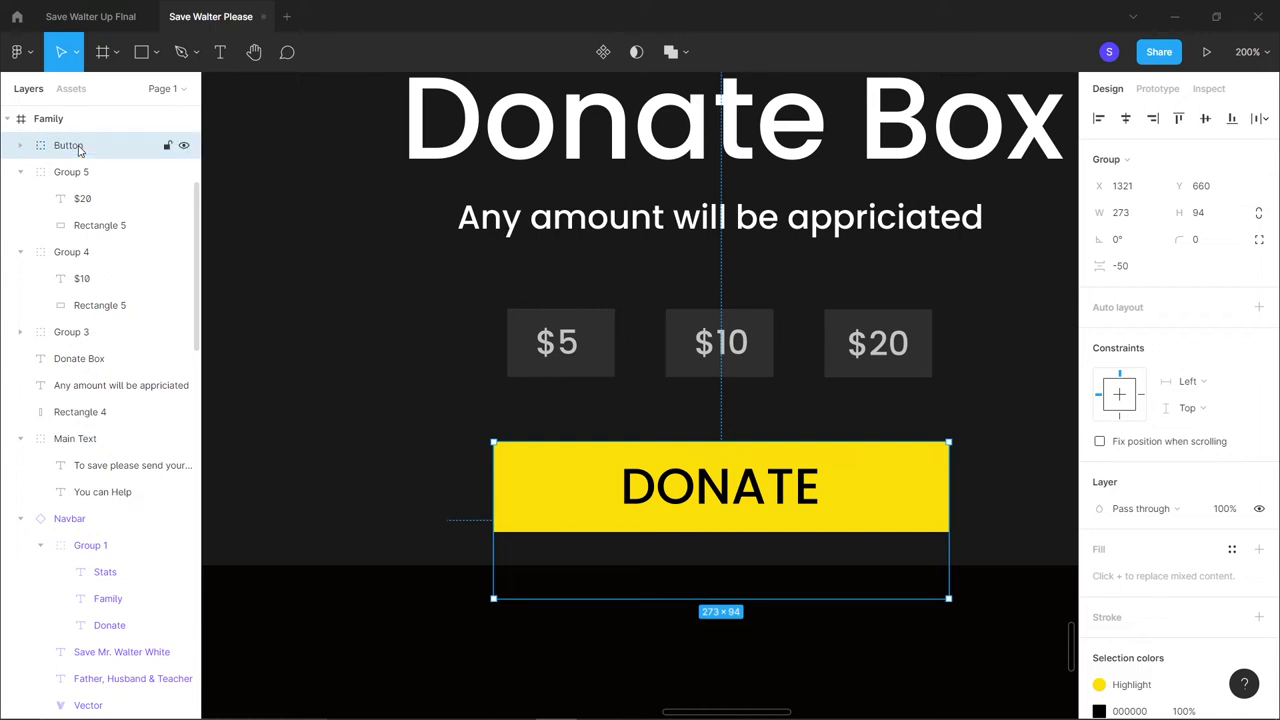
double_click(720, 527)
key("shift+0")
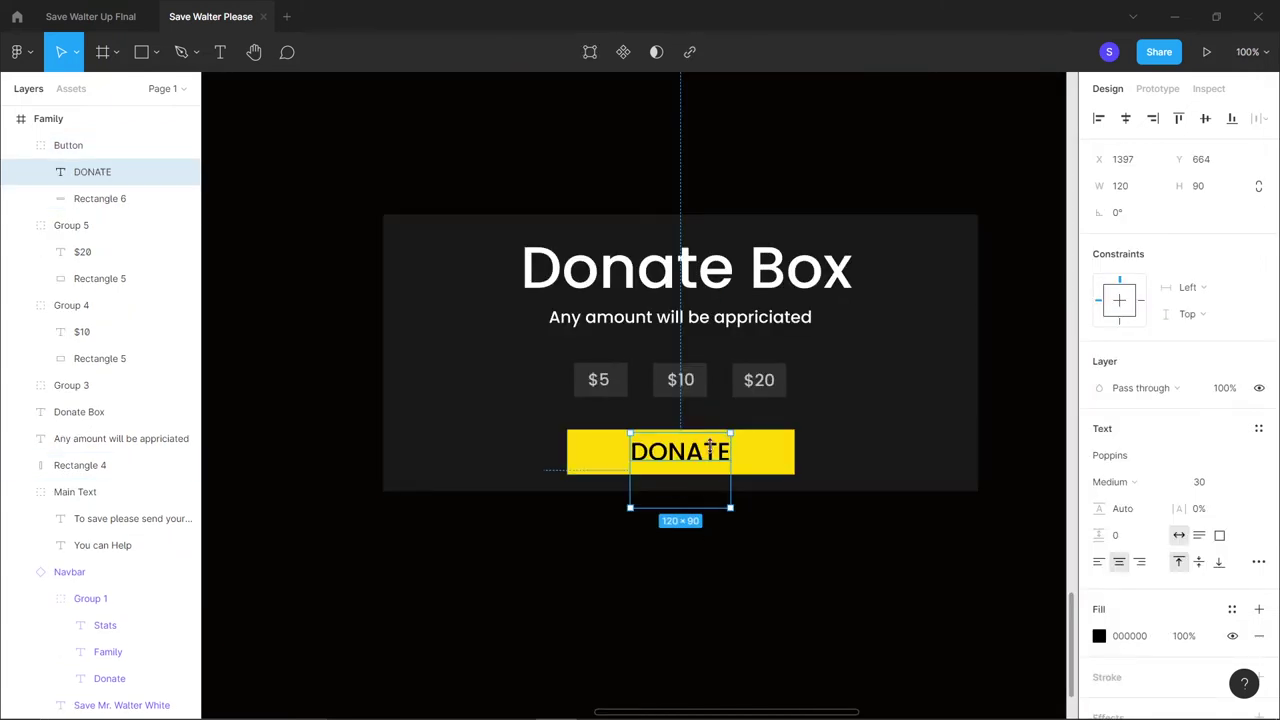
left_click(800, 557)
Move the $5, $10 and $20 amount buttons together slightly down toward the DONATE button
left_click(759, 380)
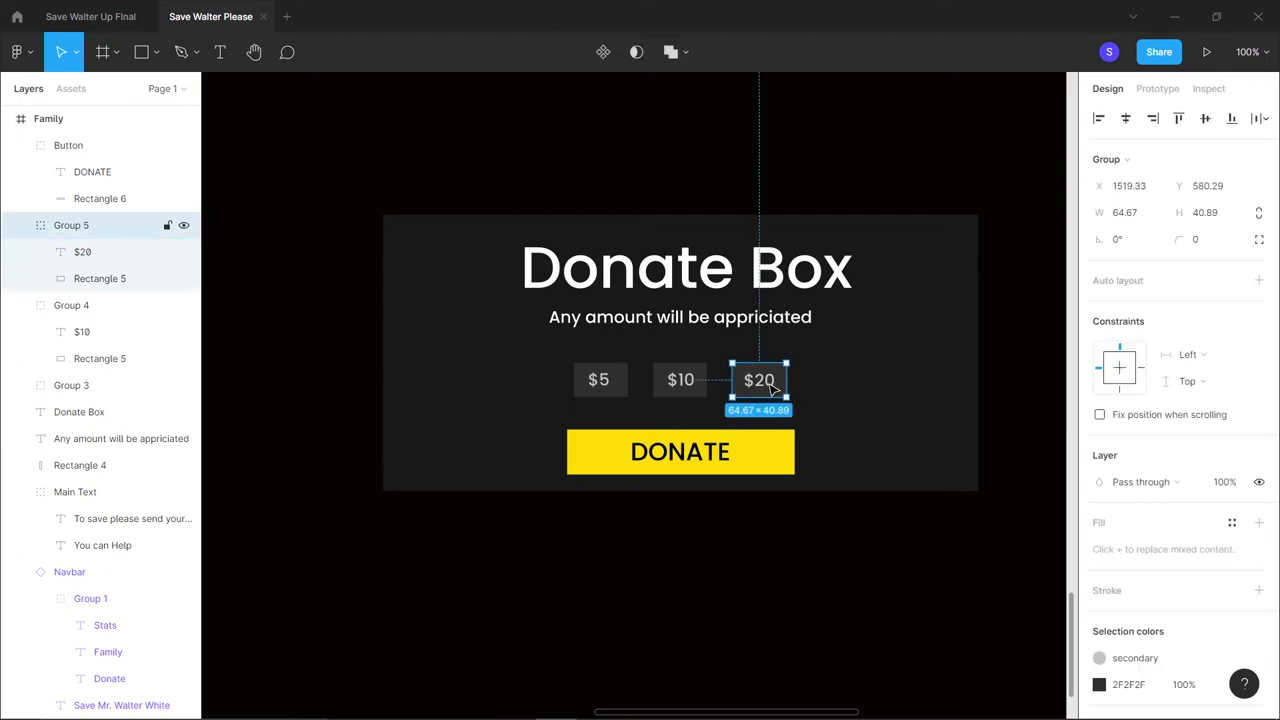
left_click(690, 393, "shift")
left_click(607, 393, "shift")
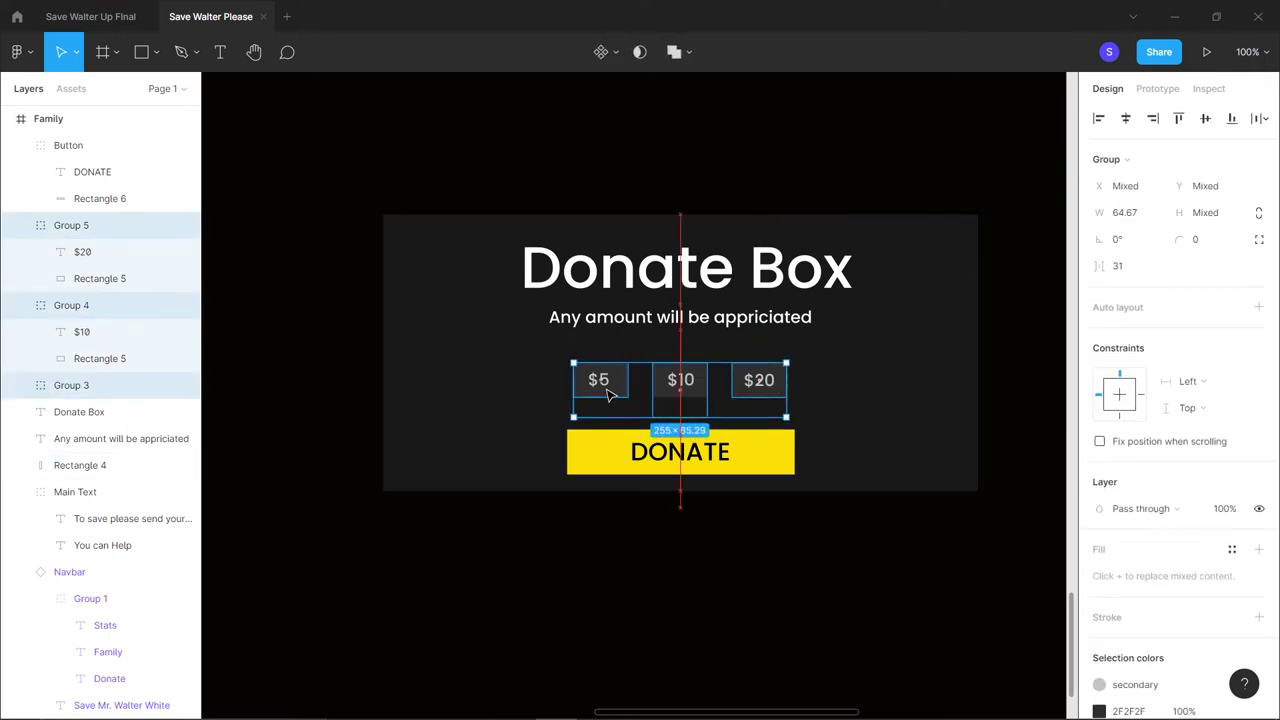
left_click_drag(682, 388, 691, 393)
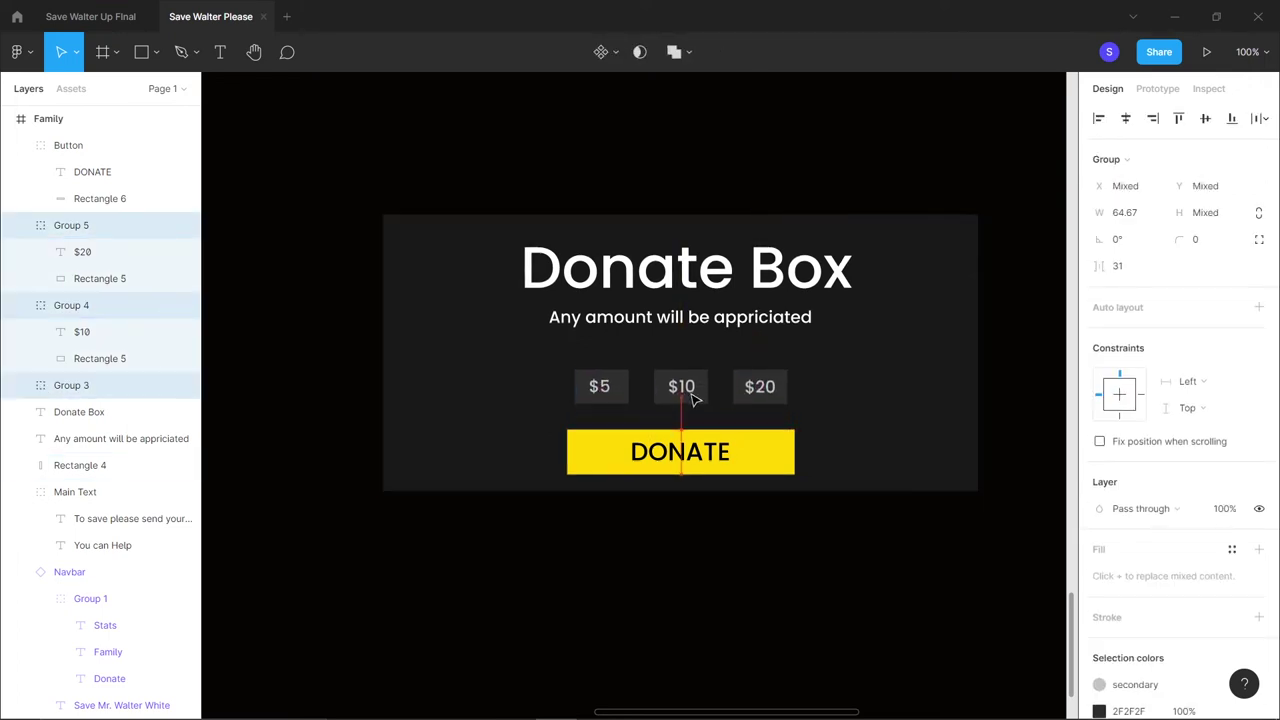
Move the DONATE button up in the card and nudge the three amount buttons up together
left_click_drag(716, 458, 716, 446)
key("ctrl+equal")
key("Up")
key("Up")
key("Up")
key("Up")
key("Up")
key("Up")
key("Up")
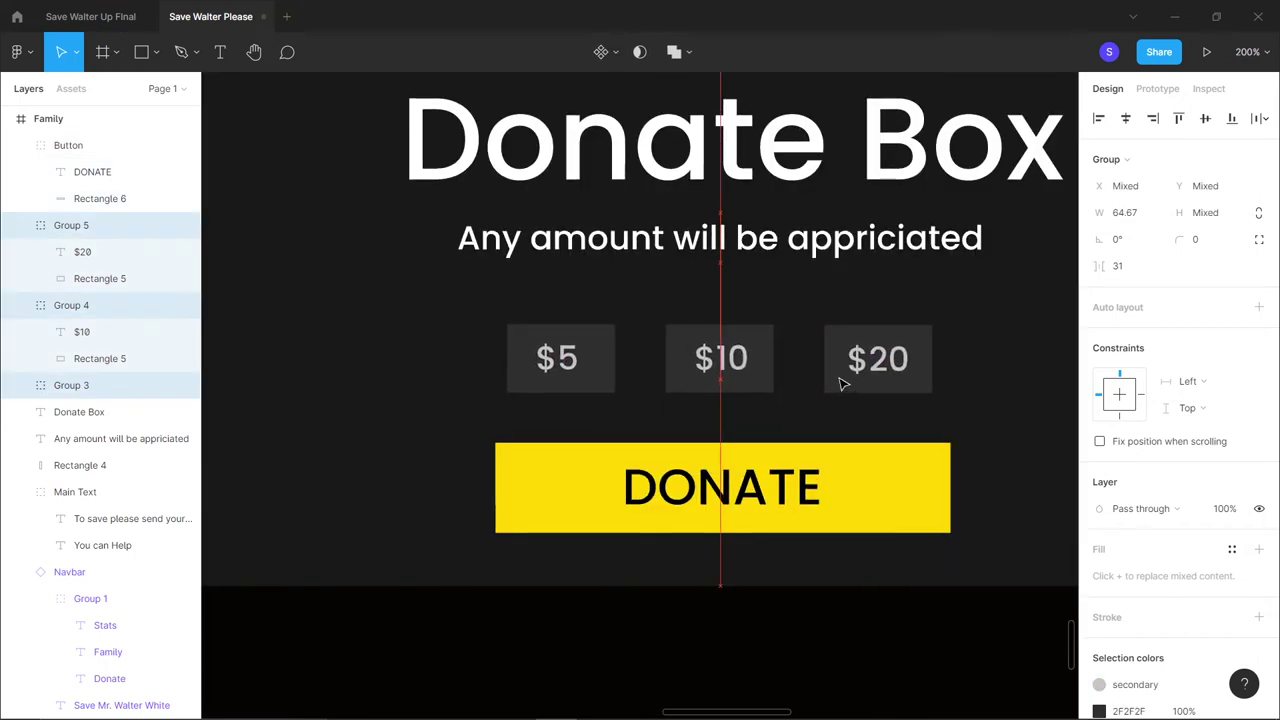
Nudge the DONATE button group up within the card to Y 645
key("Escape")
key("ctrl+minus")
key("ctrl+minus")
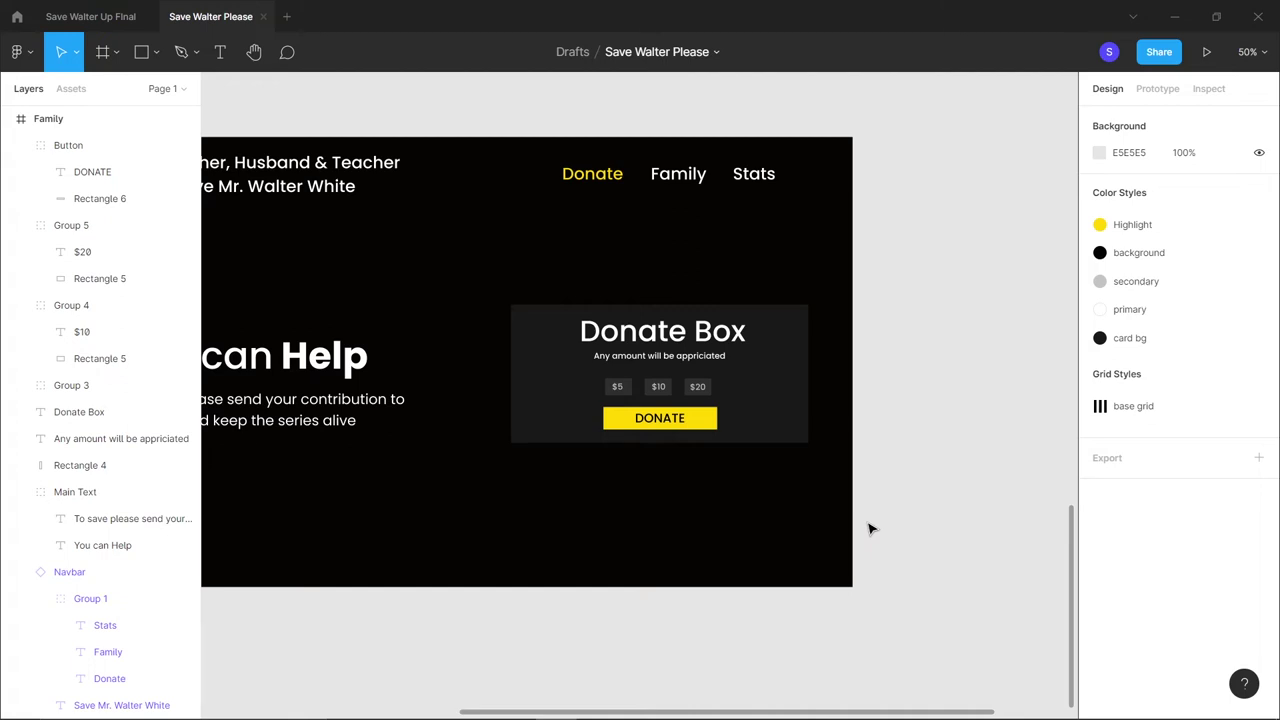
left_click(688, 424)
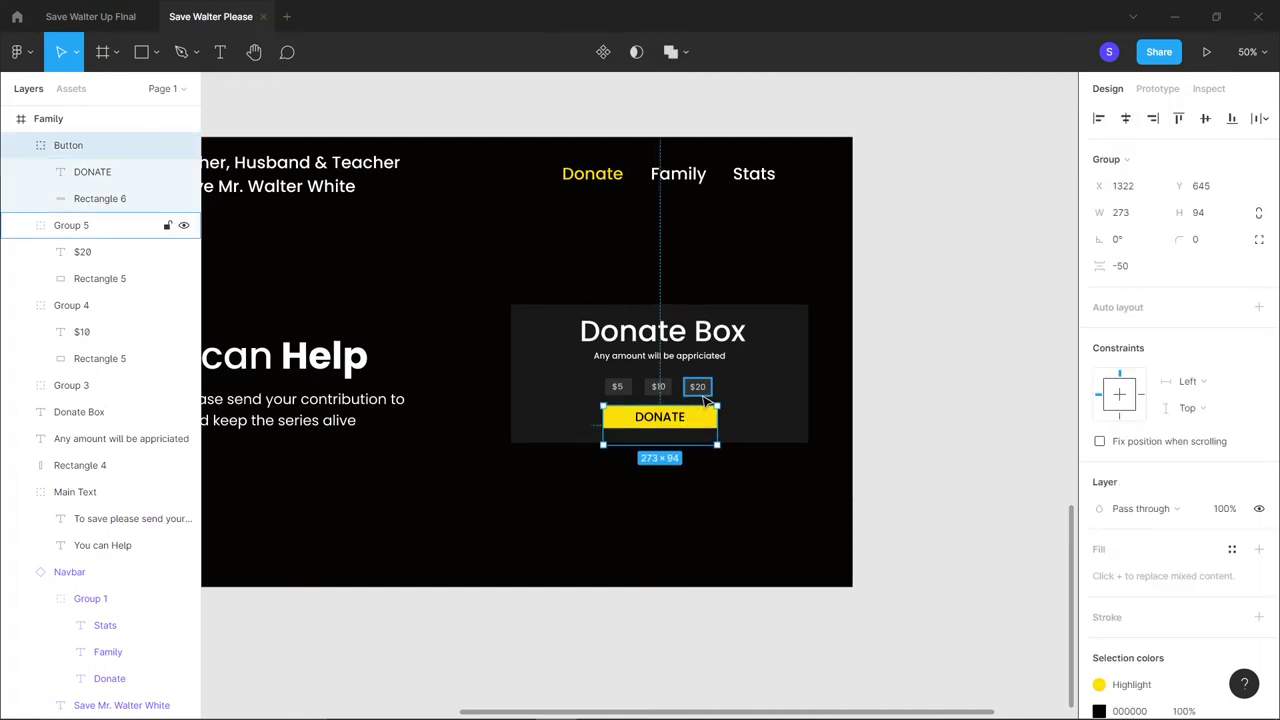
left_click(899, 408)
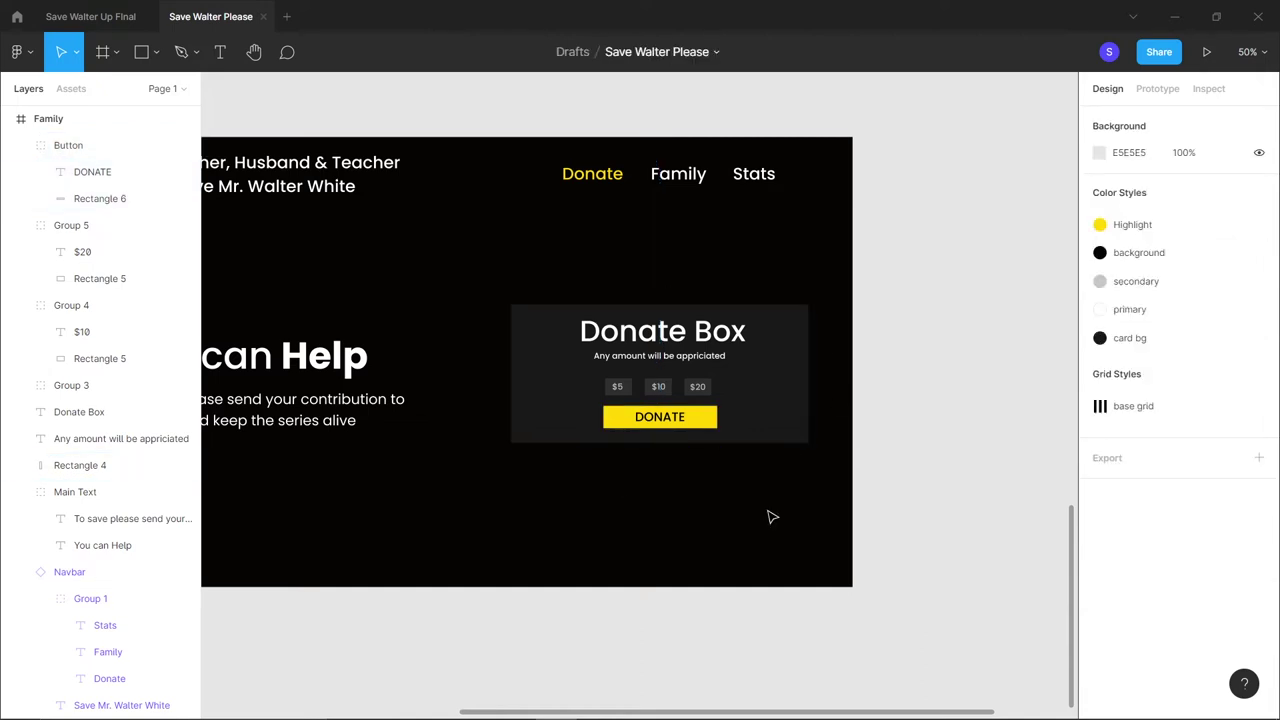
Try to paste a copy of the DONATE button's yellow rectangle alone onto the HomeScreen frame
scroll(772, 517, "left", 5)
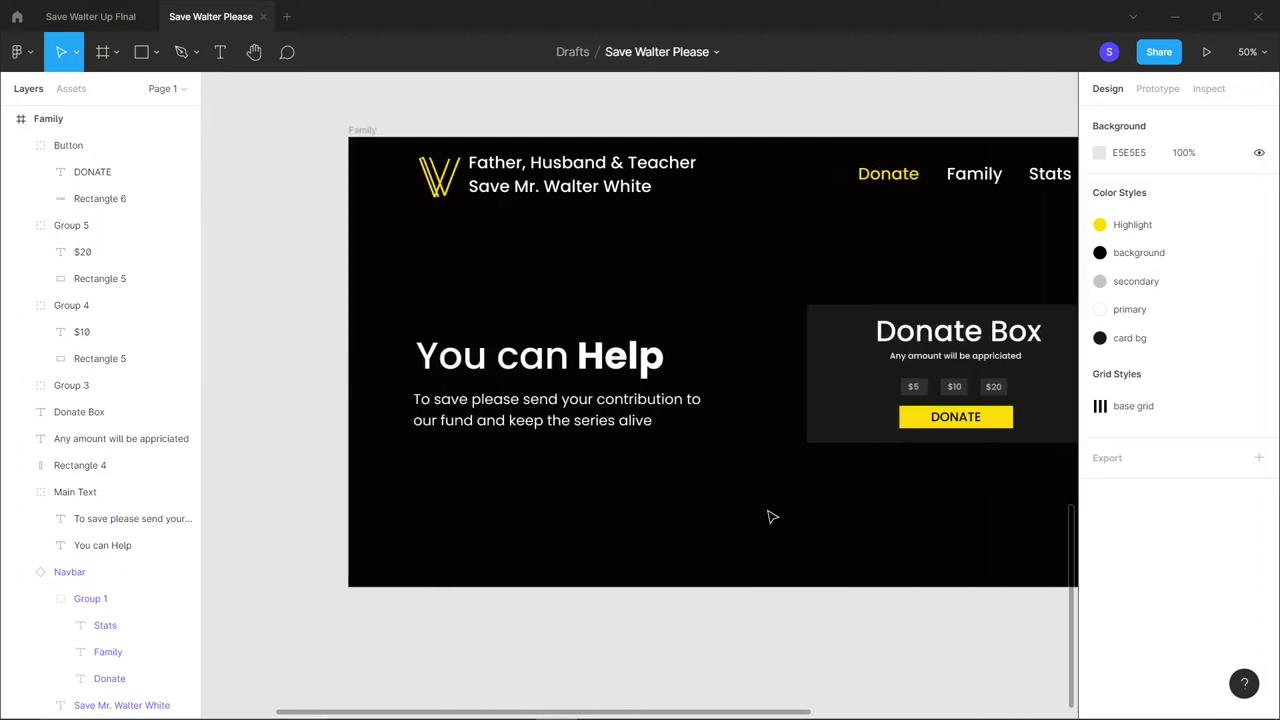
scroll(772, 517, "right", 5)
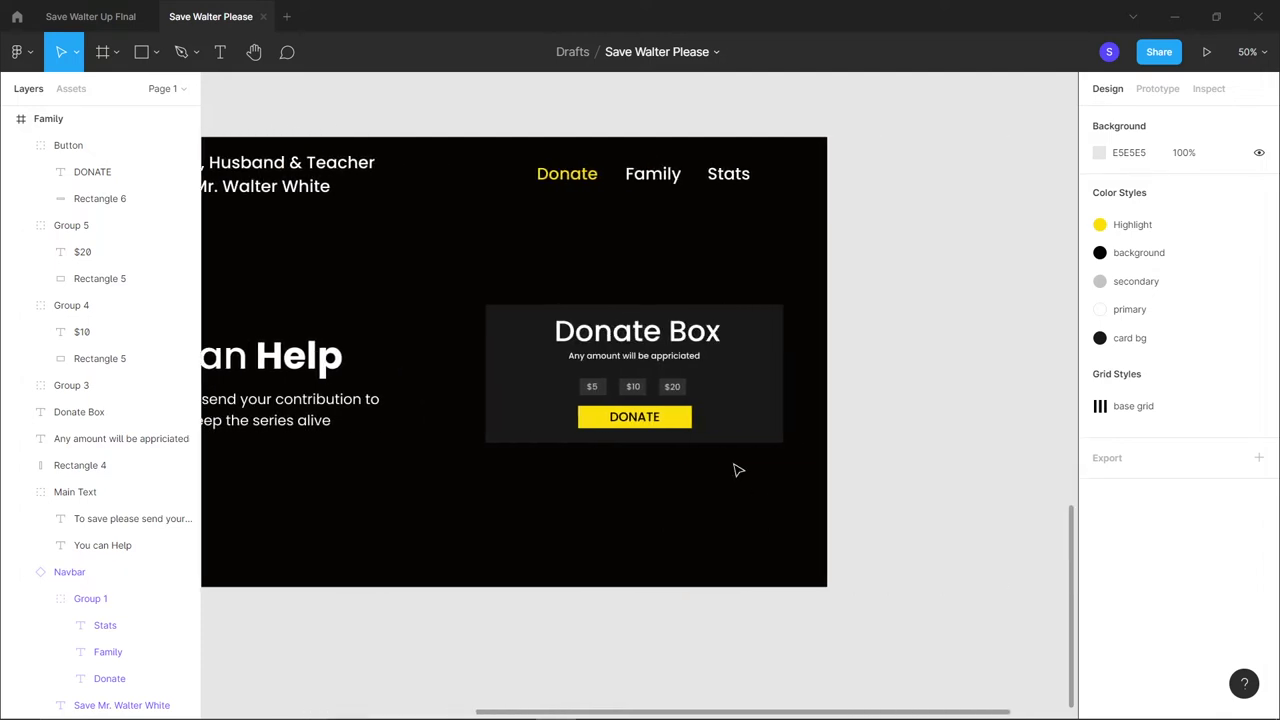
double_click(683, 424)
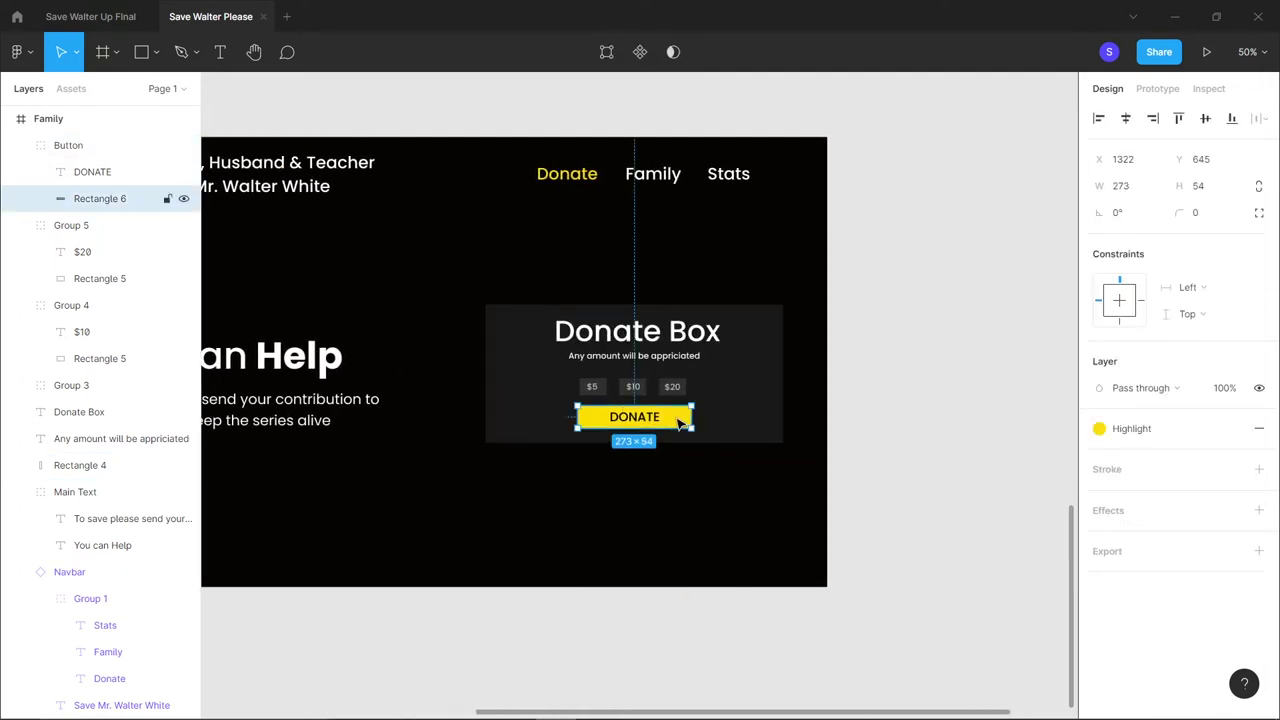
scroll(446, 417, "left", 6)
scroll(446, 417, "down", 3)
scroll(440, 418, "down", 4)
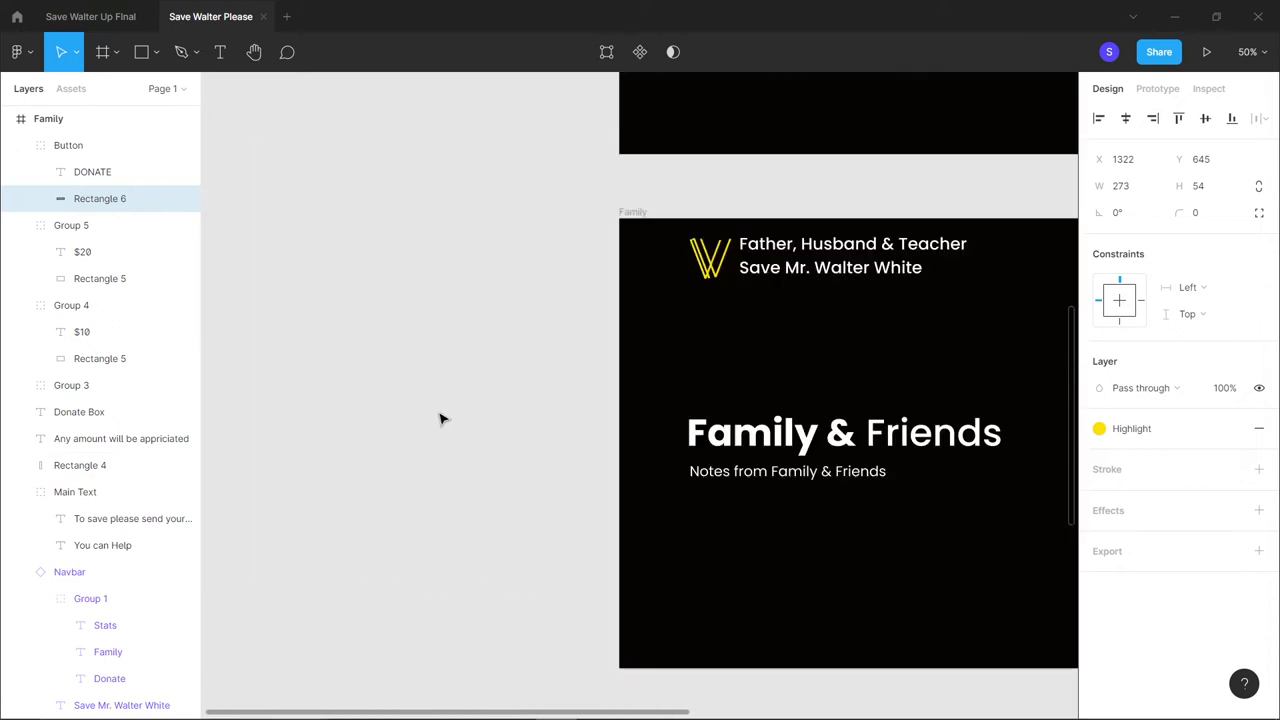
scroll(440, 418, "up", 2)
scroll(440, 418, "up", 1)
scroll(440, 418, "left", 3)
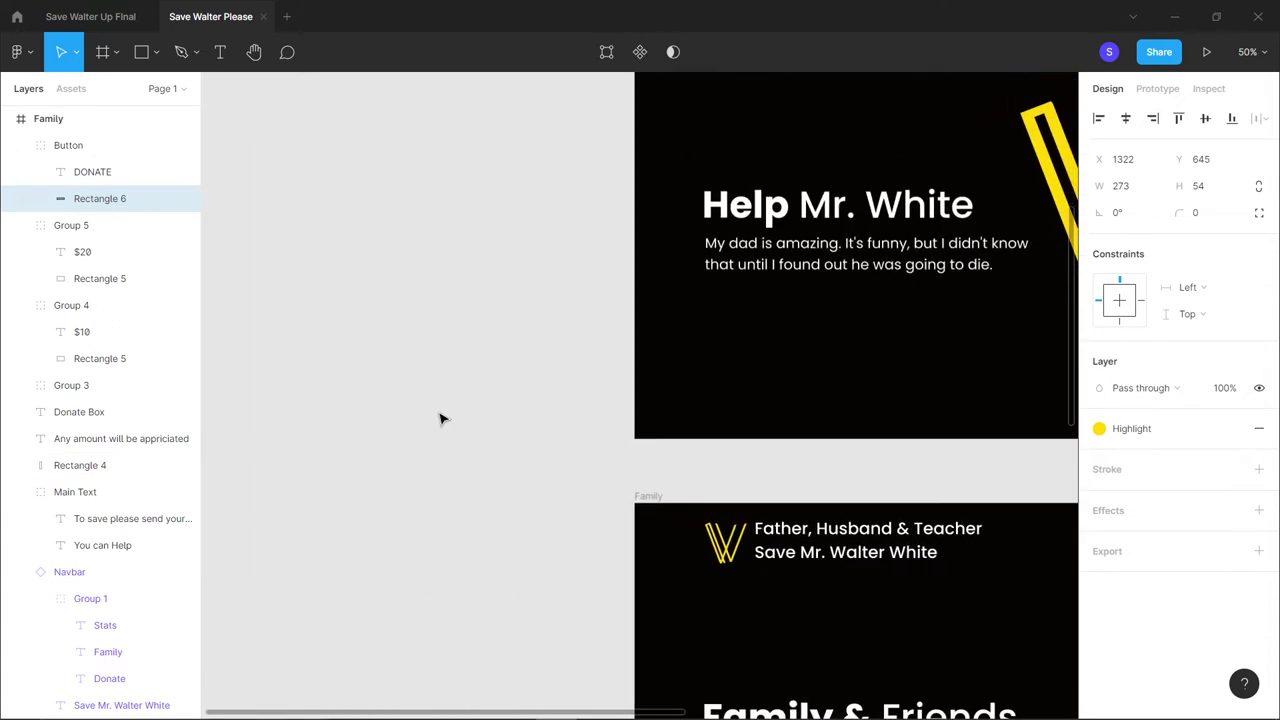
left_click(688, 336)
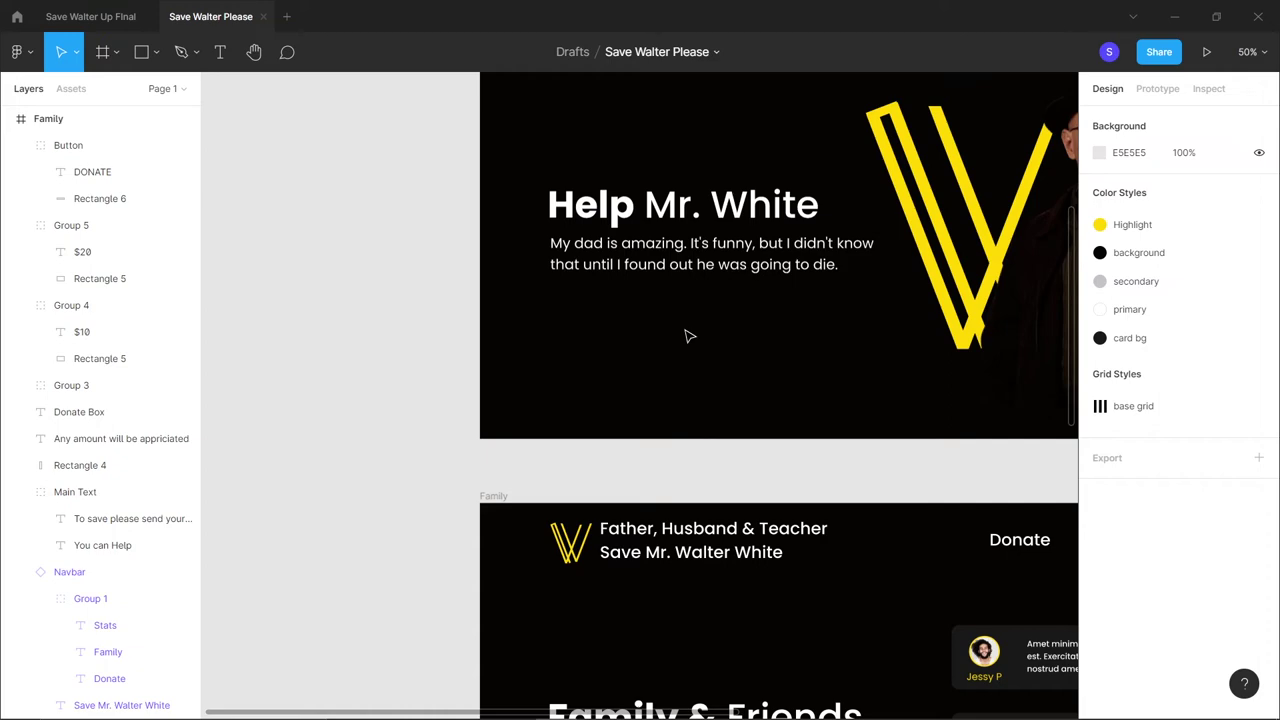
key("ctrl+v")
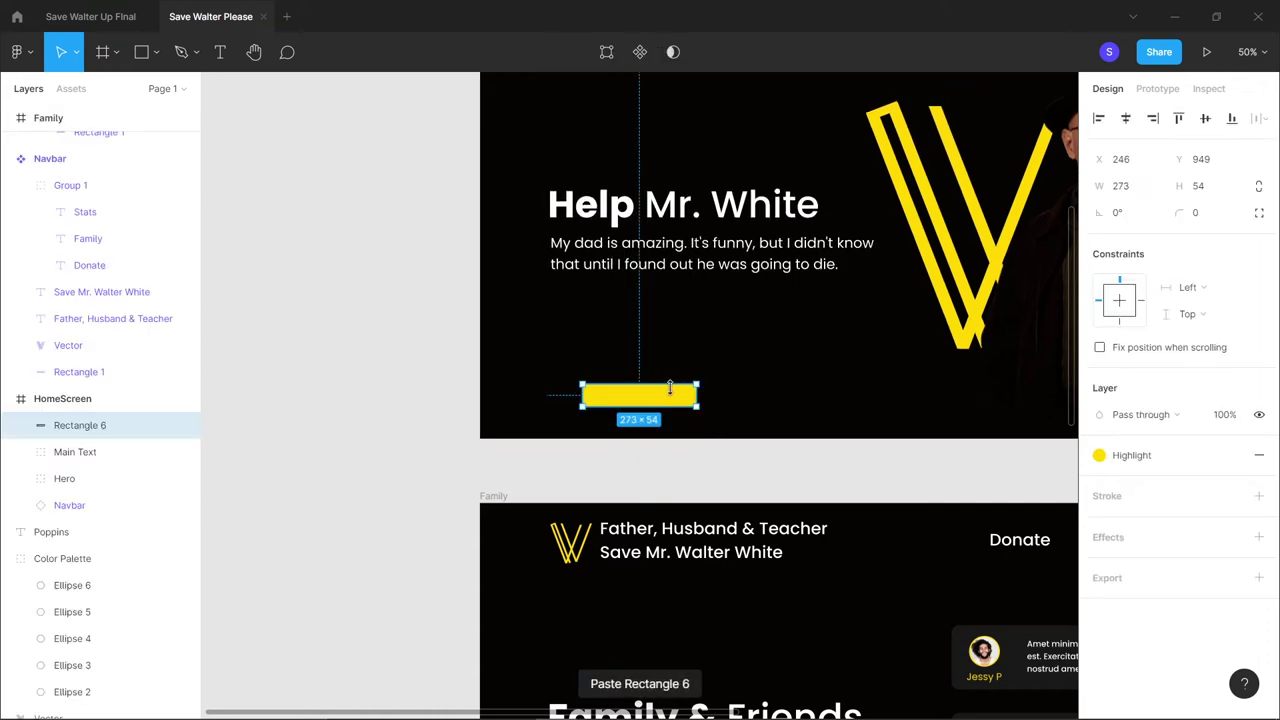
key("Delete")
Copy the whole DONATE button group to the HomeScreen frame, placing it below the intro paragraph and left-aligned with the Main Text group
scroll(885, 578, "down", 2)
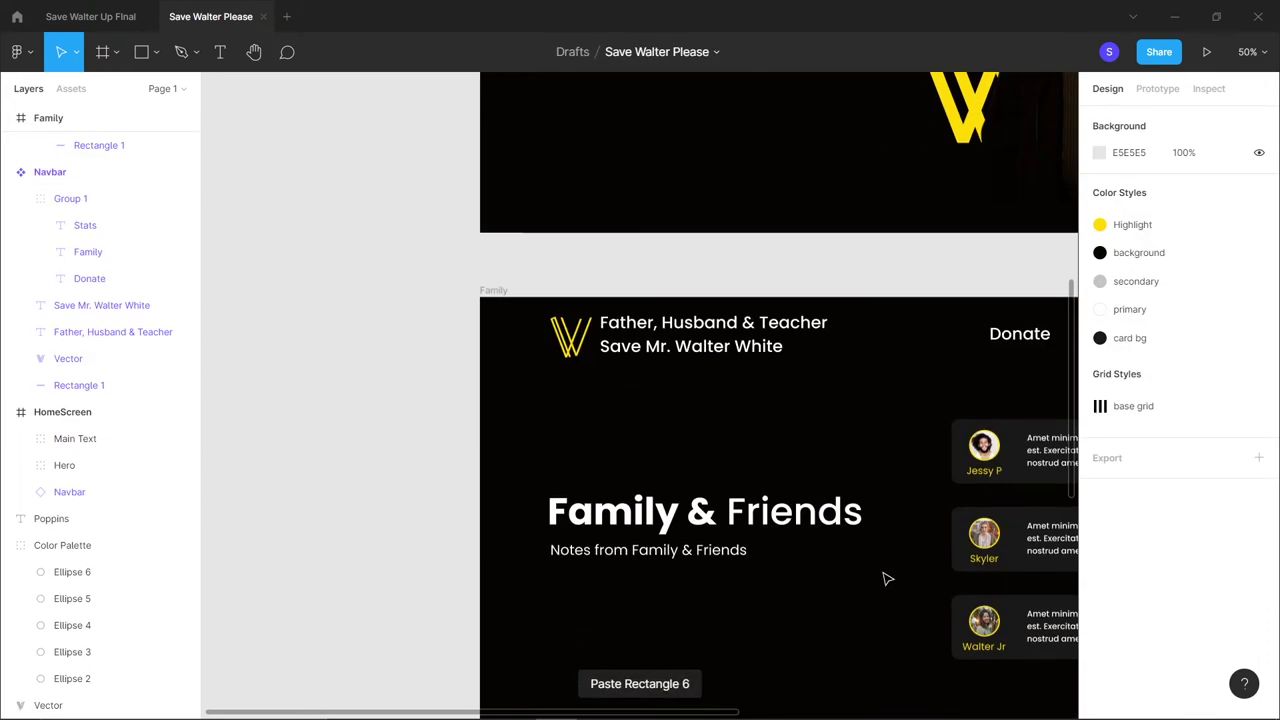
scroll(885, 578, "down", 10)
scroll(886, 560, "right", 2)
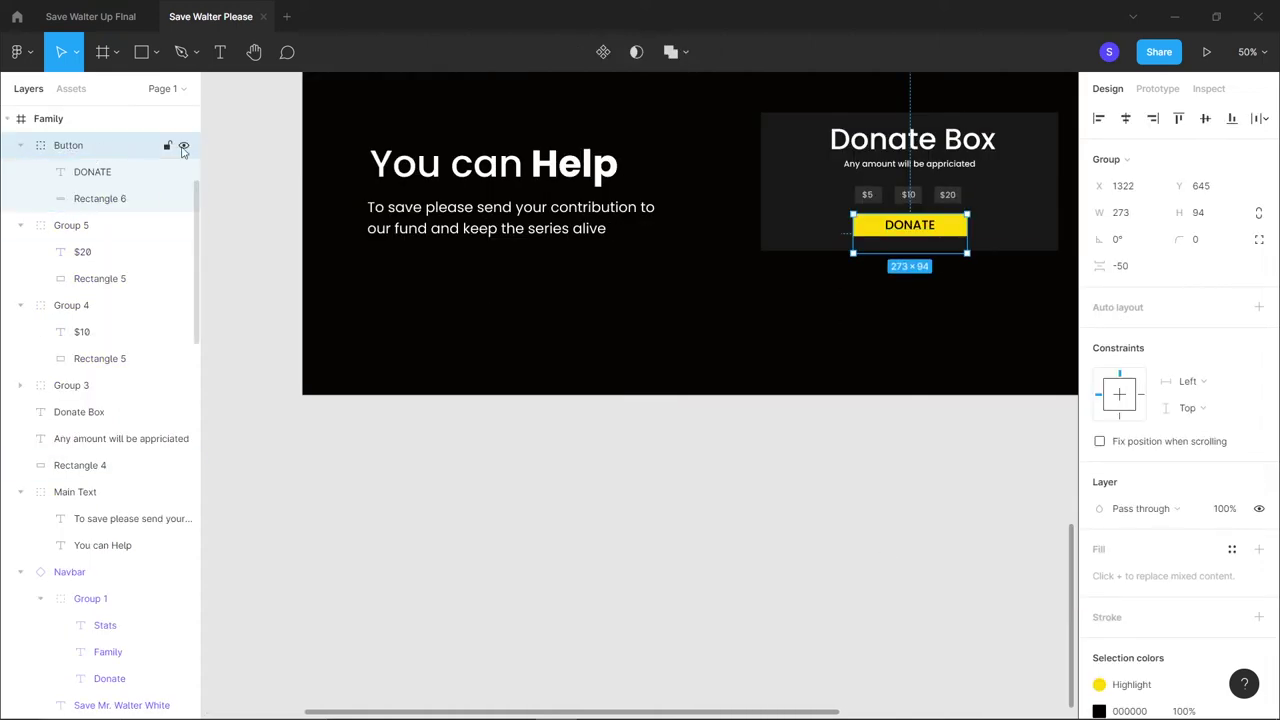
scroll(397, 286, "up", 20)
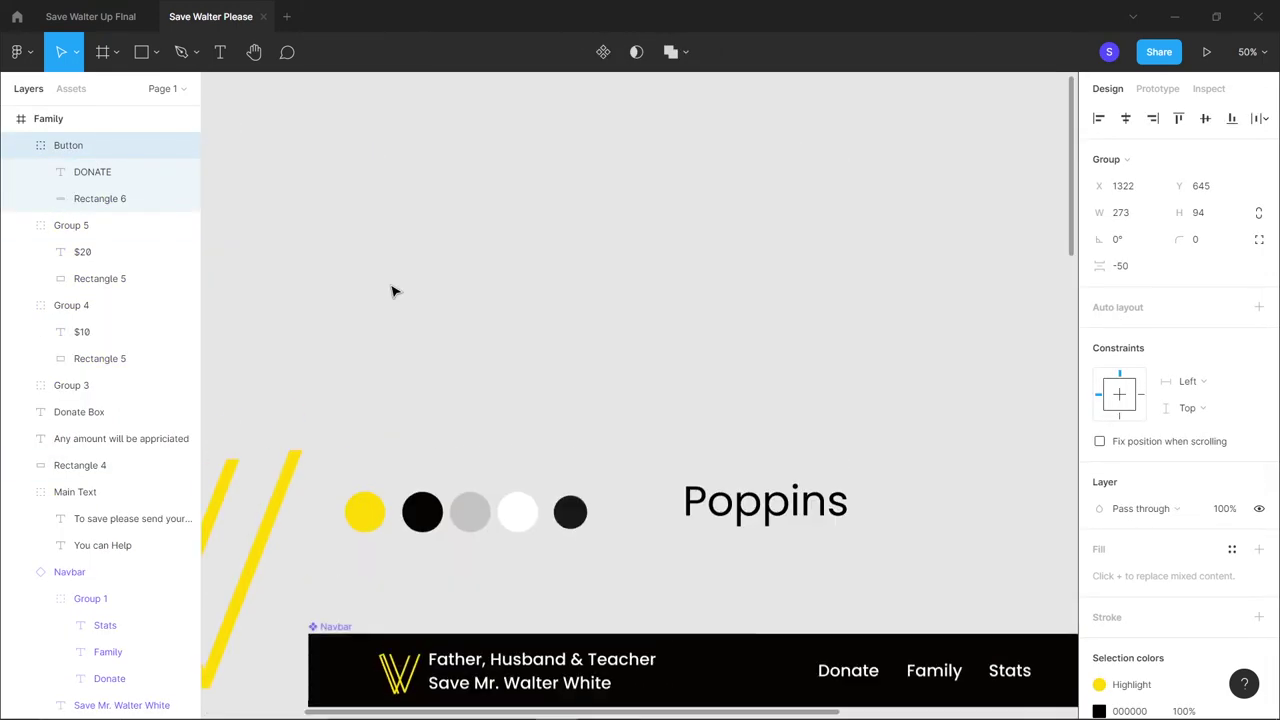
scroll(393, 291, "down", 10)
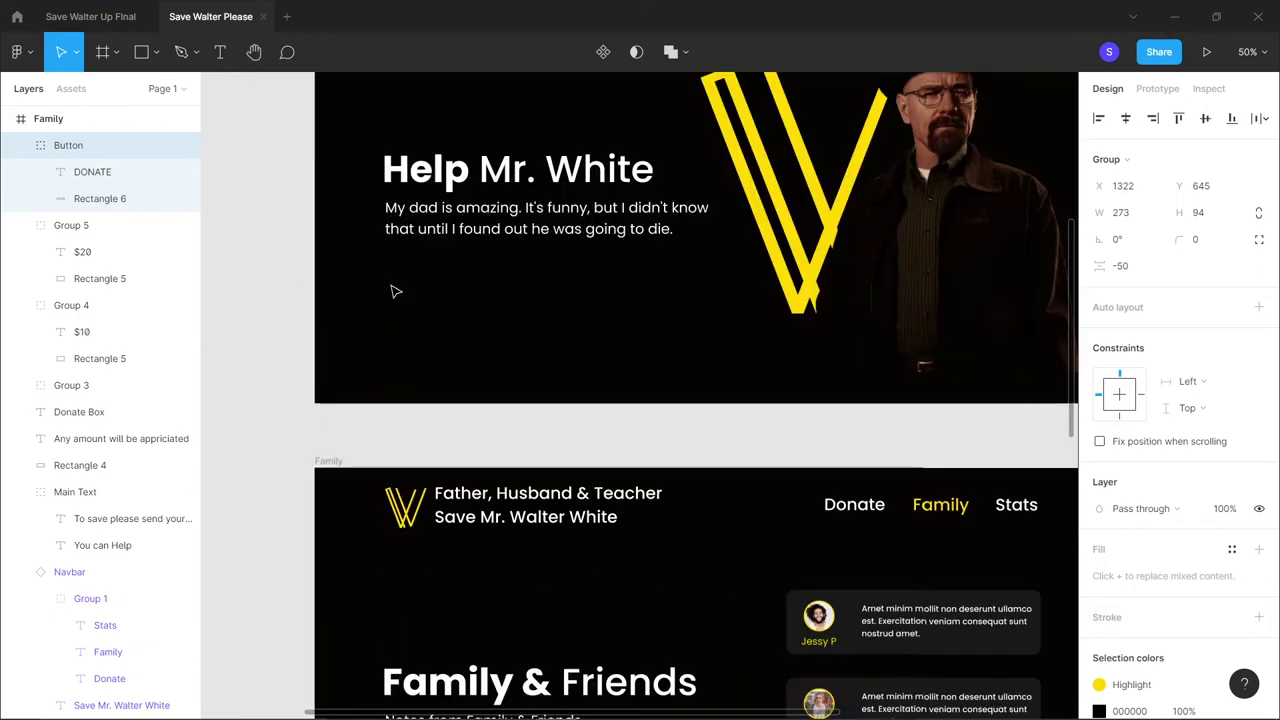
left_click(493, 272)
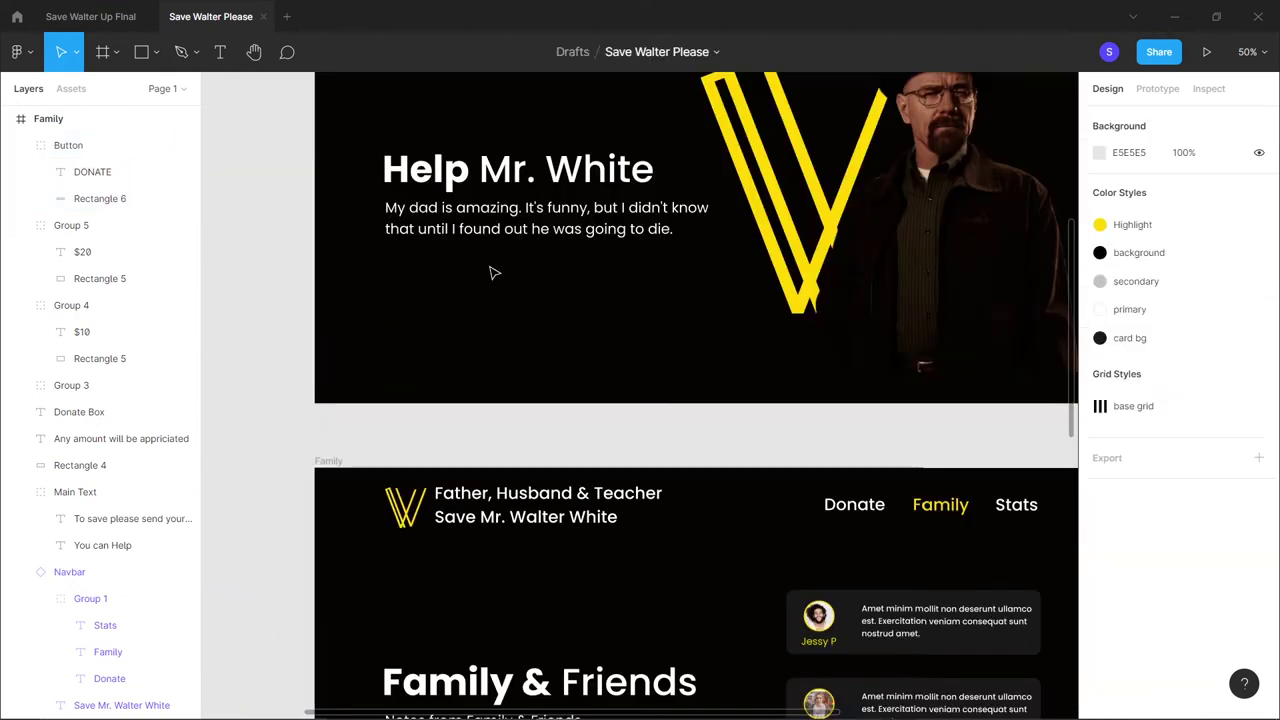
key("ctrl+v")
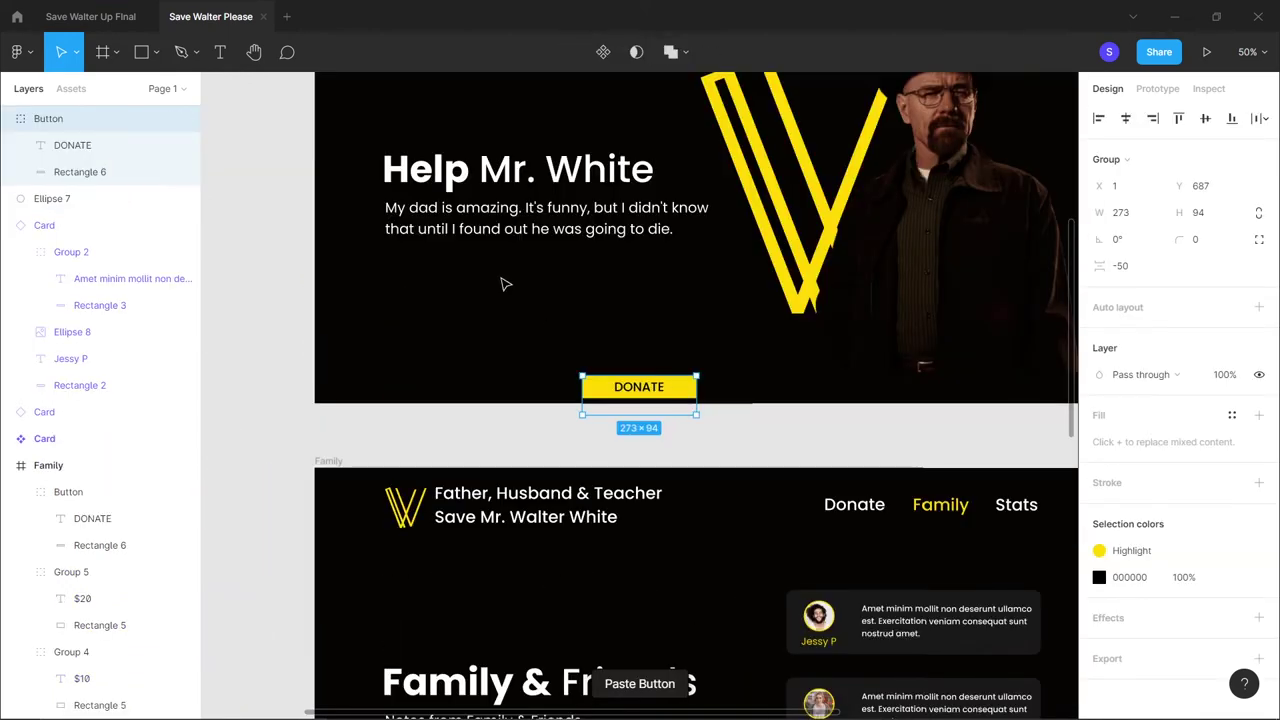
left_click_drag(694, 401, 480, 283)
scroll(586, 343, "up", 2)
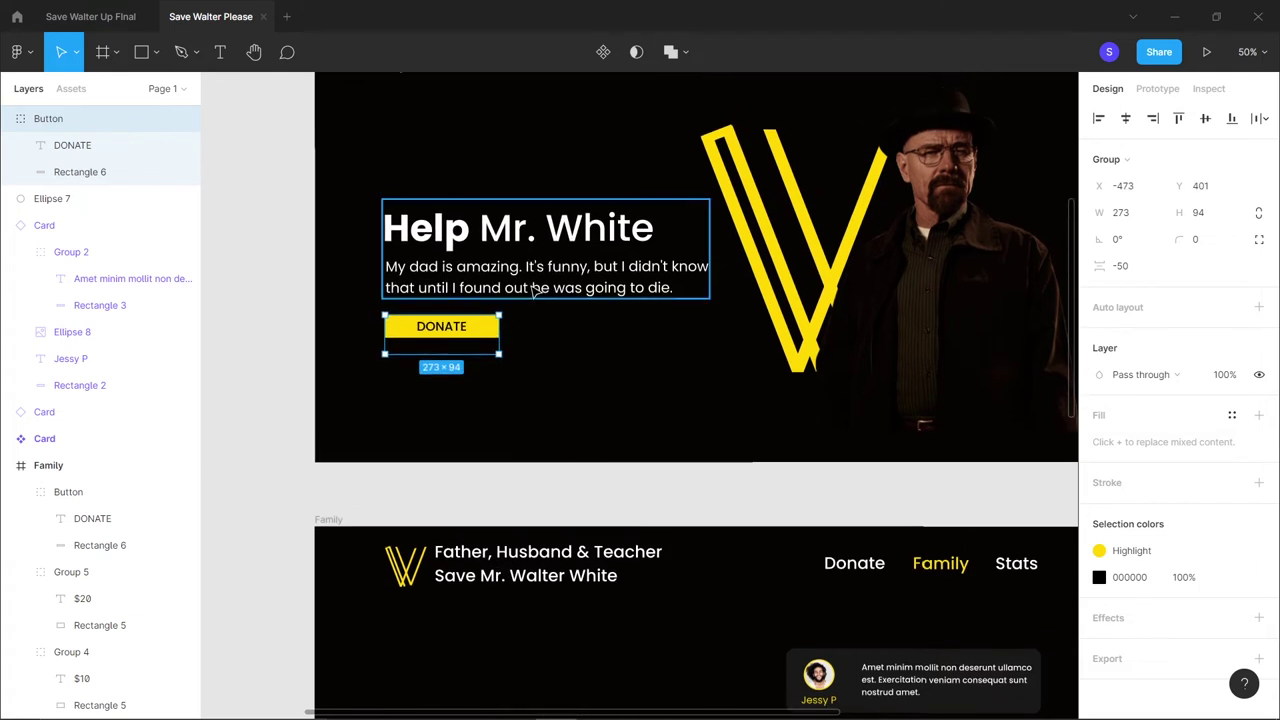
left_click(535, 290)
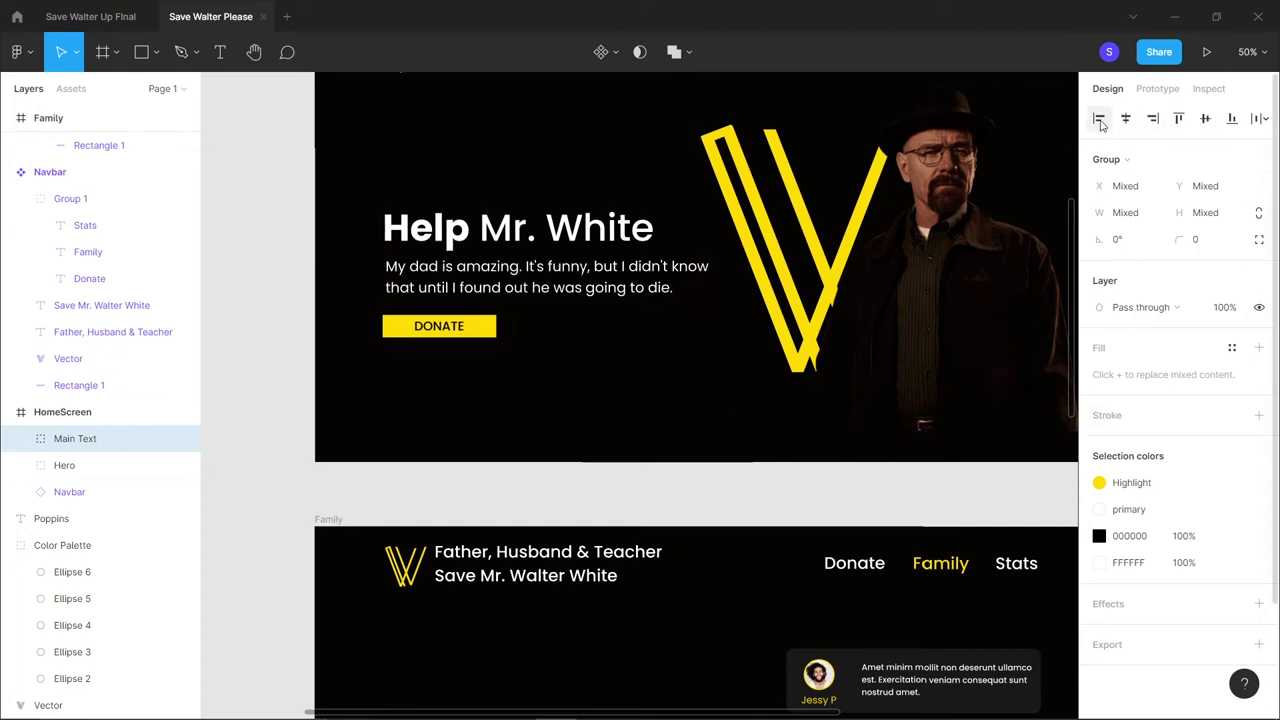
Align the left edge of the home screen's two-line description with the "Help Mr. White" heading and the donate button
left_click(629, 363)
key("shift+0")
scroll(628, 365, "up", 4)
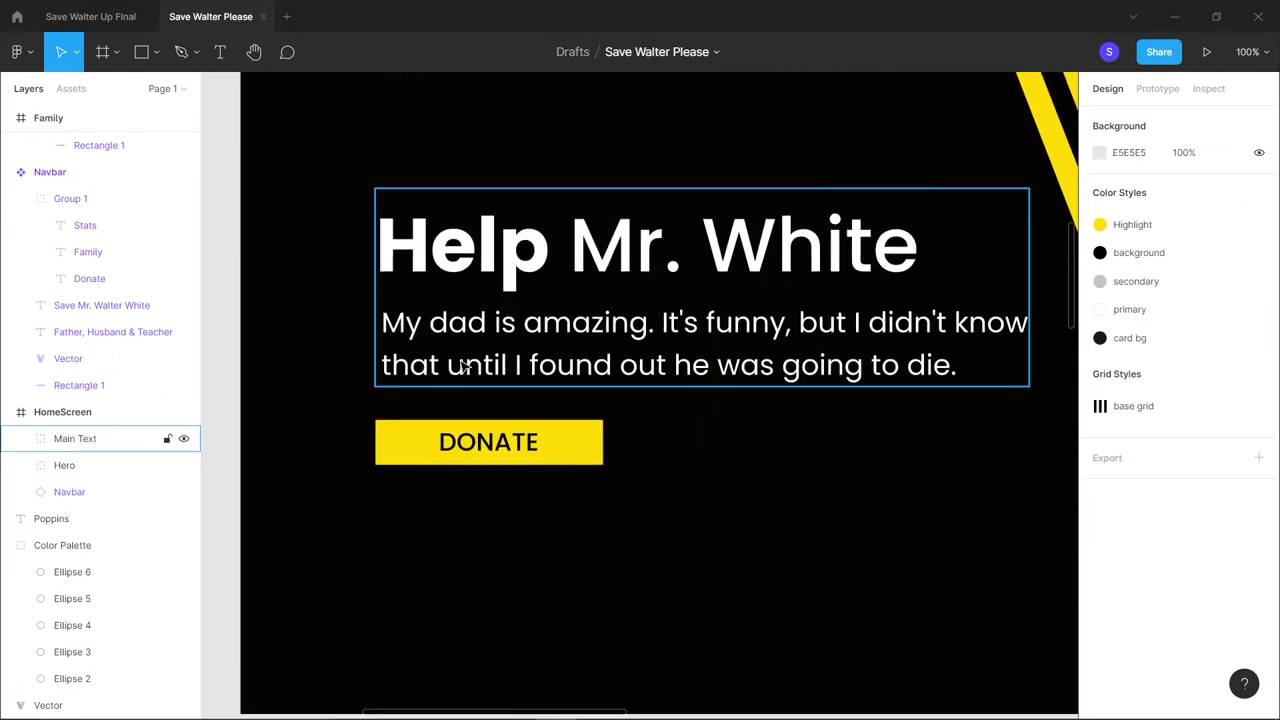
left_click(629, 363)
key("Escape")
key("shift+1")
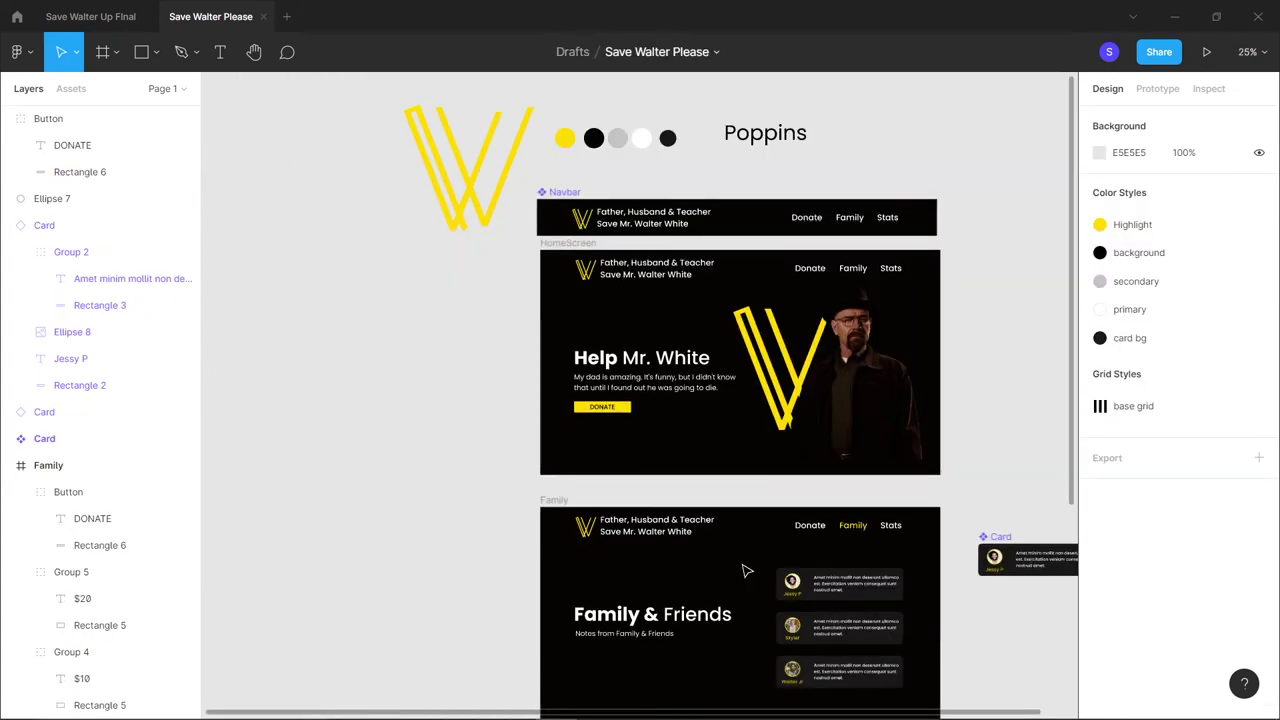
key("shift+0")
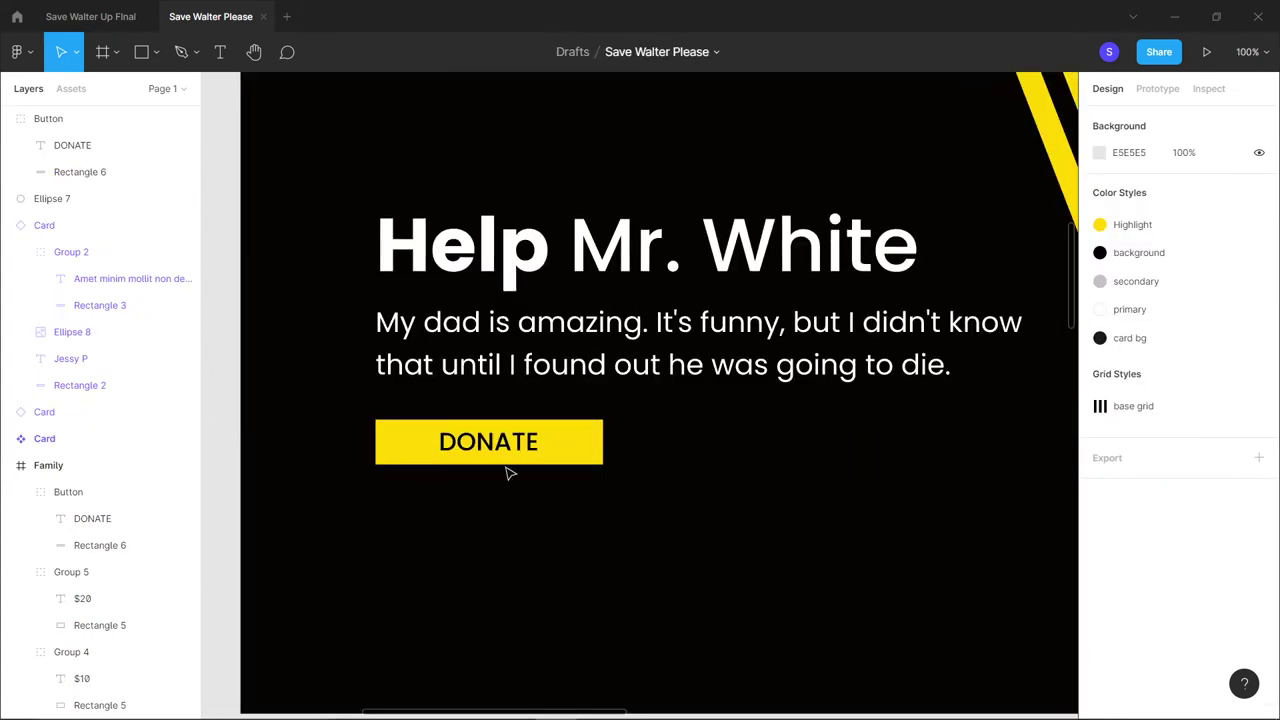
left_click(522, 459)
left_click(522, 459)
key("Escape")
key("shift+1")
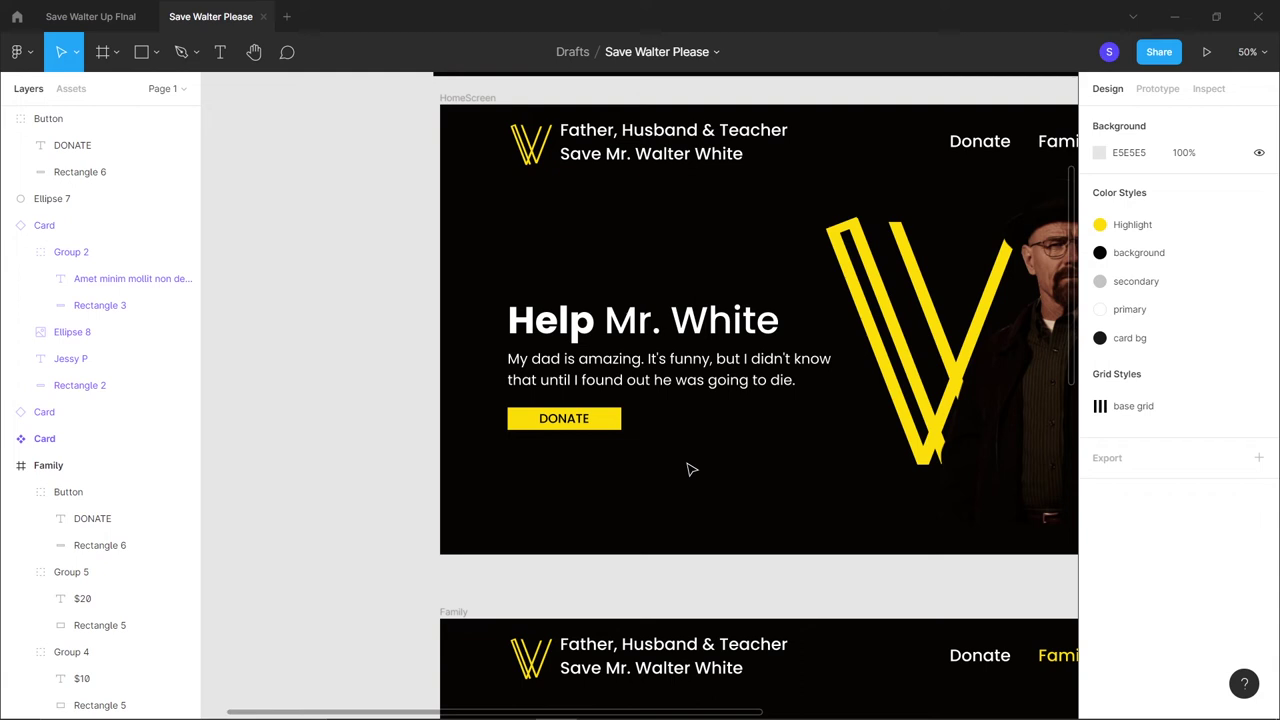
Set the letter spacing of the DONATE label on the home screen's button to 5%
left_click(564, 420)
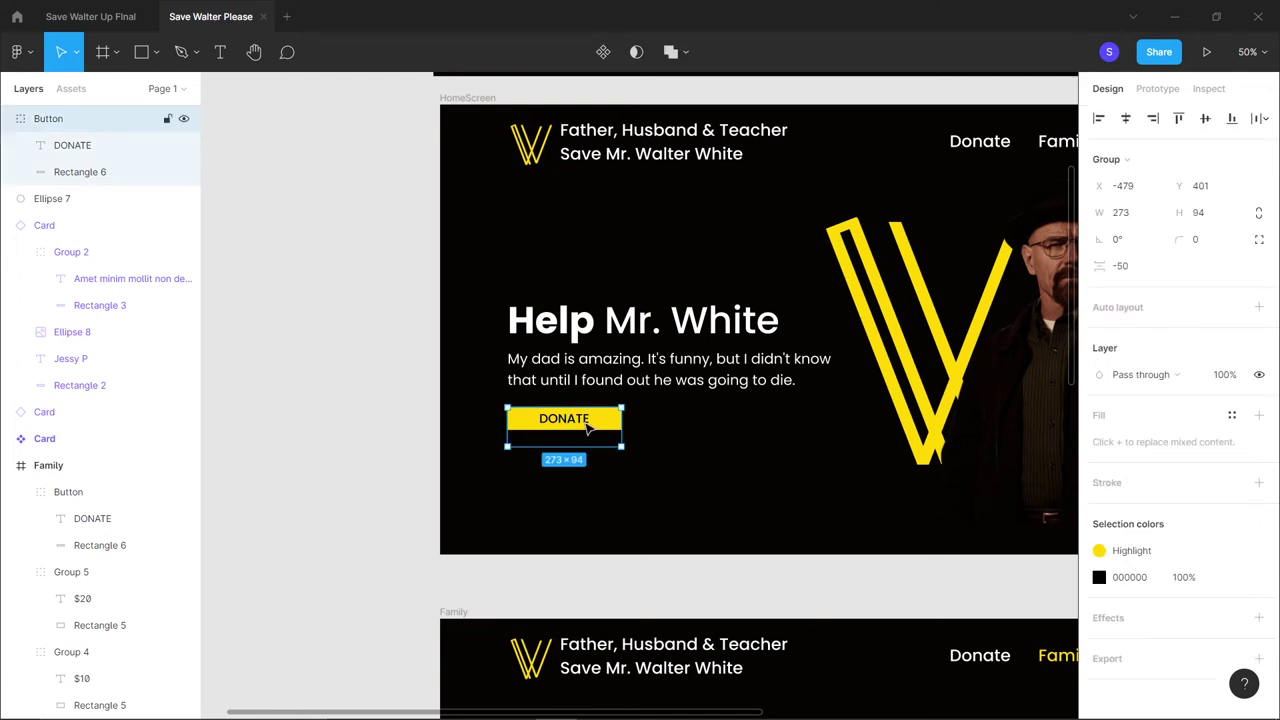
double_click(587, 426)
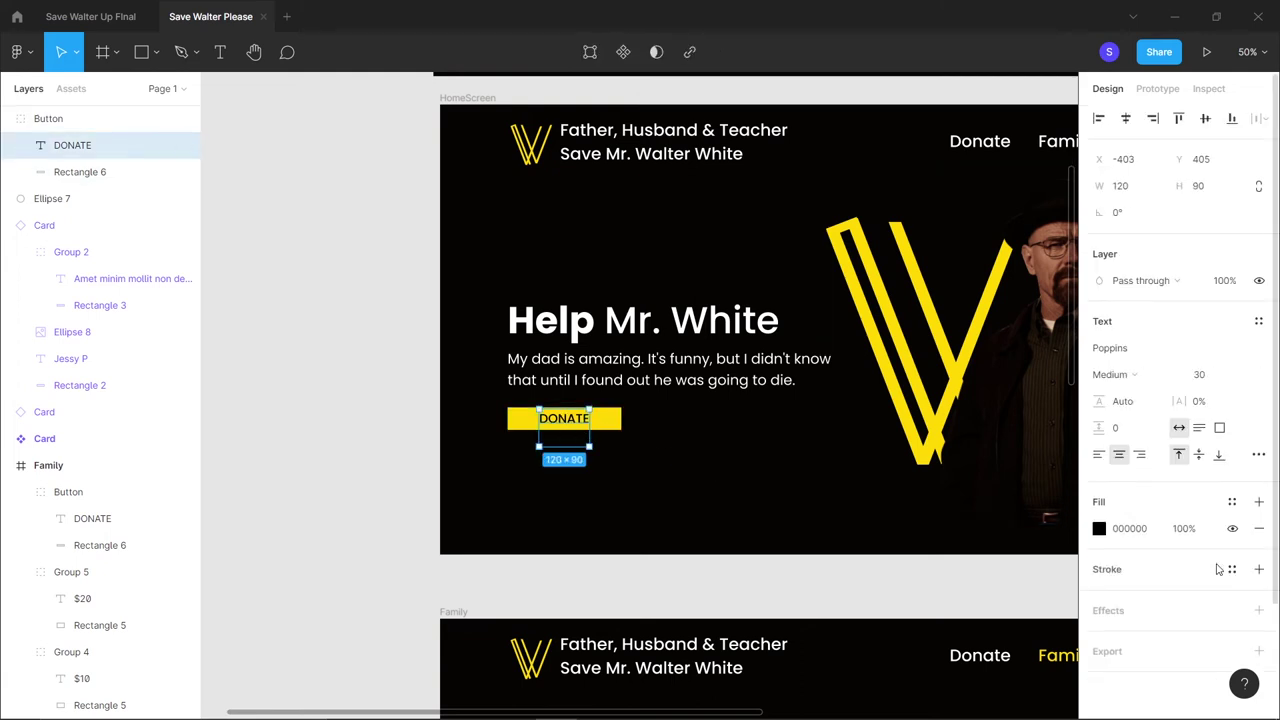
scroll(1205, 637, "down", 3)
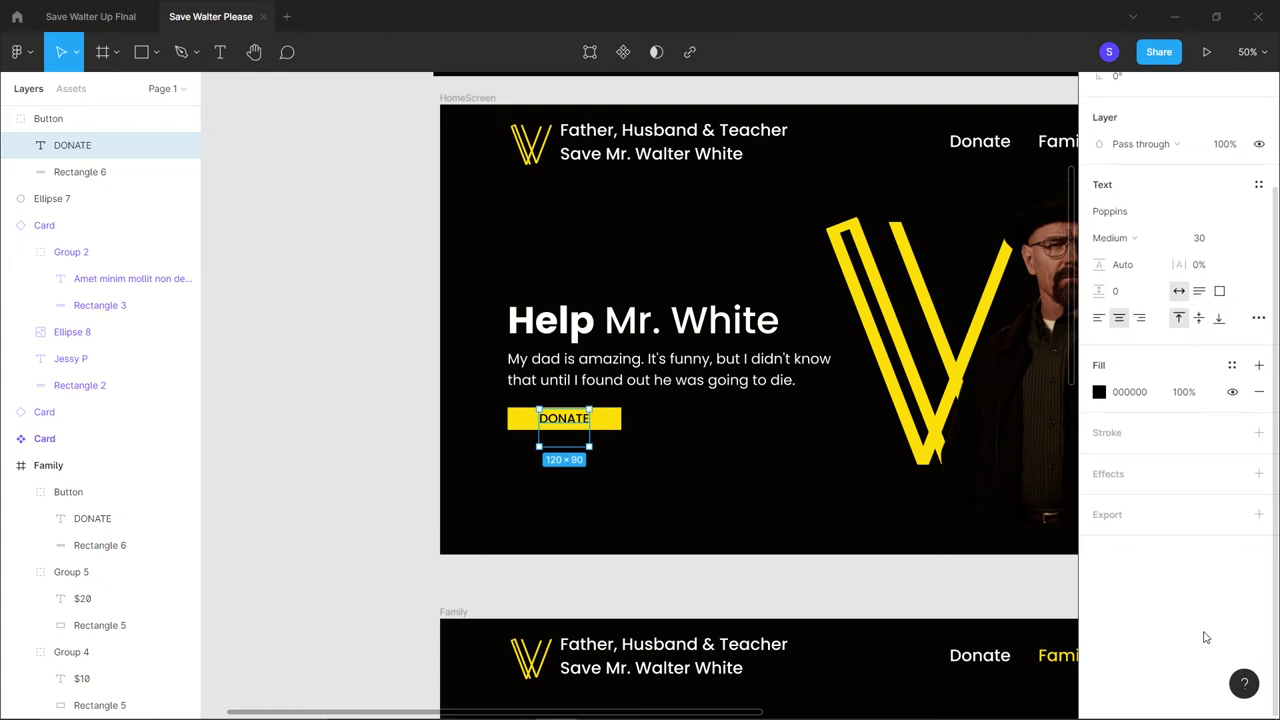
left_click(1214, 273)
type("3")
key("Return")
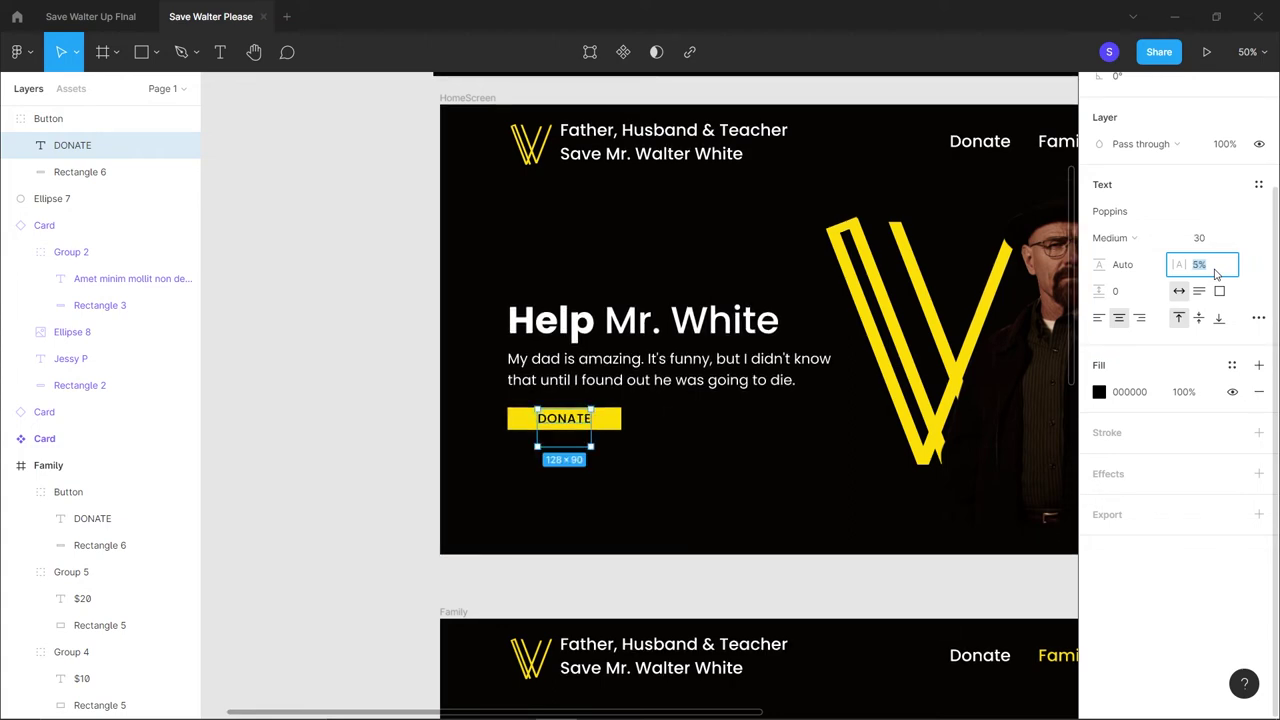
scroll(883, 450, "down", 10)
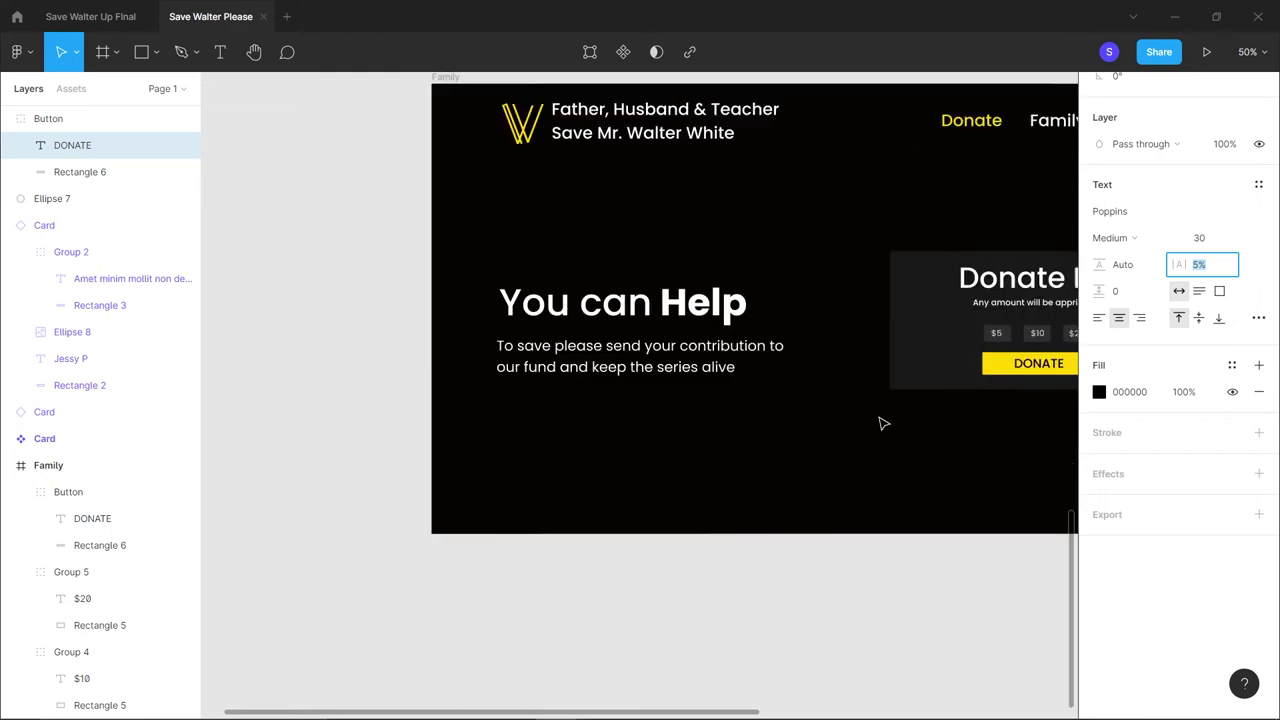
scroll(883, 423, "right", 3)
scroll(883, 423, "down", 5)
scroll(883, 423, "up", 5)
left_click(883, 423)
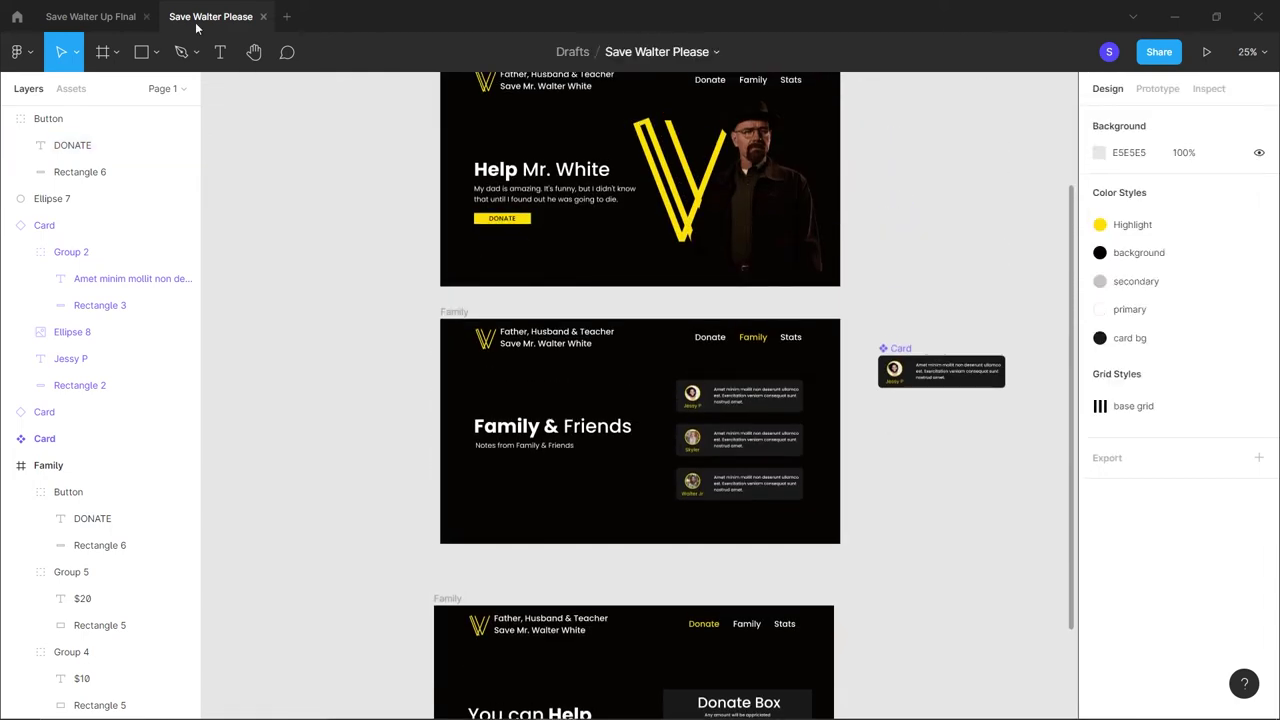
Switch to the Save Walter Up Final file and examine its Stats page, Donation page and thank-you payment card
left_click(108, 18)
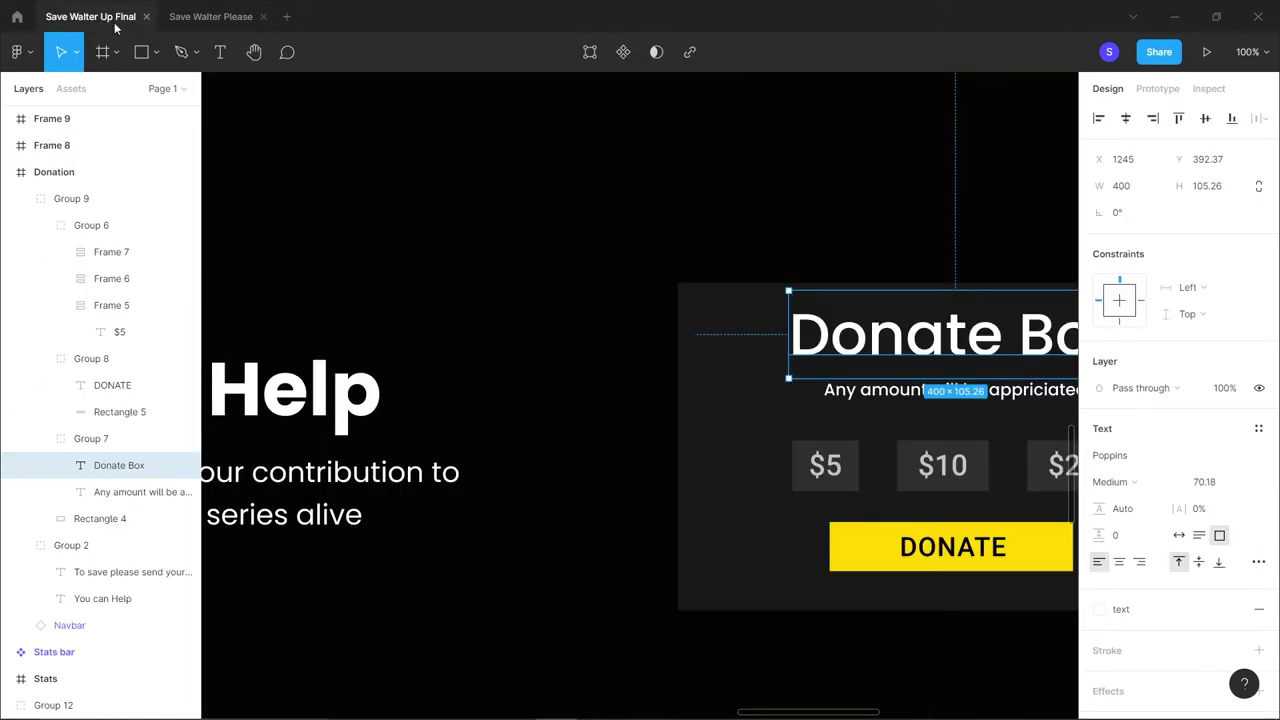
scroll(400, 330, "down", 5)
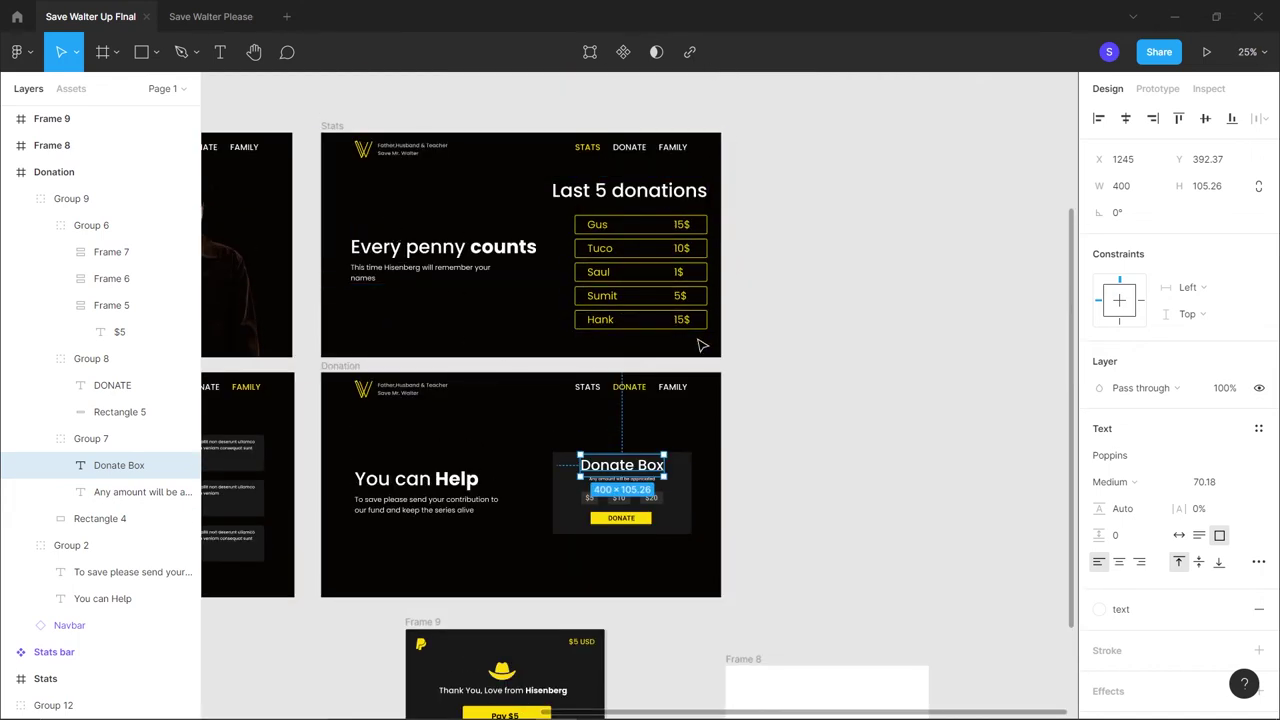
scroll(810, 320, "up", 3)
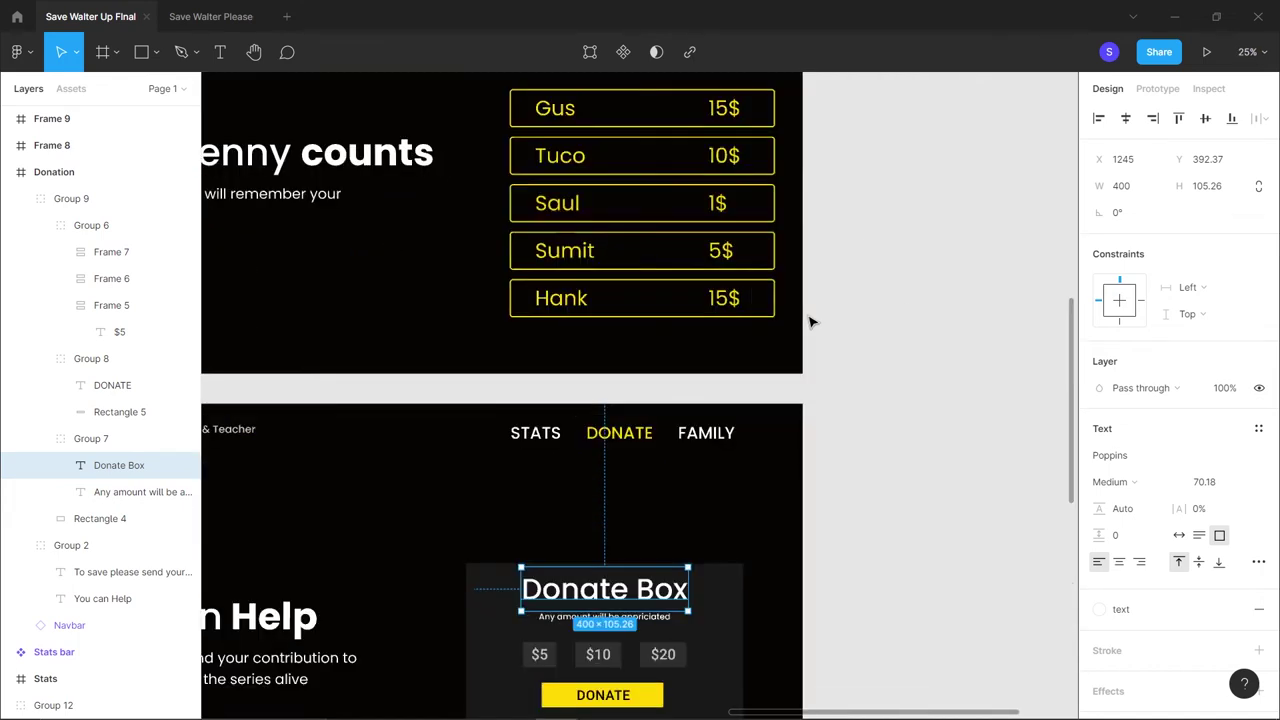
scroll(811, 320, "up", 3)
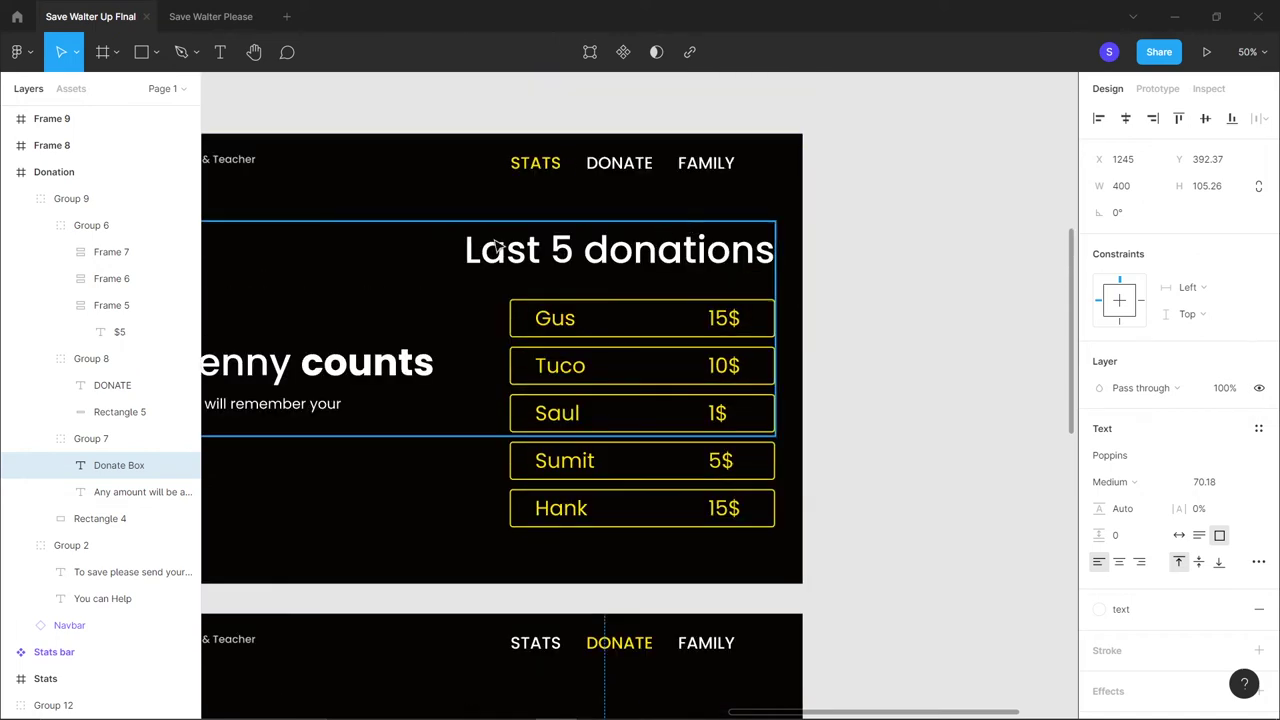
scroll(500, 290, "left", 5)
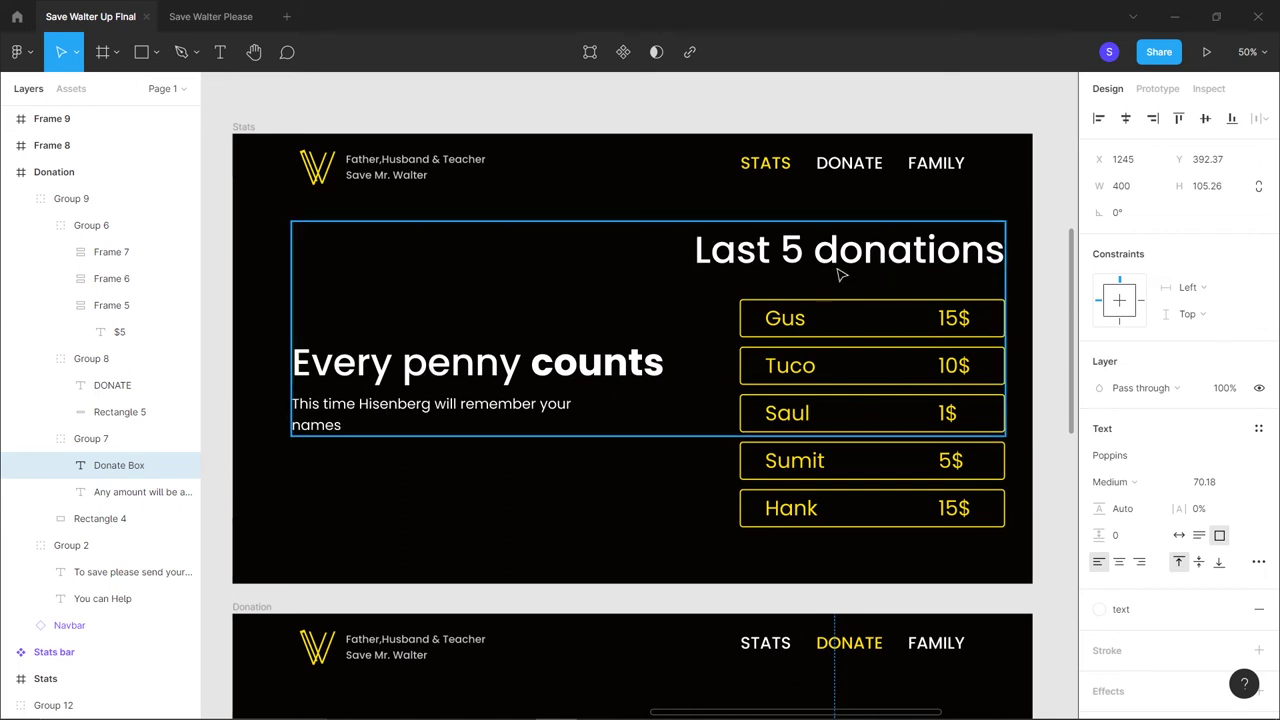
left_click(851, 331)
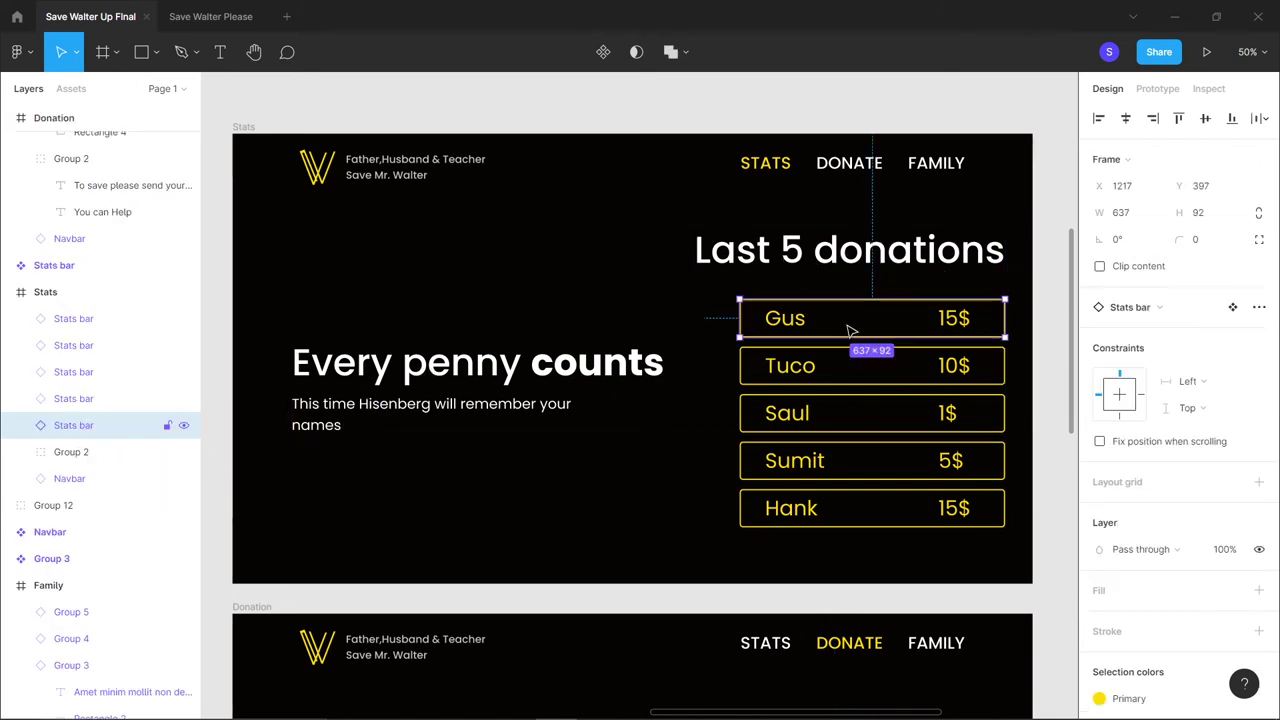
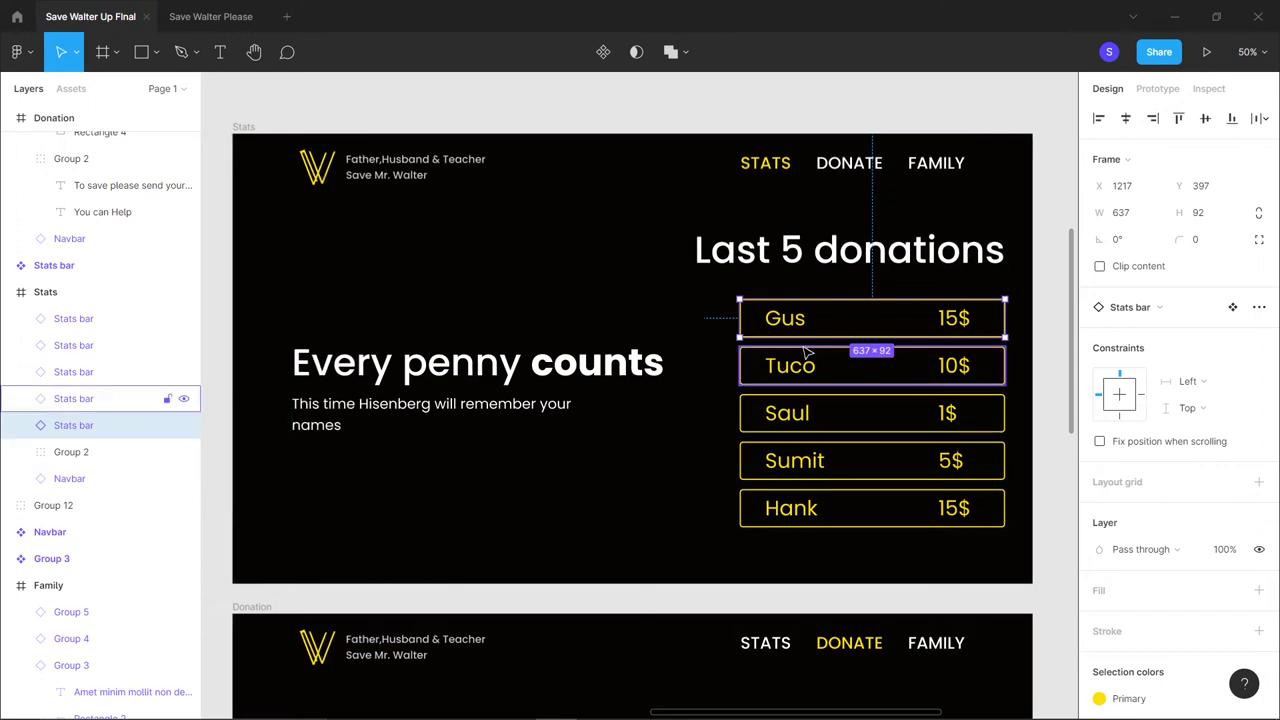
scroll(845, 275, "down", 1)
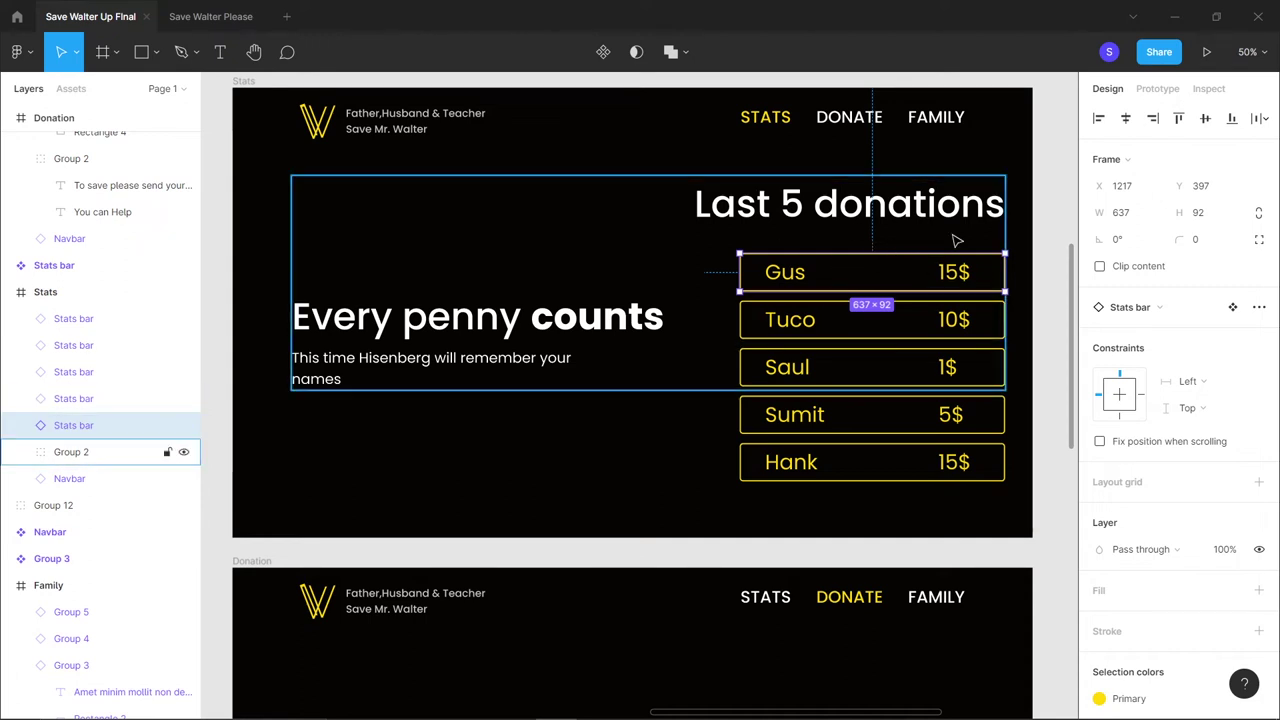
scroll(811, 531, "down", 5)
scroll(811, 531, "down", 3)
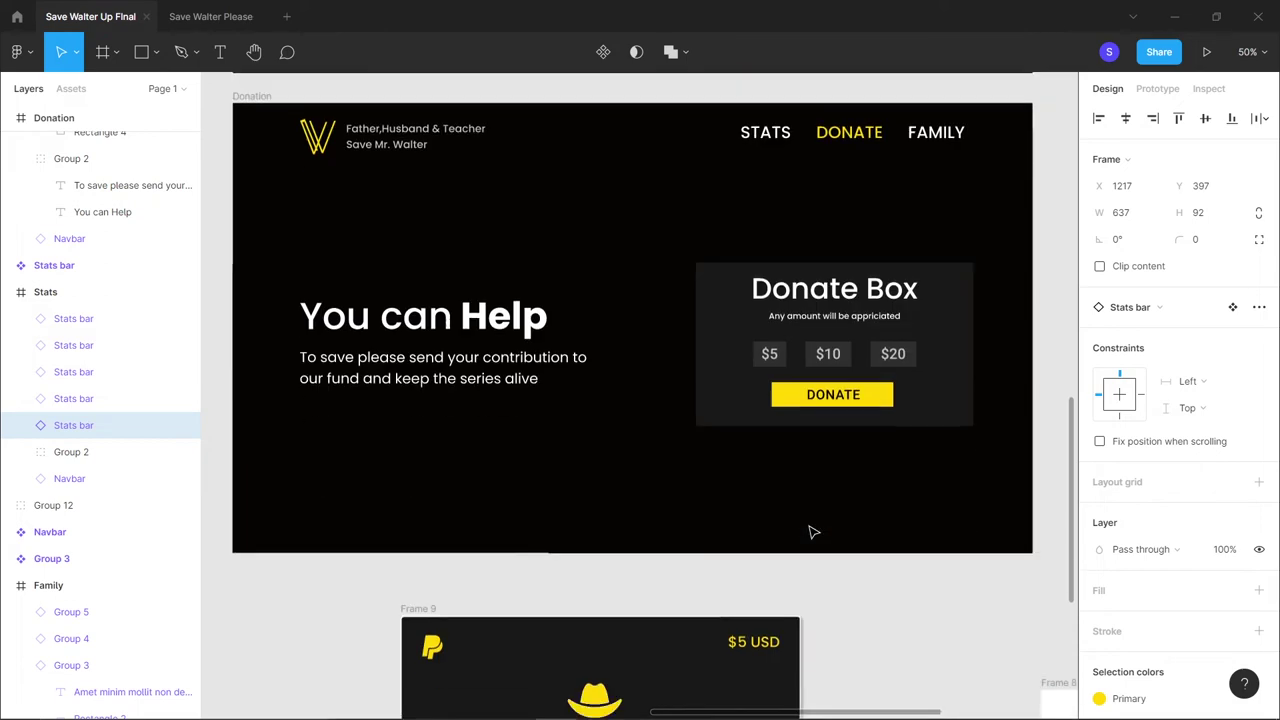
scroll(811, 529, "down", 4)
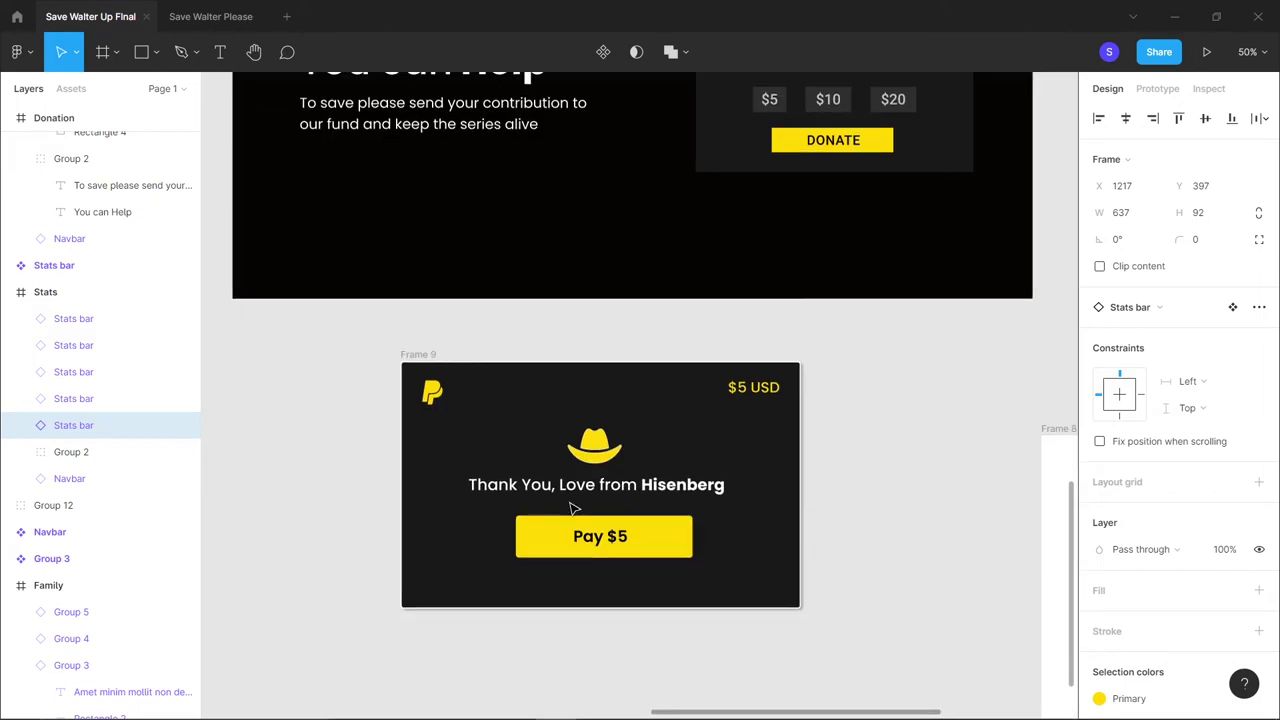
Switch back to the Save Walter Please file and draw a frame about 1891 × 784 below the "You can Help" page
left_click(220, 17)
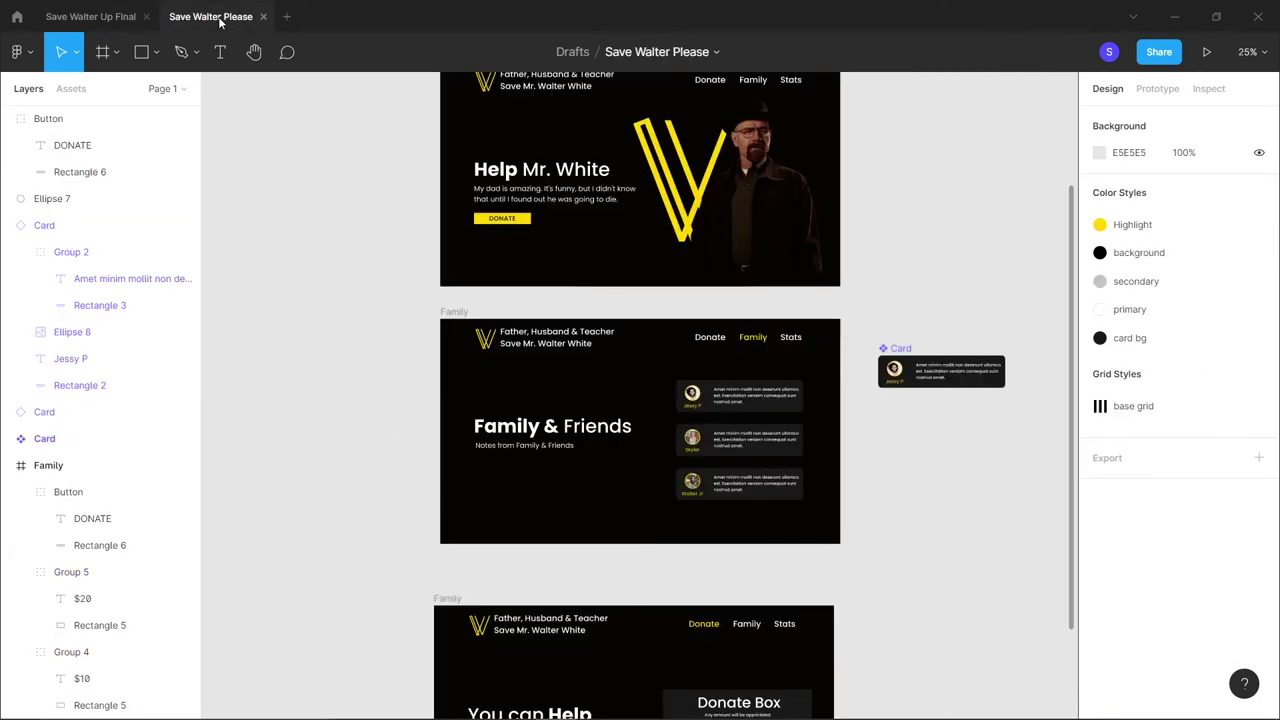
scroll(366, 351, "down", 10)
key("f")
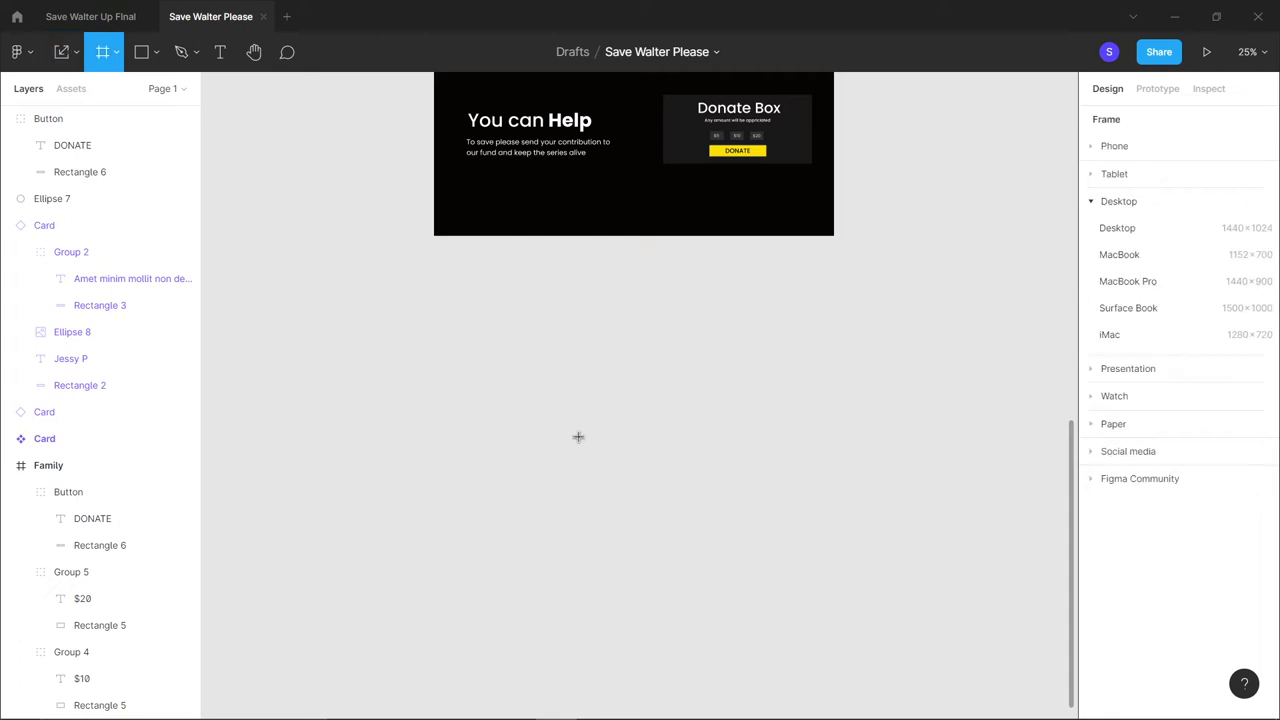
left_click_drag(433, 317, 829, 480)
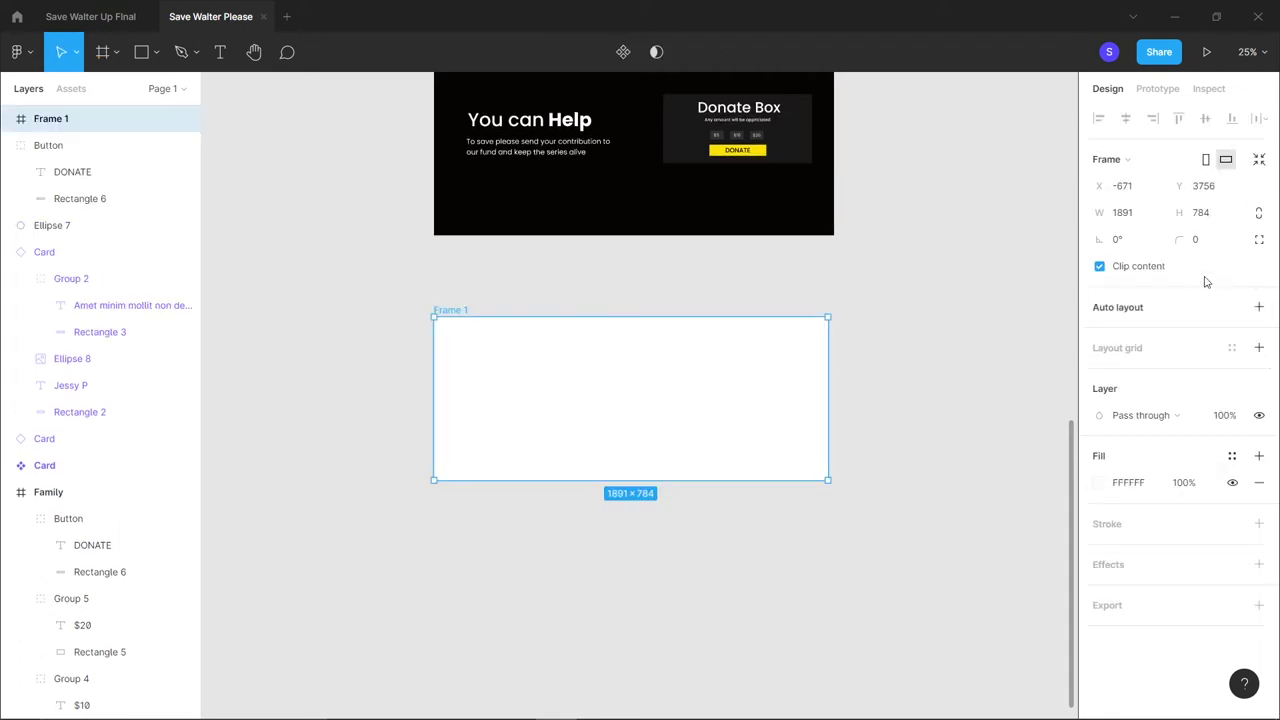
Resize the new white frame to 960 wide by 590 high
left_click(1149, 214)
type("960")
key("Return")
left_click(1216, 222)
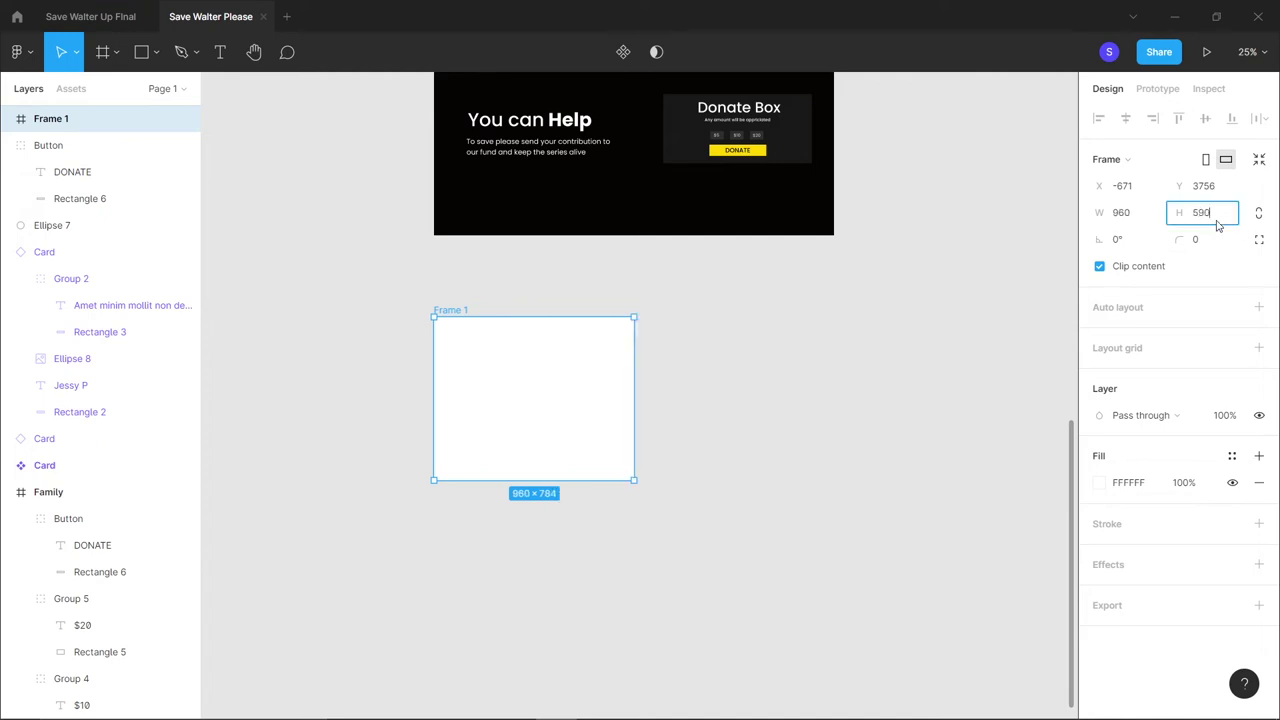
key("Return")
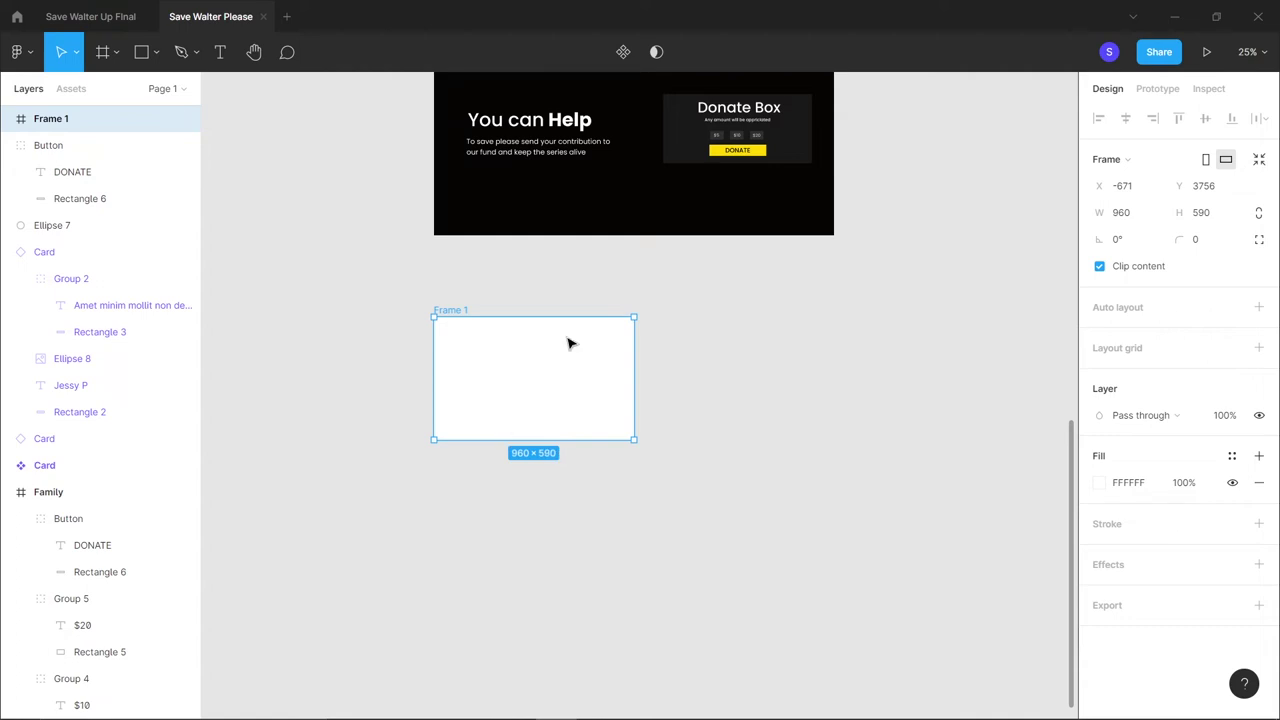
Move the white frame onto the middle of the "You can Help" page, at about X 505, Y 215
left_click_drag(569, 340, 628, 216)
scroll(628, 395, "up", 3)
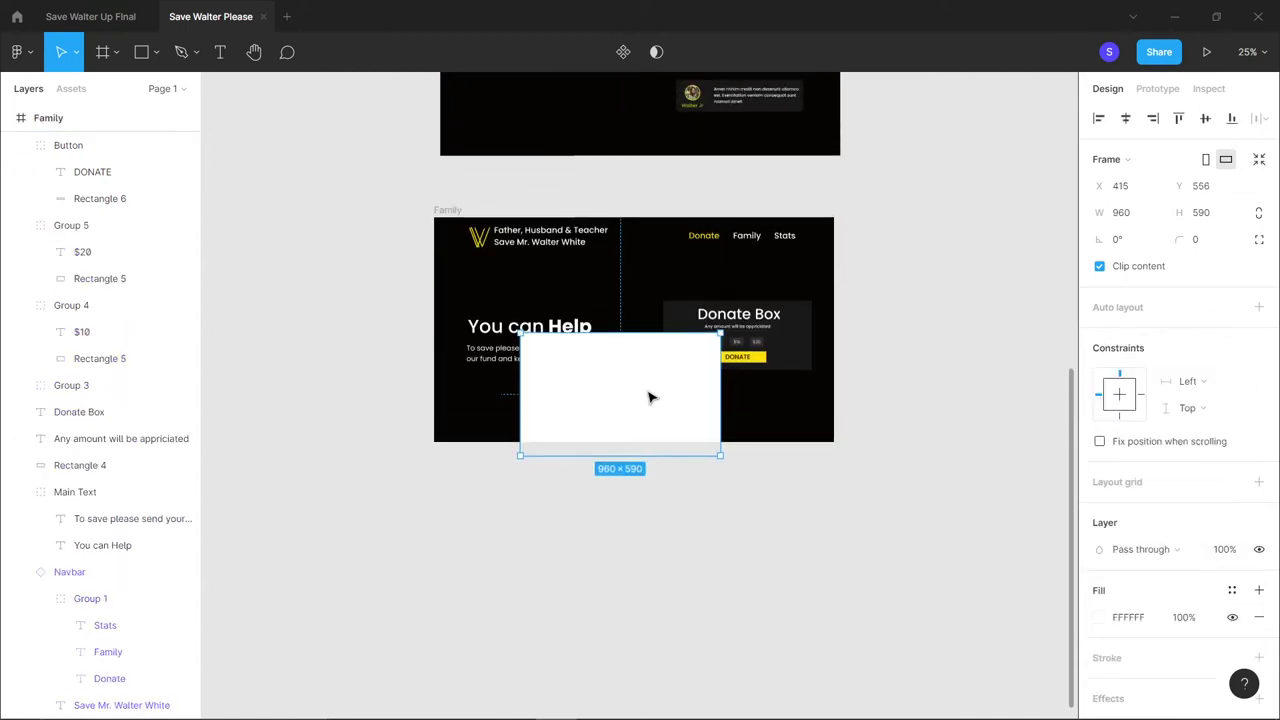
left_click_drag(649, 398, 670, 326)
left_click(702, 545)
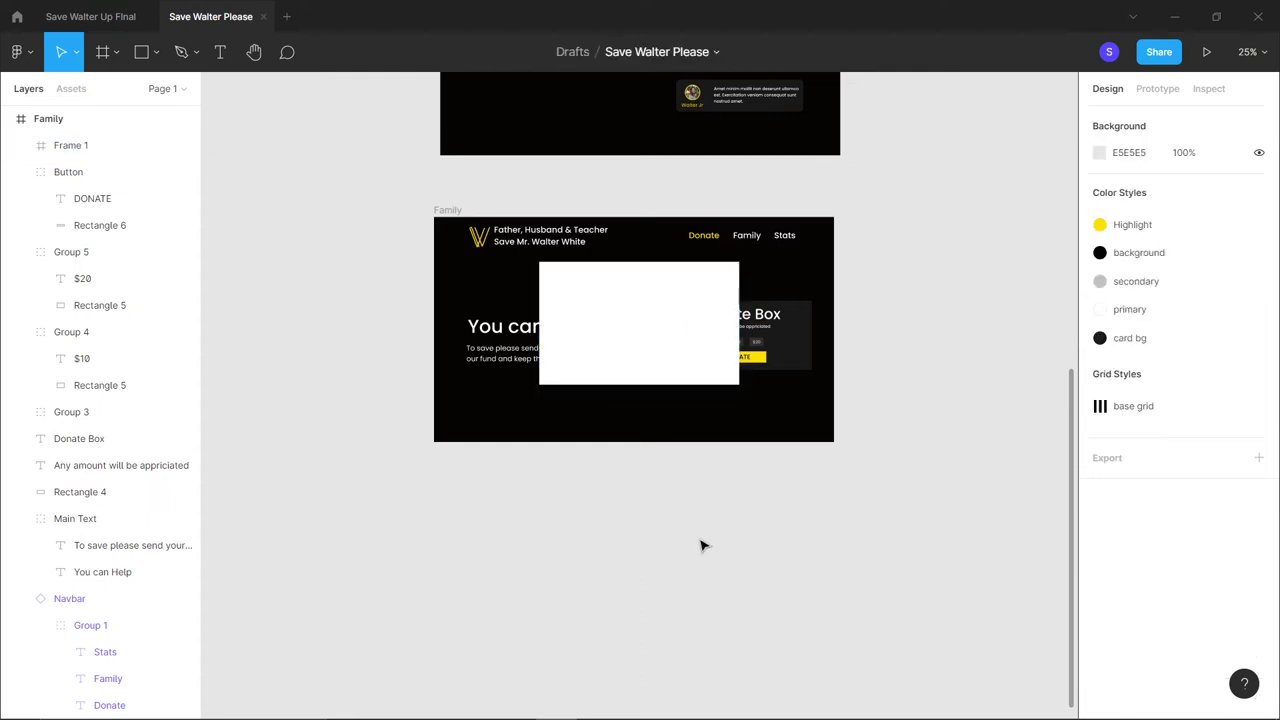
Apply the card bg color style as the fill of the white frame on the "You can Help" page
scroll(702, 545, "up", 2)
left_click(706, 437)
scroll(1208, 617, "down", 2)
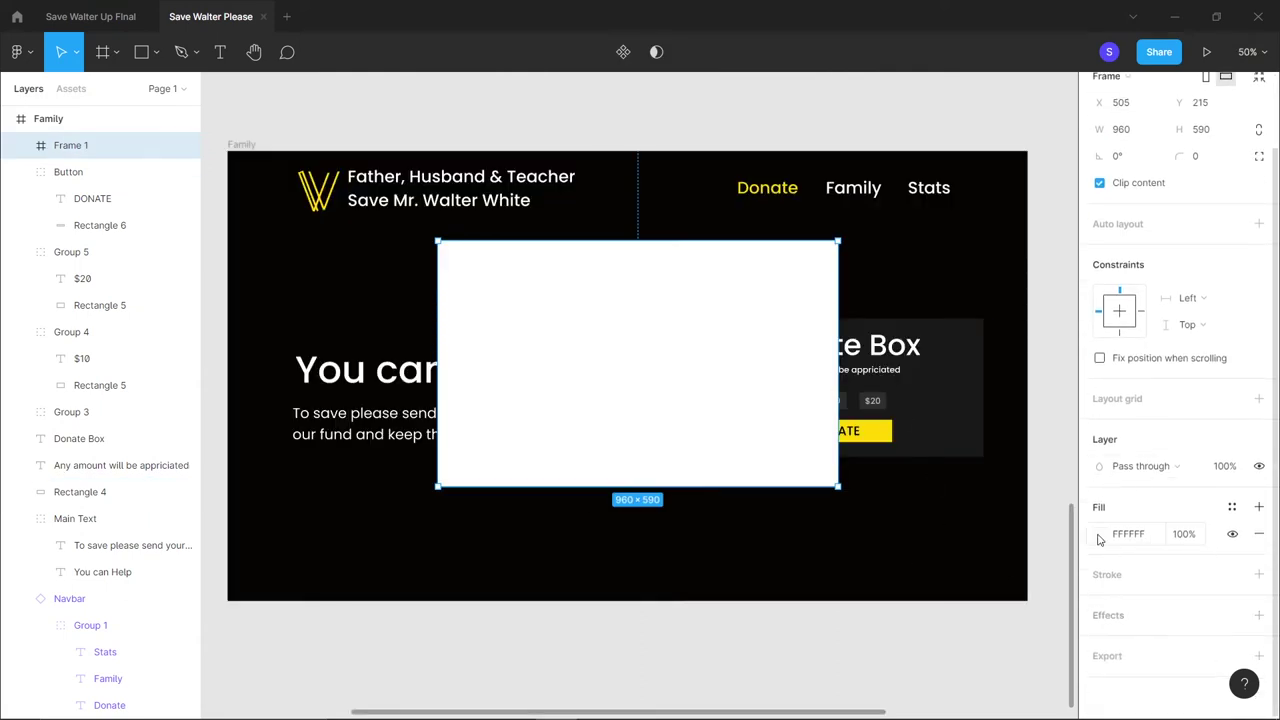
left_click(1232, 507)
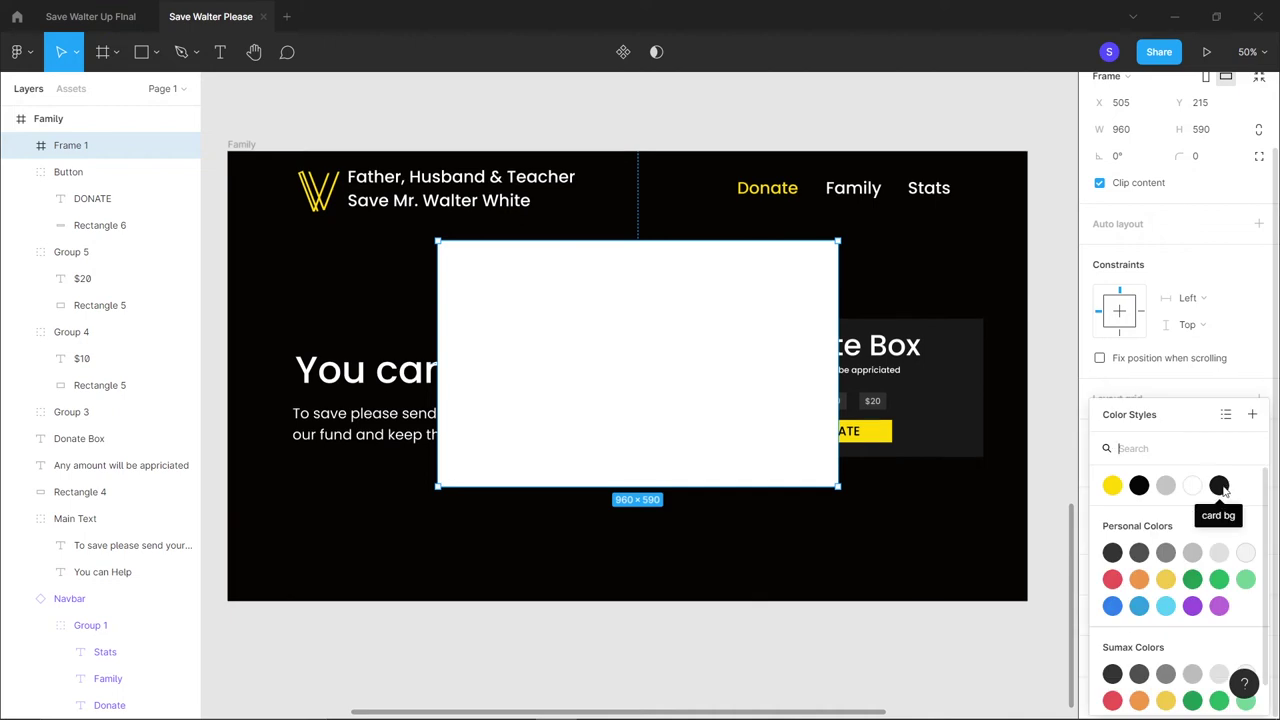
left_click(1219, 485)
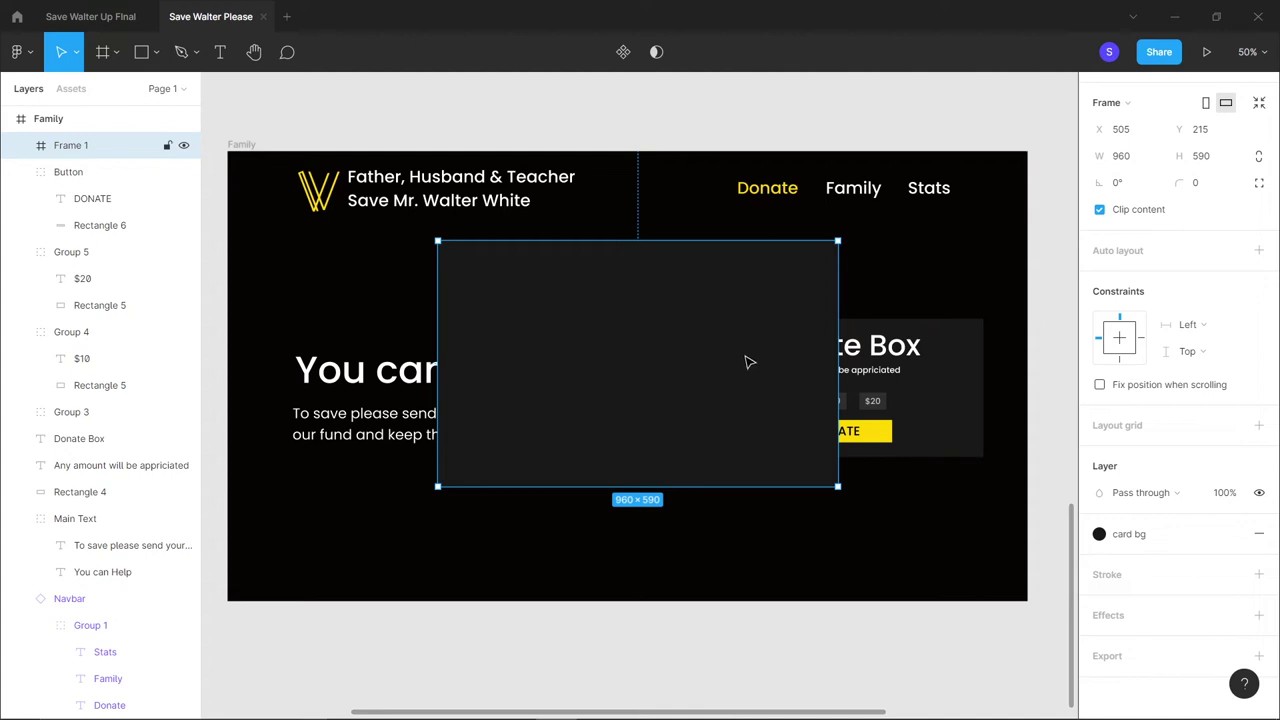
Set the corner radius of the dark popup frame to 15
left_click(1205, 190)
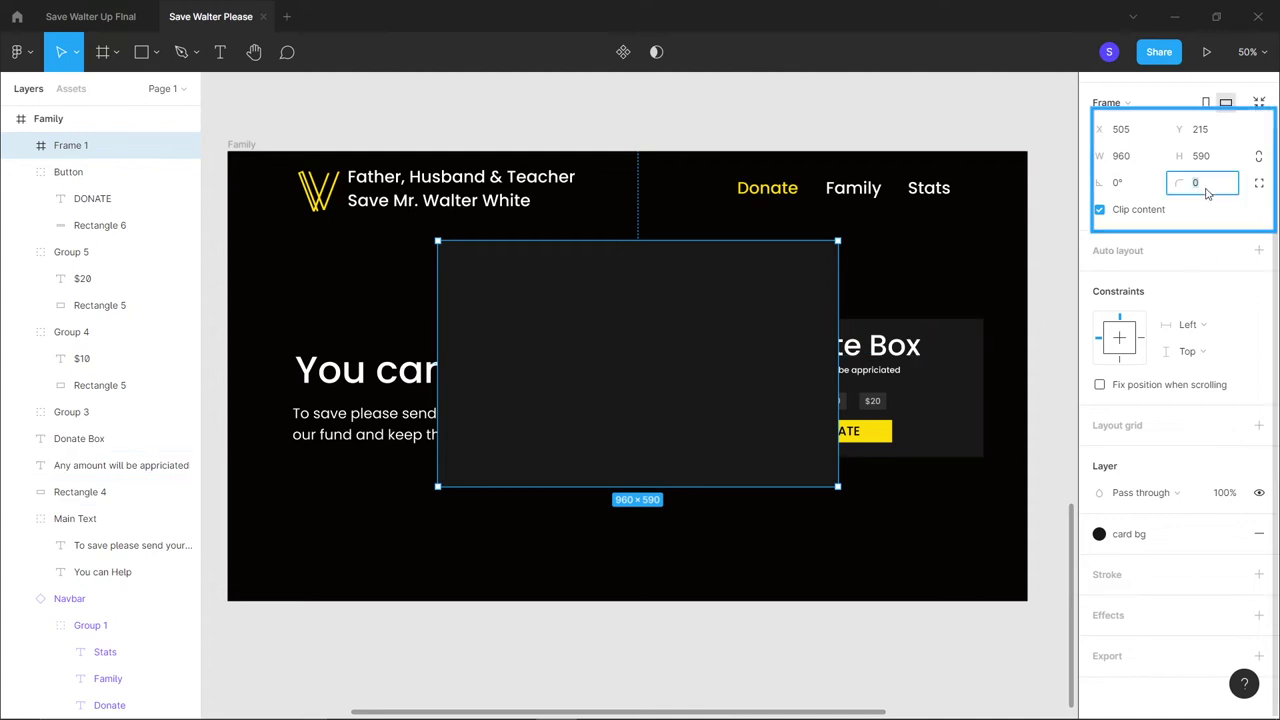
key("Up")
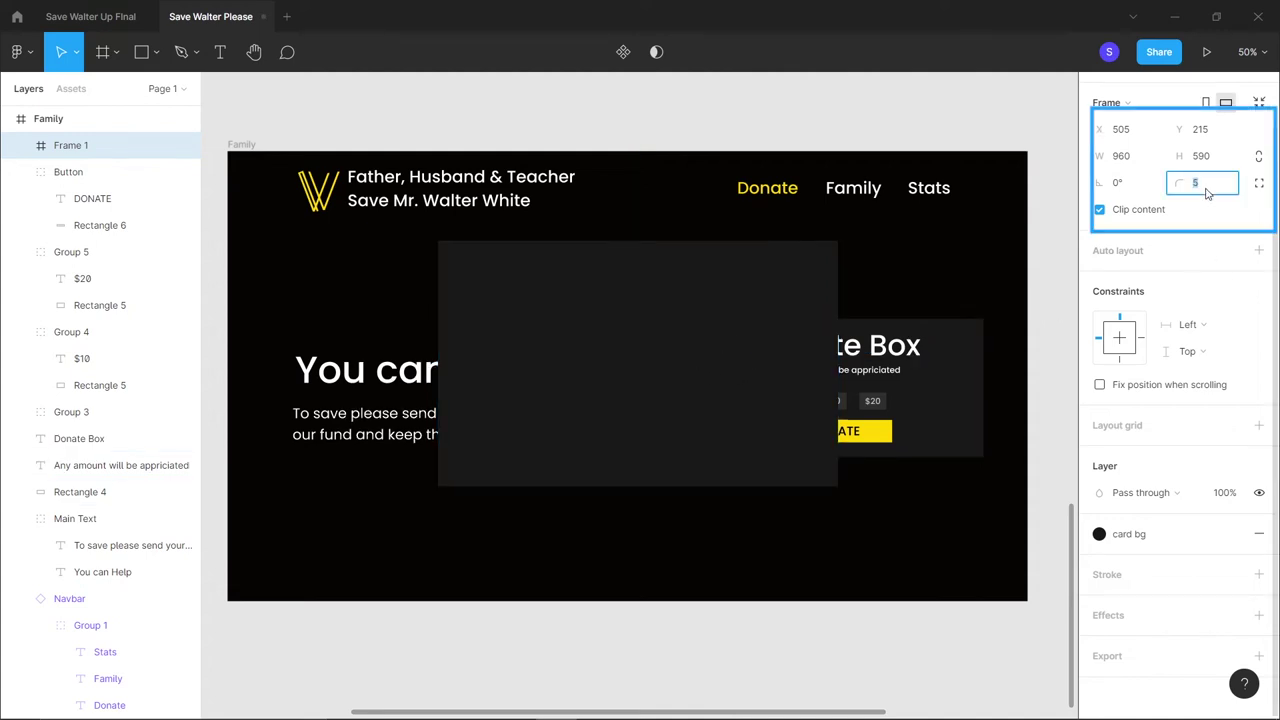
key("Up")
key("Up")
key("Up")
key("Up")
key("Up")
key("Up")
key("Up")
key("Up")
key("Up")
key("Up")
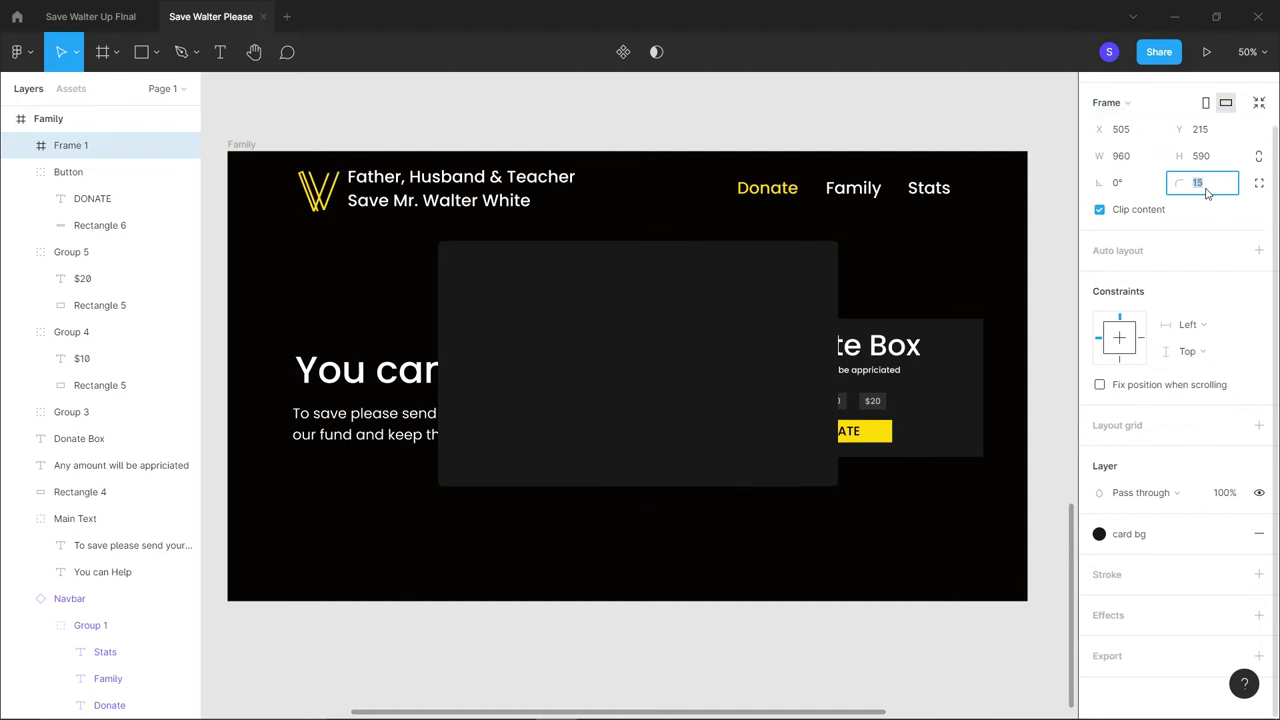
key("Return")
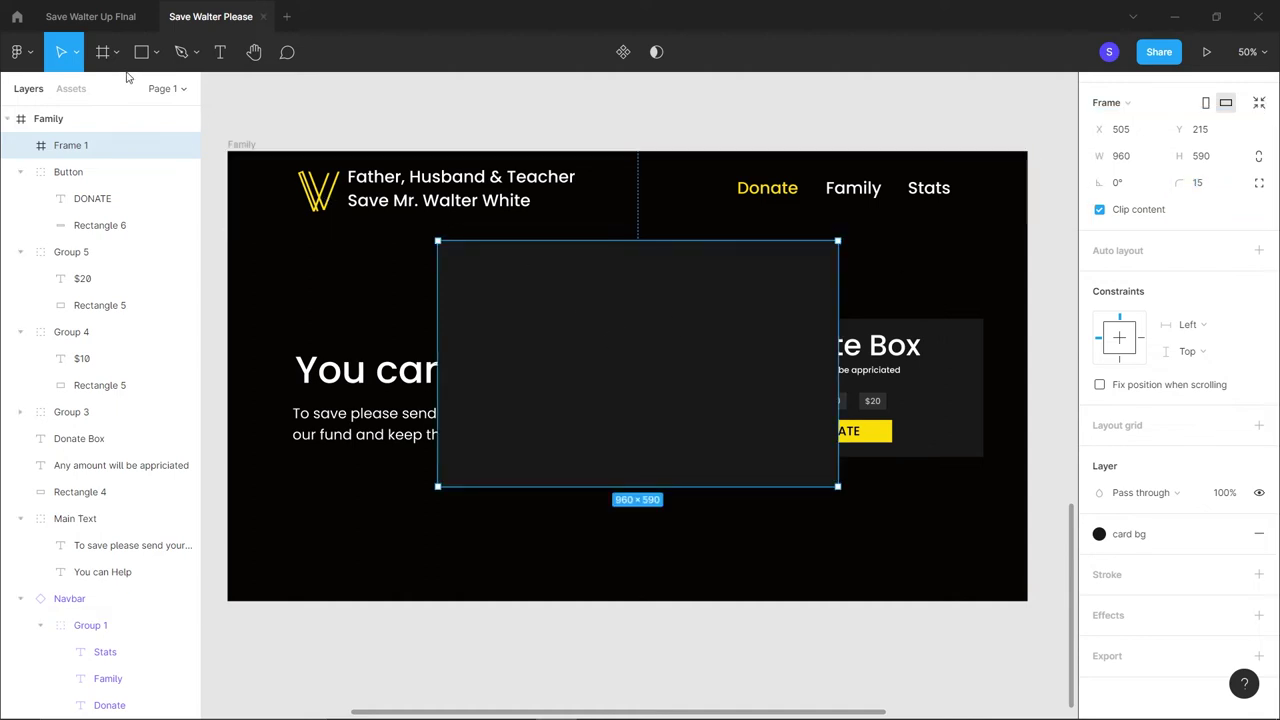
Examine the PayPal icon on the thank-you popup in the Save Walter Up Final reference file
left_click(107, 17)
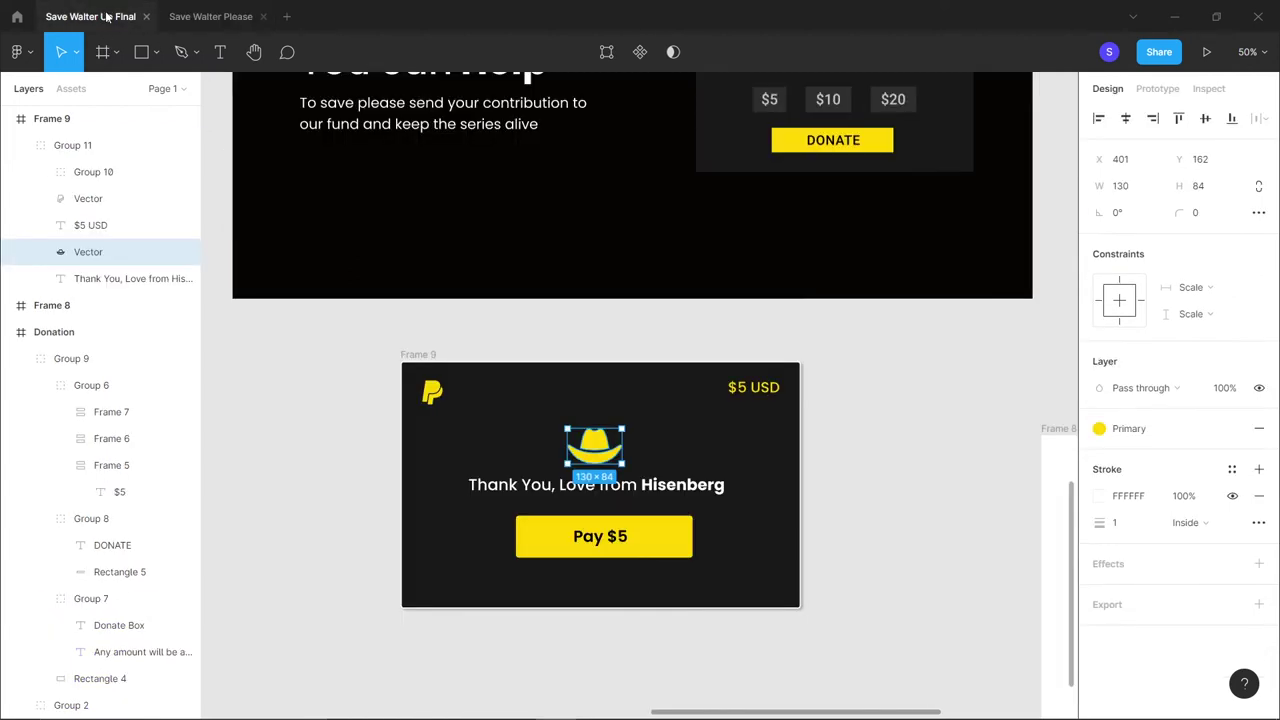
double_click(432, 393)
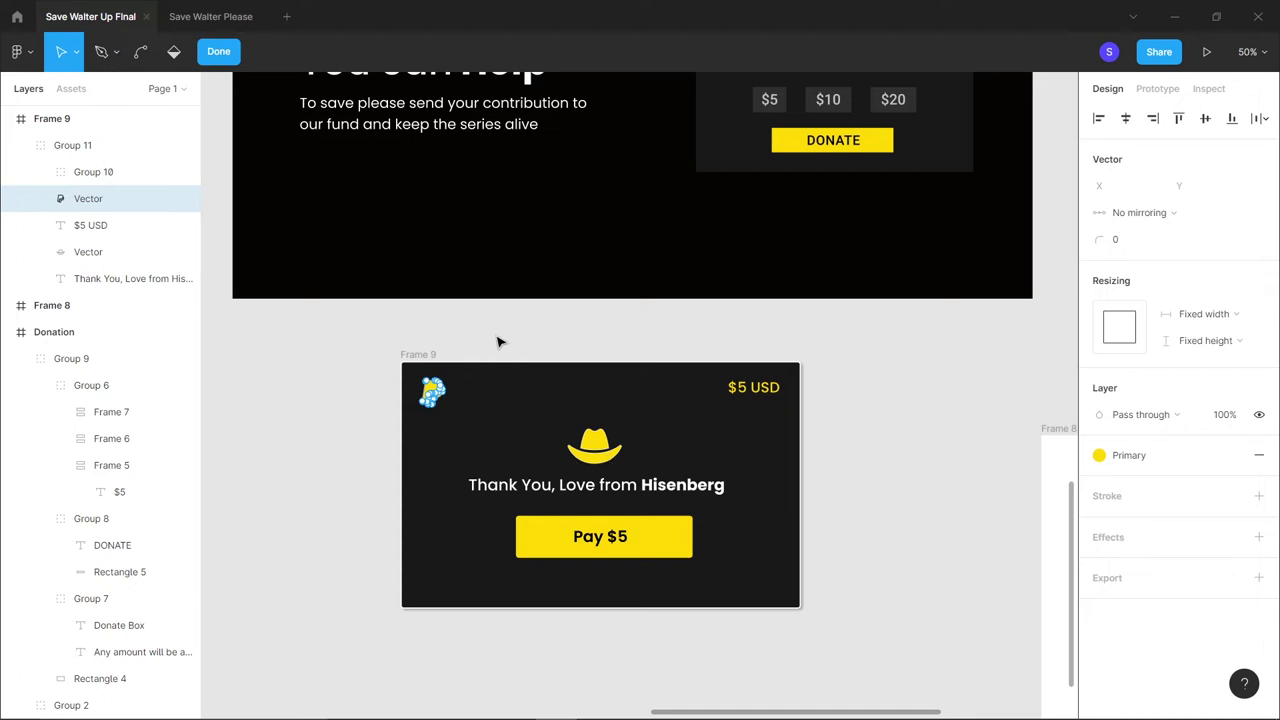
left_click(189, 18)
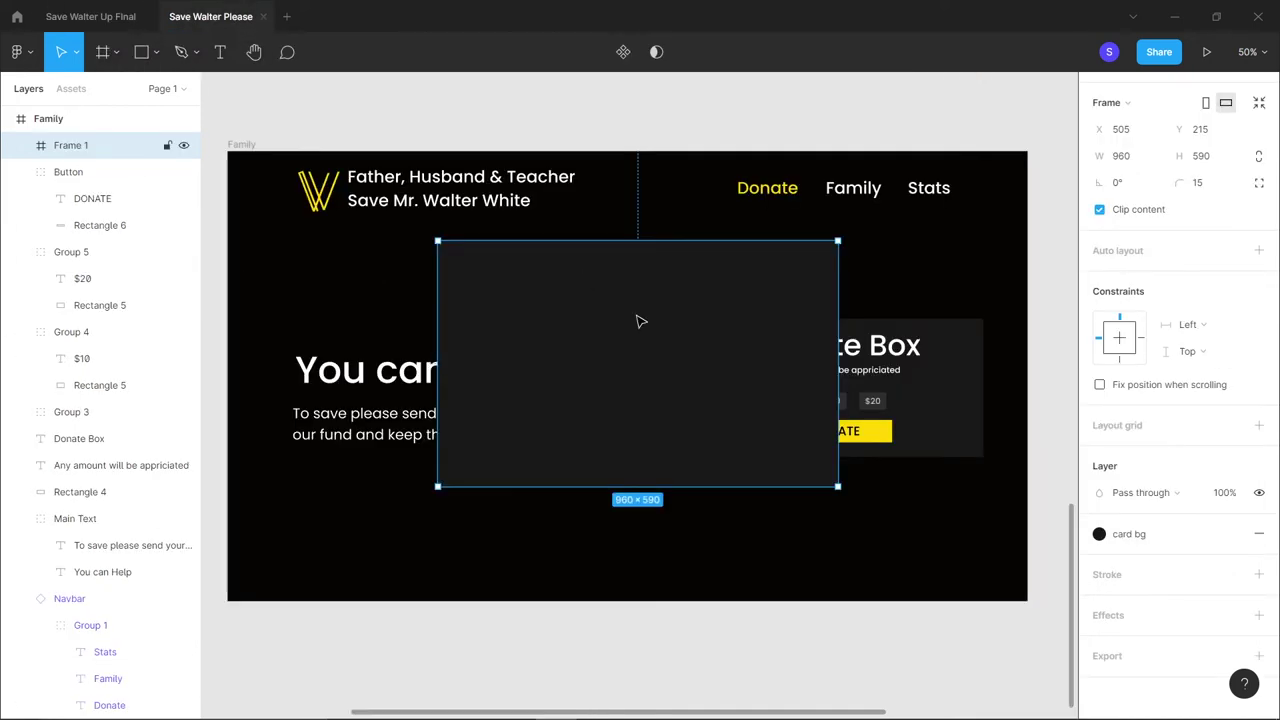
Search the Iconify plugin for "paypal" and import the solid entypo-social:paypal icon onto the donation page
right_click(688, 369)
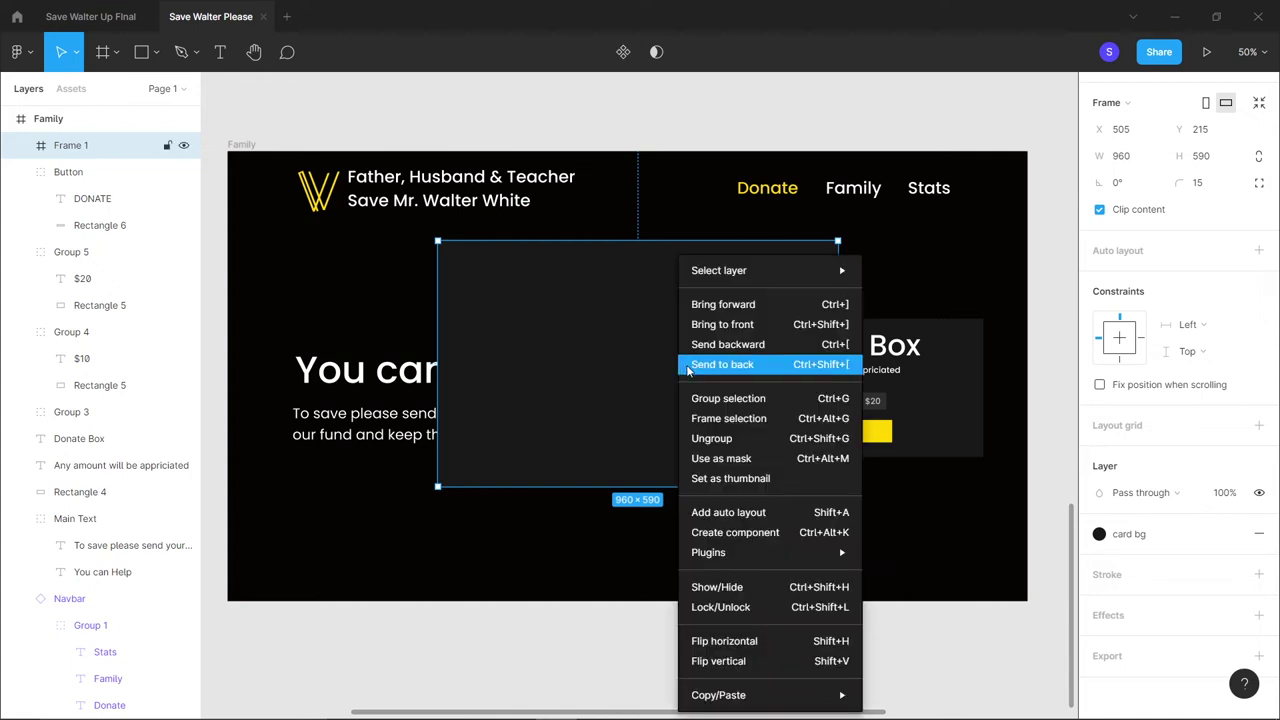
mouse_move(808, 555)
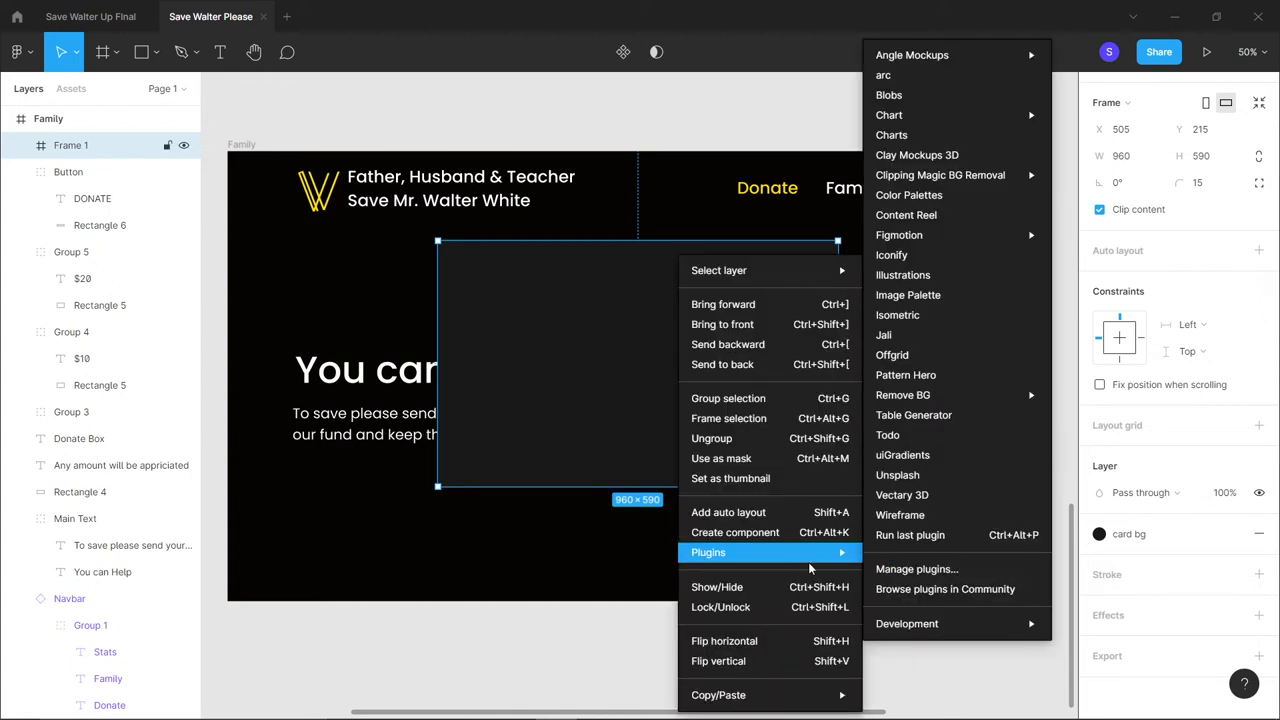
left_click(955, 258)
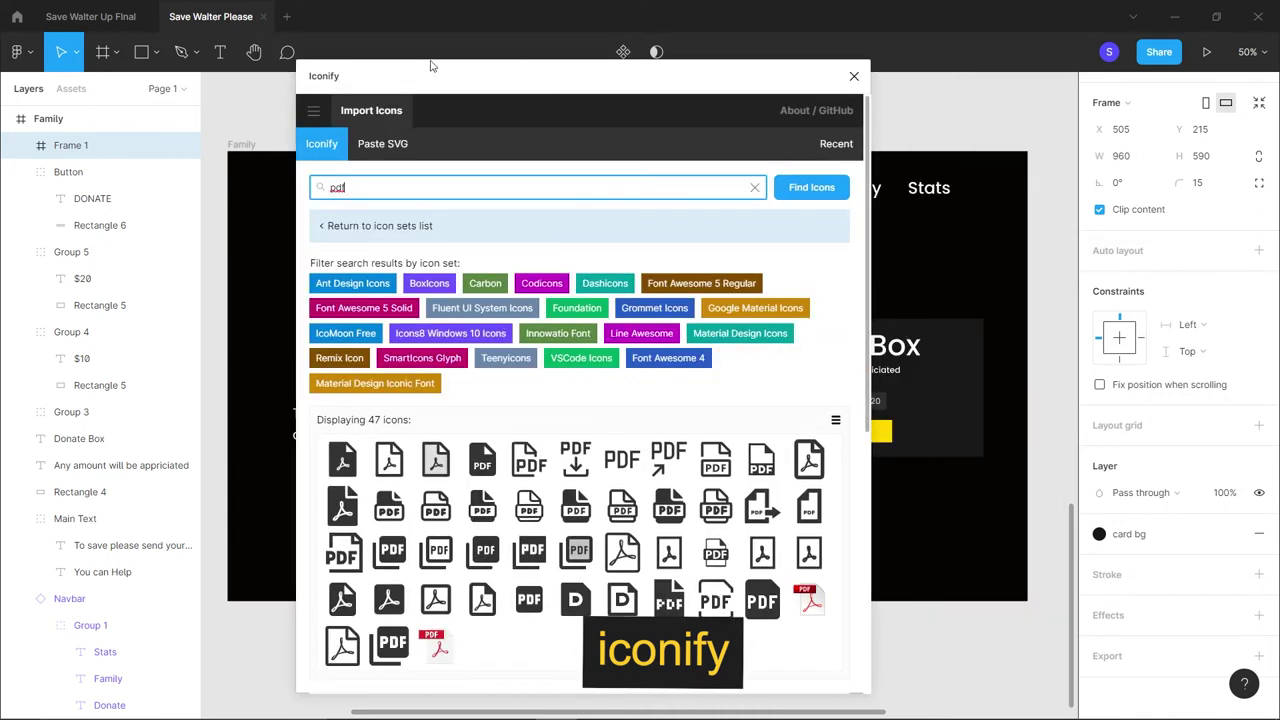
left_click_drag(342, 88, 304, 80)
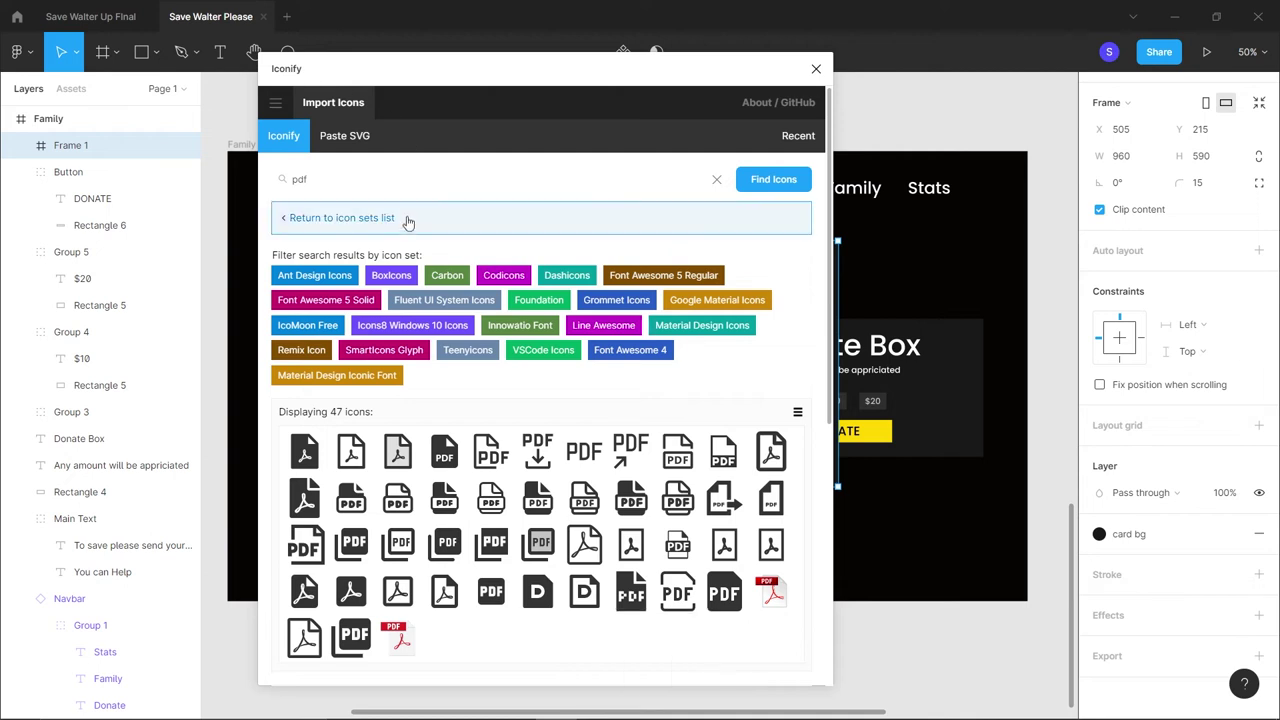
left_click(406, 183)
key("BackSpace")
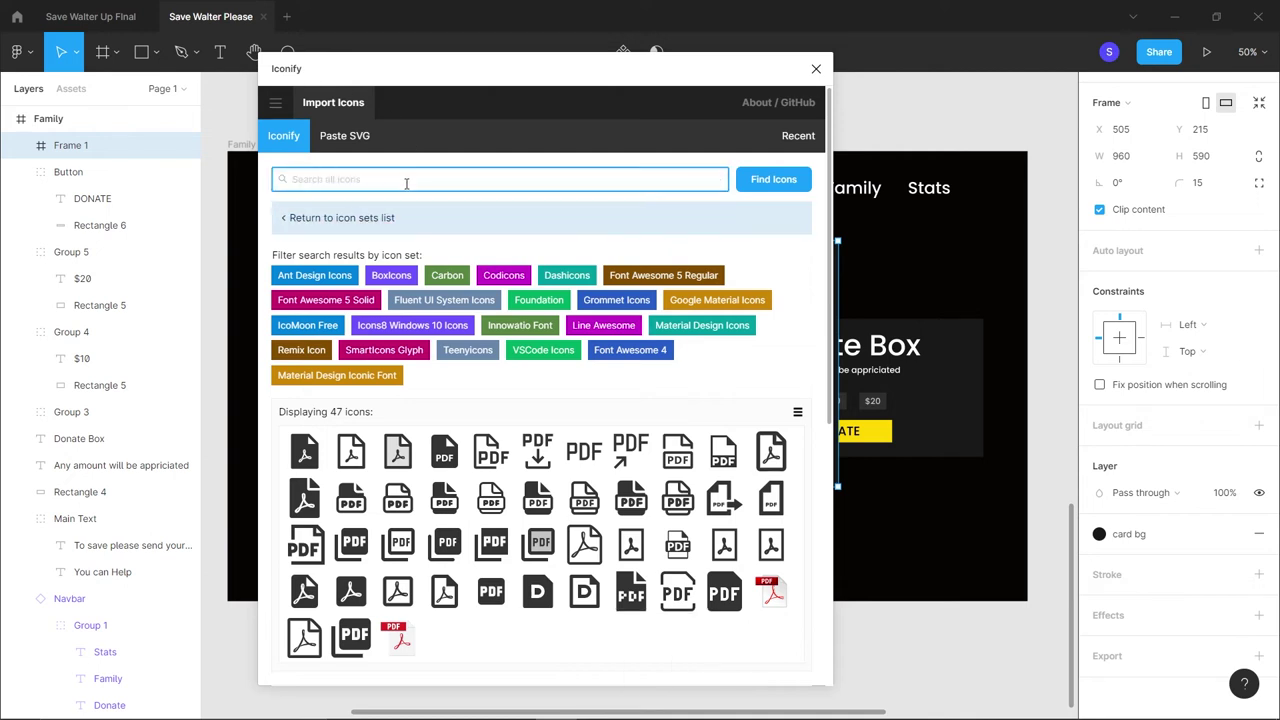
type("paypal")
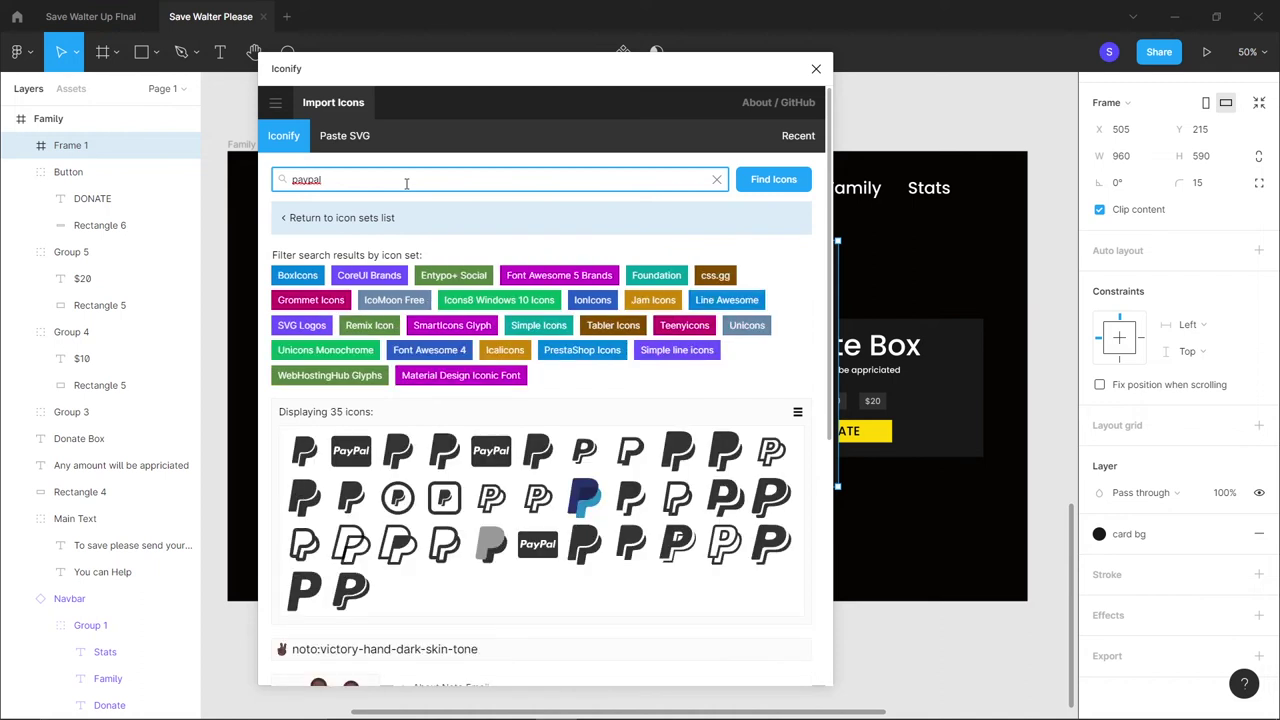
left_click_drag(443, 462, 925, 520)
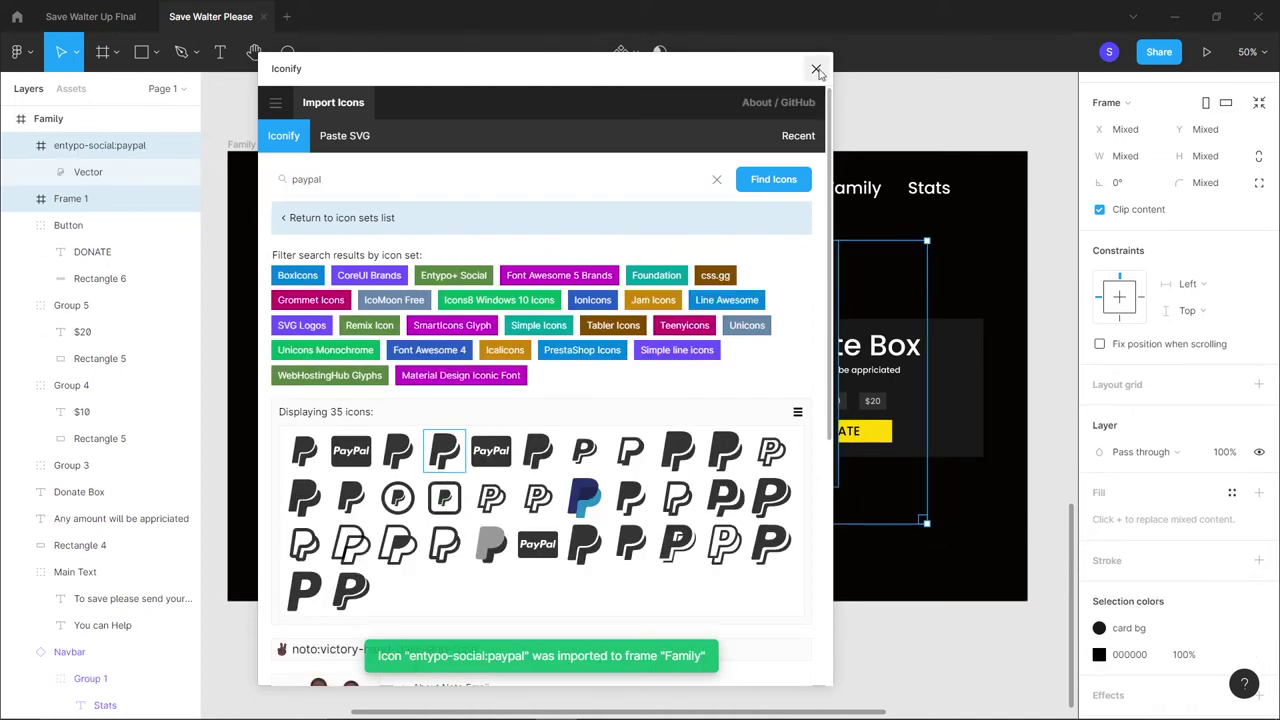
left_click(816, 68)
Move the PayPal icon into the dark popup frame and apply the Highlight color style to it
key("shift+0")
scroll(917, 589, "right", 5)
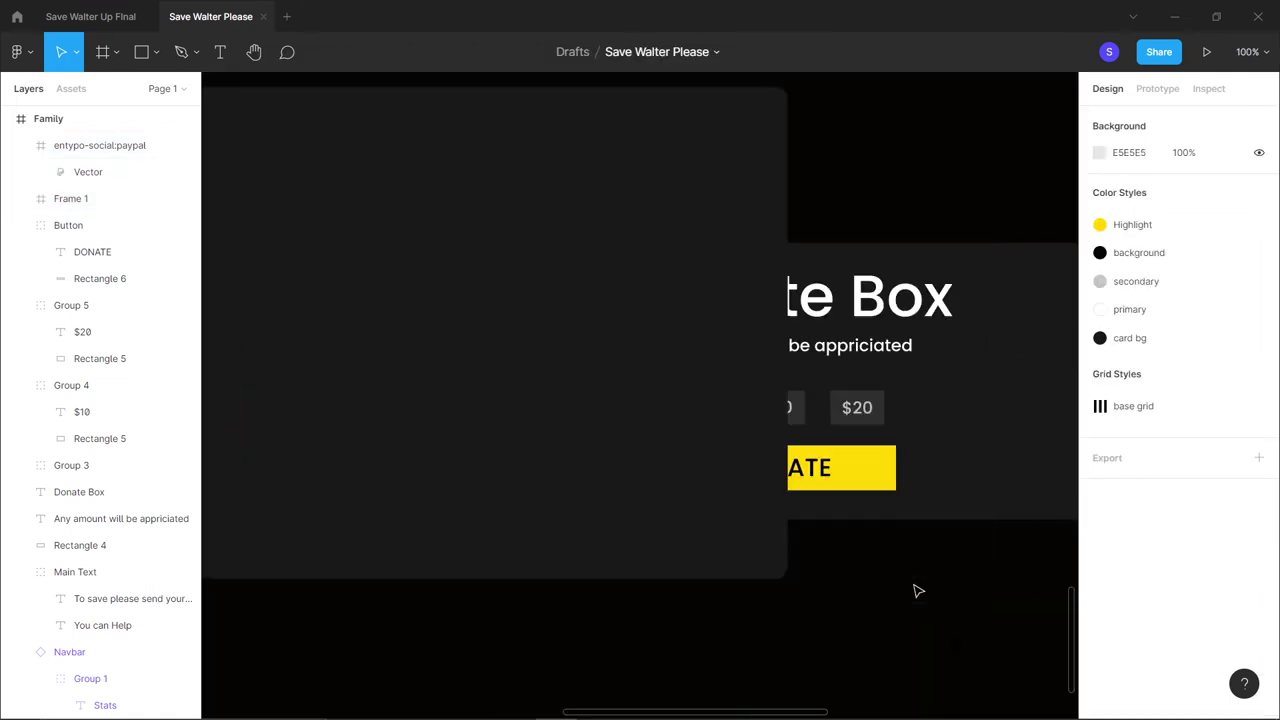
scroll(914, 586, "down", 5)
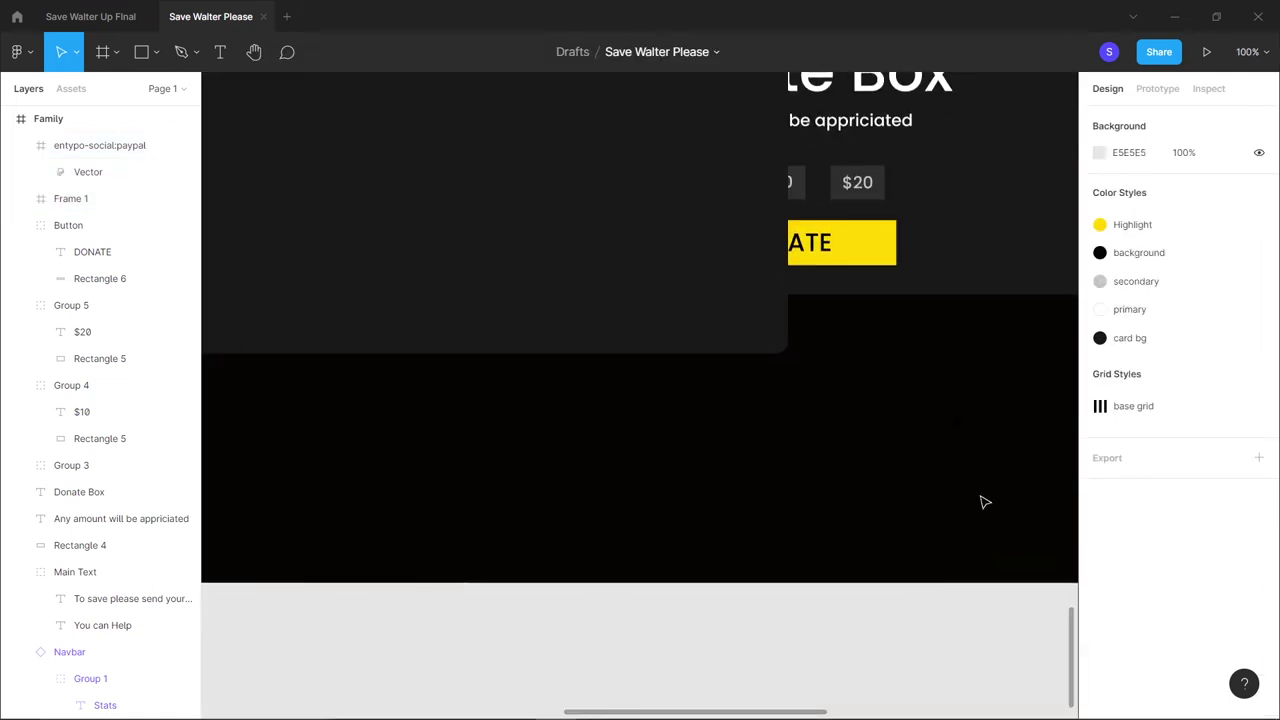
left_click(958, 420)
left_click_drag(958, 420, 597, 284)
scroll(1138, 370, "down", 3)
left_click(1099, 479)
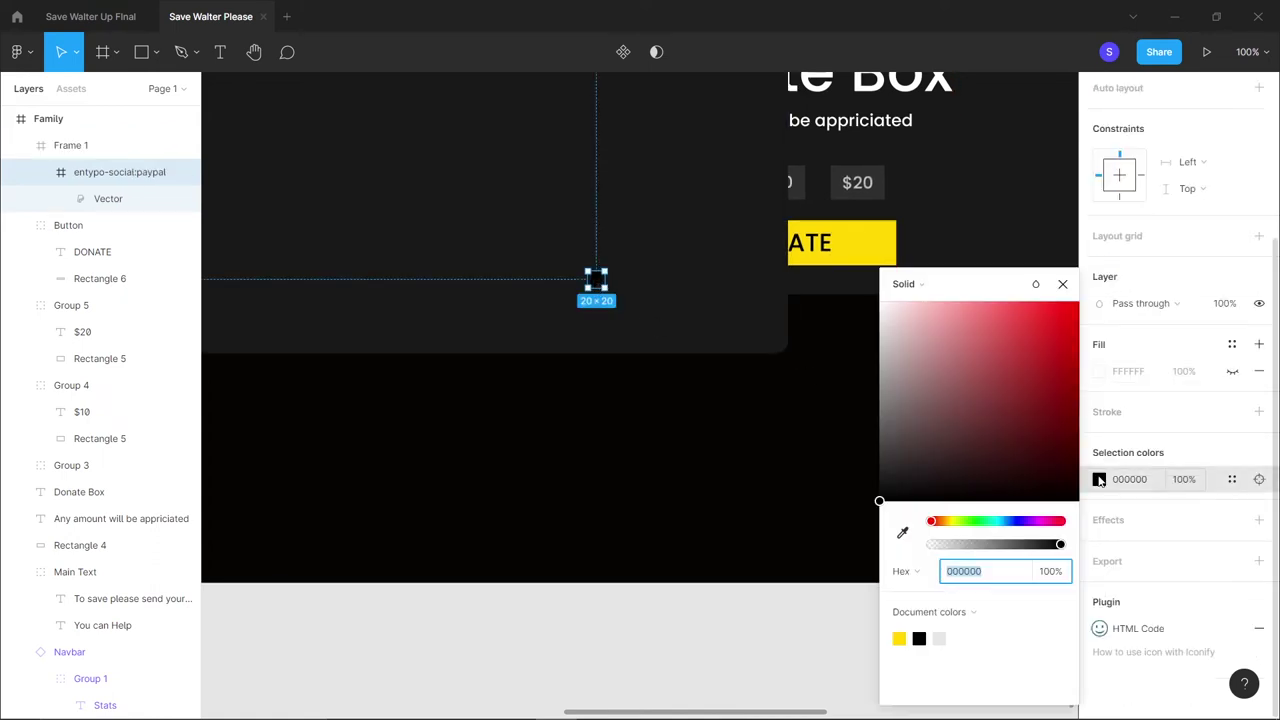
left_click(1231, 479)
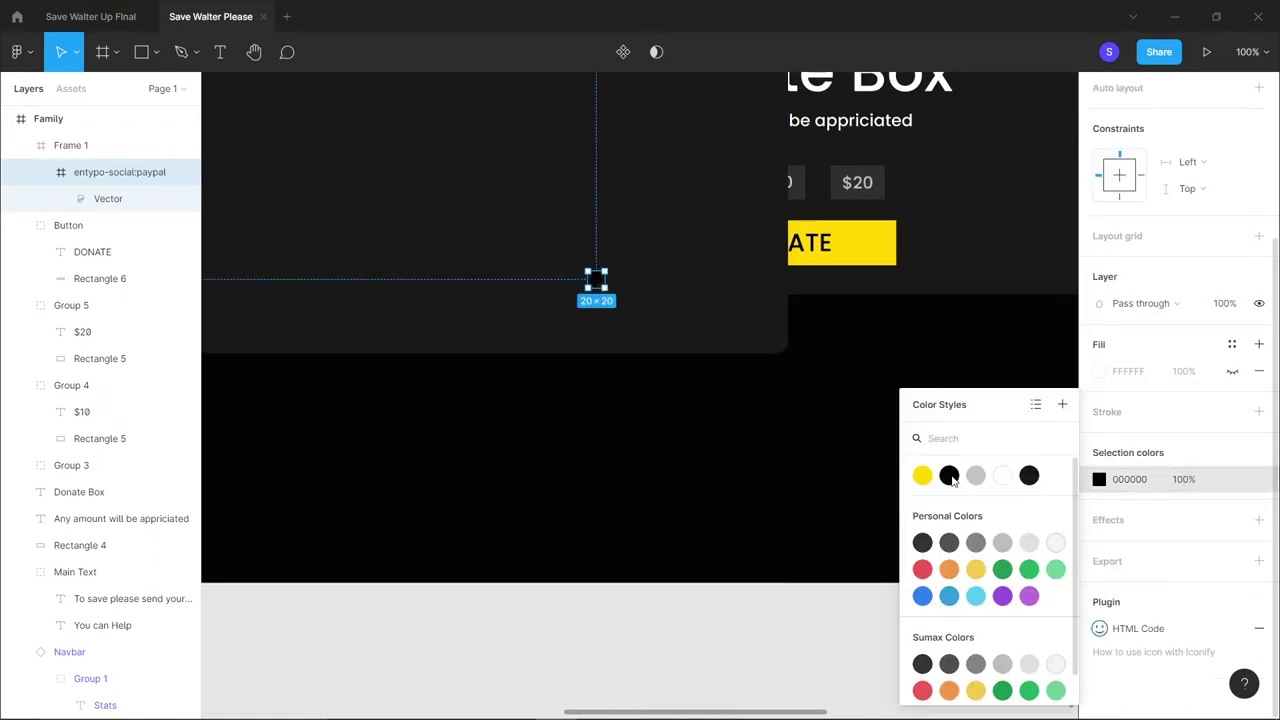
left_click(922, 477)
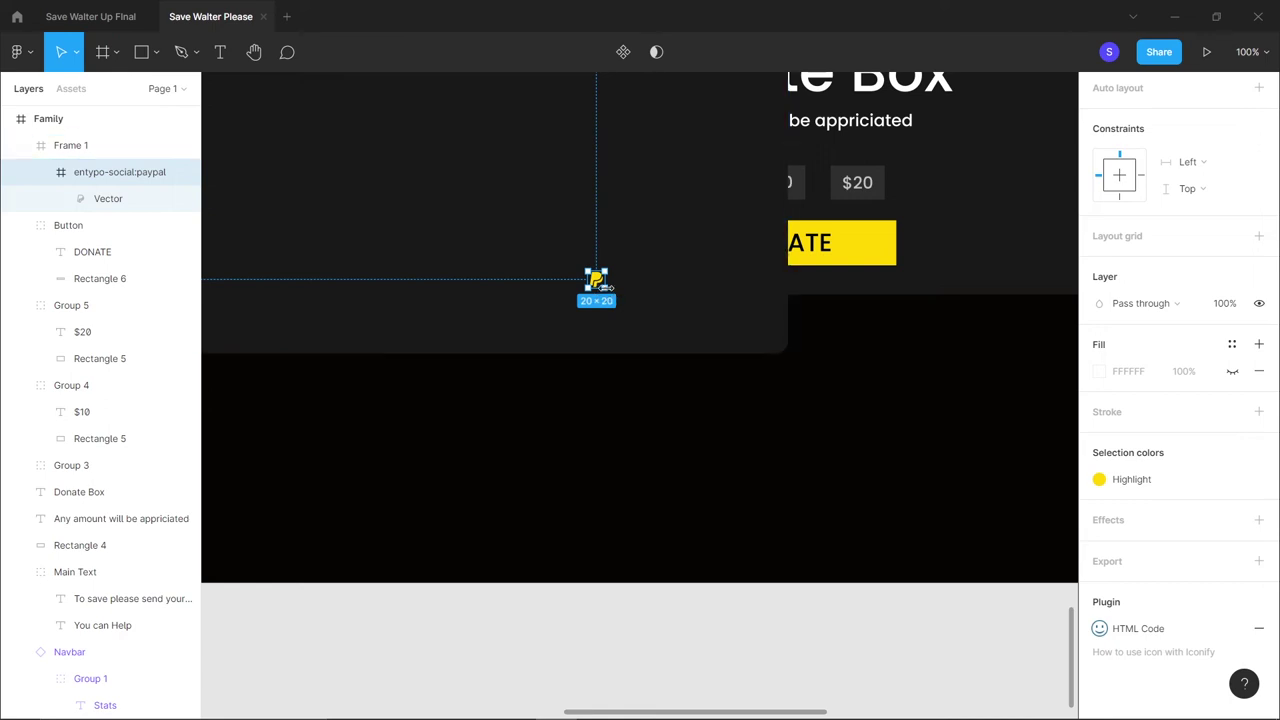
Scale the PayPal icon to 80 by 80 and place it in the popup's upper-left corner
key("k")
left_click_drag(612, 292, 631, 309)
scroll(740, 410, "down", 3)
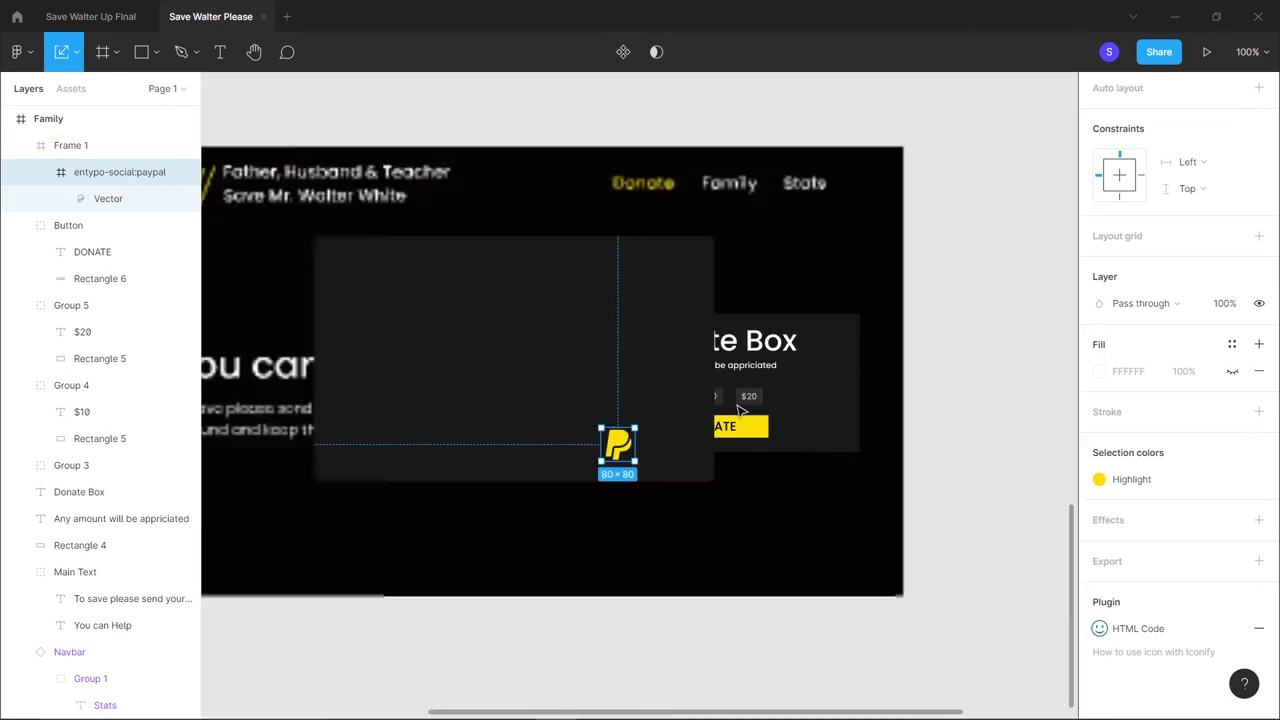
left_click_drag(620, 445, 350, 278)
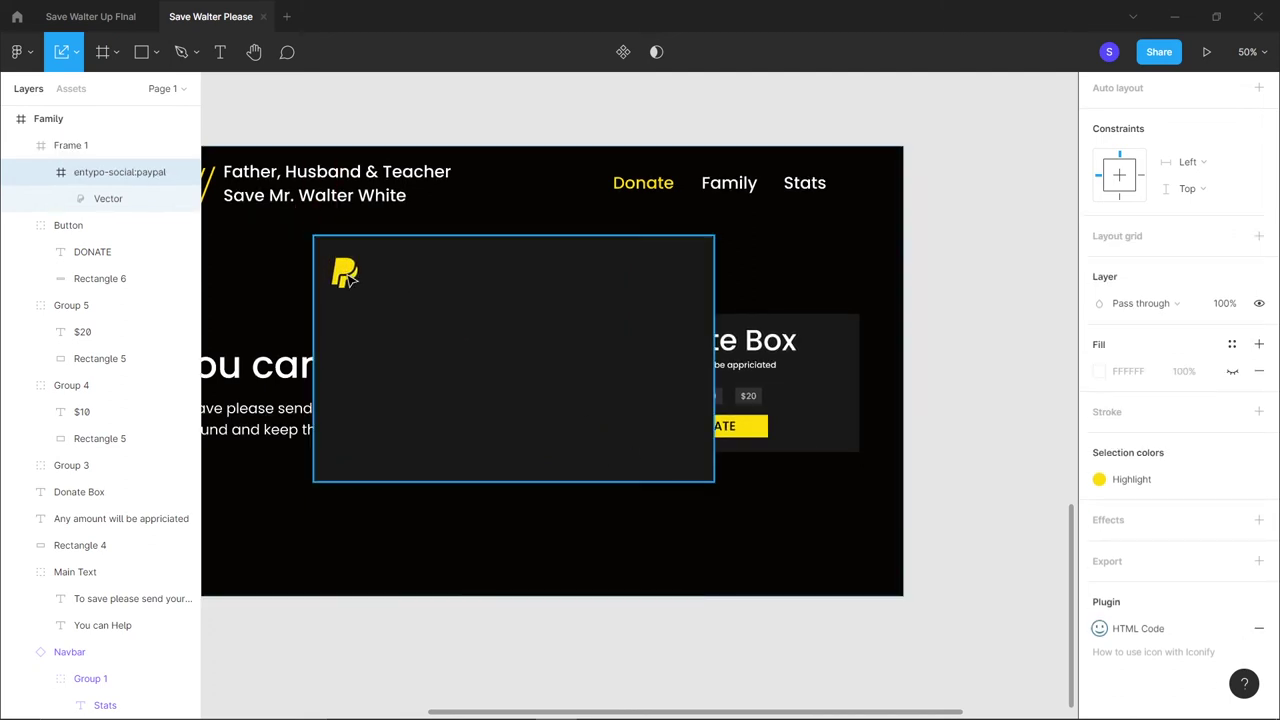
Add the text "5$" near the popup's upper-right corner and apply the Highlight color style to it
left_click(643, 277)
key("t")
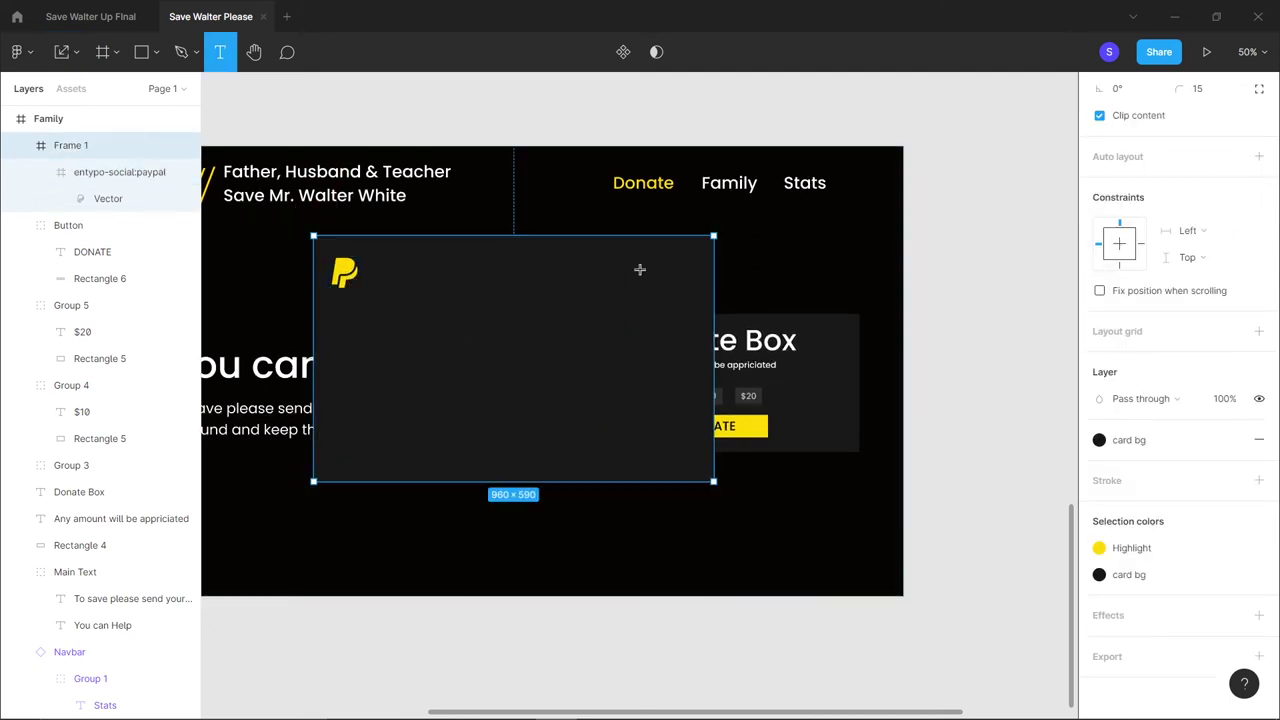
key("Escape")
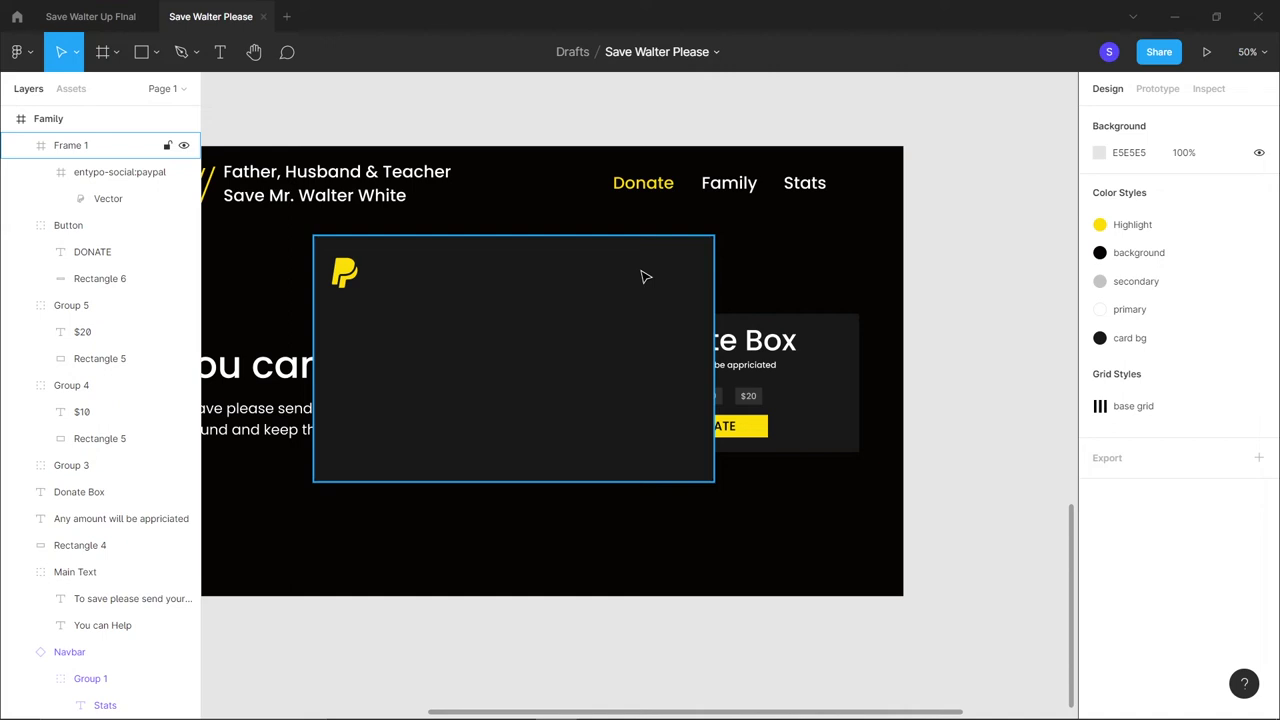
key("t")
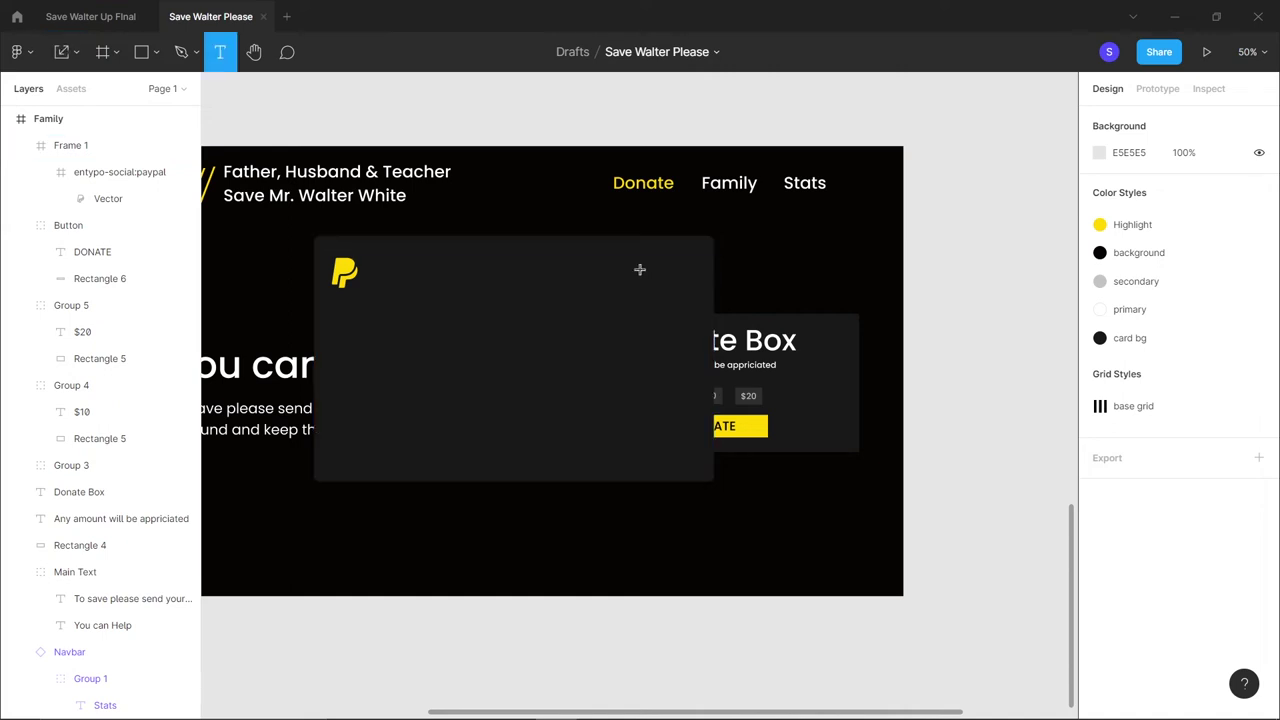
left_click(640, 269)
type("5$")
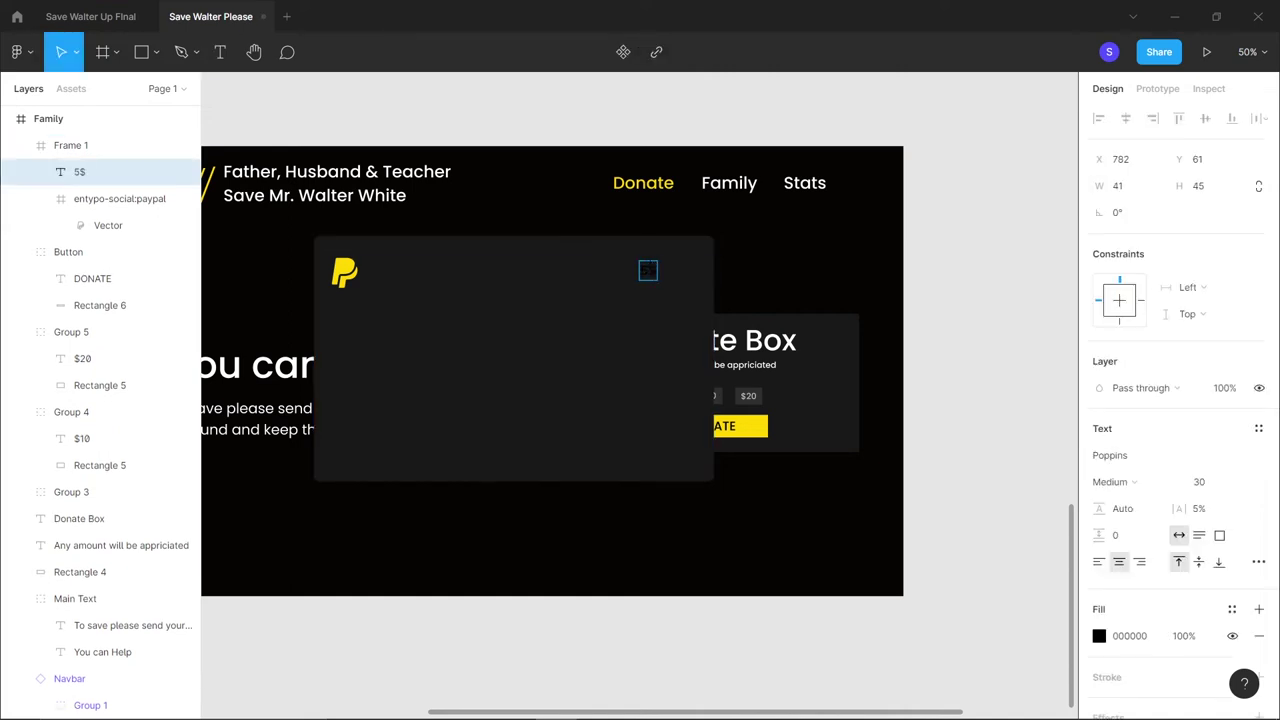
key("Escape")
left_click(1232, 609)
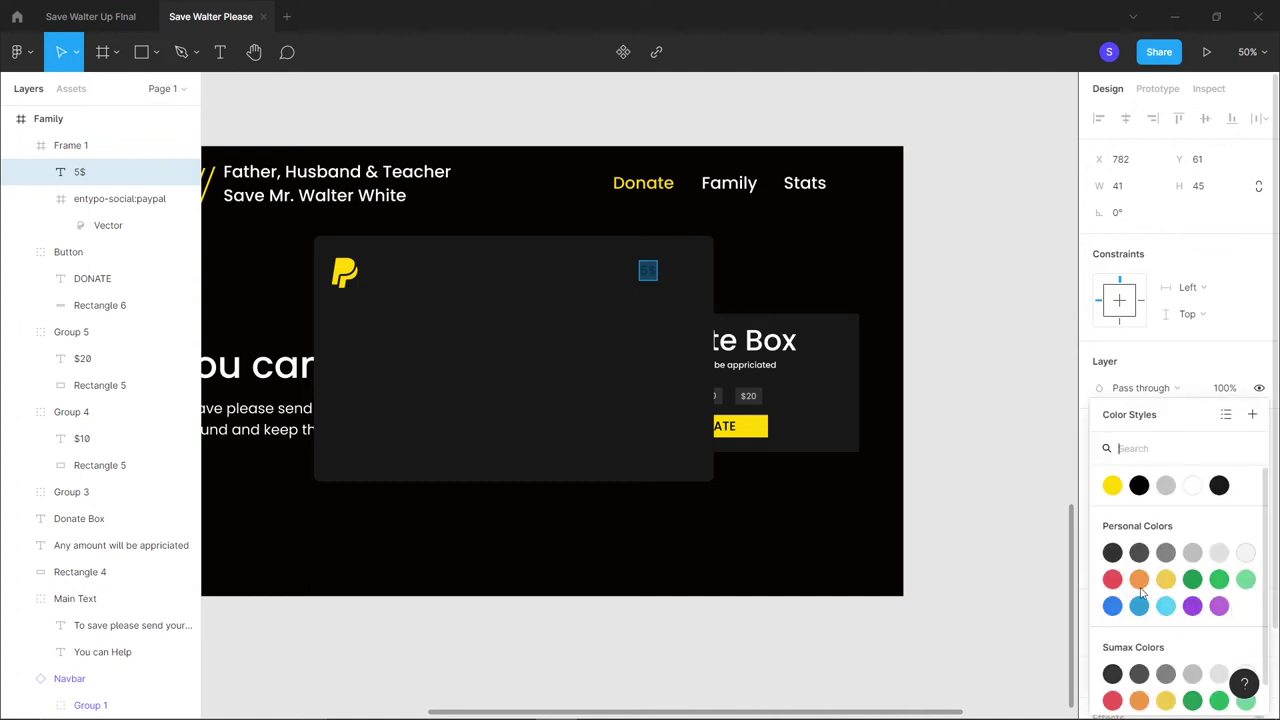
left_click(1112, 486)
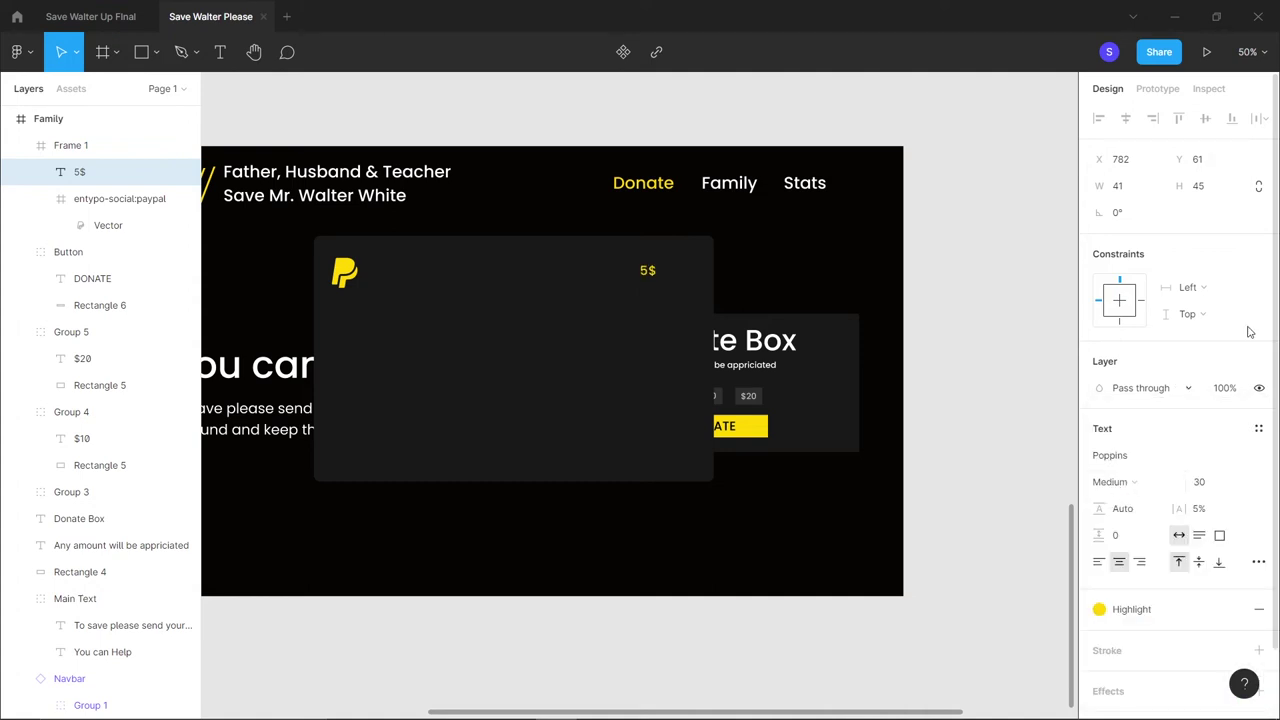
Try the SemiBold weight on the "5$" text and return it to Medium
key("shift+0")
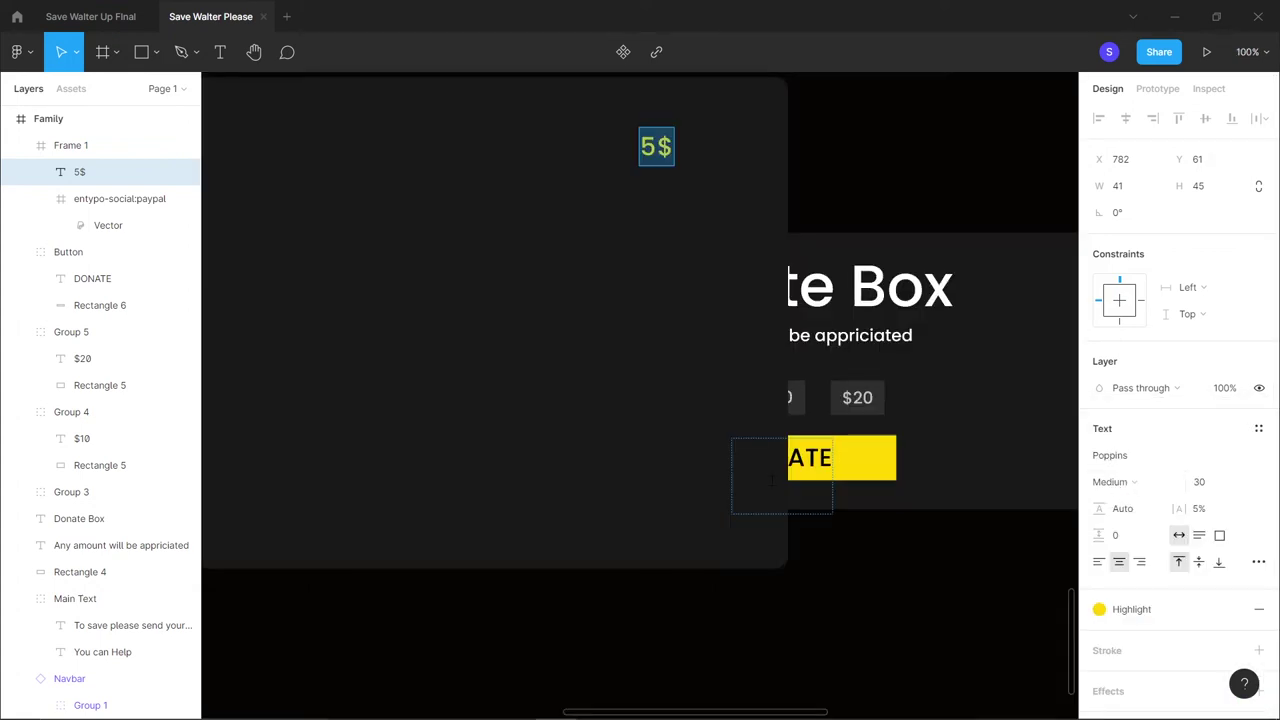
left_click(1122, 482)
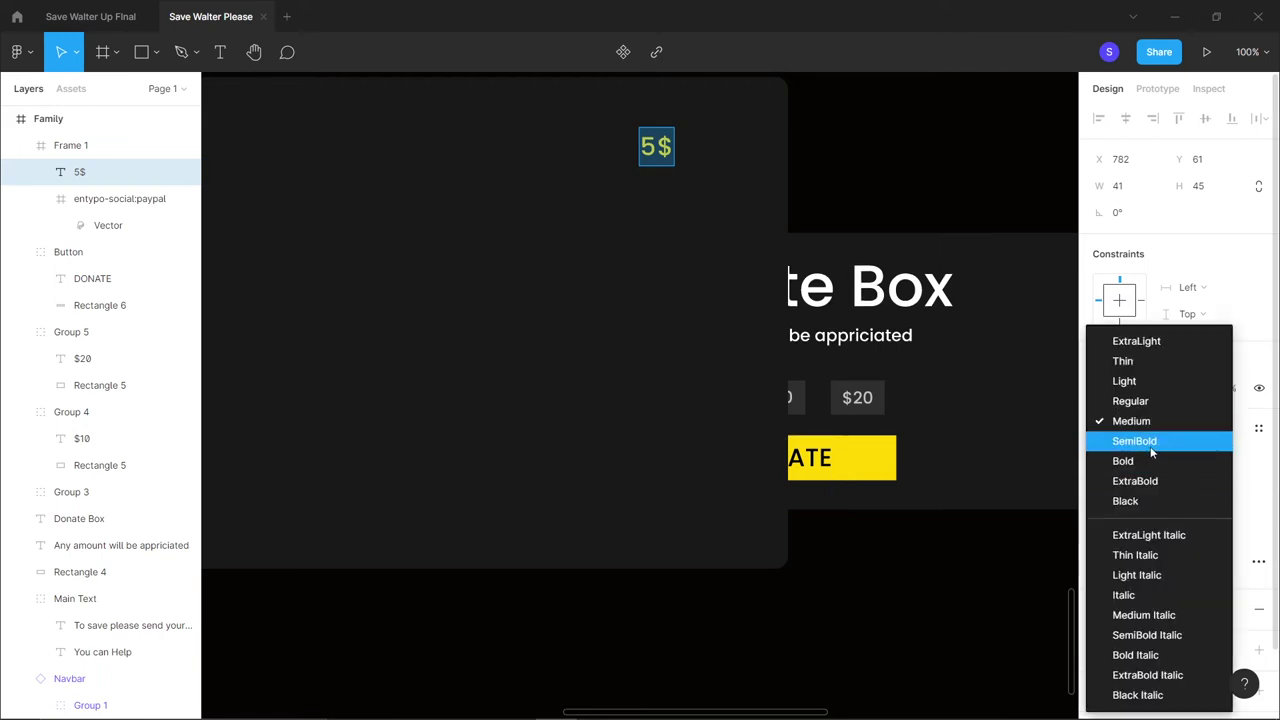
left_click(1134, 441)
left_click(1135, 480)
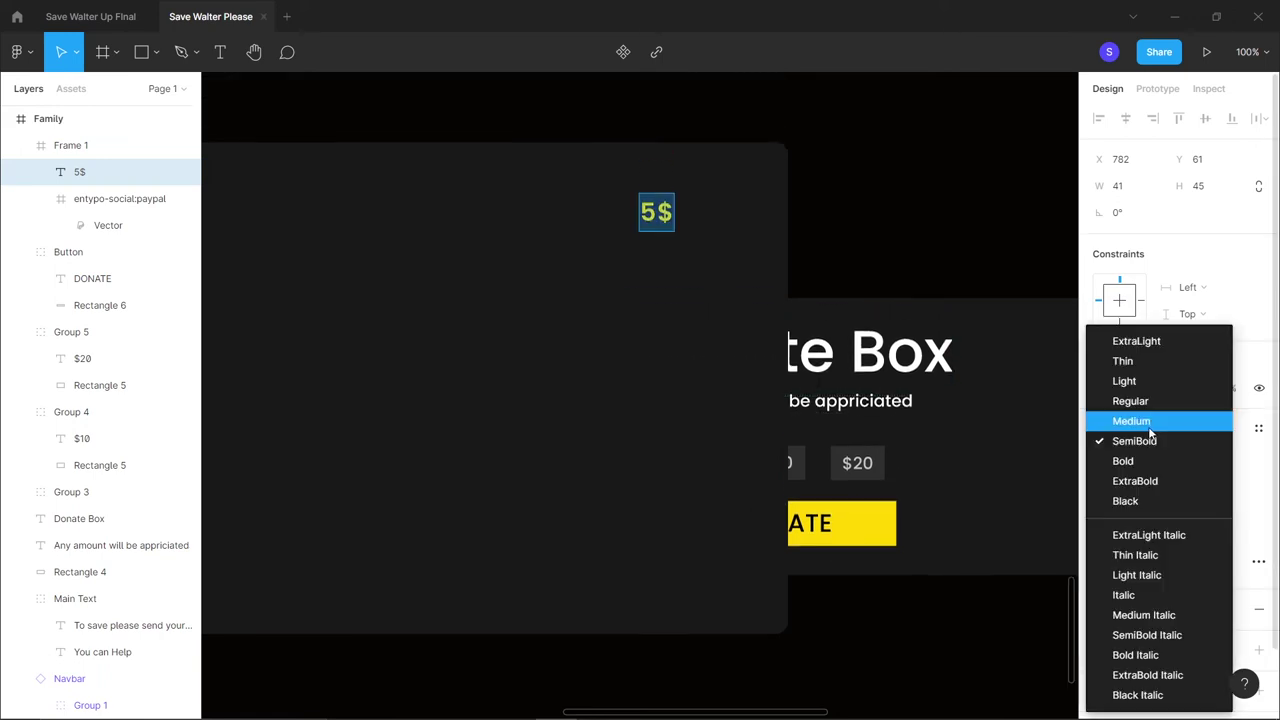
left_click(1150, 426)
Move the "5$" text closer to the popup's right edge, level with the PayPal icon, and set its font size to 50
key("k")
left_click_drag(676, 233, 678, 232)
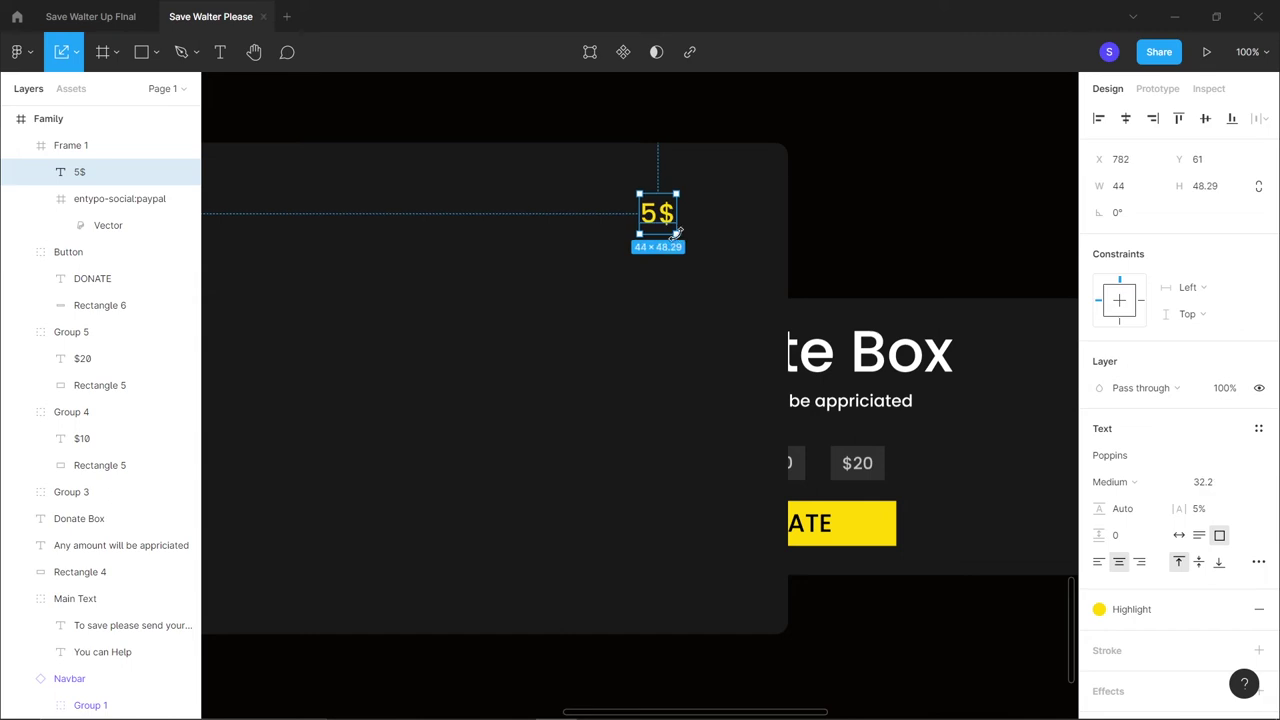
key("minus")
left_click_drag(650, 306, 680, 310)
left_click(1204, 481)
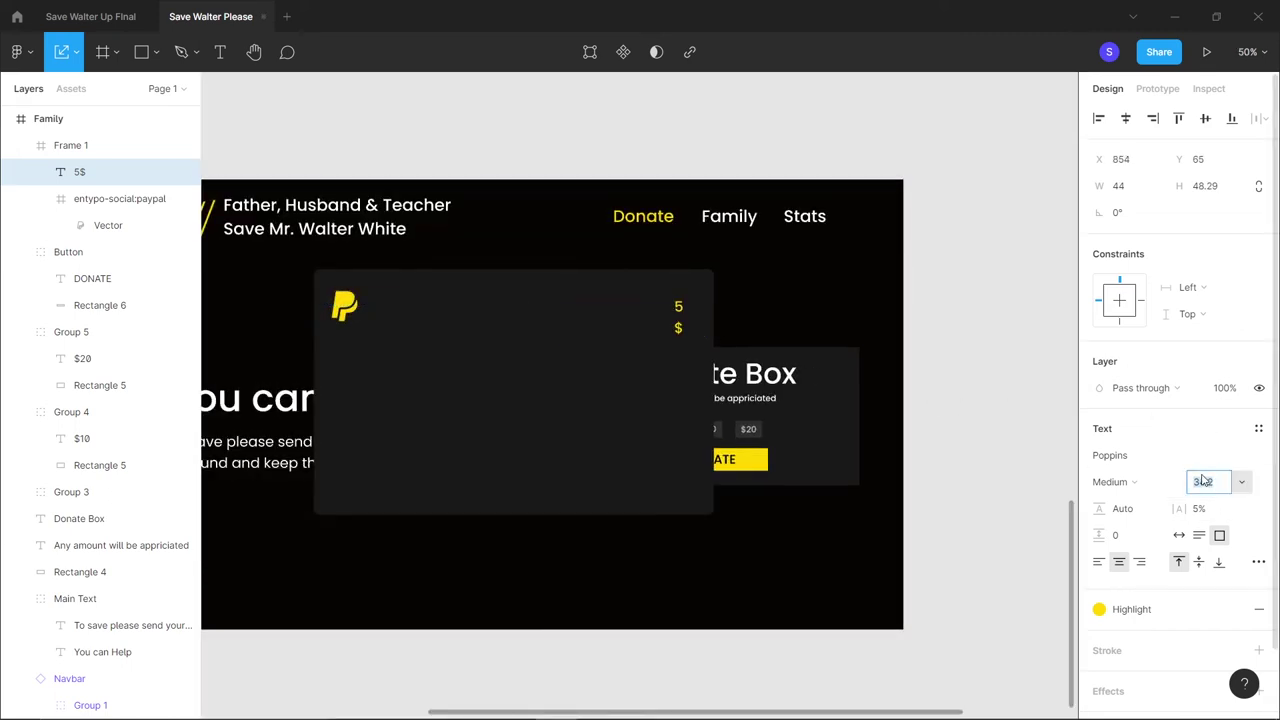
type("50")
key("Return")
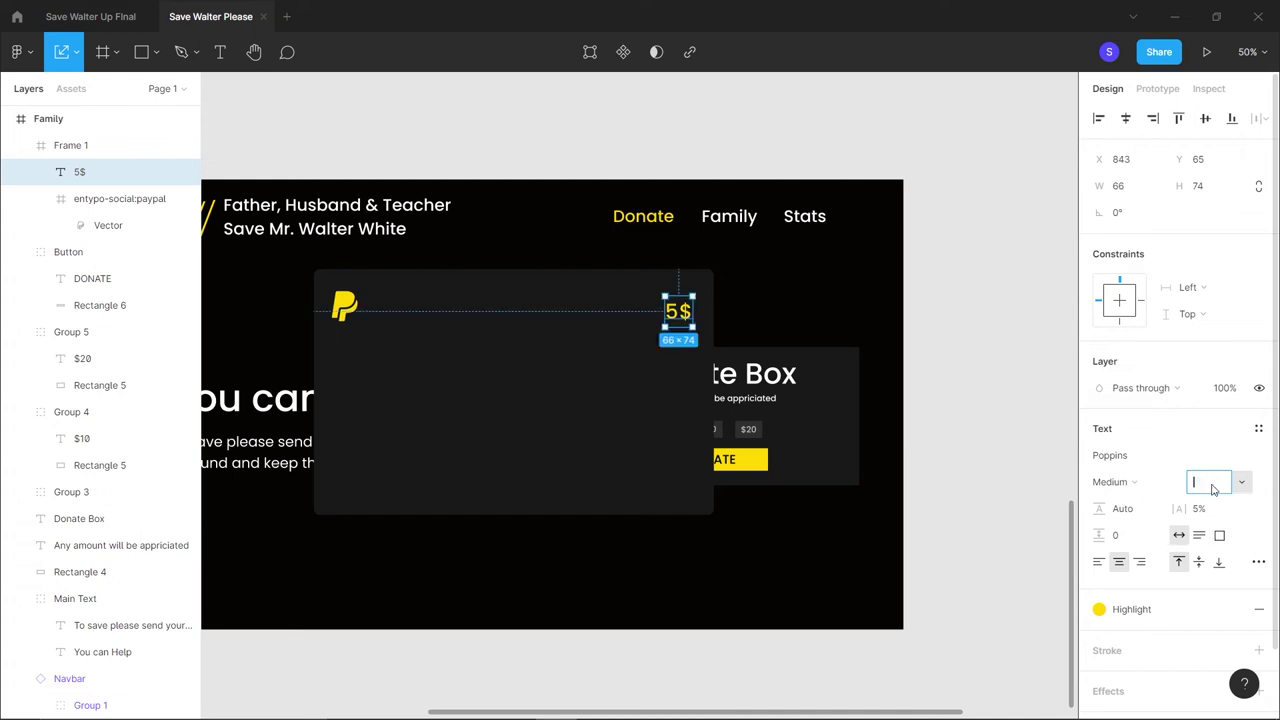
Search the Iconify plugin for "hat" and import the fa-solid:hat-cowboy icon onto the canvas beside the donation page
left_click(650, 427)
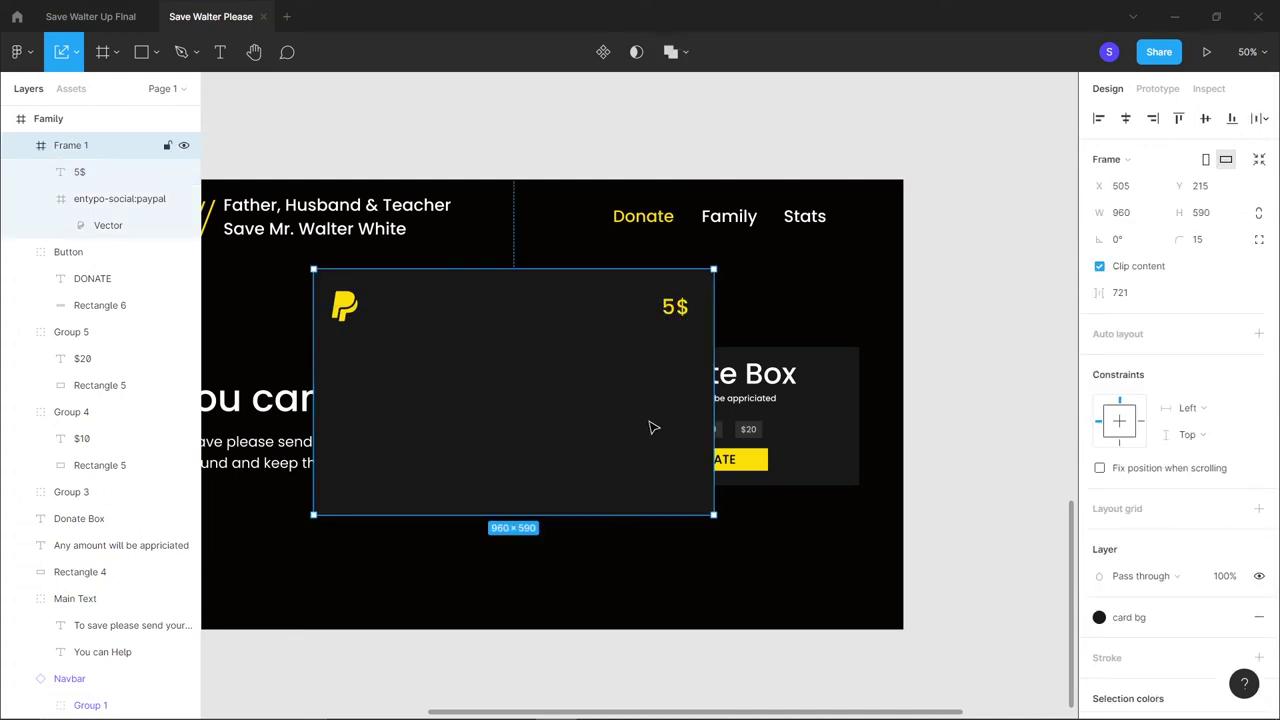
right_click(466, 371)
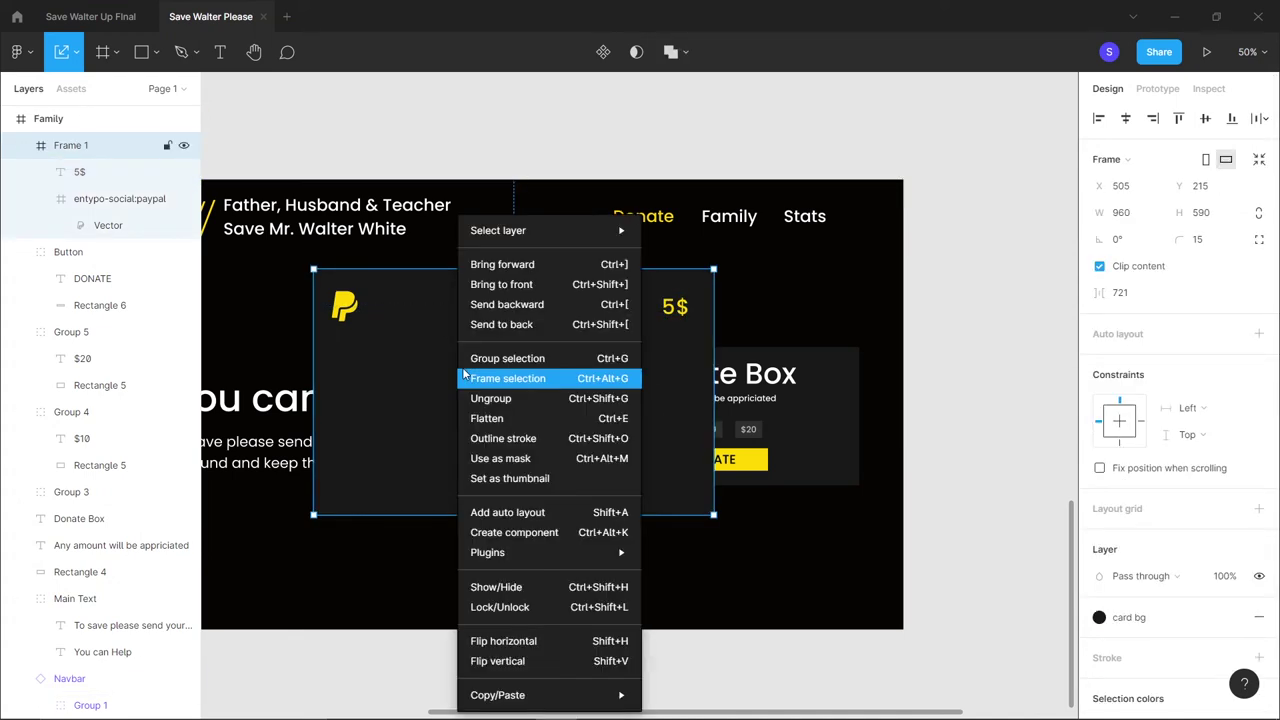
mouse_move(612, 555)
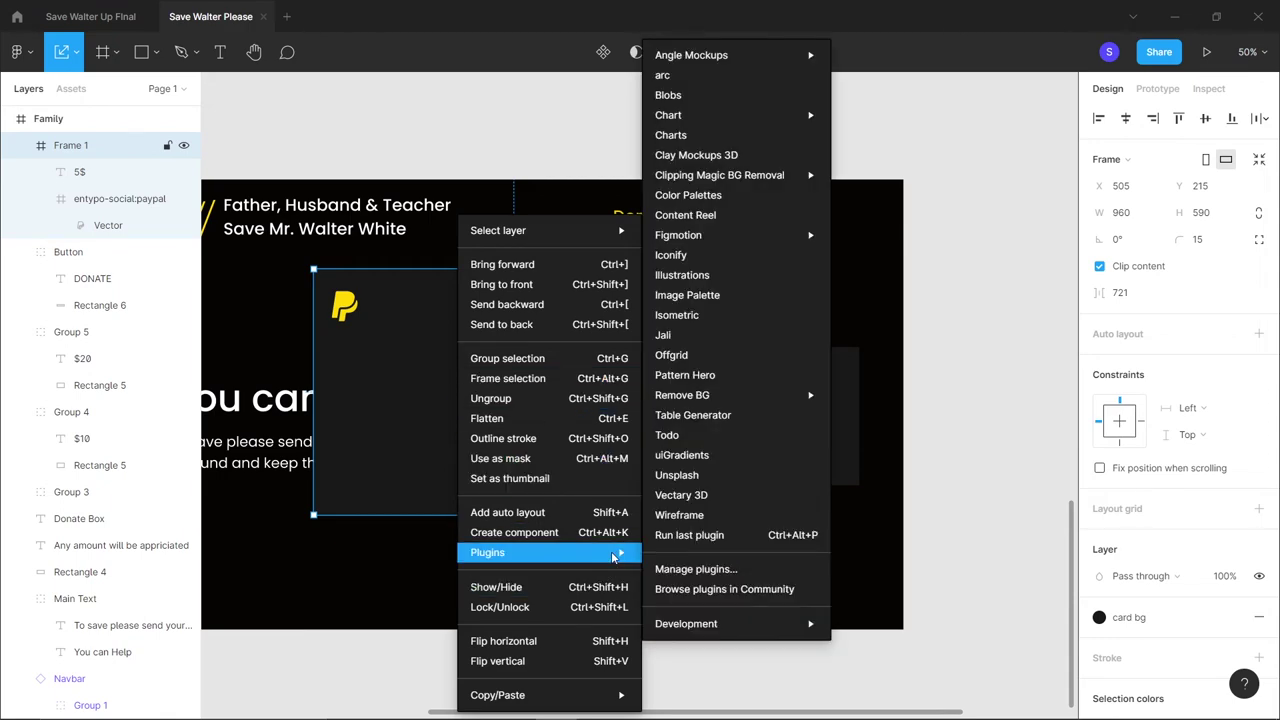
left_click(737, 254)
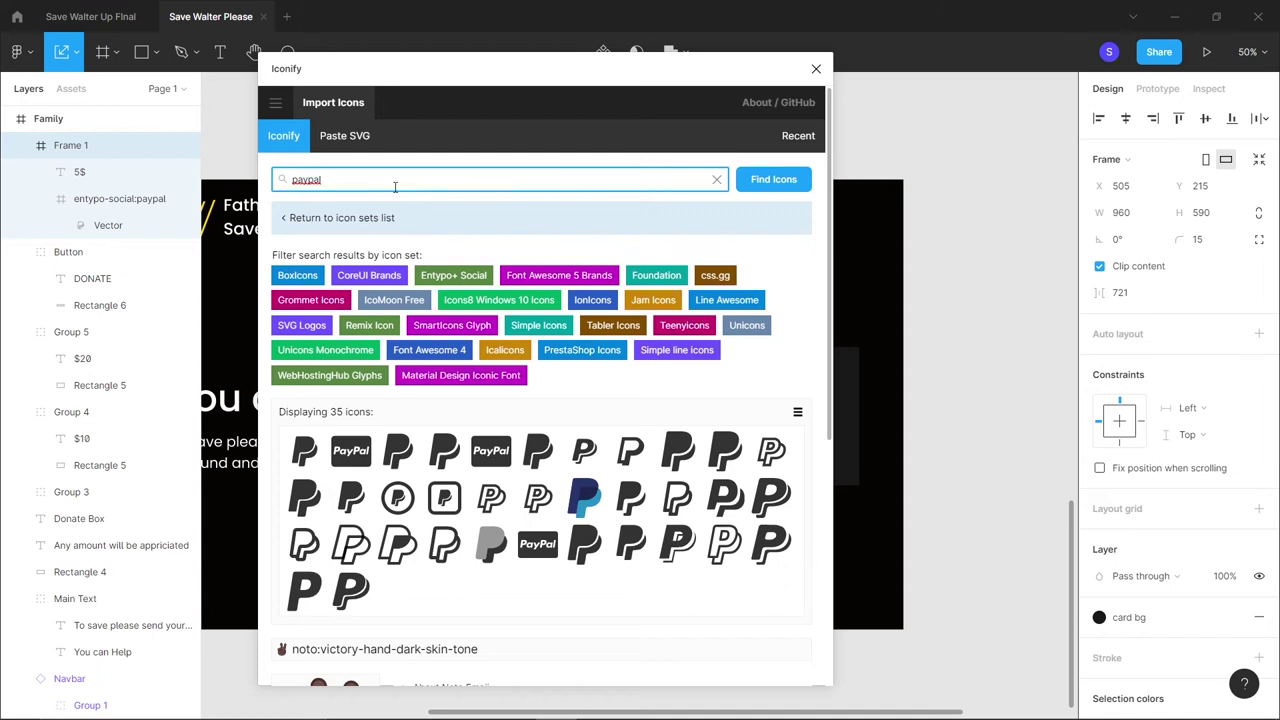
key("BackSpace")
key("BackSpace")
key("BackSpace")
key("BackSpace")
type("hat")
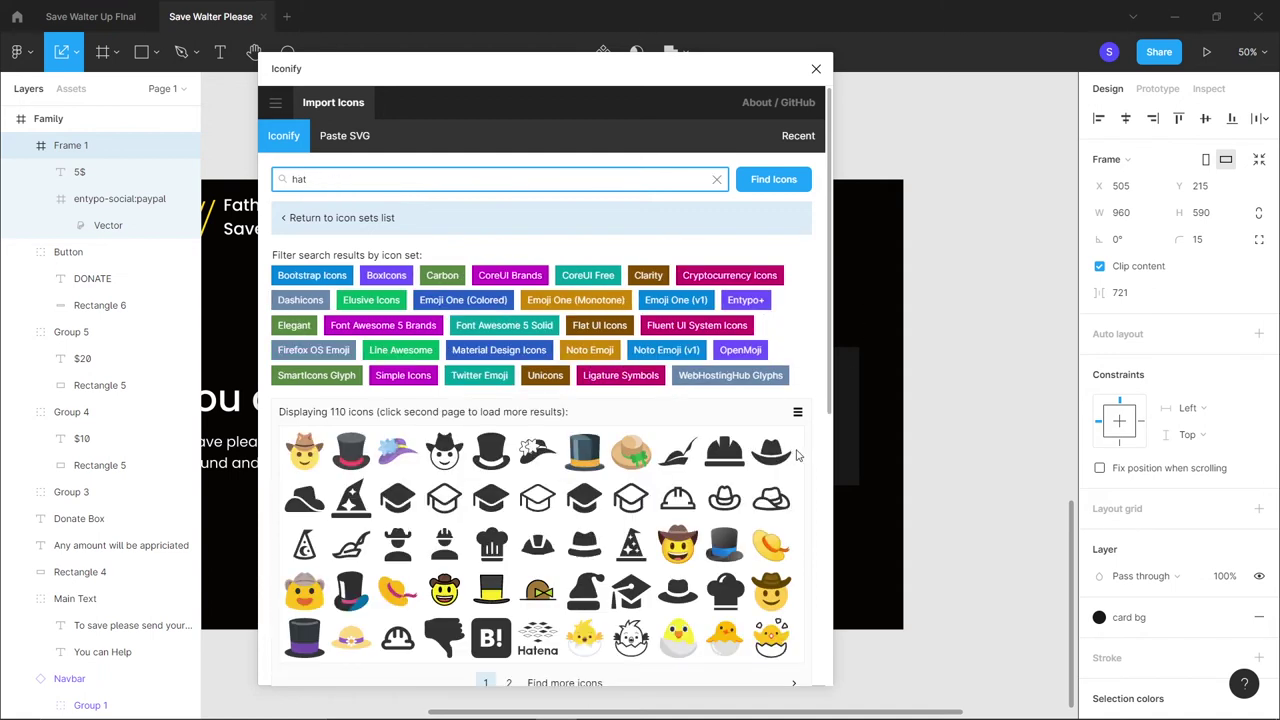
left_click_drag(774, 452, 969, 394)
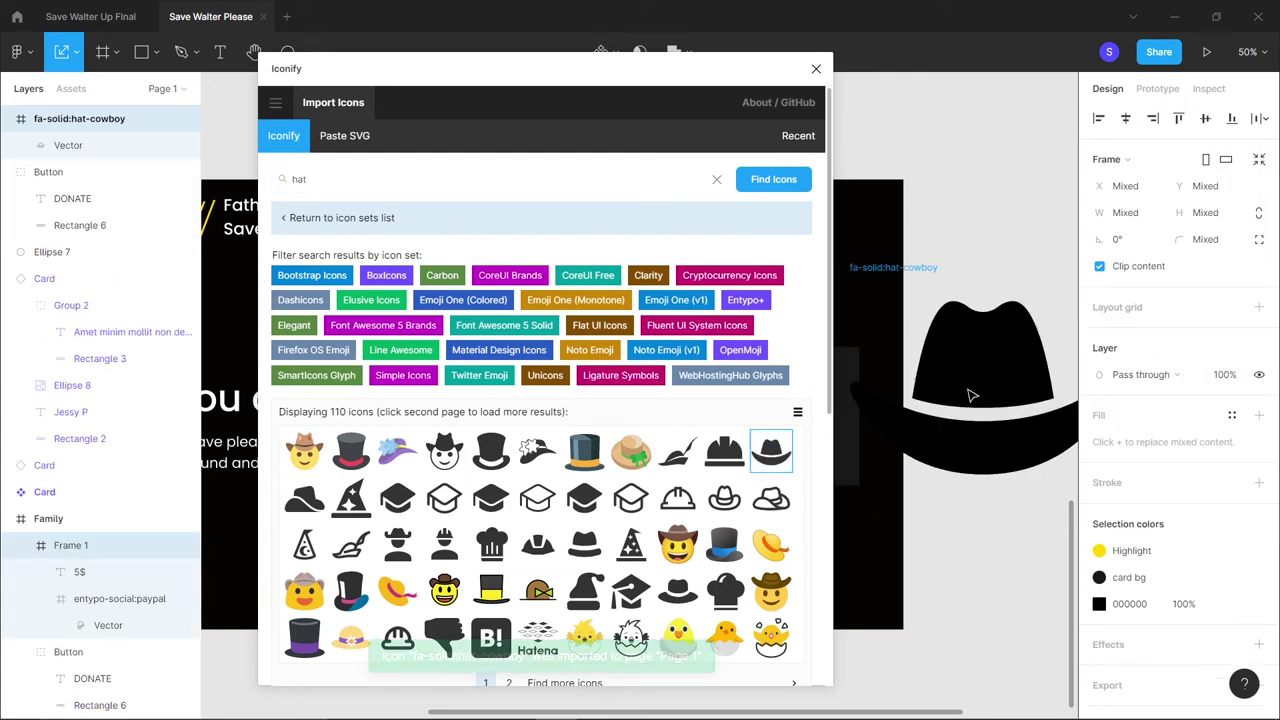
Apply the Highlight color style to the hat vector and place it, scaled down, centred in the popup's upper half
left_click(969, 447)
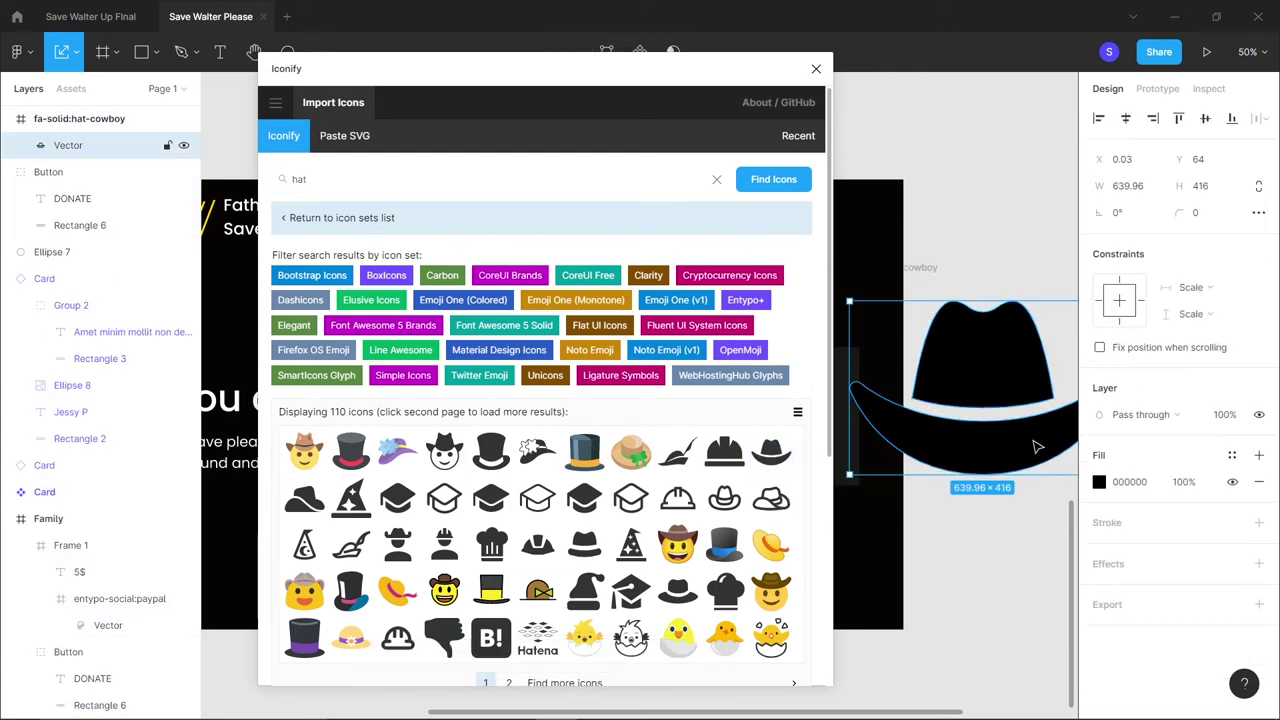
left_click(816, 68)
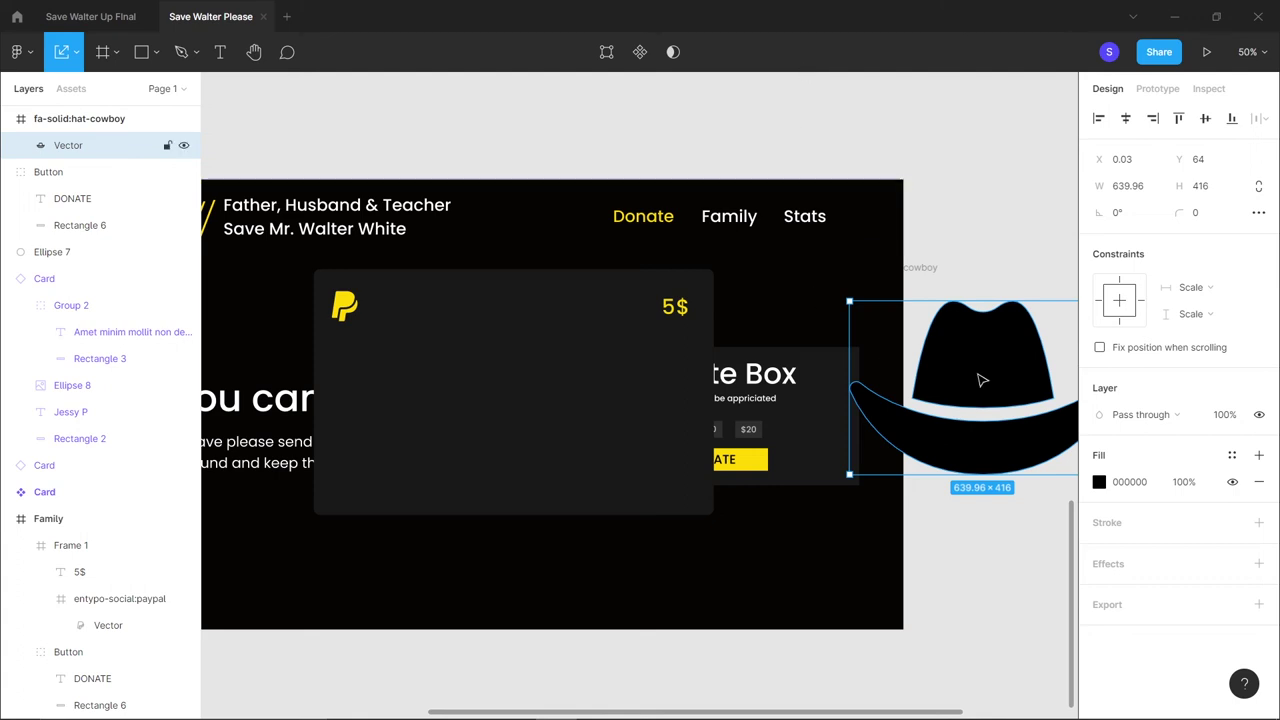
left_click(1231, 456)
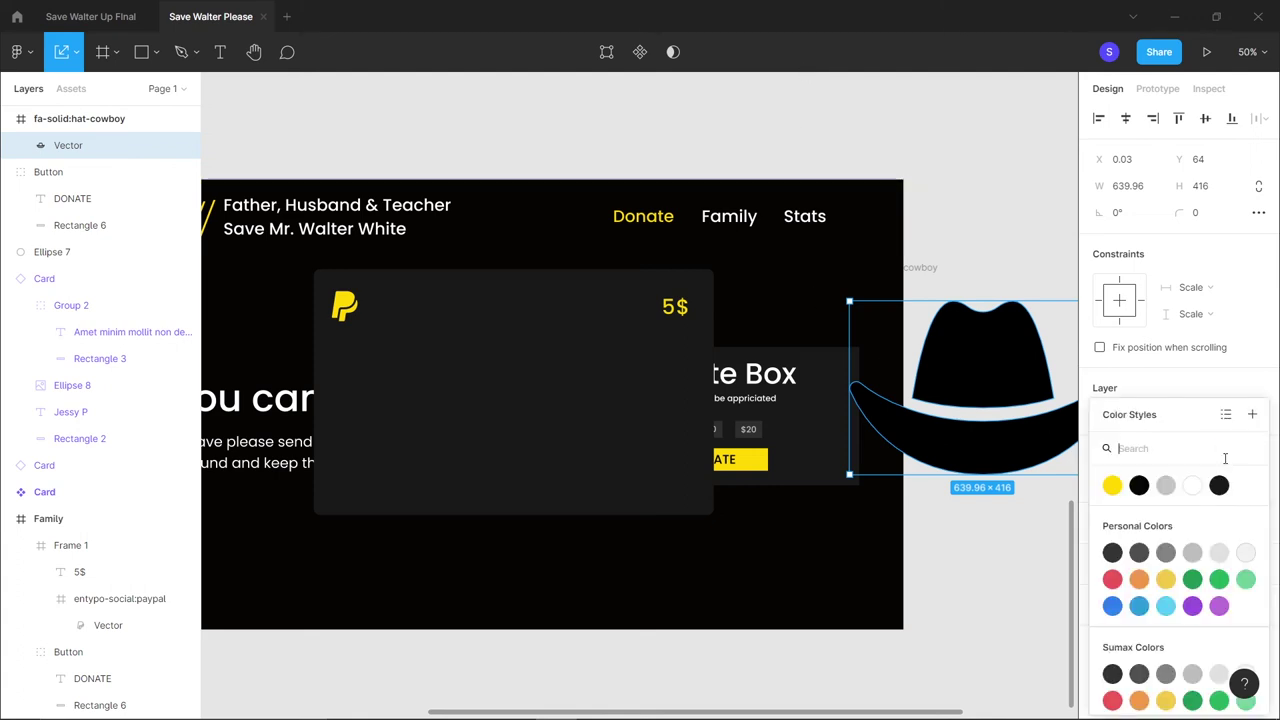
left_click(1112, 485)
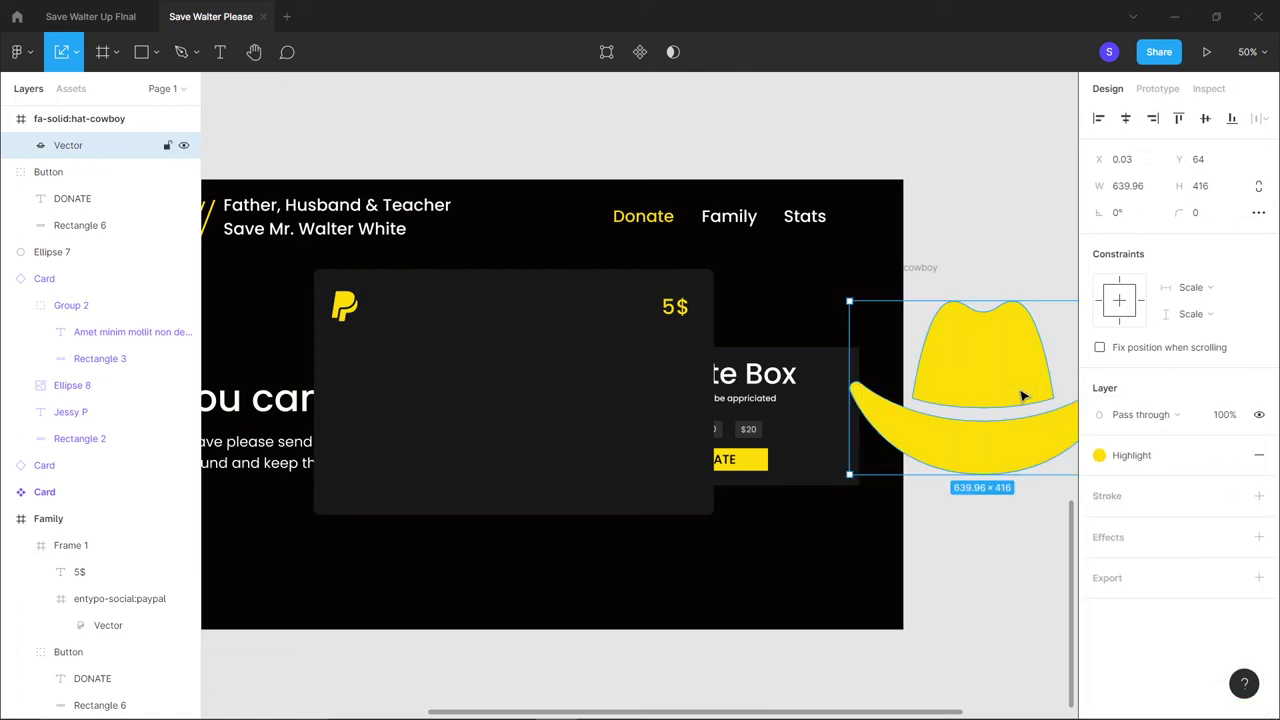
left_click_drag(1022, 396, 563, 395)
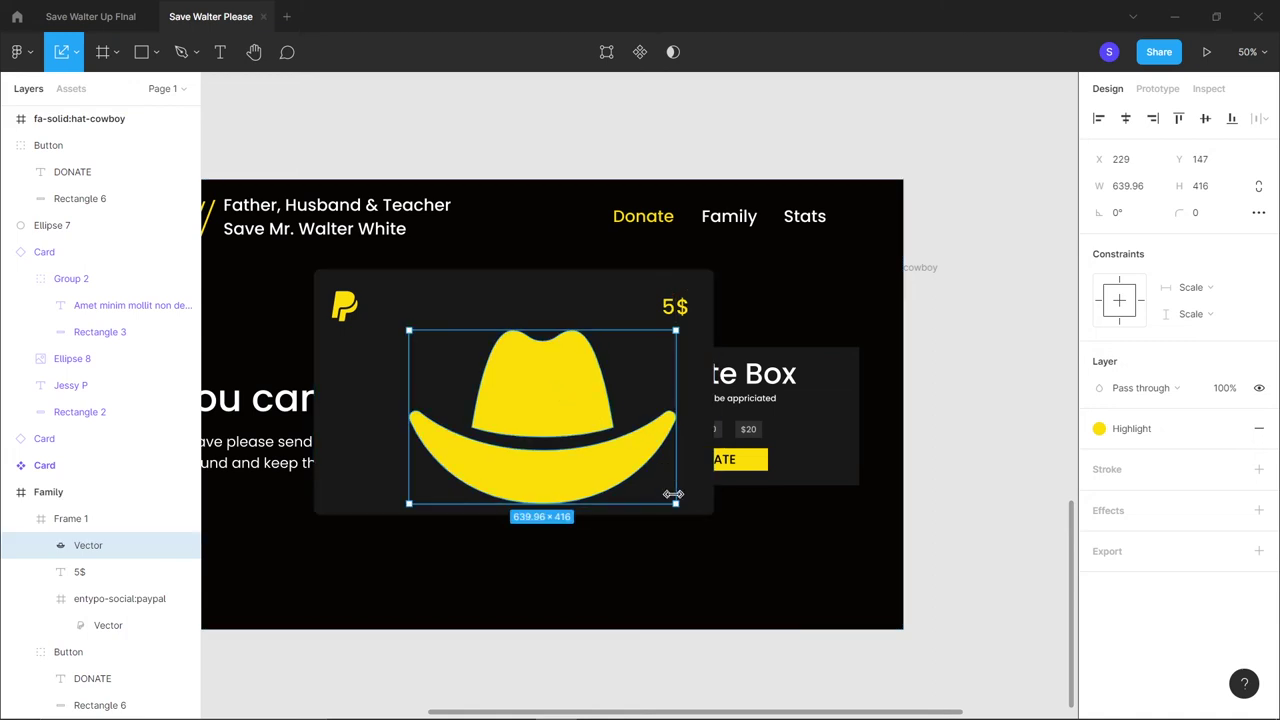
left_click_drag(673, 500, 525, 363)
Copy the text "Thank You, Love from Hisenberg" from the Save Walter Up Final file and place it centred under the popup's hat
left_click(90, 16)
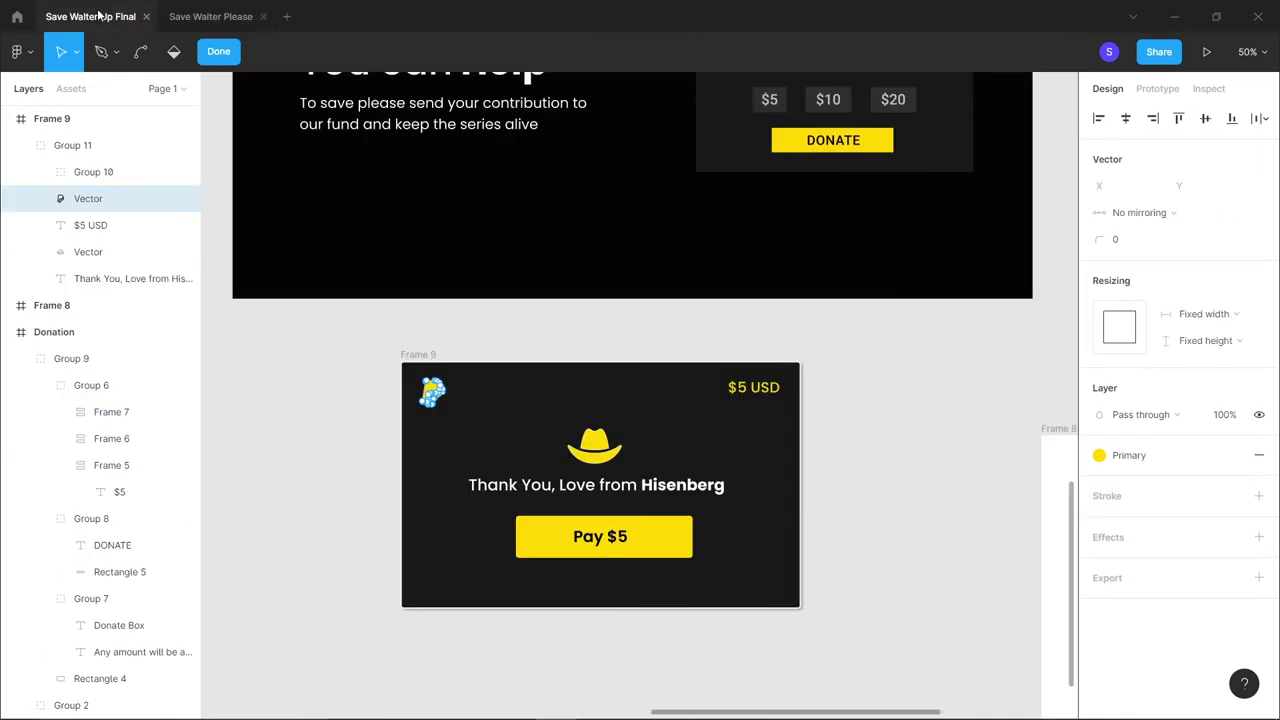
key("Escape")
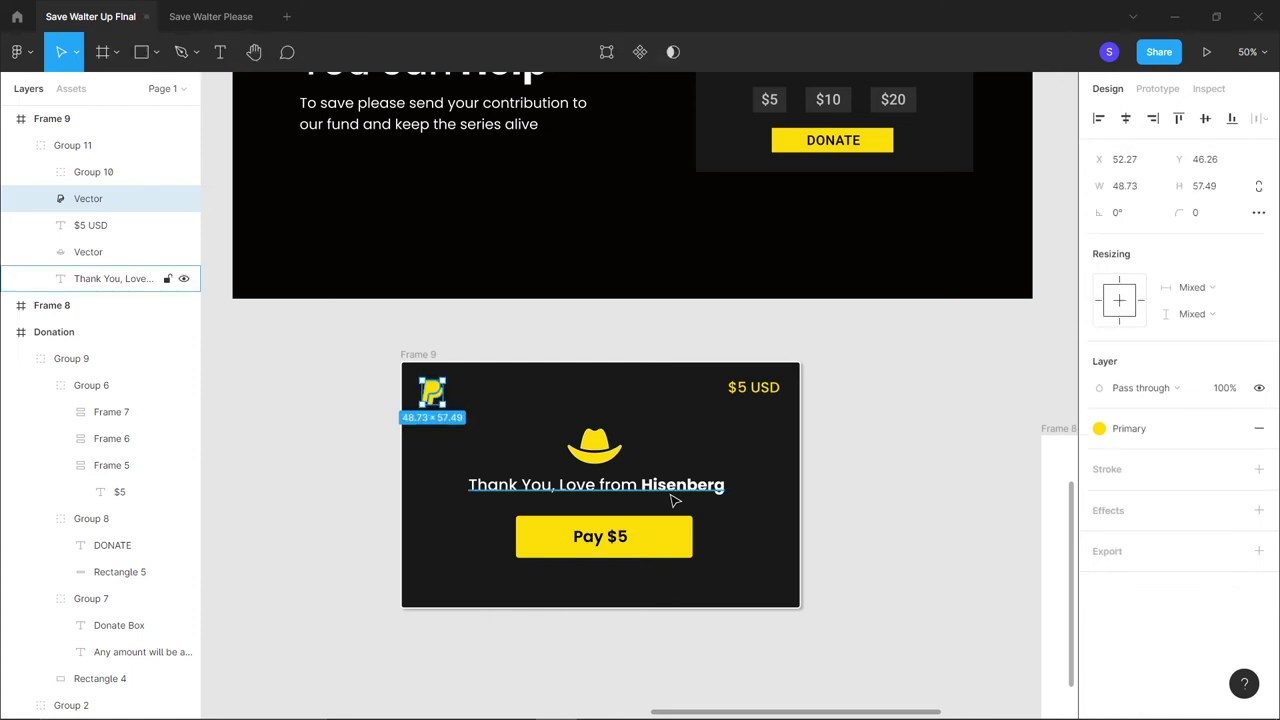
left_click(672, 490)
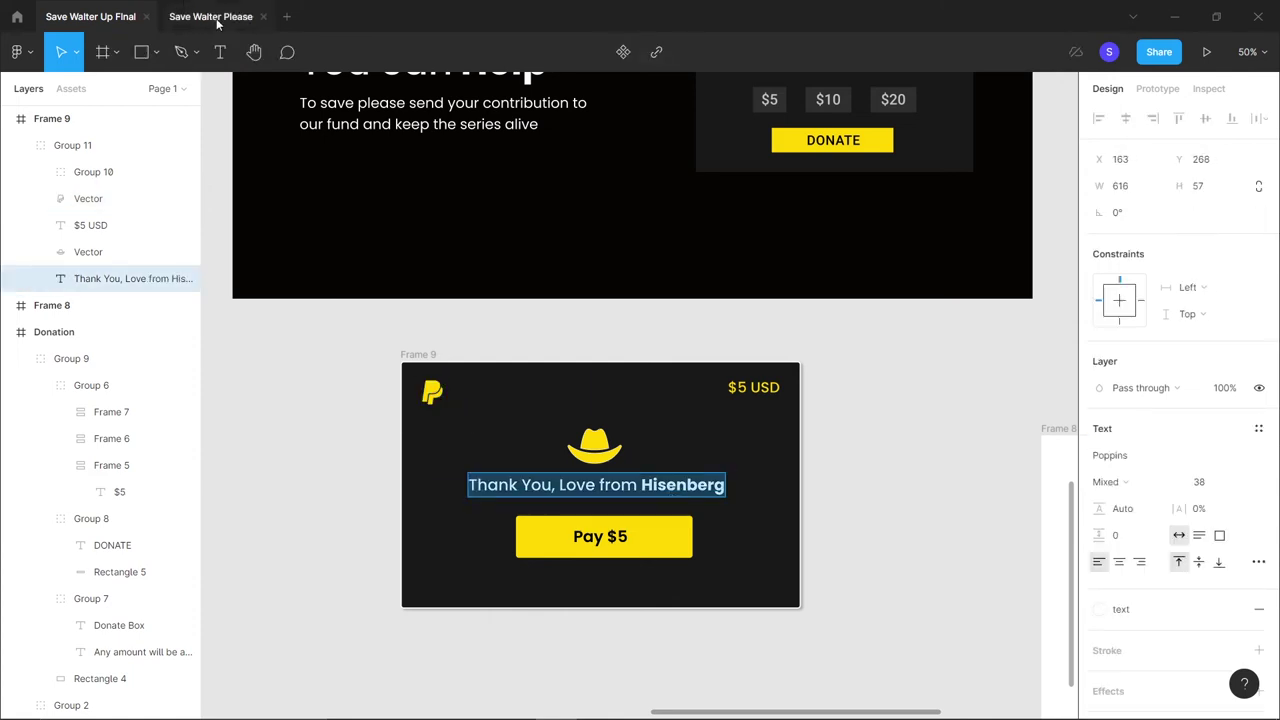
left_click(240, 16)
left_click(510, 428)
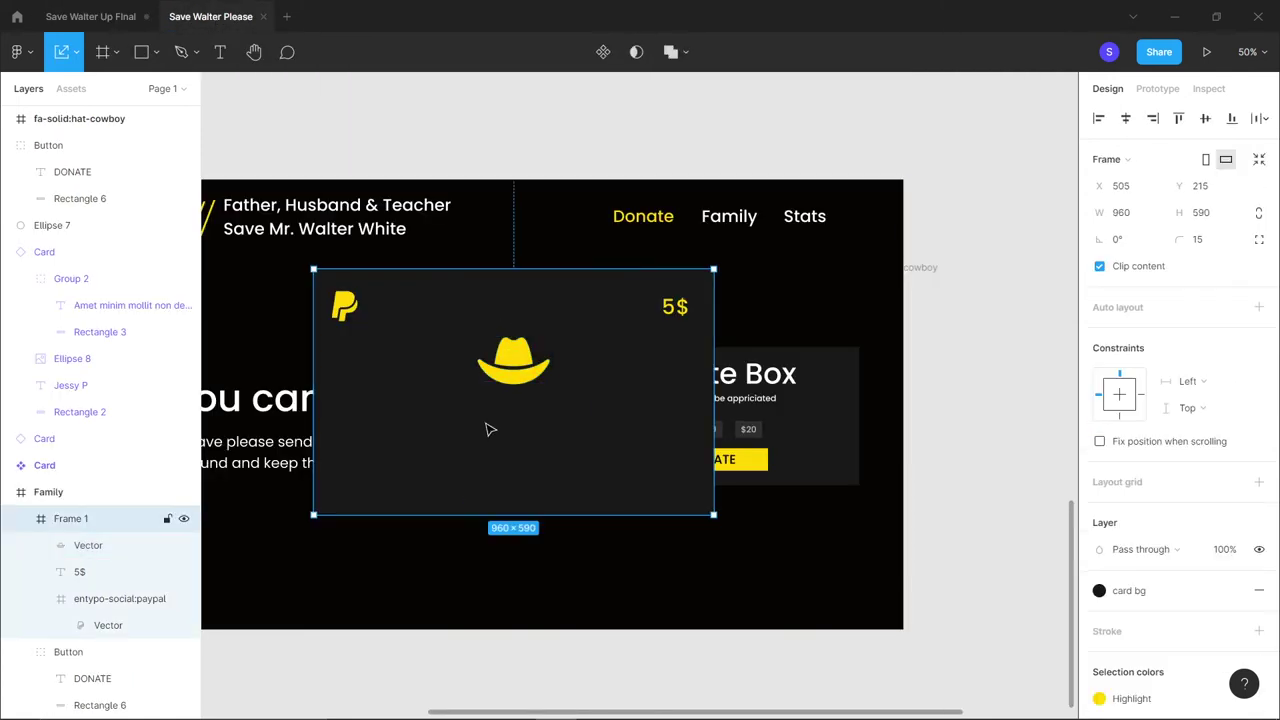
key("t")
left_click(426, 411)
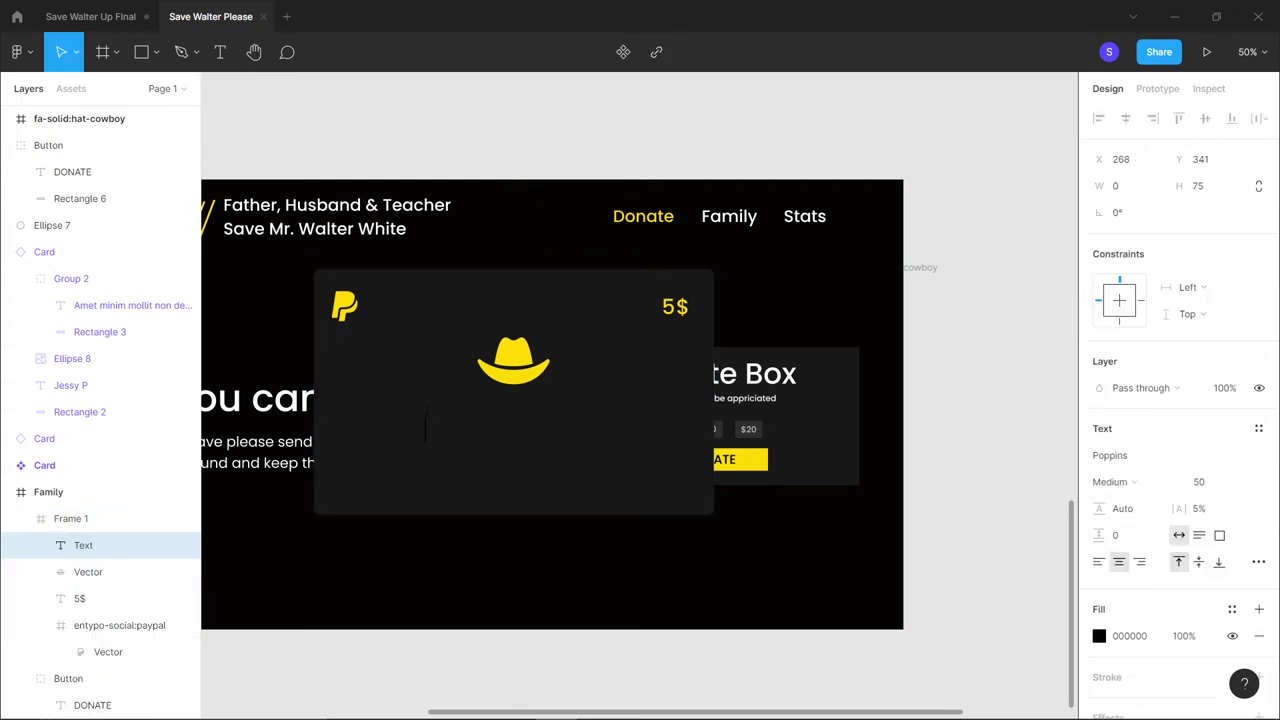
key("ctrl+v")
key("Escape")
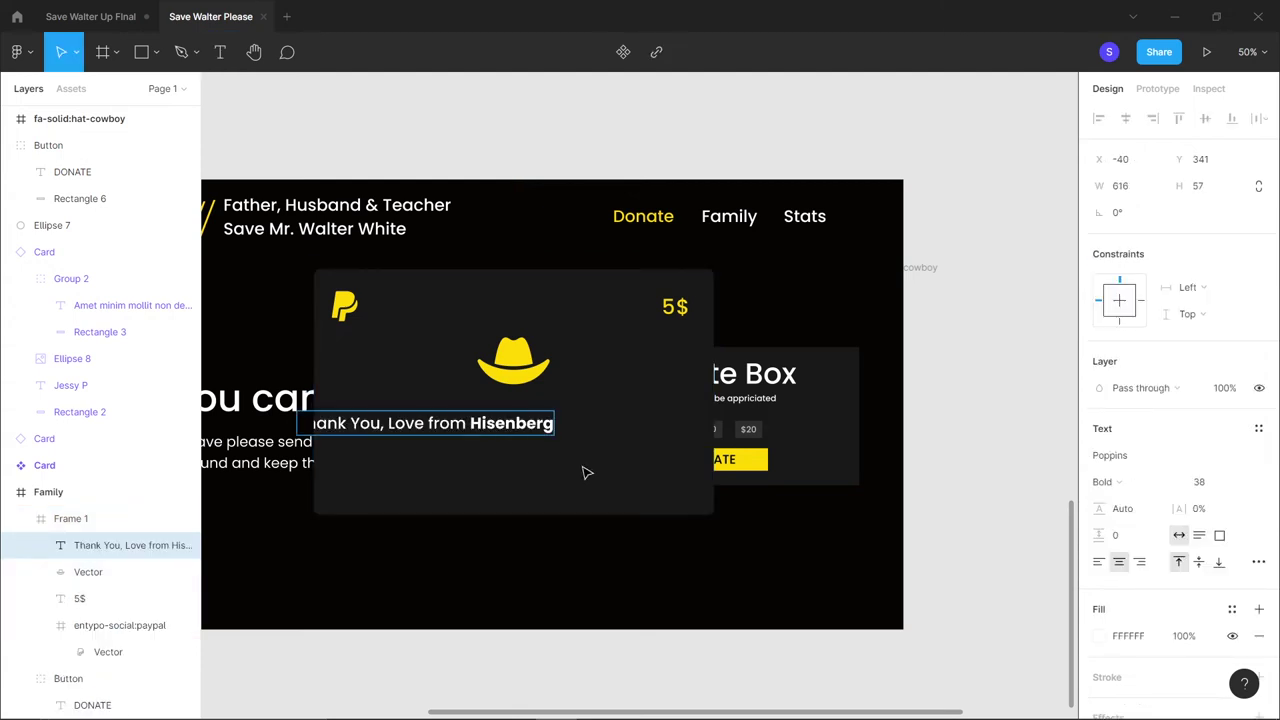
left_click_drag(472, 433, 567, 414)
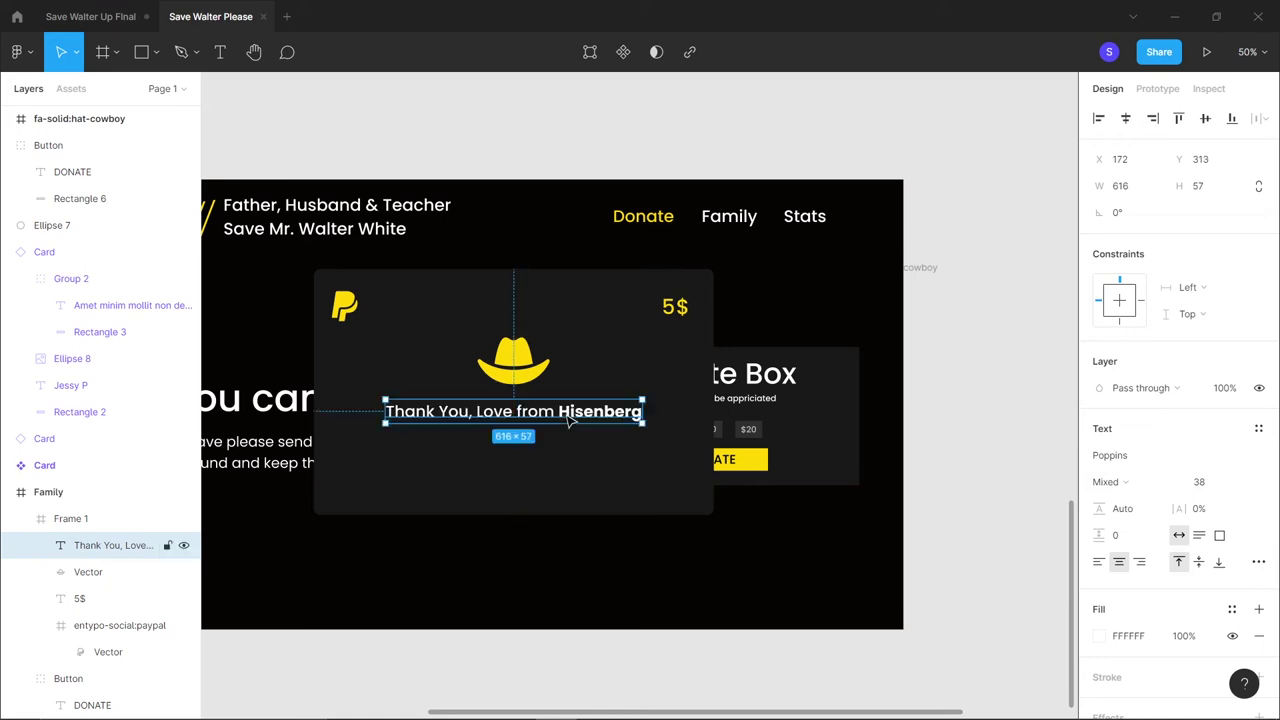
Copy the HomeScreen's DONATE button group into the popup and centre it below the thank-you text
scroll(631, 476, "left", 5)
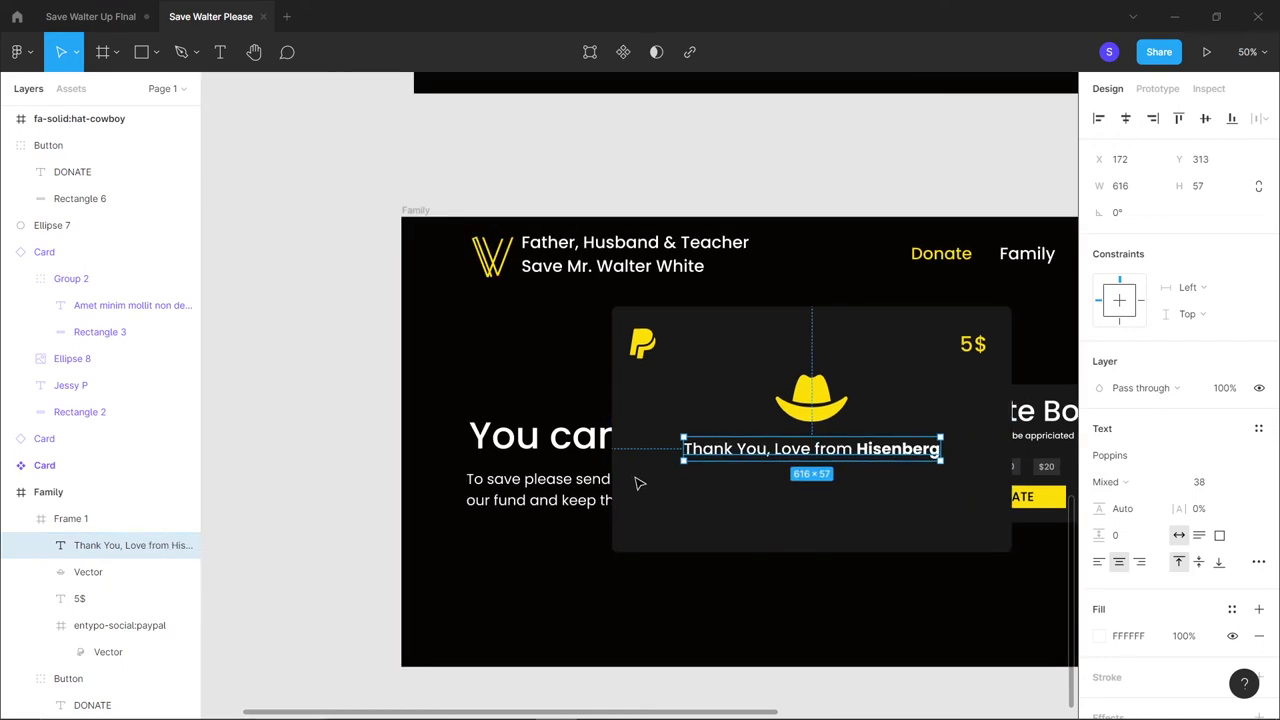
key("minus")
scroll(637, 483, "up", 4)
left_click(73, 146)
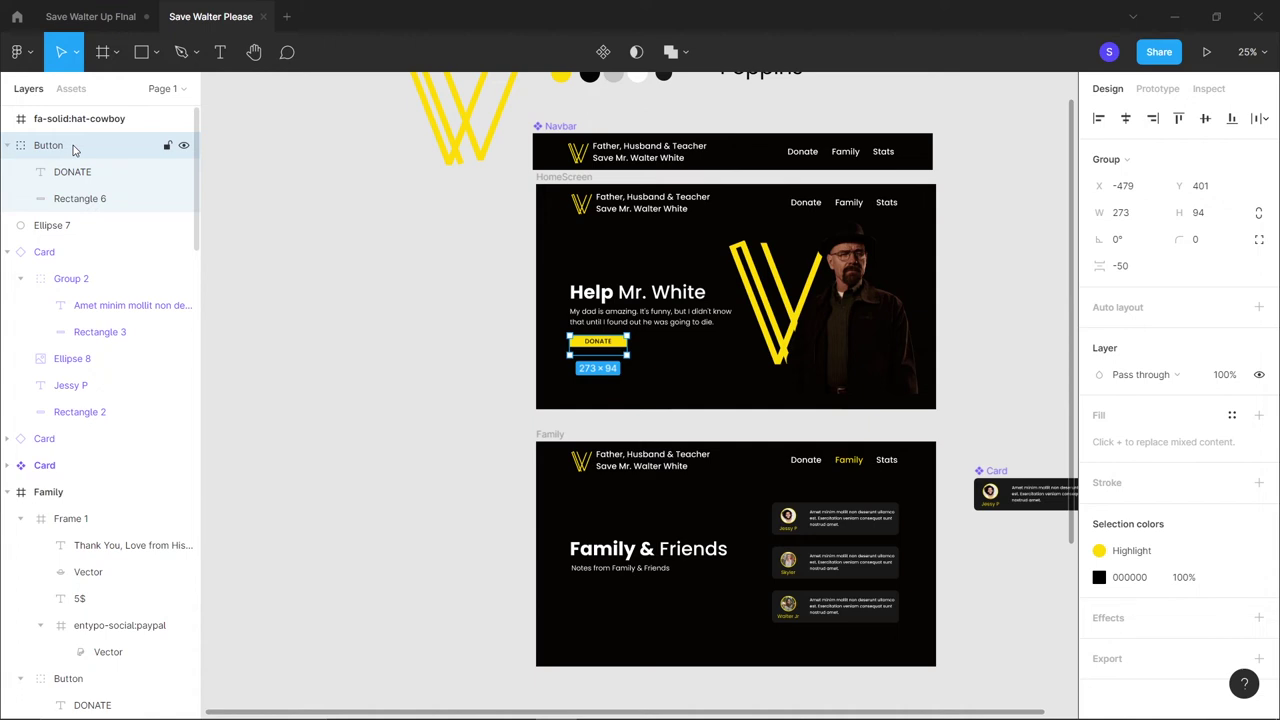
scroll(396, 379, "down", 5)
scroll(396, 379, "left", 4)
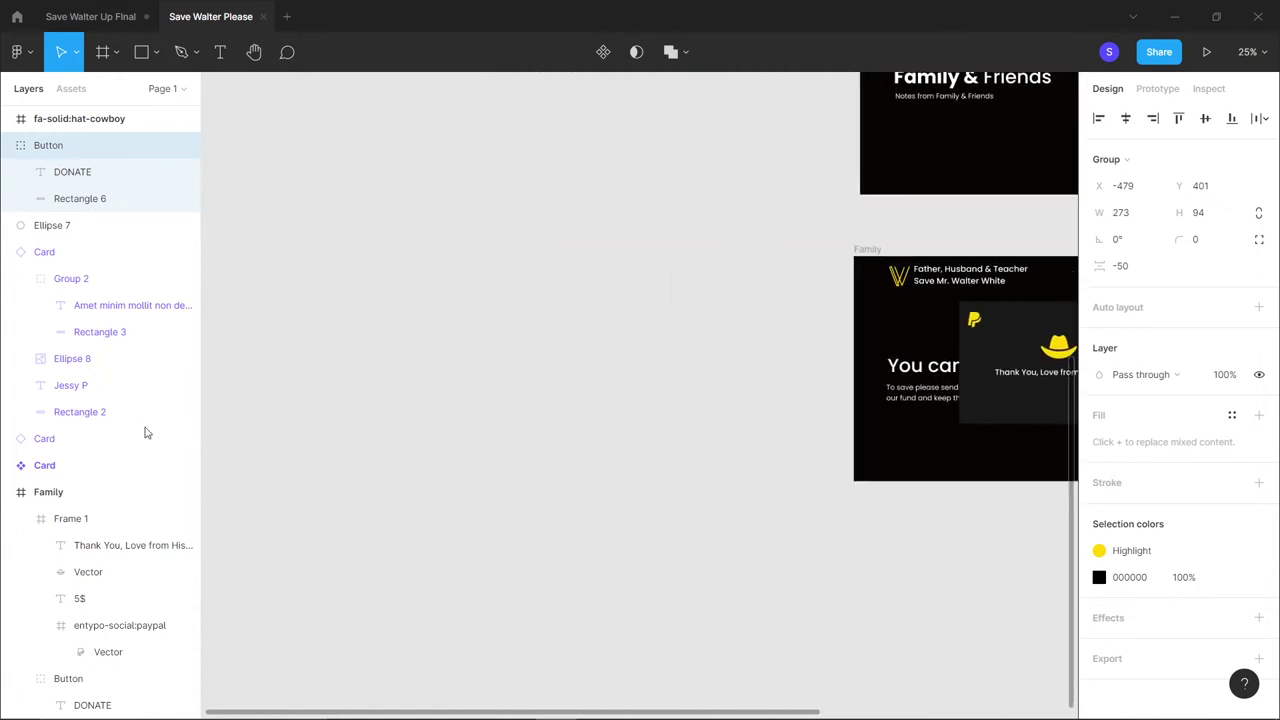
scroll(475, 446, "right", 4)
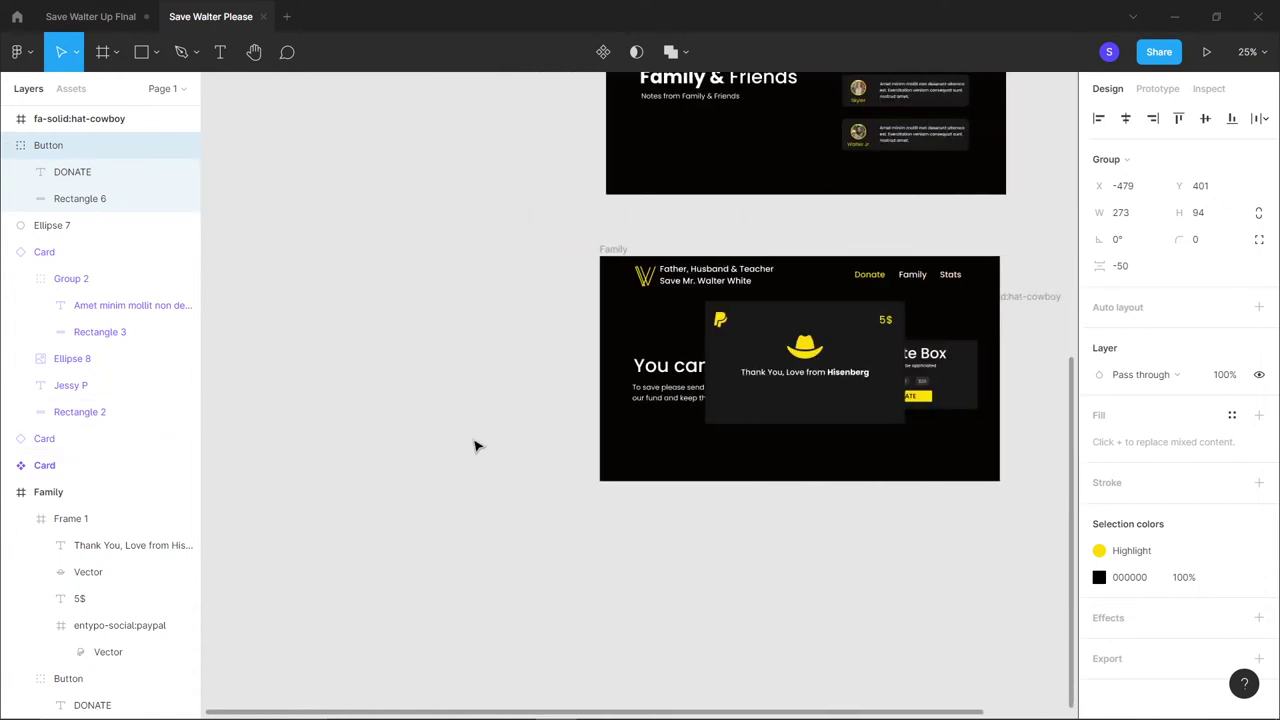
scroll(475, 446, "right", 4)
key("plus")
left_click(451, 422)
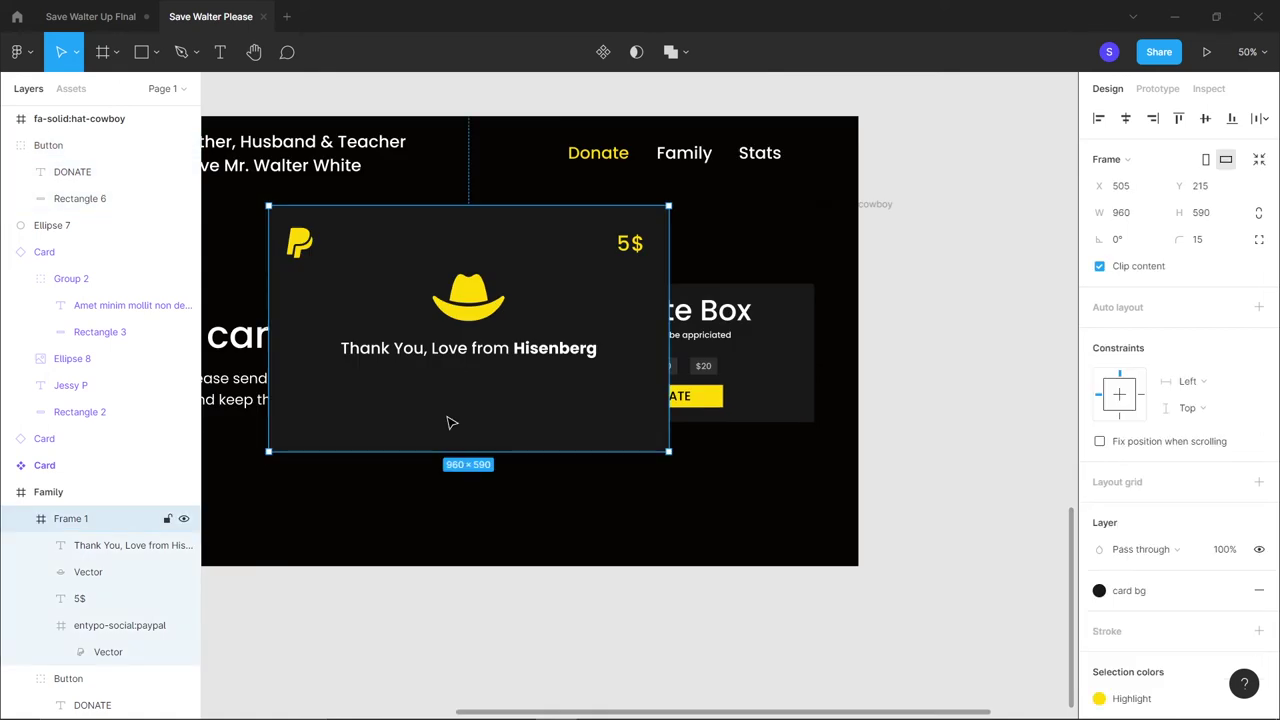
key("ctrl+v")
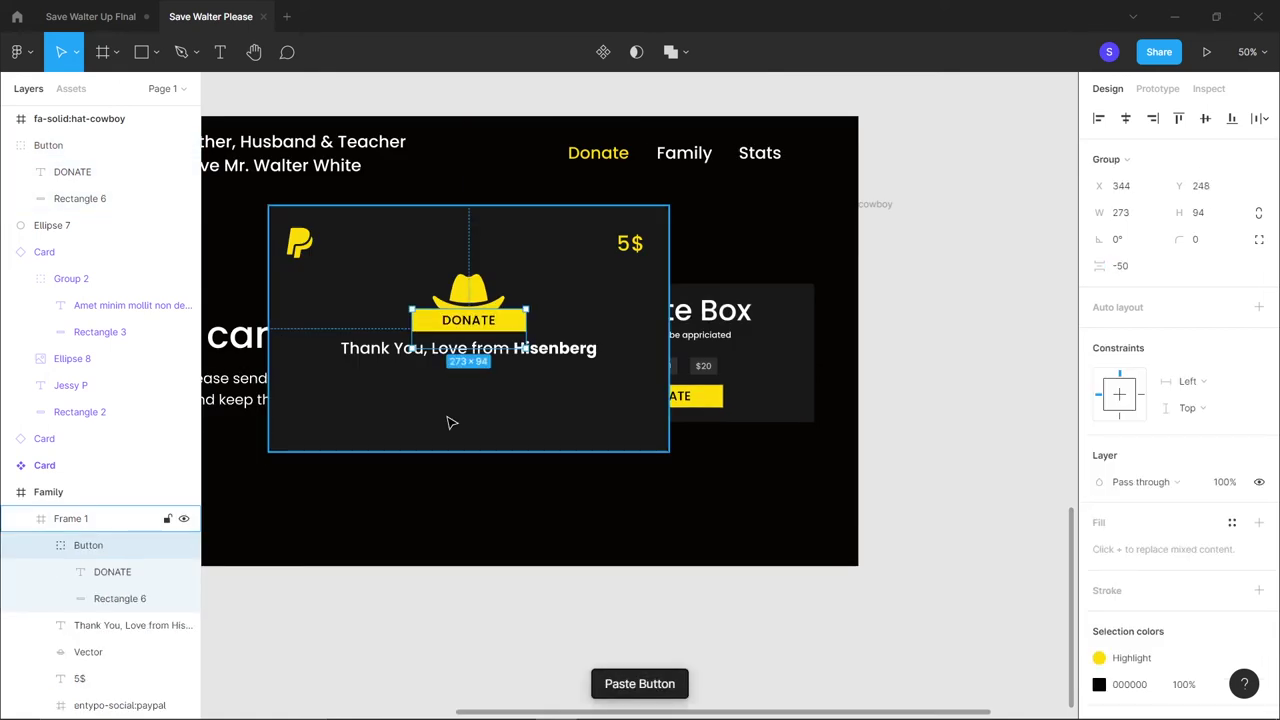
left_click_drag(490, 324, 489, 406)
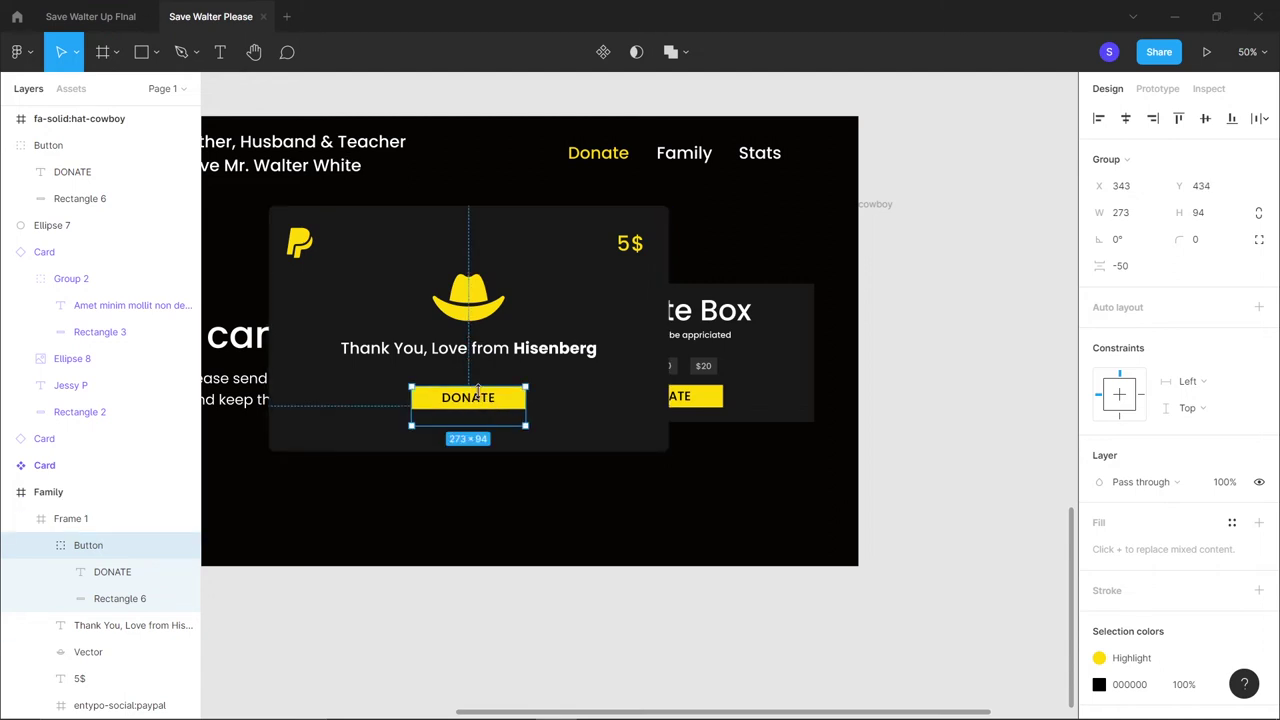
Change the label of the popup's button to "Pay 5$"
double_click(490, 408)
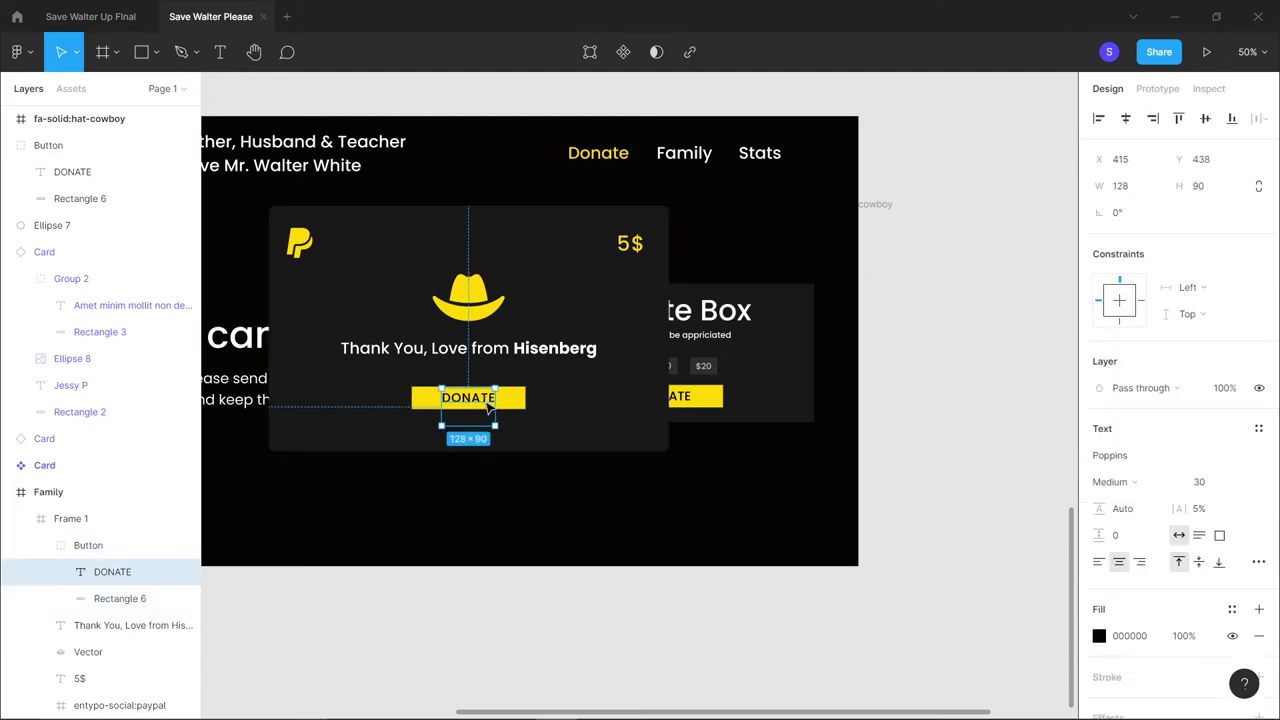
double_click(489, 406)
key("BackSpace")
type("Pay")
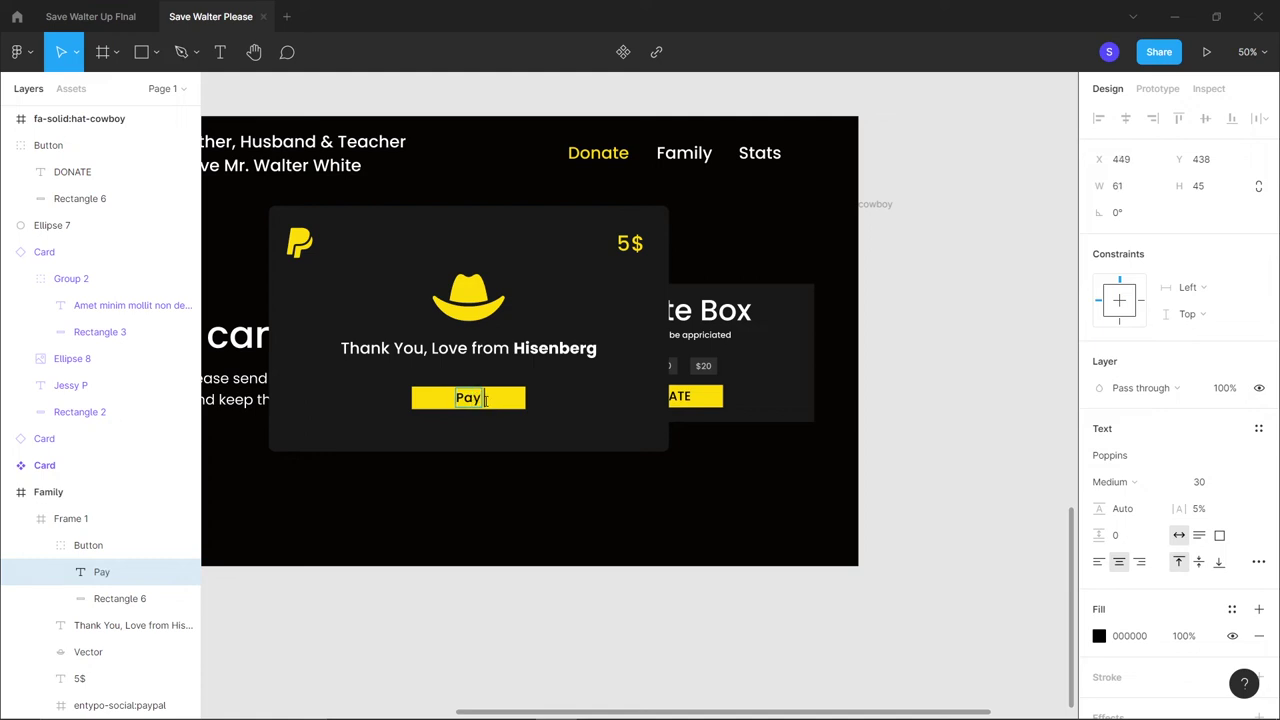
type(" %$")
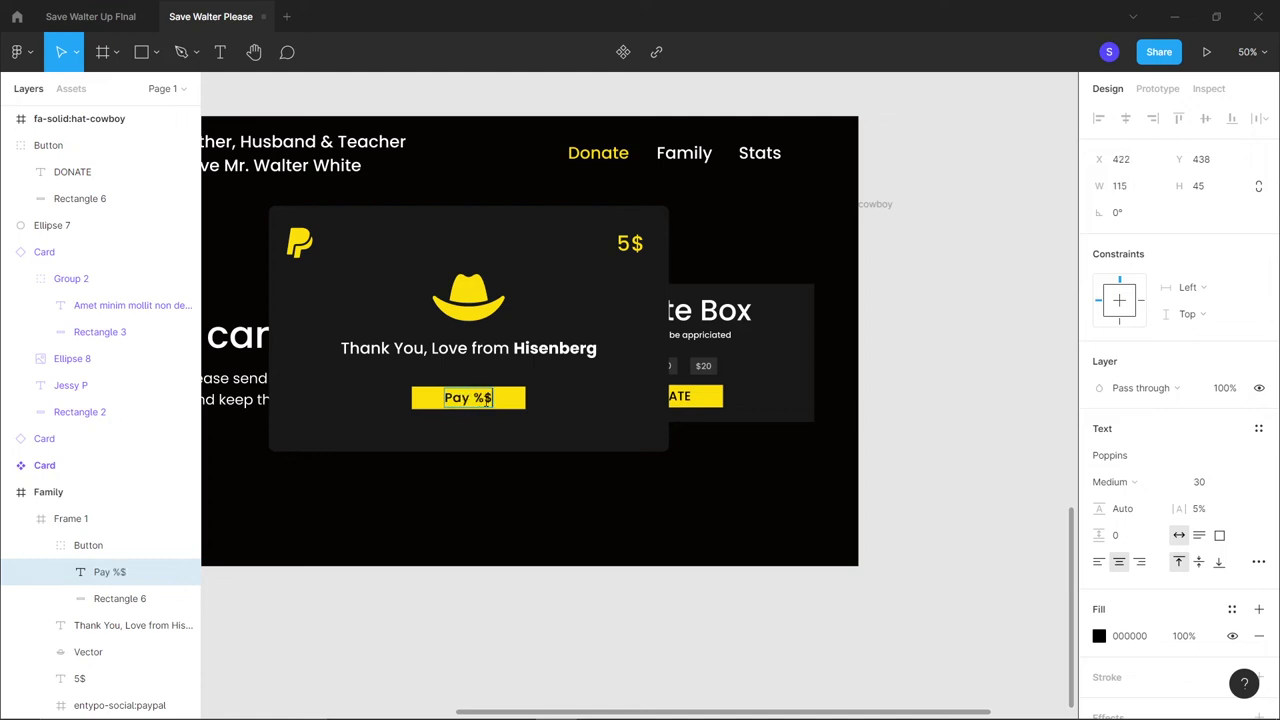
key("BackSpace")
key("BackSpace")
type("5$")
key("shift+0")
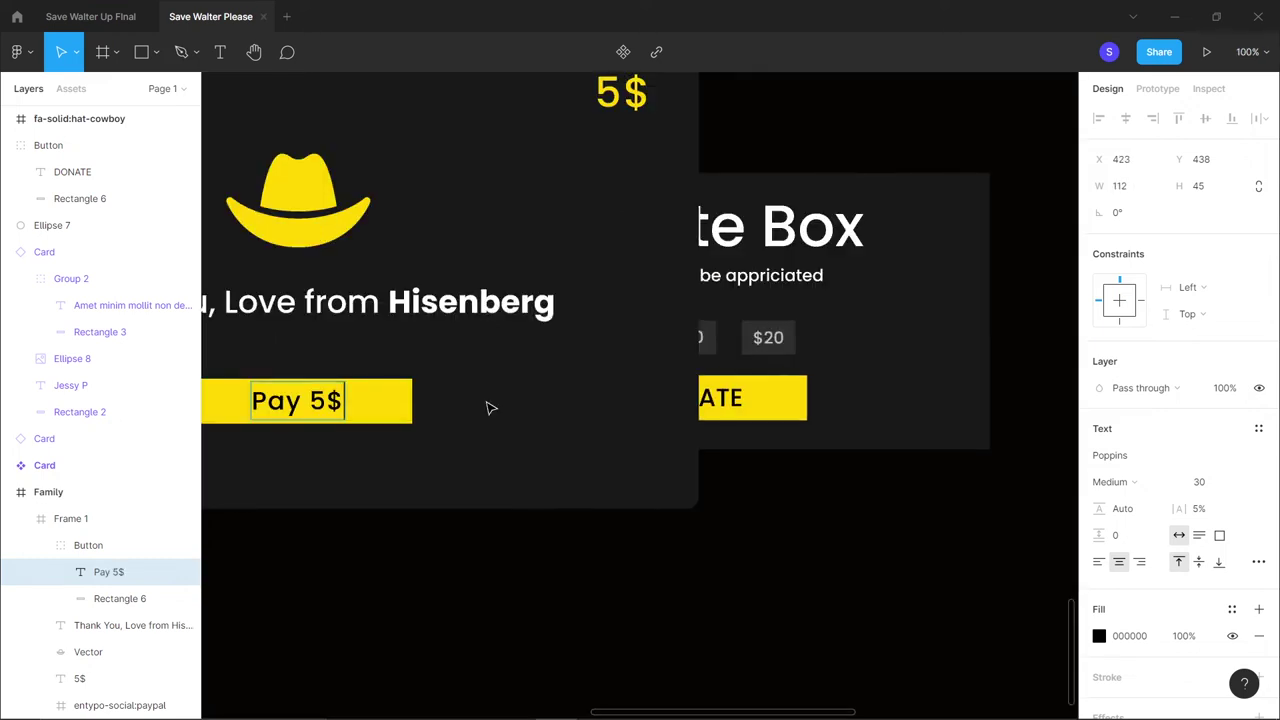
key("Escape")
Set the weight of the "Pay 5$" button label to SemiBold
scroll(597, 460, "left", 3)
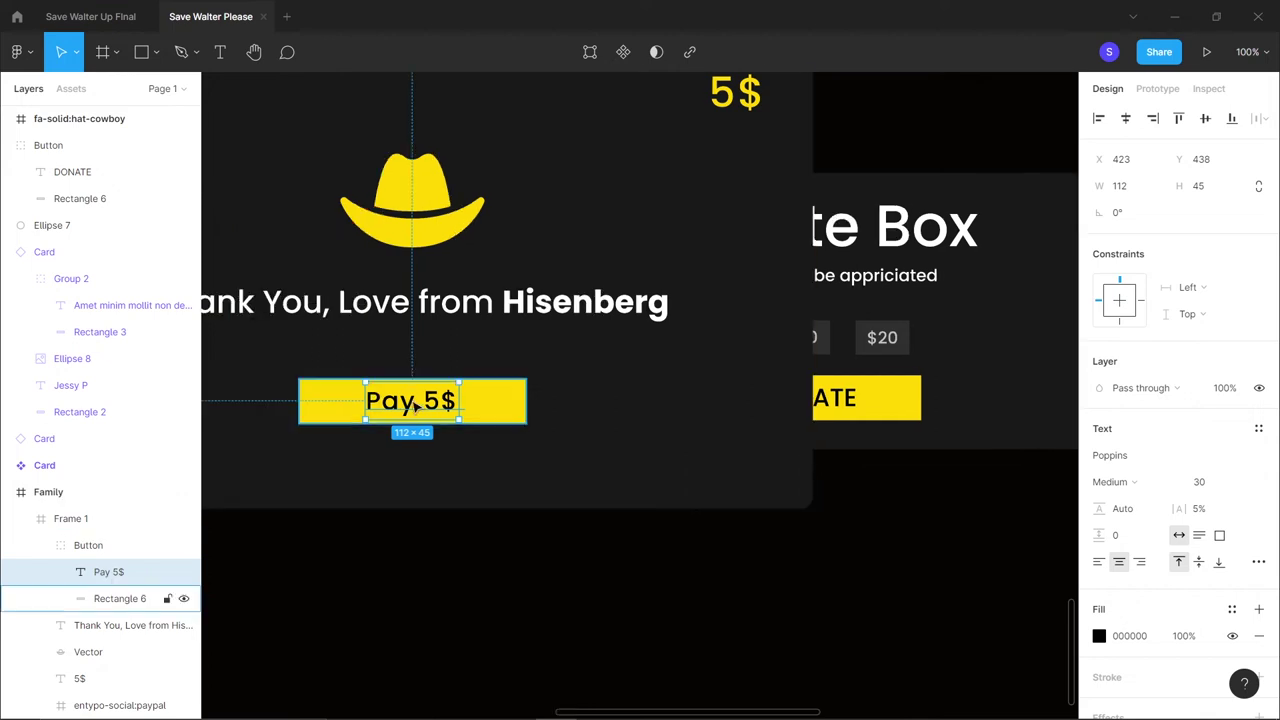
left_click(1120, 482)
left_click(1139, 443)
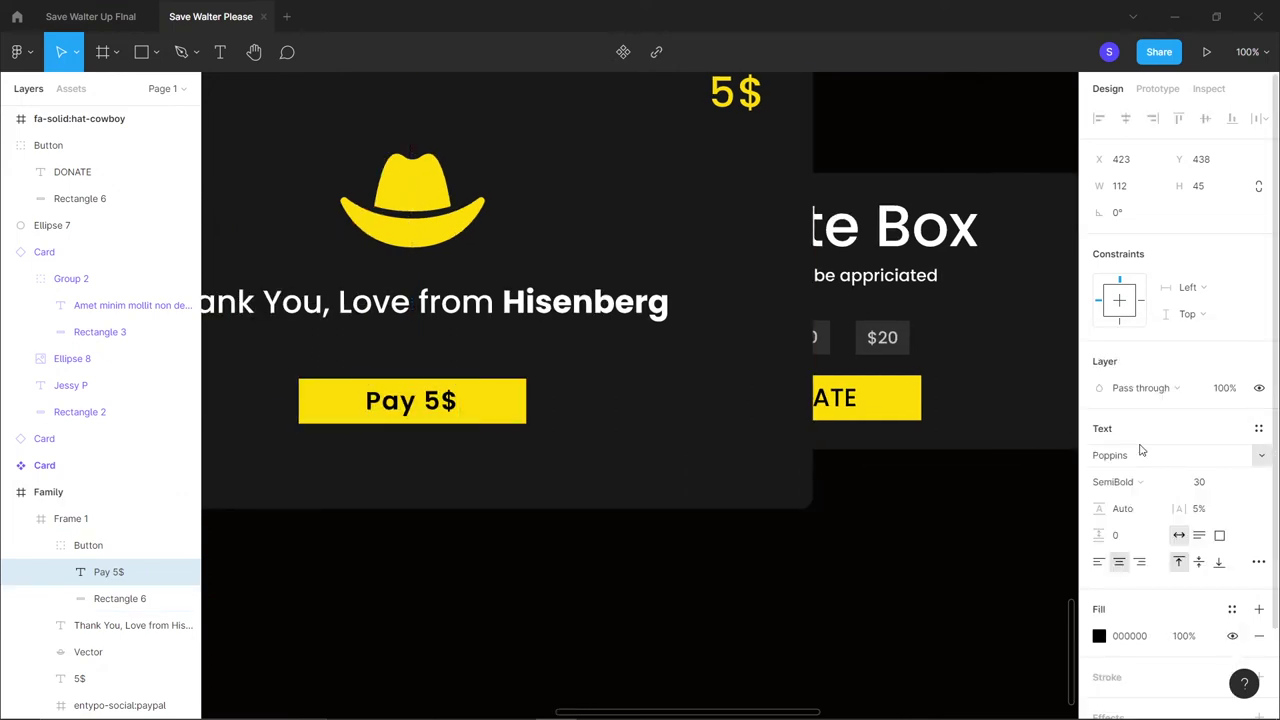
key("ctrl+minus")
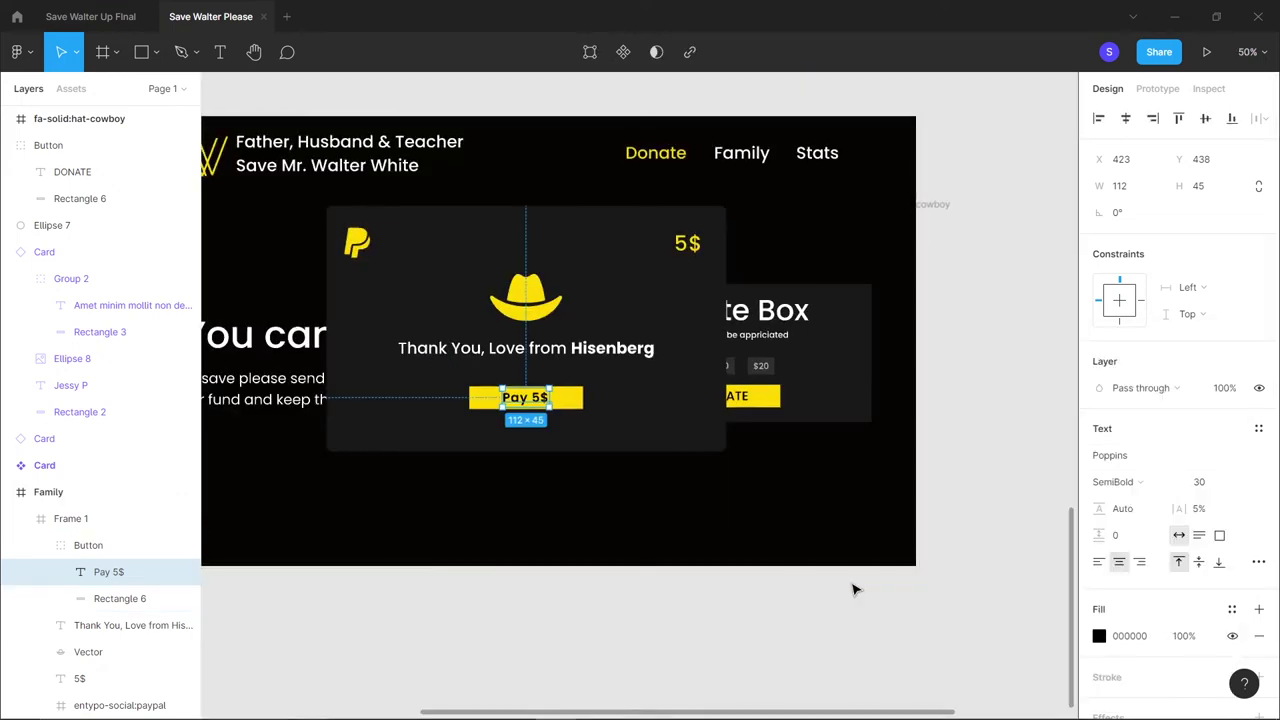
left_click(851, 589)
Examine the completed popup and the layout of all page frames, checking against the Save Walter Up Final file
scroll(710, 507, "up", 3)
key("ctrl+minus")
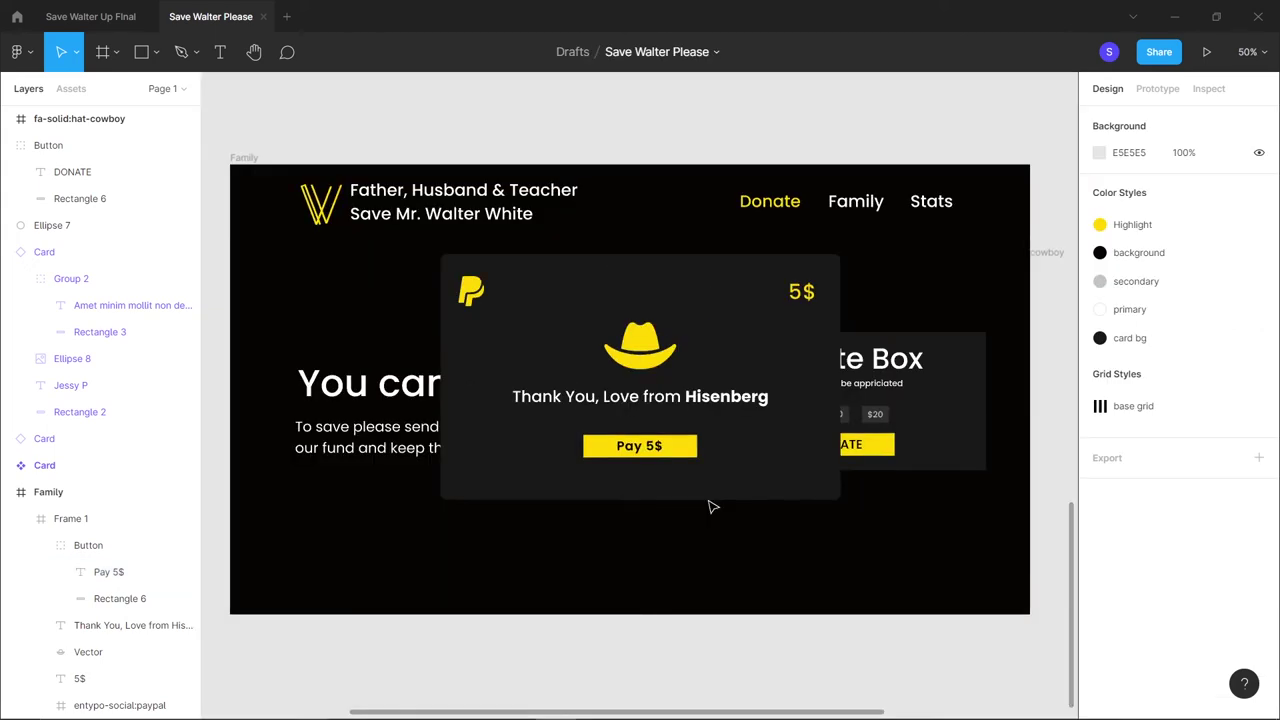
key("ctrl+plus")
key("ctrl+minus")
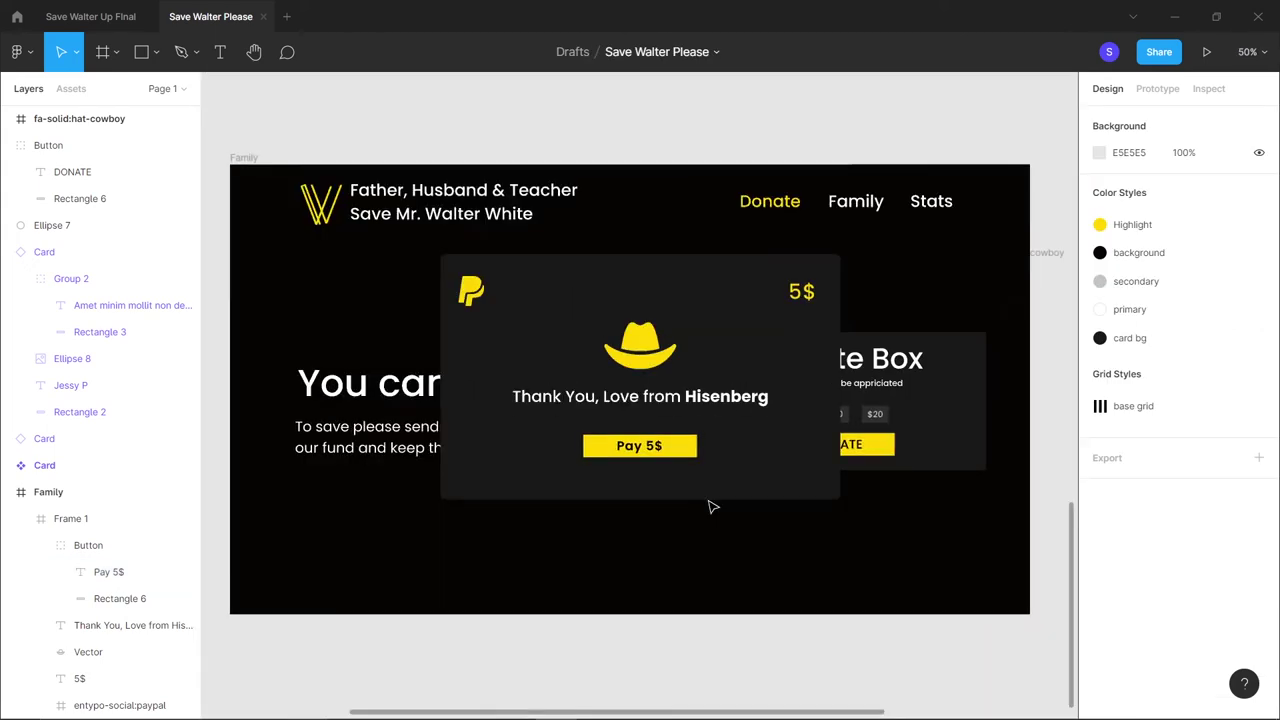
key("ctrl+minus")
key("ctrl+minus")
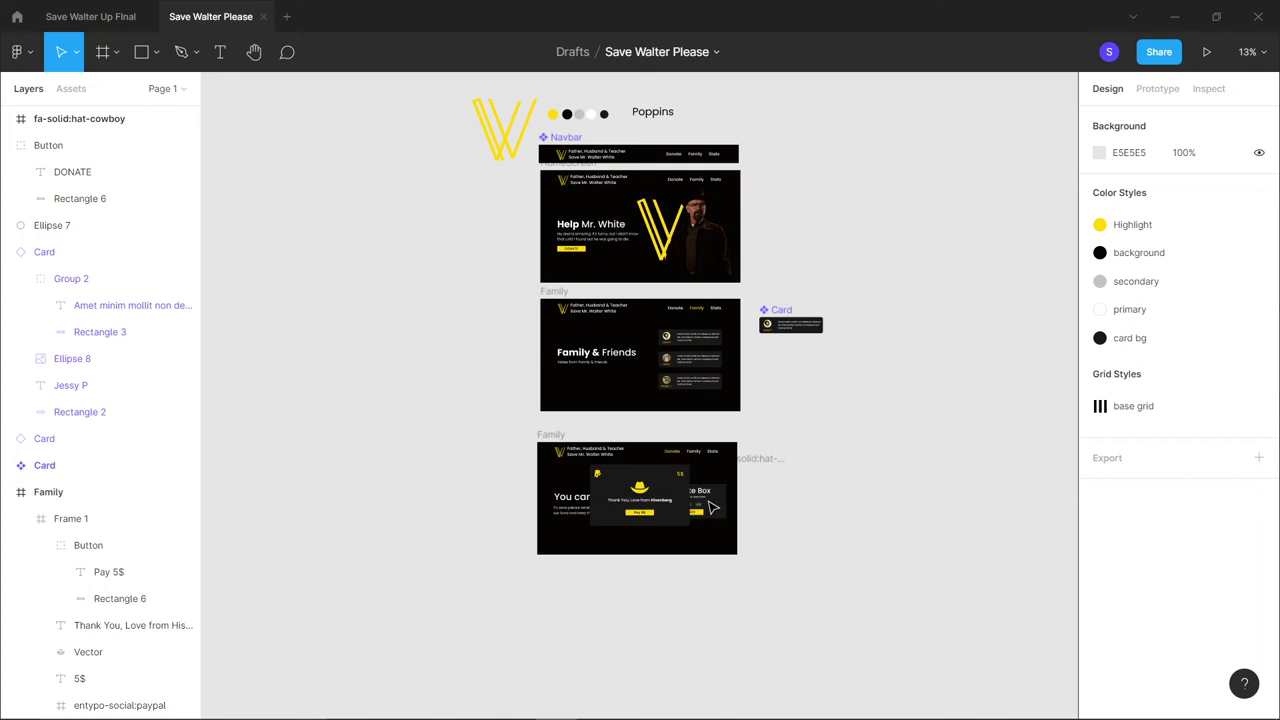
key("ctrl+plus")
left_click(100, 16)
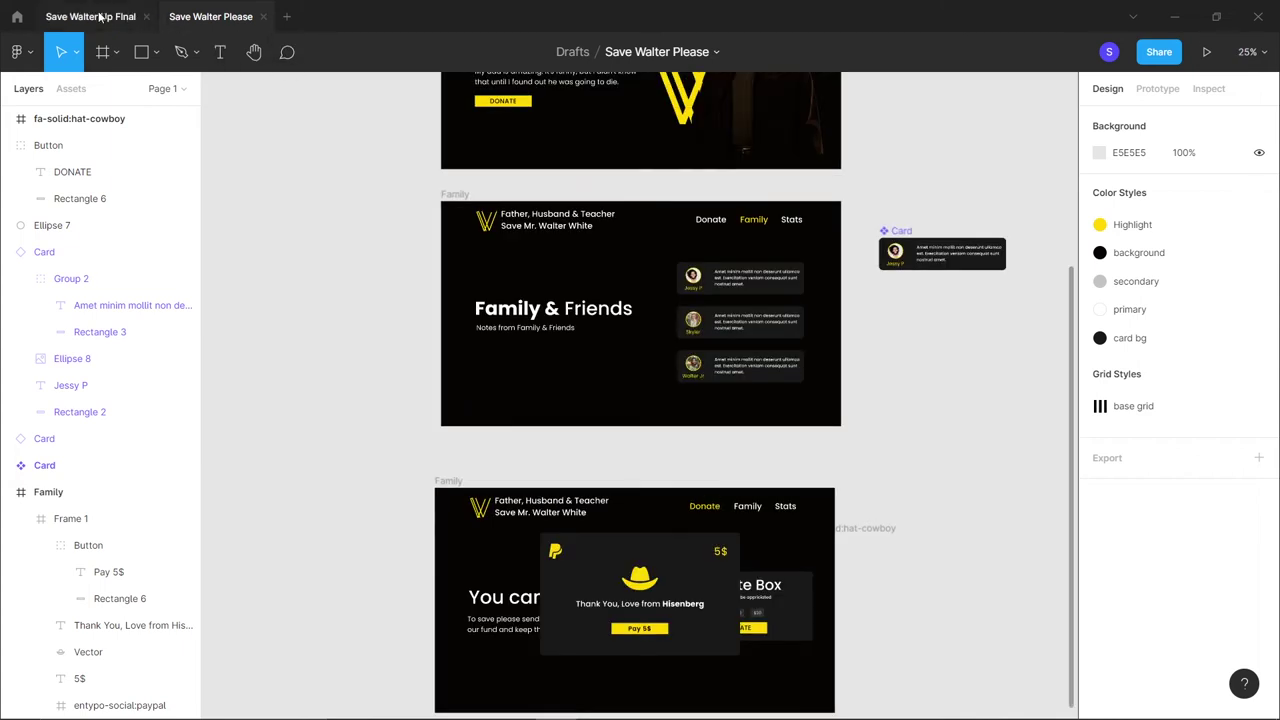
left_click(227, 10)
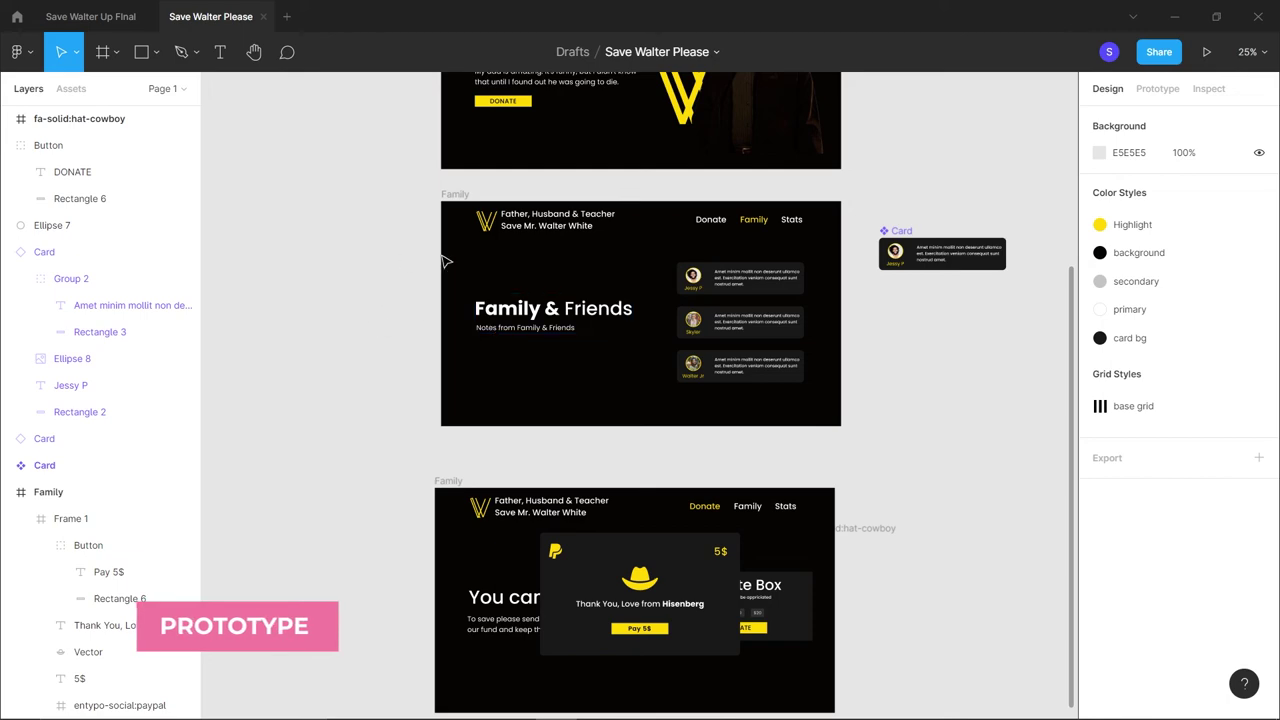
scroll(577, 254, "up", 3)
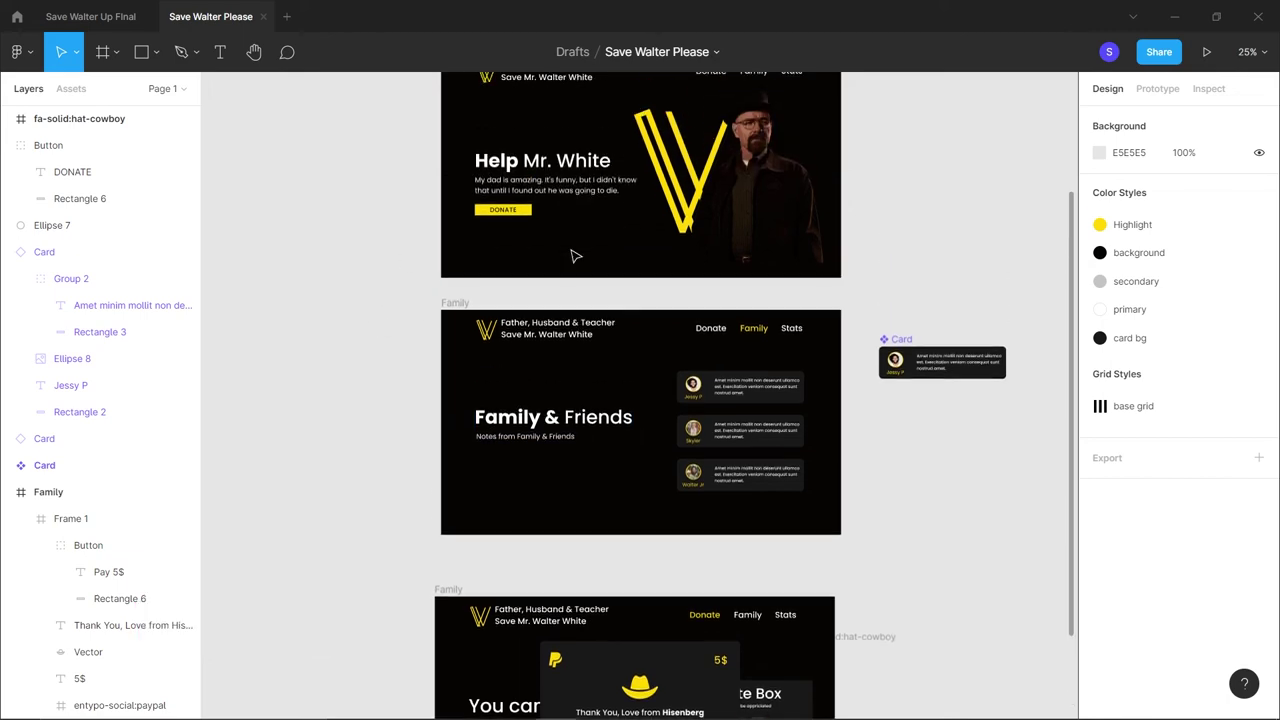
Create a prototype connection from the Donate item in the main Navbar component to the donation page frame
left_click(1157, 88)
scroll(731, 177, "up", 3)
scroll(731, 177, "up", 2)
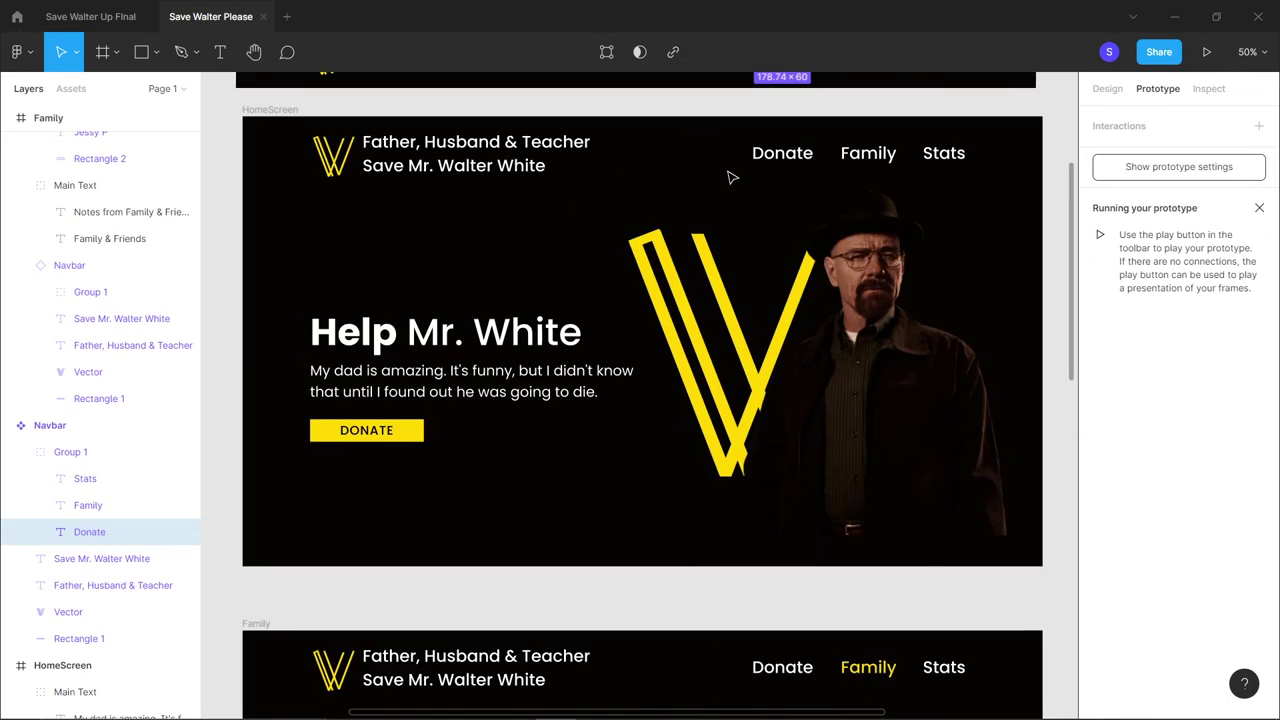
scroll(731, 177, "up", 5)
left_click(278, 289)
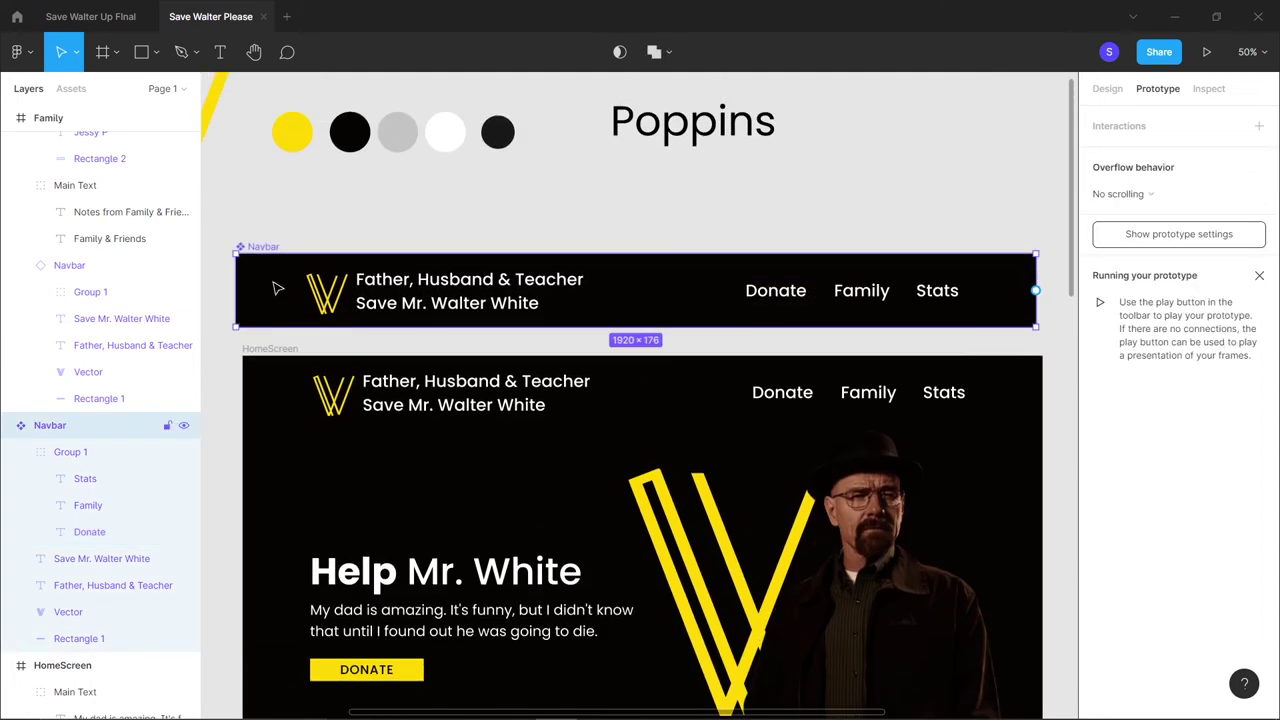
double_click(787, 294)
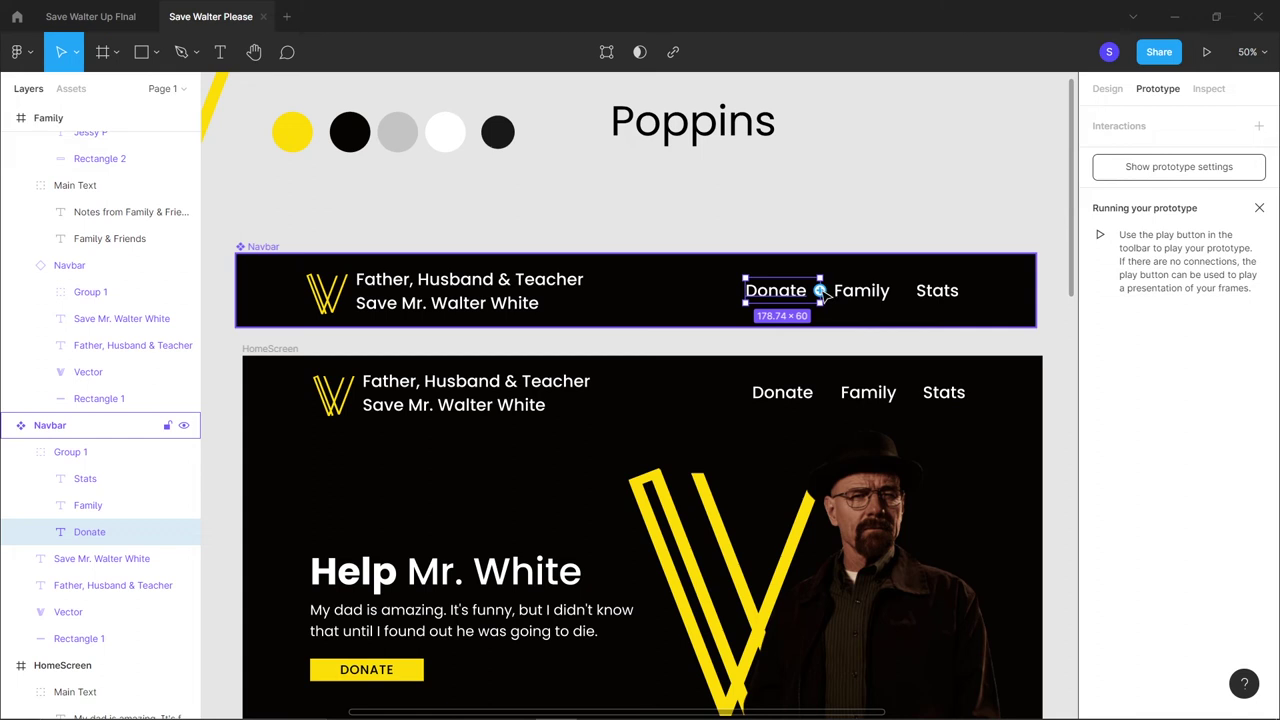
key("minus")
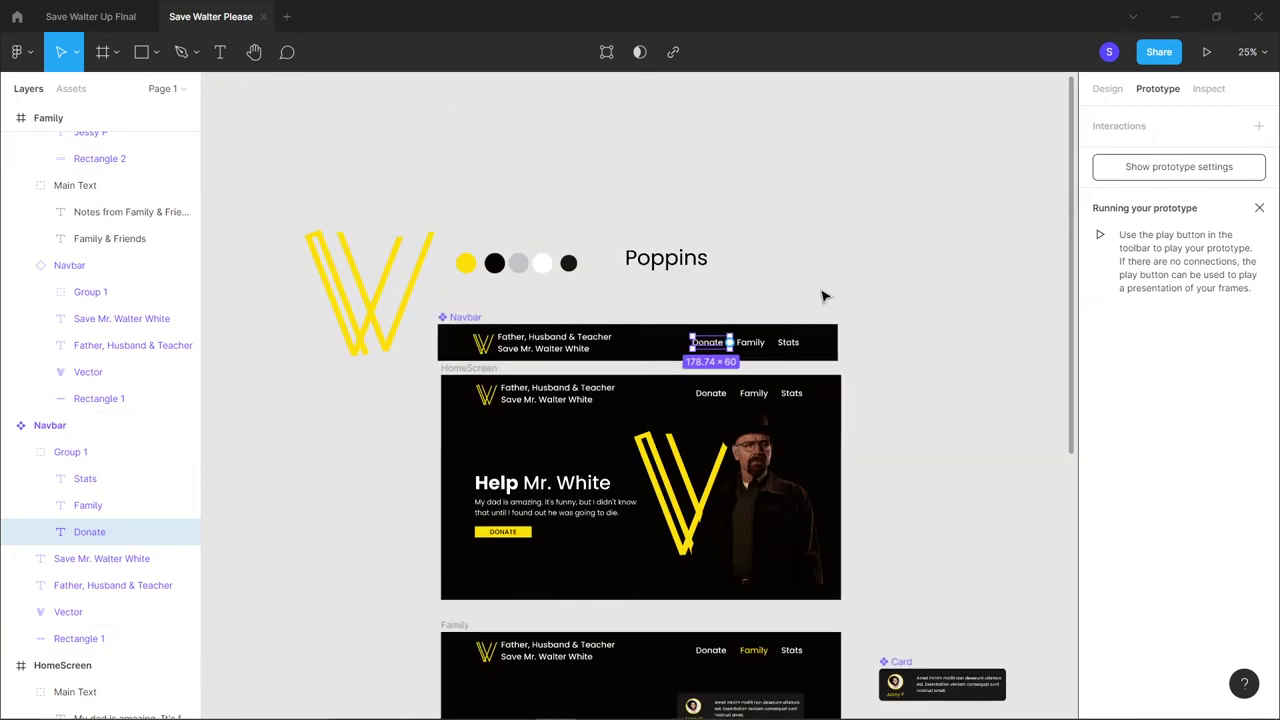
scroll(823, 294, "down", 3)
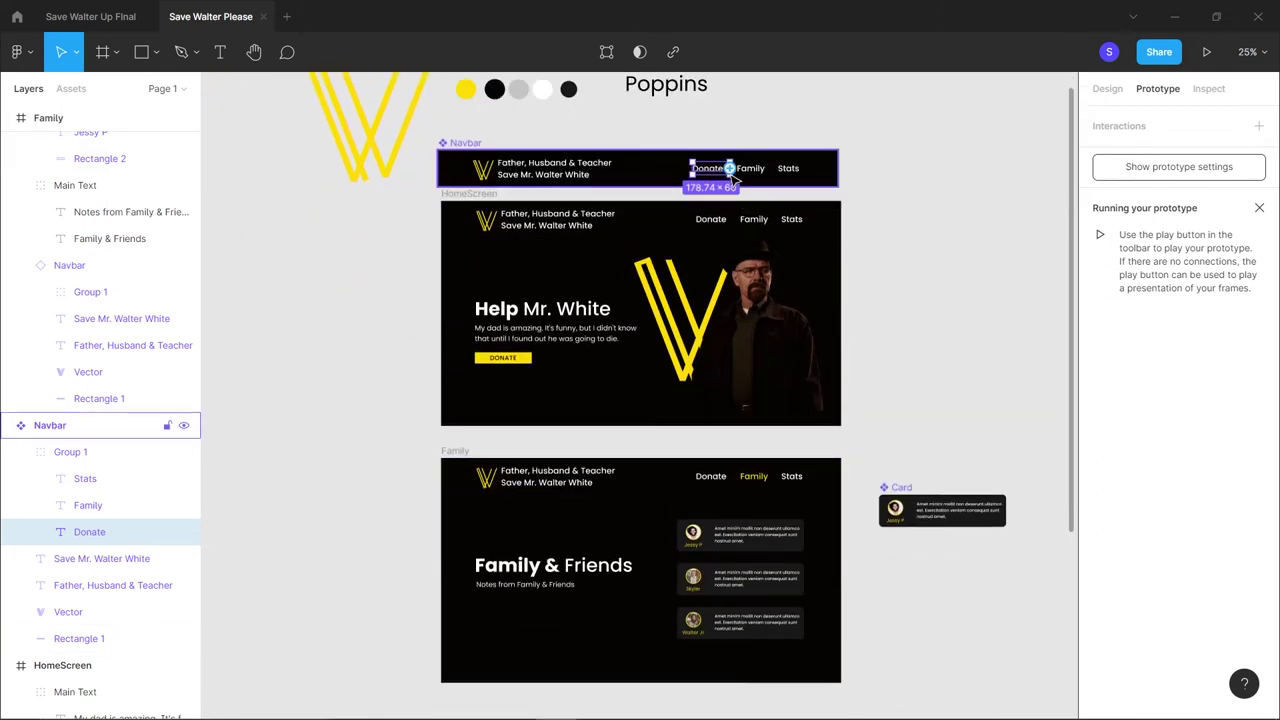
left_click_drag(736, 168, 952, 421)
left_click_drag(951, 571, 829, 566)
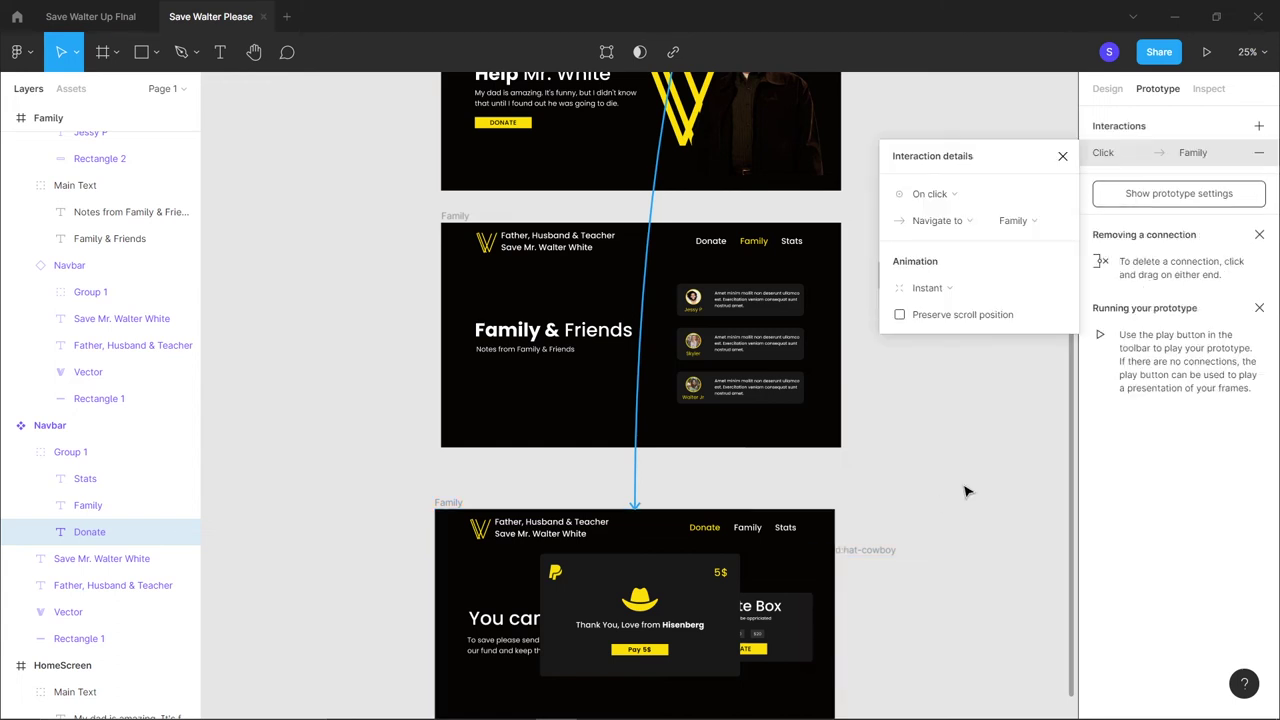
Configure the Donate connection to navigate on click with a Smart animate transition
left_click(980, 195)
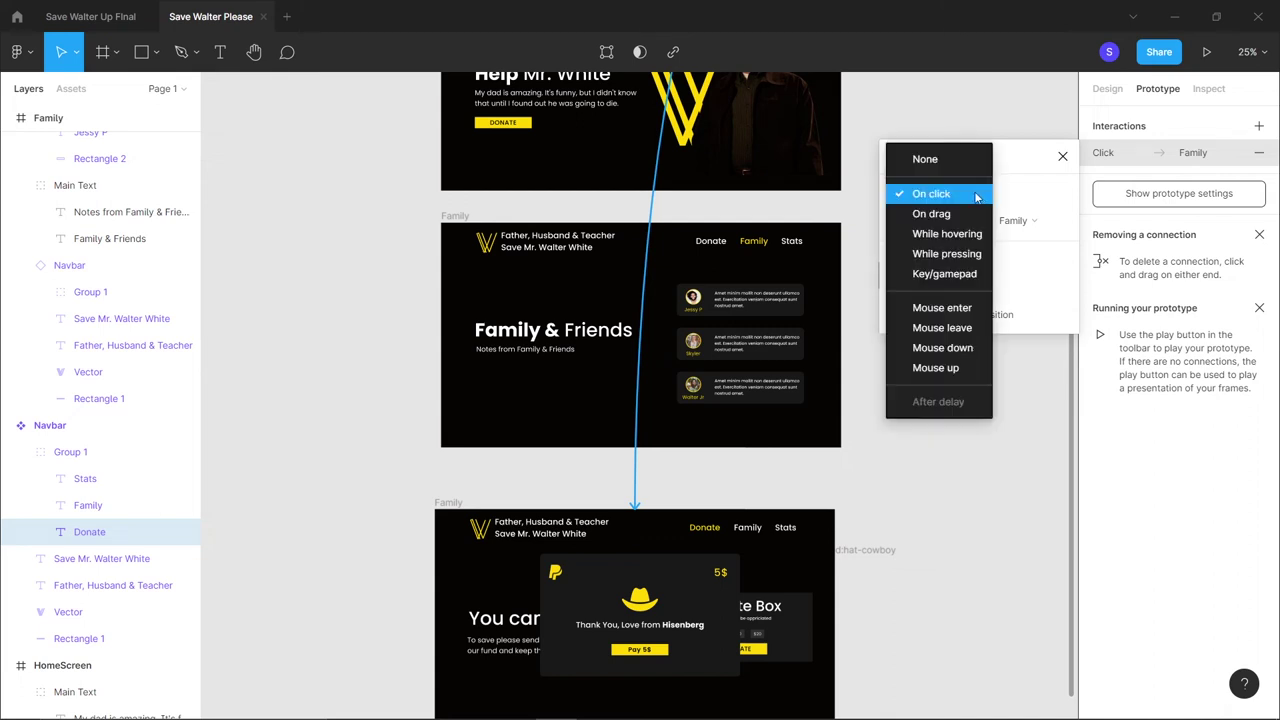
left_click(977, 196)
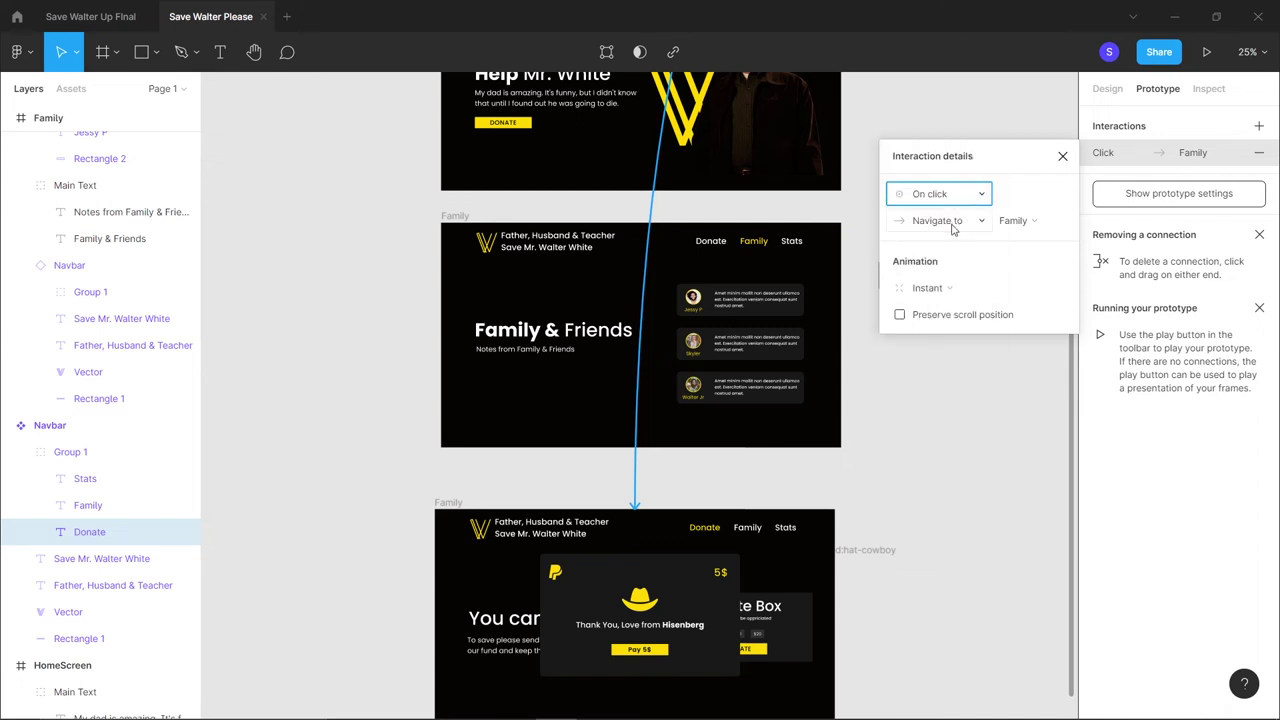
left_click(954, 228)
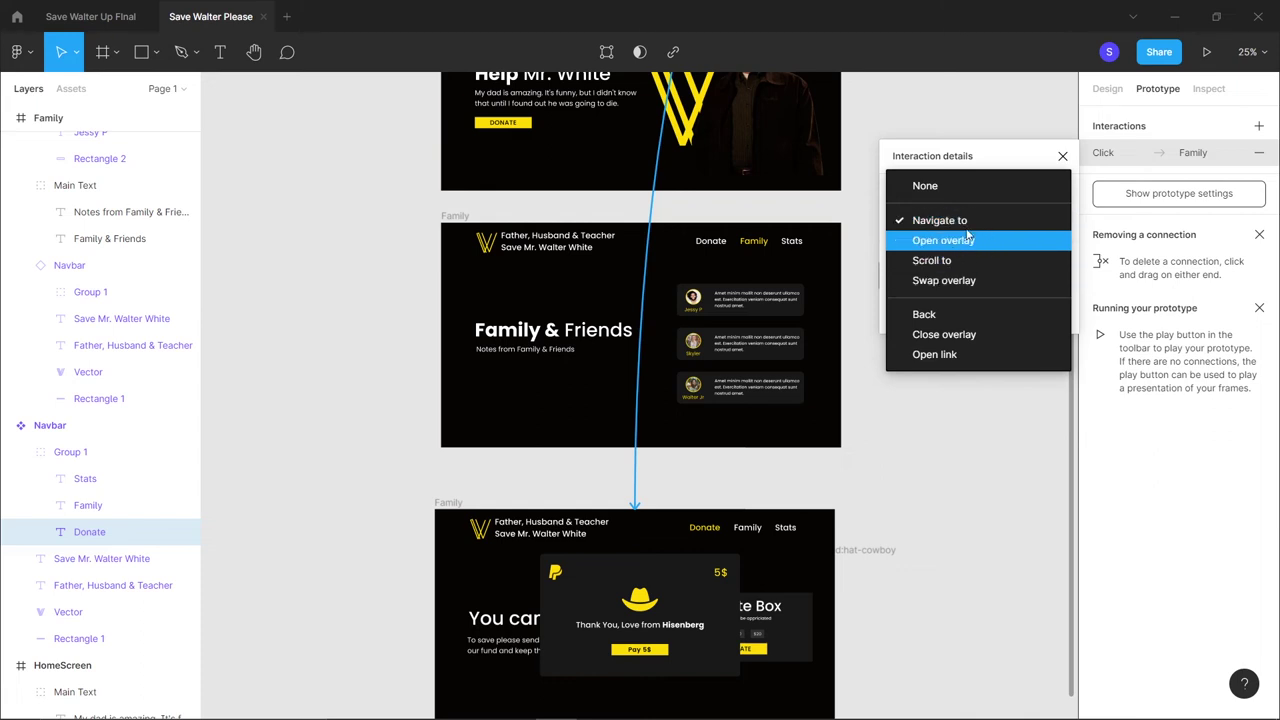
left_click(990, 221)
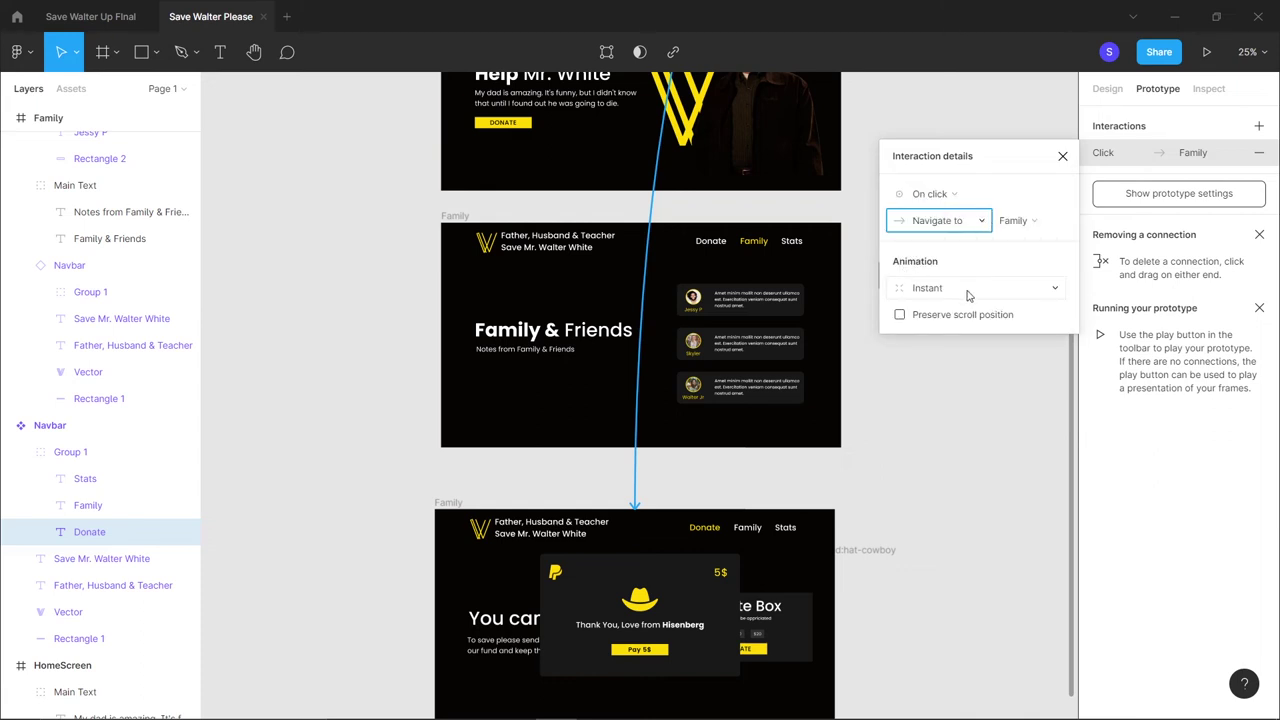
left_click(957, 294)
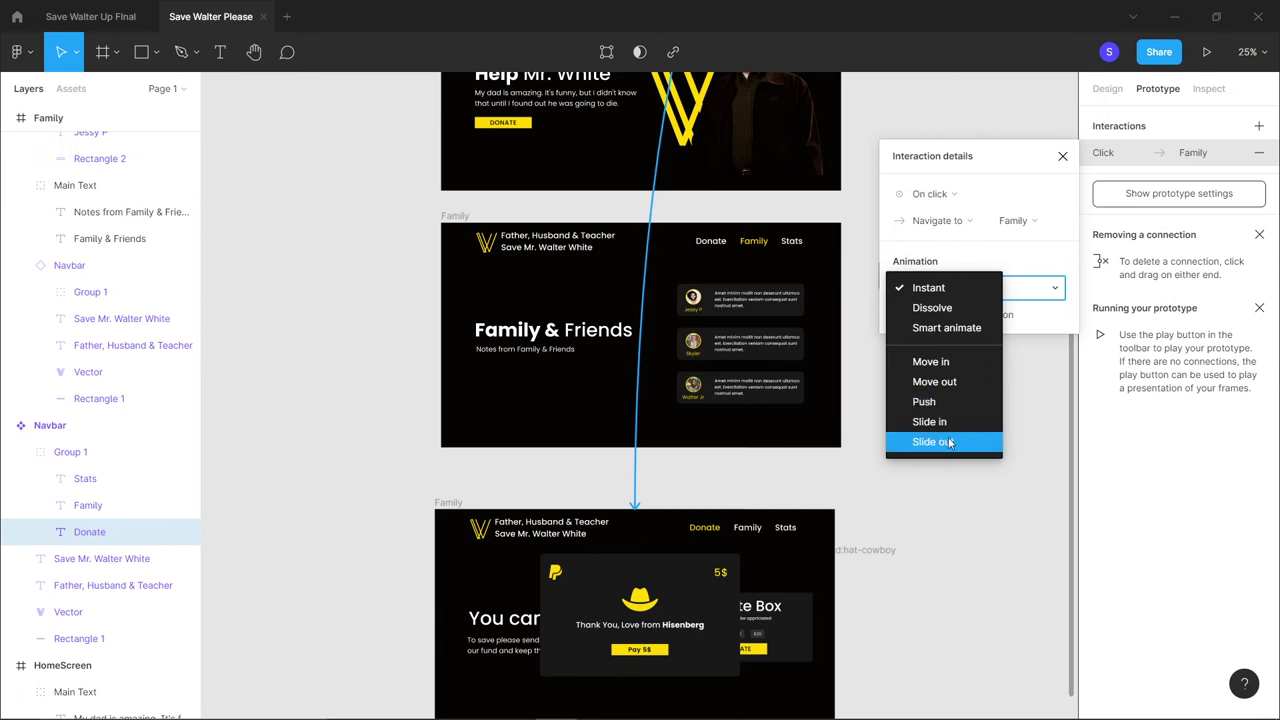
left_click(951, 381)
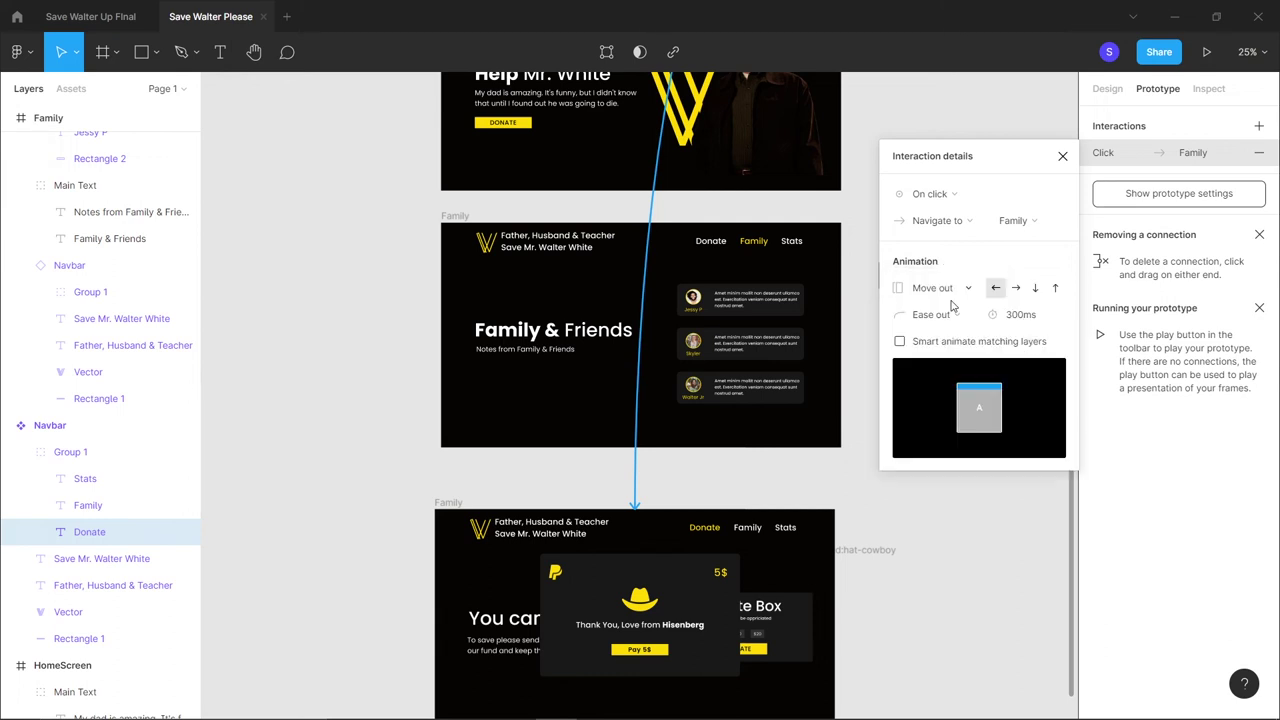
left_click(958, 292)
left_click(960, 234)
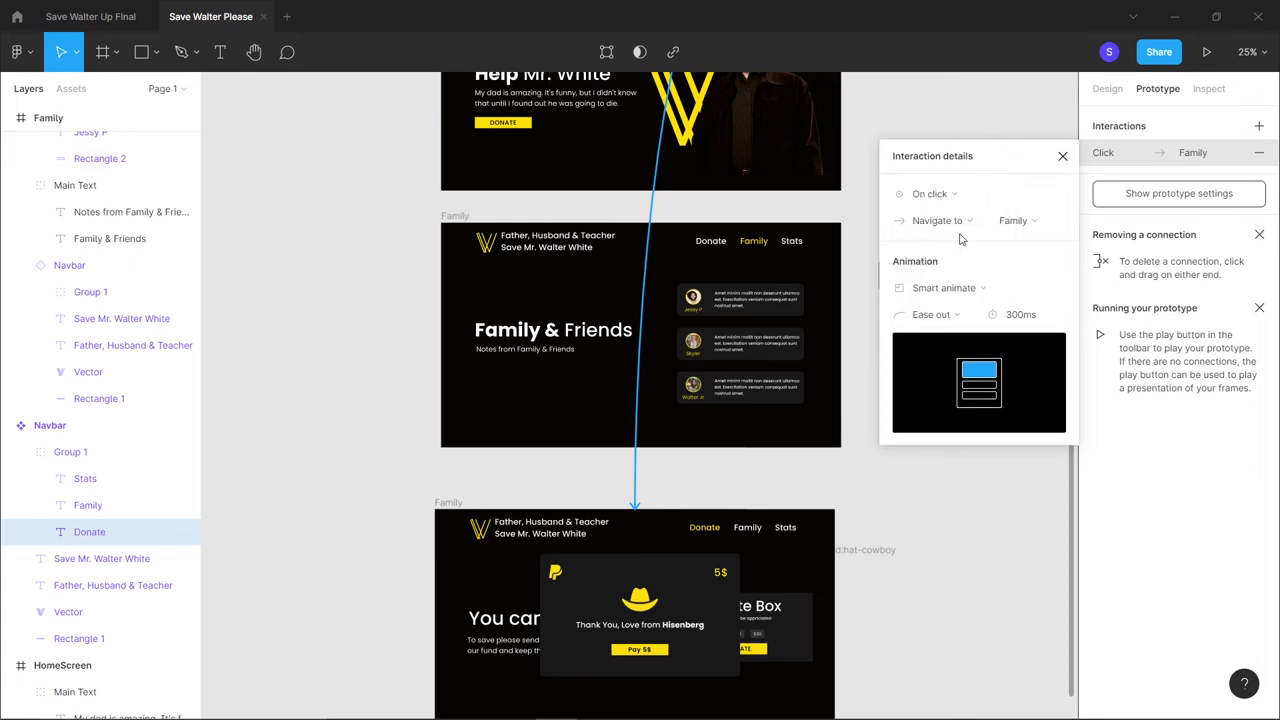
left_click(1066, 157)
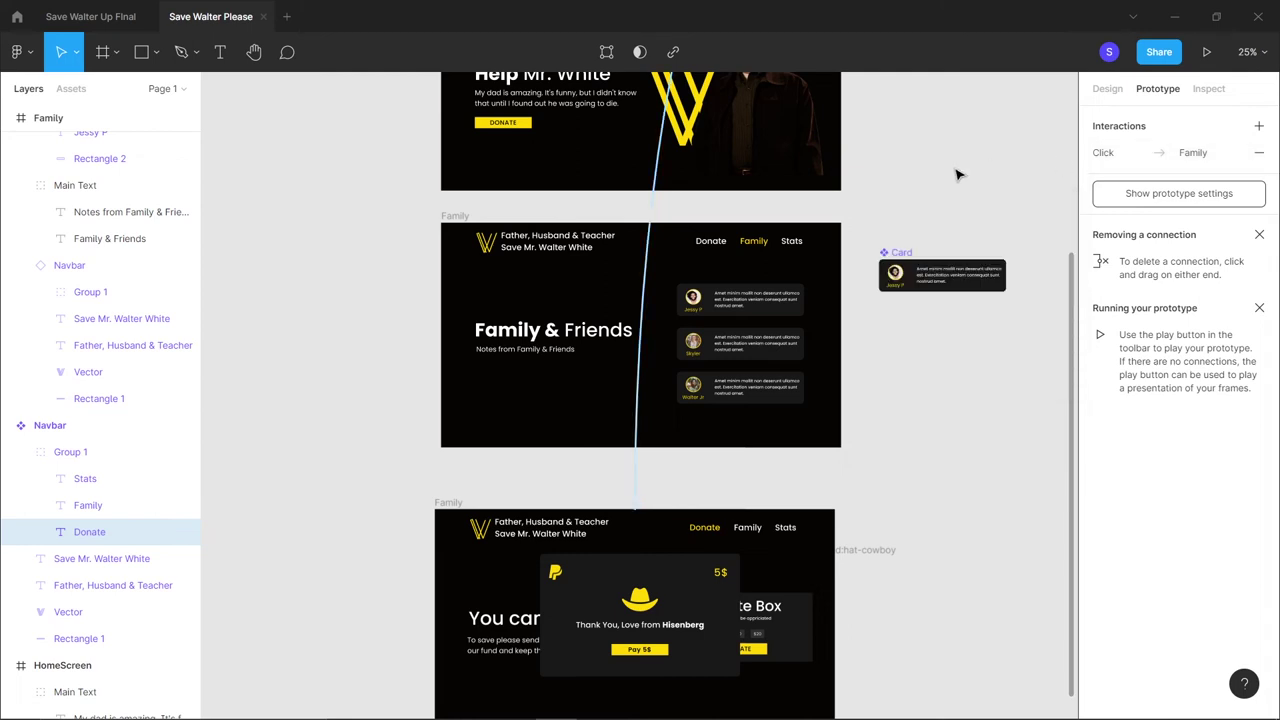
Create a prototype connection from the main Navbar component's Family item to the Family & Friends page frame
scroll(957, 175, "up", 5)
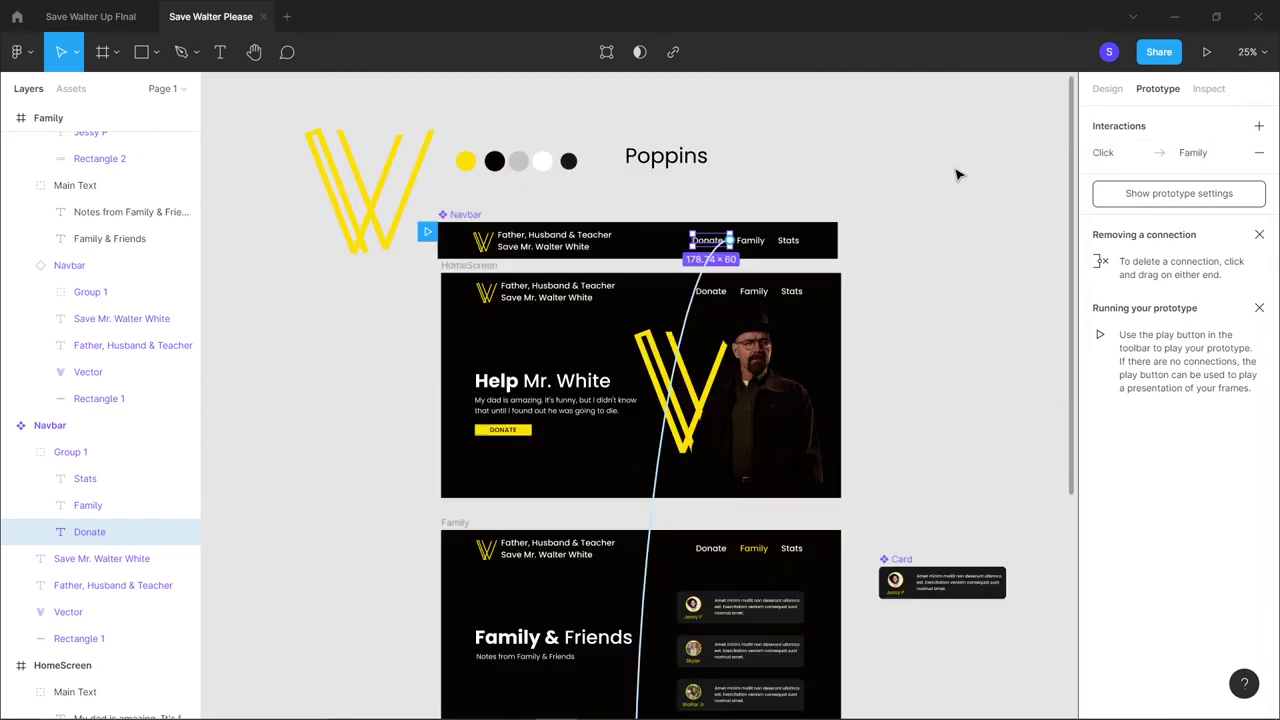
left_click(749, 242)
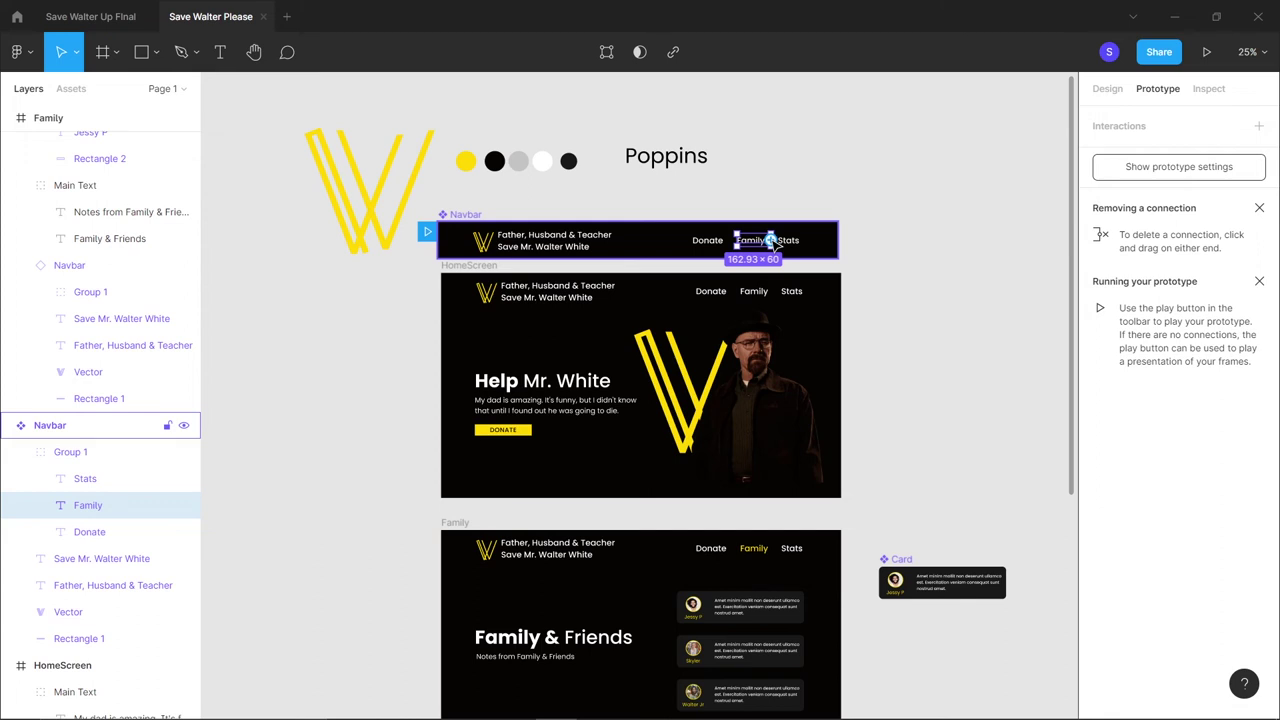
left_click_drag(770, 240, 820, 541)
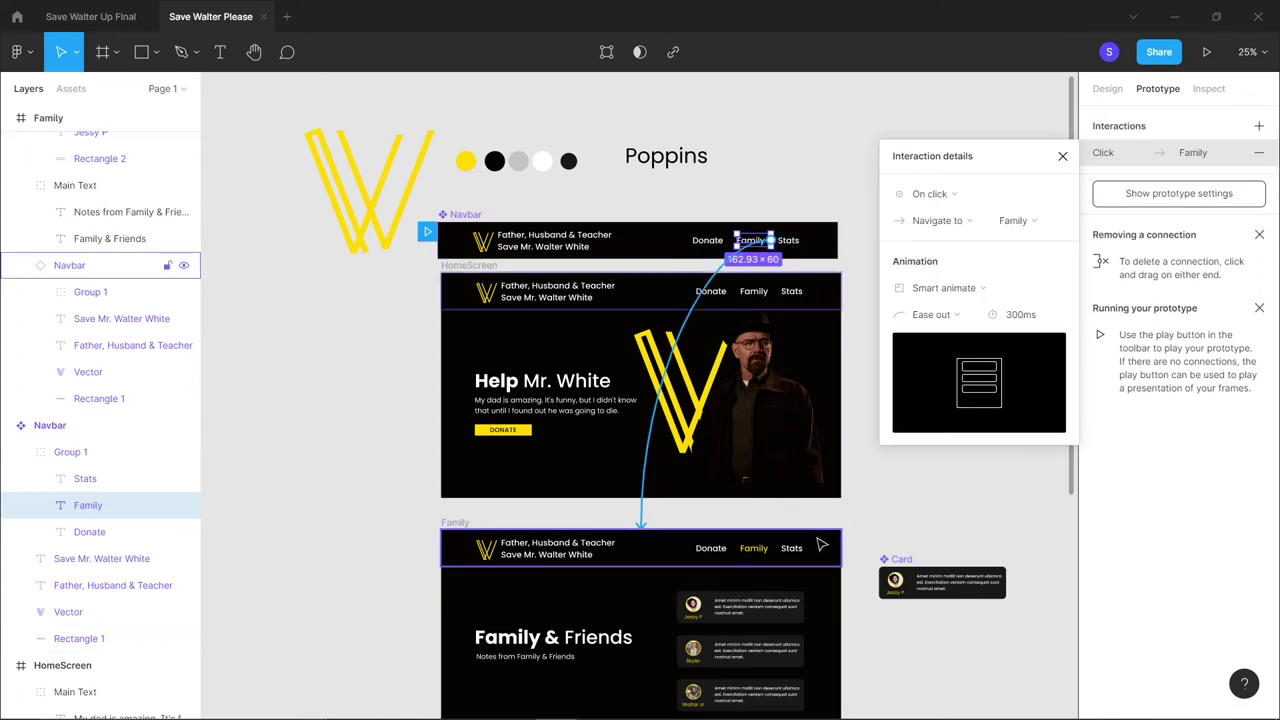
Examine the prototype connections of the main Navbar component and of its instances on the page frames
left_click(792, 240)
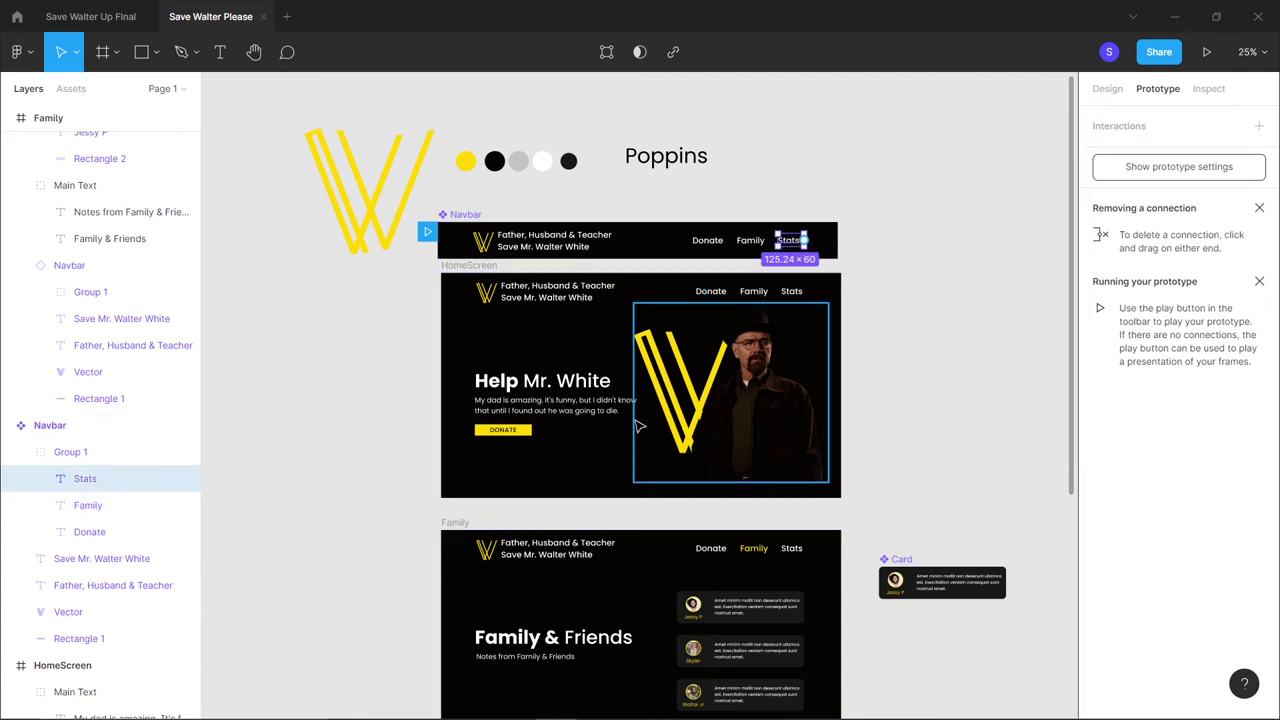
scroll(499, 449, "down", 5)
scroll(499, 449, "up", 2)
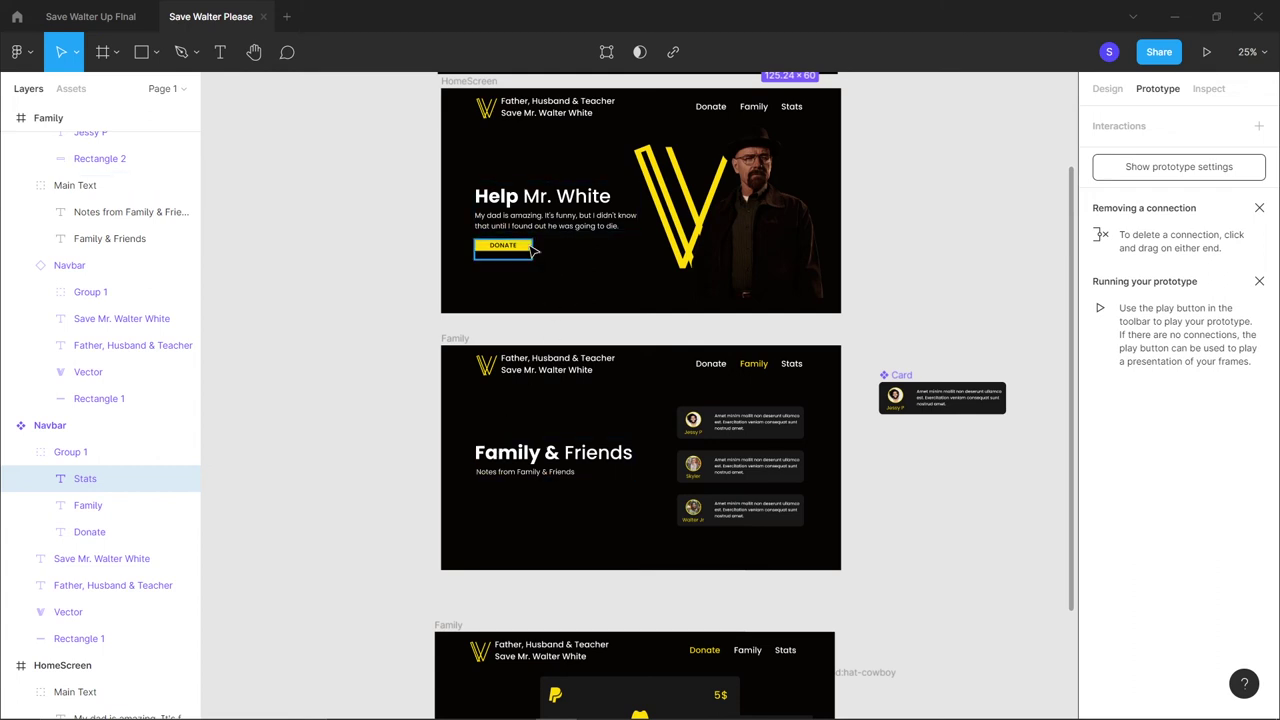
scroll(532, 252, "up", 3)
left_click(525, 234)
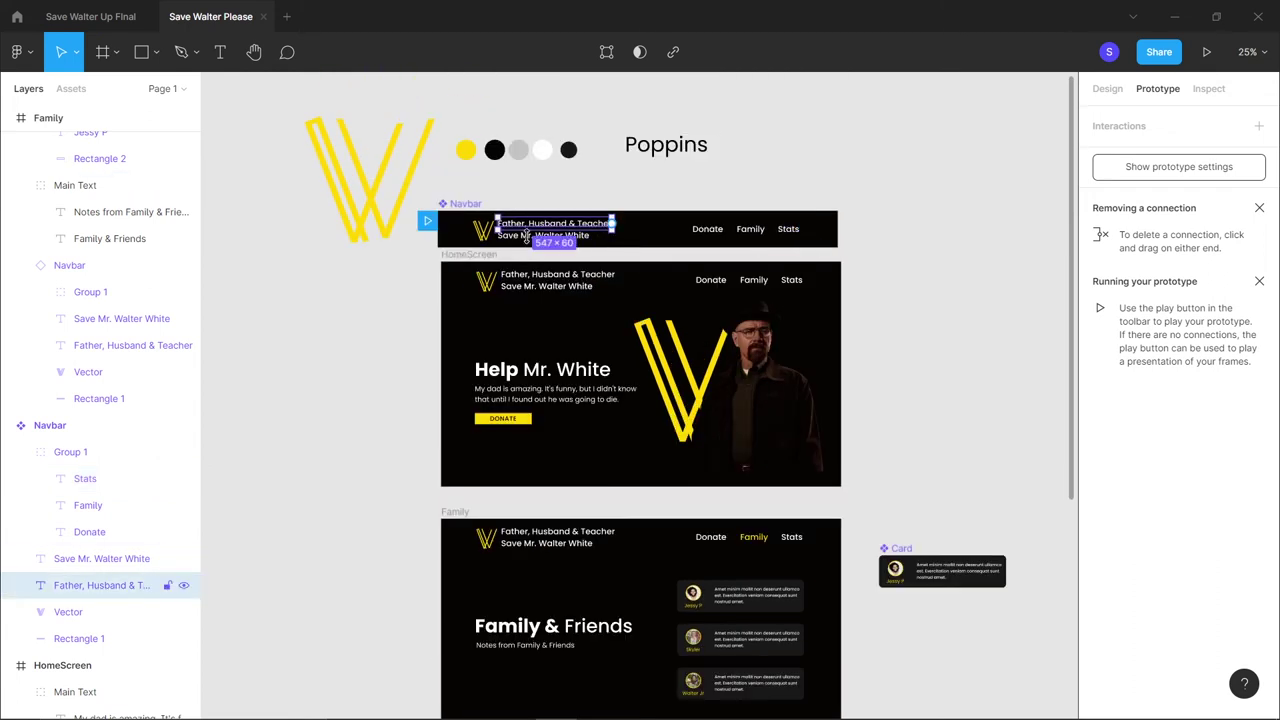
key("Escape")
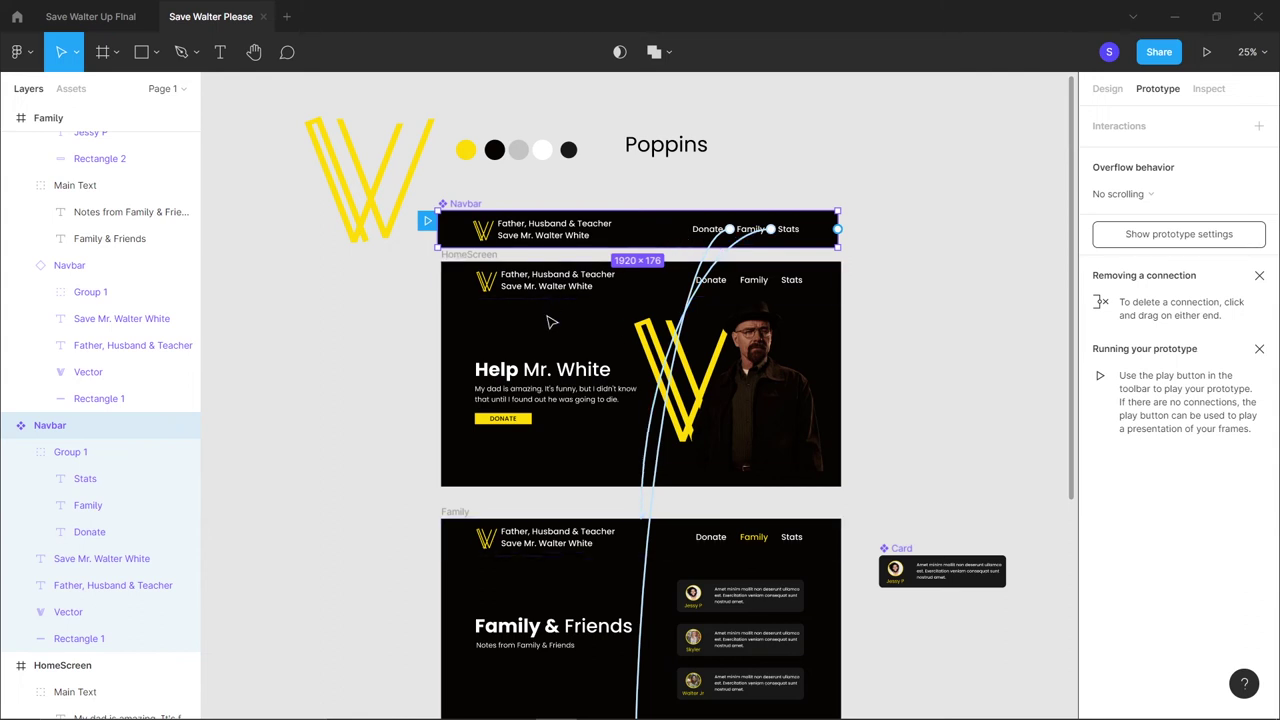
key("Escape")
left_click(573, 297)
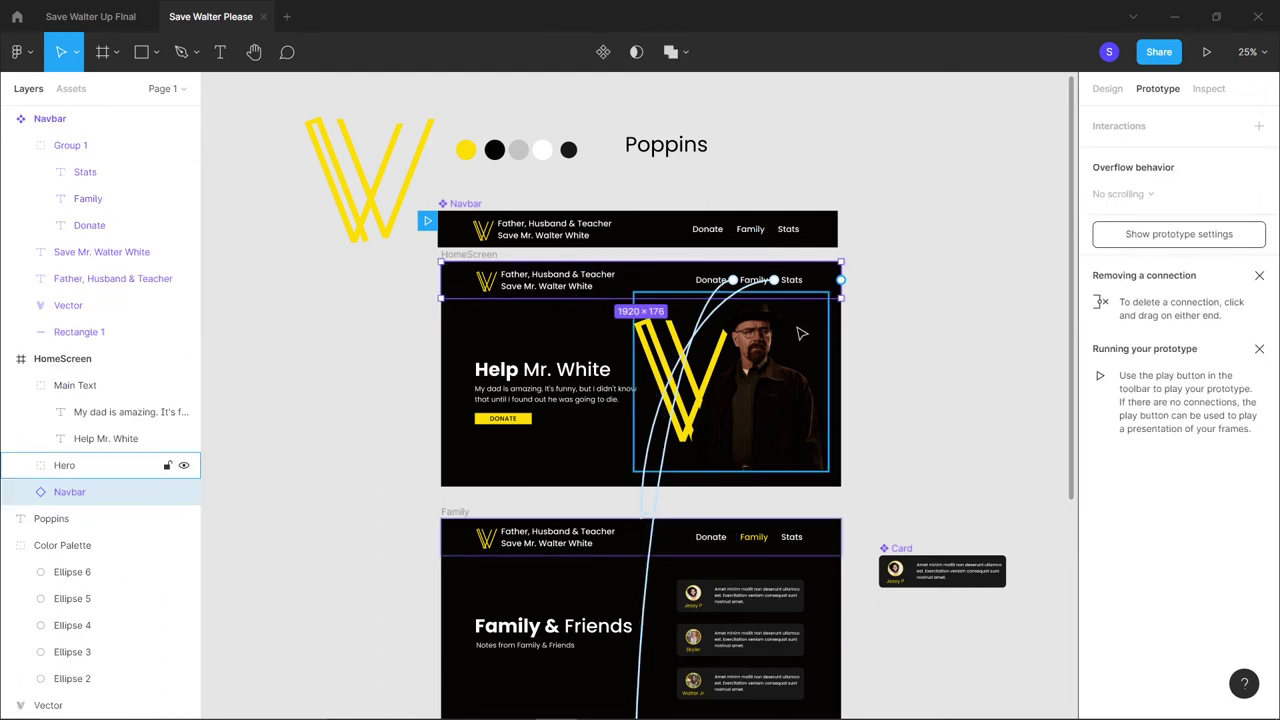
scroll(811, 443, "down", 2)
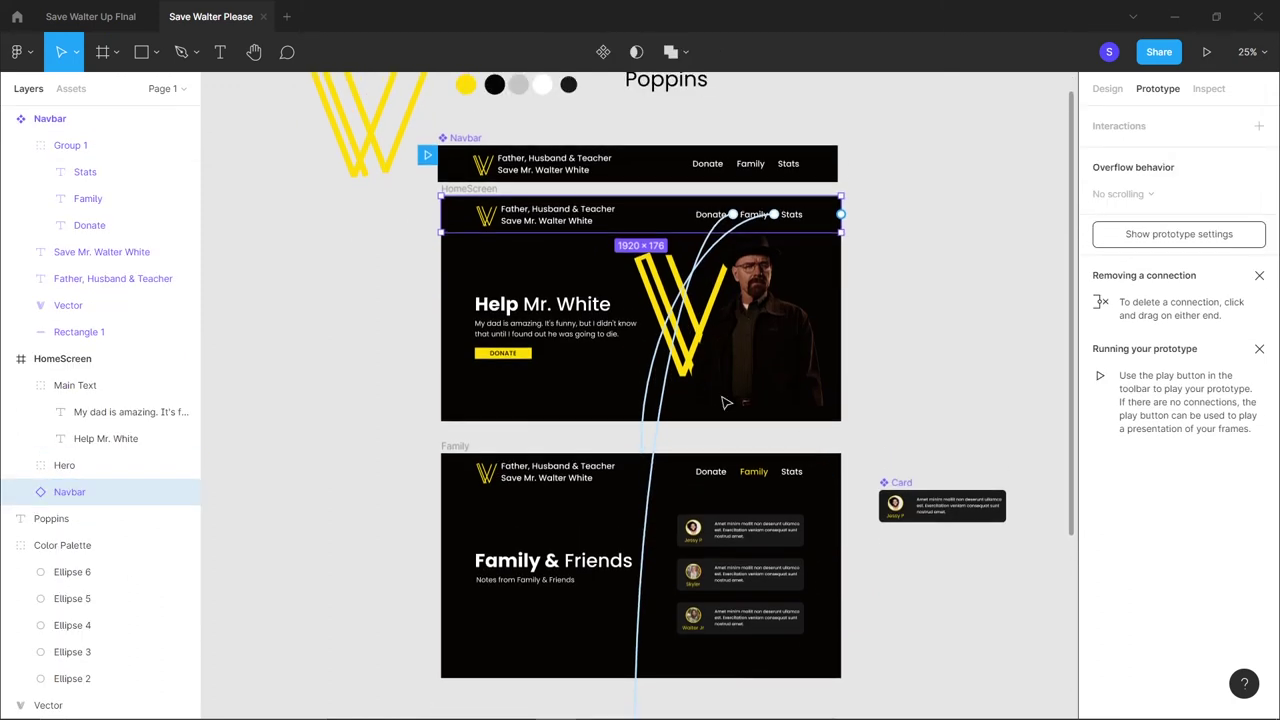
key("Escape")
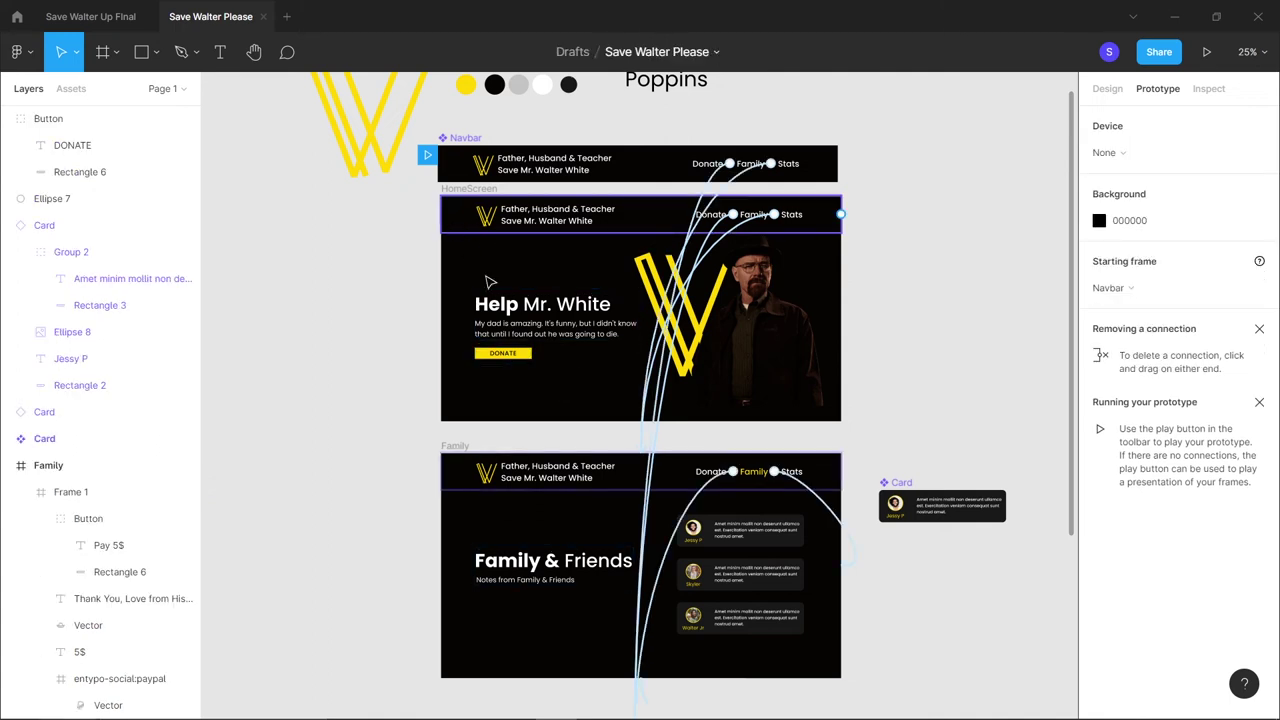
Delete the DONATE button group below the HomeScreen's main text
left_click(530, 361)
key("ctrl+plus")
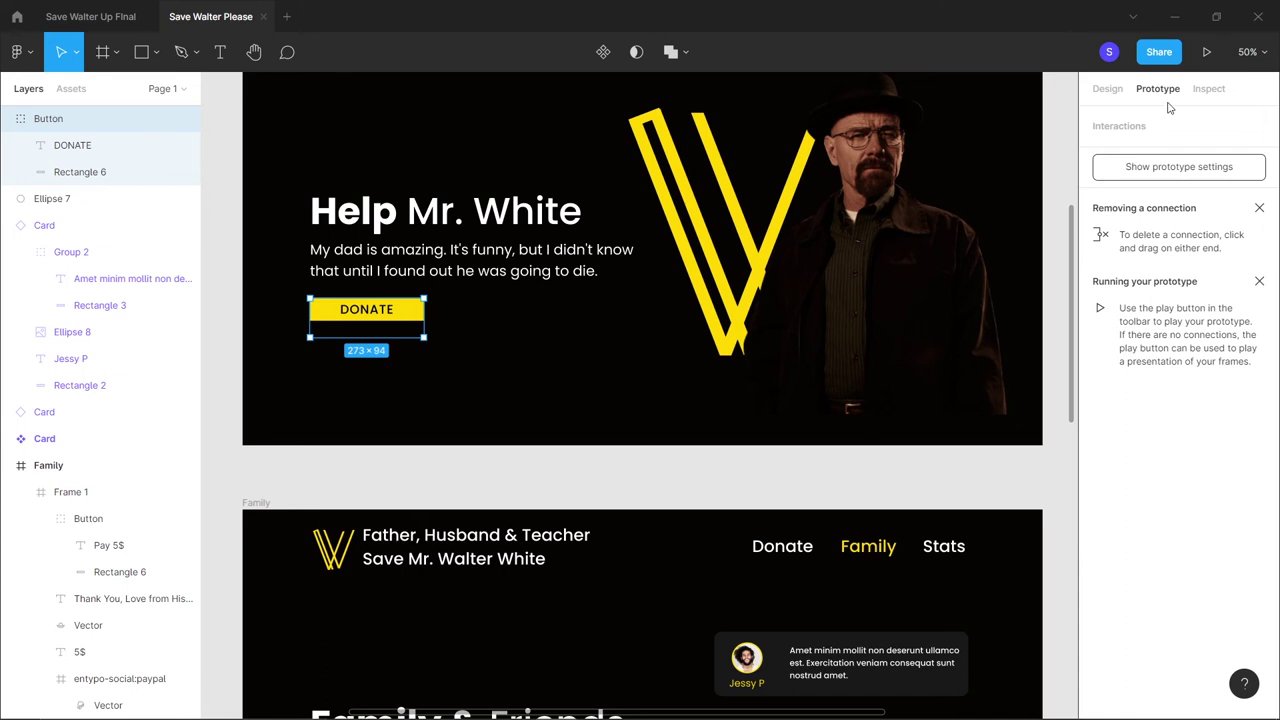
left_click(362, 318)
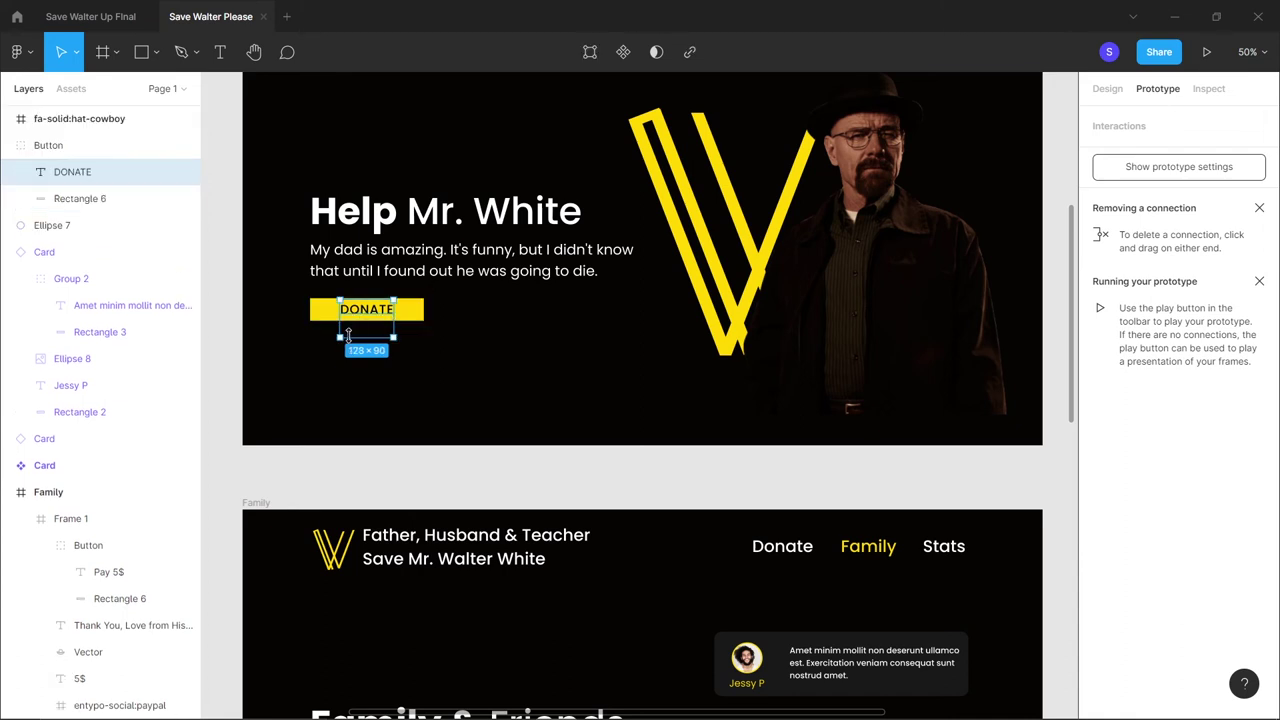
left_click(471, 255)
left_click(445, 212)
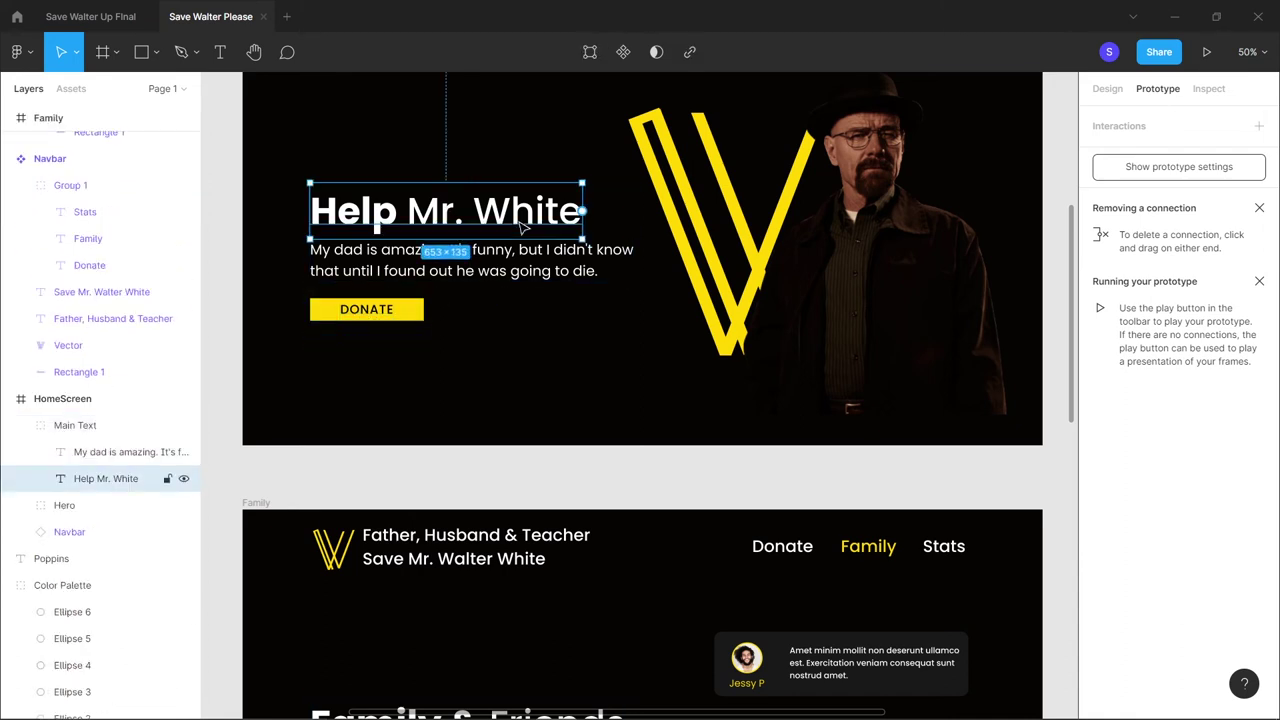
left_click(385, 325)
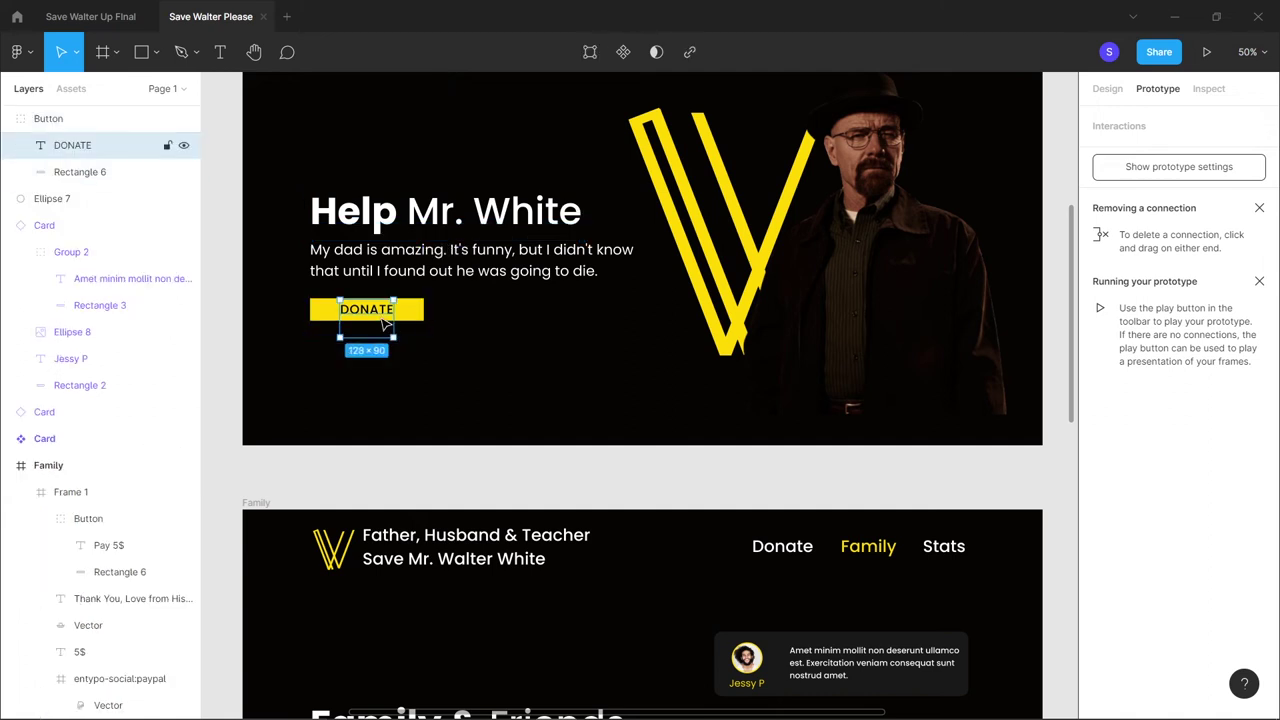
left_click(418, 308)
left_click(366, 318)
key("Delete")
Draw a button rectangle about 429 × 116 below the HomeScreen's main text and fill it with the yellow Highlight style
key("r")
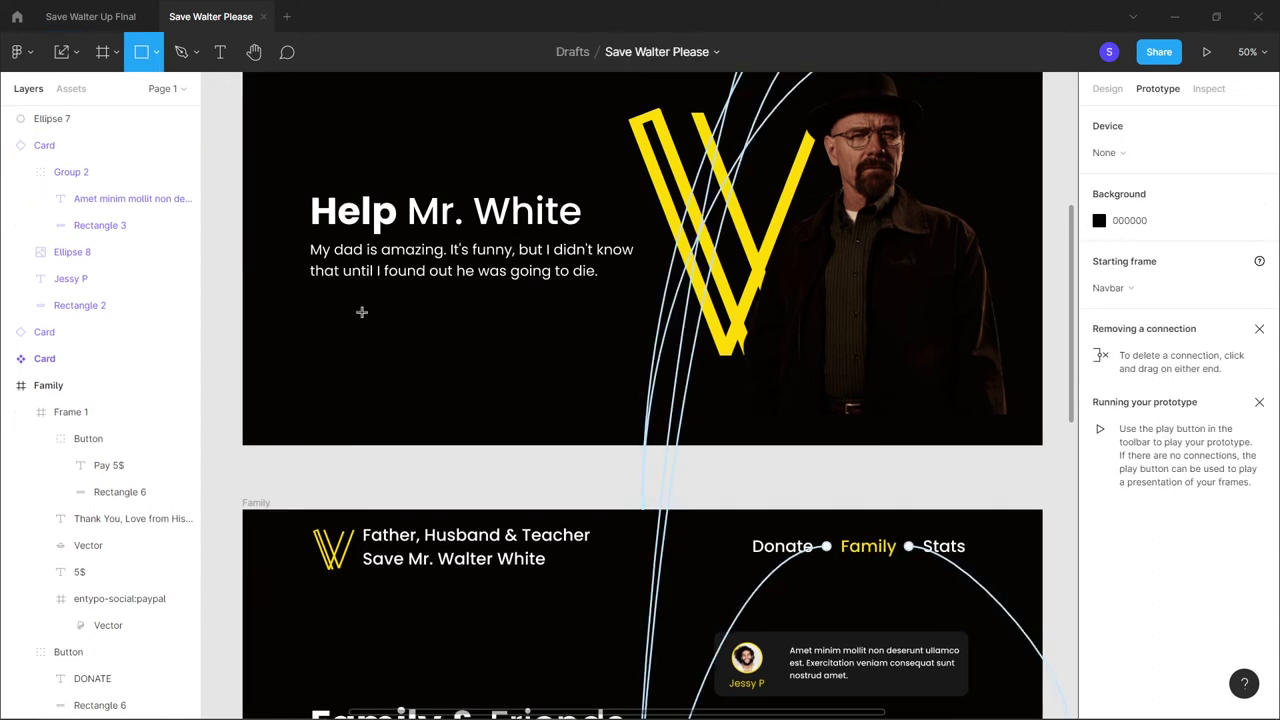
mouse_move(309, 302)
left_mouse_down()
mouse_move(320, 330)
mouse_move(495, 355)
left_mouse_up()
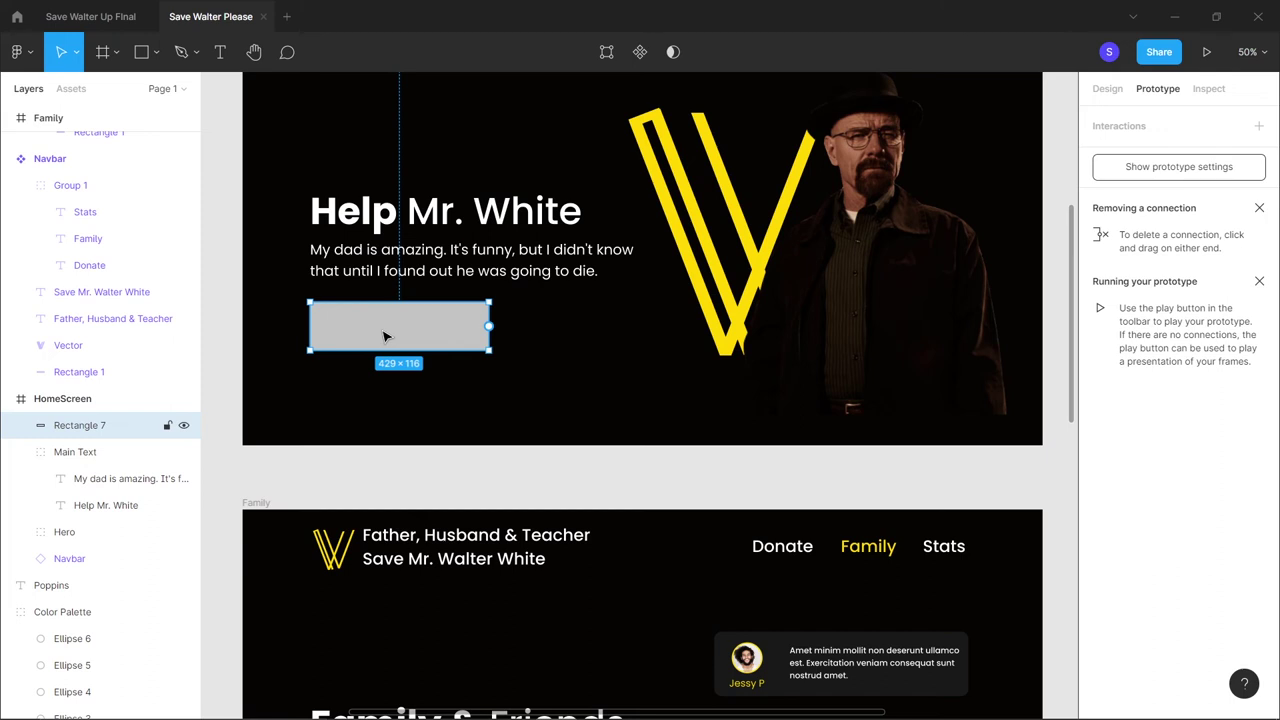
left_click(1108, 90)
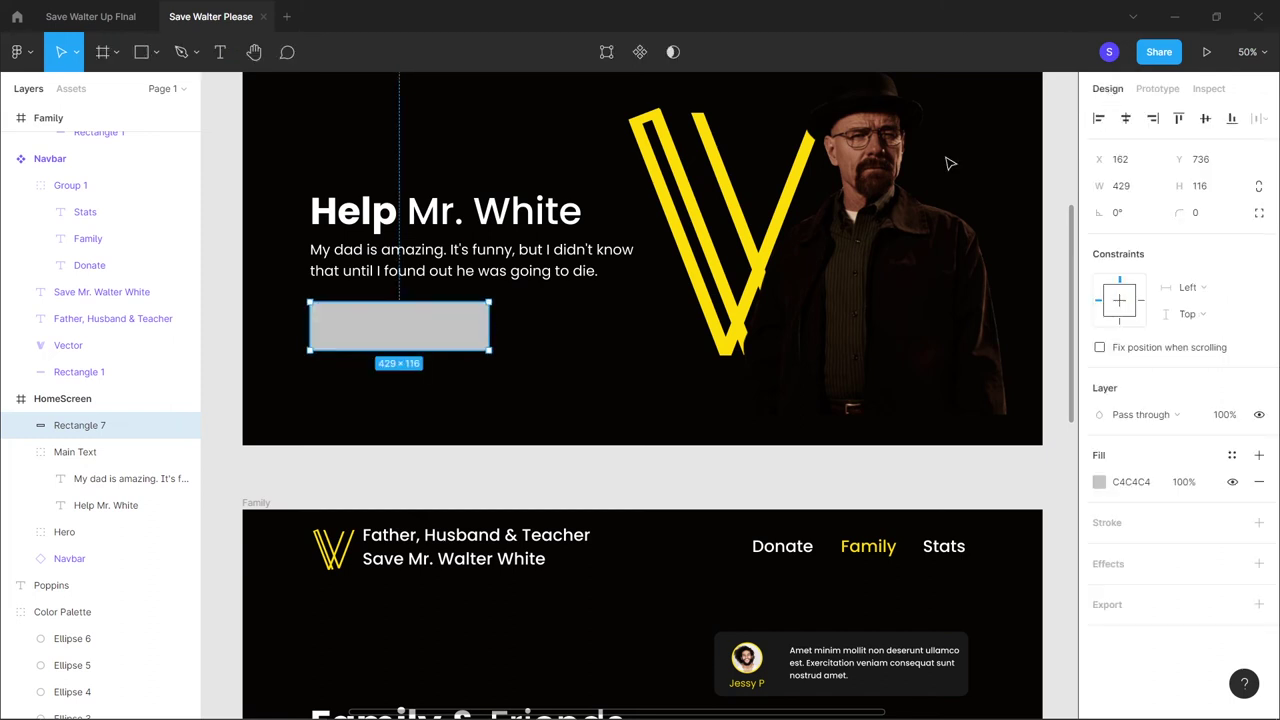
left_click(1233, 456)
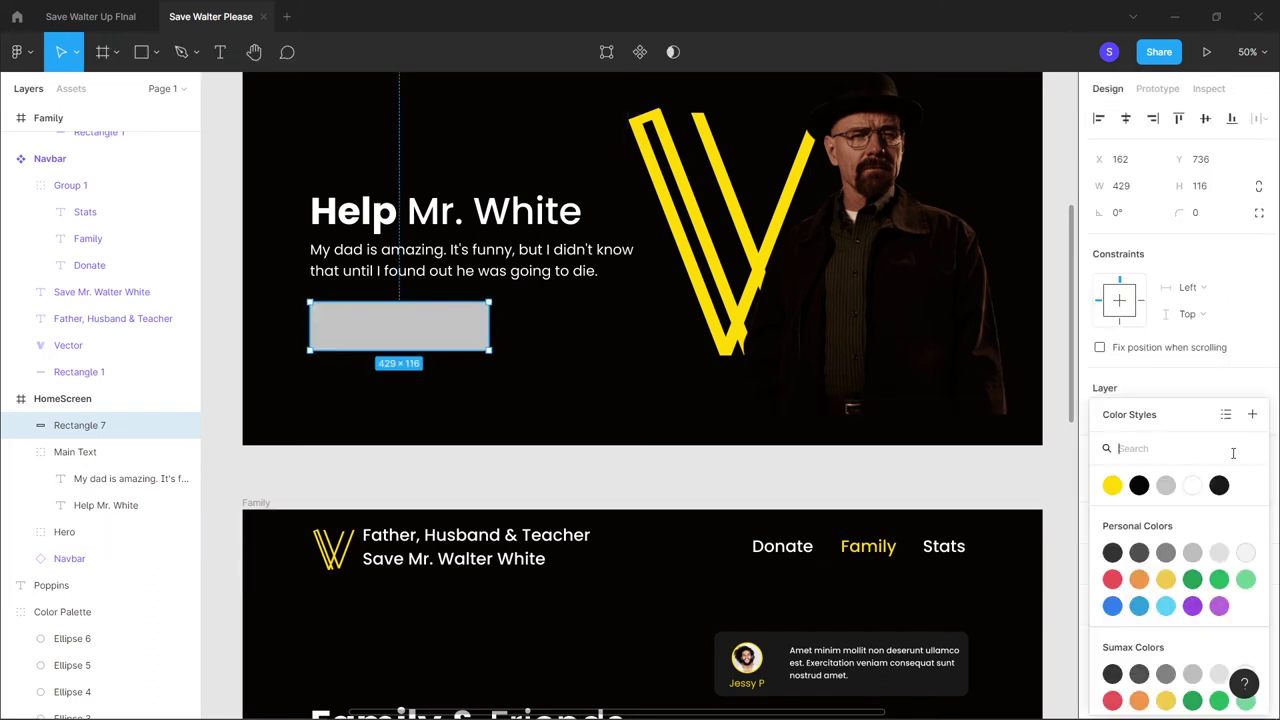
left_click(1112, 486)
Add the text "DONATE" on the yellow rectangle and set its font size to 60
key("t")
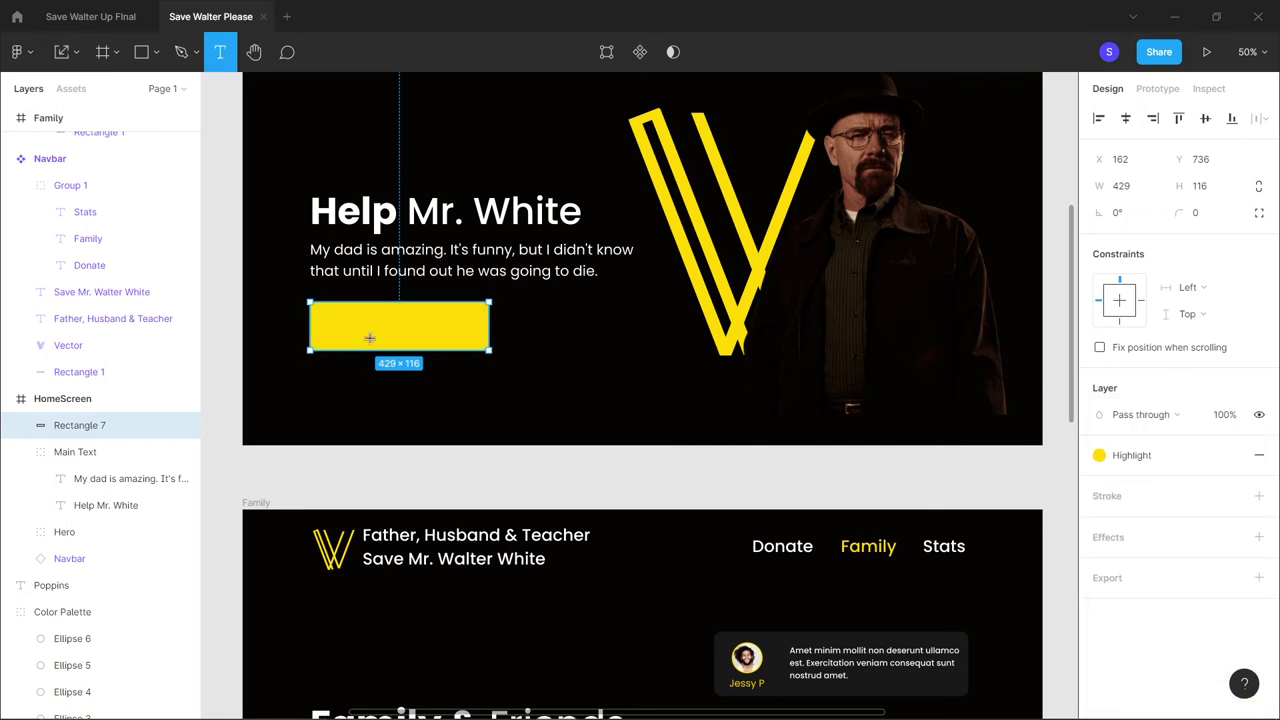
left_click(346, 323)
type("DONATE")
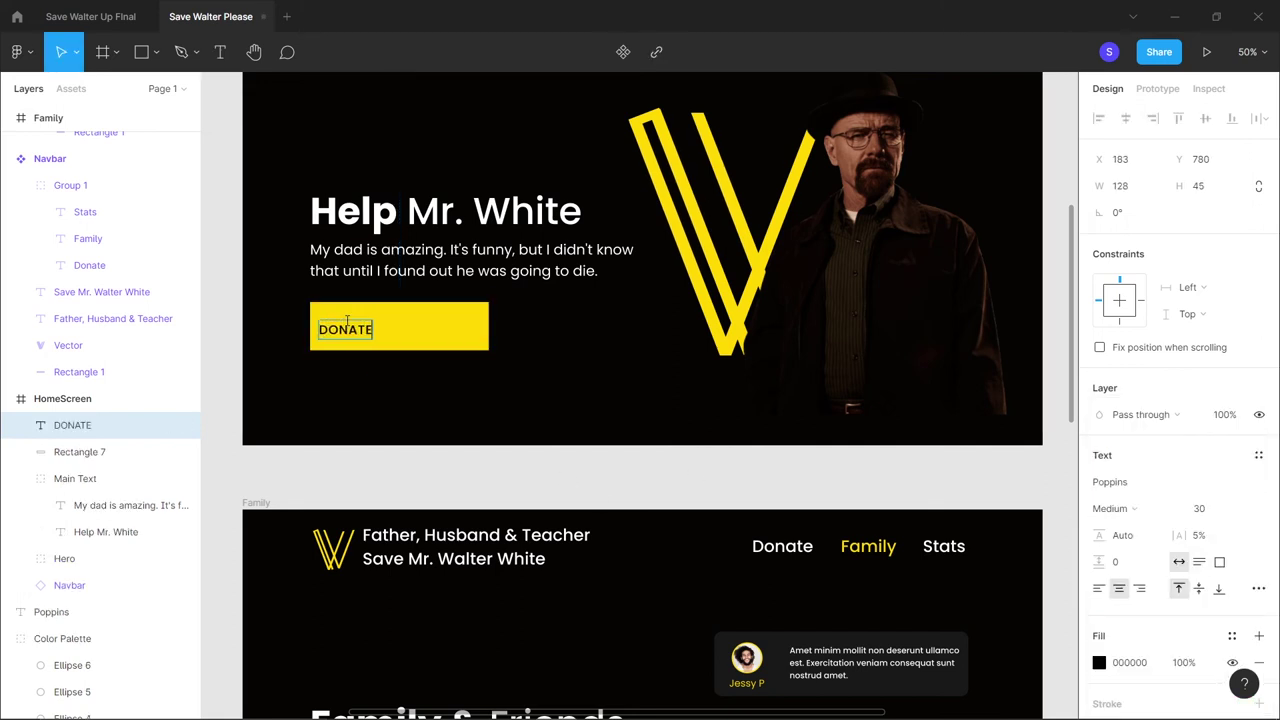
key("Escape")
left_click(1199, 508)
type("60")
key("Return")
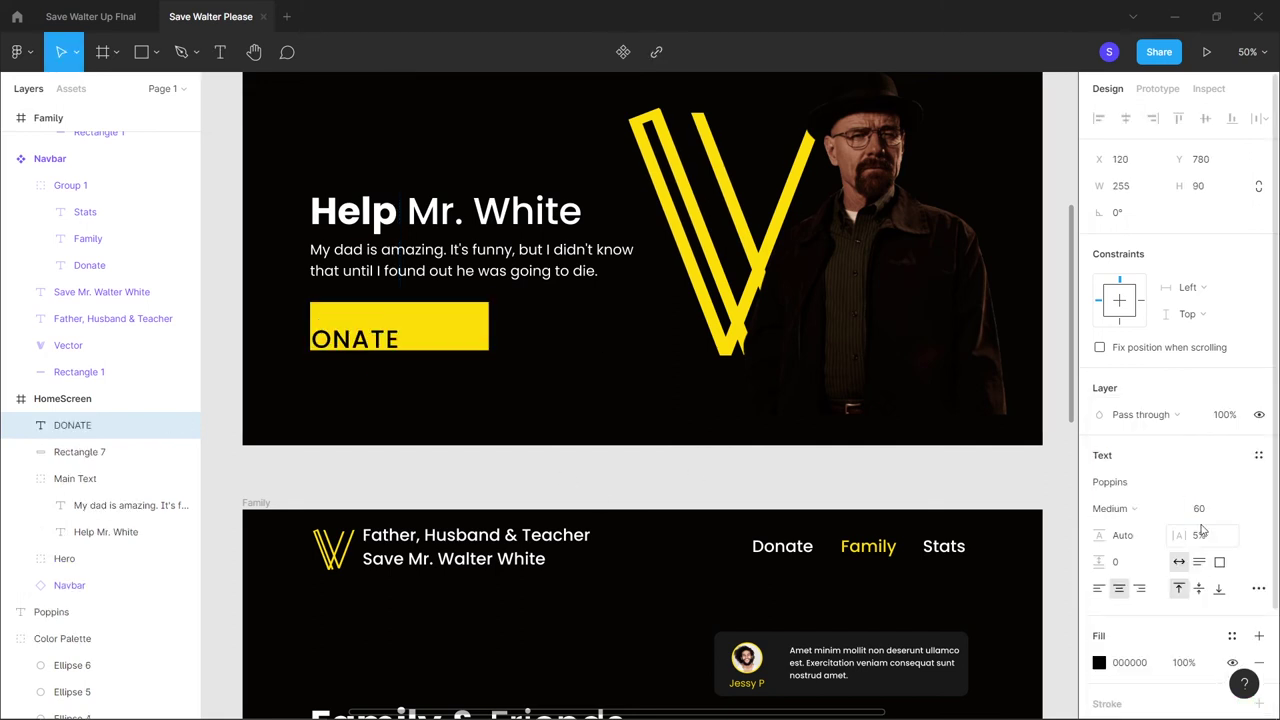
Centre the DONATE text on the HomeScreen's yellow rectangle and shrink the rectangle to about 407 × 103
left_click_drag(399, 320, 293, 357)
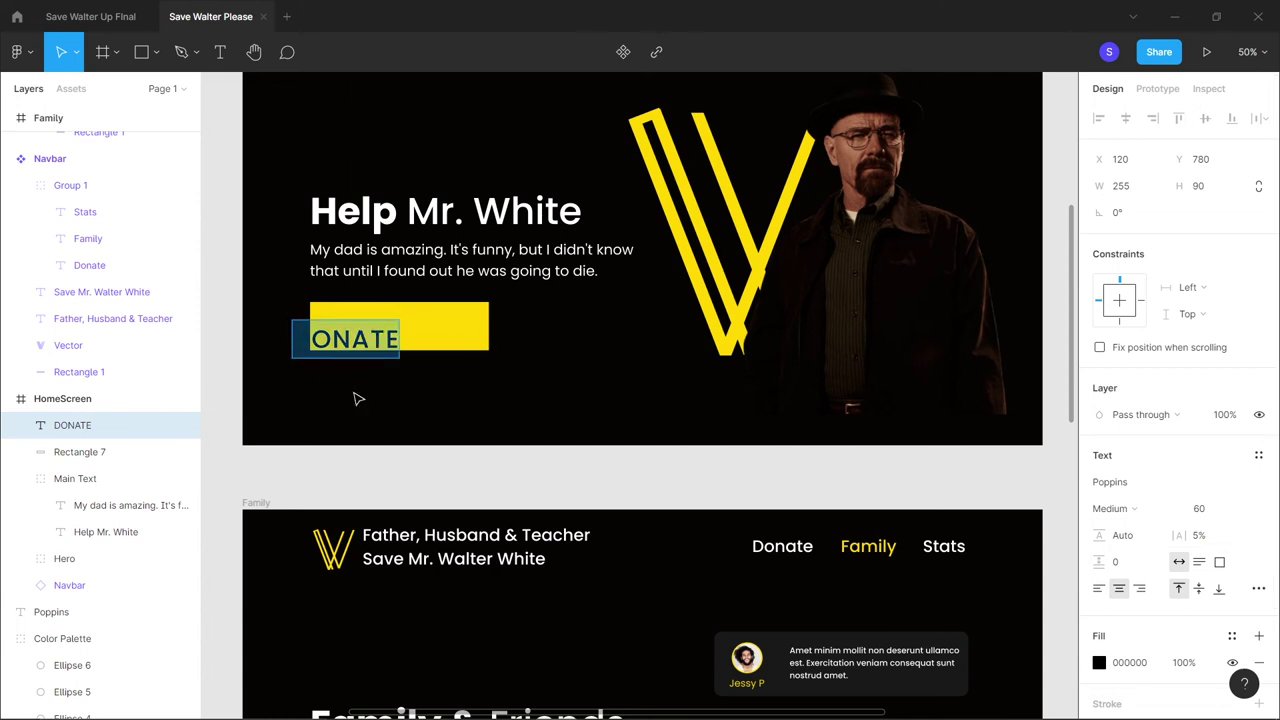
left_click_drag(372, 340, 418, 333)
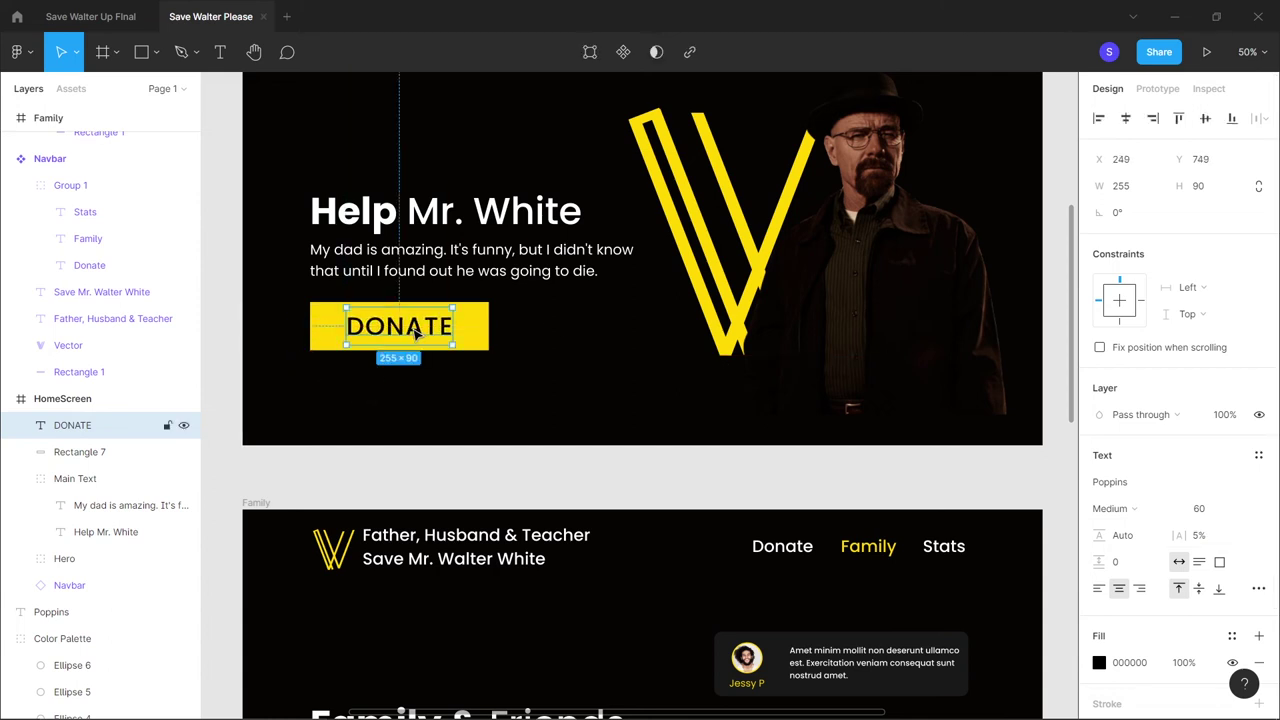
key("minus")
key("plus")
left_click(555, 367)
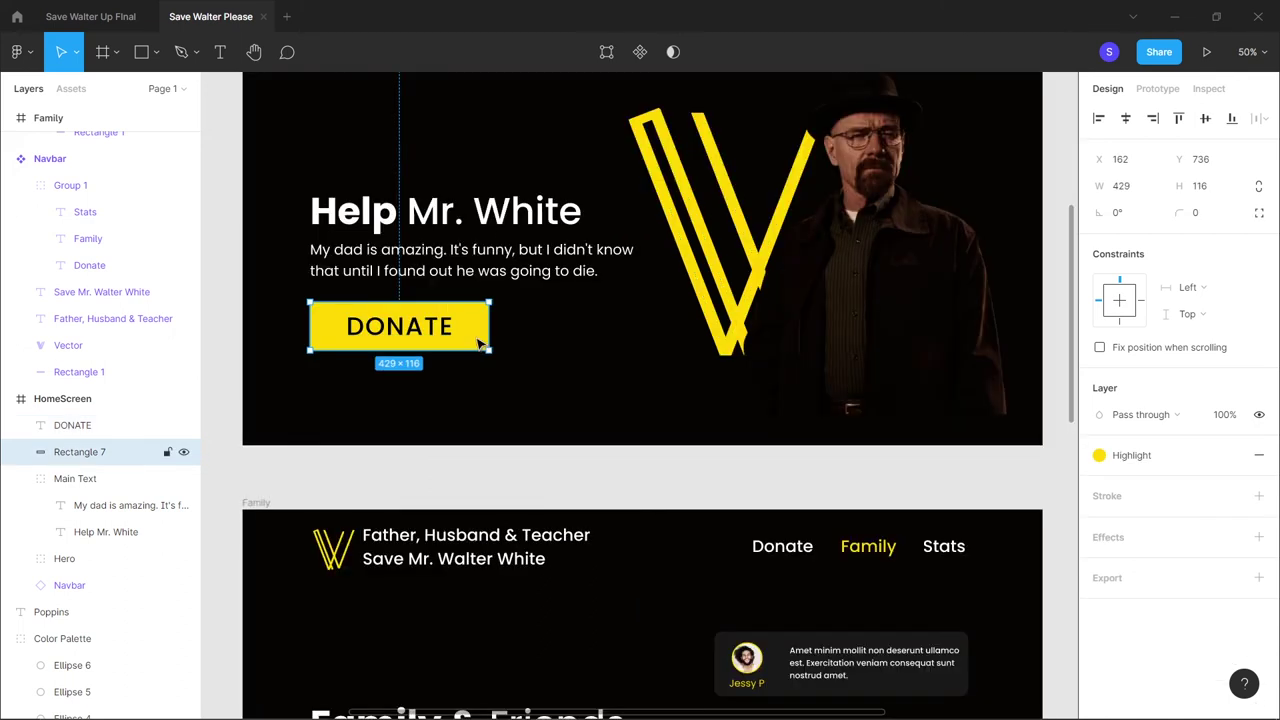
left_click_drag(487, 348, 480, 344)
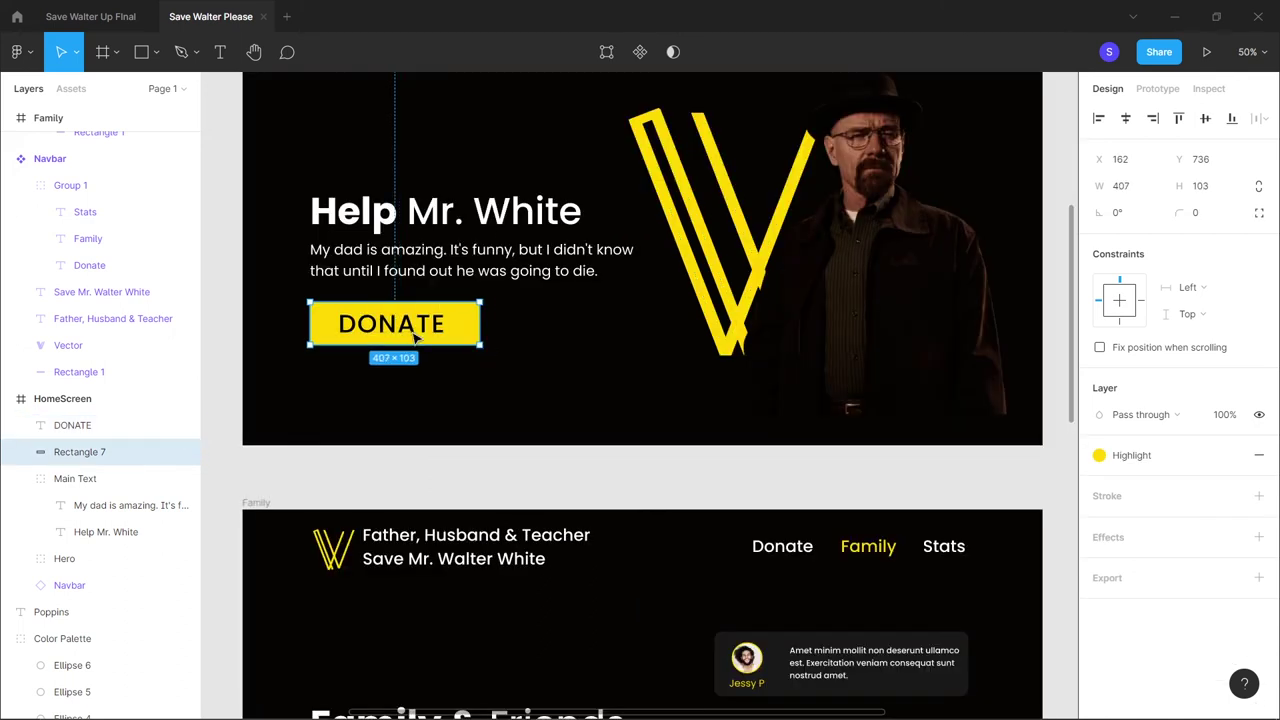
Re-centre the DONATE text on the resized yellow rectangle and group the two as one button
left_click(422, 332)
left_click(479, 326, "shift")
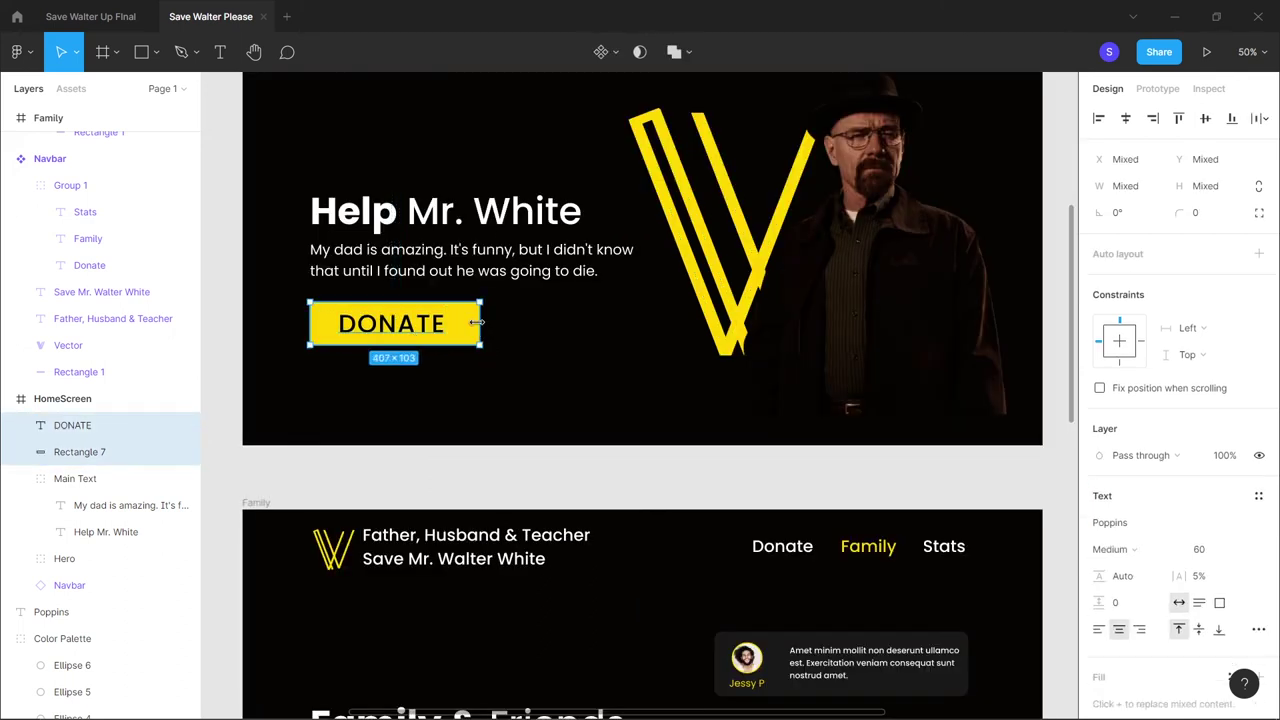
key("ctrl+g")
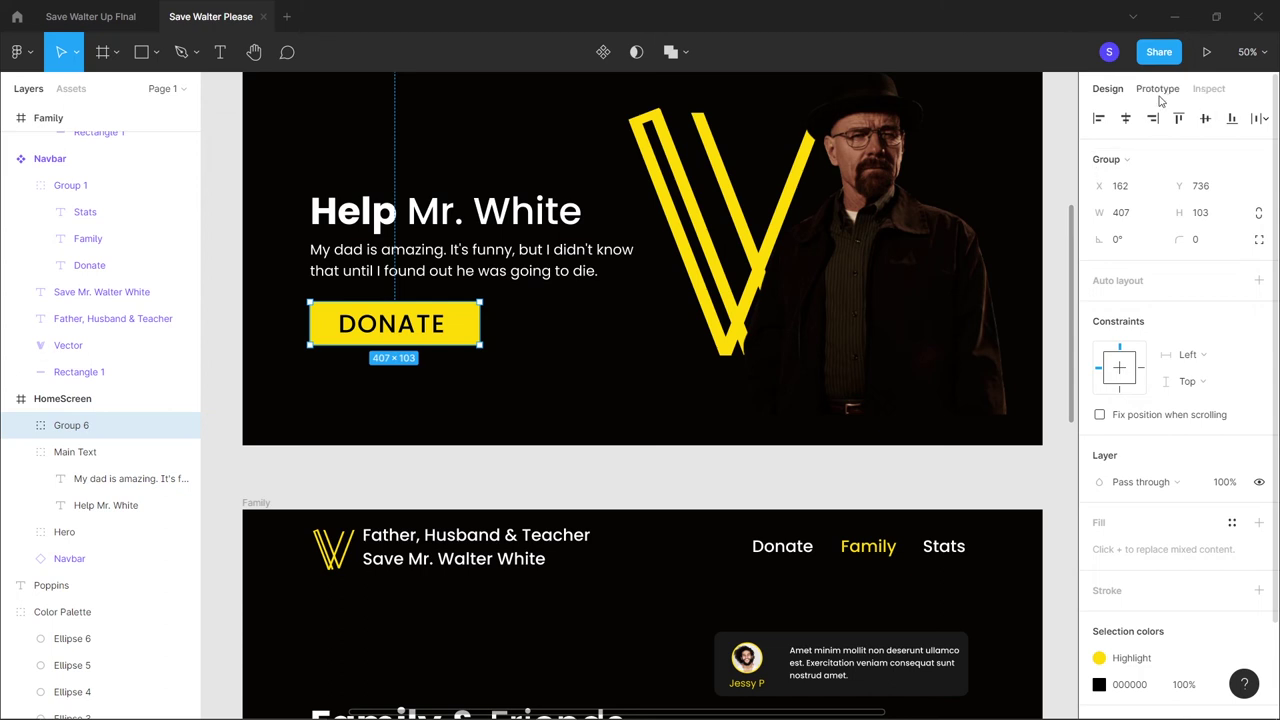
Link the HomeScreen's DONATE button group to the donation page frame with an On click, Navigate to, Smart animate interaction
left_click(1158, 92)
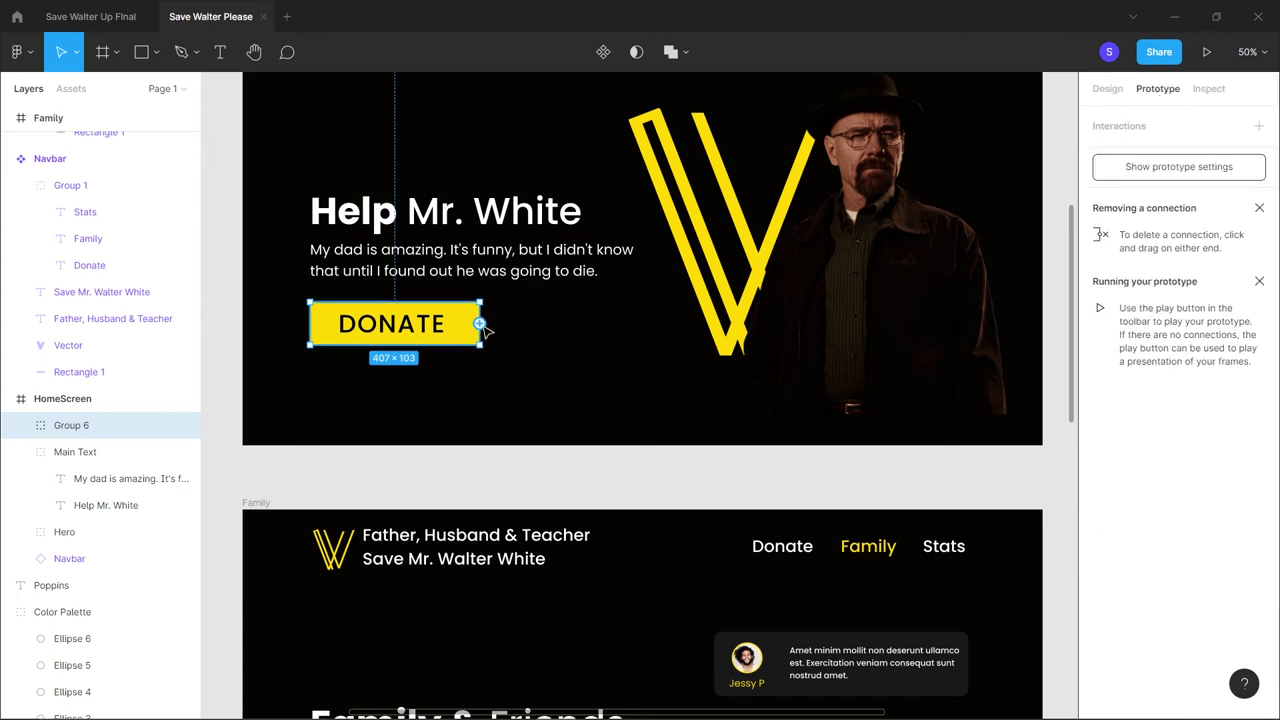
key("minus")
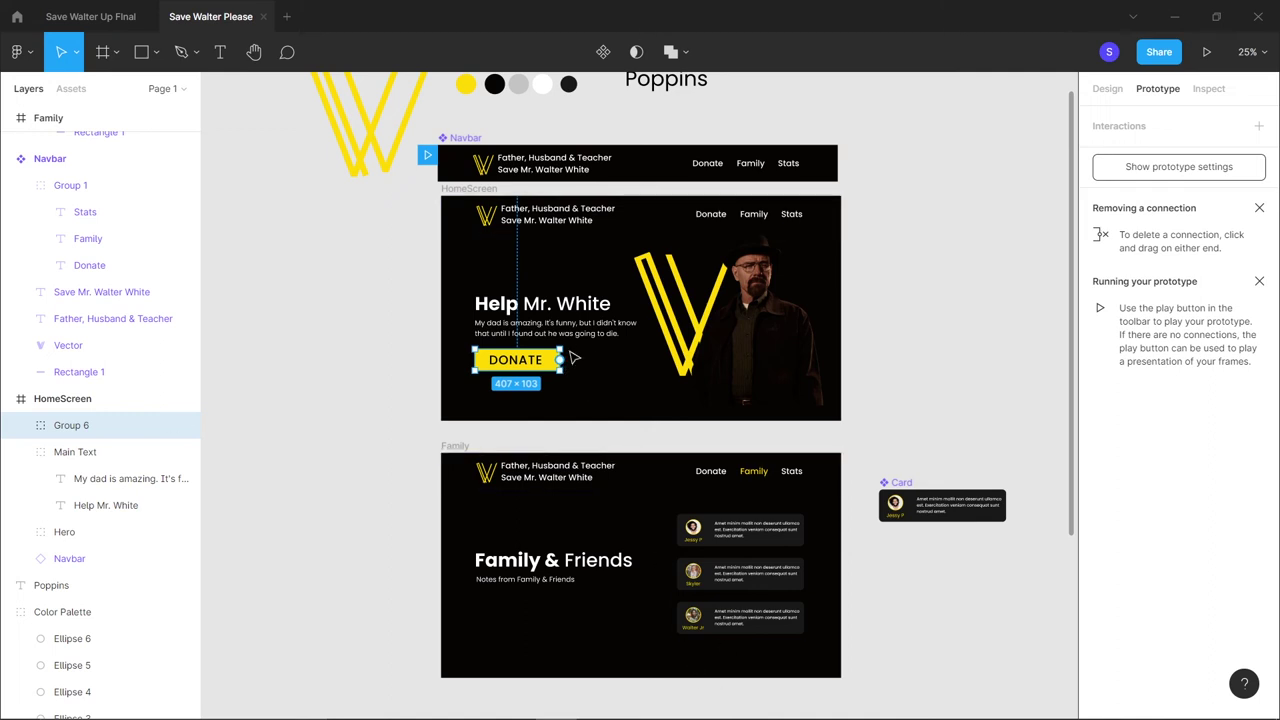
left_click_drag(562, 364, 786, 681)
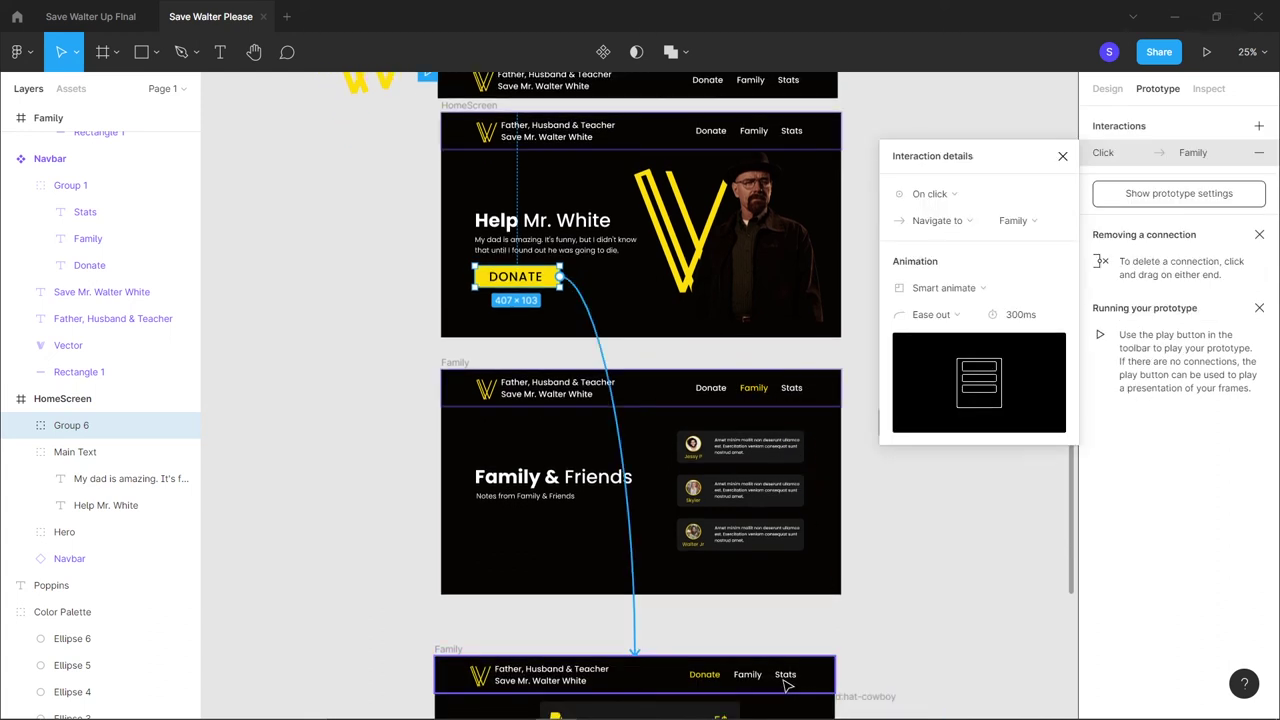
left_click(914, 626)
Link the logo in the main Navbar component to the HomeScreen frame with an On drag, Navigate to interaction
scroll(914, 628, "down", 2)
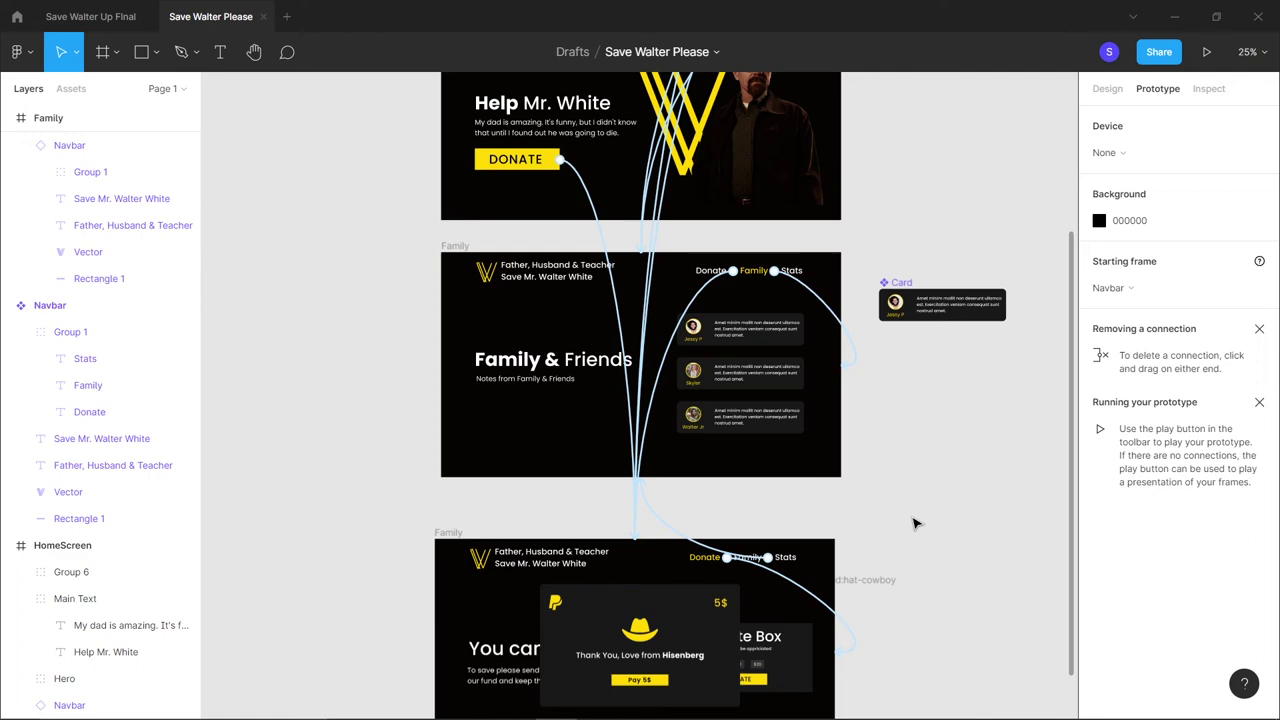
scroll(789, 404, "up", 8)
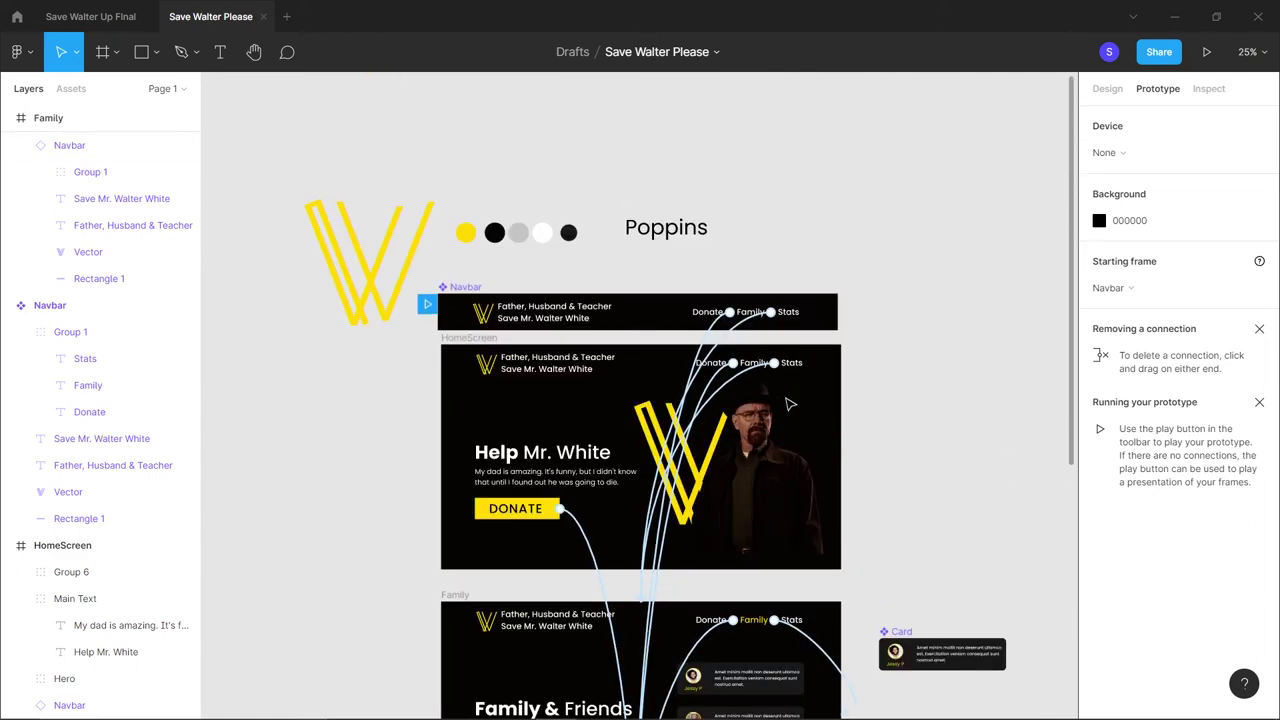
key("plus")
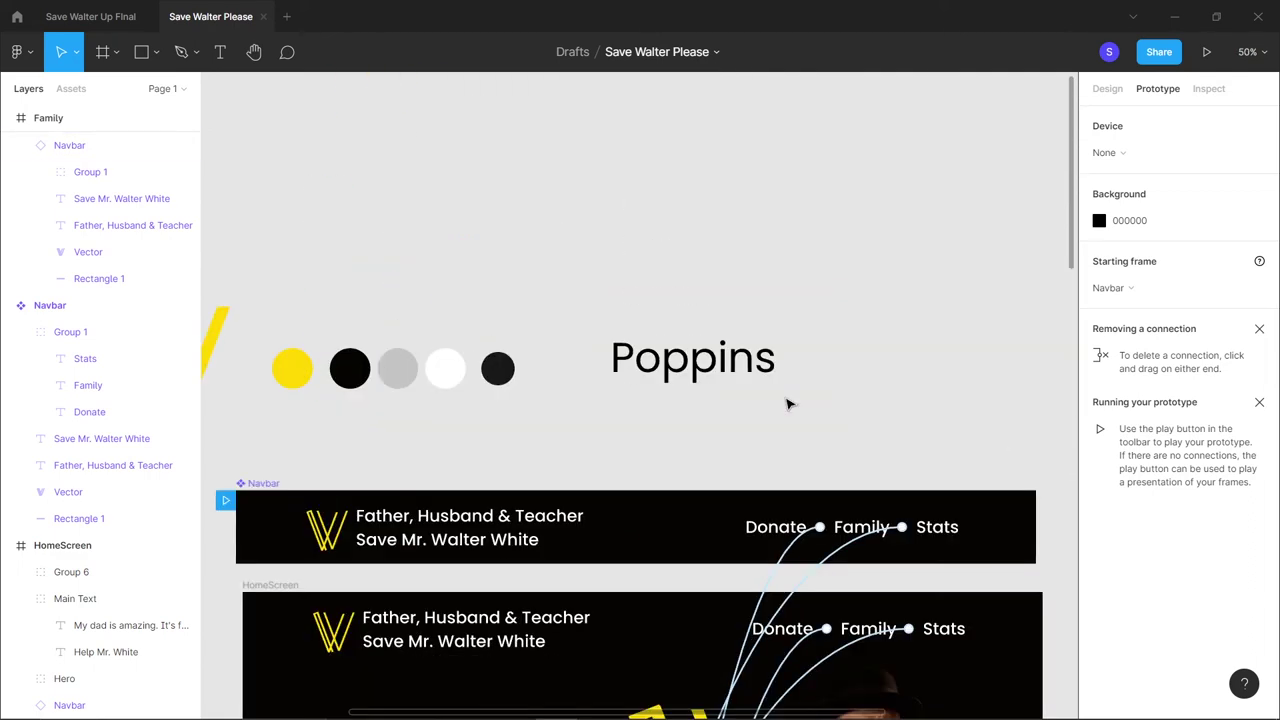
left_click(570, 535)
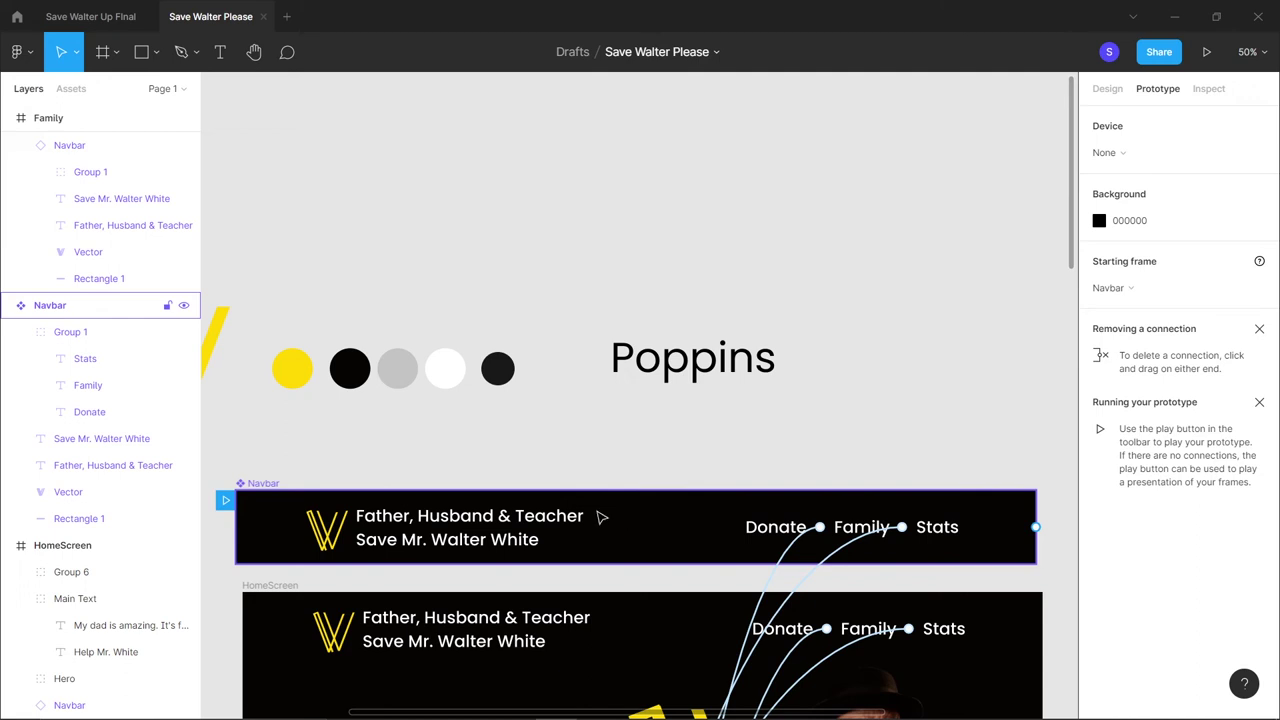
left_click(326, 546)
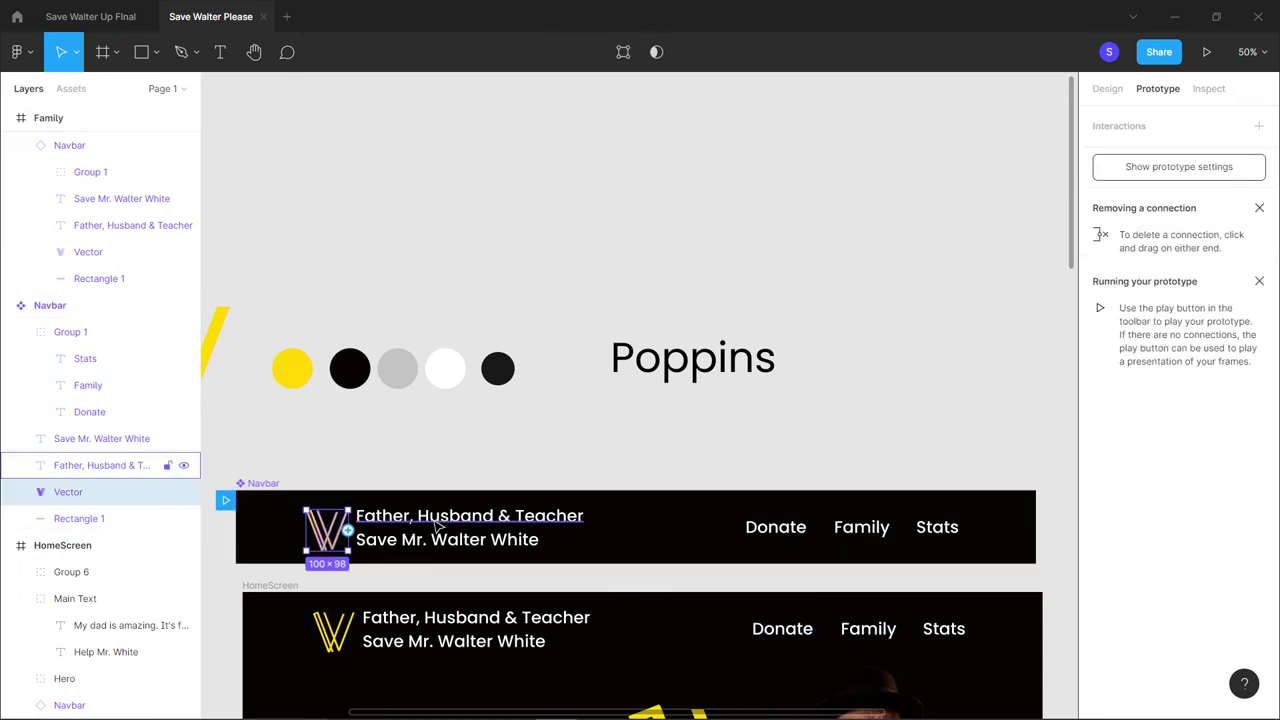
scroll(326, 546, "down", 5)
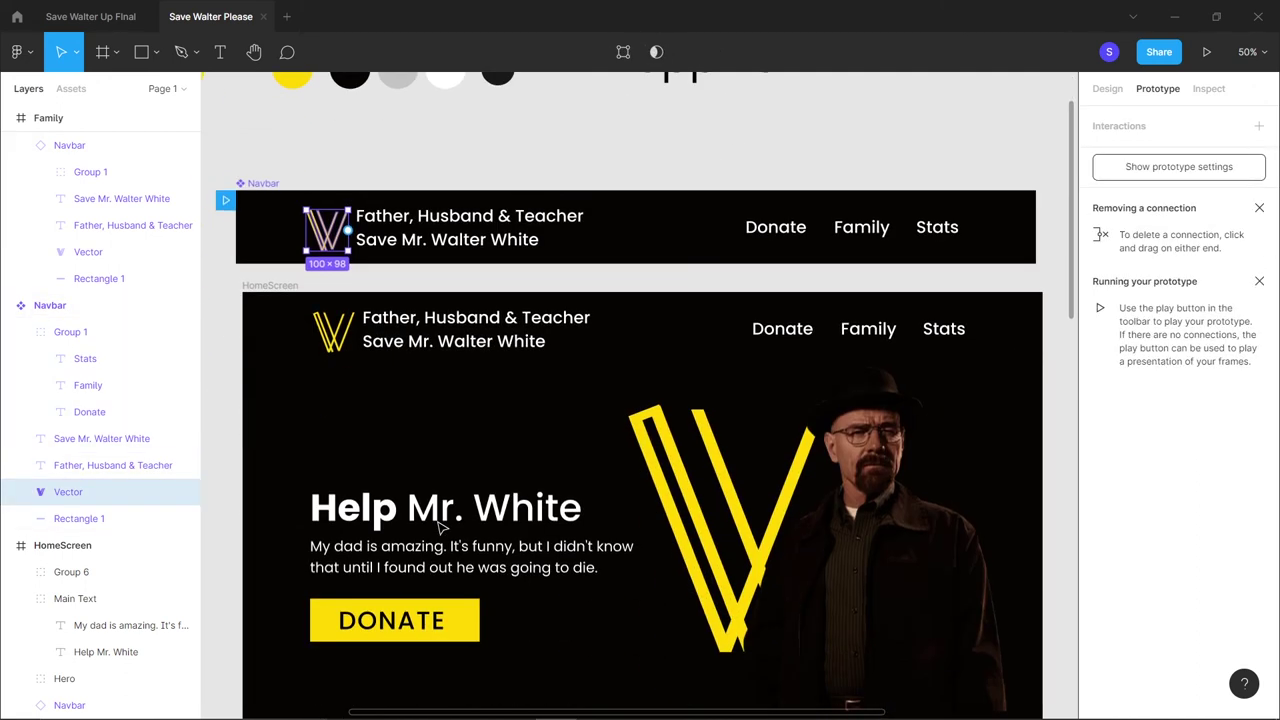
left_click(348, 232)
left_click(348, 232)
left_click_drag(348, 232, 388, 314)
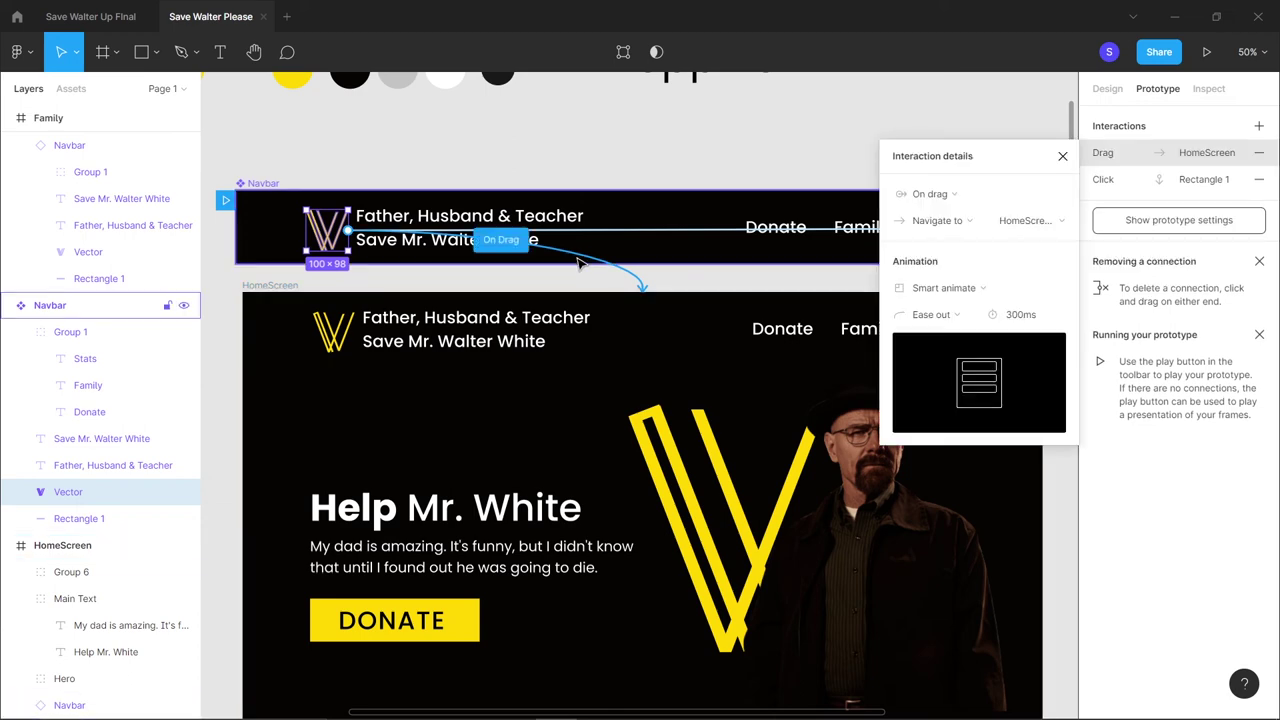
key("Escape")
Move the PayPal thank-you popup (Frame 1) off the donation page onto the empty canvas below it
scroll(777, 429, "down", 10)
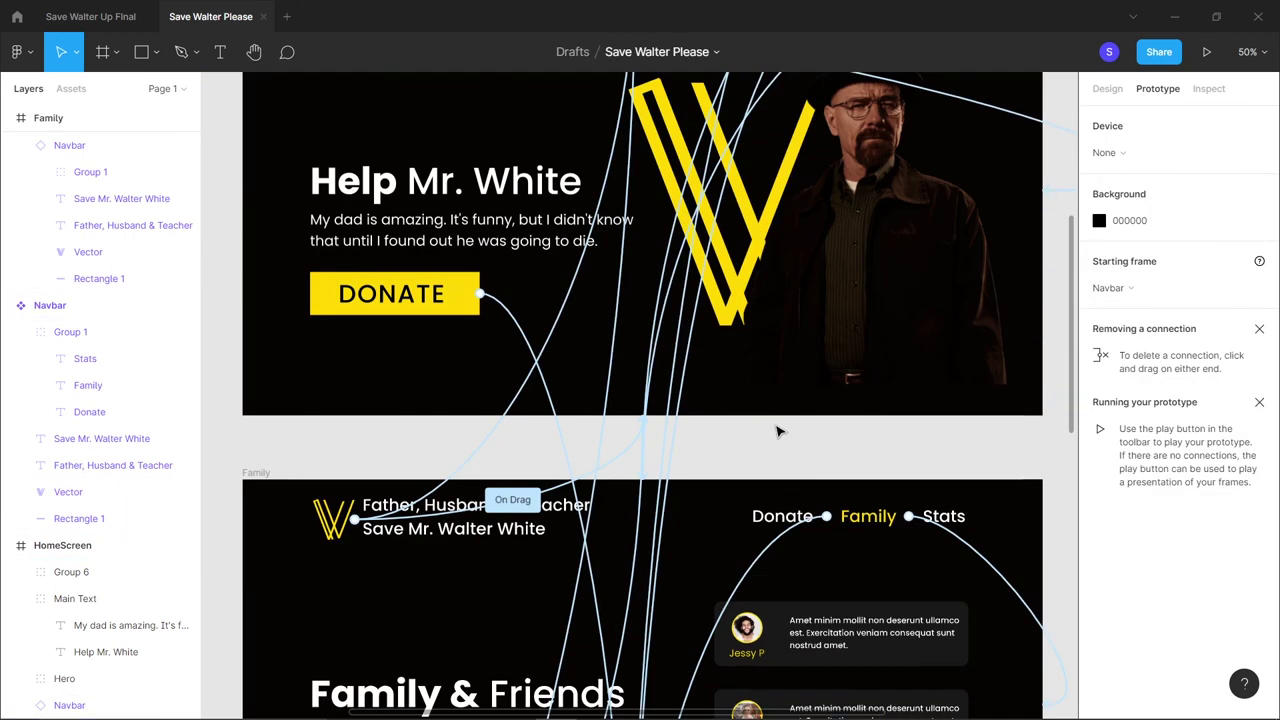
scroll(777, 427, "down", 5)
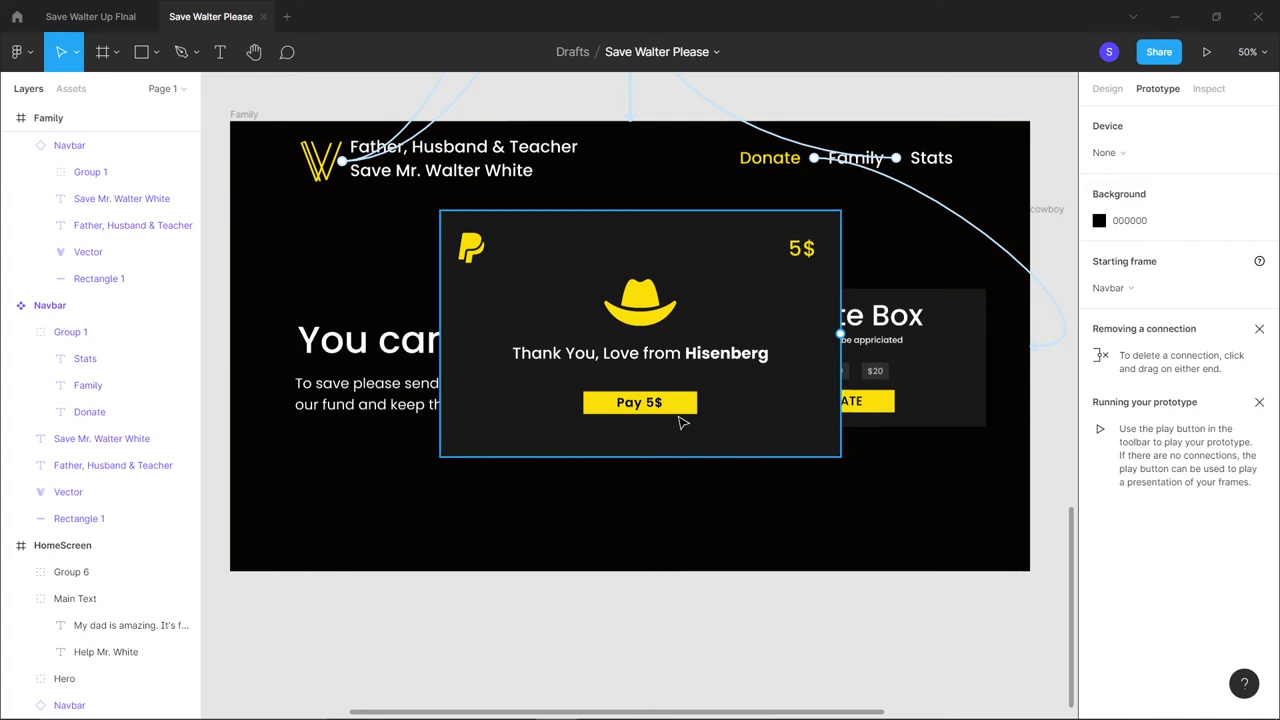
left_click_drag(720, 309, 813, 628)
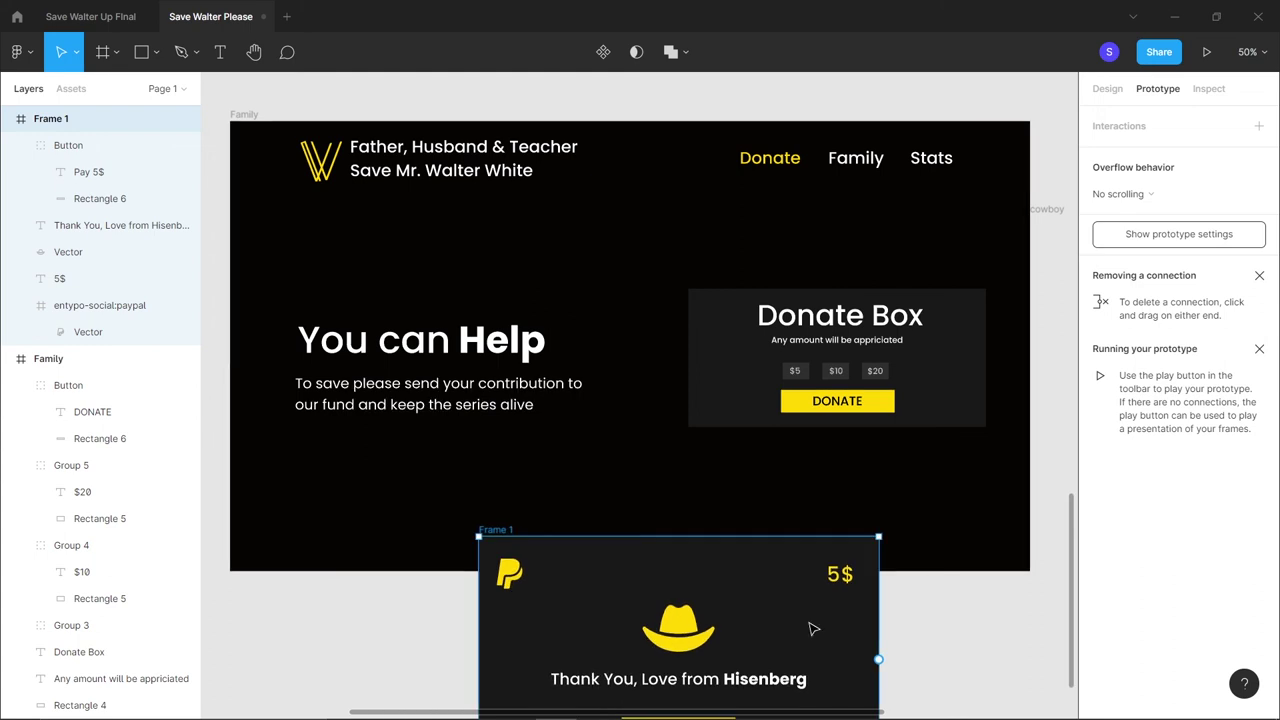
scroll(994, 660, "down", 3)
left_click_drag(800, 480, 665, 585)
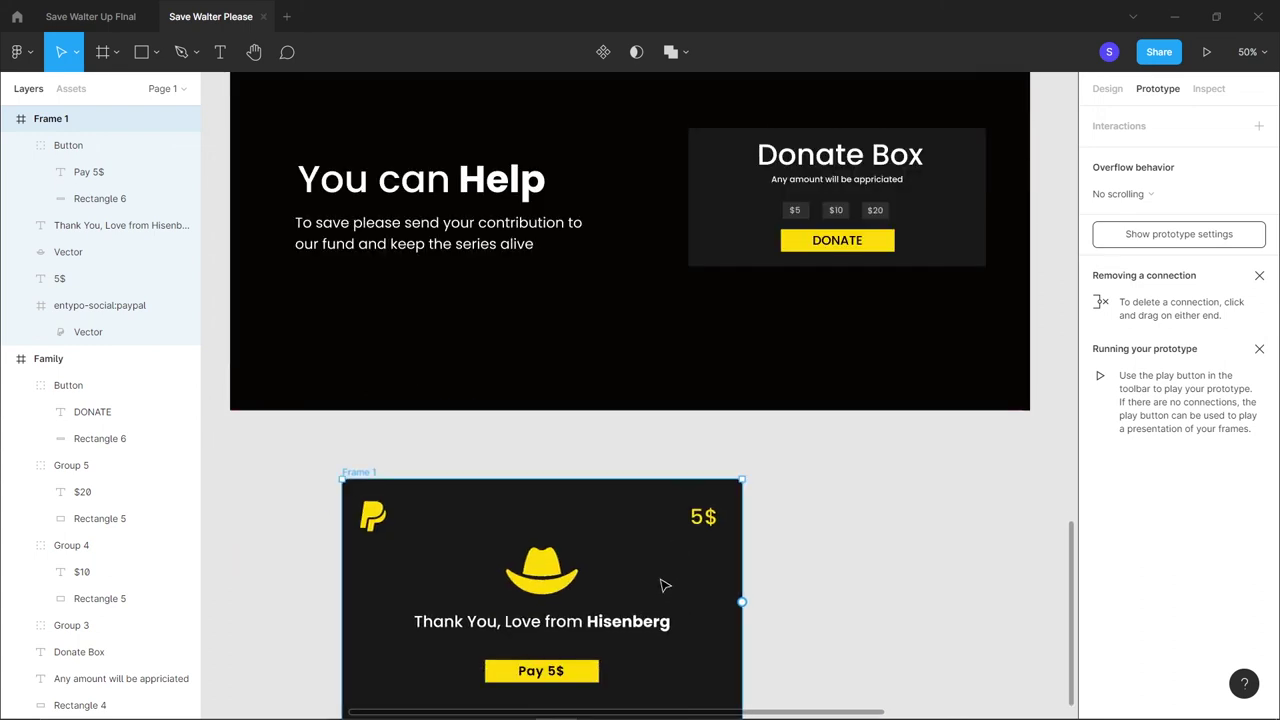
Link the Donate Box's DONATE button to the PayPal popup Frame 1 with an On click, Open overlay interaction
left_click(860, 238)
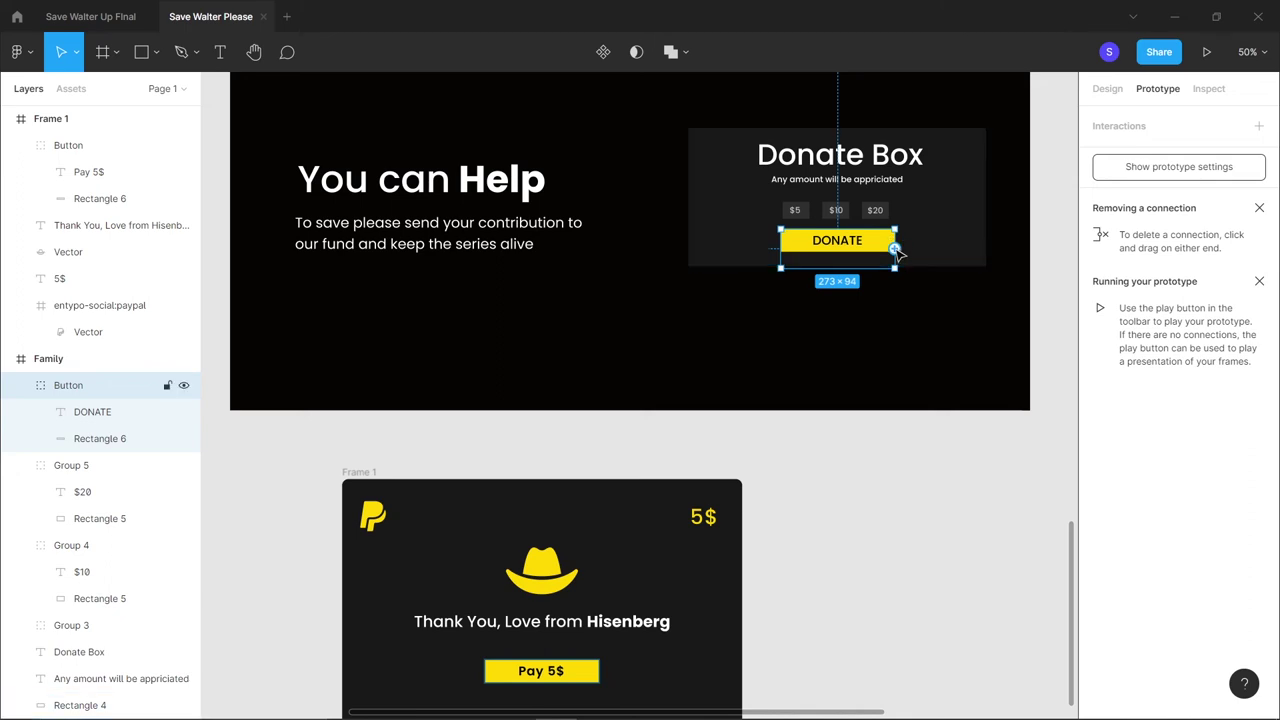
left_click_drag(894, 248, 636, 501)
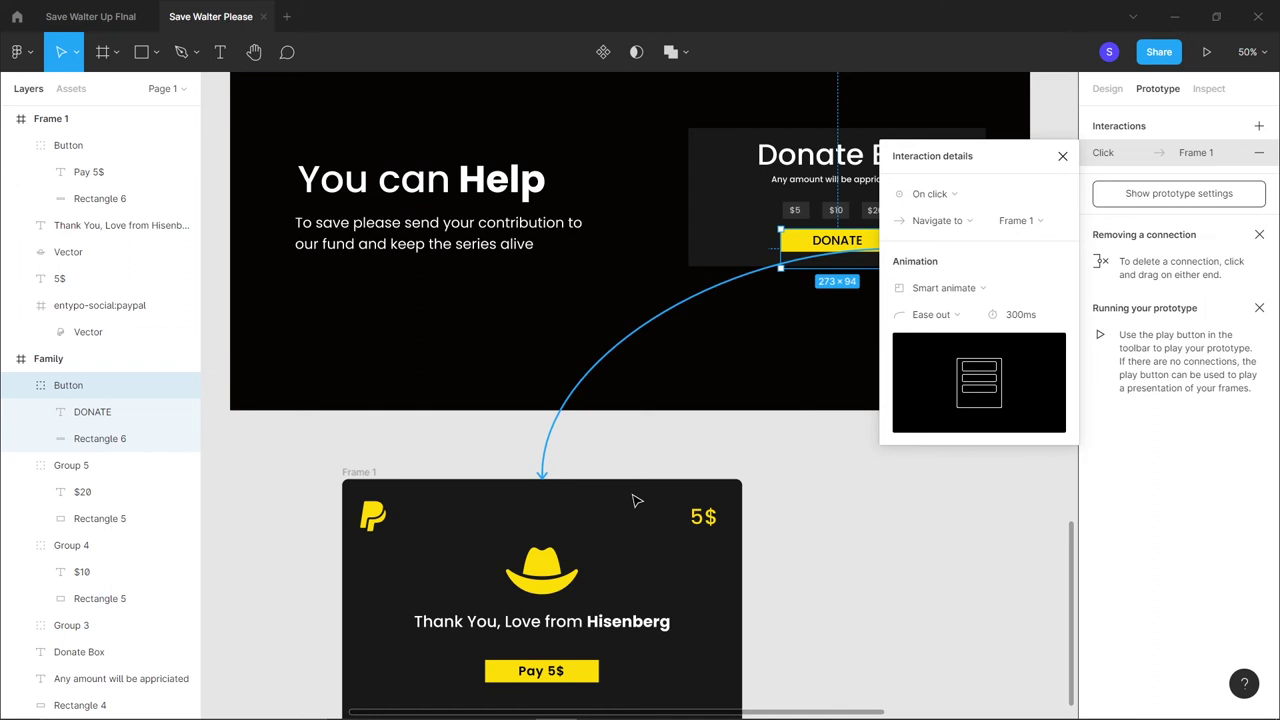
left_click(968, 222)
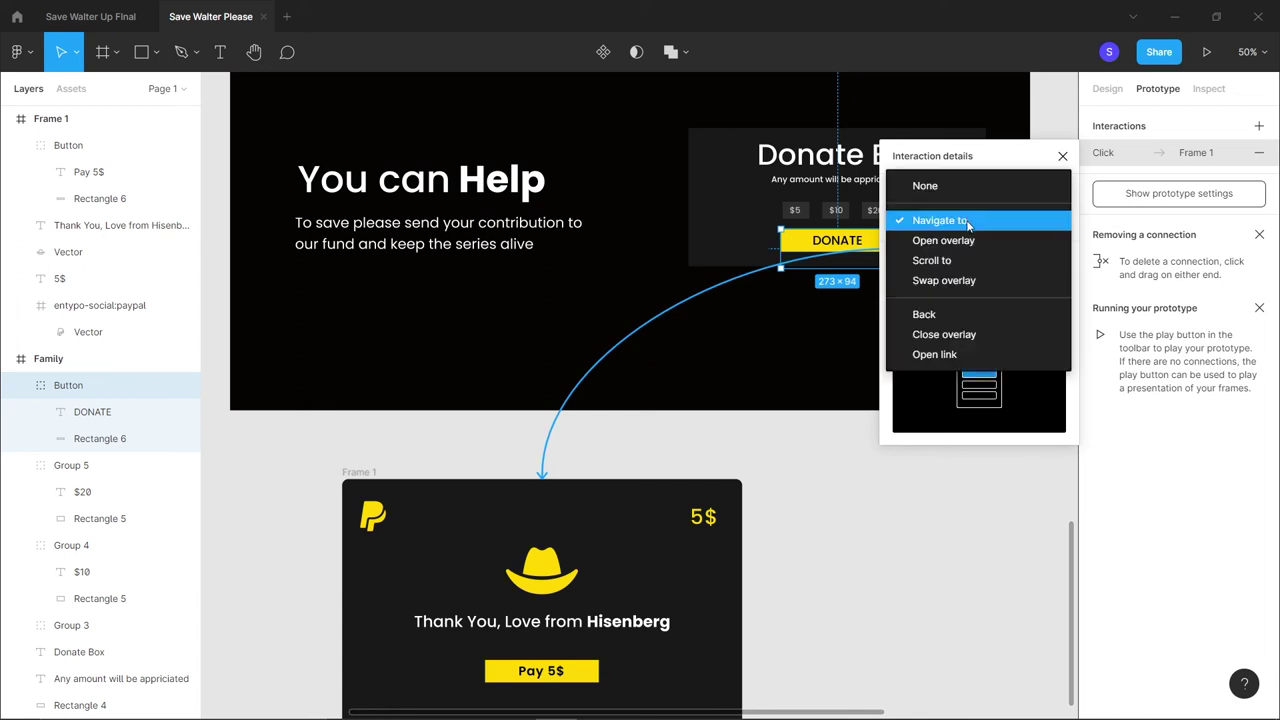
left_click(970, 241)
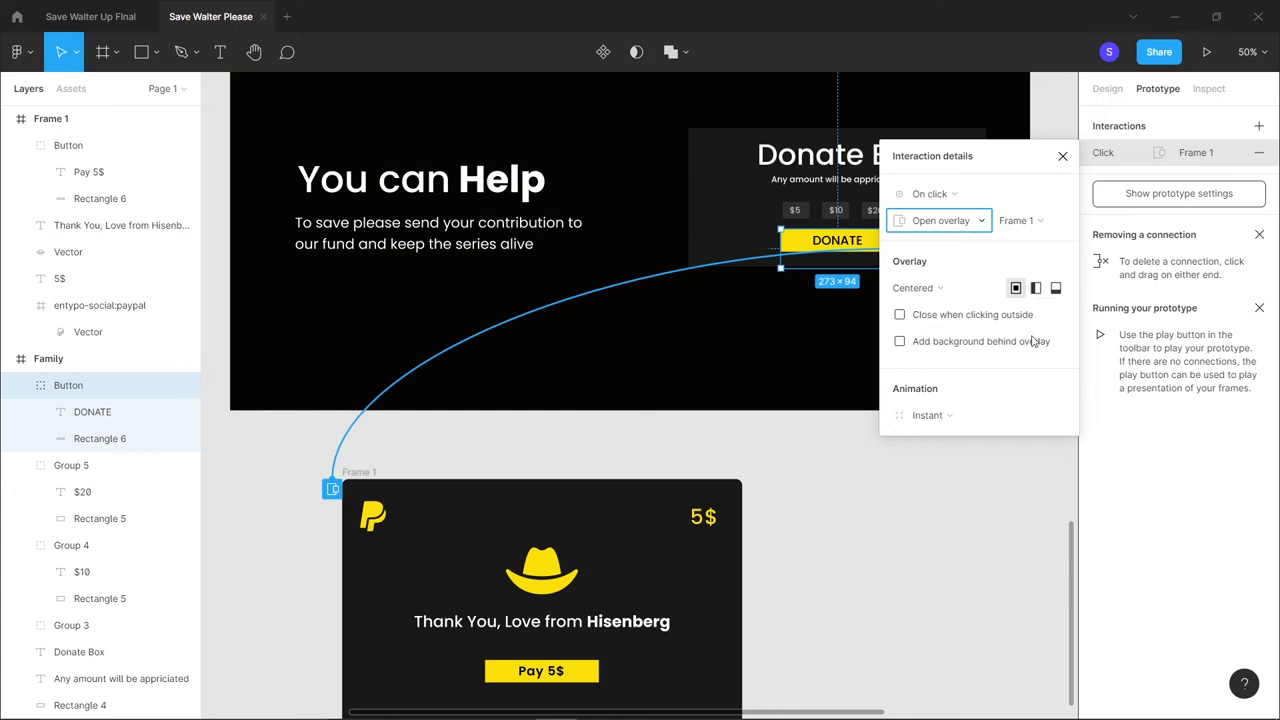
Make the overlay close when clicking outside and add a background behind it at 40% opacity
left_click(940, 320)
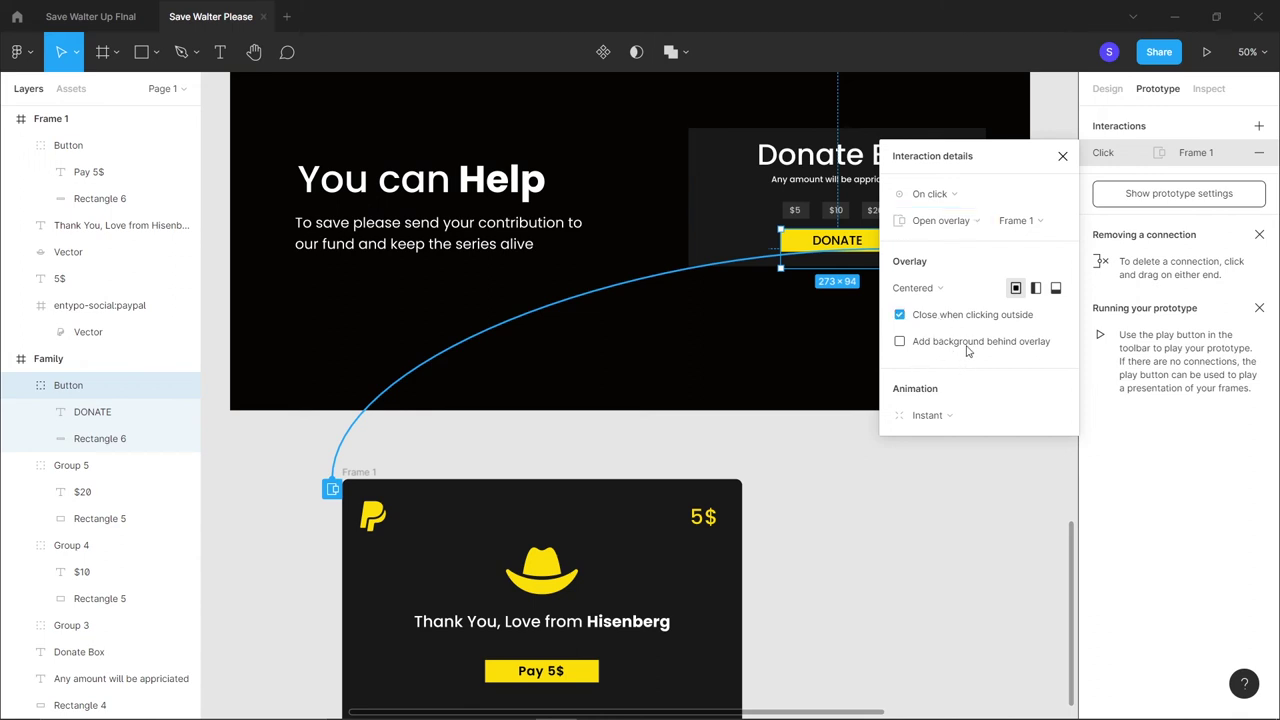
left_click(900, 343)
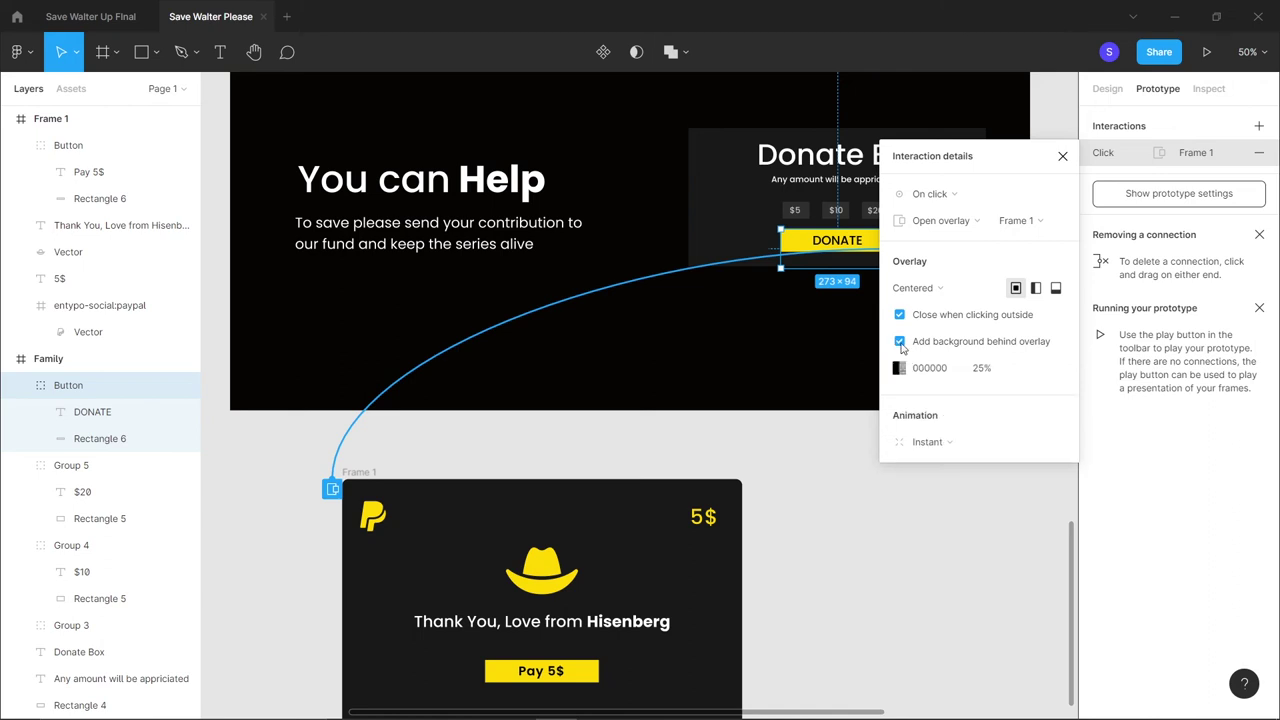
left_click(990, 372)
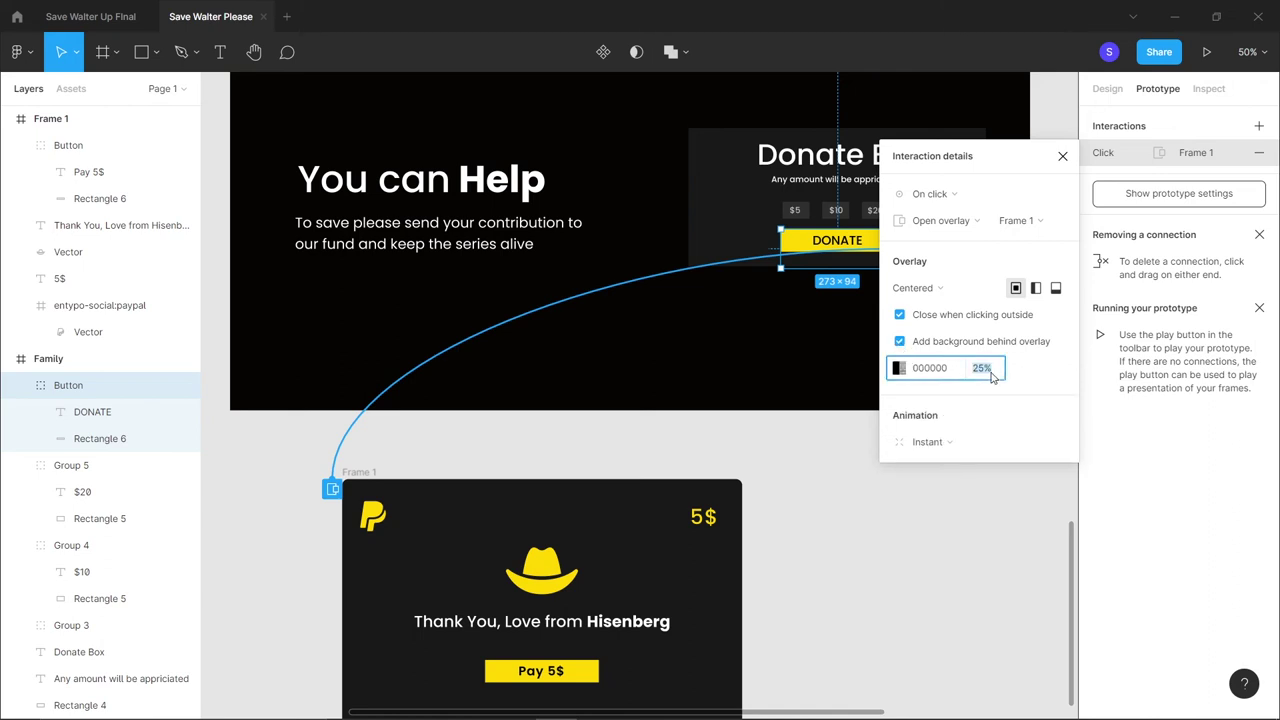
left_click(990, 370)
type("40")
key("Return")
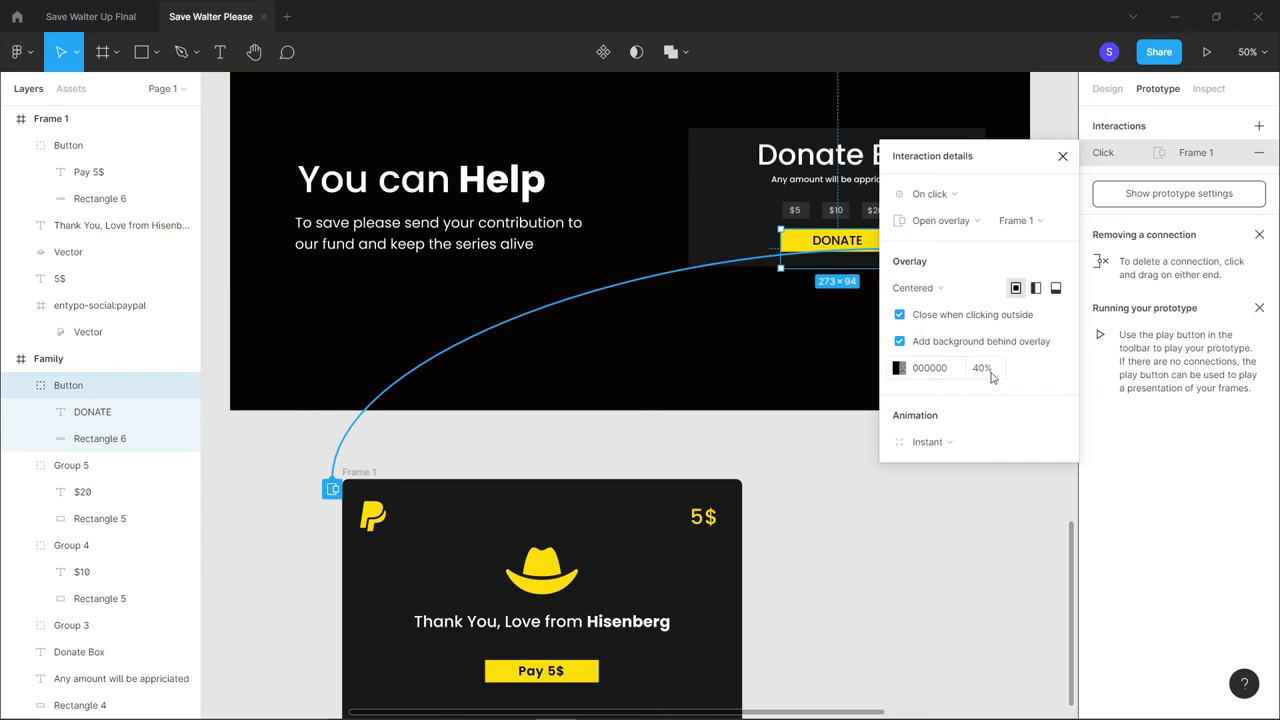
Set the overlay's animation to Move in with the upward direction
left_click(966, 442)
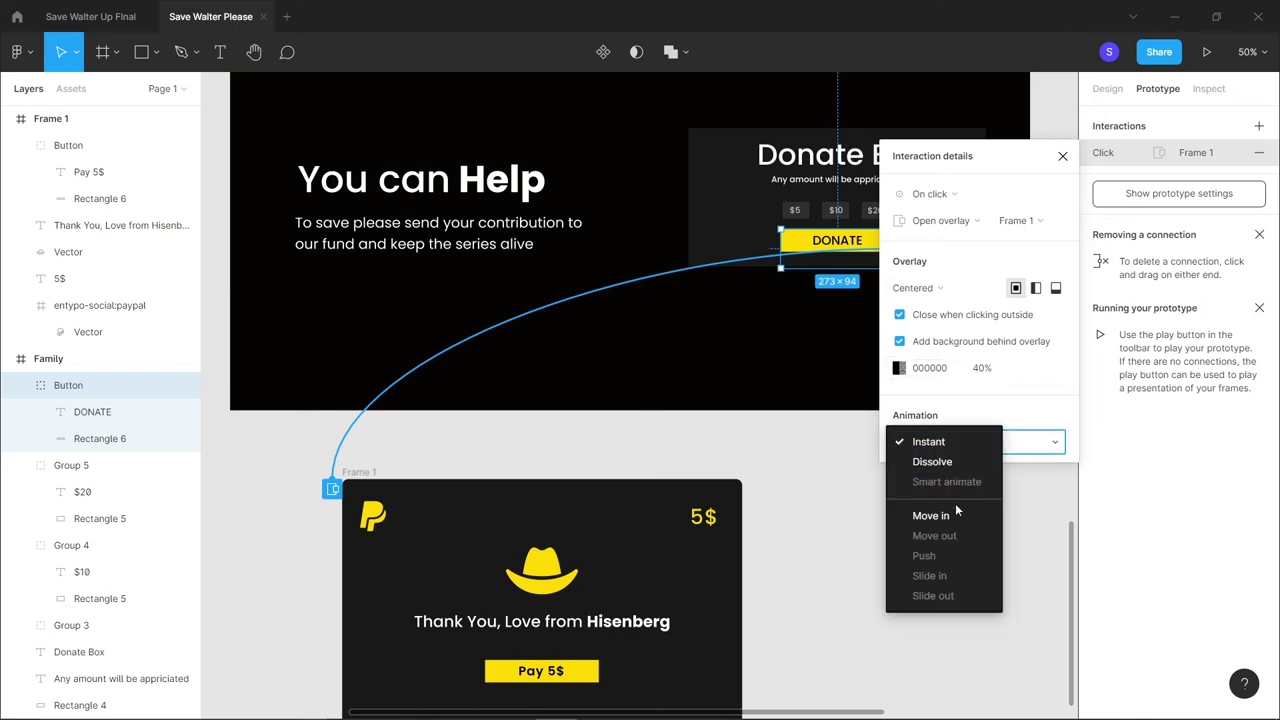
left_click(940, 515)
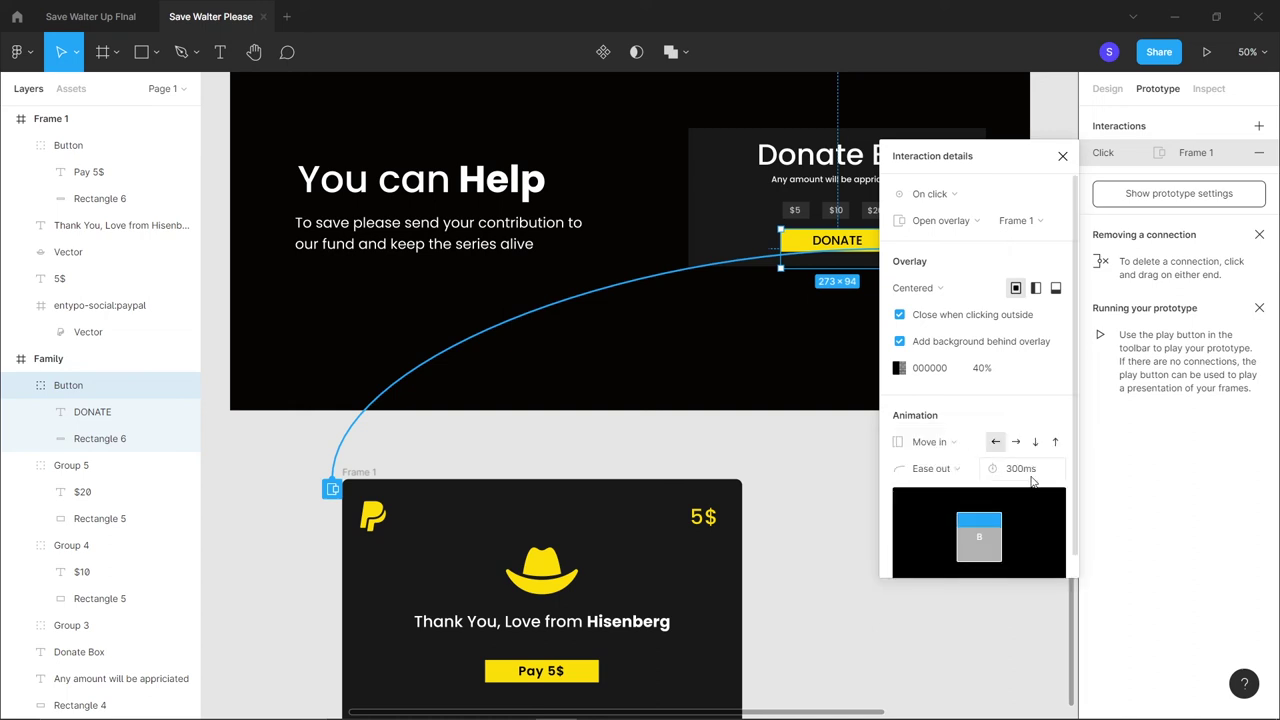
left_click(1055, 442)
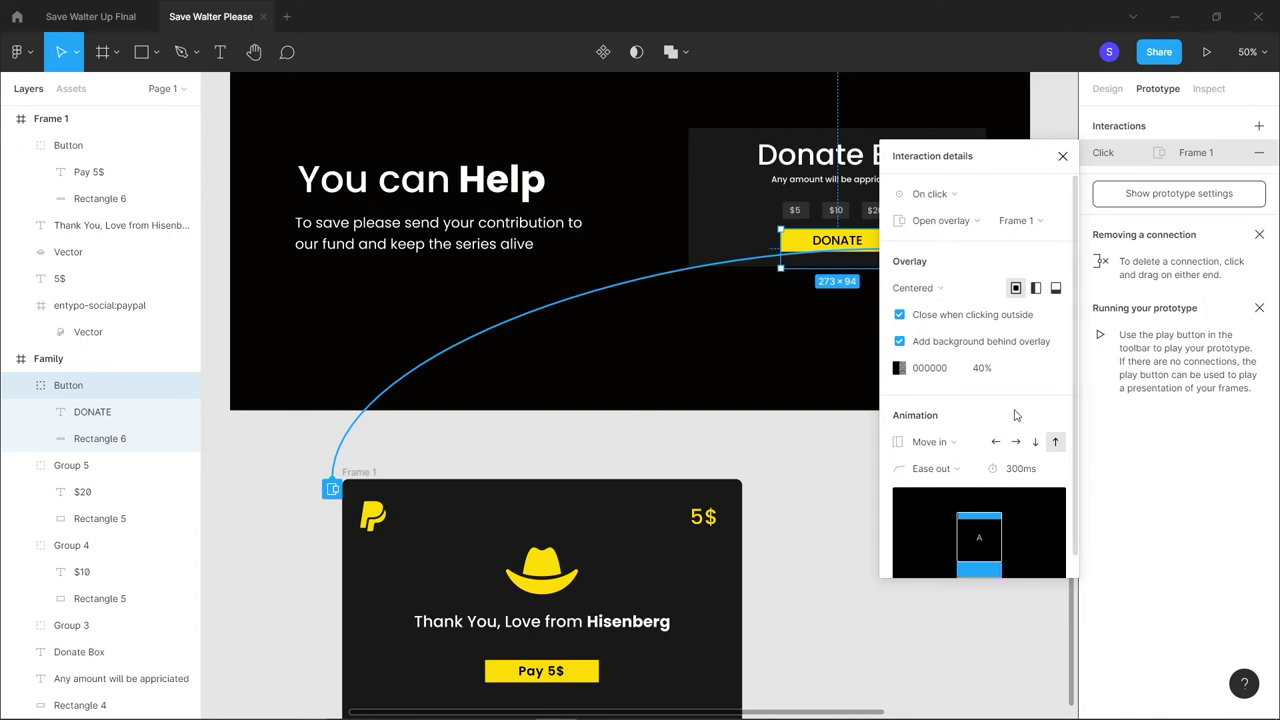
left_click(871, 517)
Present the prototype to preview the donation page
scroll(872, 514, "up", 3)
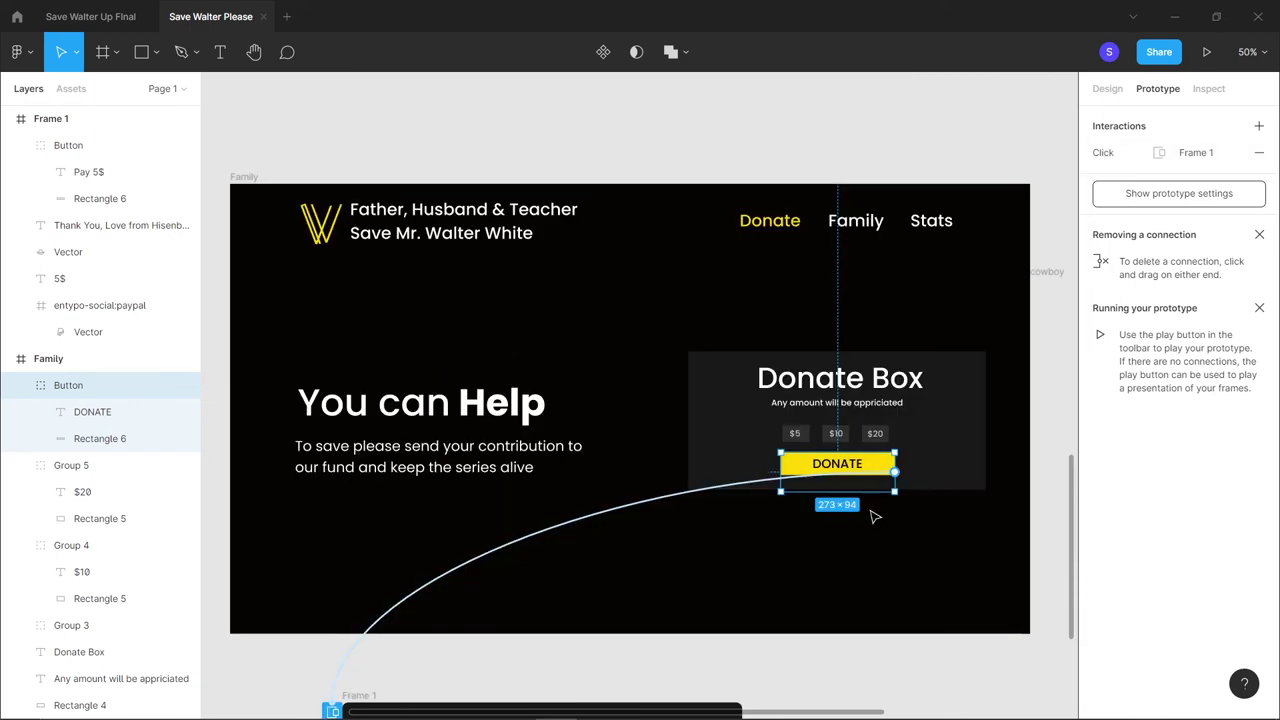
scroll(876, 509, "down", 2)
scroll(908, 317, "up", 5)
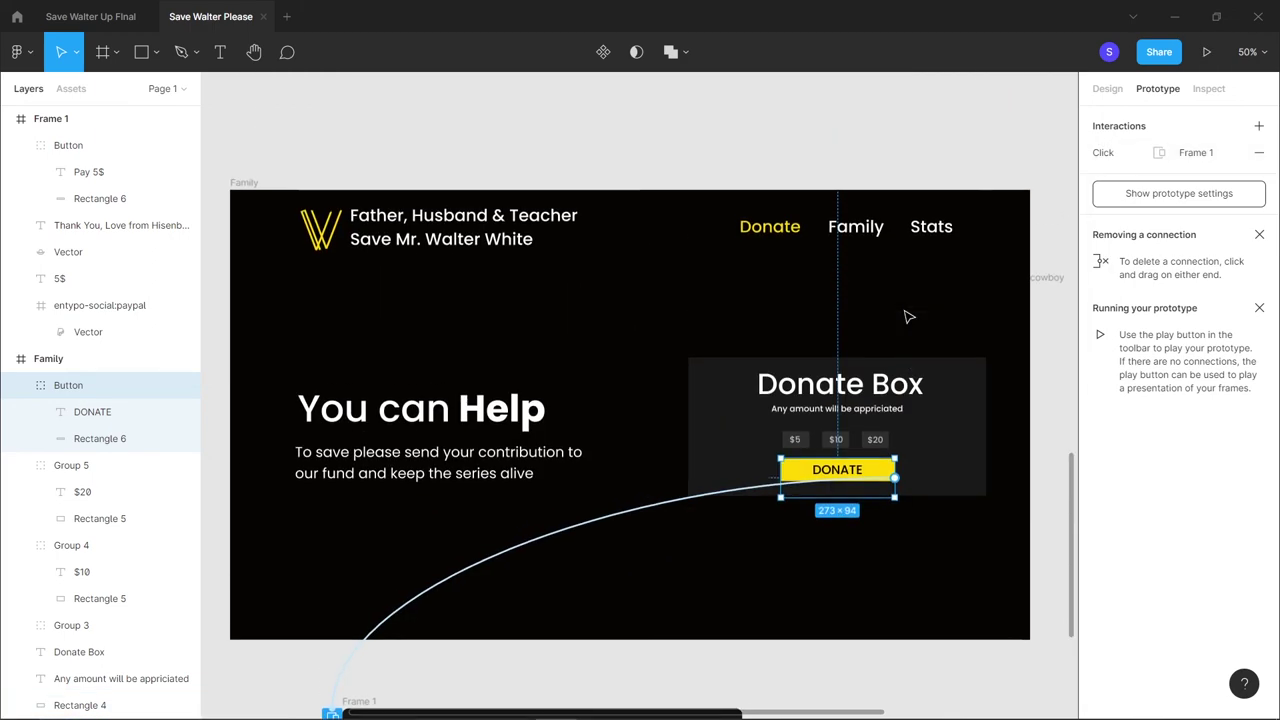
scroll(908, 317, "up", 3)
scroll(906, 317, "down", 5)
scroll(906, 317, "up", 5)
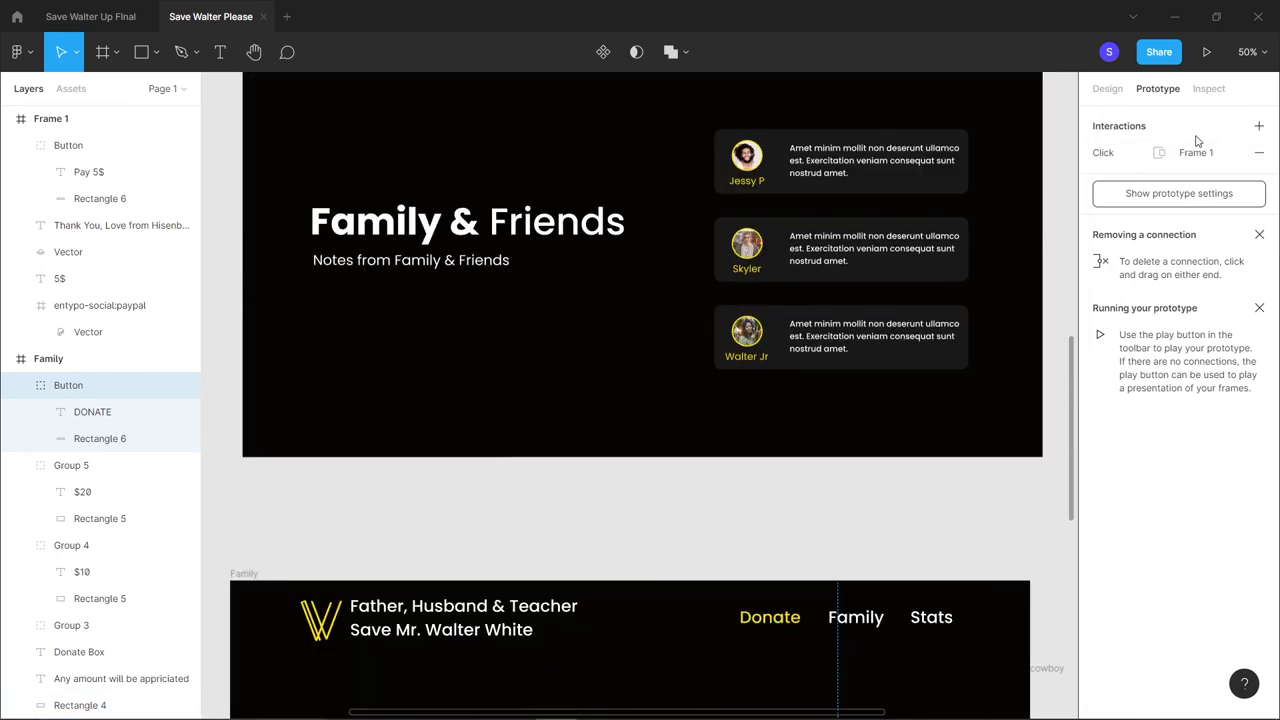
left_click(1209, 52)
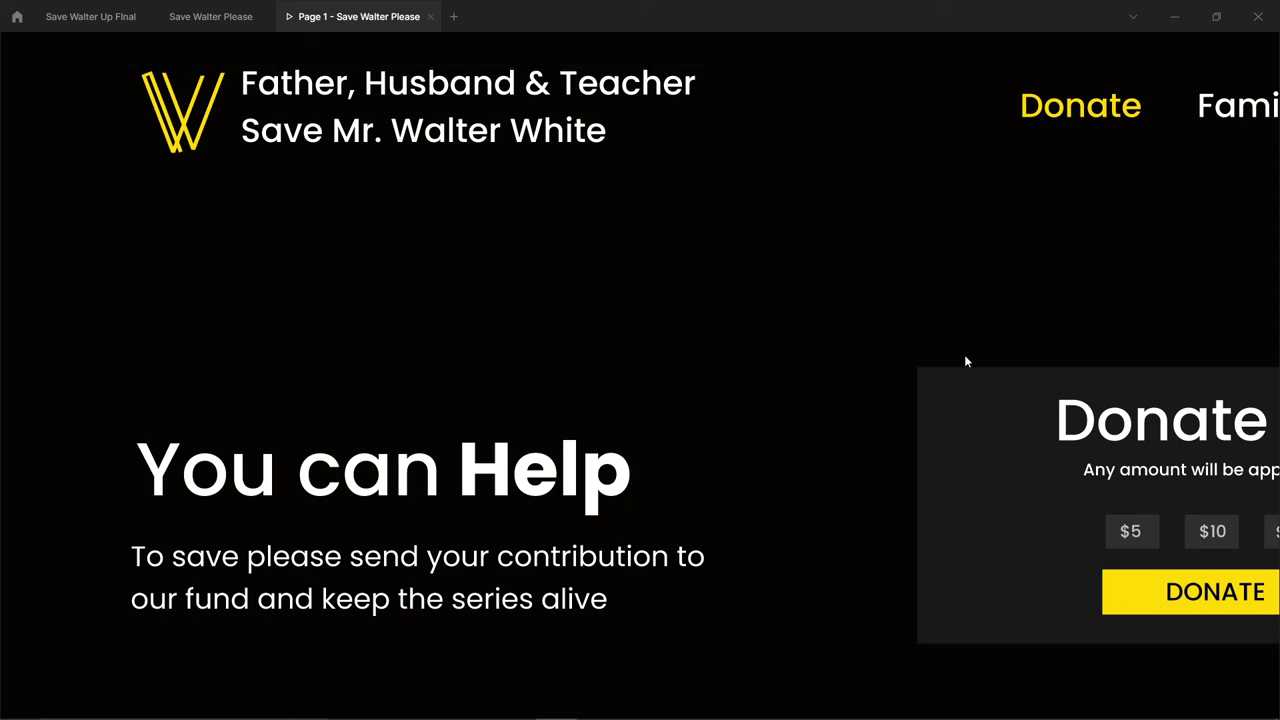
Scale the donation page preview down to fit the window
mouse_move(1210, 29)
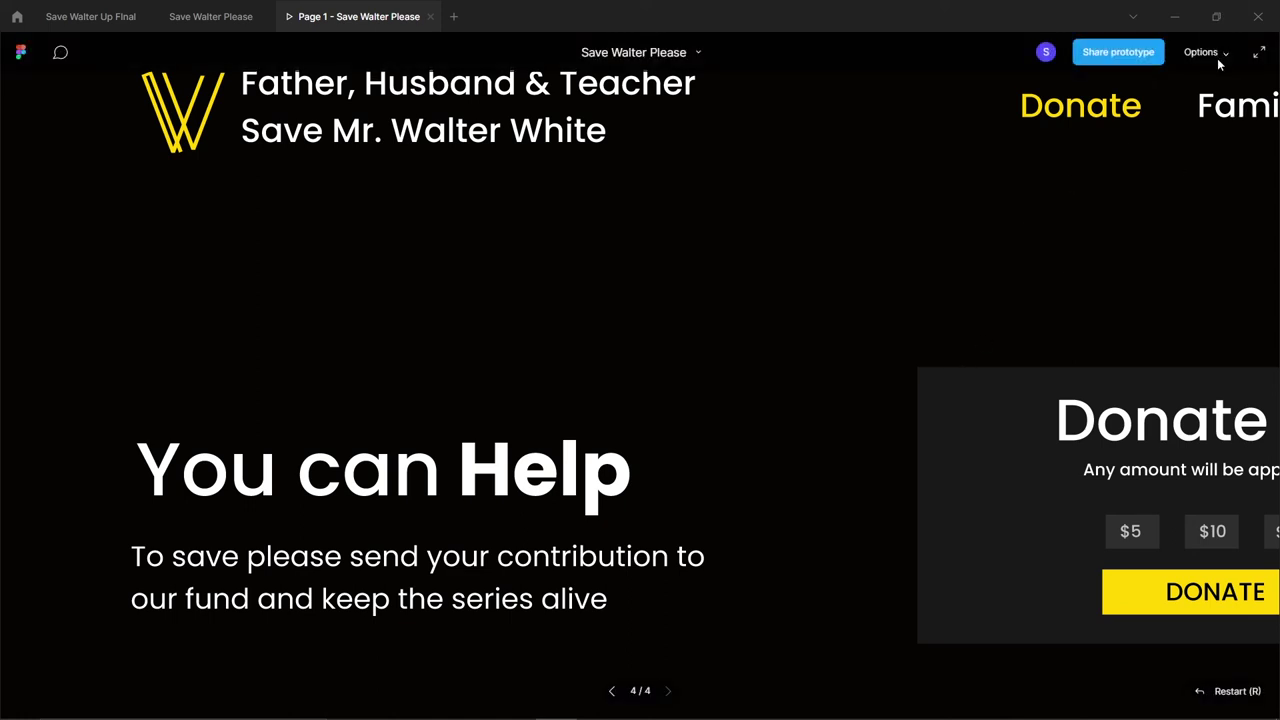
left_click(1217, 58)
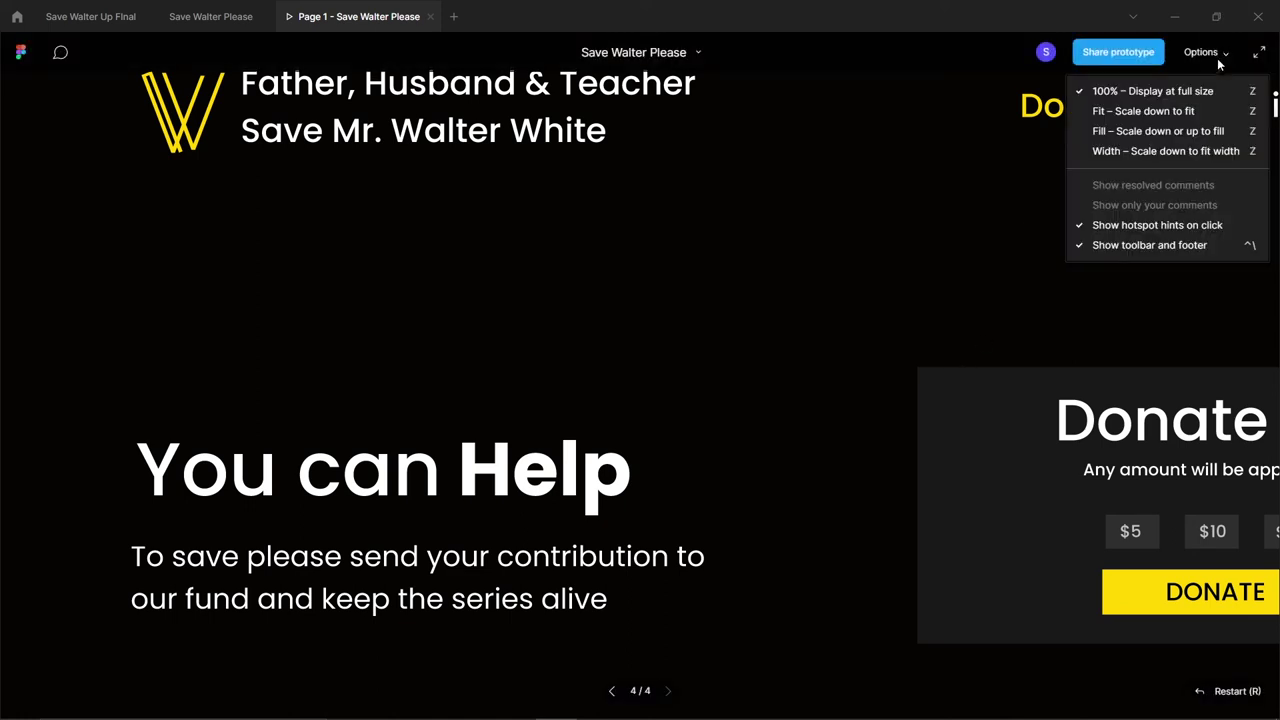
left_click(1175, 113)
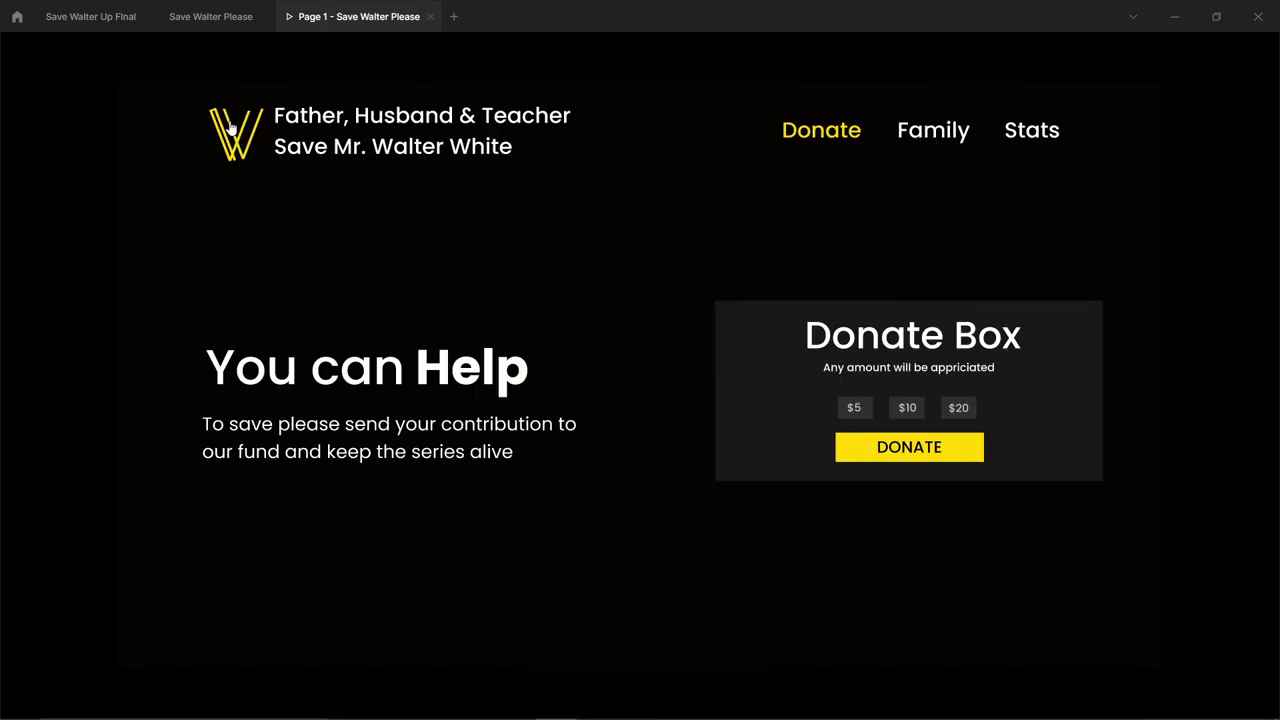
Test the Family and Donate navbar links, and open and dismiss the payment overlay twice from the Donate Box's DONATE button
left_click(945, 133)
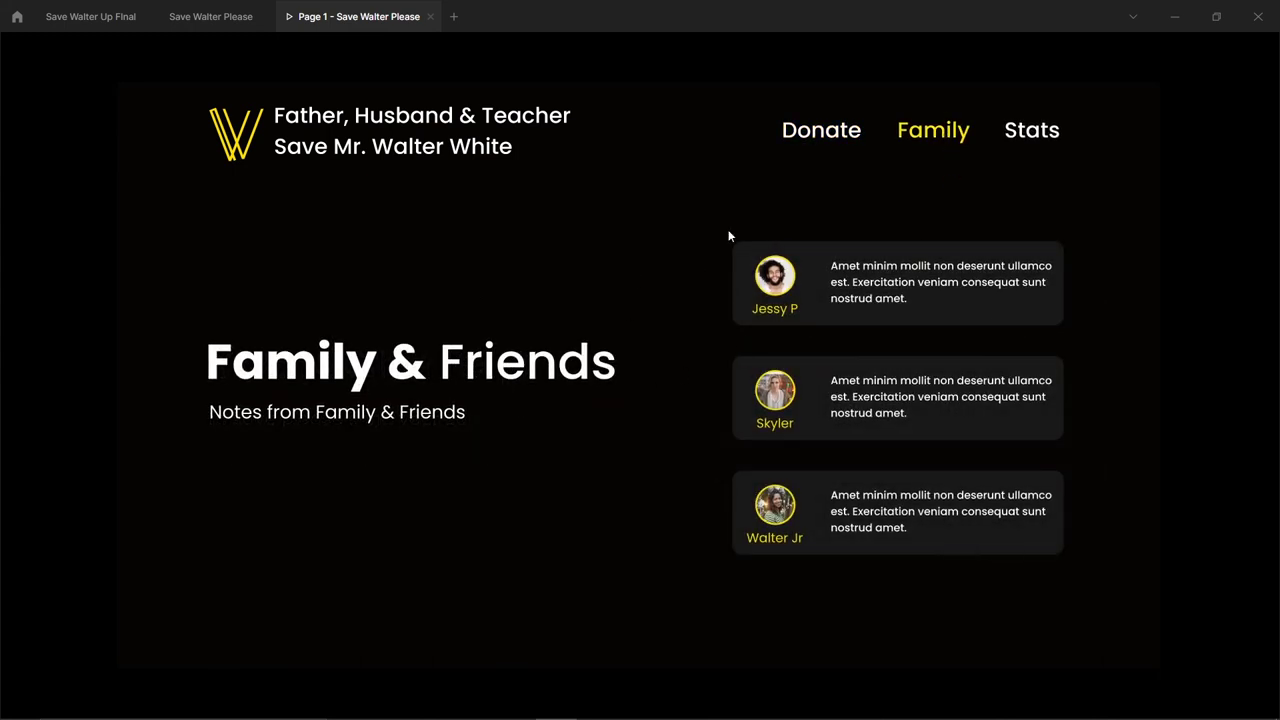
left_click(831, 130)
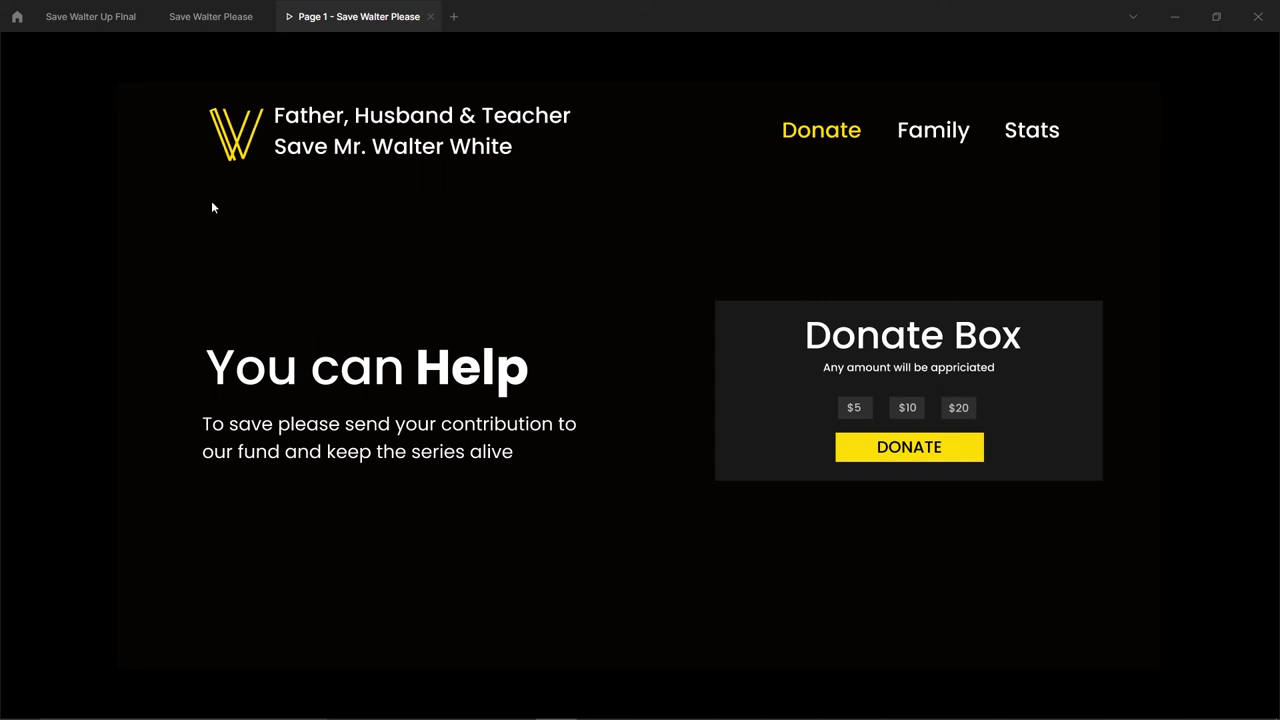
left_click(937, 455)
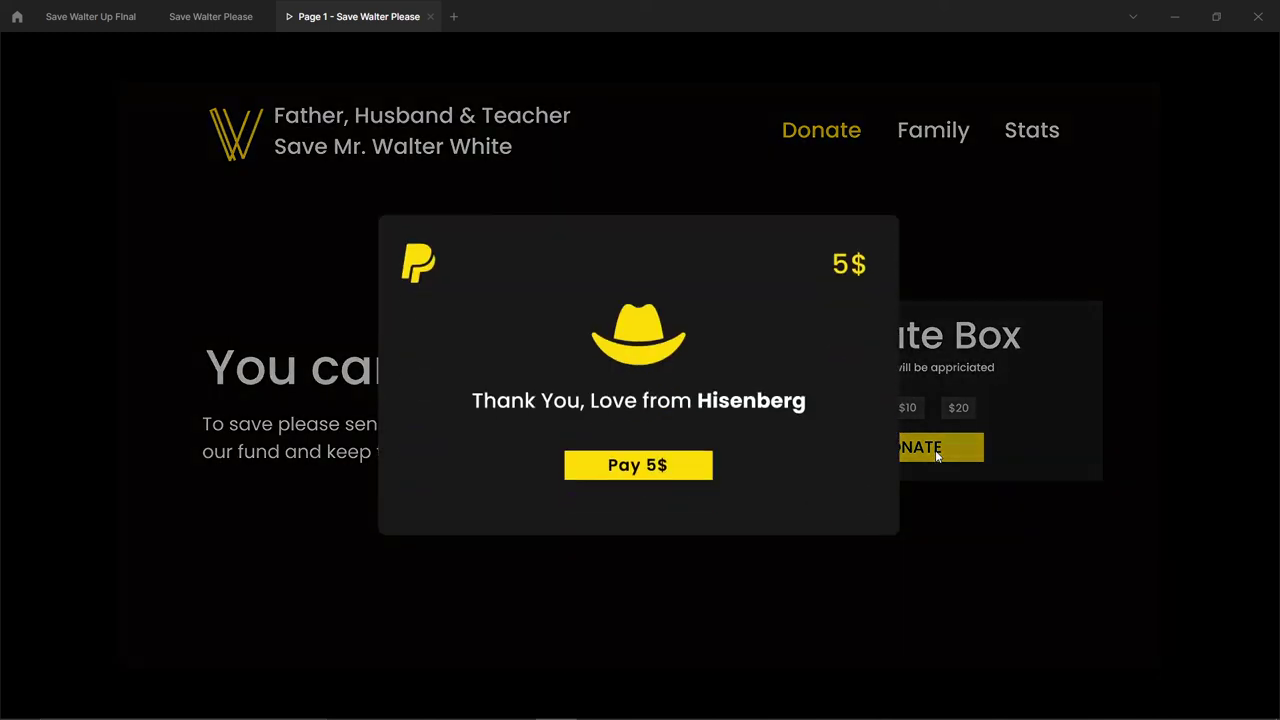
left_click(1033, 187)
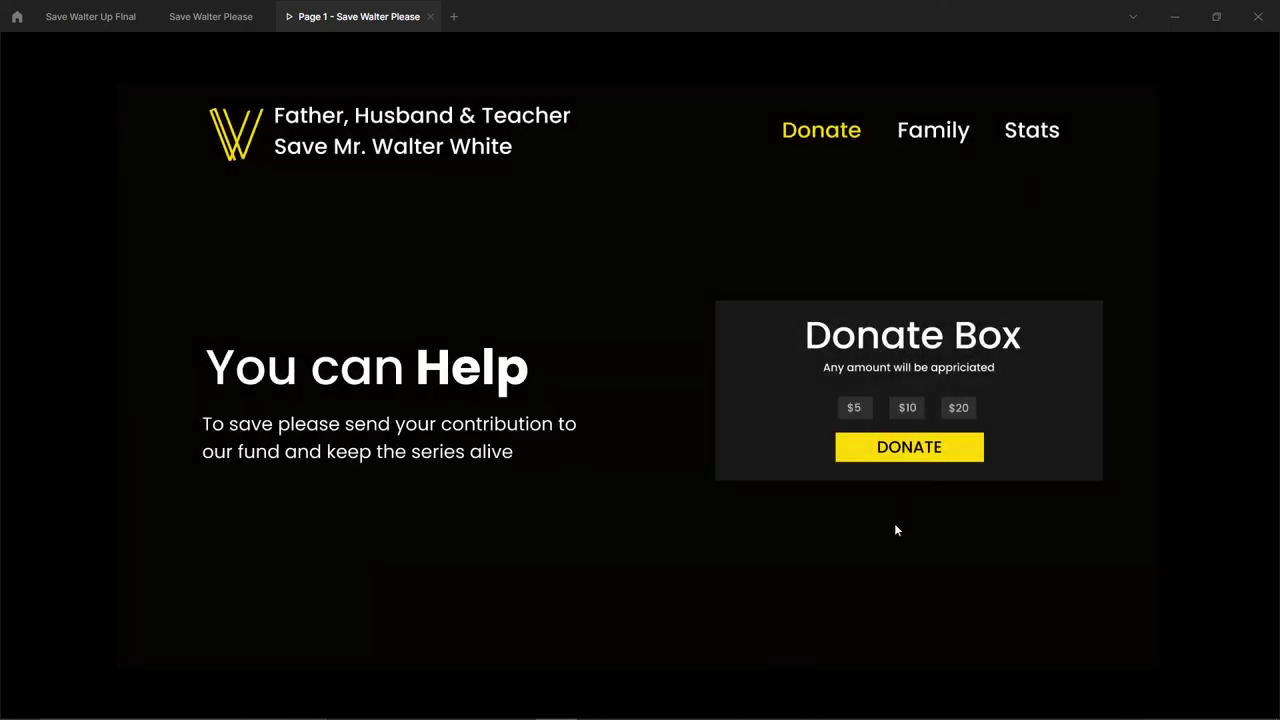
left_click(934, 455)
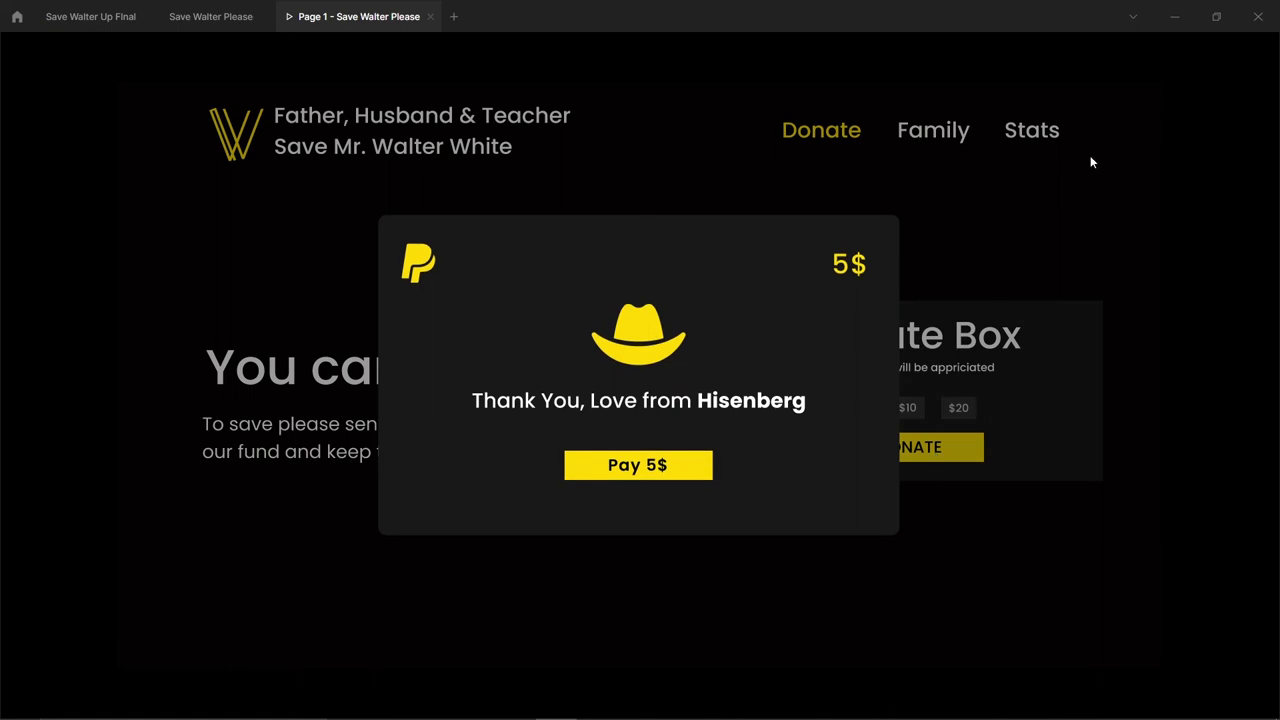
left_click(1094, 251)
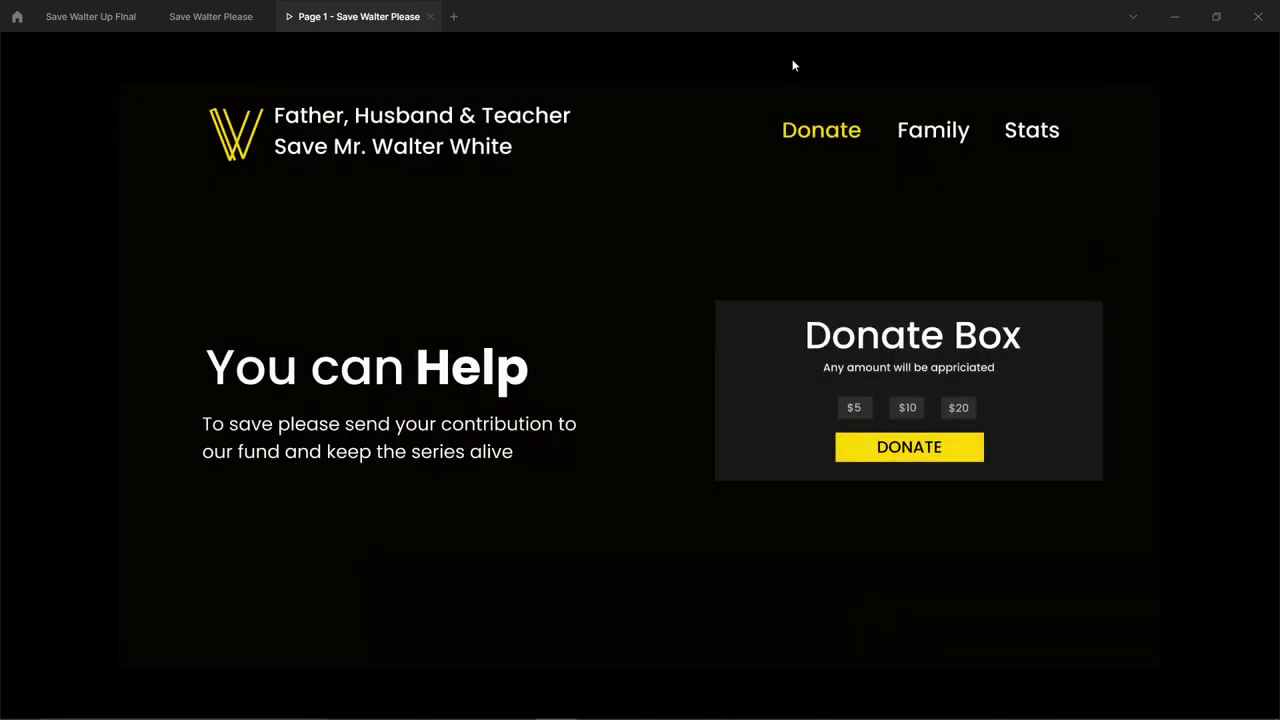
Return to the Save Walter Please design file and remove the On drag interaction to HomeScreen from the Navbar component's logo
left_click(210, 28)
scroll(531, 215, "up", 5)
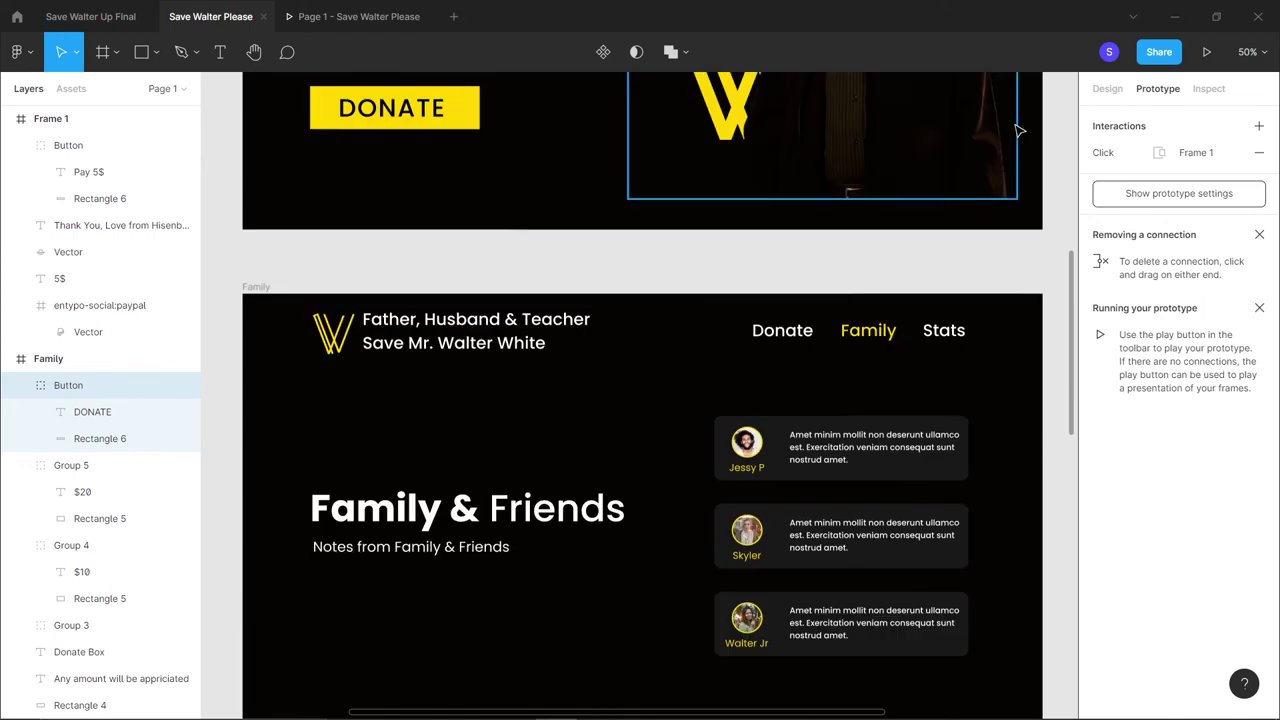
scroll(704, 331, "up", 10)
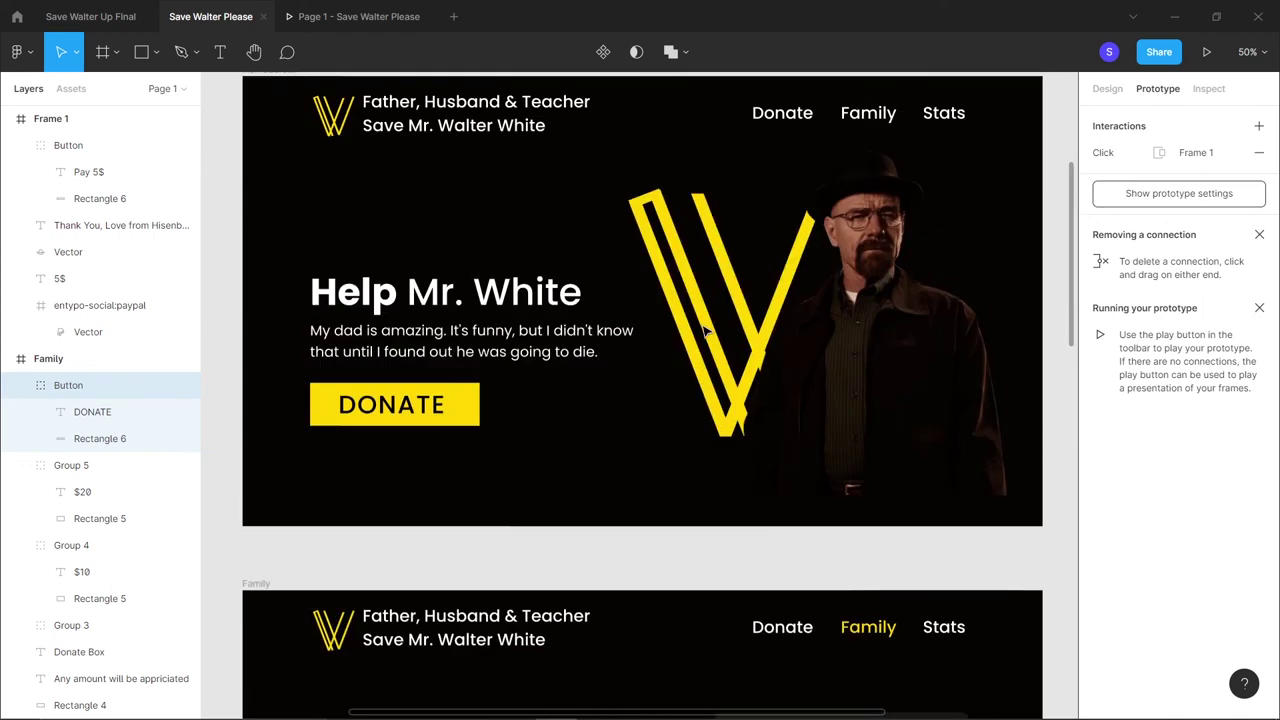
scroll(704, 331, "down", 5)
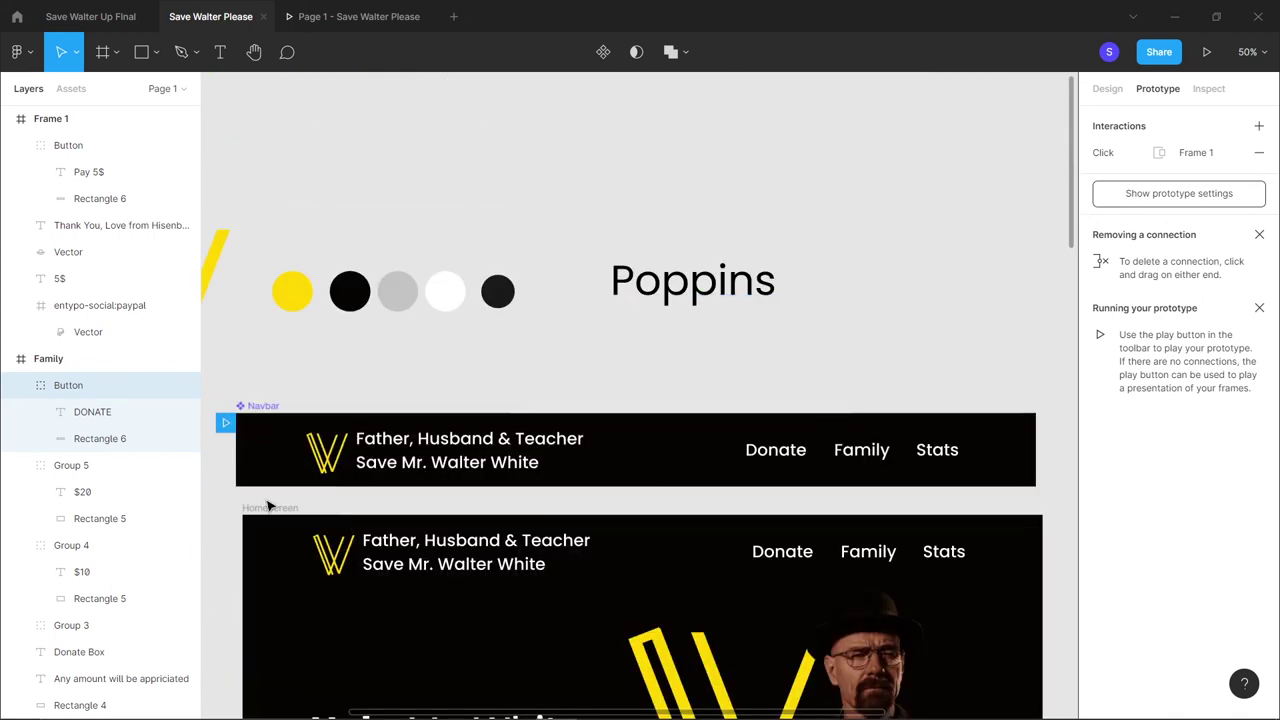
double_click(331, 466)
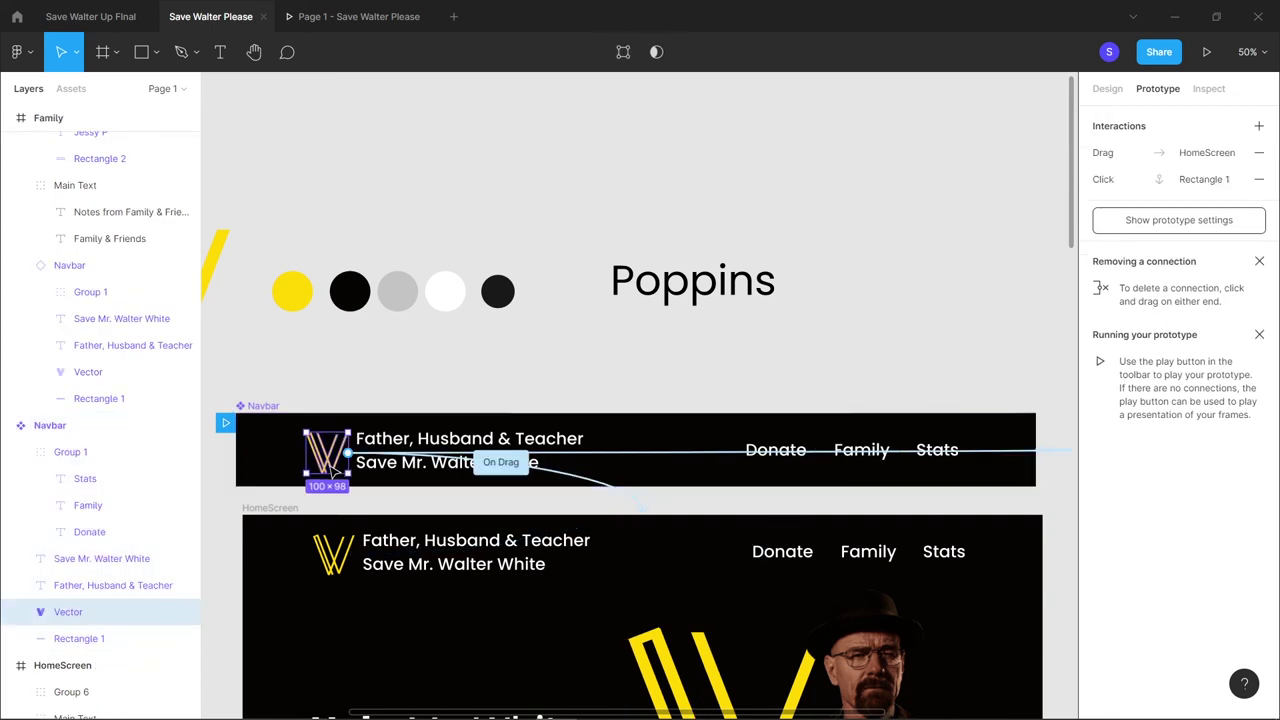
left_click(503, 462)
left_click(955, 197)
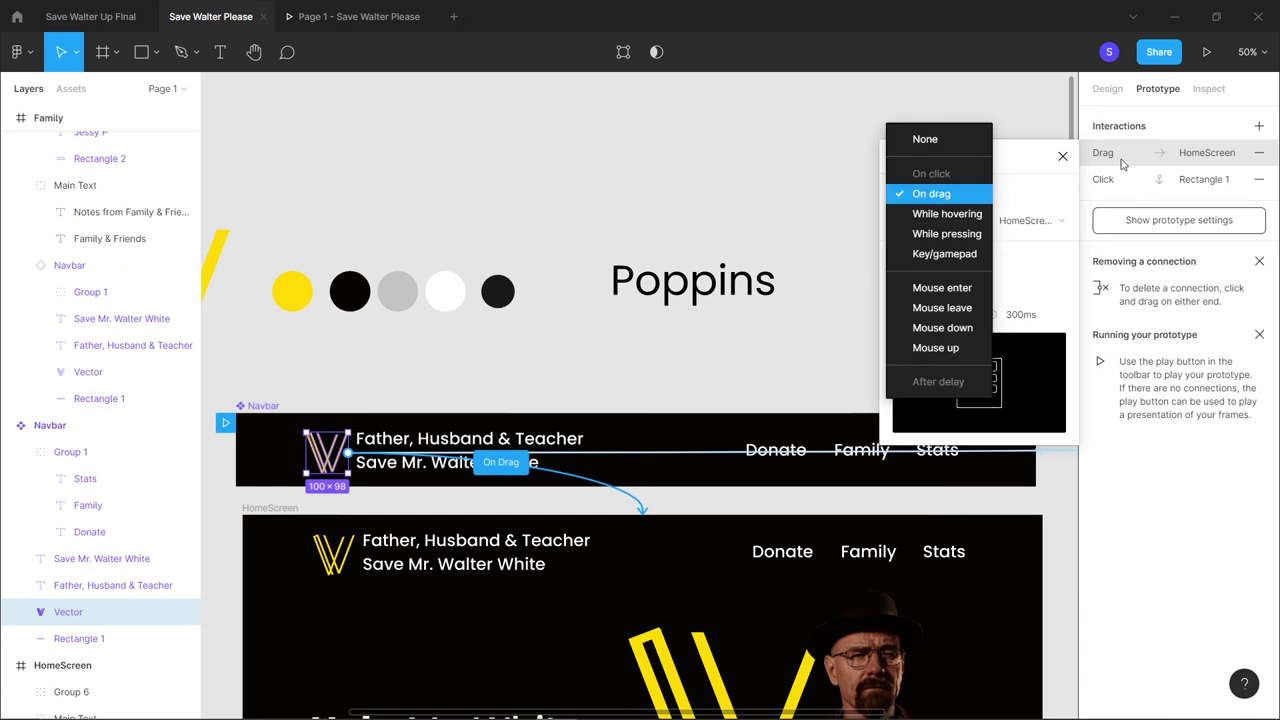
left_click(1257, 155)
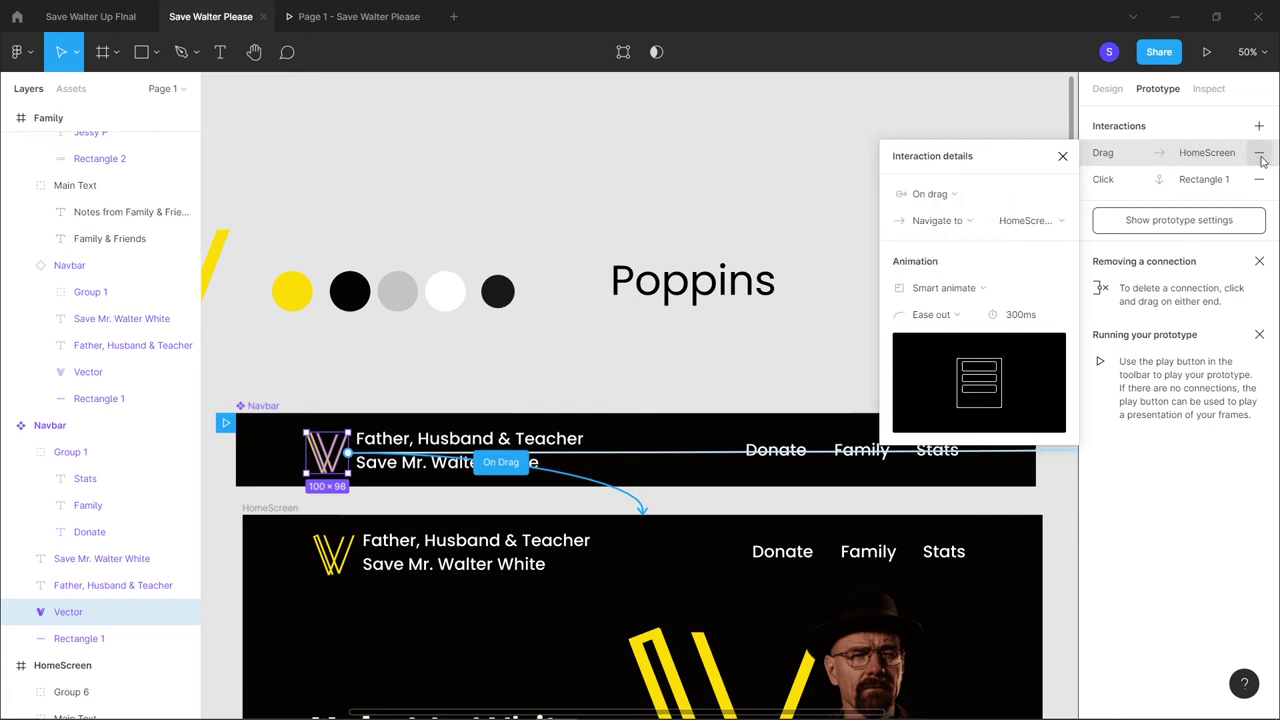
left_click(1259, 155)
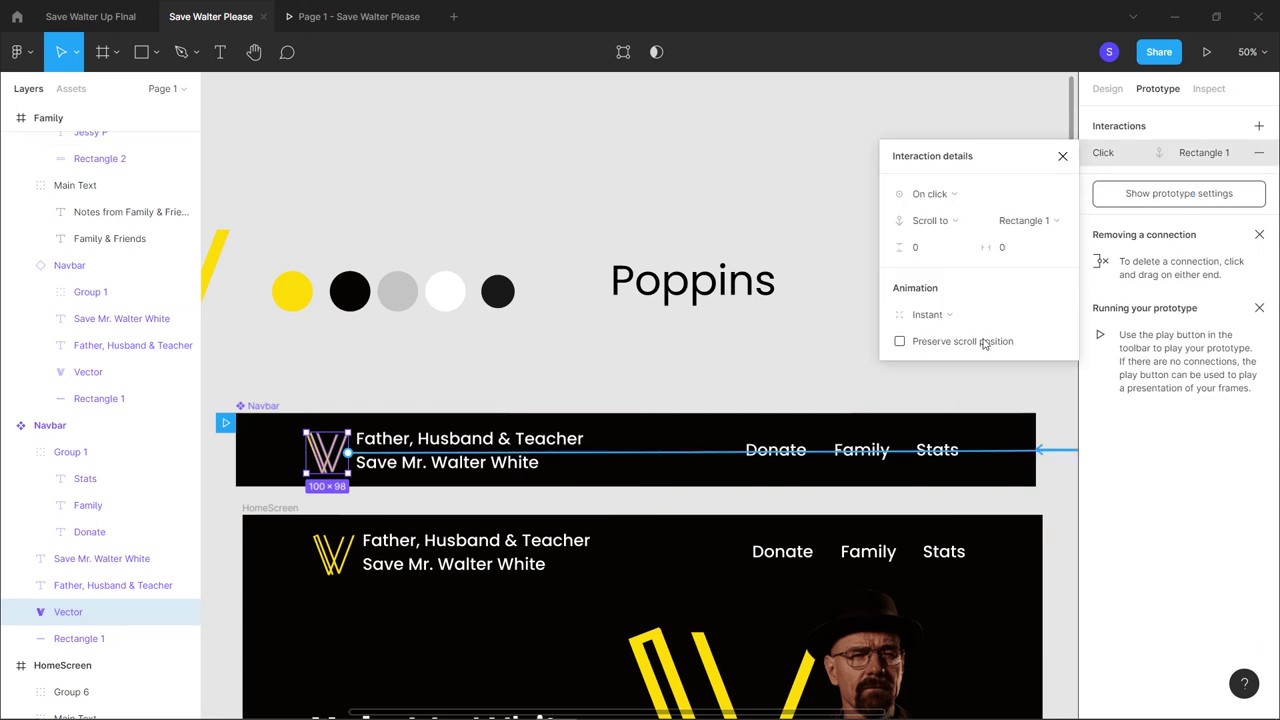
Remove the logo's remaining On click, Scroll to Rectangle 1 interaction
scroll(946, 514, "right", 6)
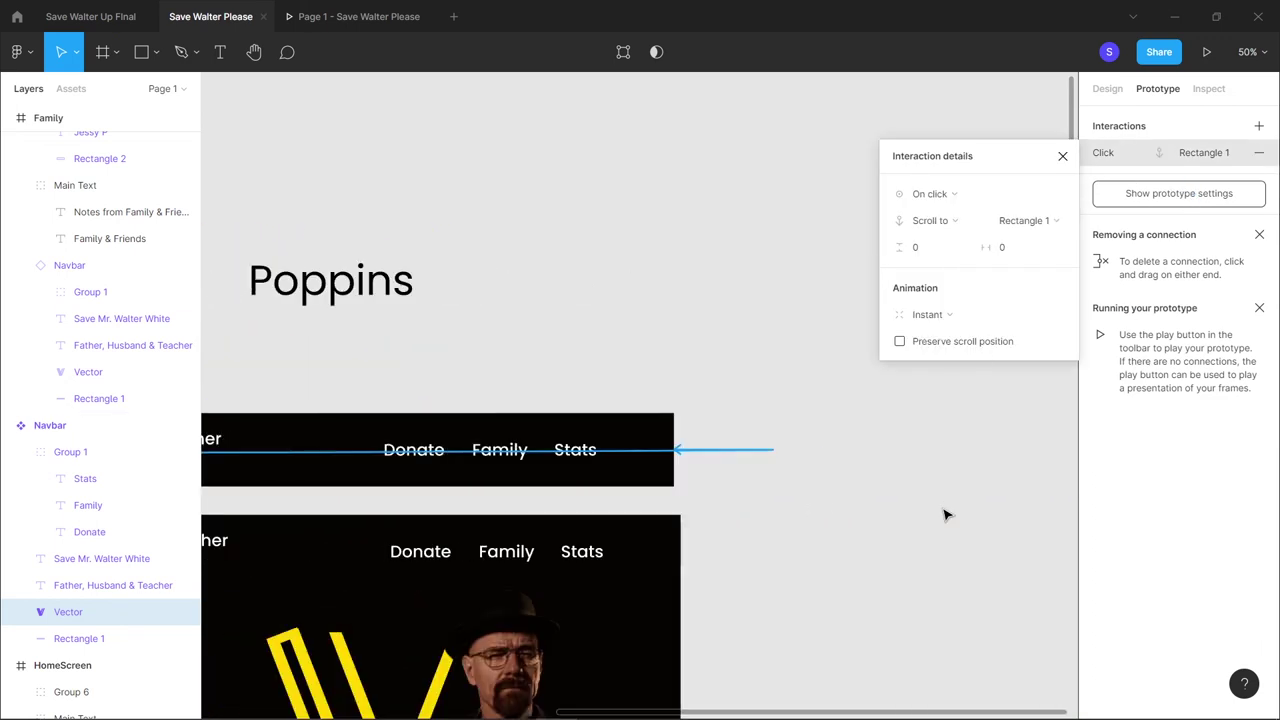
scroll(944, 513, "left", 2)
key("minus")
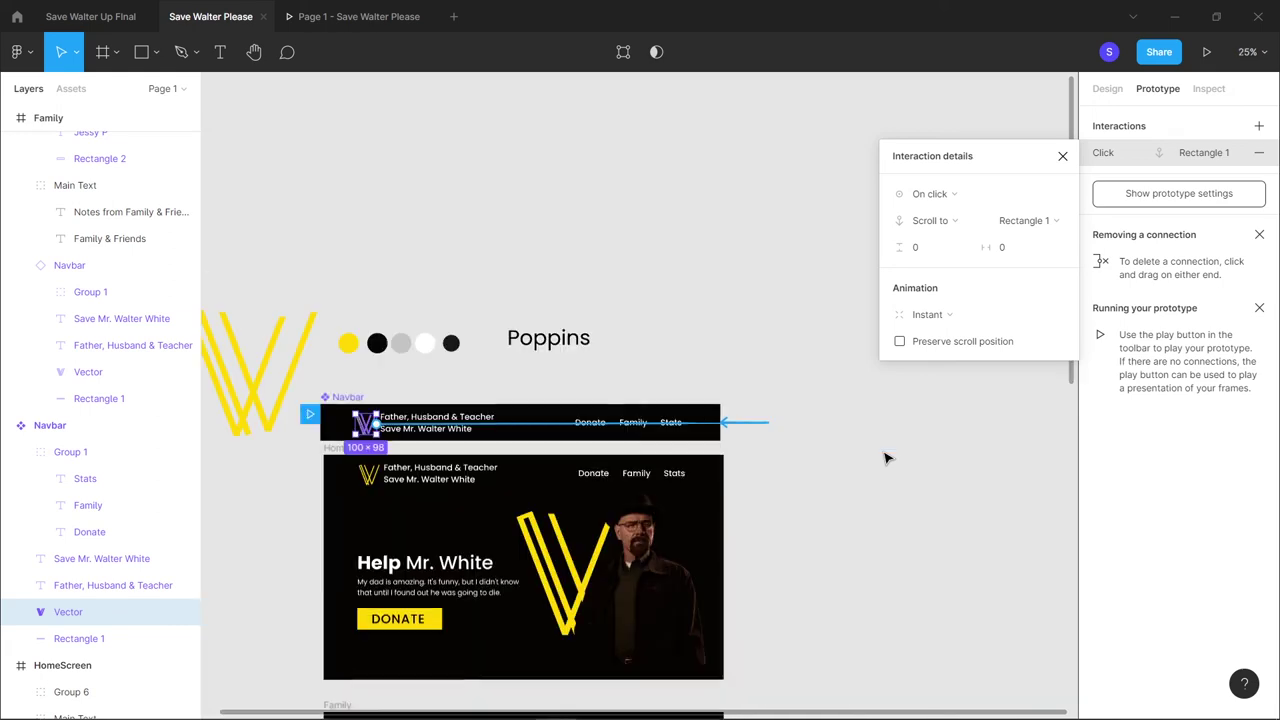
left_click(1259, 153)
Link the Navbar component's logo to HomeScreen with an On click, Navigate to interaction using the Smart animate animation
key("shift+0")
scroll(360, 428, "left", 10)
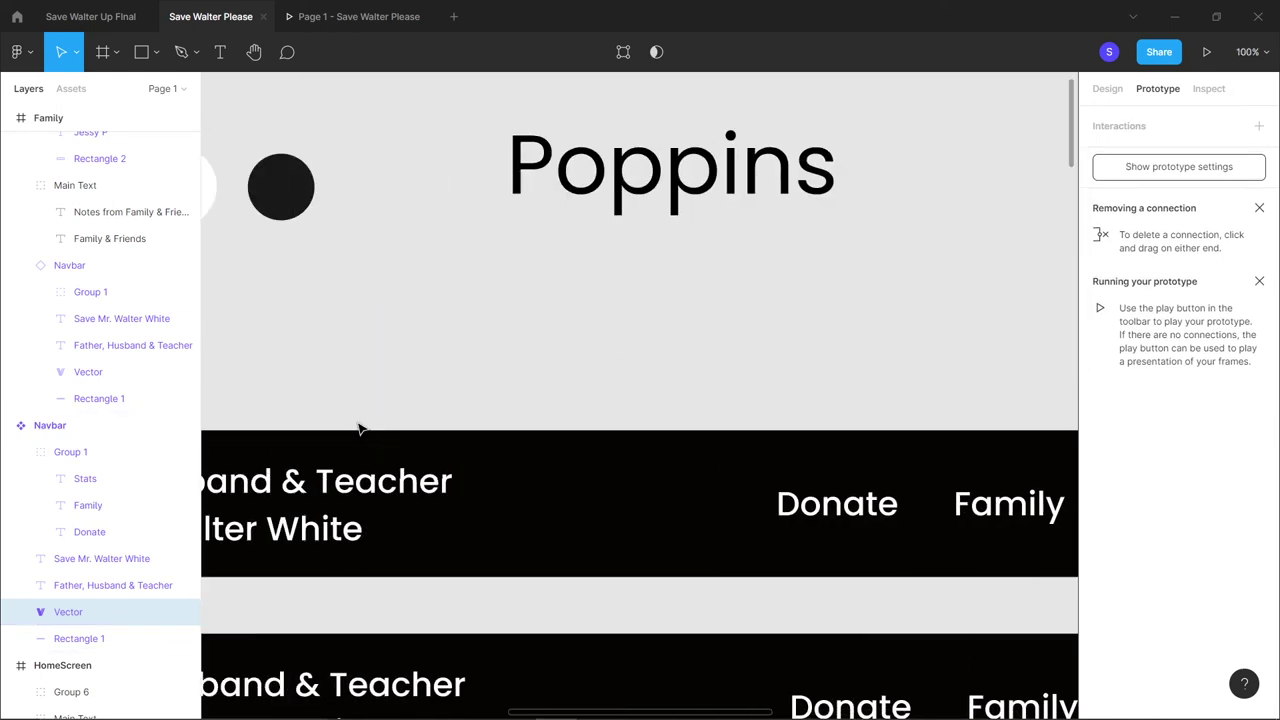
left_click_drag(468, 511, 476, 638)
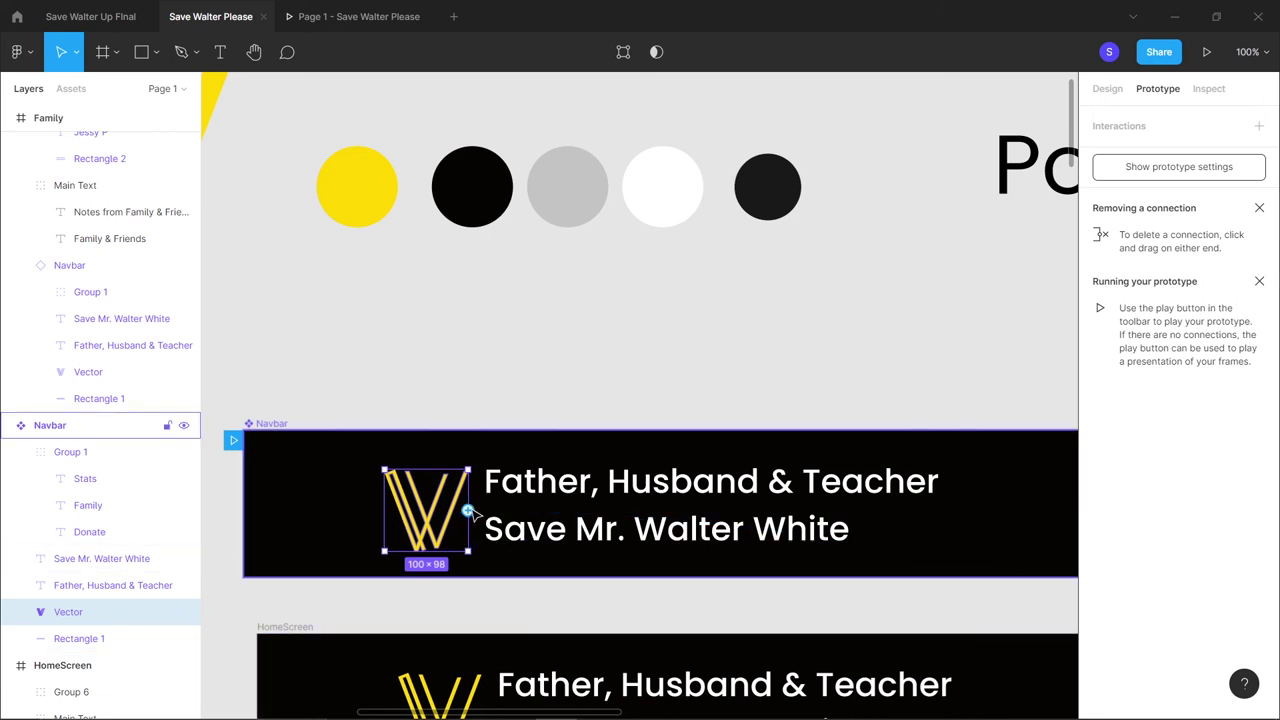
left_click_drag(468, 511, 529, 654)
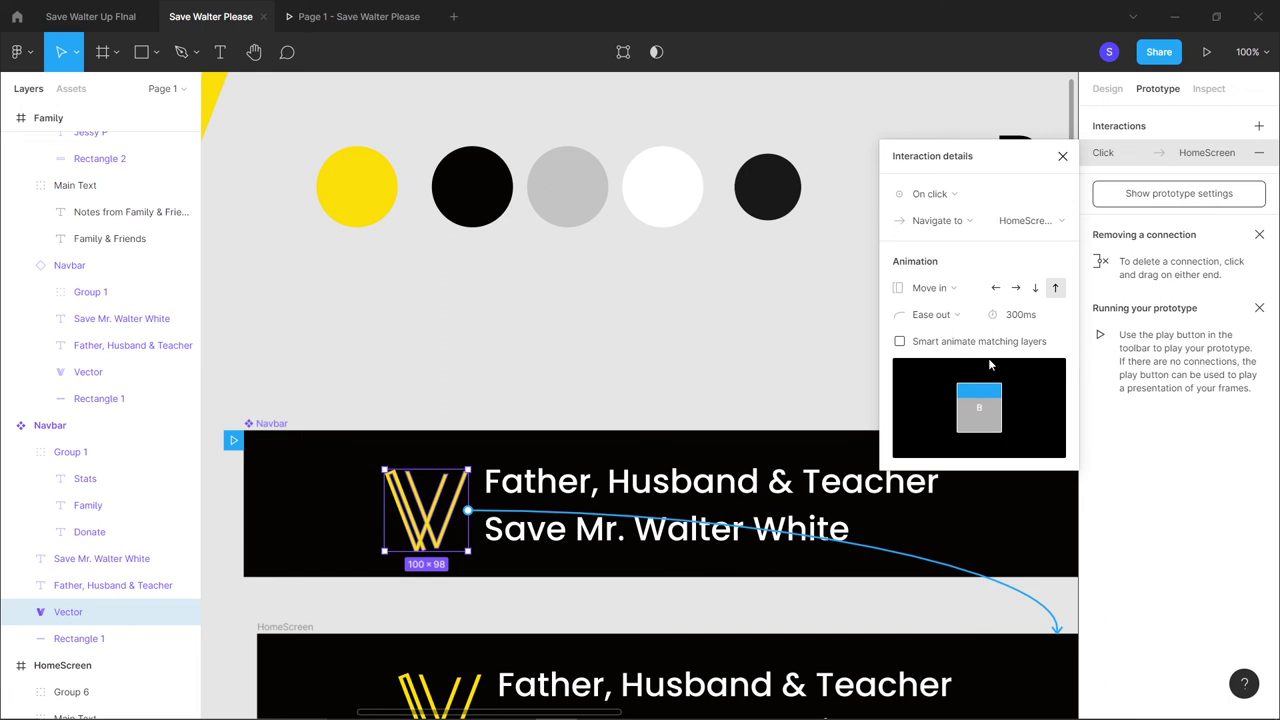
left_click(940, 287)
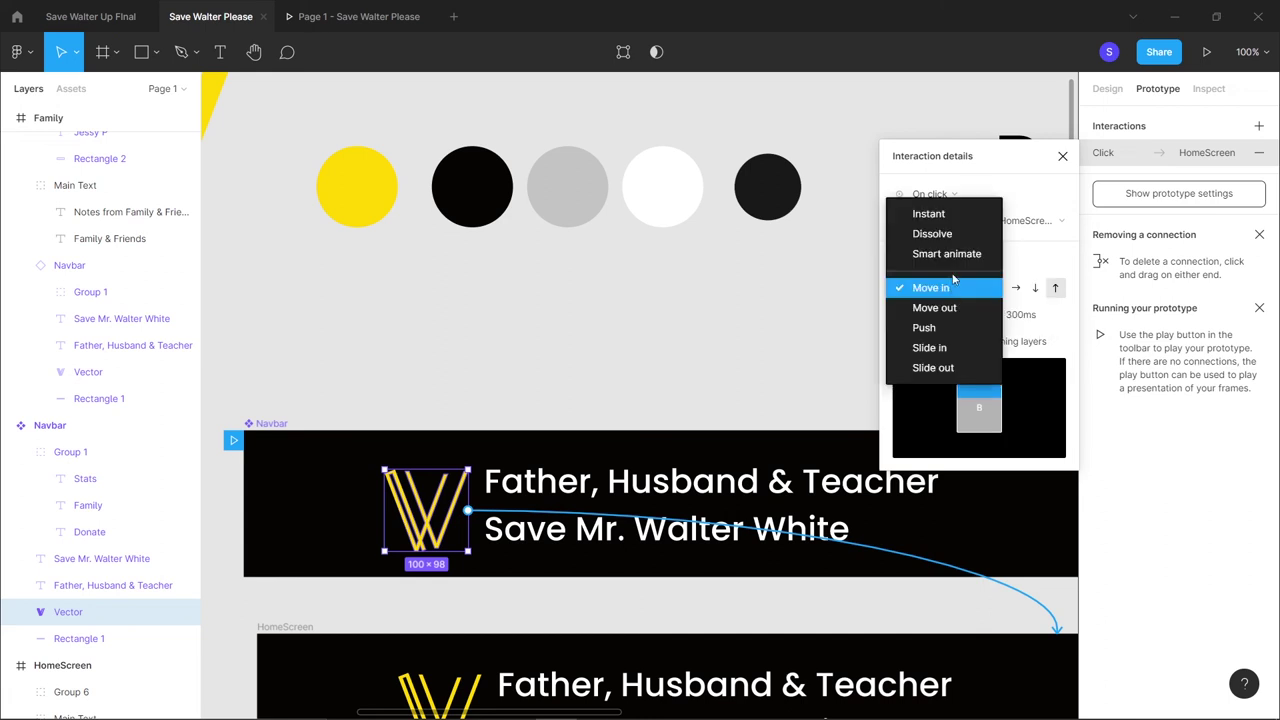
left_click(940, 251)
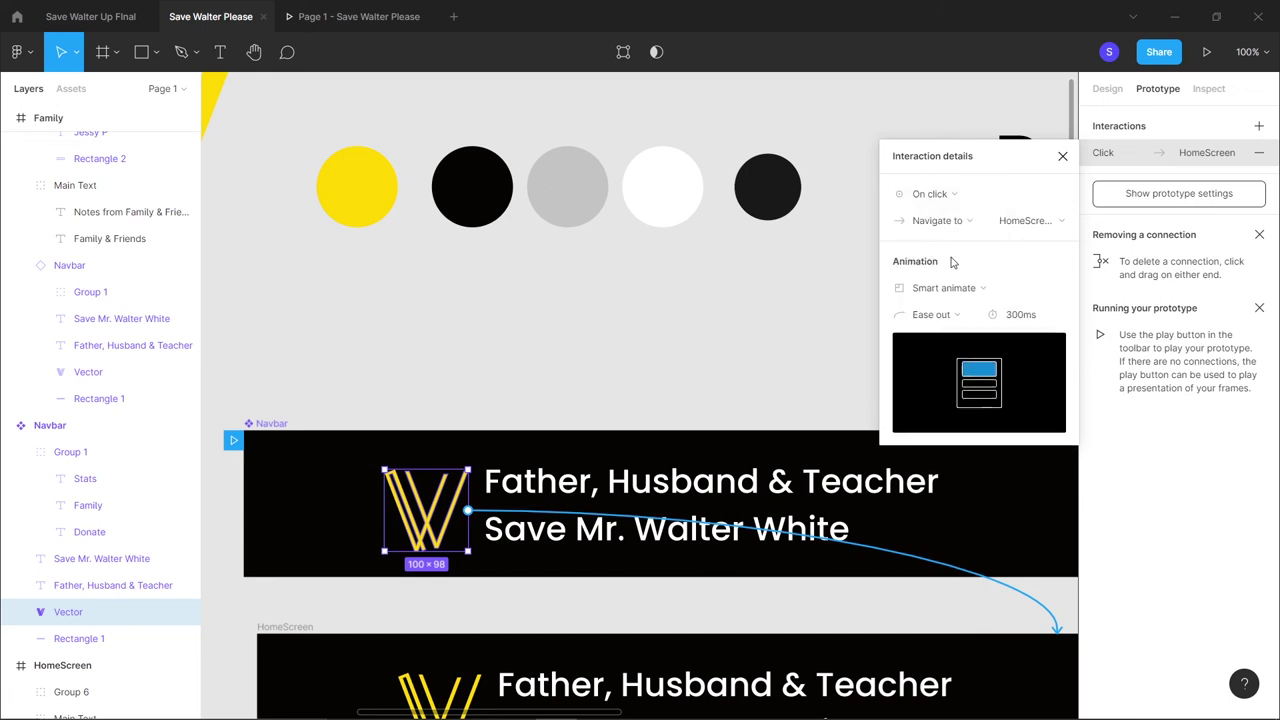
left_click(1062, 156)
Present the prototype from the HomeScreen and scale it down to fit
left_click(1204, 55)
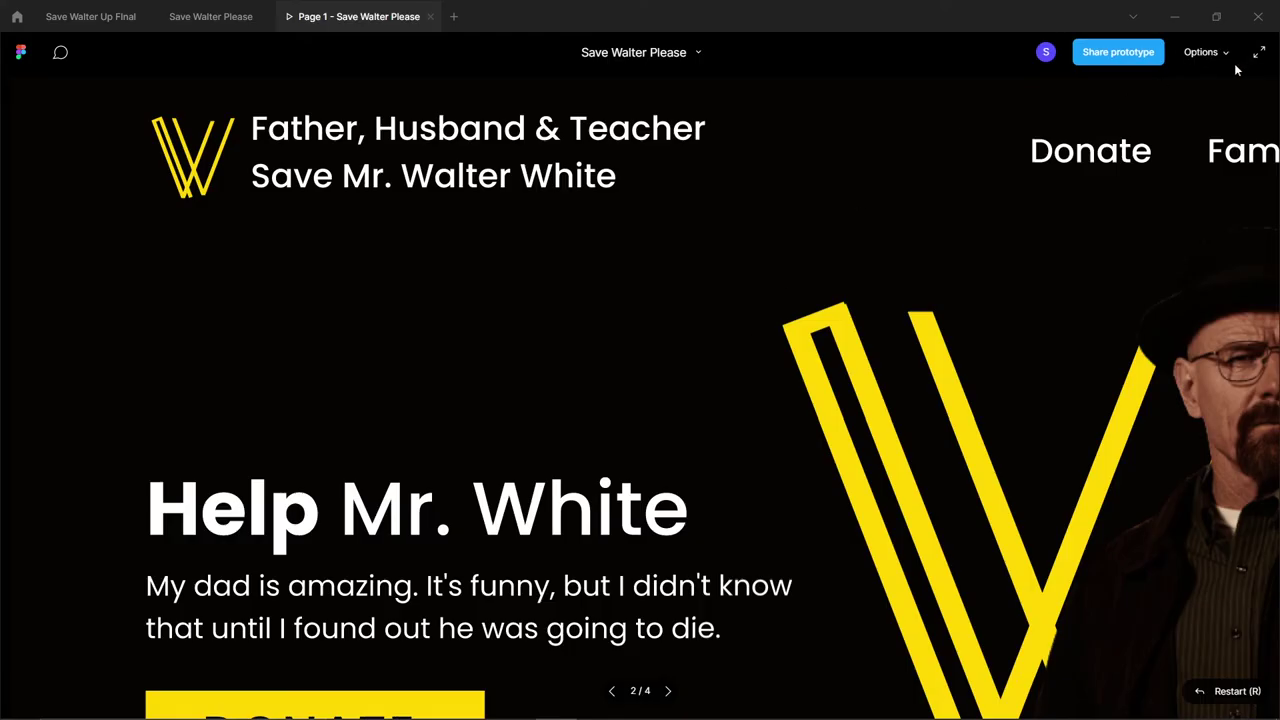
left_click(1216, 55)
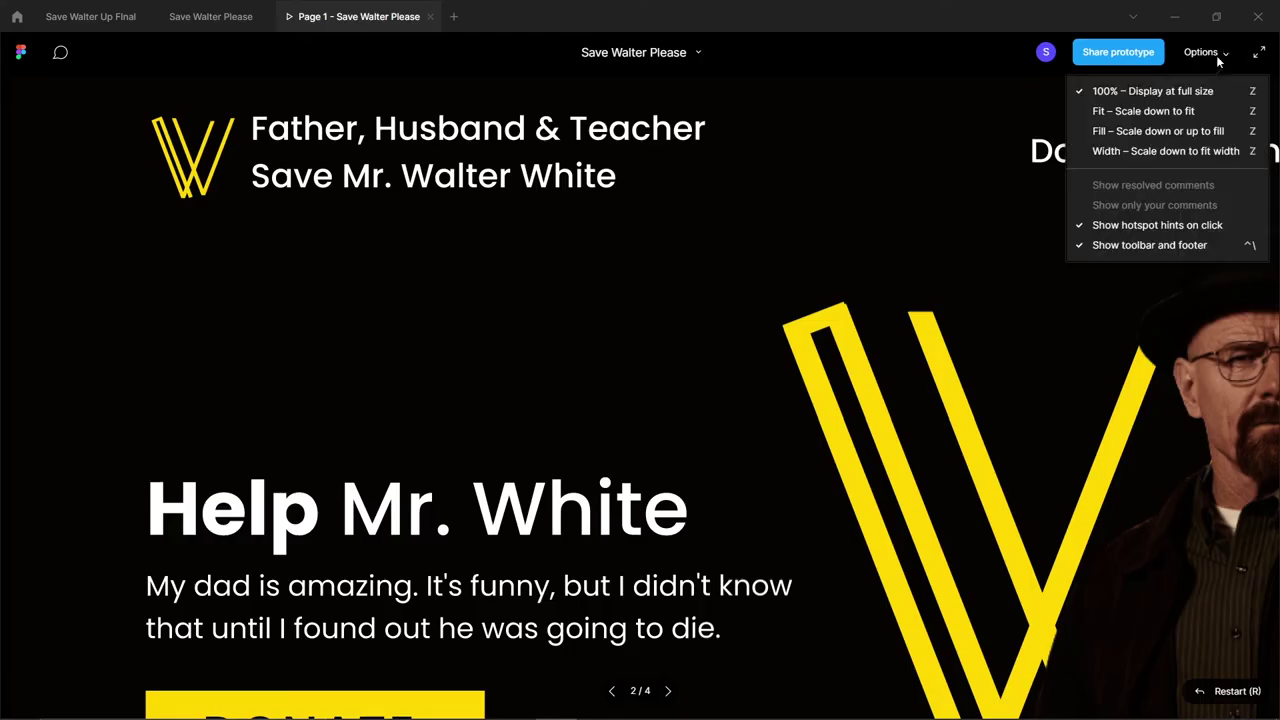
left_click(1216, 113)
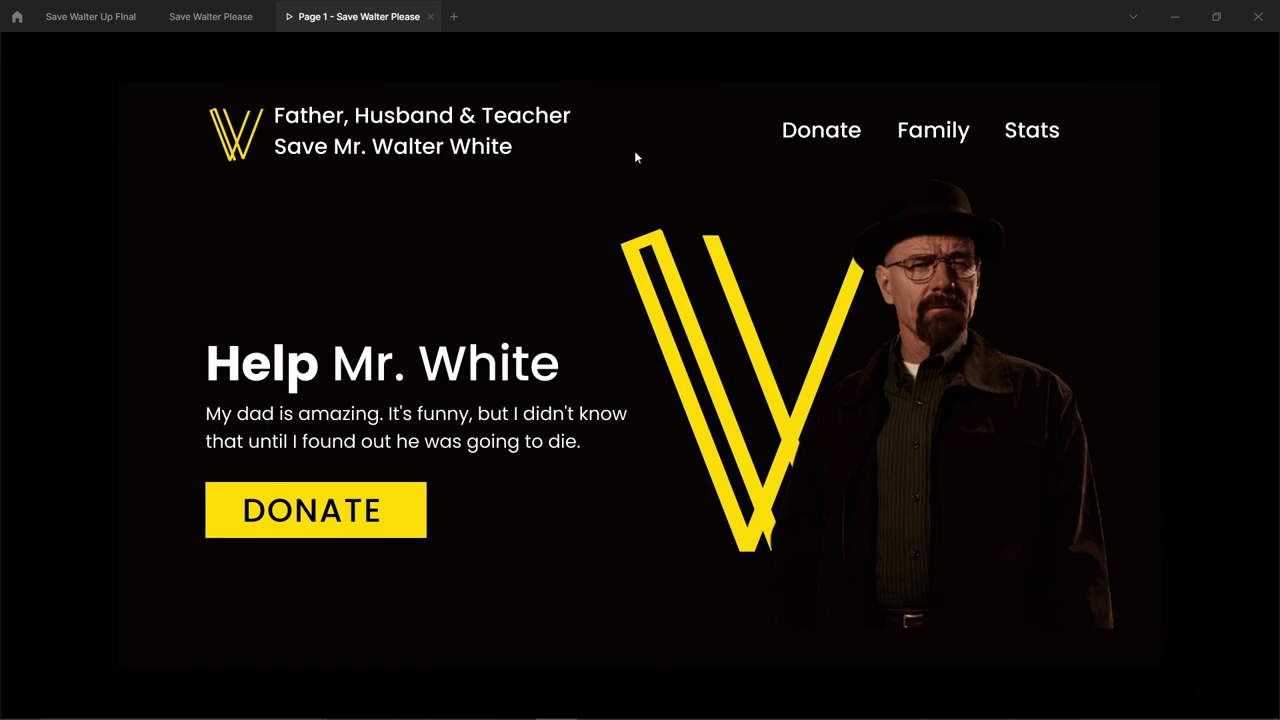
Test the Donate and Family links, the logo's link back to the home screen, and the home screen's DONATE button
left_click(843, 131)
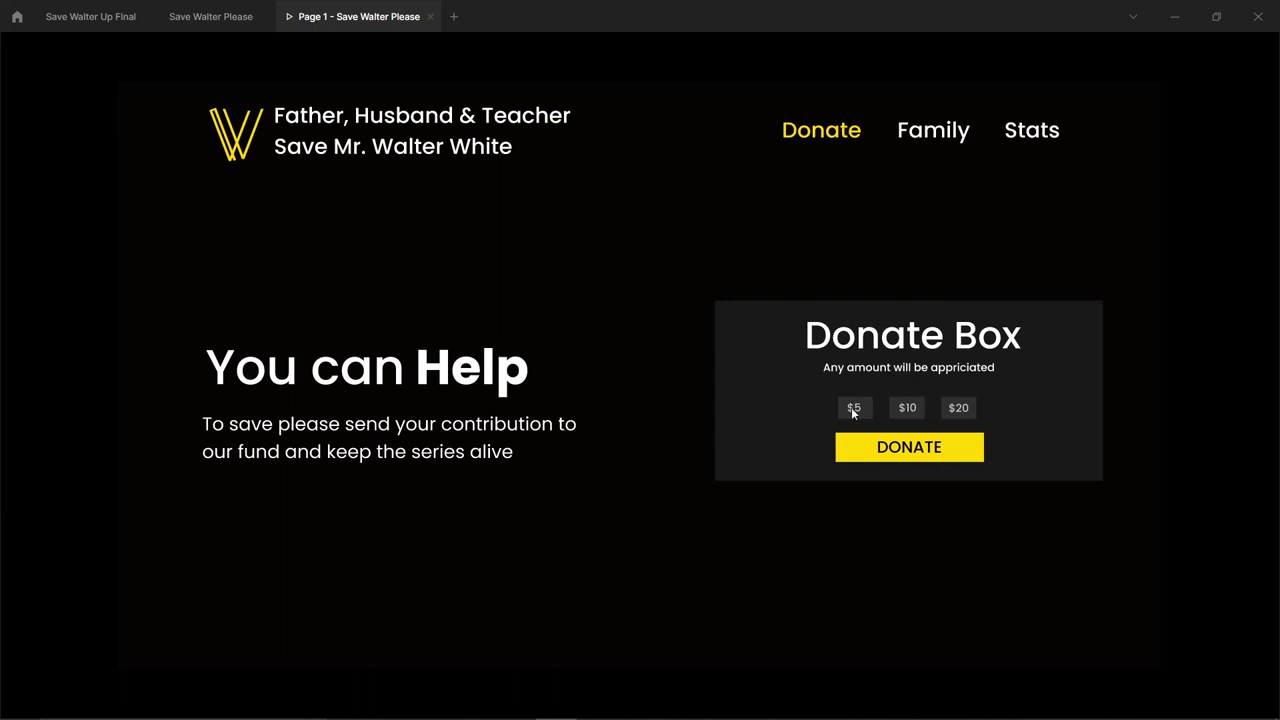
left_click(943, 138)
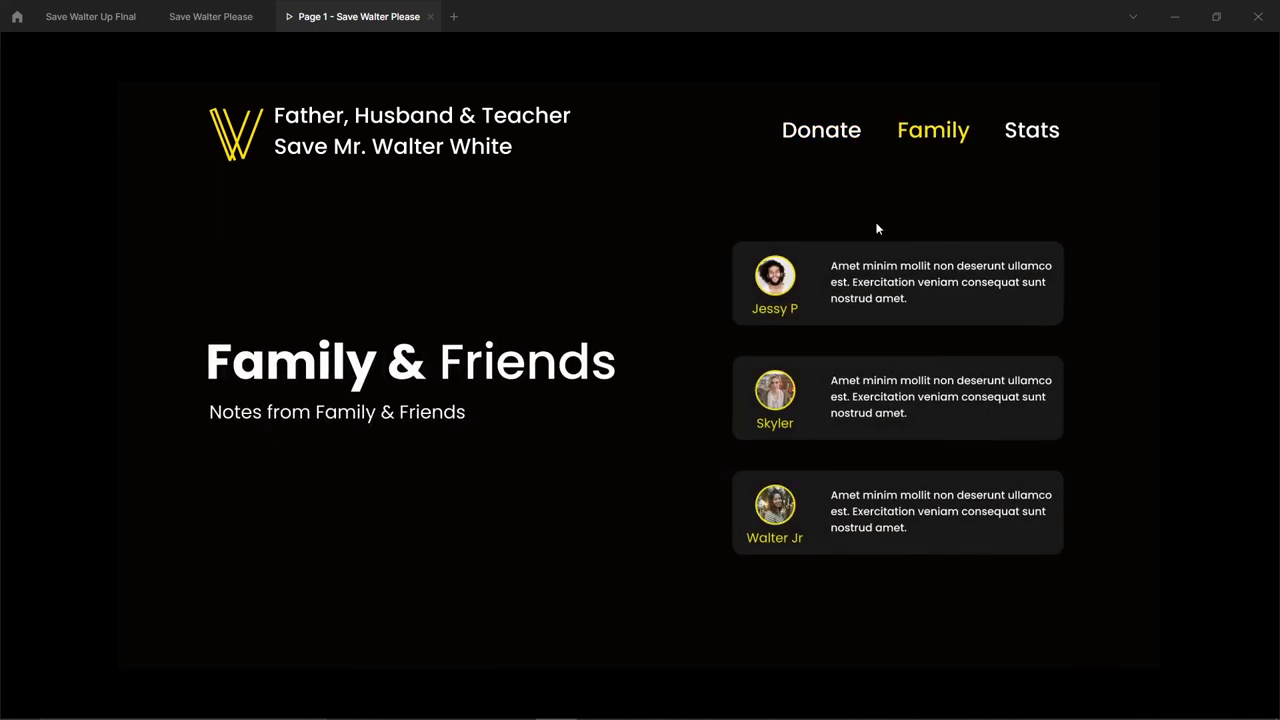
left_click(231, 138)
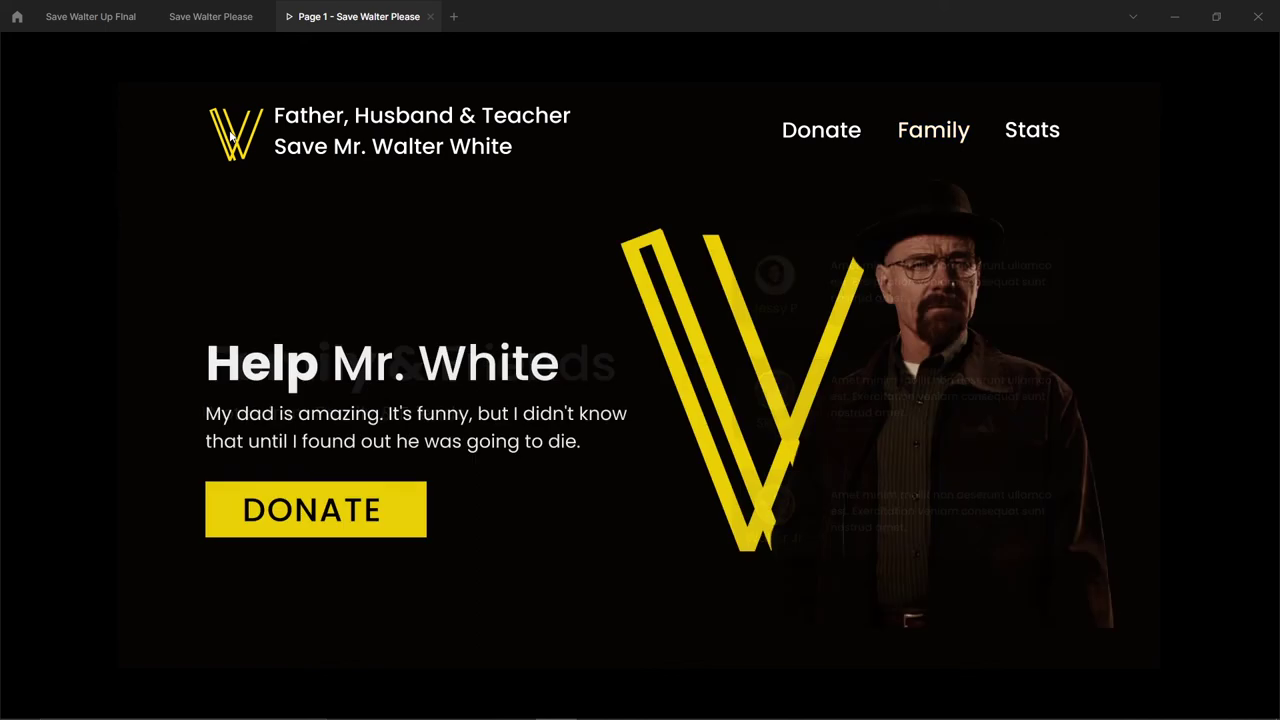
left_click(343, 535)
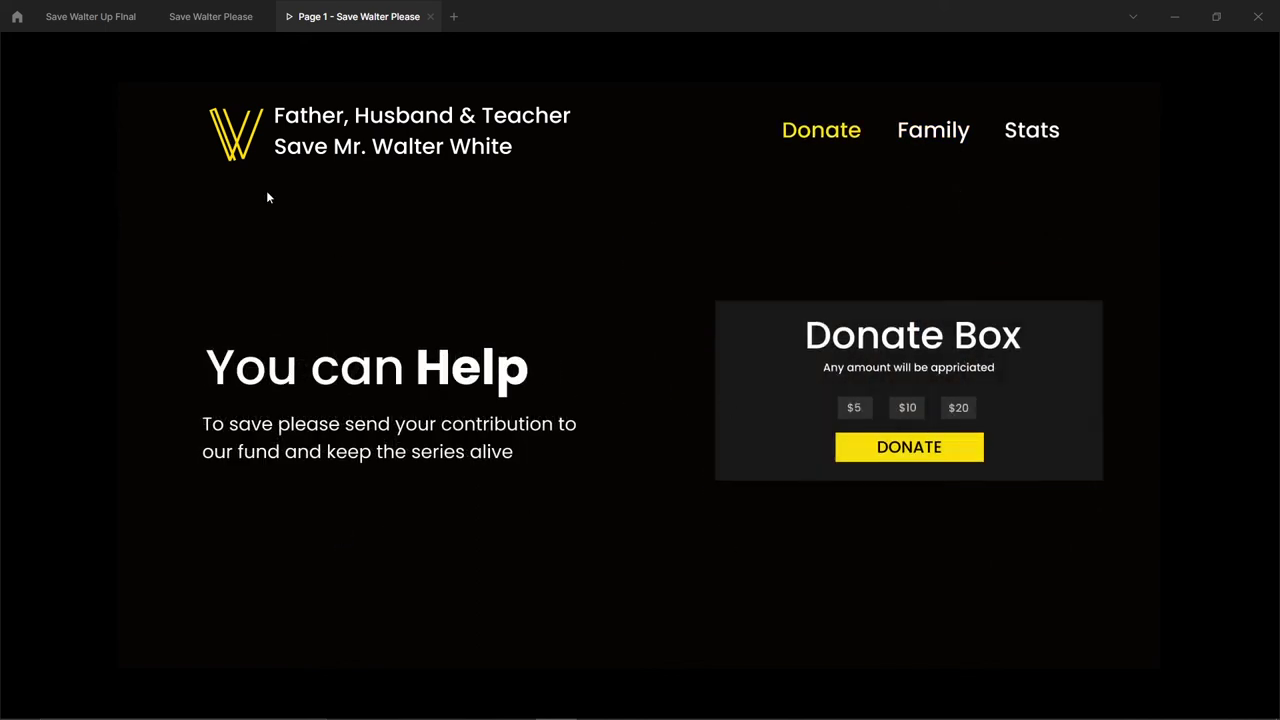
left_click(238, 140)
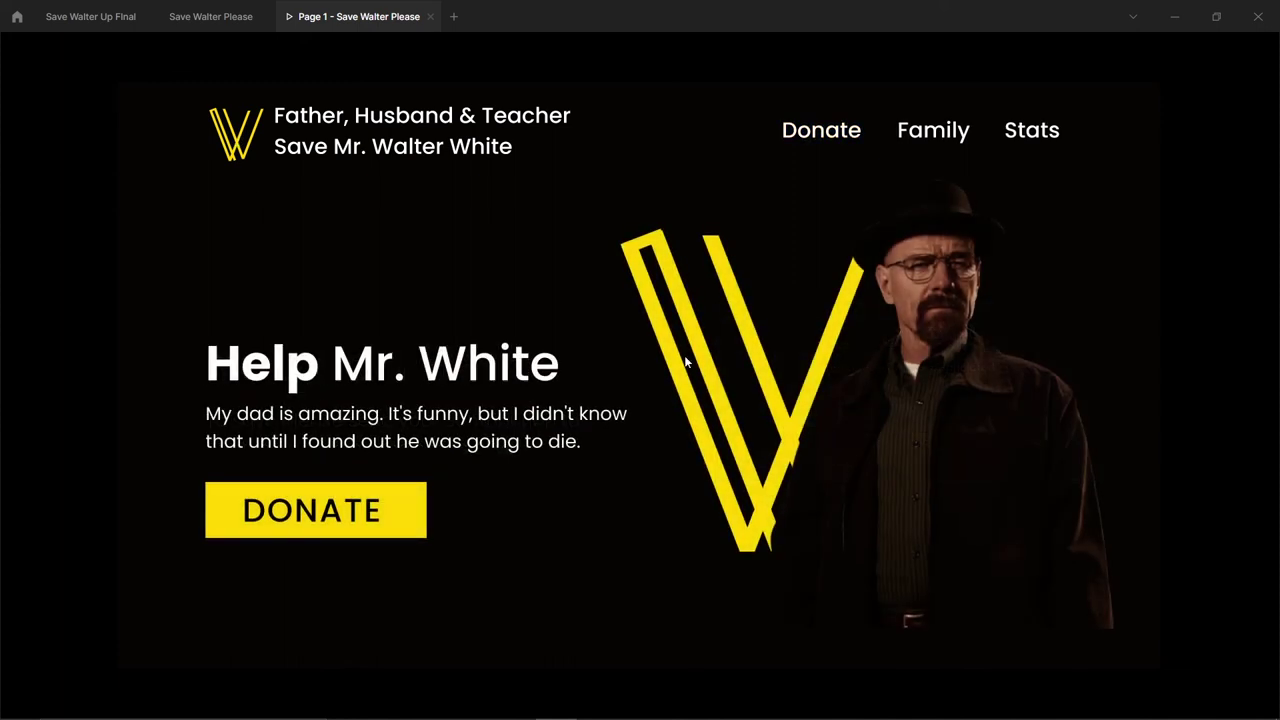
Return to the design file and resize the HomeScreen's DONATE button group to 200 wide and 110 high
left_click(210, 16)
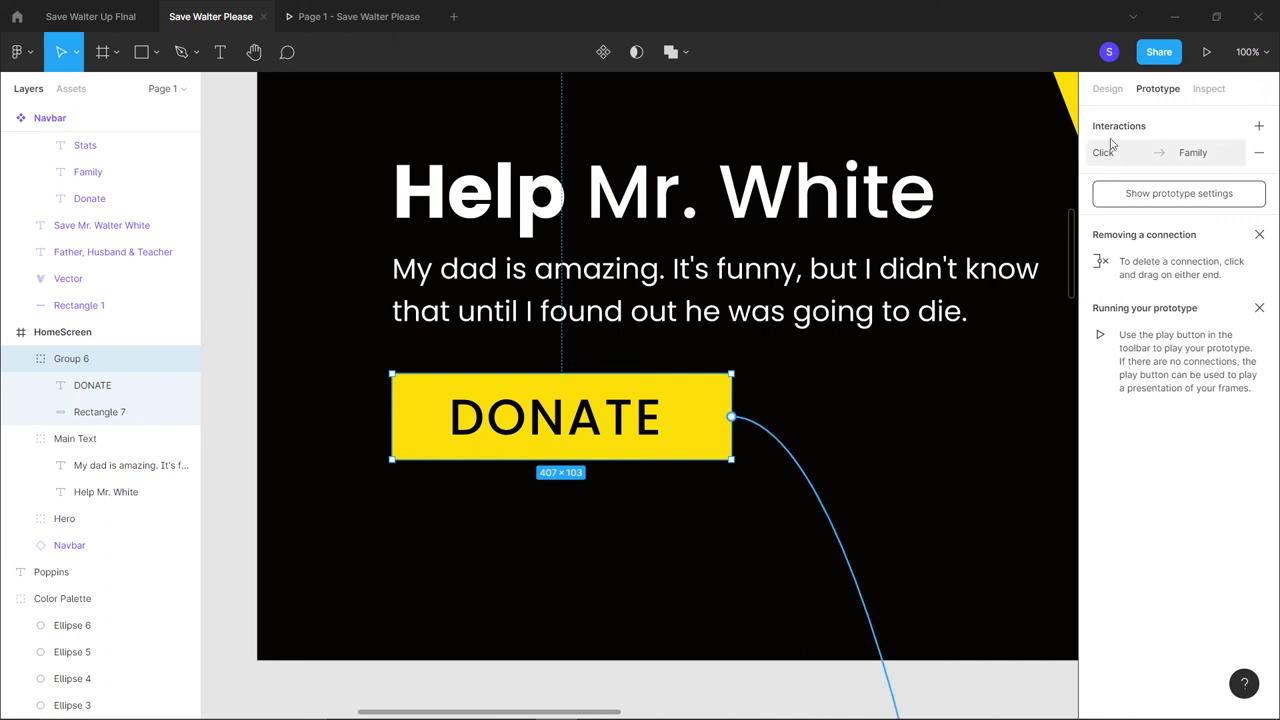
left_click(1107, 90)
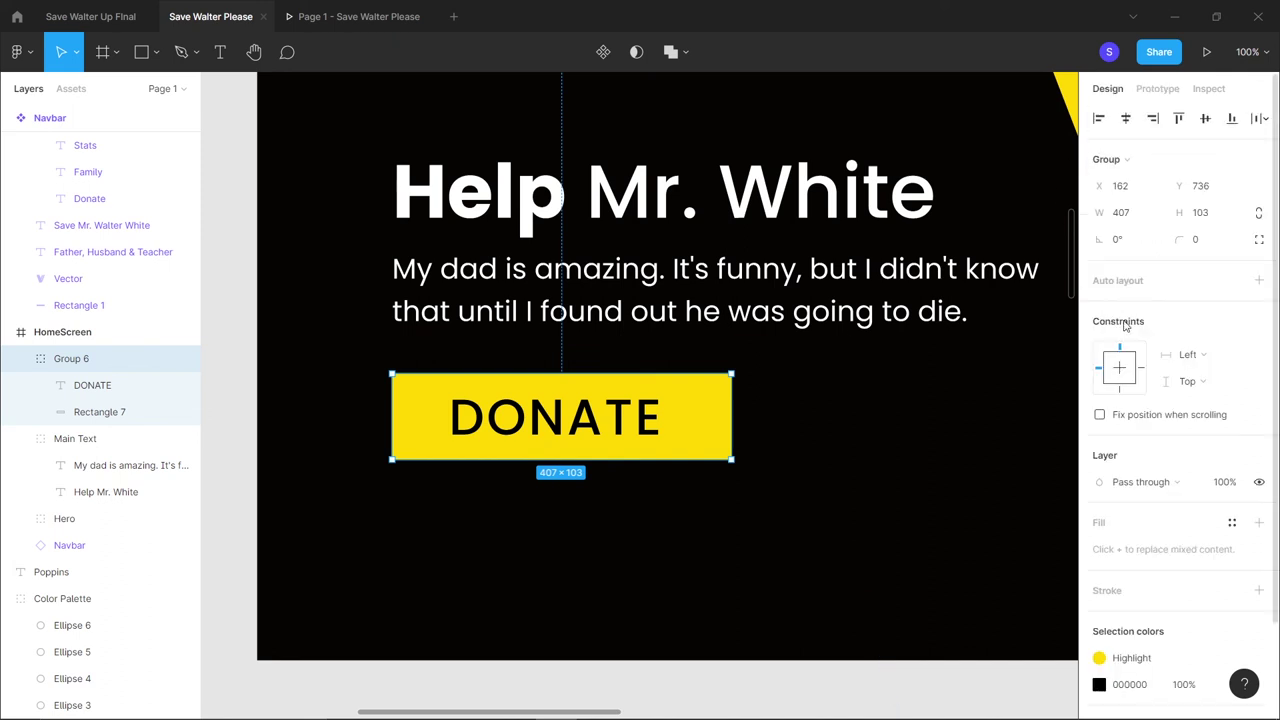
left_click(1133, 215)
key("Return")
left_click(1214, 214)
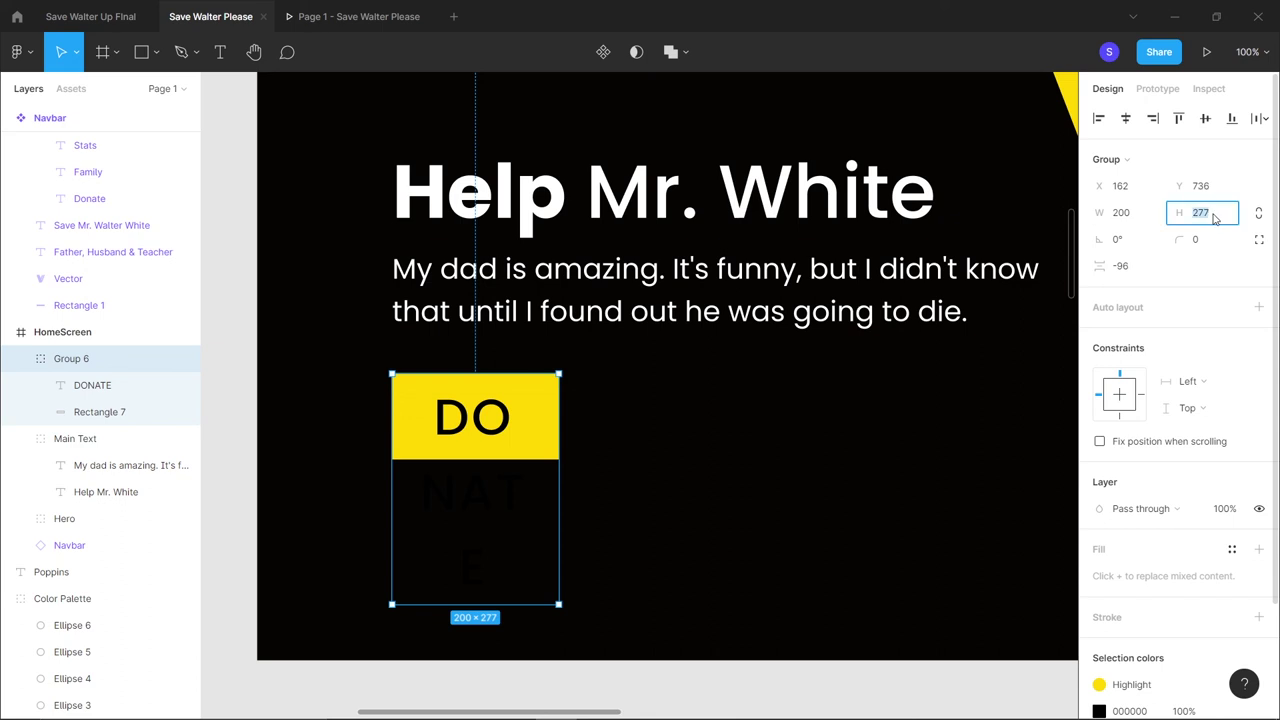
type("110")
Set the HomeScreen button's DONATE label to font size 30 with auto width
left_click(505, 453)
double_click(505, 453)
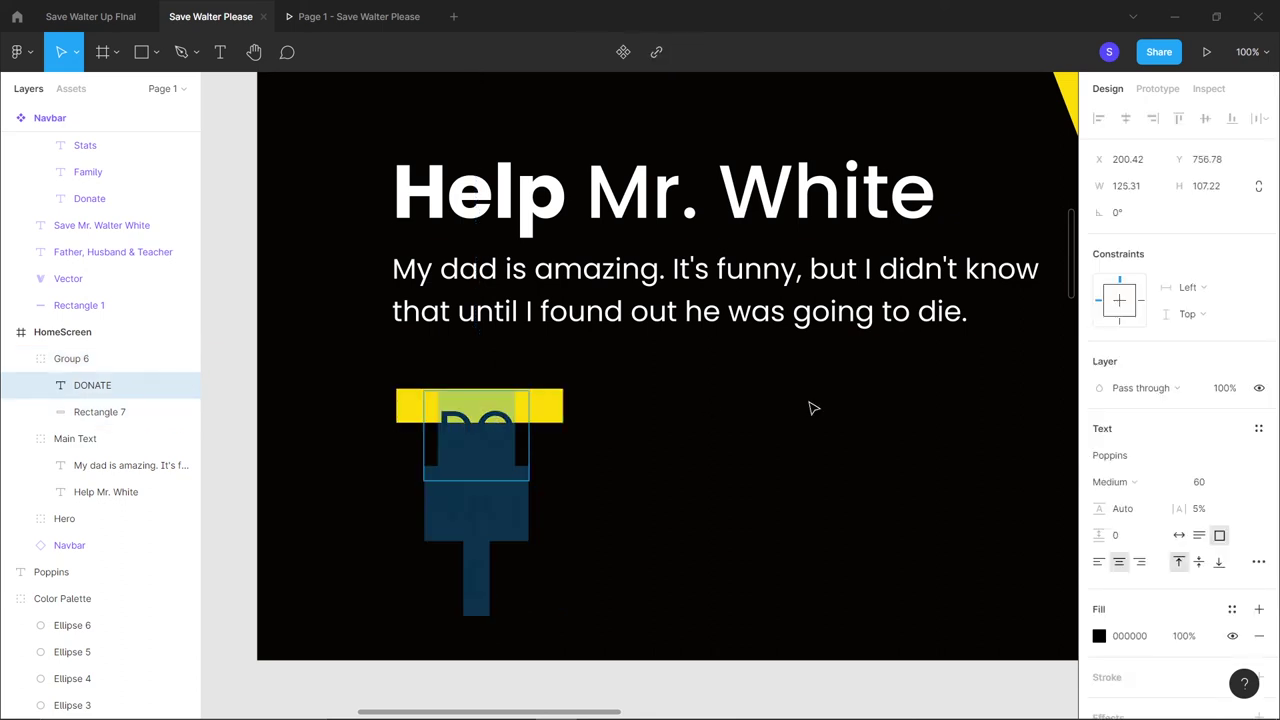
left_click(1211, 489)
type("30")
key("Return")
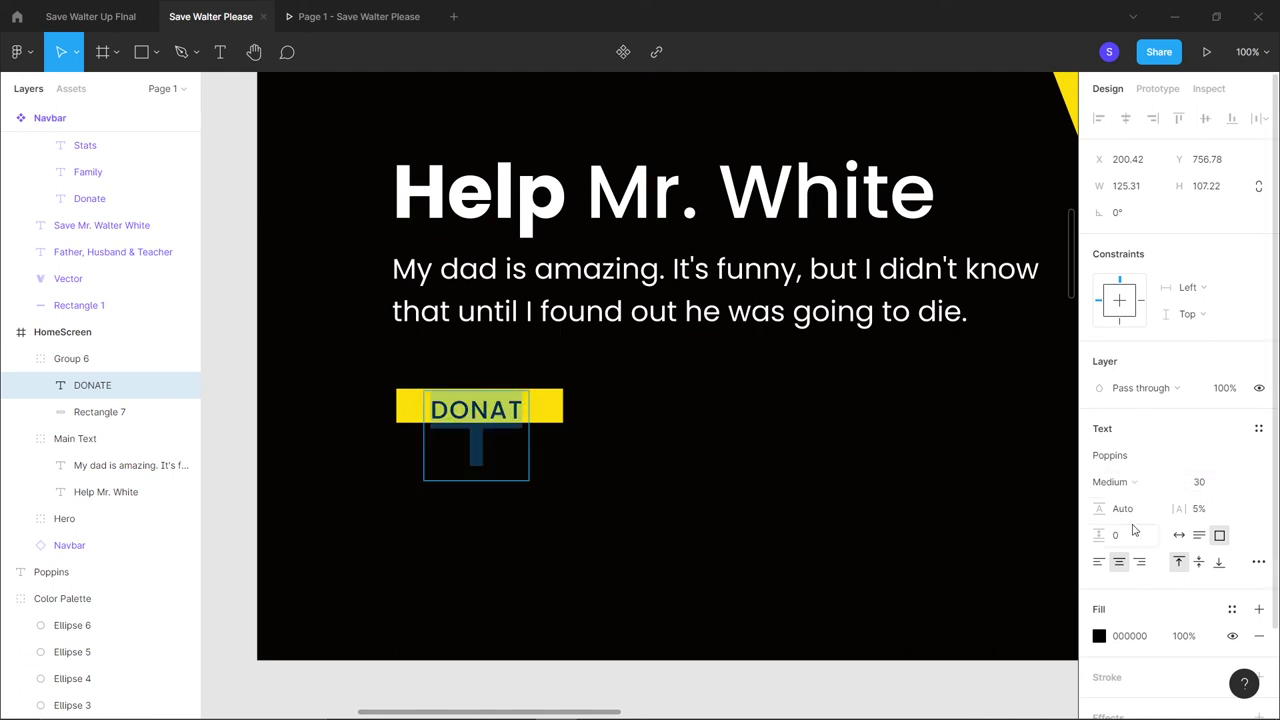
left_click(1179, 536)
left_click(670, 475)
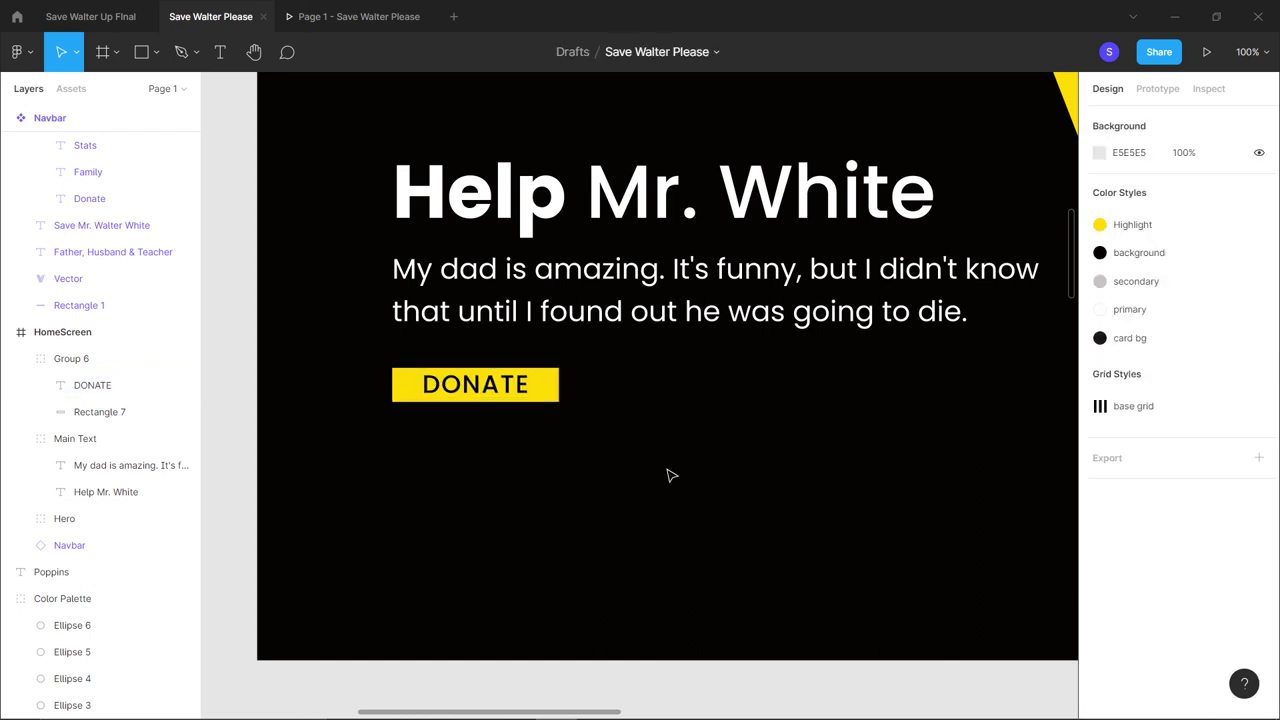
Examine the resized DONATE button up close and compare the HomeScreen, Family, Donate and payment overlay frames
key("ctrl+minus")
key("ctrl+equal")
key("ctrl+equal")
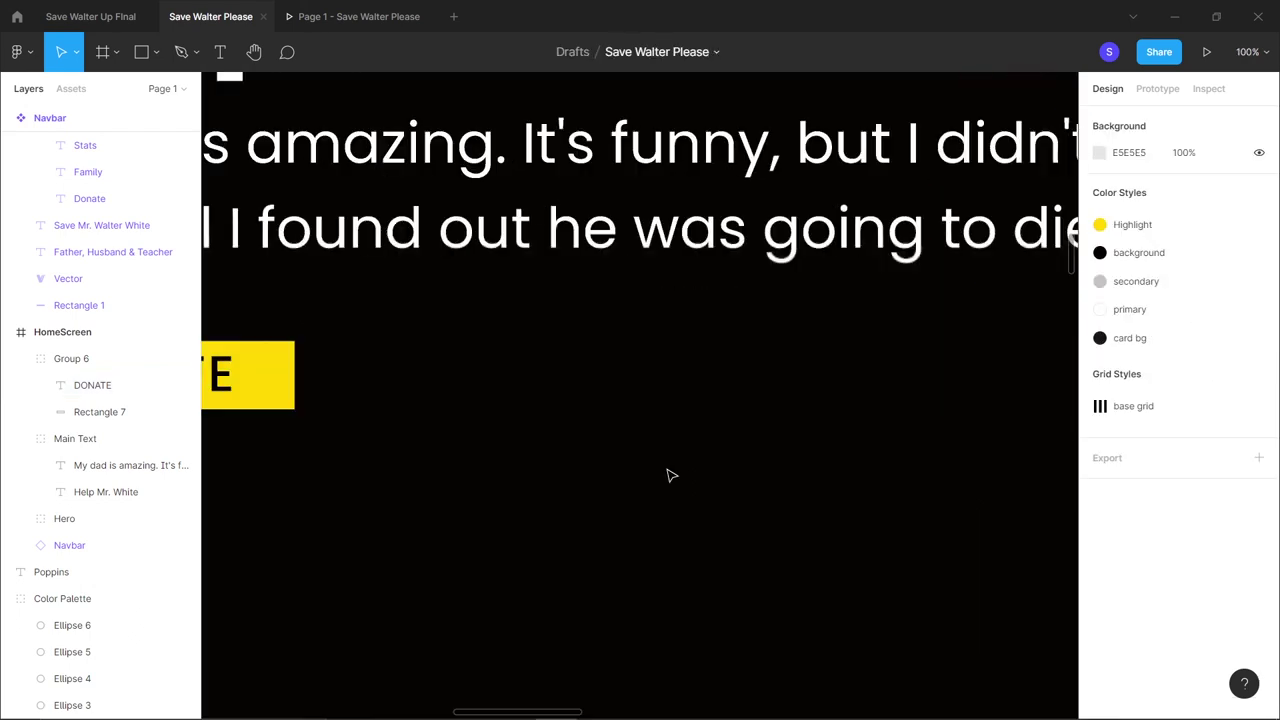
key("ctrl+minus")
key("ctrl+minus")
key("ctrl+minus")
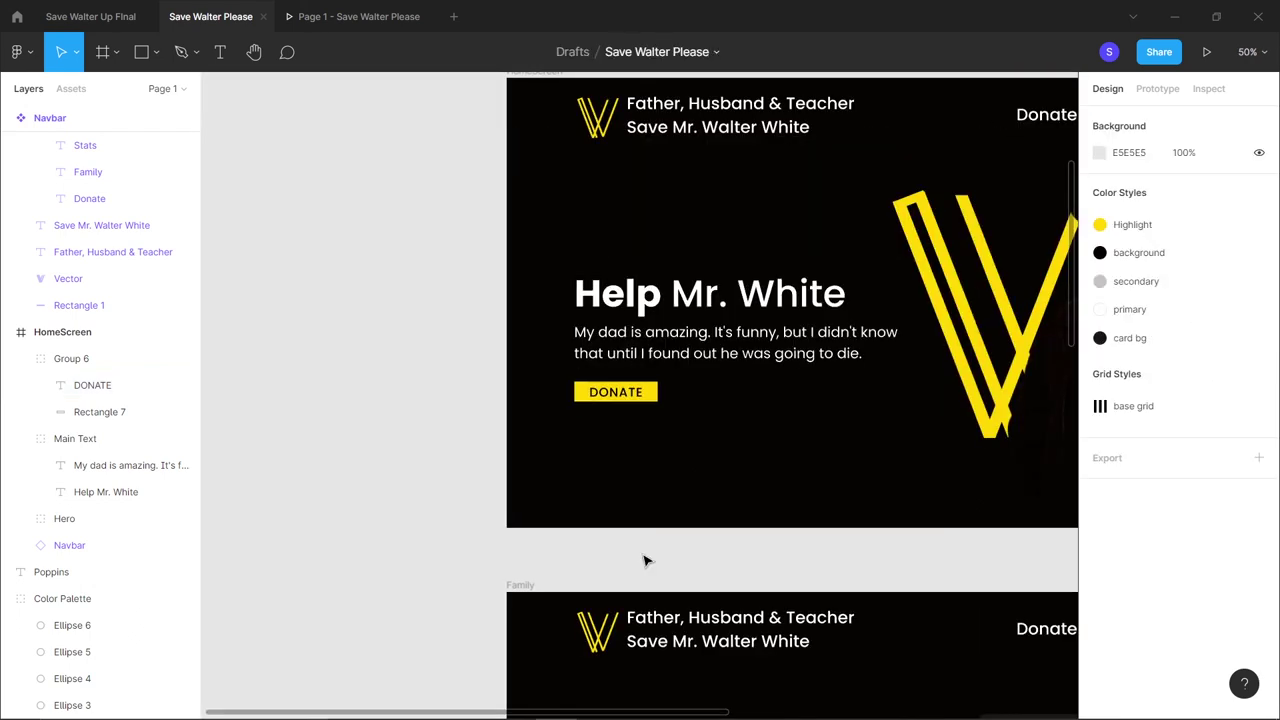
key("ctrl+equal")
key("ctrl+equal")
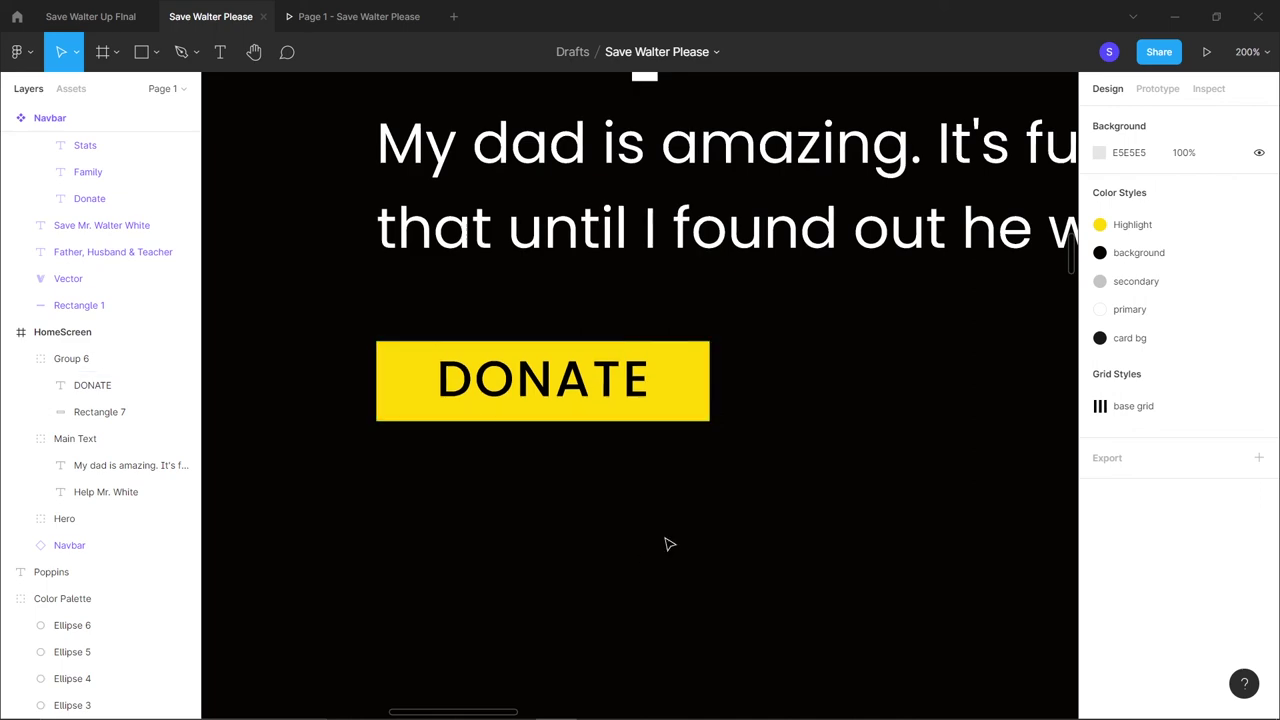
key("ctrl+minus")
key("ctrl+minus")
key("ctrl+minus")
key("ctrl+minus")
scroll(667, 544, "left", 2)
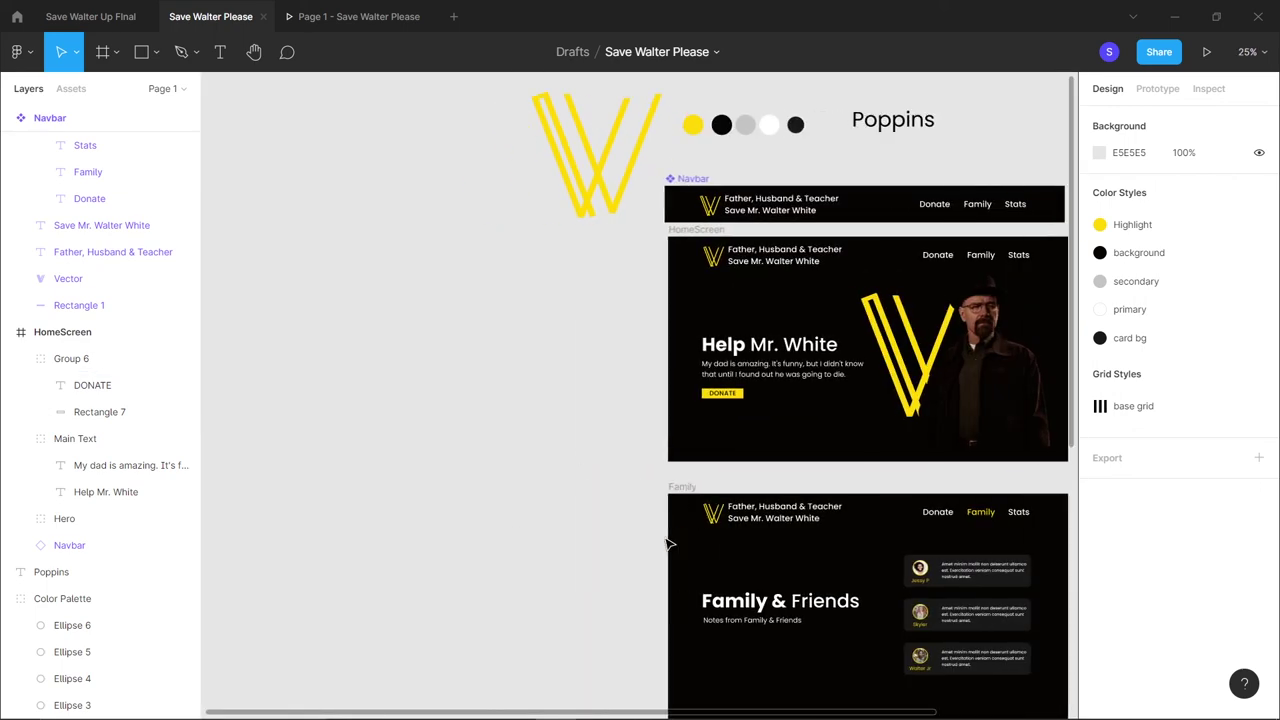
scroll(667, 544, "down", 2)
scroll(667, 544, "down", 3)
scroll(668, 534, "left", 2)
scroll(668, 534, "right", 4)
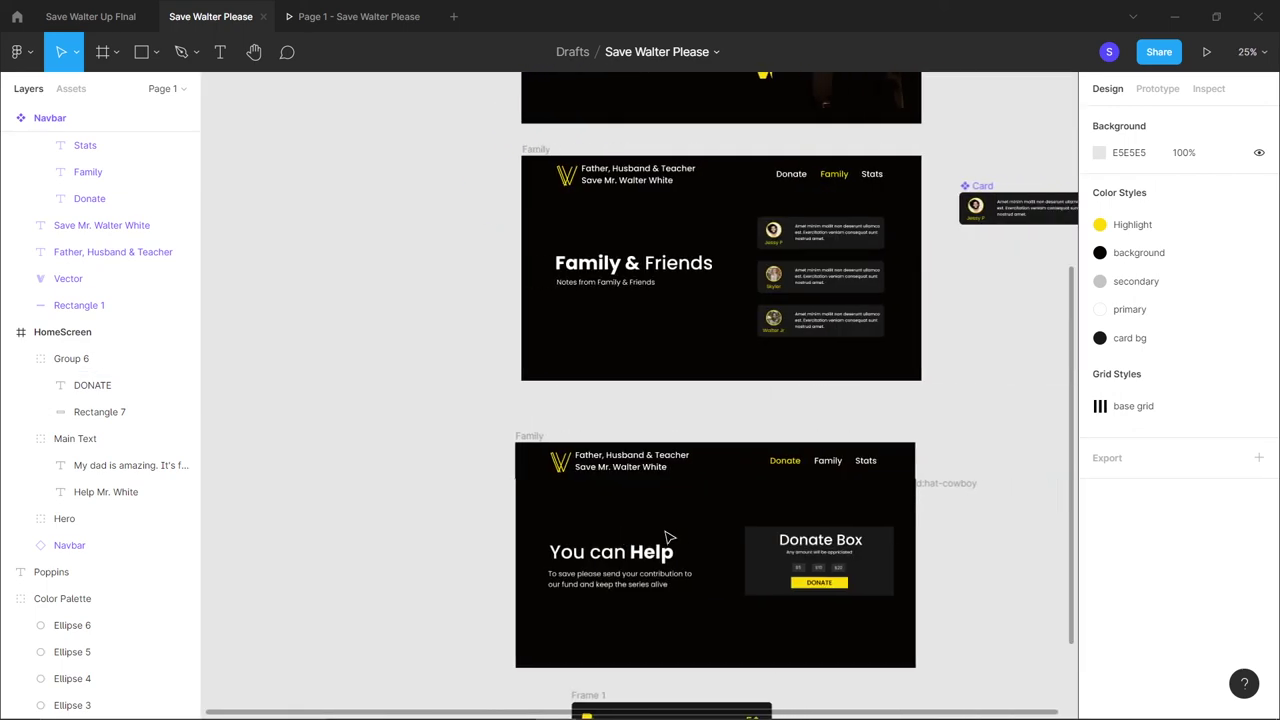
scroll(667, 537, "up", 2)
scroll(667, 537, "up", 2)
scroll(487, 452, "down", 4)
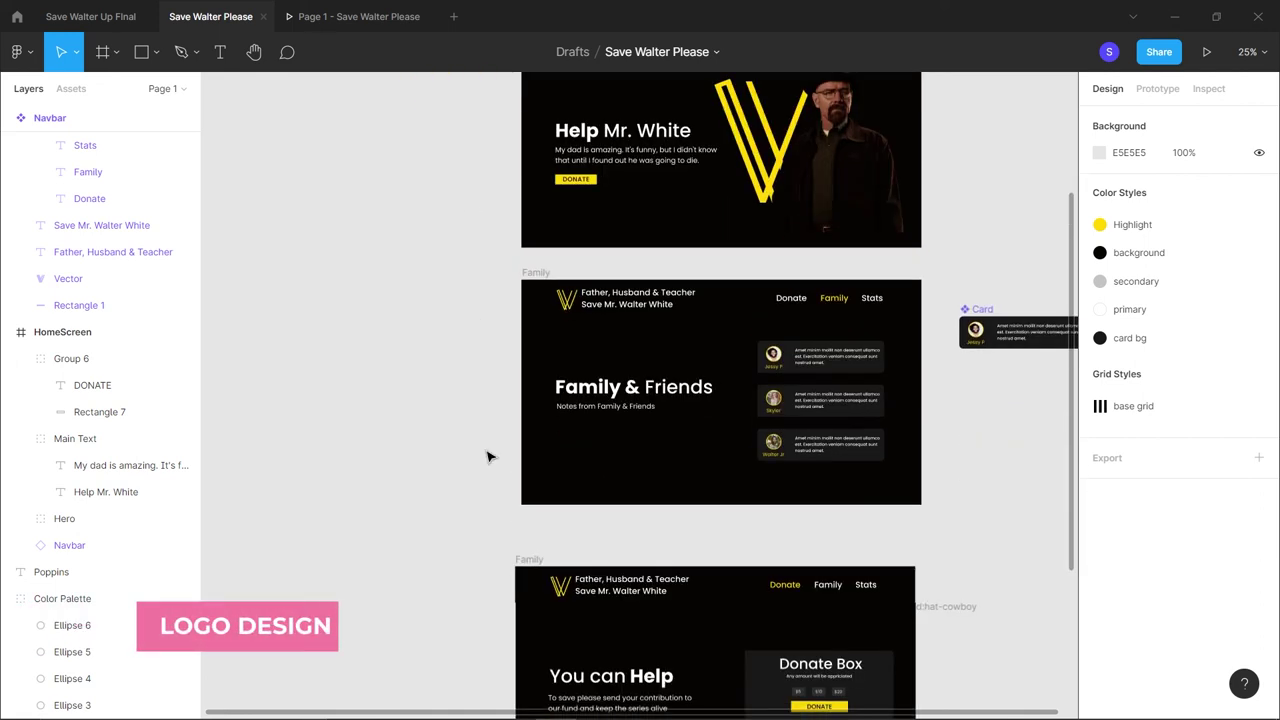
scroll(487, 457, "down", 5)
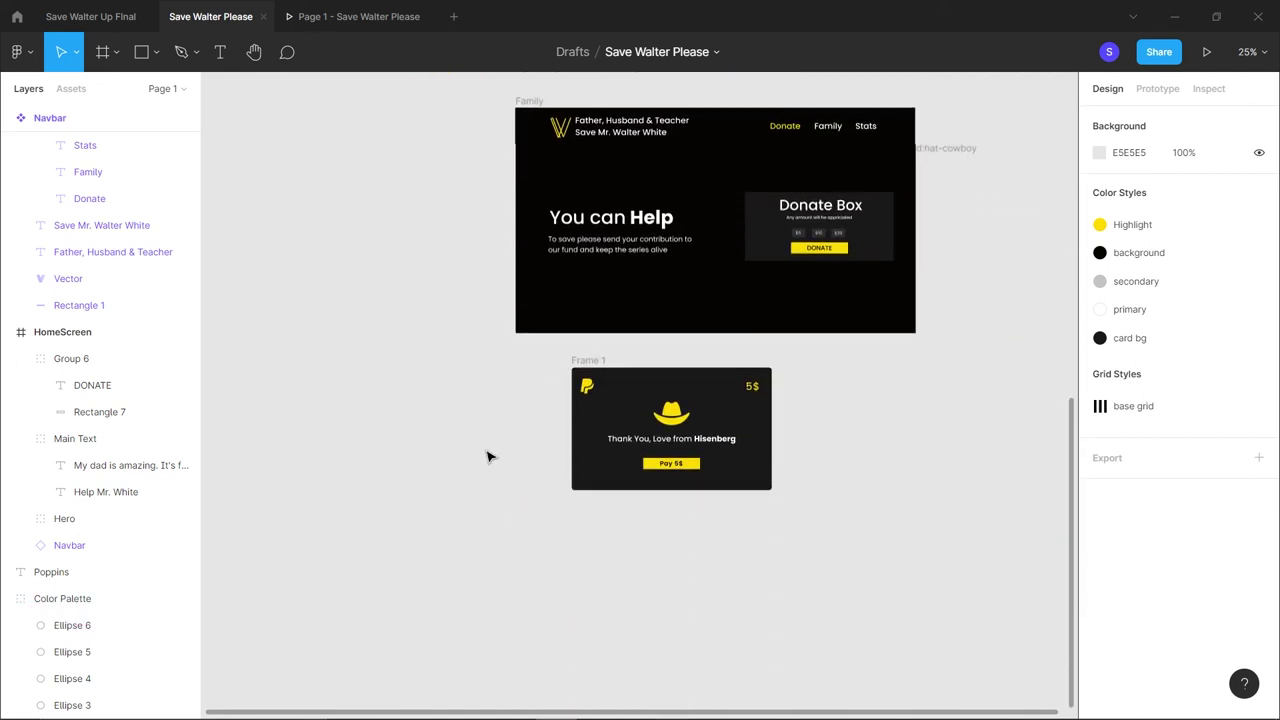
scroll(487, 457, "up", 10)
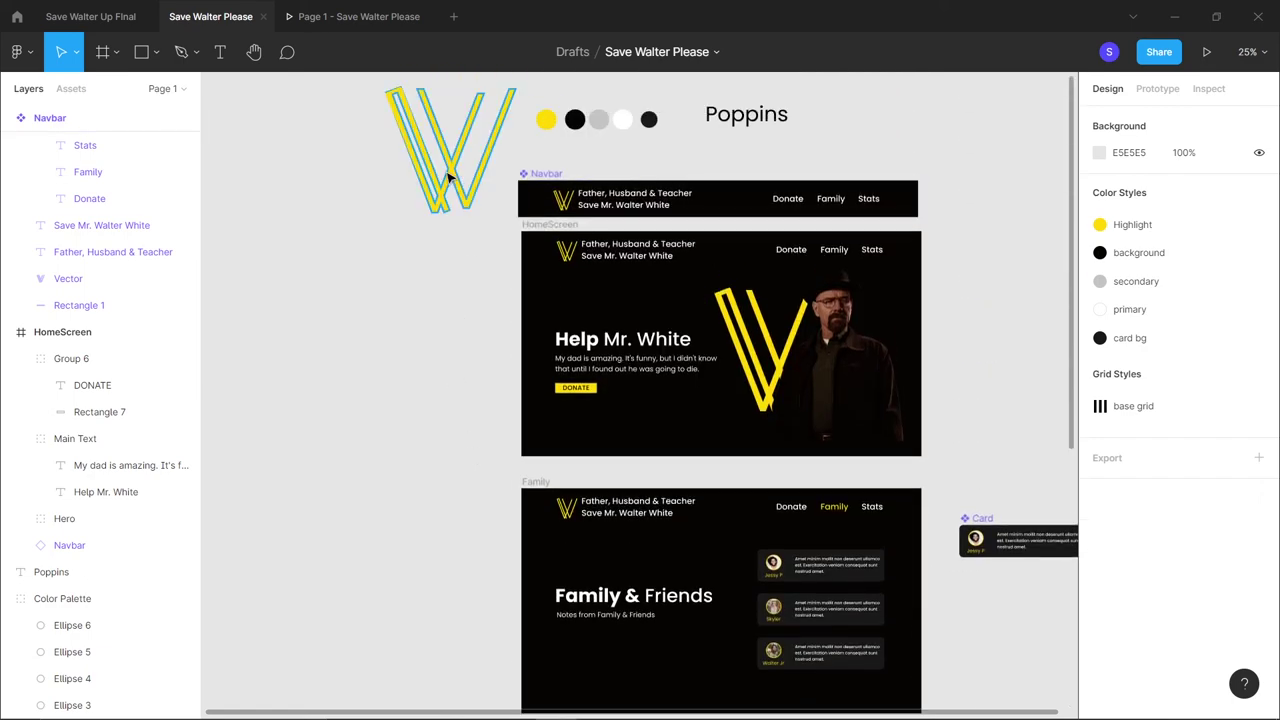
Move the large yellow logo vector onto the empty canvas beside the HomeScreen frame, at X -1617, Y -326
left_click(449, 176)
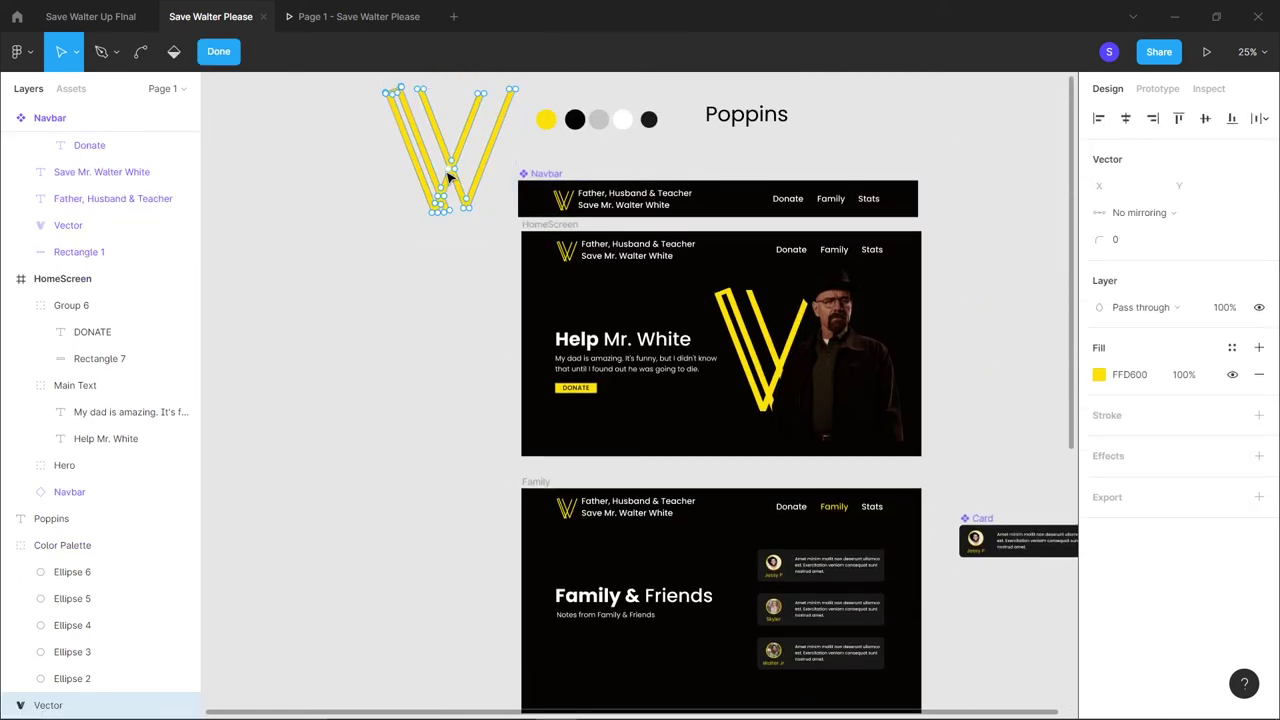
scroll(450, 300, "up", 2)
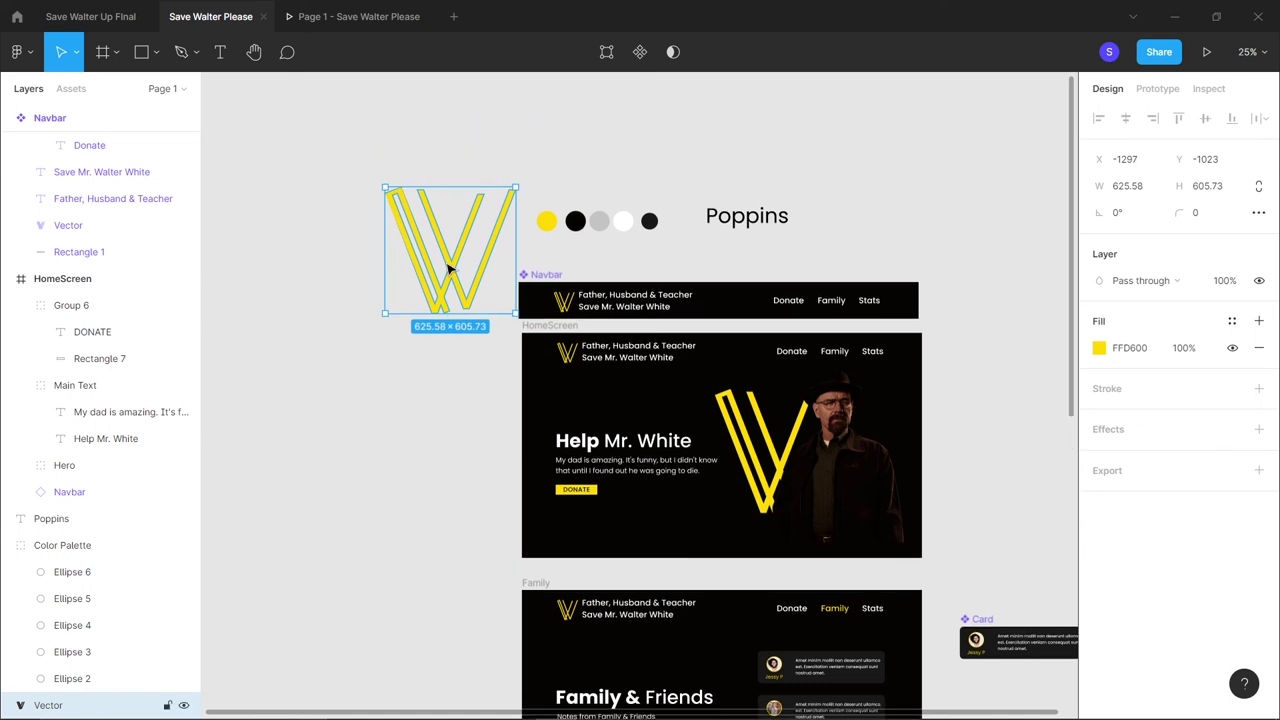
left_click_drag(449, 268, 381, 413)
key("ctrl+plus")
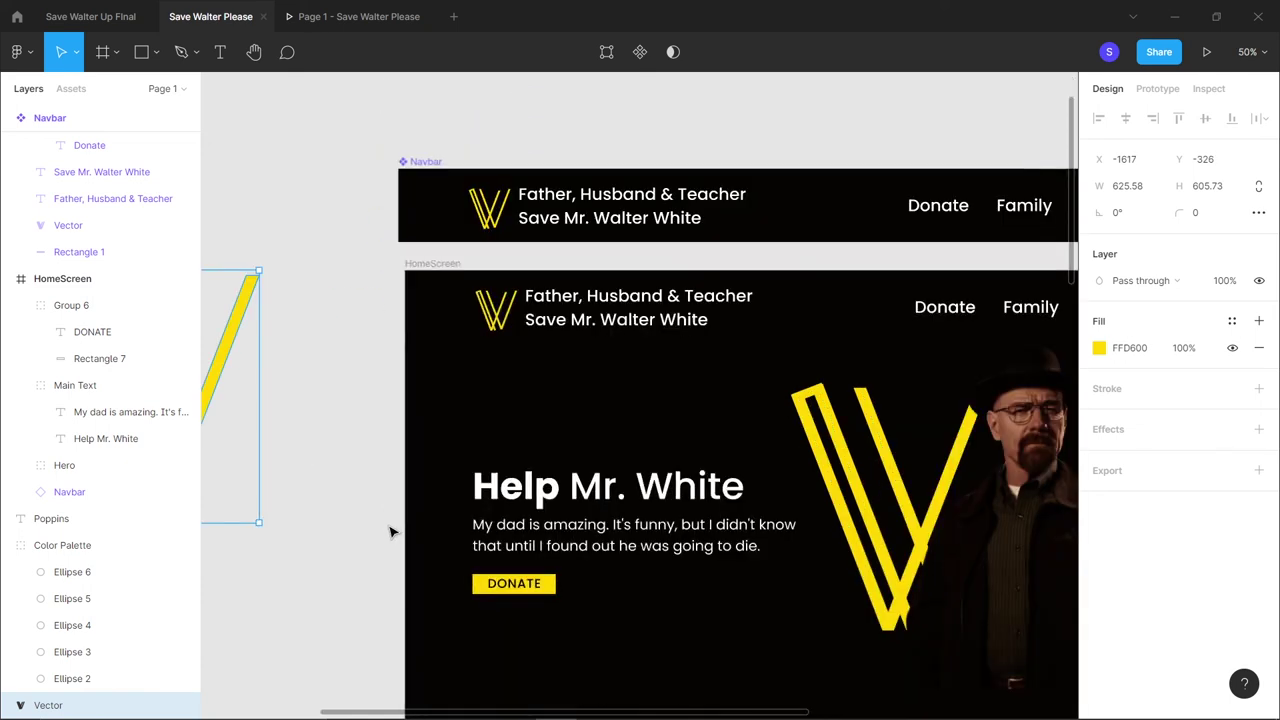
scroll(390, 525, "left", 5)
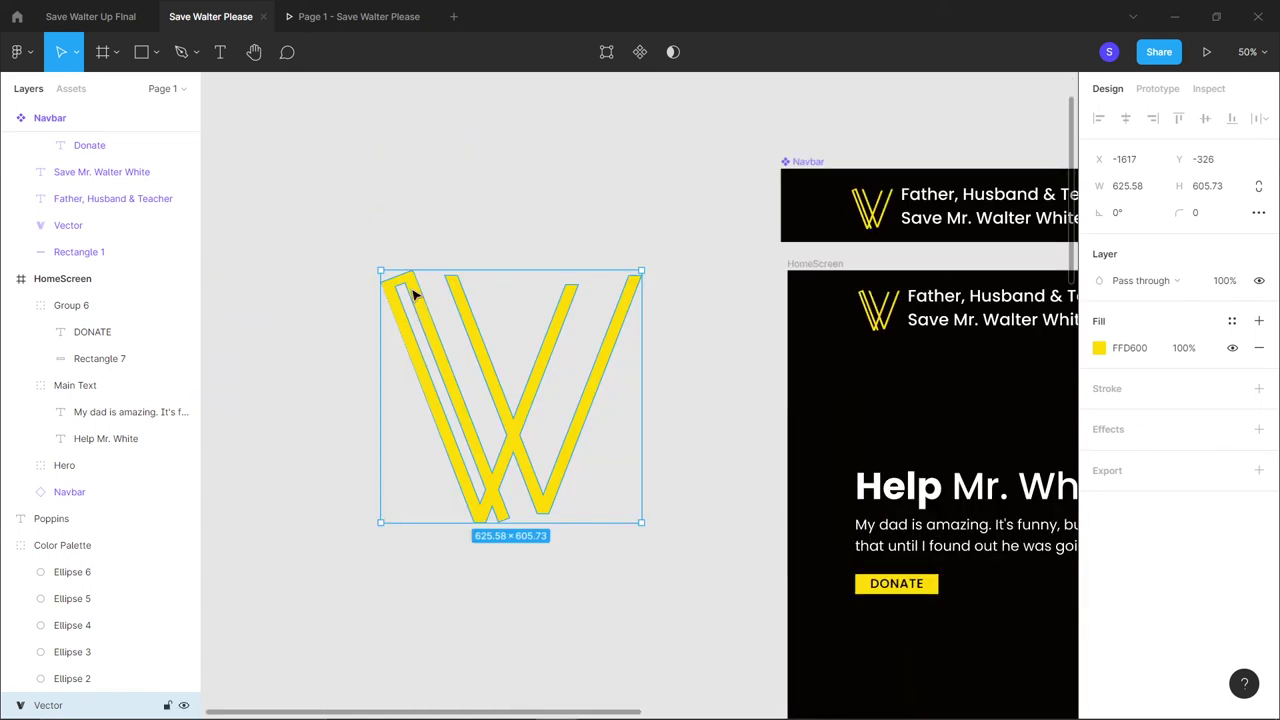
left_click(527, 662)
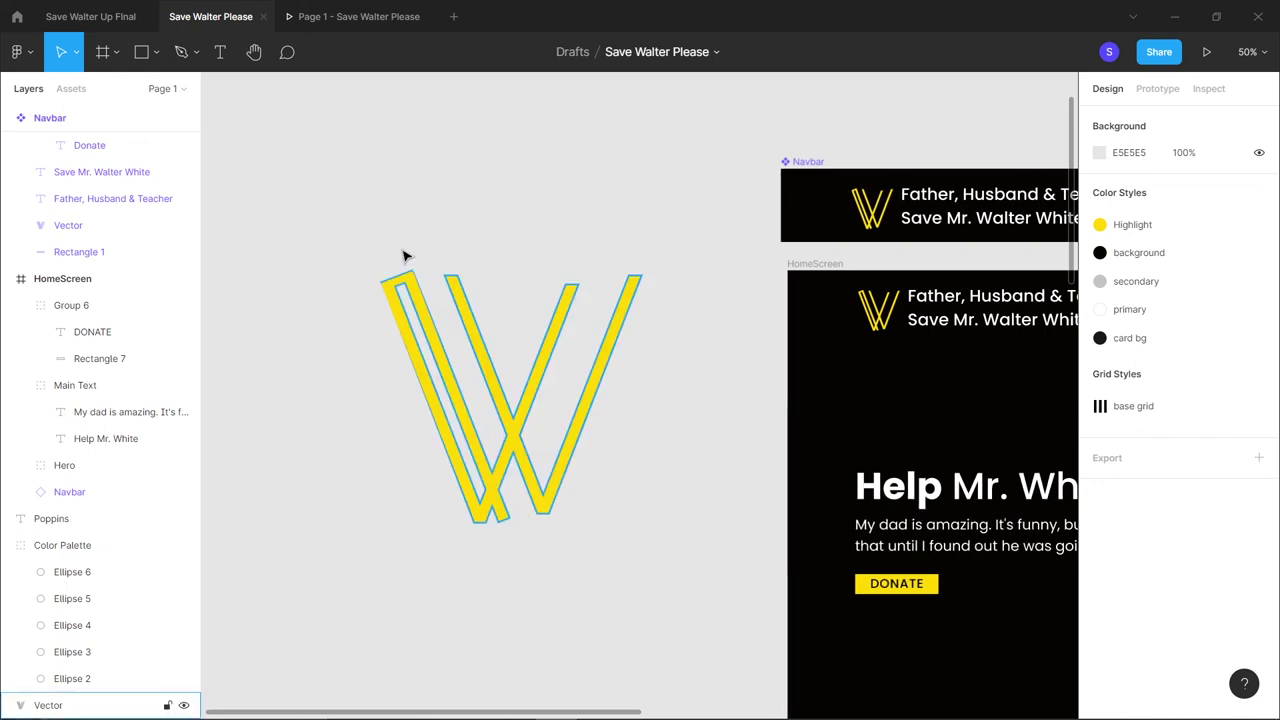
left_click(440, 347)
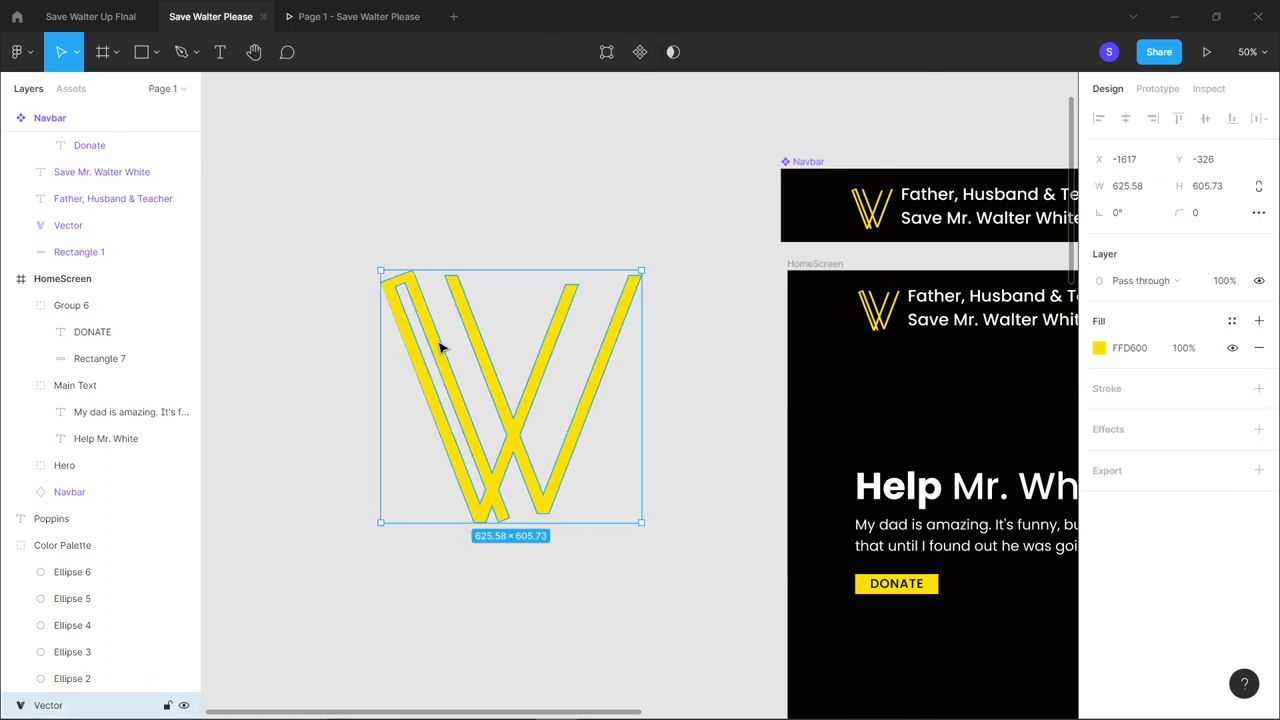
left_click(346, 274)
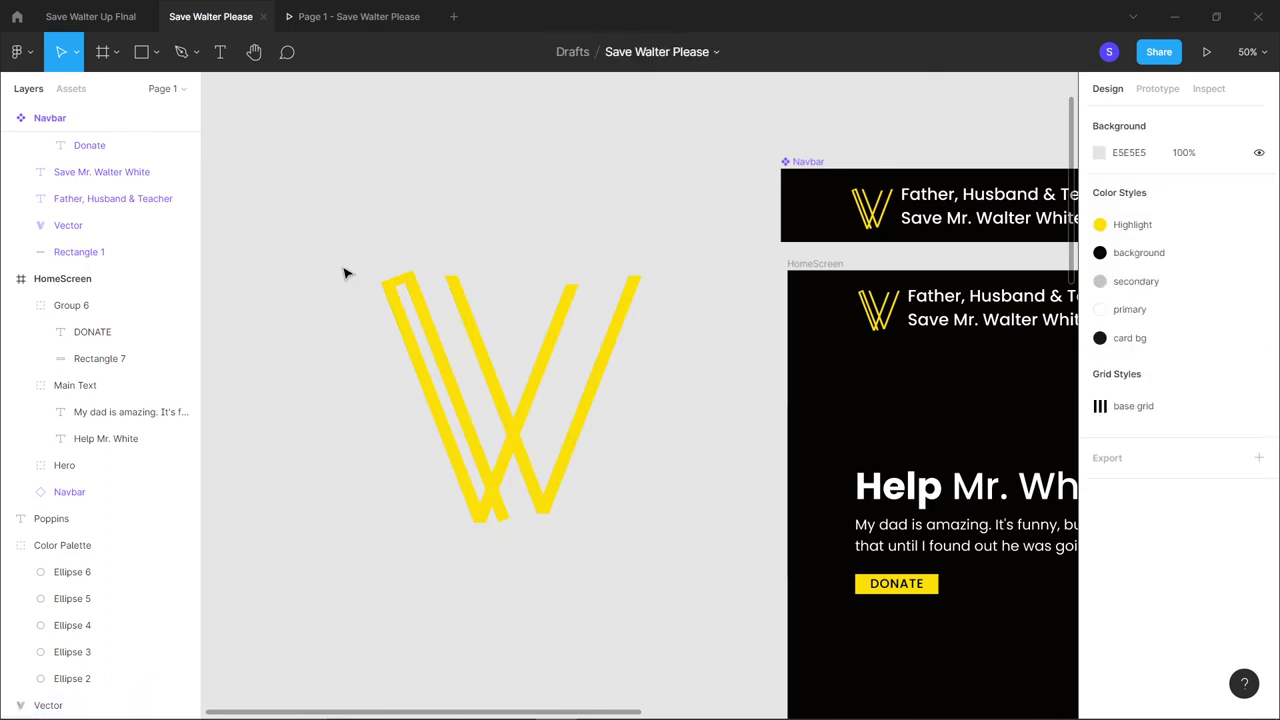
Add the text "V" on the empty canvas below the yellow logo and scale it up to about 591 wide
left_click(400, 280)
scroll(395, 380, "down", 3)
scroll(395, 380, "down", 4)
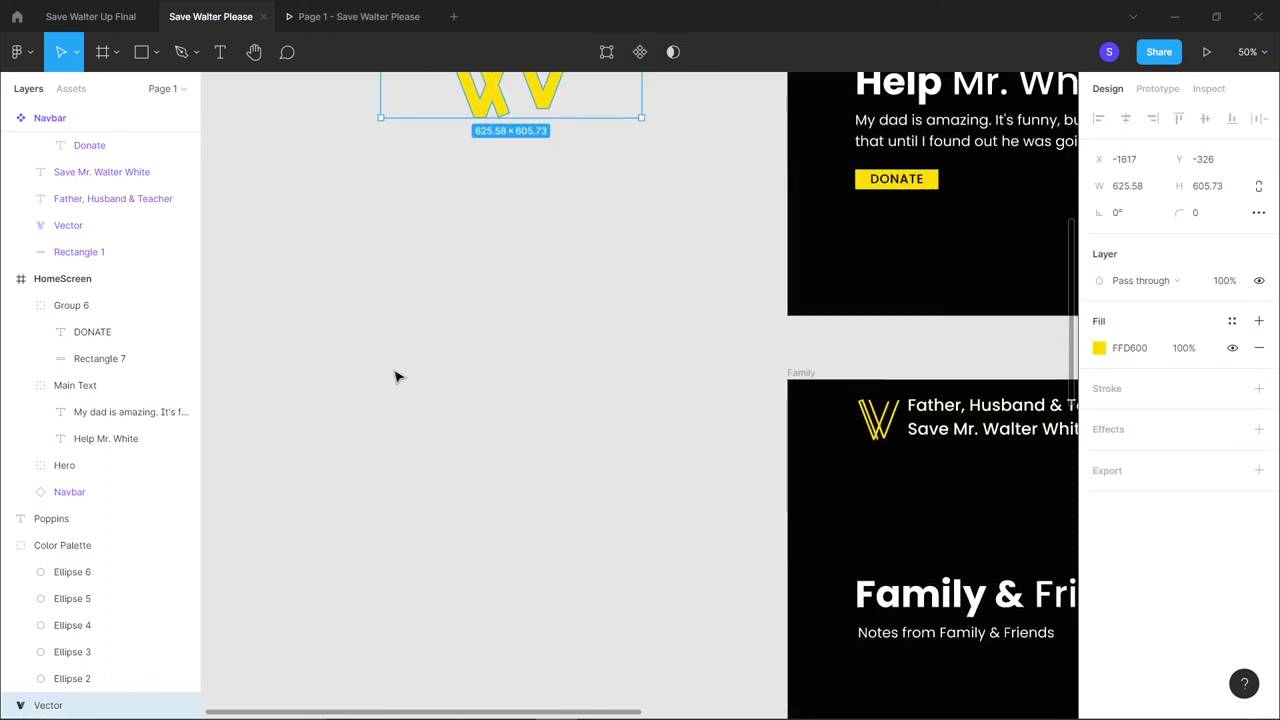
key("t")
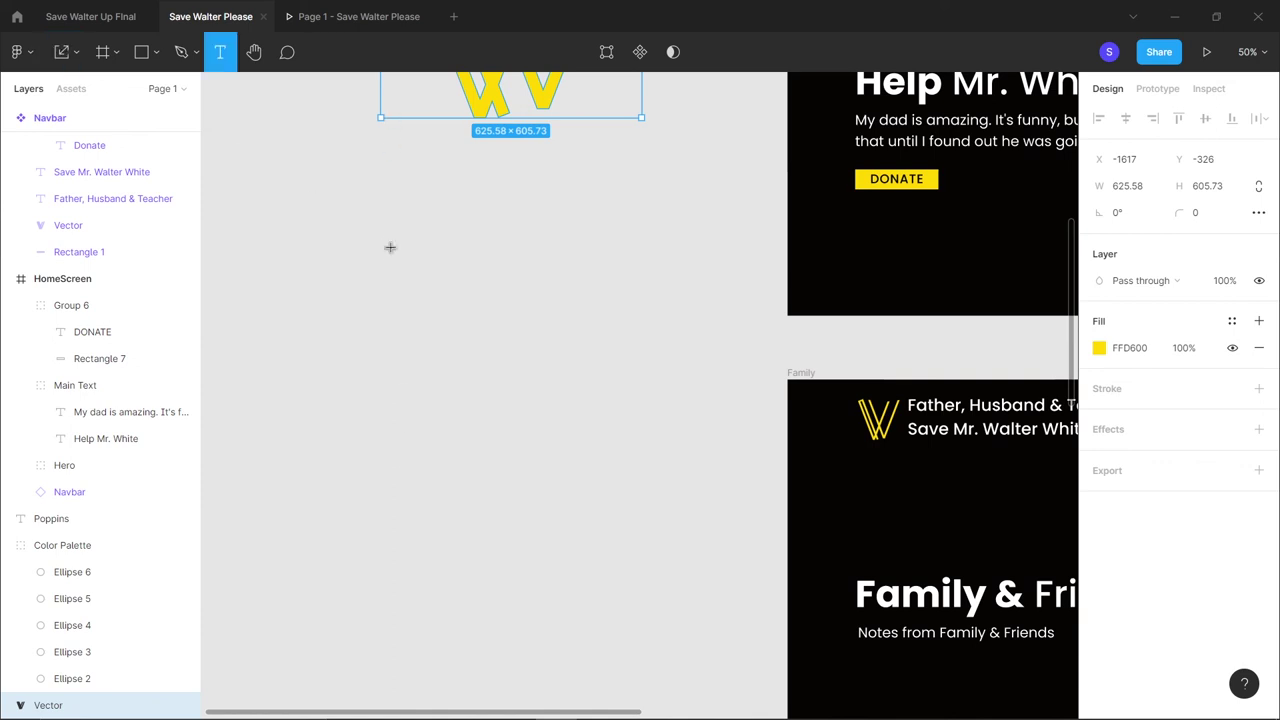
left_click(343, 314)
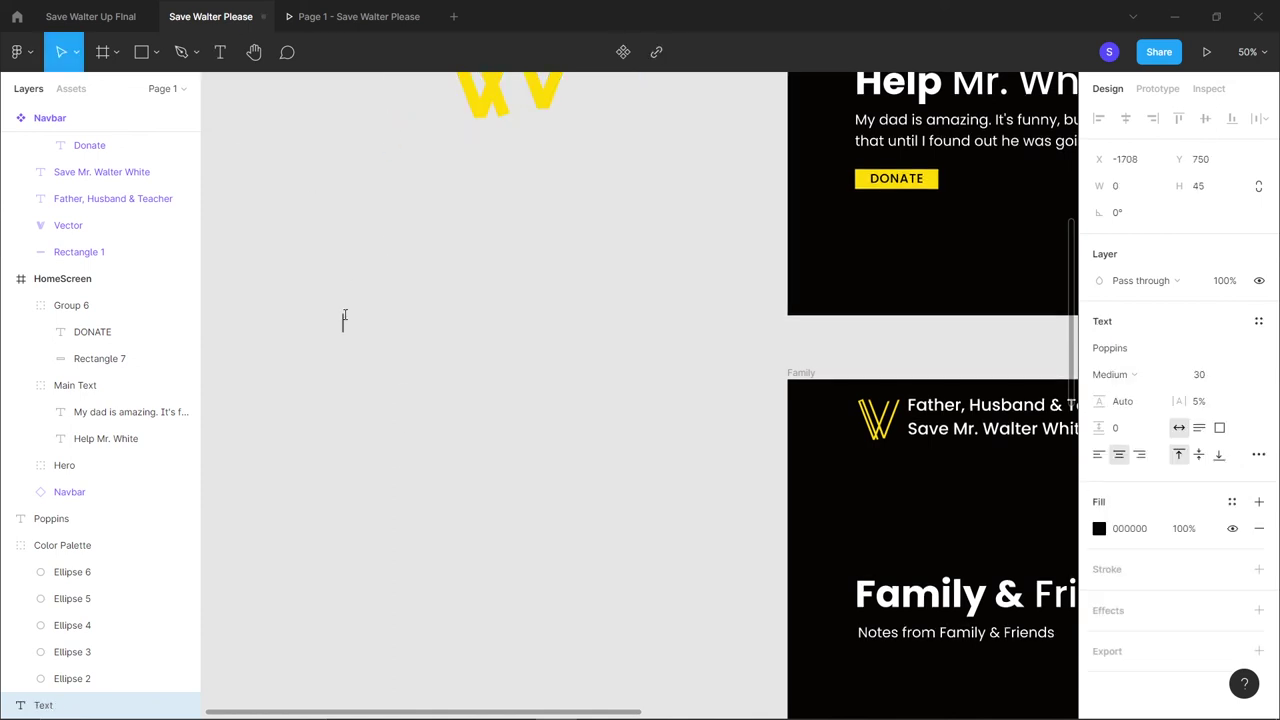
type("V")
key("Escape")
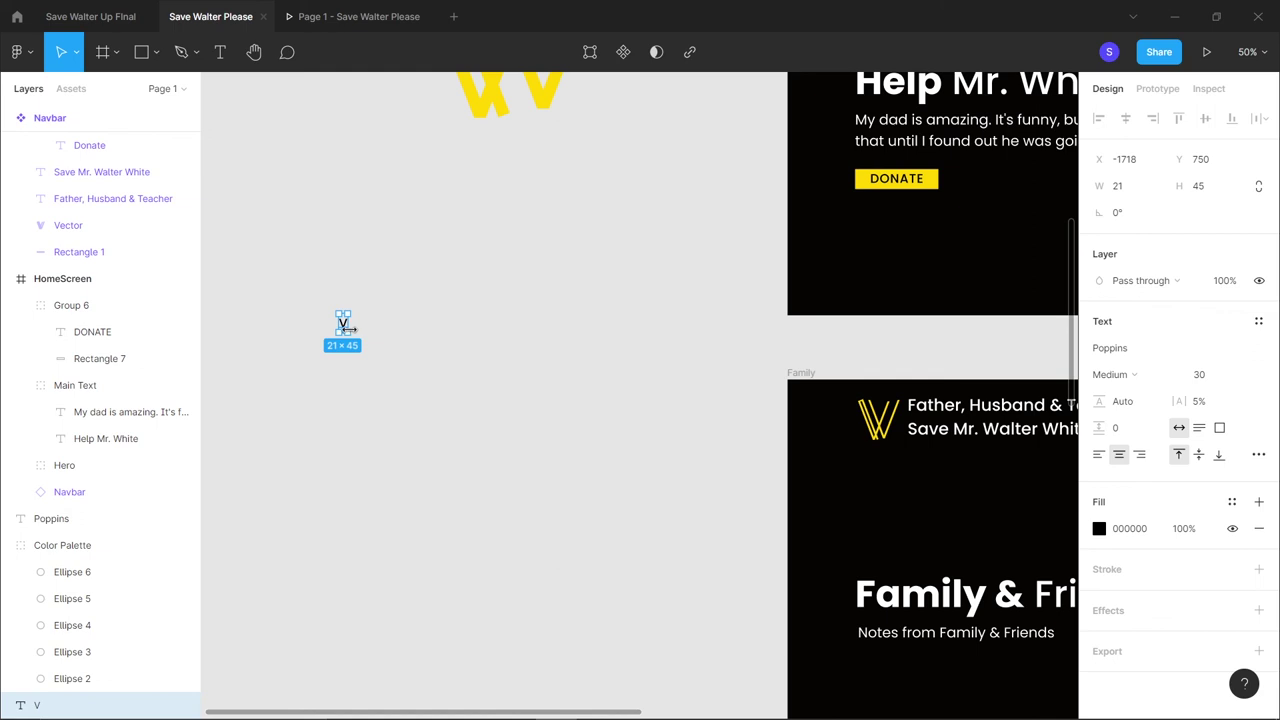
key("k")
left_click_drag(348, 336, 467, 429)
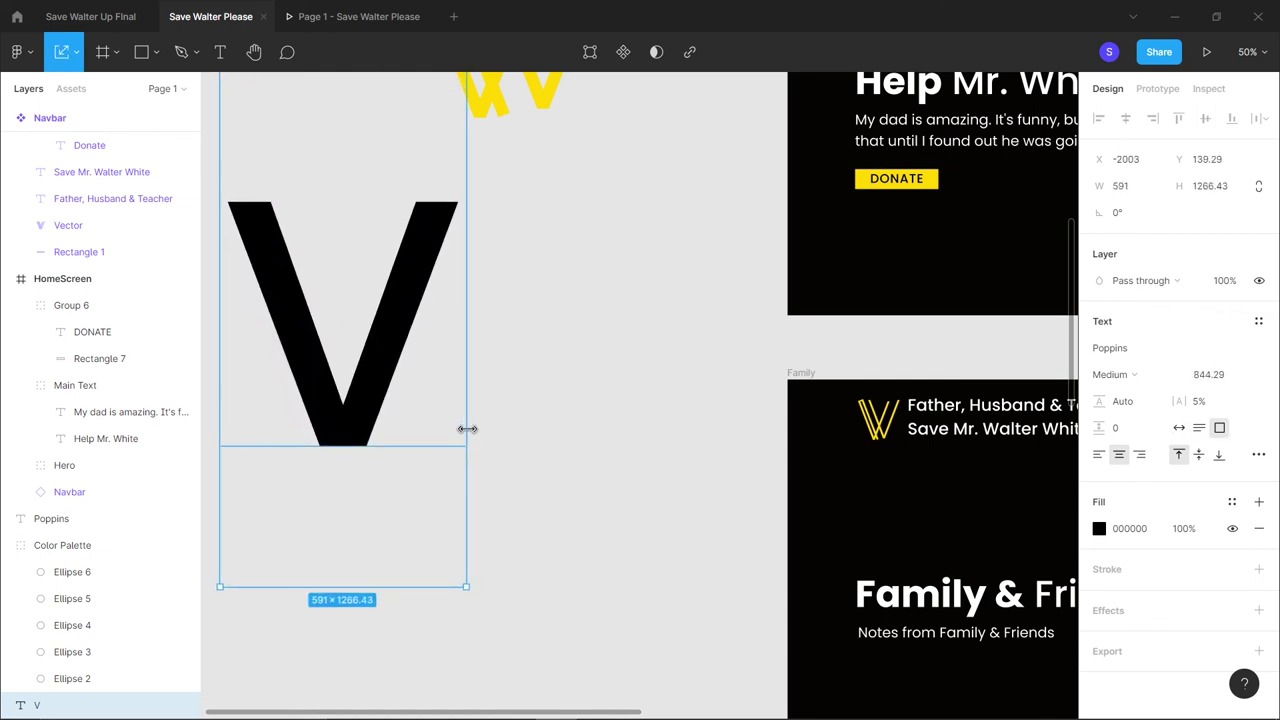
Change the letter V's font to Roboto and place it just below the yellow logo
left_click(1163, 357)
key("BackSpace")
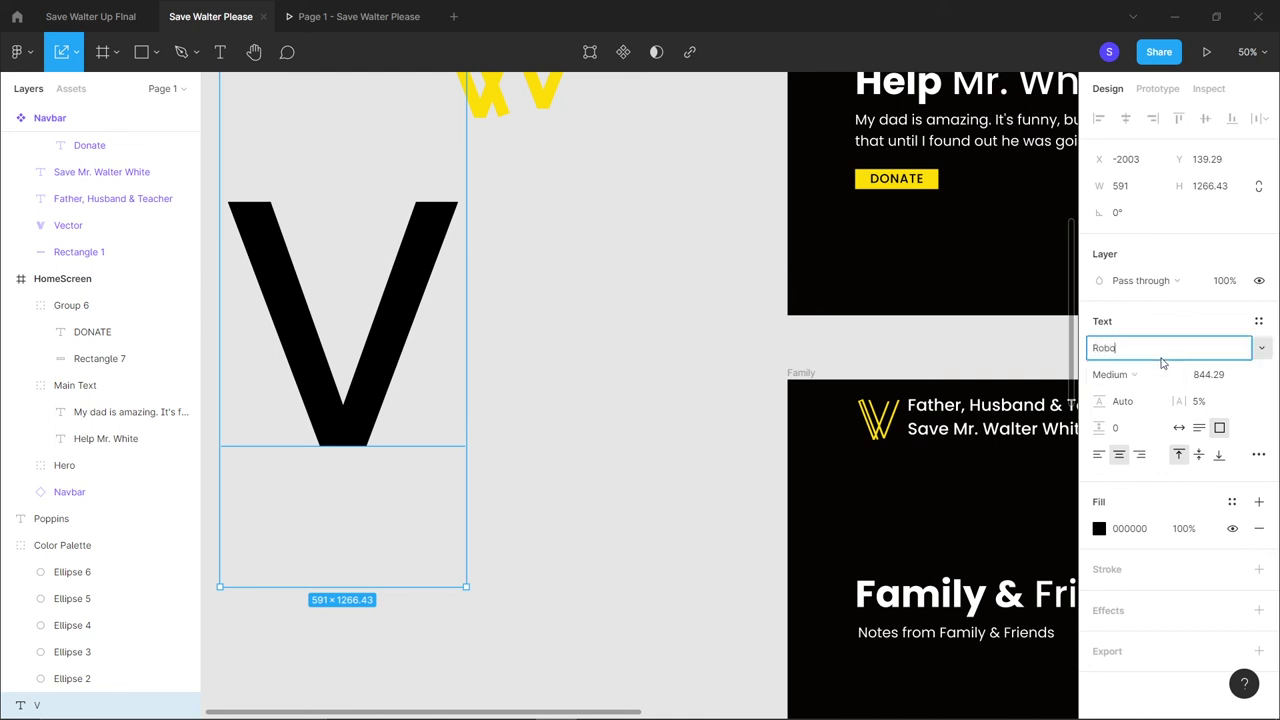
key("Return")
scroll(717, 389, "up", 3)
scroll(574, 523, "down", 3)
scroll(568, 525, "up", 2)
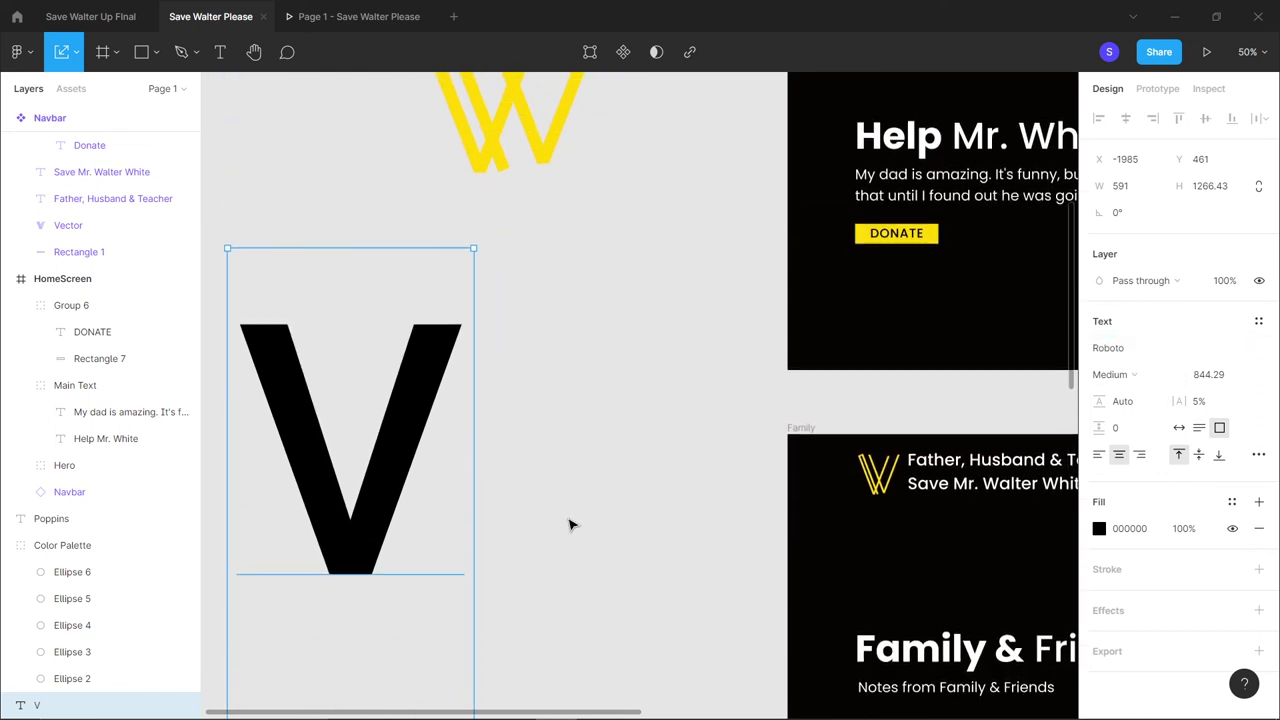
Scale the letter V up to about 731 wide and set its font weight to Light
scroll(570, 525, "up", 1)
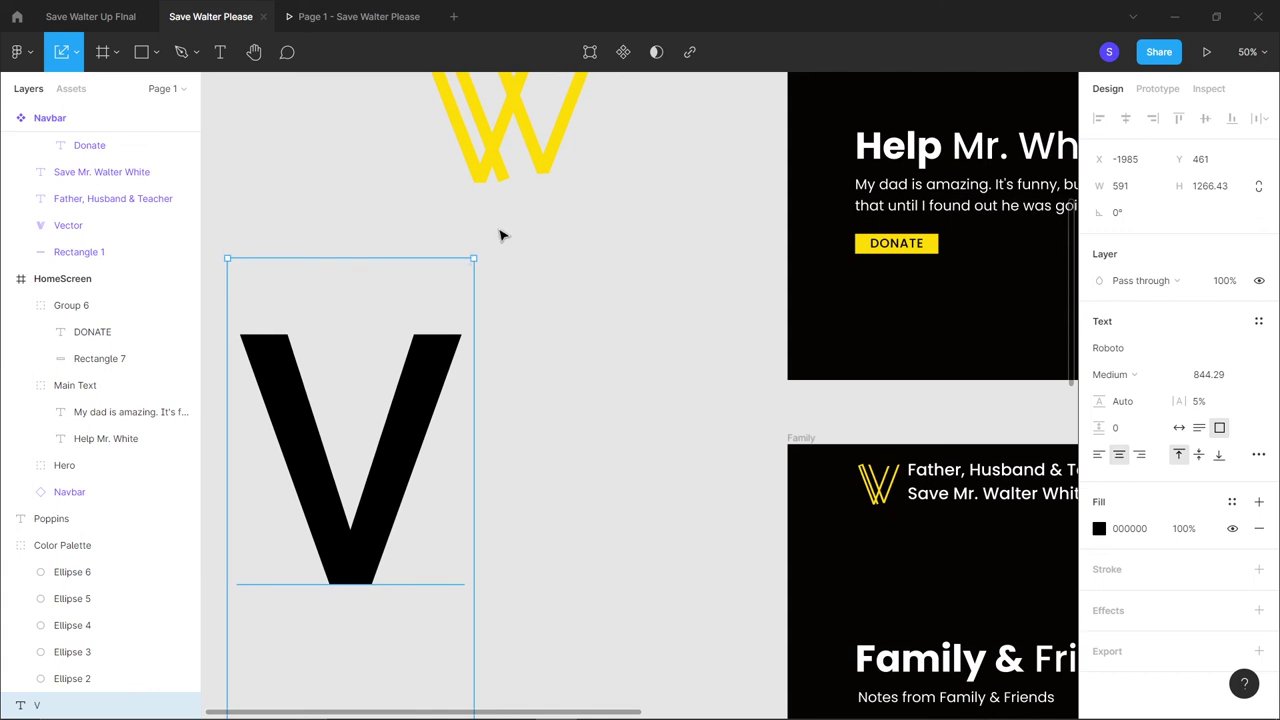
left_click_drag(477, 254, 509, 211)
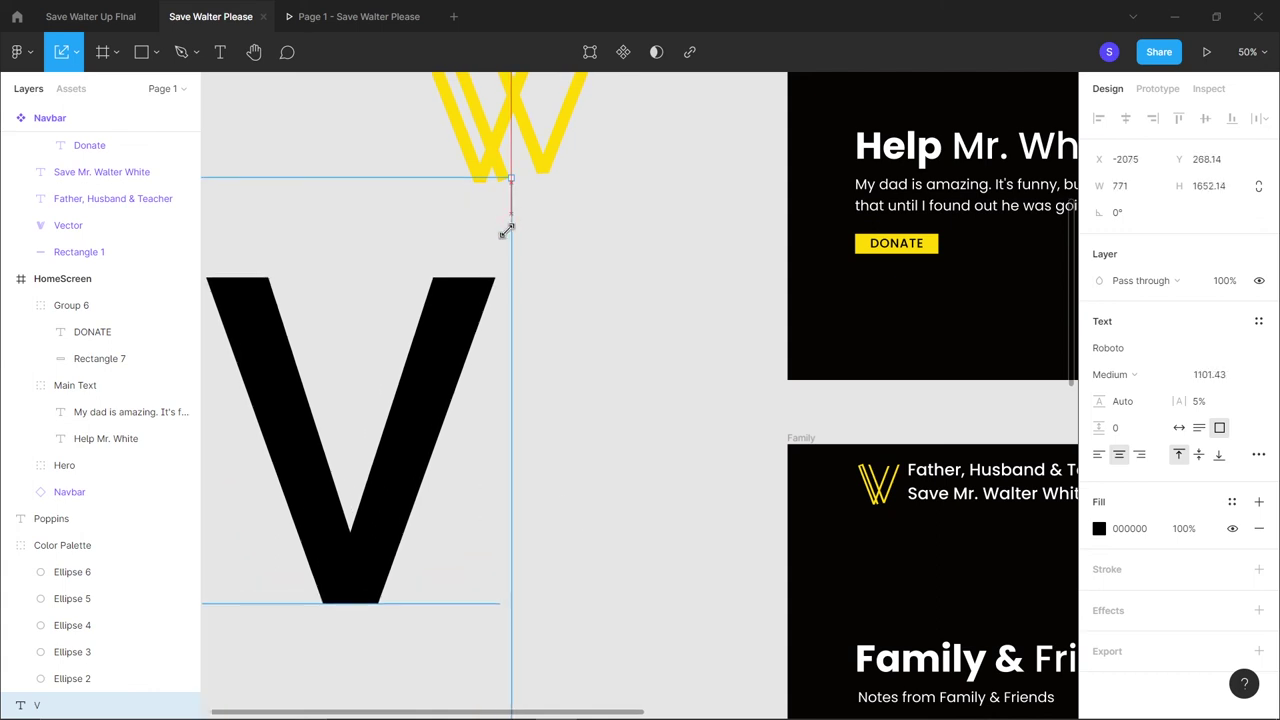
key("minus")
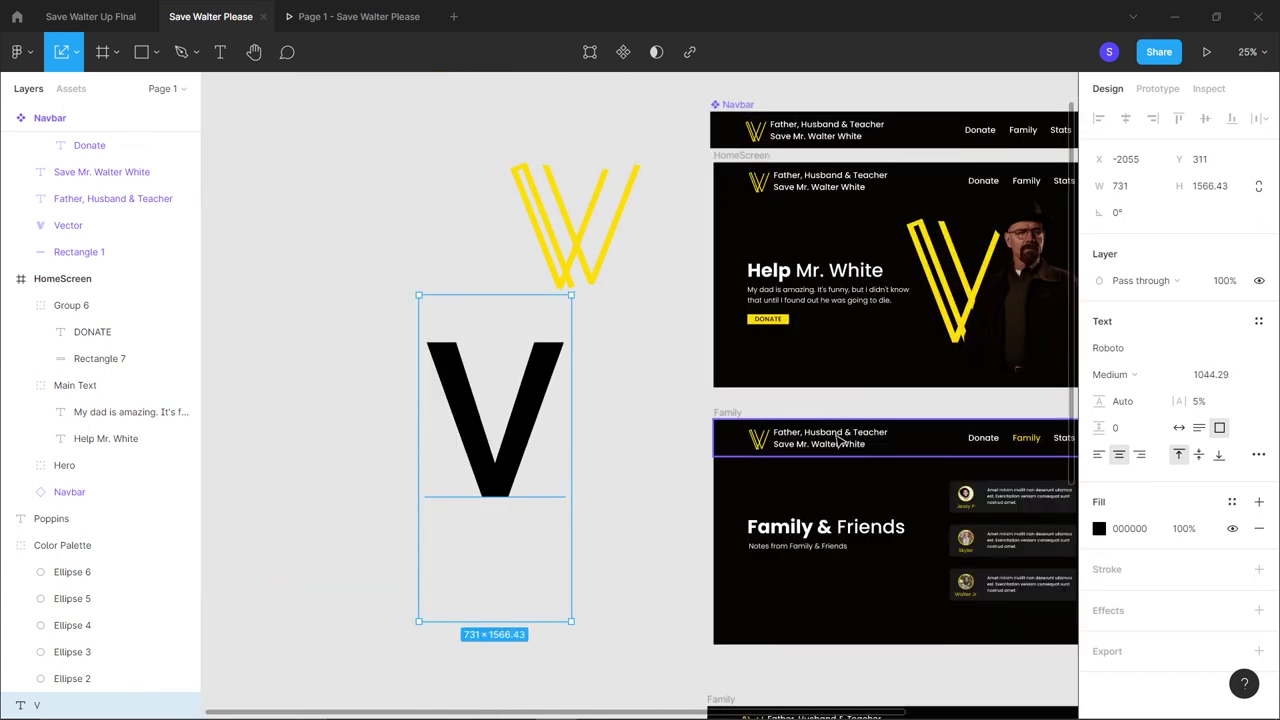
left_click(1140, 373)
left_click(1135, 335)
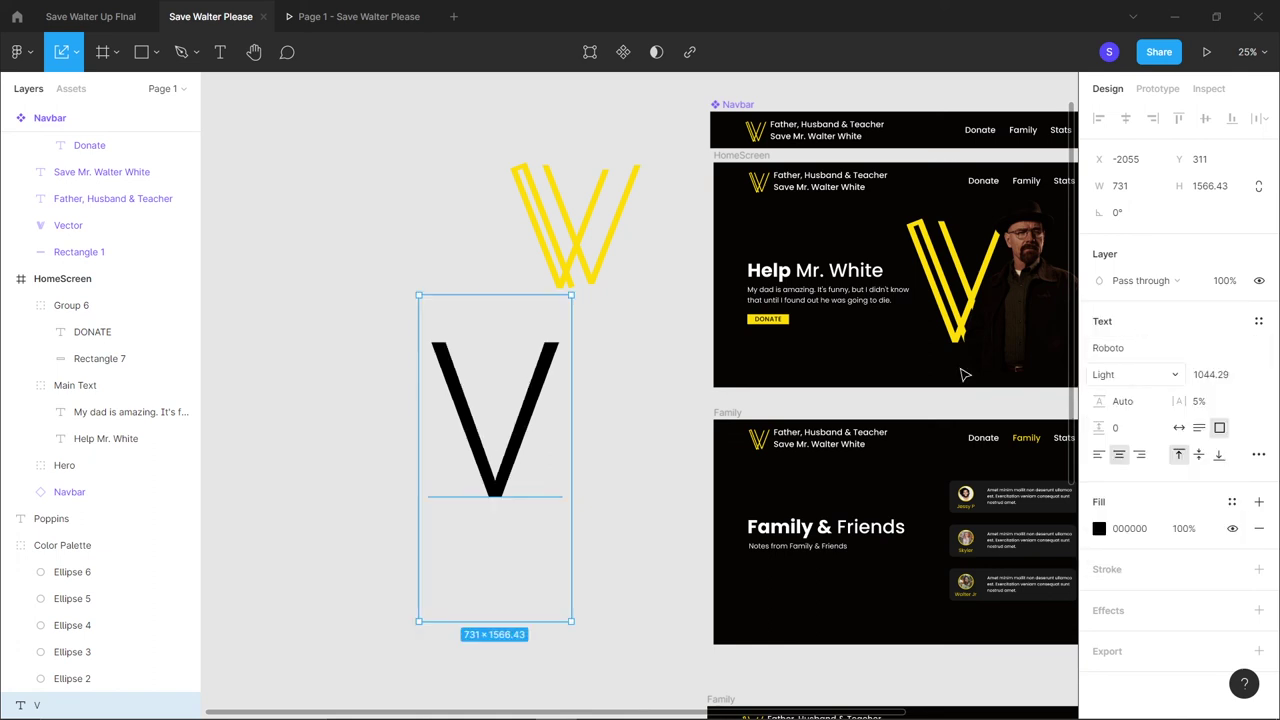
Duplicate the V about 252 to the right so both overlap as a W, and set both letters to Thin
left_click_drag(491, 446, 577, 441)
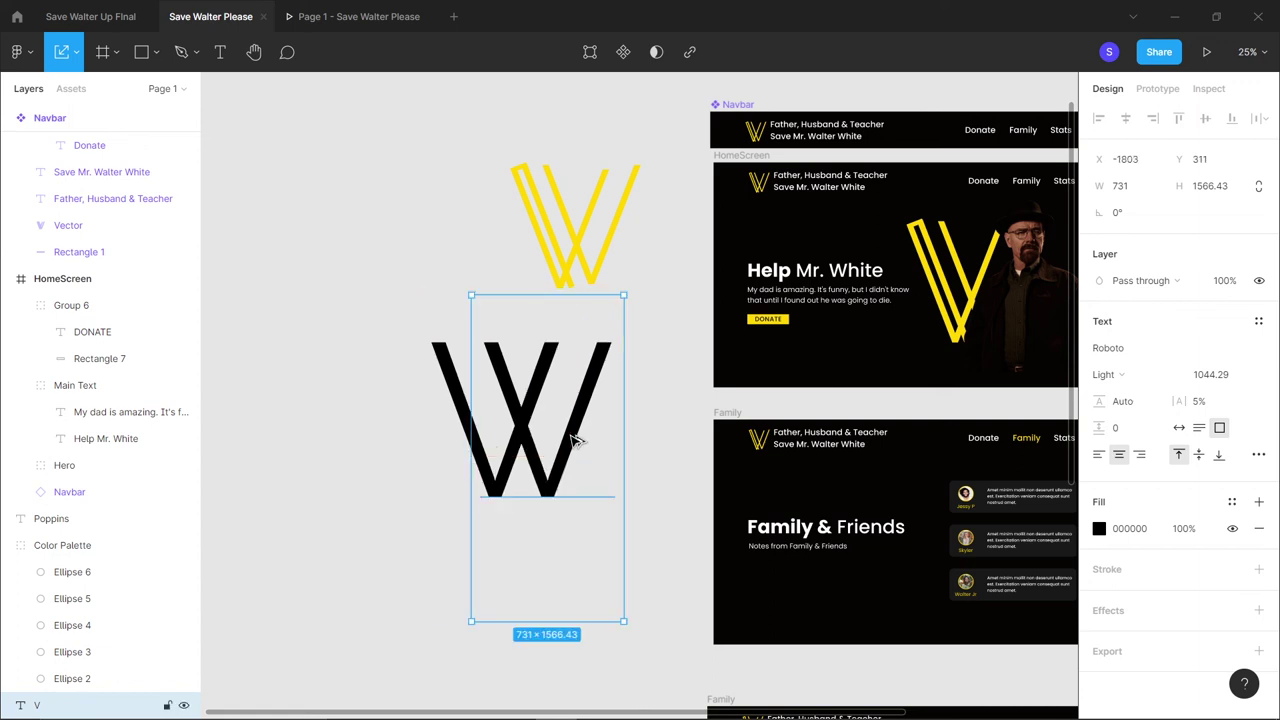
left_click(465, 428, "shift")
left_click(1136, 447)
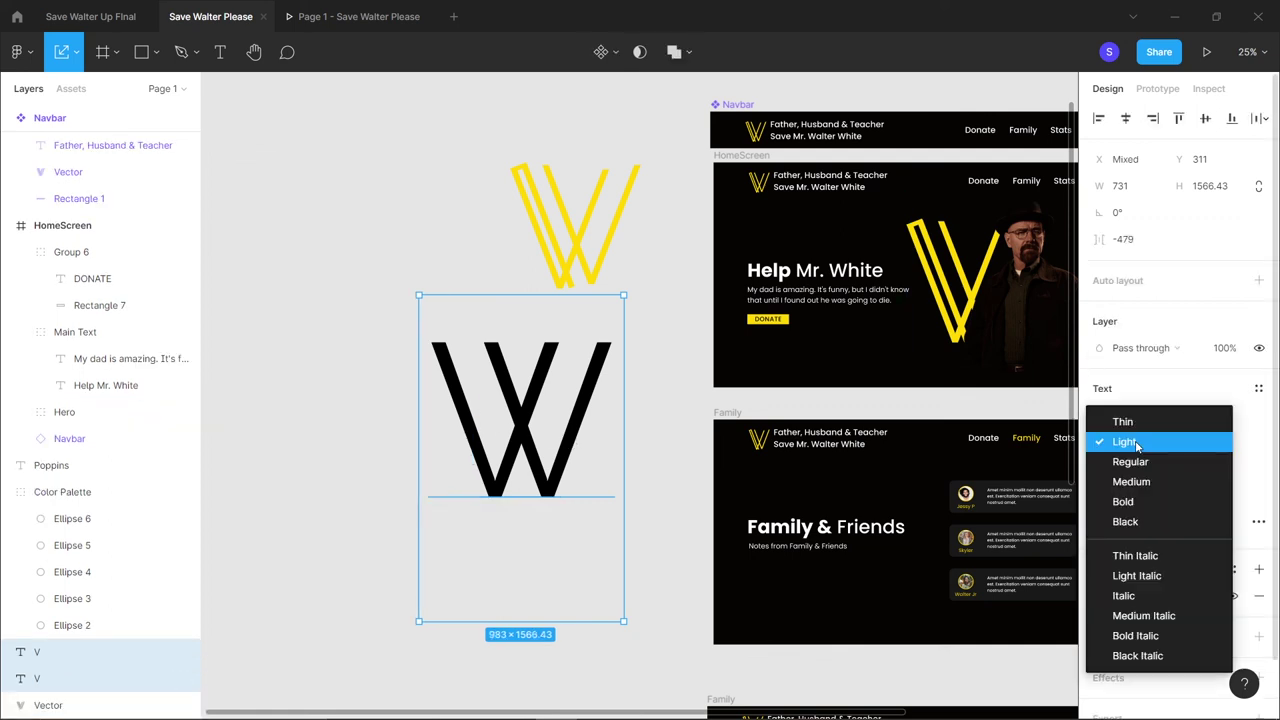
left_click(1145, 422)
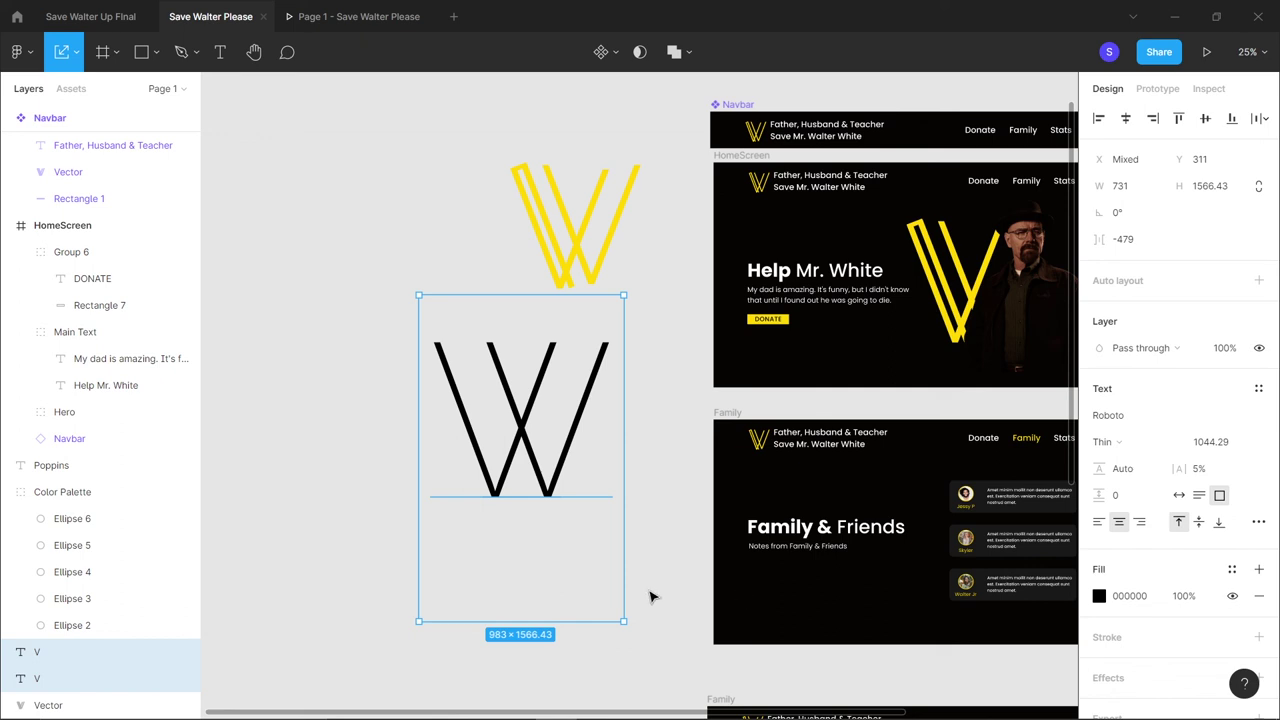
Draw a diagonal line about 818 long between the leftmost stroke of the first V and that of the second, roughly parallel to them
key("ctrl+plus")
left_click(447, 557)
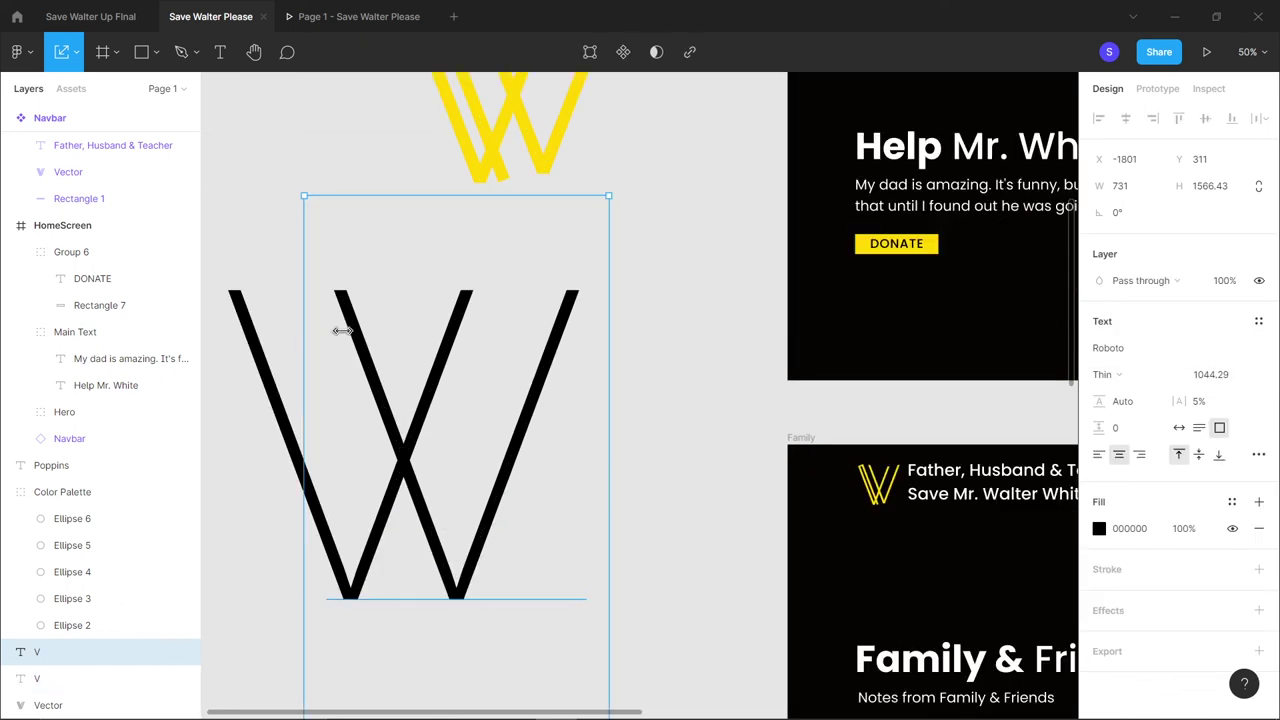
key("Tab")
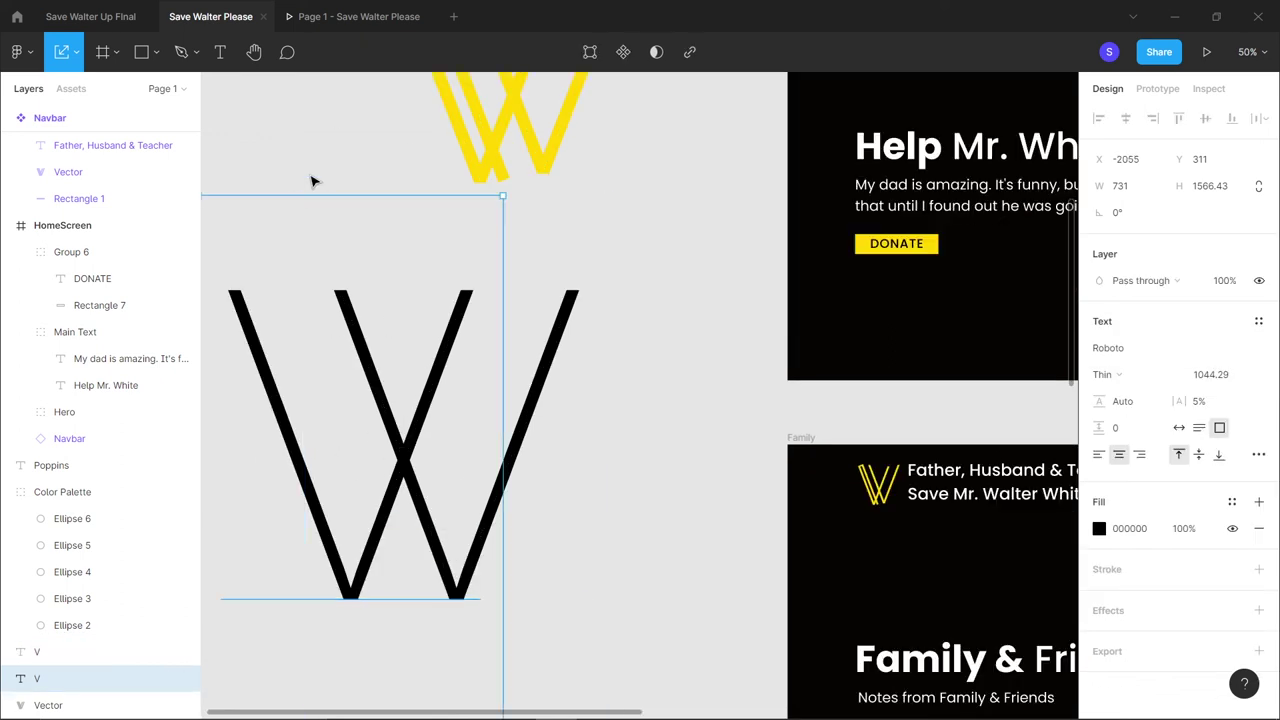
left_click(158, 54)
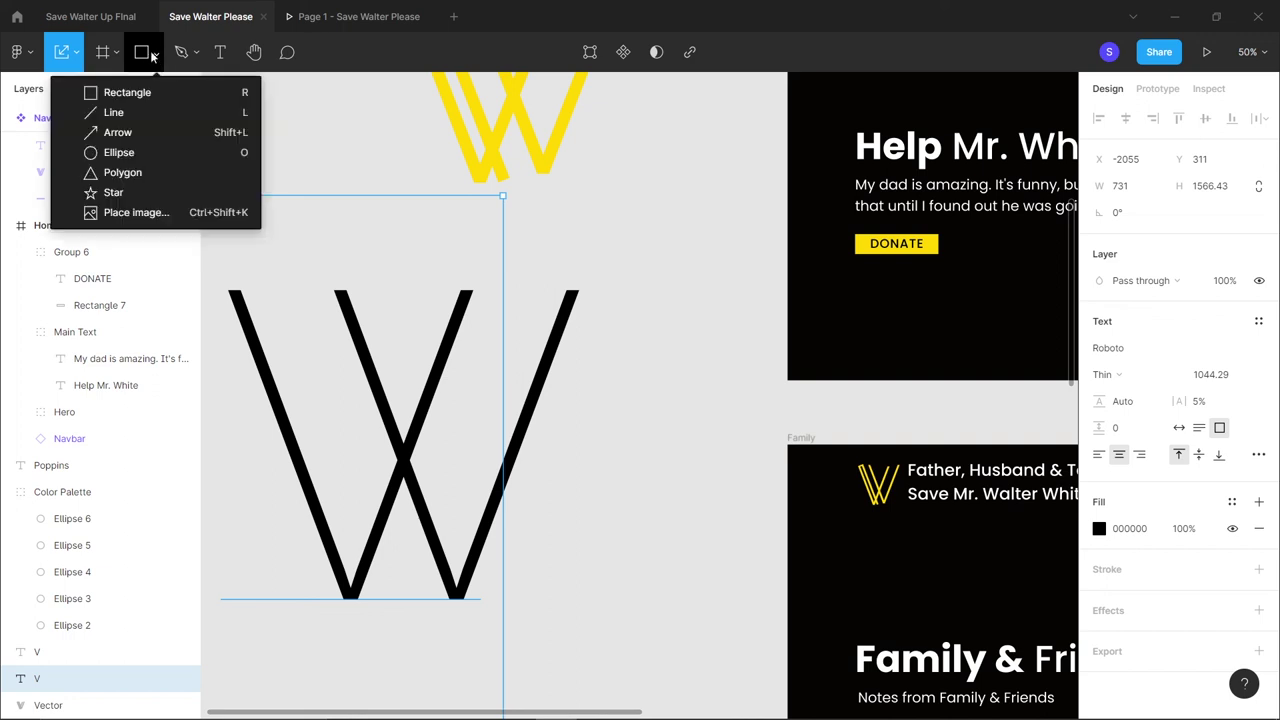
left_click(172, 114)
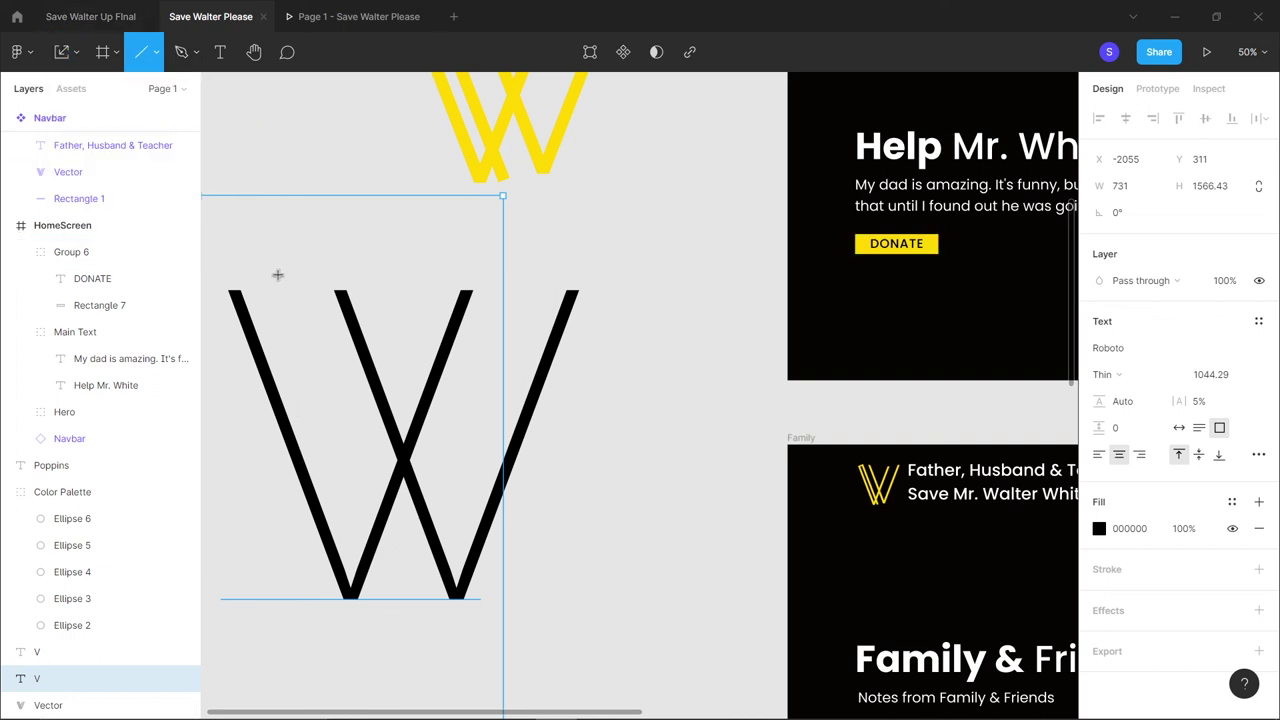
mouse_move(277, 274)
left_mouse_down()
mouse_move(286, 400)
mouse_move(343, 600)
mouse_move(326, 551)
mouse_move(315, 657)
mouse_move(272, 522)
mouse_move(277, 640)
mouse_move(405, 598)
mouse_move(399, 589)
mouse_move(406, 602)
mouse_move(401, 591)
left_mouse_up()
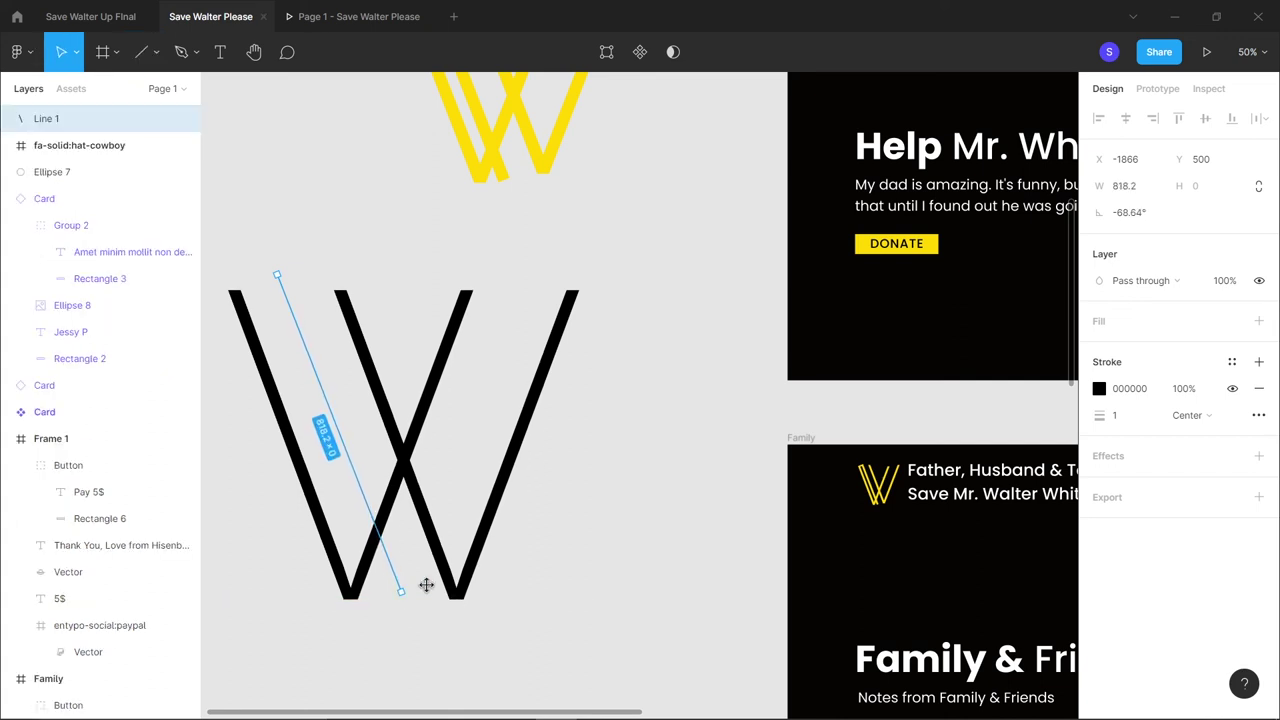
Set the diagonal line's stroke width to 26 and move it slightly closer to the first V, to X -1896, Y 508
left_click(1126, 420)
type("7")
key("Return")
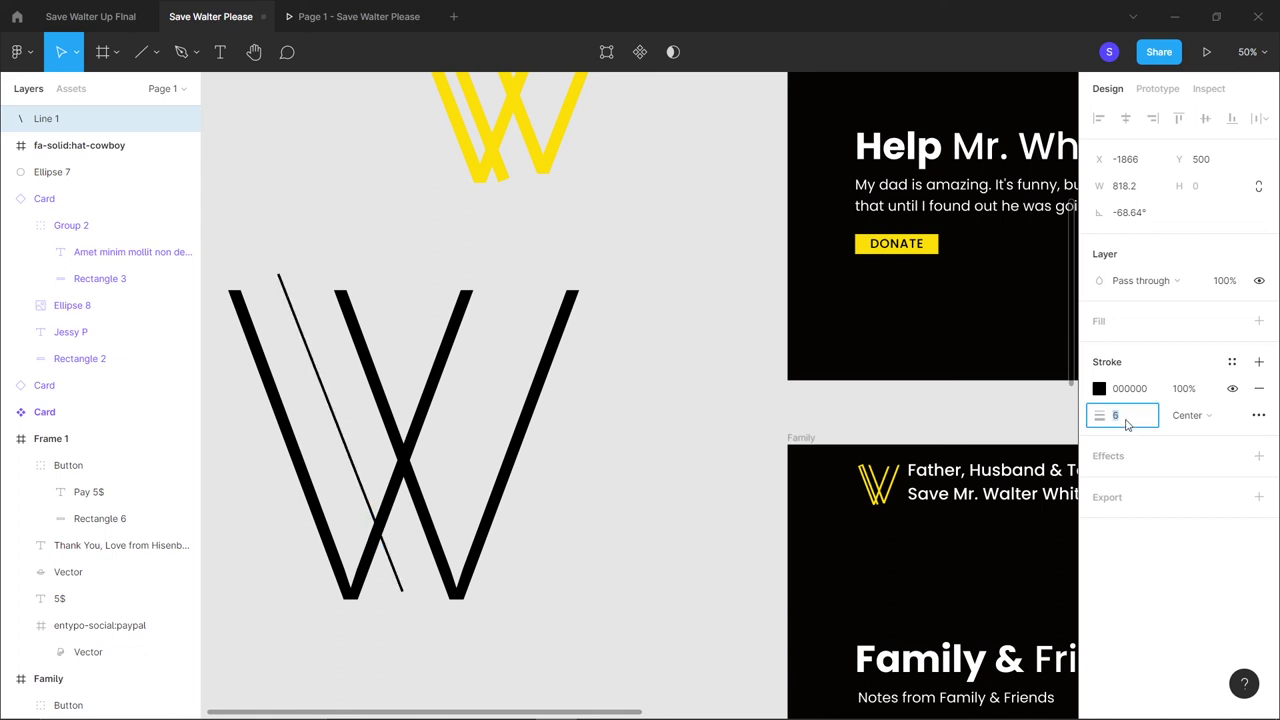
key("Up")
key("Up")
key("Up")
key("Up")
key("Up")
key("Up")
key("Up")
key("Up")
key("Up")
key("Up")
key("Up")
key("Up")
key("Up")
key("Up")
key("Up")
key("Up")
key("Up")
key("Up")
key("Up")
key("Up")
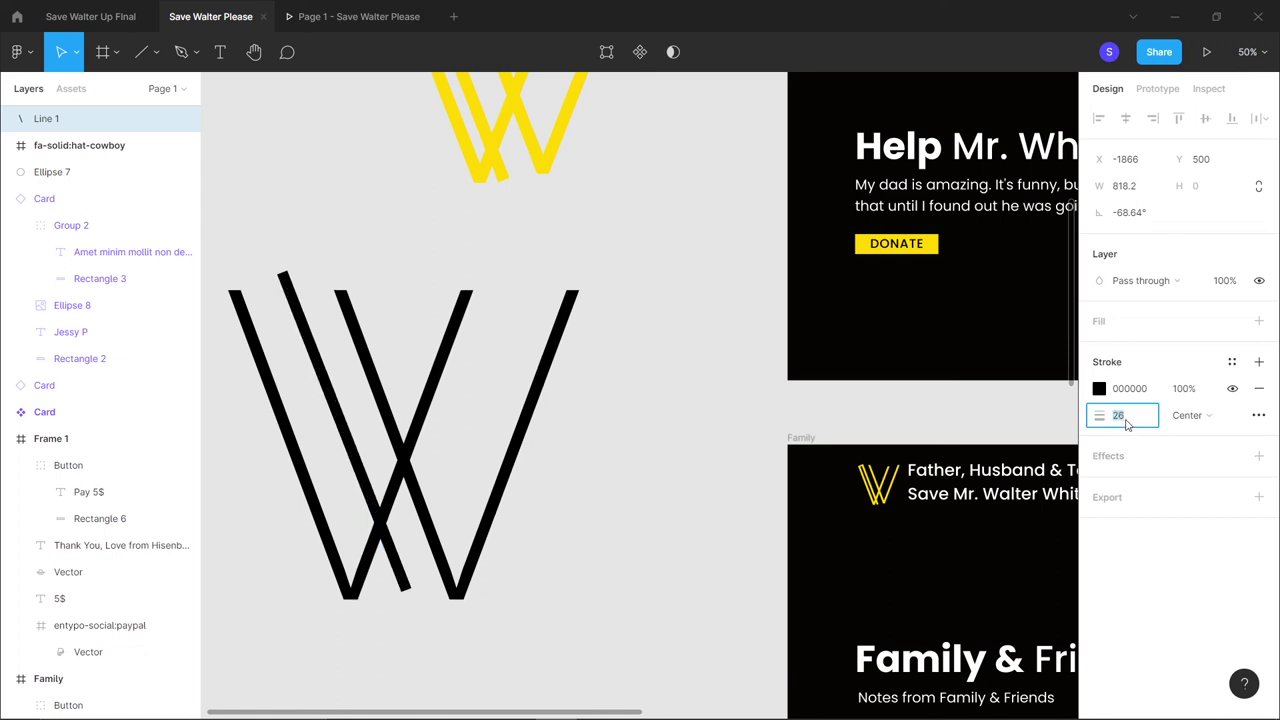
key("Up")
key("Down")
key("Down")
left_click(500, 533)
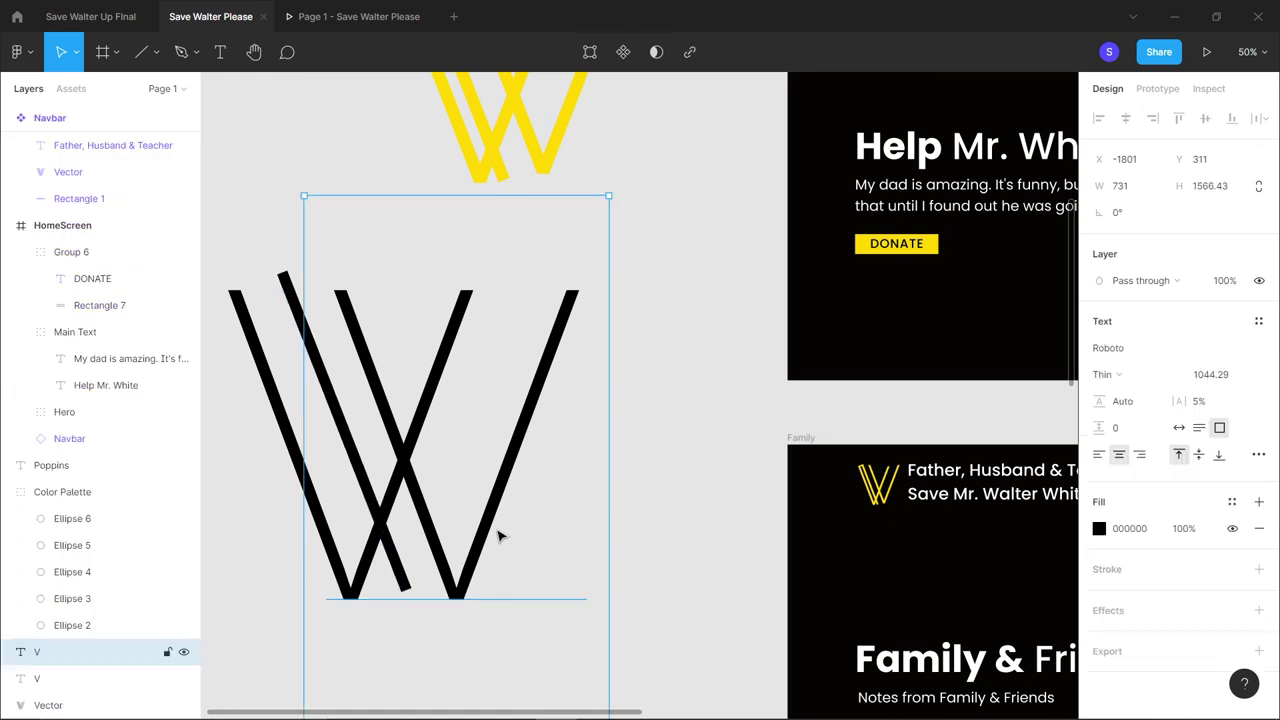
left_click_drag(354, 466, 338, 458)
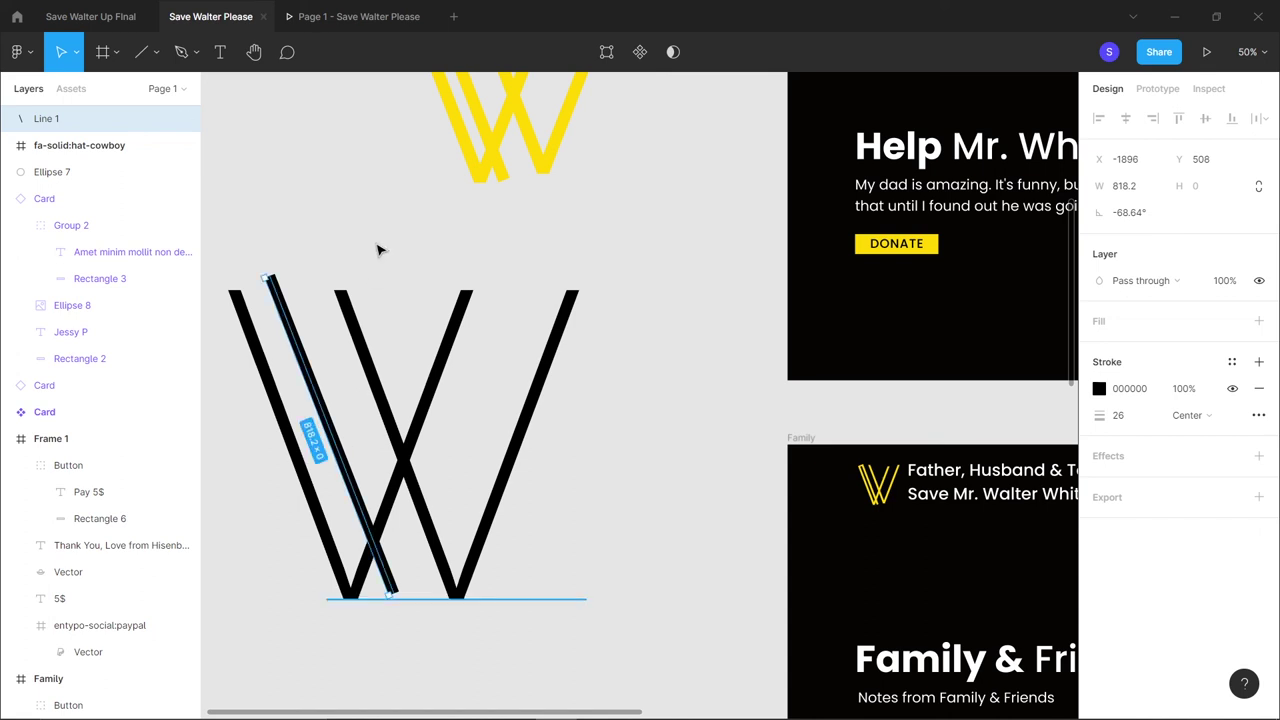
Draw a short line about 108 long joining the tops of the first V's left stroke and the diagonal line, with stroke width 27
key("l")
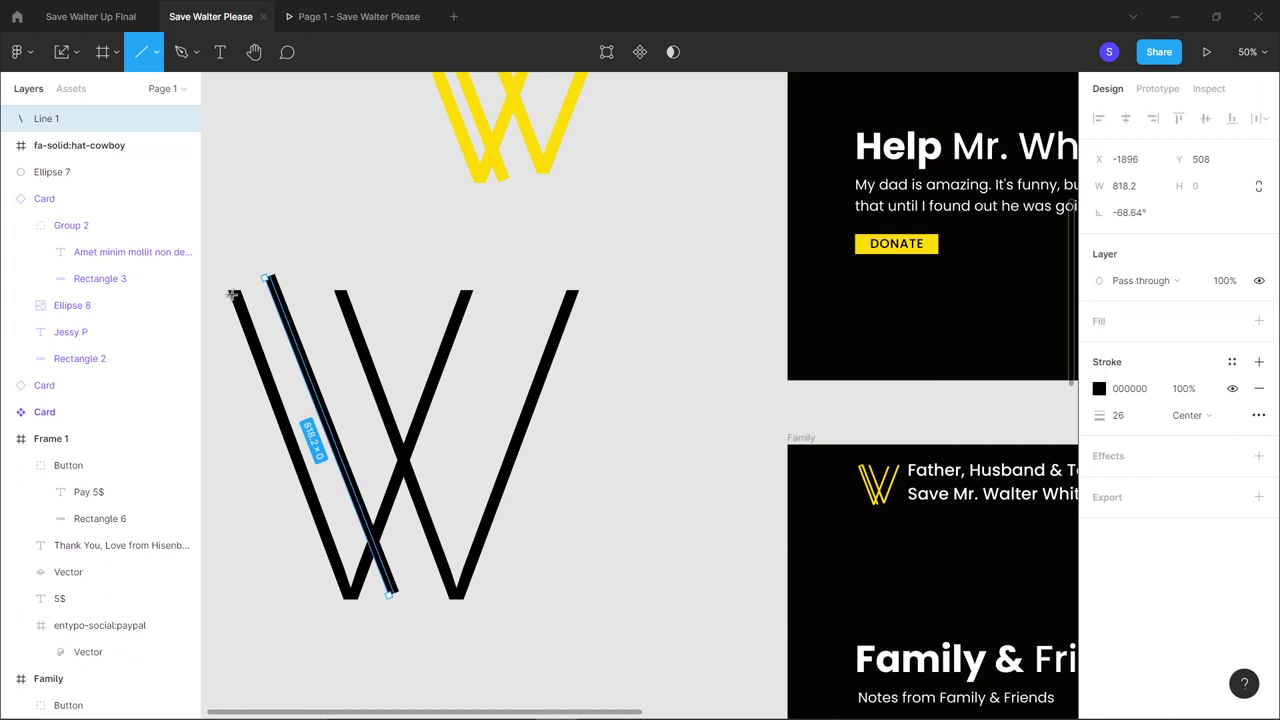
left_click_drag(232, 295, 273, 283)
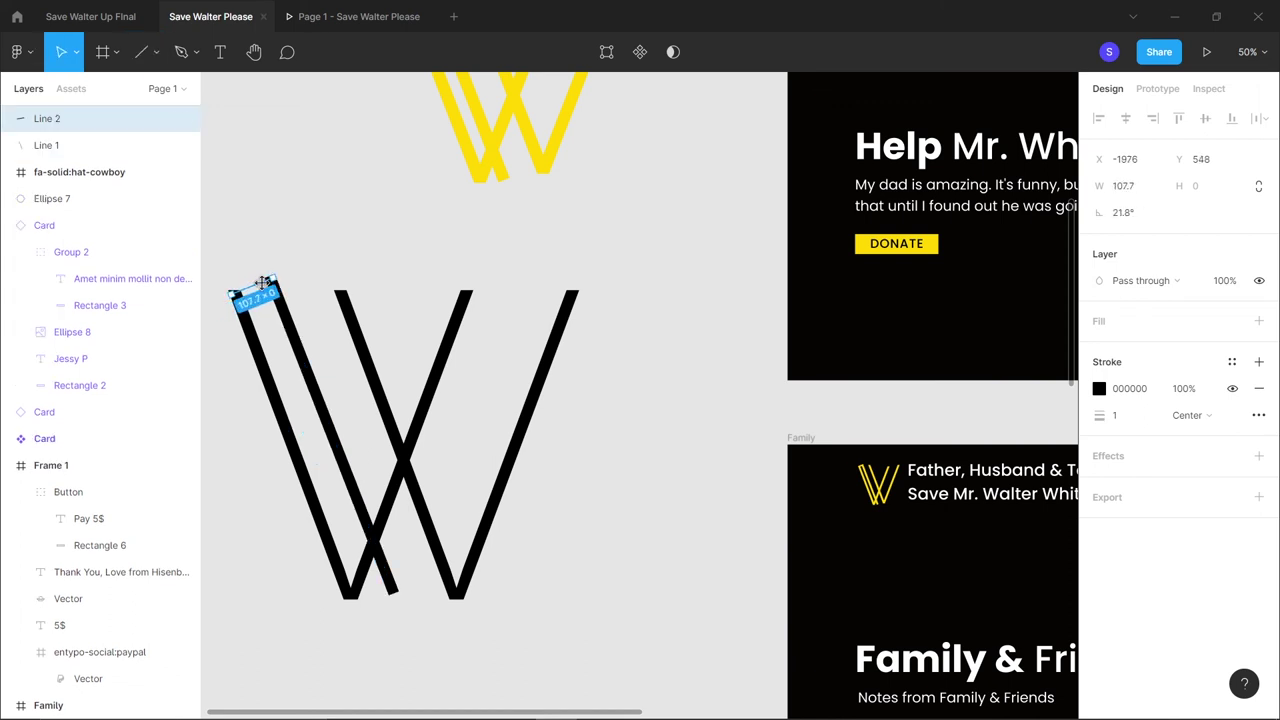
left_click(1127, 421)
type("27")
key("Return")
Move the short line down onto the two stroke ends so it closes the top corner, and scale it to about 116 long
key("ctrl+plus")
scroll(700, 443, "left", 5)
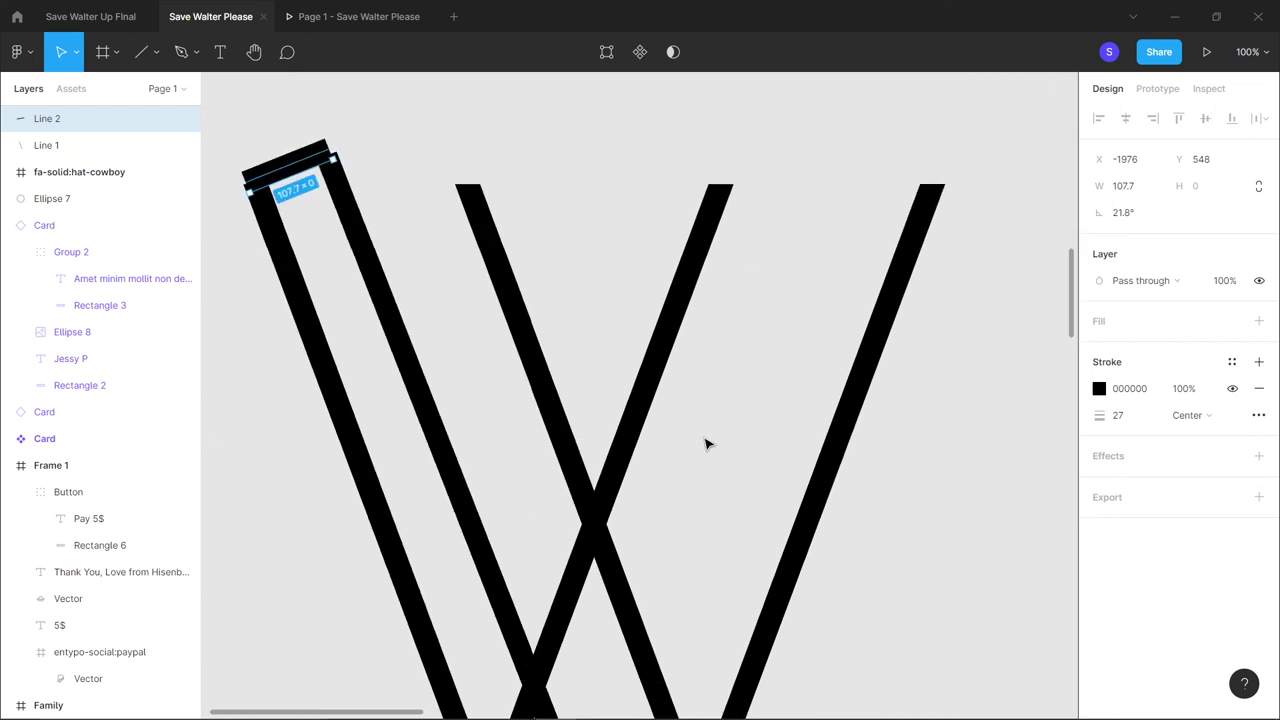
left_click_drag(445, 163, 451, 177)
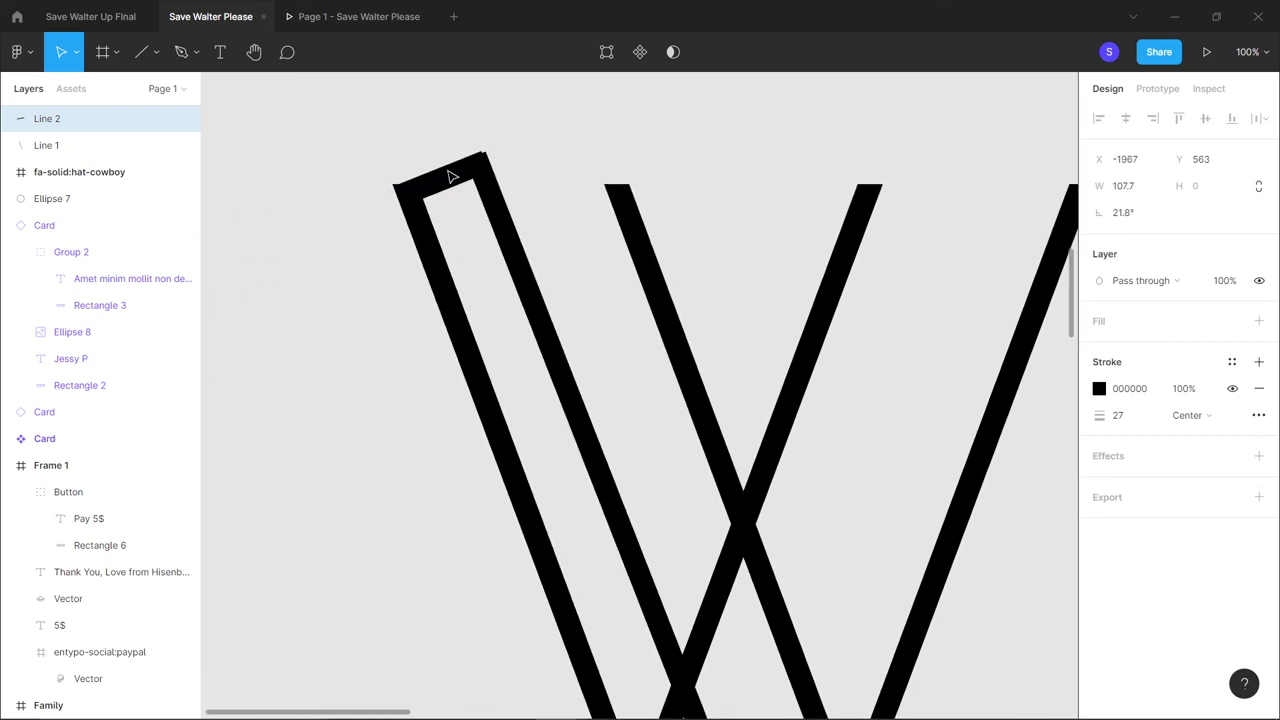
key("k")
key("ctrl+minus")
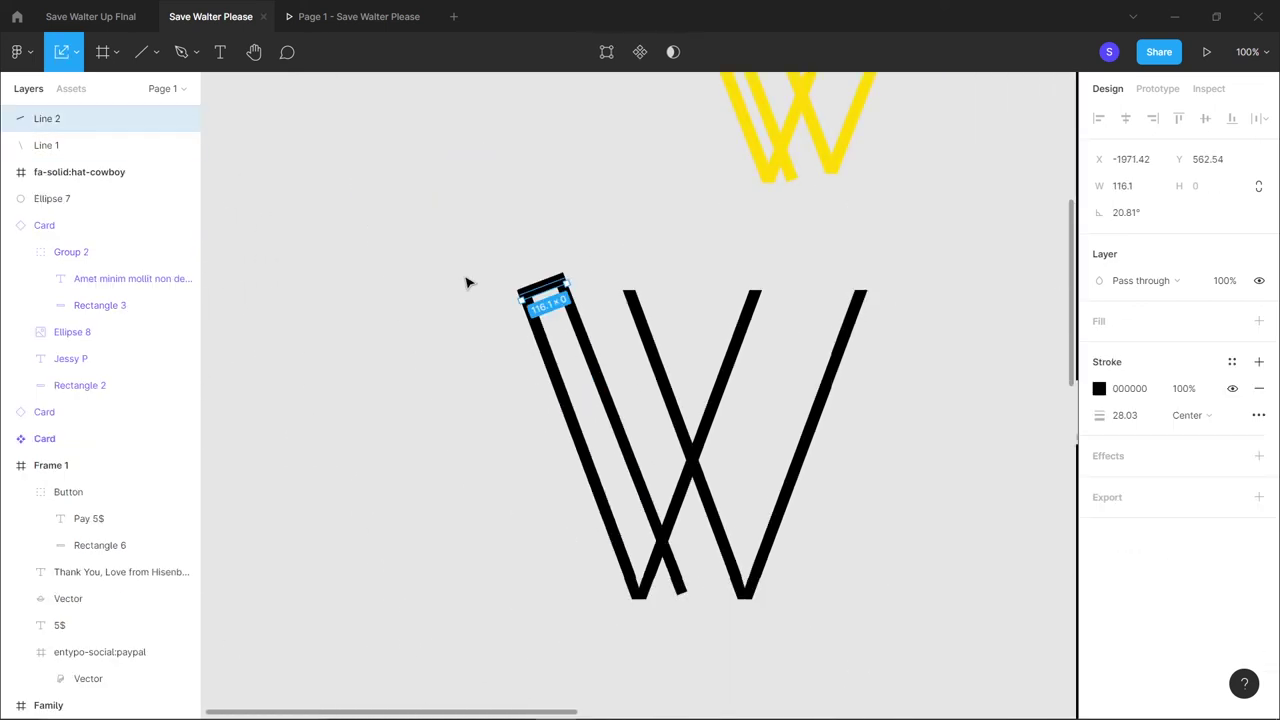
key("ctrl+plus")
key("ctrl+minus")
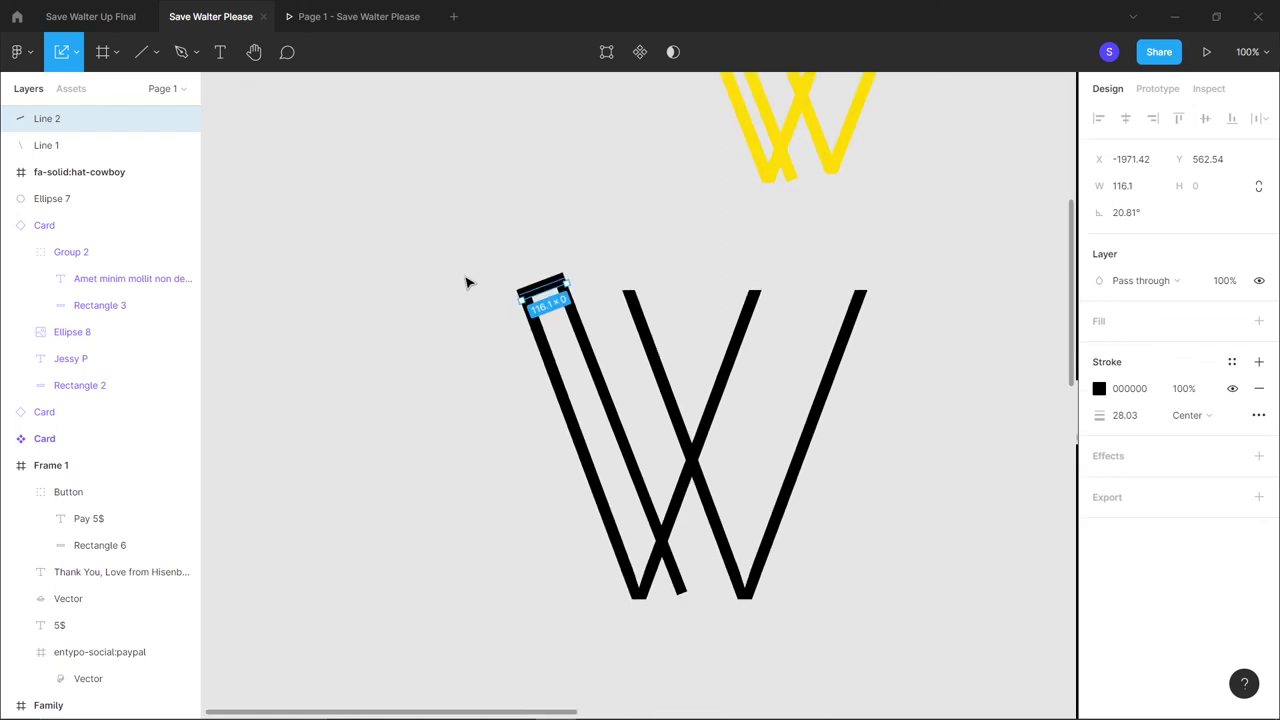
Move the second V up and left, closer to the first V, to X -1843, Y 296
key("ctrl+z")
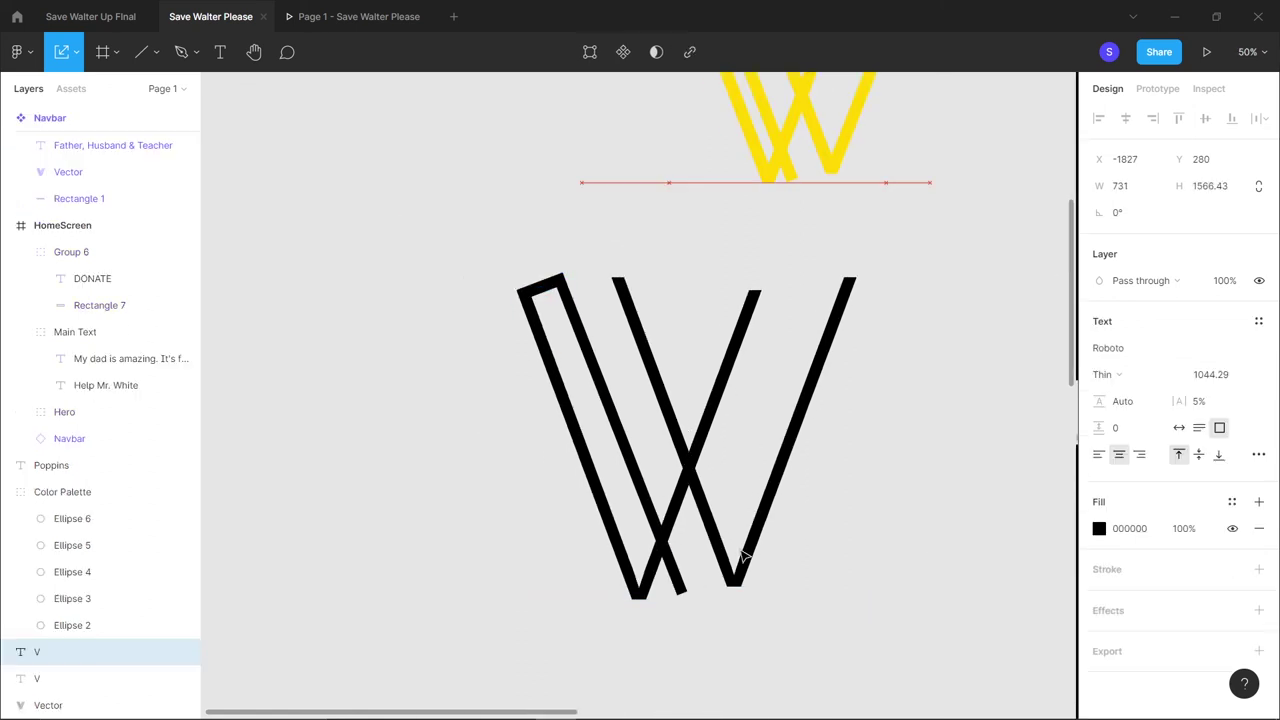
key("Escape")
scroll(854, 574, "right", 3)
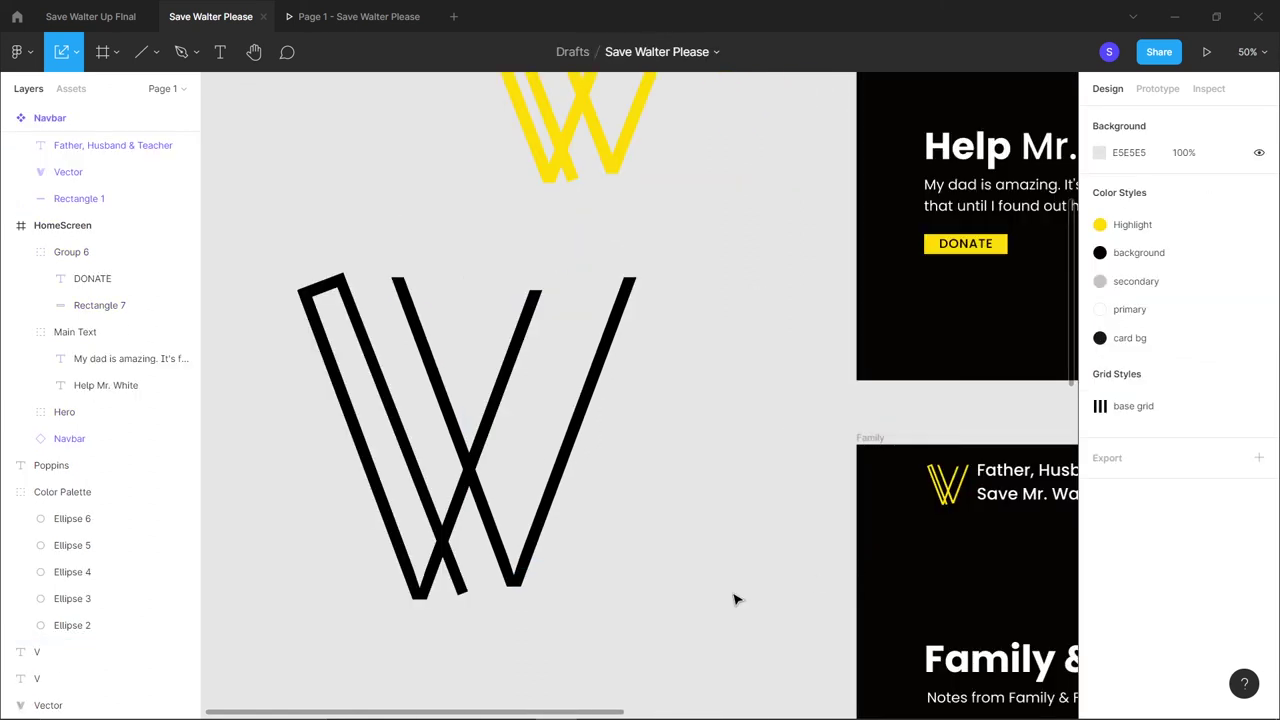
left_click(560, 586)
key("ctrl+plus")
key("ctrl+minus")
key("ctrl+minus")
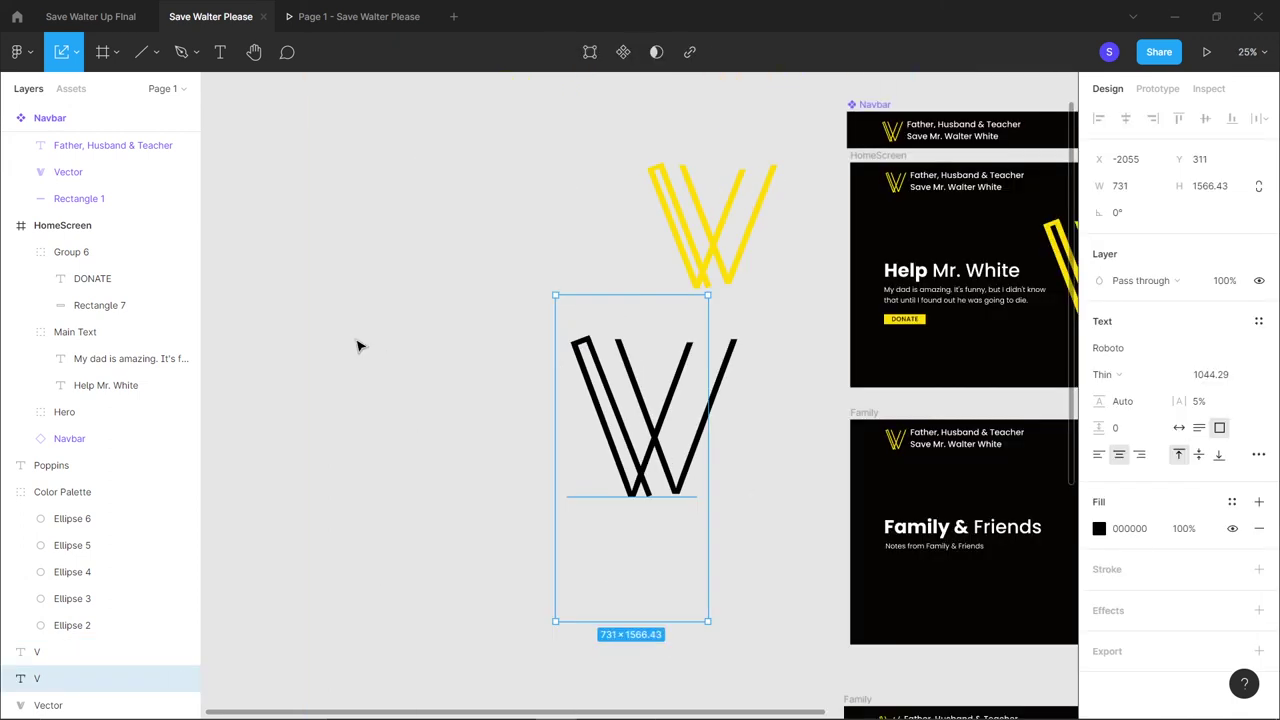
left_click(360, 346)
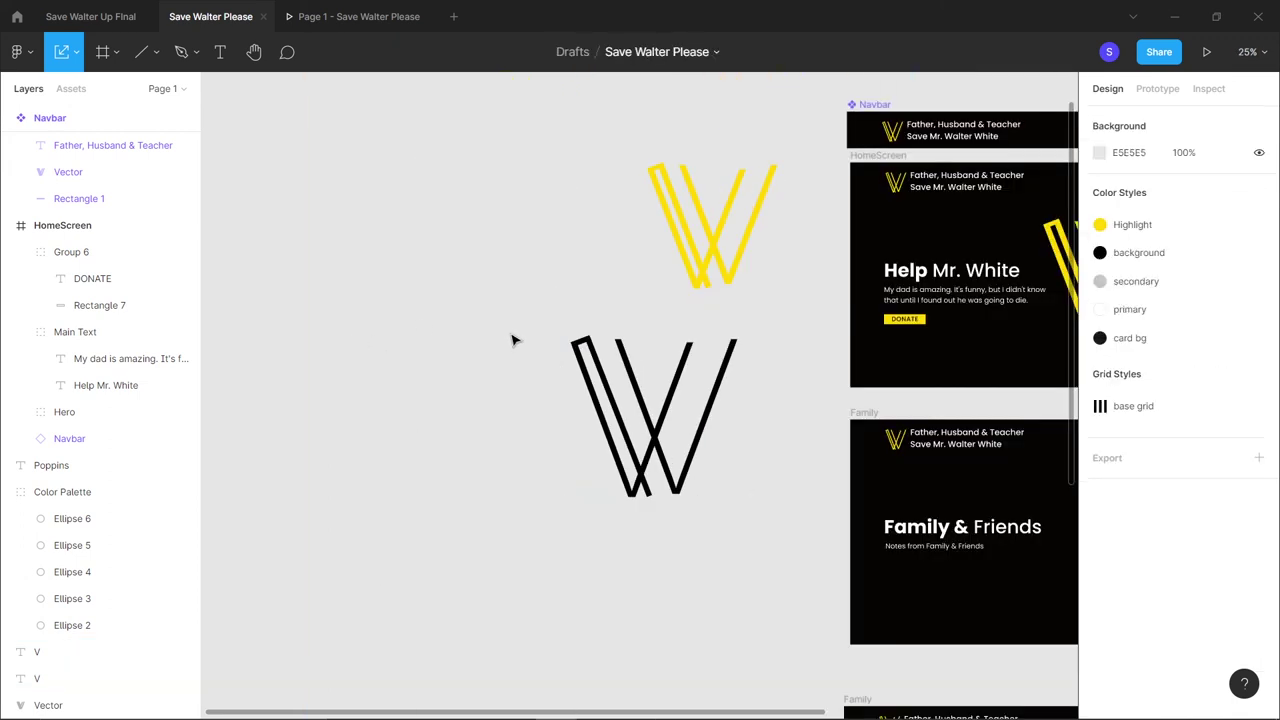
left_click_drag(512, 340, 791, 529)
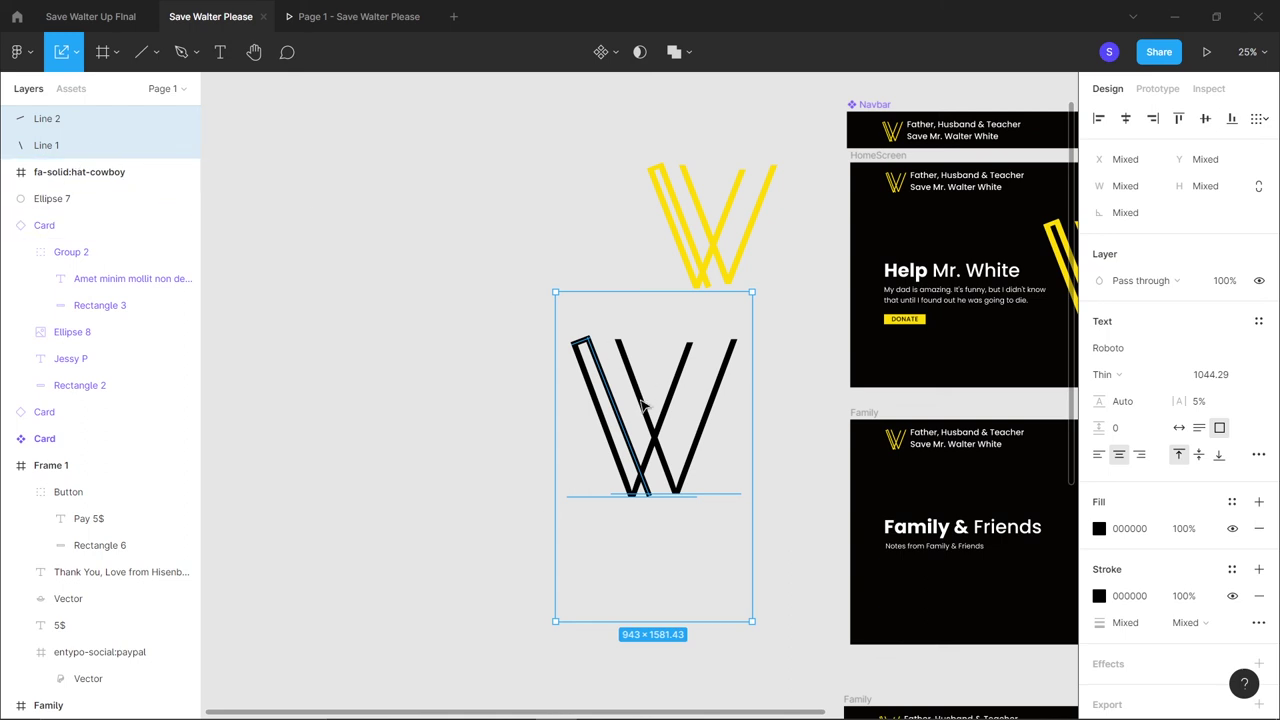
key("ctrl+z")
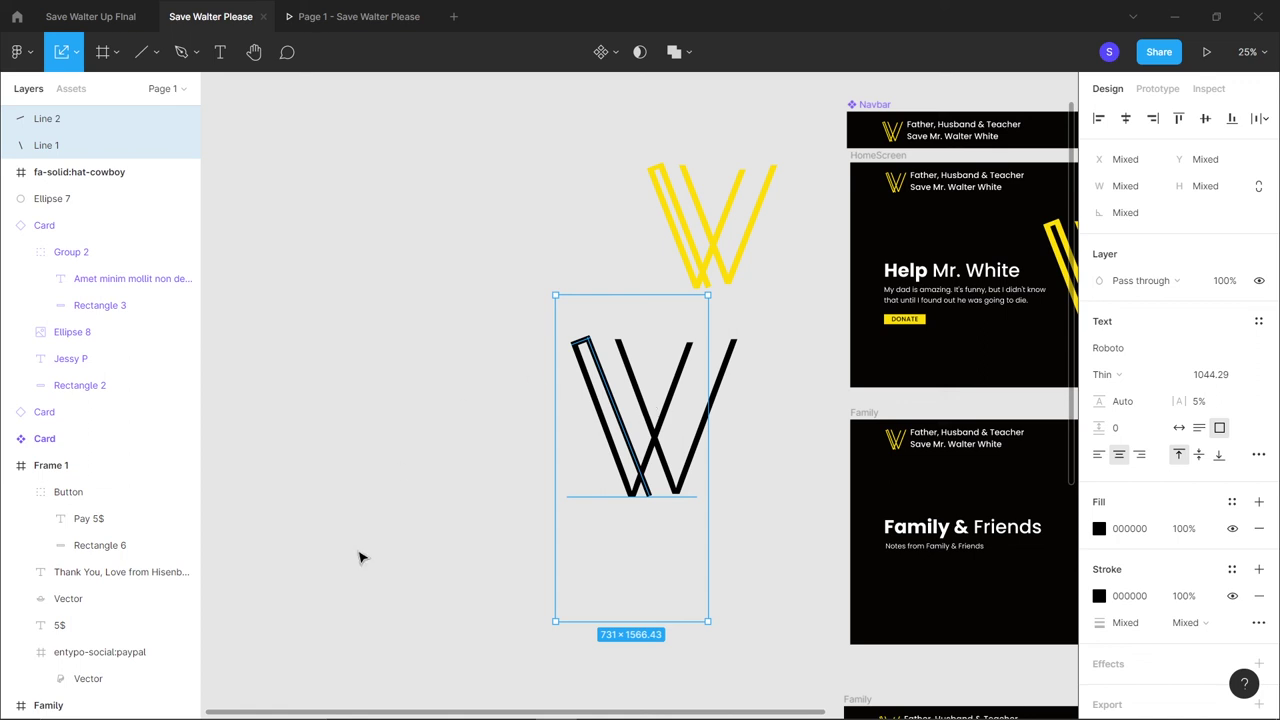
Cut both V text layers and paste them in place beside the two line layers at the top of the layer order
scroll(118, 677, "down", 5)
scroll(118, 677, "down", 10)
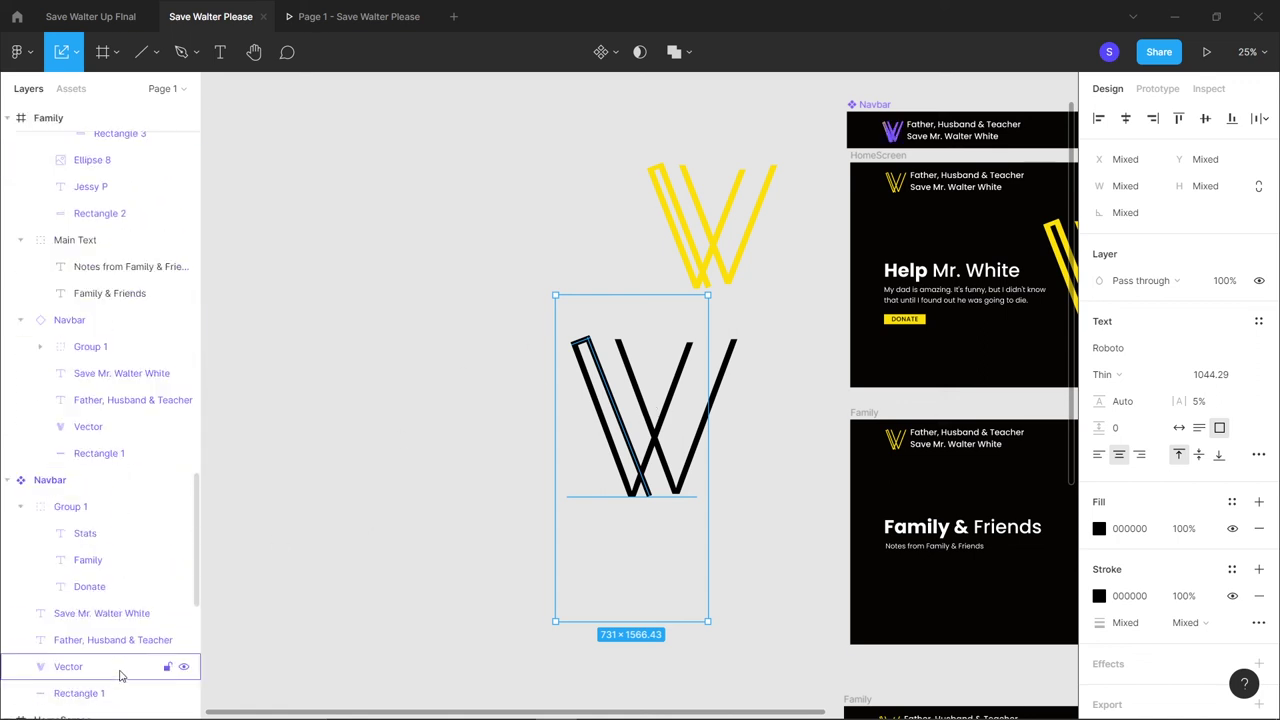
left_click(128, 652)
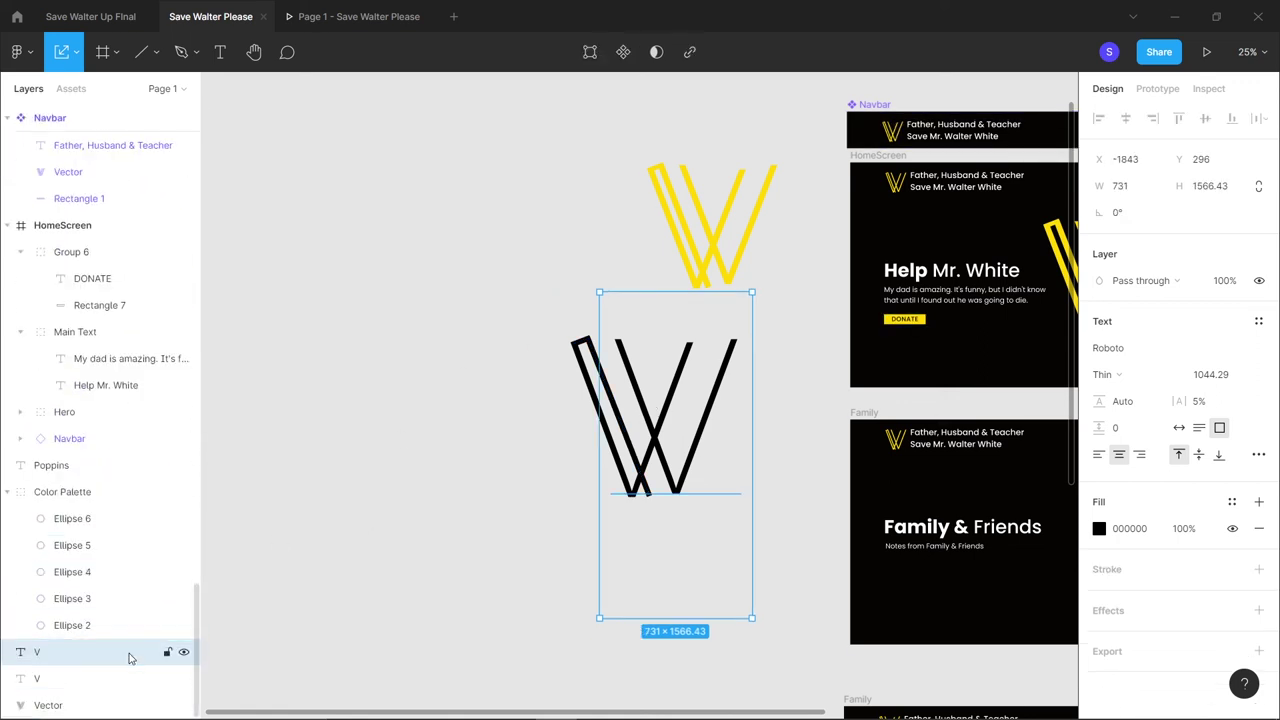
left_click(133, 679, "shift")
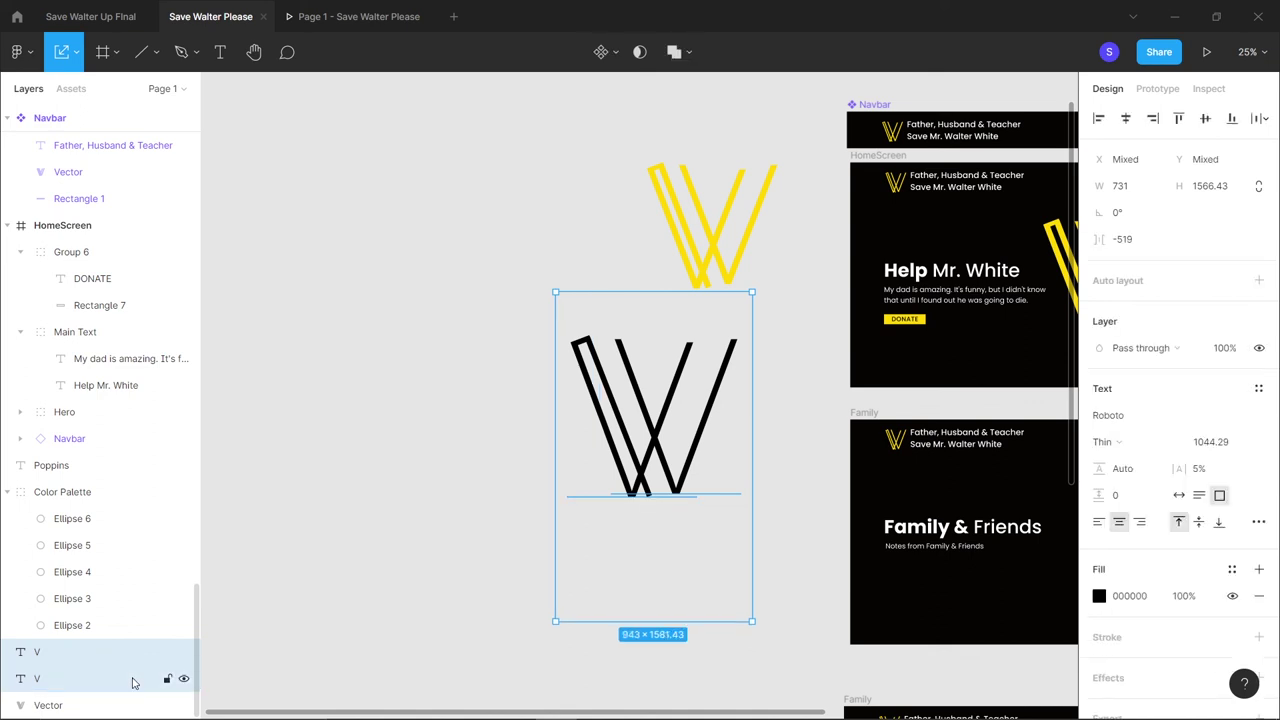
key("Delete")
scroll(100, 570, "up", 10)
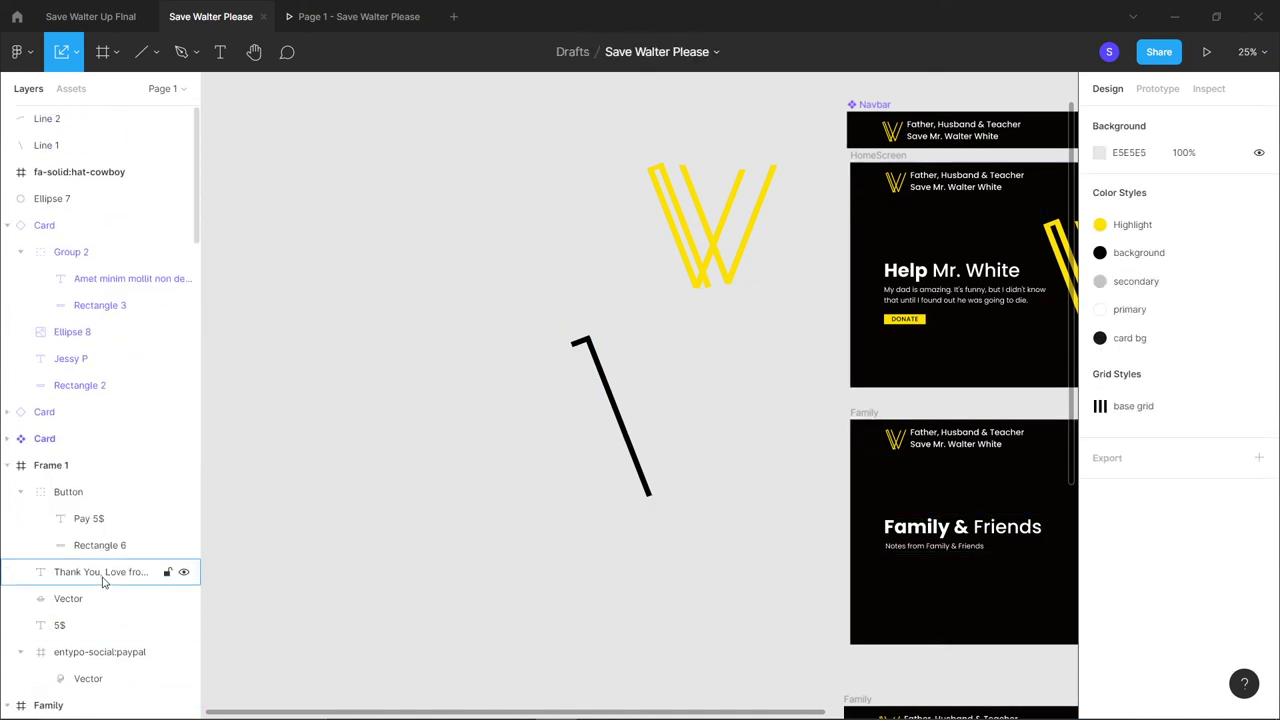
key("ctrl+v")
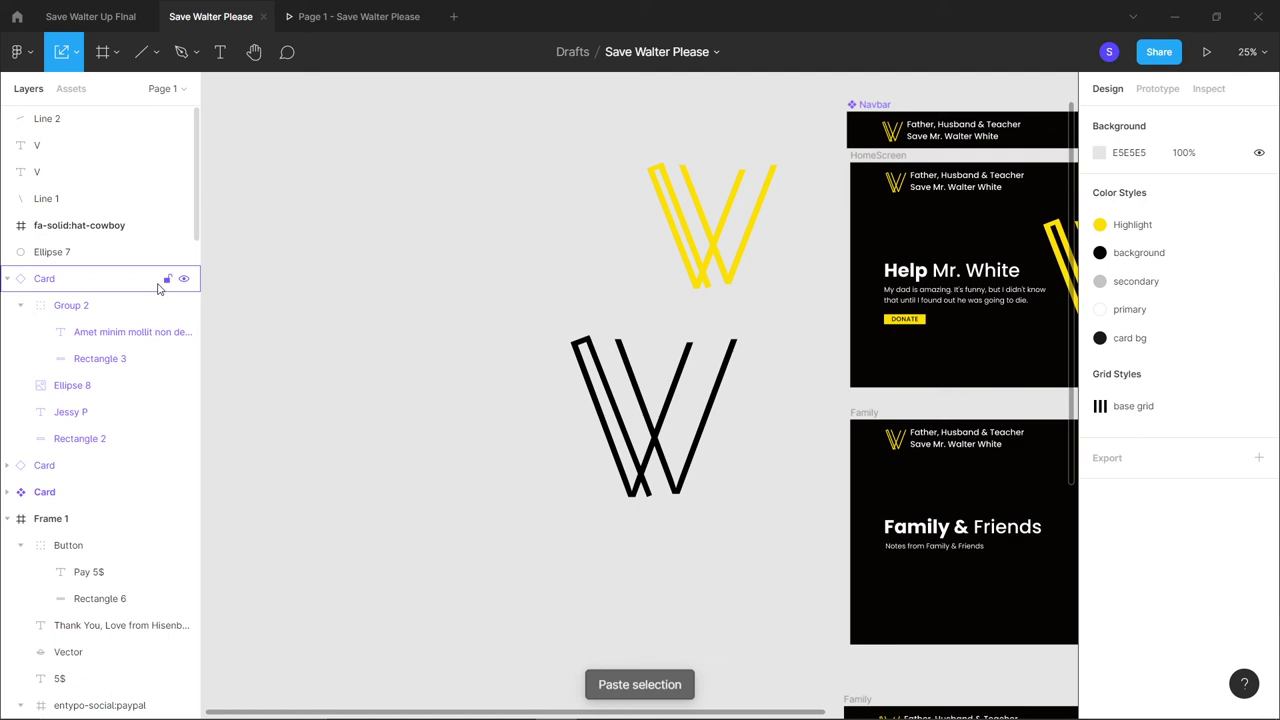
Group the two V letters with both lines and merge the group into one shape with a Union selection
left_click(100, 207)
left_click(100, 118, "shift")
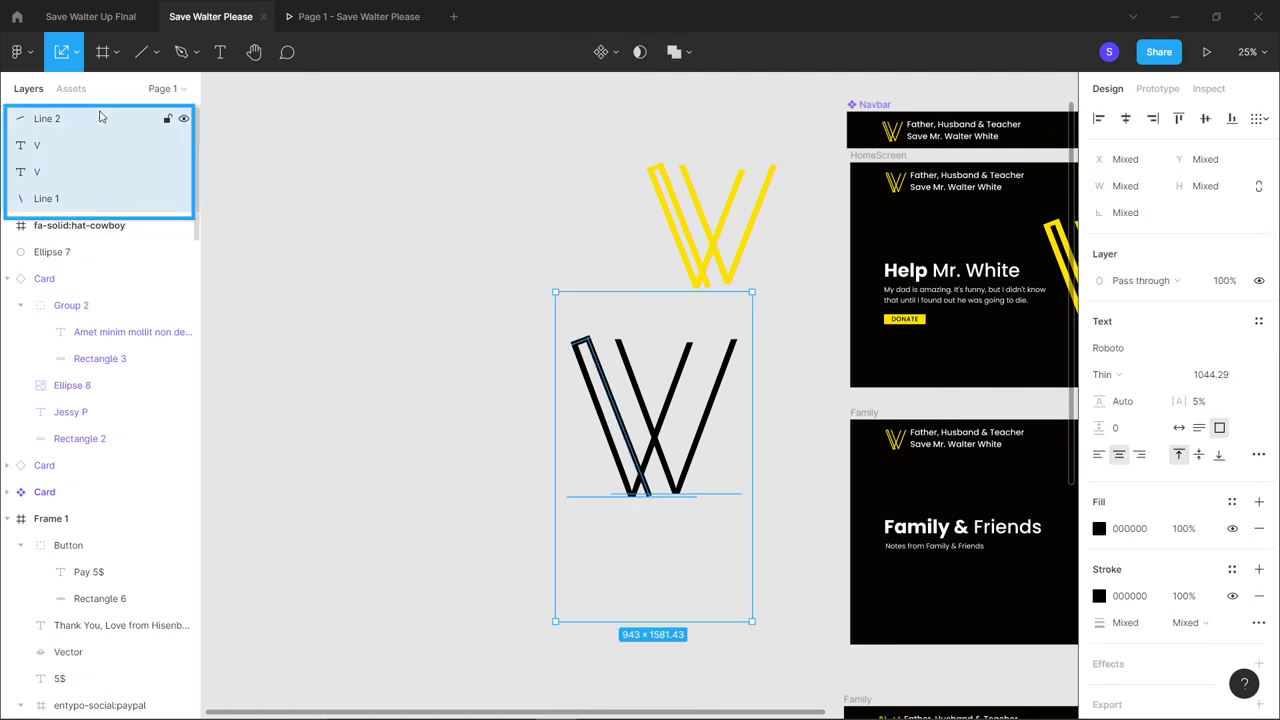
key("ctrl+g")
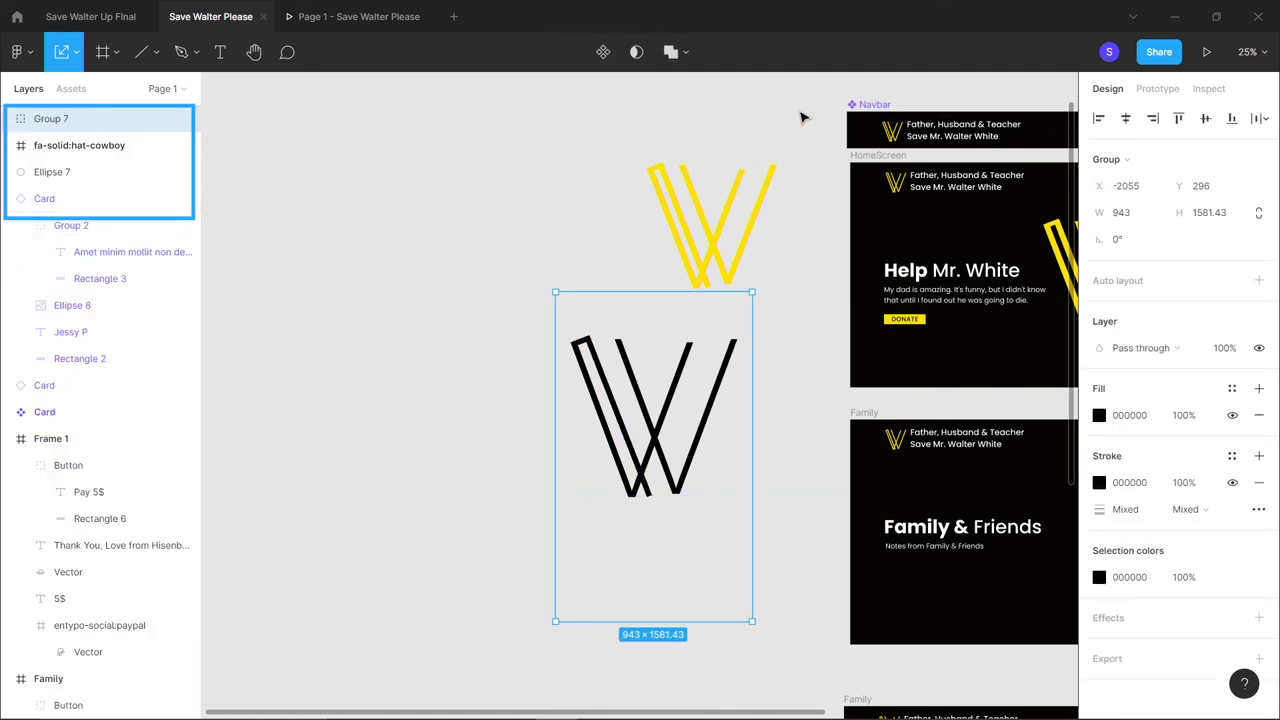
left_click(686, 60)
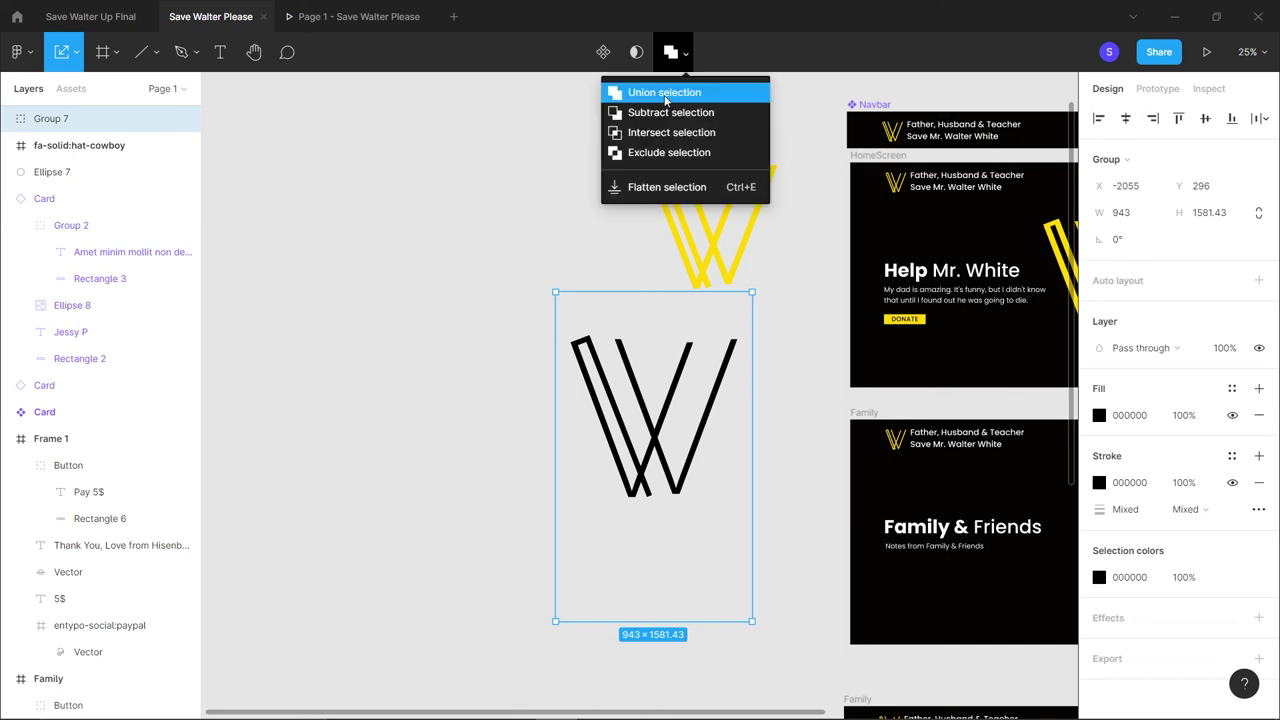
left_click(661, 93)
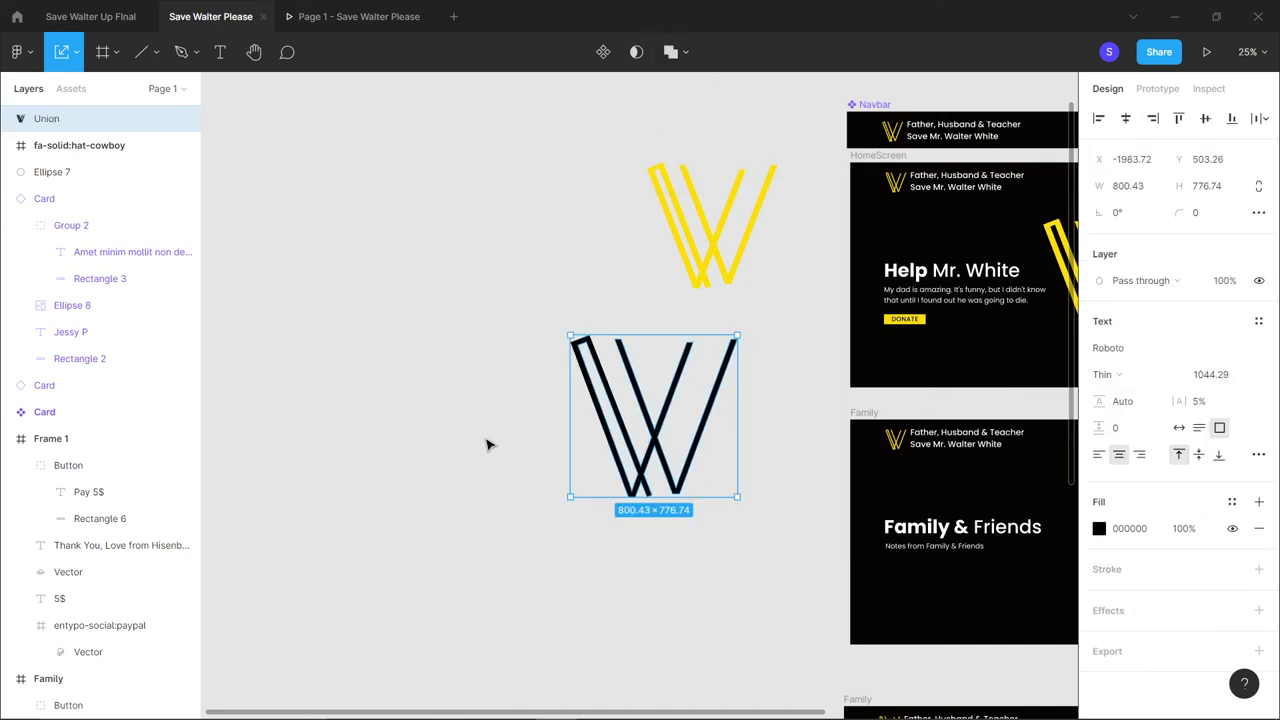
Scale the merged W logo down proportionally to about 766 × 743
key("ctrl+equal")
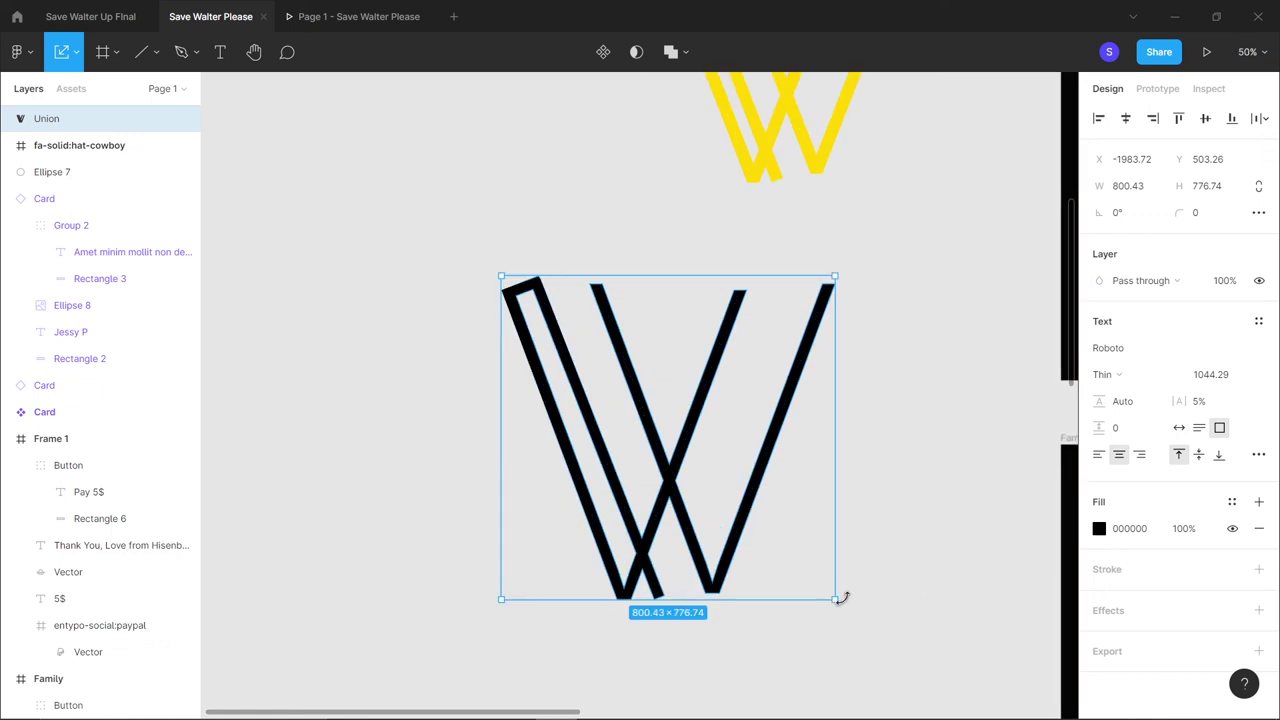
key("v")
key("k")
mouse_move(833, 597)
left_mouse_down()
mouse_move(711, 497)
mouse_move(880, 603)
mouse_move(820, 569)
mouse_move(822, 588)
left_mouse_up()
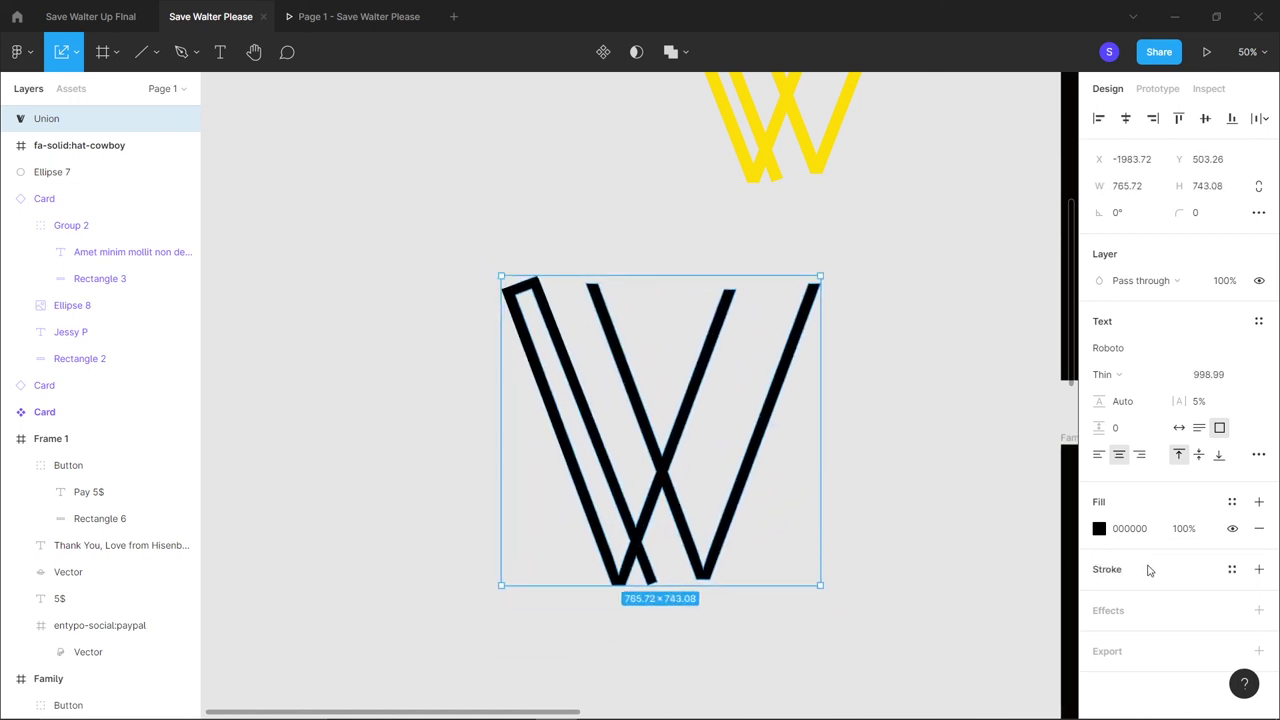
Add a 1x PNG export setting to the merged W logo and show its export preview
left_click(1259, 652)
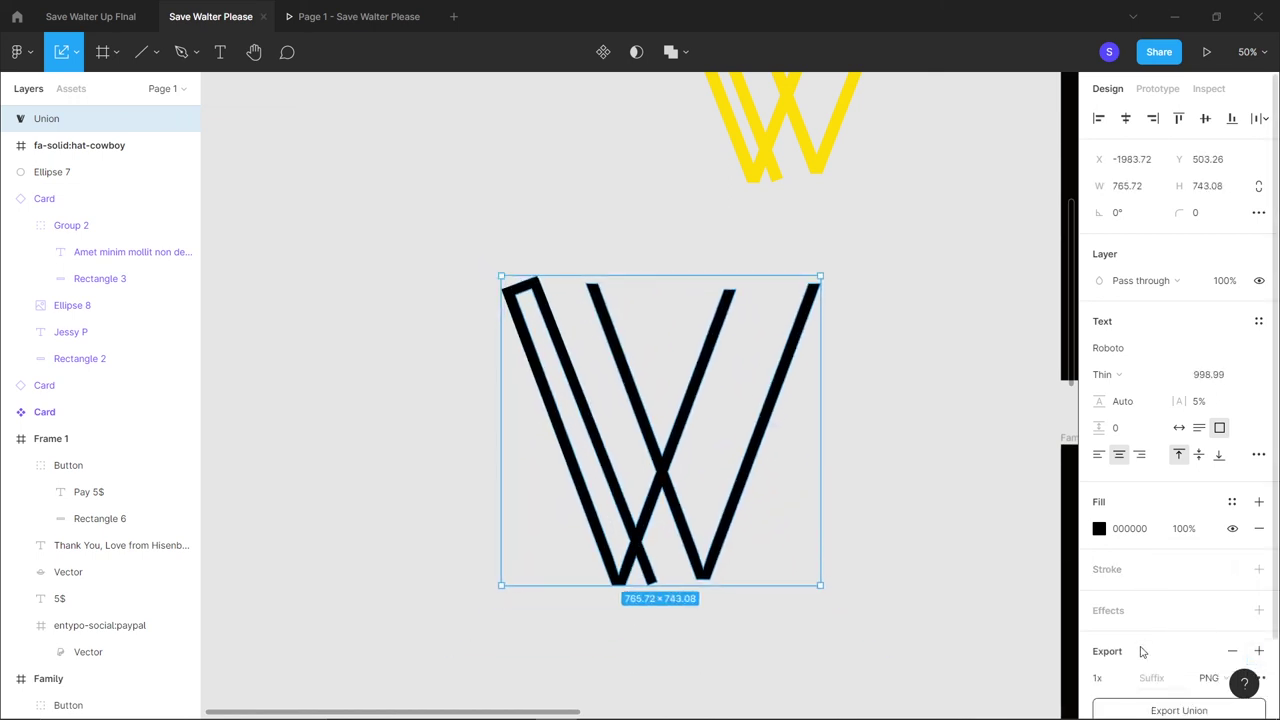
left_click(1096, 660)
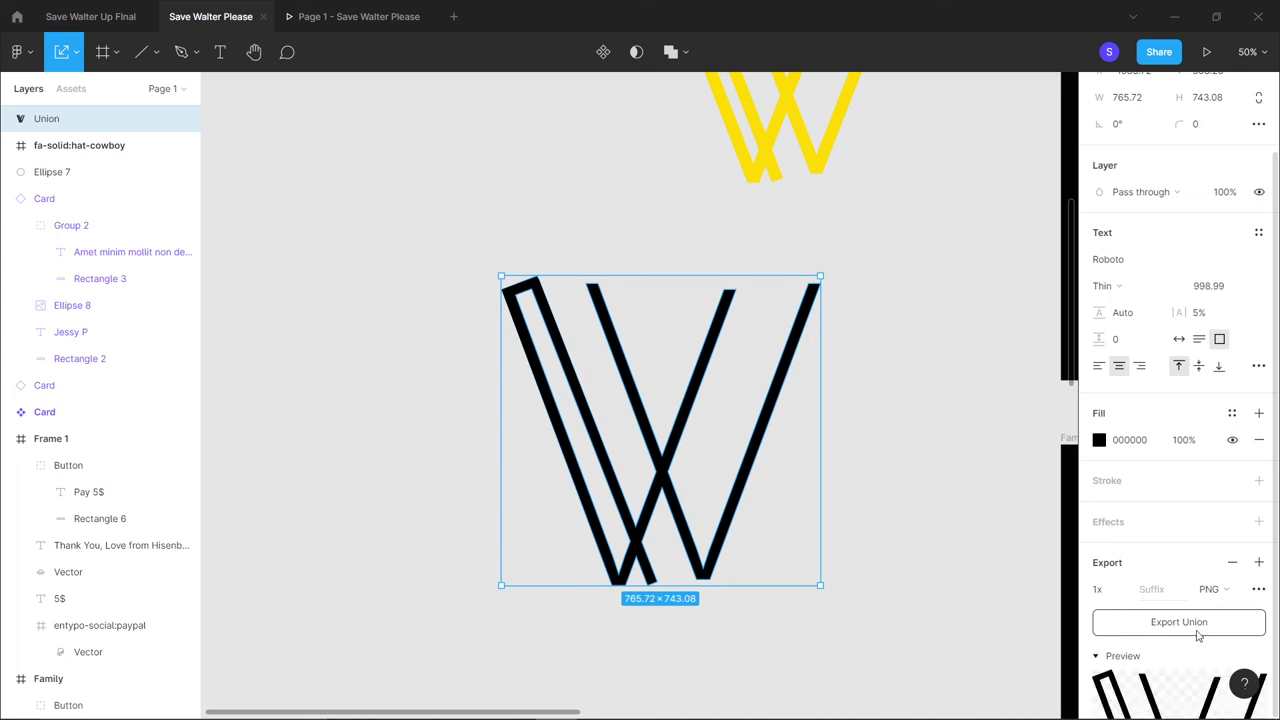
scroll(1198, 636, "down", 3)
left_click(1227, 420)
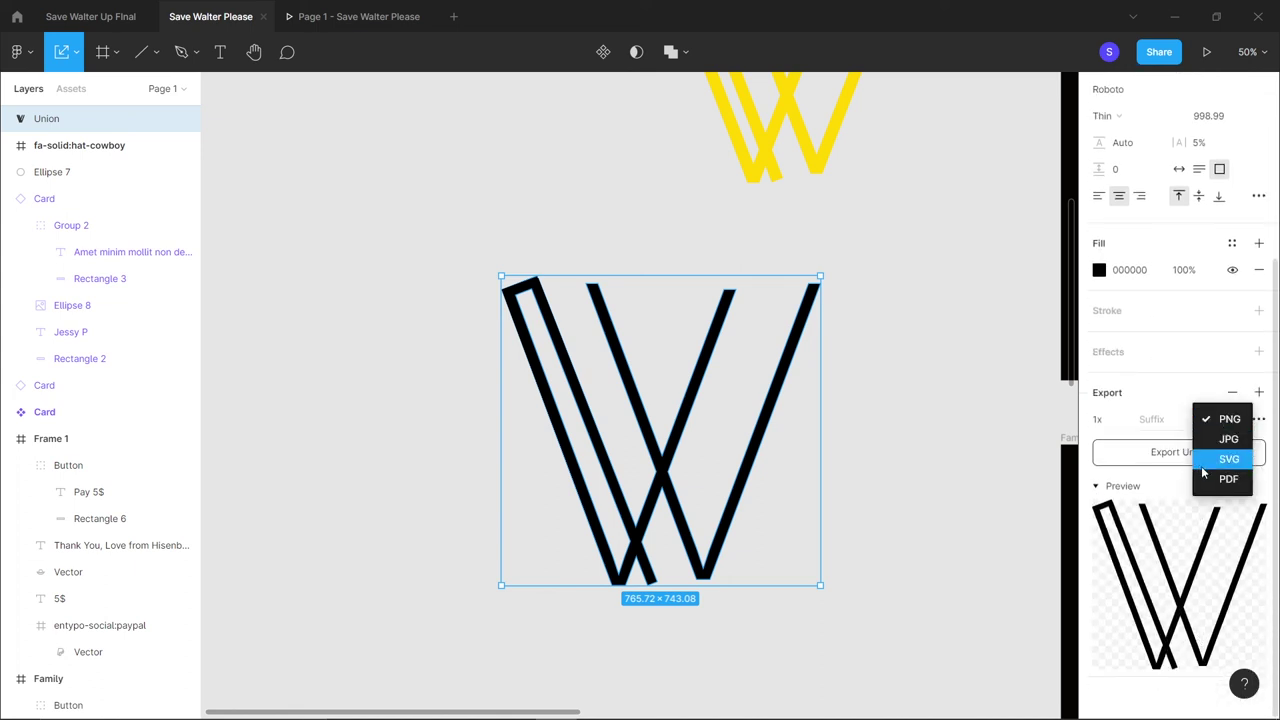
left_click(874, 478)
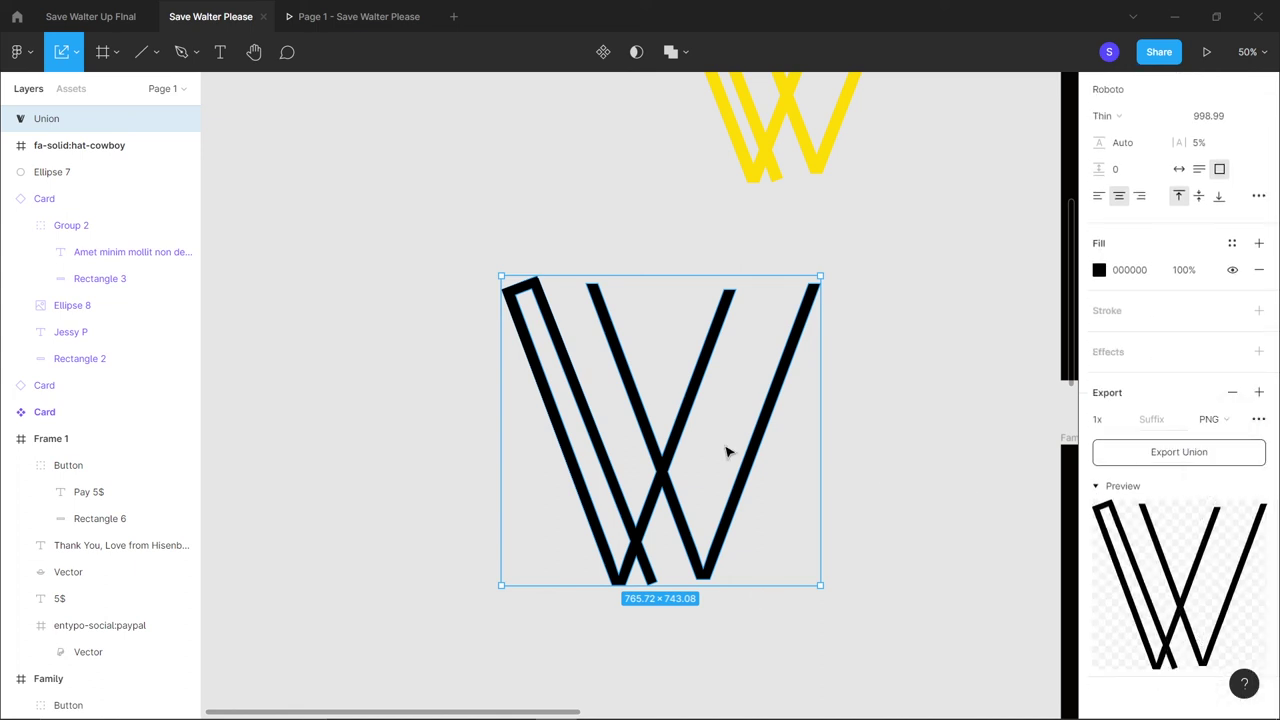
Apply the Highlight colour style to the fill of the merged W logo
left_click(1233, 243)
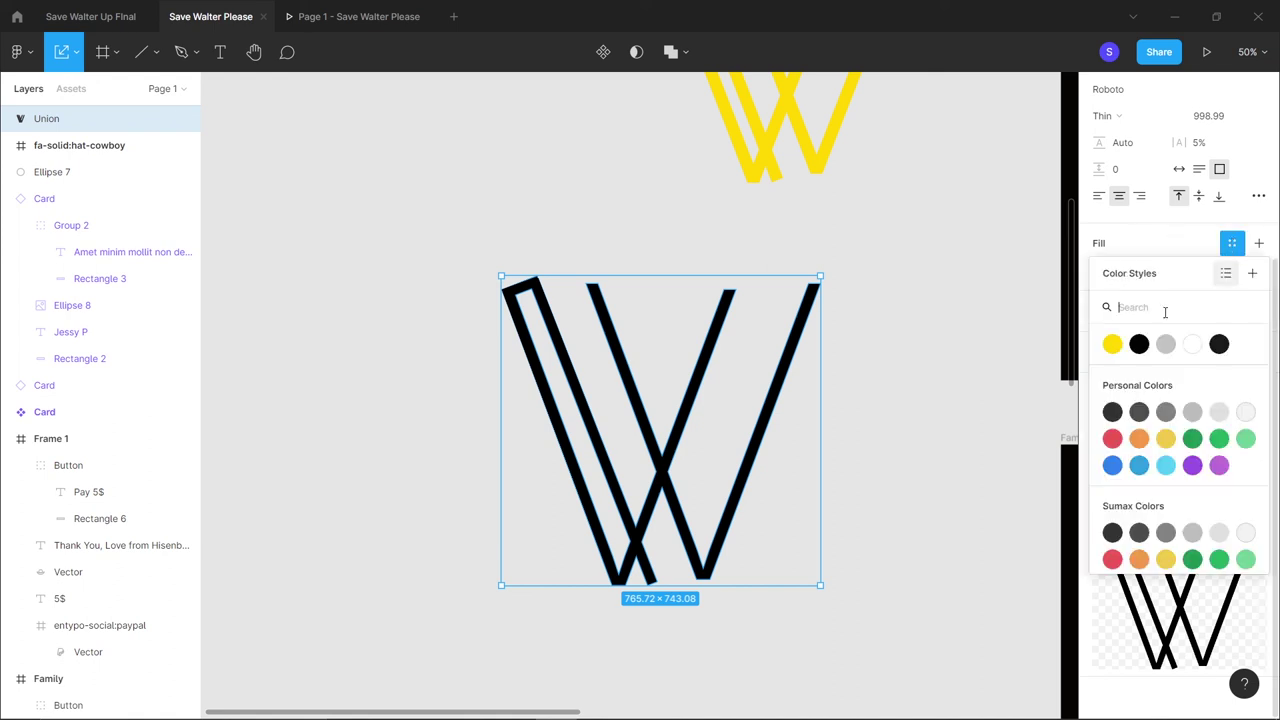
left_click(1112, 344)
left_click(866, 471)
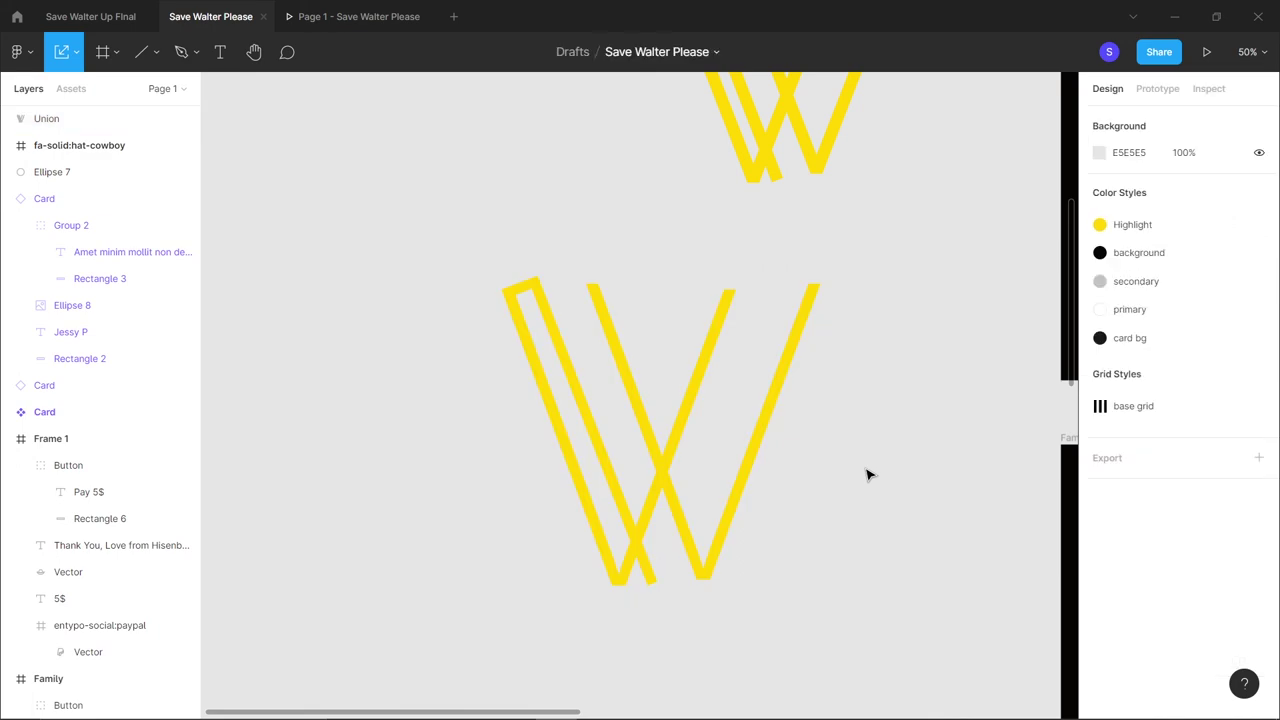
Review the Highlight colour style's settings alongside the page designs
key("minus")
key("plus")
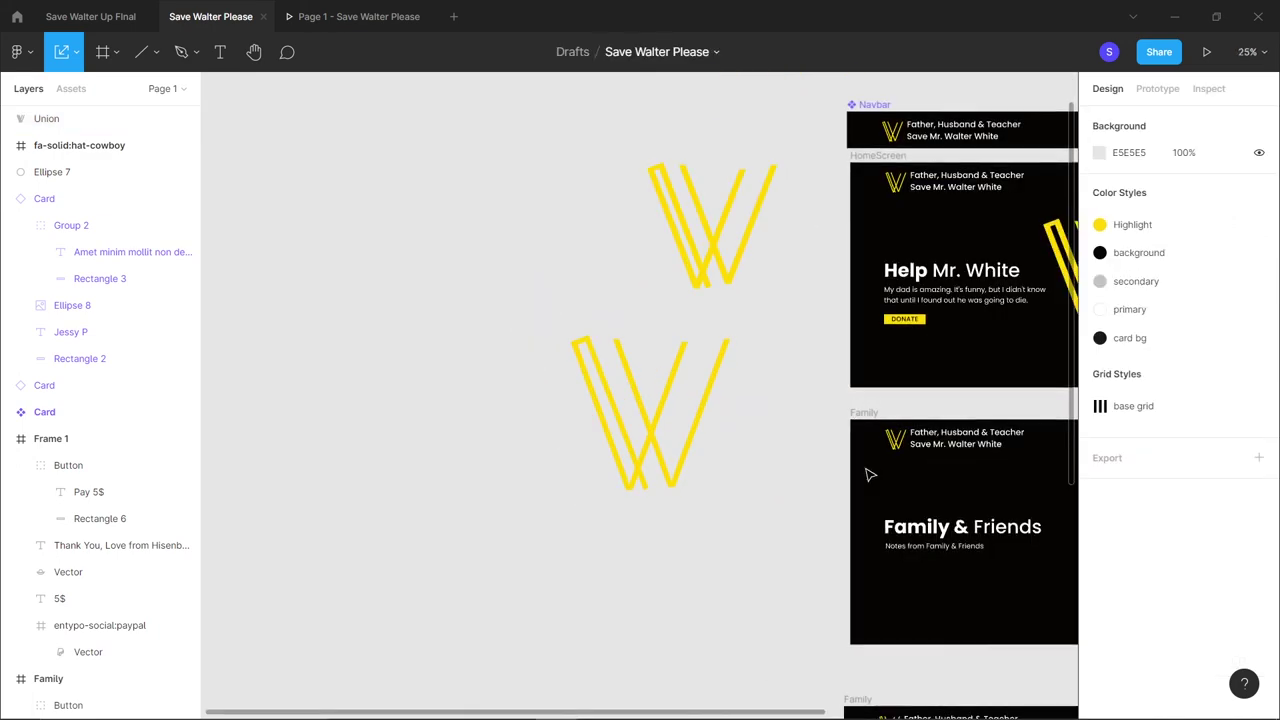
scroll(703, 463, "up", 2)
scroll(703, 463, "right", 5)
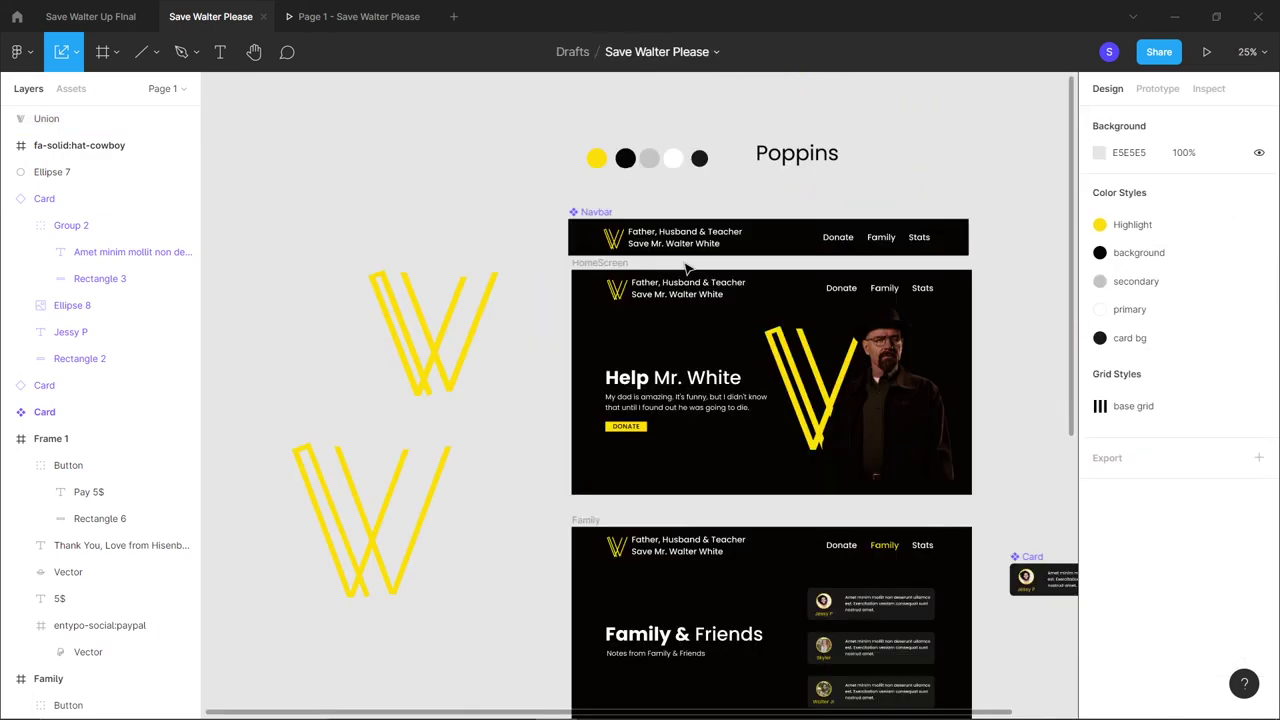
left_click(591, 157)
left_click(880, 191)
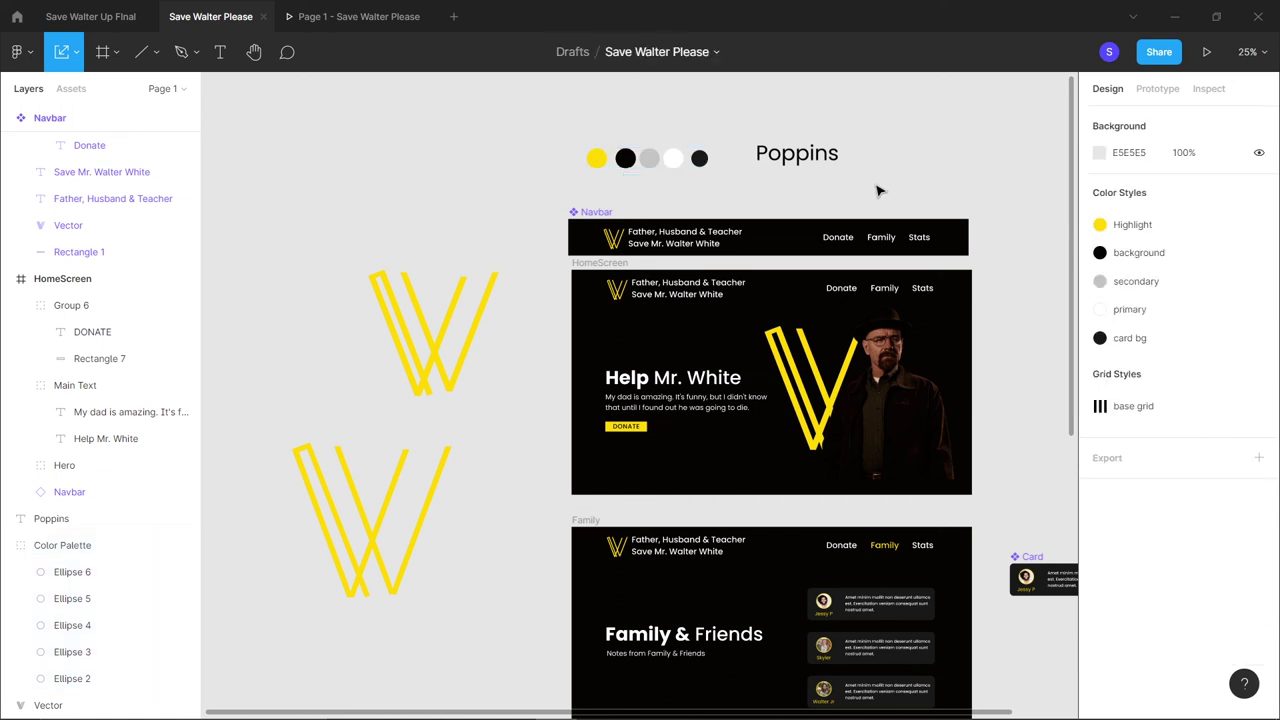
left_click(1265, 226)
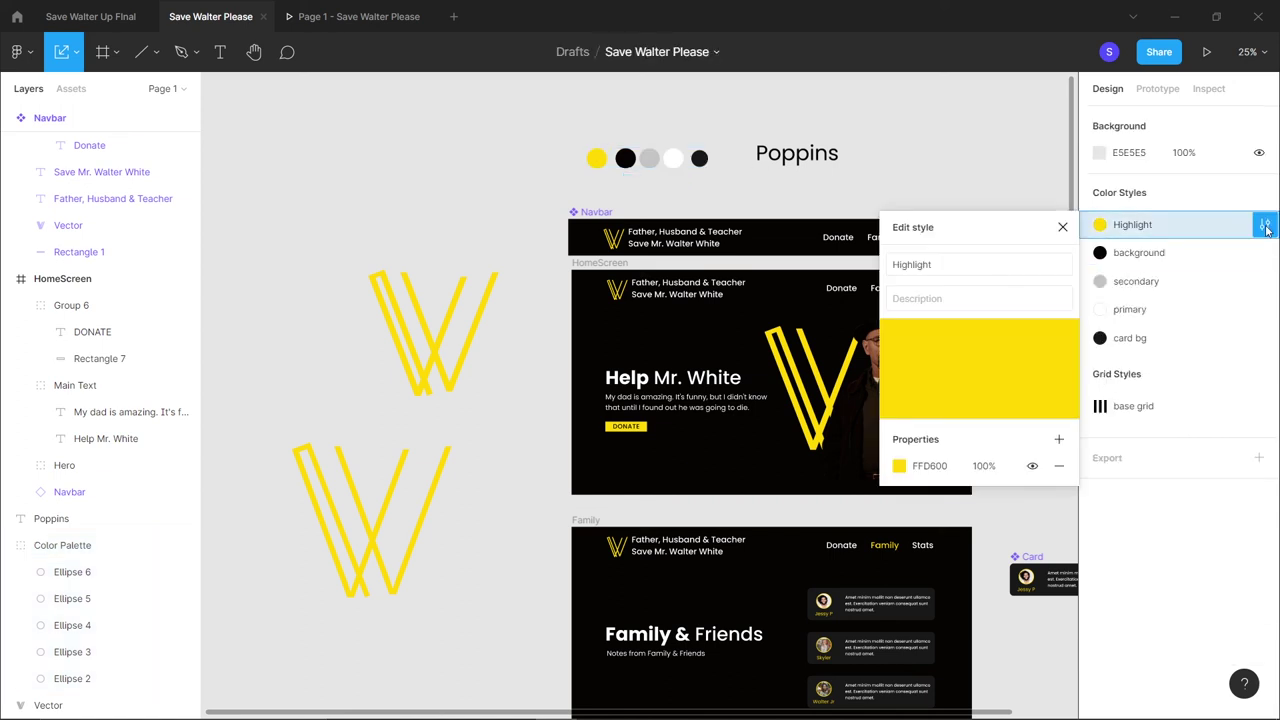
scroll(420, 393, "right", 3)
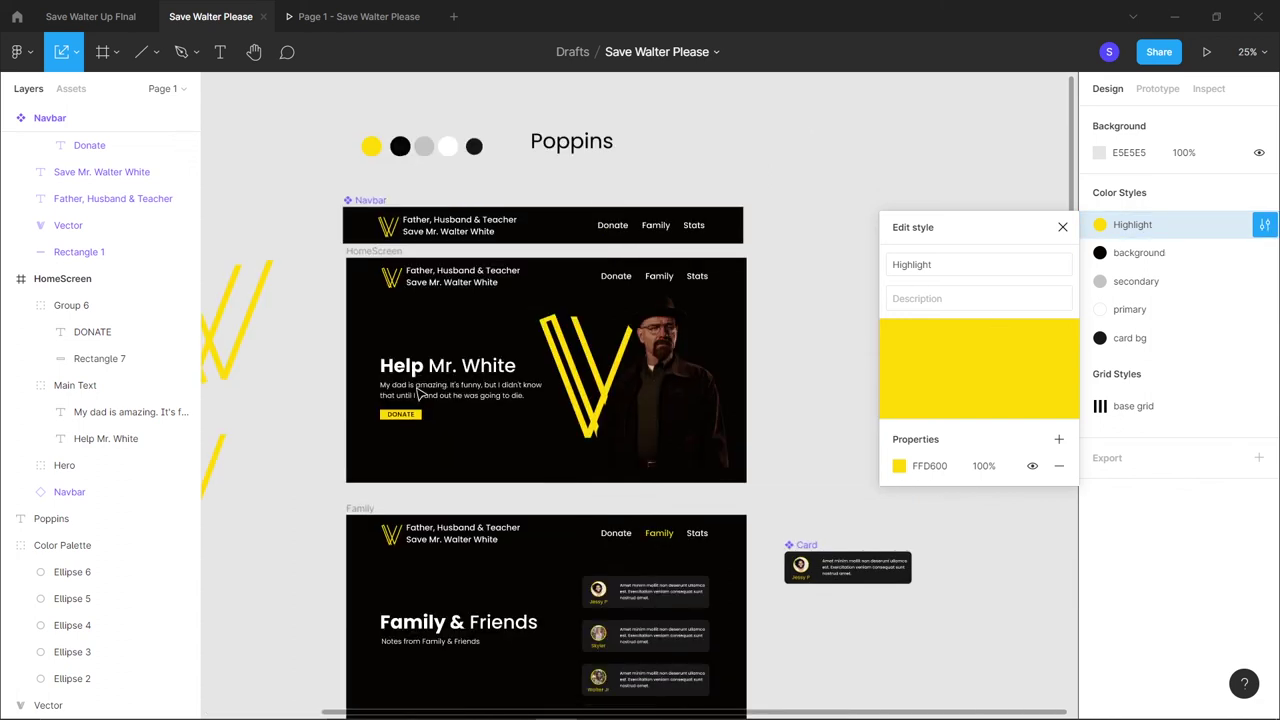
scroll(420, 393, "down", 1)
key("Escape")
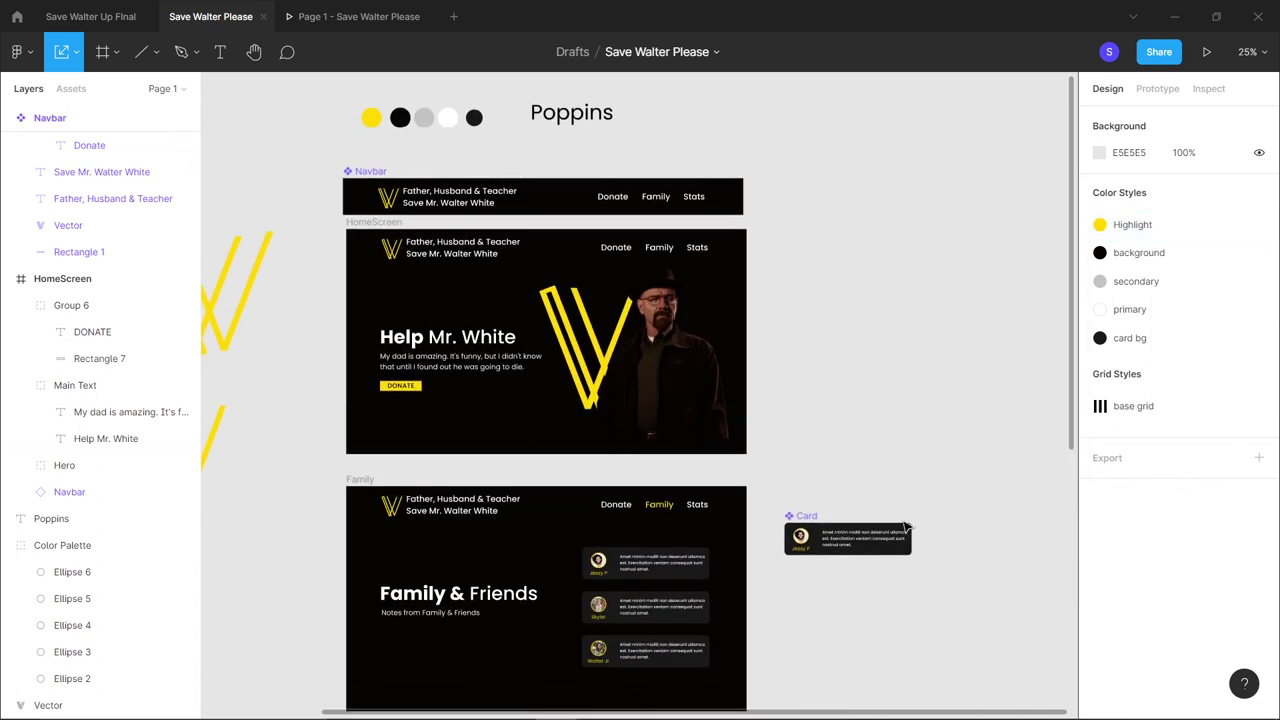
Move the Family & Friends frame beside HomeScreen at X 1319, Y -326, and the You can Help frame below HomeScreen at X -601, Y 1004
left_click(362, 482)
left_click_drag(362, 482, 770, 226)
scroll(549, 483, "down", 5)
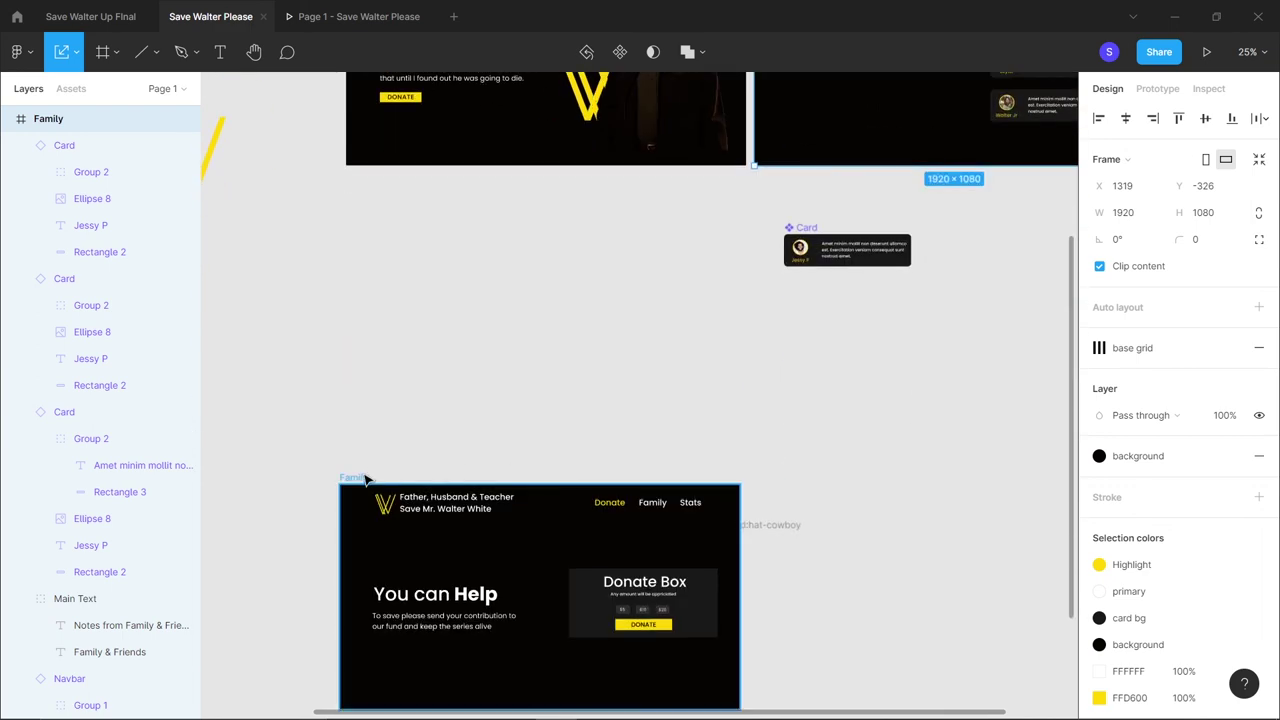
left_click(365, 479)
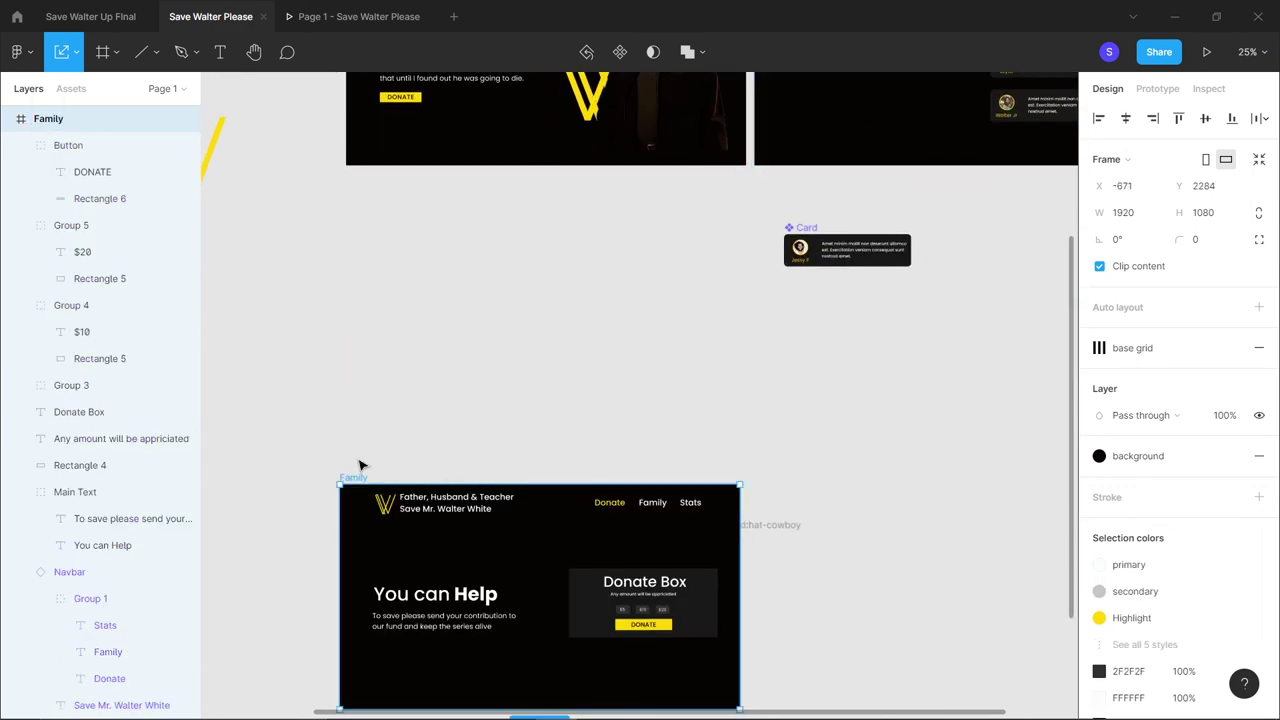
left_click_drag(363, 463, 368, 214)
scroll(311, 403, "up", 3)
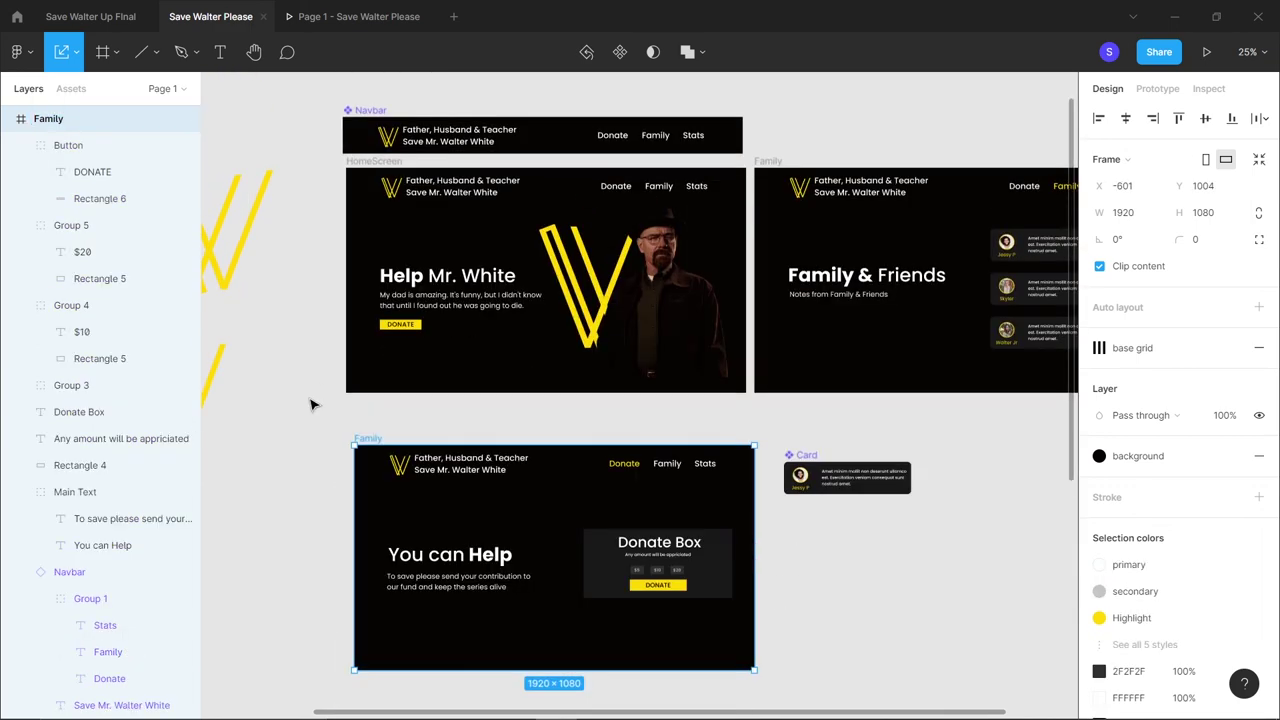
scroll(311, 403, "right", 1)
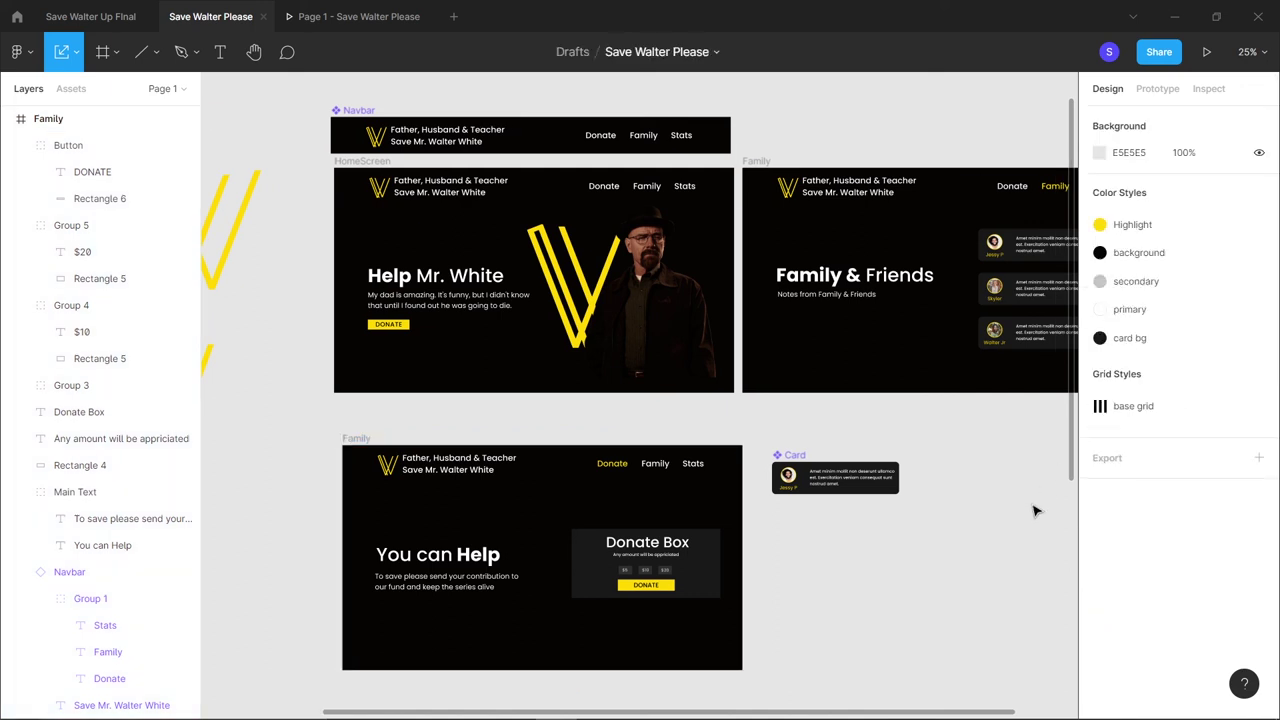
left_click(1037, 511)
Change the Highlight colour style to the green 00FF94
left_click(1262, 226)
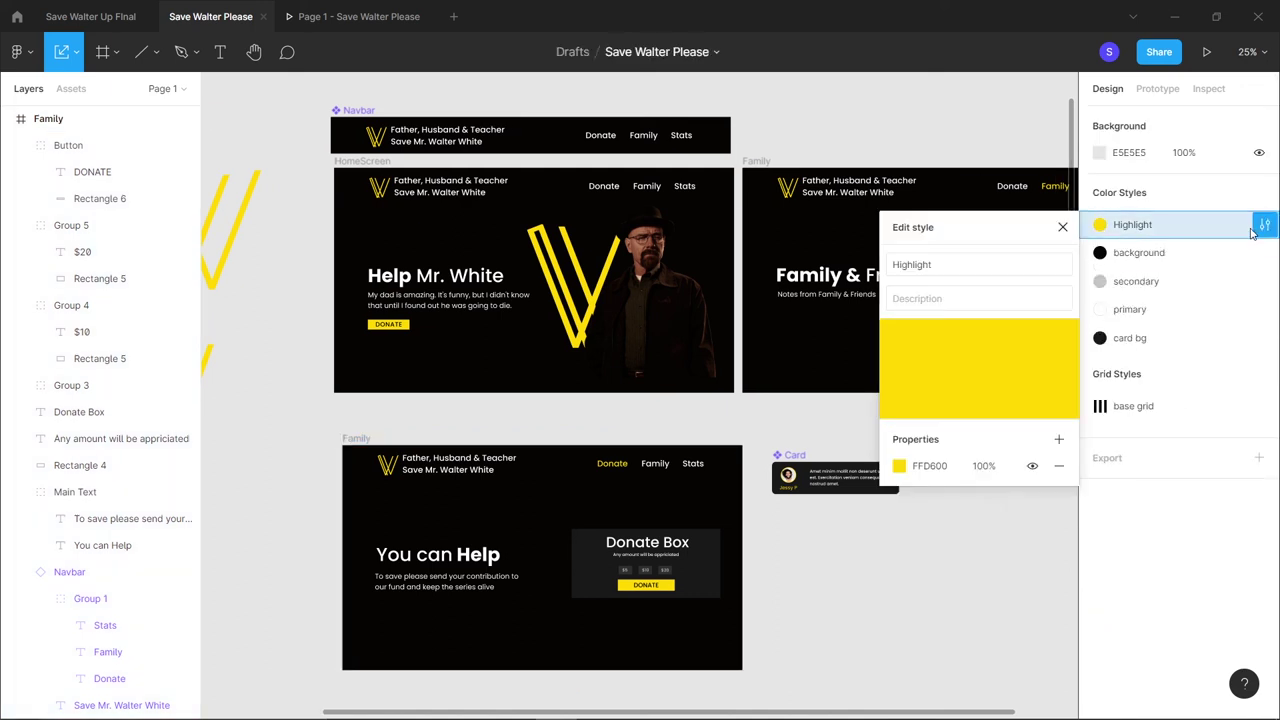
left_click(899, 467)
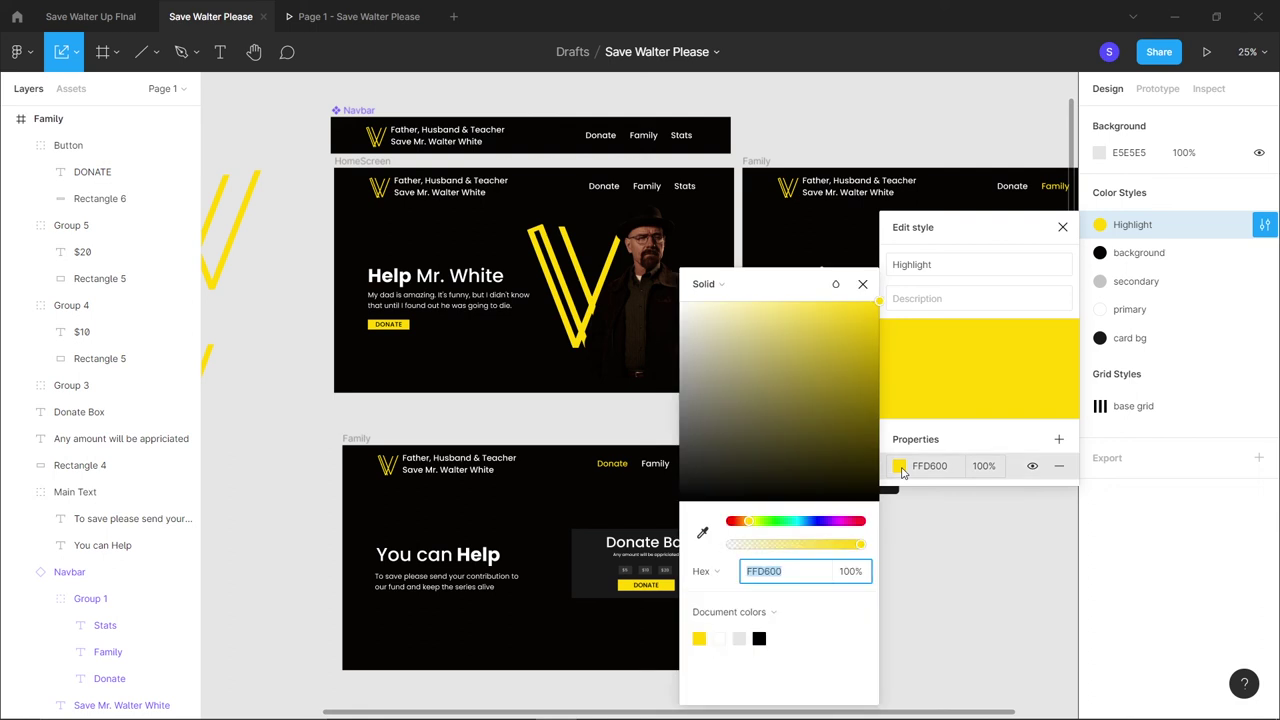
left_click_drag(769, 527, 787, 529)
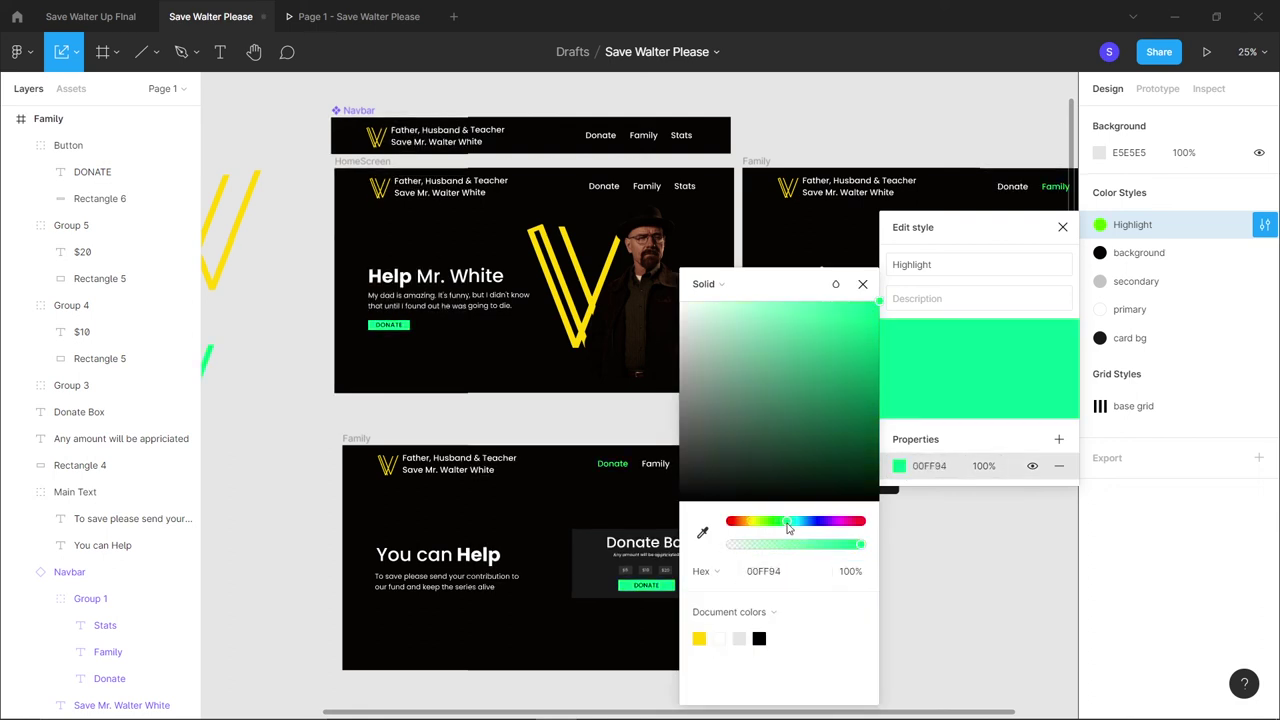
left_click(1063, 228)
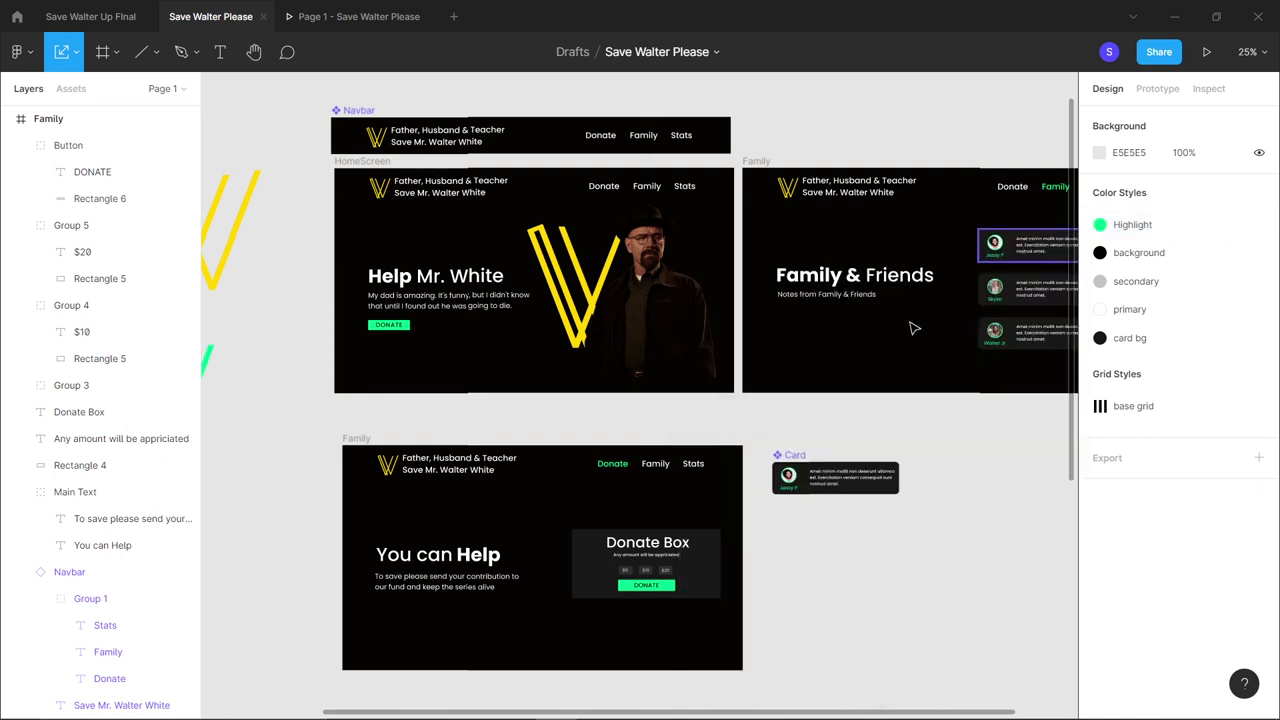
Apply the Highlight colour style to the large W logo behind the man on the HomeScreen frame
left_click(575, 305)
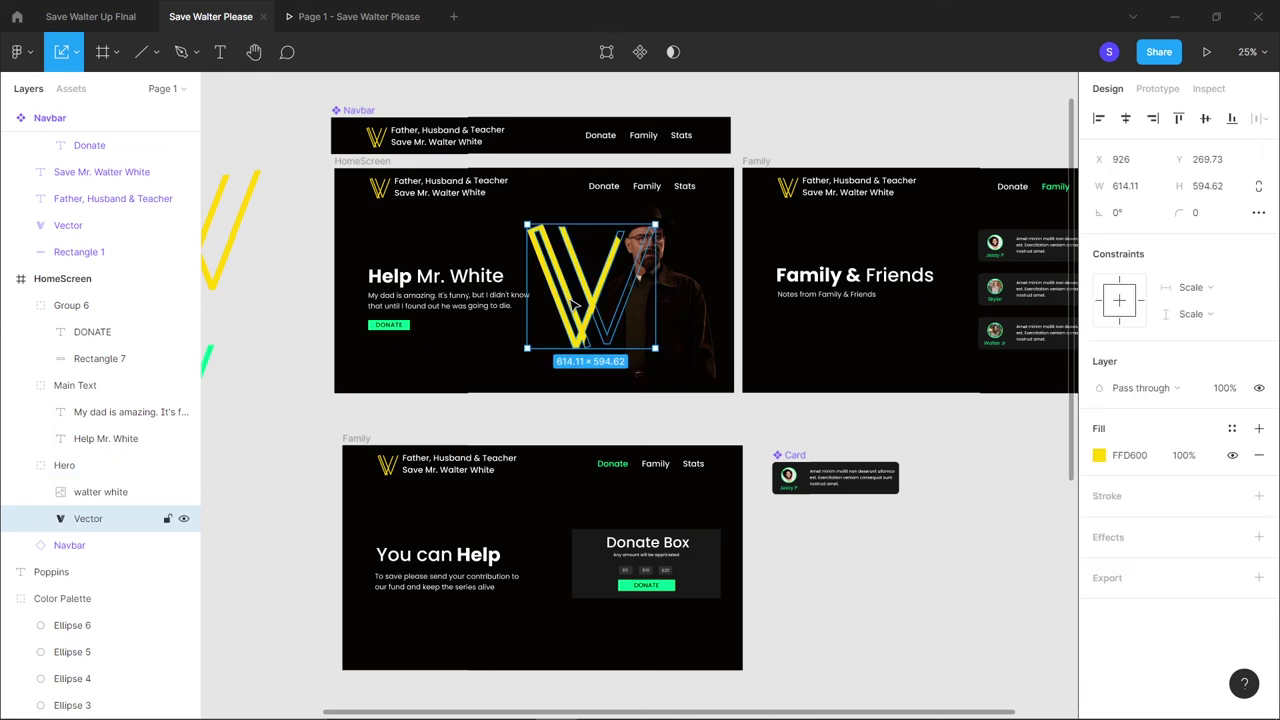
left_click(1231, 428)
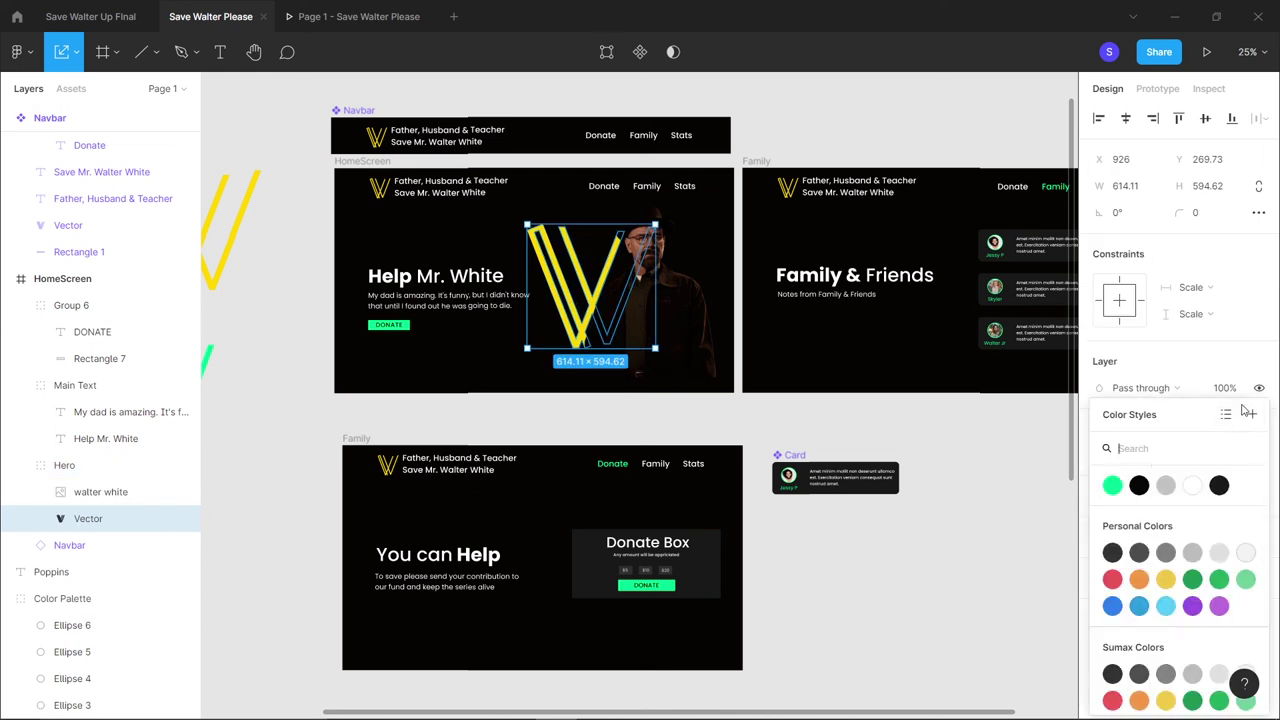
left_click(1113, 486)
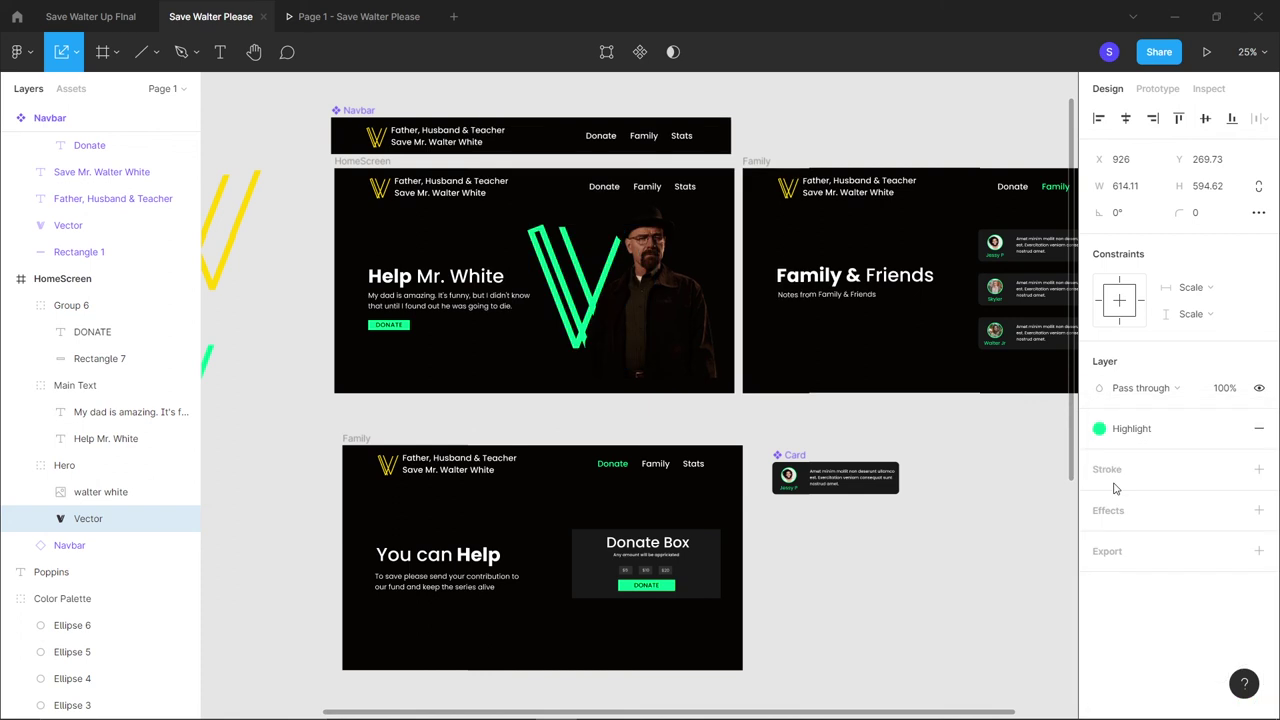
Apply the Highlight colour style to the W logo inside the main Navbar component
double_click(382, 193)
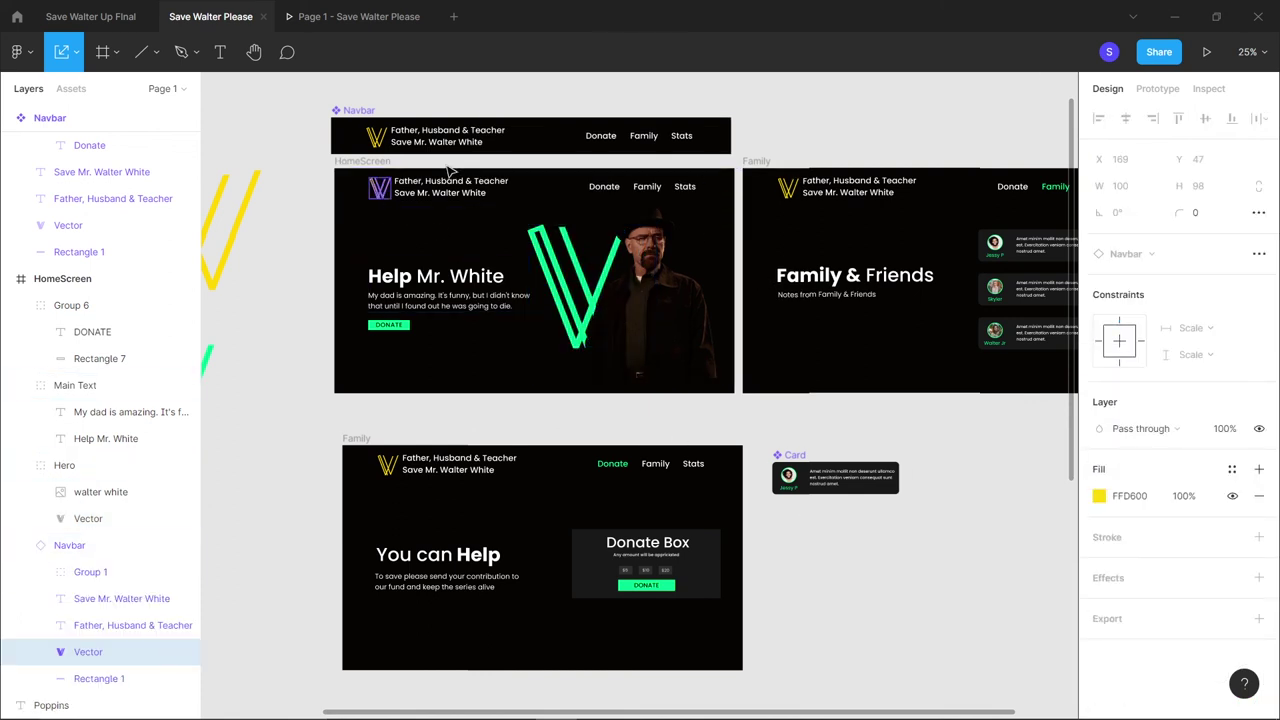
left_click(376, 137)
left_click(428, 201)
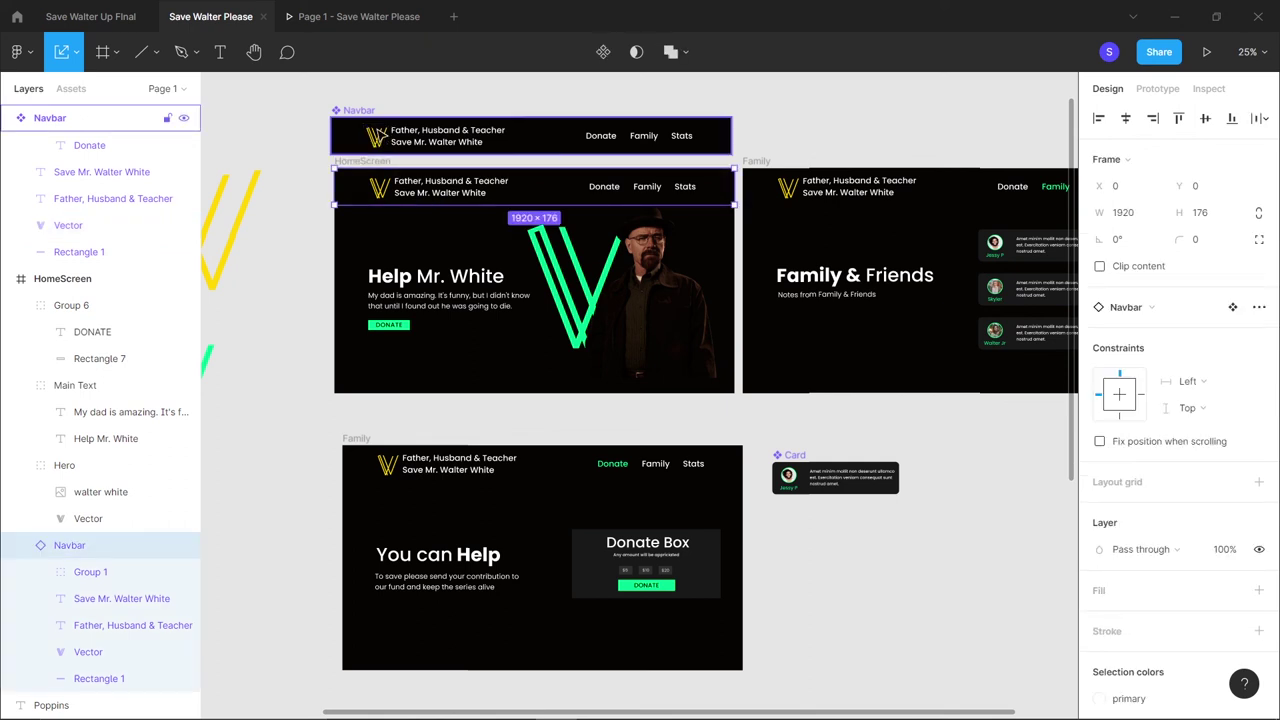
left_click(377, 130)
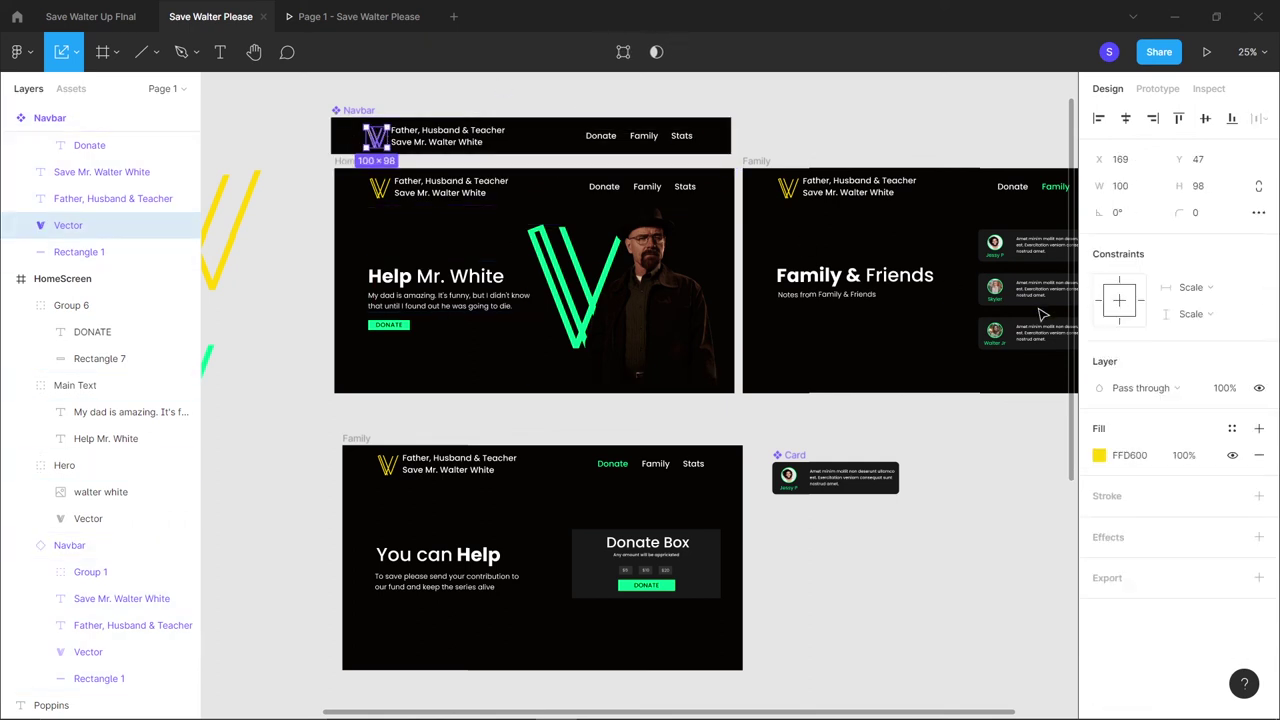
left_click(1232, 430)
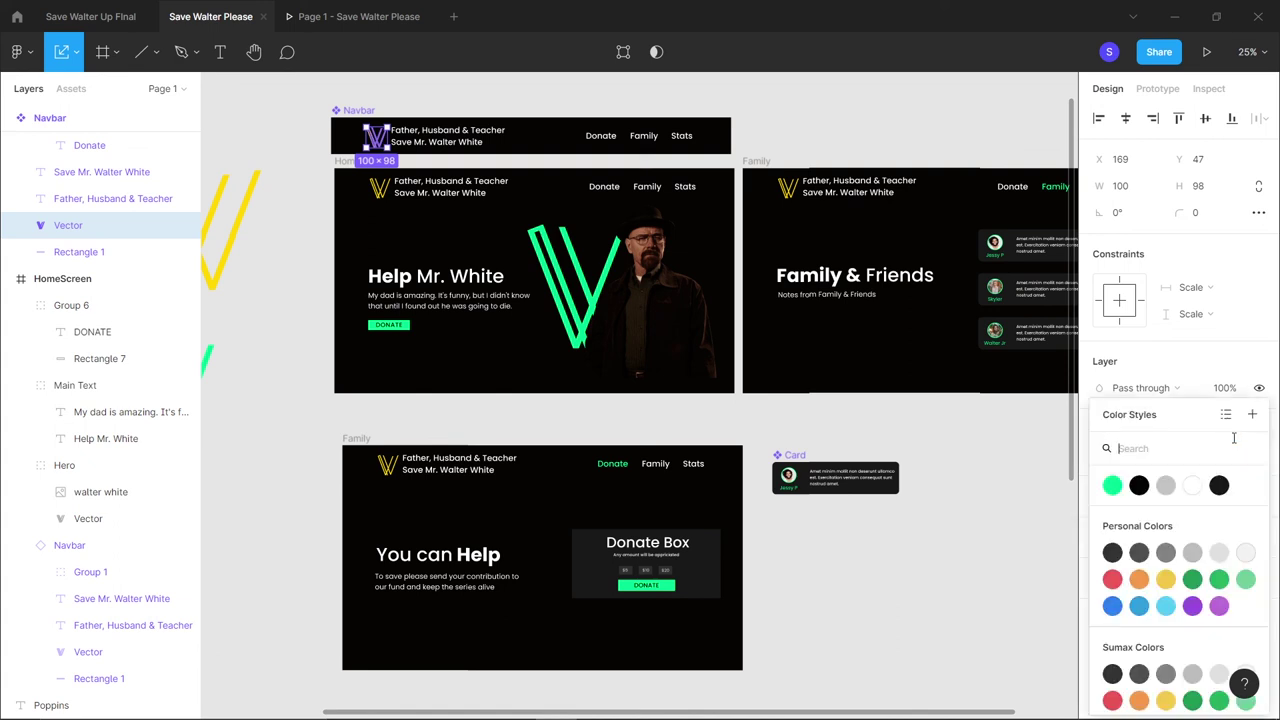
left_click(1108, 489)
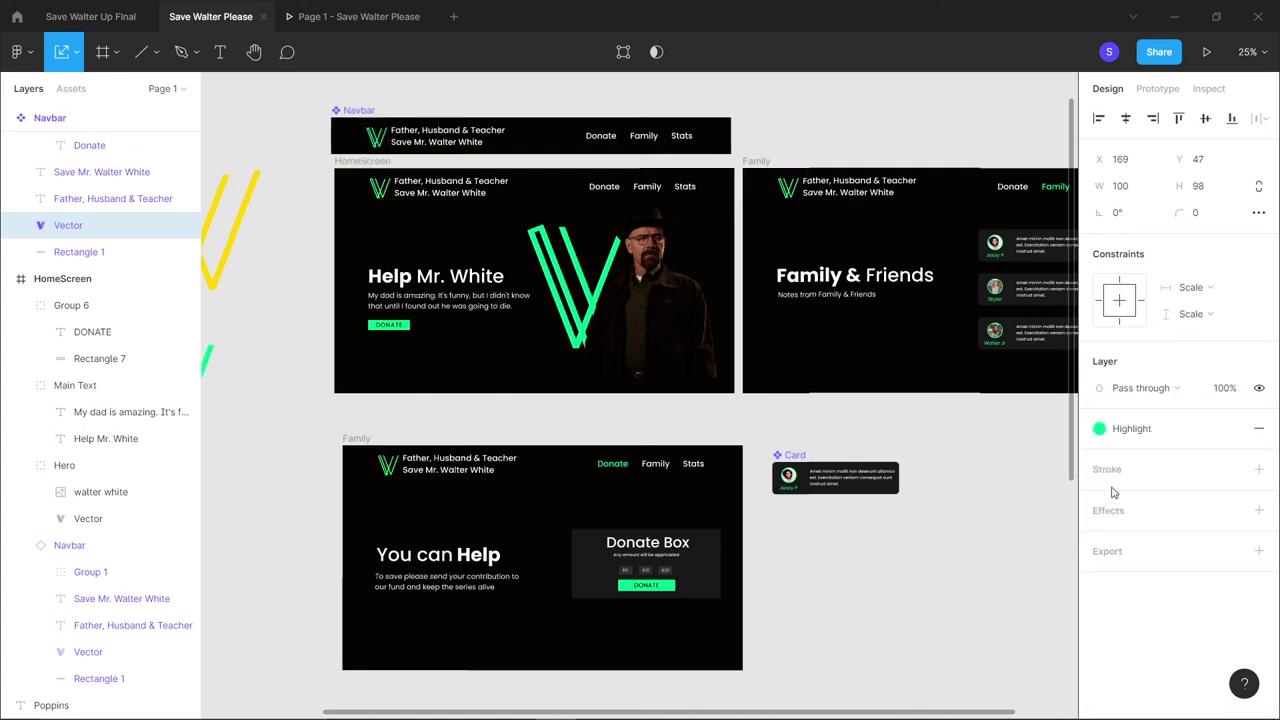
left_click(910, 614)
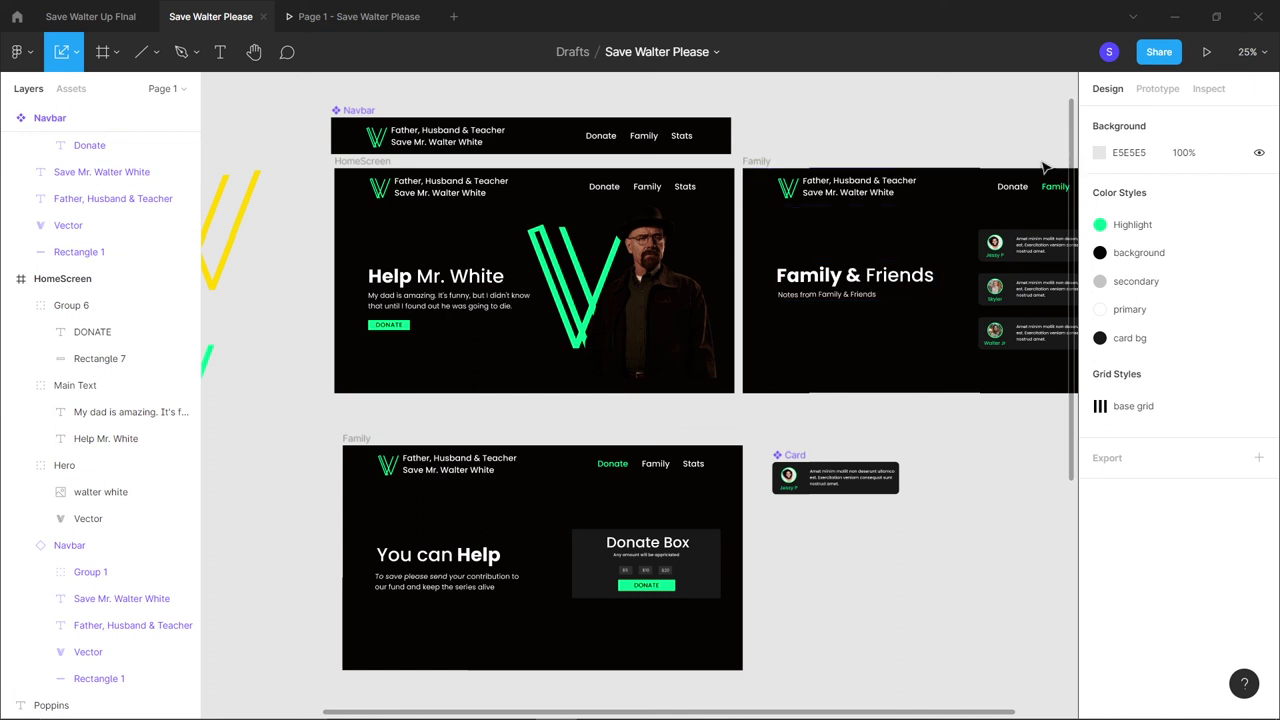
Change the Highlight colour style to the purple CC00FF and move the style and colour dialogs clear of the frames
left_click(1140, 232)
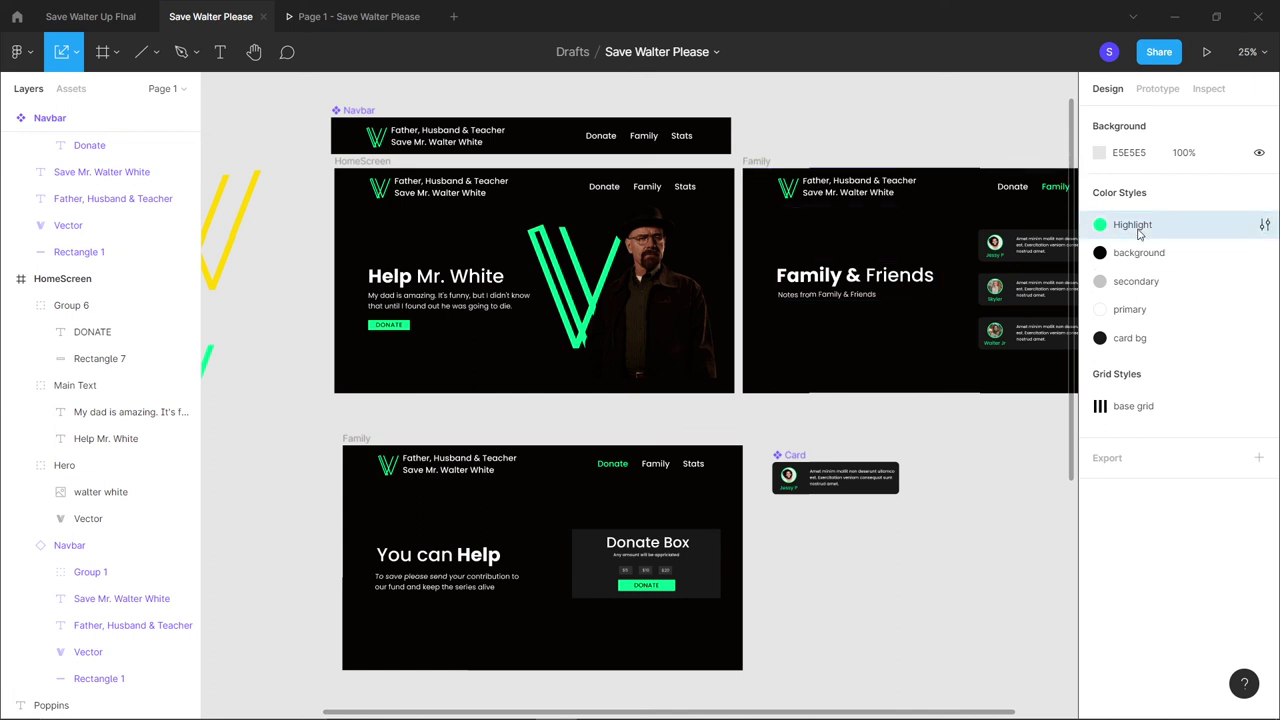
left_click(1262, 226)
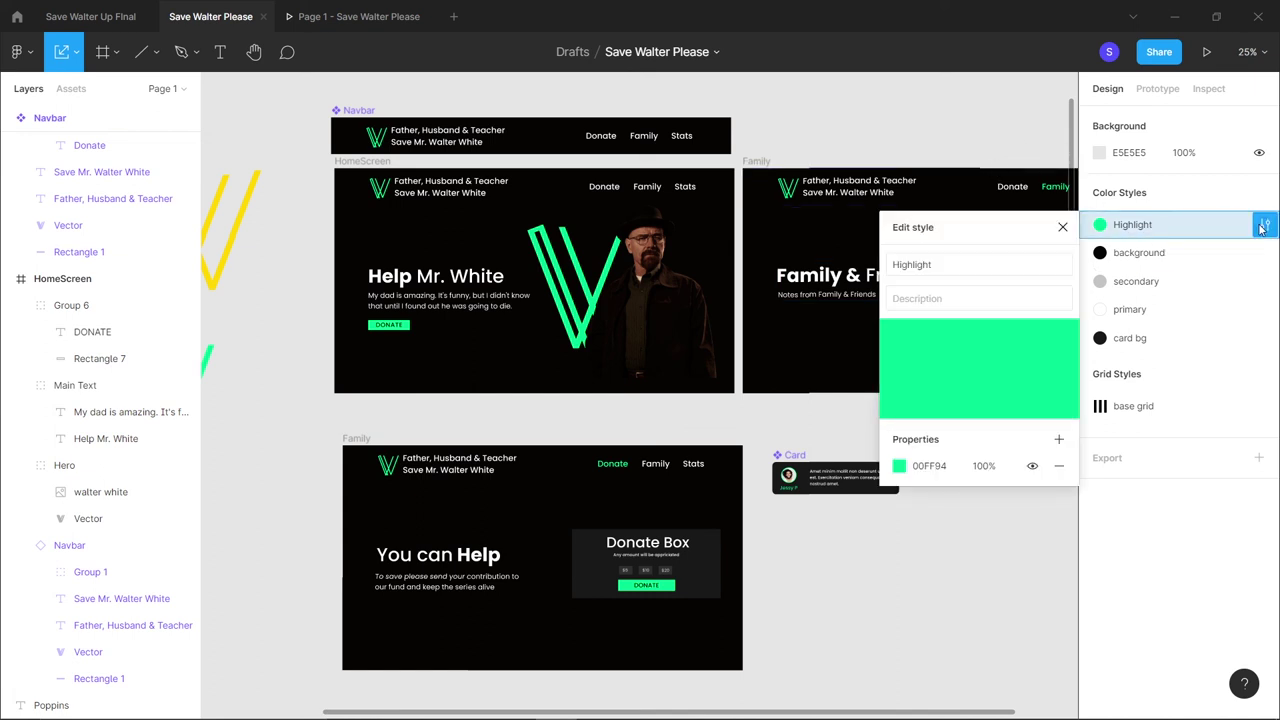
left_click(899, 467)
left_click(760, 522)
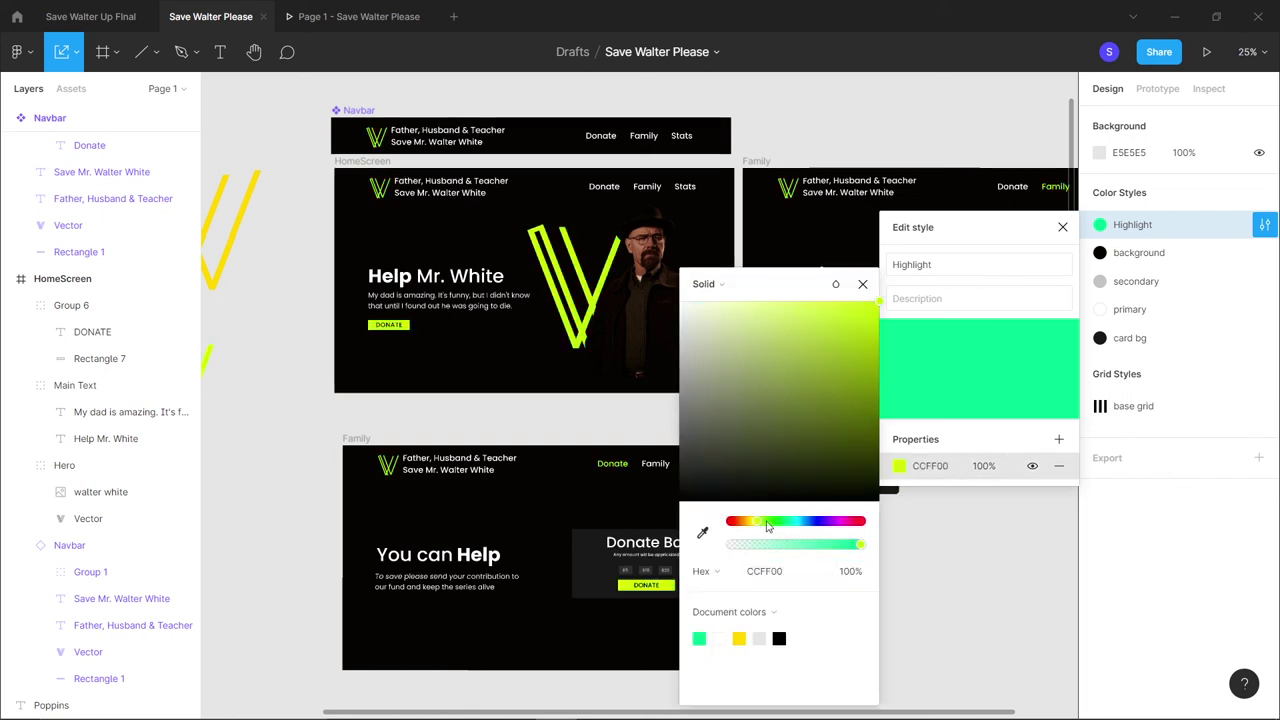
left_click_drag(767, 525, 834, 522)
left_click_drag(789, 289, 981, 438)
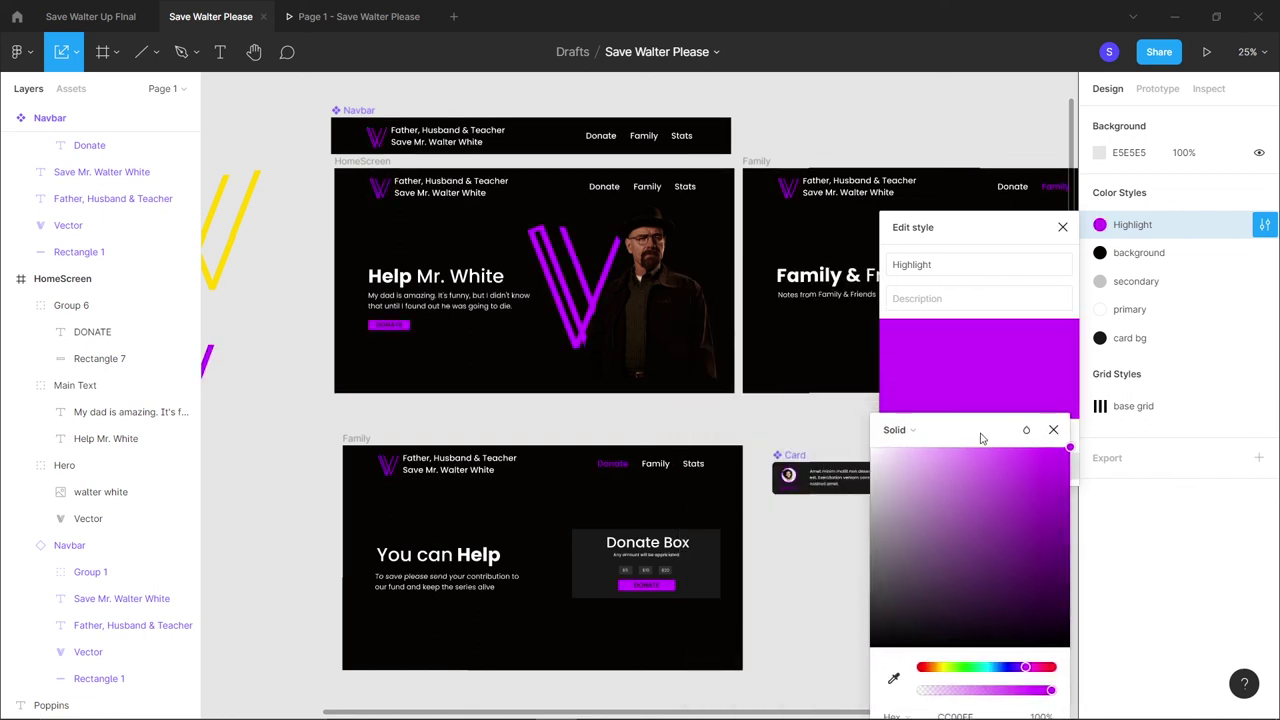
left_click_drag(983, 223, 1133, 174)
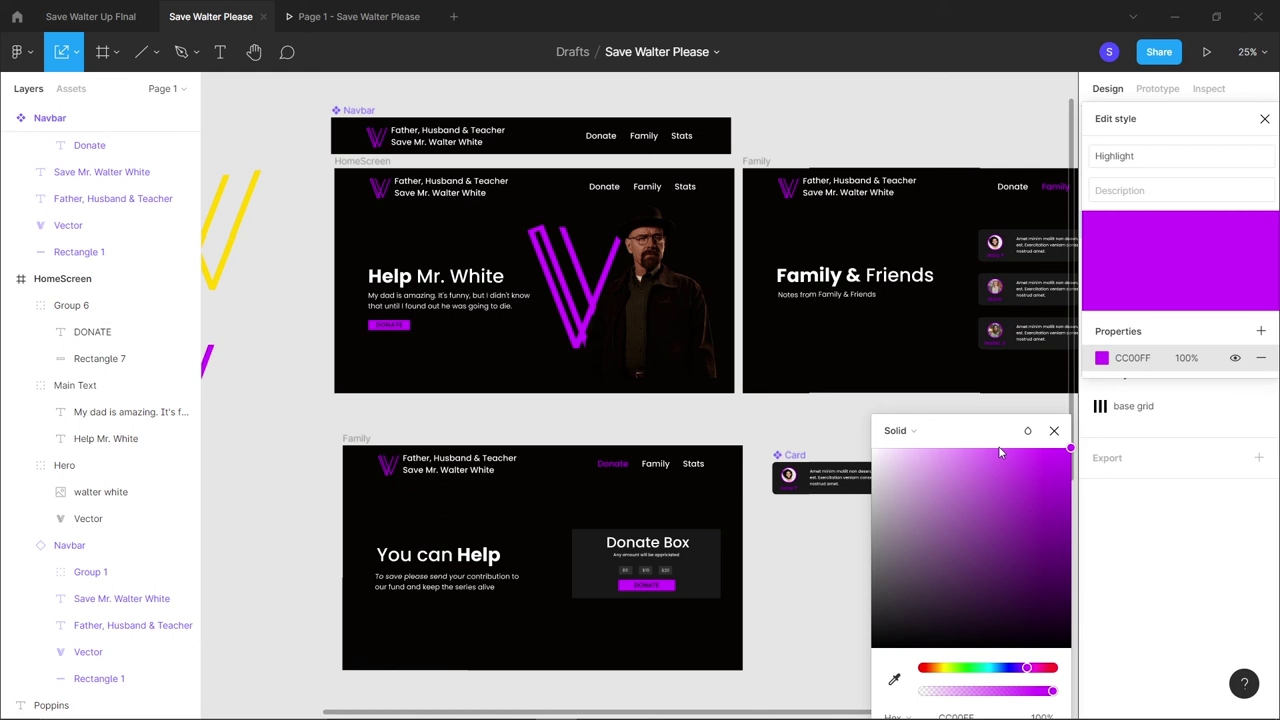
Change the Highlight colour style to the bright green 09F520
left_click(1005, 491)
left_click_drag(1026, 668, 969, 675)
key("ctrl+z")
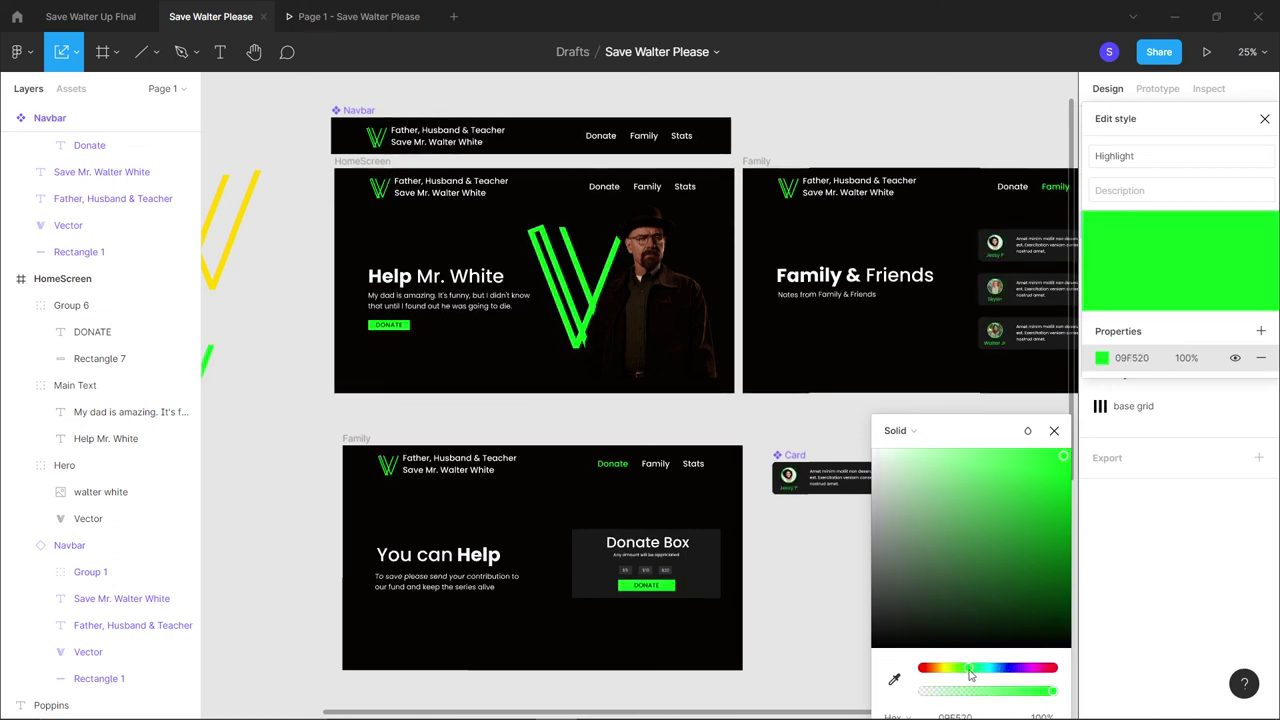